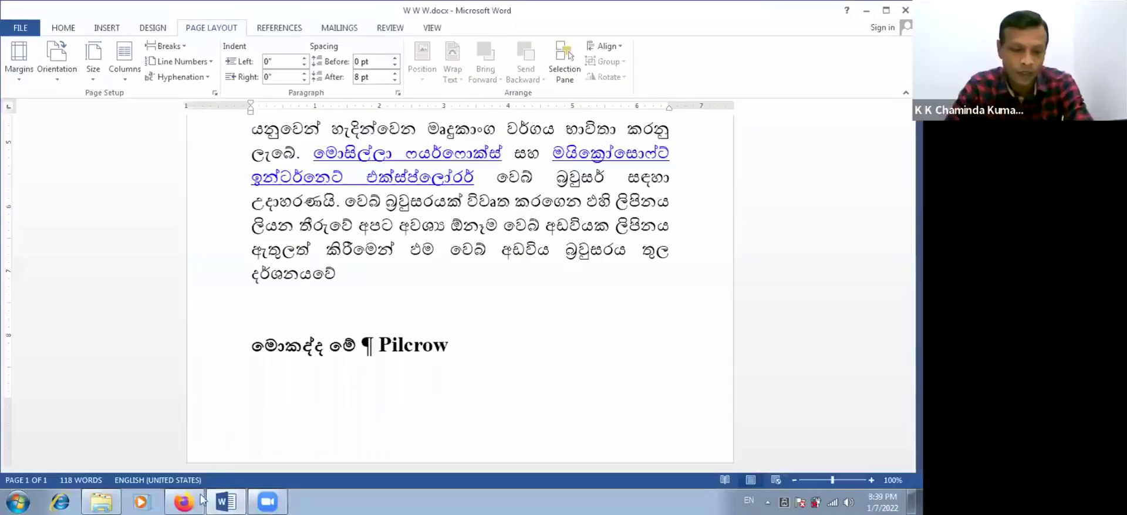
# Step: Minimize the W W W.docx window so the Windows desktop shows
pyautogui.click(225, 502)
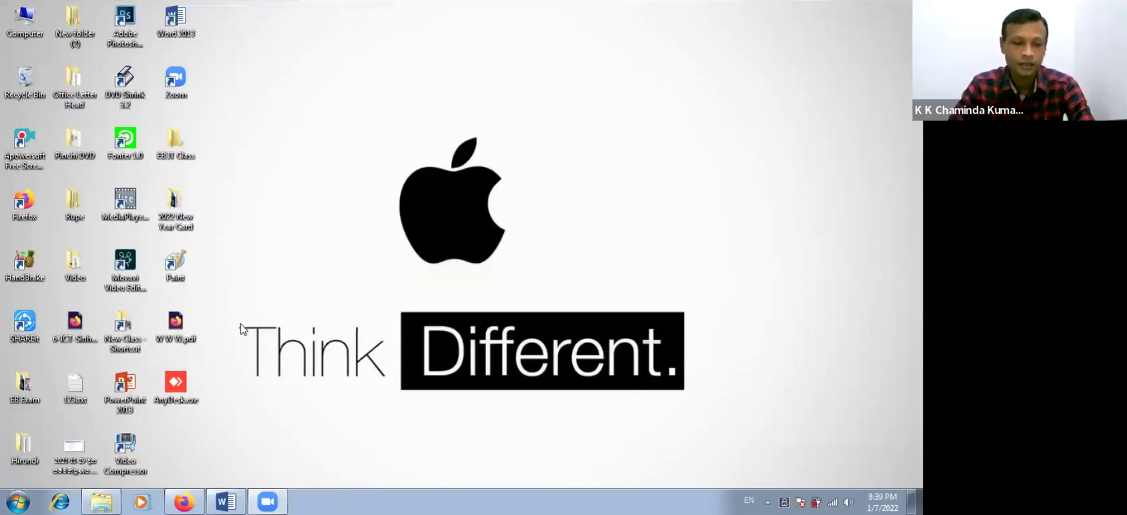
pyautogui.click(20, 500)
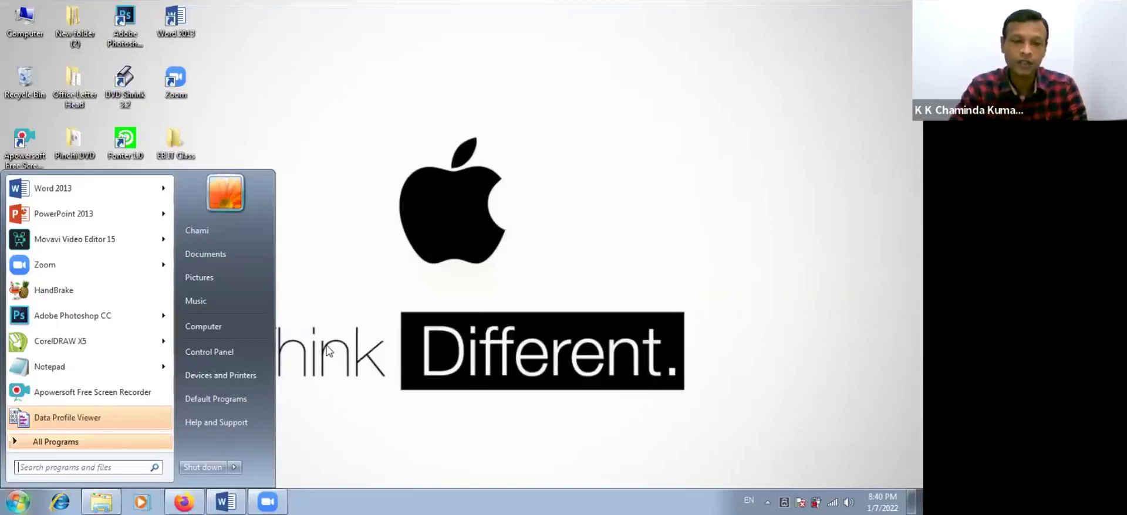
pyautogui.click(104, 467)
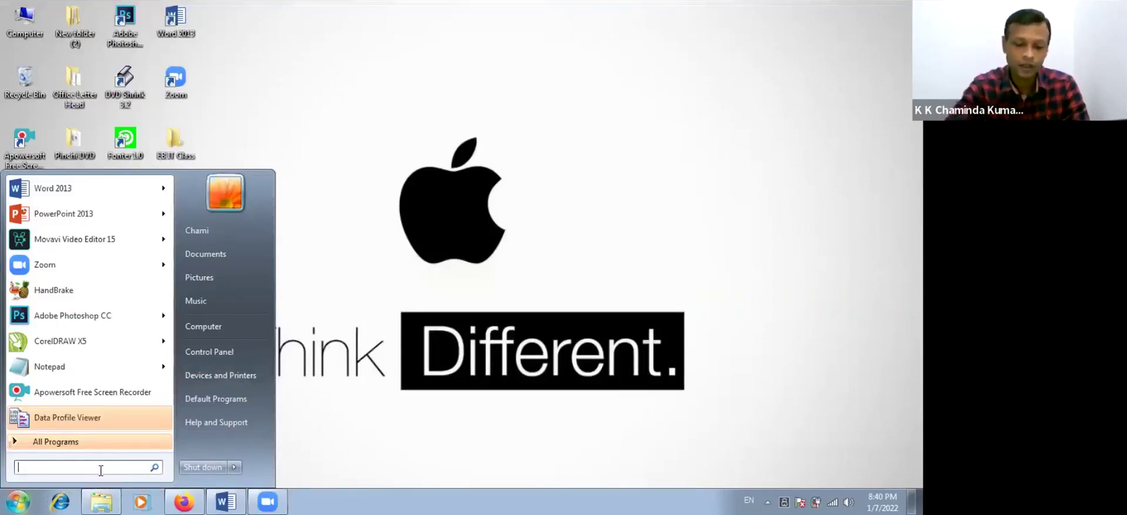
pyautogui.write('m')
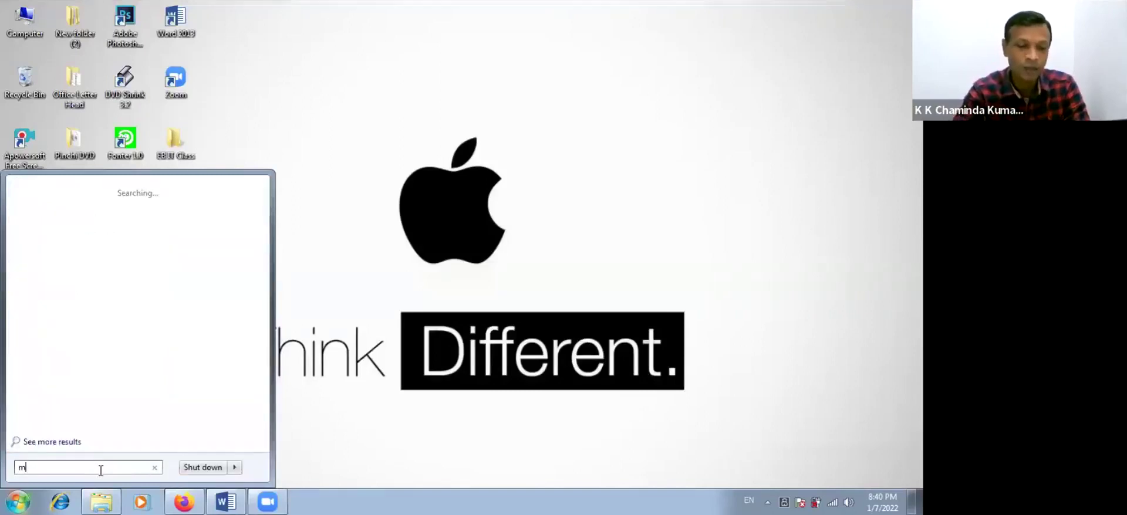
pyautogui.press('BackSpace')
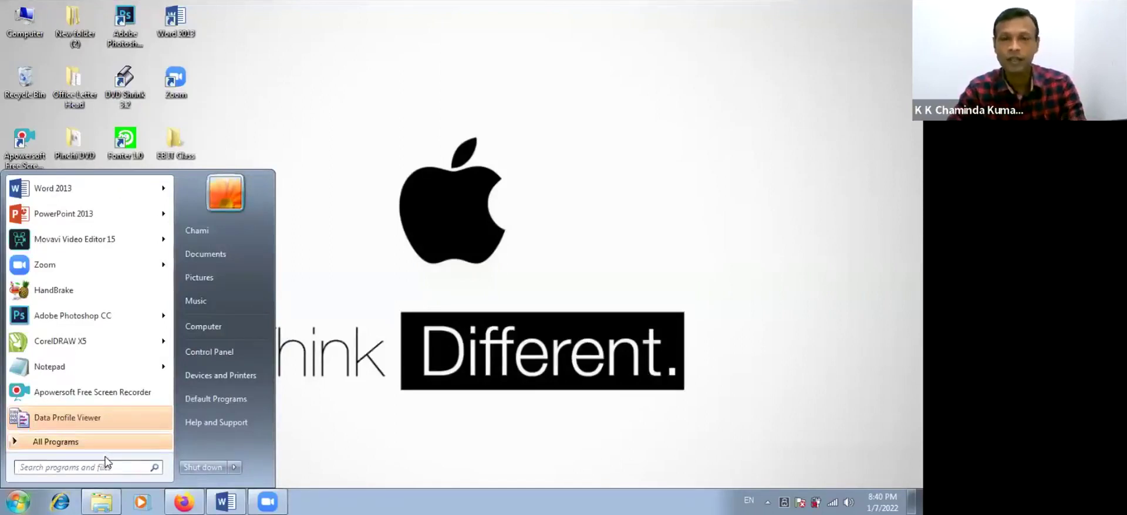
pyautogui.click(13, 501)
pyautogui.click(12, 500)
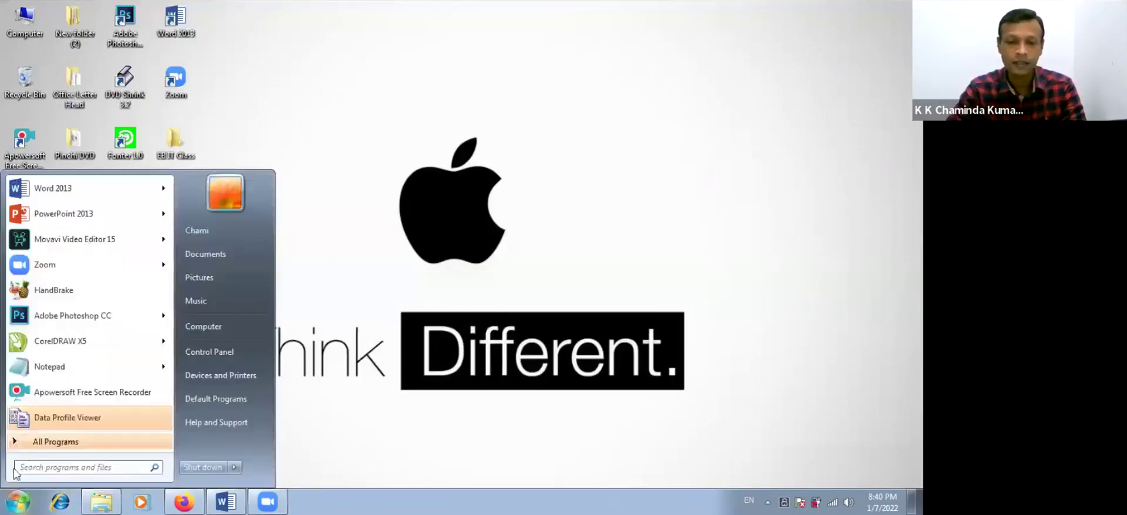
pyautogui.click(44, 443)
pyautogui.moveTo(170, 290); pyautogui.dragTo(176, 364)
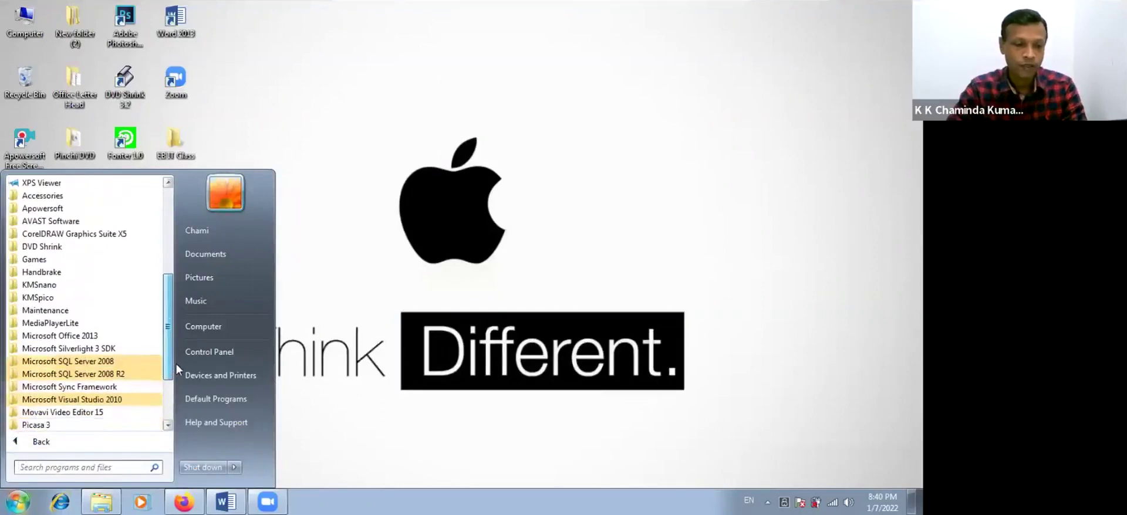
pyautogui.click(125, 338)
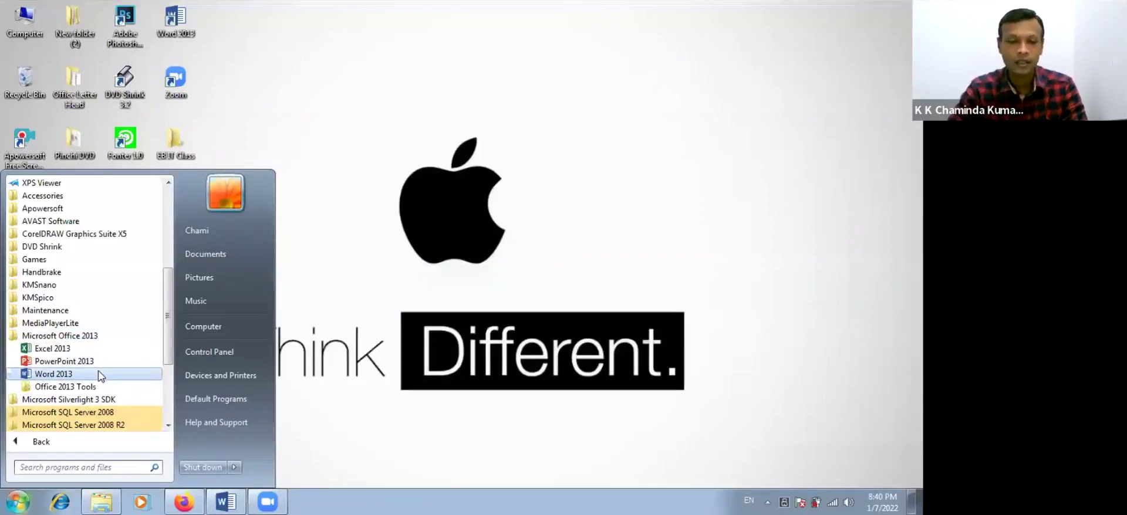
pyautogui.click(332, 372)
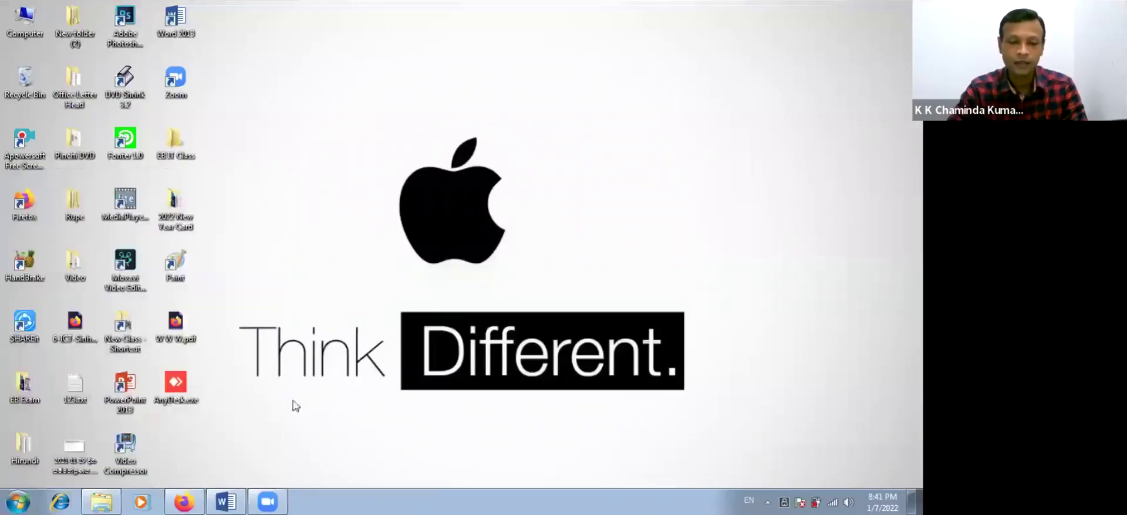
pyautogui.click(227, 502)
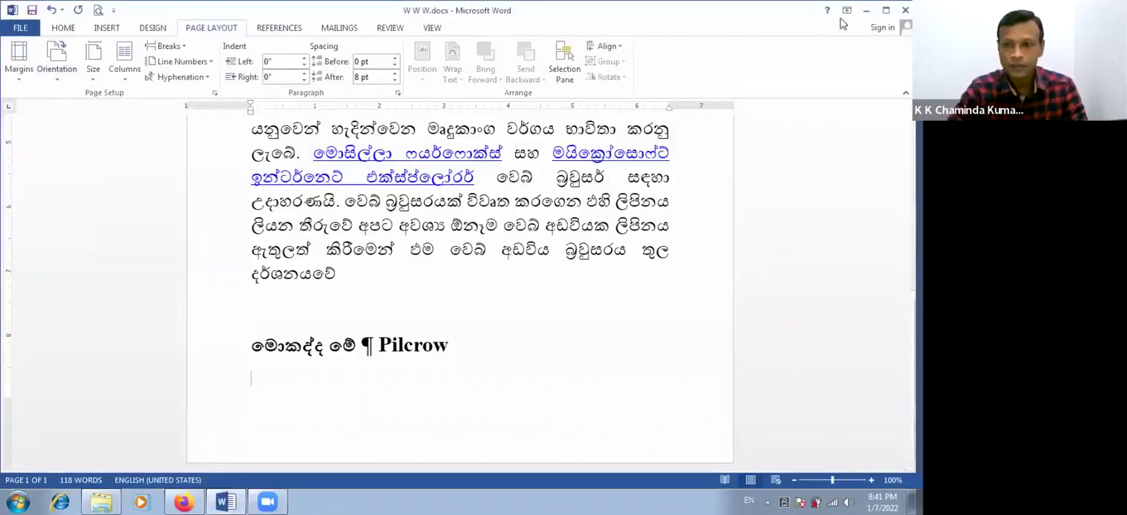
# Step: Close W W W.docx without saving, relaunch Word 2013 and start a blank document
pyautogui.click(905, 10)
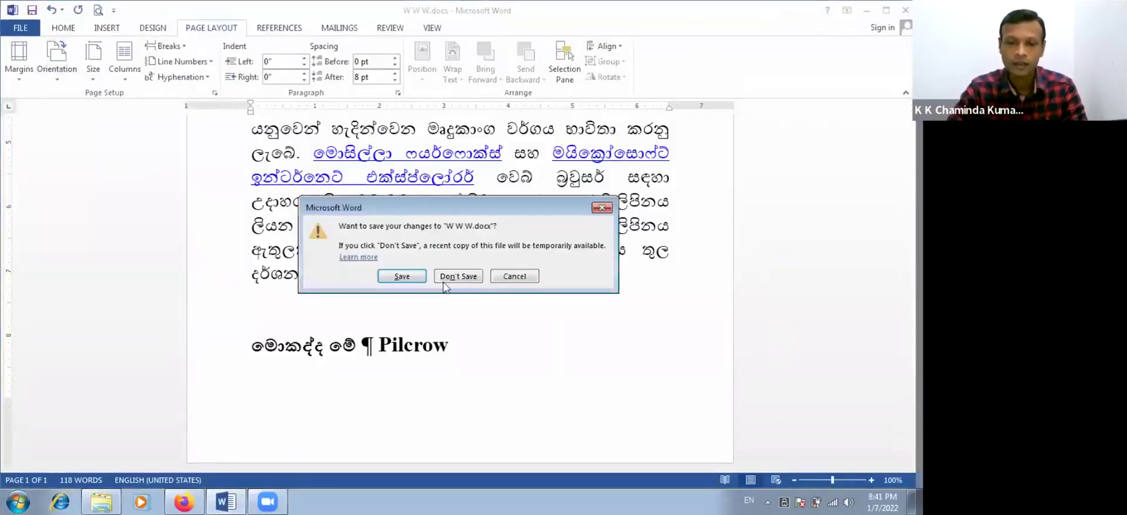
pyautogui.click(441, 277)
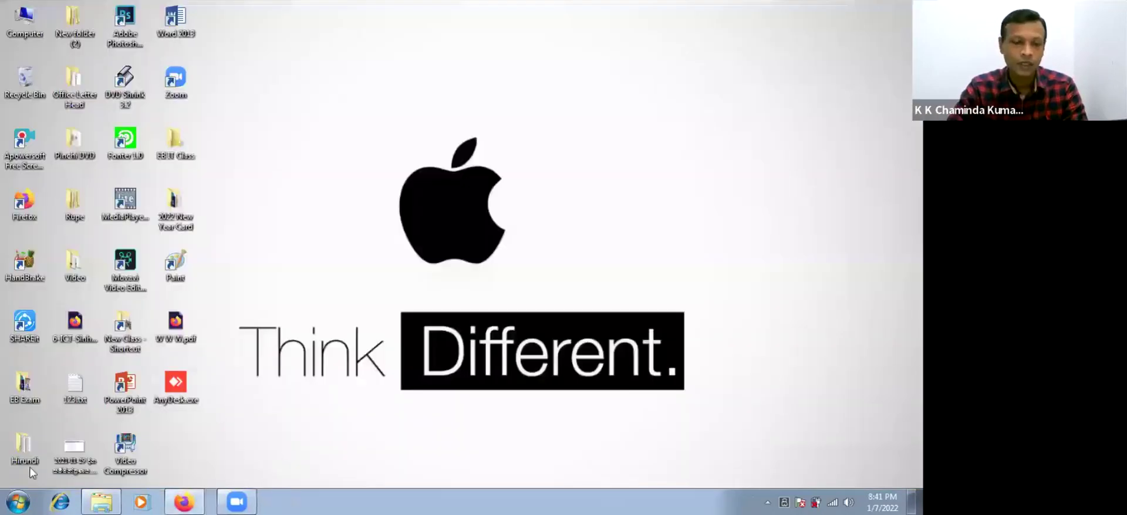
pyautogui.click(18, 502)
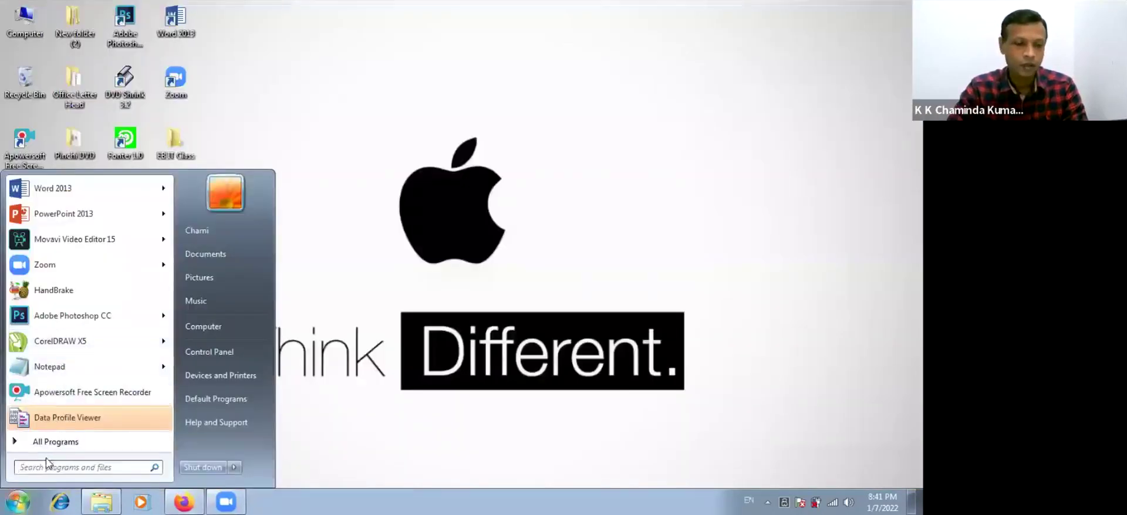
pyautogui.click(81, 190)
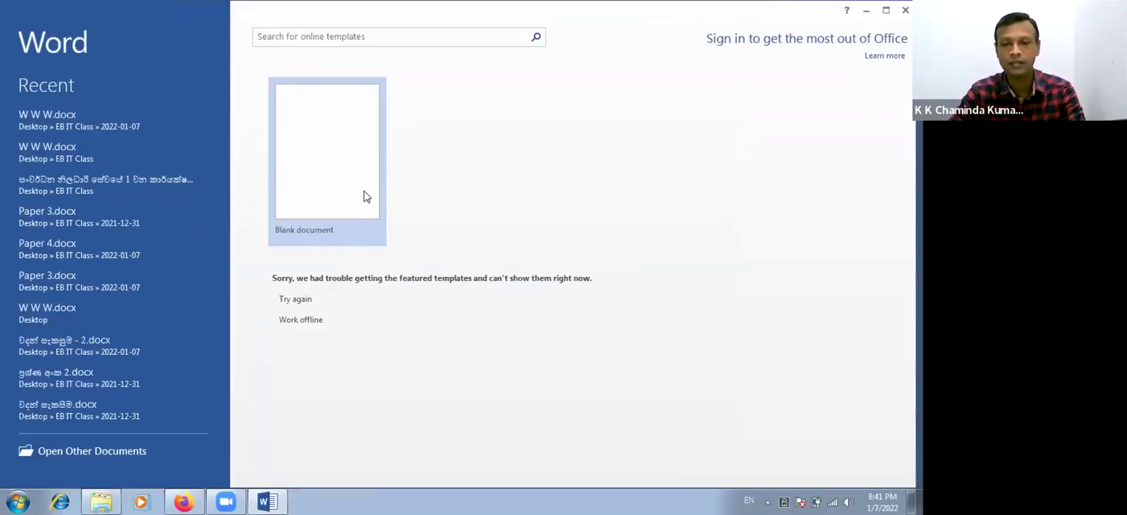
pyautogui.click(336, 201)
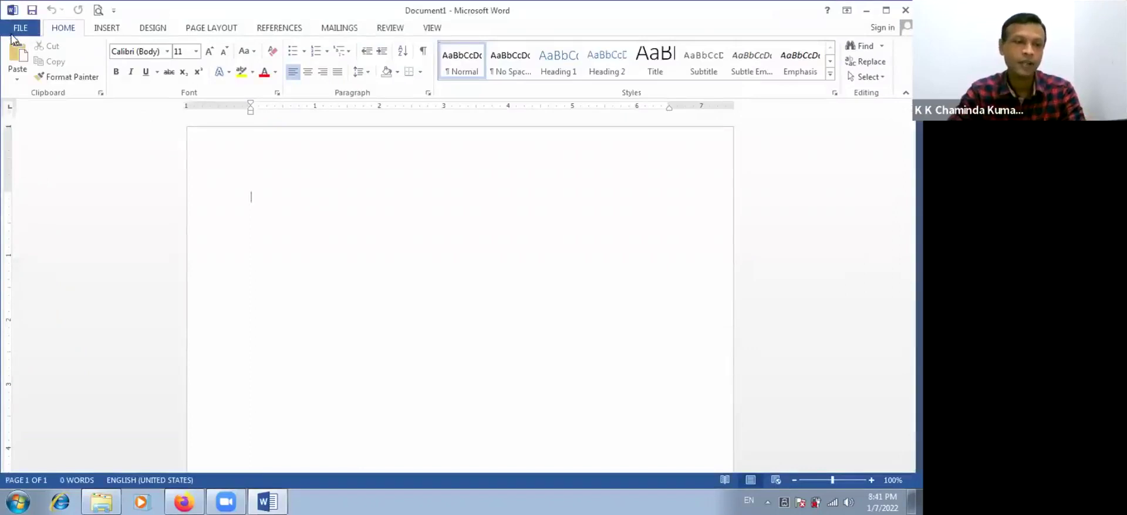
# Step: Check the recent documents list twice, return to empty Document1, and switch Bold on
pyautogui.click(21, 28)
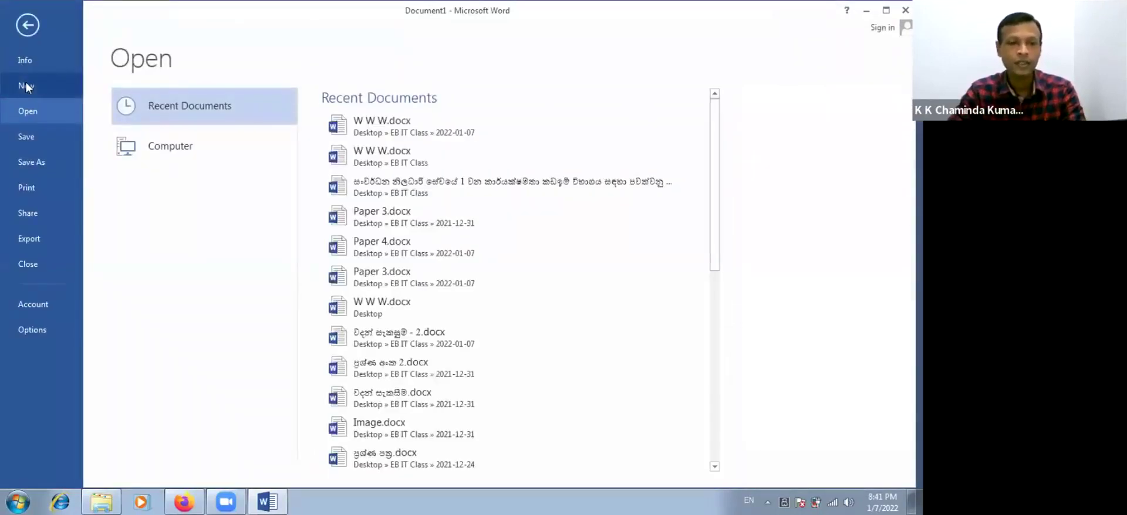
pyautogui.click(27, 25)
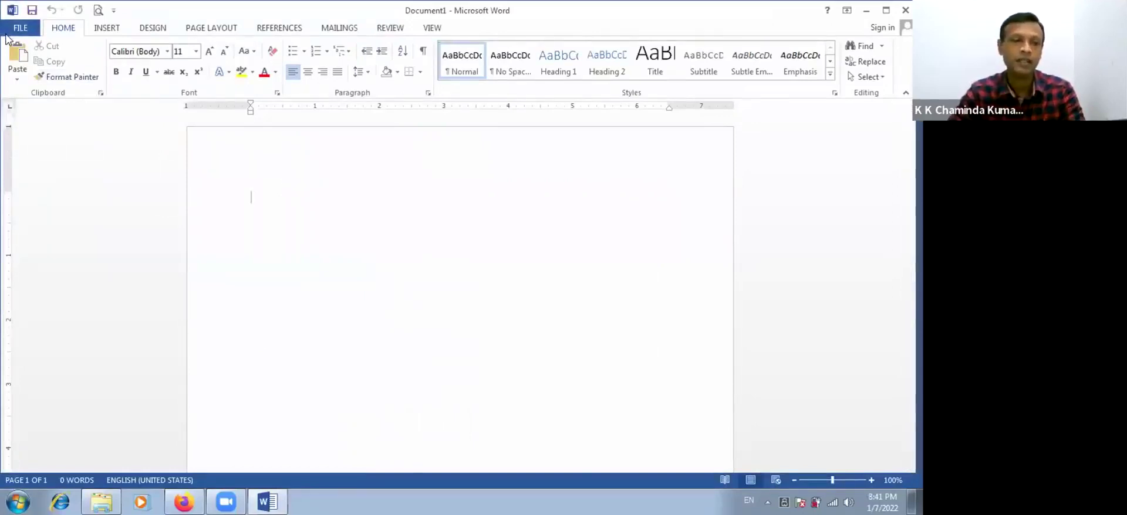
pyautogui.click(12, 29)
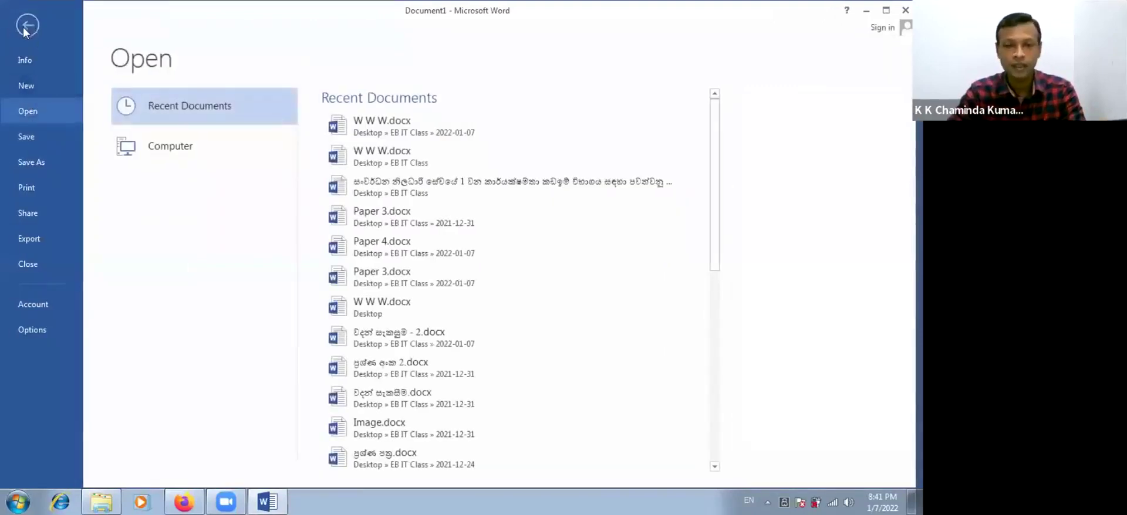
pyautogui.click(23, 27)
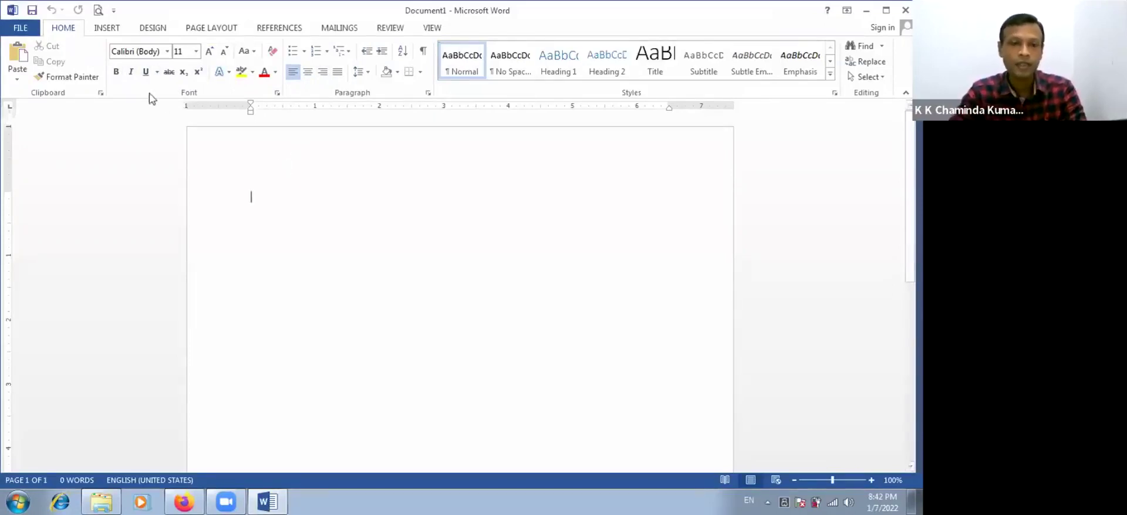
pyautogui.click(116, 71)
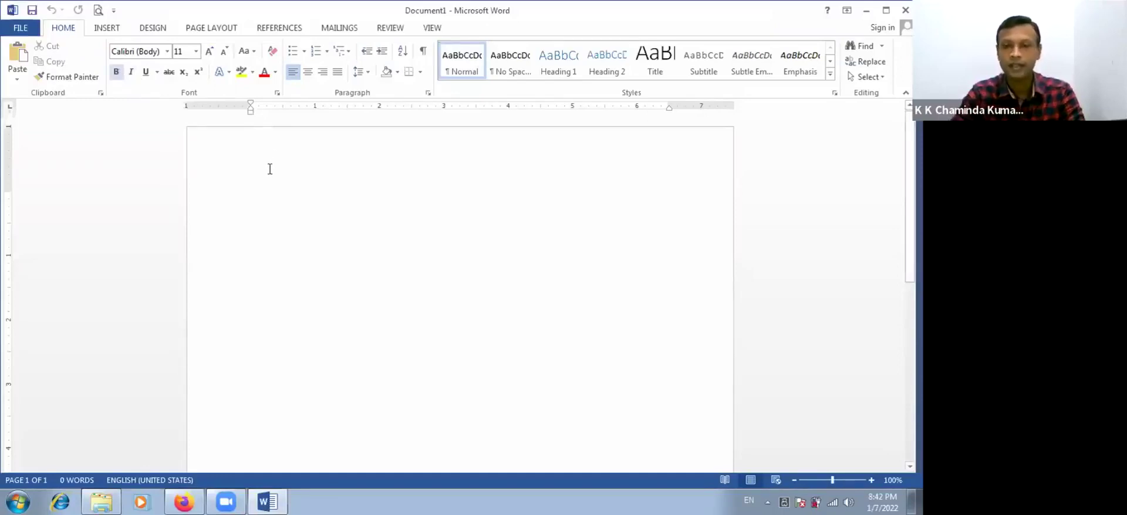
# Step: Turn Bold back off and grow the font size to 36 pt
pyautogui.hotkey('ctrl', 'b')
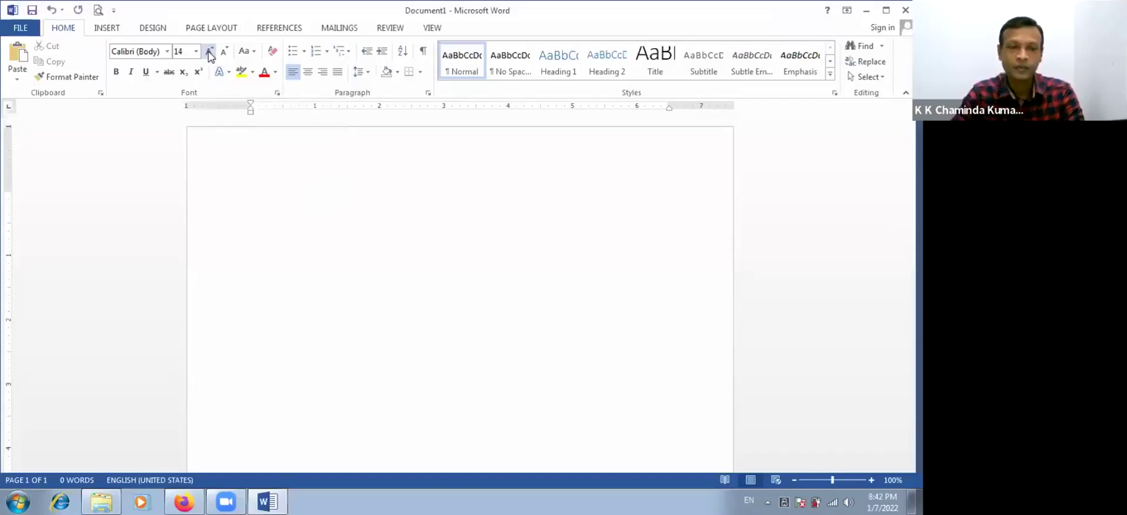
pyautogui.click(209, 51)
pyautogui.click(209, 52)
pyautogui.click(209, 51)
pyautogui.click(209, 52)
pyautogui.click(209, 52)
pyautogui.click(209, 52)
pyautogui.click(209, 52)
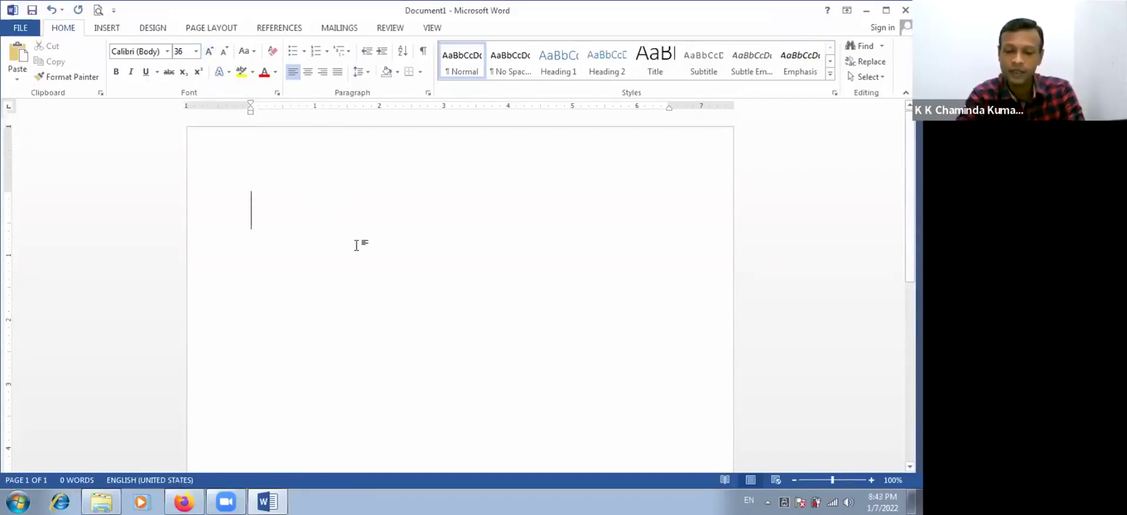
# Step: Generate a sample paragraph with =rand(1) and select its opening words
pyautogui.write('=')
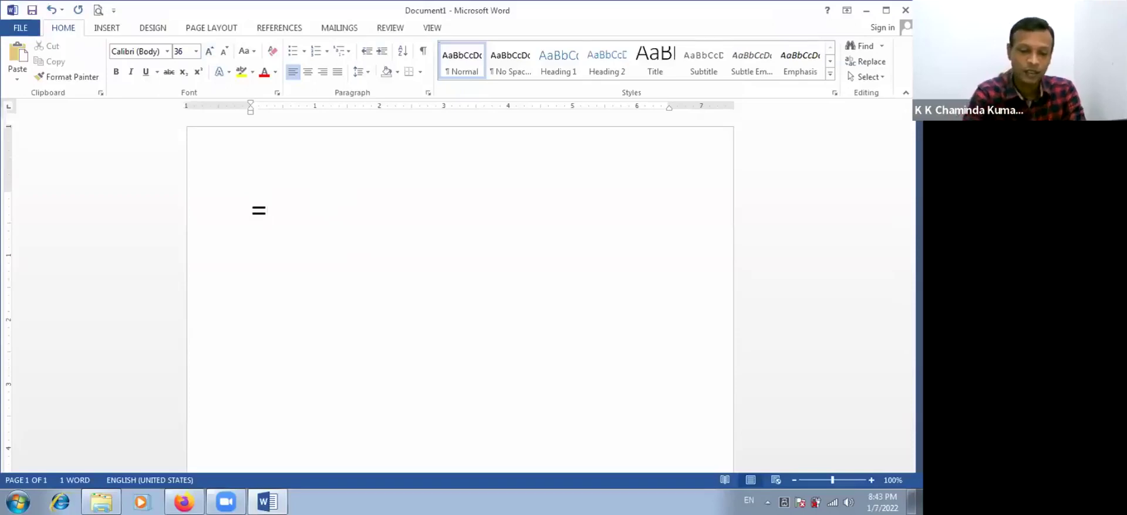
pyautogui.write('rand')
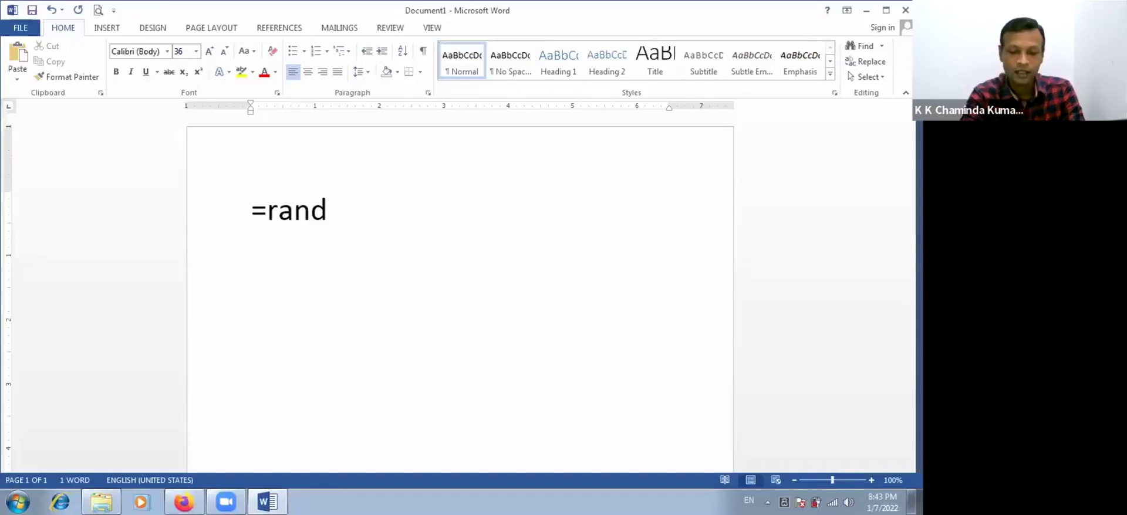
pyautogui.write('(')
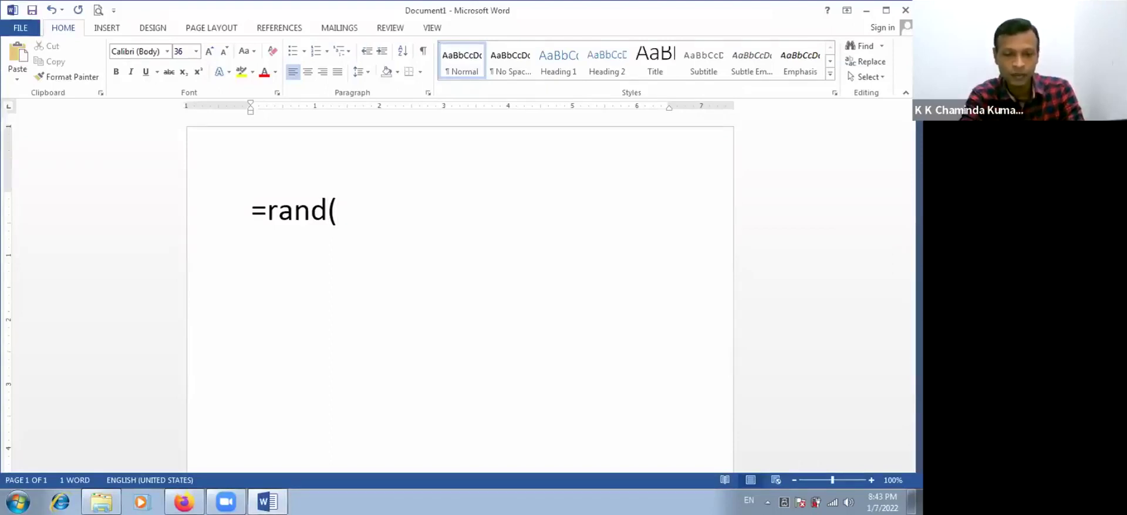
pyautogui.write('1)')
pyautogui.press('Return')
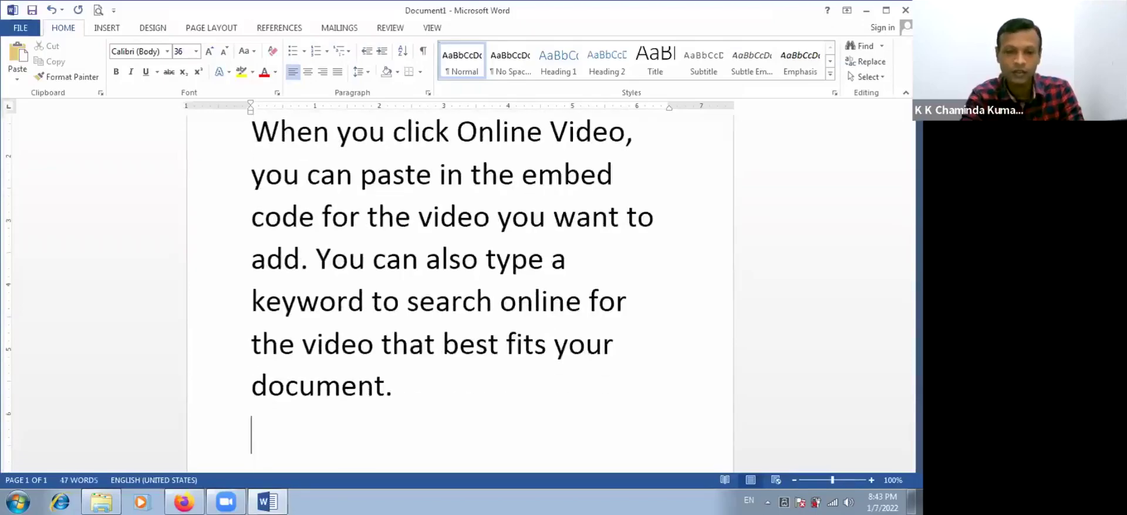
pyautogui.scroll(3, 375, 282)
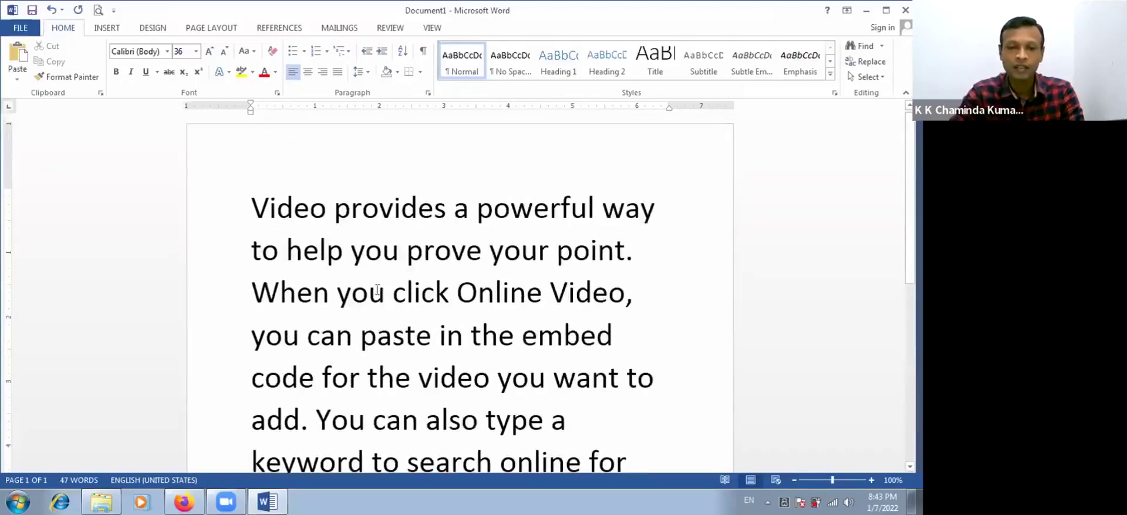
pyautogui.scroll(-1, 375, 281)
pyautogui.scroll(-1, 377, 279)
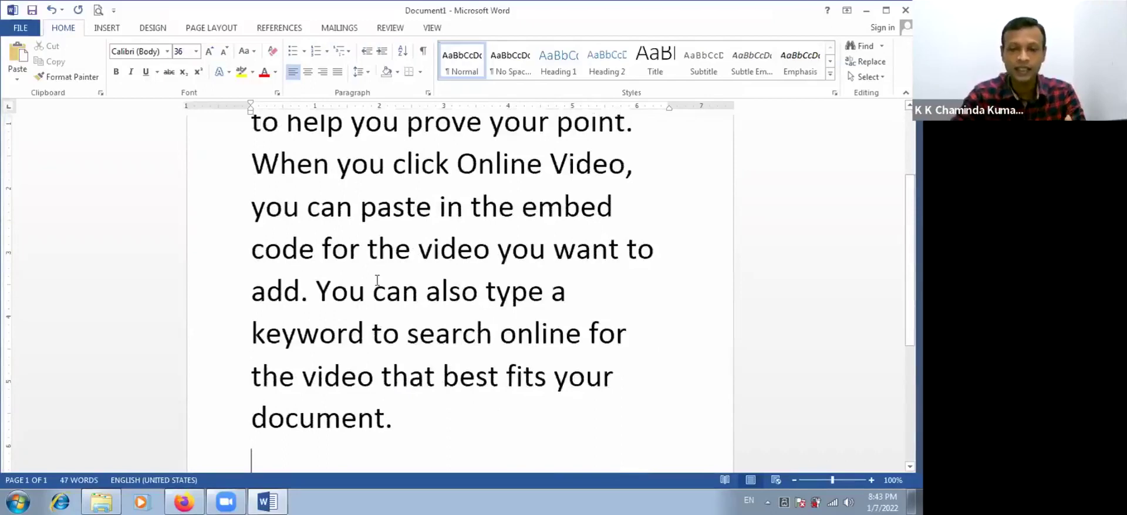
pyautogui.scroll(2, 378, 284)
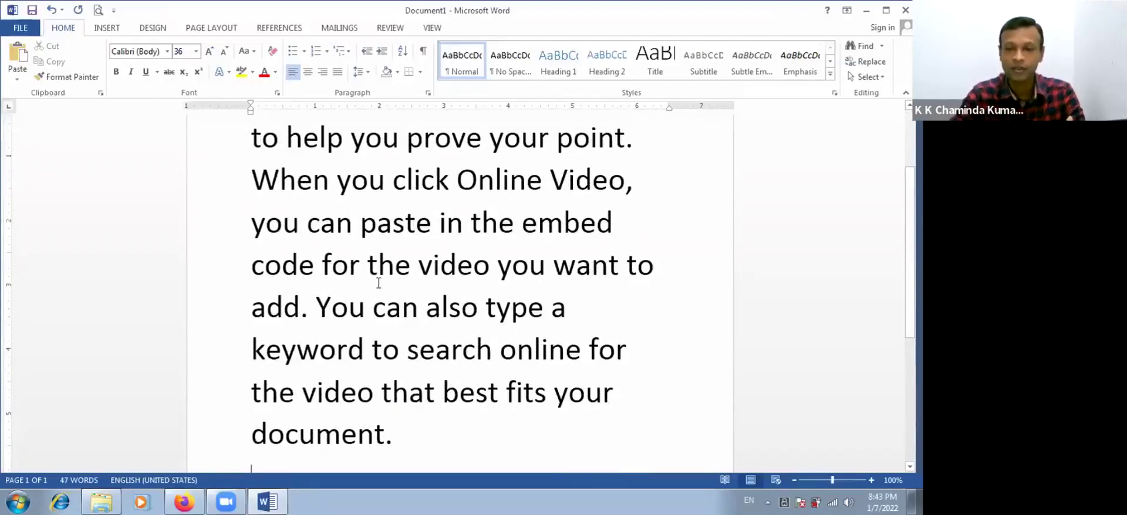
pyautogui.moveTo(256, 170); pyautogui.dragTo(340, 220)
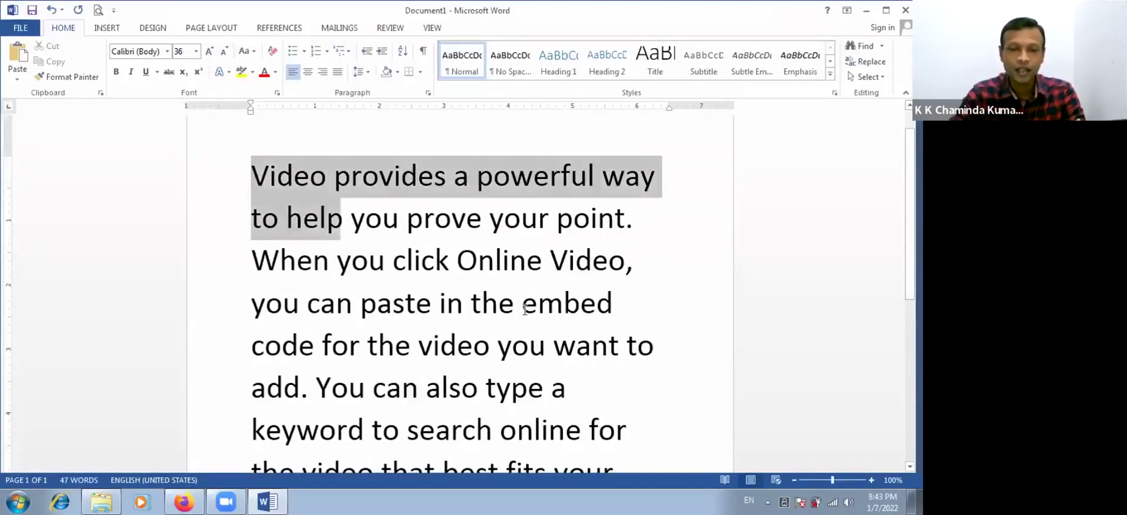
# Step: Select the whole sample paragraph and shrink it from 36 to 12 pt
pyautogui.keyDown('shift'); pyautogui.click(637, 453); pyautogui.keyUp('shift')
pyautogui.scroll(-2, 408, 433)
pyautogui.keyDown('shift'); pyautogui.click(408, 433); pyautogui.keyUp('shift')
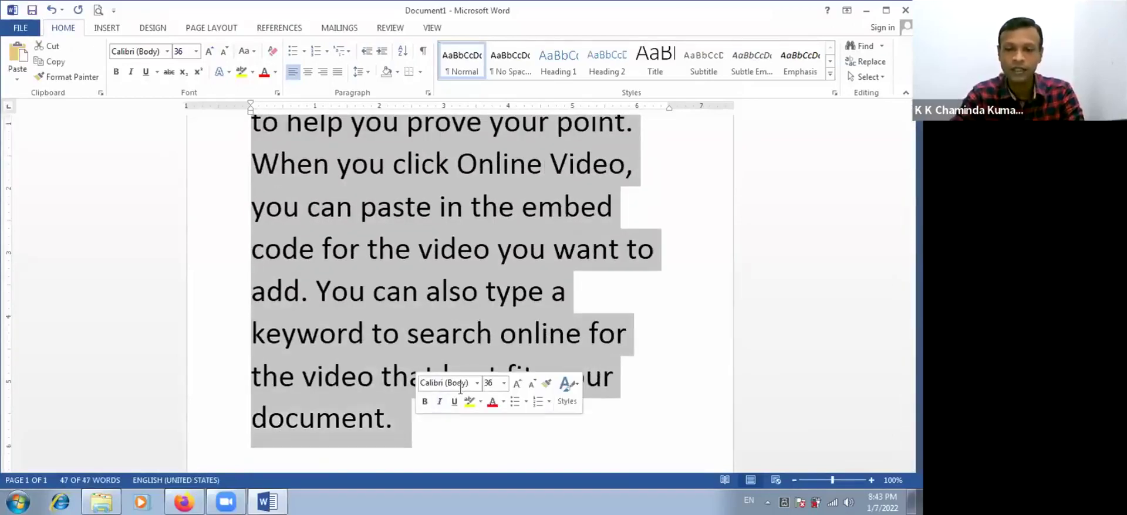
pyautogui.scroll(2, 428, 411)
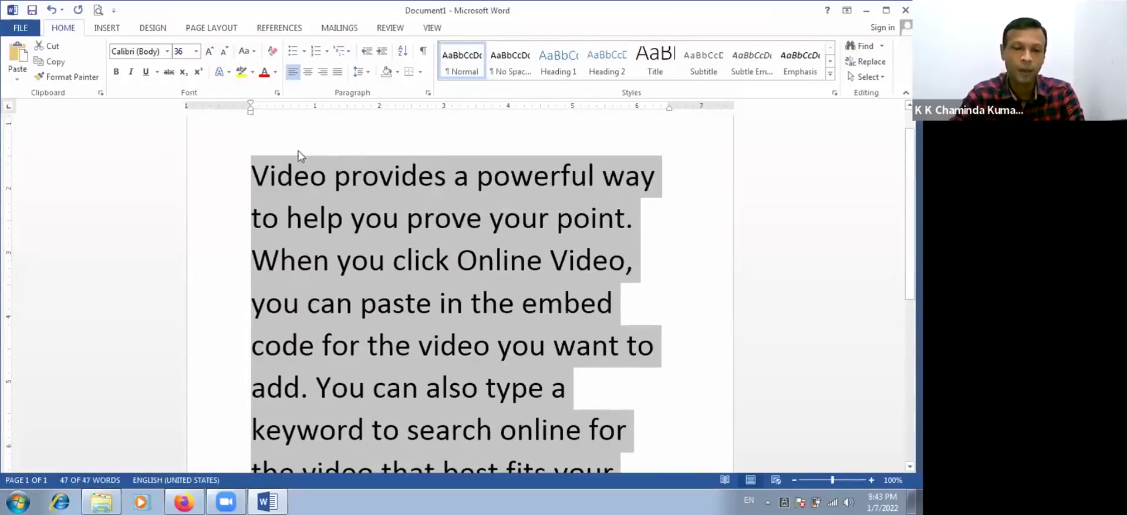
pyautogui.click(223, 56)
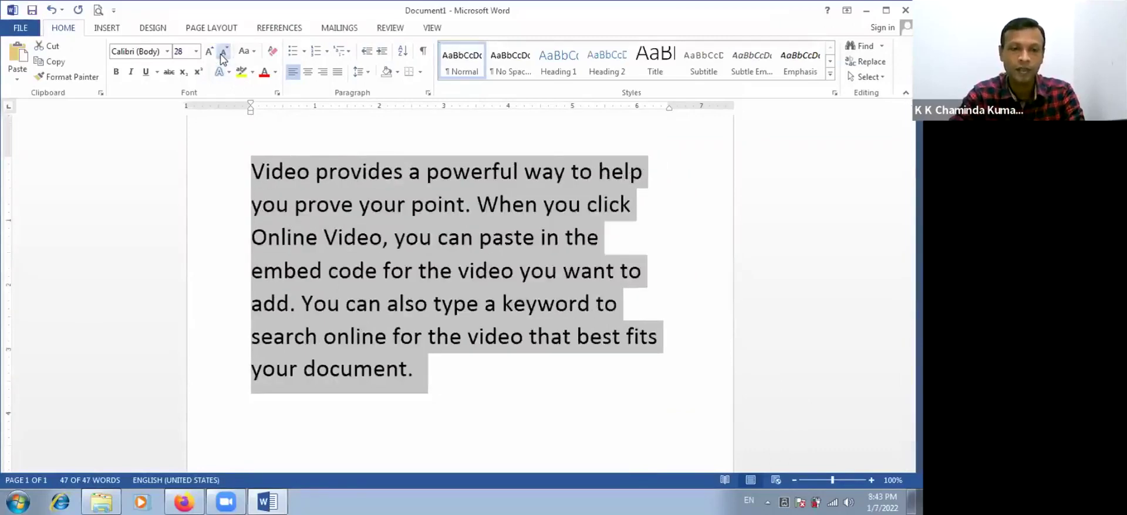
pyautogui.click(224, 56)
pyautogui.click(223, 57)
pyautogui.click(224, 56)
pyautogui.click(223, 56)
pyautogui.click(223, 57)
pyautogui.click(223, 56)
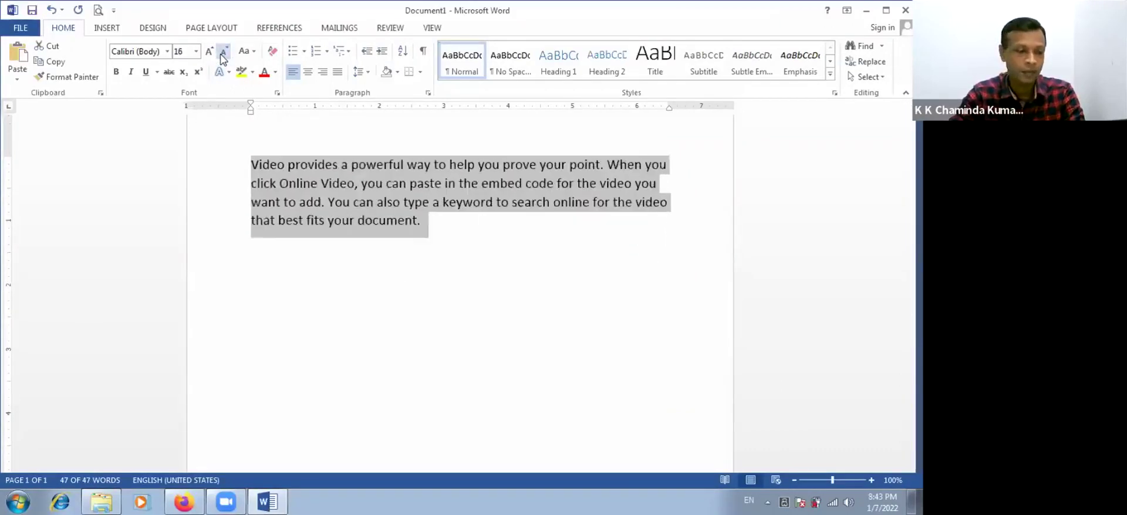
pyautogui.click(223, 57)
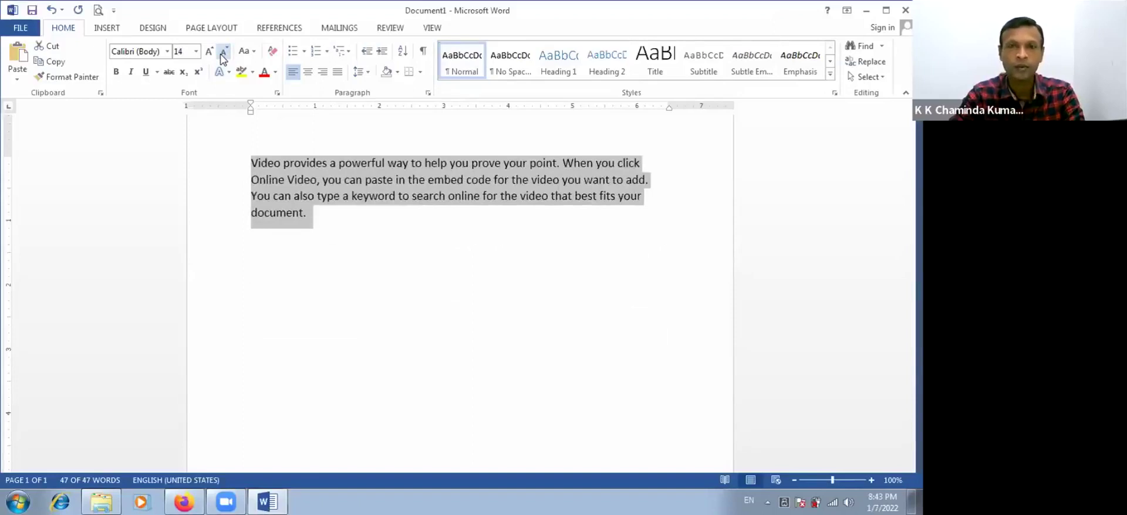
pyautogui.click(223, 56)
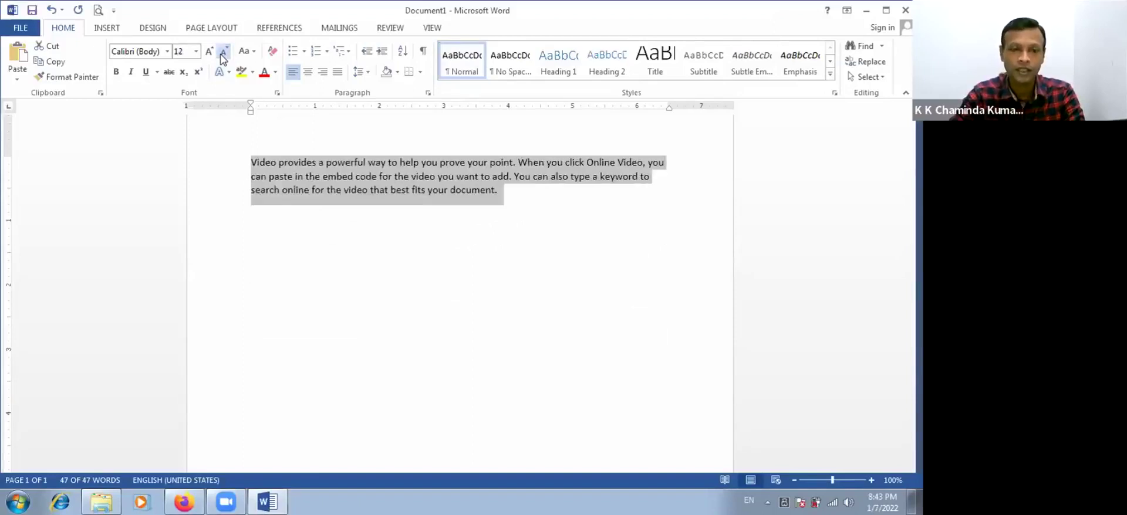
# Step: Reselect the paragraph, delete it, and type =rand(150) on the empty page
pyautogui.click(251, 162)
pyautogui.moveTo(251, 162); pyautogui.dragTo(503, 206)
pyautogui.press('Delete')
pyautogui.write('=')
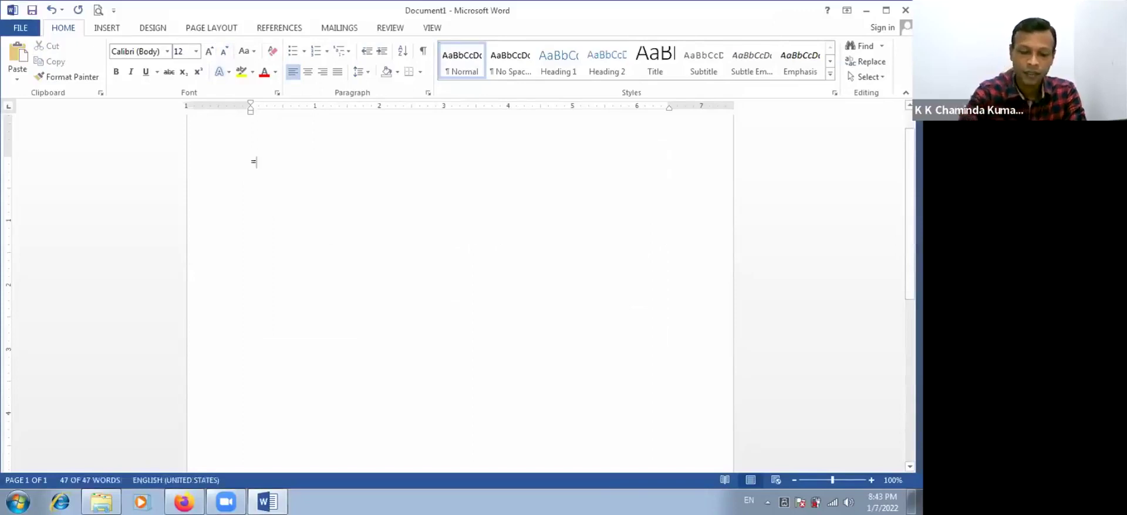
pyautogui.write('rand(150')
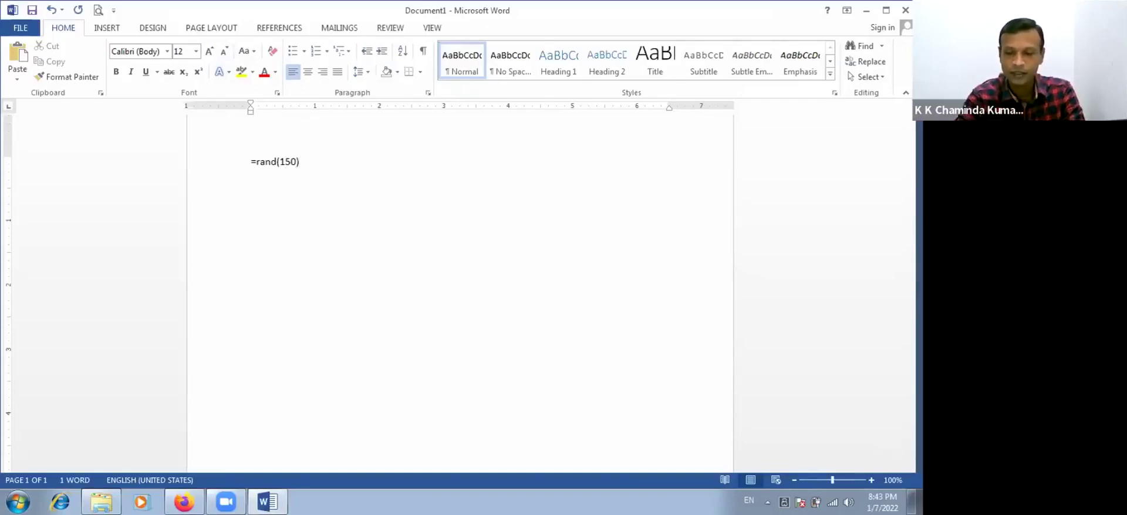
pyautogui.write(')')
# Step: Run =rand(150) to generate 16 pages of sample text, then return to page 1's top
pyautogui.press('Return')
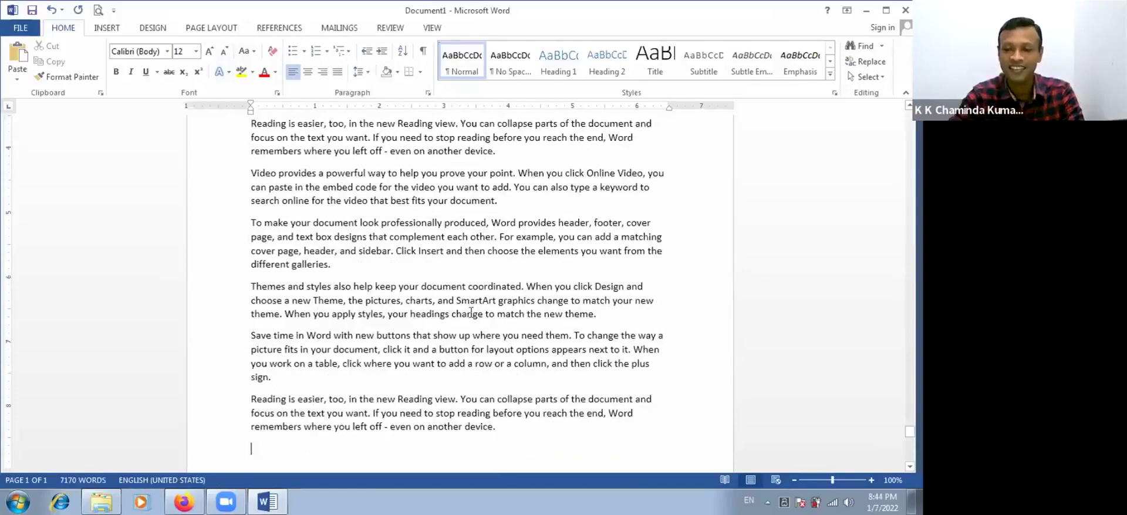
pyautogui.scroll(20, 473, 313)
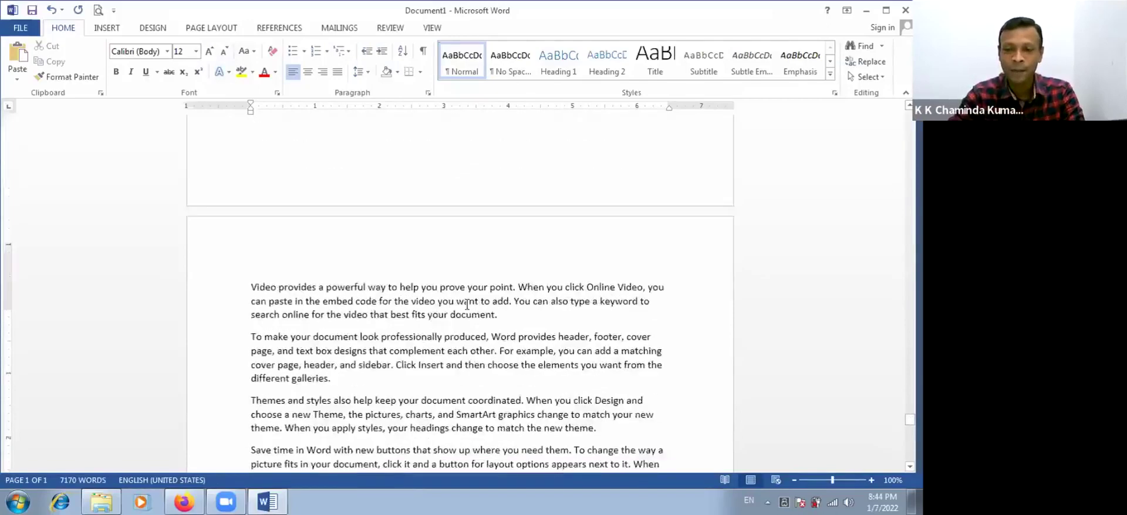
pyautogui.scroll(15, 465, 301)
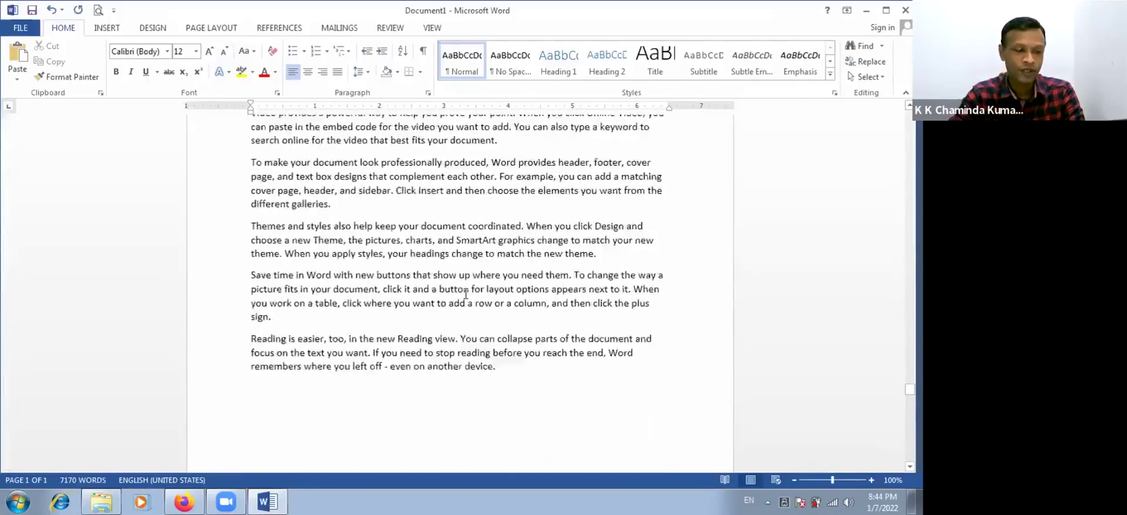
pyautogui.scroll(15, 466, 286)
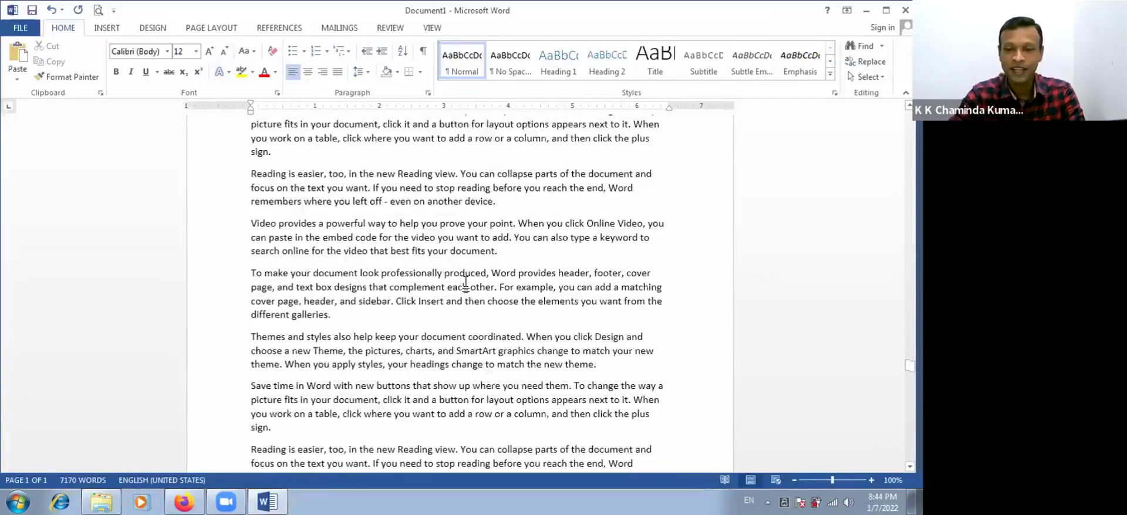
pyautogui.scroll(10, 467, 282)
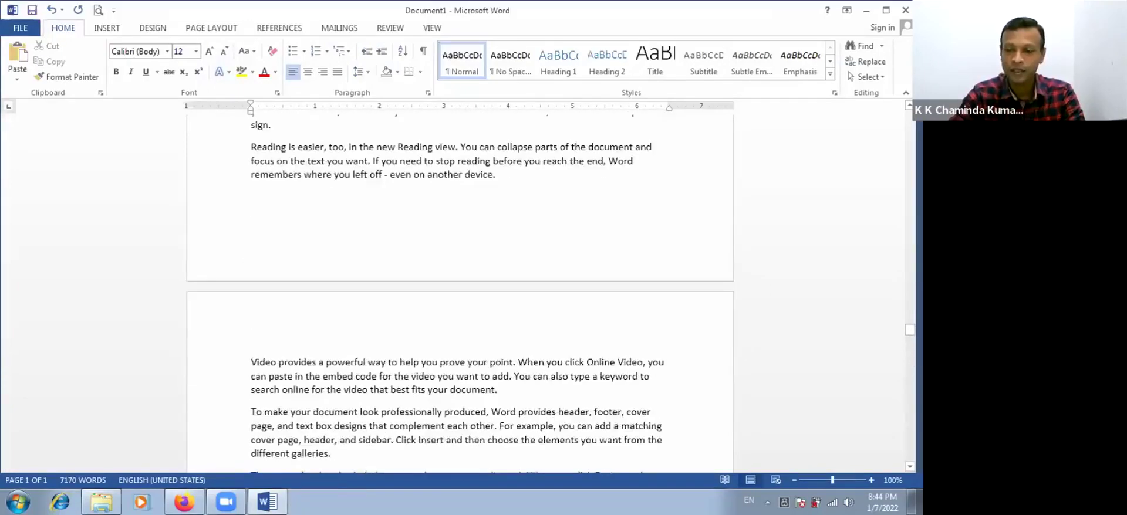
pyautogui.scroll(12, 369, 253)
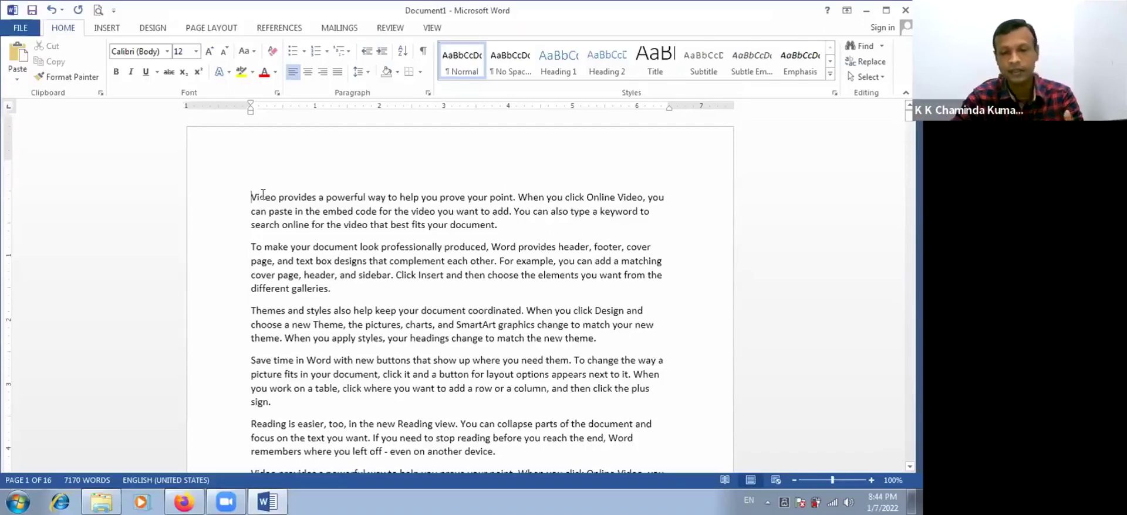
pyautogui.scroll(-3, 262, 193)
pyautogui.scroll(2, 262, 195)
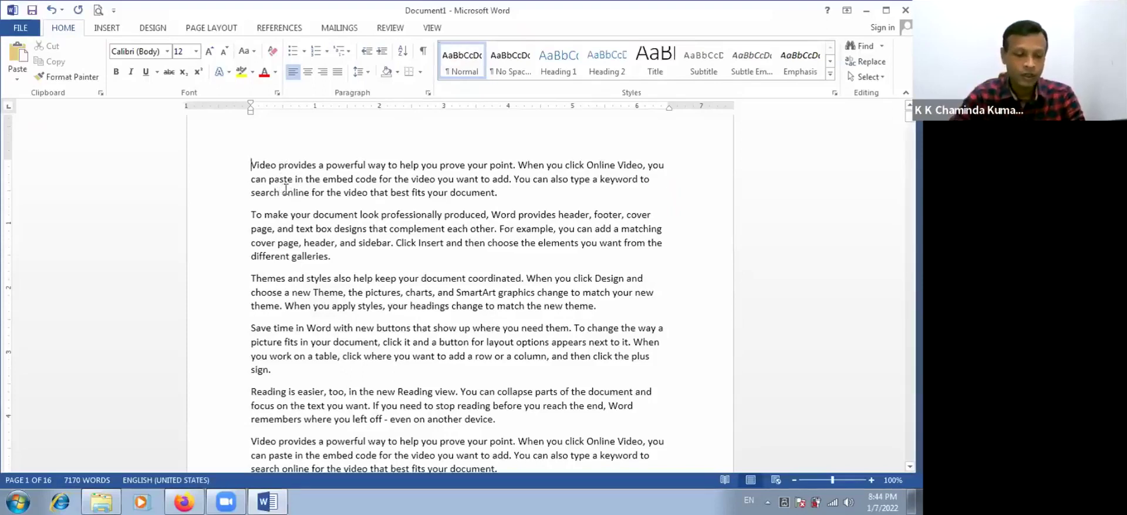
pyautogui.scroll(-15, 317, 245)
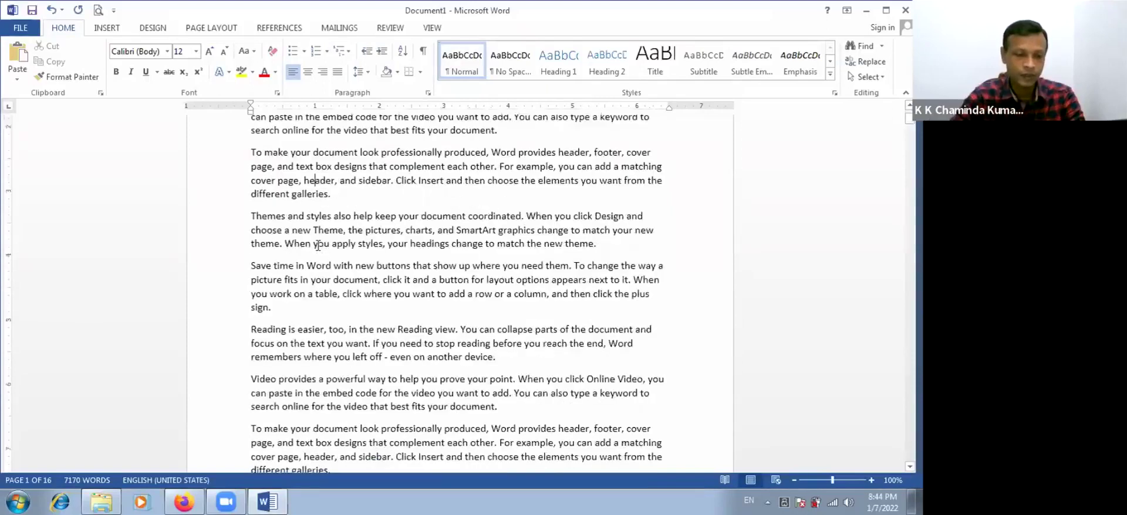
pyautogui.scroll(-5, 387, 294)
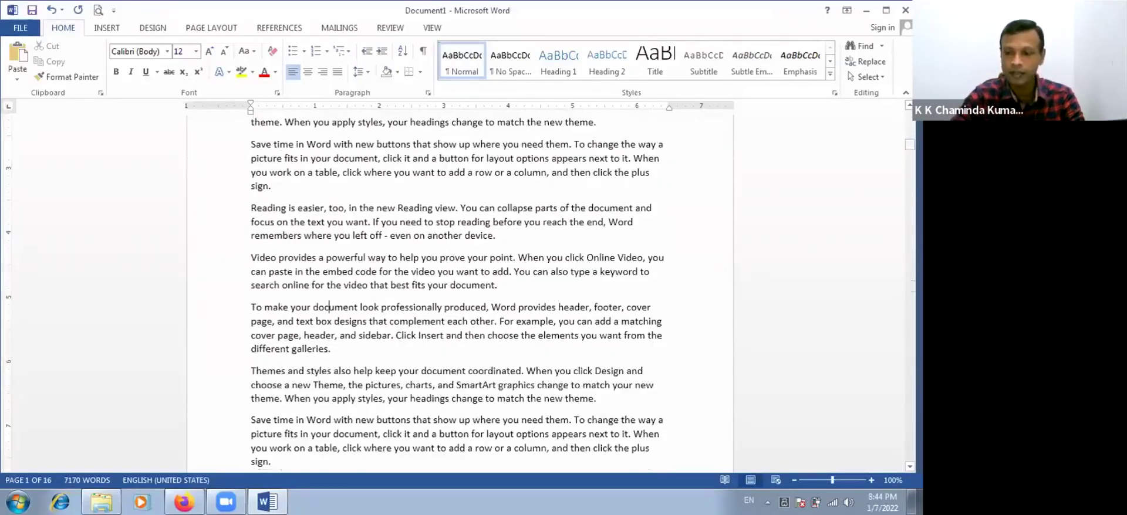
pyautogui.scroll(-20, 340, 311)
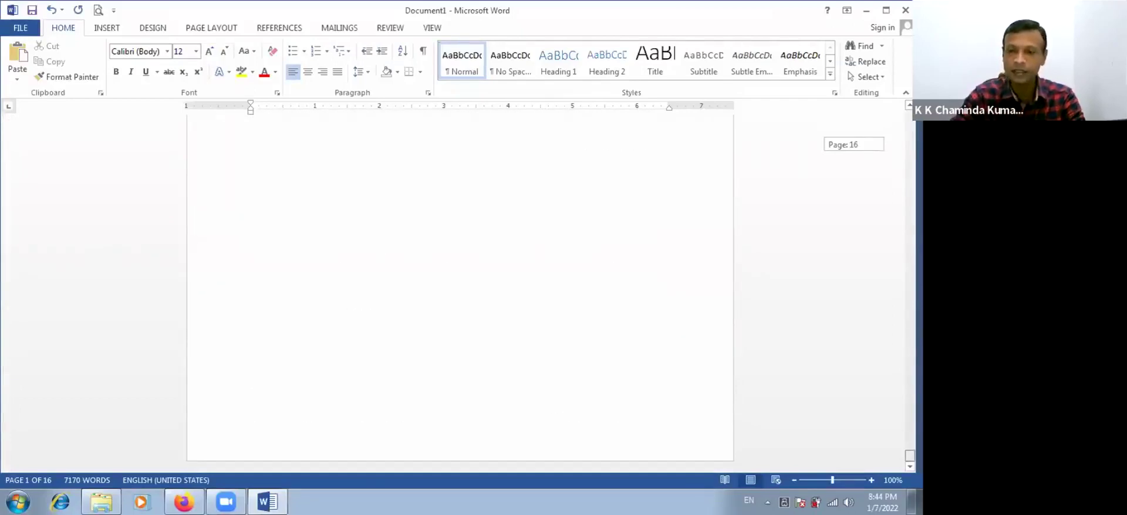
pyautogui.scroll(20, 444, 231)
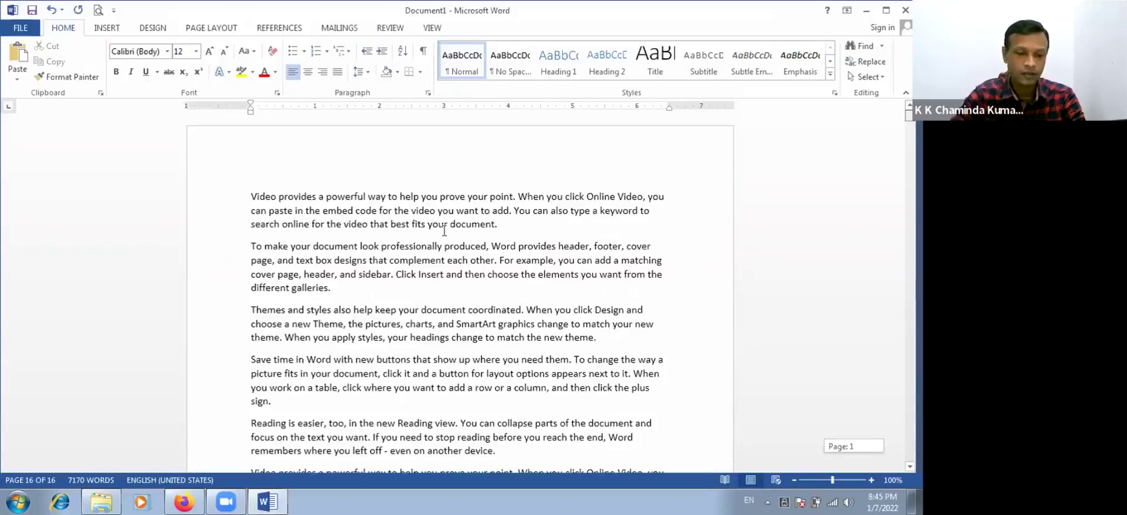
pyautogui.click(378, 247)
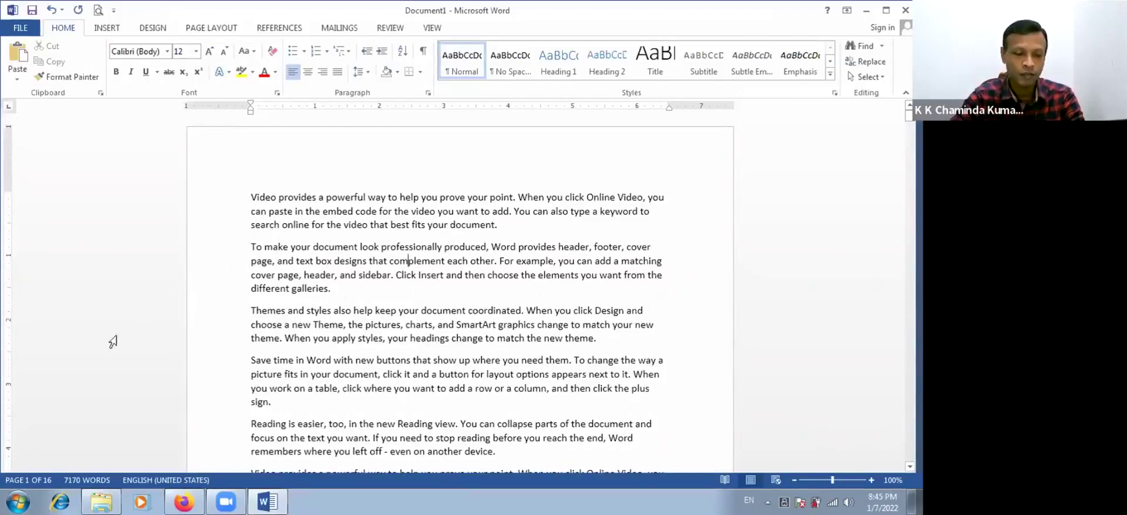
pyautogui.click(23, 482)
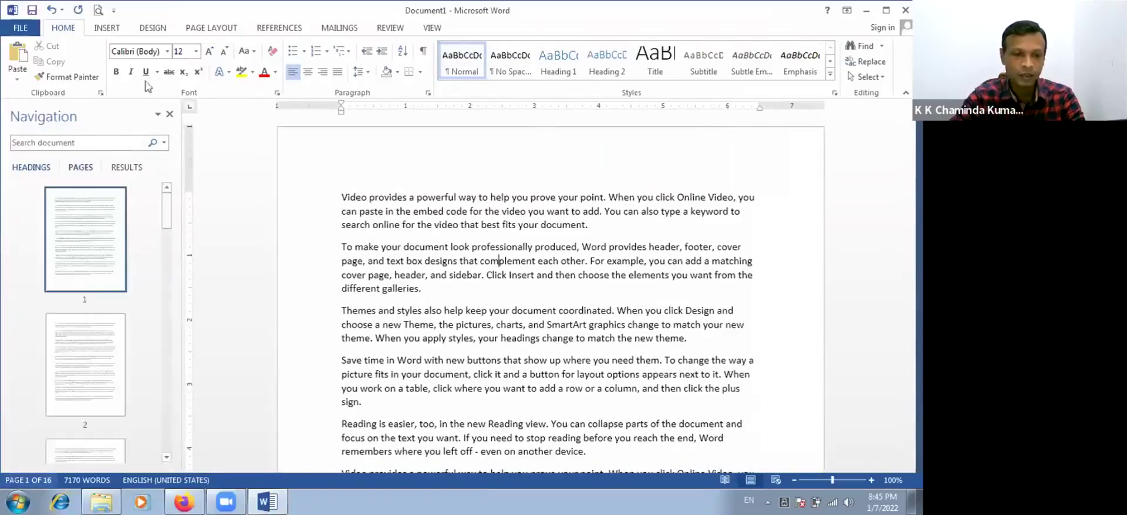
pyautogui.click(25, 482)
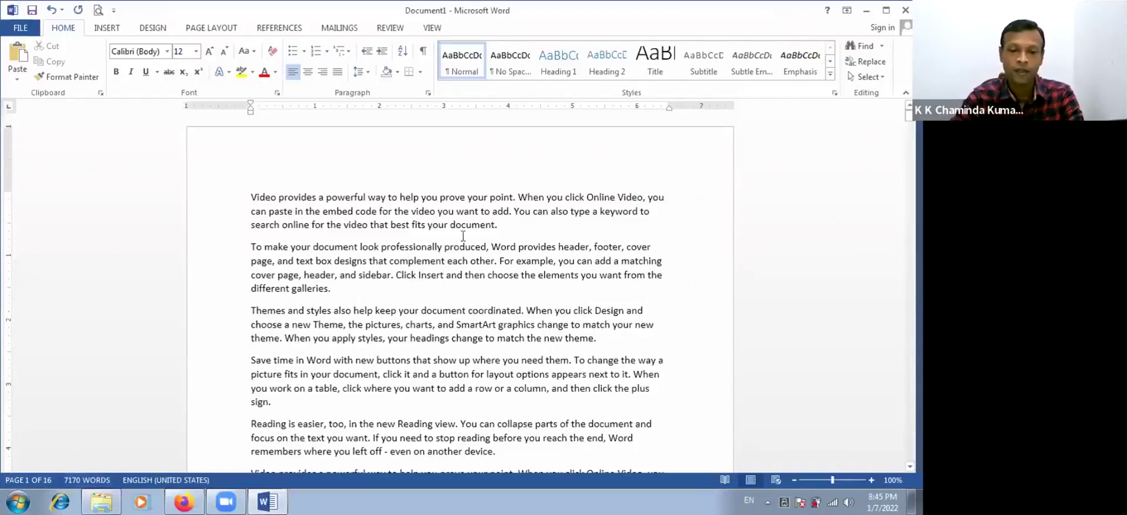
# Step: Select only line 2 of paragraph one, 'can paste in' through 'keyword to'
pyautogui.scroll(-1, 287, 201)
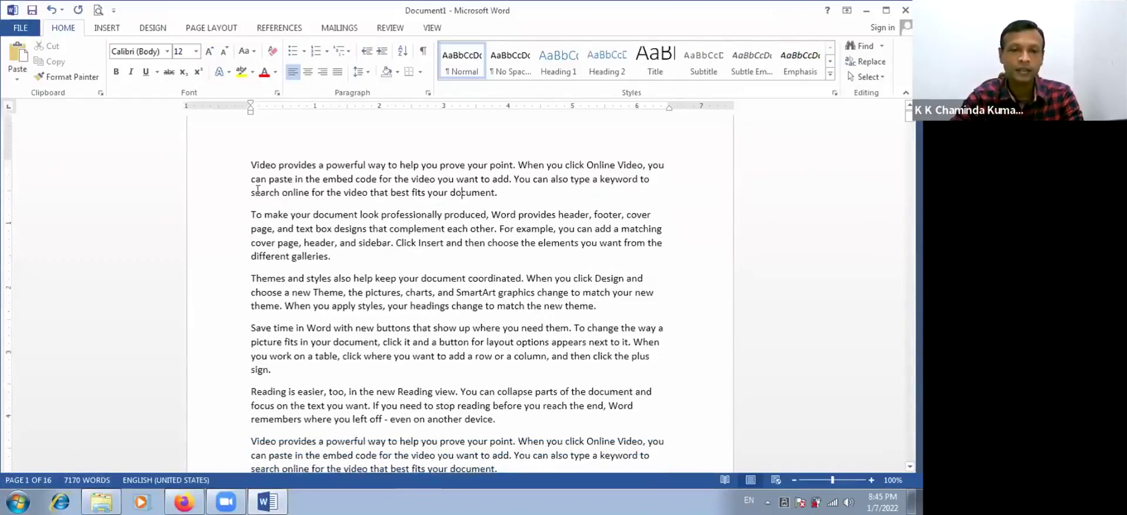
pyautogui.tripleClick(264, 167)
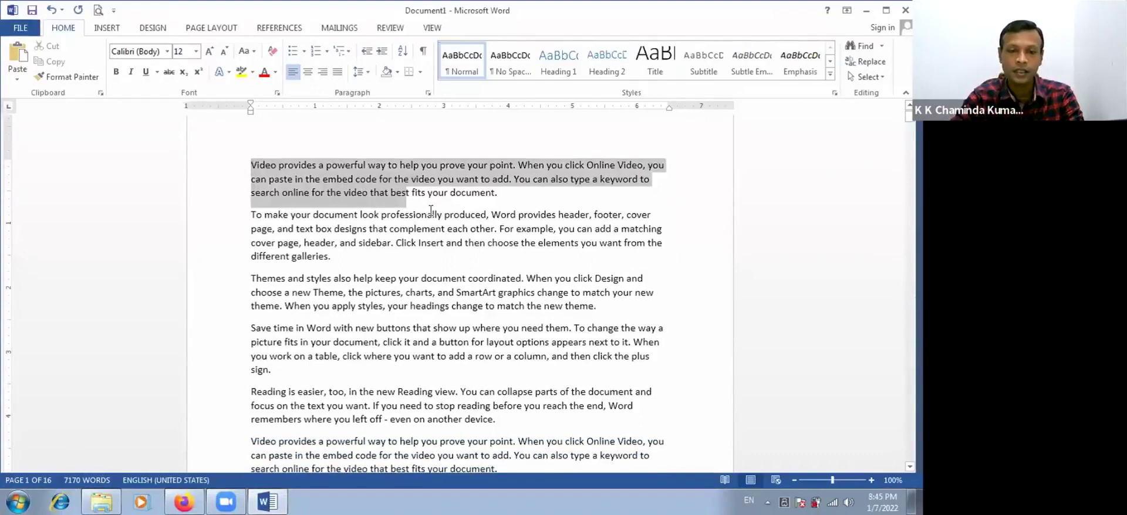
pyautogui.keyDown('shift'); pyautogui.click(554, 230); pyautogui.keyUp('shift')
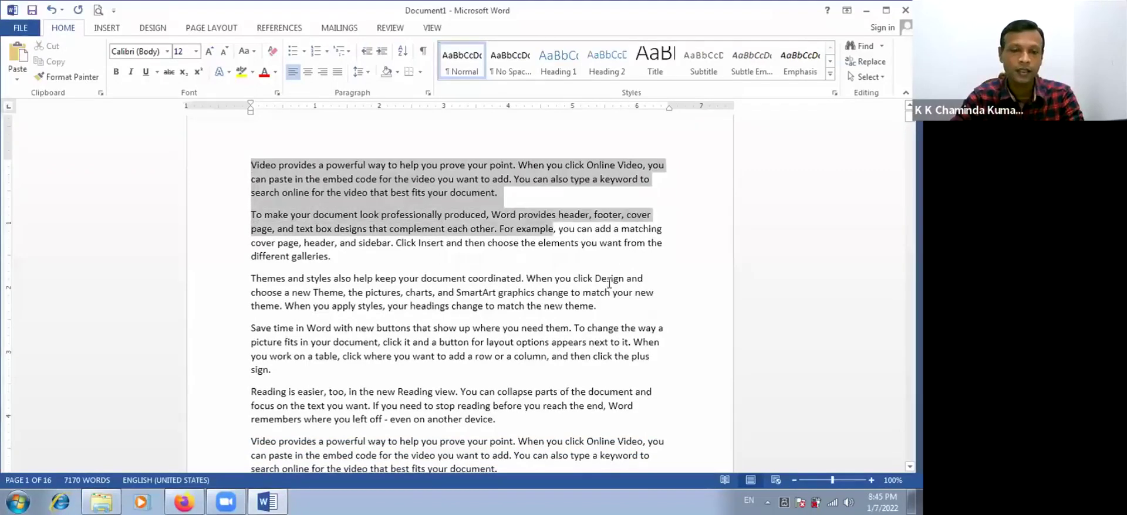
pyautogui.click(398, 279)
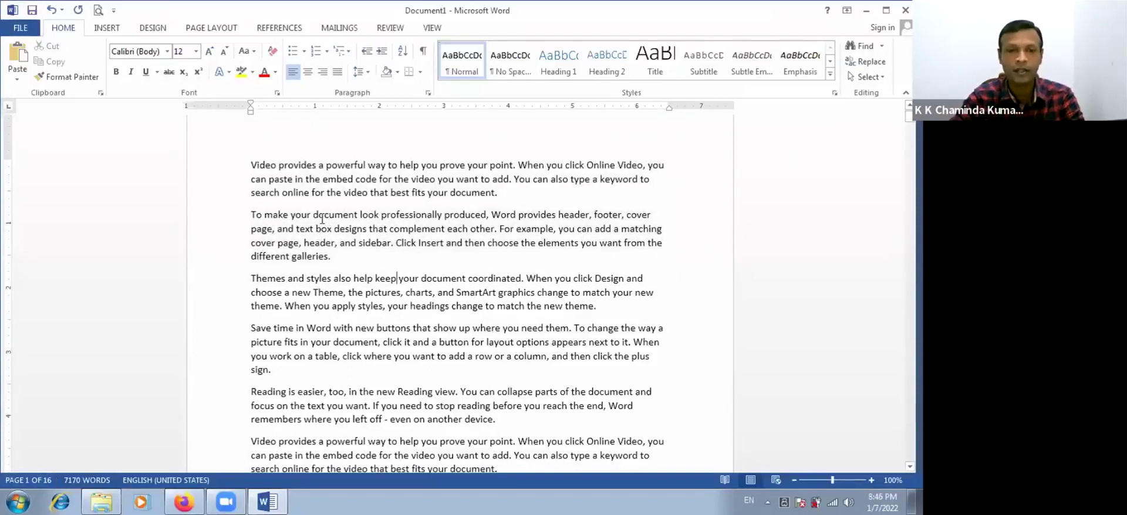
pyautogui.scroll(1, 313, 204)
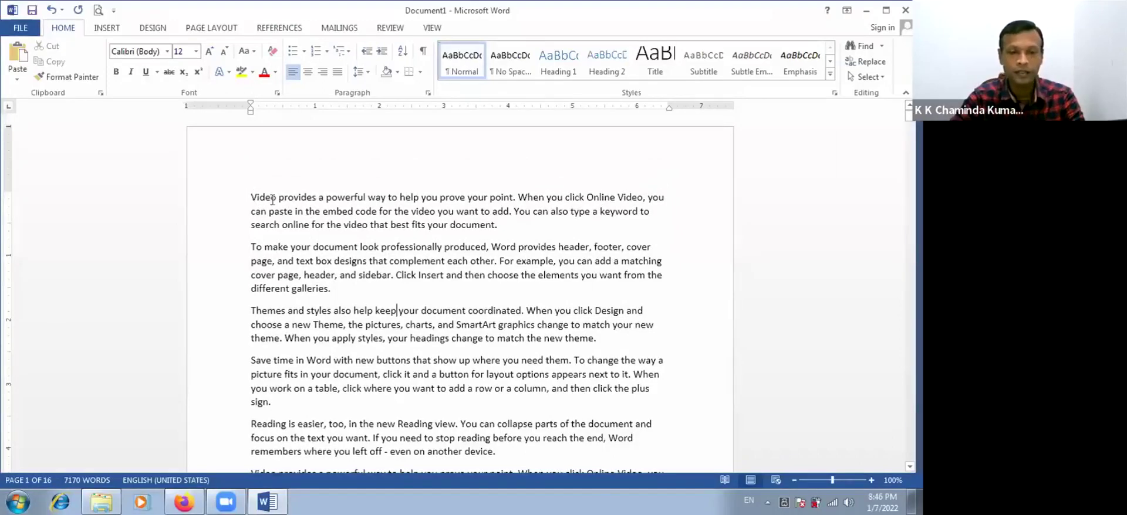
pyautogui.moveTo(272, 200); pyautogui.dragTo(356, 214)
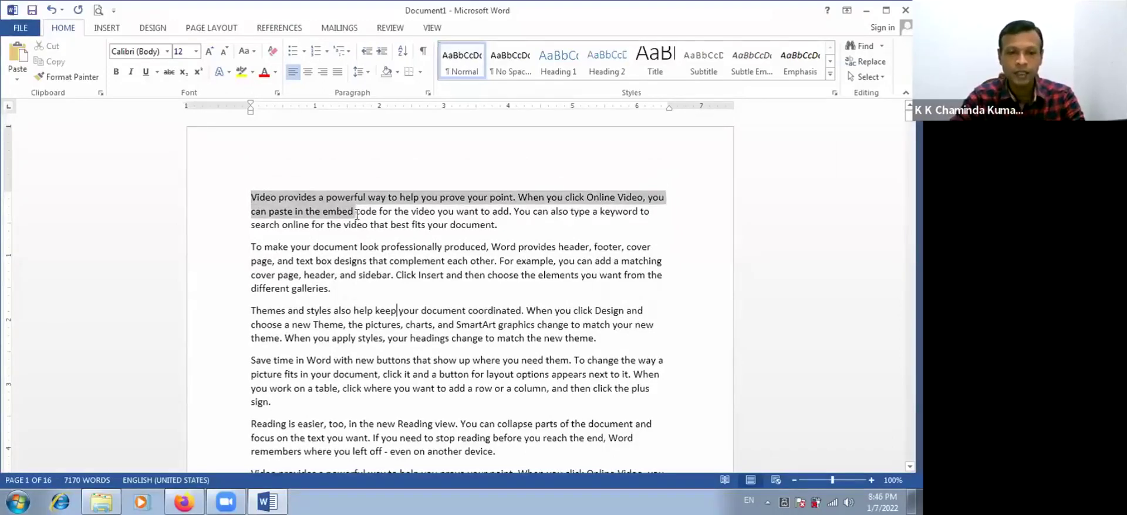
pyautogui.moveTo(252, 213); pyautogui.dragTo(650, 213)
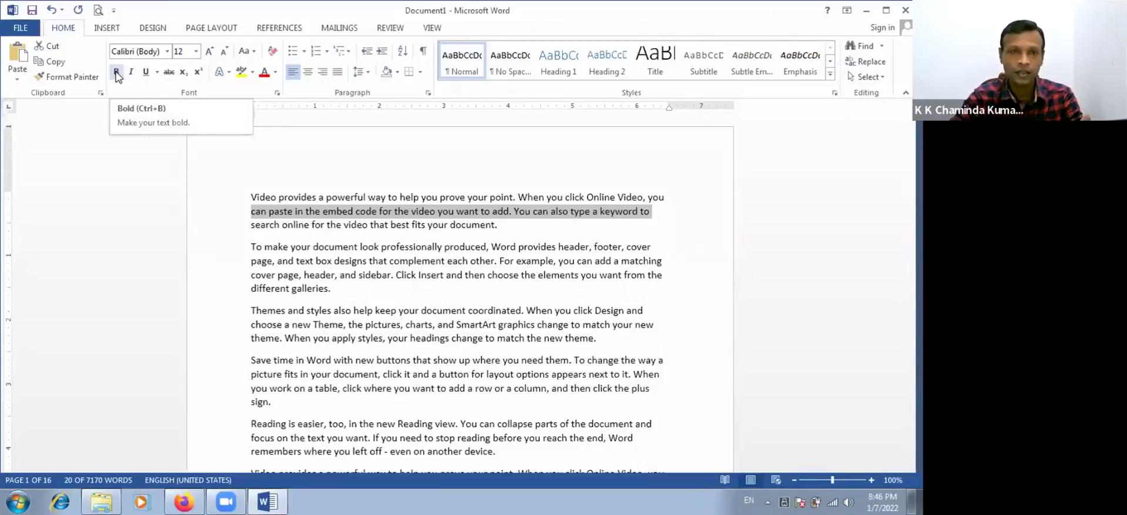
# Step: Make the selected second line of paragraph one bold, italic and underlined
pyautogui.click(117, 72)
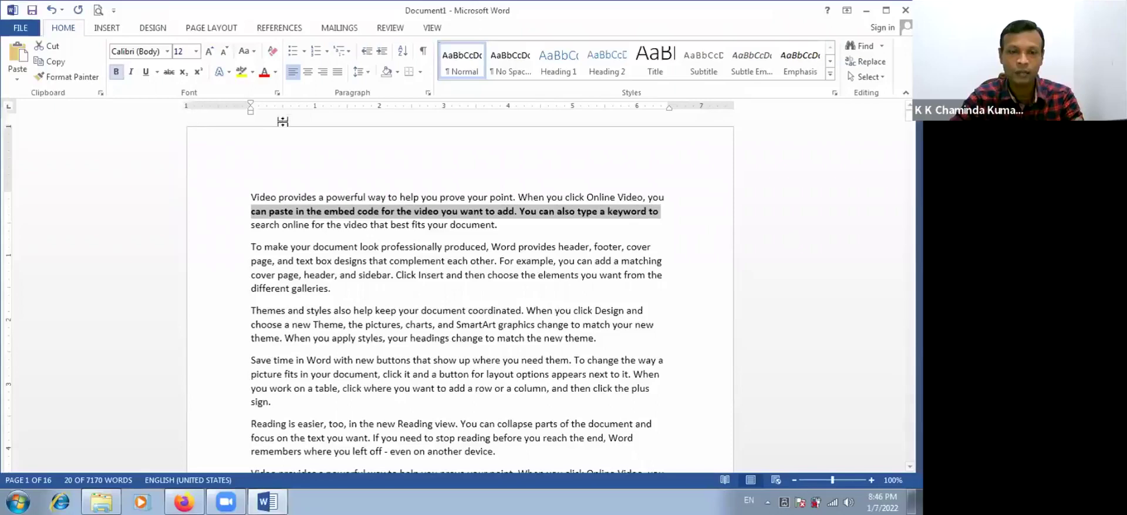
pyautogui.click(134, 81)
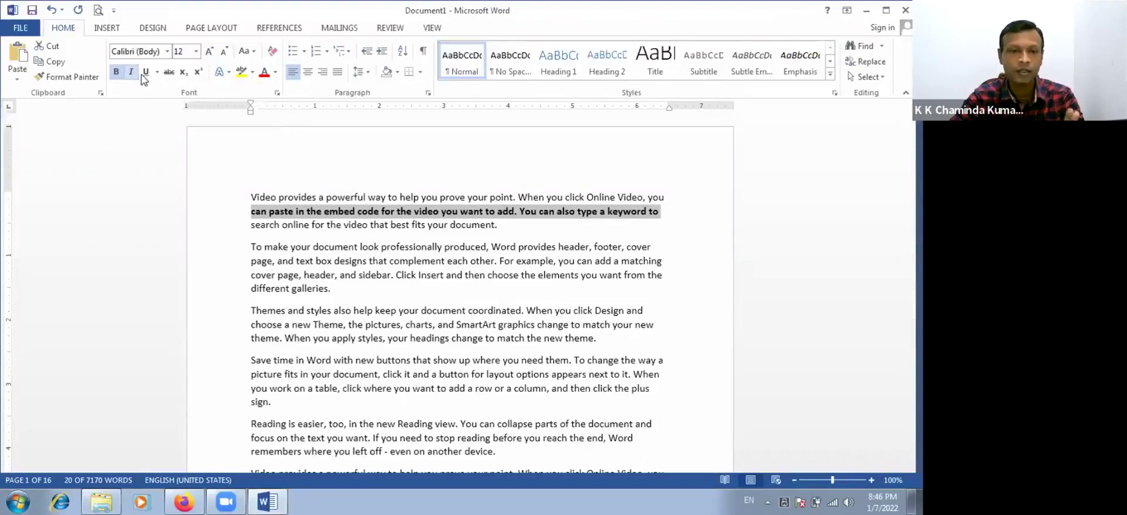
pyautogui.click(142, 75)
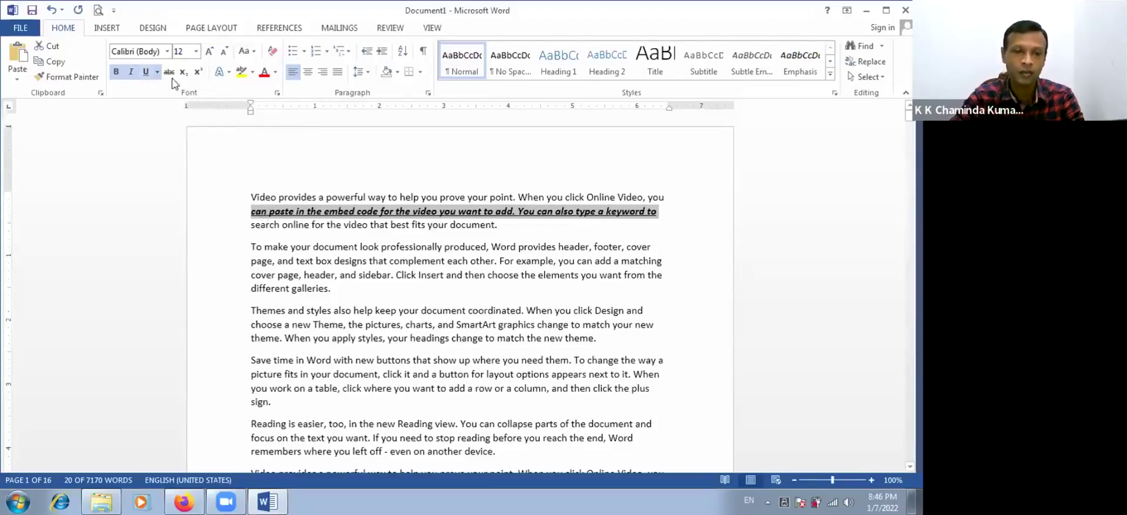
# Step: Strike through the second paragraph's first line, 'To make your document look professionally produced'
pyautogui.moveTo(252, 247); pyautogui.dragTo(697, 250)
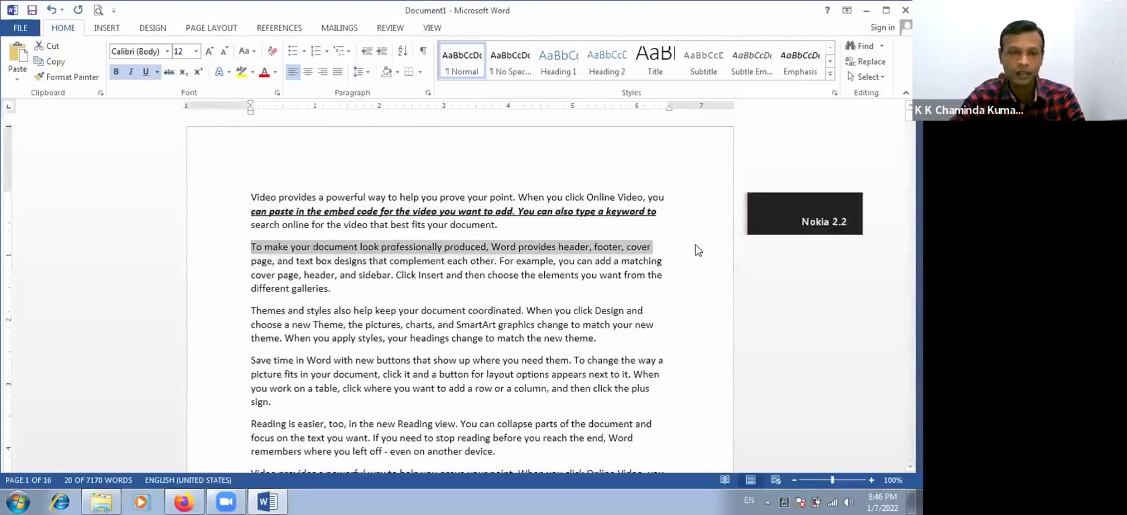
pyautogui.click(169, 73)
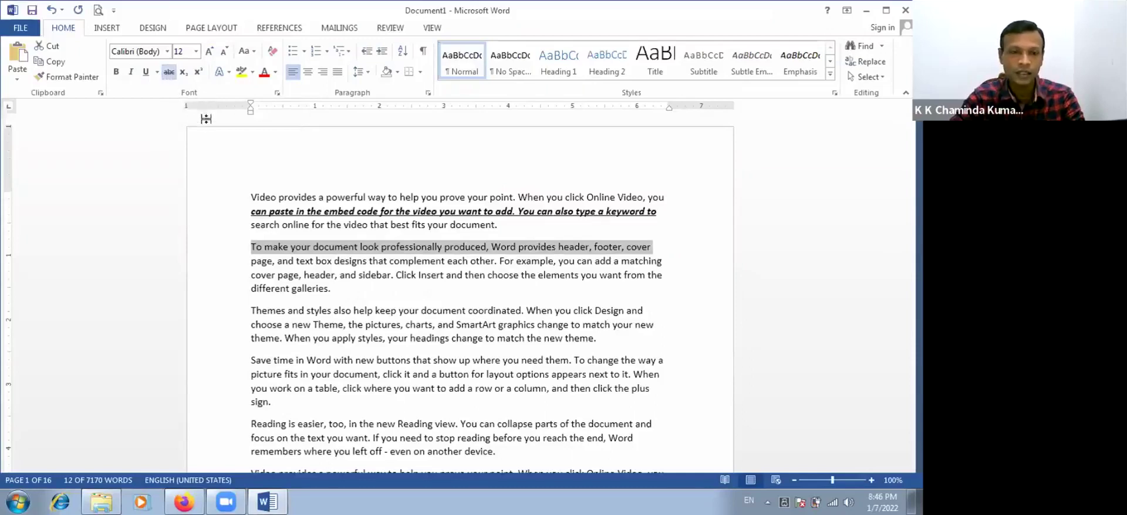
pyautogui.click(263, 211)
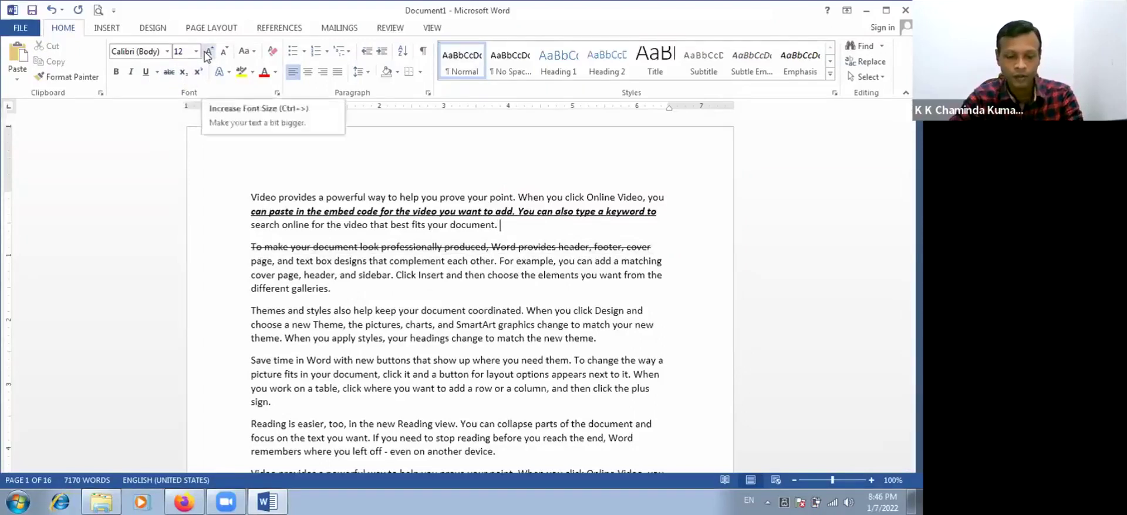
# Step: Type C2 after 'document.' and set it to 26 pt
pyautogui.write('C2')
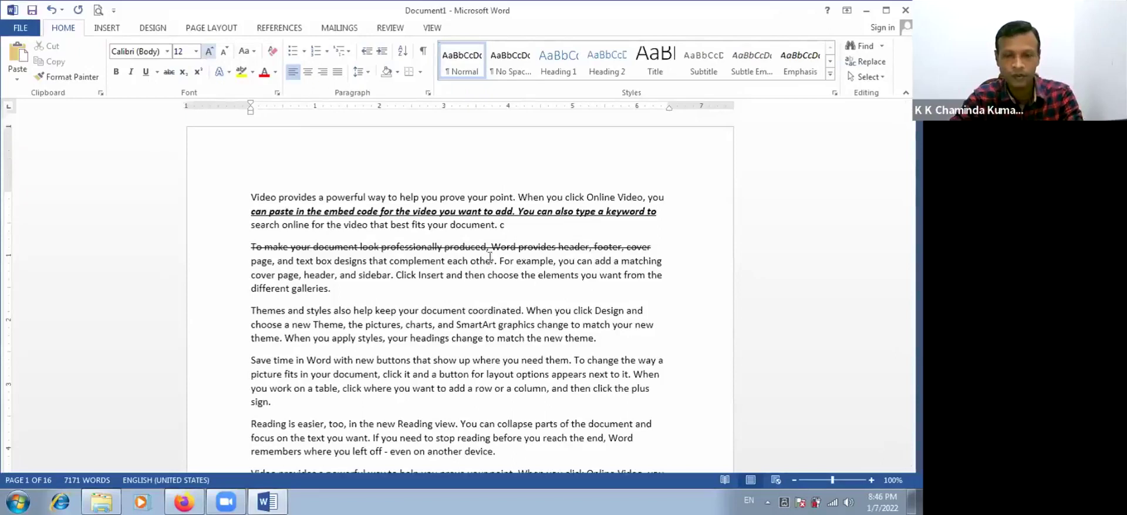
pyautogui.moveTo(512, 225); pyautogui.dragTo(506, 225)
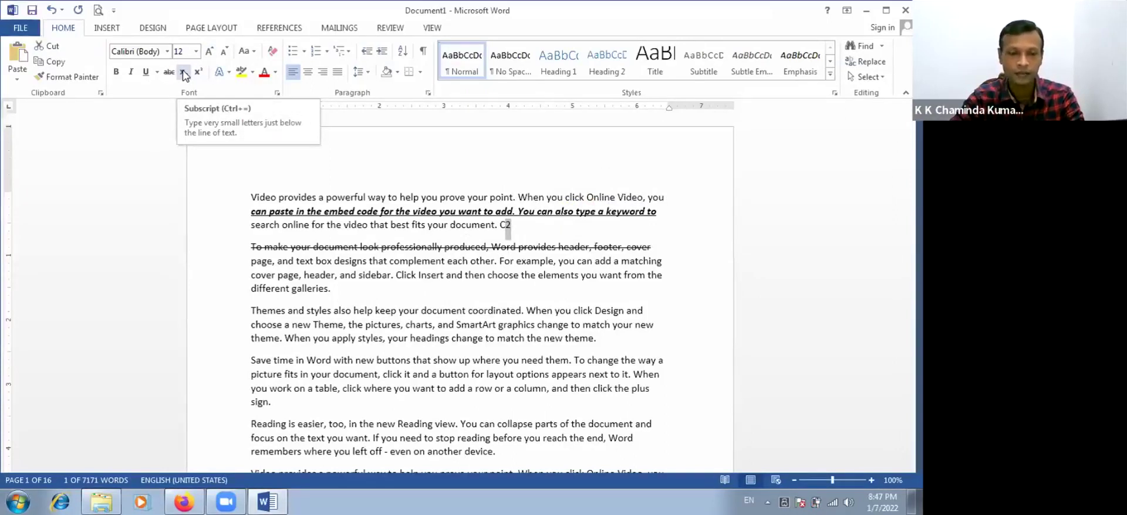
pyautogui.click(207, 52)
pyautogui.click(208, 52)
pyautogui.click(207, 51)
pyautogui.click(208, 52)
pyautogui.click(208, 52)
pyautogui.click(207, 52)
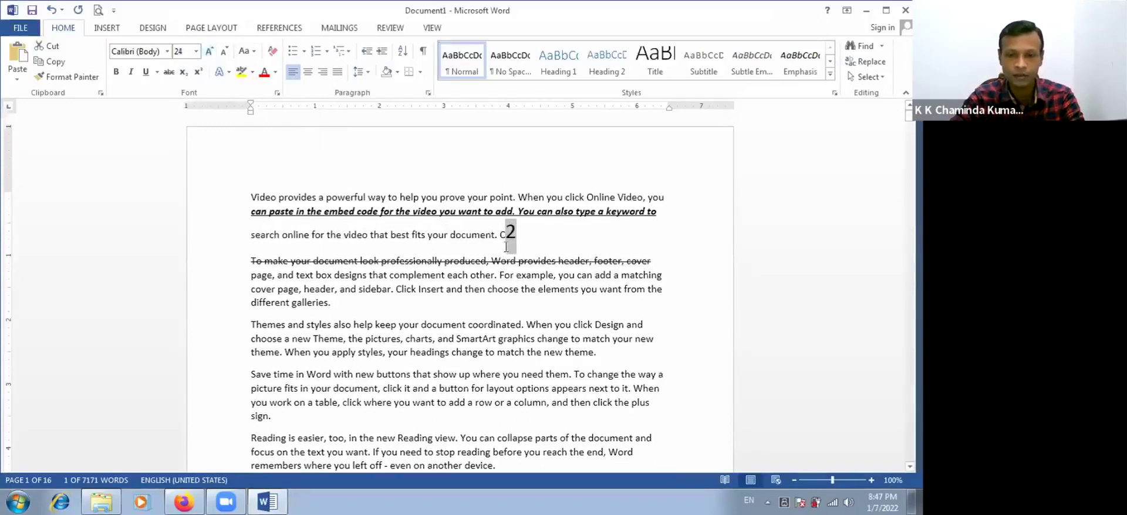
pyautogui.doubleClick(521, 229)
pyautogui.click(196, 52)
pyautogui.click(183, 207)
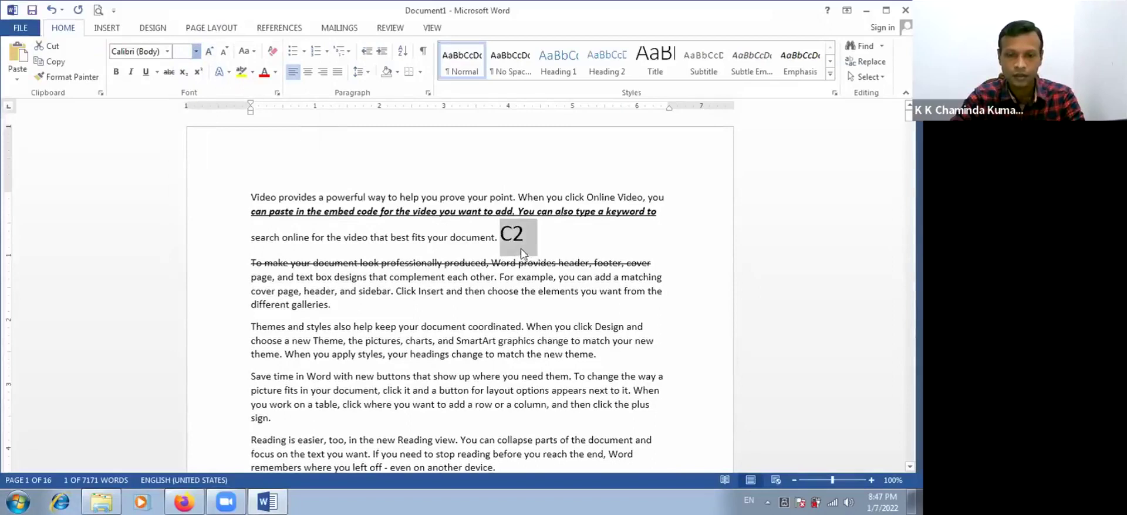
# Step: Make the 2 a subscript, try superscript, revert to subscript, then delete C2
pyautogui.moveTo(524, 235); pyautogui.dragTo(512, 234)
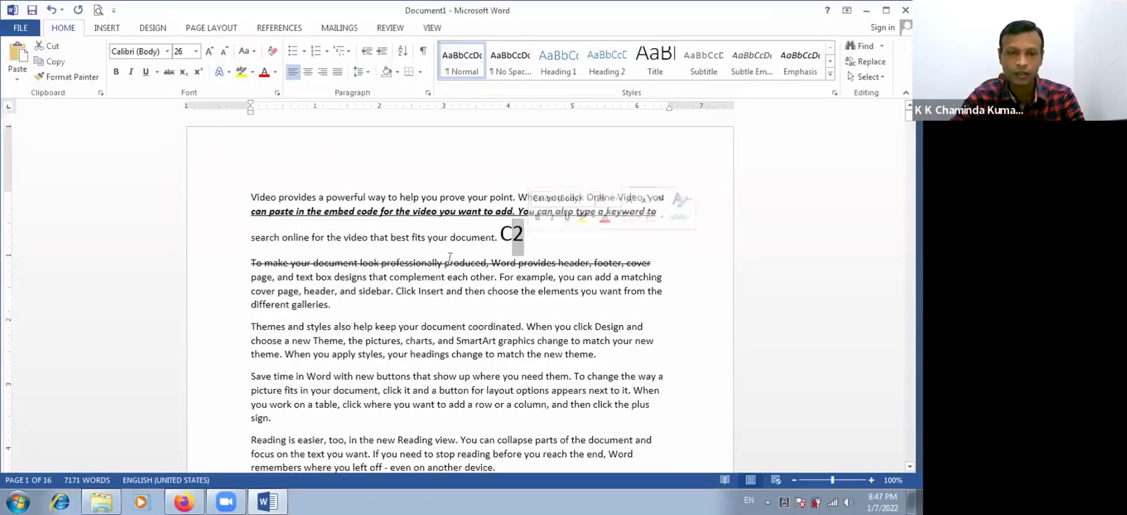
pyautogui.click(185, 78)
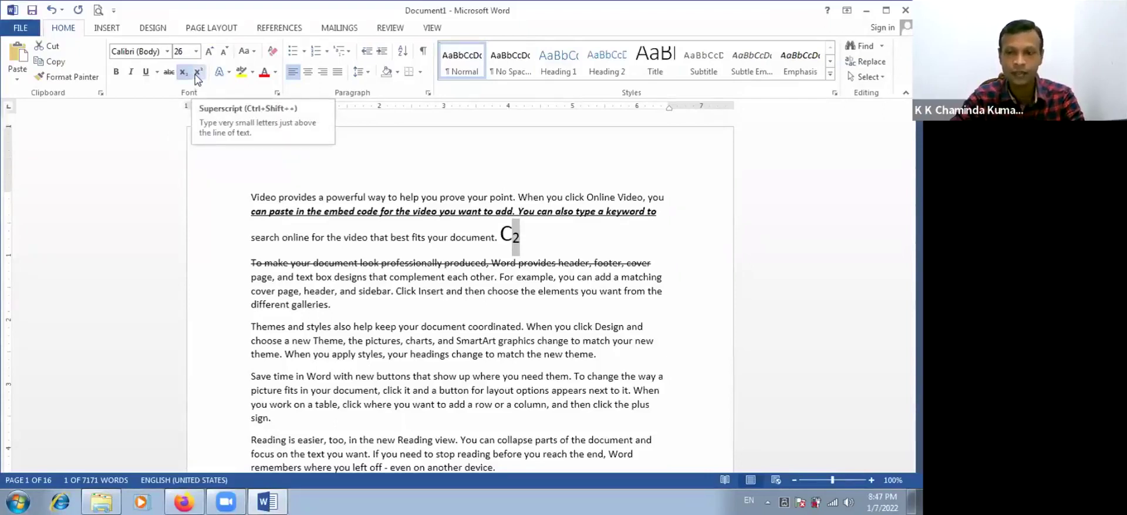
pyautogui.click(198, 71)
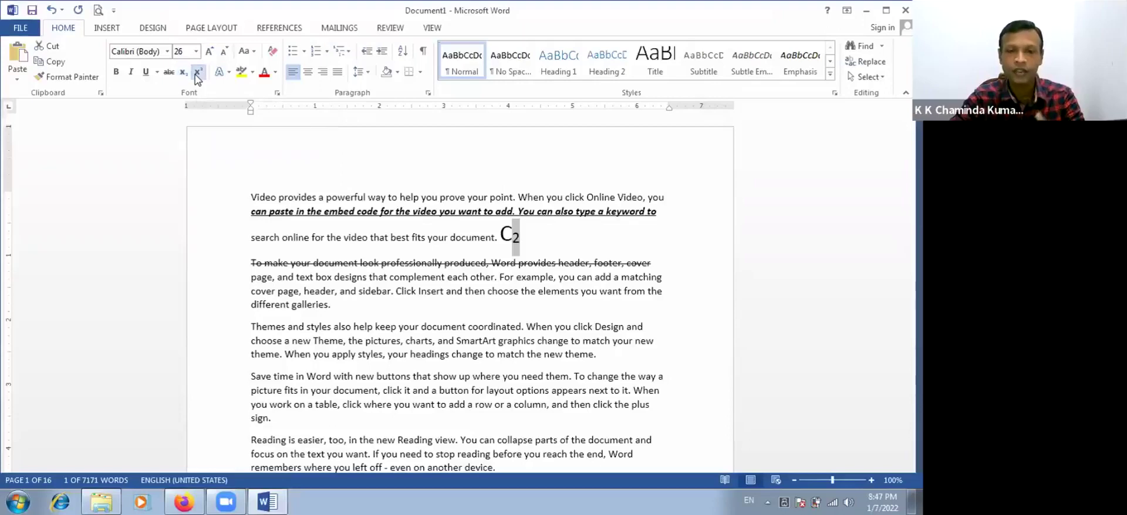
pyautogui.click(198, 74)
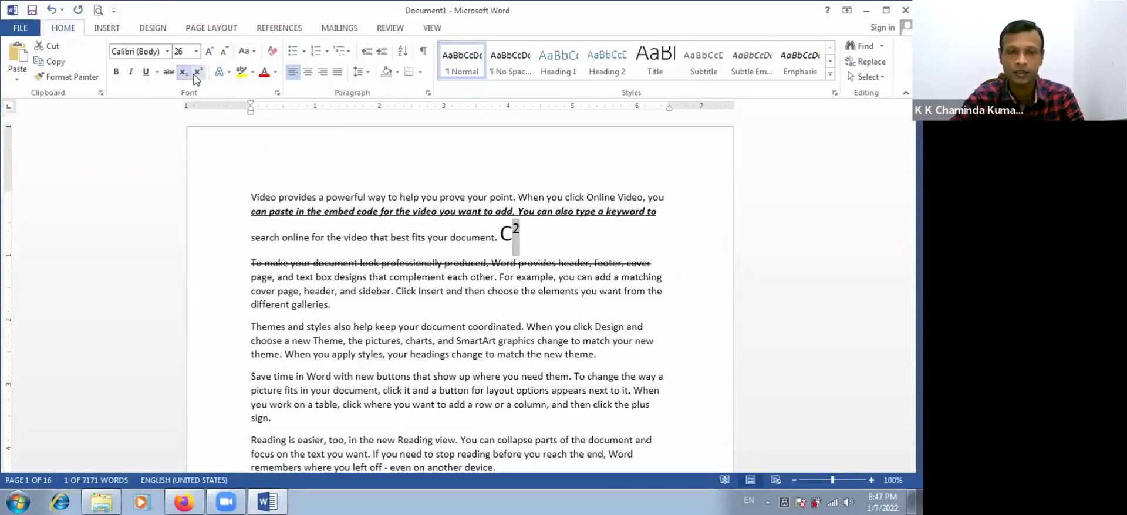
pyautogui.click(183, 72)
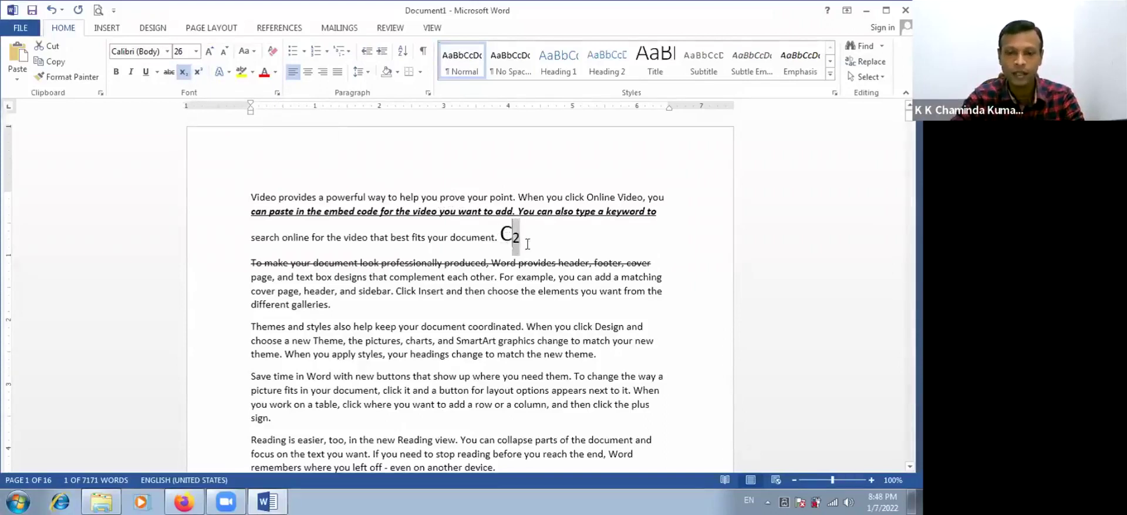
pyautogui.doubleClick(508, 233)
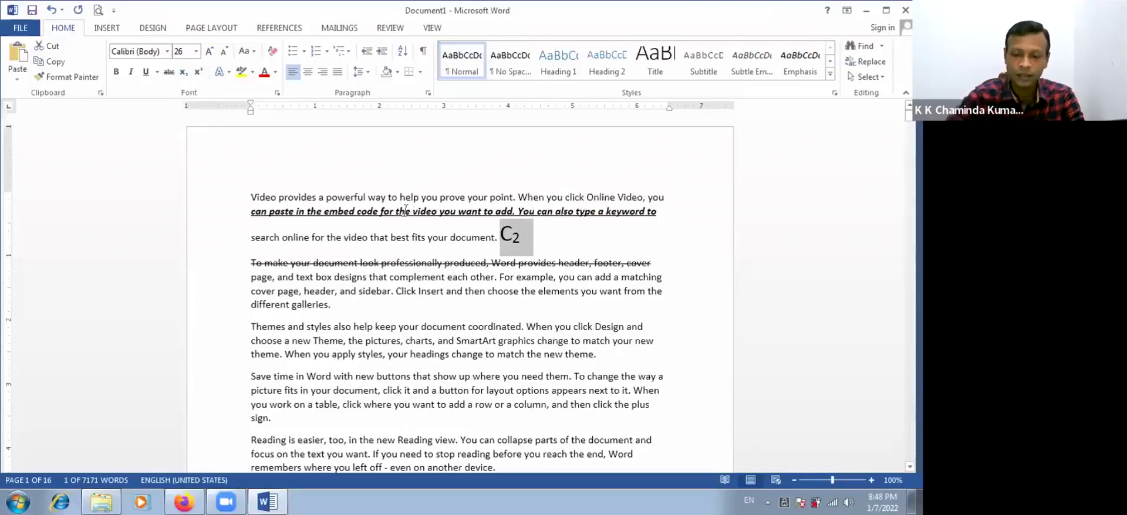
pyautogui.press('Delete')
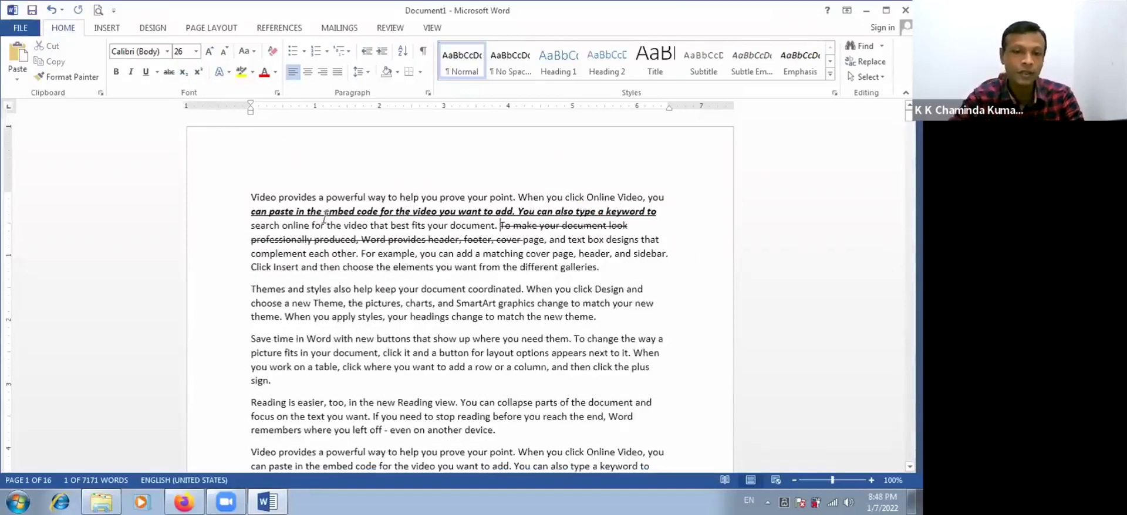
# Step: Enlarge paragraph one's opening text, through 'When you click Online Video, you', to 24 pt
pyautogui.moveTo(251, 198); pyautogui.dragTo(666, 198)
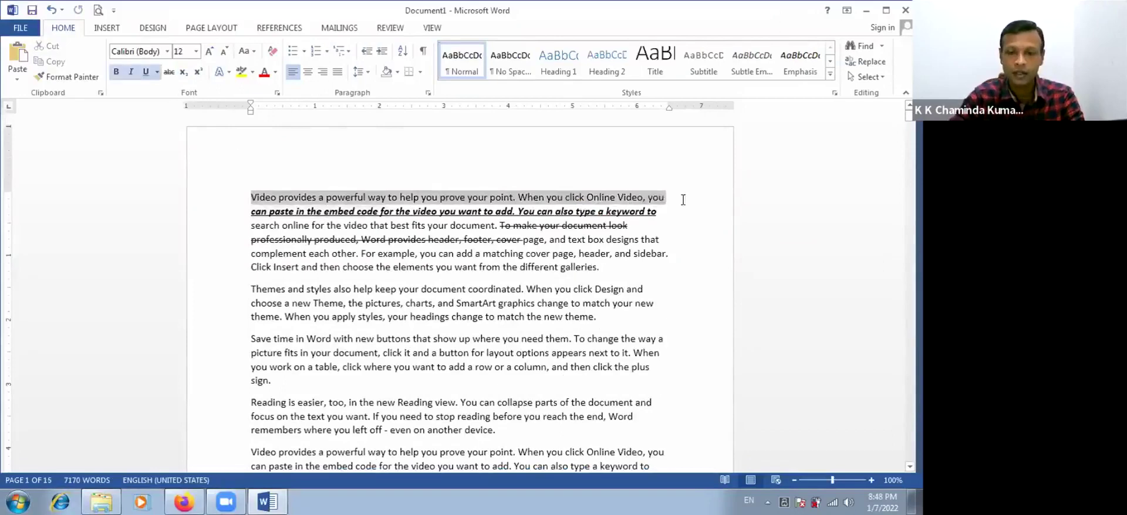
pyautogui.click(168, 52)
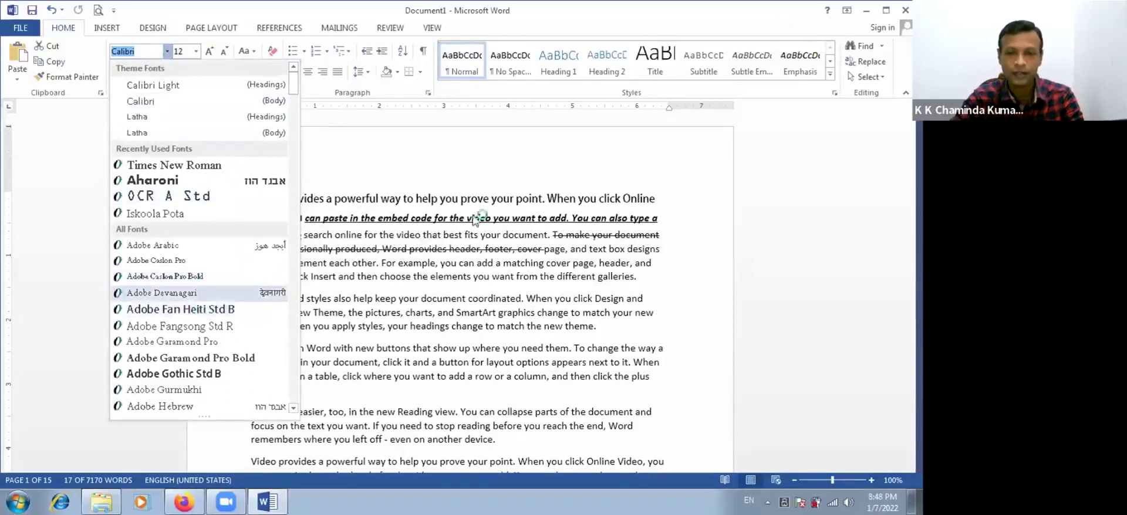
pyautogui.click(471, 215)
pyautogui.click(196, 53)
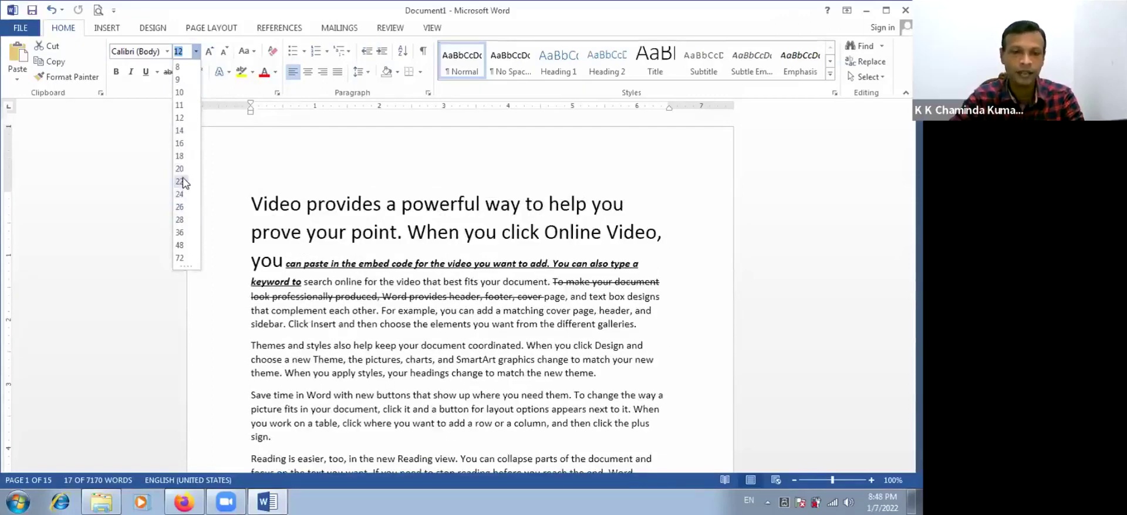
pyautogui.click(210, 53)
pyautogui.click(209, 53)
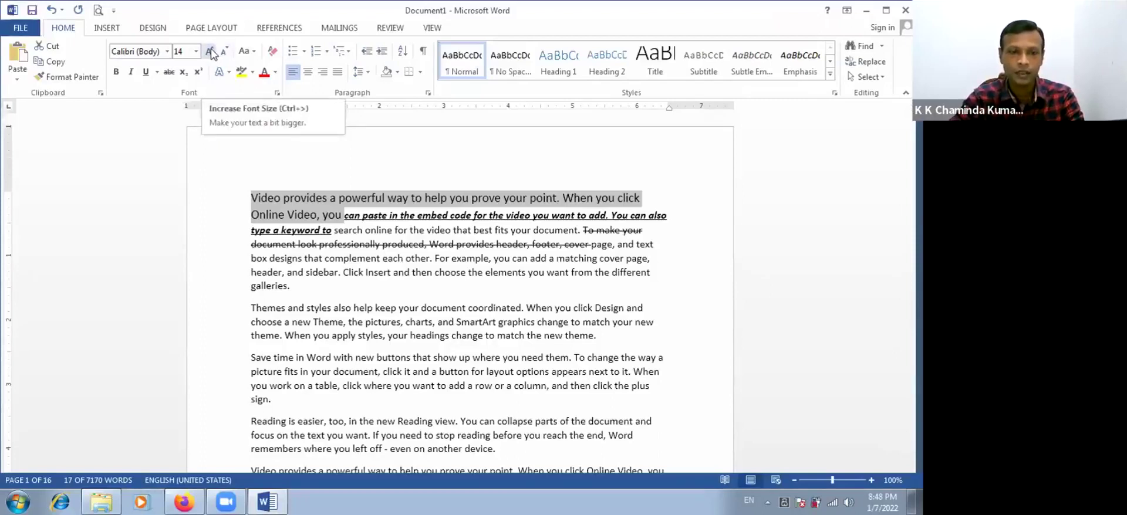
pyautogui.click(211, 52)
pyautogui.click(210, 52)
pyautogui.click(211, 52)
pyautogui.click(210, 51)
pyautogui.click(211, 51)
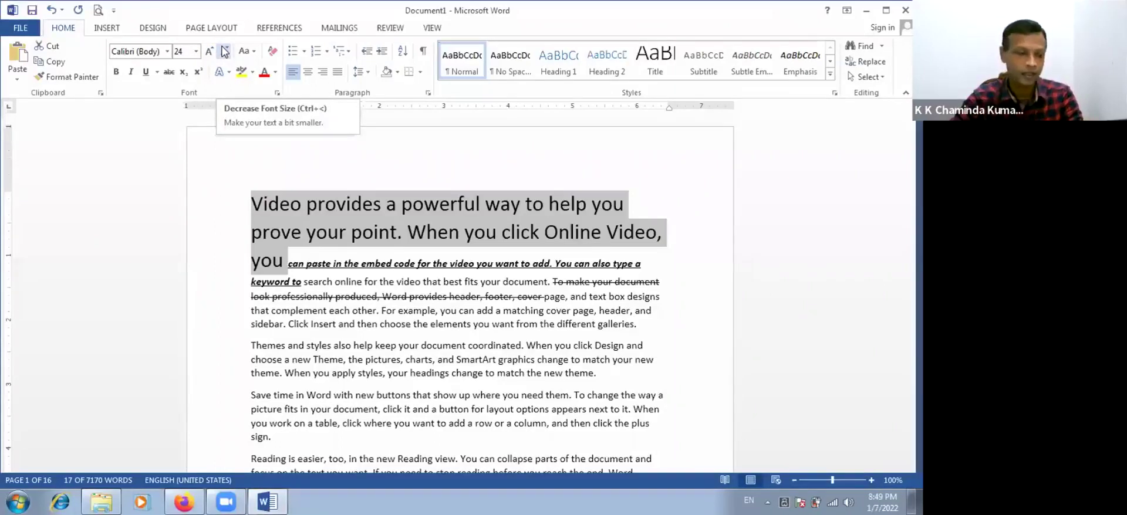
# Step: Select the heading line 'Video provides a powerful way to help you'
pyautogui.click(255, 52)
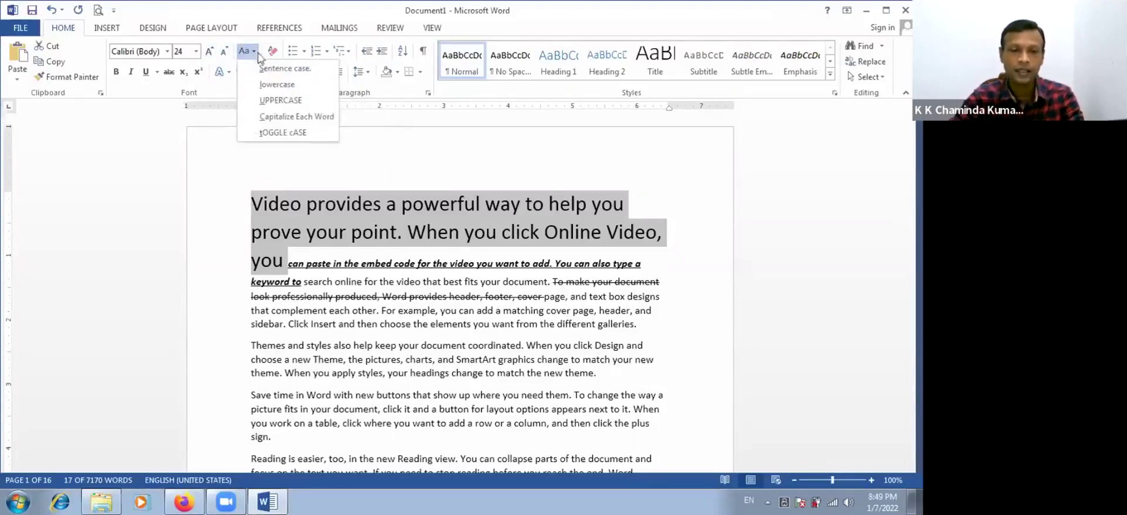
pyautogui.click(304, 214)
pyautogui.moveTo(253, 203); pyautogui.dragTo(421, 198)
pyautogui.moveTo(610, 192); pyautogui.dragTo(629, 196)
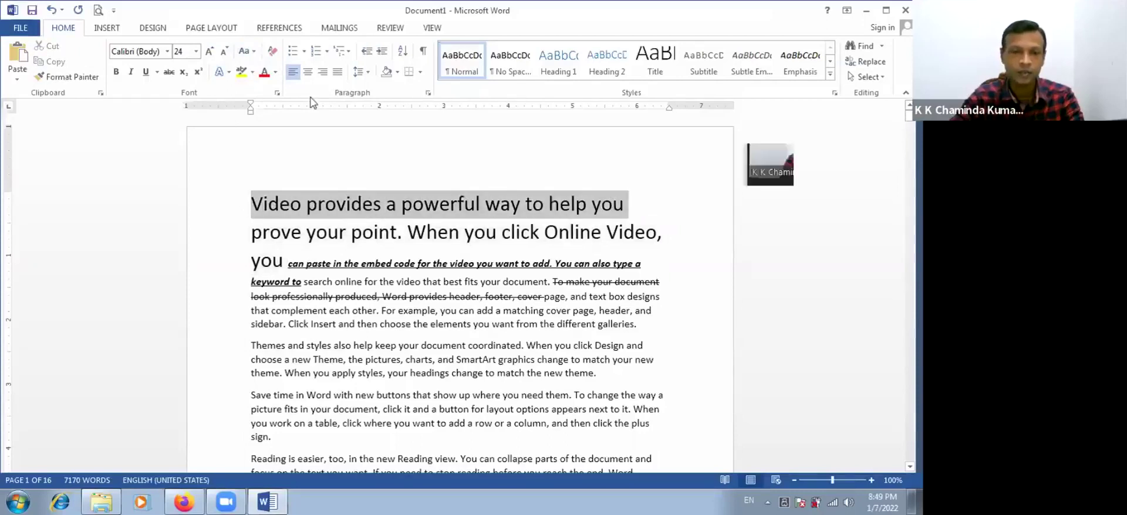
# Step: Cycle the heading through lowercase, UPPERCASE, Capitalize Each Word and tOGGLE cASE
pyautogui.click(248, 53)
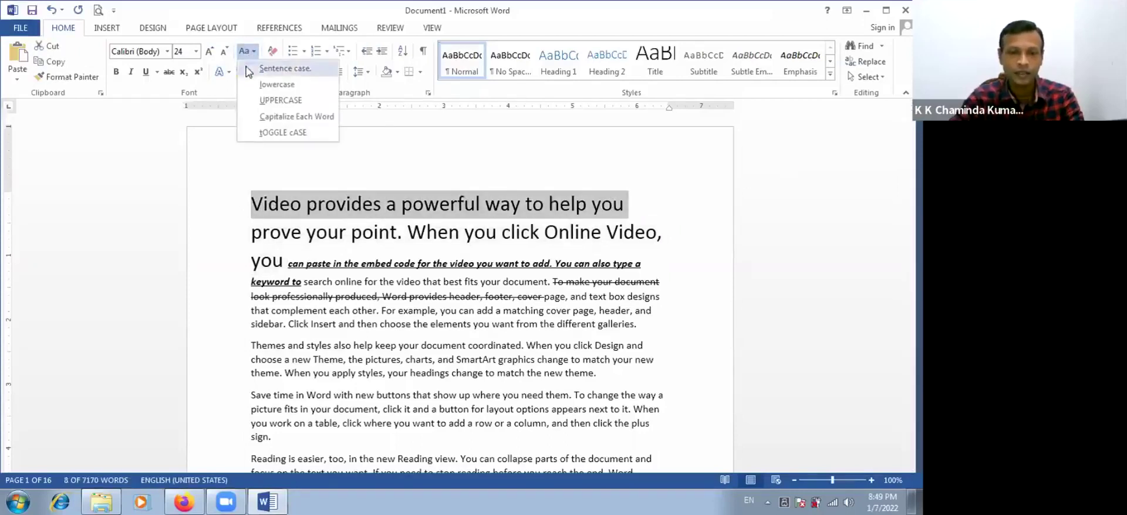
pyautogui.click(248, 85)
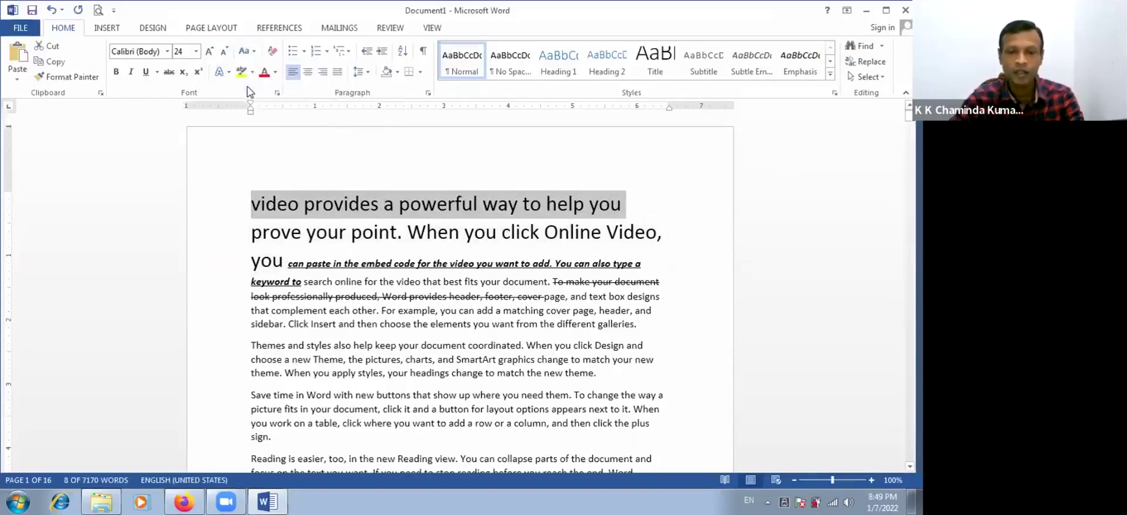
pyautogui.click(251, 52)
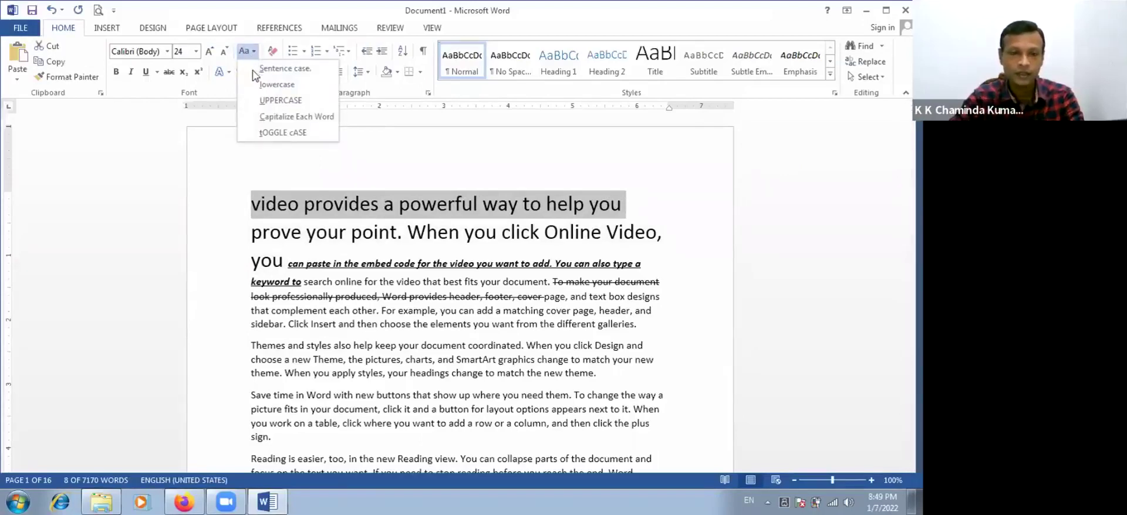
pyautogui.click(256, 101)
pyautogui.click(252, 53)
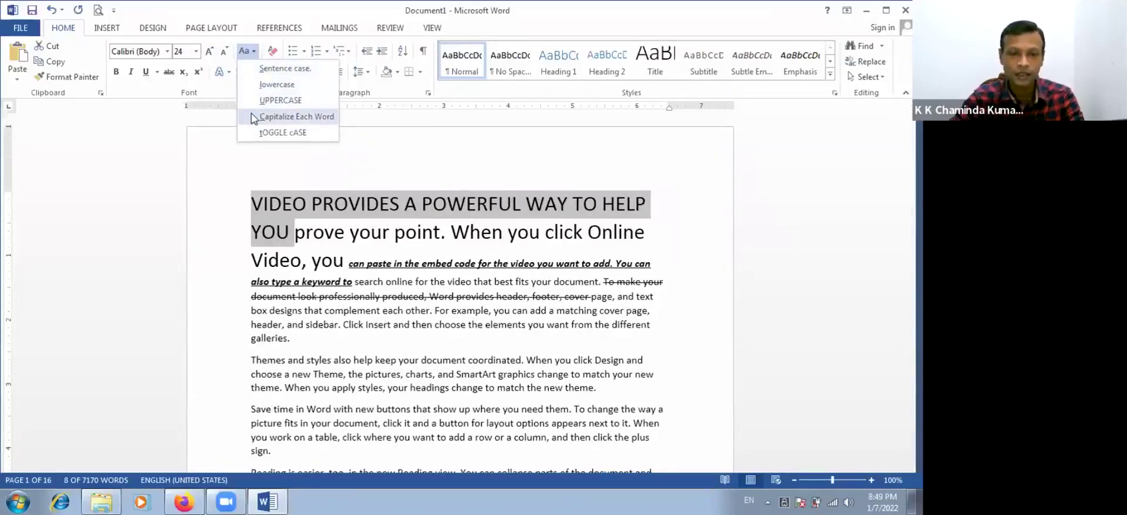
pyautogui.click(254, 118)
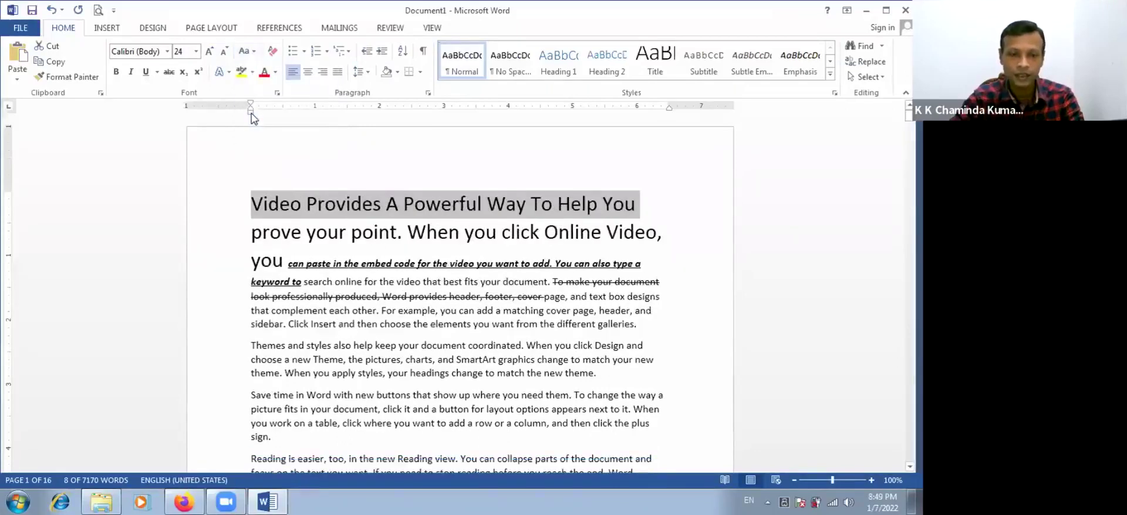
pyautogui.click(250, 54)
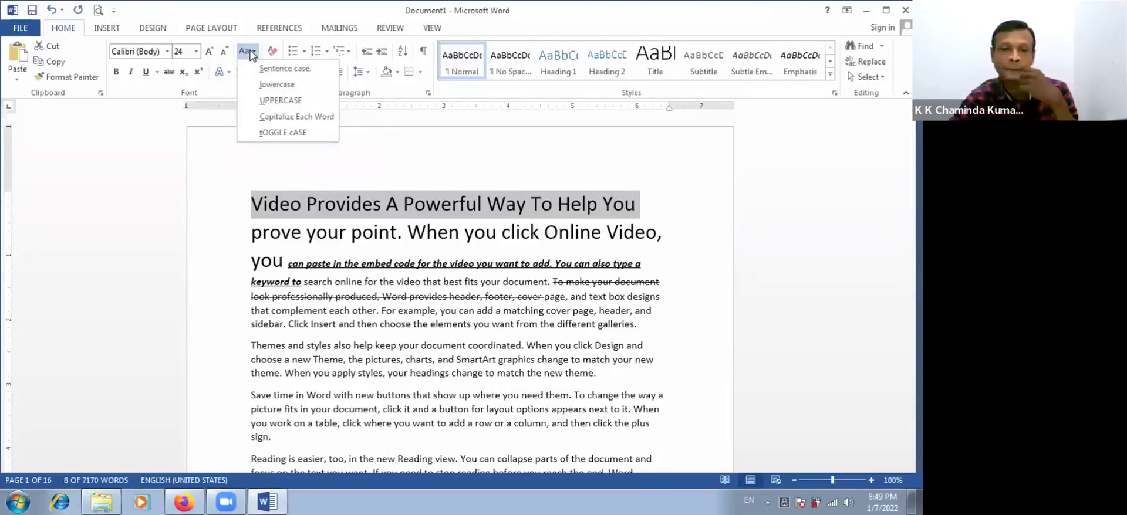
pyautogui.click(295, 134)
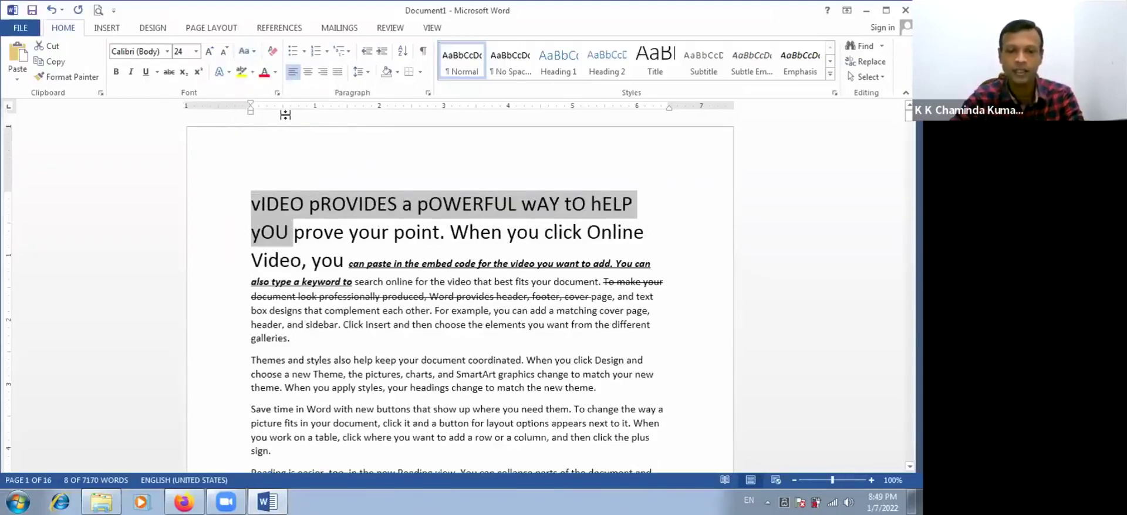
# Step: Apply lowercase, then UPPERCASE, then Sentence case to the heading
pyautogui.click(245, 53)
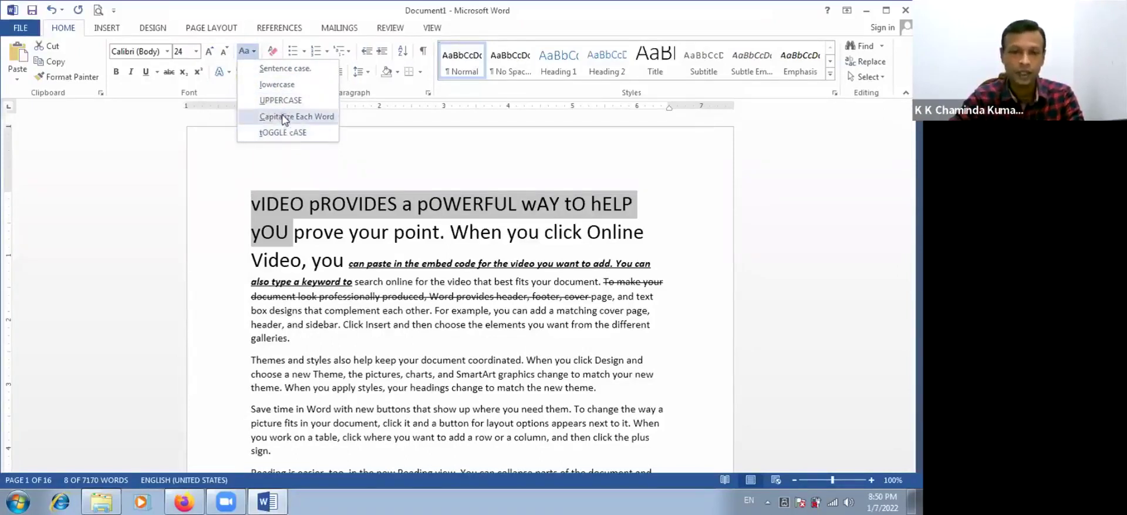
pyautogui.click(286, 85)
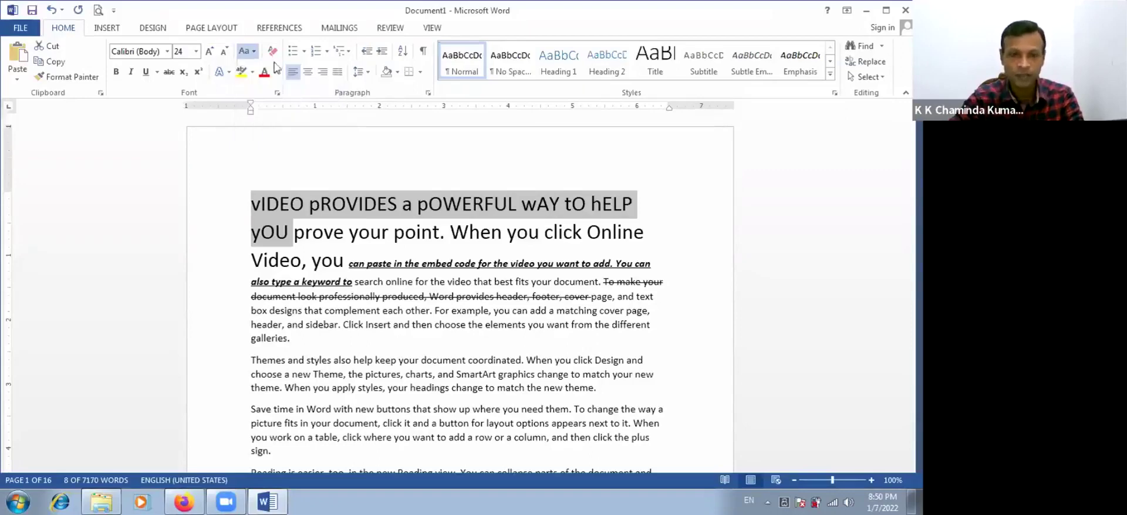
pyautogui.click(246, 51)
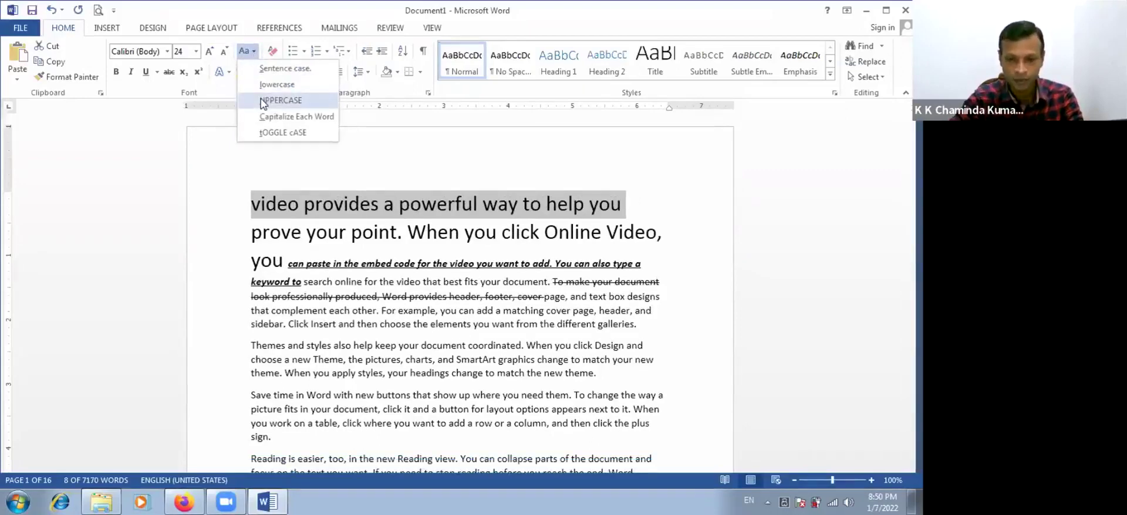
pyautogui.click(263, 101)
pyautogui.click(246, 51)
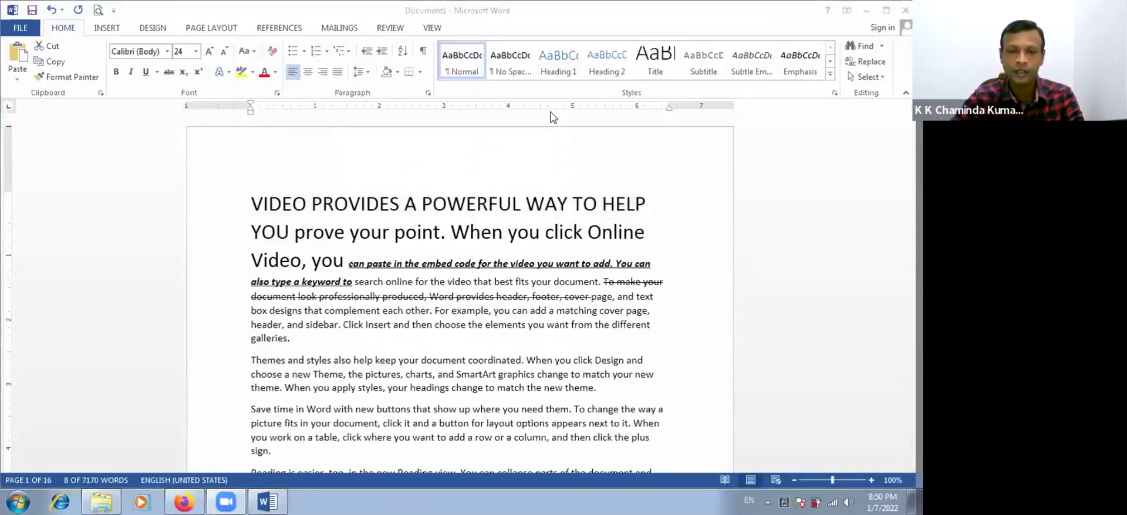
pyautogui.click(251, 52)
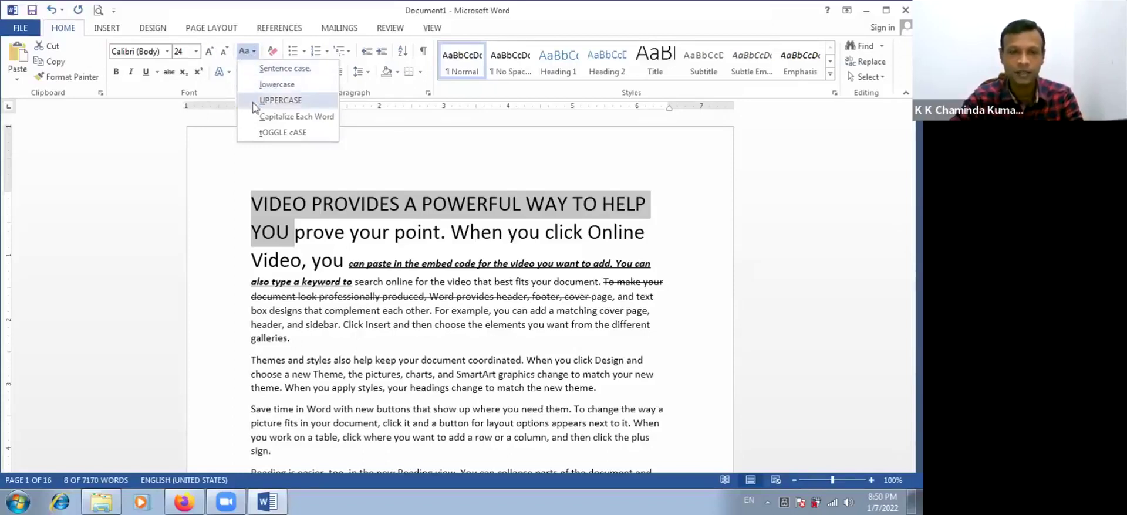
pyautogui.click(263, 71)
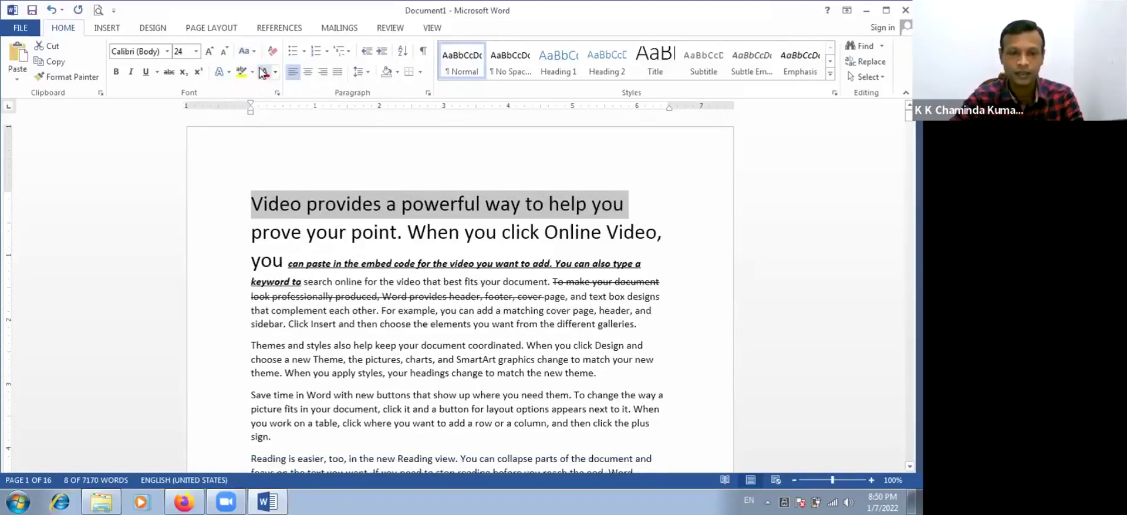
# Step: Apply Capitalize Each Word, UPPERCASE and tOGGLE cASE, finishing with all lowercase
pyautogui.click(249, 53)
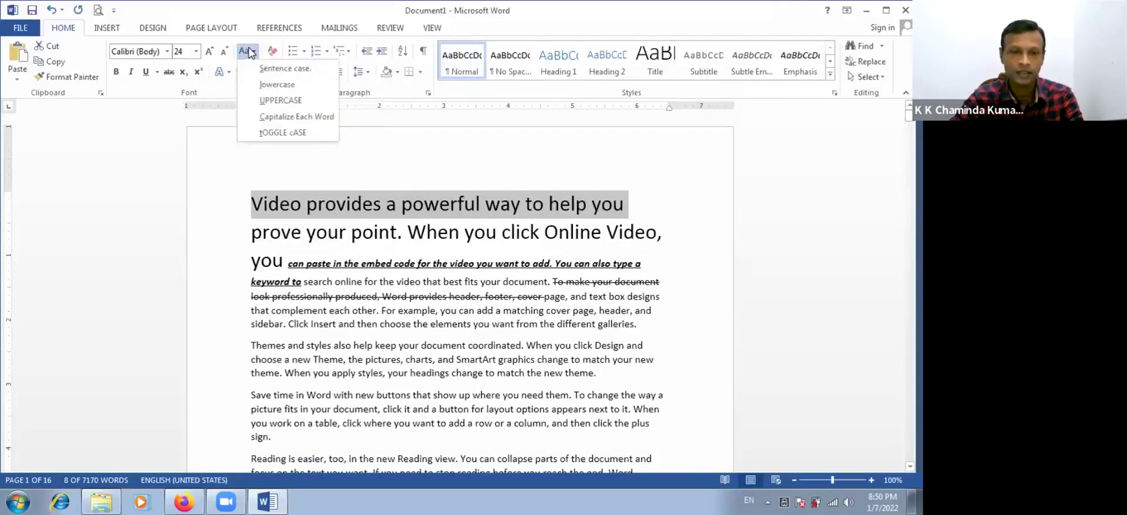
pyautogui.click(266, 117)
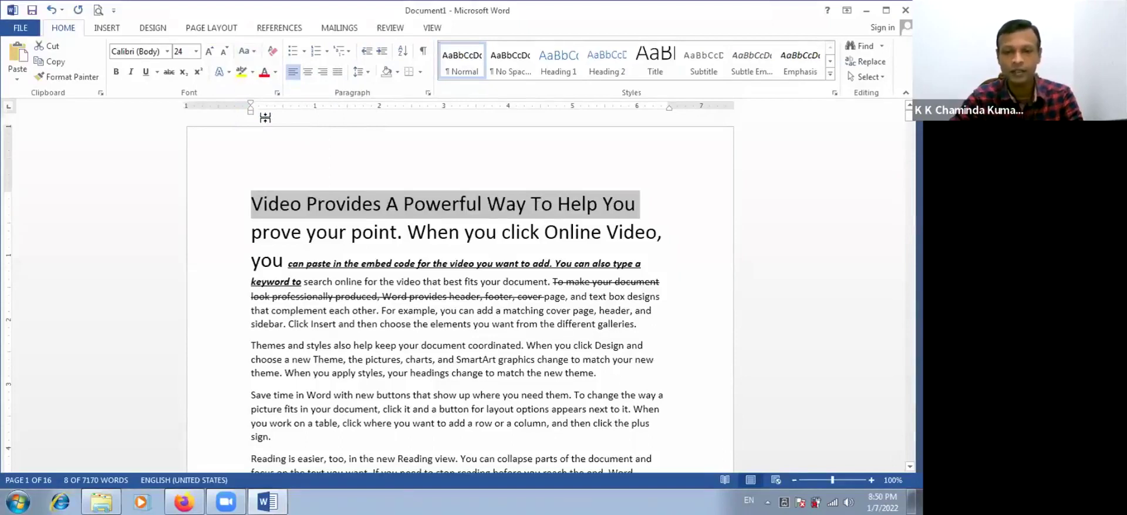
pyautogui.click(246, 53)
pyautogui.click(259, 101)
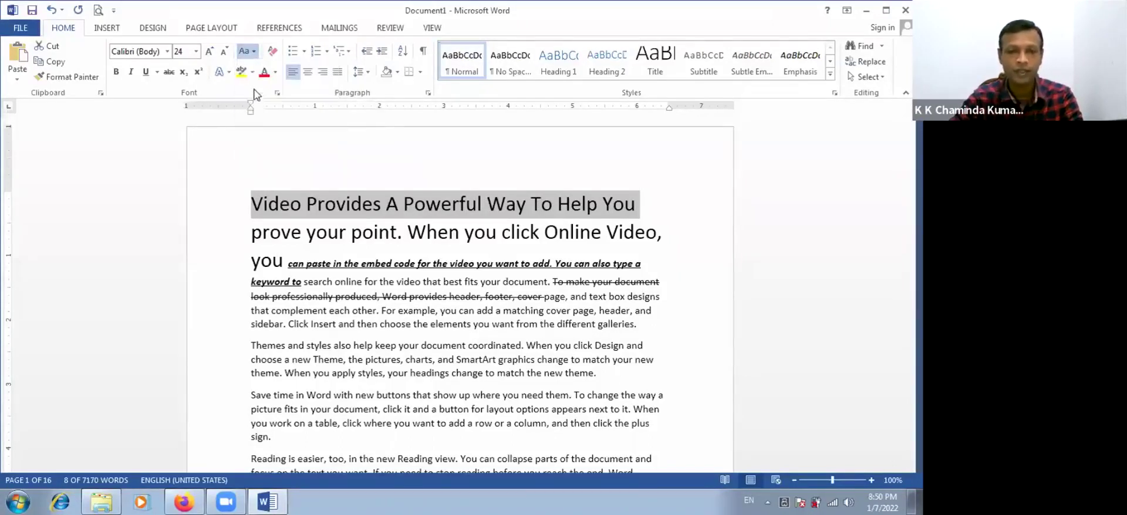
pyautogui.click(246, 52)
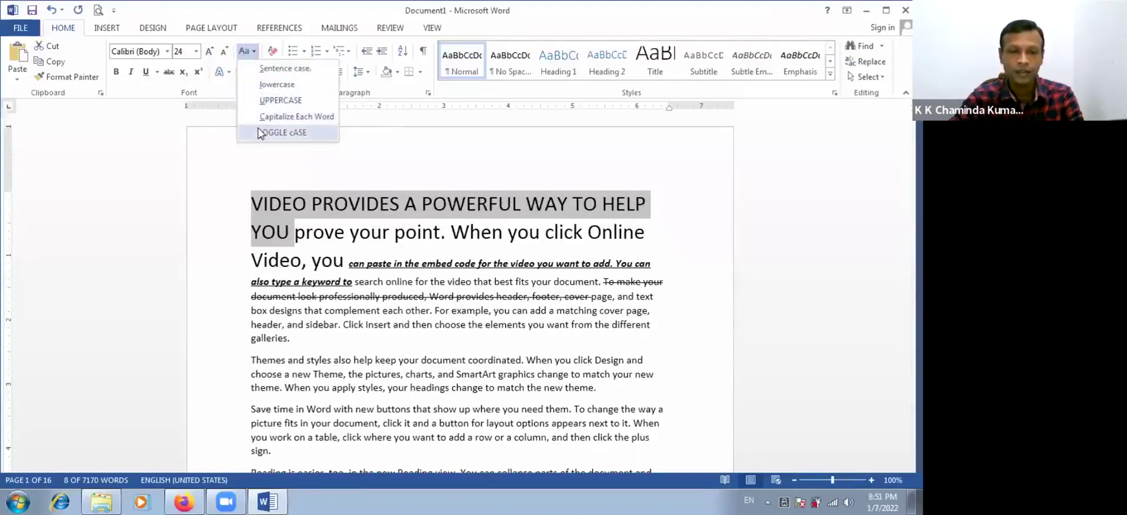
pyautogui.click(258, 117)
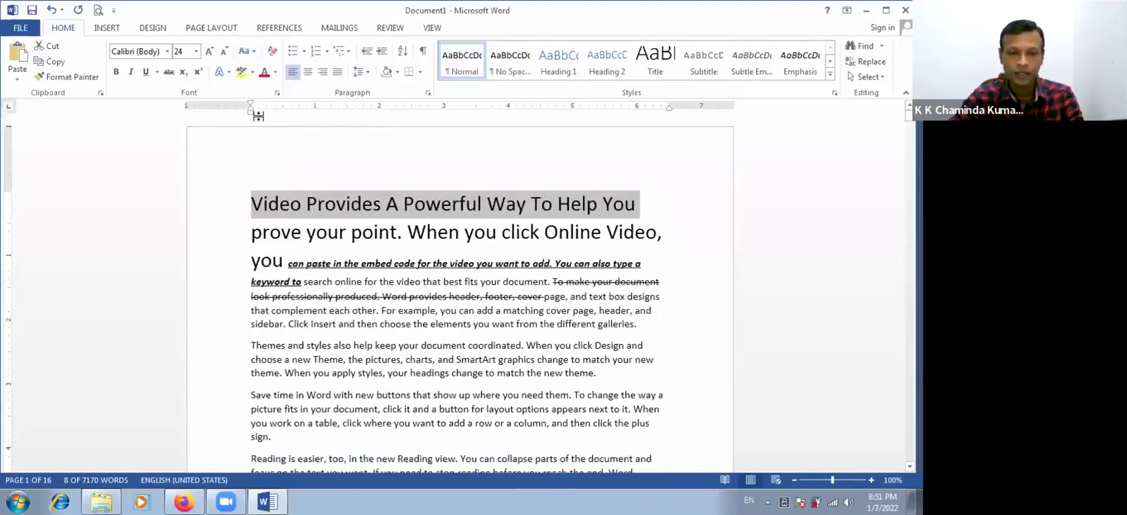
pyautogui.click(245, 51)
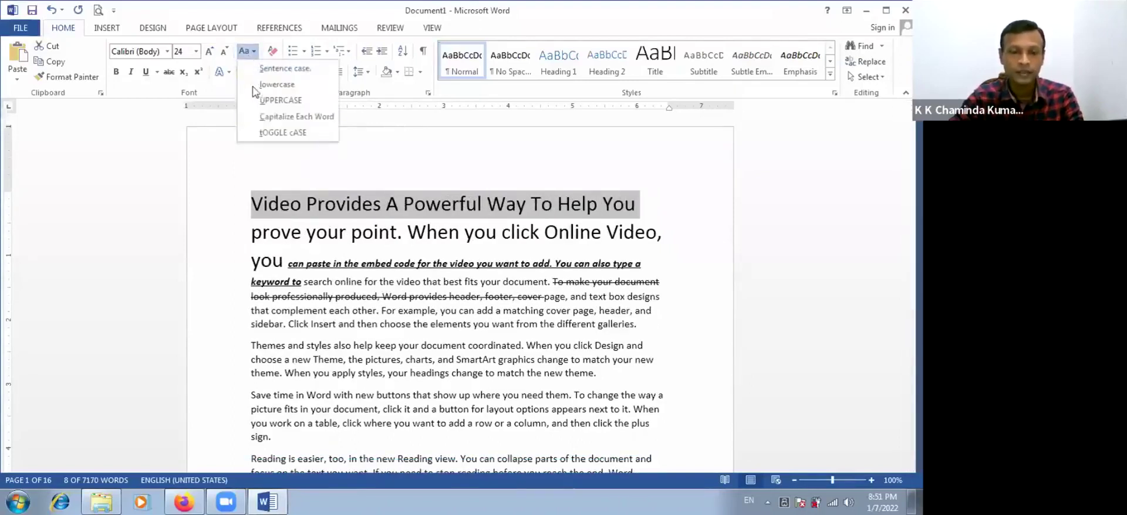
pyautogui.click(261, 133)
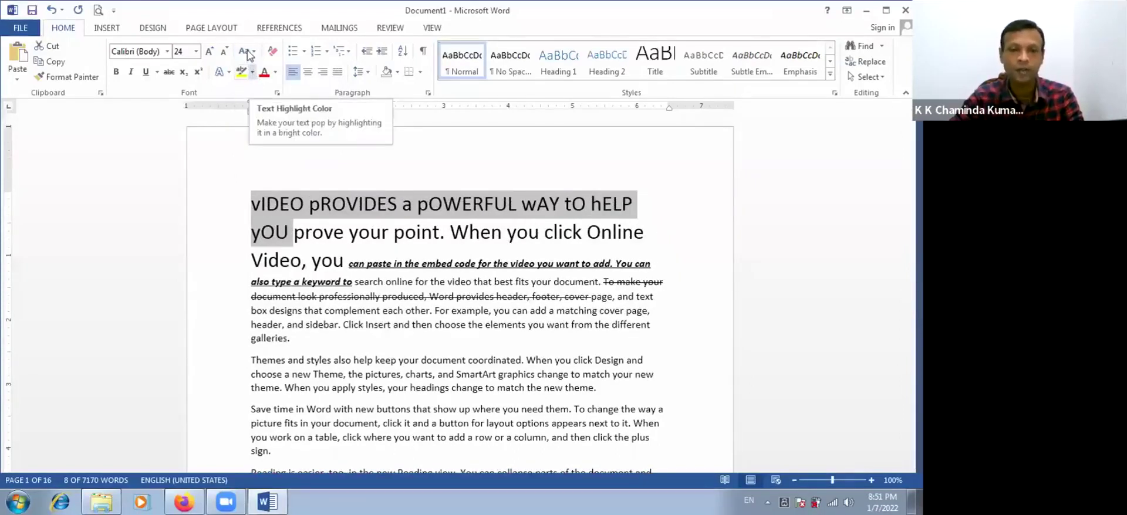
pyautogui.click(248, 53)
pyautogui.click(252, 84)
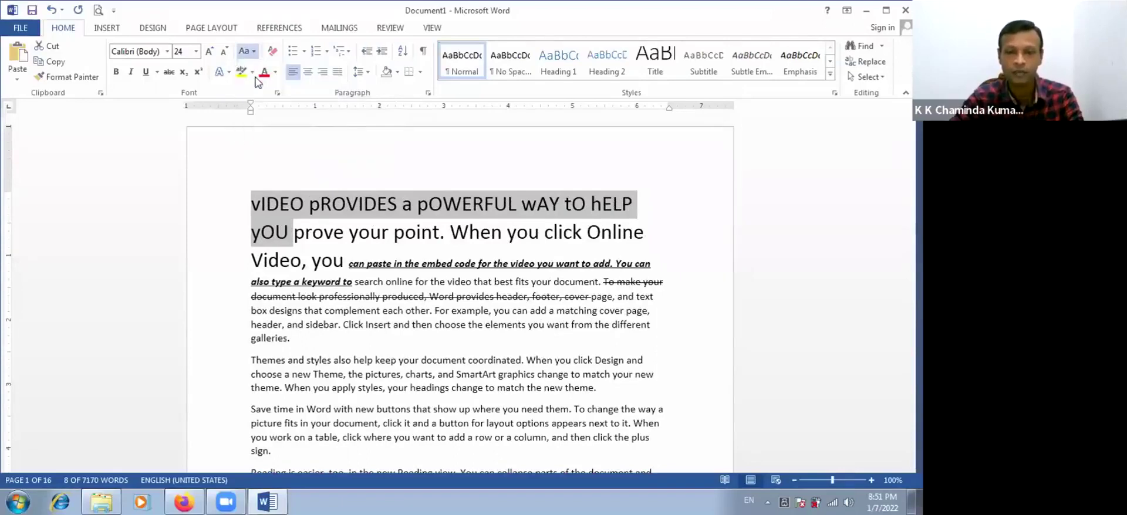
pyautogui.click(323, 212)
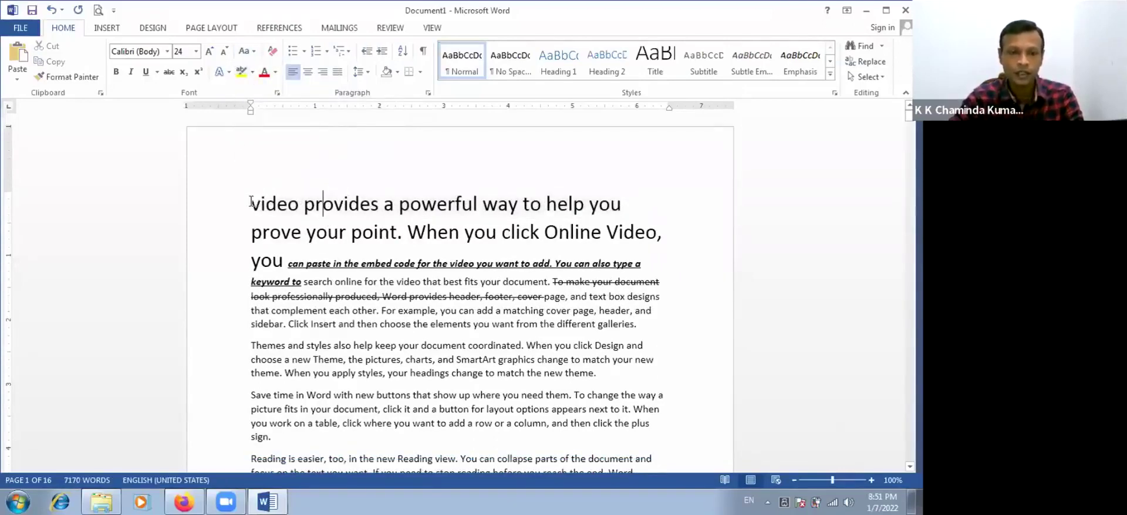
pyautogui.tripleClick(373, 253)
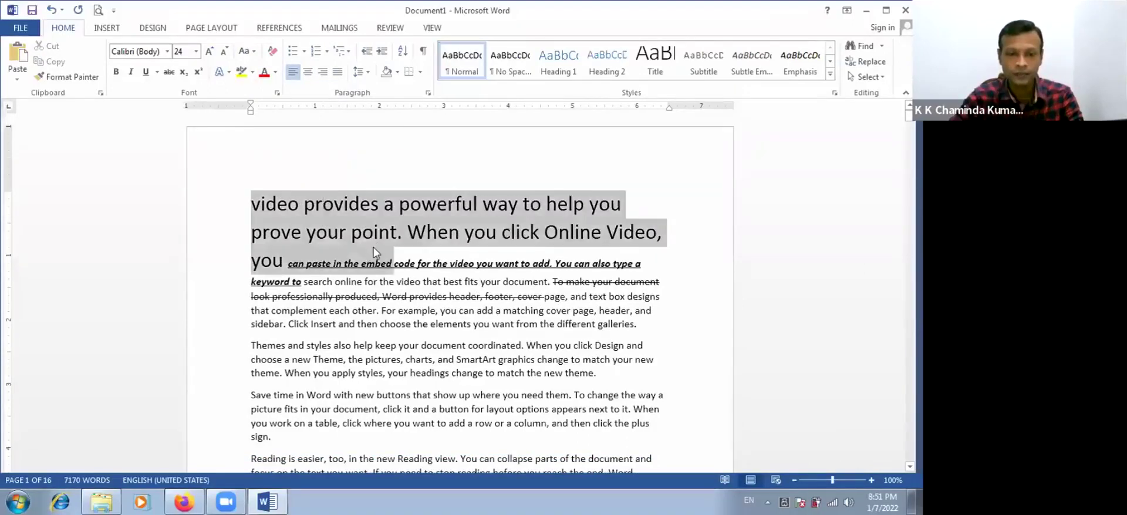
pyautogui.click(291, 231)
pyautogui.moveTo(252, 204); pyautogui.dragTo(310, 258)
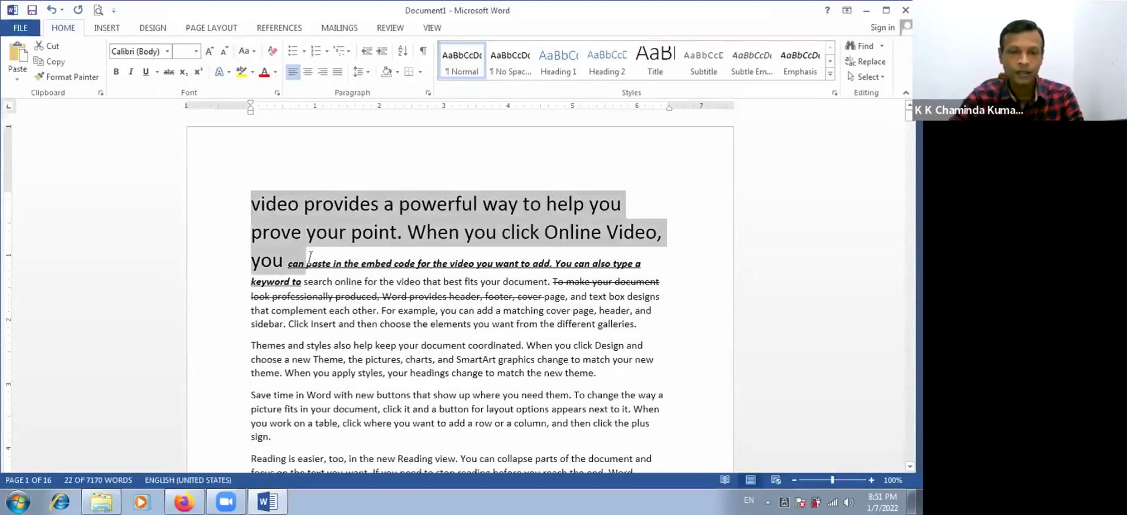
pyautogui.click(224, 75)
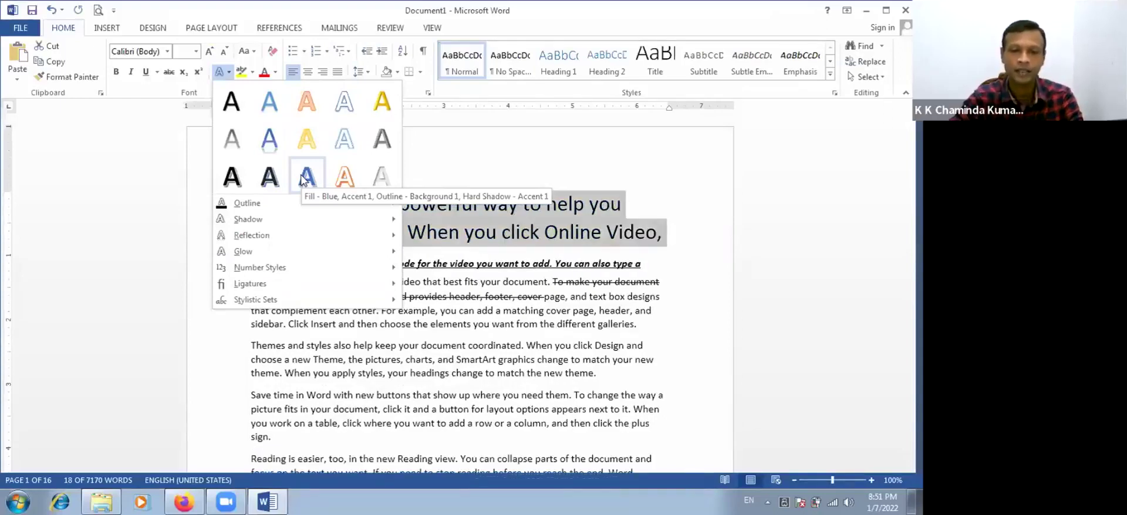
pyautogui.click(253, 73)
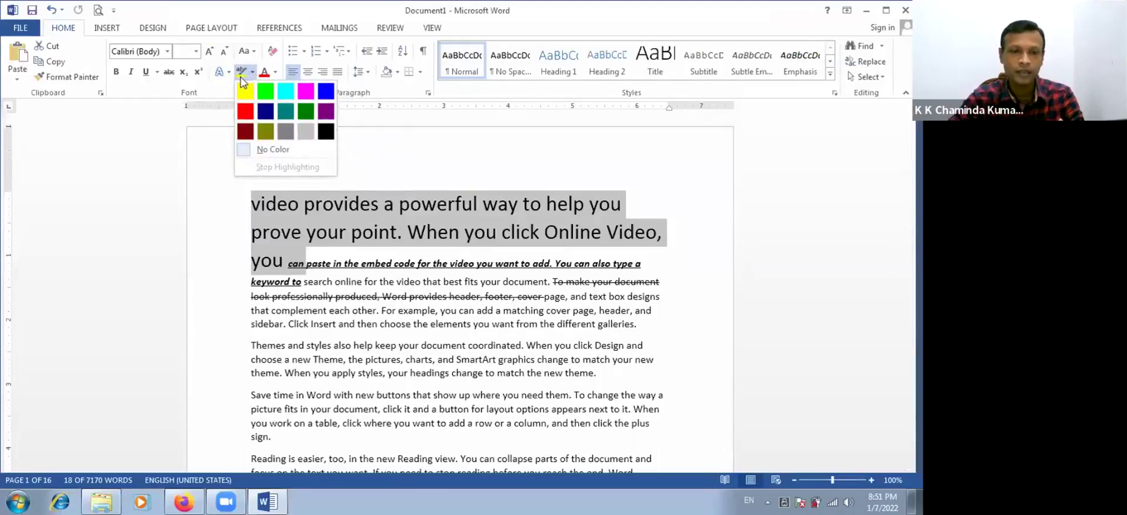
pyautogui.click(239, 80)
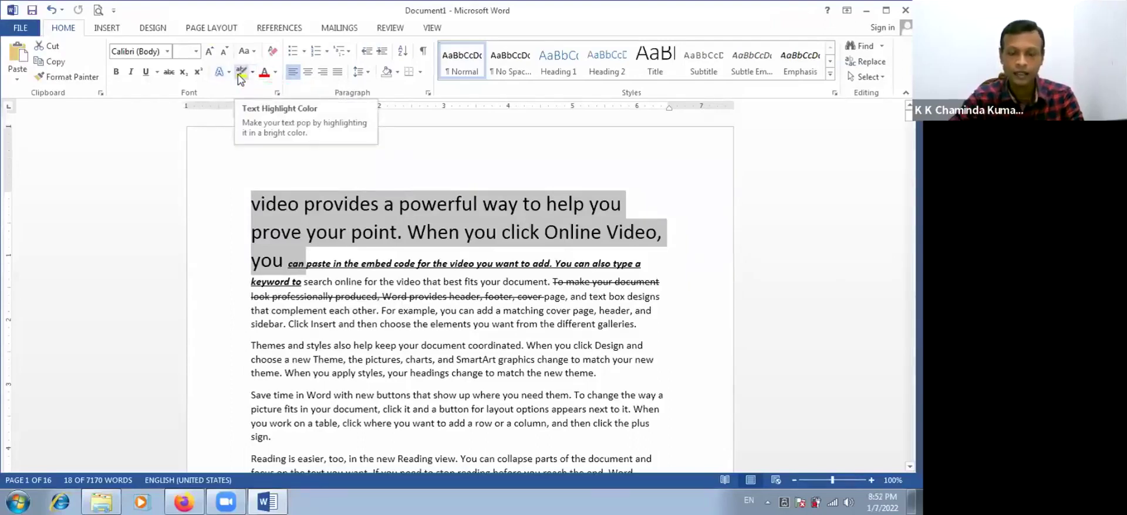
pyautogui.click(271, 214)
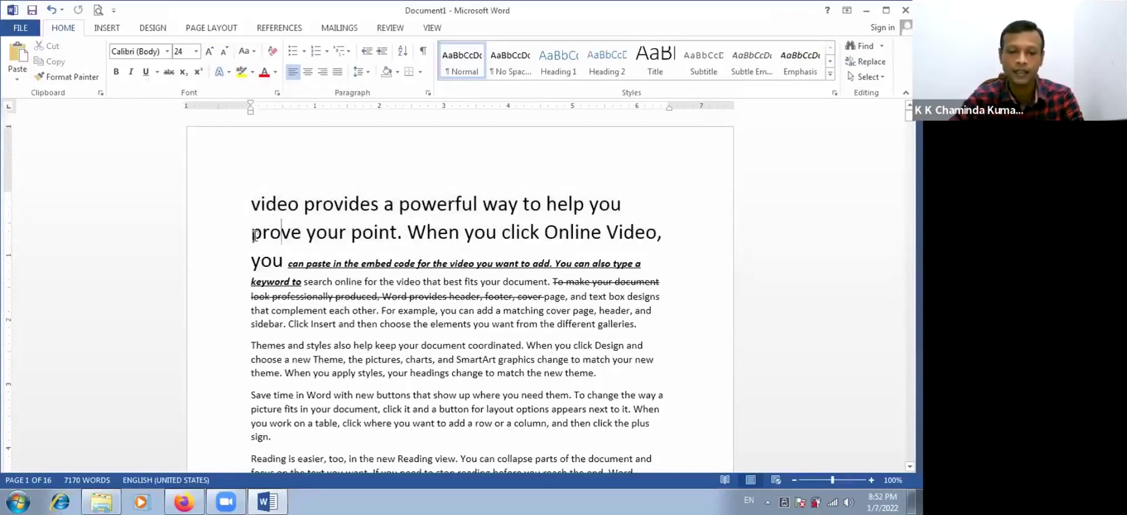
pyautogui.moveTo(296, 242); pyautogui.dragTo(702, 227)
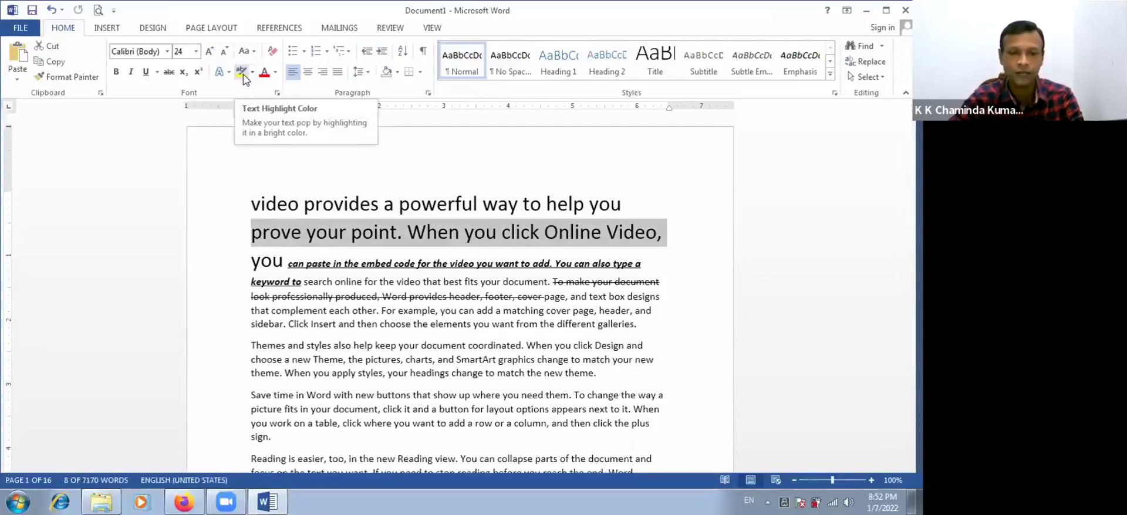
# Step: Highlight the line 'prove your point. When you click Online Video,' in dark blue
pyautogui.click(252, 72)
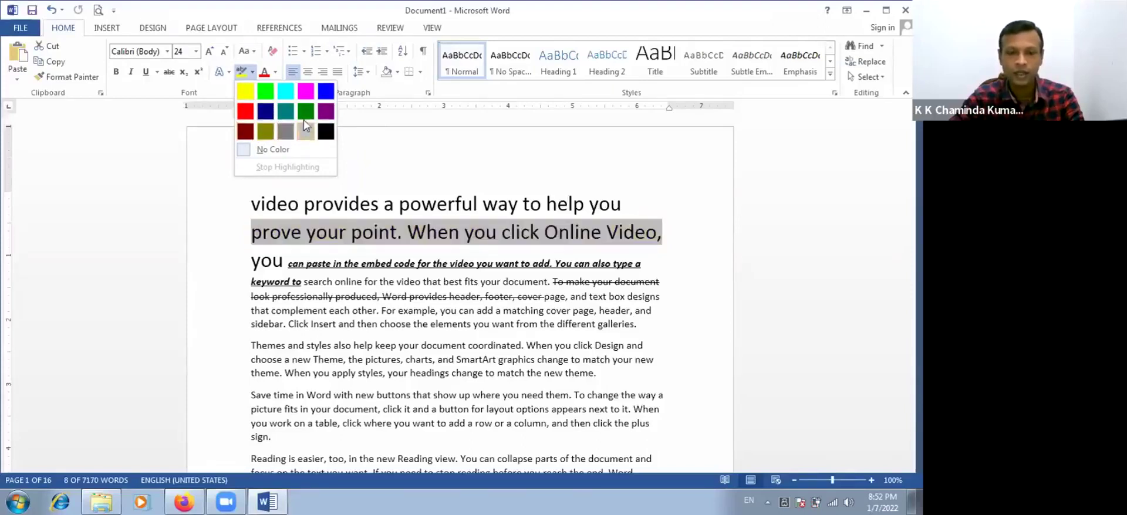
pyautogui.click(265, 112)
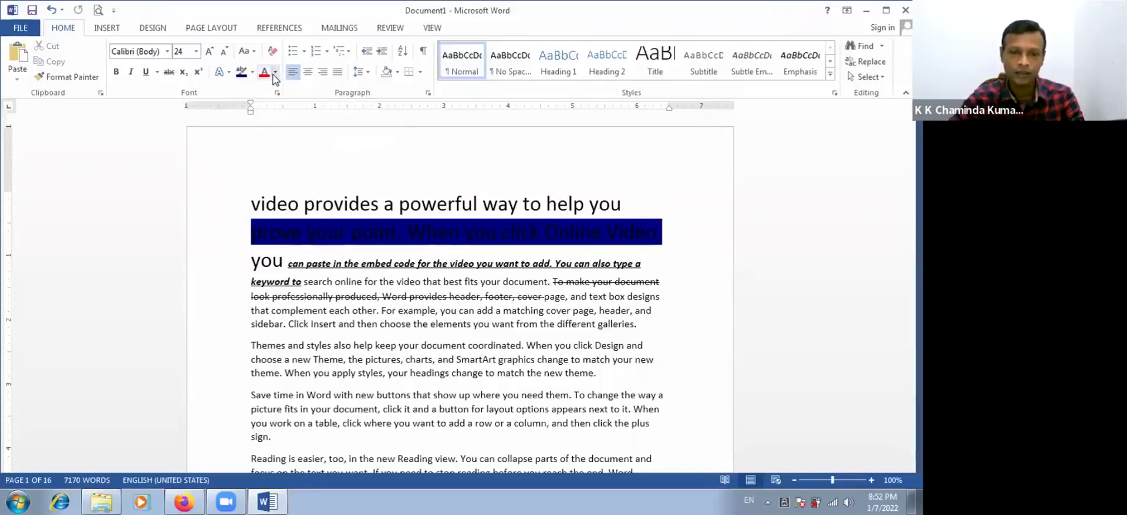
pyautogui.click(275, 71)
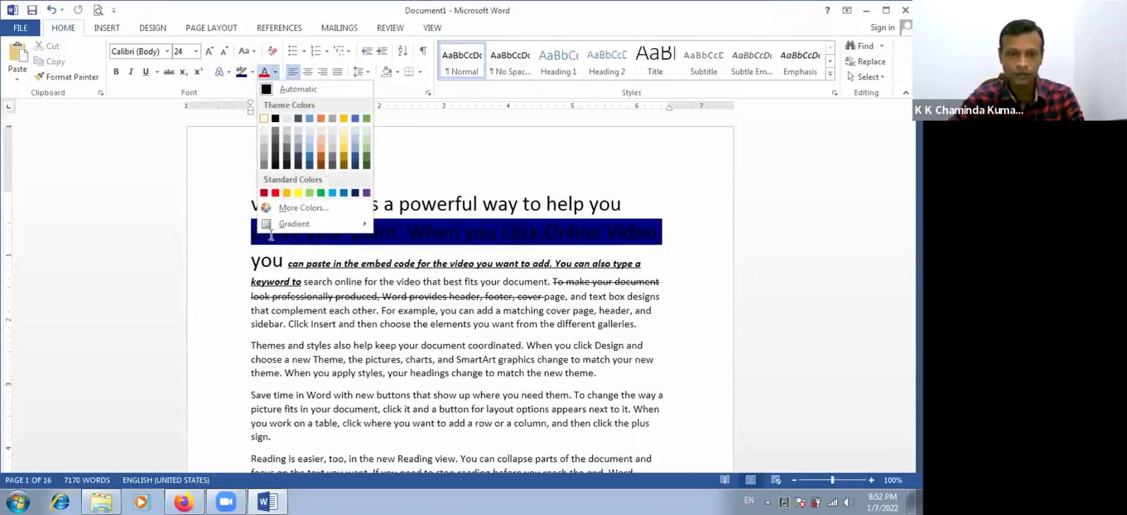
pyautogui.click(254, 232)
# Step: Change the highlighted line's font colour to white, then to a light theme colour
pyautogui.moveTo(253, 232); pyautogui.dragTo(674, 229)
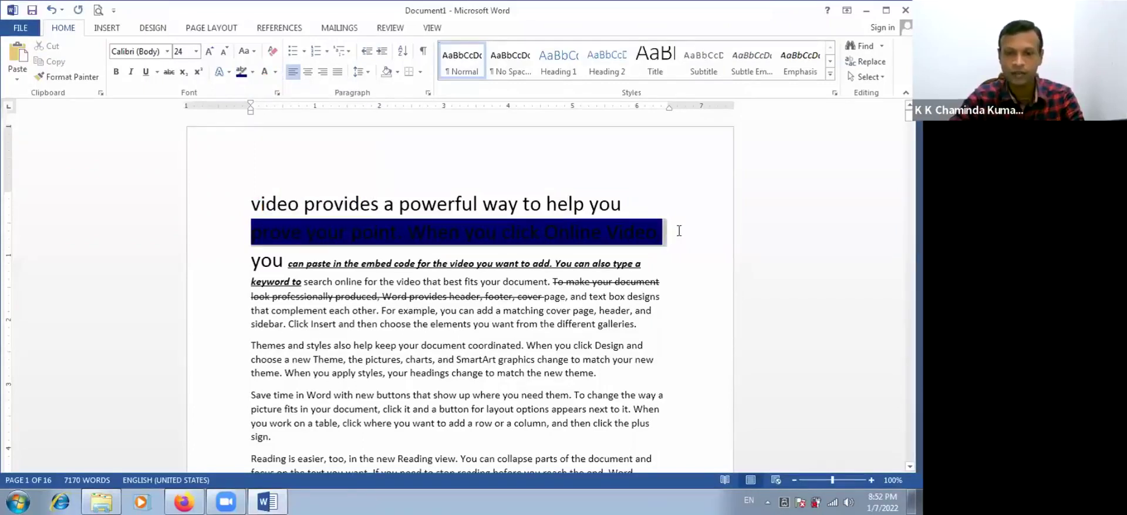
pyautogui.click(275, 72)
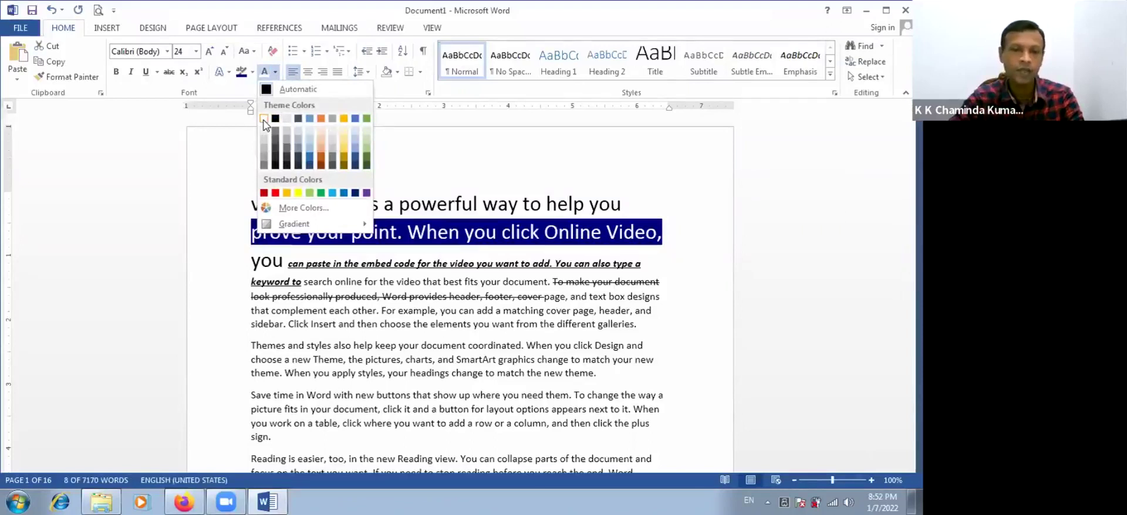
pyautogui.click(263, 120)
pyautogui.click(274, 72)
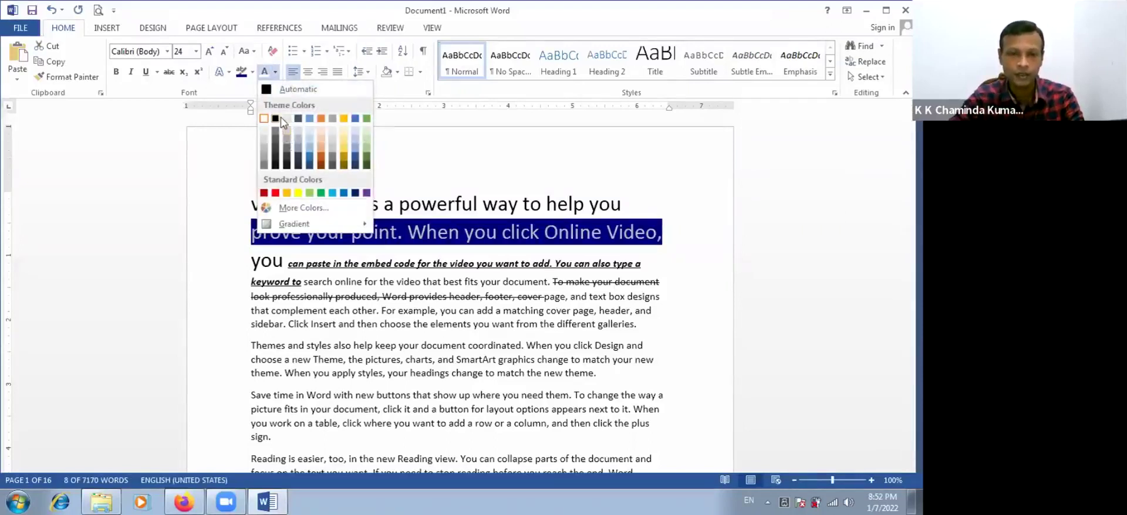
pyautogui.click(286, 120)
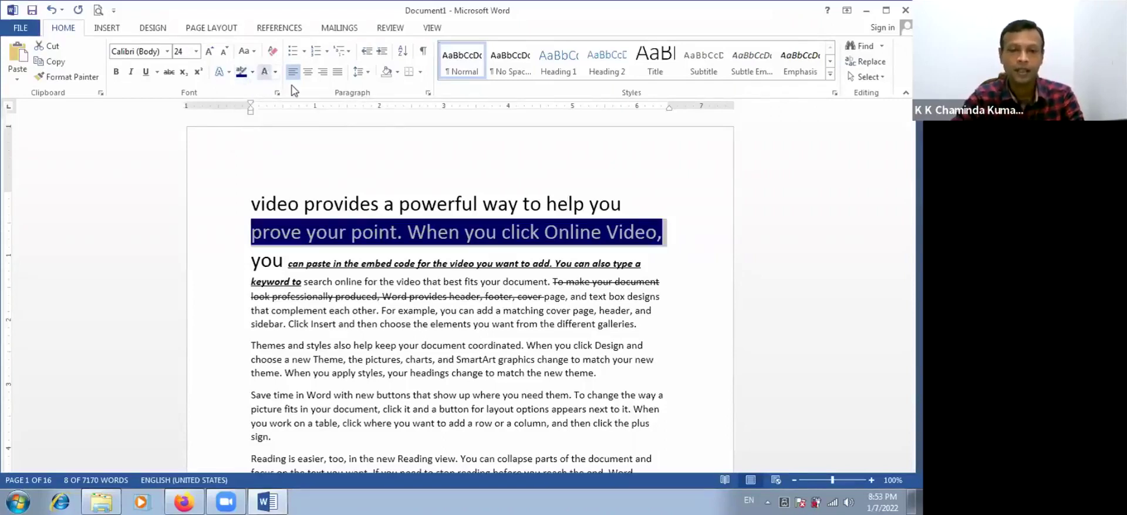
# Step: Clear the large formatting from the selected line and the word 'you'
pyautogui.click(274, 51)
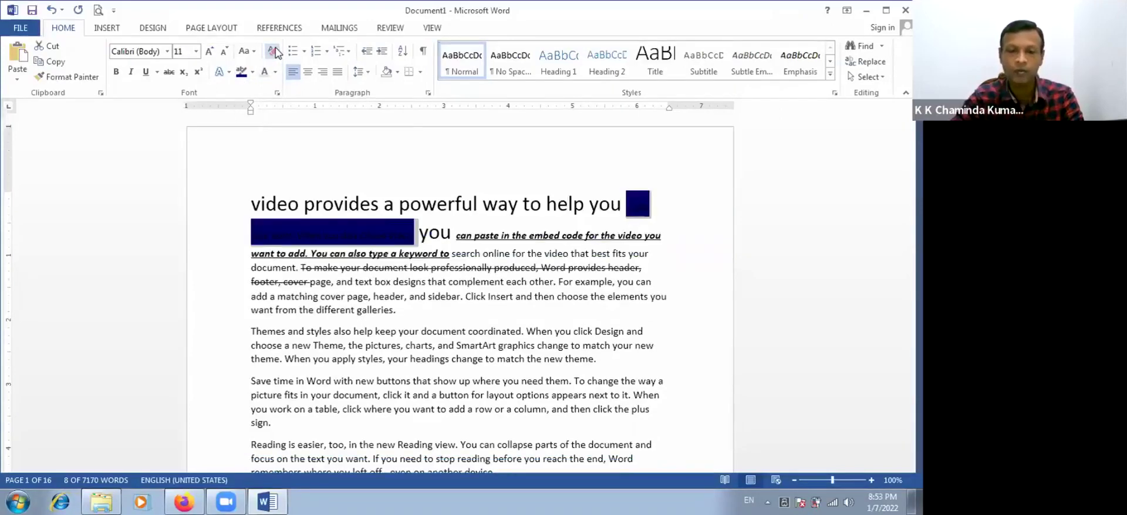
pyautogui.click(342, 231)
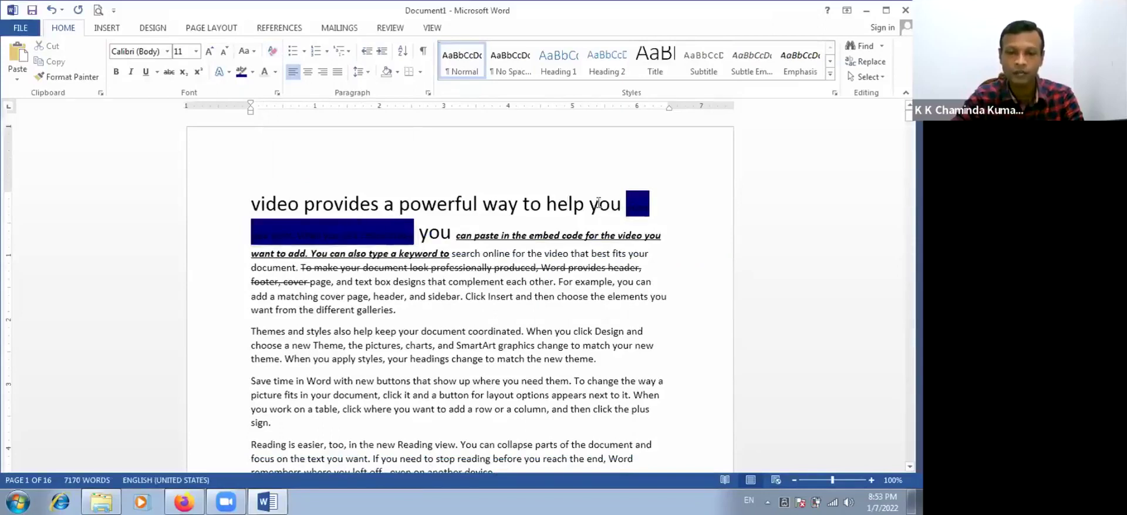
pyautogui.moveTo(652, 213); pyautogui.dragTo(455, 235)
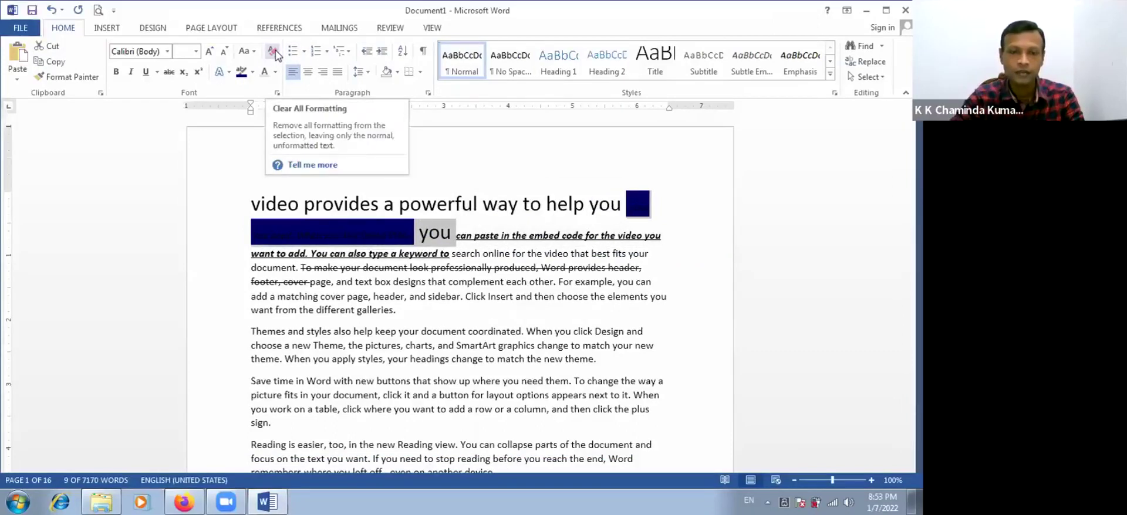
pyautogui.click(273, 54)
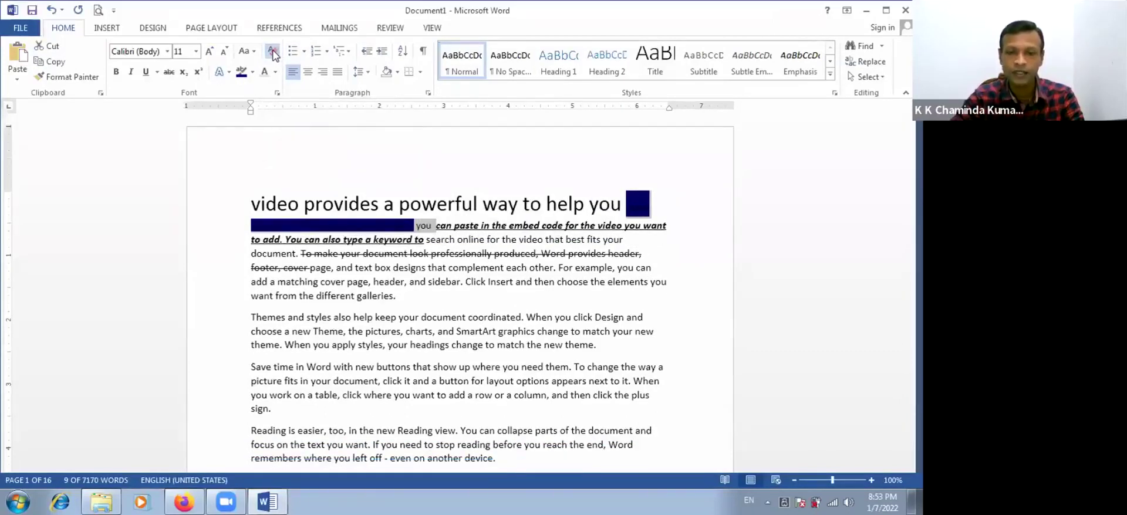
pyautogui.click(409, 238)
# Step: Remove the dark blue highlight and clear formatting from the opening paragraph through 'search online'
pyautogui.moveTo(630, 204); pyautogui.dragTo(417, 228)
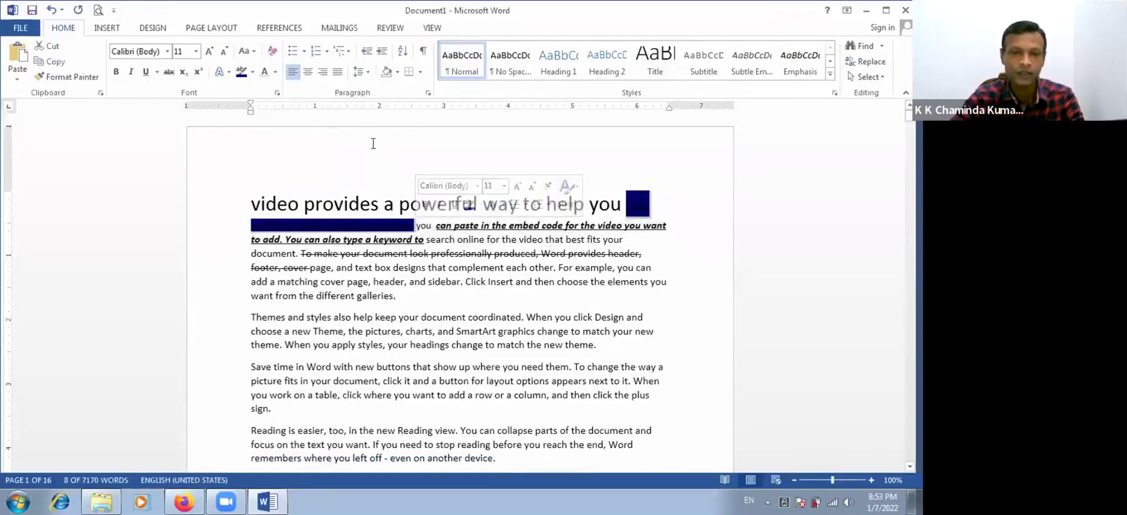
pyautogui.click(252, 73)
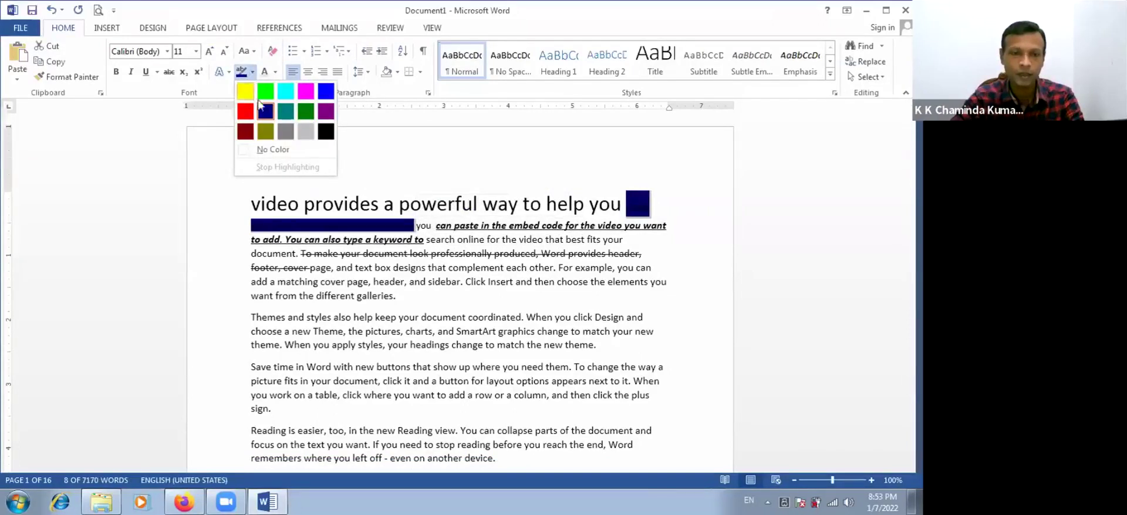
pyautogui.click(458, 227)
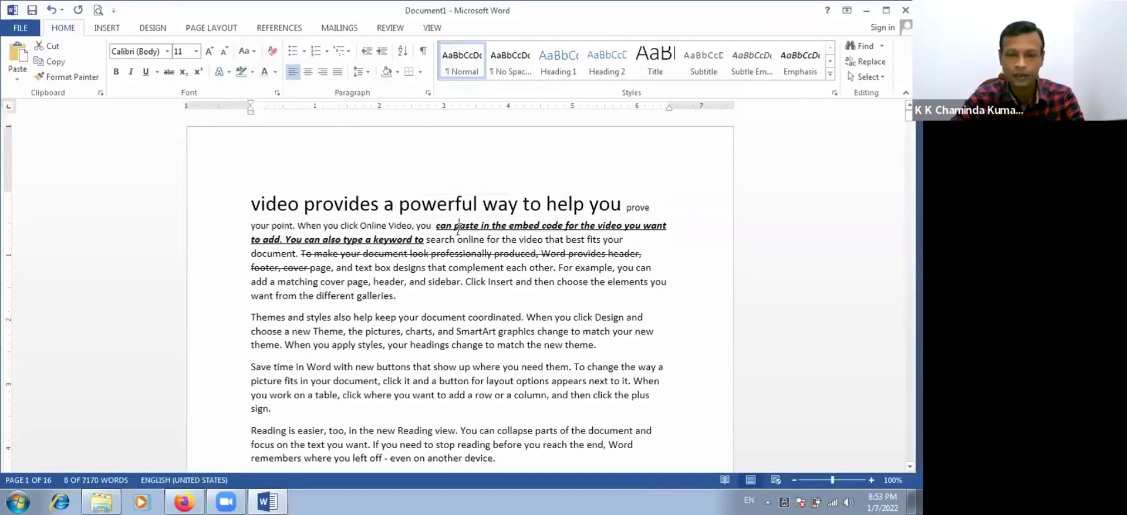
pyautogui.moveTo(252, 203); pyautogui.dragTo(671, 254)
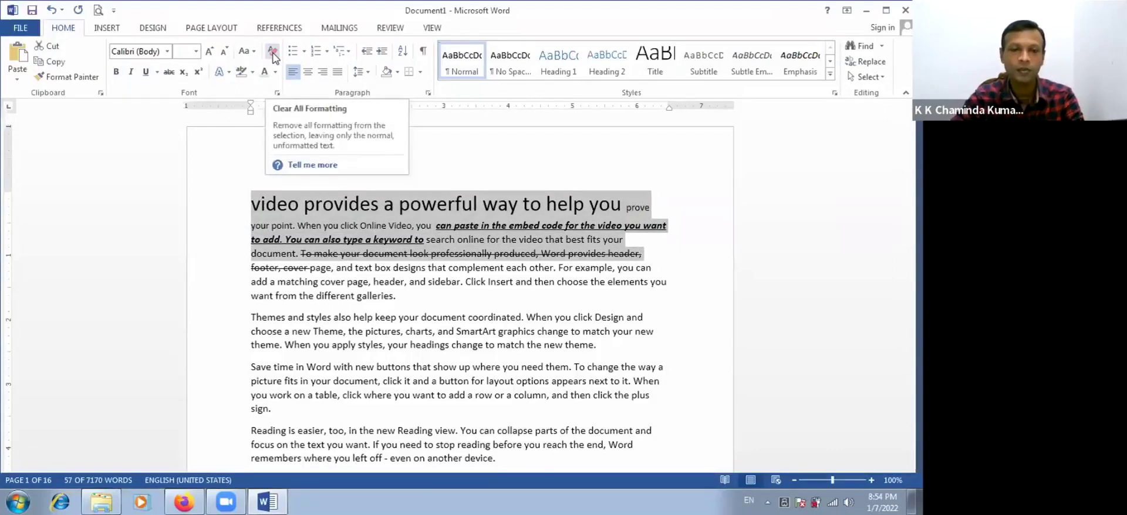
pyautogui.click(272, 53)
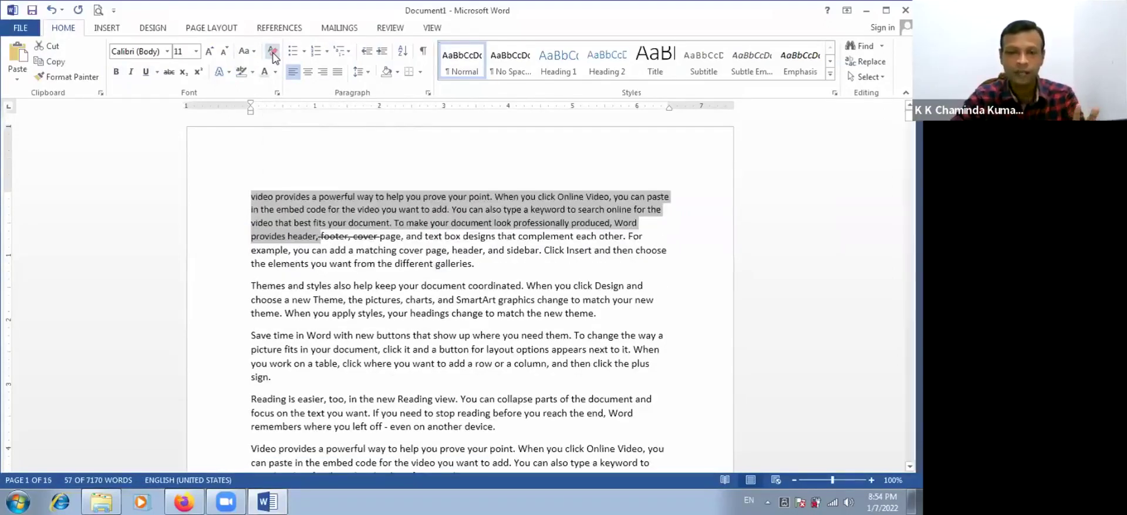
pyautogui.click(333, 194)
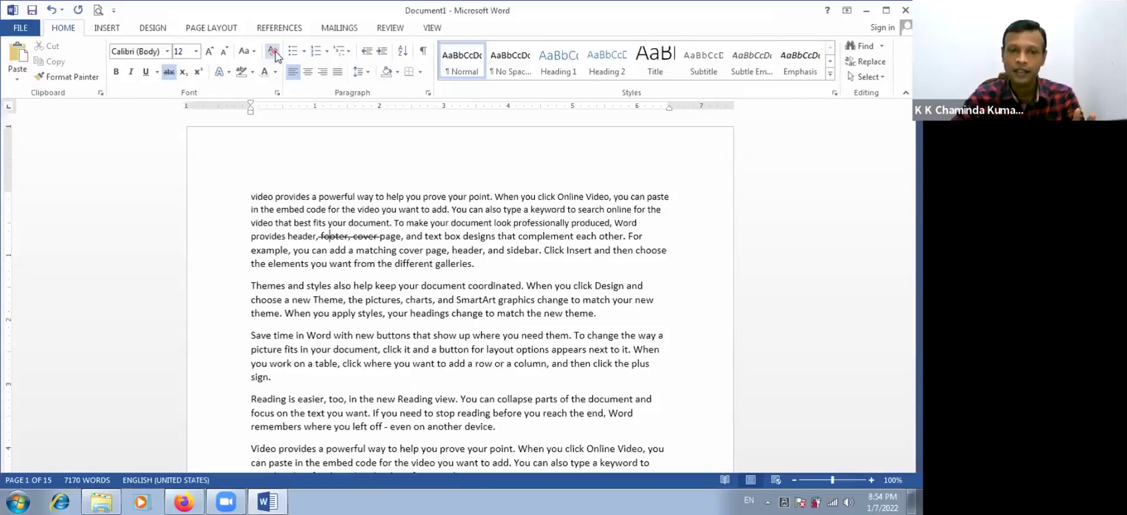
# Step: Make the first paragraph's opening lines bold italic, then clear all formatting
pyautogui.moveTo(251, 195); pyautogui.dragTo(650, 225)
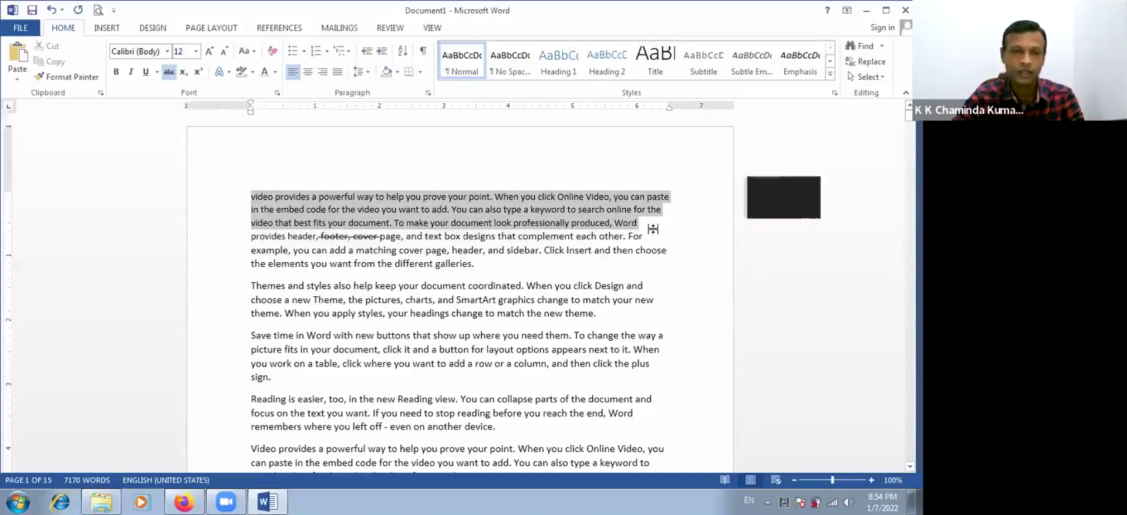
pyautogui.click(117, 71)
pyautogui.click(131, 71)
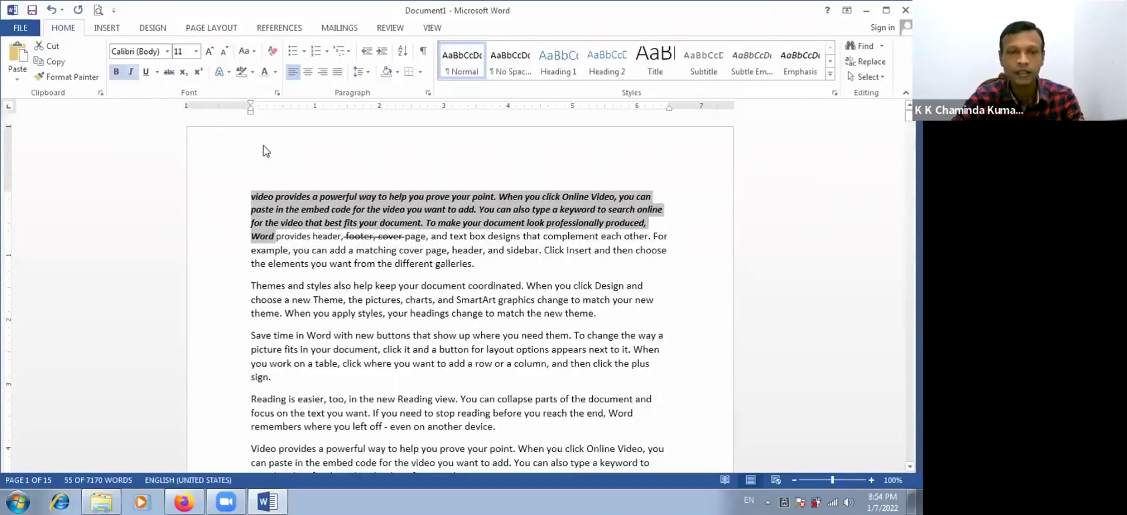
pyautogui.click(273, 53)
pyautogui.click(308, 209)
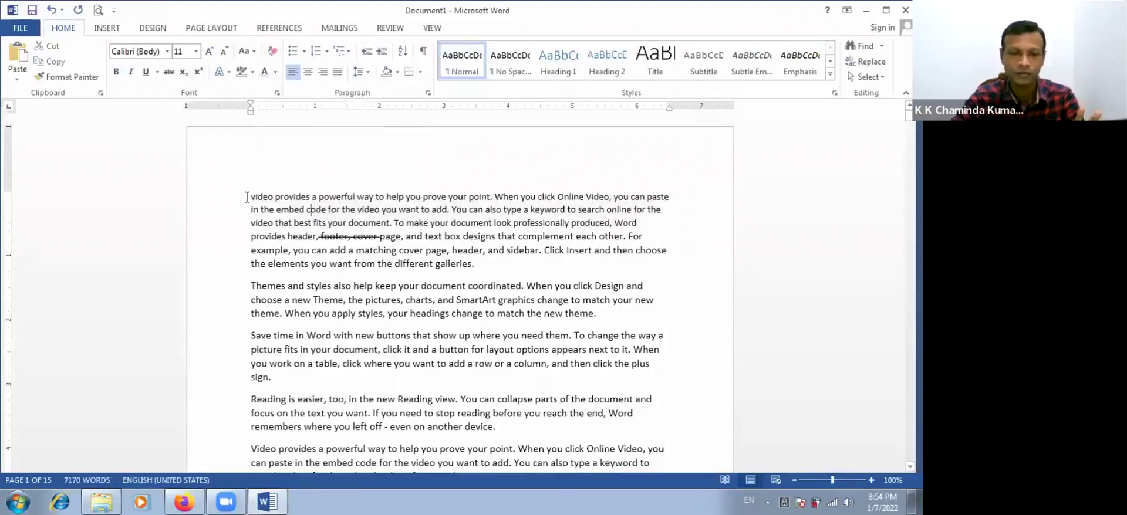
pyautogui.tripleClick(481, 246)
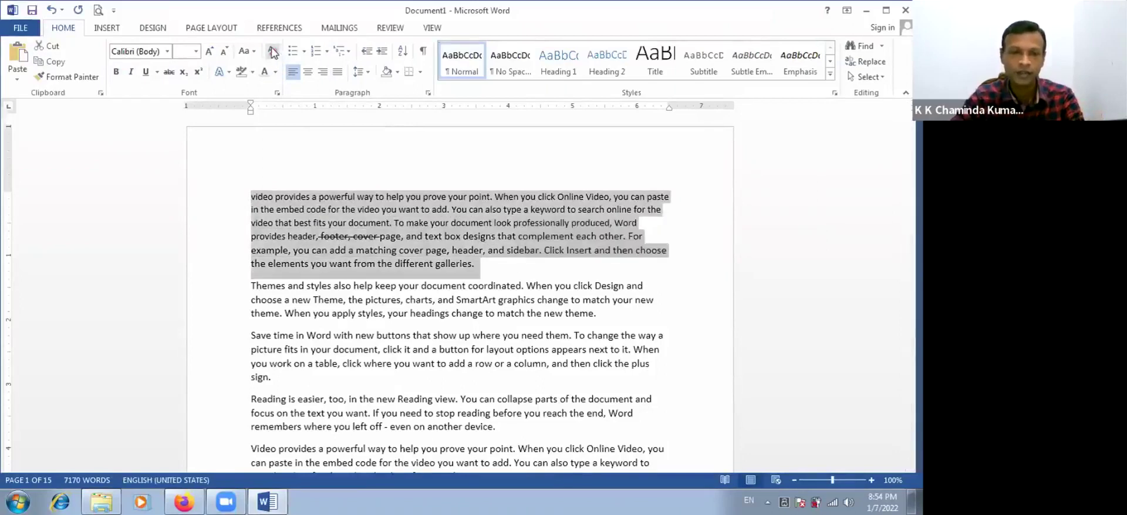
# Step: Clear the strikethrough with Ctrl+Space and highlight the first paragraph yellow
pyautogui.hotkey('ctrl', 'space')
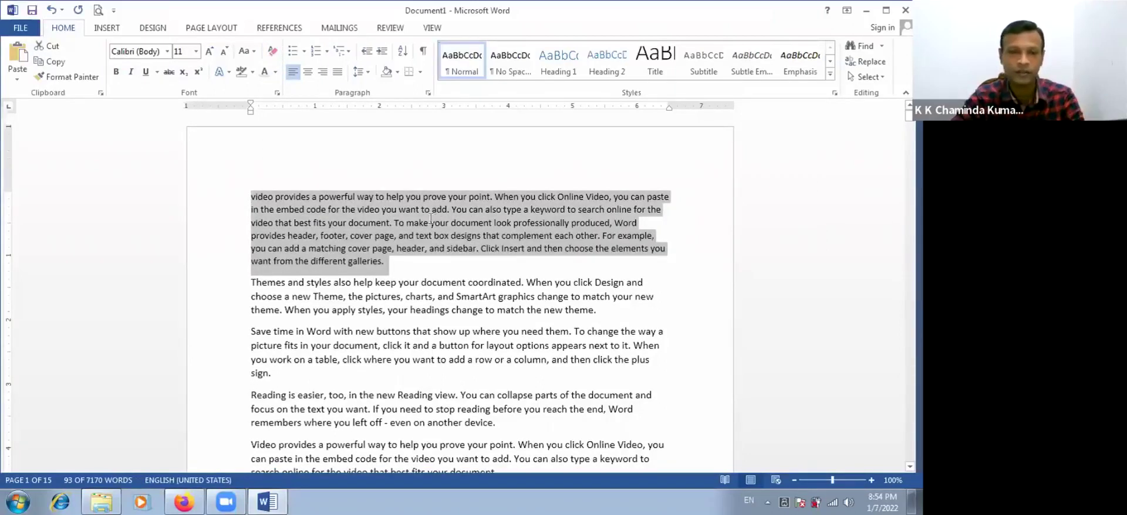
pyautogui.click(438, 236)
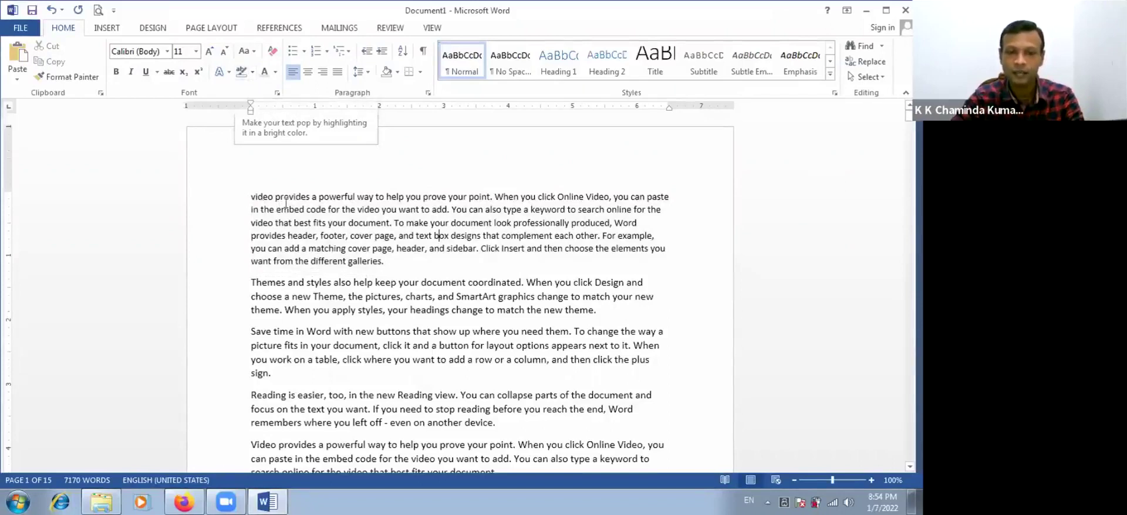
pyautogui.tripleClick(323, 214)
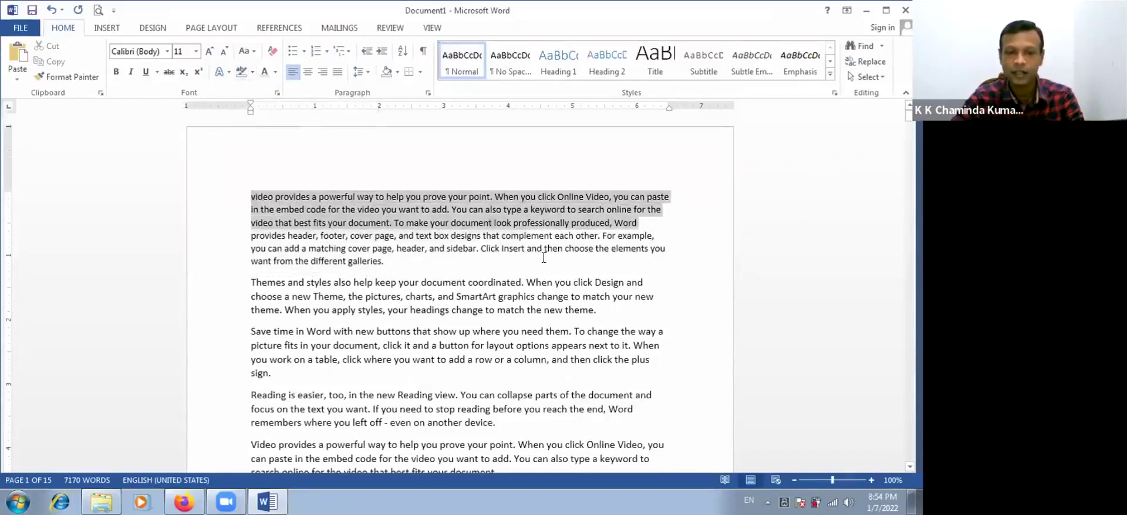
pyautogui.click(252, 73)
pyautogui.click(246, 89)
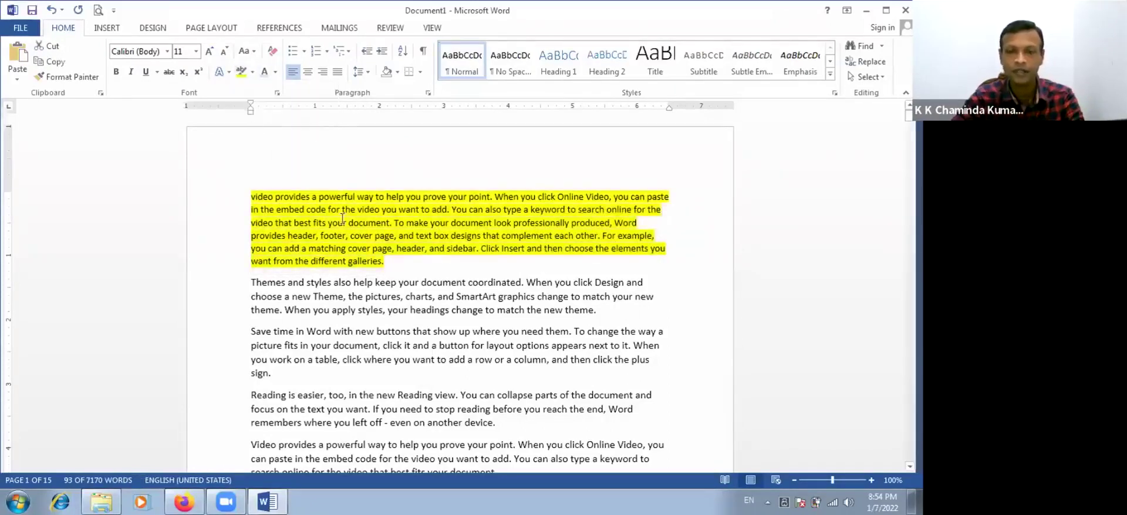
pyautogui.click(342, 218)
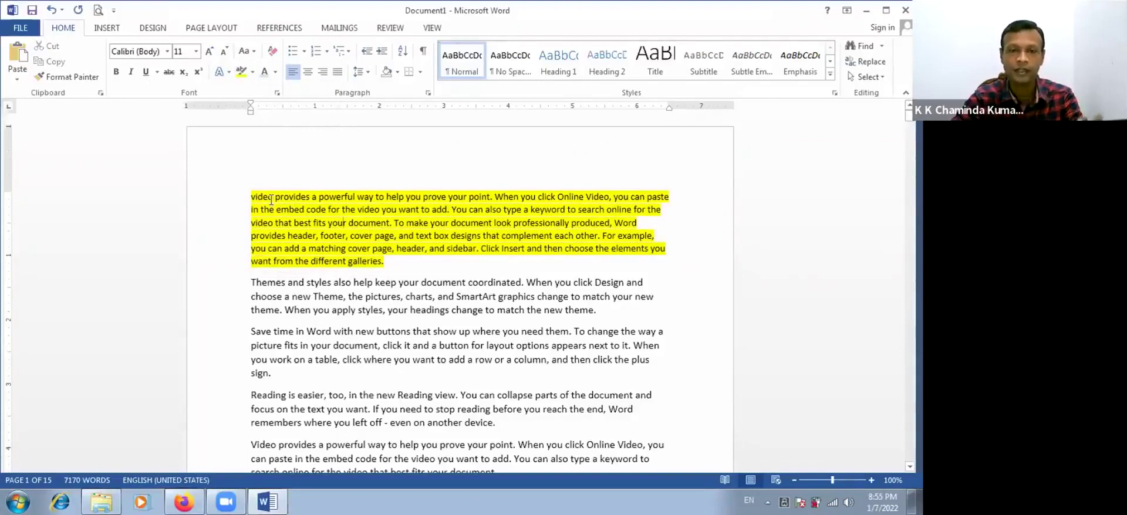
# Step: Take the yellow highlight off the first paragraph again
pyautogui.moveTo(273, 197); pyautogui.dragTo(427, 269)
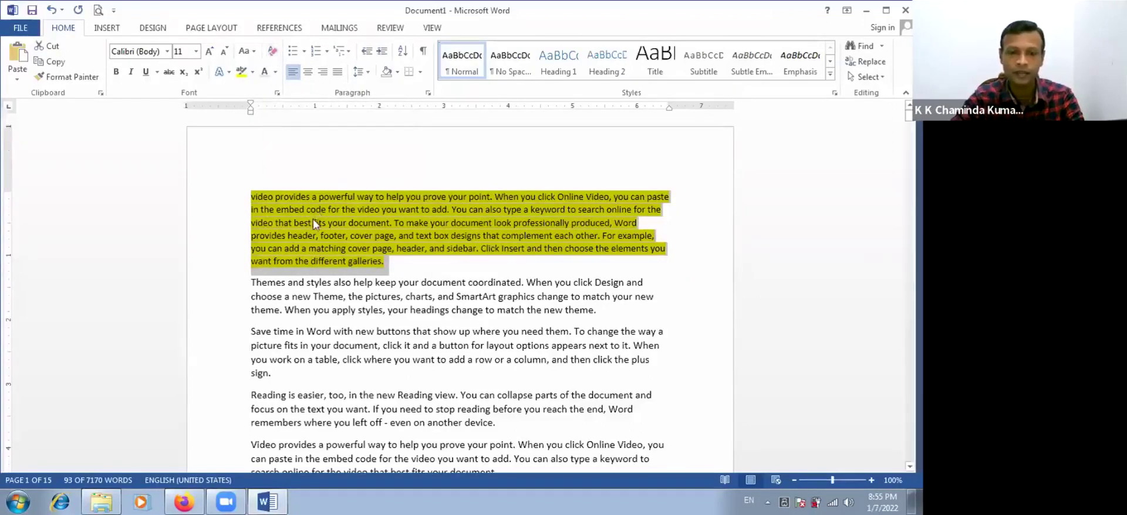
pyautogui.click(253, 72)
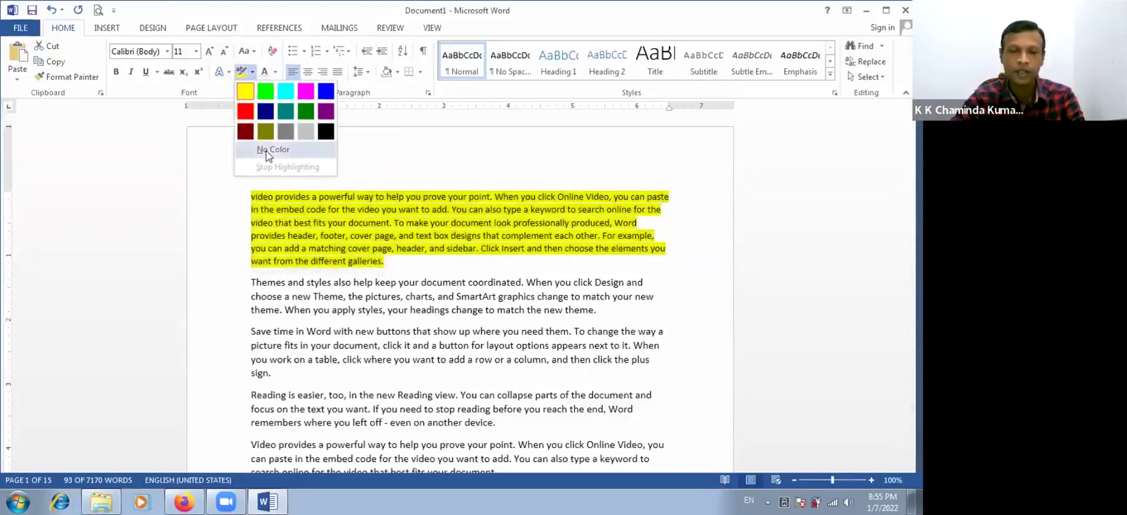
pyautogui.click(275, 72)
pyautogui.click(276, 72)
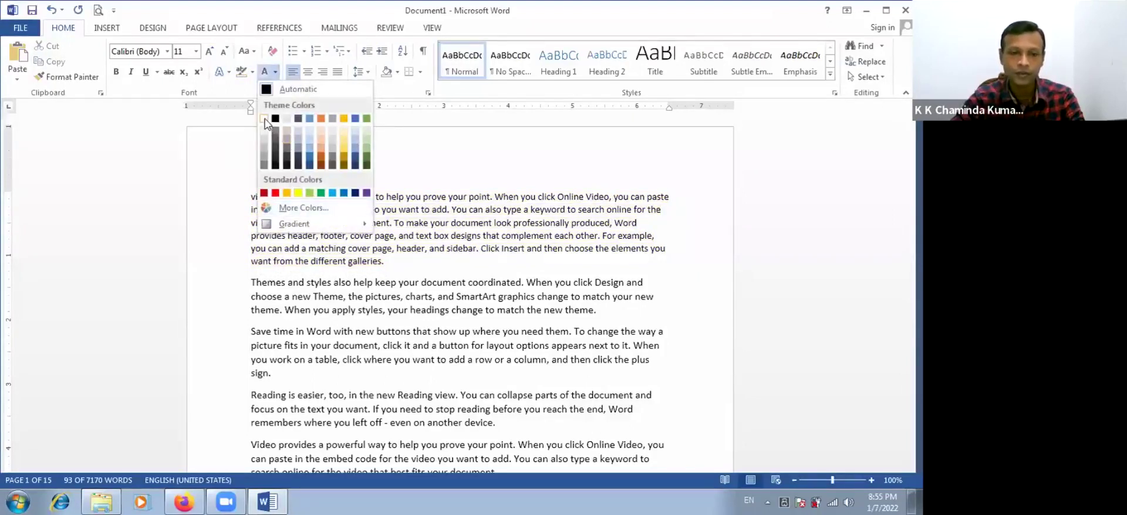
pyautogui.click(252, 72)
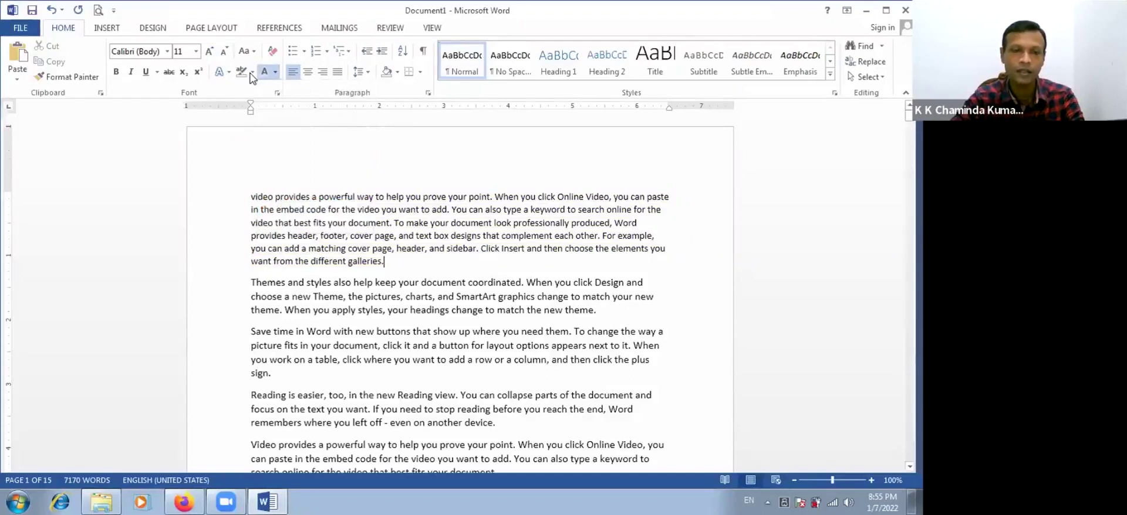
pyautogui.click(409, 157)
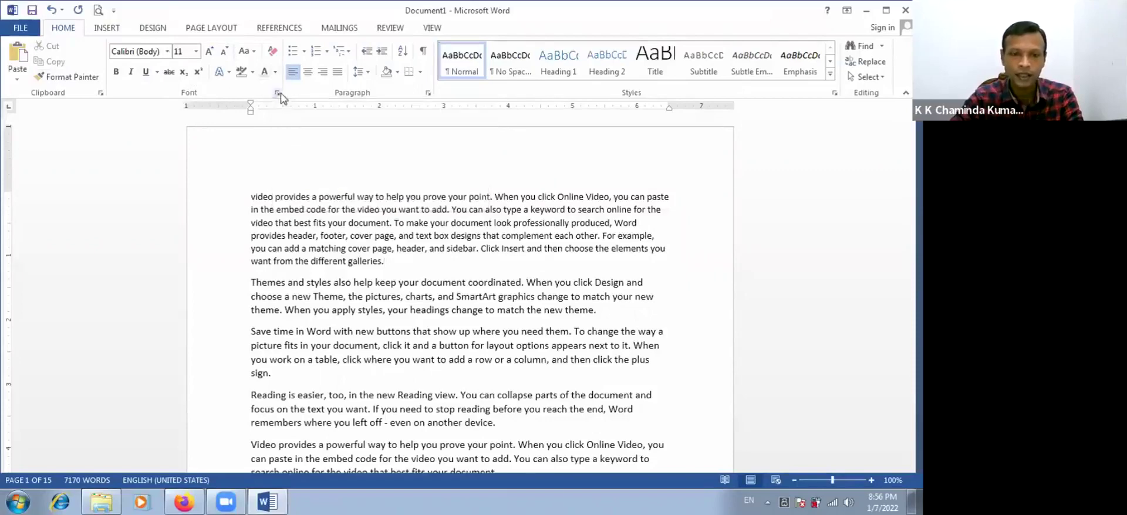
pyautogui.click(277, 93)
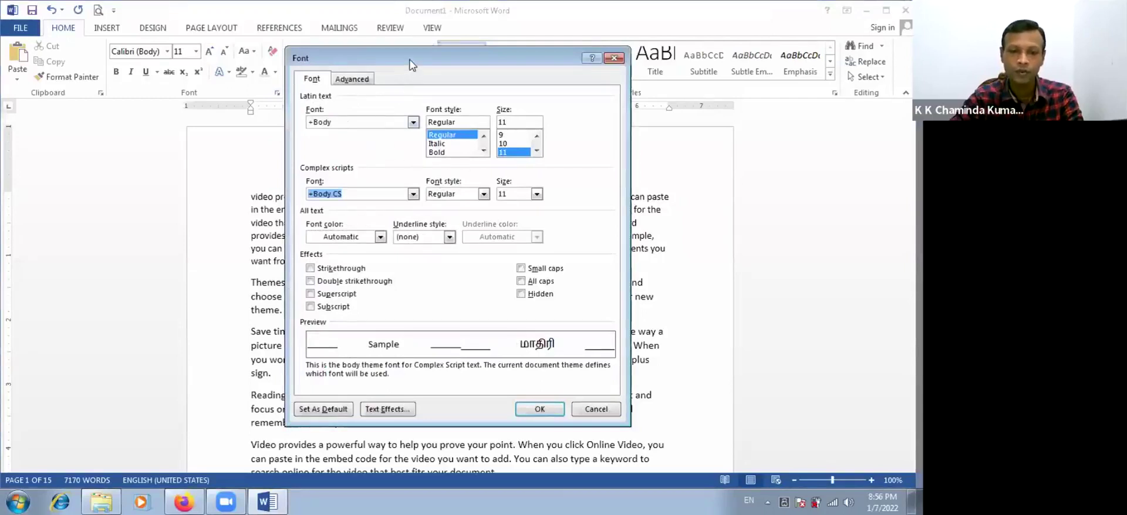
pyautogui.moveTo(412, 62); pyautogui.dragTo(460, 72)
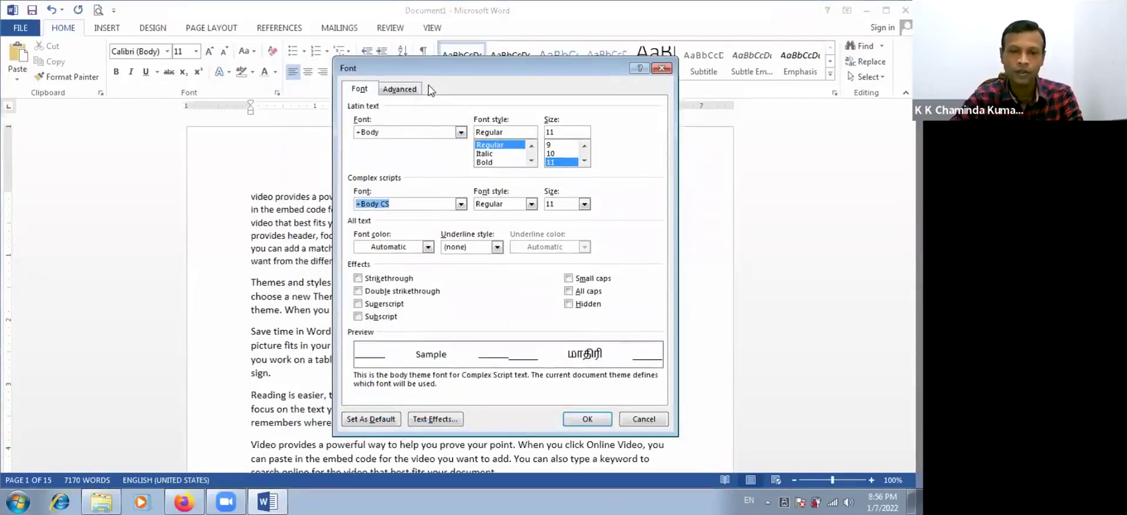
pyautogui.click(399, 89)
pyautogui.click(368, 89)
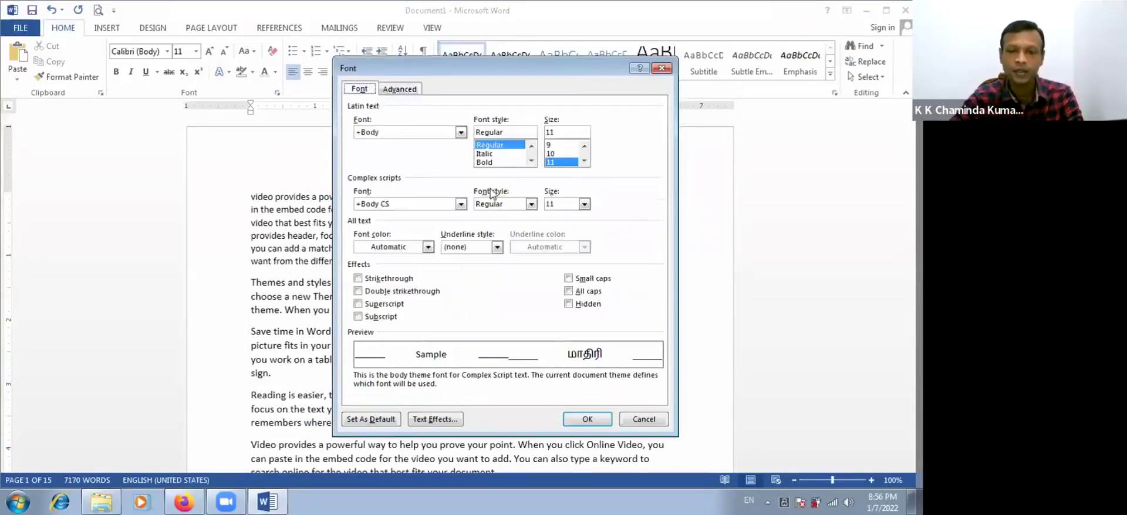
pyautogui.click(650, 425)
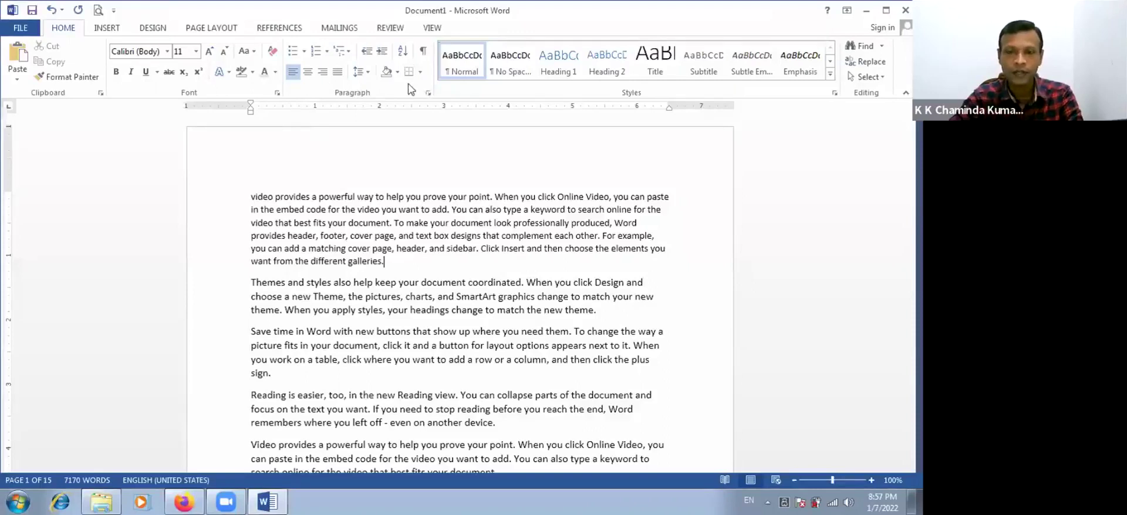
pyautogui.scroll(-1, 333, 188)
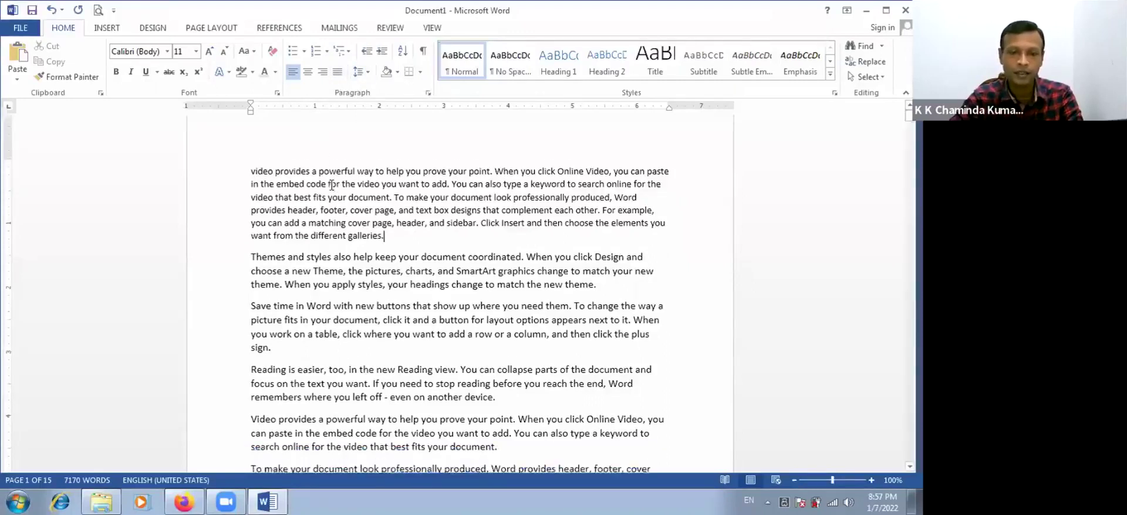
pyautogui.moveTo(251, 165); pyautogui.dragTo(378, 245)
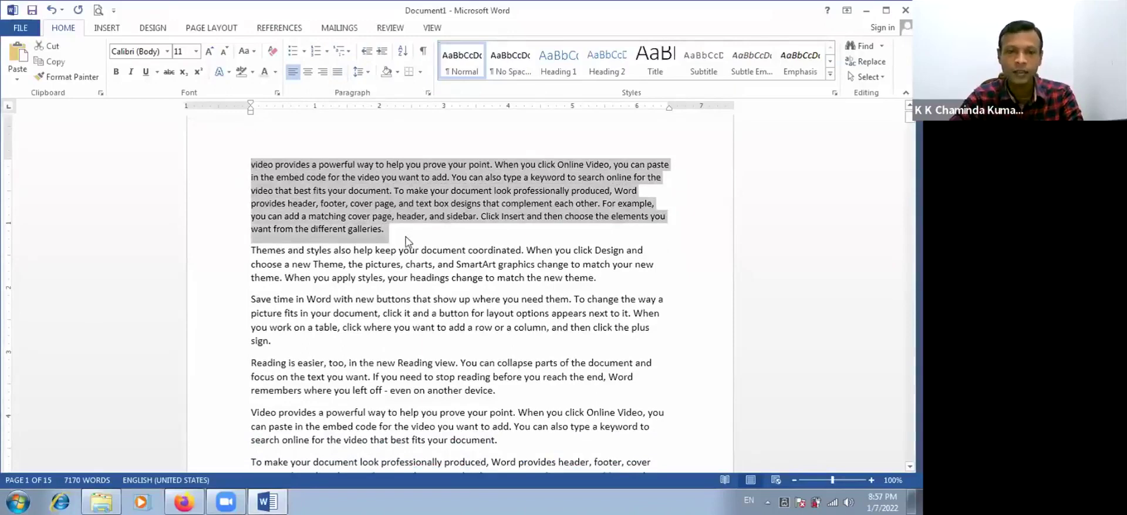
pyautogui.click(296, 77)
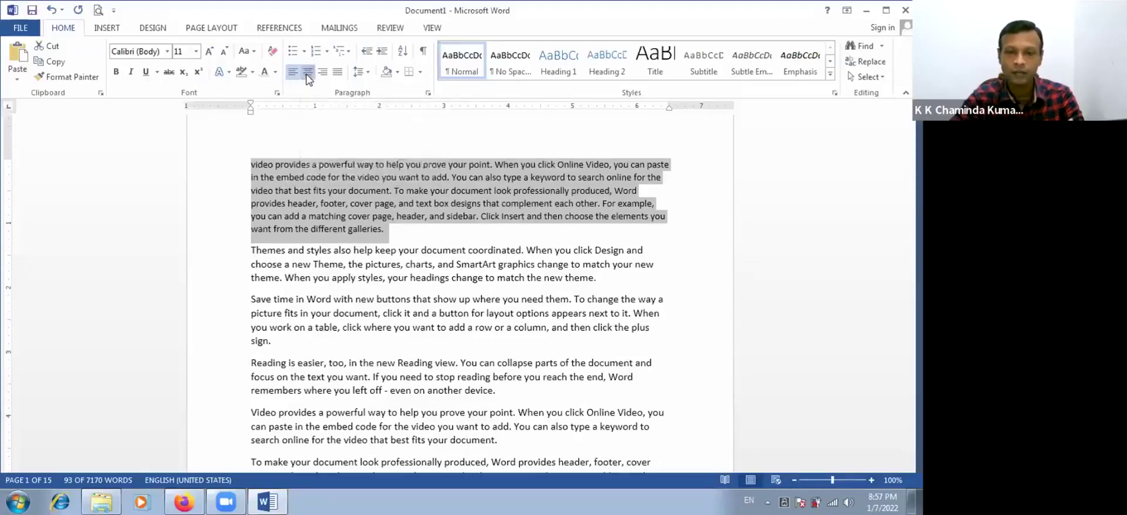
pyautogui.click(307, 75)
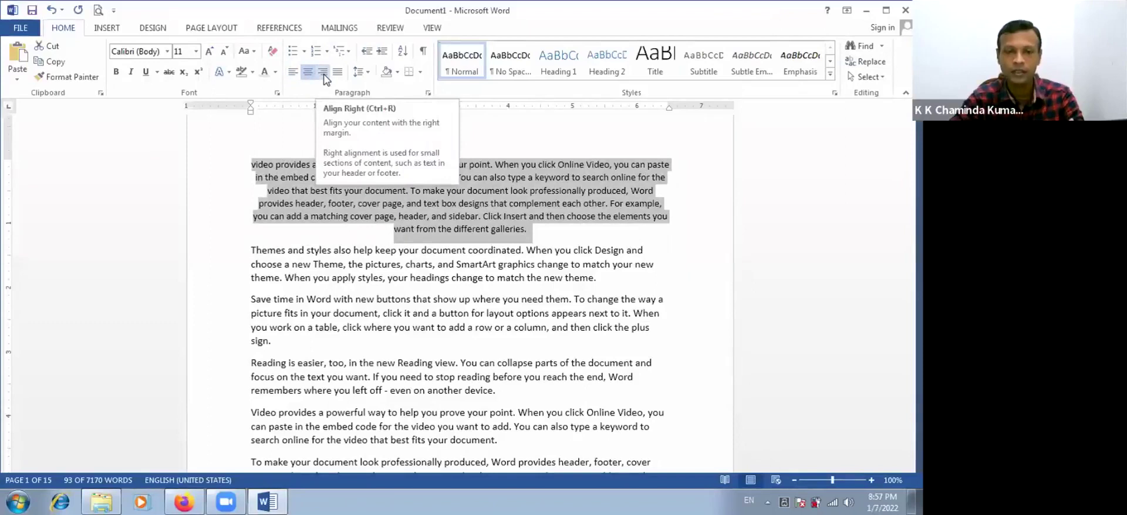
pyautogui.click(323, 75)
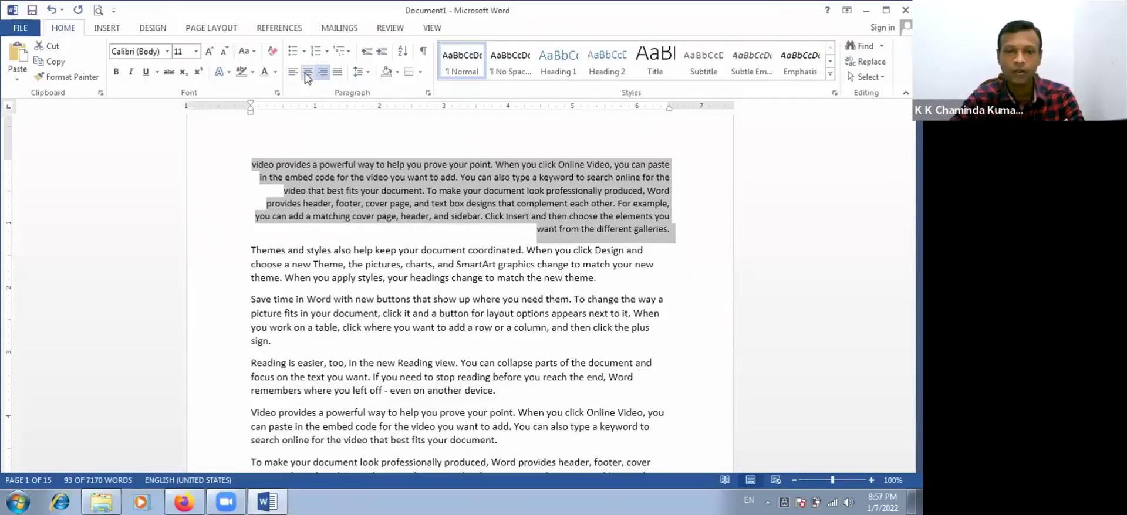
pyautogui.click(306, 73)
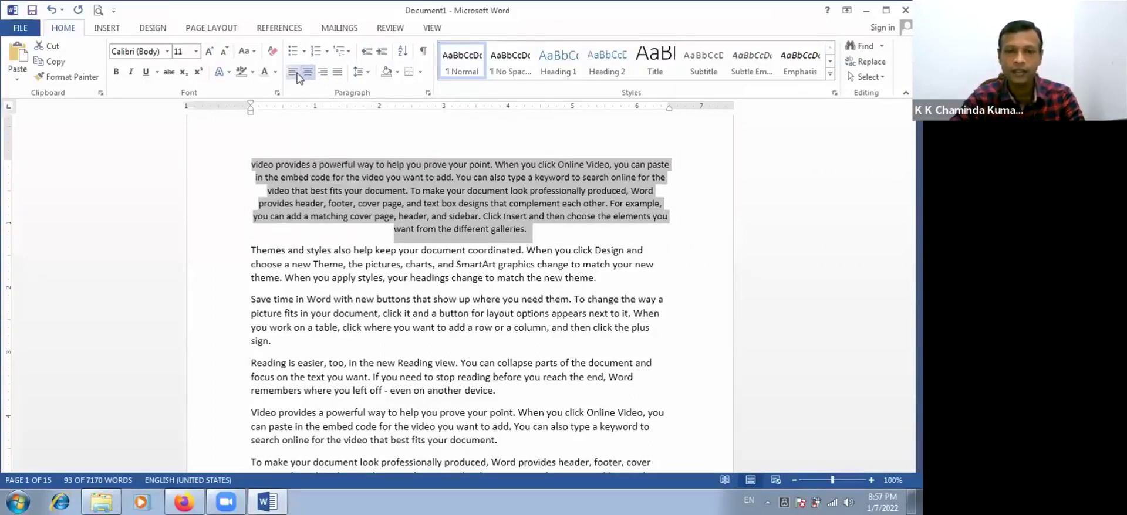
pyautogui.click(297, 74)
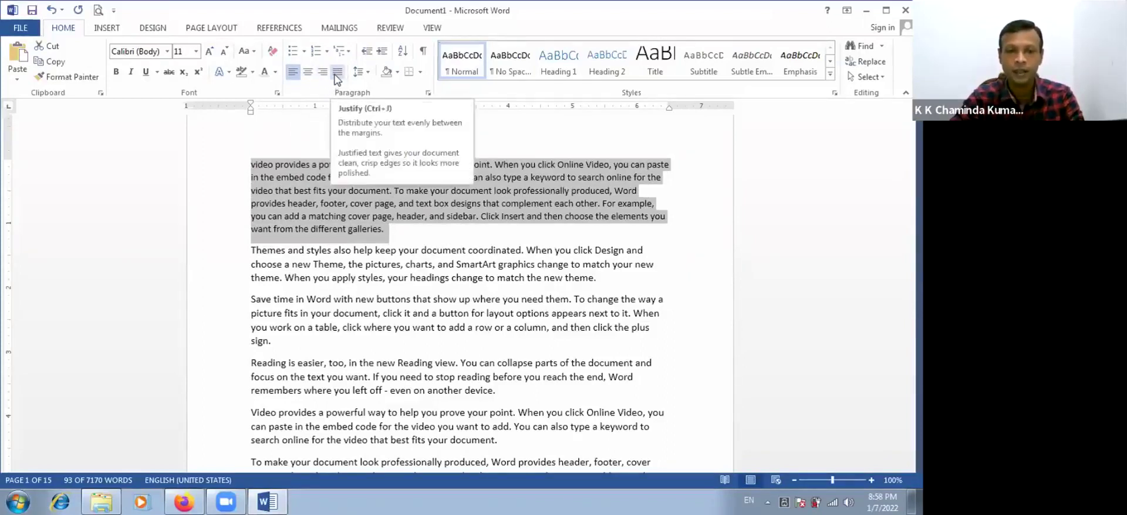
pyautogui.click(228, 164)
pyautogui.scroll(-1, 270, 167)
# Step: Justify the selected sample paragraphs
pyautogui.scroll(-10, 324, 219)
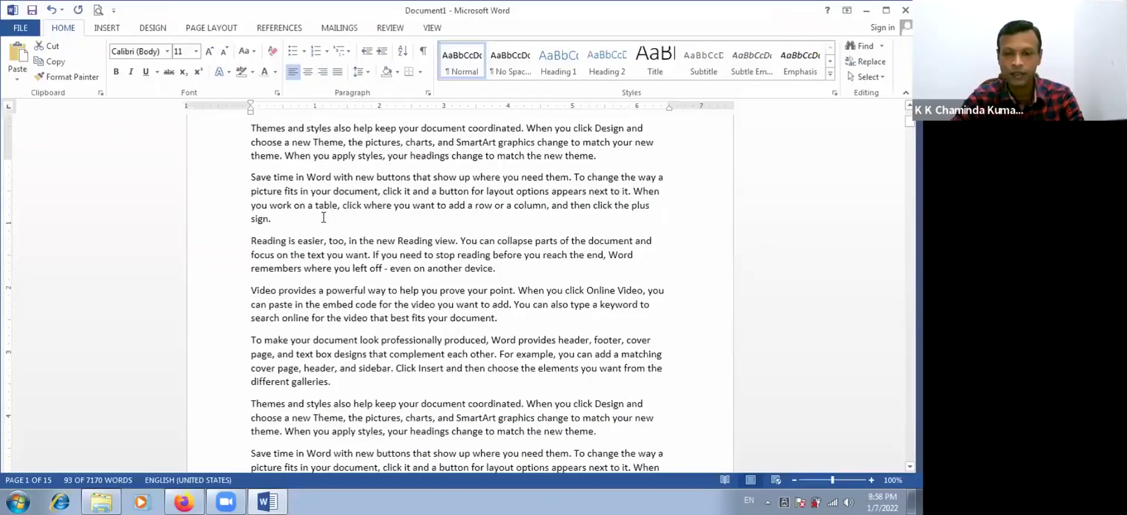
pyautogui.scroll(10, 254, 203)
pyautogui.moveTo(252, 196); pyautogui.dragTo(387, 261)
pyautogui.moveTo(647, 481); pyautogui.dragTo(665, 404)
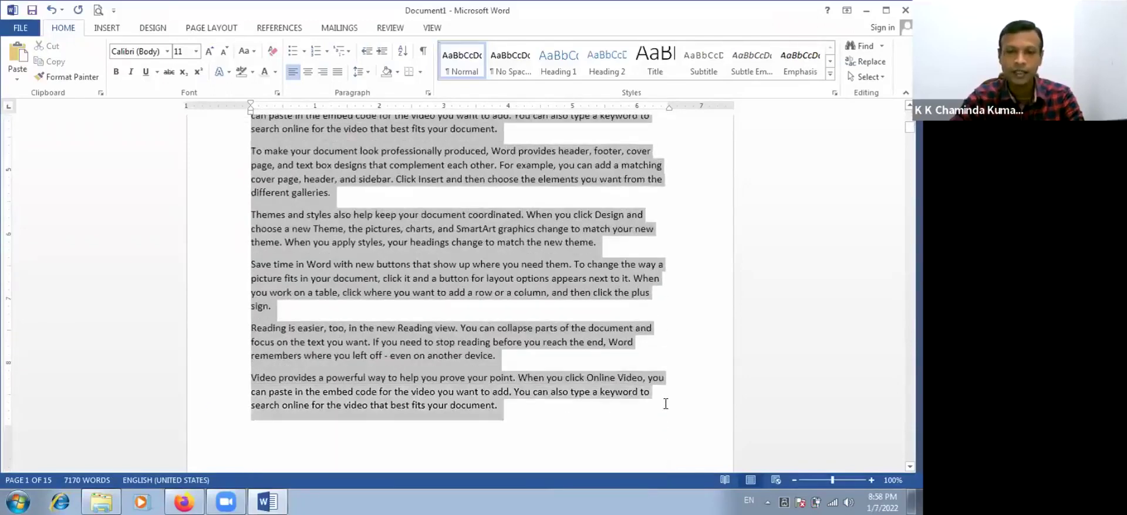
pyautogui.click(337, 72)
pyautogui.scroll(-5, 474, 236)
pyautogui.scroll(12, 468, 220)
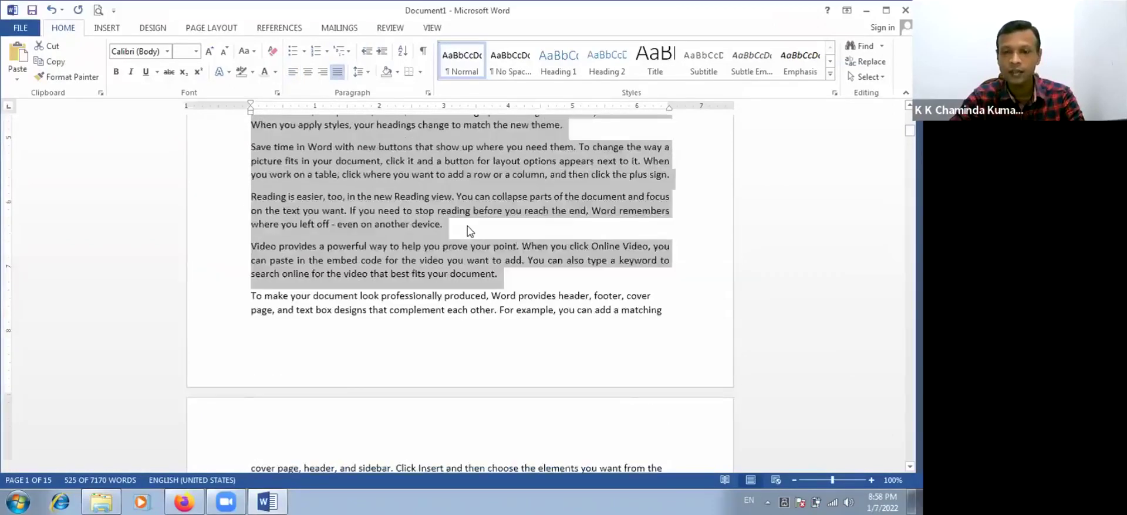
pyautogui.click(284, 203)
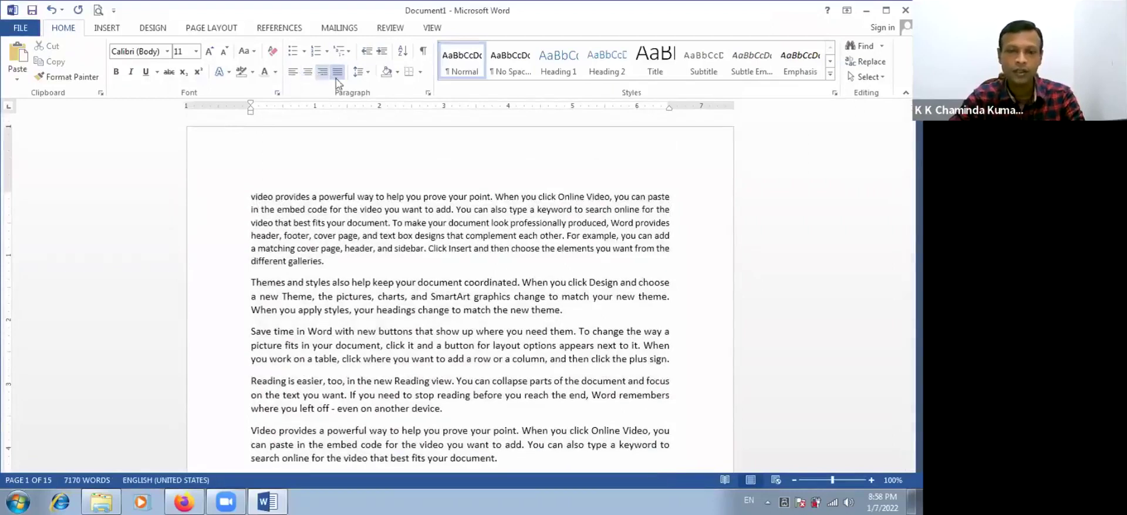
# Step: Return to the top and select the first four paragraphs, 'video provides' through 'another device.'
pyautogui.click(304, 51)
pyautogui.click(263, 155)
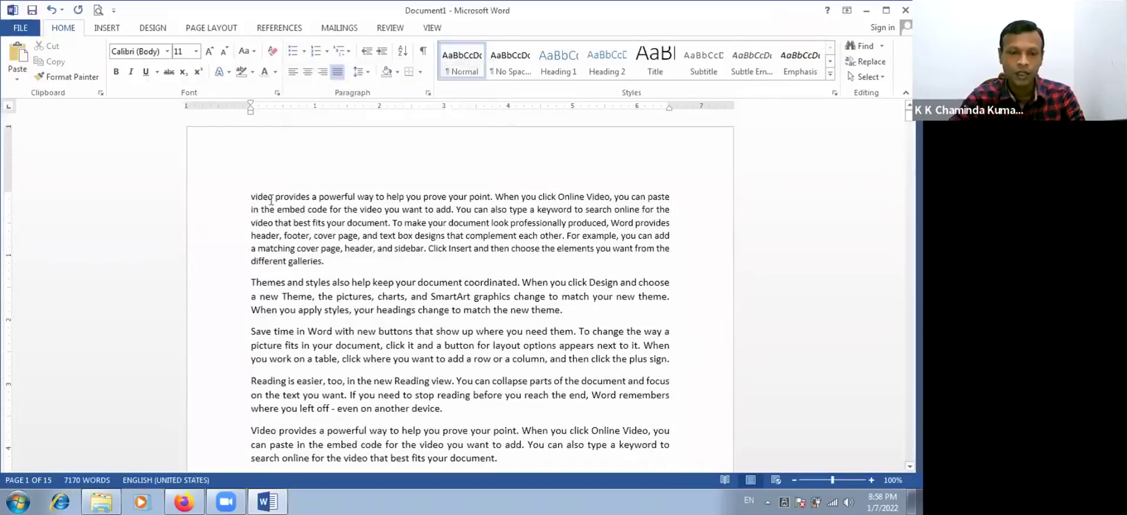
pyautogui.scroll(-3, 270, 232)
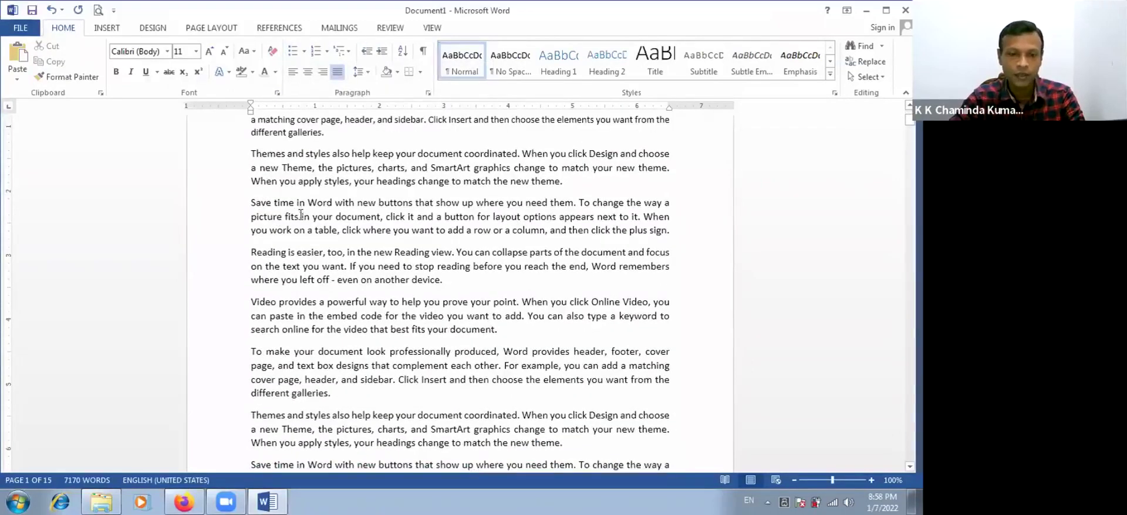
pyautogui.hotkey('ctrl', 'z')
pyautogui.hotkey('ctrl', 'z')
pyautogui.hotkey('ctrl', 'z')
pyautogui.hotkey('ctrl', 'z')
pyautogui.hotkey('ctrl', 'z')
pyautogui.hotkey('ctrl', 'z')
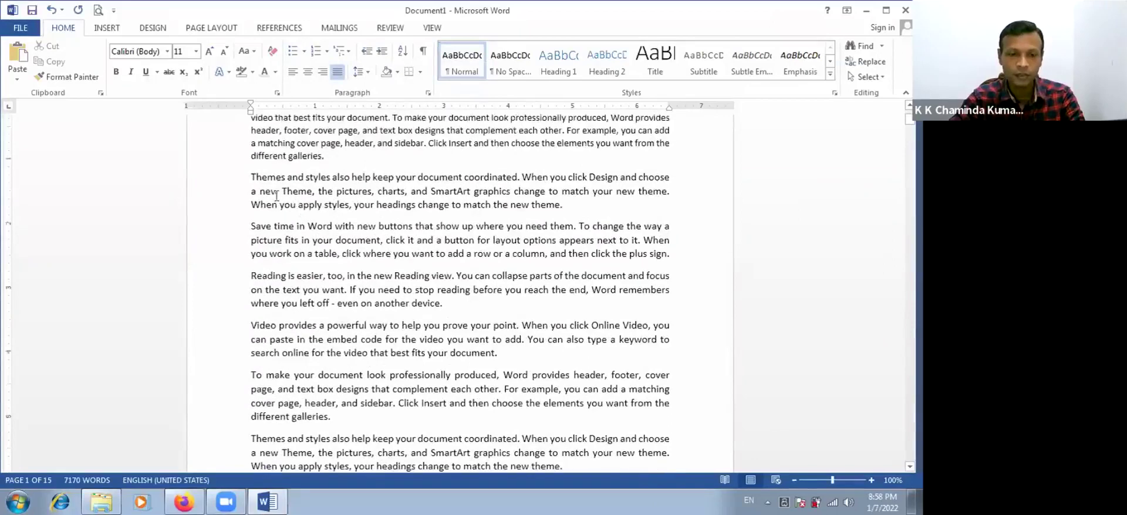
pyautogui.moveTo(248, 197); pyautogui.dragTo(505, 404)
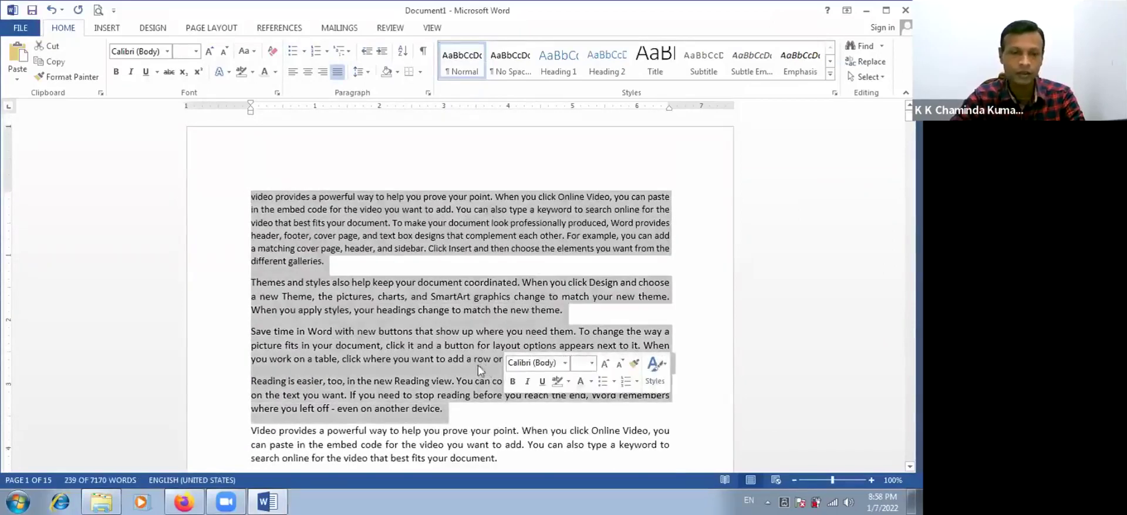
pyautogui.click(303, 56)
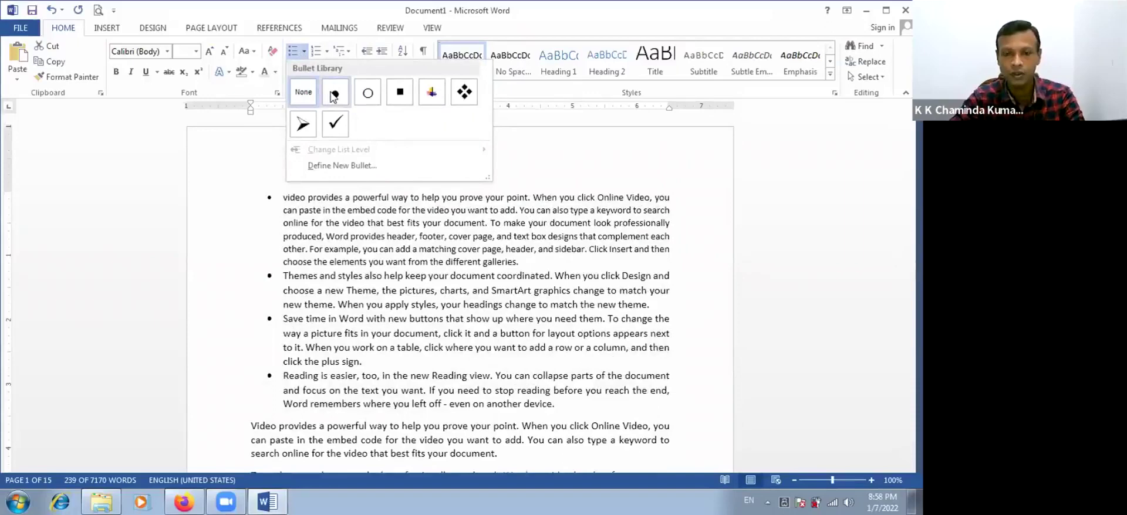
pyautogui.press('Escape')
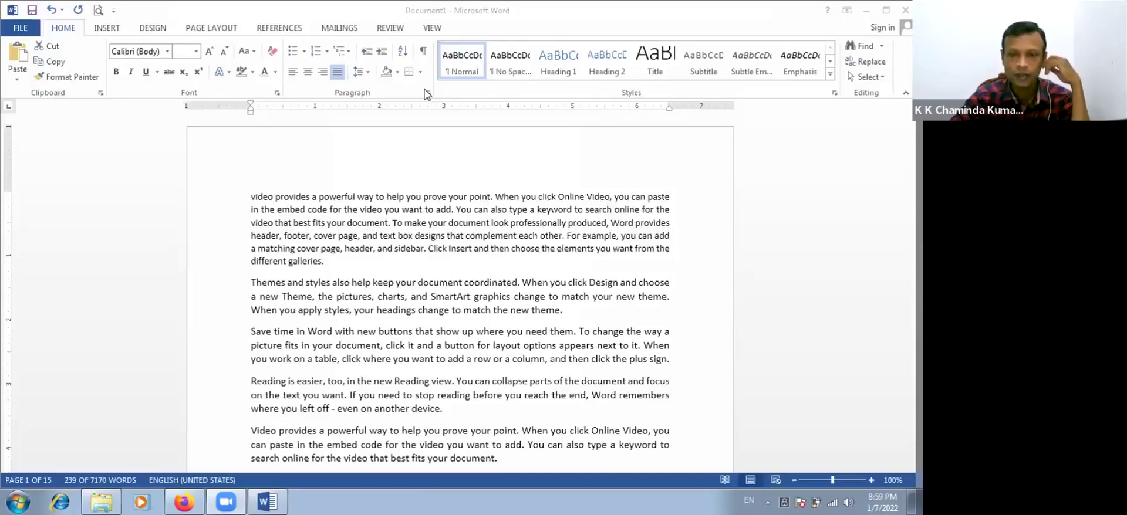
pyautogui.keyDown('shift'); pyautogui.click(253, 198); pyautogui.keyUp('shift')
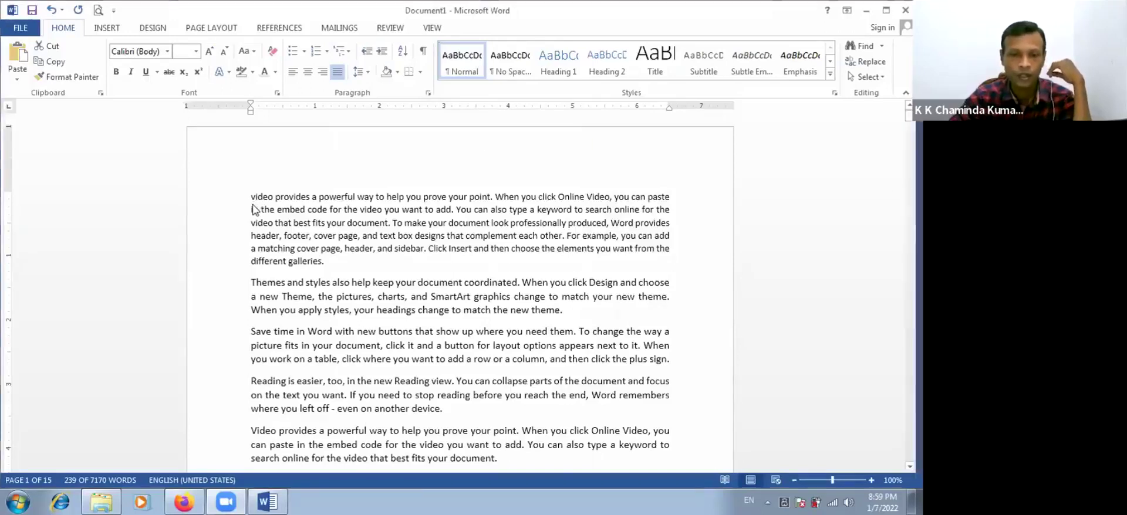
pyautogui.click(304, 52)
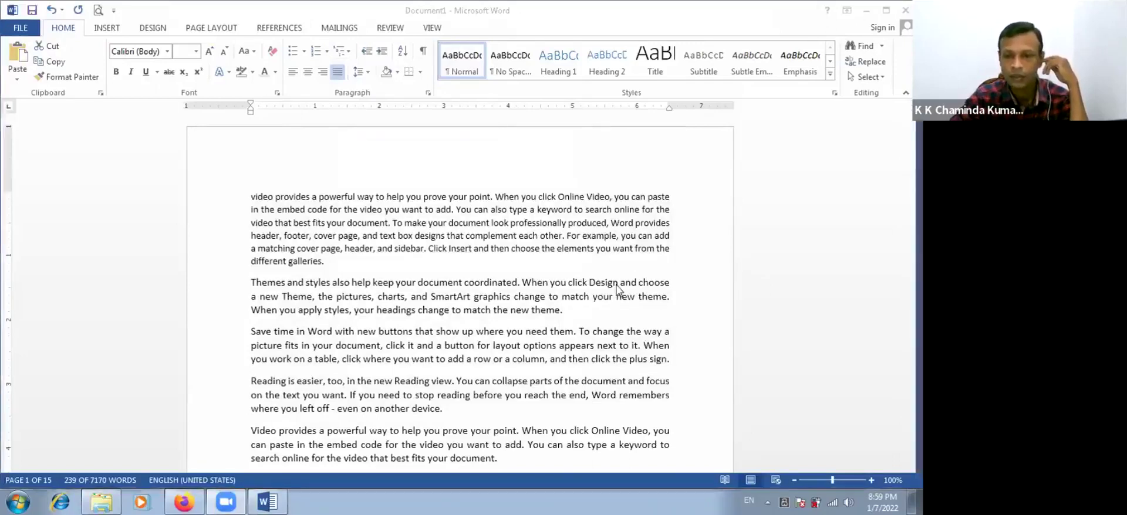
pyautogui.hotkey('ctrl', 'shift', 'Down')
pyautogui.hotkey('ctrl', 'shift', 'Down')
pyautogui.hotkey('ctrl', 'shift', 'Down')
pyautogui.hotkey('ctrl', 'shift', 'Down')
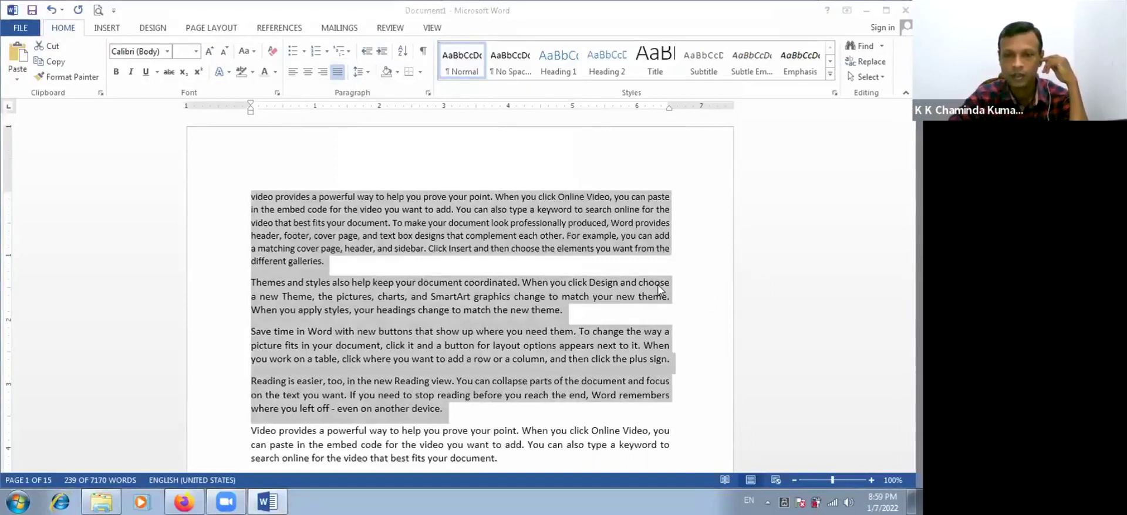
pyautogui.click(233, 500)
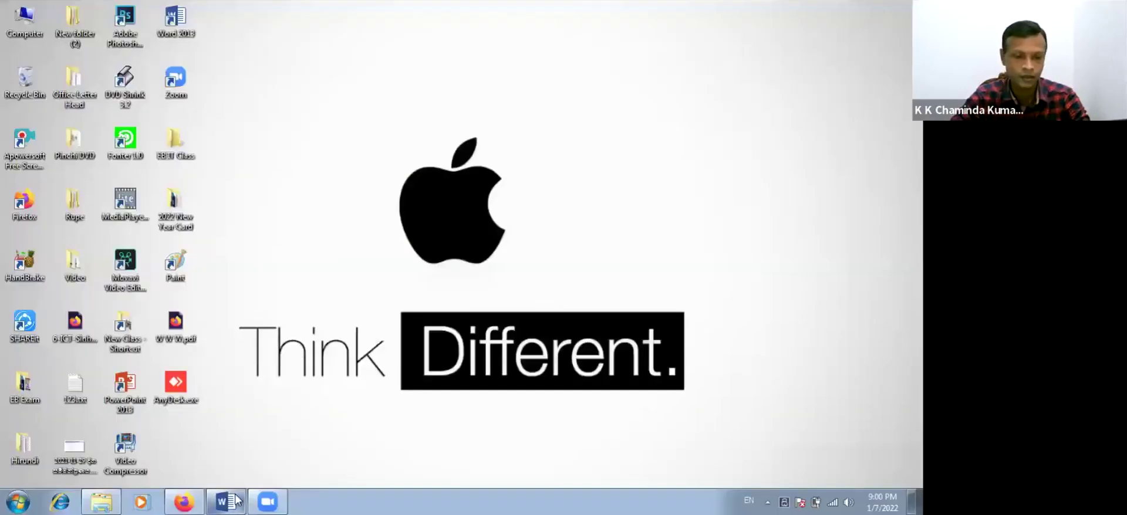
pyautogui.click(225, 501)
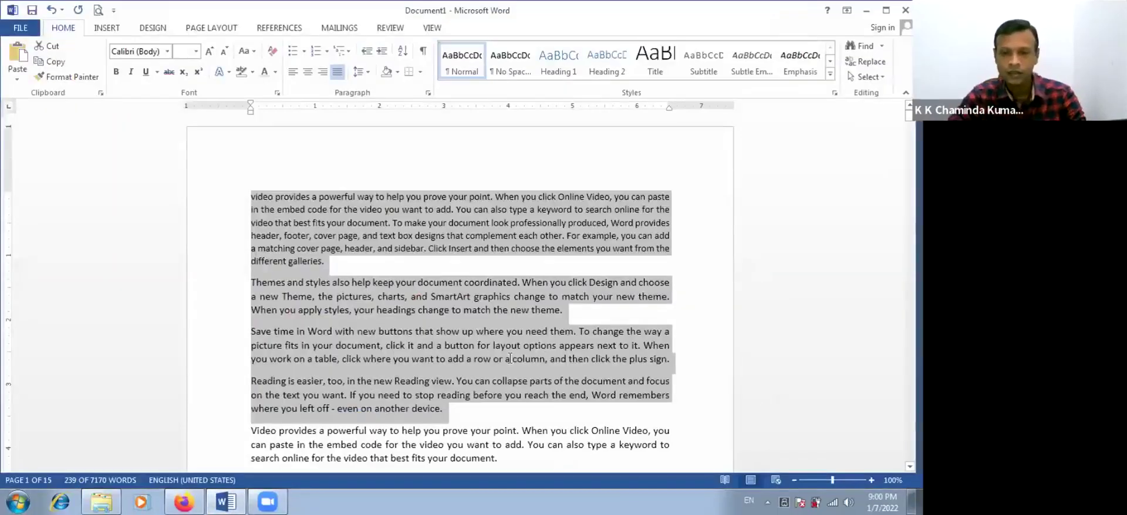
# Step: Toggle the 'Reading is easier' paragraph between Align Left and Justify, ending on Align Left
pyautogui.click(252, 381)
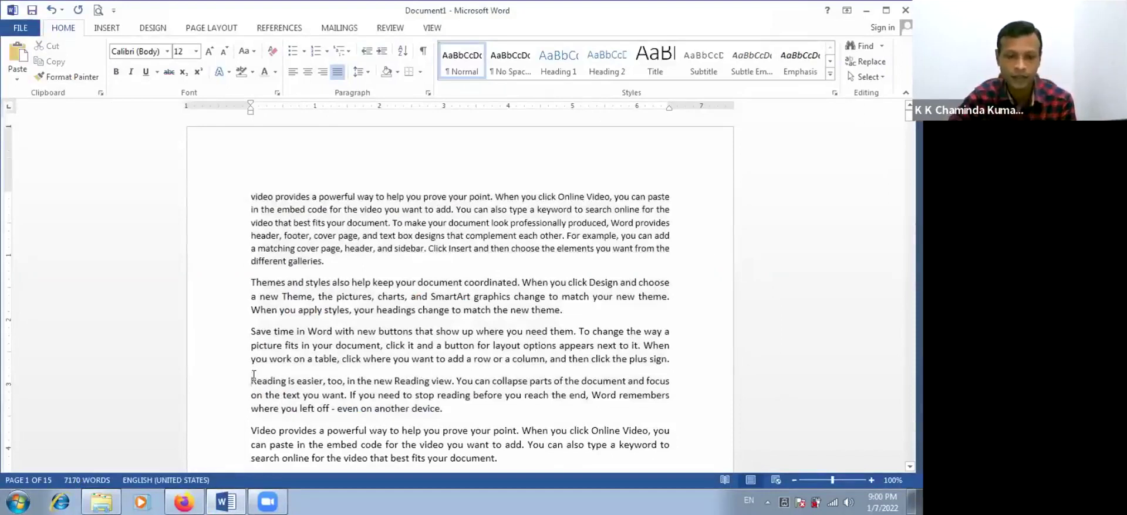
pyautogui.moveTo(250, 382); pyautogui.dragTo(451, 411)
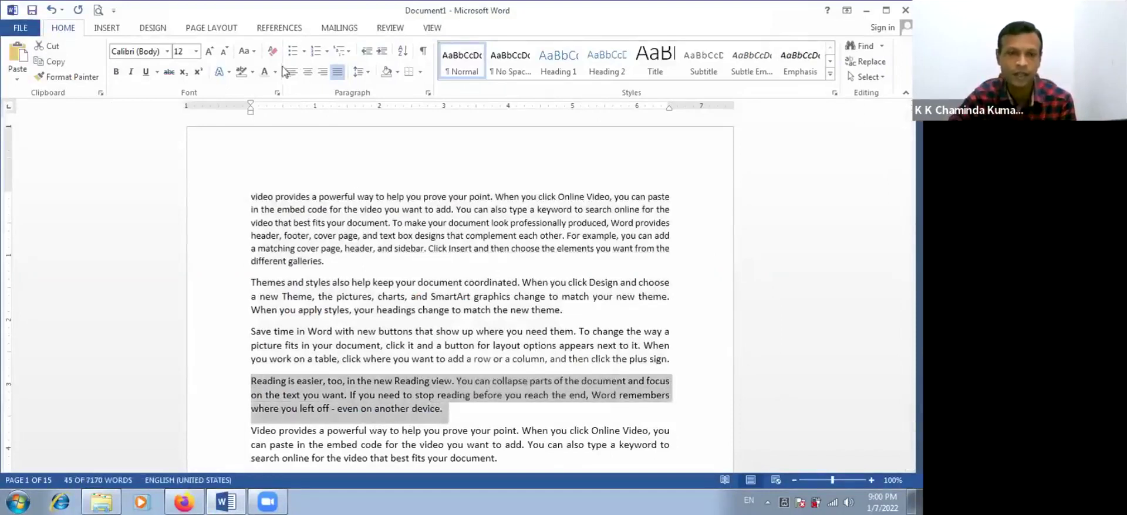
pyautogui.click(338, 72)
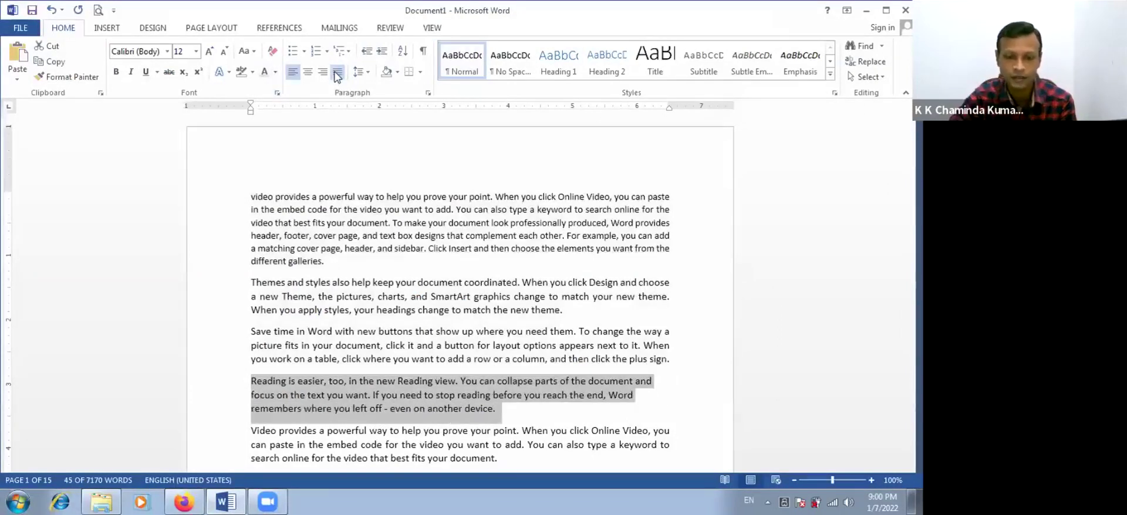
pyautogui.click(337, 74)
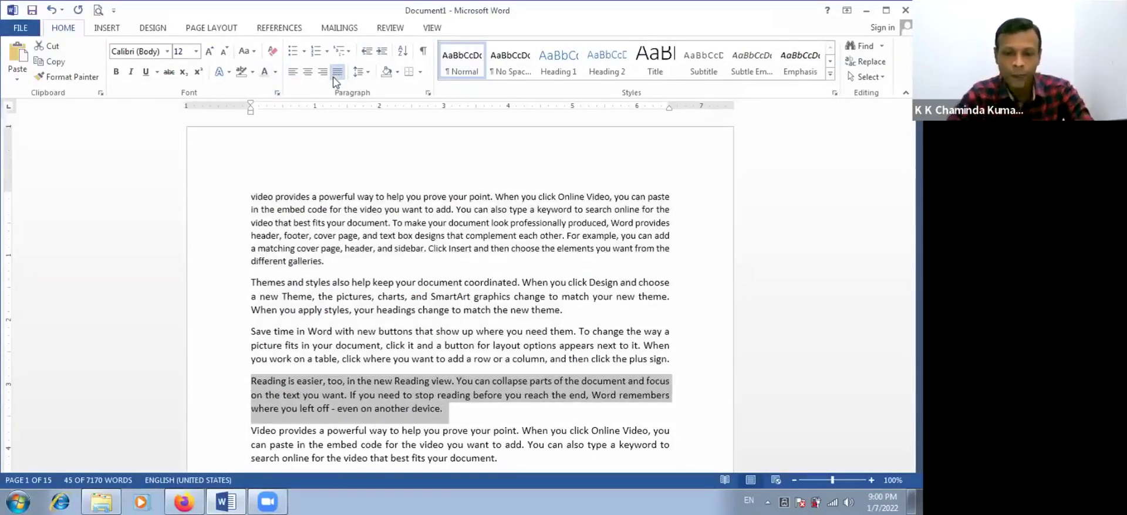
pyautogui.click(292, 72)
# Step: Left-align the five paragraphs starting 'To make your document'
pyautogui.scroll(-5, 448, 313)
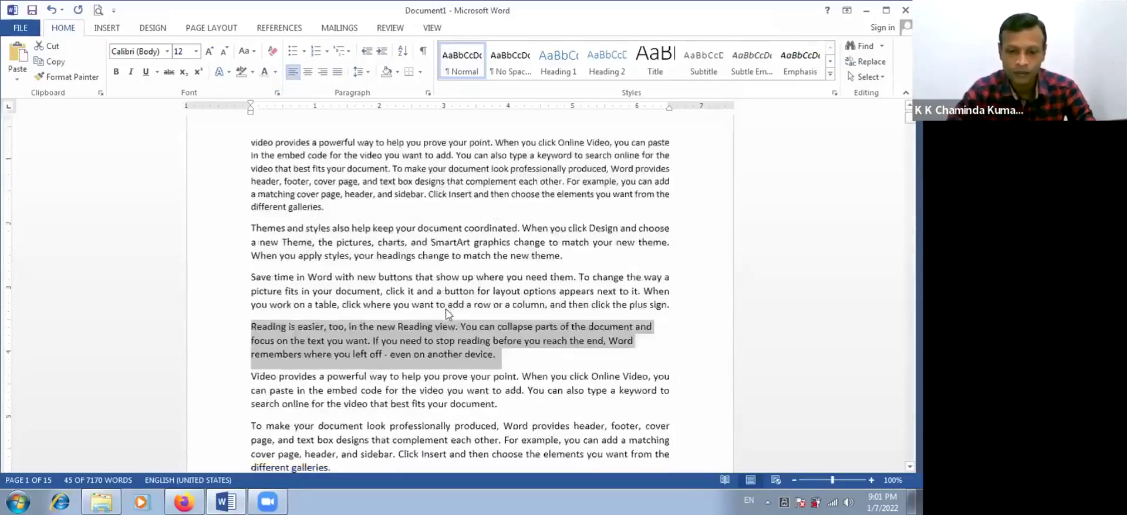
pyautogui.scroll(-3, 449, 313)
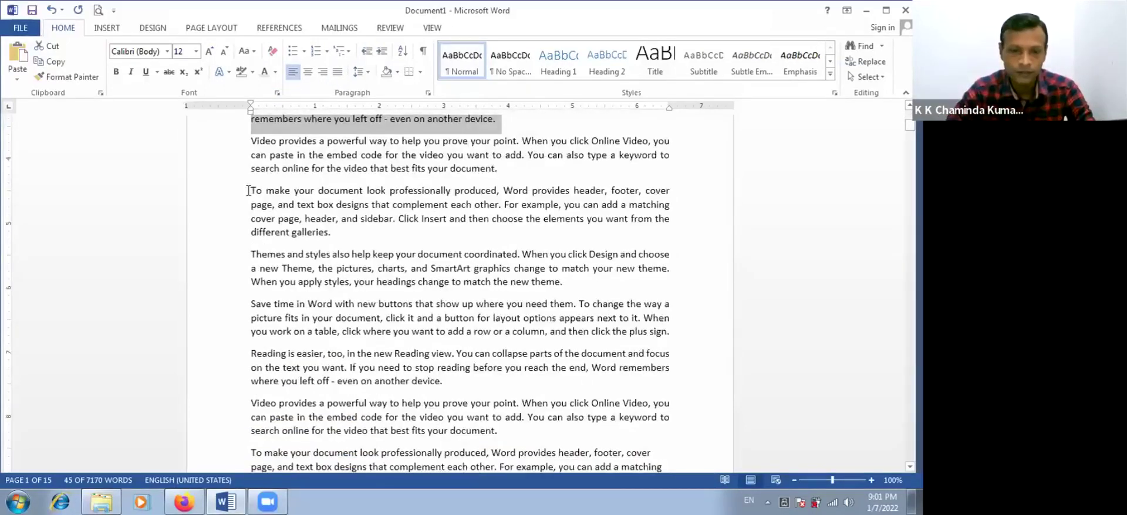
pyautogui.moveTo(251, 190); pyautogui.dragTo(535, 439)
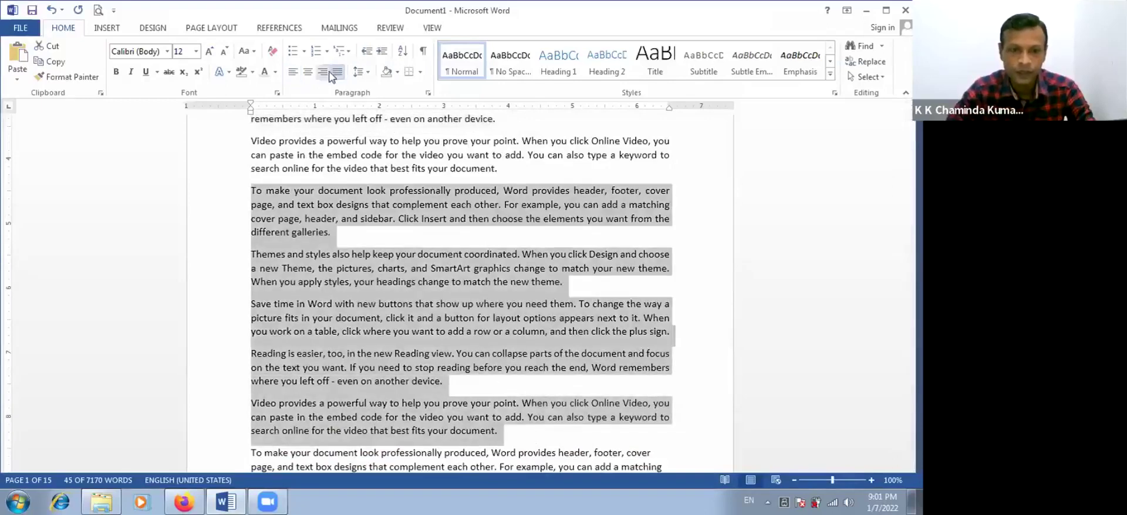
pyautogui.click(293, 71)
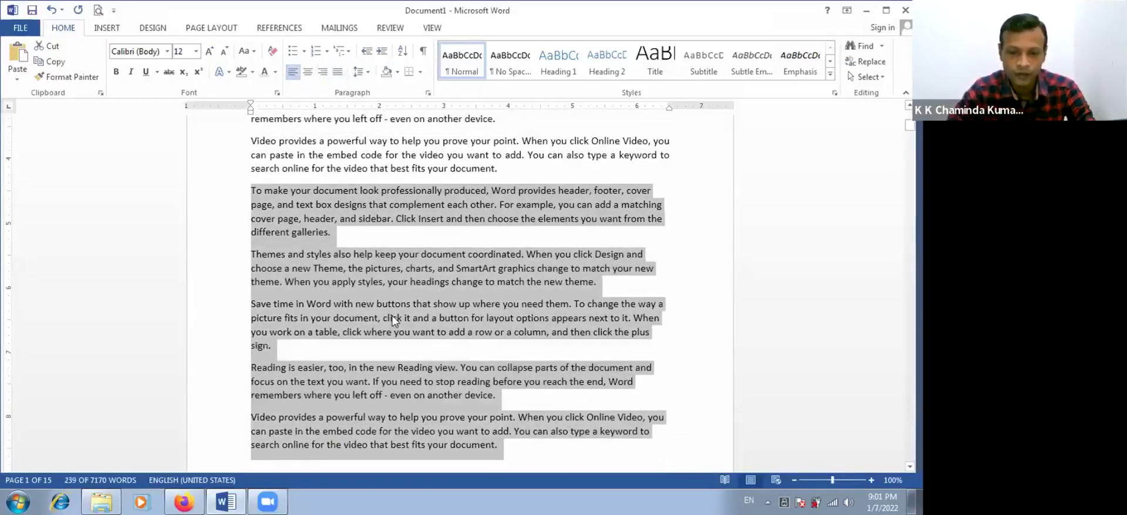
pyautogui.click(392, 318)
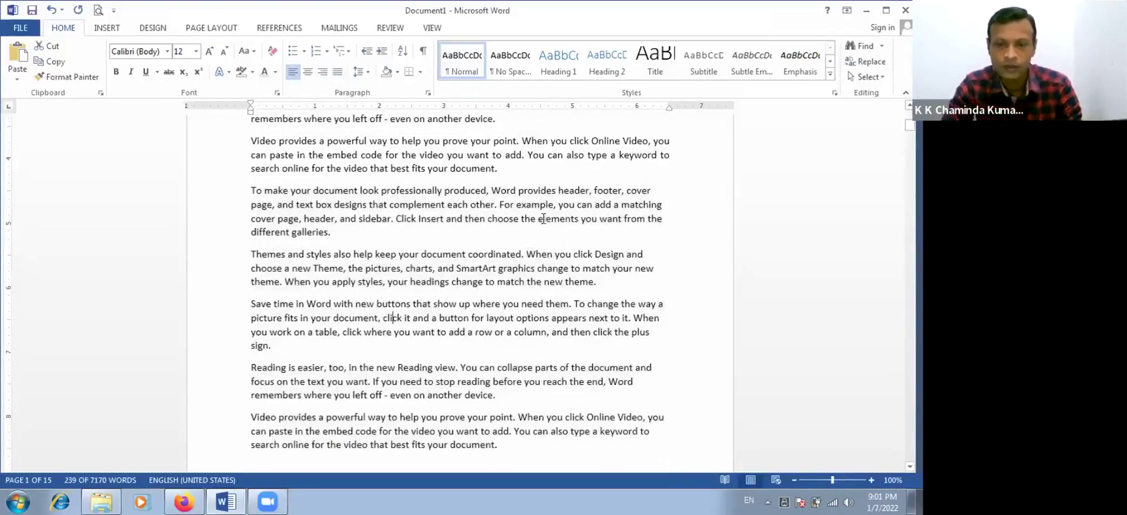
# Step: Split the 'To make your document' paragraph after 'elements' and reset its alignment
pyautogui.click(575, 222)
pyautogui.press('Return')
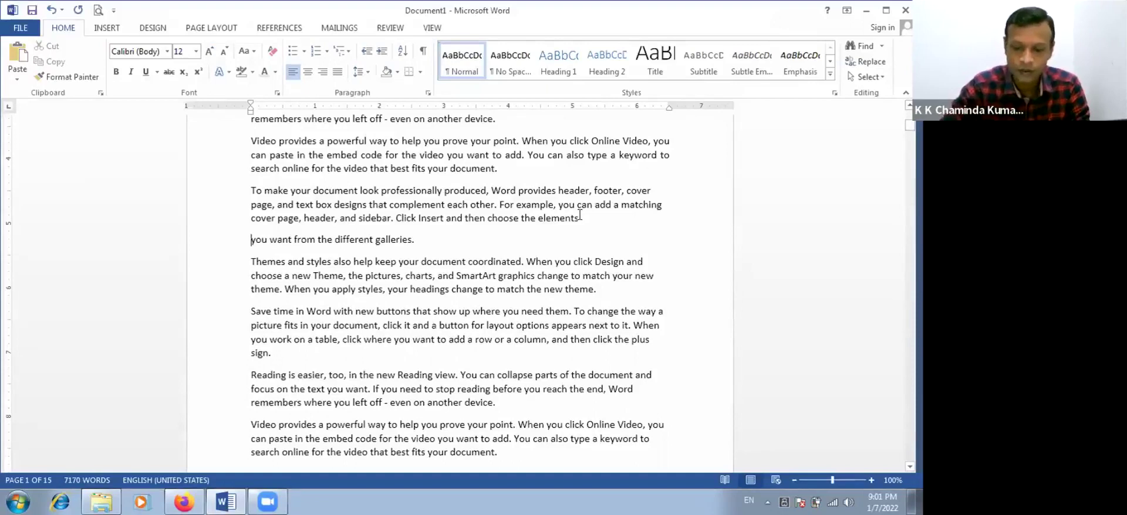
pyautogui.press('BackSpace')
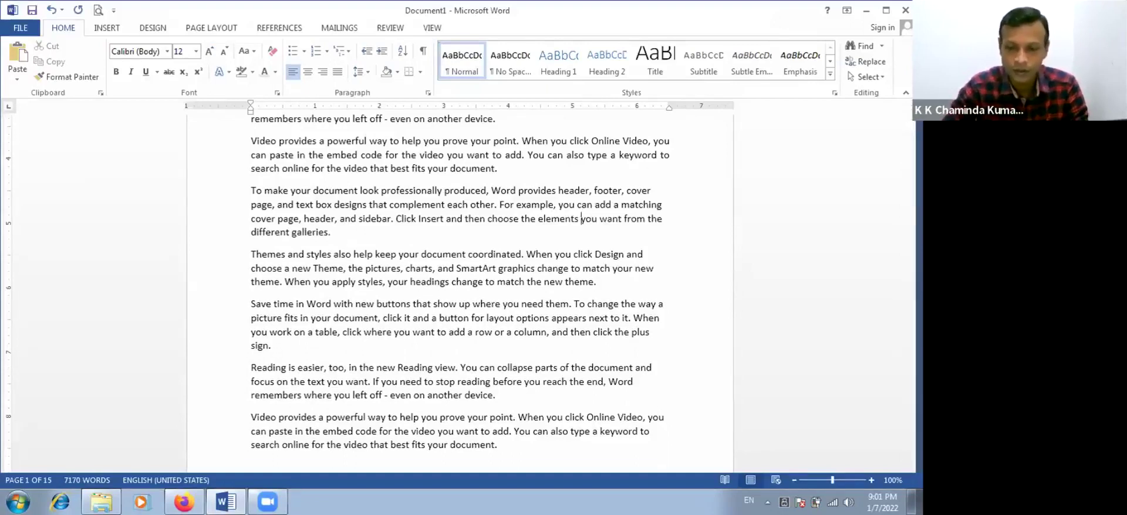
pyautogui.press('Return')
pyautogui.moveTo(252, 190); pyautogui.dragTo(423, 242)
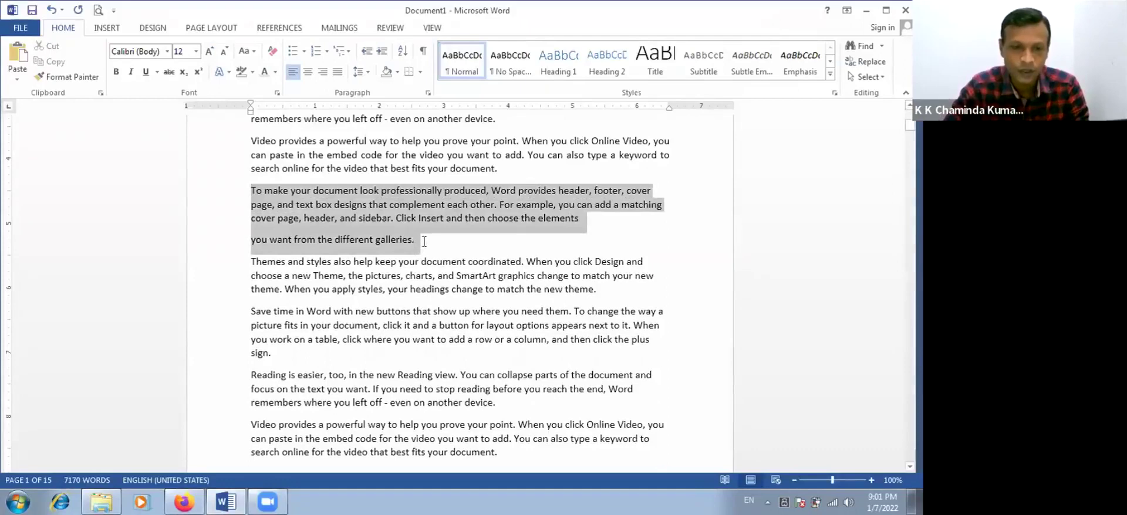
pyautogui.click(338, 71)
pyautogui.click(338, 71)
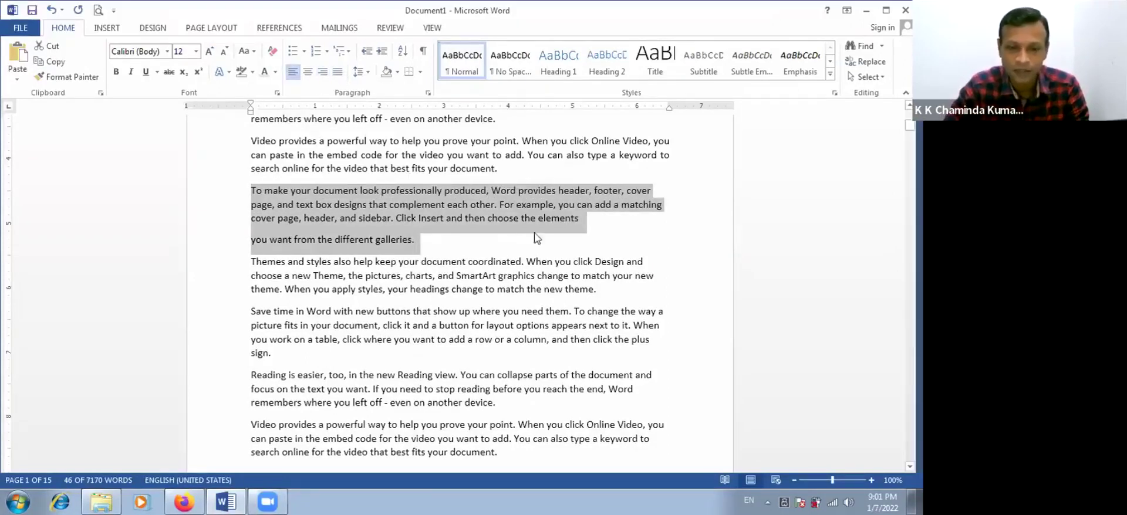
# Step: Rejoin the galleries line and start 'To make your document' on a new page
pyautogui.click(597, 226)
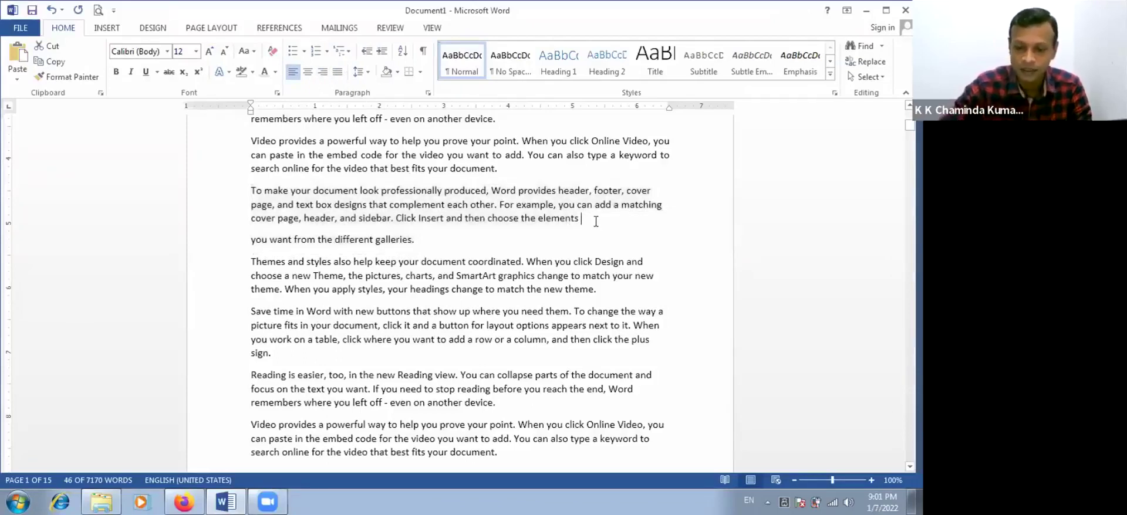
pyautogui.press('Delete')
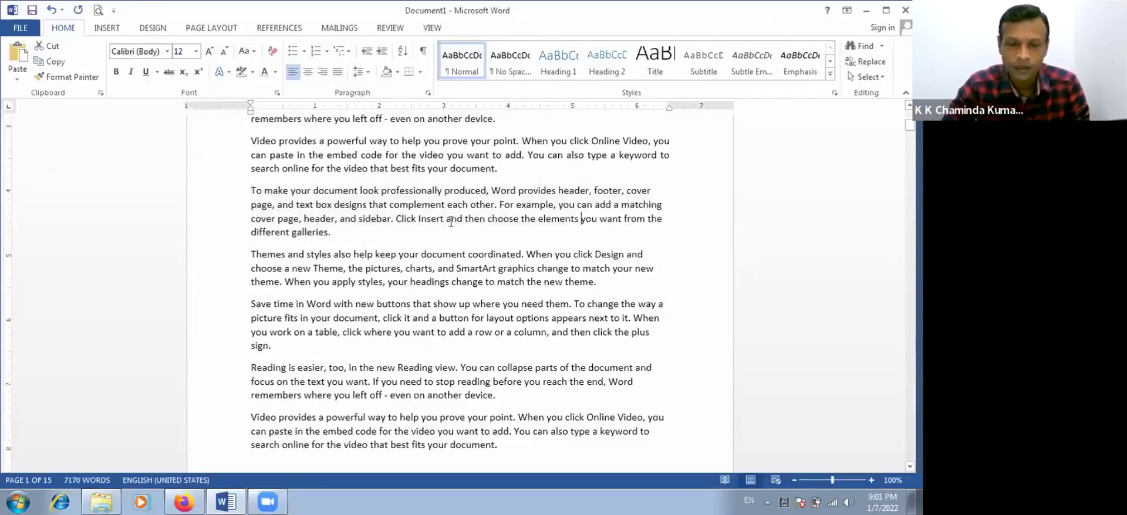
pyautogui.hotkey('ctrl', 'Return')
pyautogui.scroll(-3, 461, 271)
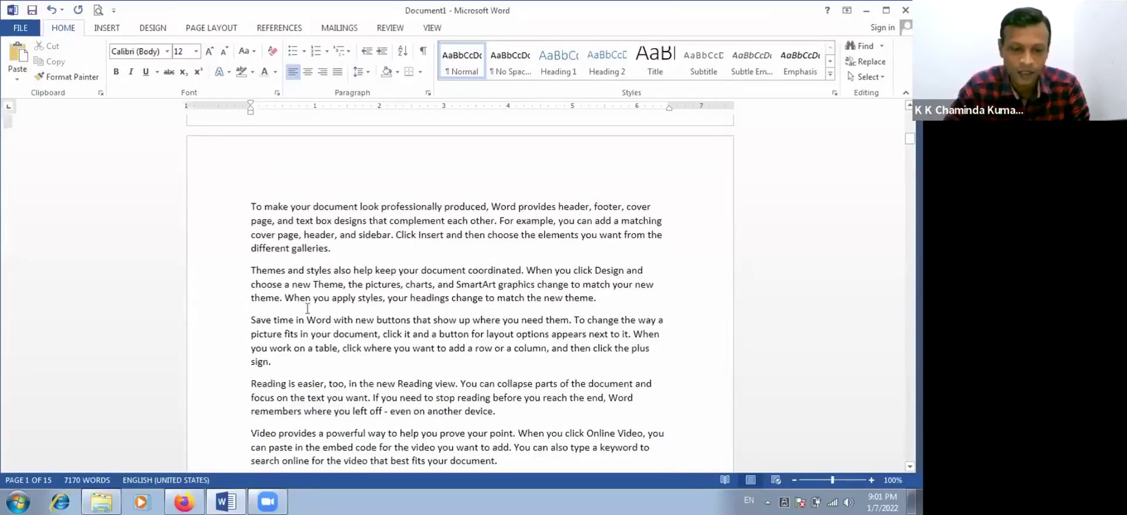
# Step: Open W W W.docx from the 2022-01-07 folder in the file browser
pyautogui.click(103, 500)
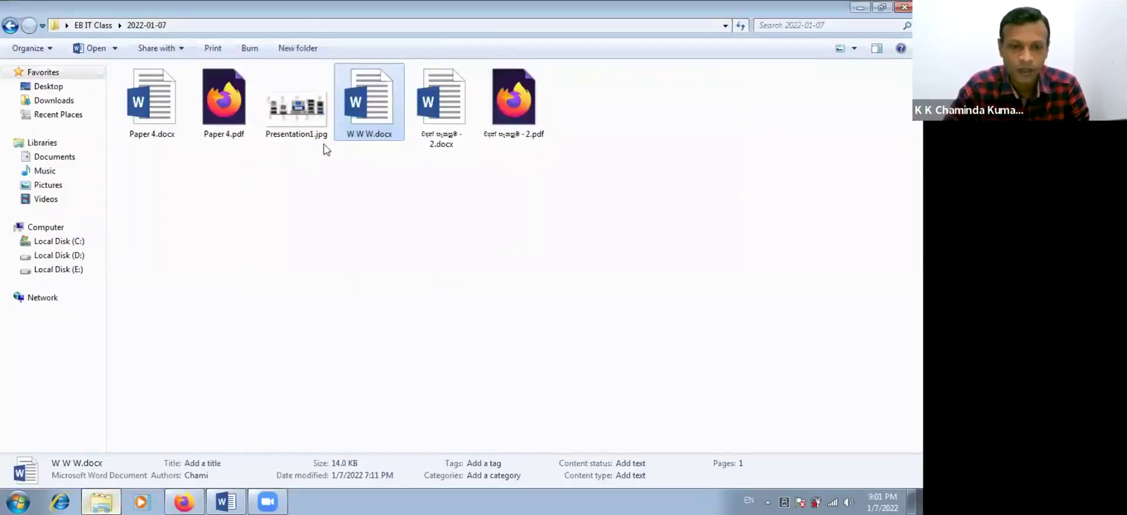
pyautogui.doubleClick(374, 112)
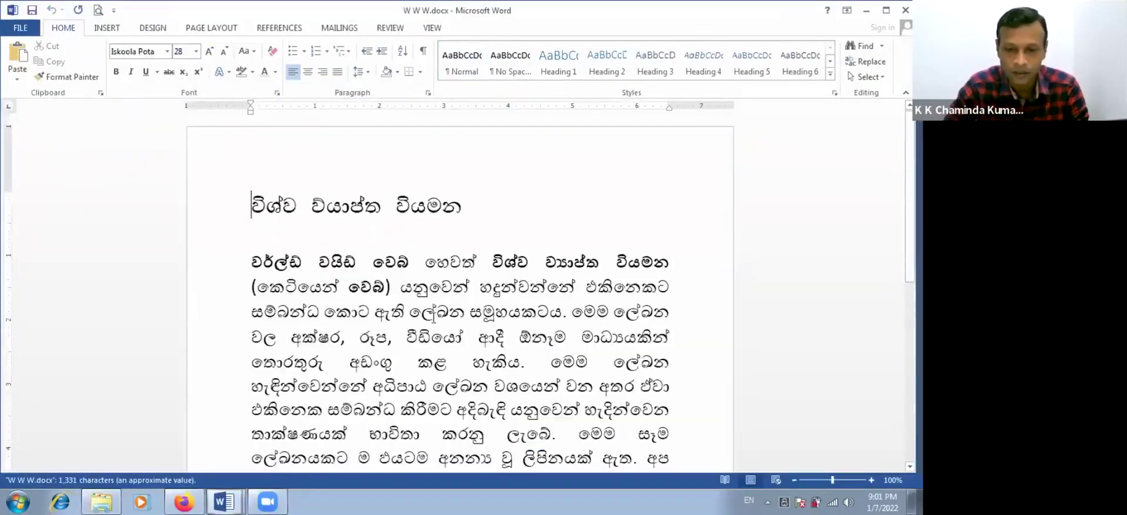
pyautogui.scroll(-5, 432, 302)
# Step: Re-justify the final Sinhala sentence and remove the extra gap before අඩවිය
pyautogui.click(252, 230)
pyautogui.keyDown('shift'); pyautogui.click(371, 302); pyautogui.keyUp('shift')
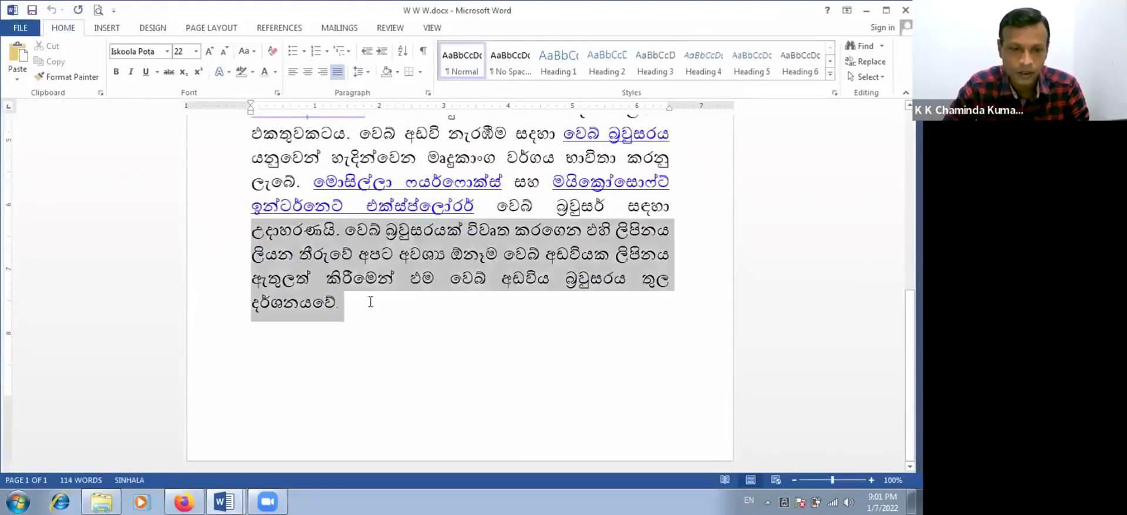
pyautogui.click(292, 71)
pyautogui.click(337, 72)
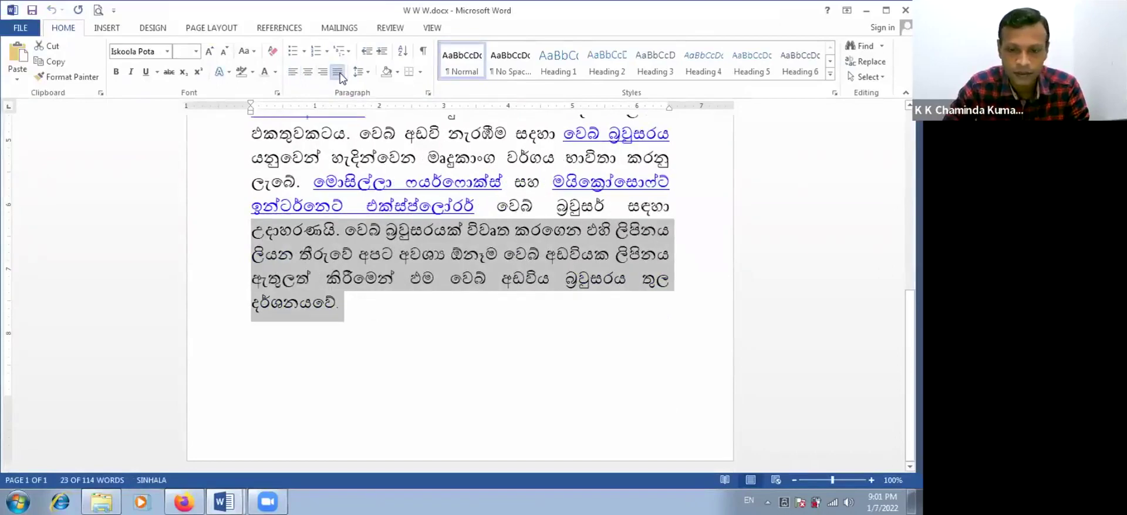
pyautogui.click(503, 281)
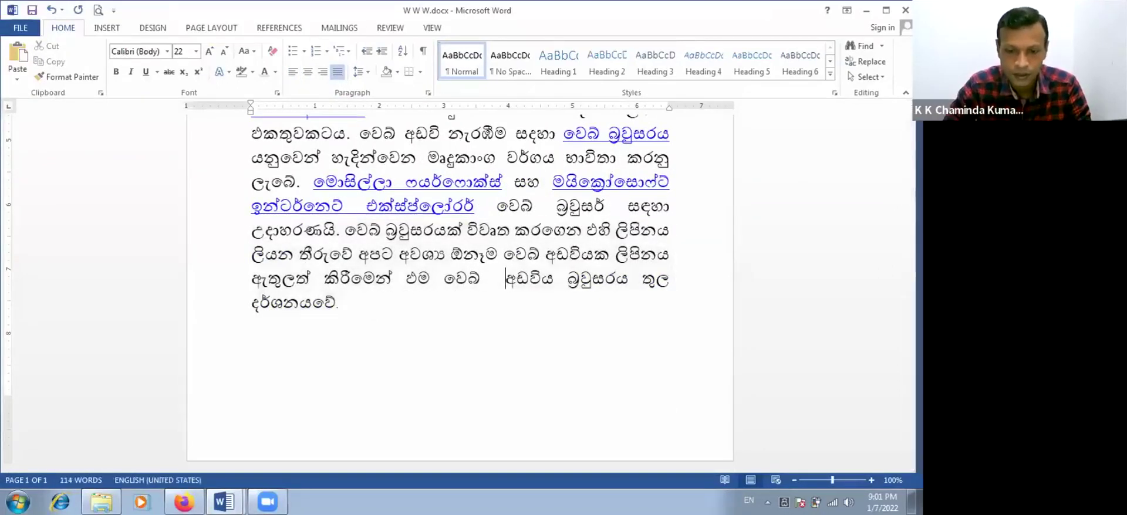
pyautogui.press('BackSpace')
pyautogui.press('BackSpace')
pyautogui.press('BackSpace')
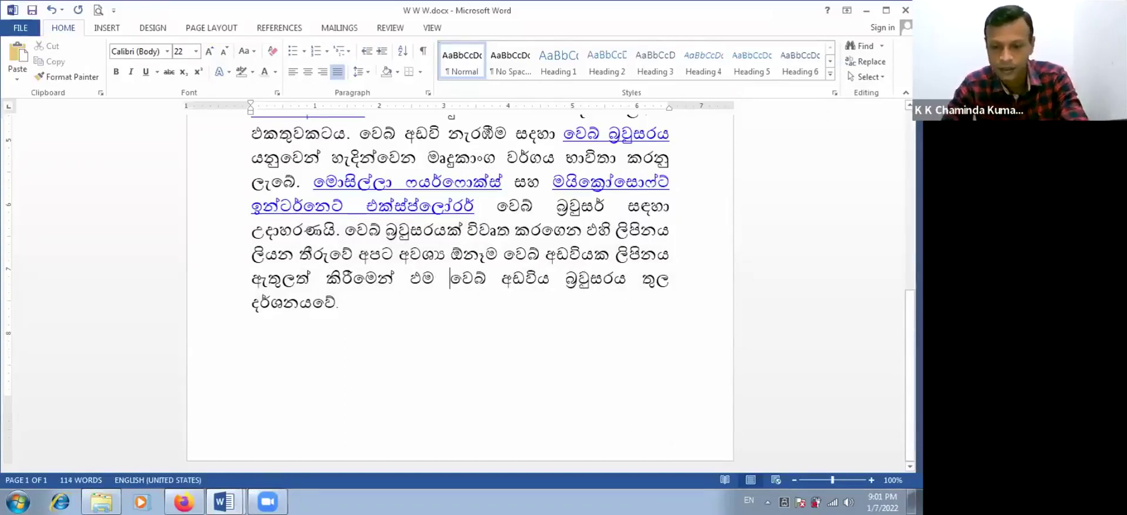
pyautogui.press('Return')
pyautogui.press('BackSpace')
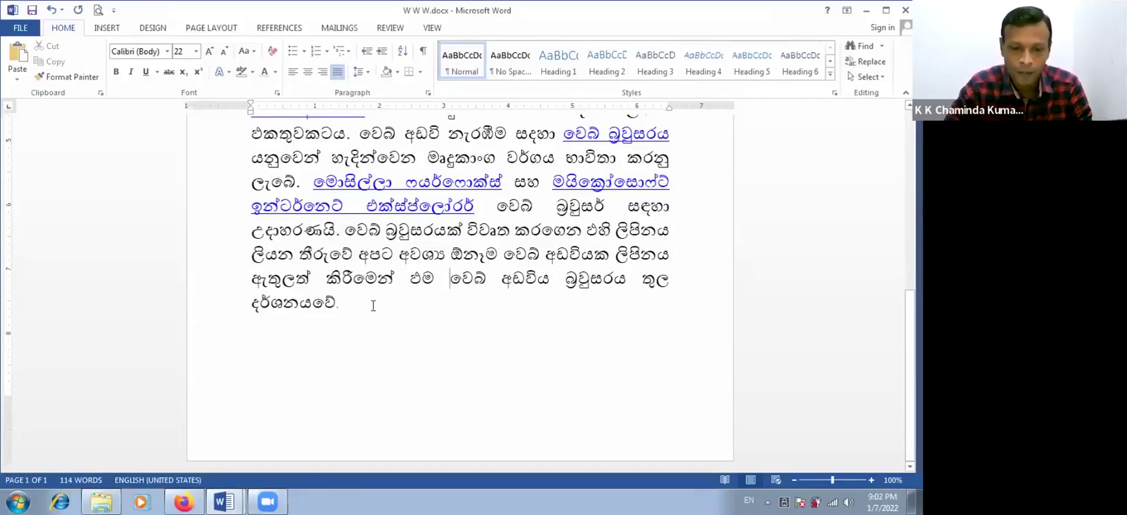
# Step: Copy 'කිරීමෙන් එම වෙබ් අඩවිය' and paste it after 'දර්ශනයවේ.' at the paragraph's end
pyautogui.click(300, 254)
pyautogui.moveTo(327, 276); pyautogui.dragTo(556, 286)
pyautogui.hotkey('ctrl', 'c')
pyautogui.click(365, 309)
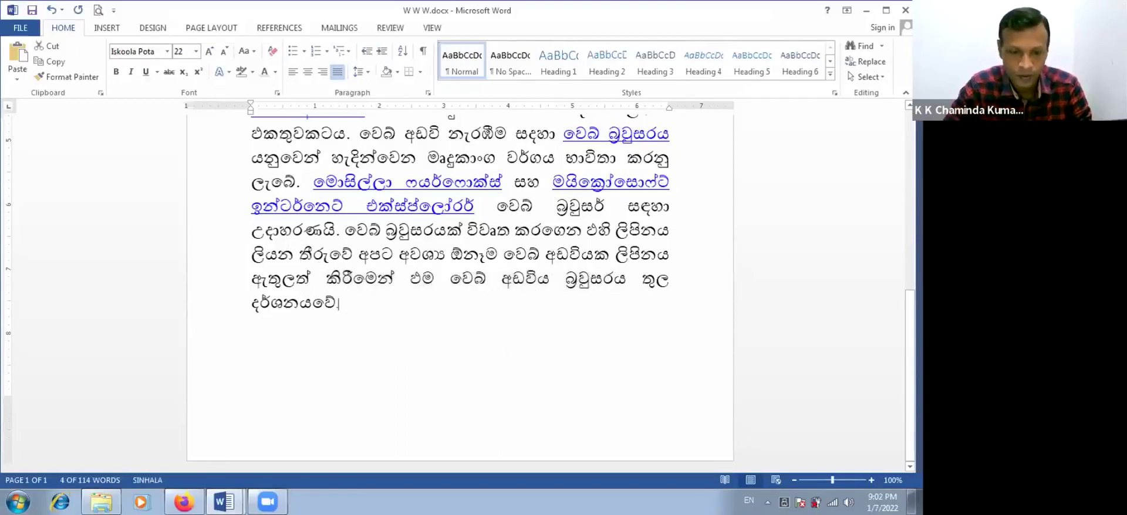
pyautogui.hotkey('ctrl', 'v')
# Step: Switch the paragraph's last lines to Align Left and back to Justify
pyautogui.moveTo(252, 254); pyautogui.dragTo(535, 303)
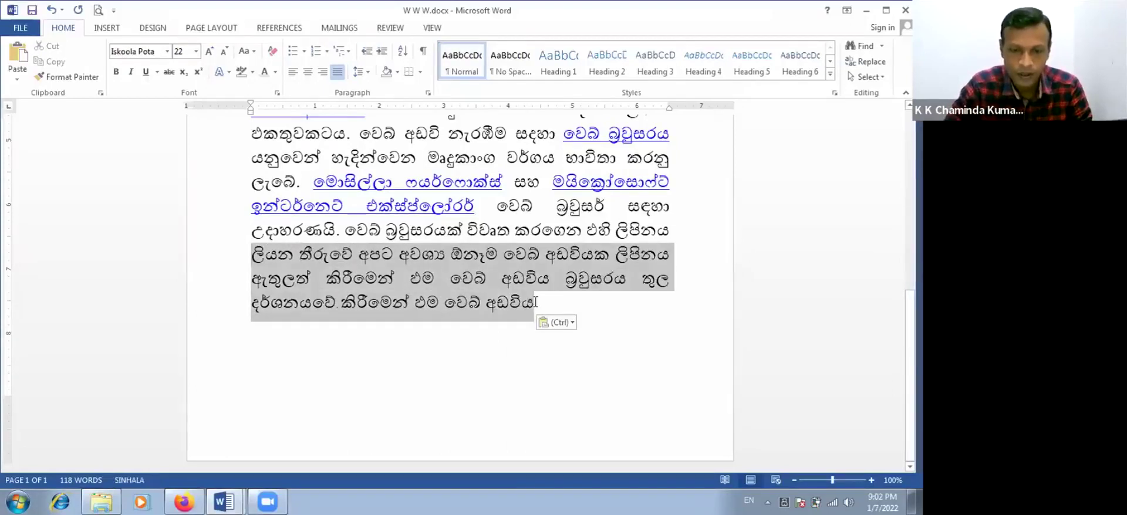
pyautogui.click(293, 71)
pyautogui.click(337, 72)
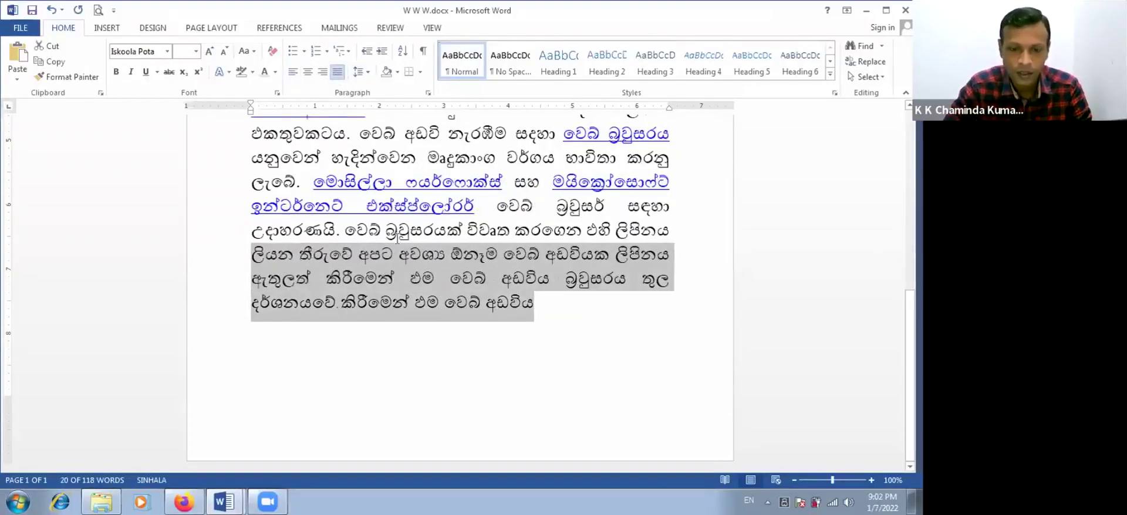
# Step: Add a space before the pasted phrase and type ෙ to repair the word වෙබ්
pyautogui.click(414, 302)
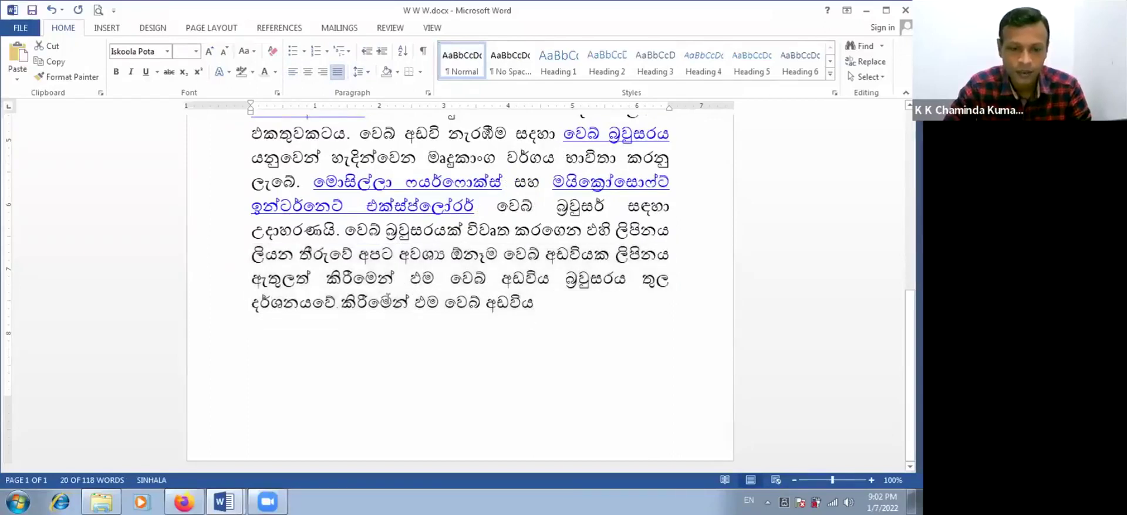
pyautogui.click(363, 303)
pyautogui.click(343, 303)
pyautogui.click(419, 303)
pyautogui.click(479, 303)
pyautogui.write('ෙ')
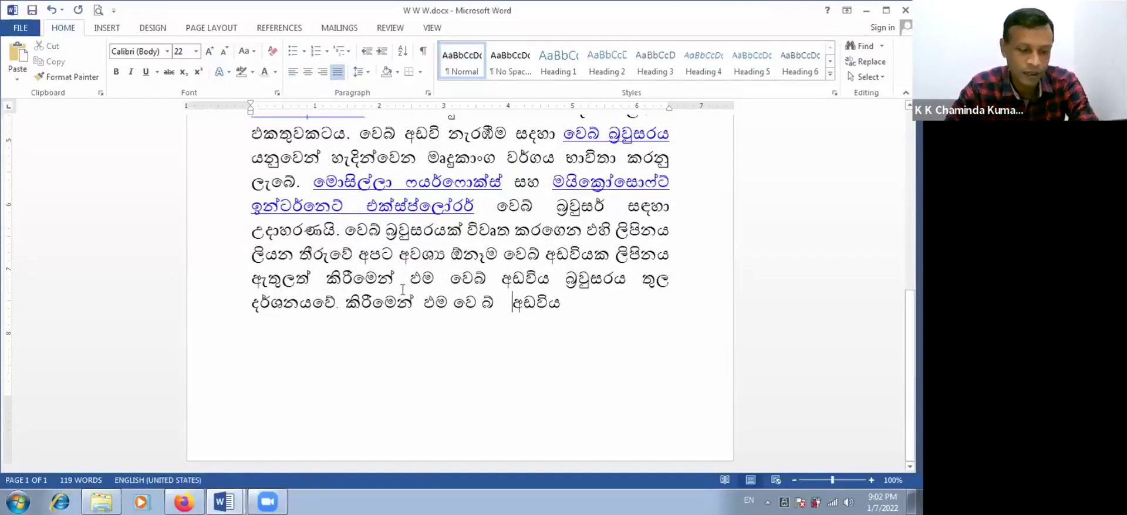
pyautogui.scroll(5, 322, 236)
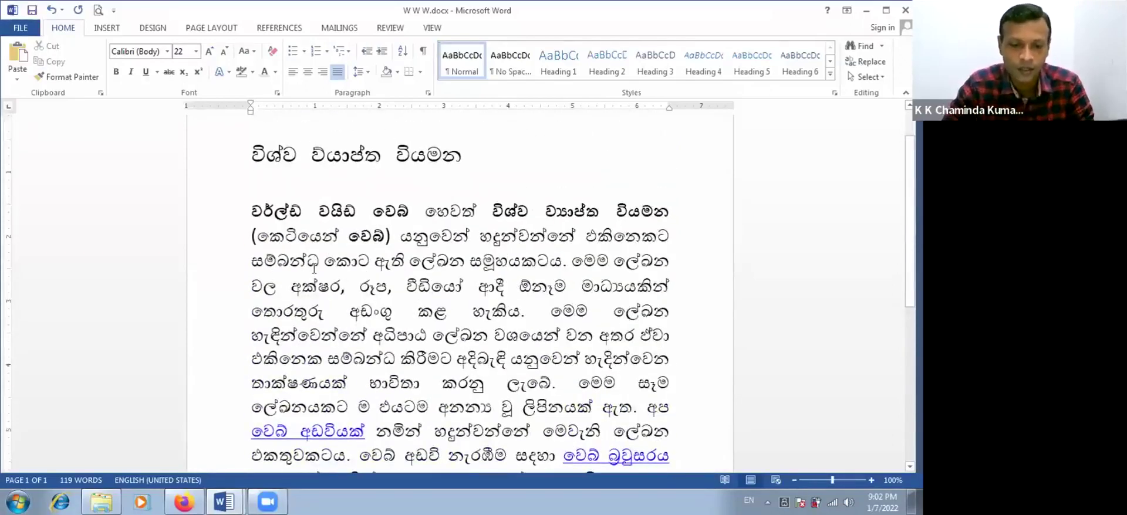
# Step: Shrink the text from 'උදාහරණයි' to the paragraph end two sizes to 14 pt and left-align it
pyautogui.scroll(-4, 250, 286)
pyautogui.moveTo(251, 286); pyautogui.dragTo(625, 370)
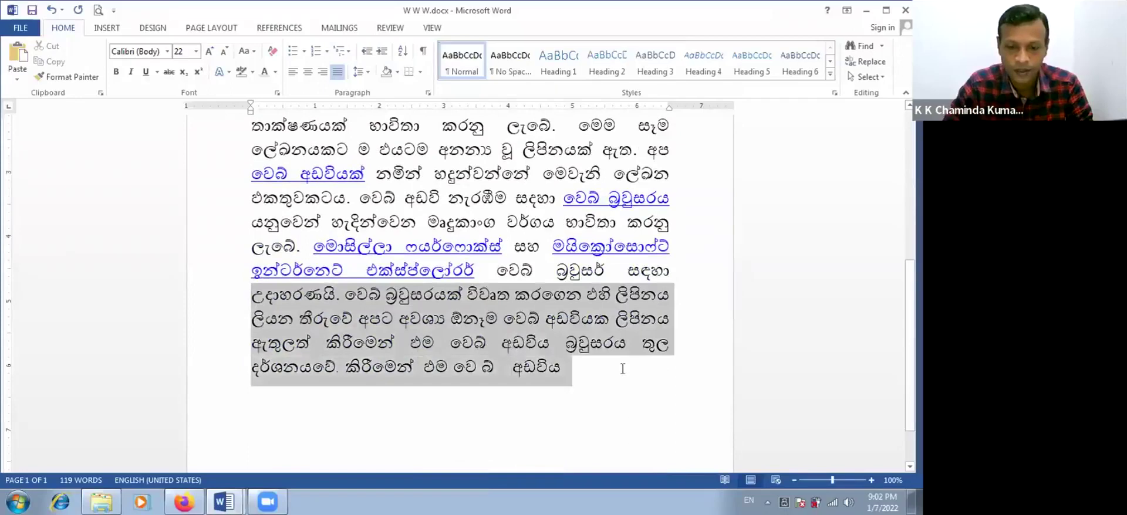
pyautogui.click(221, 58)
pyautogui.click(222, 58)
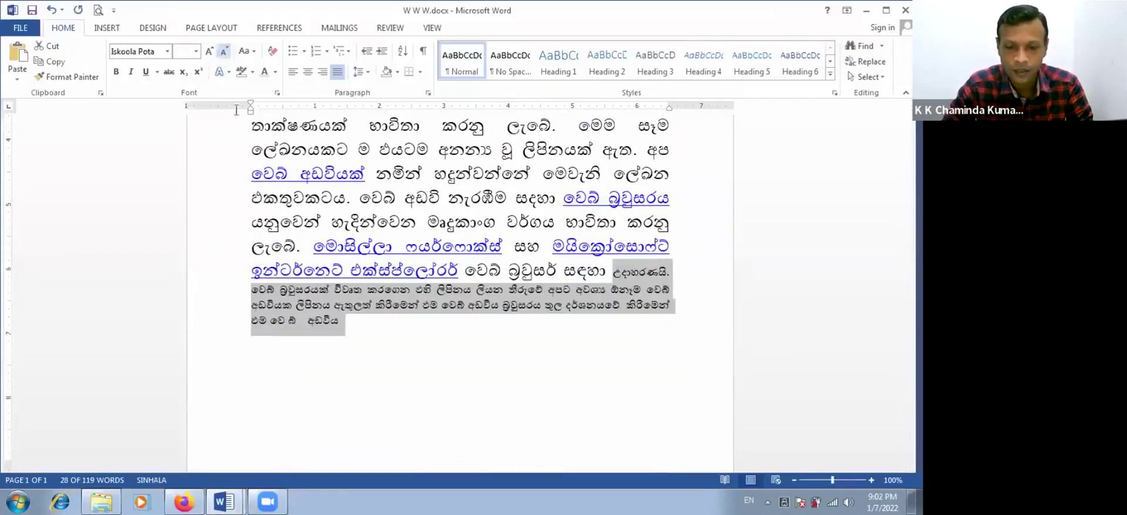
pyautogui.click(565, 309)
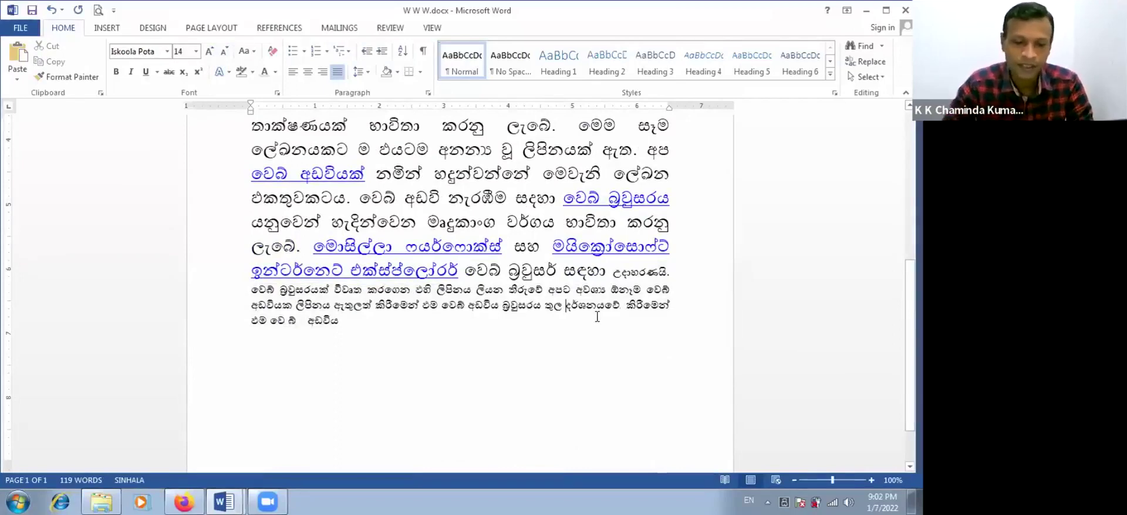
pyautogui.moveTo(247, 289); pyautogui.dragTo(346, 329)
pyautogui.click(292, 72)
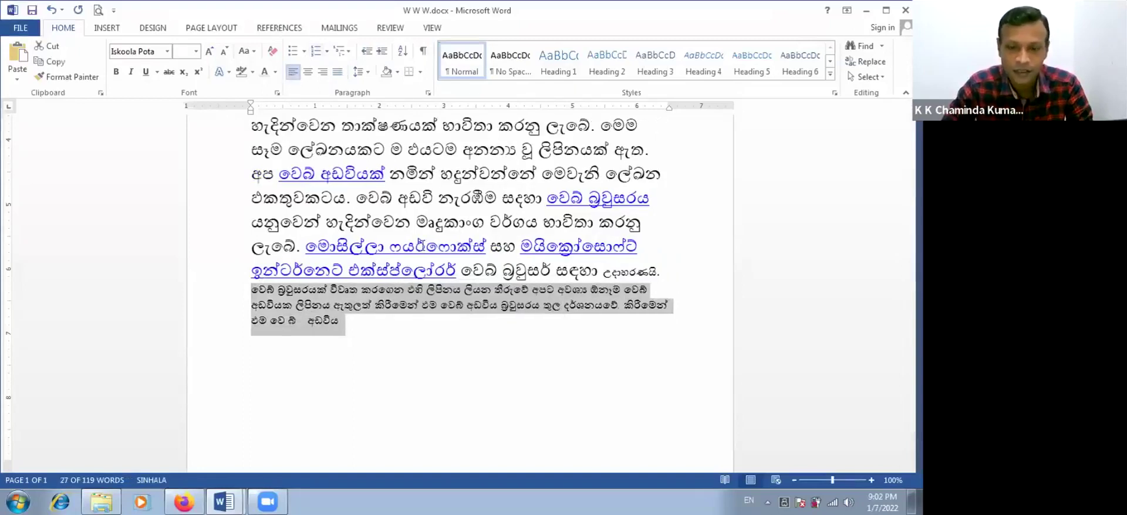
# Step: Add a space before කිරීමෙන් and try Justify, then Align Left, on the small-text paragraph
pyautogui.click(408, 305)
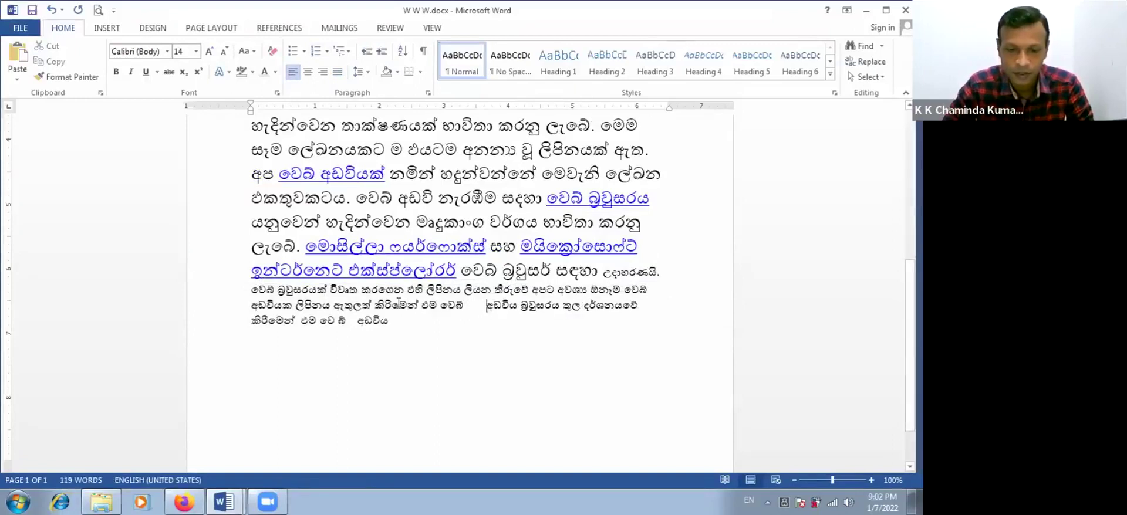
pyautogui.click(379, 305)
pyautogui.press('space')
pyautogui.press('space')
pyautogui.press('space')
pyautogui.press('space')
pyautogui.press('space')
pyautogui.press('space')
pyautogui.press('space')
pyautogui.press('space')
pyautogui.press('space')
pyautogui.press('space')
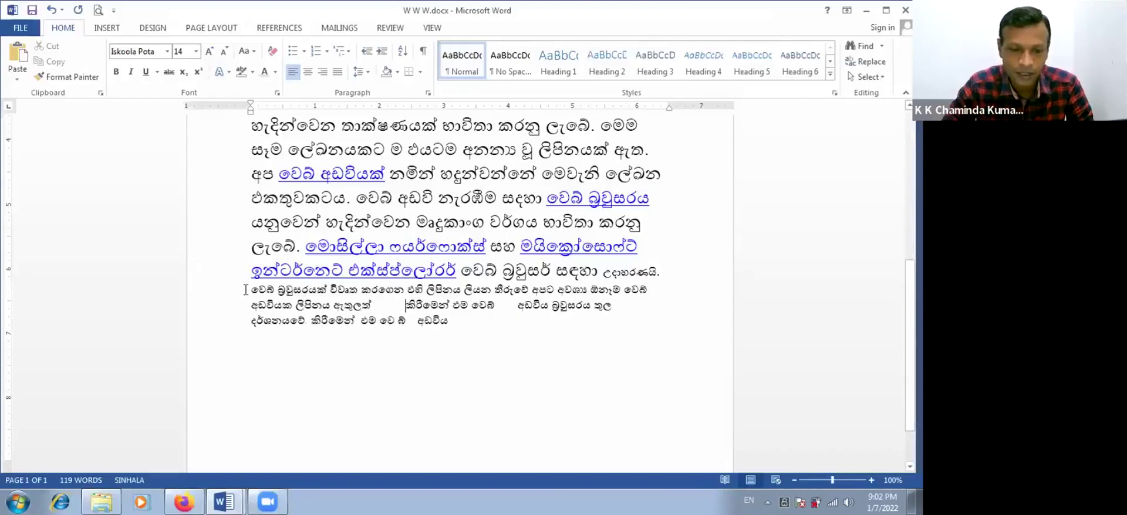
pyautogui.tripleClick(352, 305)
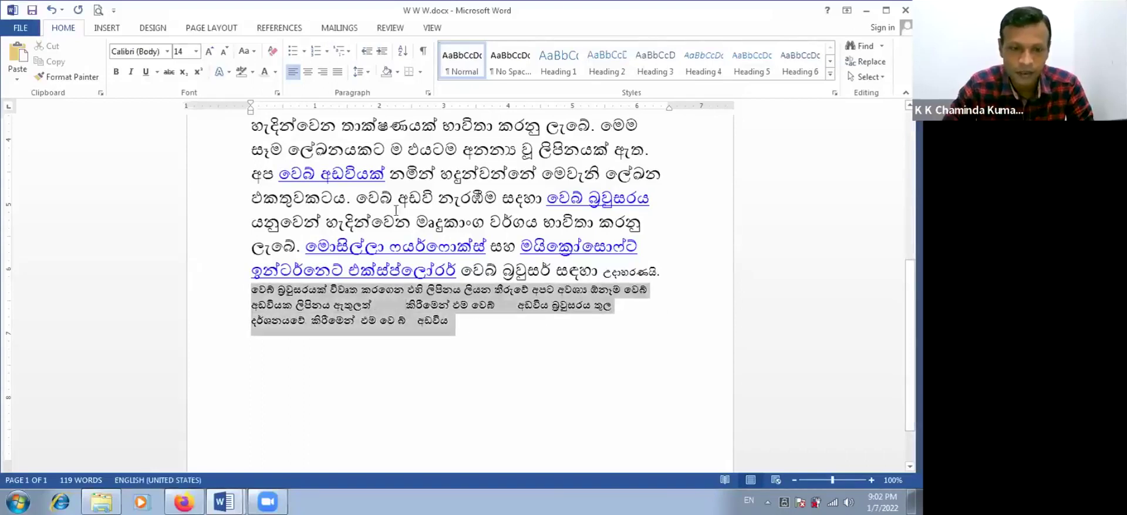
pyautogui.click(339, 75)
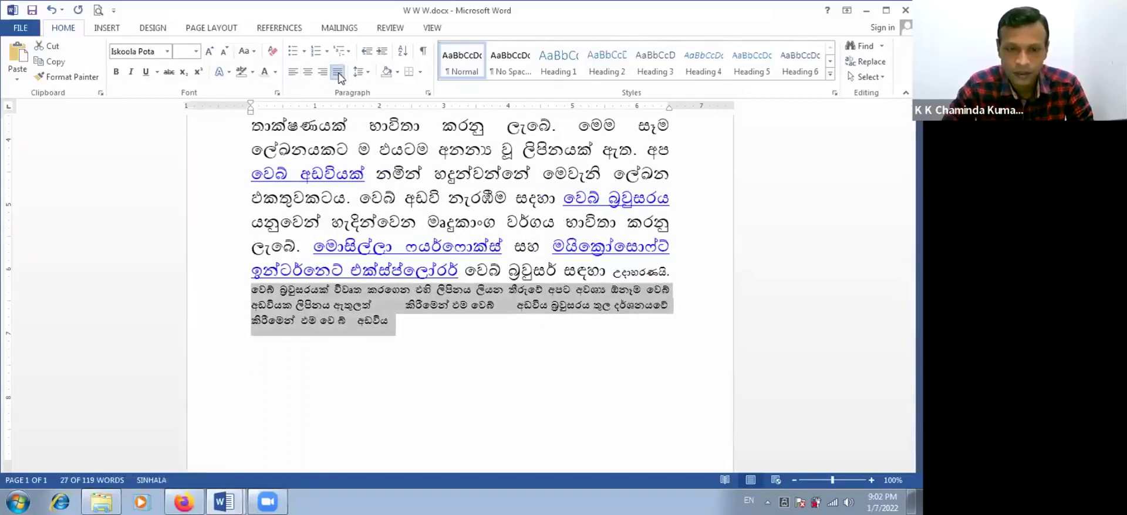
pyautogui.click(292, 71)
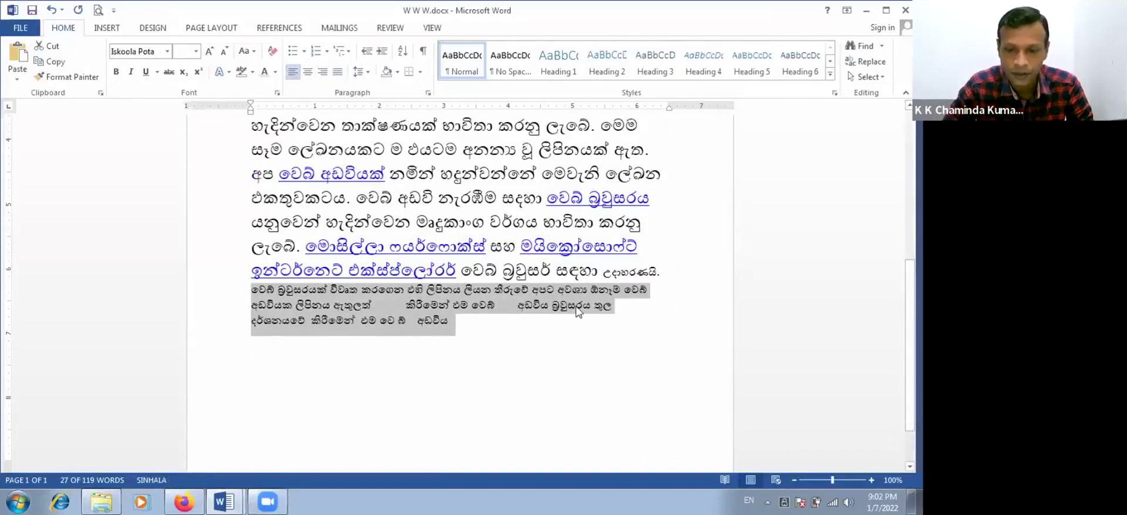
pyautogui.click(577, 308)
# Step: Insert tab gaps before විවෘත, ලිපිනය and දර්ශනයවේ, then justify those lines
pyautogui.click(332, 289)
pyautogui.press('Tab')
pyautogui.press('Tab')
pyautogui.press('Tab')
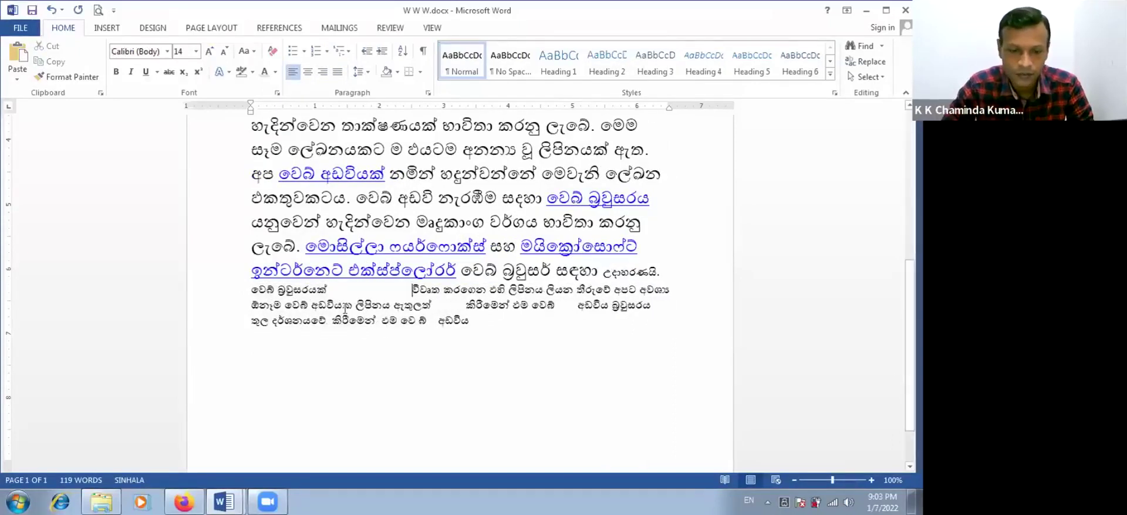
pyautogui.click(358, 306)
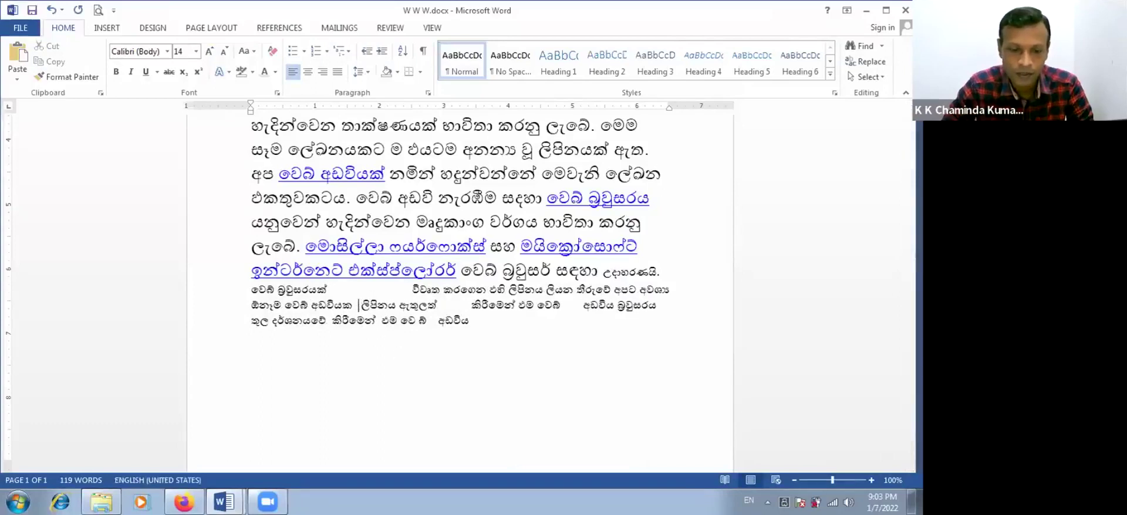
pyautogui.press('Tab')
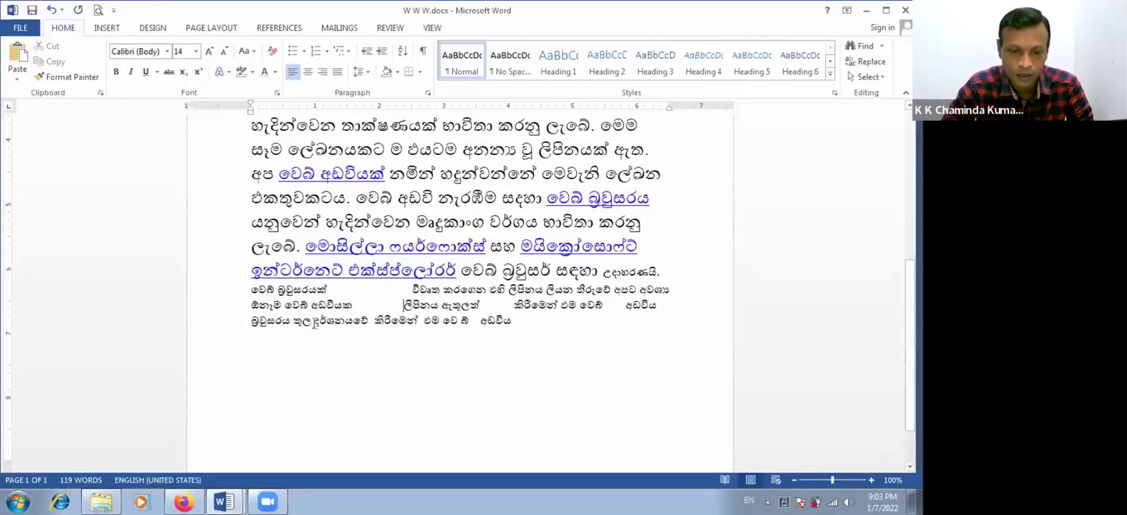
pyautogui.press('Tab')
pyautogui.press('Tab')
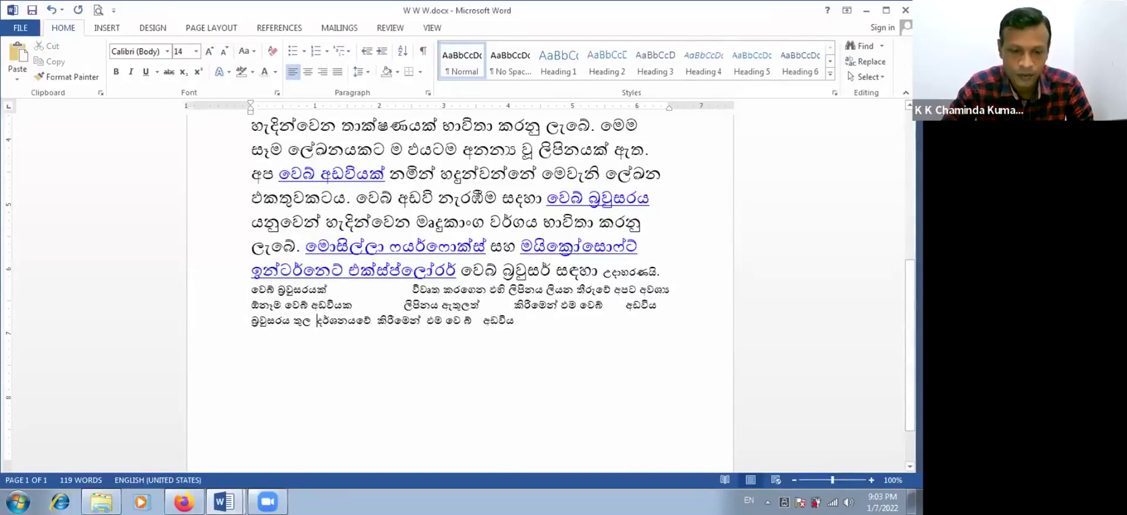
pyautogui.moveTo(400, 326); pyautogui.dragTo(599, 329)
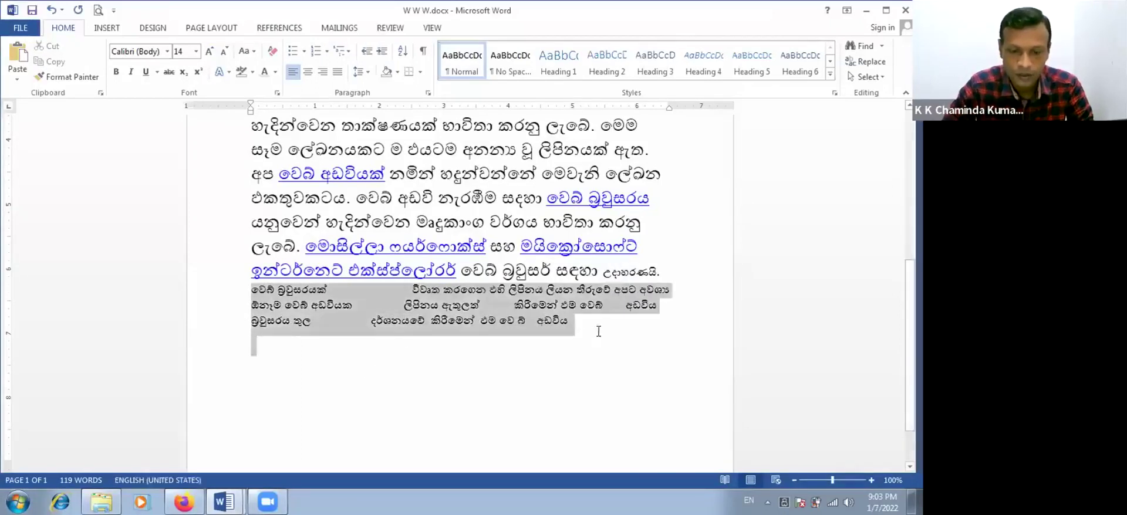
pyautogui.click(338, 73)
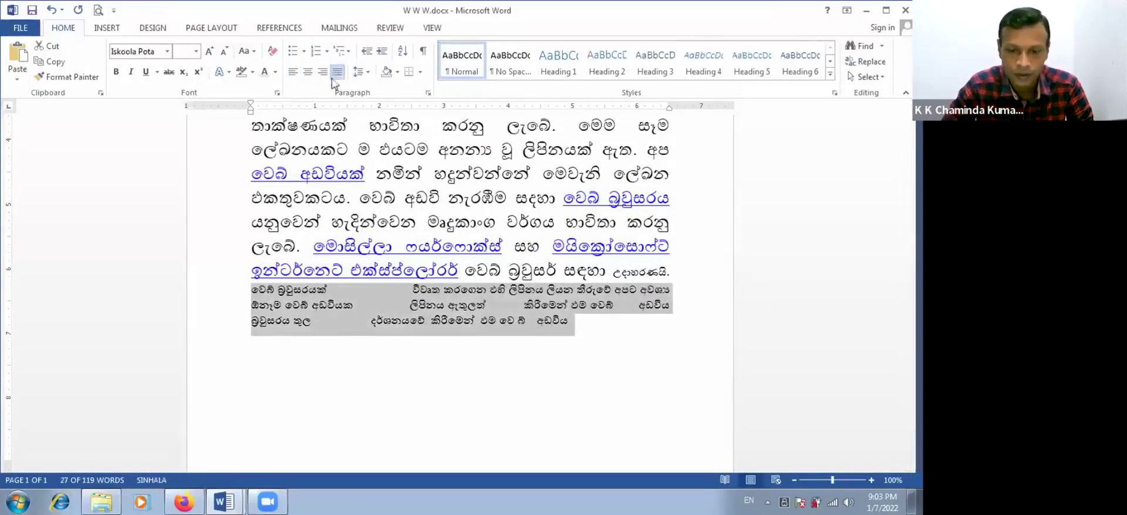
pyautogui.click(406, 290)
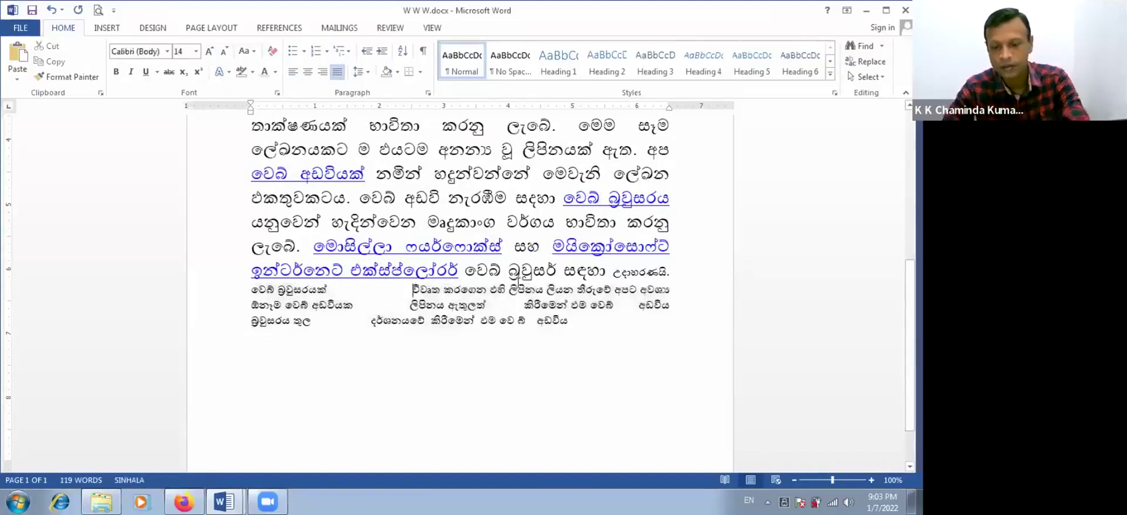
# Step: Close the gaps after වෙබ් බ්‍රවුසරයක්, අඩවියක and ඇතුලත් so the text flows together
pyautogui.press('BackSpace')
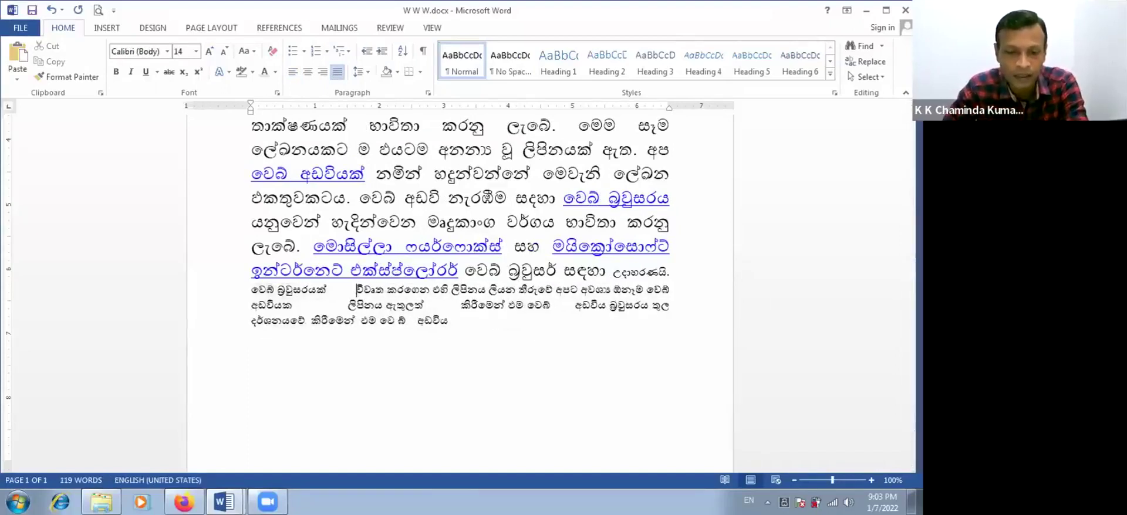
pyautogui.press('BackSpace')
pyautogui.press('BackSpace')
pyautogui.press('BackSpace')
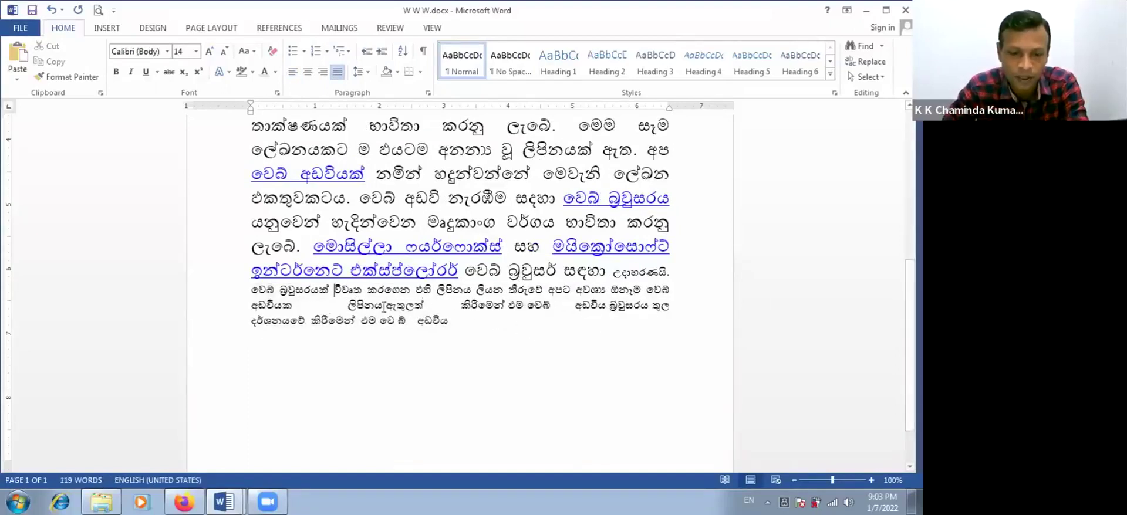
pyautogui.press('BackSpace')
pyautogui.press('BackSpace')
pyautogui.press('BackSpace')
pyautogui.press('BackSpace')
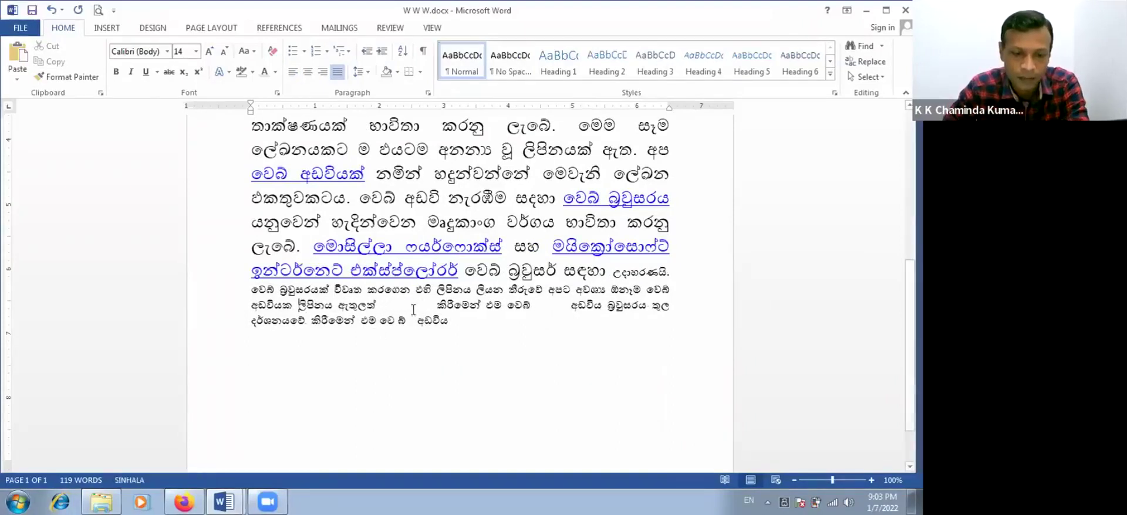
pyautogui.press('BackSpace')
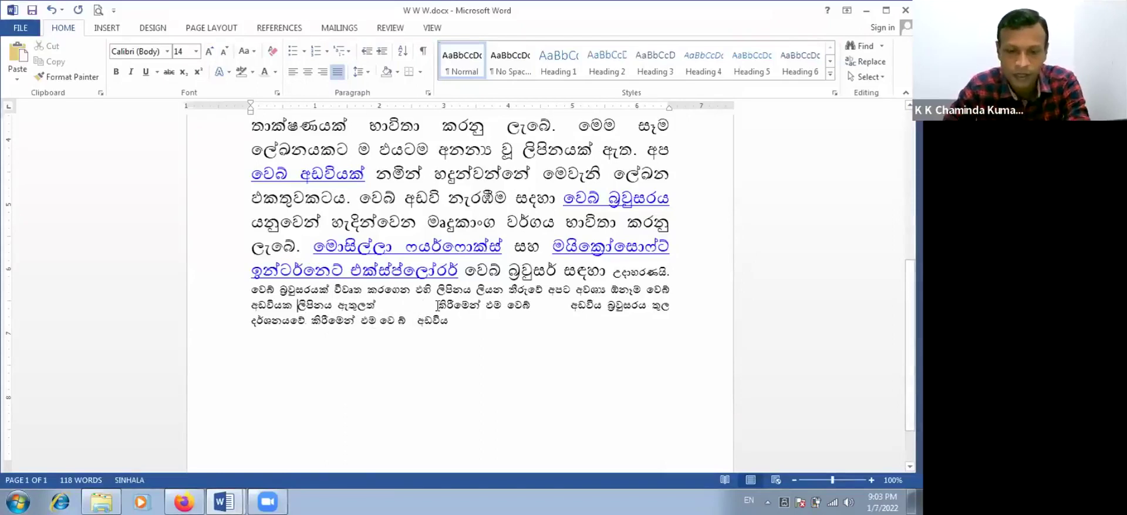
pyautogui.press('Delete')
pyautogui.press('Delete')
pyautogui.press('Delete')
pyautogui.press('Delete')
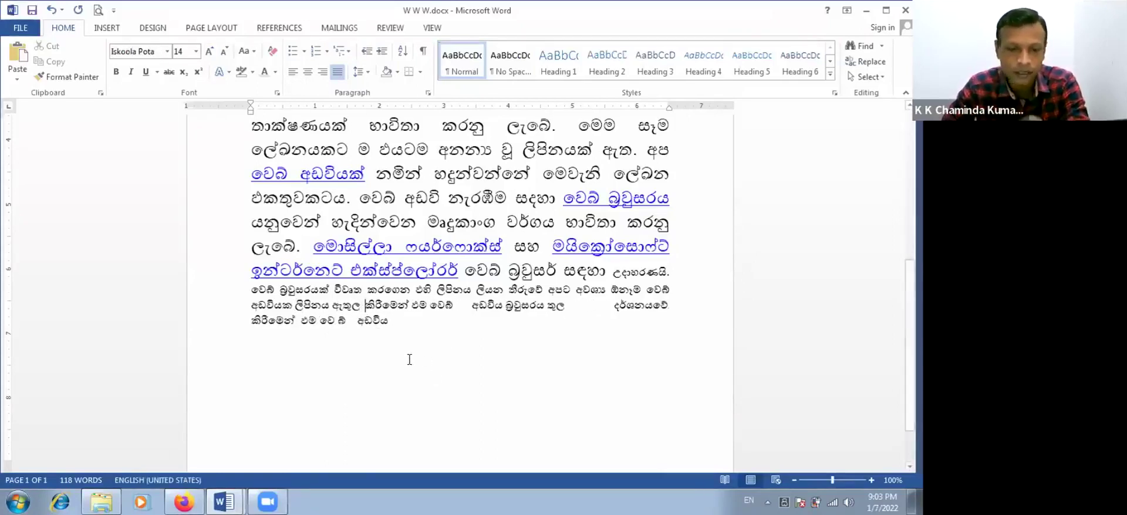
# Step: Switch to Document1, move the right indent further out, and select the Themes paragraphs
pyautogui.moveTo(226, 502)
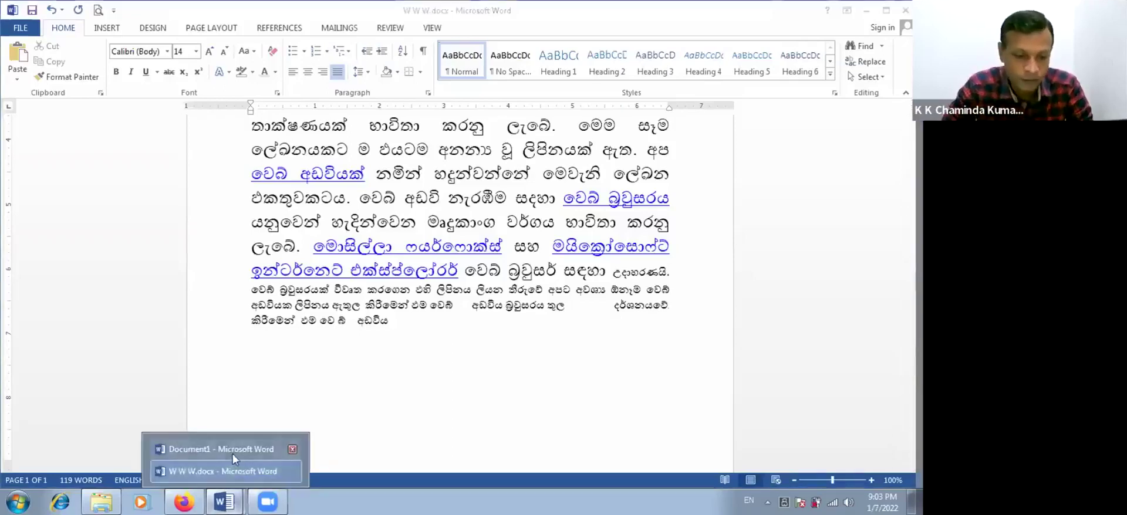
pyautogui.click(232, 453)
pyautogui.scroll(-2, 417, 312)
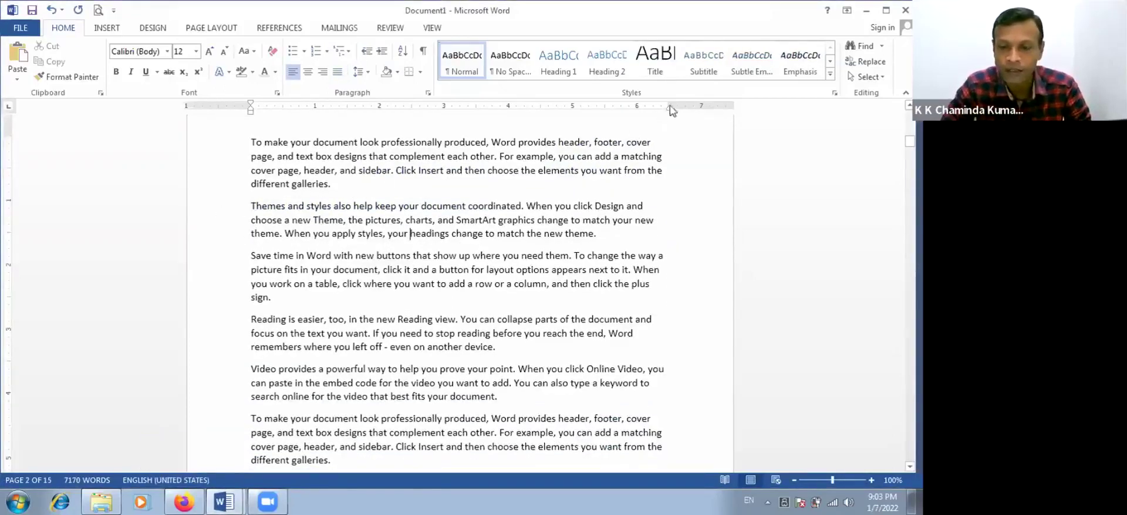
pyautogui.moveTo(670, 106); pyautogui.dragTo(701, 108)
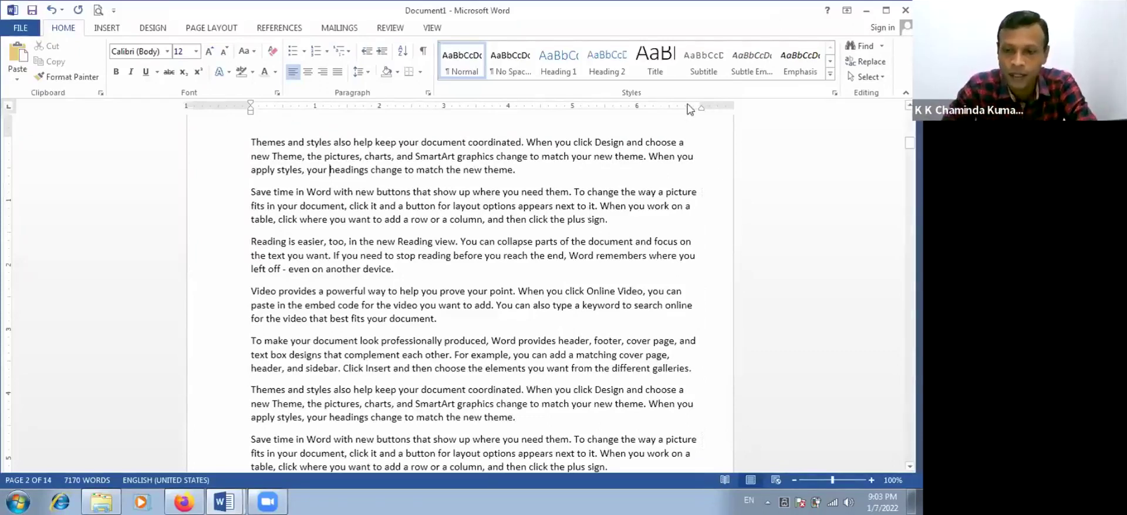
pyautogui.moveTo(704, 106)
pyautogui.mouseDown()
pyautogui.moveTo(677, 101)
pyautogui.moveTo(709, 104)
pyautogui.mouseUp()
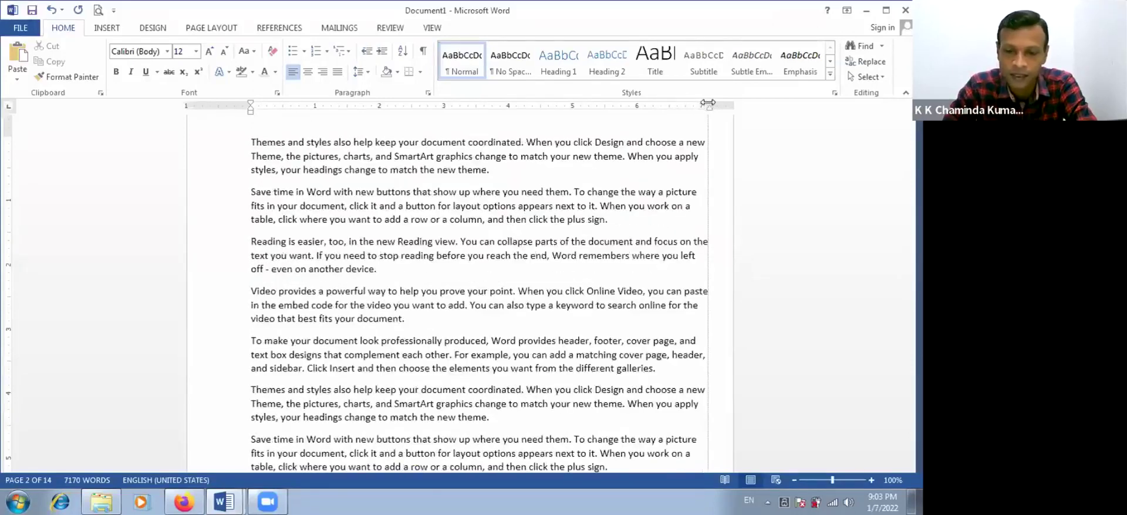
pyautogui.moveTo(251, 144); pyautogui.dragTo(611, 226)
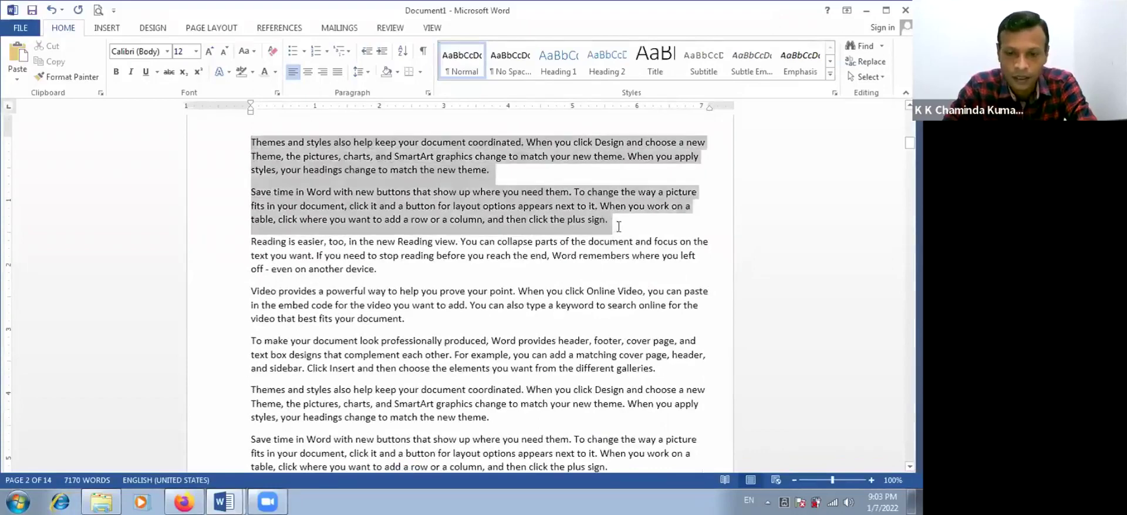
# Step: Justify the two selected paragraphs and try the right indent between 6.25 and about 7.1 inches
pyautogui.click(337, 76)
pyautogui.click(650, 143)
pyautogui.moveTo(709, 106); pyautogui.dragTo(616, 106)
pyautogui.moveTo(711, 110)
pyautogui.mouseDown()
pyautogui.moveTo(719, 107)
pyautogui.moveTo(710, 108)
pyautogui.mouseUp()
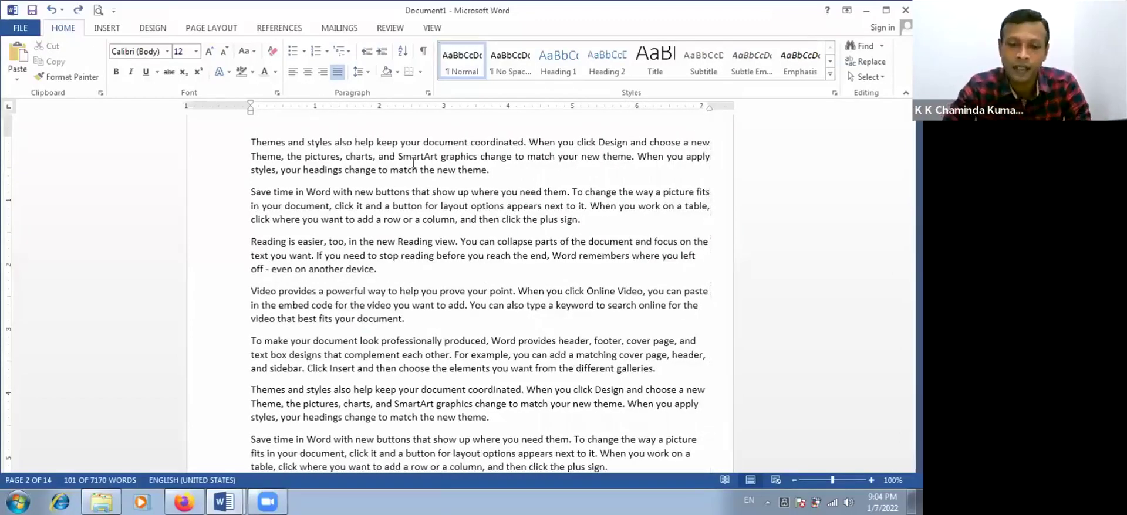
# Step: Delete the extra spaces before "match" so the Themes paragraph reads continuously
pyautogui.click(390, 171)
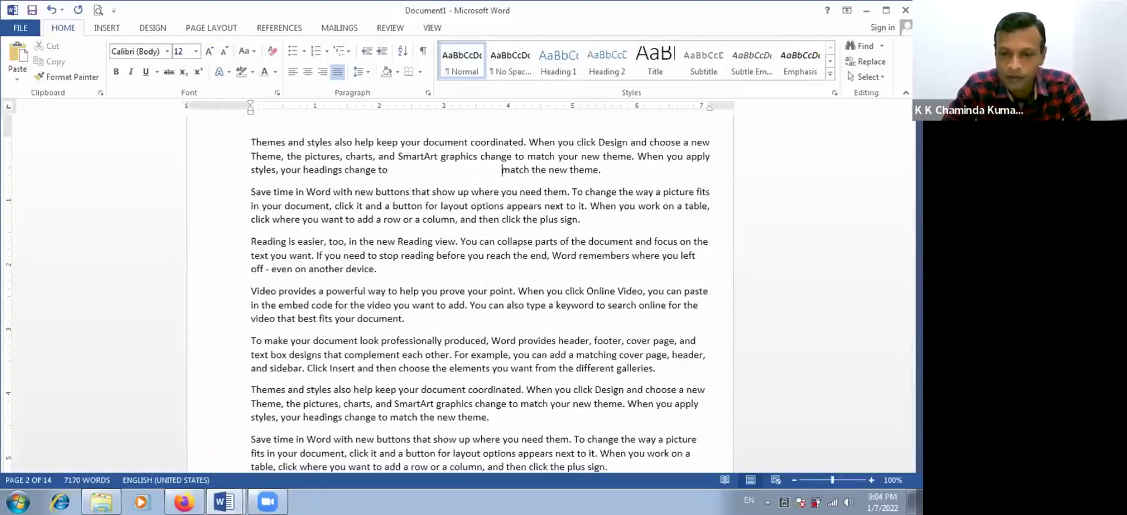
pyautogui.press('End')
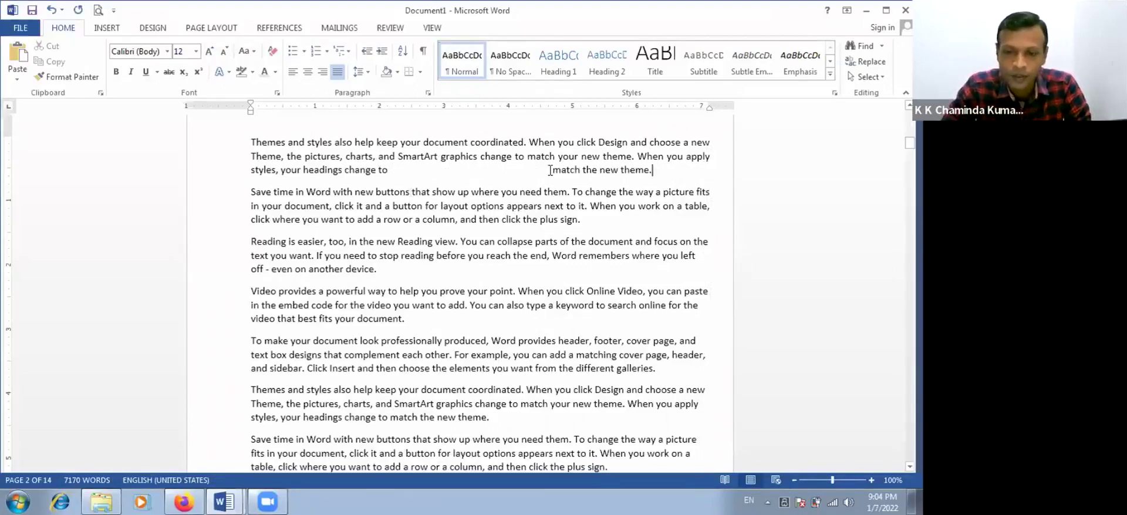
pyautogui.press('BackSpace')
pyautogui.press('BackSpace')
pyautogui.press('BackSpace')
pyautogui.press('BackSpace')
pyautogui.press('BackSpace')
pyautogui.press('BackSpace')
pyautogui.press('BackSpace')
pyautogui.press('BackSpace')
pyautogui.press('BackSpace')
pyautogui.press('BackSpace')
pyautogui.press('BackSpace')
pyautogui.press('BackSpace')
pyautogui.press('BackSpace')
pyautogui.press('BackSpace')
pyautogui.press('BackSpace')
pyautogui.press('BackSpace')
pyautogui.press('BackSpace')
pyautogui.press('BackSpace')
pyautogui.press('BackSpace')
pyautogui.press('BackSpace')
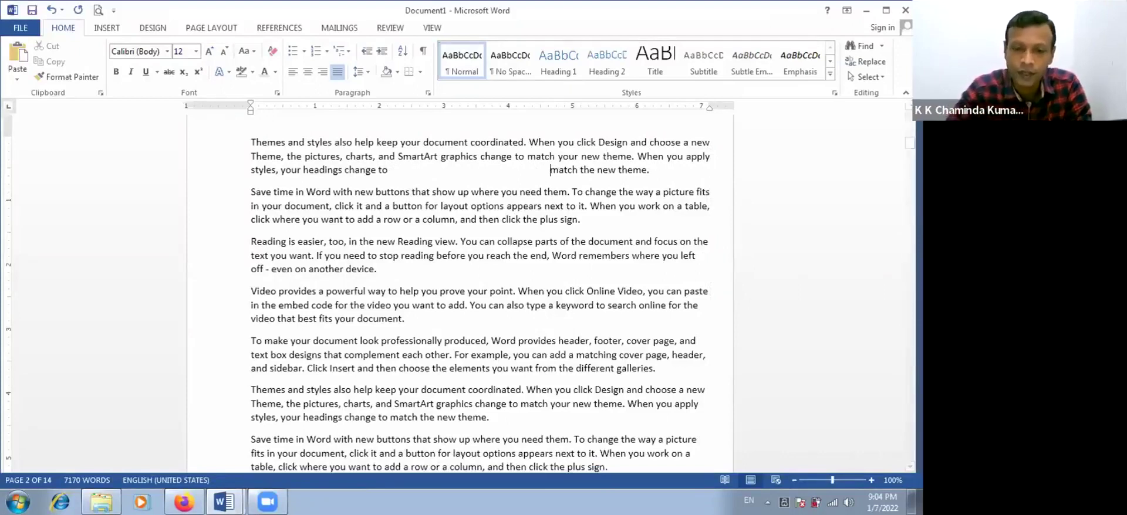
pyautogui.press('BackSpace')
pyautogui.press('BackSpace')
pyautogui.press('BackSpace')
pyautogui.press('BackSpace')
pyautogui.press('BackSpace')
pyautogui.press('BackSpace')
pyautogui.press('BackSpace')
pyautogui.press('BackSpace')
pyautogui.press('BackSpace')
pyautogui.press('BackSpace')
pyautogui.press('BackSpace')
pyautogui.press('BackSpace')
pyautogui.press('BackSpace')
pyautogui.press('BackSpace')
pyautogui.press('BackSpace')
pyautogui.press('BackSpace')
pyautogui.press('BackSpace')
pyautogui.press('BackSpace')
pyautogui.press('BackSpace')
pyautogui.press('BackSpace')
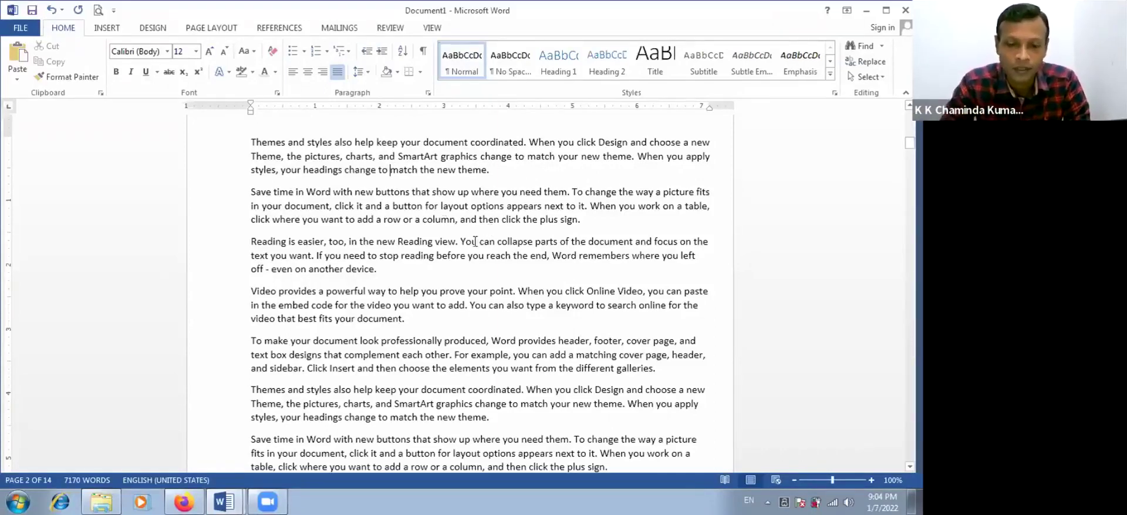
# Step: Left-align the Themes, Save time and Reading paragraphs, then select the first six paragraphs
pyautogui.scroll(-3, 476, 244)
pyautogui.scroll(3, 458, 274)
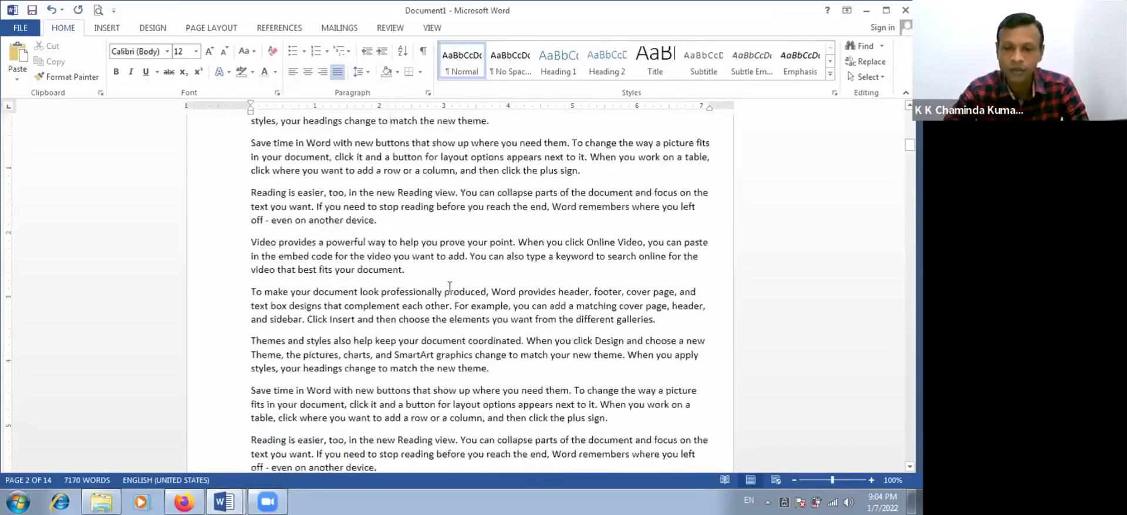
pyautogui.scroll(2, 458, 274)
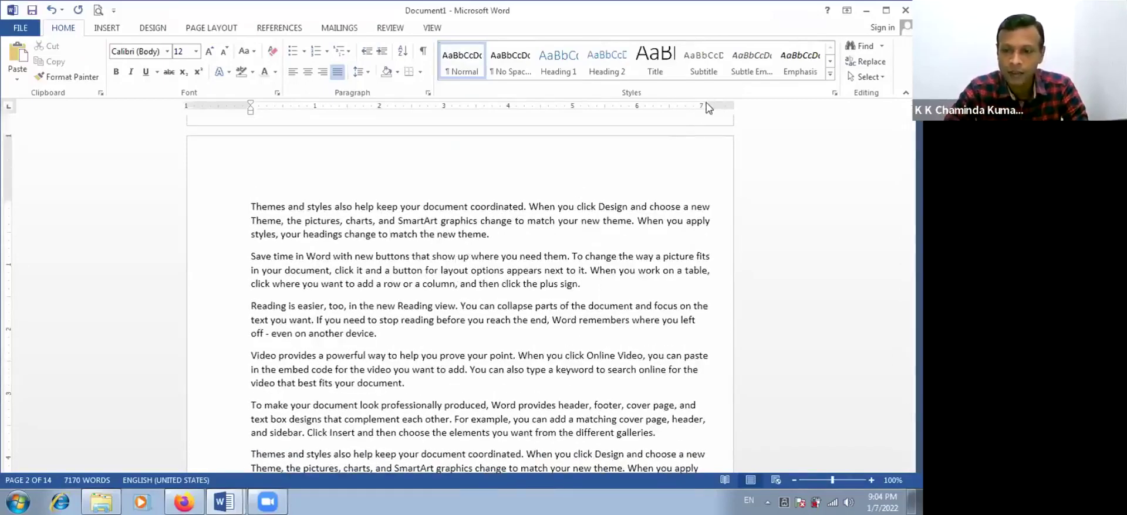
pyautogui.moveTo(710, 104); pyautogui.dragTo(702, 104)
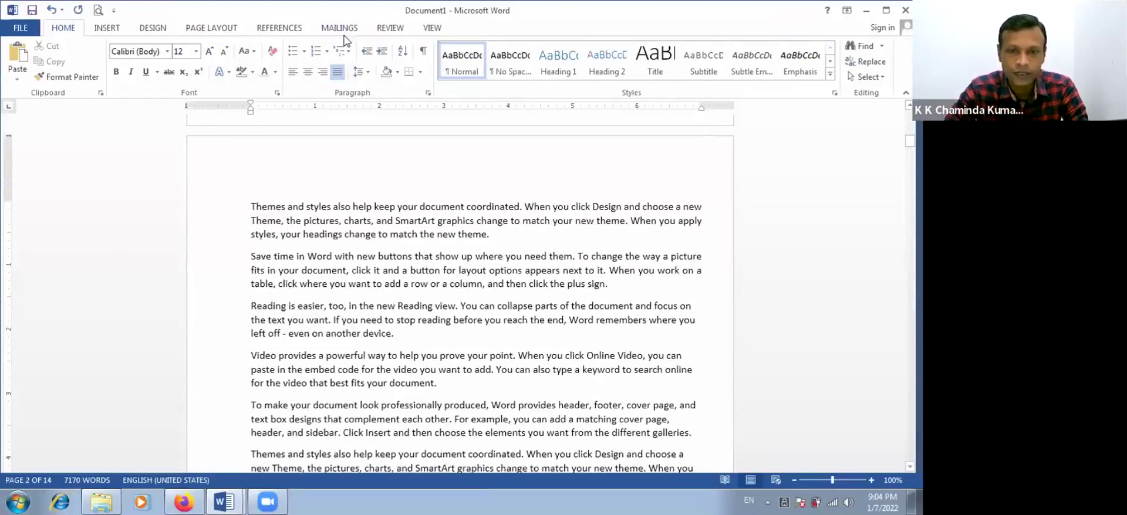
pyautogui.moveTo(253, 206); pyautogui.dragTo(661, 331)
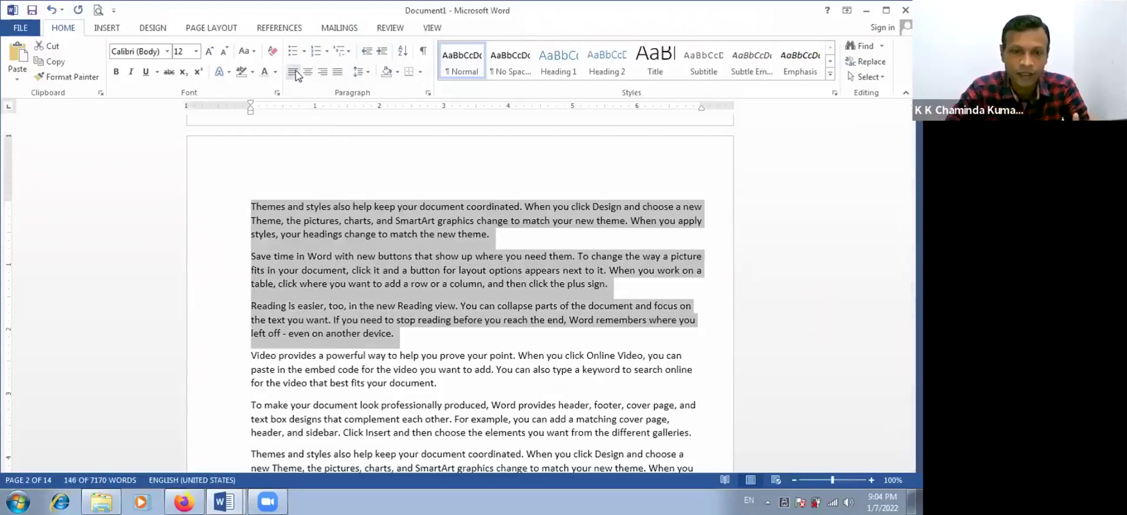
pyautogui.click(338, 75)
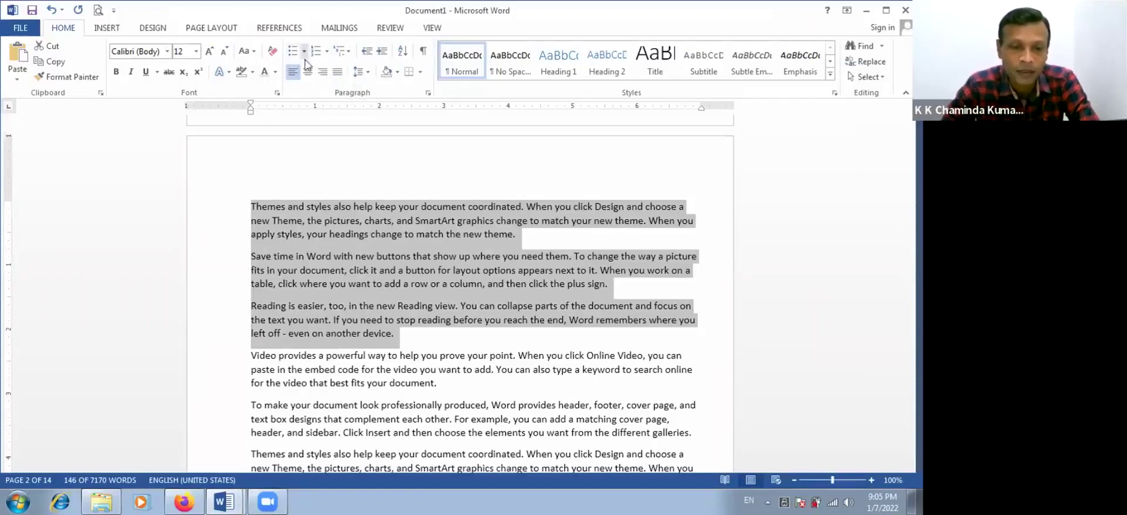
pyautogui.scroll(-1, 291, 210)
pyautogui.moveTo(251, 174); pyautogui.dragTo(510, 444)
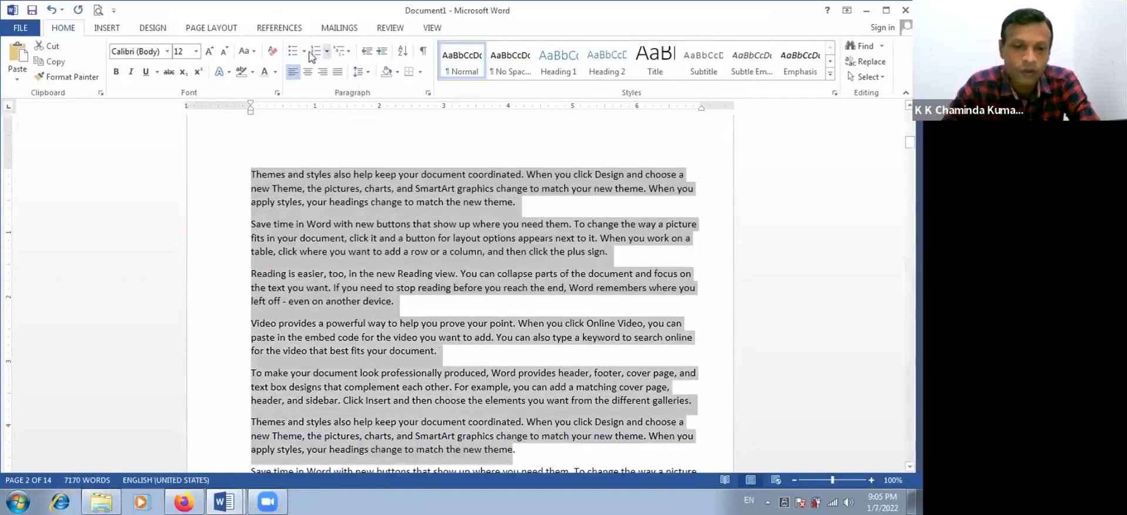
# Step: Start a new bullet definition using a symbol and browse the symbol font list
pyautogui.click(304, 52)
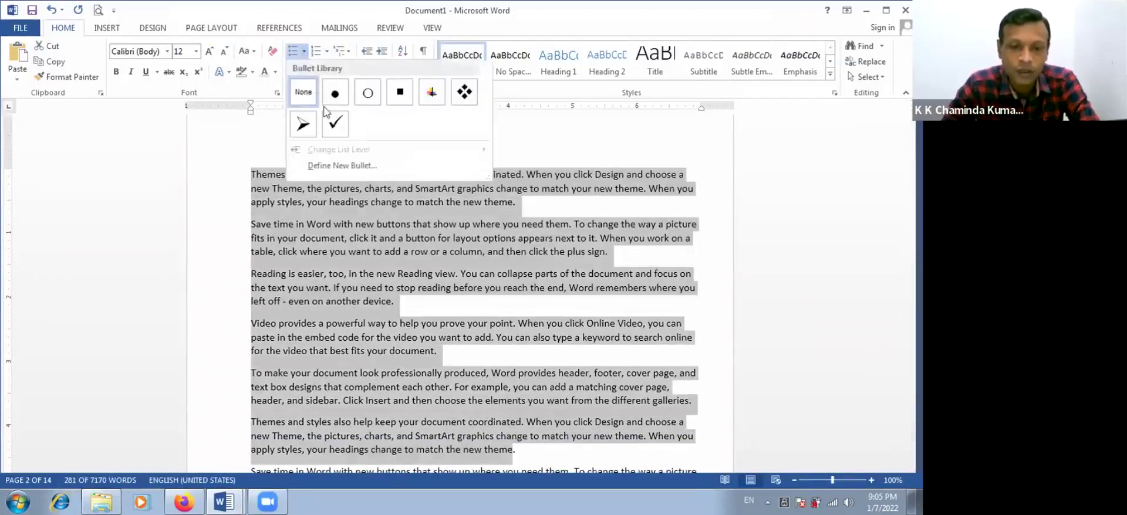
pyautogui.click(339, 167)
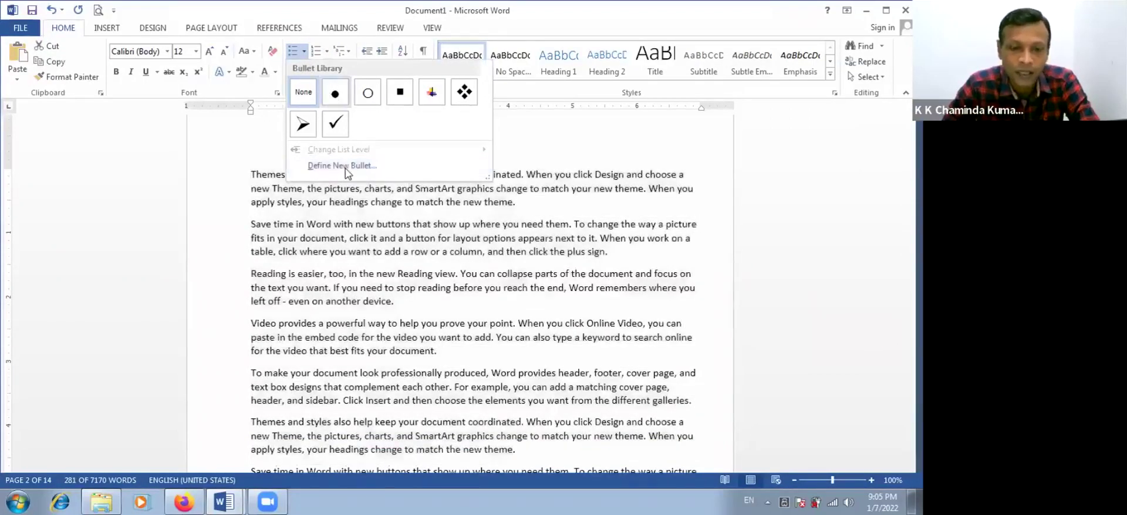
pyautogui.click(347, 167)
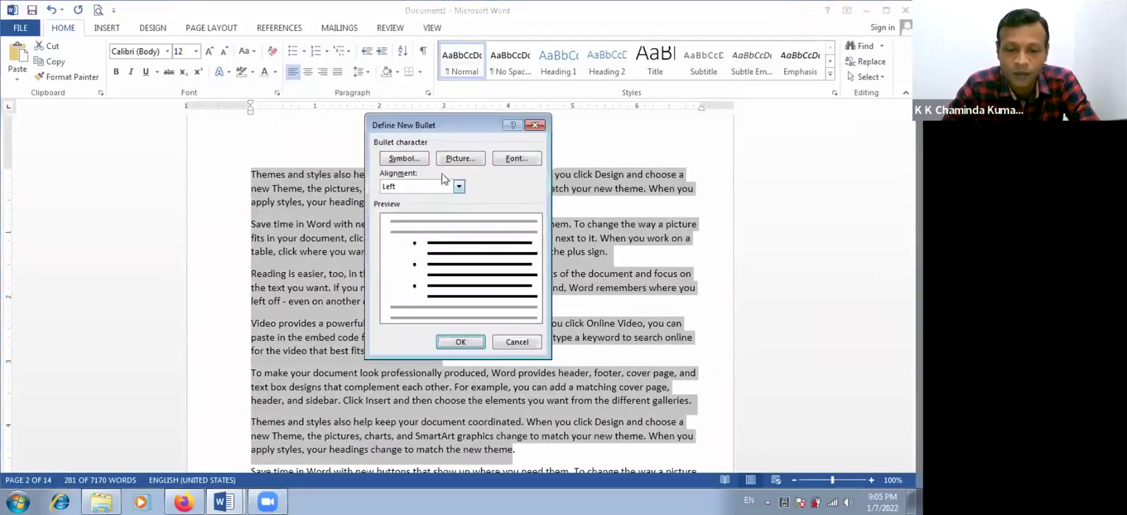
pyautogui.click(418, 163)
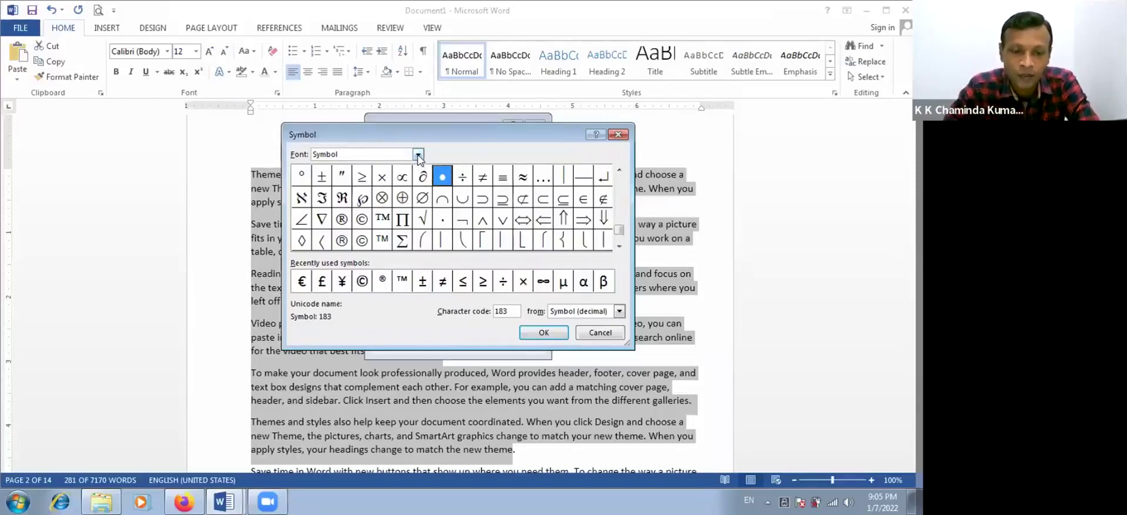
pyautogui.click(418, 155)
pyautogui.scroll(-2, 419, 210)
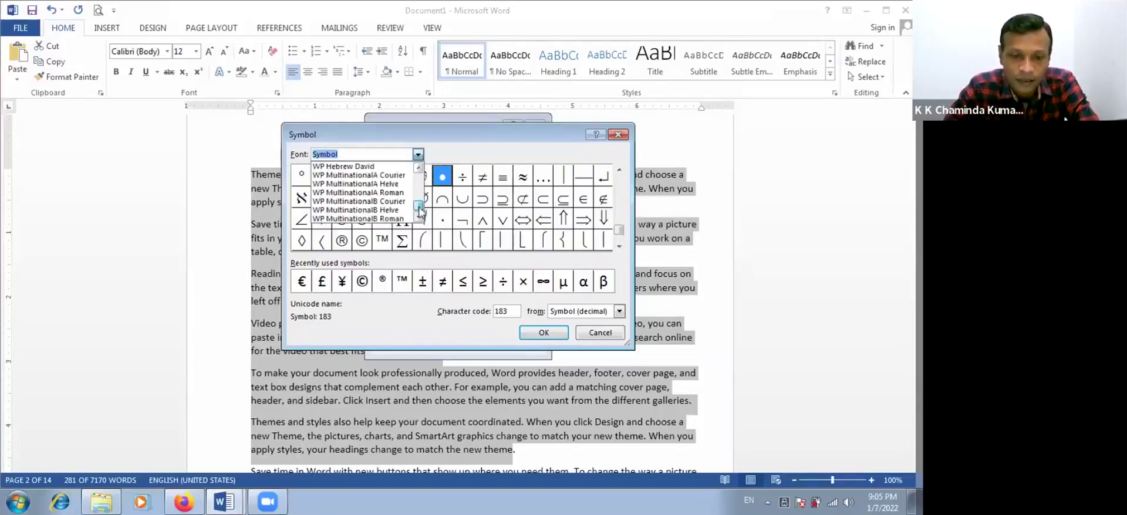
pyautogui.click(418, 168)
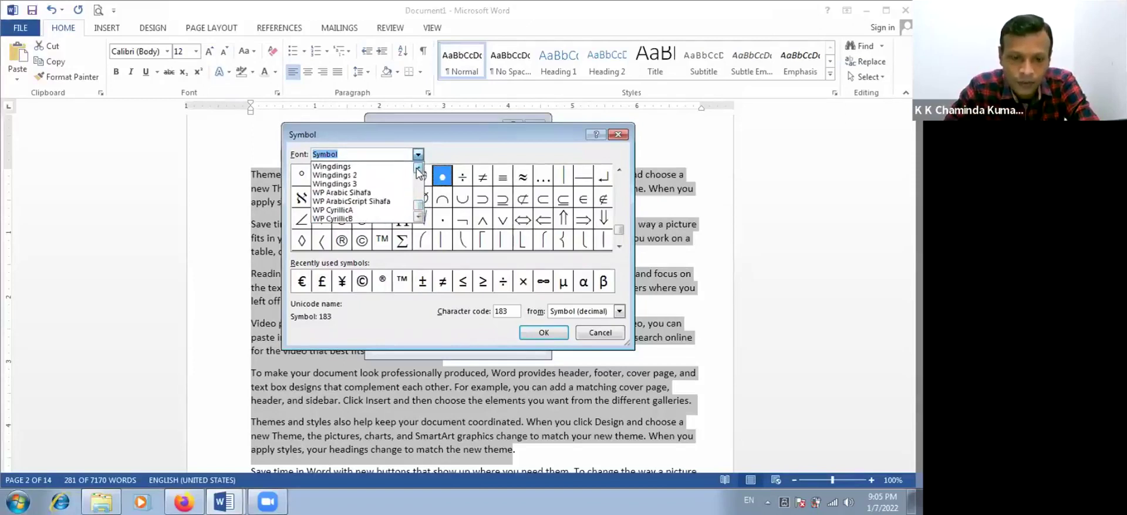
pyautogui.click(418, 169)
# Step: Choose the Wingdings curved arrow as the bullet, apply it, then turn the bullets off
pyautogui.click(391, 177)
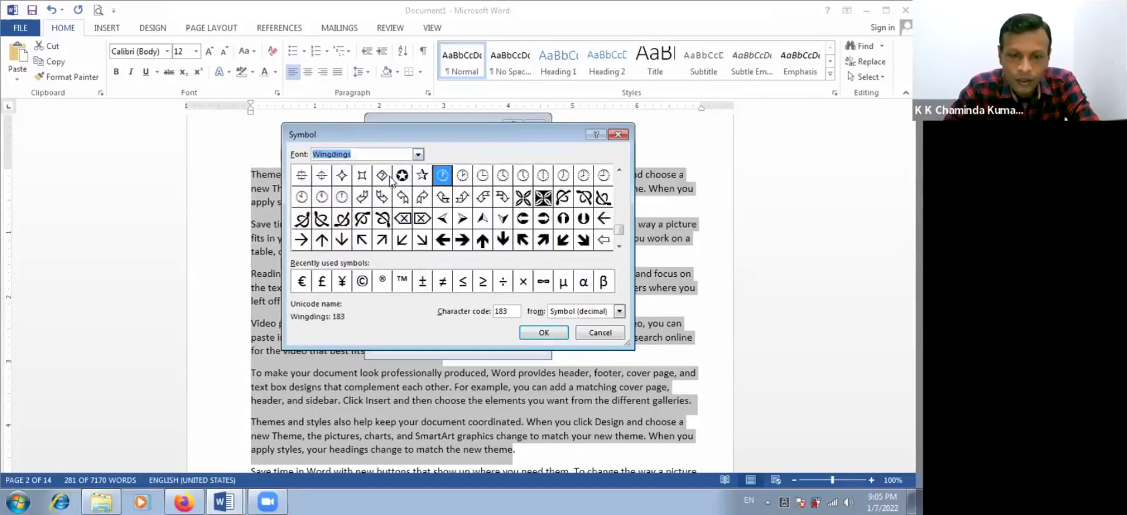
pyautogui.click(460, 201)
pyautogui.click(382, 218)
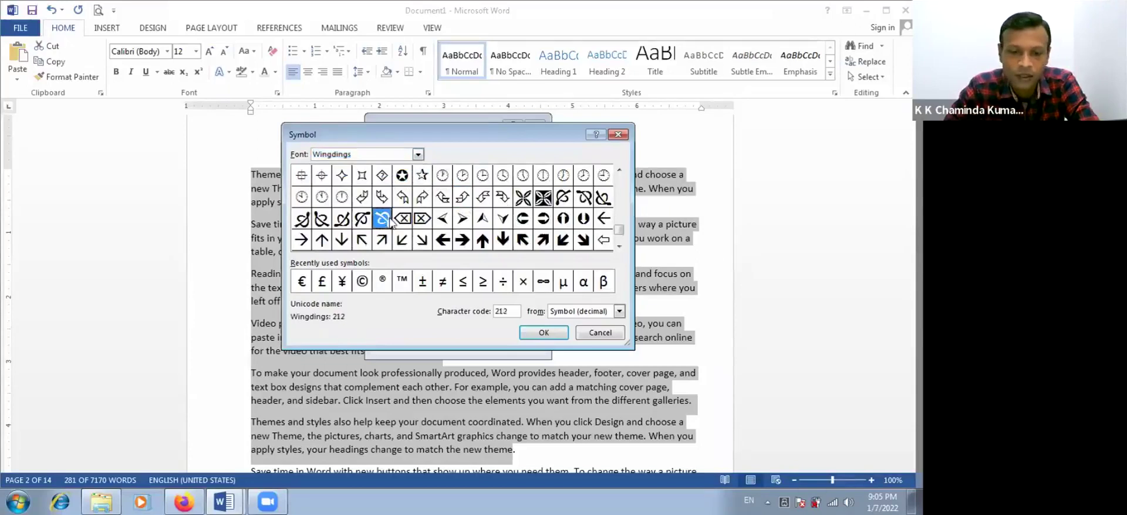
pyautogui.click(444, 219)
pyautogui.click(444, 239)
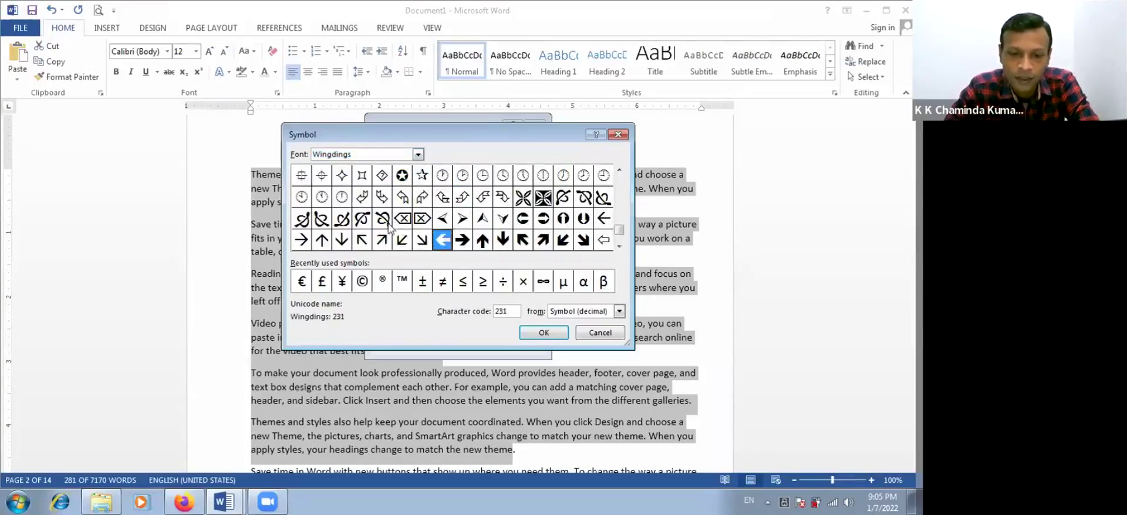
pyautogui.click(422, 197)
pyautogui.click(543, 333)
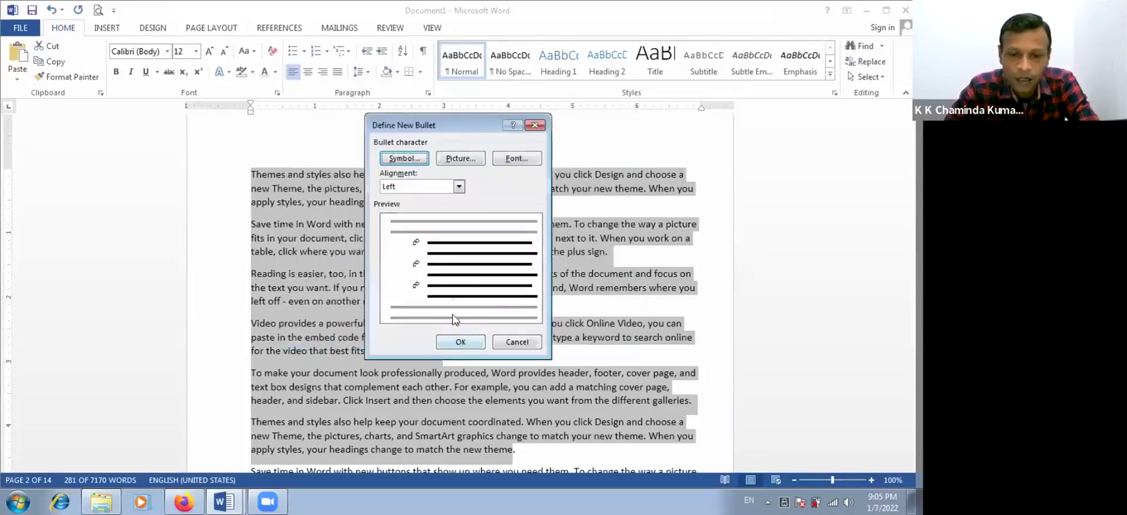
pyautogui.click(462, 343)
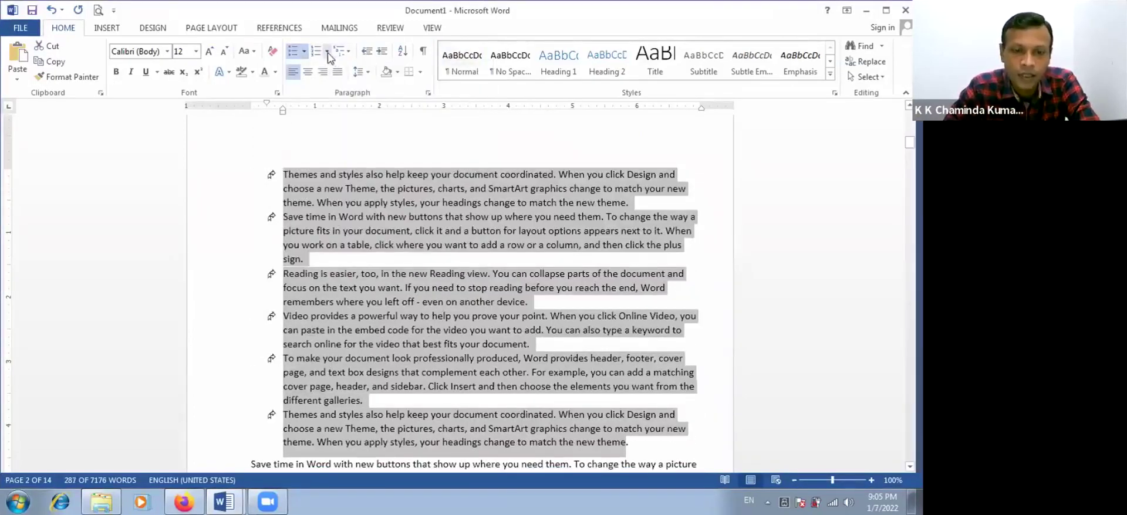
pyautogui.click(292, 51)
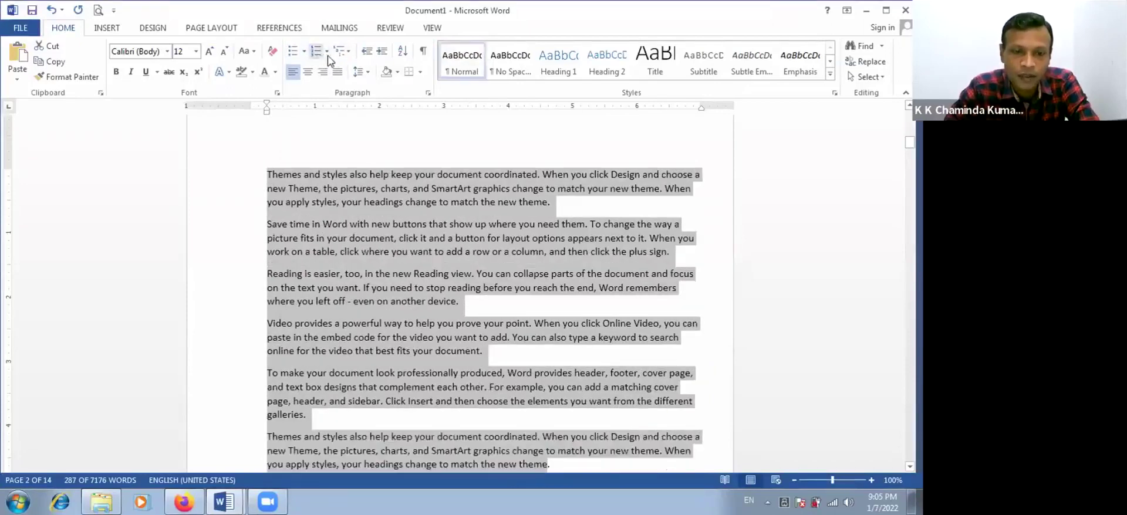
# Step: Number the six paragraphs 1. 2. 3., then switch them to the ❖ multilevel list style
pyautogui.click(328, 54)
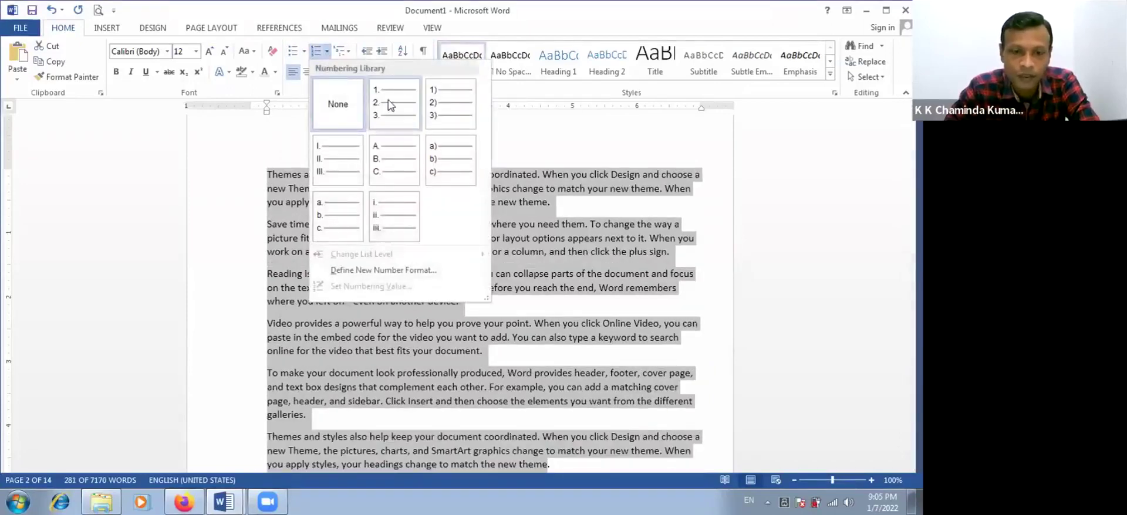
pyautogui.click(317, 56)
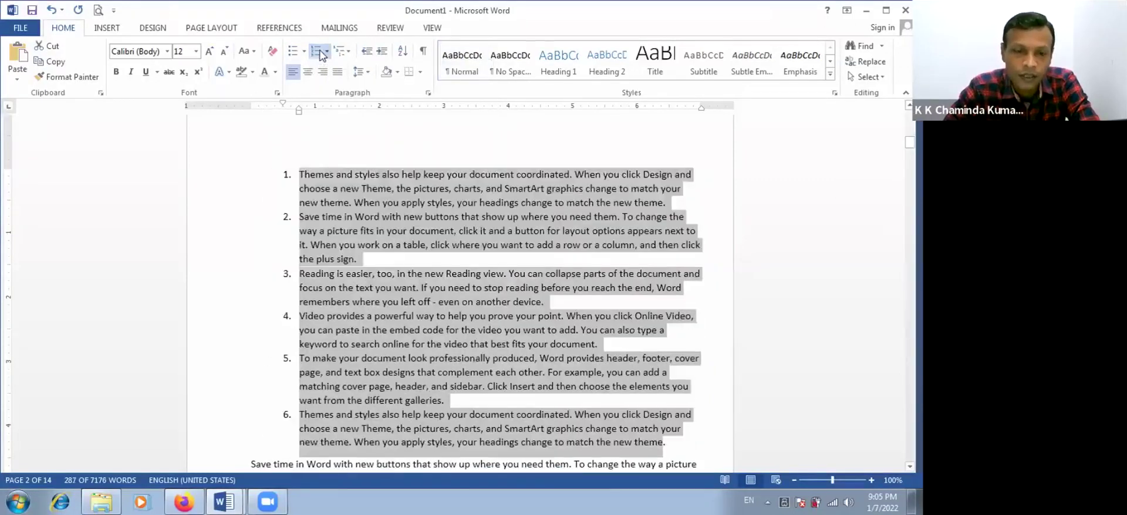
pyautogui.click(327, 52)
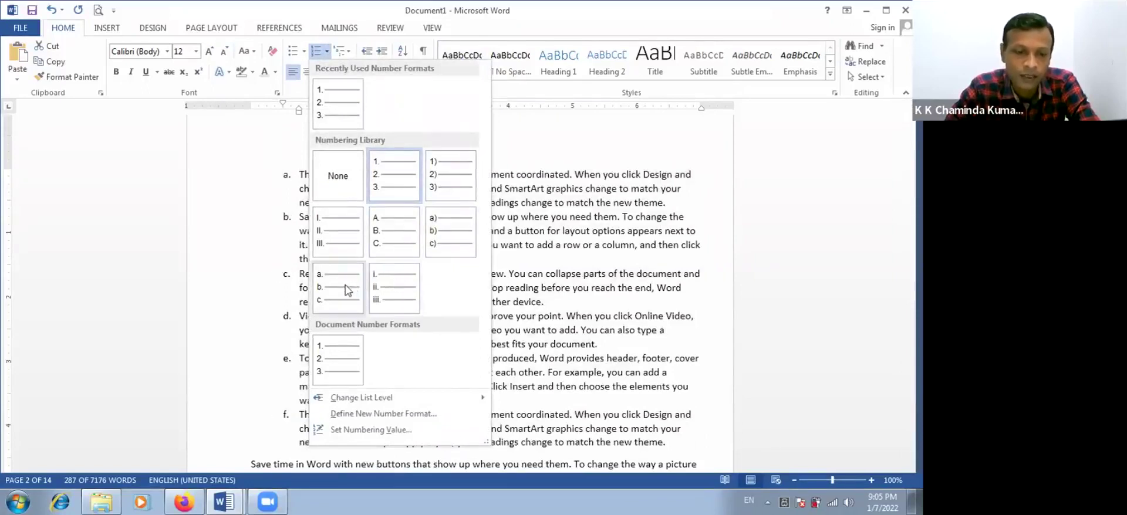
pyautogui.click(394, 186)
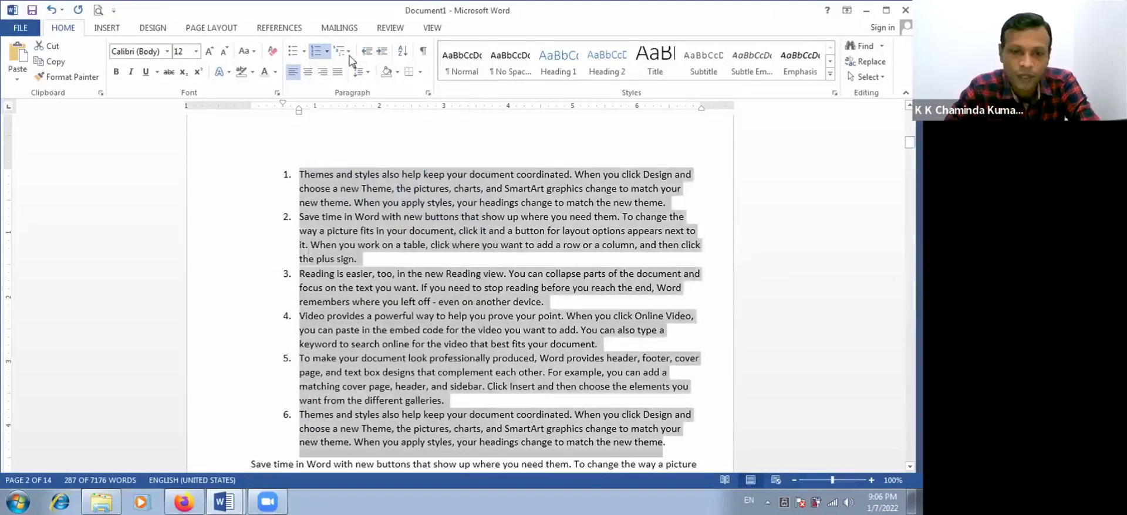
pyautogui.click(349, 54)
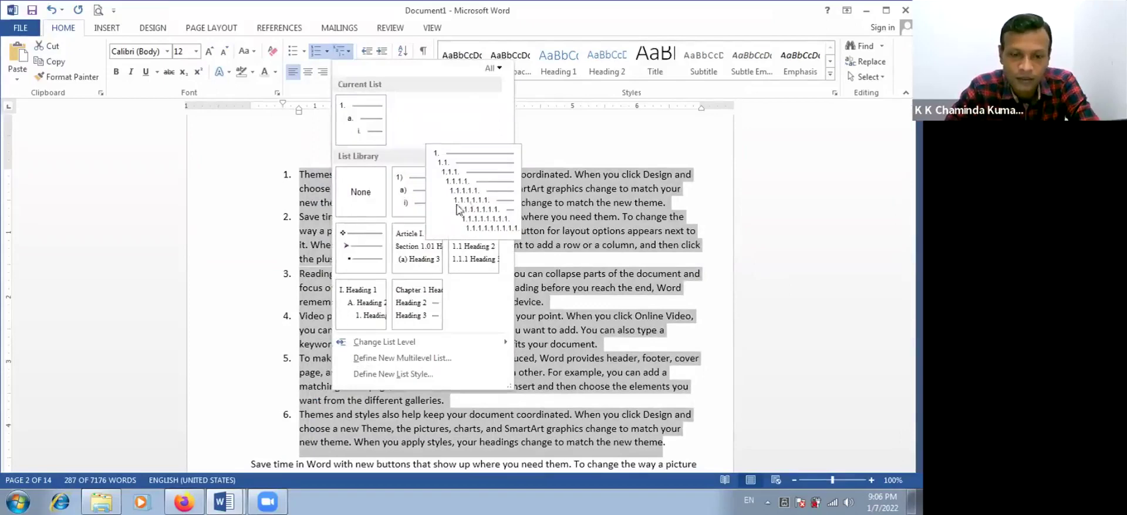
pyautogui.click(351, 250)
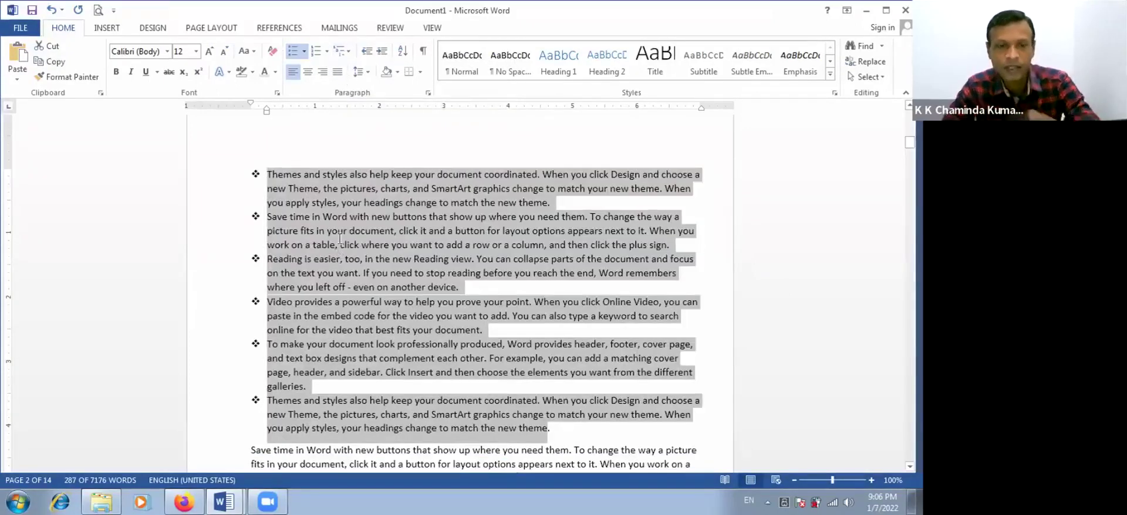
pyautogui.click(336, 246)
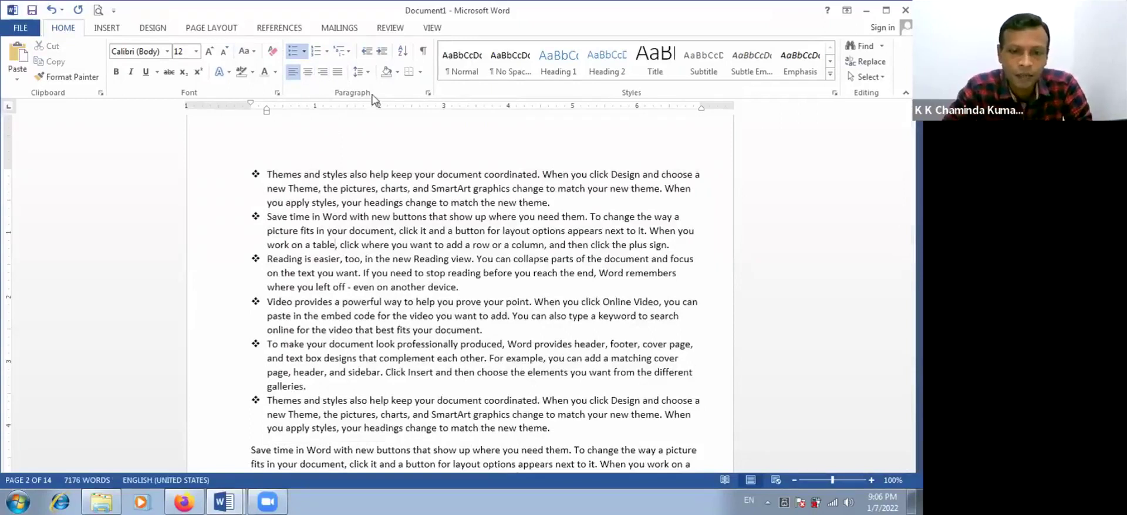
# Step: Select the Save time and Reading is easier paragraphs below the bulleted list
pyautogui.moveTo(267, 174); pyautogui.dragTo(552, 429)
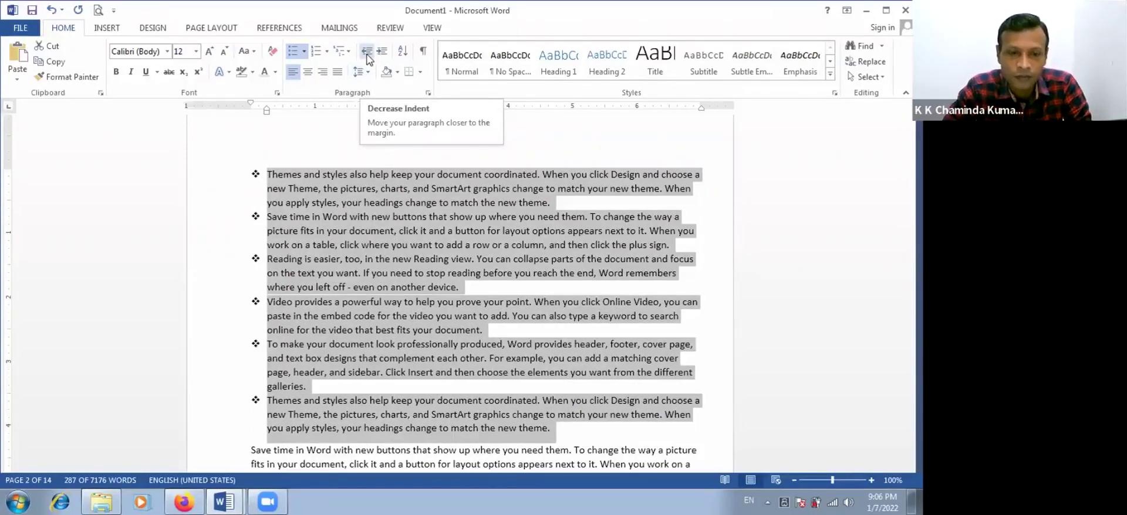
pyautogui.click(380, 273)
pyautogui.scroll(-3, 267, 220)
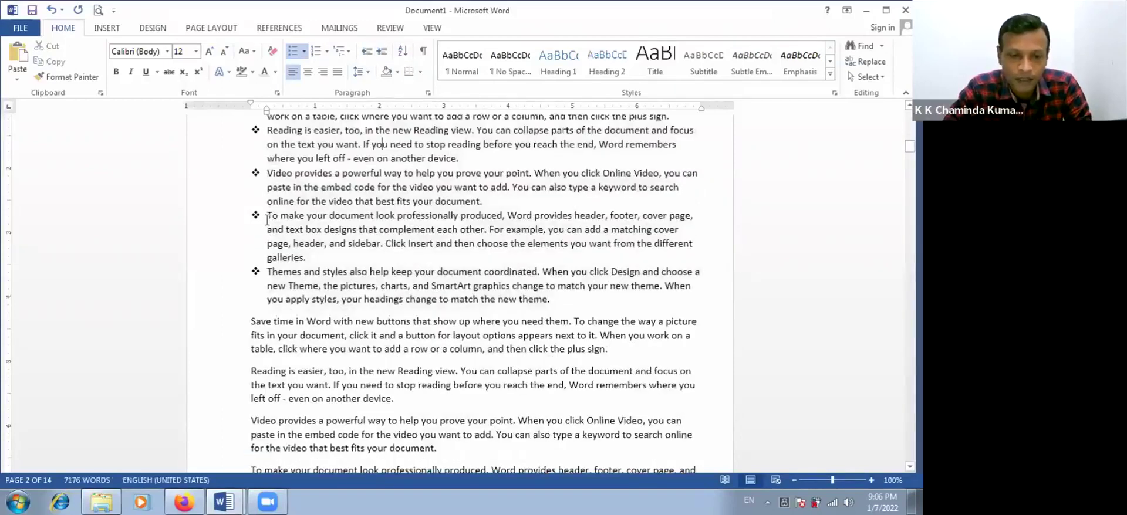
pyautogui.click(267, 219)
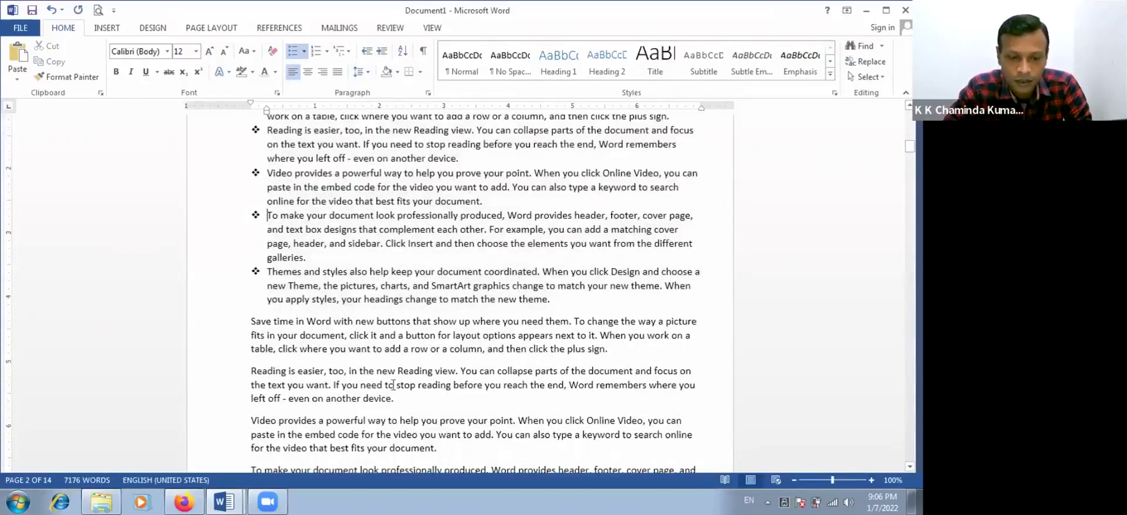
pyautogui.moveTo(251, 322); pyautogui.dragTo(400, 405)
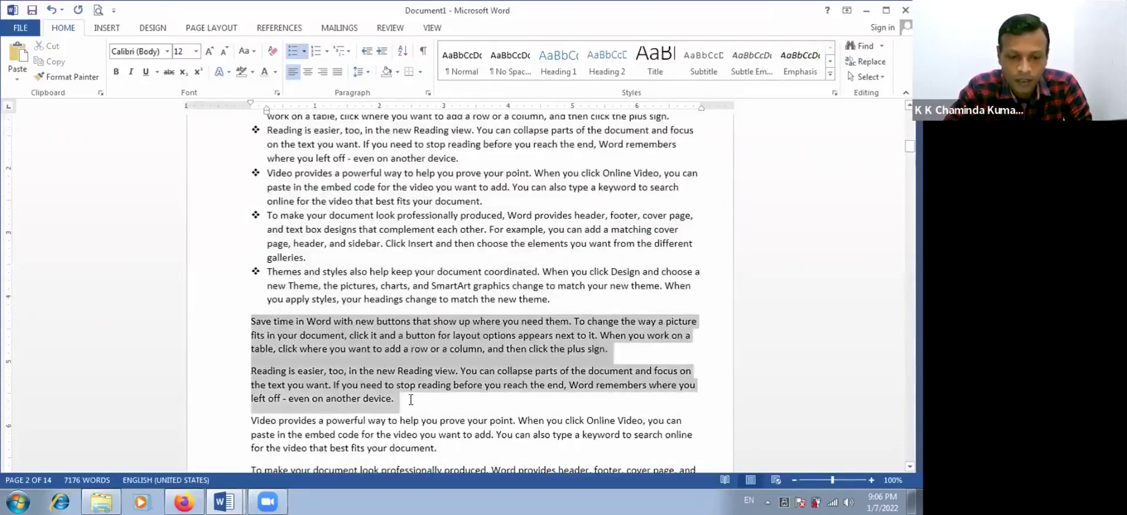
# Step: Adjust their indent with Increase and Decrease Indent until they sit at 1.5 inches
pyautogui.click(383, 53)
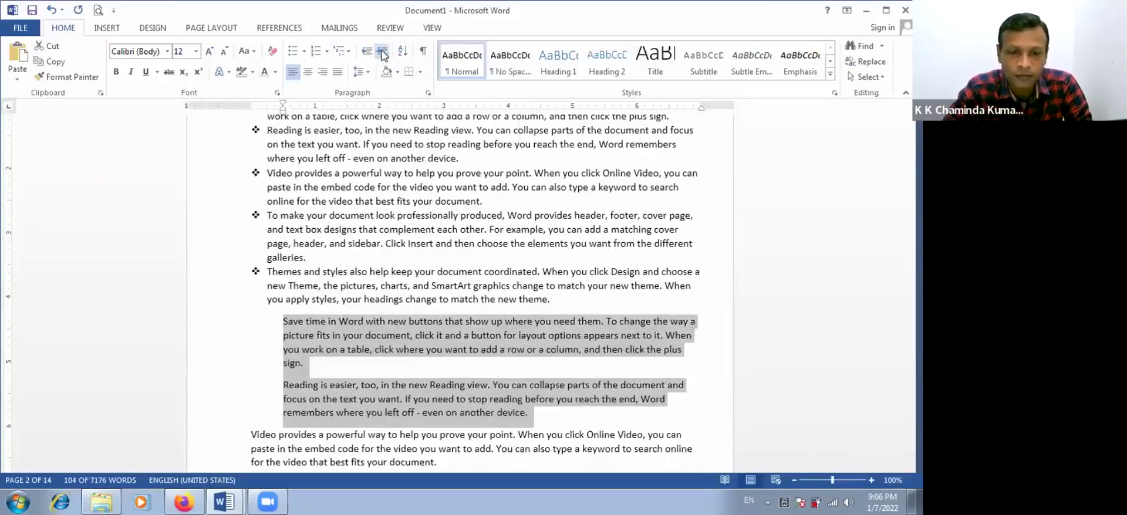
pyautogui.click(383, 53)
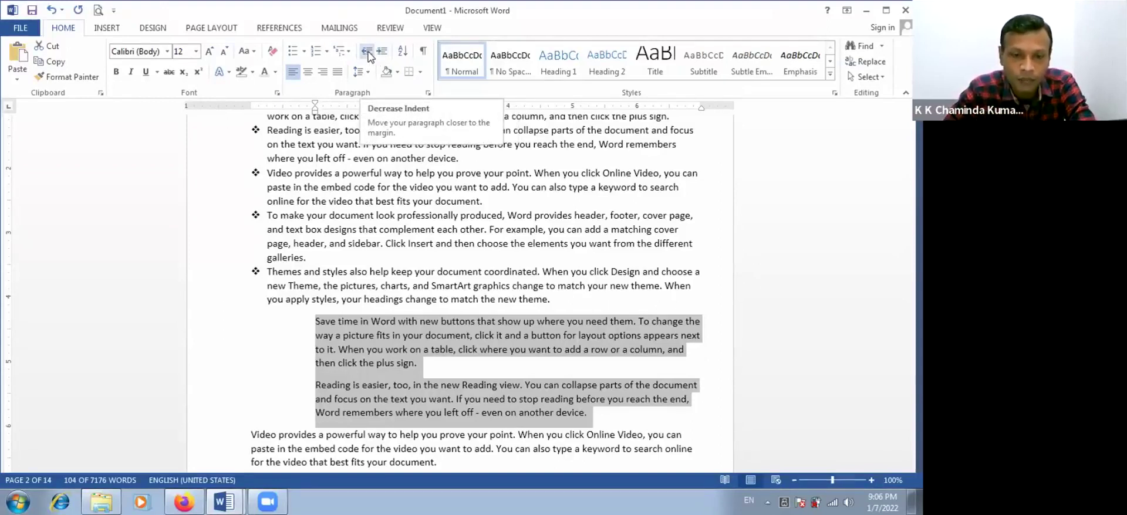
pyautogui.click(367, 54)
pyautogui.click(367, 54)
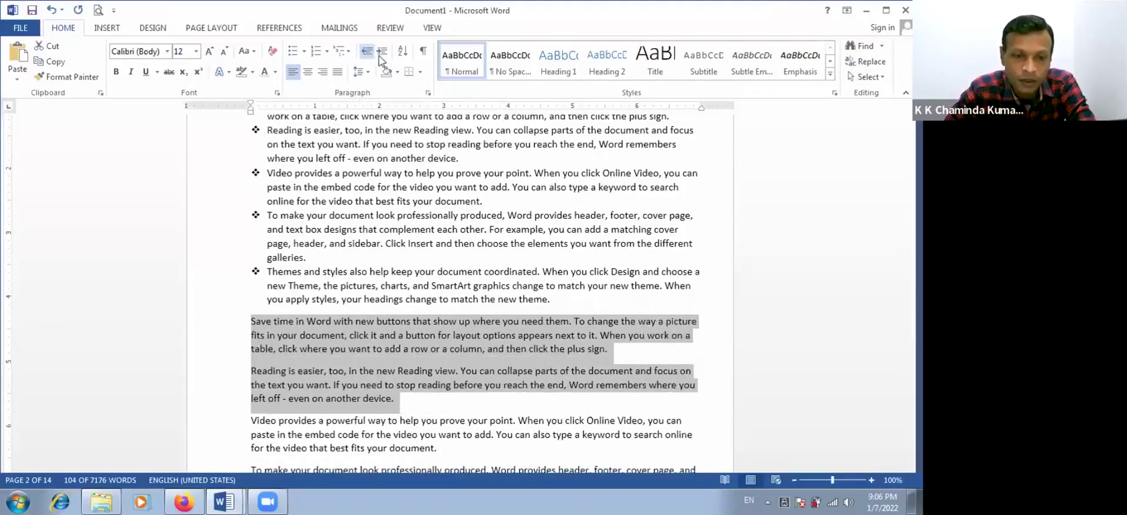
pyautogui.click(382, 54)
pyautogui.click(382, 54)
pyautogui.click(382, 54)
pyautogui.click(383, 54)
pyautogui.click(366, 54)
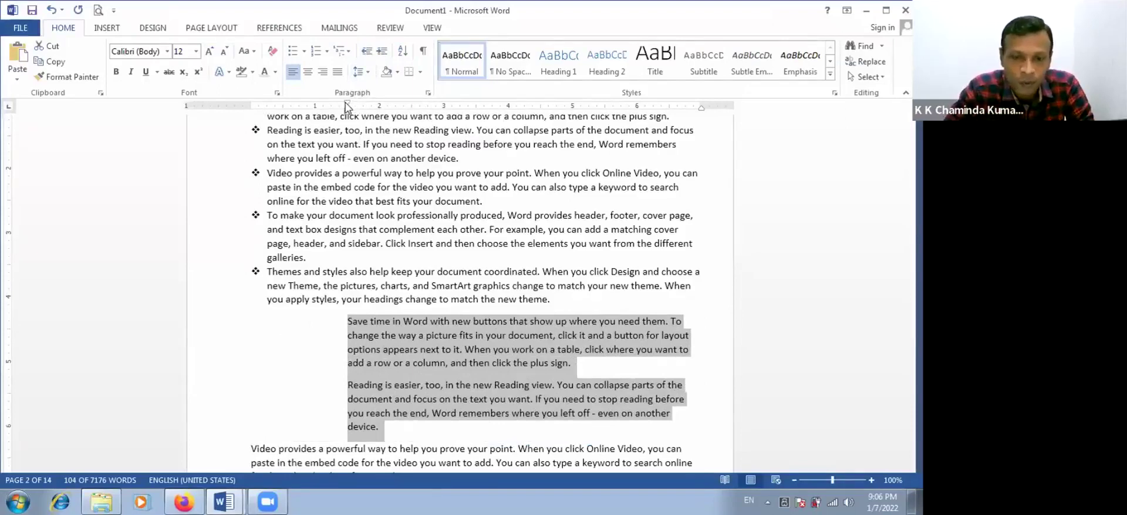
# Step: Drag the first-line and hanging indent markers to bring the Save time paragraph back to the margin
pyautogui.moveTo(347, 107); pyautogui.dragTo(269, 98)
pyautogui.click(347, 339)
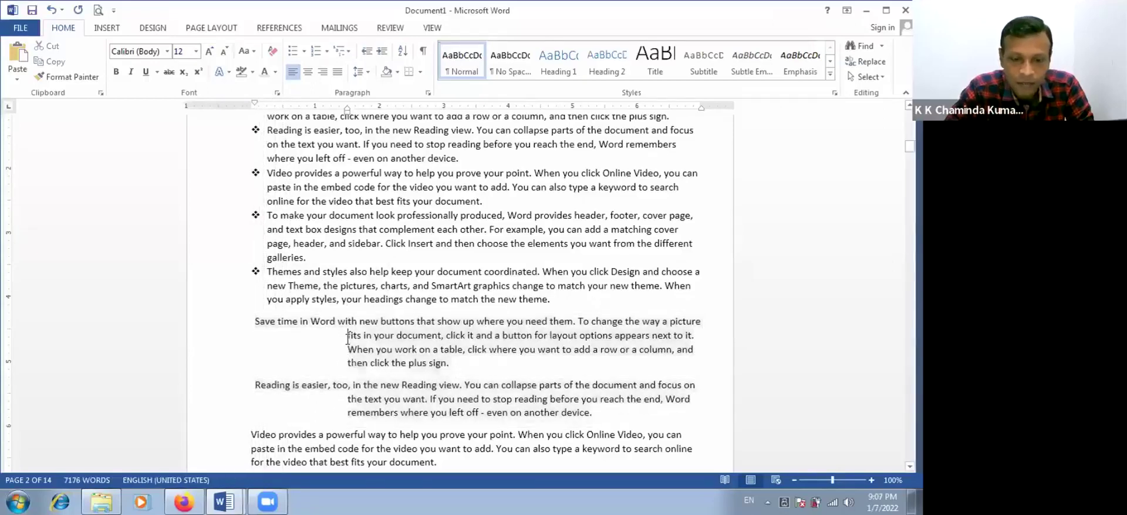
pyautogui.keyDown('shift'); pyautogui.click(463, 363); pyautogui.keyUp('shift')
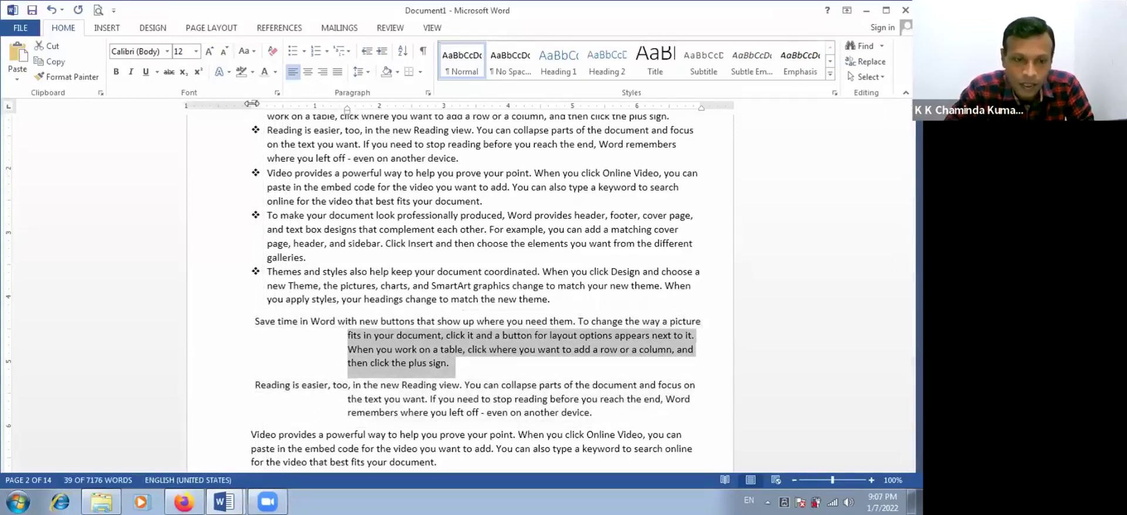
pyautogui.moveTo(255, 107); pyautogui.dragTo(250, 106)
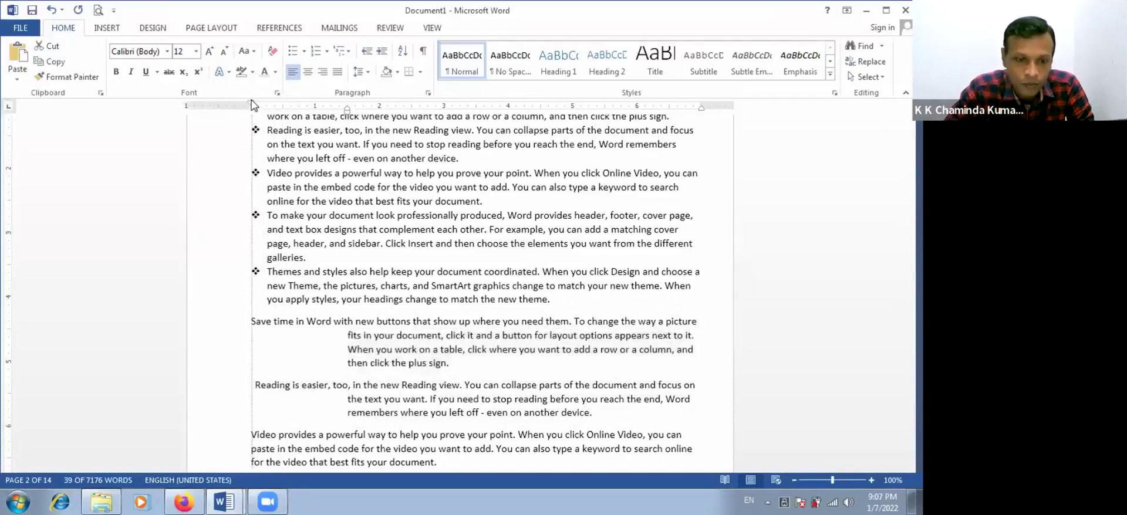
pyautogui.moveTo(347, 112); pyautogui.dragTo(255, 113)
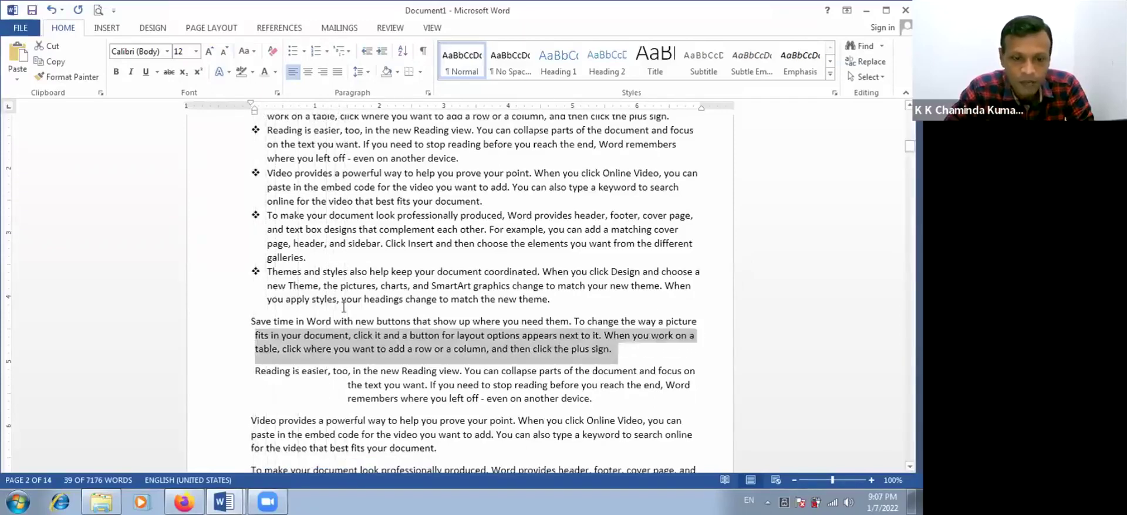
pyautogui.press('Left')
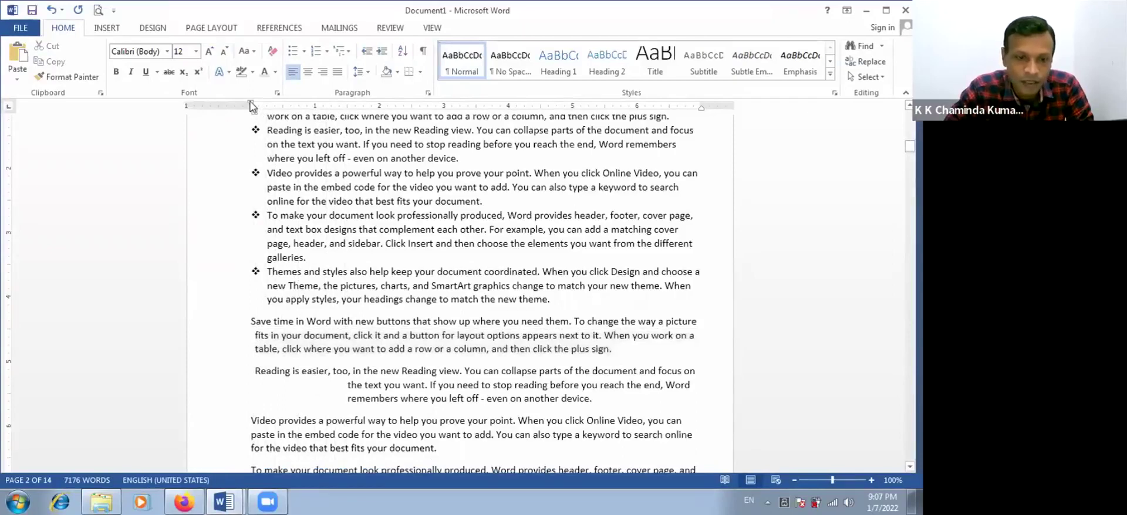
pyautogui.moveTo(251, 104); pyautogui.dragTo(254, 106)
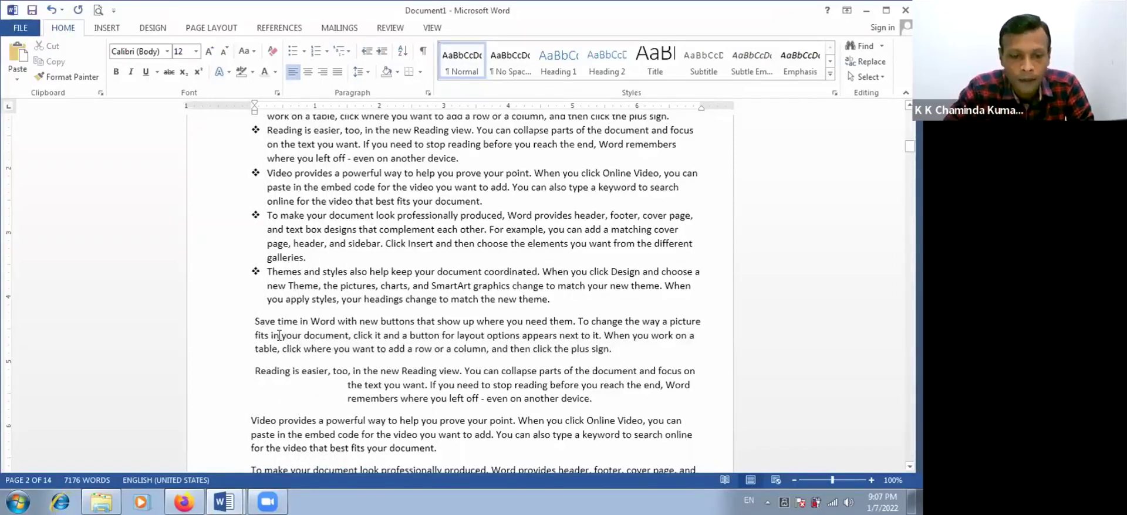
# Step: Select the Save time paragraph and check the line spacing choices without changing them
pyautogui.moveTo(255, 322); pyautogui.dragTo(634, 351)
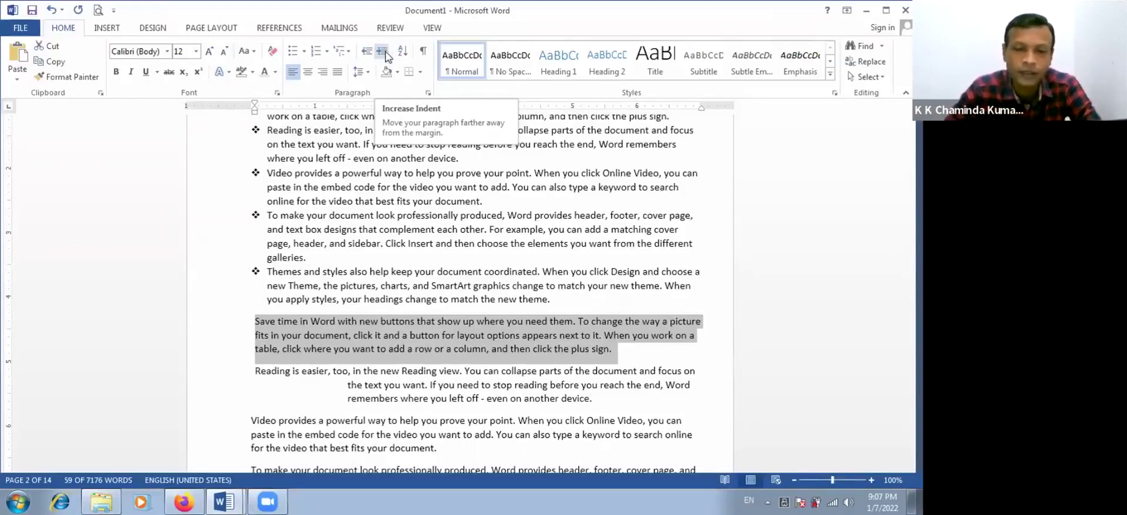
pyautogui.click(364, 75)
pyautogui.click(348, 323)
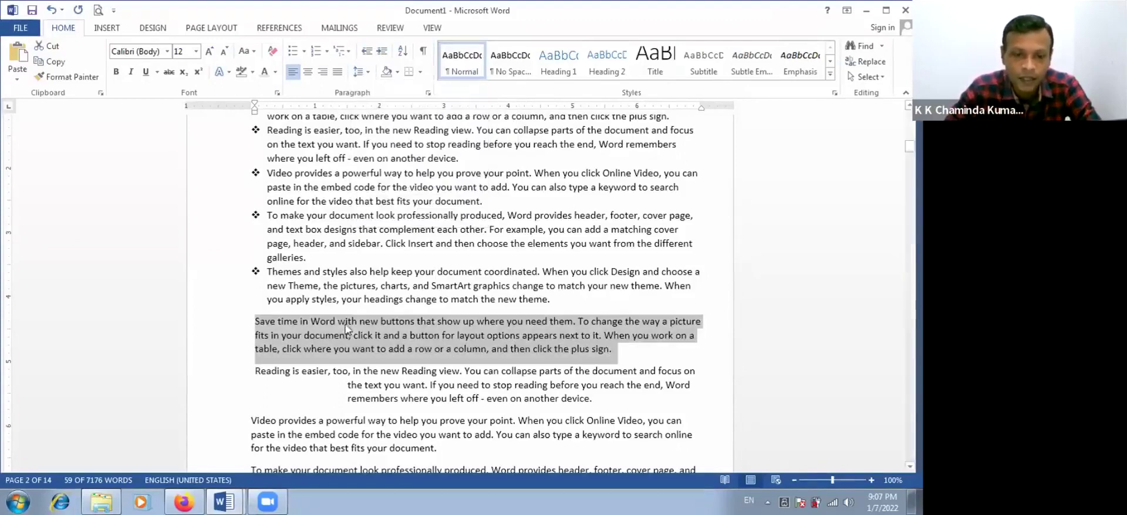
pyautogui.click(347, 322)
pyautogui.scroll(4, 349, 260)
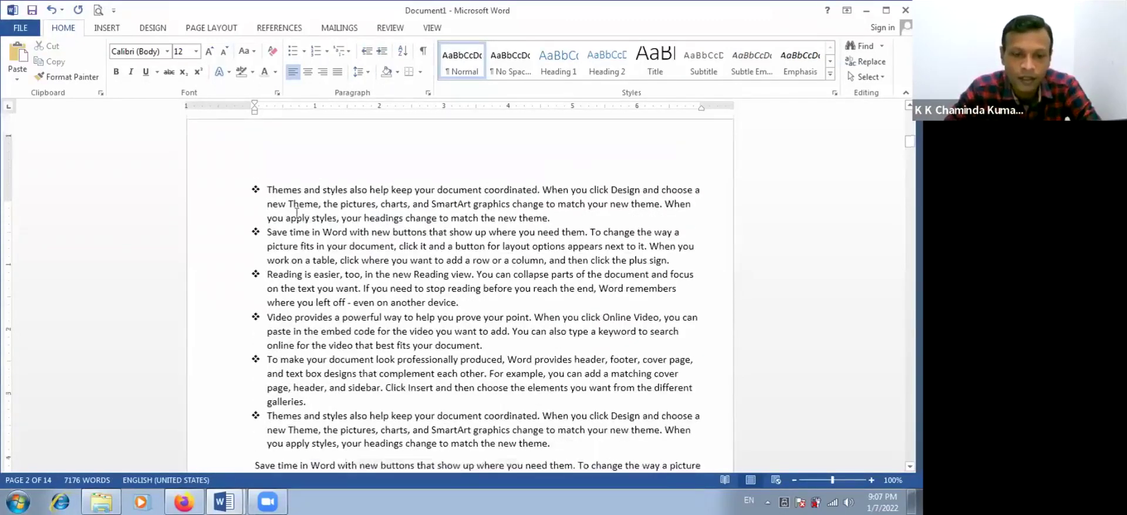
# Step: Set all six ❖-bulleted paragraphs to 2.0 line spacing
pyautogui.moveTo(267, 207); pyautogui.dragTo(586, 463)
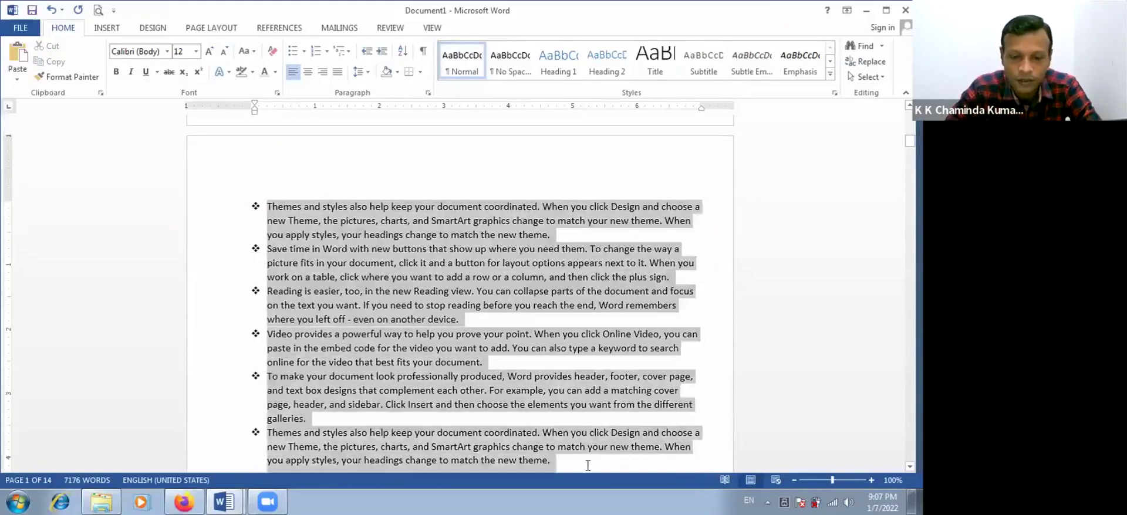
pyautogui.click(363, 73)
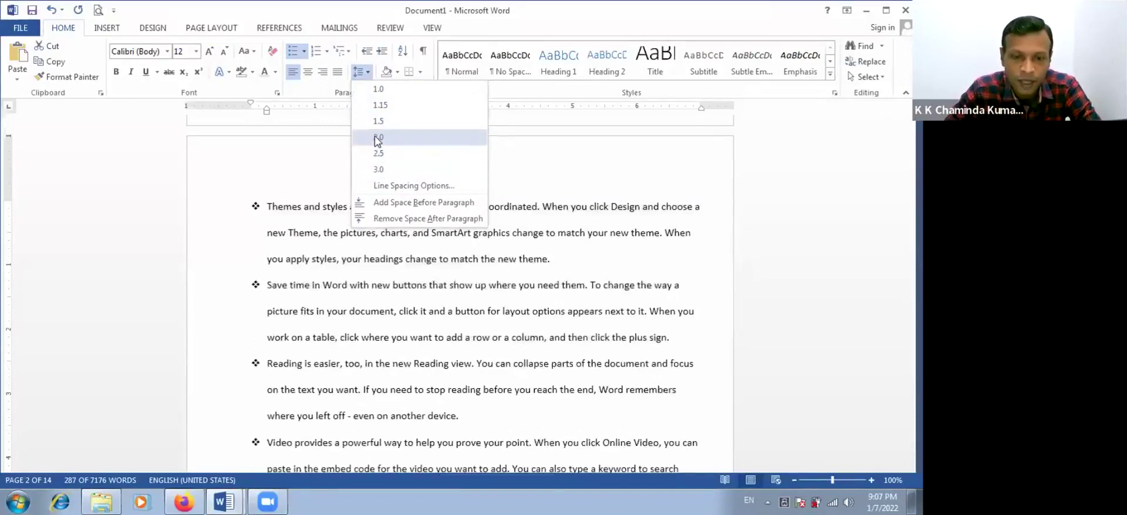
pyautogui.click(377, 138)
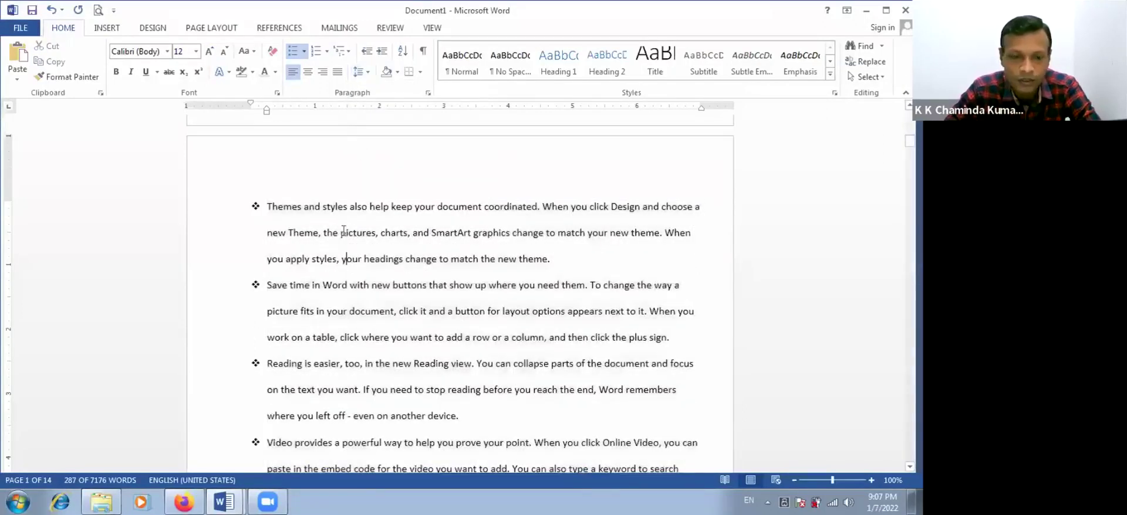
pyautogui.click(351, 263)
pyautogui.scroll(-1, 260, 135)
# Step: Return the first five bullets to 1.0 line spacing, leaving the last one double-spaced
pyautogui.moveTo(268, 142); pyautogui.dragTo(504, 455)
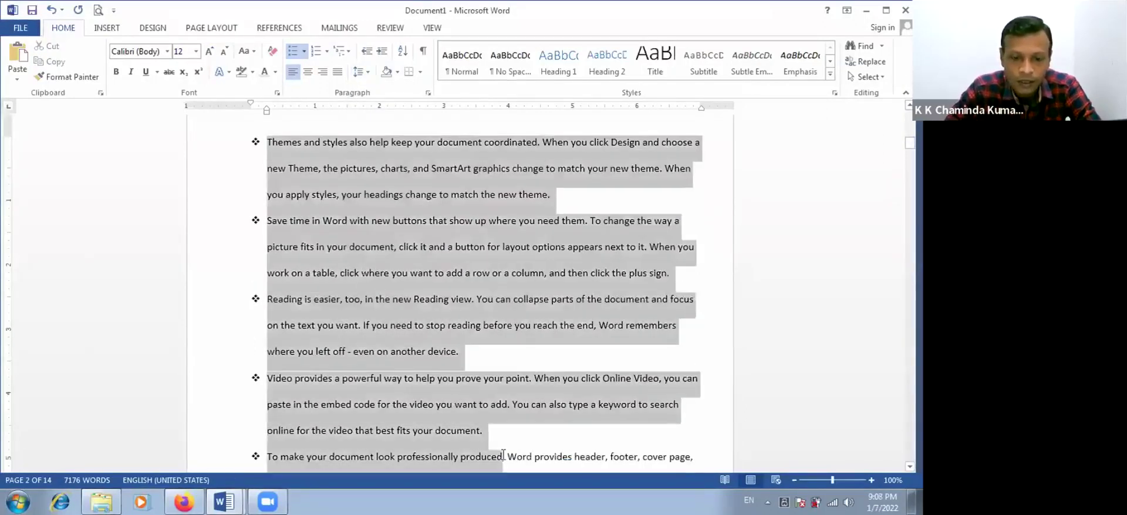
pyautogui.click(360, 72)
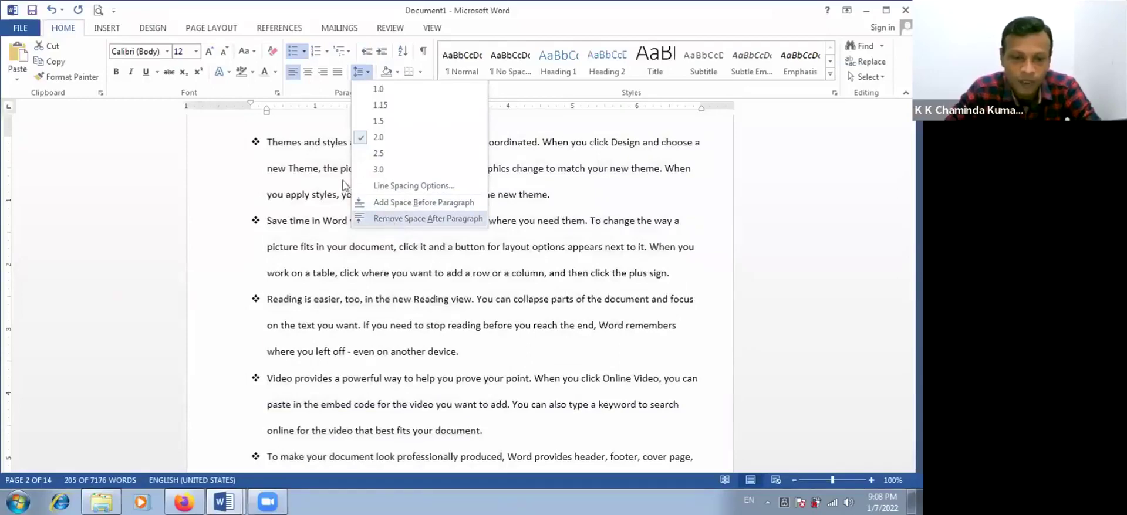
pyautogui.hotkey('ctrl', 'a')
pyautogui.click(360, 72)
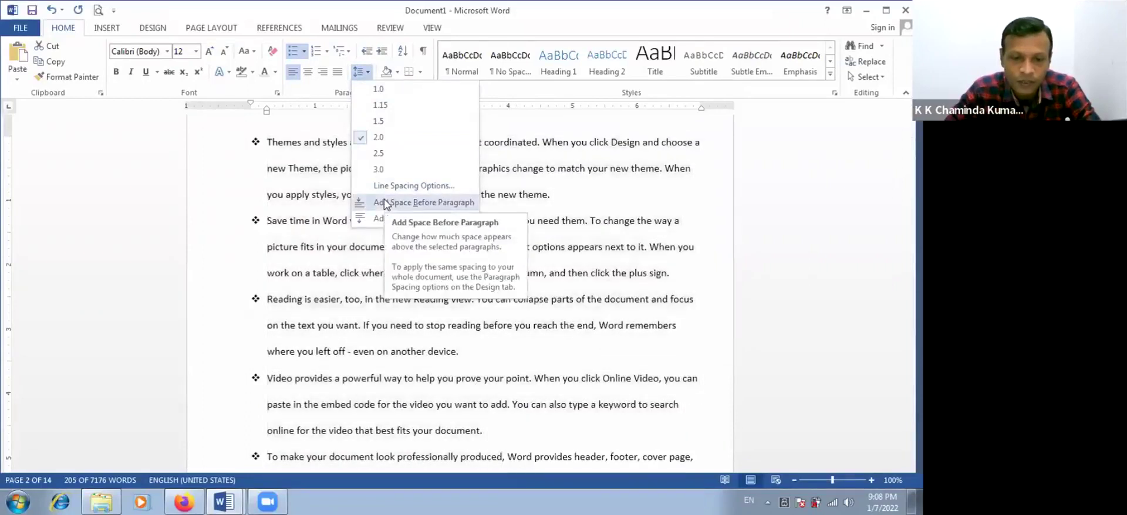
pyautogui.click(385, 203)
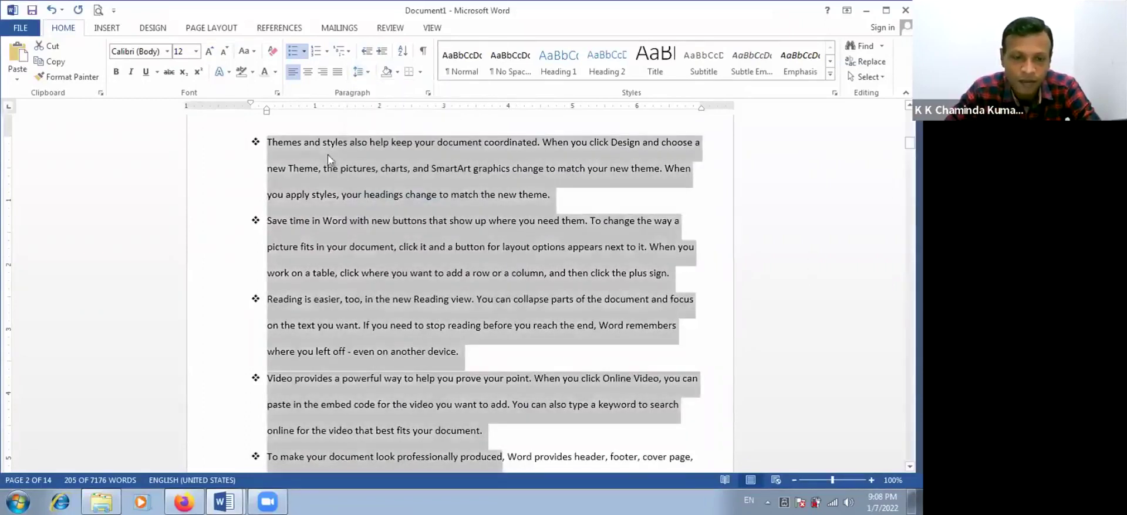
pyautogui.click(360, 72)
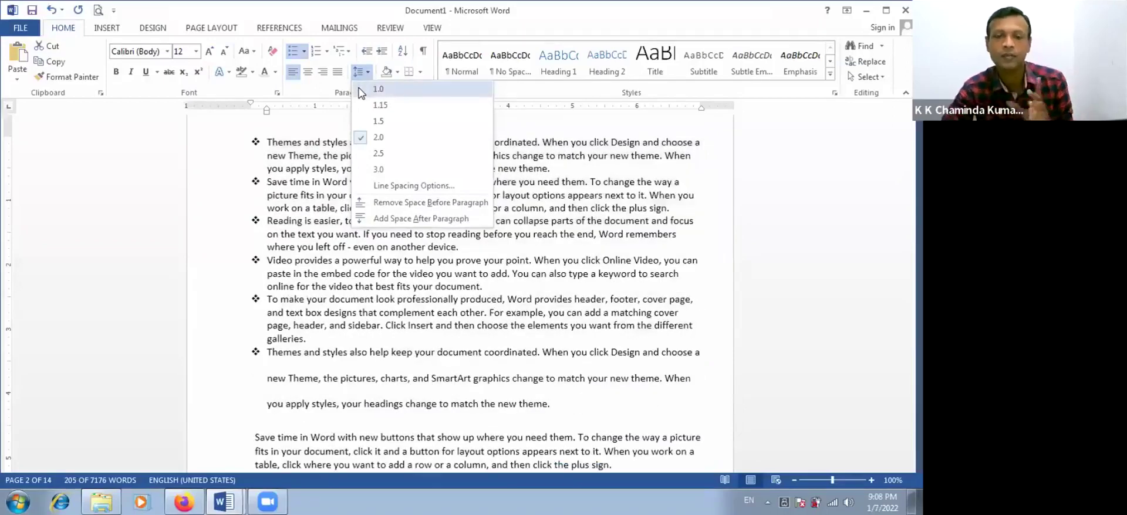
pyautogui.click(360, 89)
pyautogui.click(361, 72)
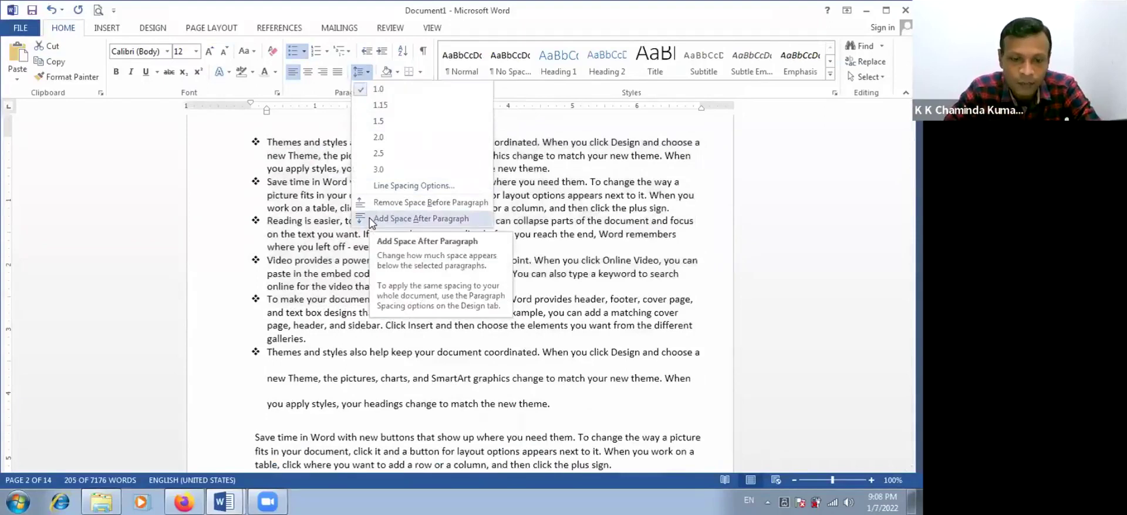
pyautogui.click(341, 194)
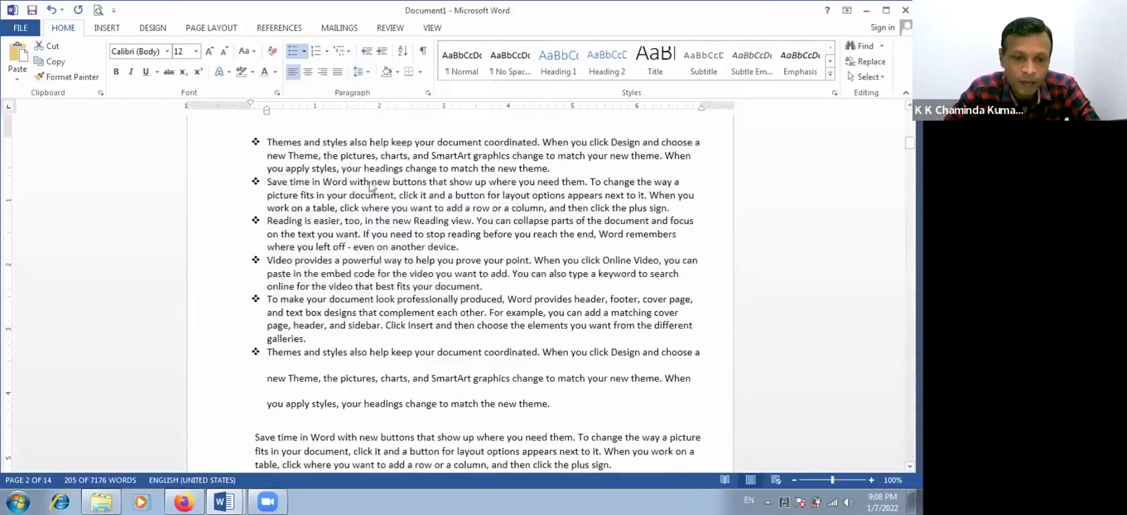
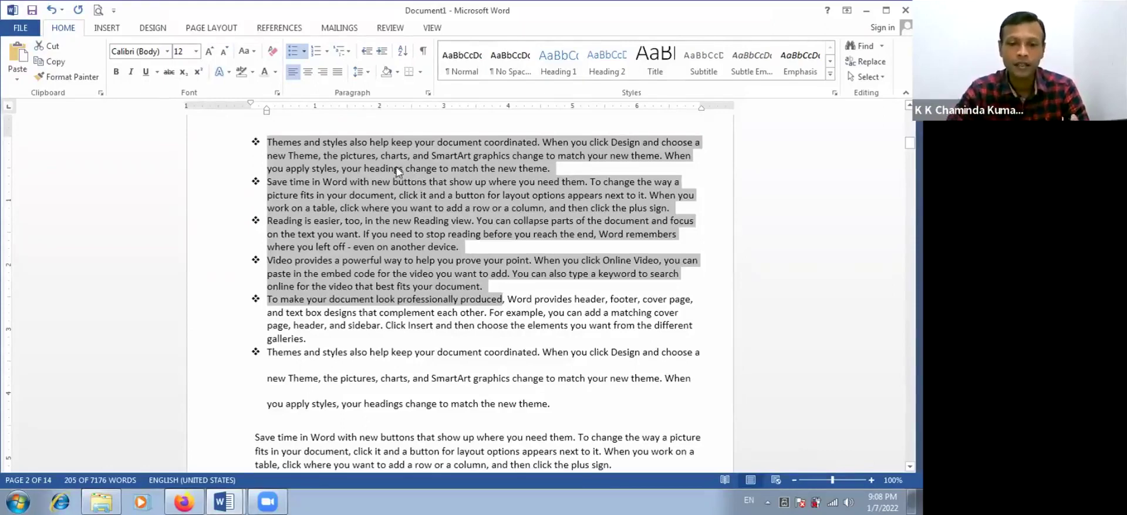
# Step: Append random filler text after 'theme.' in the last bullet and select that whole bullet paragraph
pyautogui.click(567, 401)
pyautogui.write('Vdfvhds fds fgbjsd g')
pyautogui.write('sdfjgnkfgnfjg fjkgjng f gjkfdkgnfd')
pyautogui.write('g fgfdngnfddg fgknfdgfdldg')
pyautogui.write(' fkgnkflgf dgfdklgfd ')
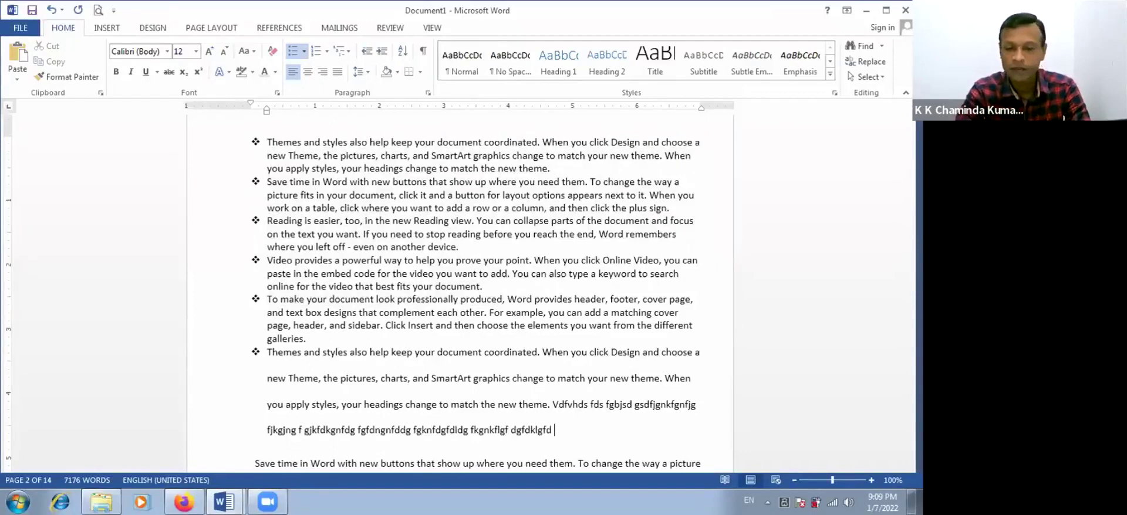
pyautogui.write('gfdkkdlgmfgkf dgkfdklgmlkdmlgmlfdmkgfdg kfdkgm')
pyautogui.write('lkfdml')
pyautogui.scroll(-3, 531, 373)
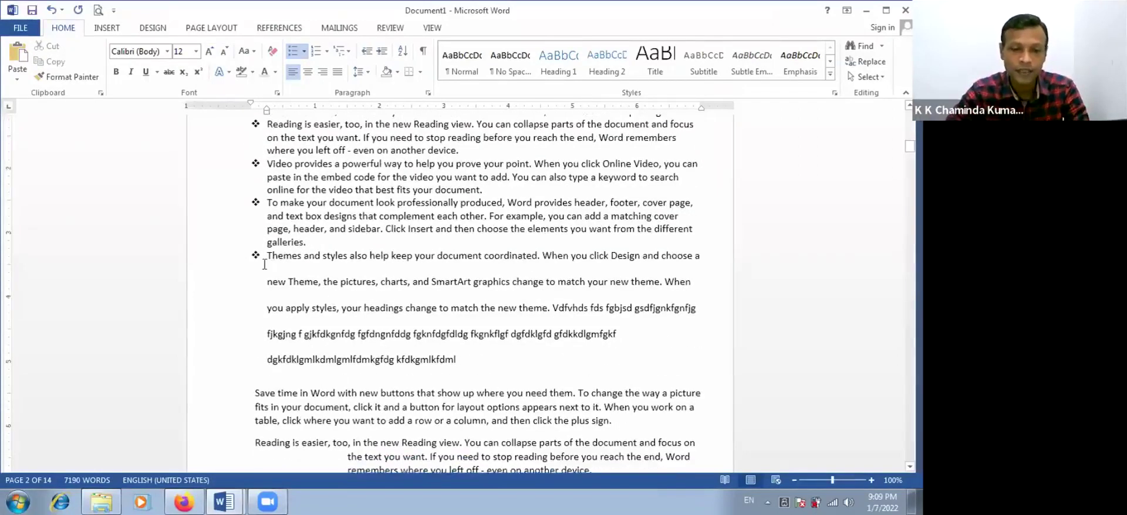
pyautogui.moveTo(276, 254); pyautogui.dragTo(472, 368)
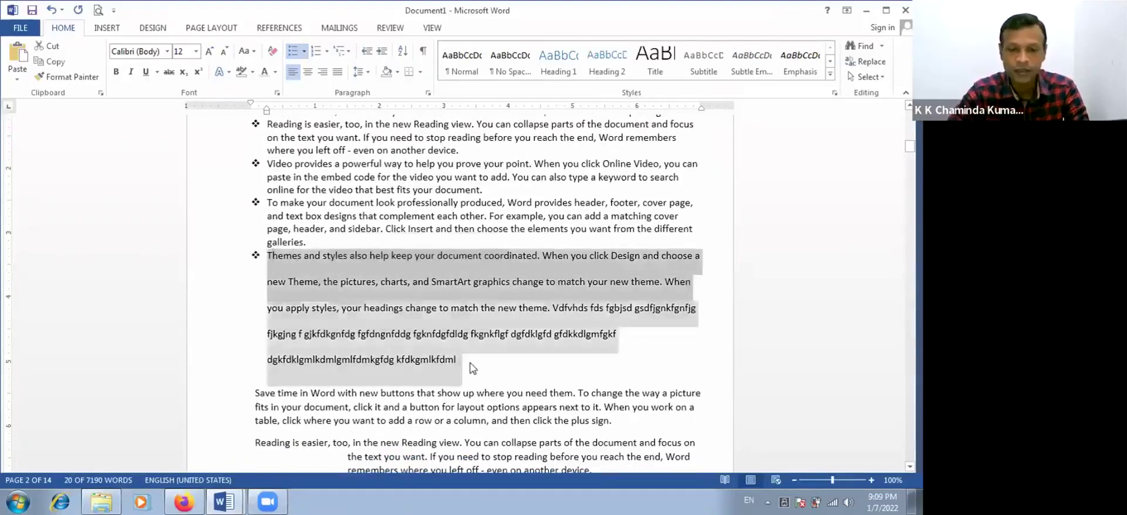
# Step: Change the last bullet paragraph from 2.0 to 1.5 line spacing, then deselect it
pyautogui.click(367, 72)
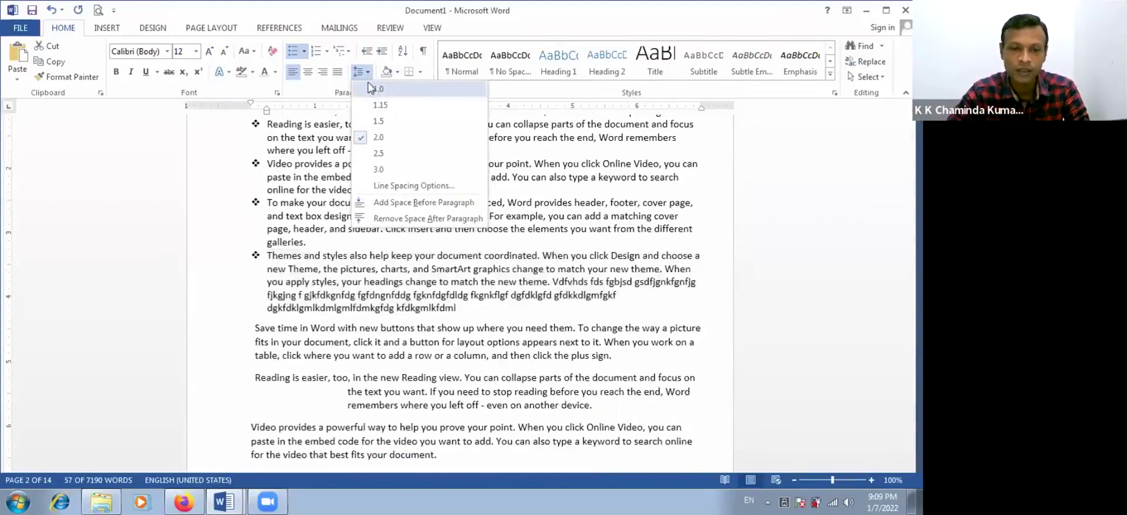
pyautogui.click(370, 88)
pyautogui.click(365, 78)
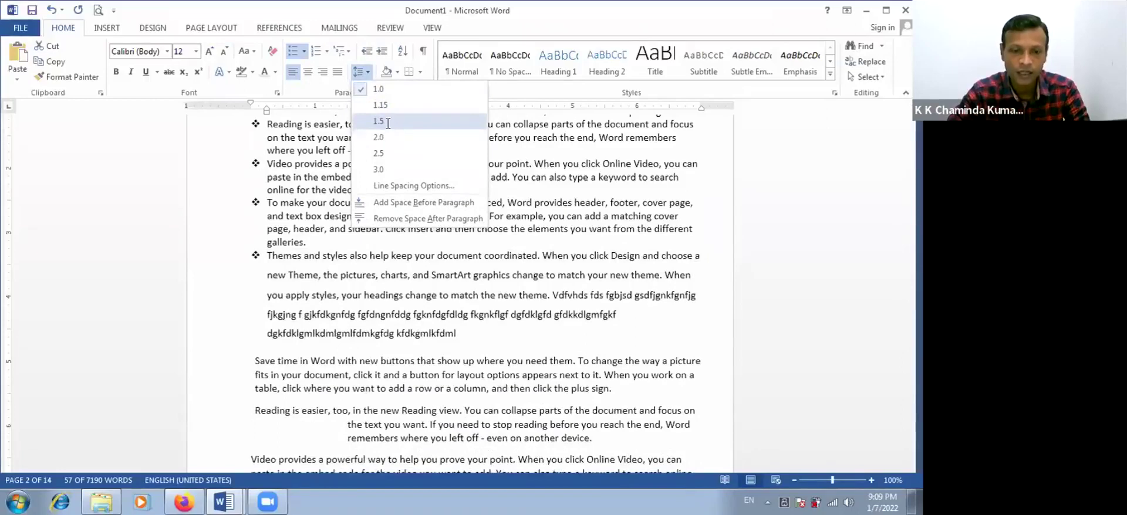
pyautogui.click(388, 122)
pyautogui.click(360, 71)
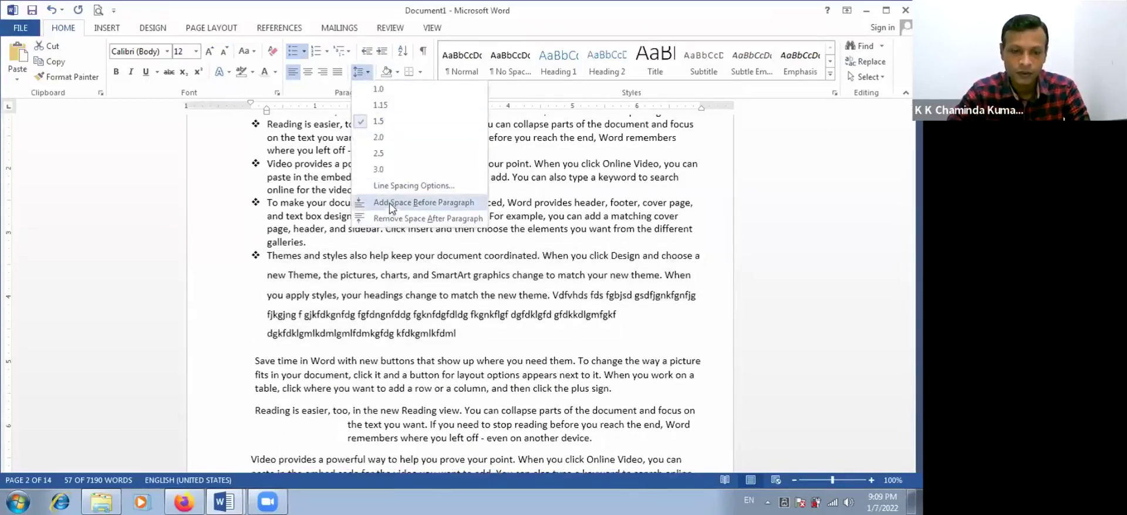
pyautogui.click(389, 202)
pyautogui.click(335, 275)
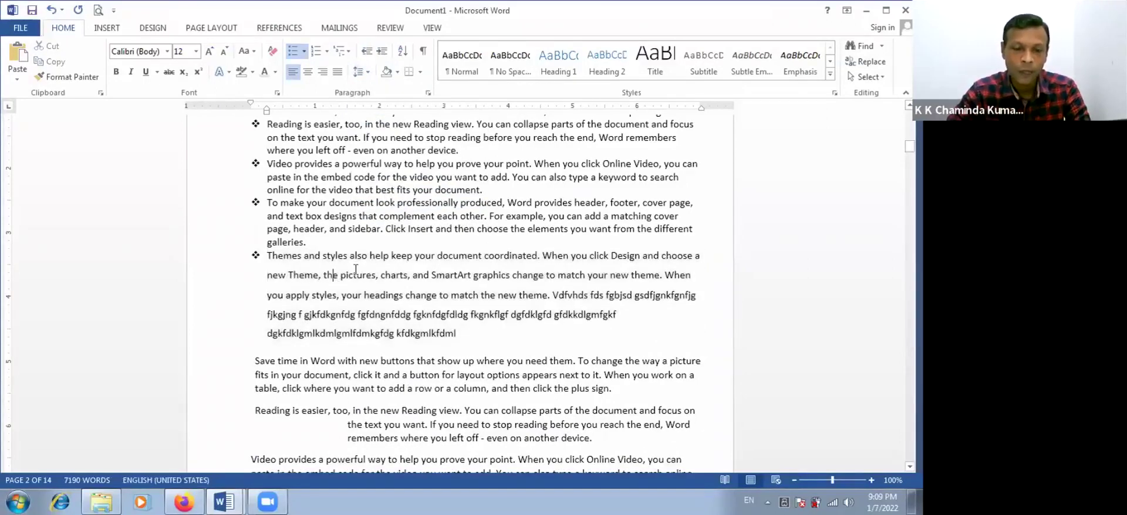
pyautogui.scroll(5, 357, 274)
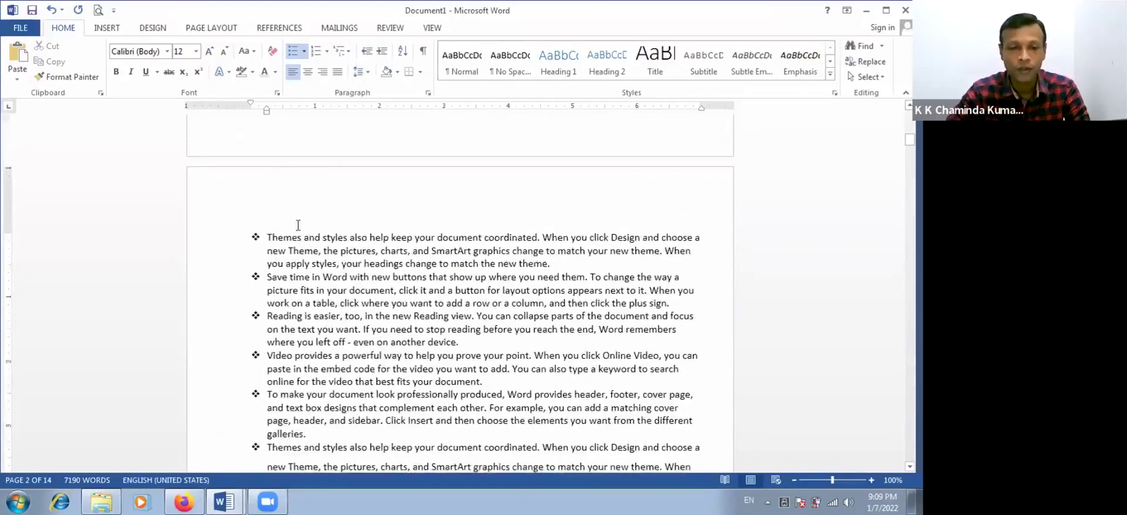
# Step: Select and deselect the bulleted list, then show the taskbar list of Document1 and W W W.docx
pyautogui.moveTo(276, 175); pyautogui.dragTo(627, 450)
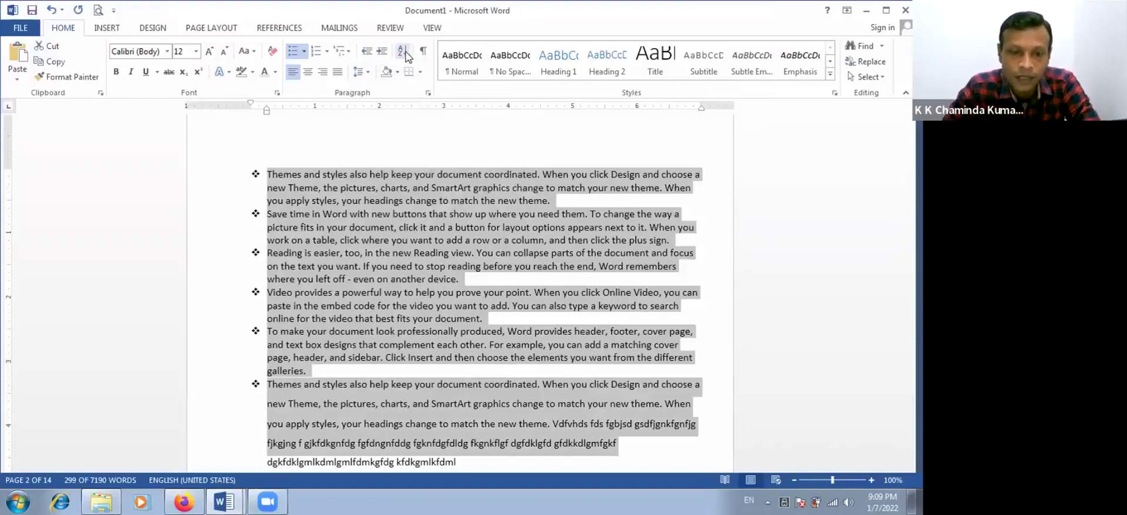
pyautogui.click(341, 262)
pyautogui.scroll(-10, 341, 263)
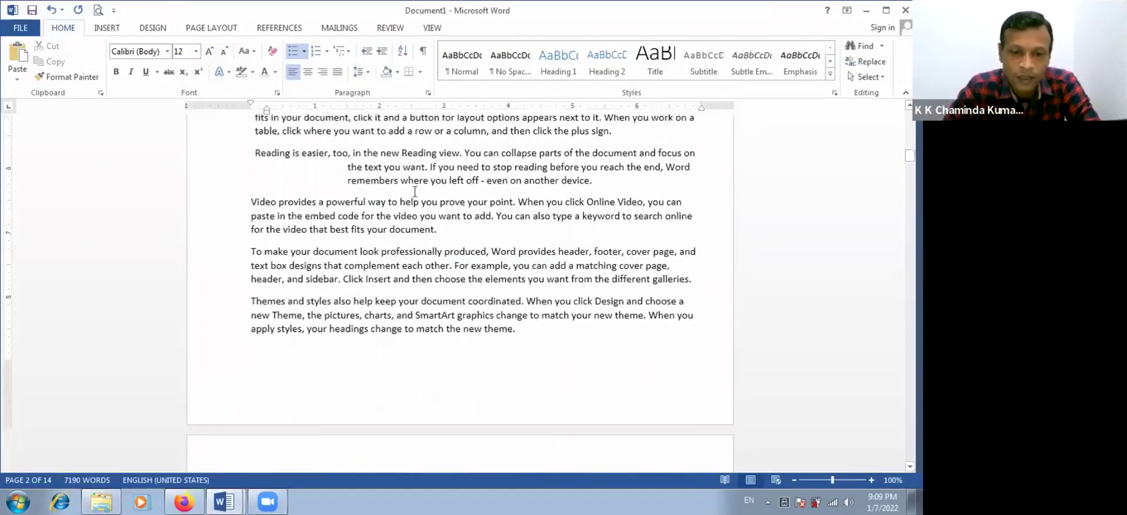
pyautogui.scroll(7, 414, 191)
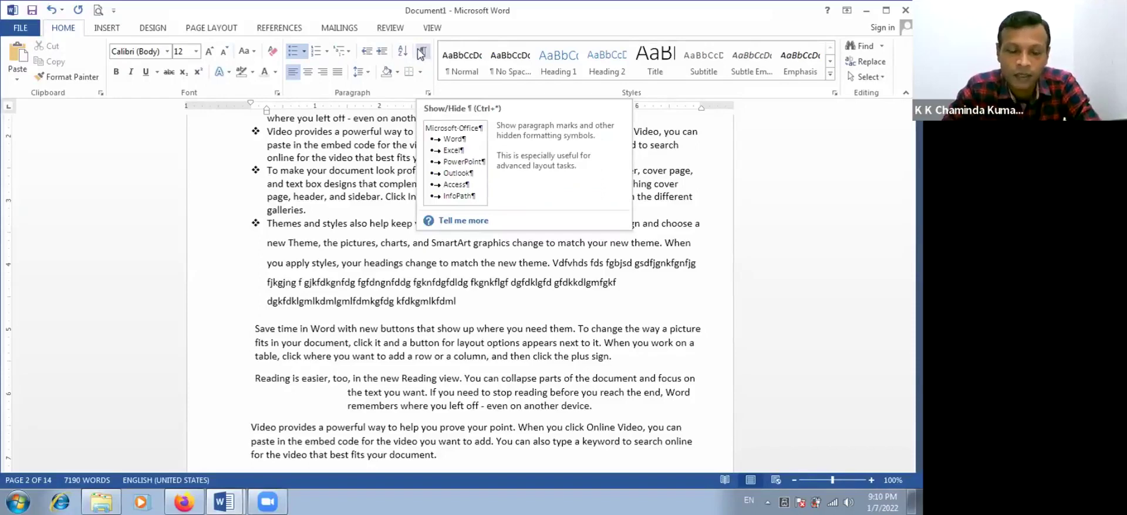
pyautogui.click(223, 502)
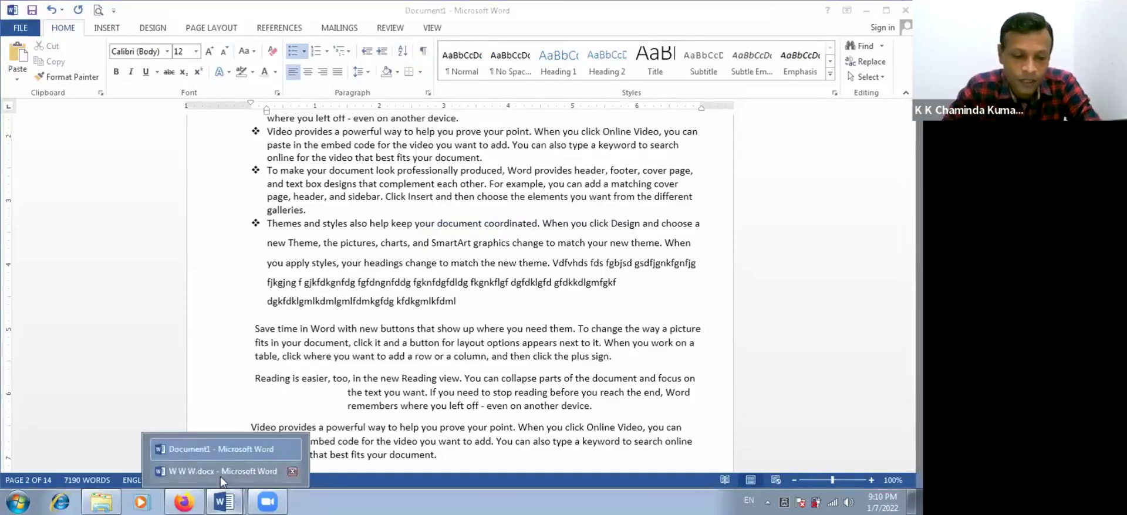
# Step: View W W W.docx, then return to Document1 and select text through the Save time paragraph
pyautogui.click(221, 473)
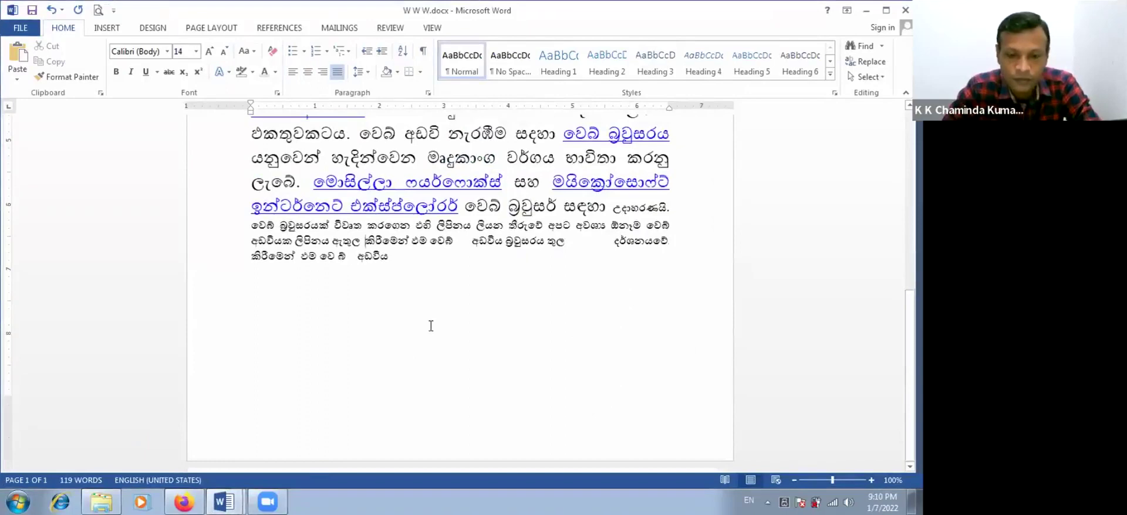
pyautogui.scroll(3, 425, 300)
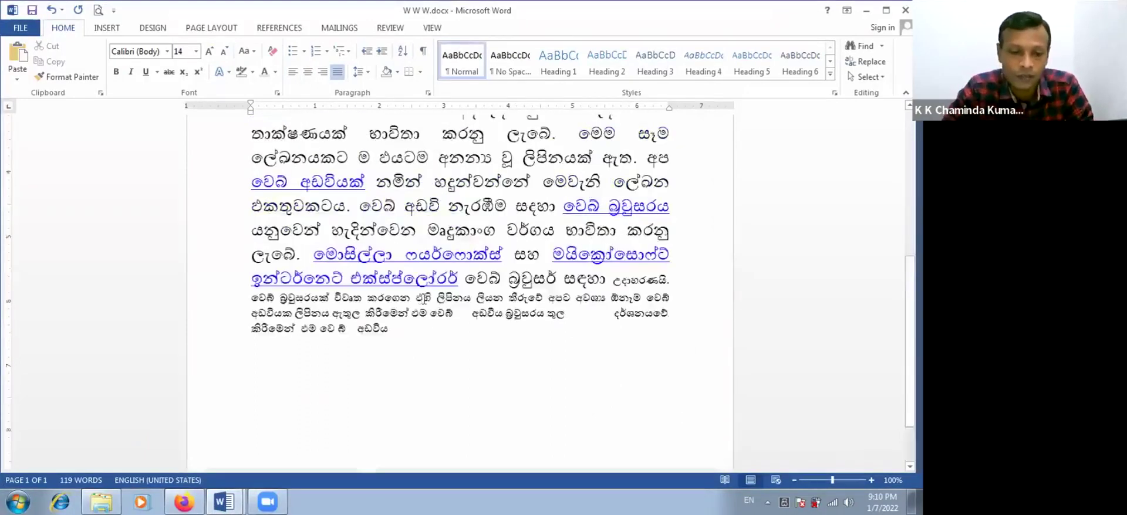
pyautogui.moveTo(228, 501)
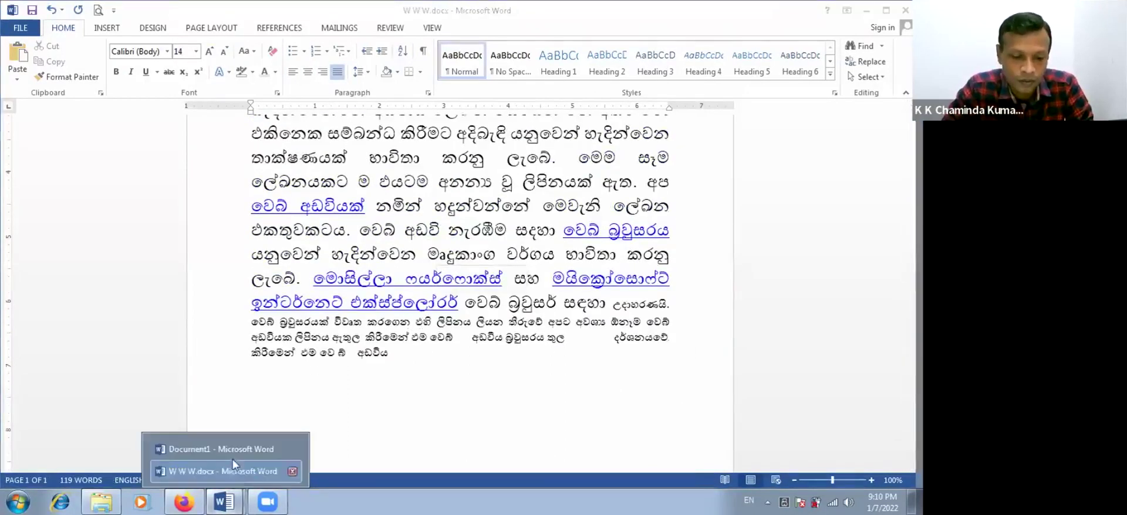
pyautogui.click(288, 450)
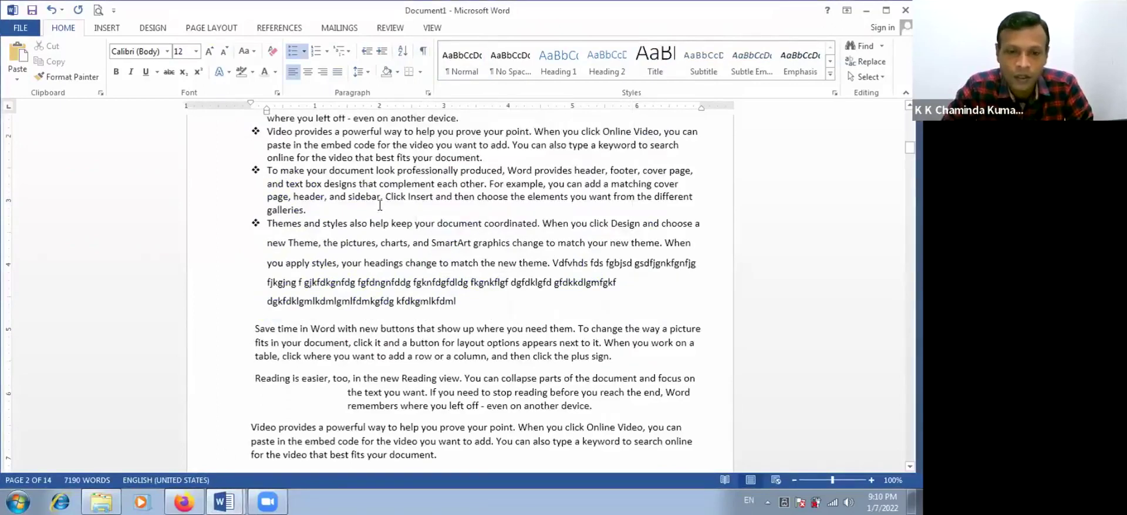
pyautogui.scroll(1, 358, 195)
pyautogui.scroll(5, 359, 195)
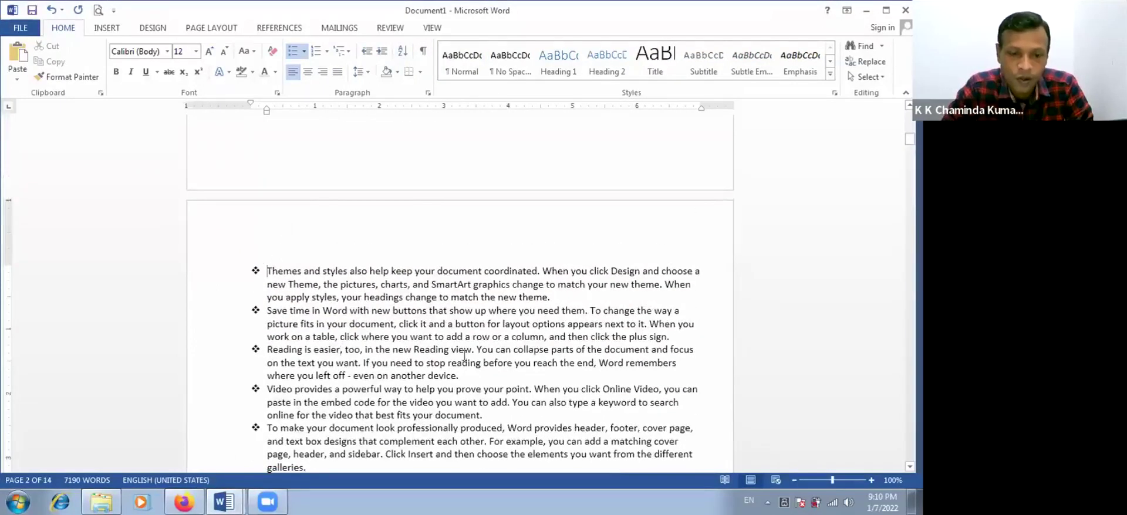
pyautogui.moveTo(464, 357); pyautogui.dragTo(438, 246)
pyautogui.scroll(12, 434, 212)
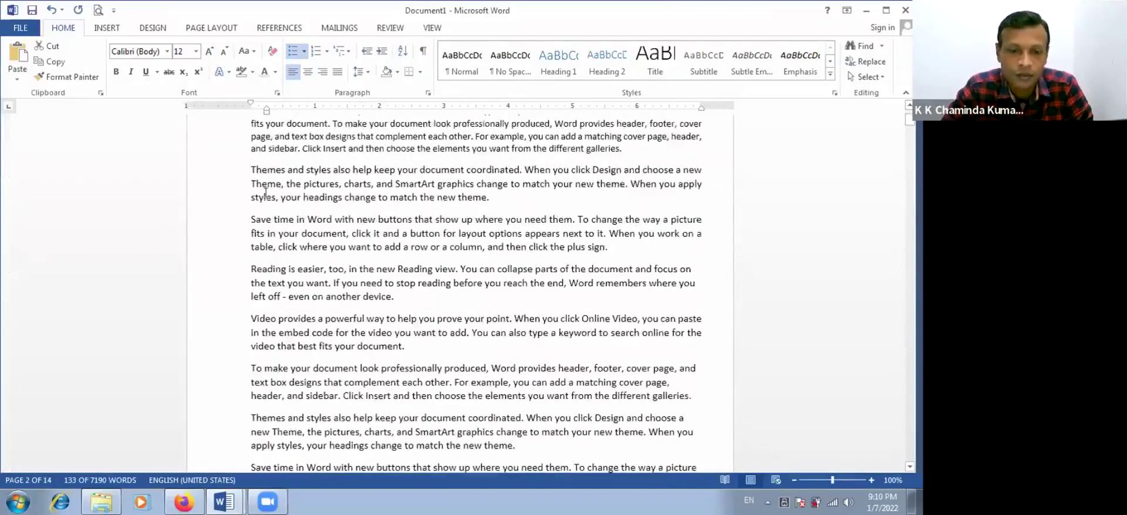
pyautogui.scroll(3, 258, 195)
pyautogui.hotkey('shift', 'Down')
pyautogui.hotkey('shift', 'Down')
pyautogui.hotkey('shift', 'Down')
pyautogui.hotkey('shift', 'Down')
pyautogui.hotkey('shift', 'Down')
pyautogui.hotkey('shift', 'Down')
pyautogui.hotkey('shift', 'Down')
pyautogui.hotkey('shift', 'Down')
pyautogui.hotkey('shift', 'Down')
pyautogui.hotkey('shift', 'Down')
pyautogui.hotkey('shift', 'Down')
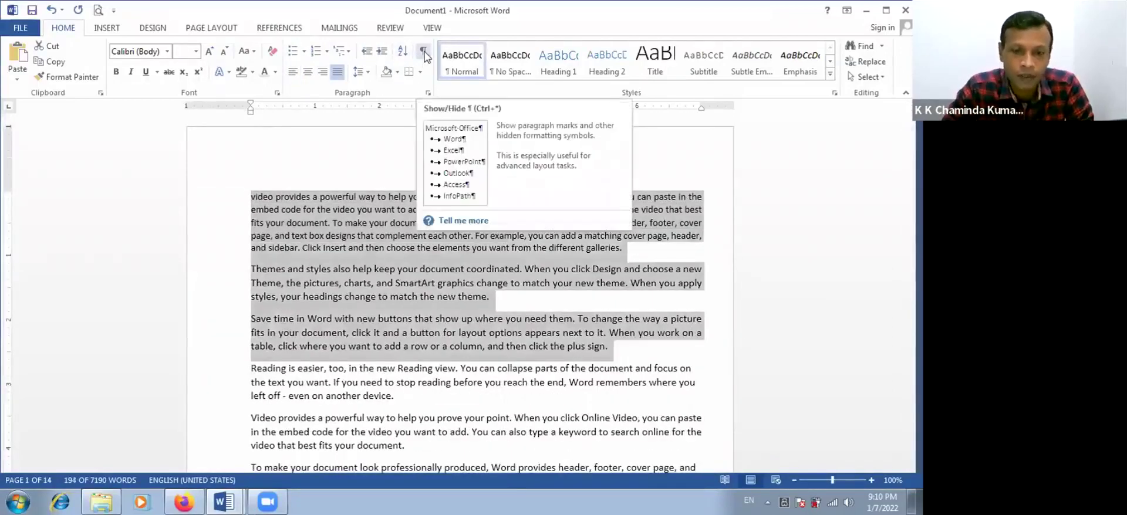
# Step: Look over W W W.docx again, then return to Document1 and clear the selection
pyautogui.click(235, 502)
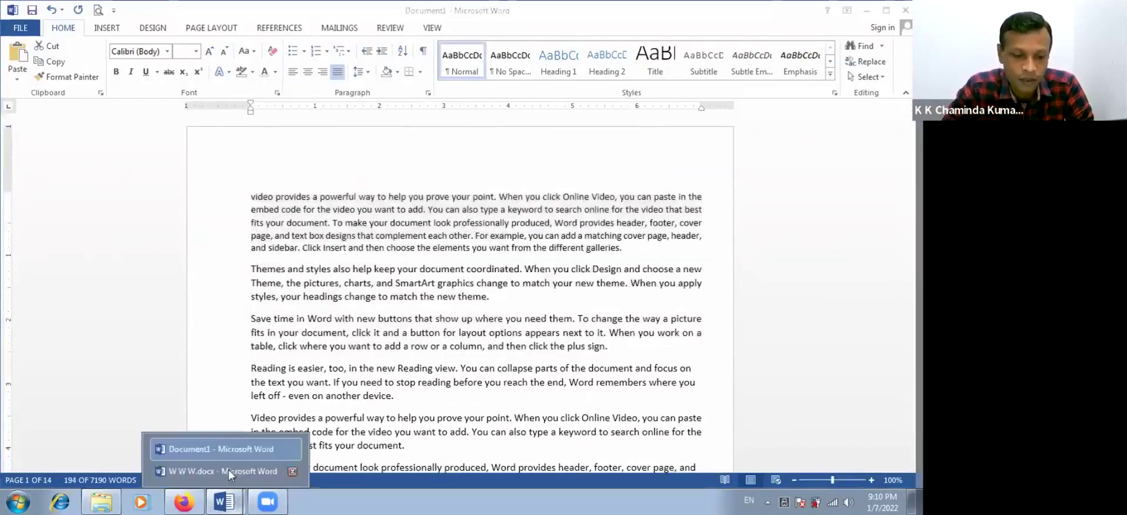
pyautogui.click(227, 475)
pyautogui.scroll(-3, 401, 297)
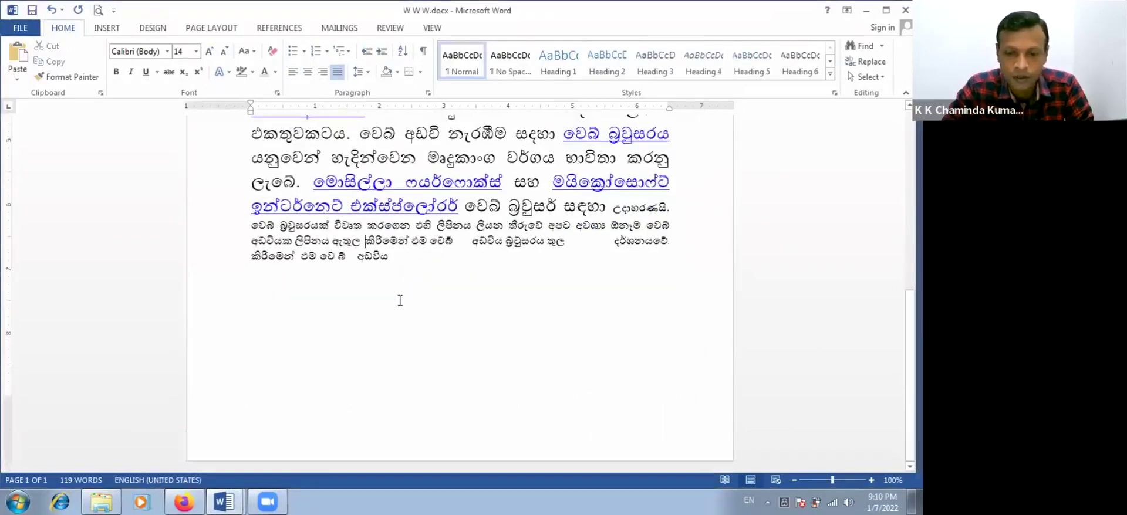
pyautogui.scroll(15, 403, 283)
pyautogui.click(224, 502)
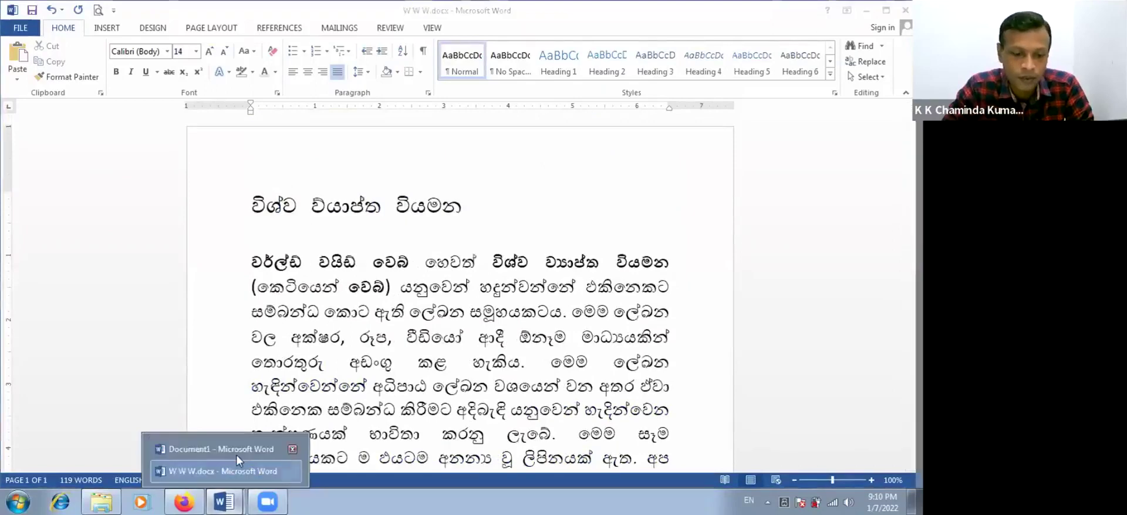
pyautogui.click(222, 449)
pyautogui.click(401, 223)
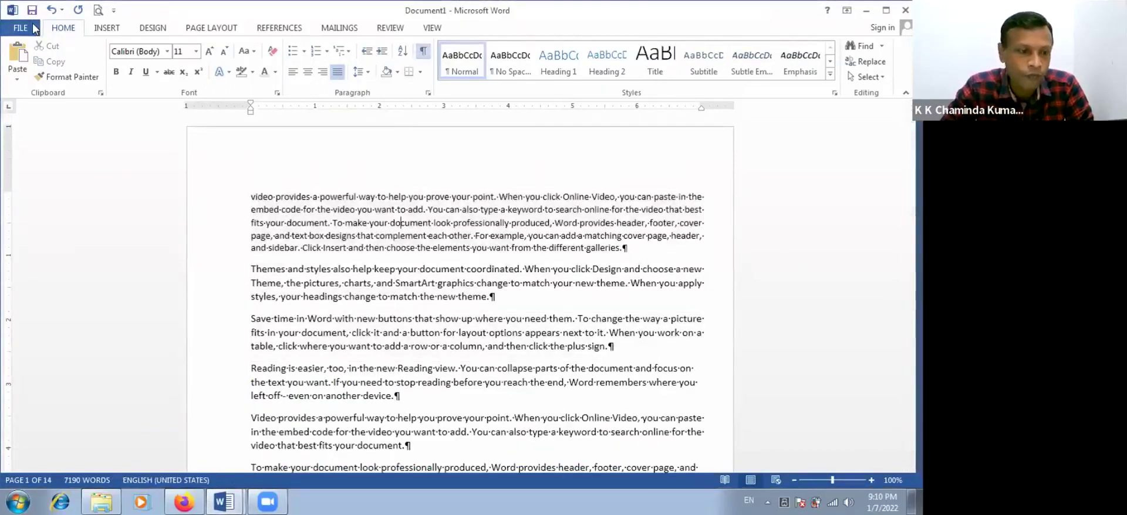
# Step: Check the Display options for formatting marks without changes, then hide paragraph marks
pyautogui.click(32, 25)
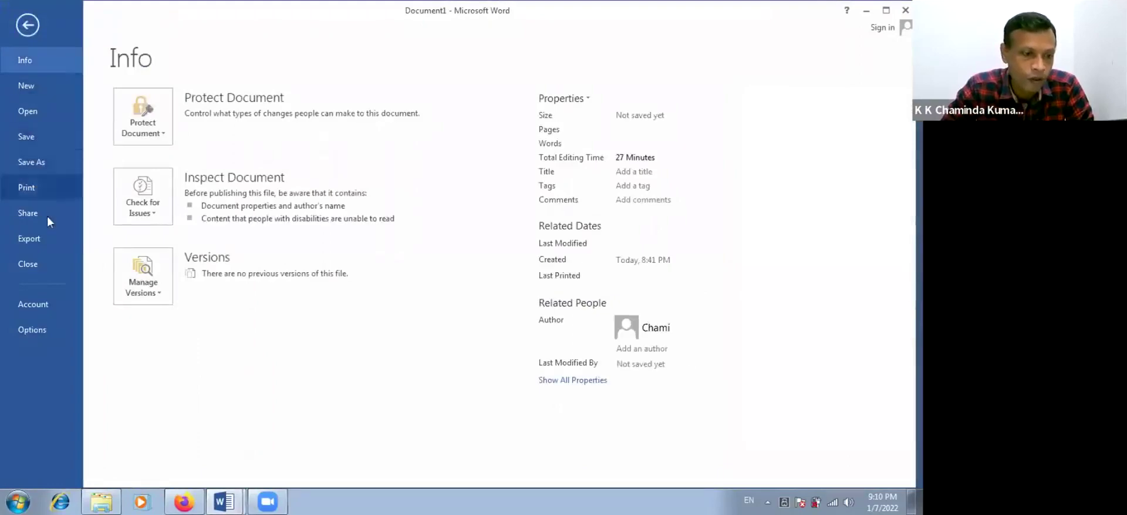
pyautogui.click(36, 330)
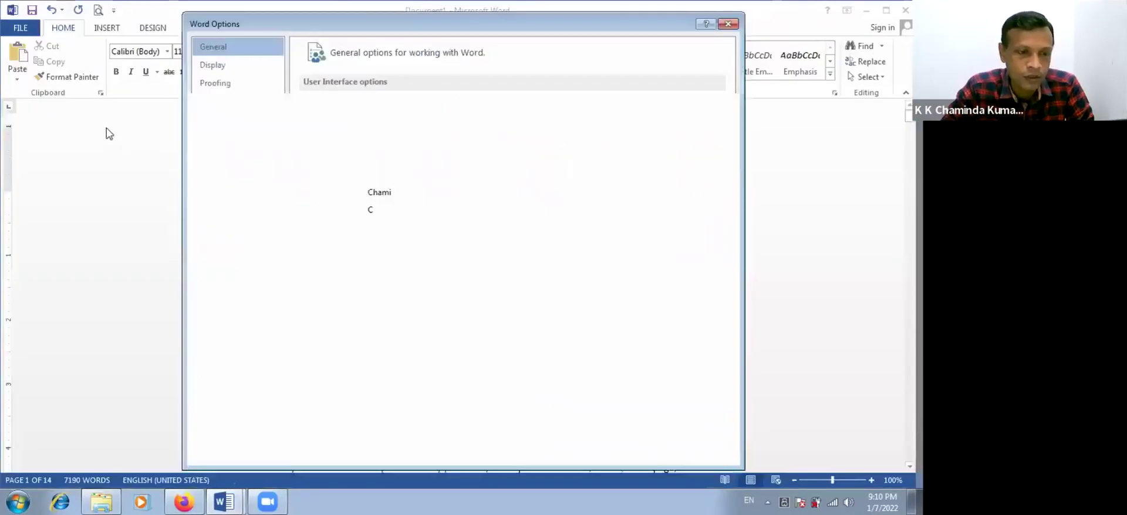
pyautogui.click(215, 66)
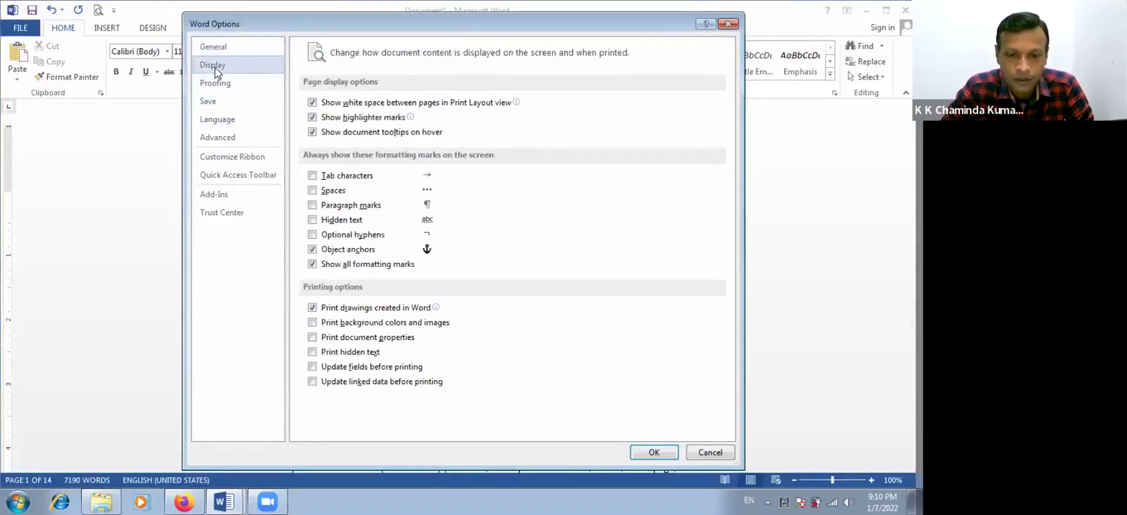
pyautogui.click(688, 447)
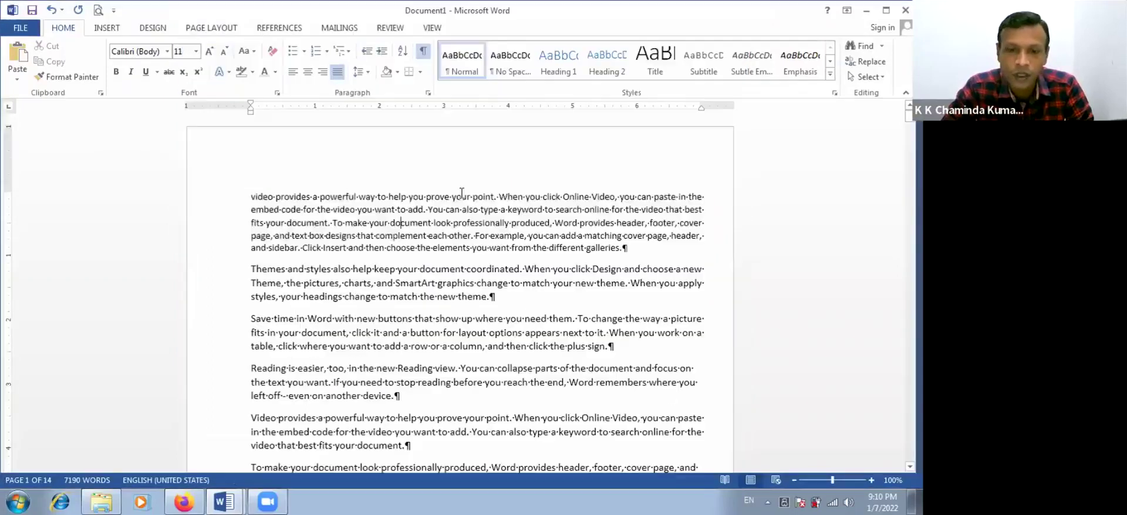
pyautogui.click(422, 52)
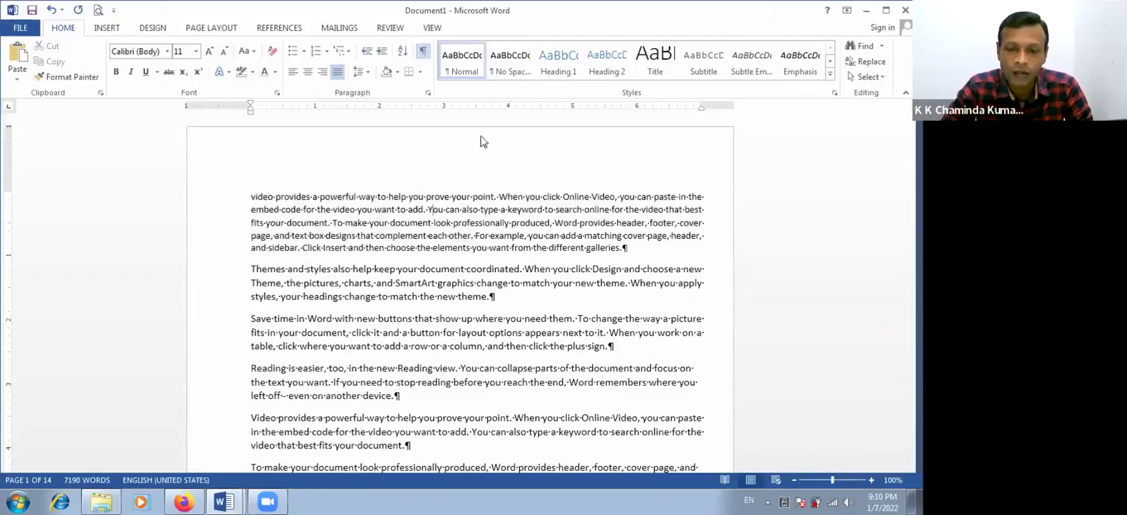
# Step: Select the opening sentence 'video provides a powerful way to help you prove your point.'
pyautogui.moveTo(254, 197); pyautogui.dragTo(680, 313)
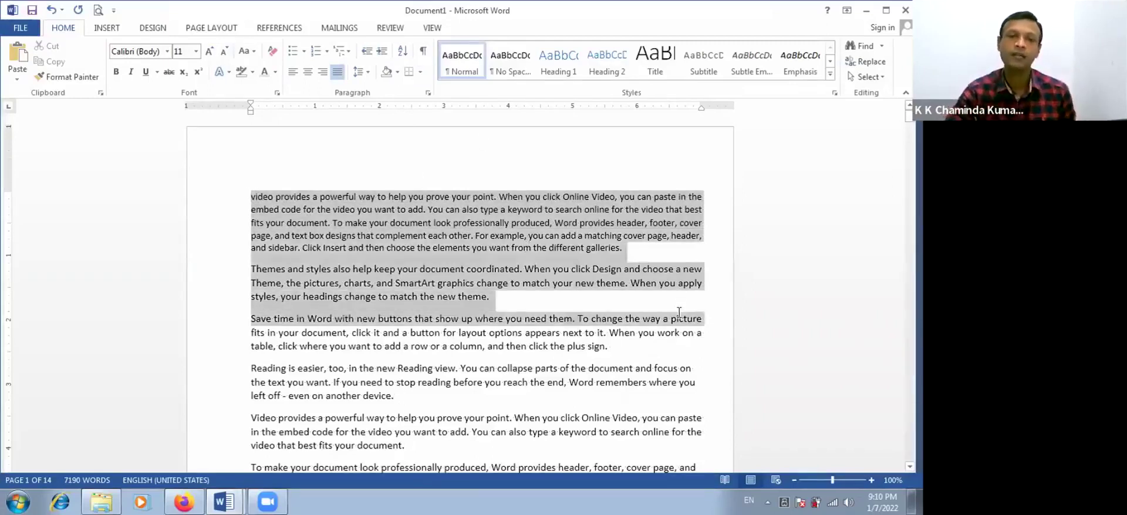
pyautogui.click(637, 251)
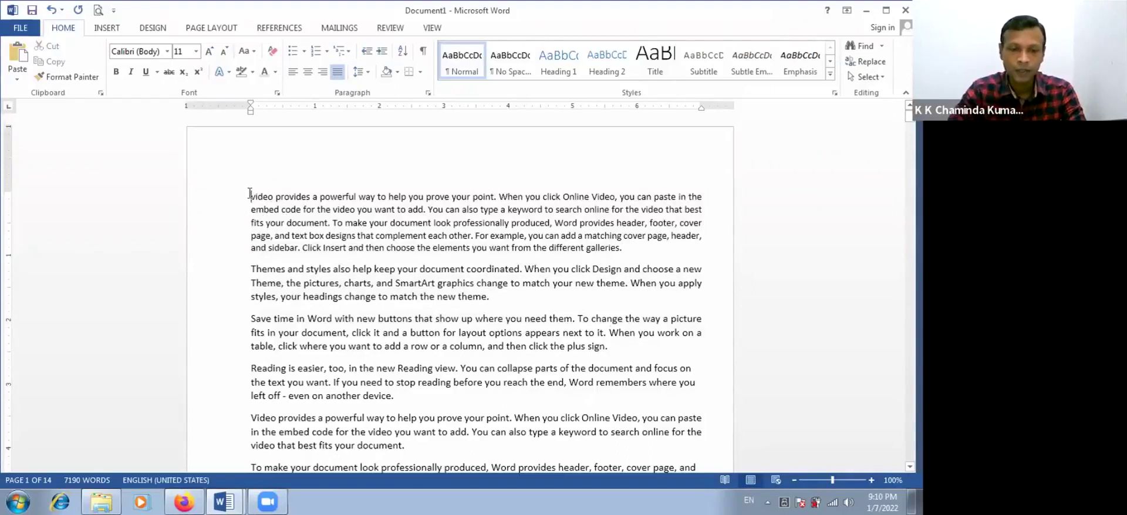
pyautogui.moveTo(271, 191); pyautogui.dragTo(498, 196)
pyautogui.hotkey('ctrl', 'c')
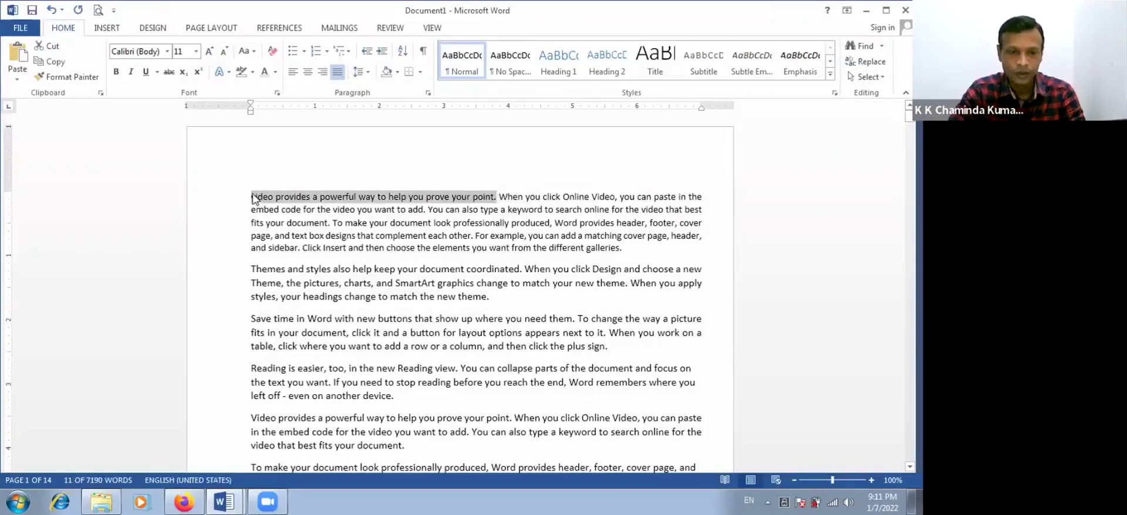
# Step: Paste the copied sentence onto a new empty line above the first paragraph
pyautogui.click(255, 188)
pyautogui.press('Return')
pyautogui.press('Up')
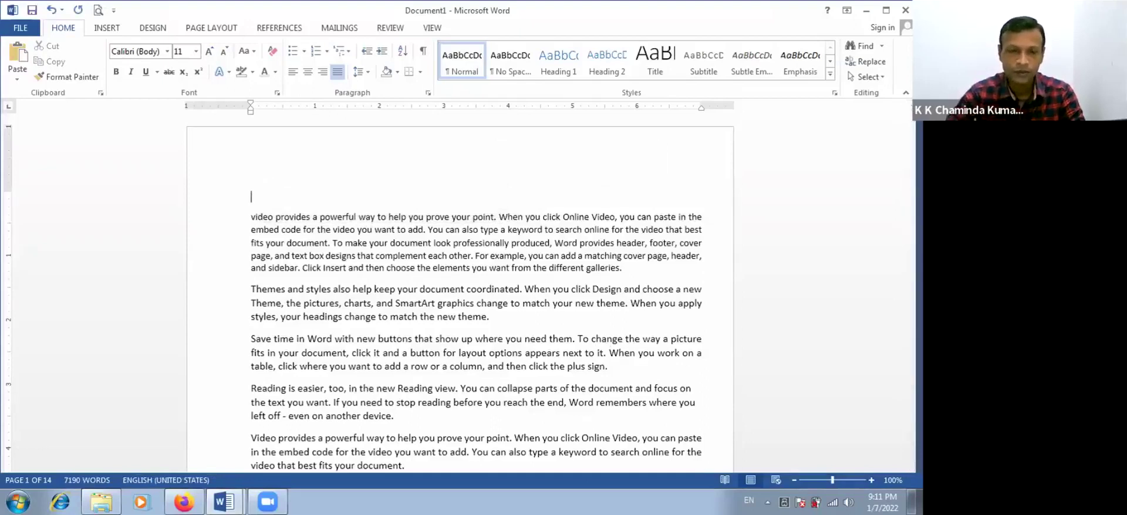
pyautogui.hotkey('ctrl', 'v')
# Step: Apply the Title style to the pasted sentence
pyautogui.click(249, 201)
pyautogui.moveTo(251, 197); pyautogui.dragTo(499, 184)
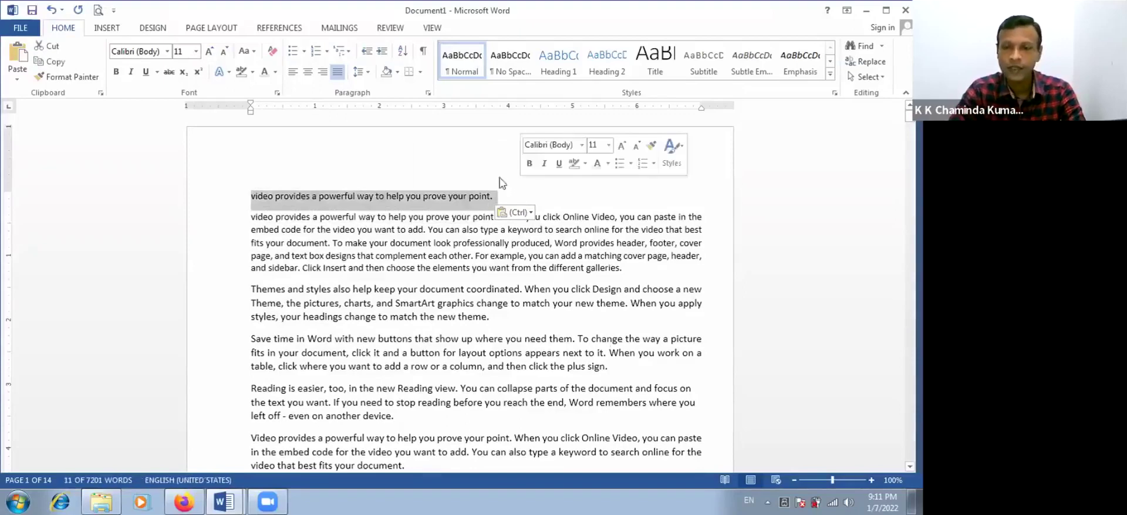
pyautogui.click(831, 79)
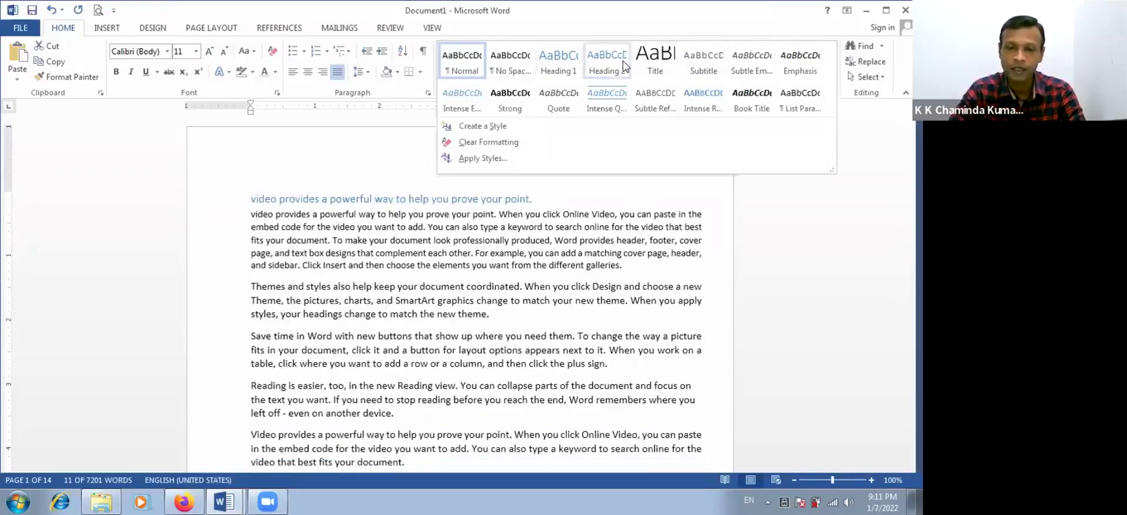
pyautogui.press('Escape')
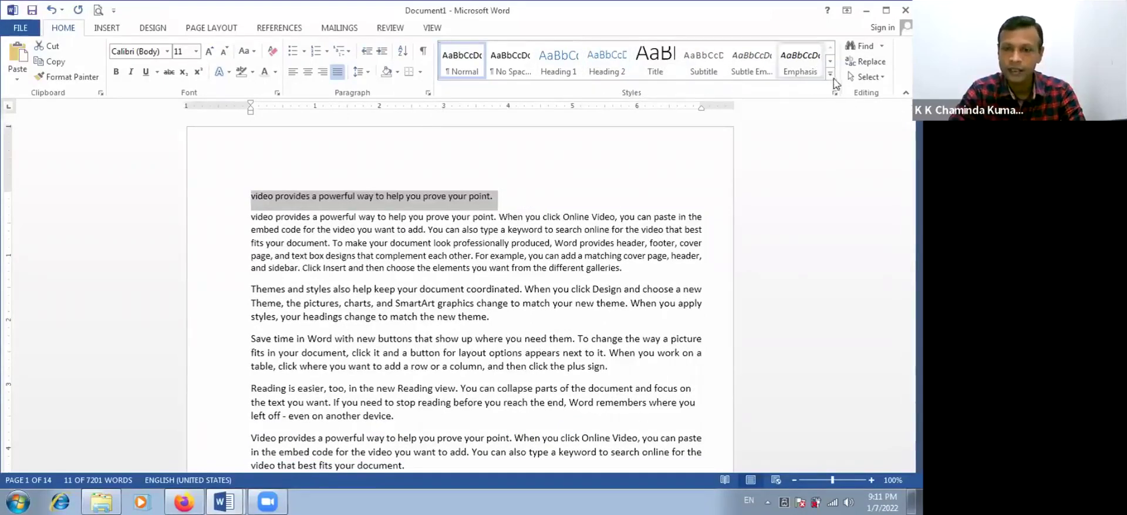
pyautogui.click(831, 75)
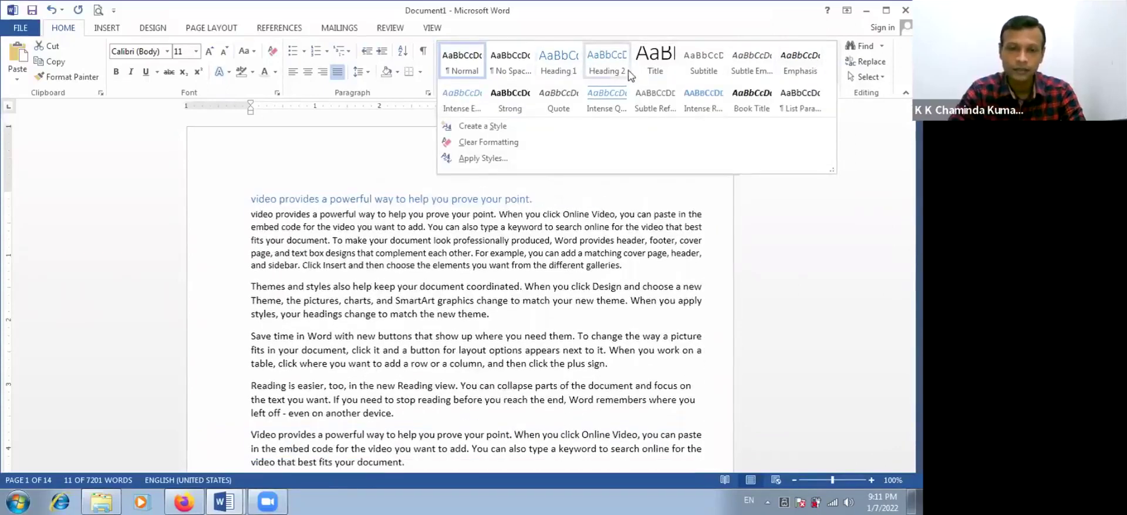
pyautogui.click(673, 71)
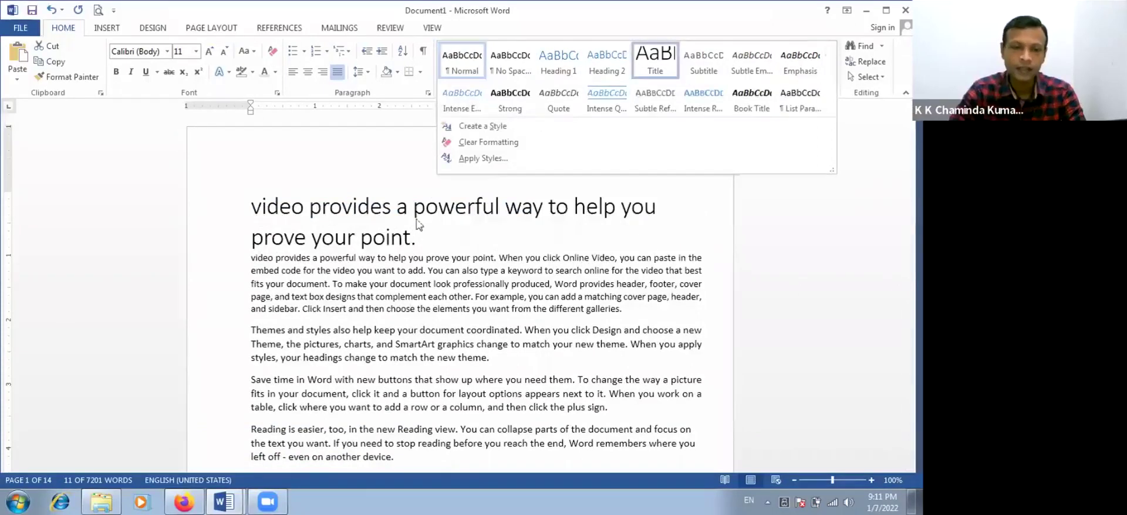
# Step: Indent the title with spaces and break it before 'to' into two lines
pyautogui.click(390, 238)
pyautogui.click(252, 207)
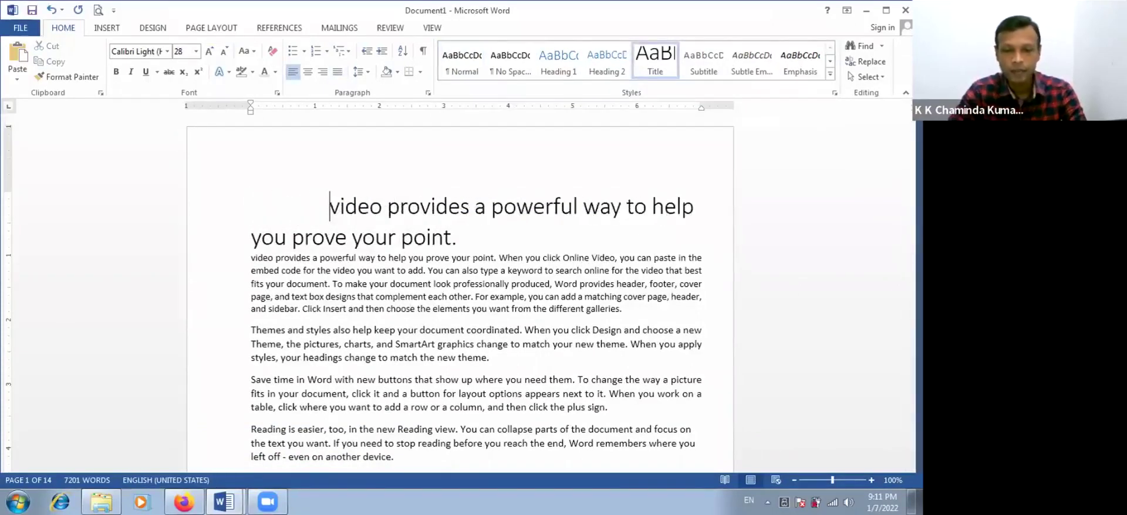
pyautogui.press('BackSpace')
pyautogui.press('BackSpace')
pyautogui.press('BackSpace')
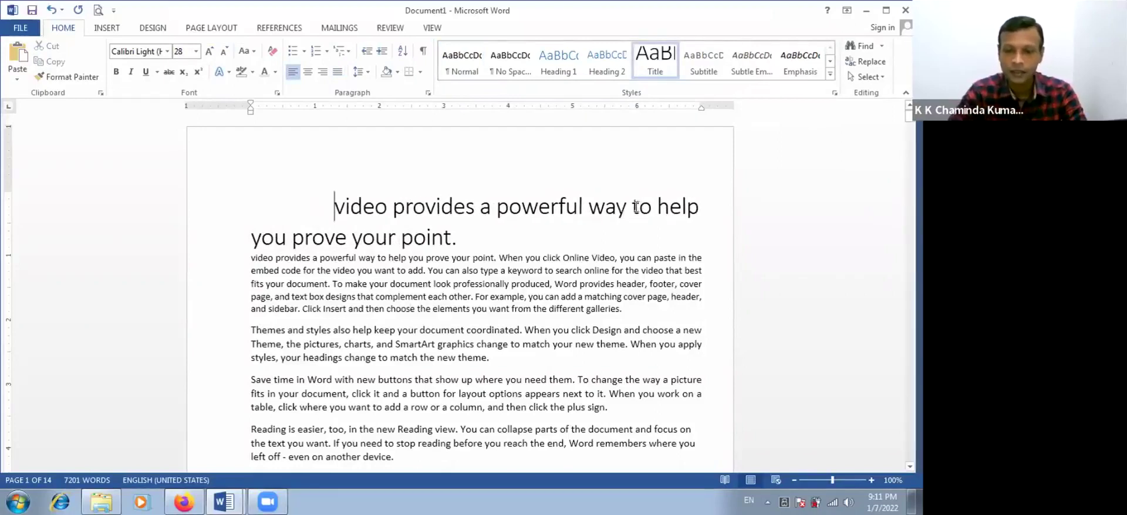
pyautogui.press('Return')
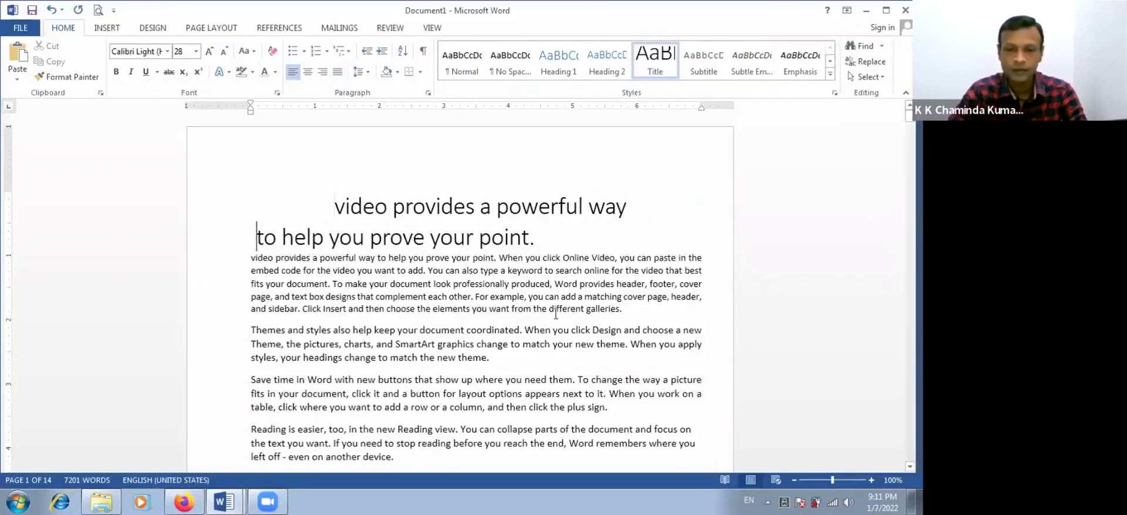
pyautogui.press('BackSpace')
pyautogui.press('BackSpace')
pyautogui.press('BackSpace')
pyautogui.press('BackSpace')
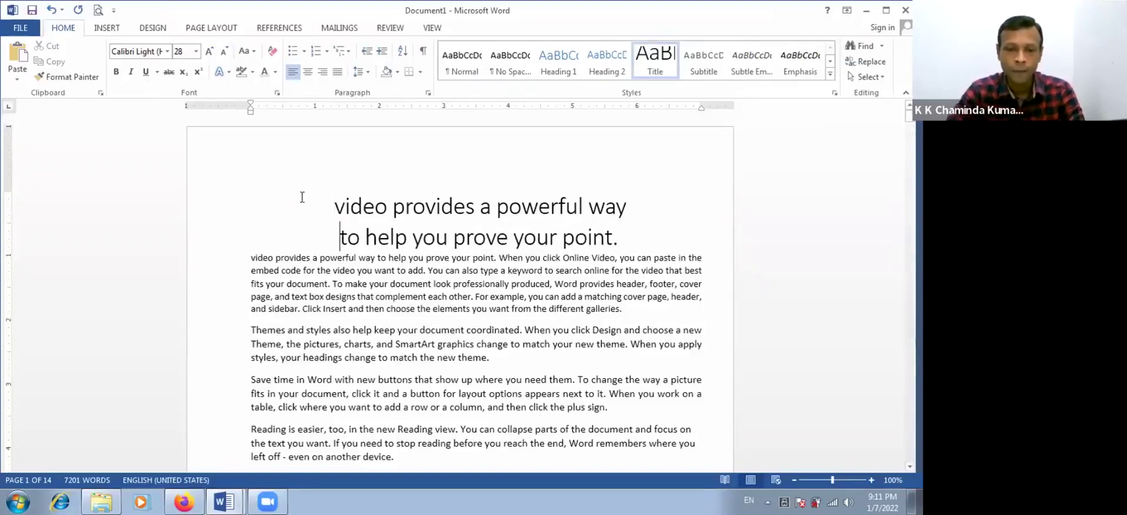
pyautogui.moveTo(303, 203); pyautogui.dragTo(474, 264)
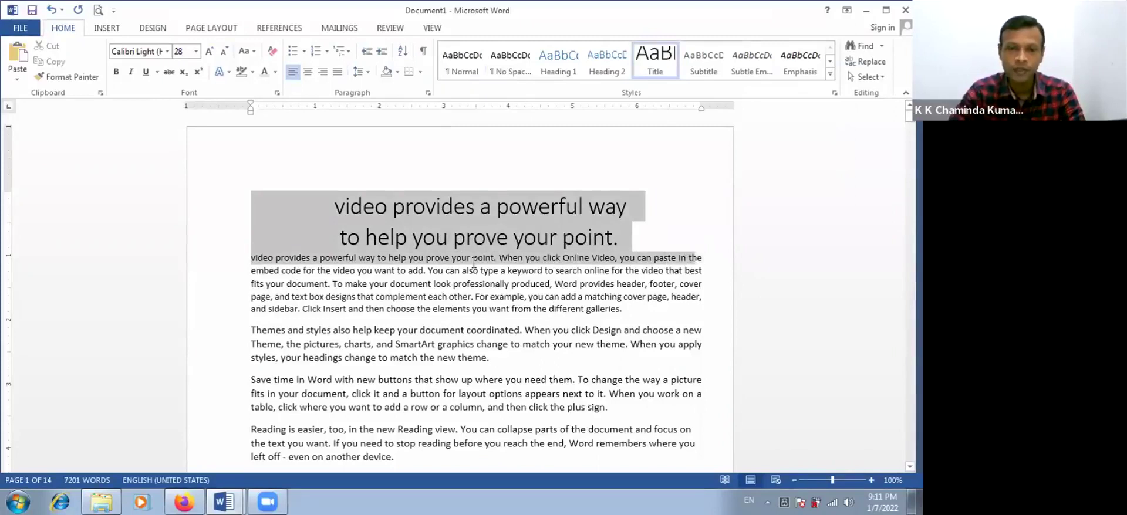
pyautogui.click(398, 162)
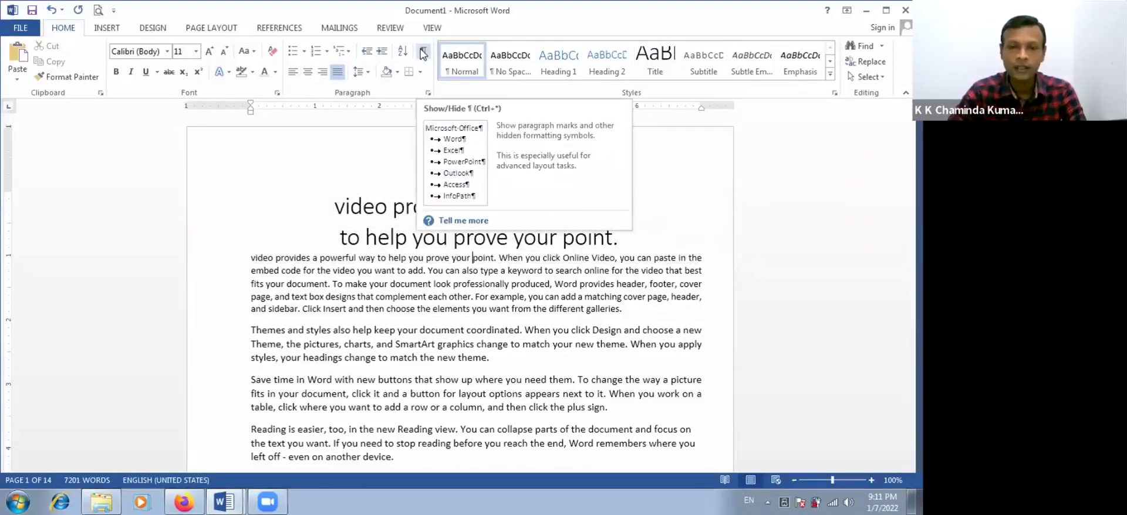
# Step: Show formatting marks, then try a Tab indent on the first body paragraph and remove it
pyautogui.click(423, 53)
pyautogui.click(281, 209)
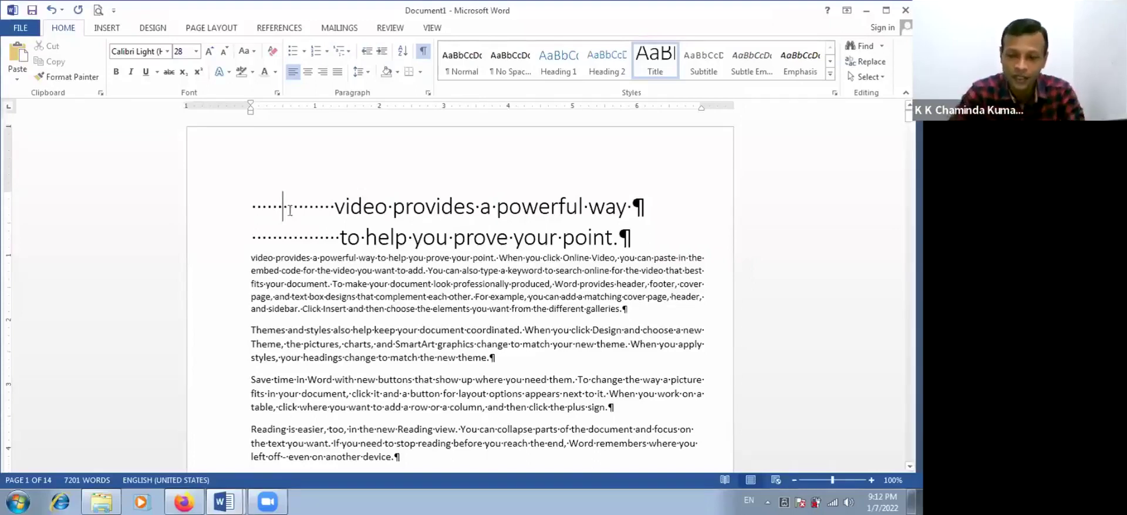
pyautogui.press('Down')
pyautogui.press('Down')
pyautogui.press('Home')
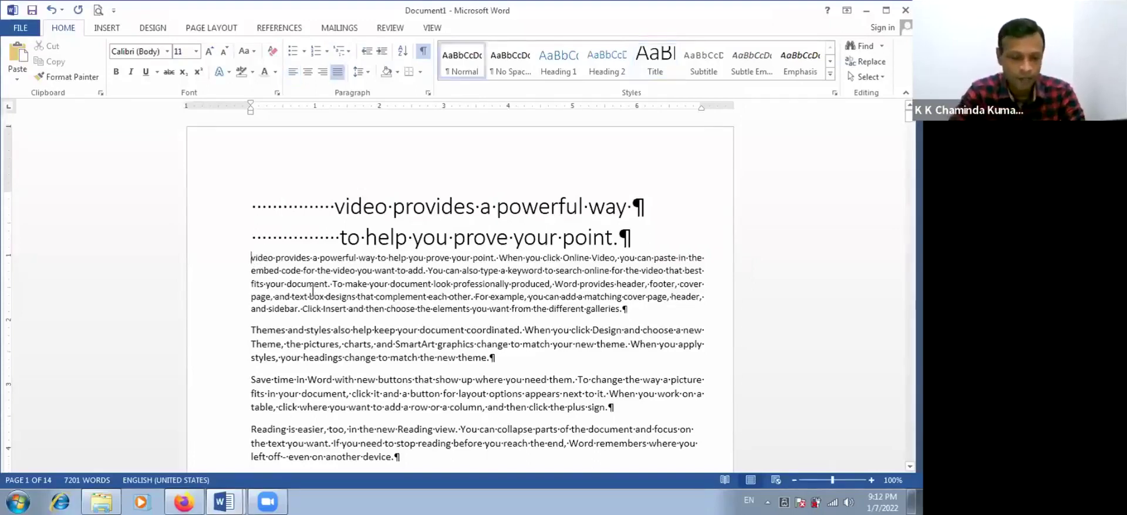
pyautogui.press('Tab')
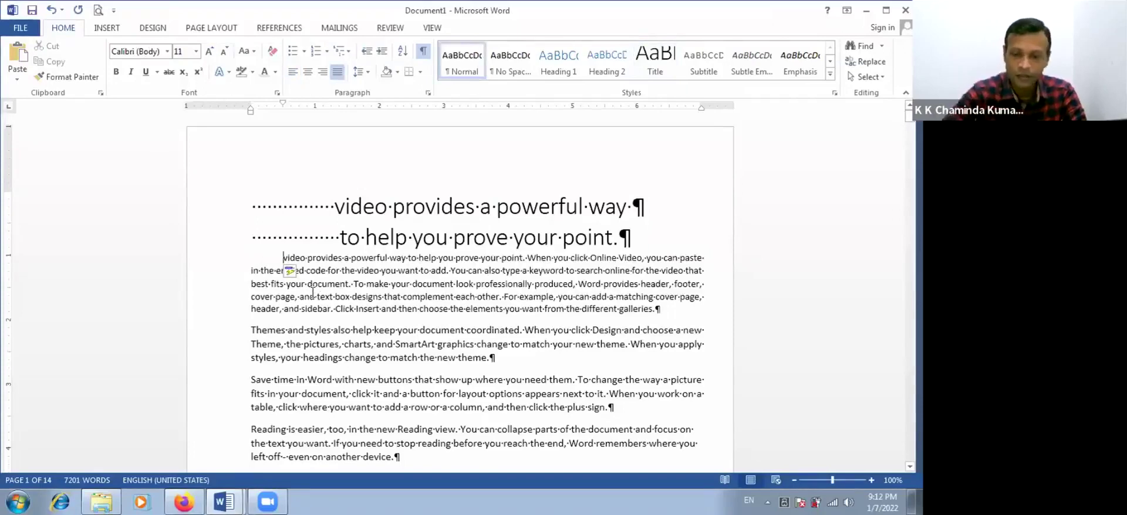
pyautogui.press('BackSpace')
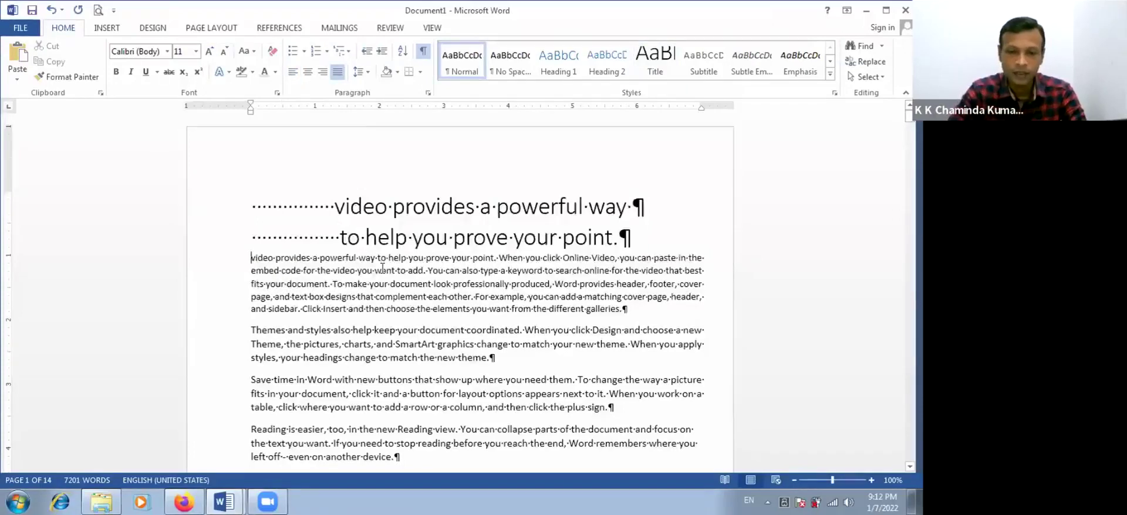
# Step: Browse down to the Reading paragraph and bullet list, then return to the first body paragraph
pyautogui.scroll(-4, 382, 268)
pyautogui.scroll(-1, 382, 273)
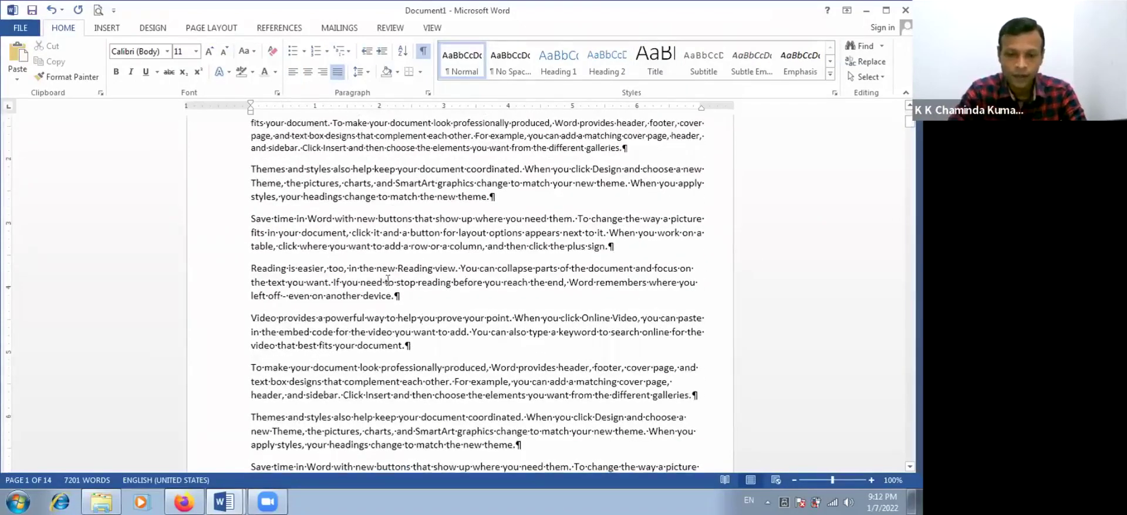
pyautogui.click(410, 304)
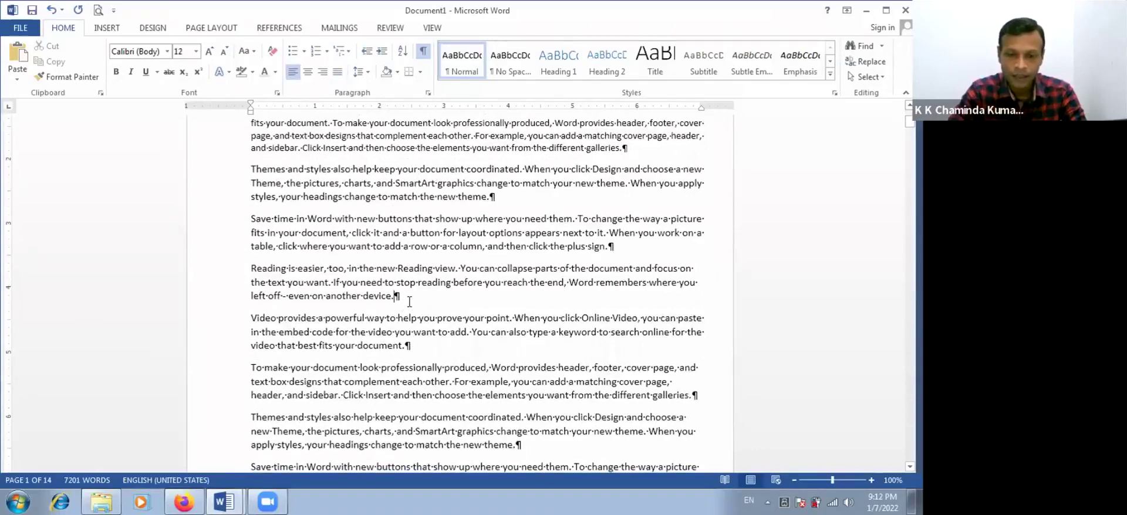
pyautogui.scroll(-18, 410, 308)
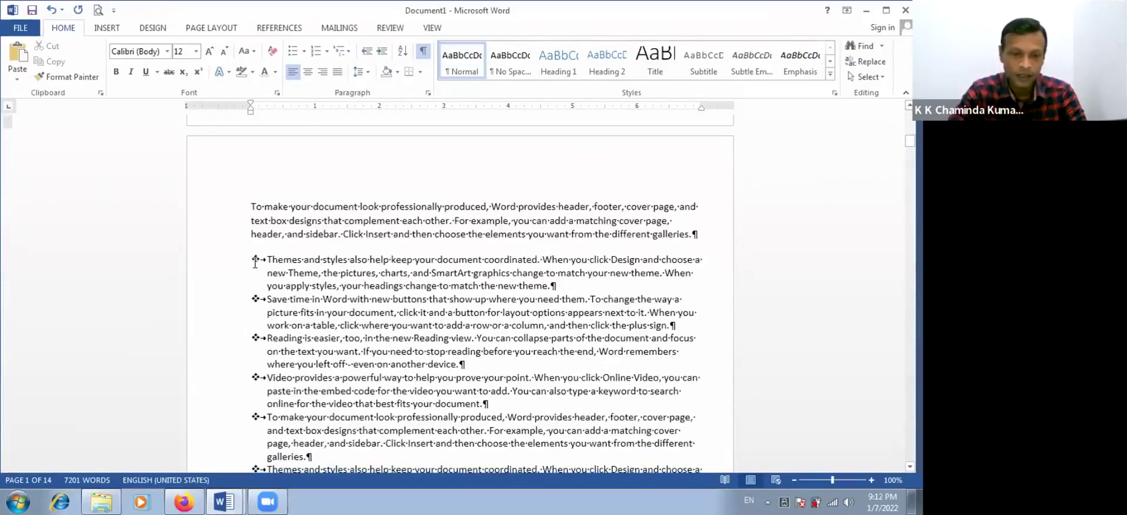
pyautogui.click(259, 263)
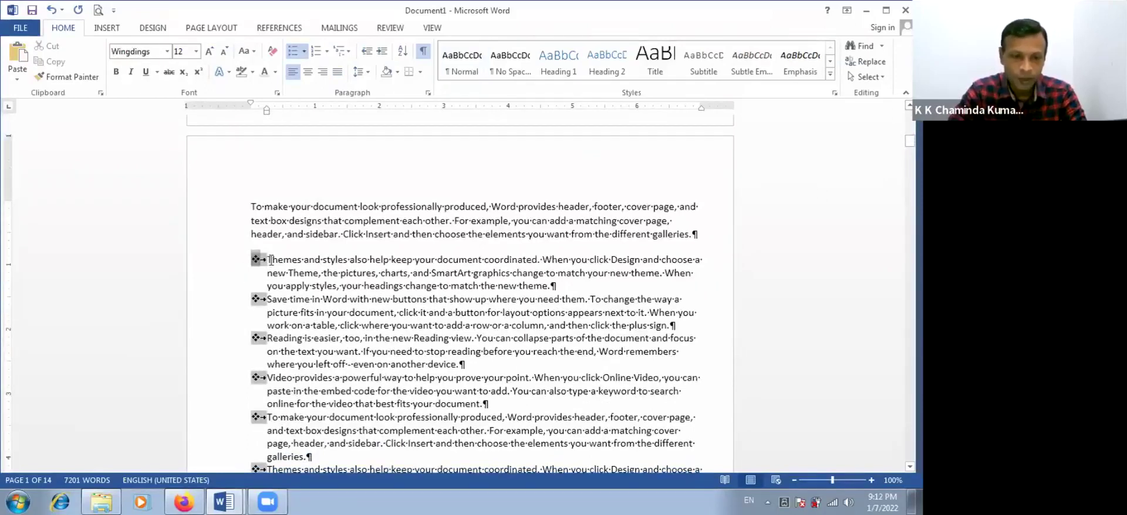
pyautogui.click(270, 260)
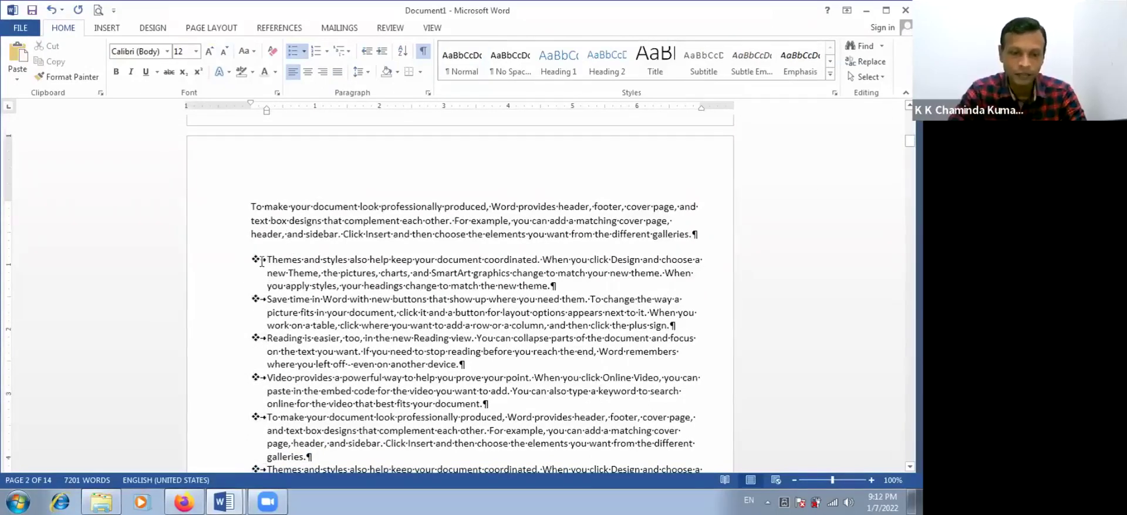
pyautogui.scroll(15, 393, 281)
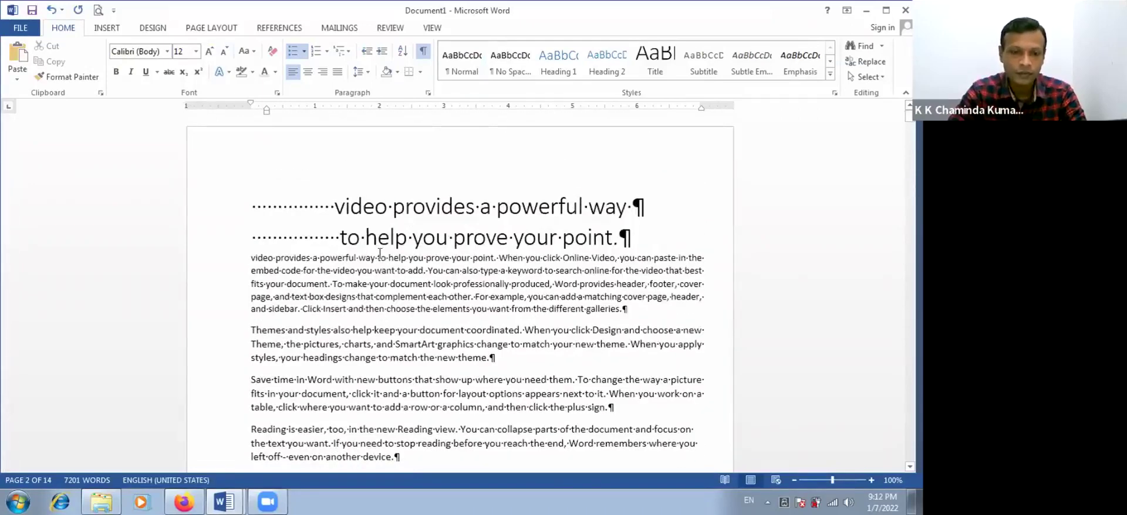
pyautogui.click(382, 265)
# Step: Open Word Options on the Display page twice, cancelling each time without changes
pyautogui.click(20, 28)
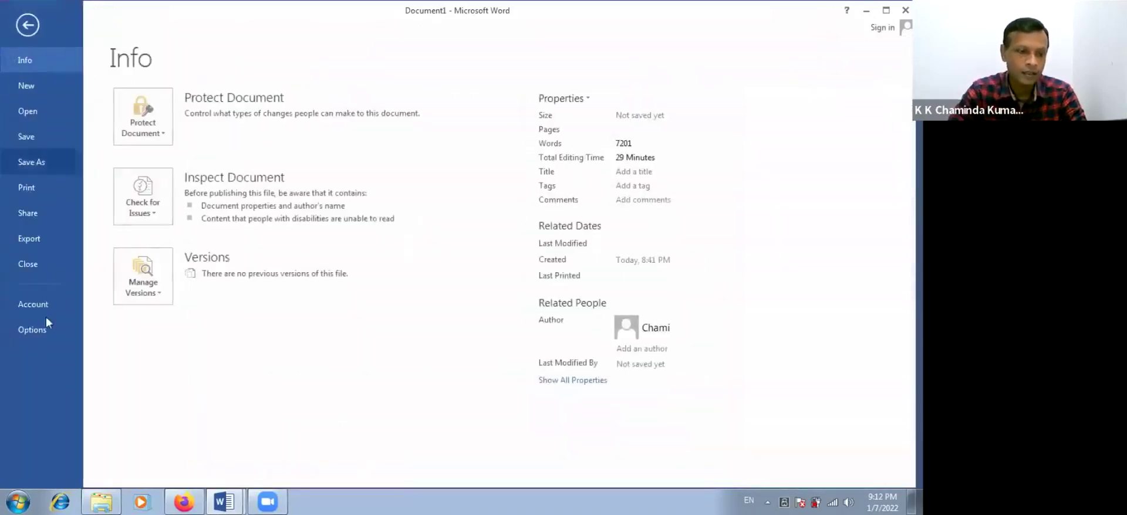
pyautogui.click(47, 333)
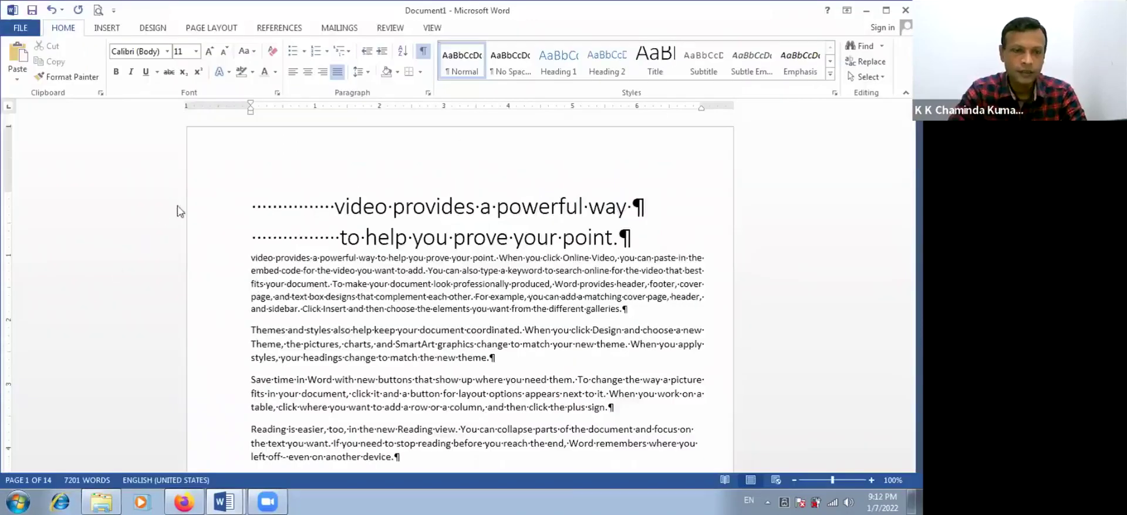
pyautogui.click(236, 70)
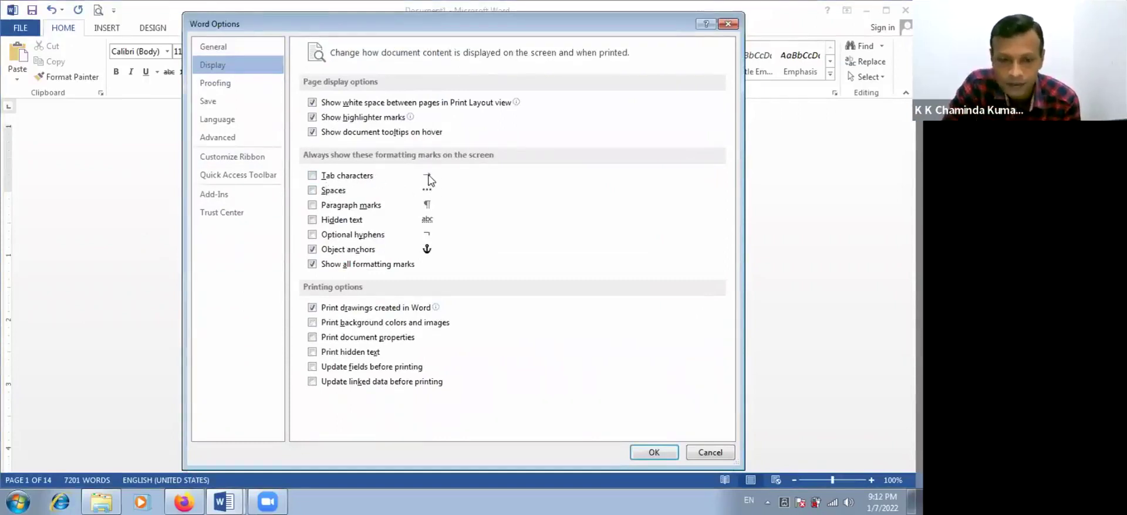
pyautogui.click(712, 453)
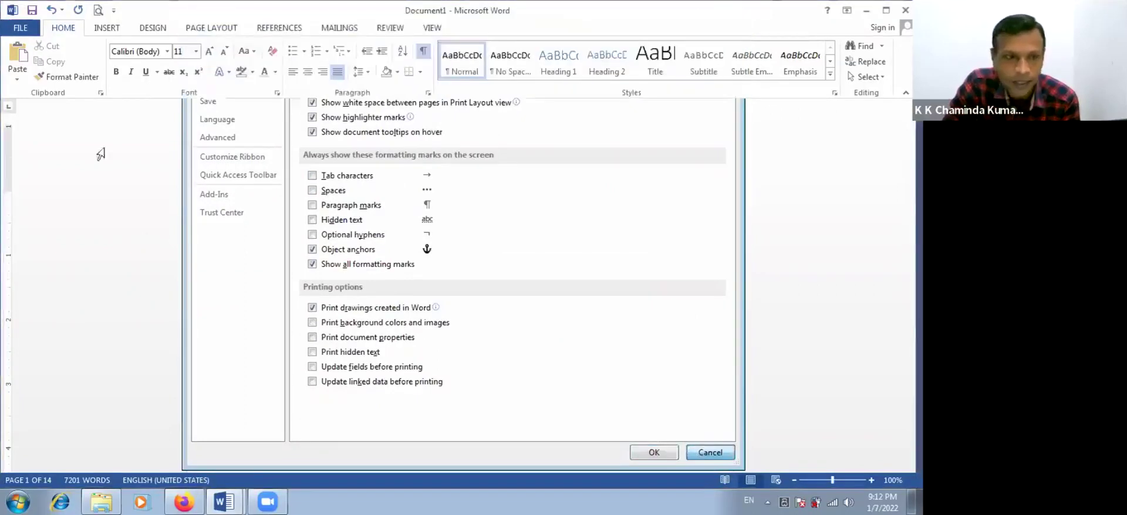
pyautogui.click(21, 29)
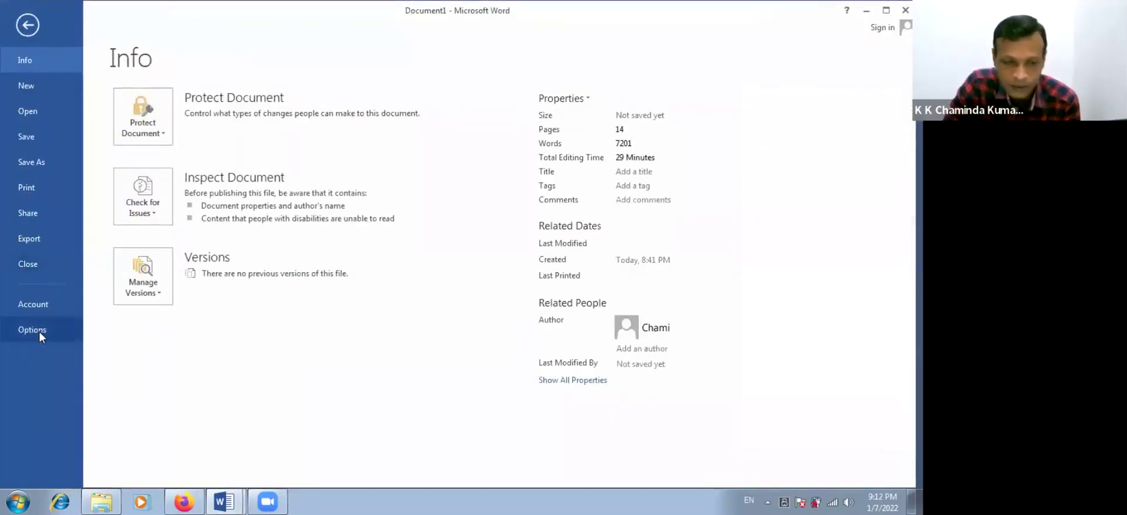
pyautogui.click(67, 331)
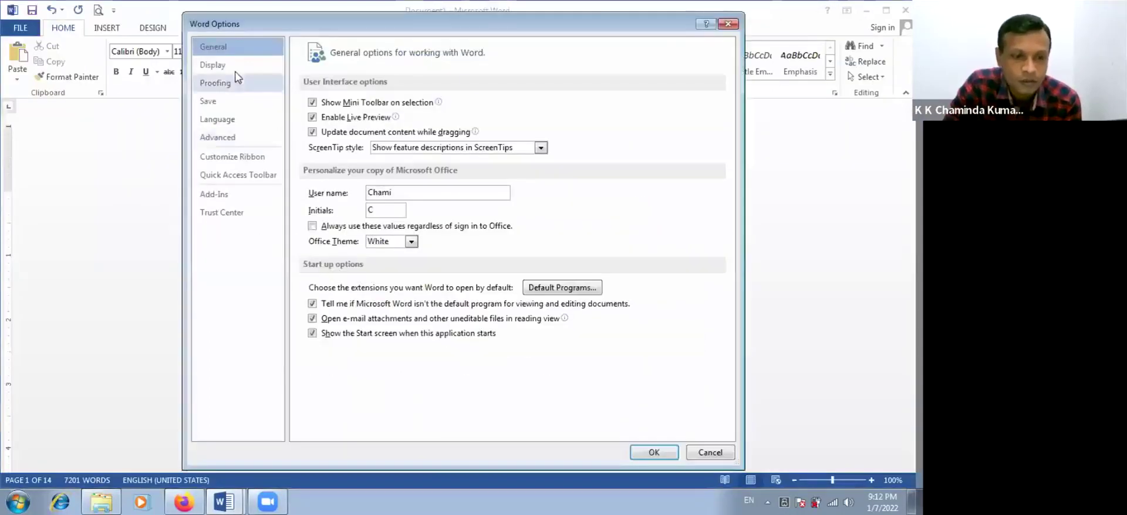
pyautogui.click(238, 66)
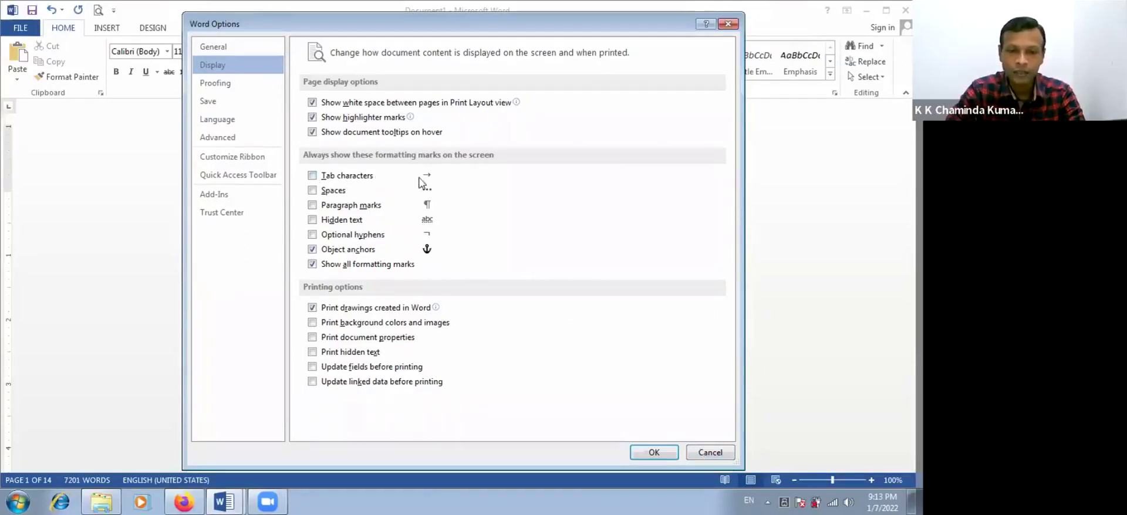
pyautogui.click(707, 454)
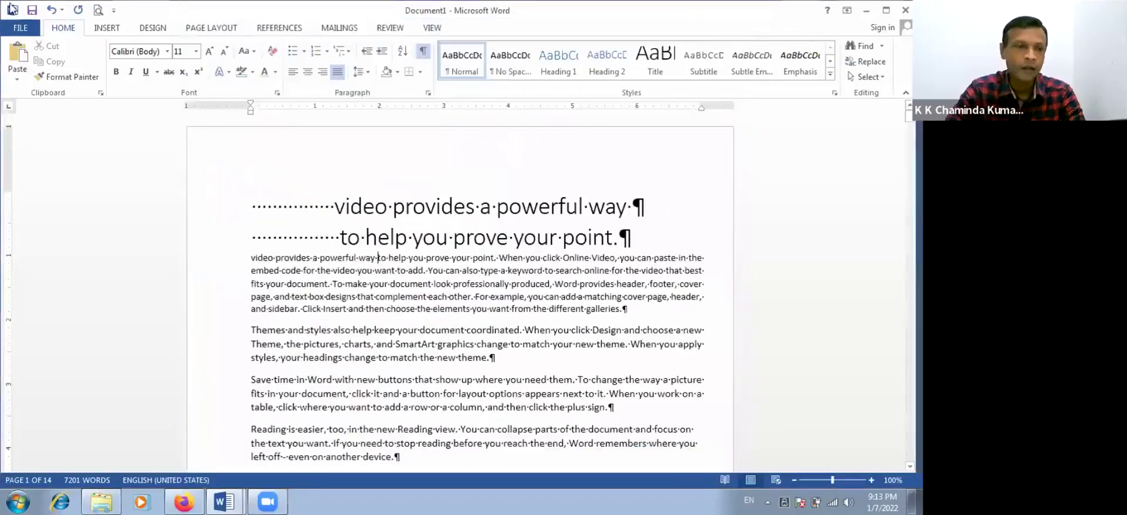
# Step: Review the formatting-mark settings on the Word Options Display page and close it
pyautogui.click(21, 28)
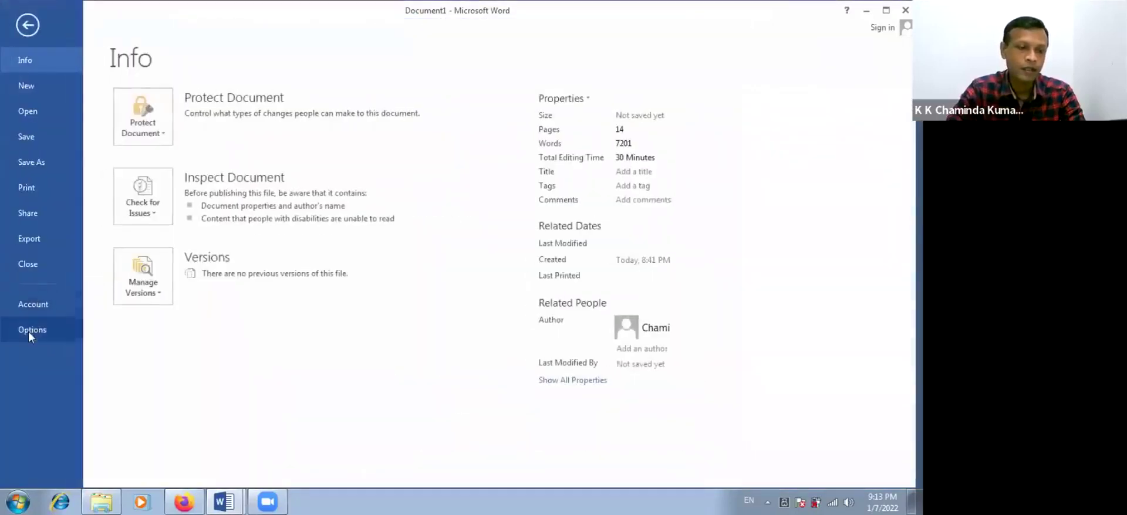
pyautogui.click(28, 331)
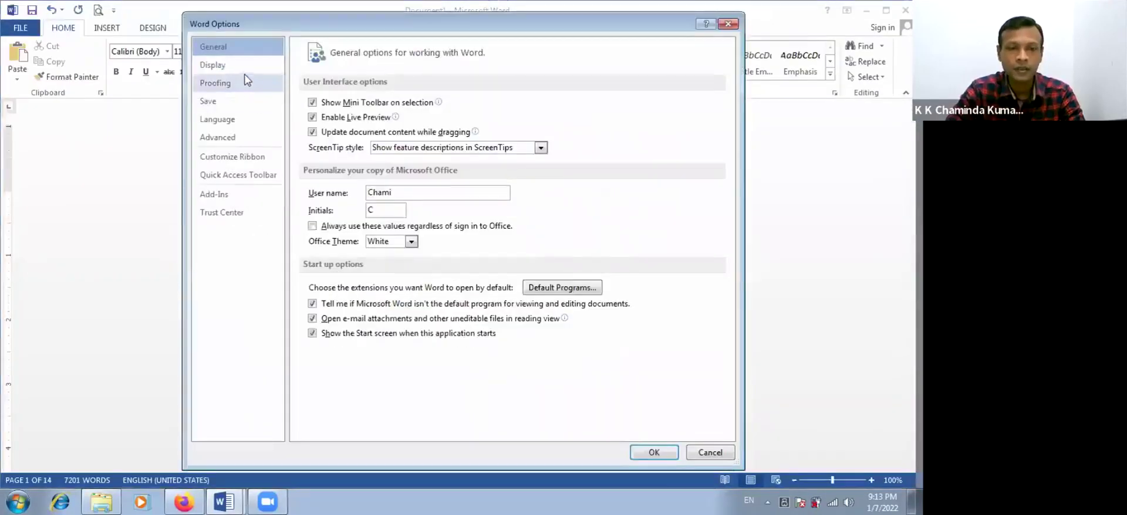
pyautogui.click(243, 68)
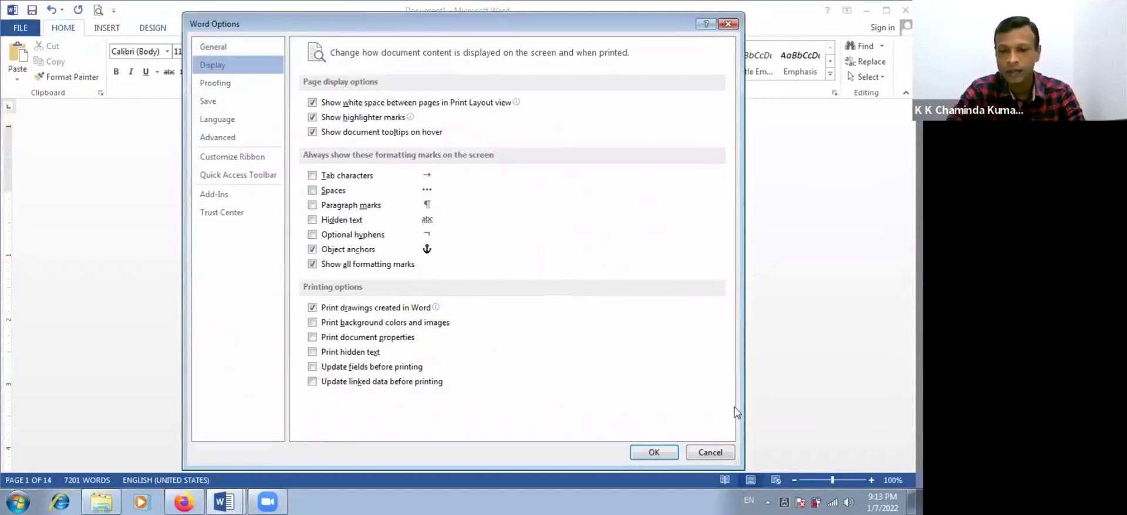
pyautogui.press('Return')
# Step: Scroll through the document's pages, then bring up the print preview
pyautogui.scroll(-10, 373, 300)
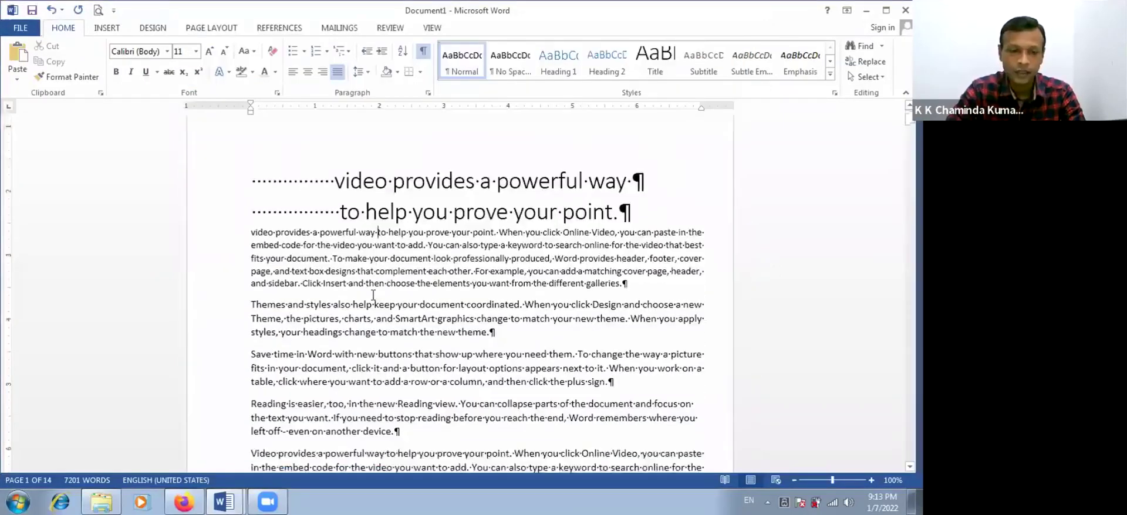
pyautogui.scroll(-20, 372, 300)
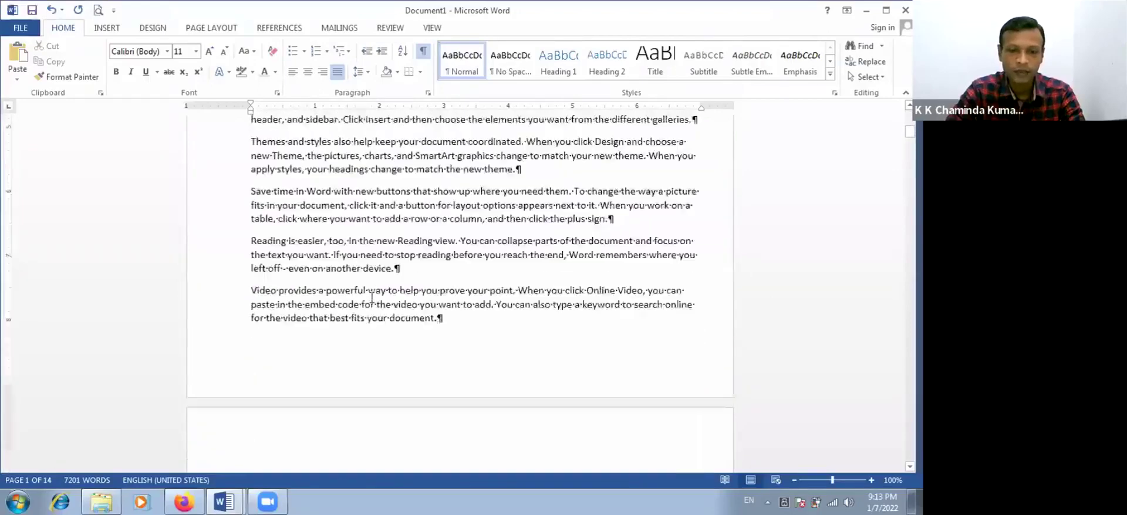
pyautogui.scroll(5, 365, 236)
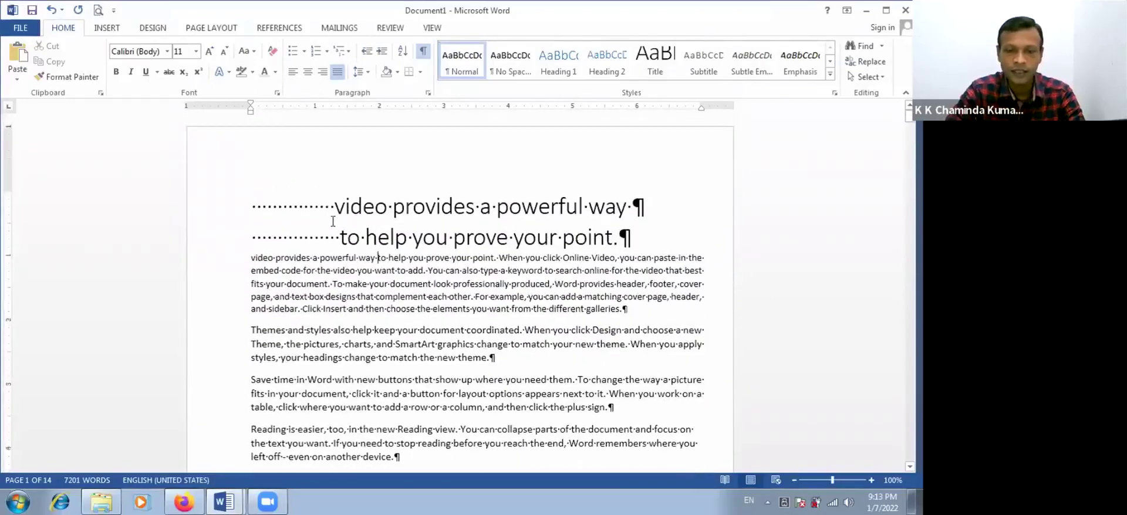
pyautogui.scroll(-7, 333, 221)
pyautogui.scroll(-11, 337, 245)
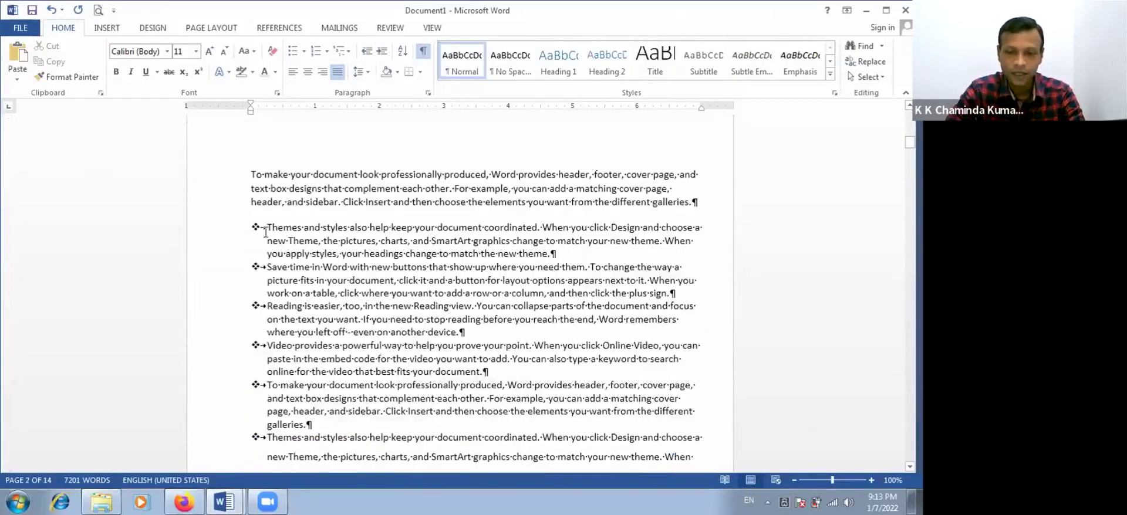
pyautogui.scroll(-15, 268, 240)
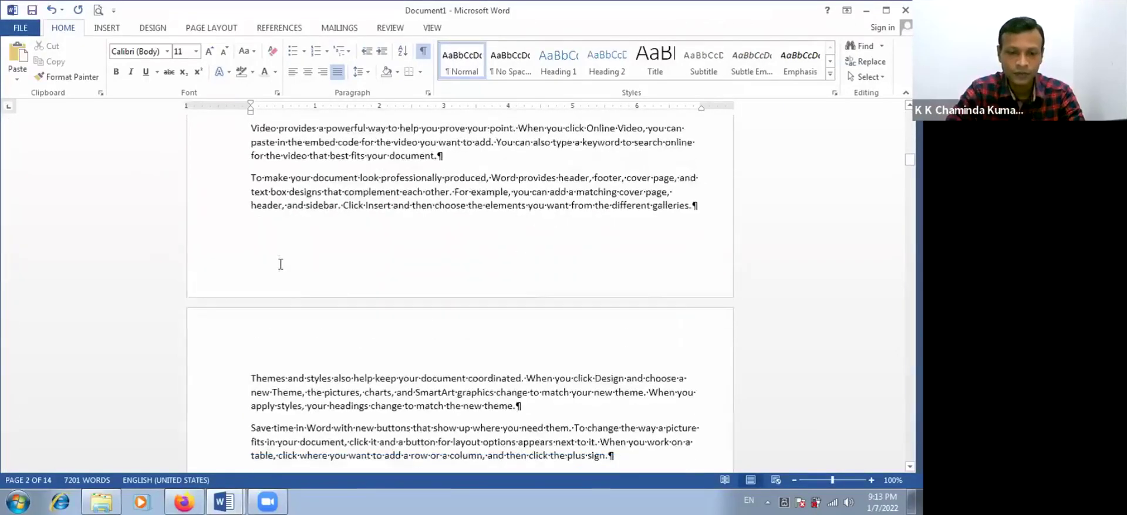
pyautogui.scroll(20, 293, 291)
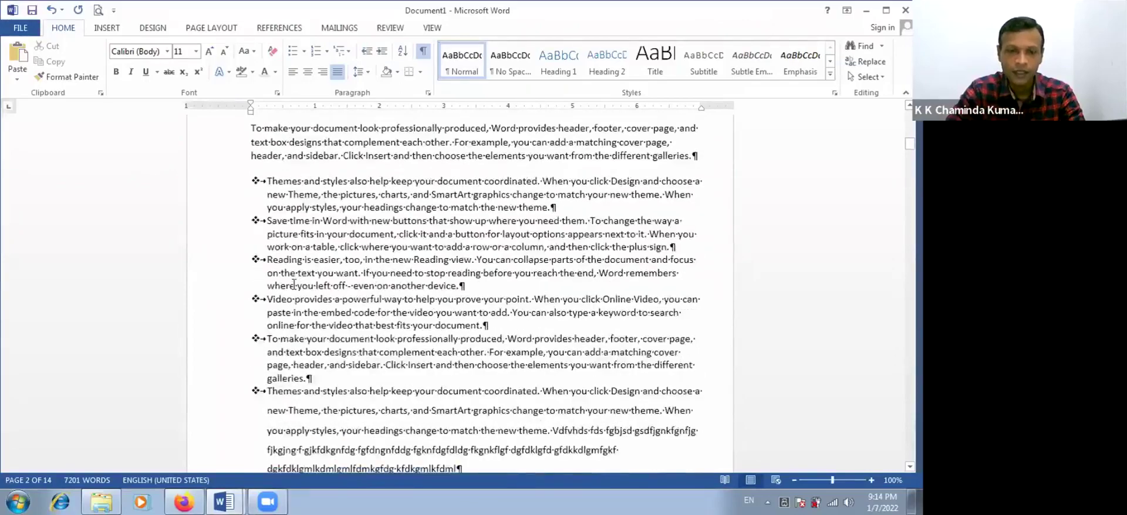
pyautogui.scroll(20, 295, 285)
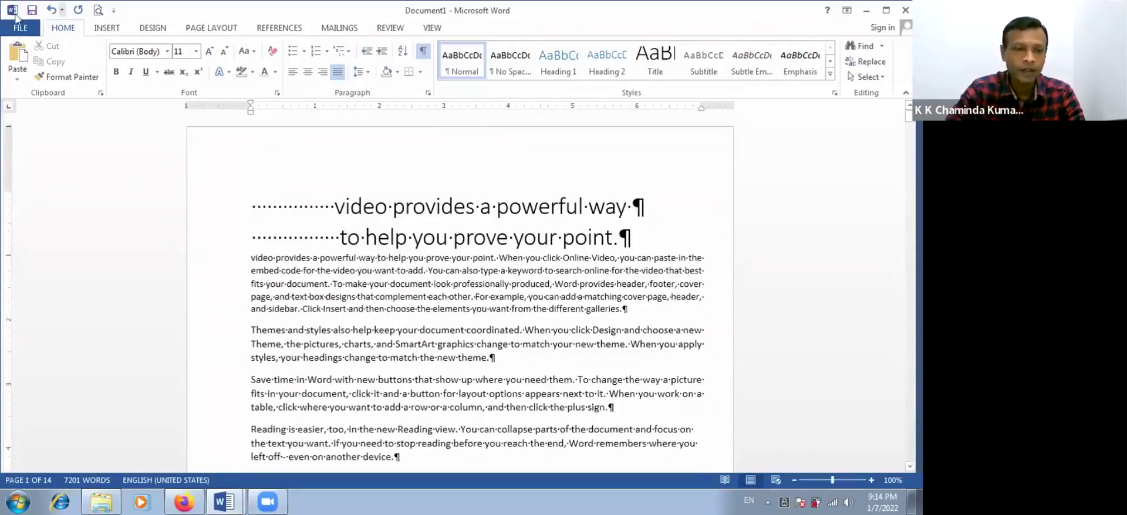
pyautogui.click(15, 30)
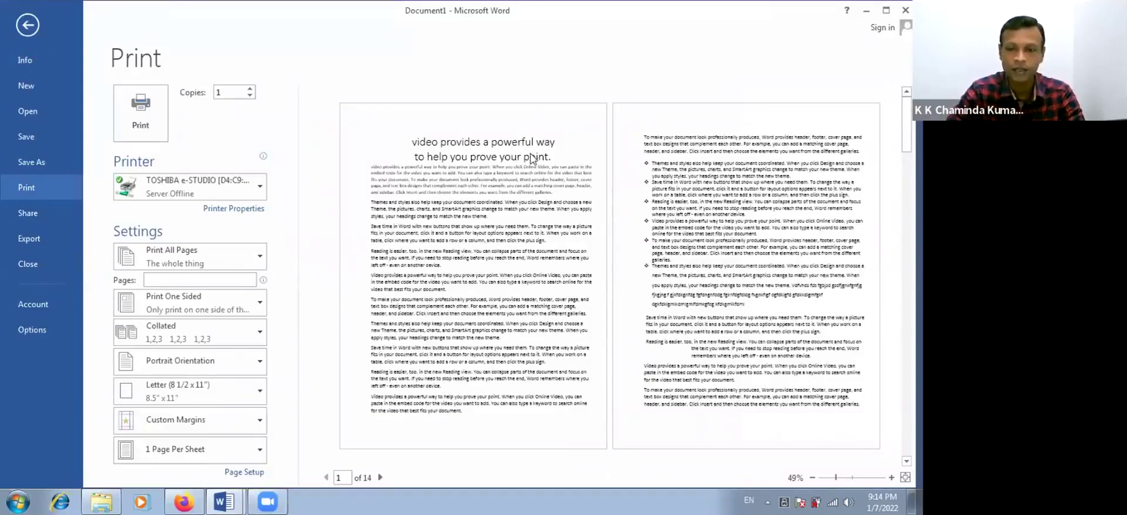
# Step: Return from the print preview to editing Document1
pyautogui.click(28, 25)
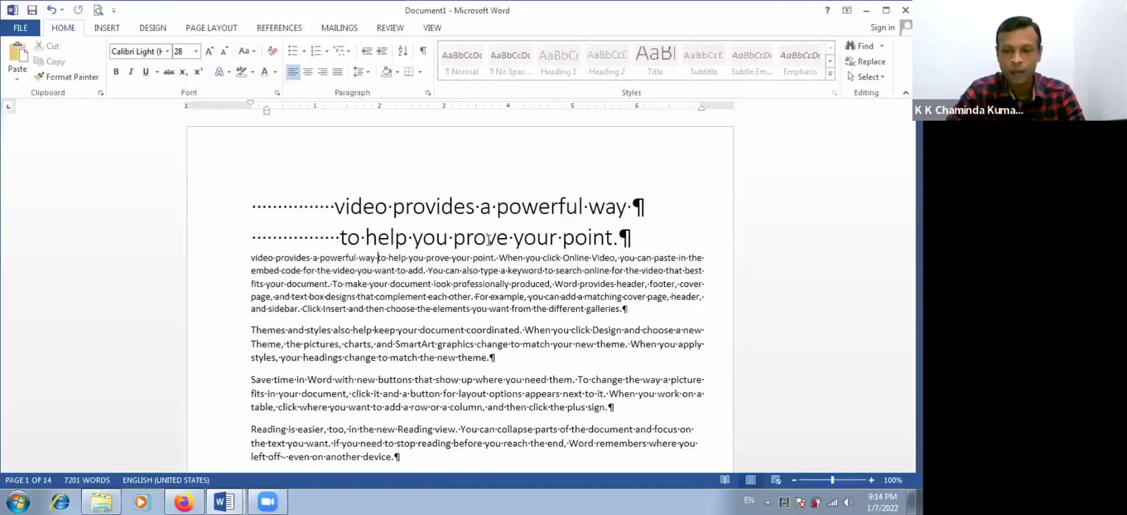
pyautogui.scroll(-1, 490, 251)
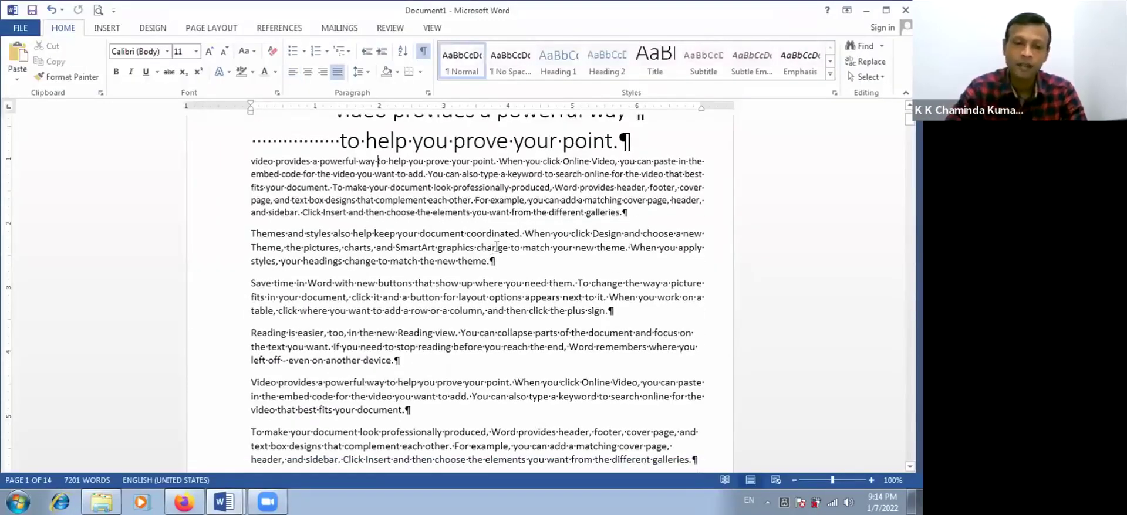
# Step: Turn Show/Hide ¶ off so paragraph marks and space dots disappear, then scroll through the pages
pyautogui.click(421, 52)
pyautogui.click(482, 309)
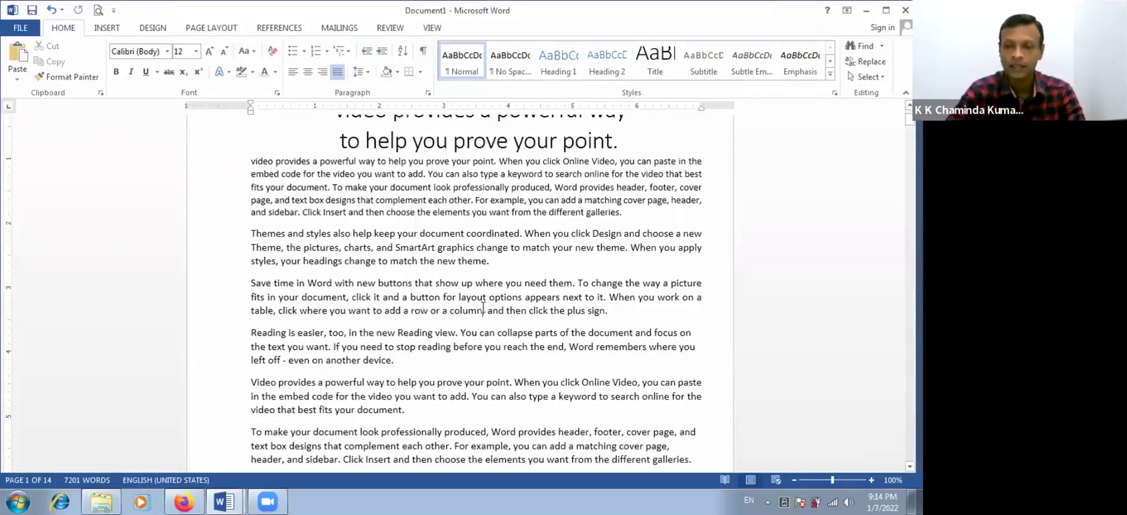
pyautogui.scroll(2, 477, 324)
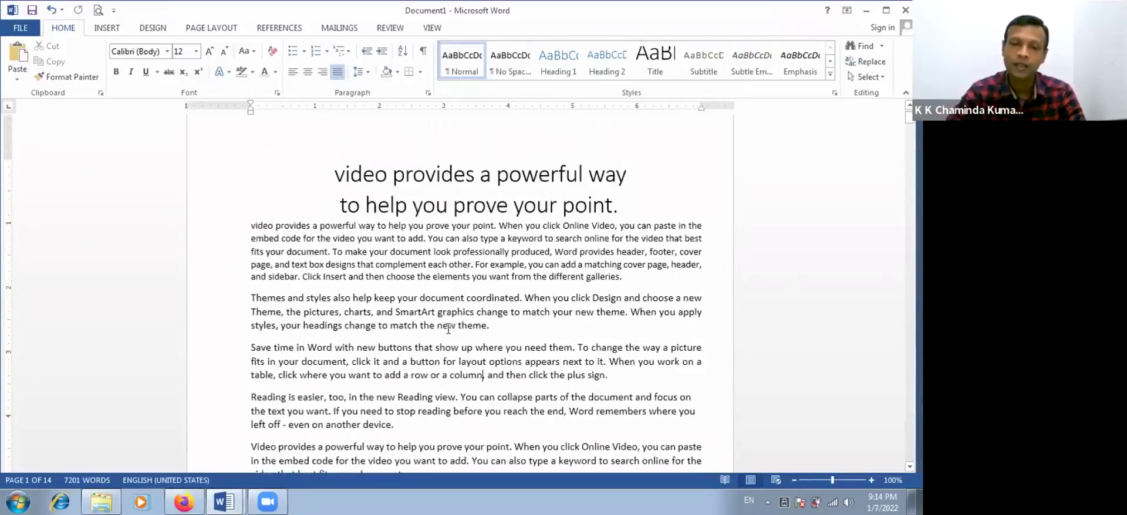
pyautogui.scroll(-5, 448, 329)
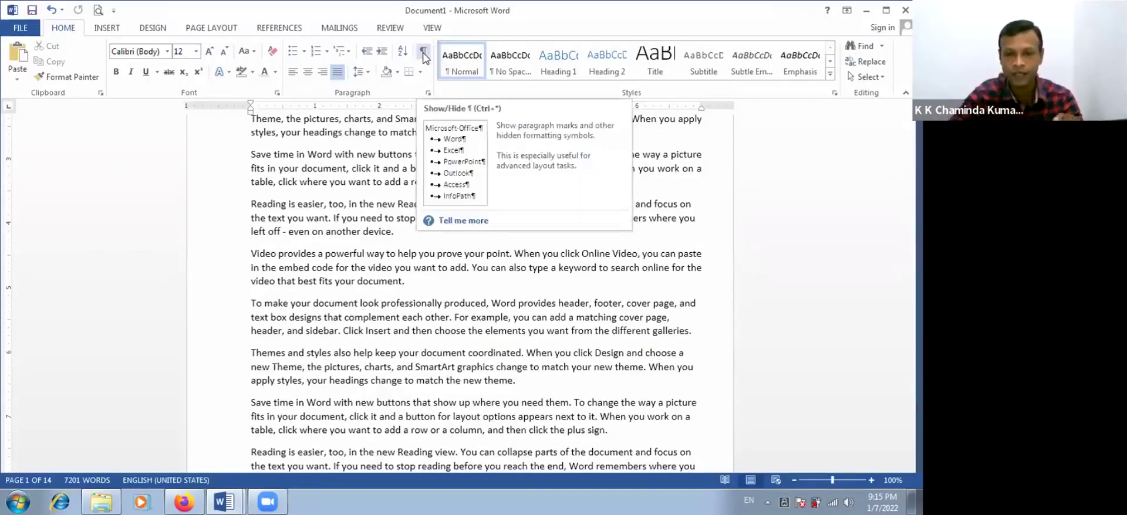
pyautogui.click(423, 53)
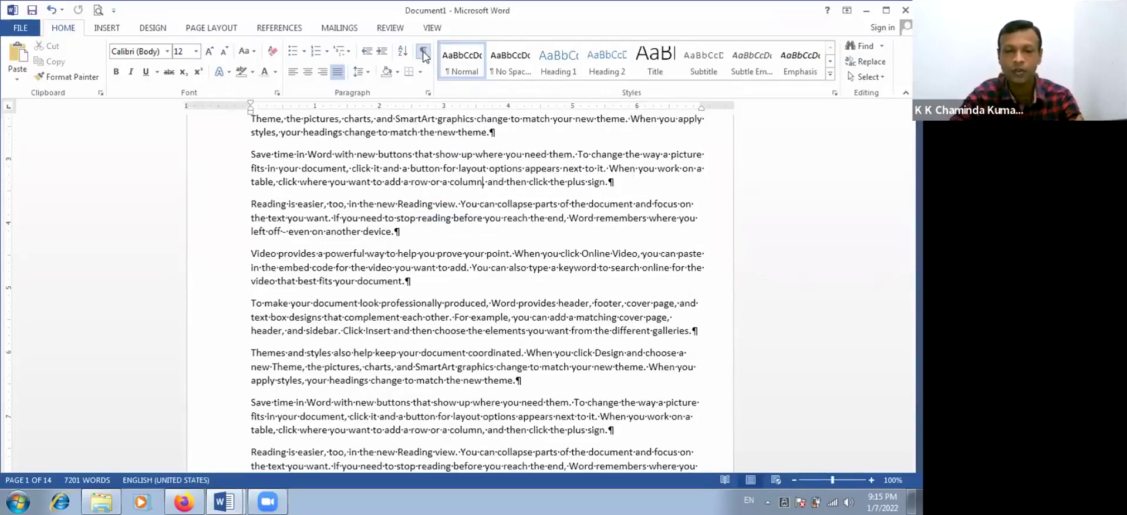
pyautogui.click(424, 54)
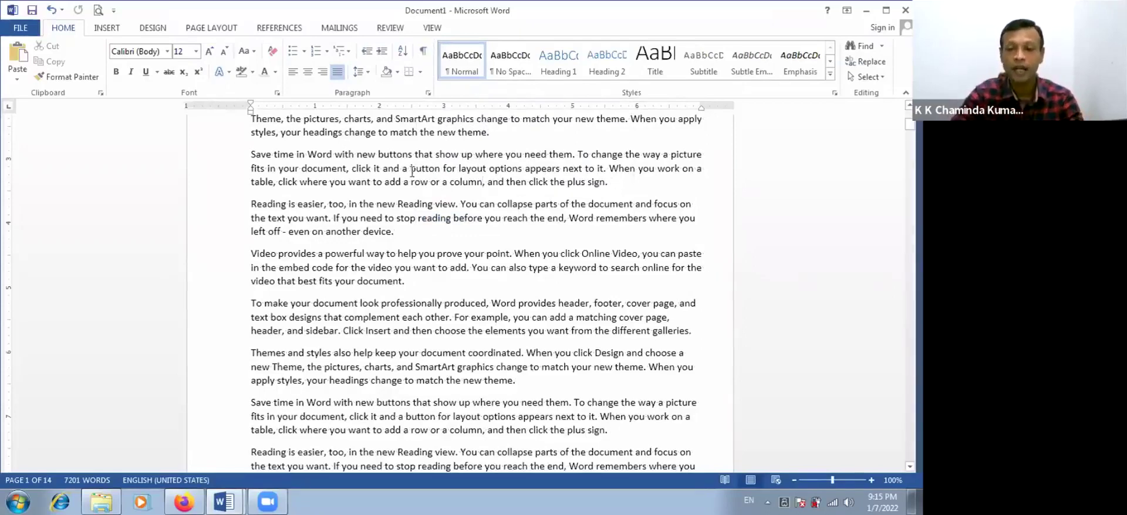
pyautogui.scroll(5, 472, 235)
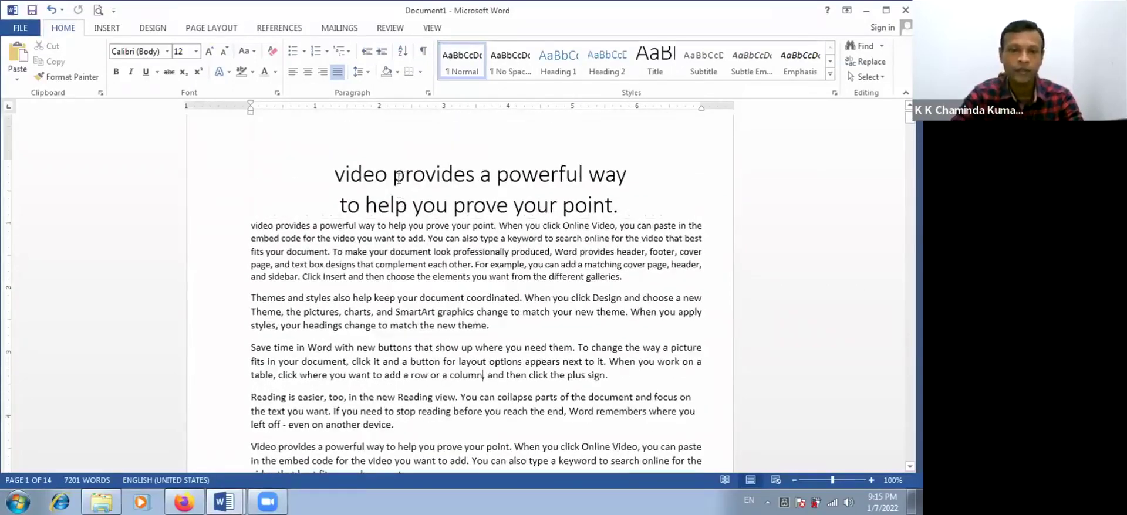
pyautogui.scroll(-5, 393, 188)
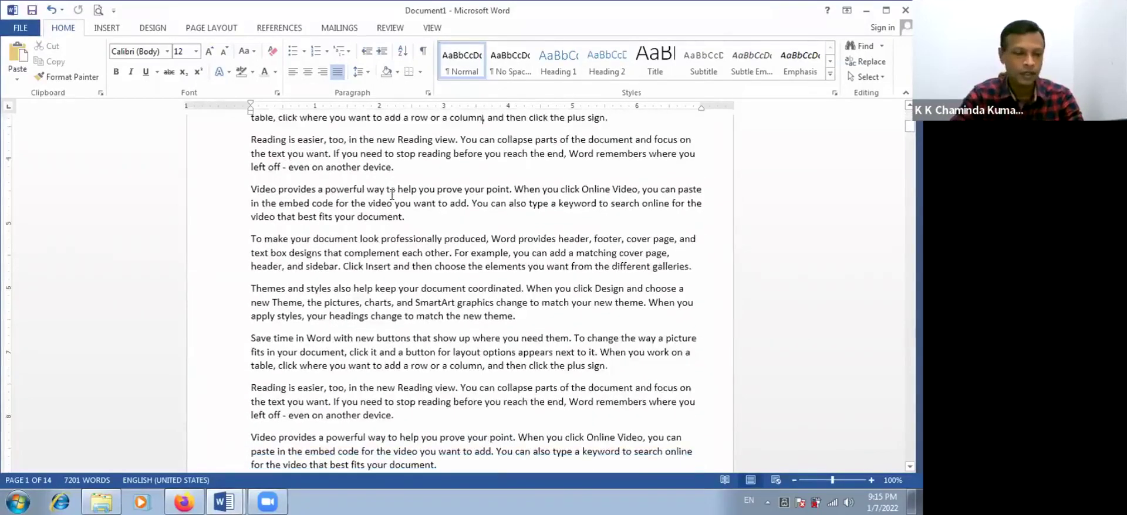
pyautogui.scroll(-15, 392, 195)
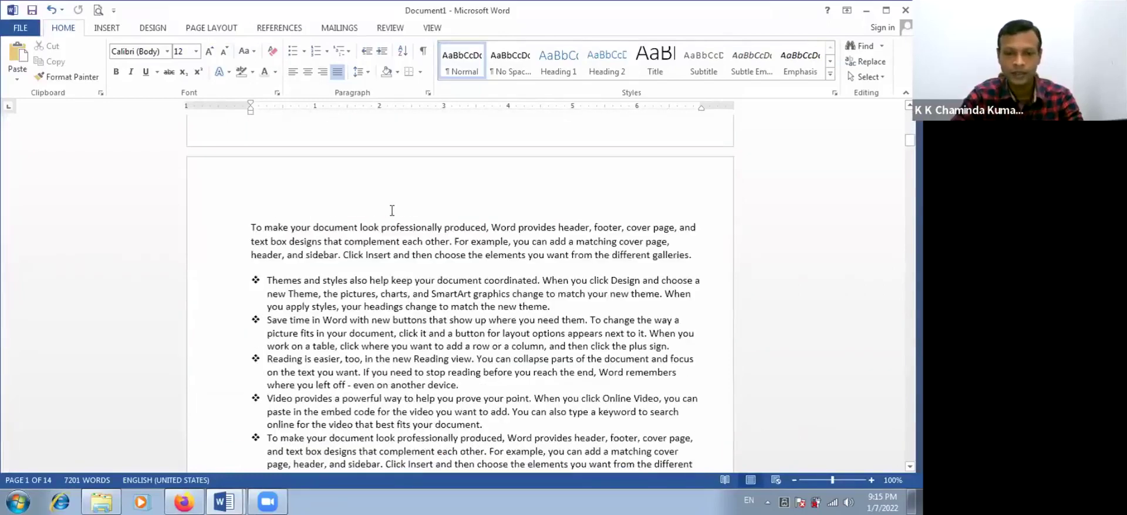
pyautogui.scroll(-10, 392, 215)
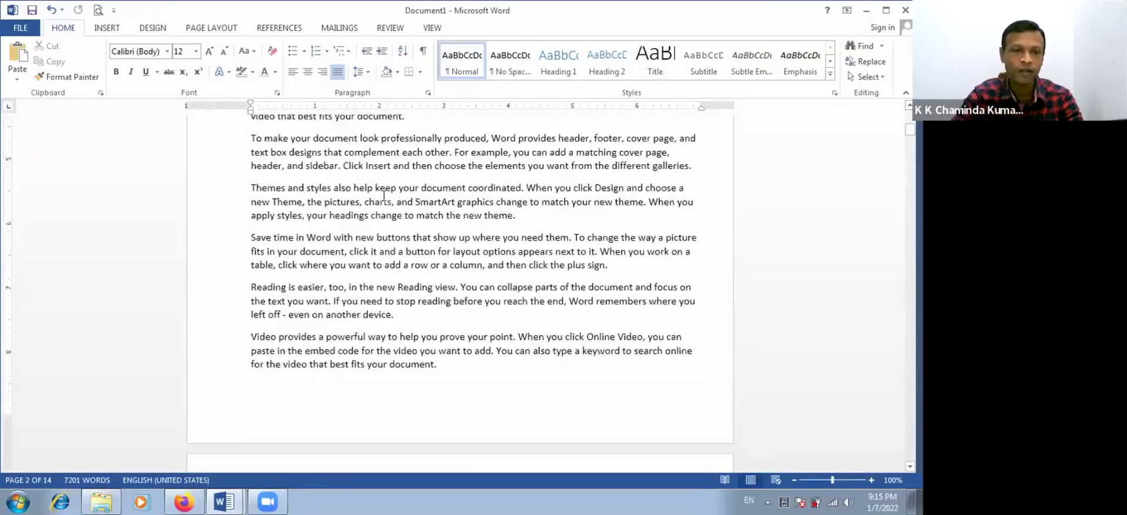
pyautogui.scroll(2, 382, 198)
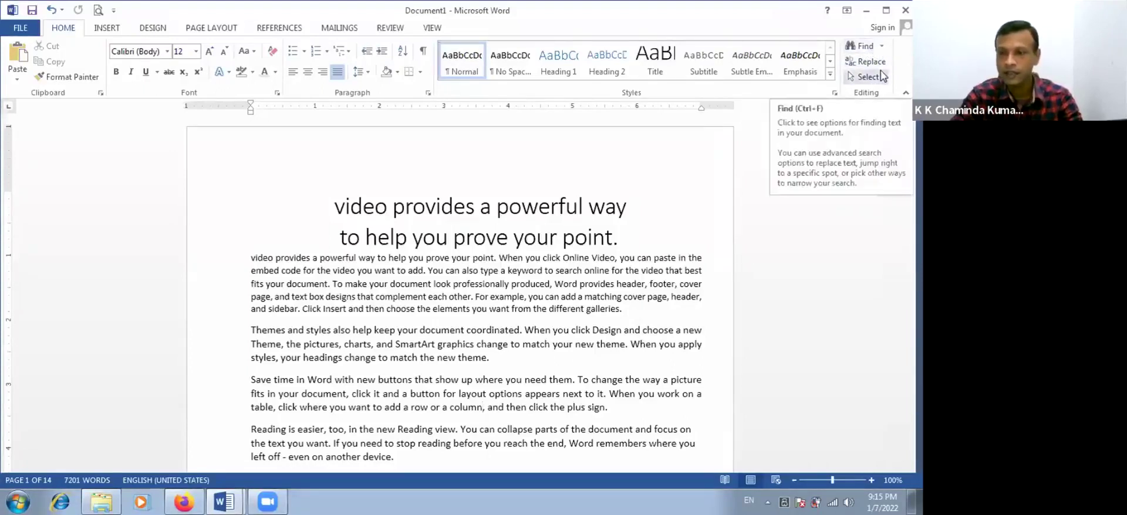
# Step: Search Document1 for 'yiu' in the Navigation pane search box
pyautogui.click(884, 48)
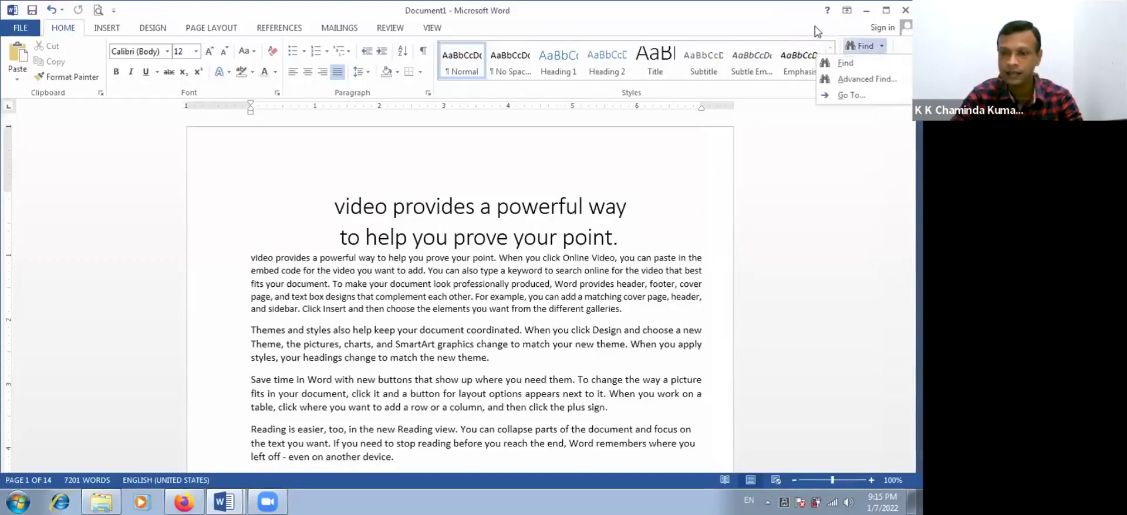
pyautogui.click(884, 48)
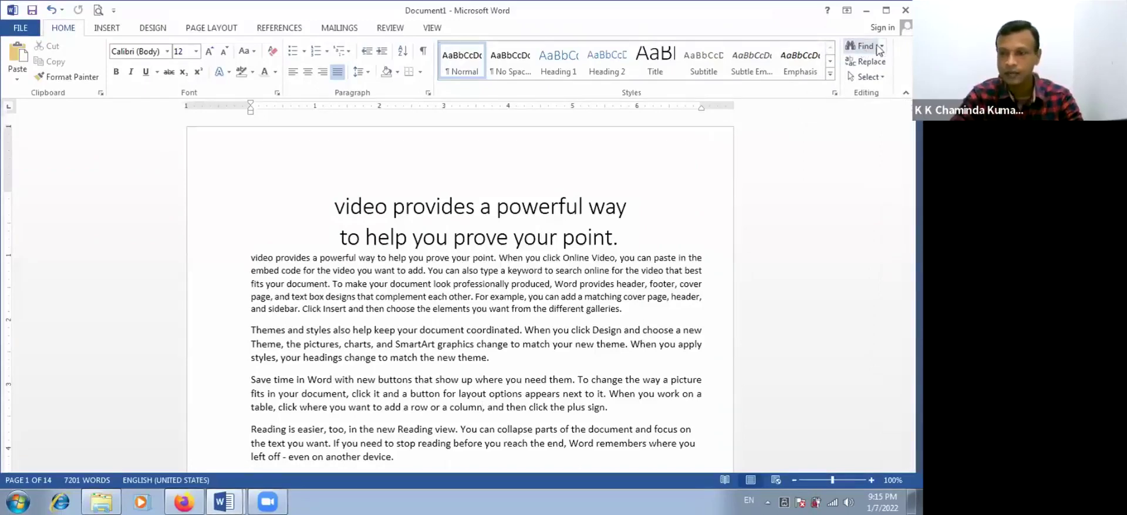
pyautogui.click(863, 47)
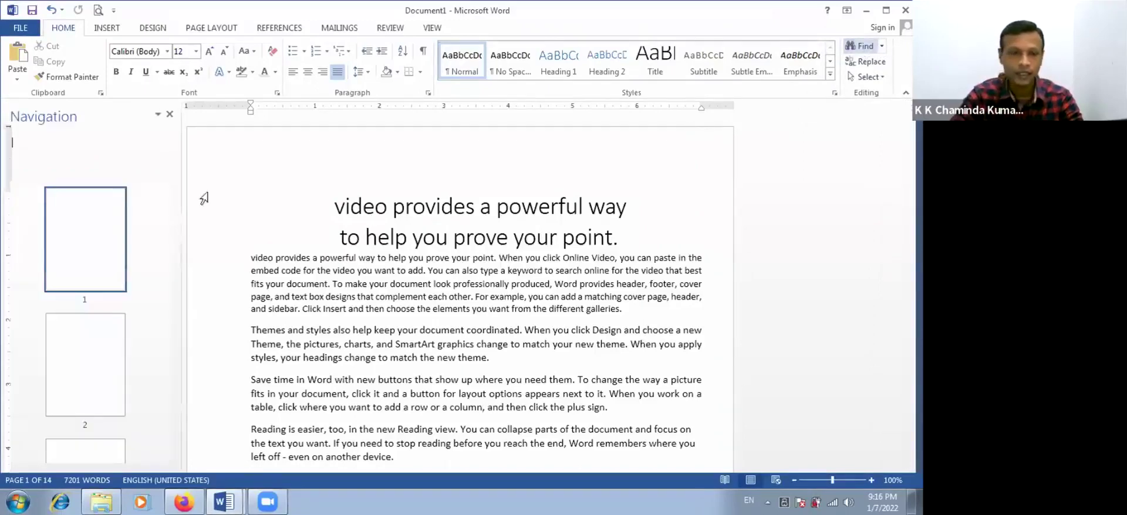
pyautogui.press('Escape')
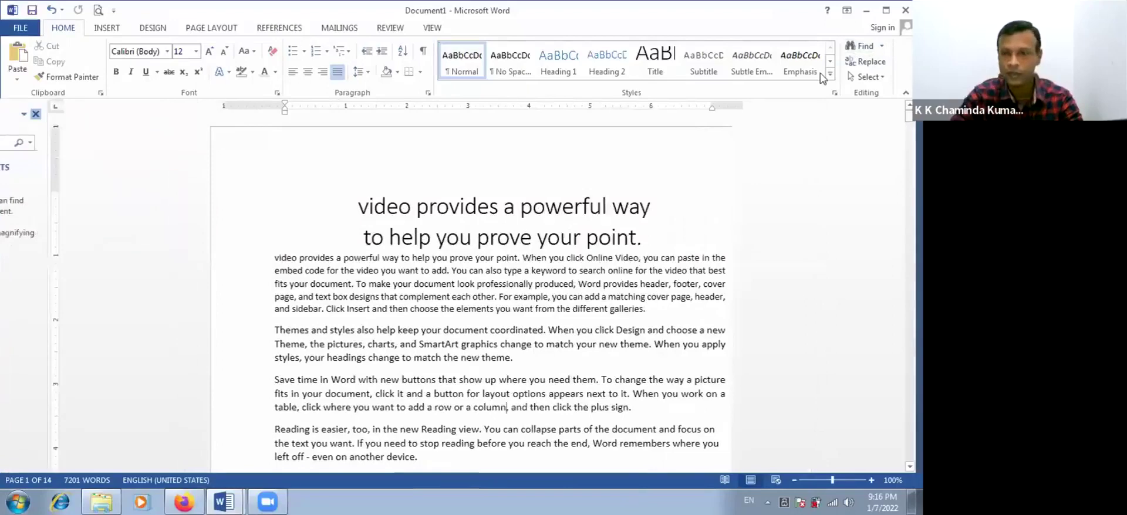
pyautogui.click(881, 46)
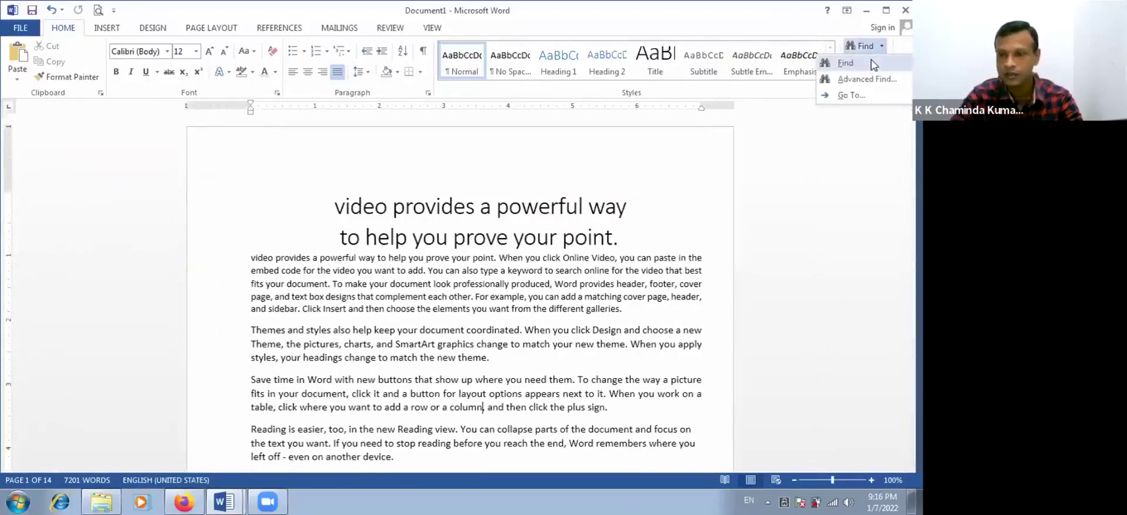
pyautogui.click(845, 63)
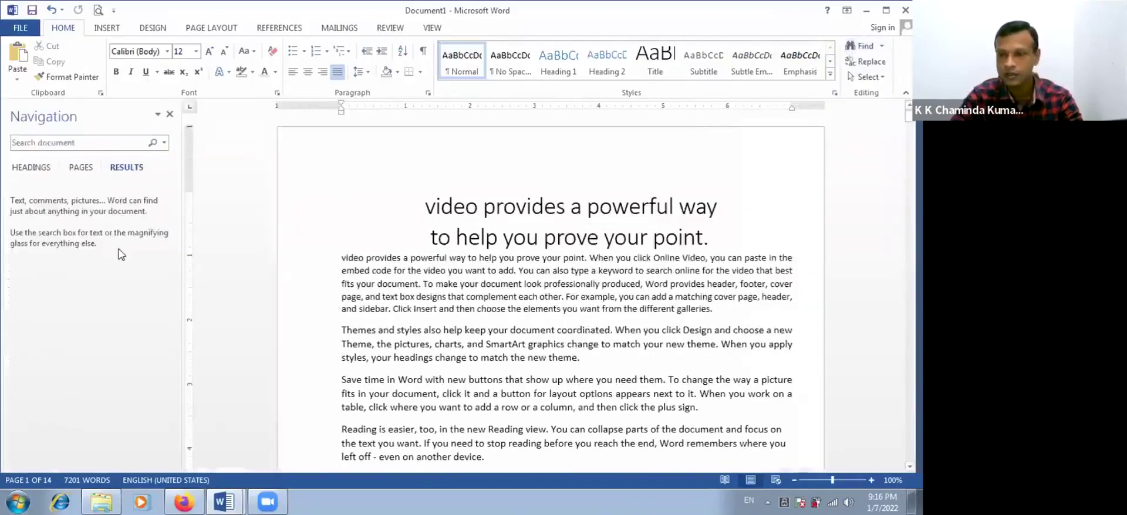
pyautogui.click(95, 145)
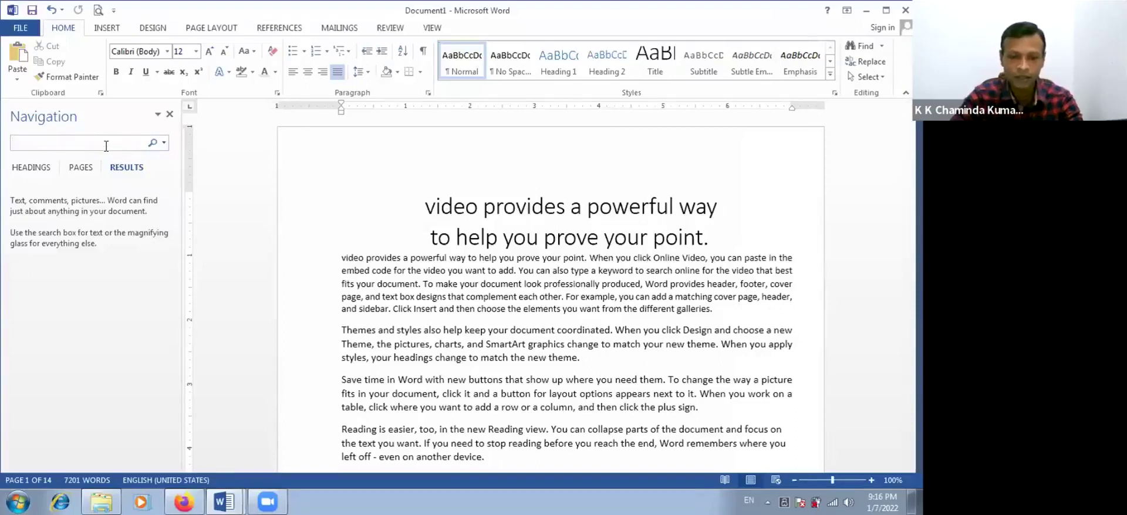
pyautogui.write('yiur')
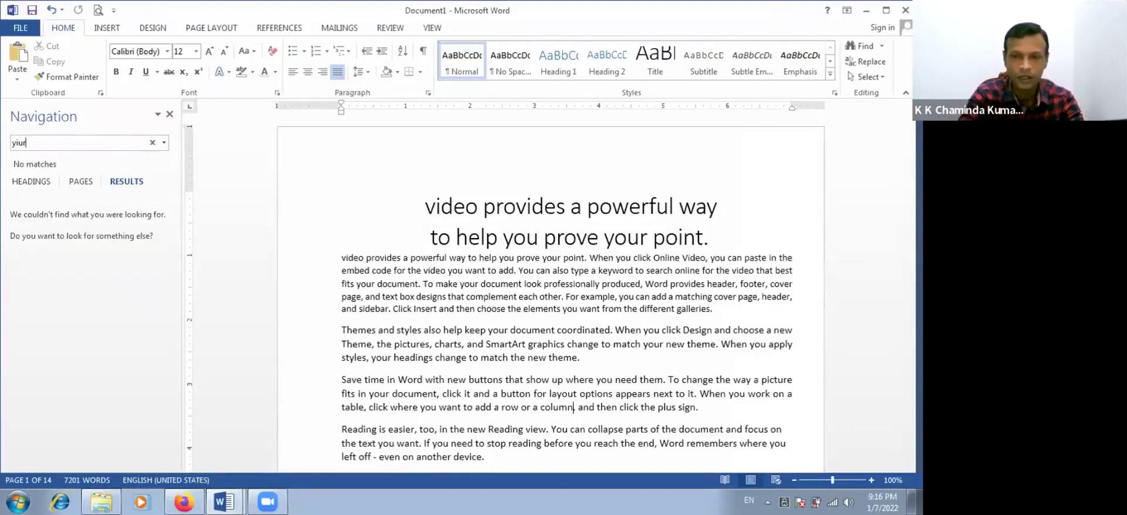
pyautogui.click(126, 182)
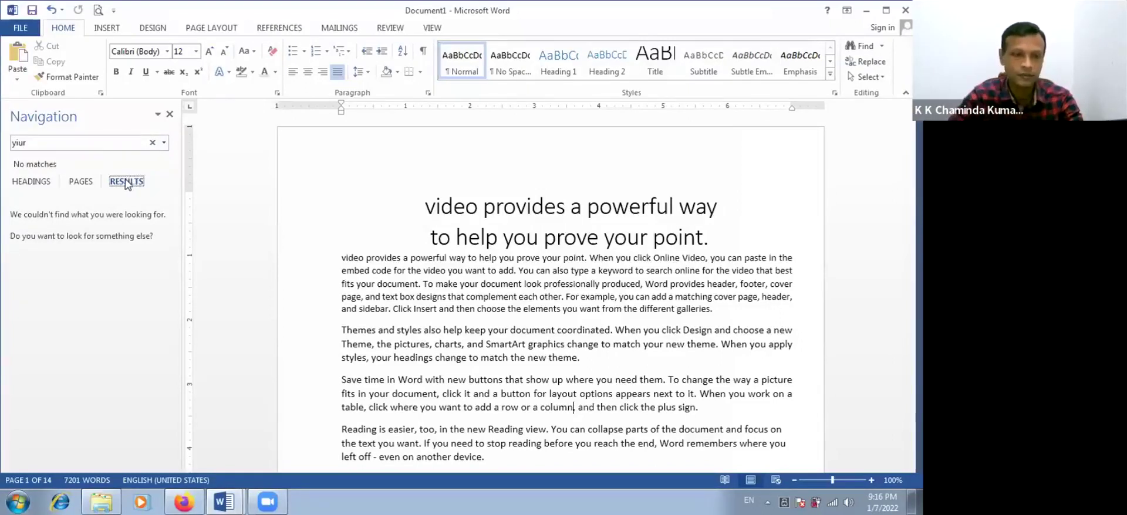
# Step: Clear the failed 'yiu' search and begin typing the new search term 'yas'
pyautogui.click(152, 143)
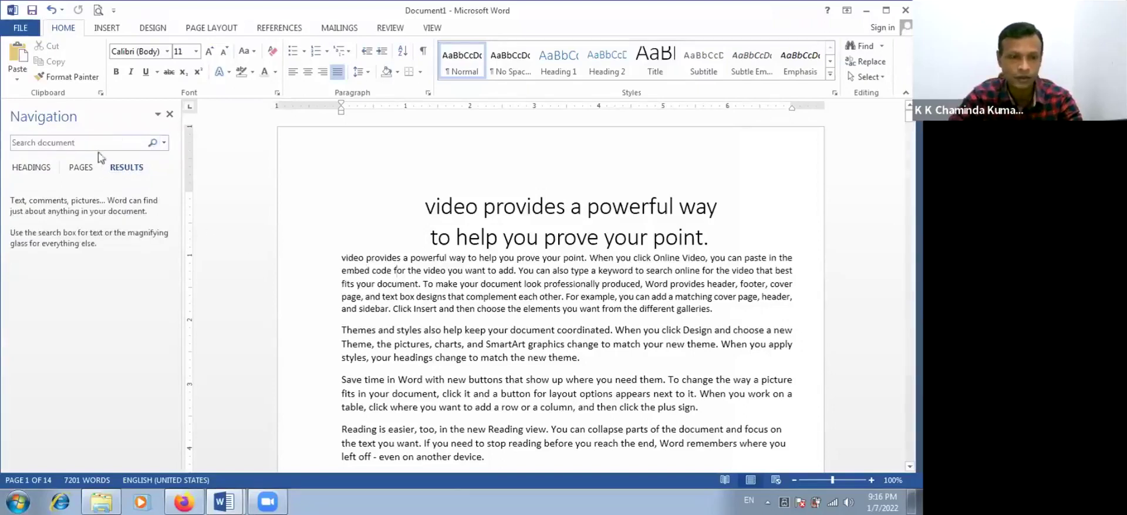
pyautogui.click(875, 47)
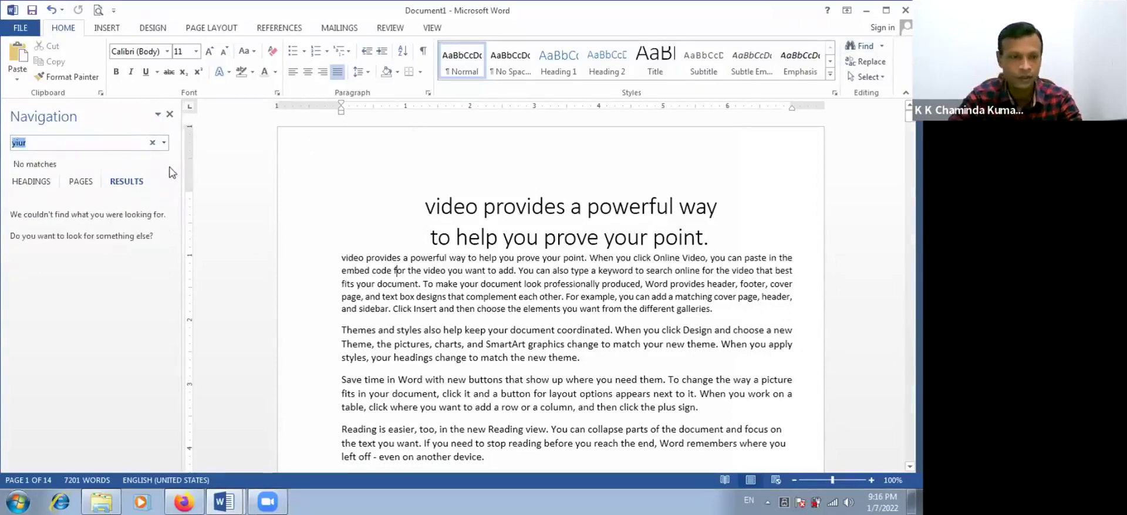
pyautogui.click(62, 146)
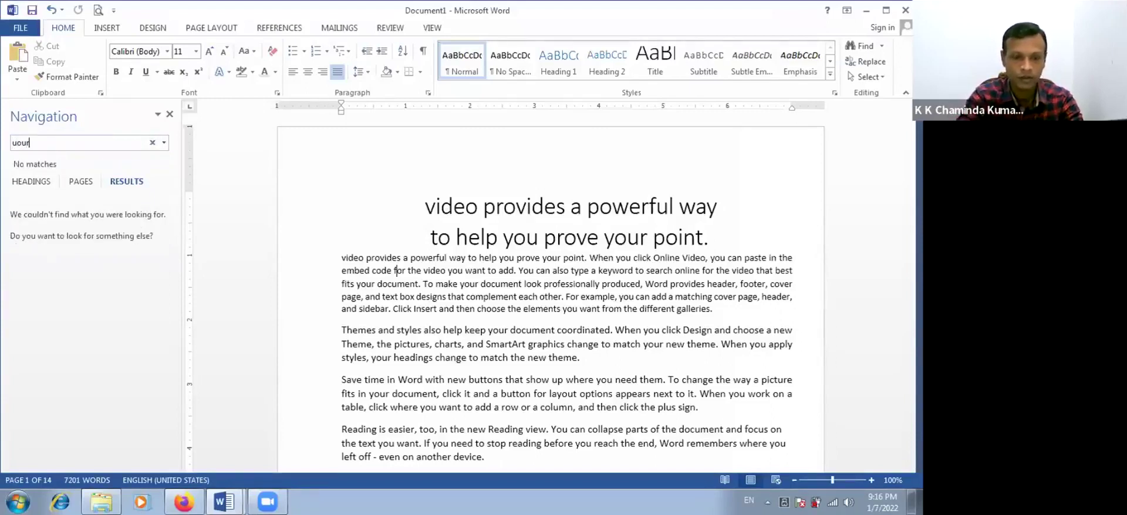
pyautogui.press('BackSpace')
pyautogui.press('BackSpace')
pyautogui.press('BackSpace')
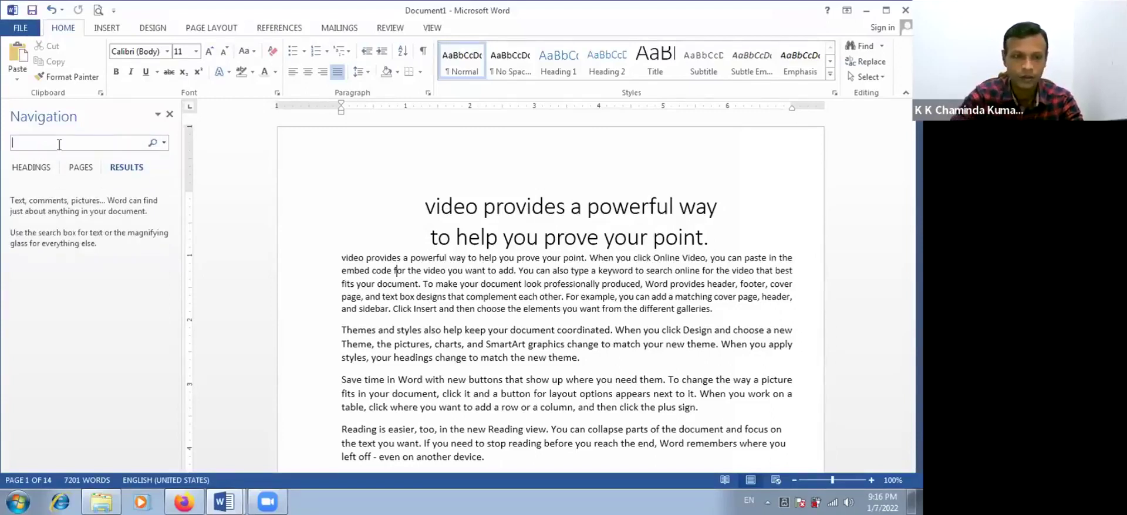
pyautogui.write('y')
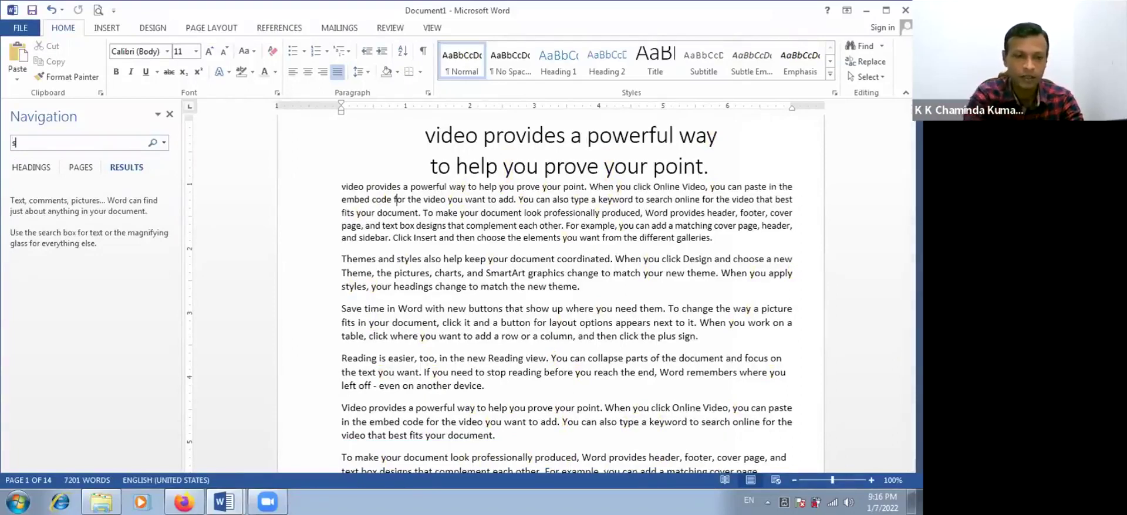
pyautogui.write('a')
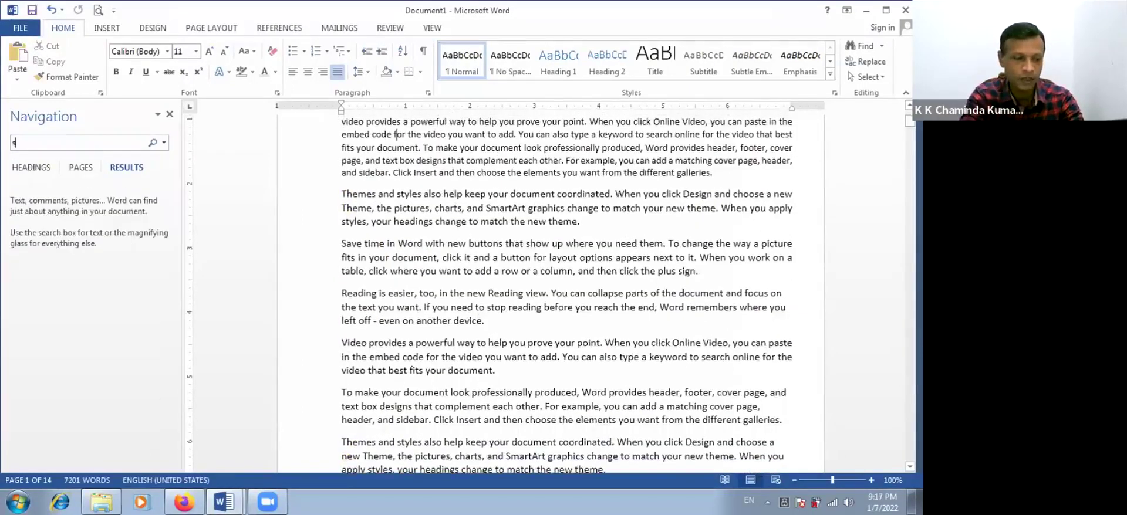
pyautogui.write('s')
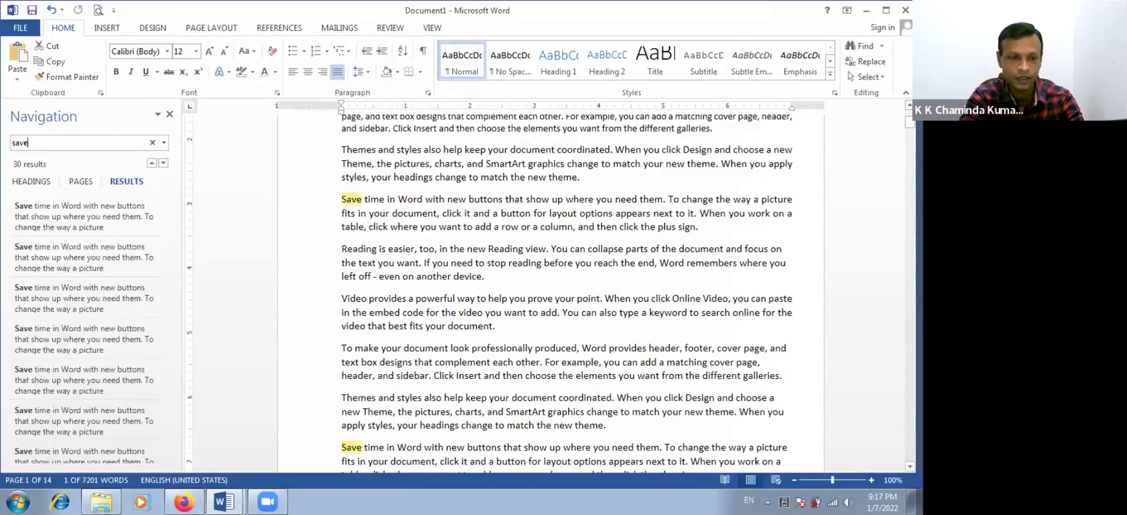
# Step: Review the 30 'save' matches, undo and redo the last edit, and show the open Word windows
pyautogui.scroll(-4, 171, 282)
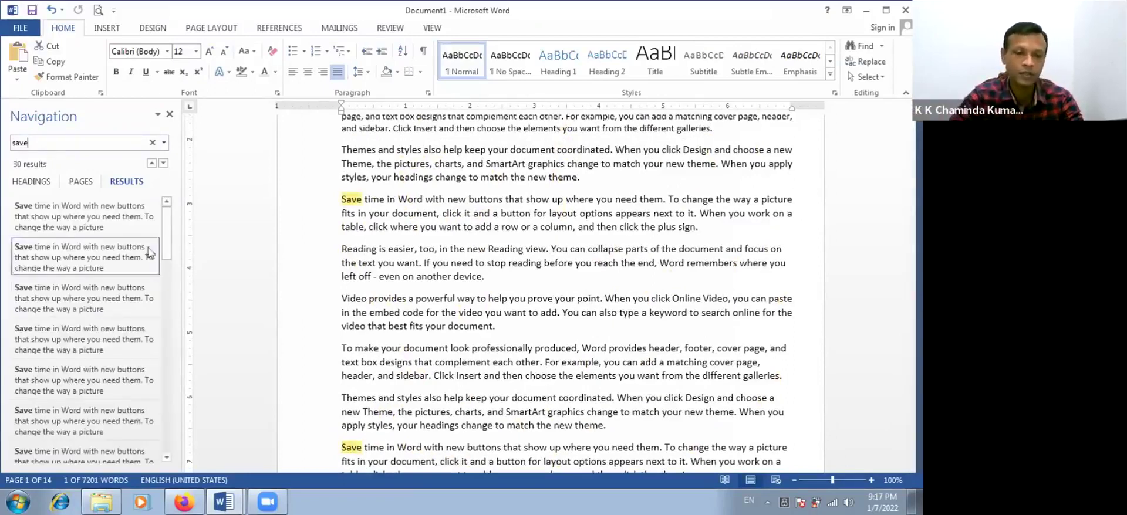
pyautogui.scroll(3, 170, 282)
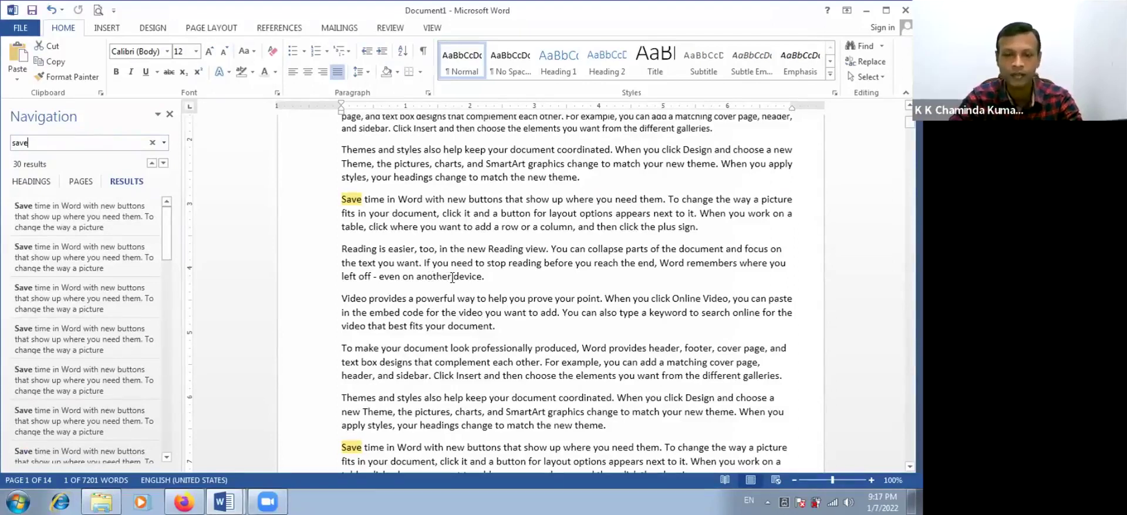
pyautogui.hotkey('ctrl', 'z')
pyautogui.hotkey('ctrl', 'z')
pyautogui.hotkey('ctrl', 'z')
pyautogui.hotkey('ctrl', 'z')
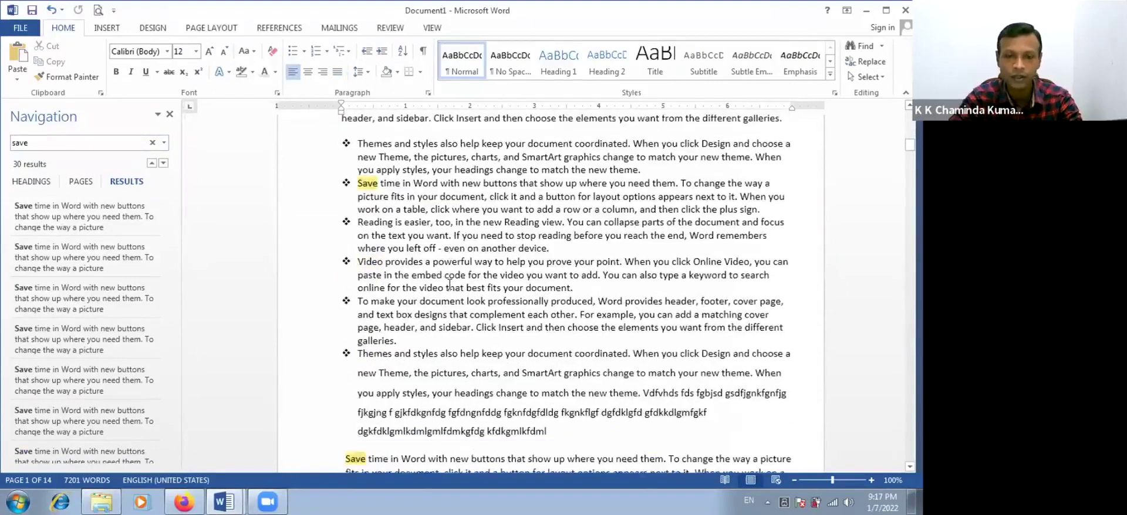
pyautogui.scroll(-3, 449, 284)
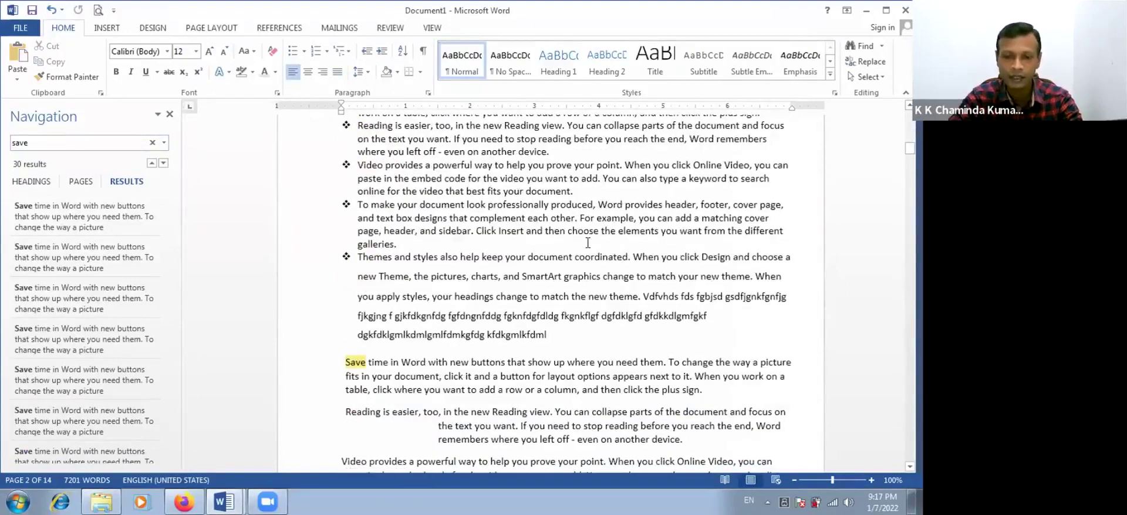
pyautogui.hotkey('ctrl', 'y')
pyautogui.hotkey('ctrl', 'y')
pyautogui.hotkey('ctrl', 'y')
pyautogui.hotkey('ctrl', 'y')
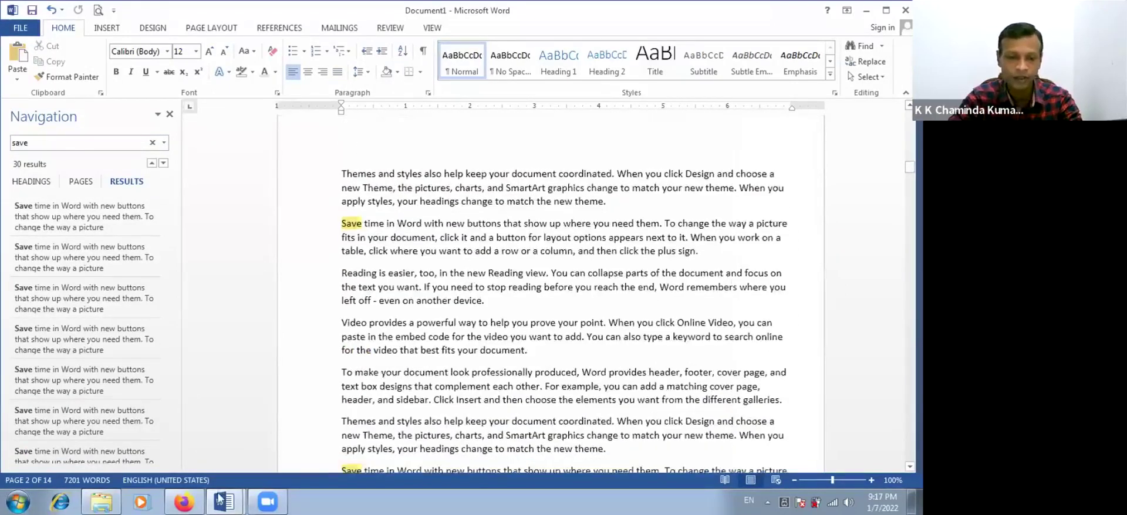
pyautogui.click(224, 502)
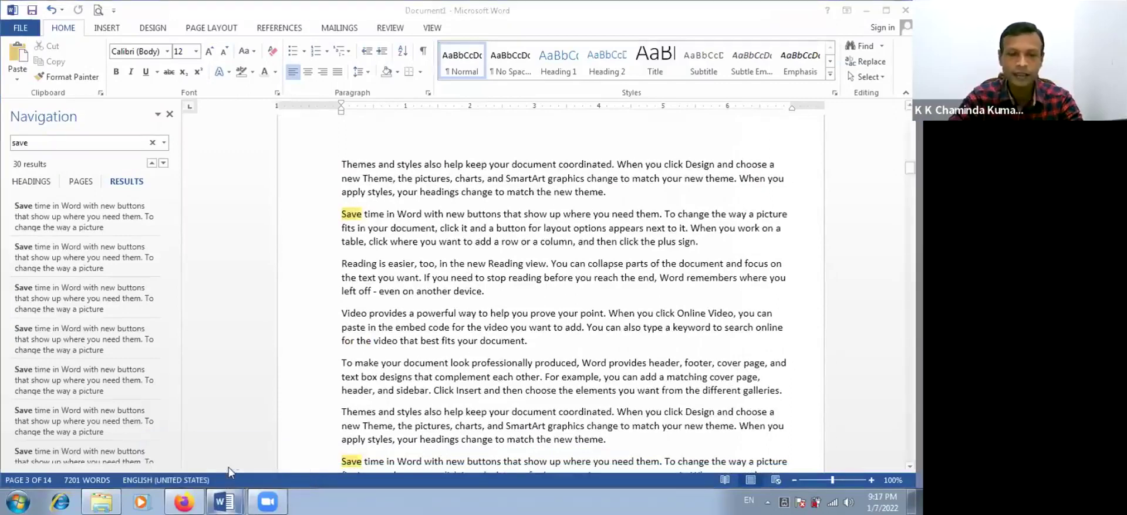
pyautogui.click(224, 500)
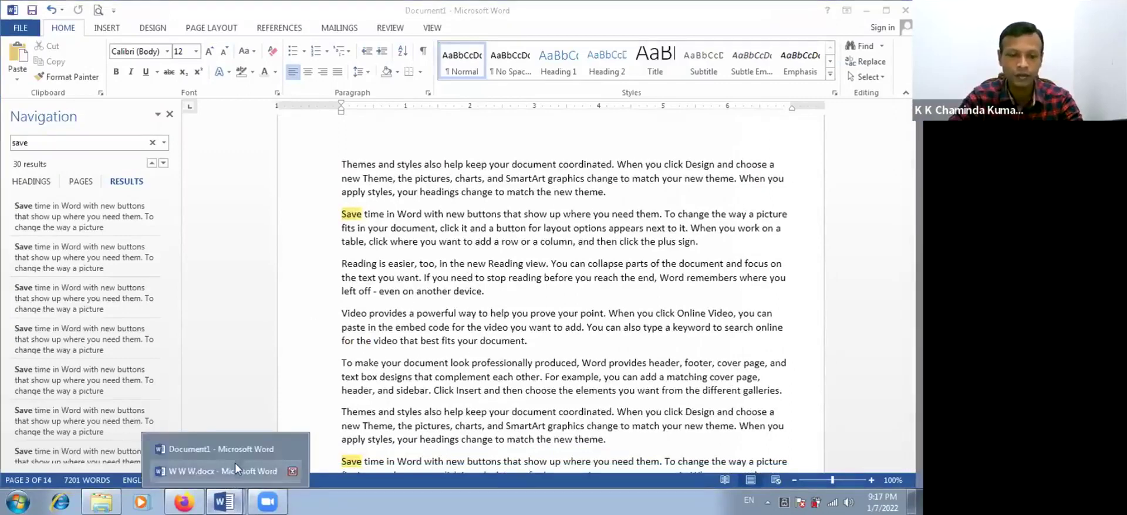
# Step: In W W W.docx, search for වෙබ් using Sinhala input (9 matches), then return to Document1
pyautogui.click(235, 473)
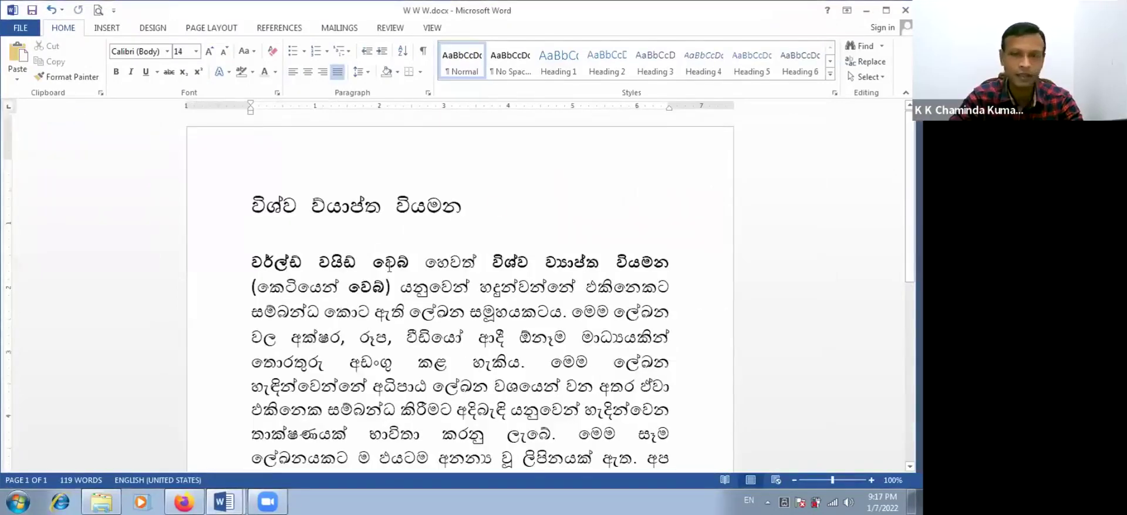
pyautogui.scroll(-3, 341, 305)
pyautogui.click(859, 46)
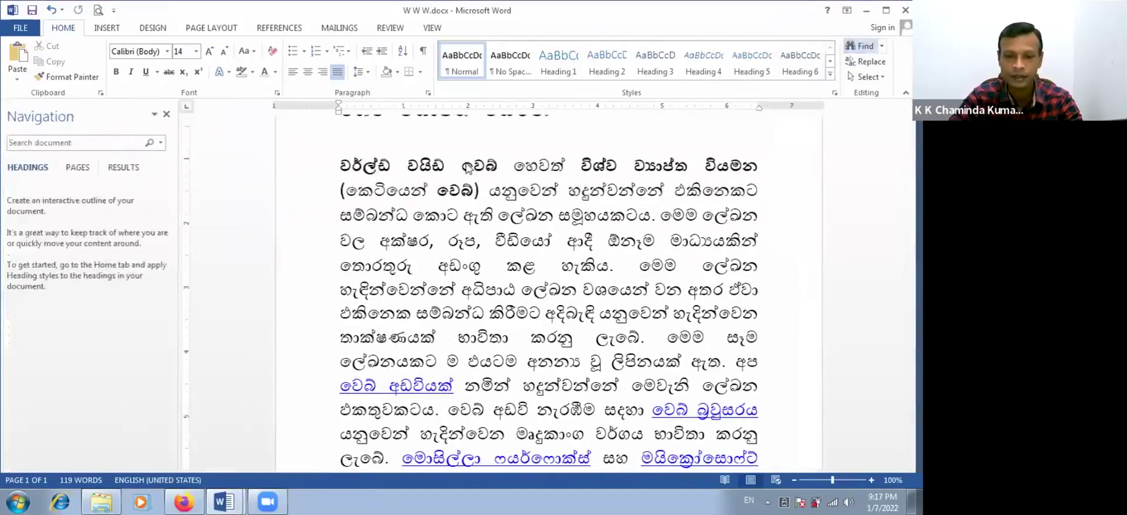
pyautogui.scroll(-2, 550, 293)
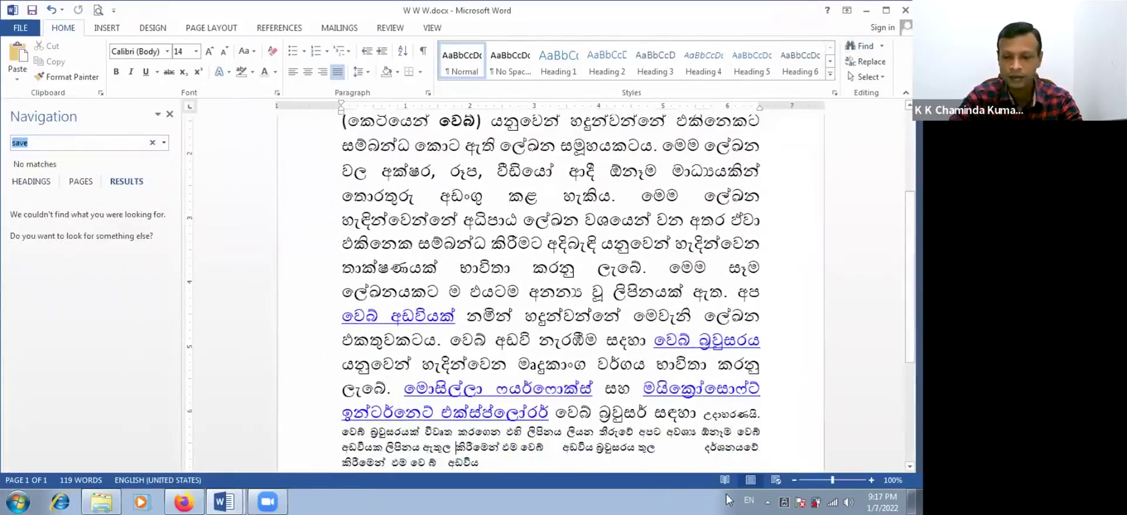
pyautogui.click(749, 501)
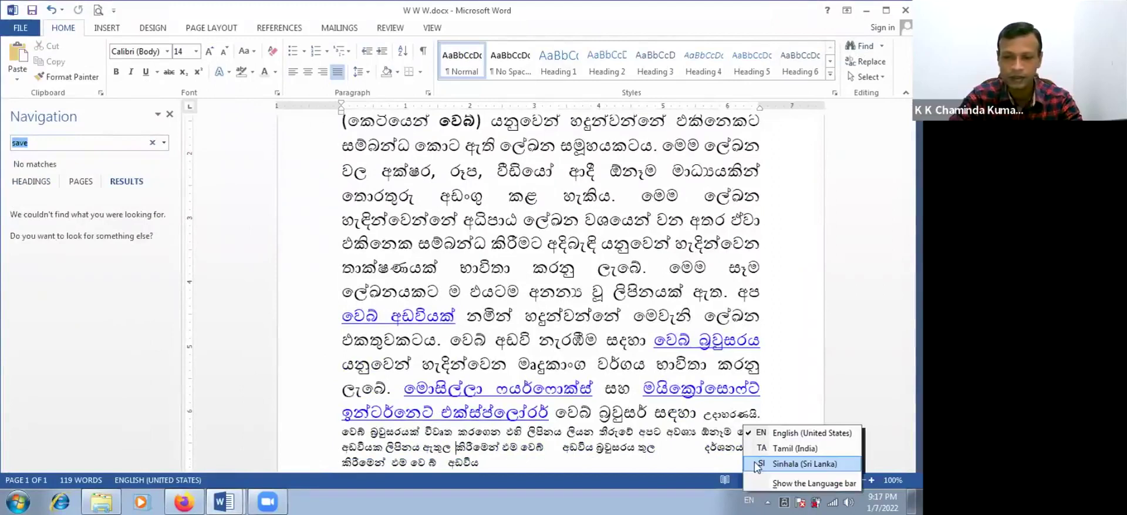
pyautogui.click(757, 463)
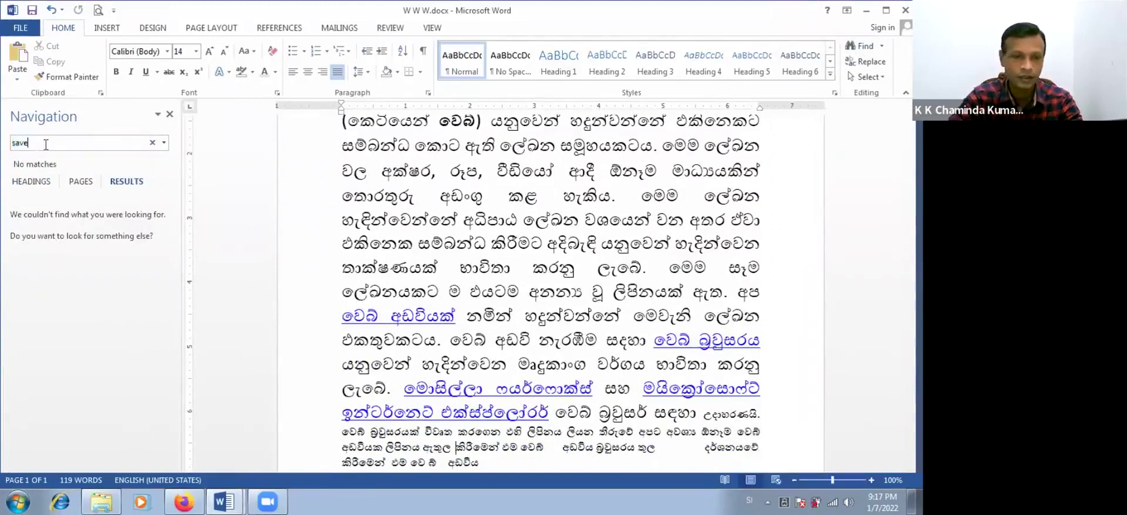
pyautogui.write('වෙබ්=')
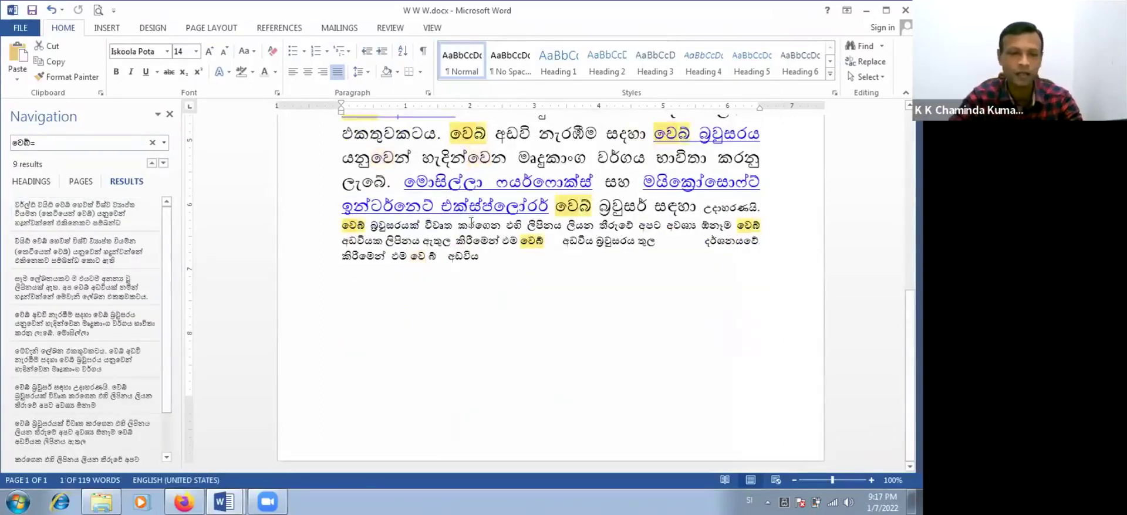
pyautogui.click(449, 228)
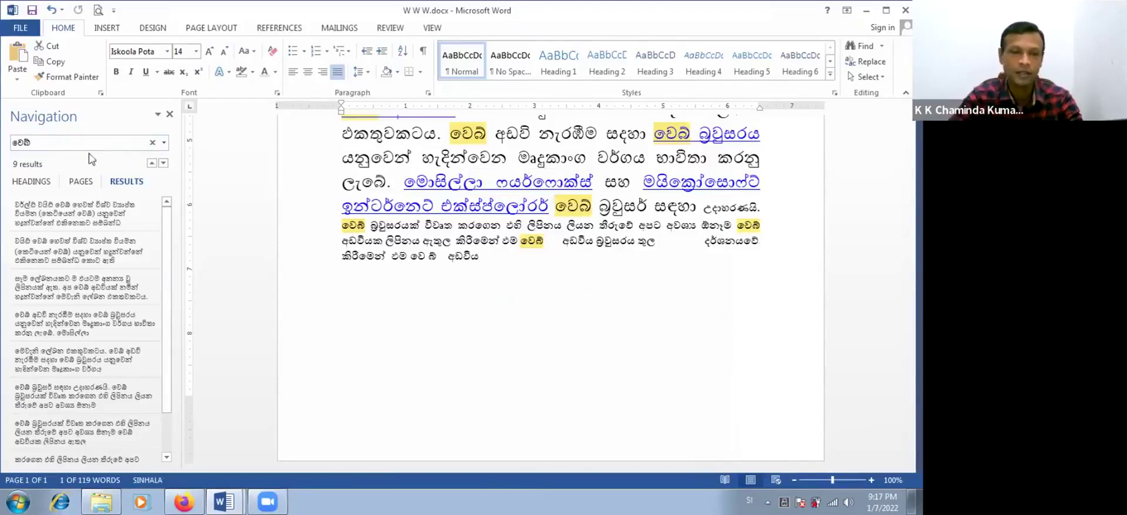
pyautogui.click(223, 502)
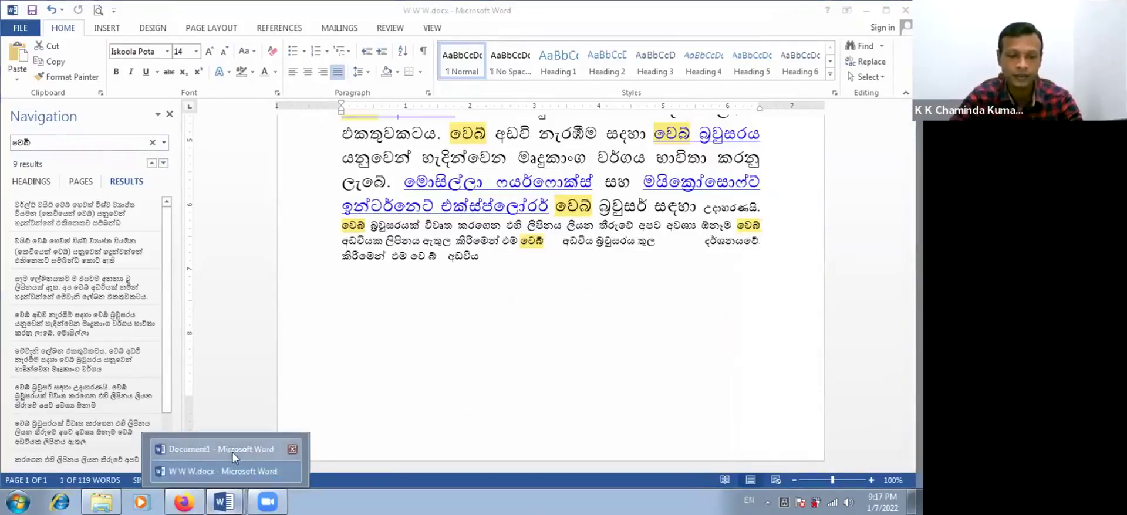
pyautogui.click(233, 453)
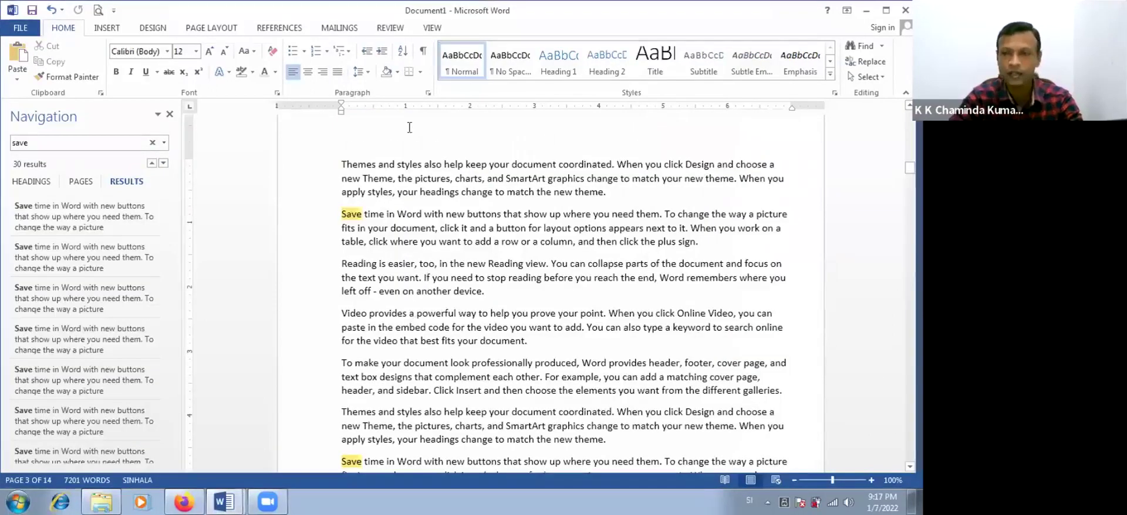
# Step: Close the search pane and open Find and Replace, moving the dialog off the text
pyautogui.click(171, 115)
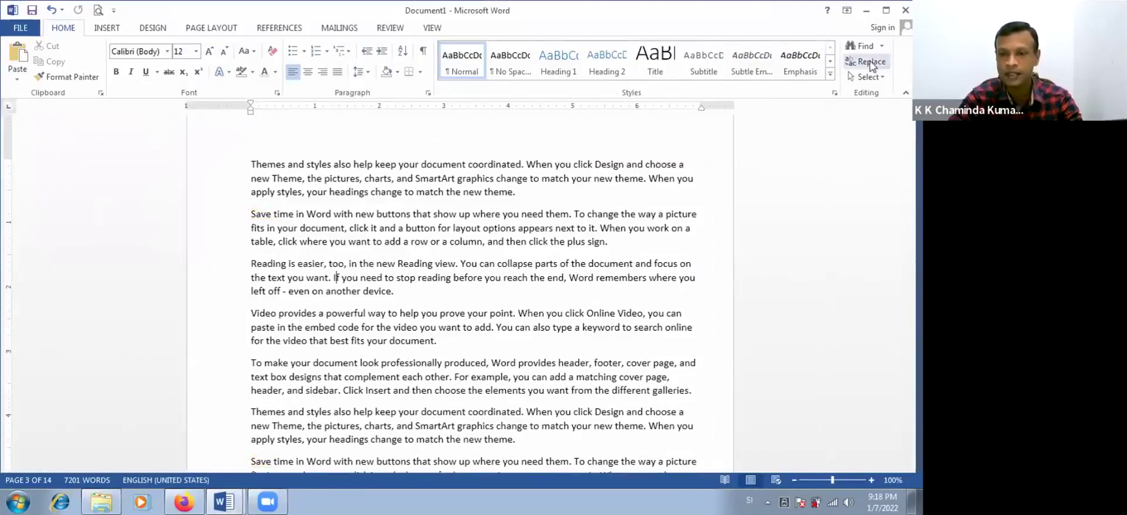
pyautogui.click(871, 63)
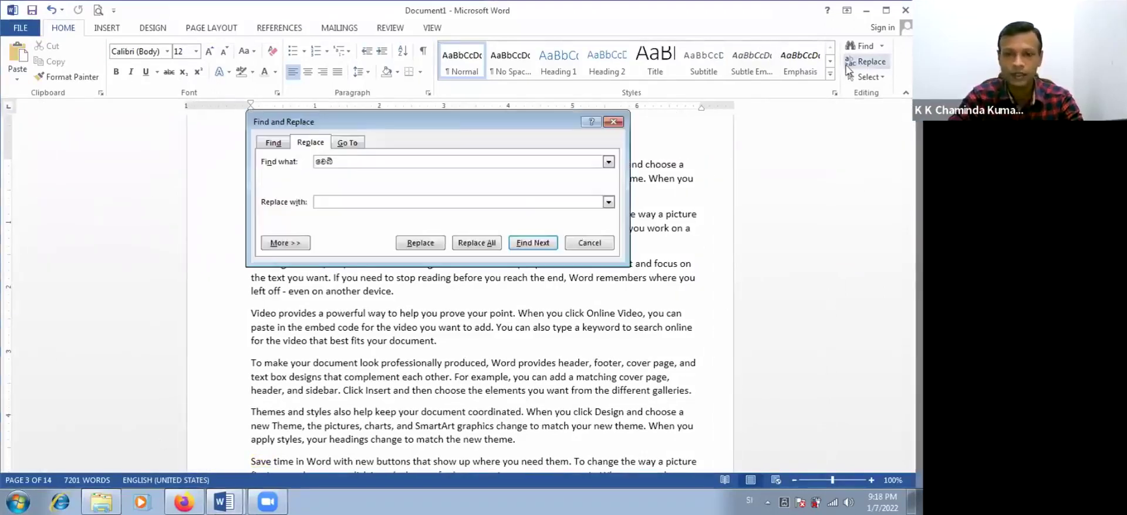
pyautogui.moveTo(452, 118); pyautogui.dragTo(410, 164)
pyautogui.moveTo(337, 187); pyautogui.dragTo(263, 185)
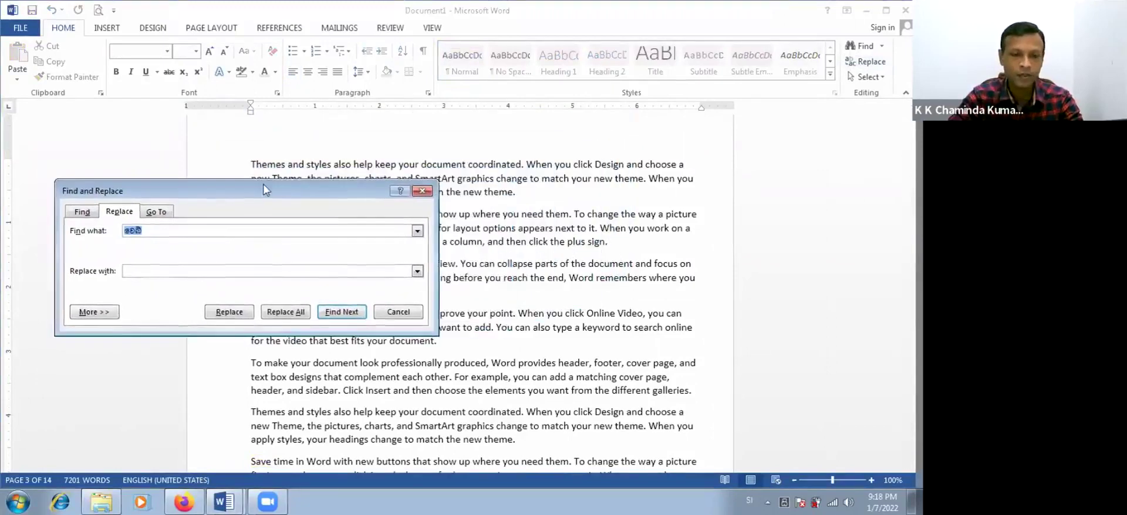
pyautogui.click(221, 221)
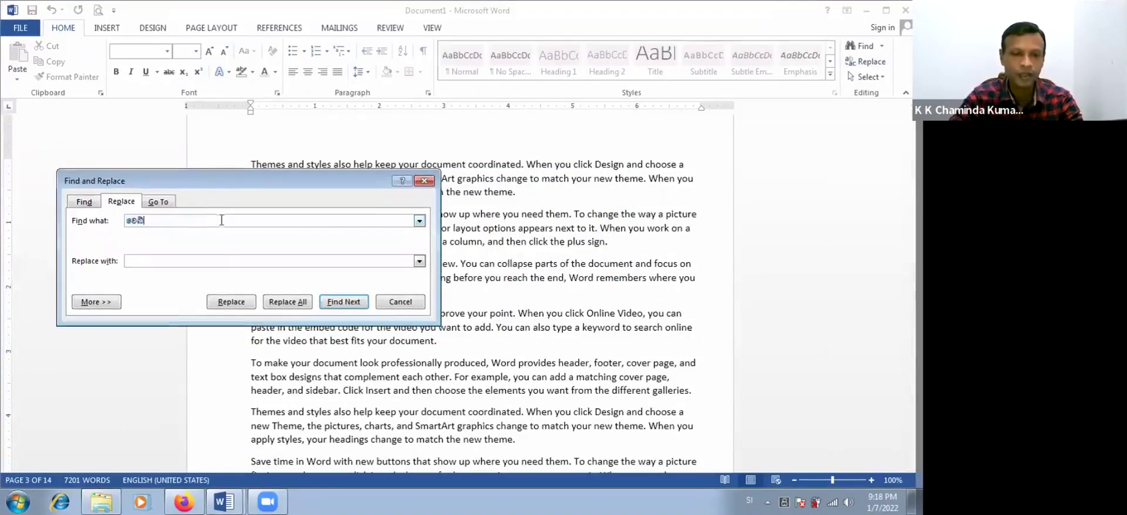
pyautogui.click(83, 203)
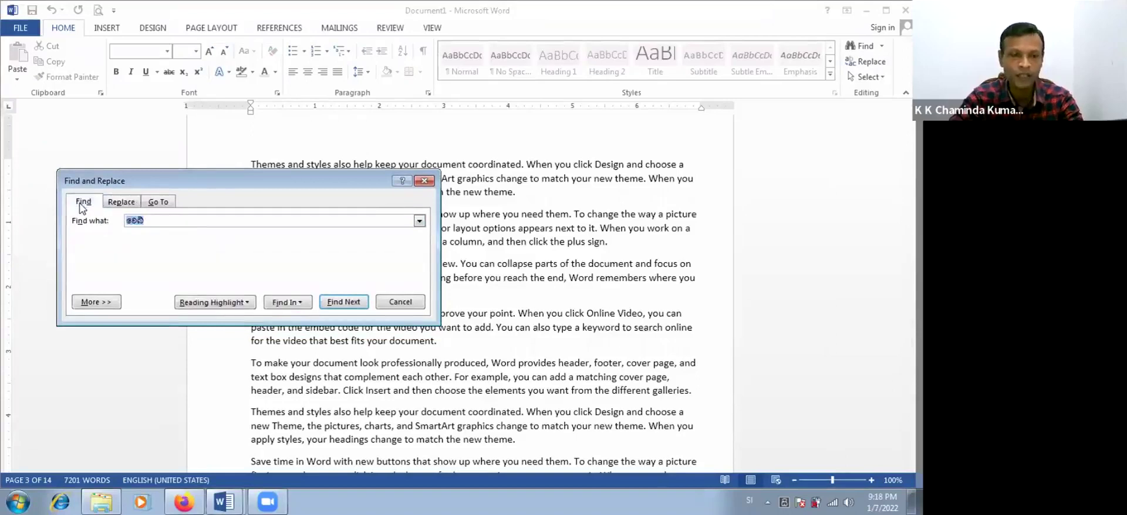
pyautogui.click(119, 202)
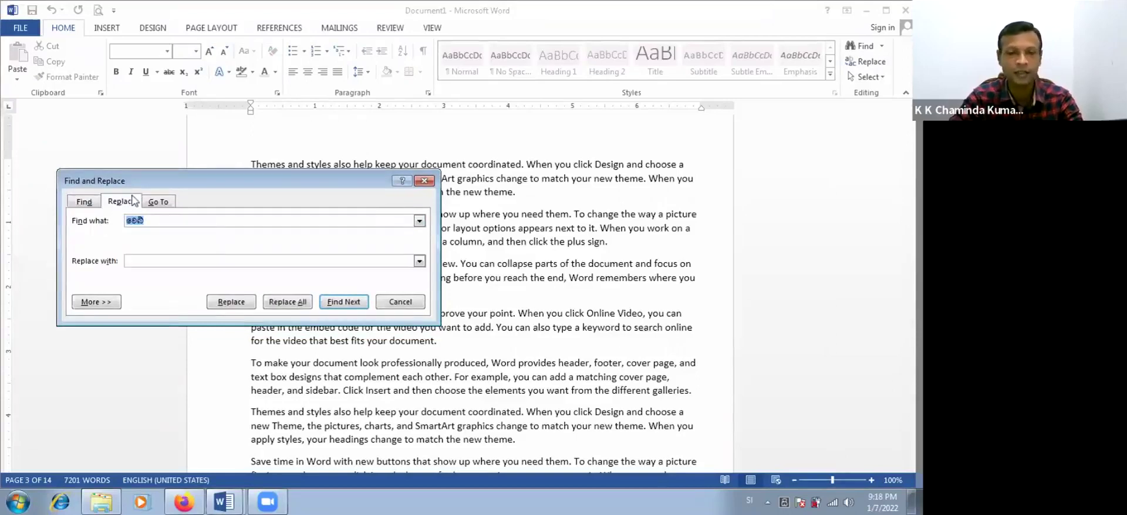
pyautogui.click(166, 220)
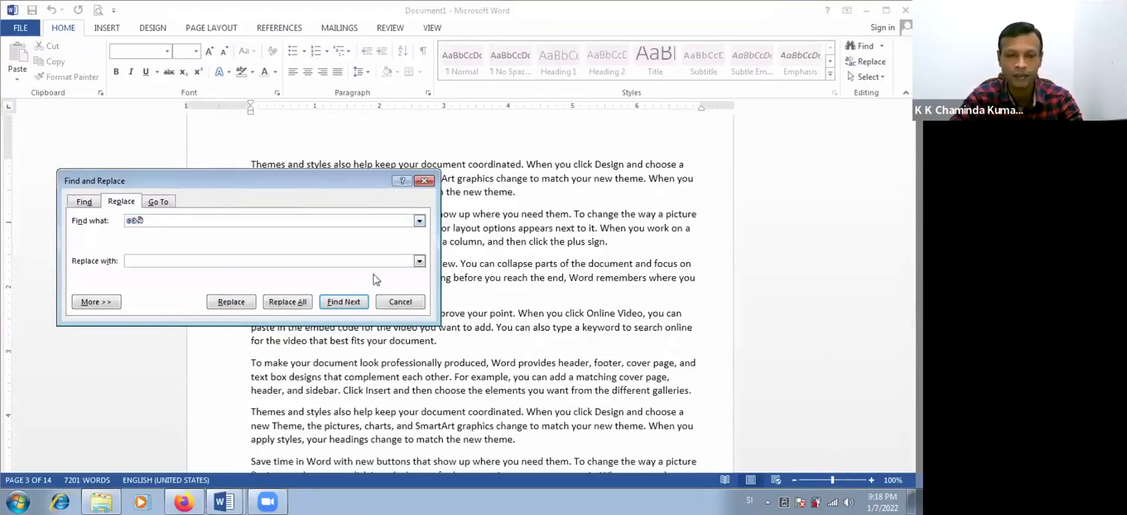
pyautogui.moveTo(336, 186); pyautogui.dragTo(399, 329)
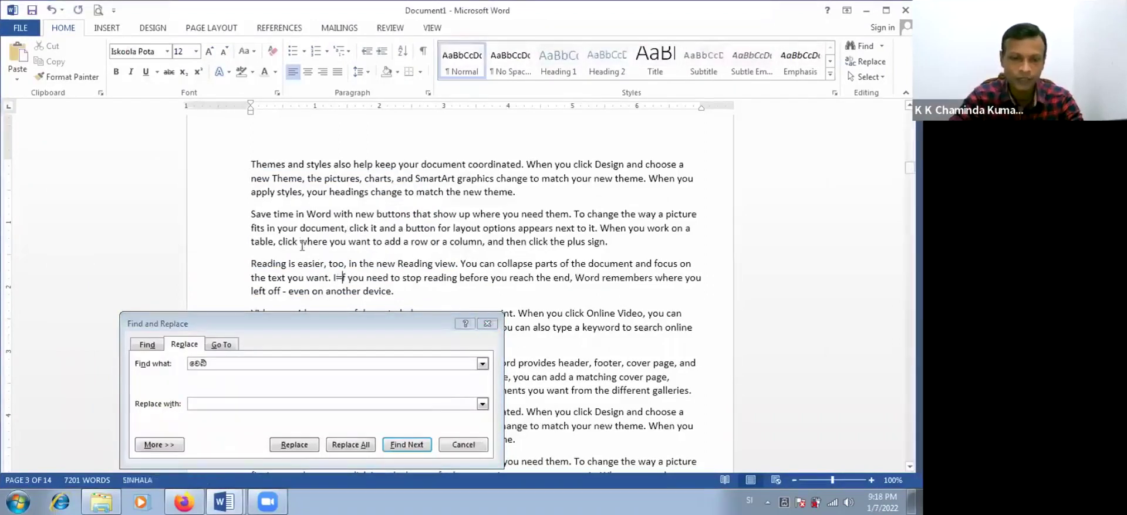
# Step: Delete the stray character before 'If' in the Reading paragraph and close the dialog
pyautogui.press('BackSpace')
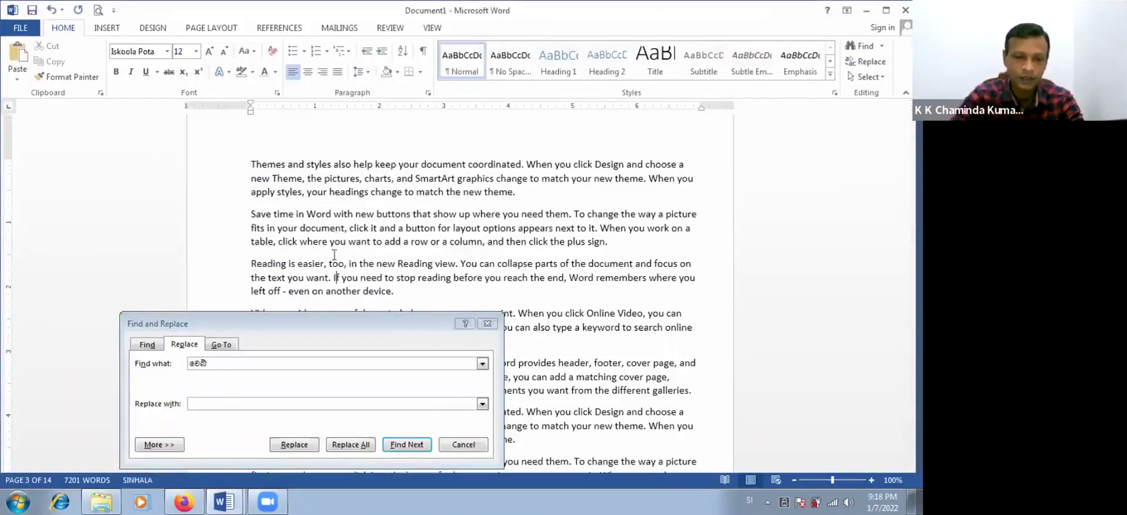
pyautogui.click(316, 214)
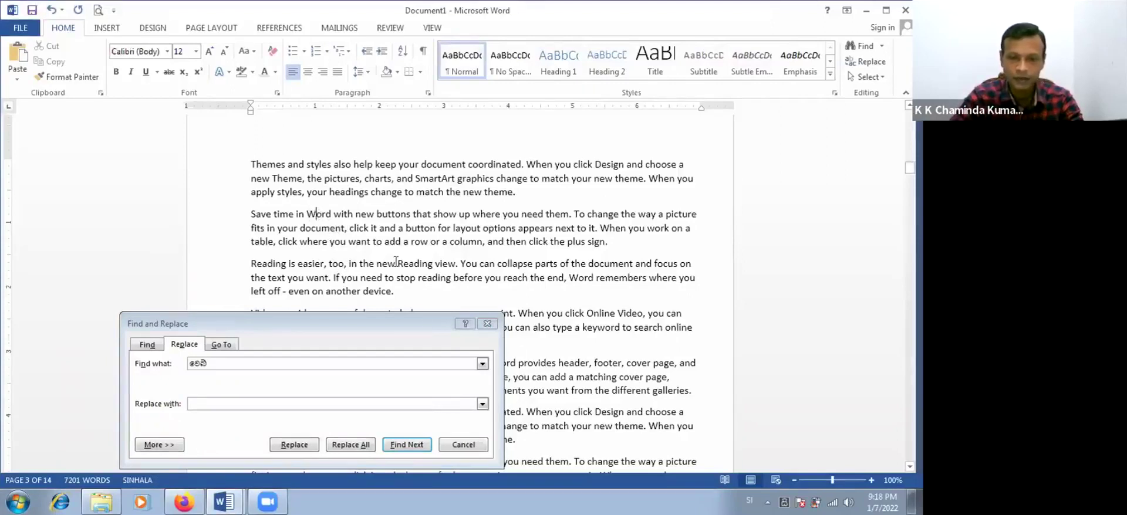
pyautogui.press('Escape')
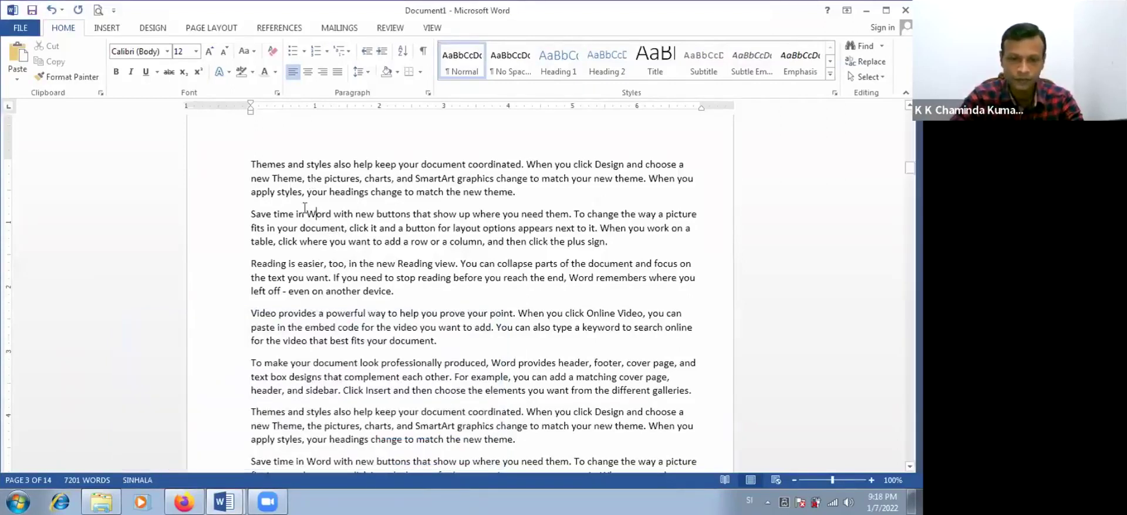
pyautogui.moveTo(297, 214); pyautogui.dragTo(328, 218)
pyautogui.click(327, 218)
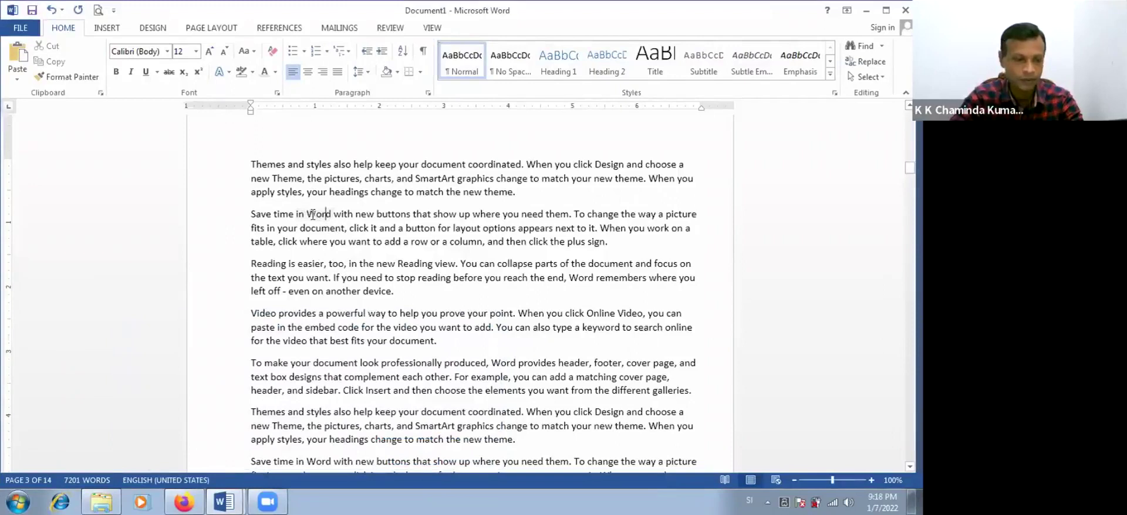
# Step: Replace every 'Word' in Document1 with 'www' using Replace All
pyautogui.doubleClick(325, 214)
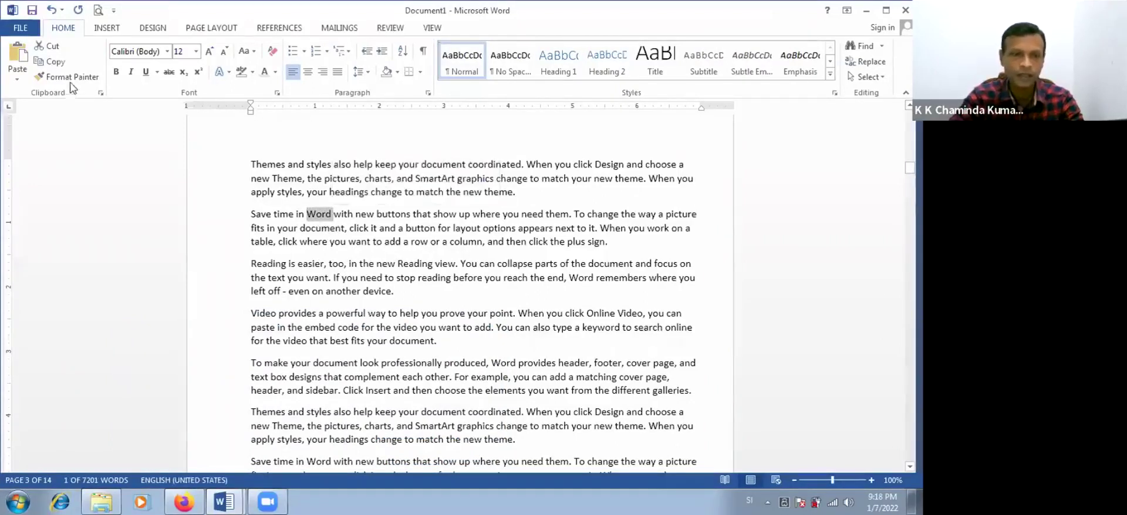
pyautogui.click(51, 61)
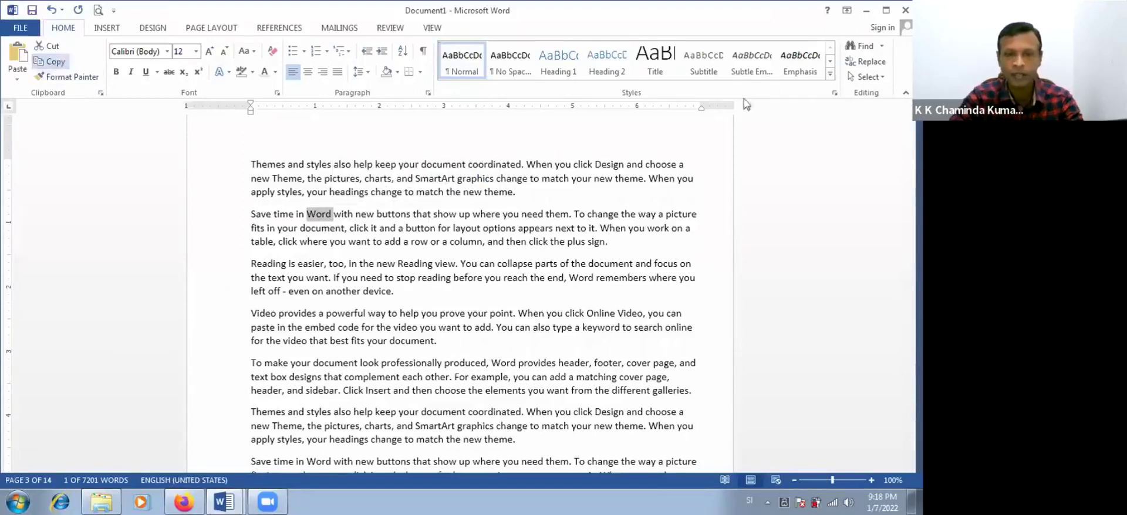
pyautogui.click(866, 62)
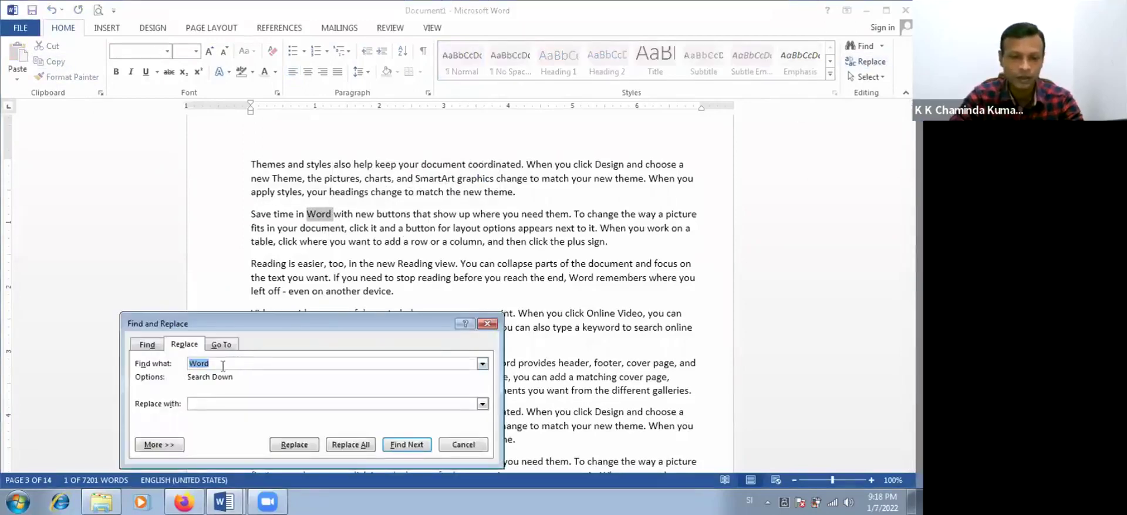
pyautogui.moveTo(294, 324); pyautogui.dragTo(327, 251)
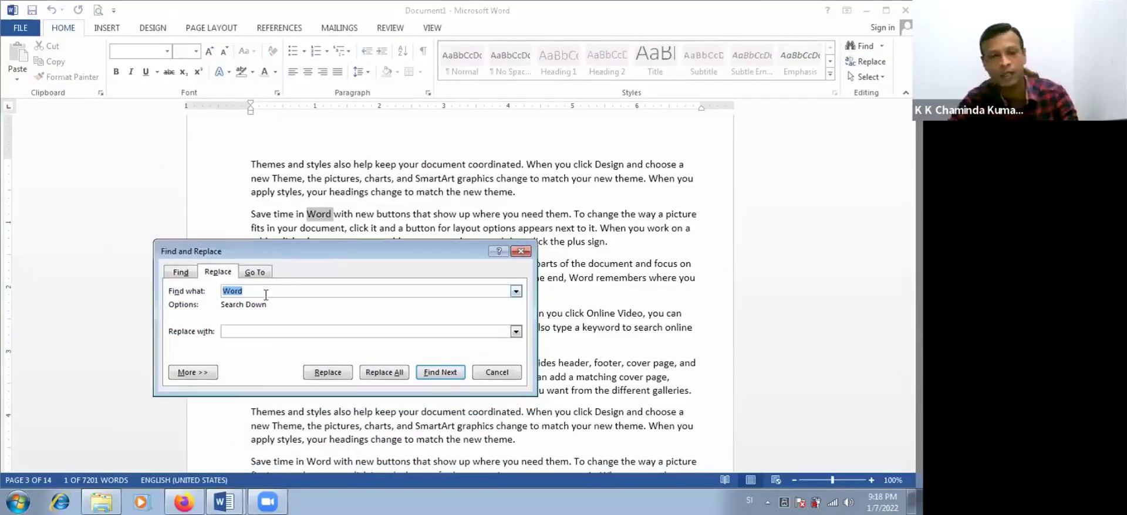
pyautogui.click(246, 332)
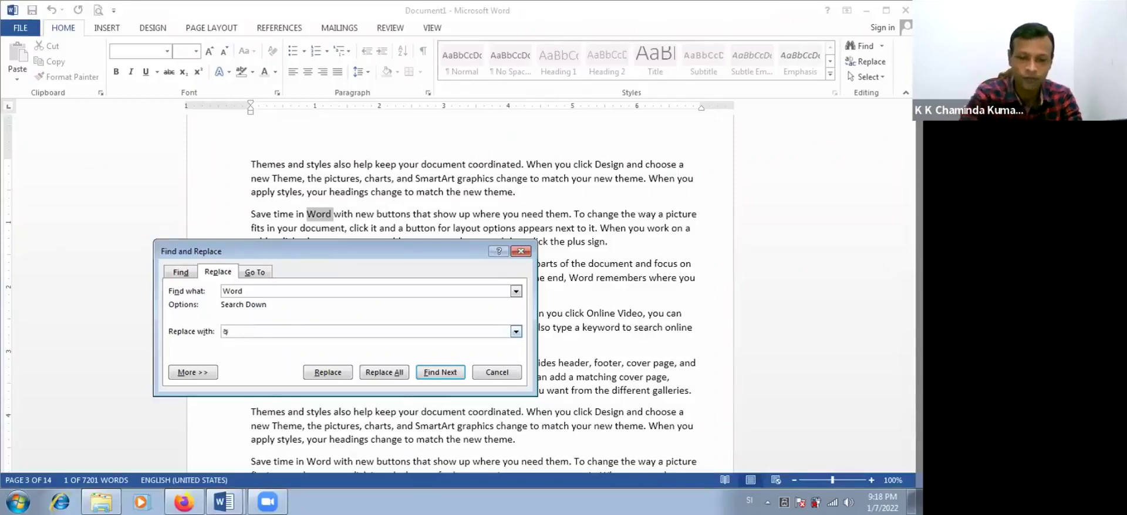
pyautogui.write('www')
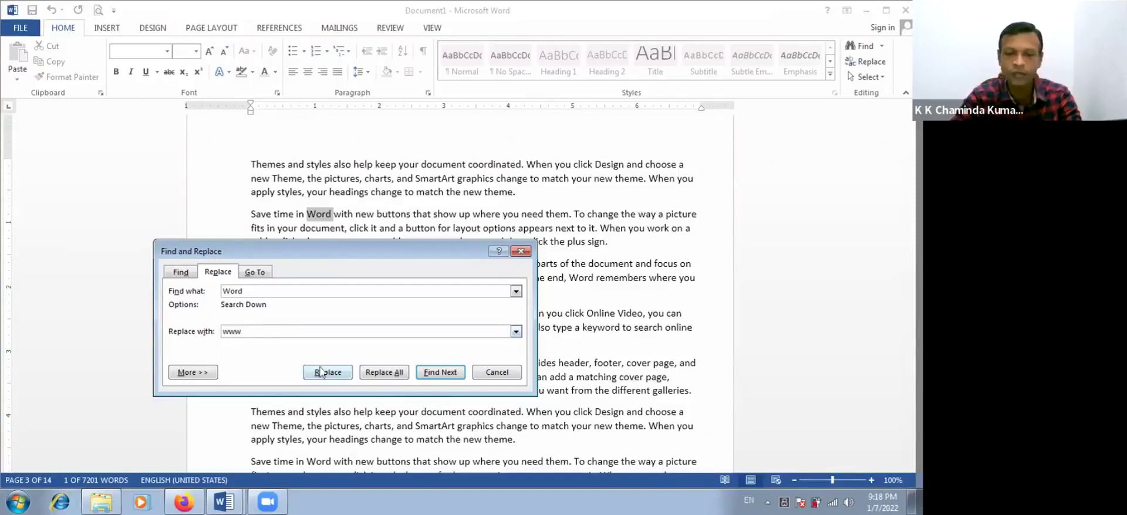
pyautogui.click(380, 374)
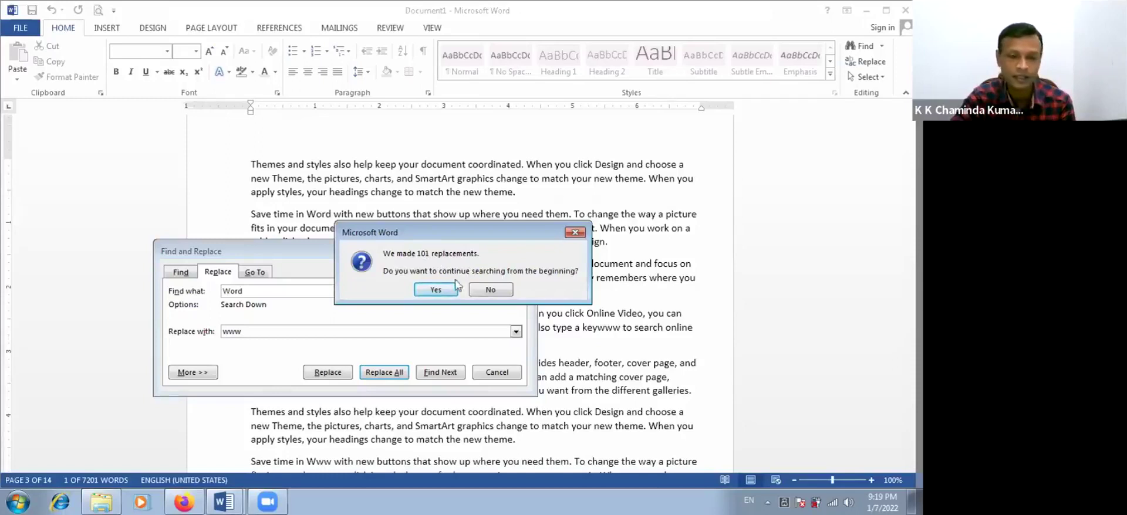
pyautogui.click(440, 291)
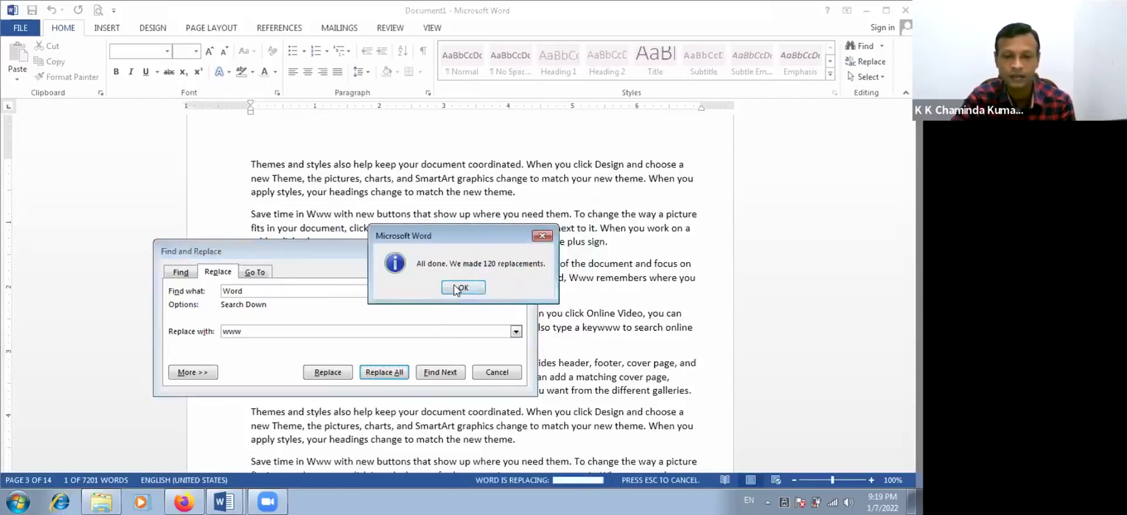
pyautogui.click(462, 287)
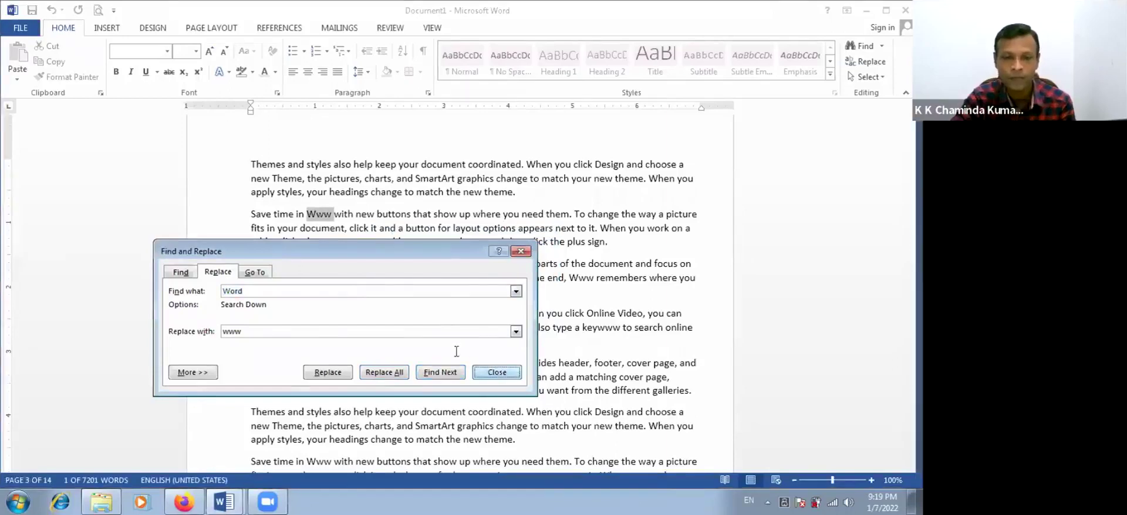
pyautogui.click(496, 373)
pyautogui.click(322, 220)
# Step: Search the document for 'www' to confirm 120 matches
pyautogui.scroll(-5, 321, 220)
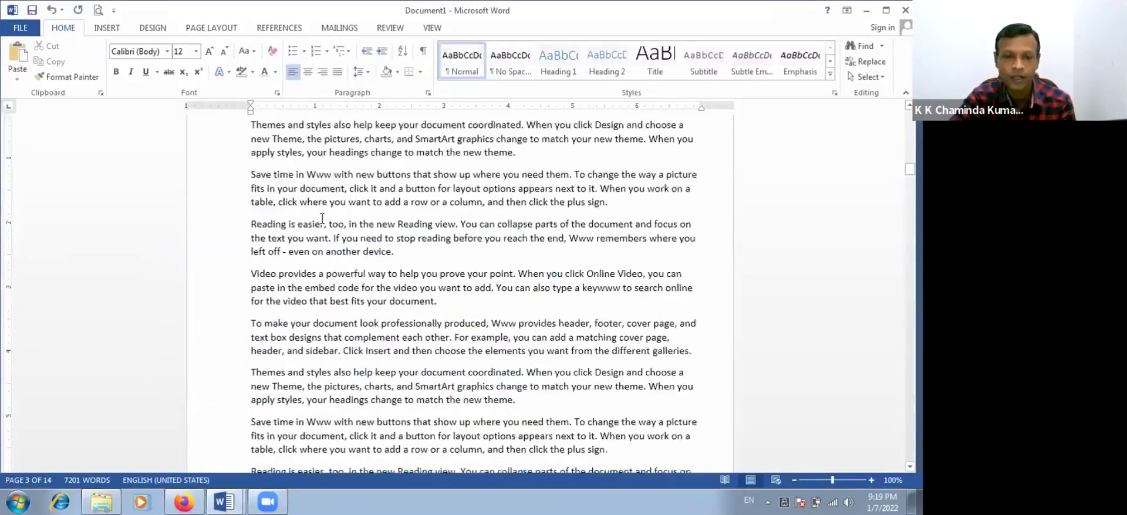
pyautogui.scroll(4, 802, 116)
pyautogui.scroll(3, 802, 117)
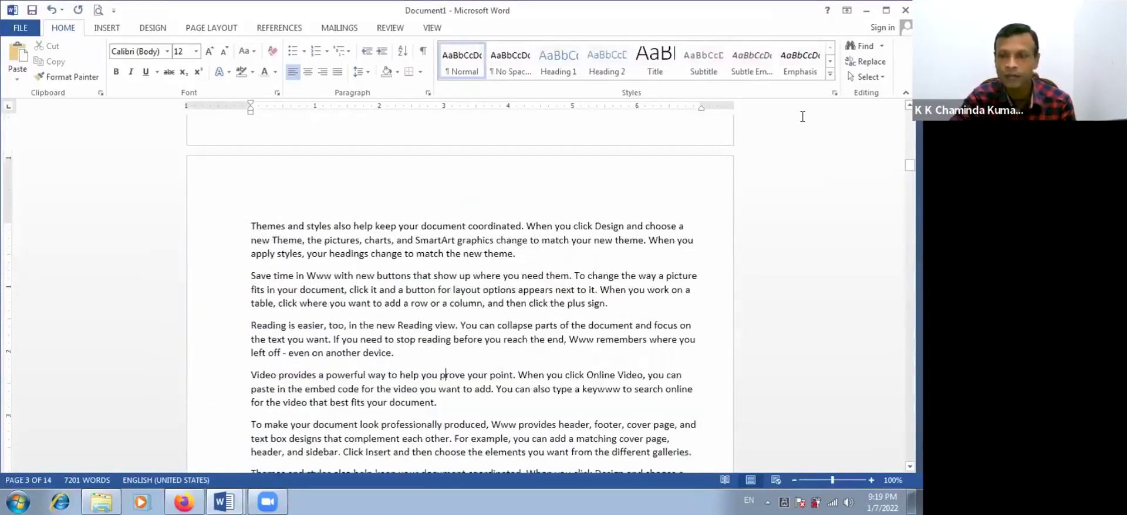
pyautogui.click(860, 46)
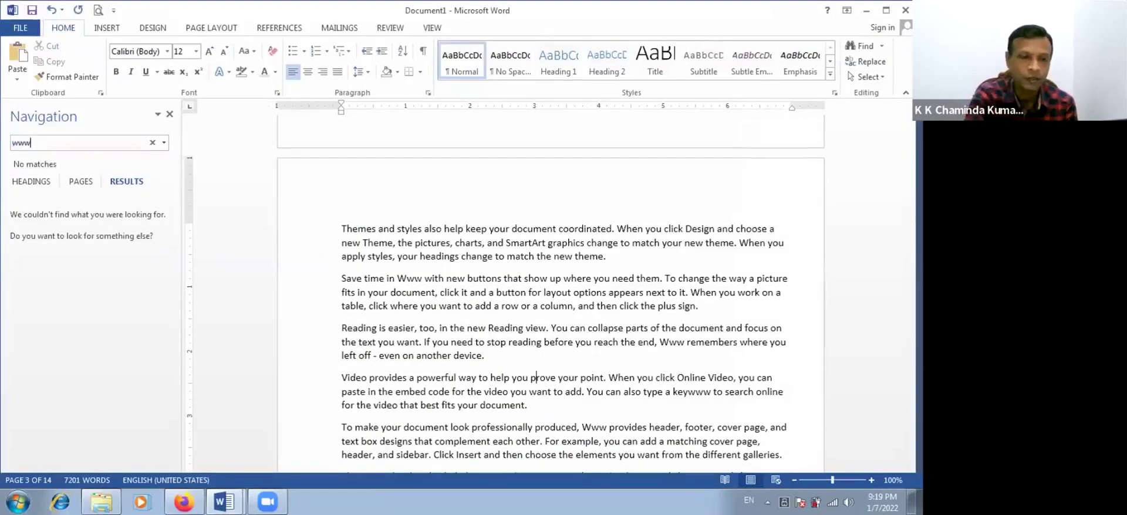
pyautogui.press('Return')
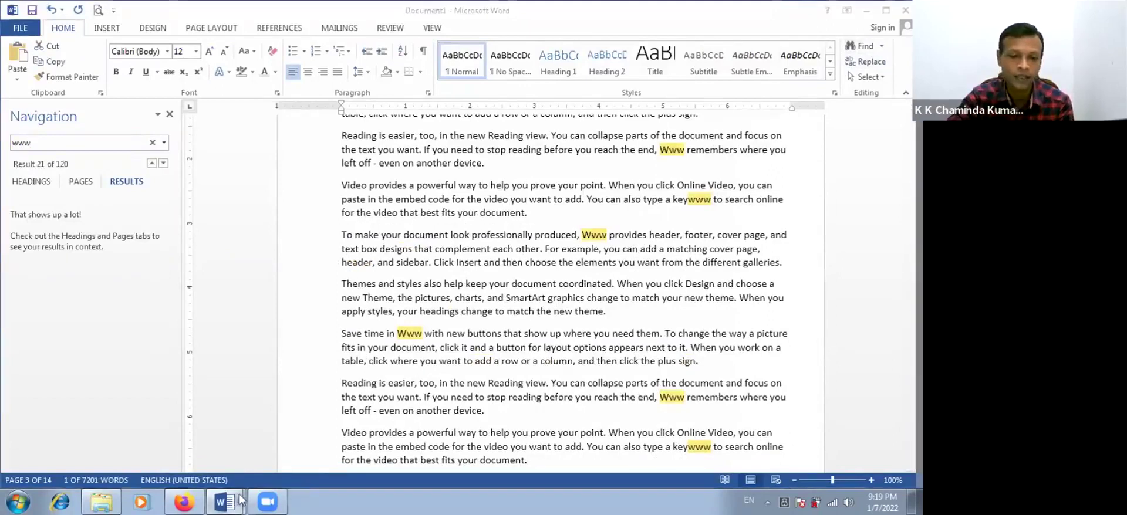
# Step: Switch to W W W.docx, enter 'ww' in the Navigation pane search, then close the pane
pyautogui.moveTo(224, 500)
pyautogui.click(233, 471)
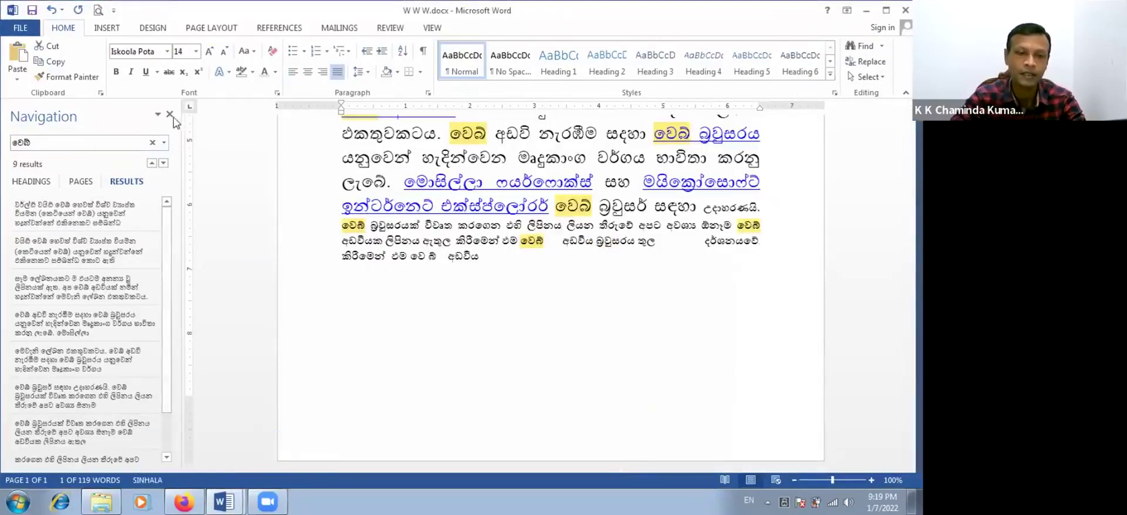
pyautogui.click(63, 142)
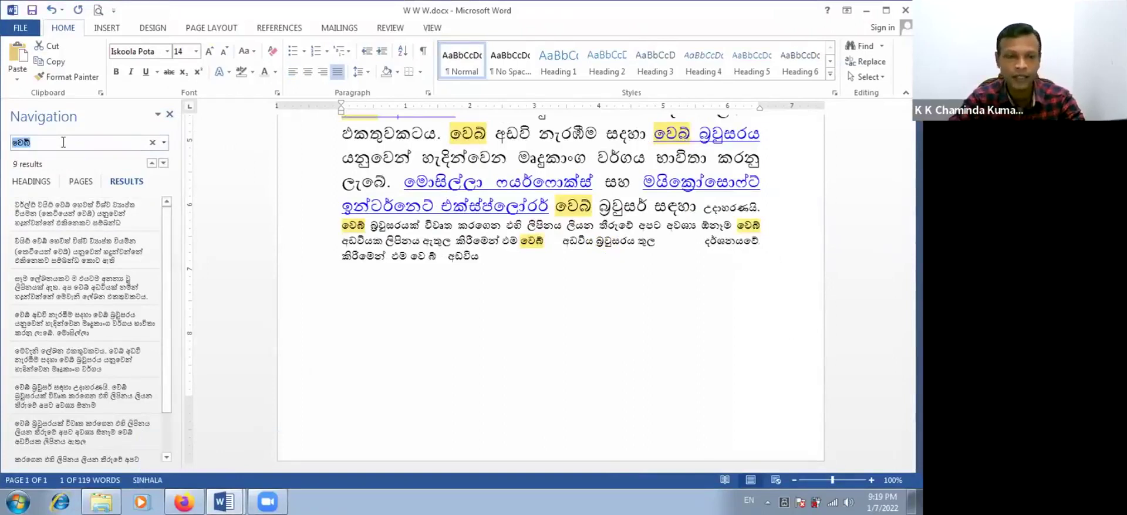
pyautogui.write('www')
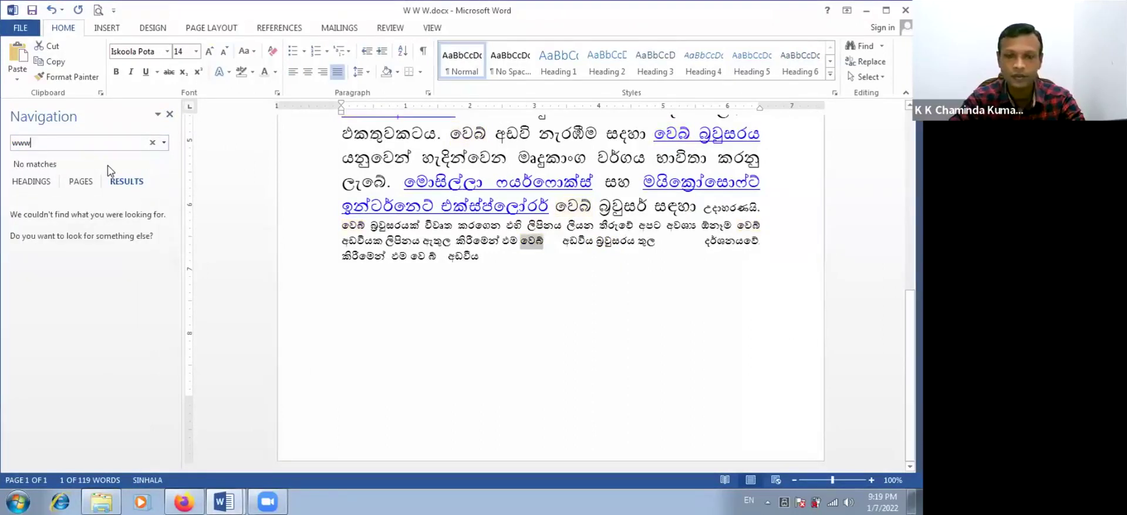
pyautogui.click(169, 116)
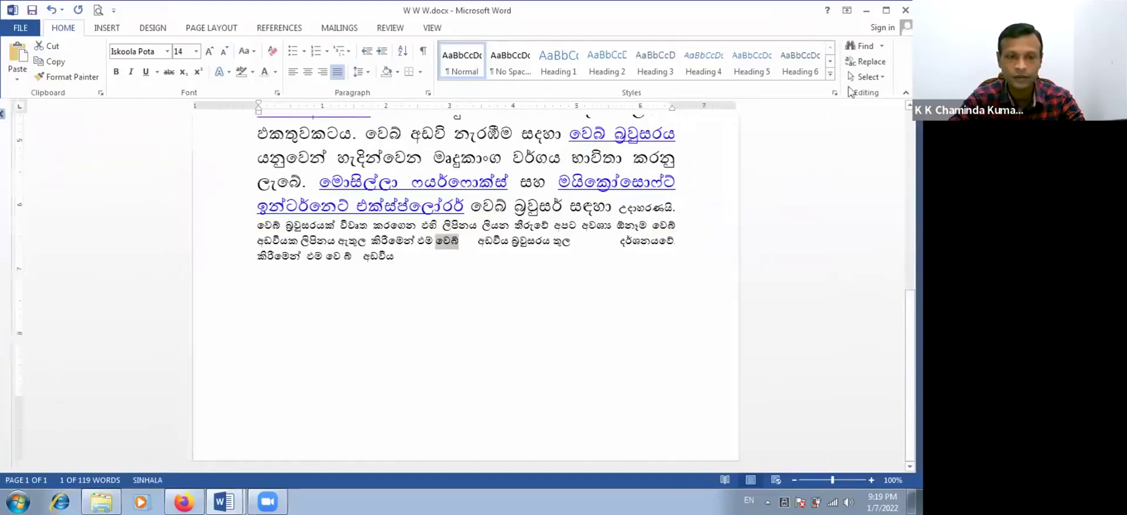
# Step: Replace all 9 occurrences of වෙබ් with 'www' via Ctrl+H and Replace All
pyautogui.hotkey('ctrl', 'h')
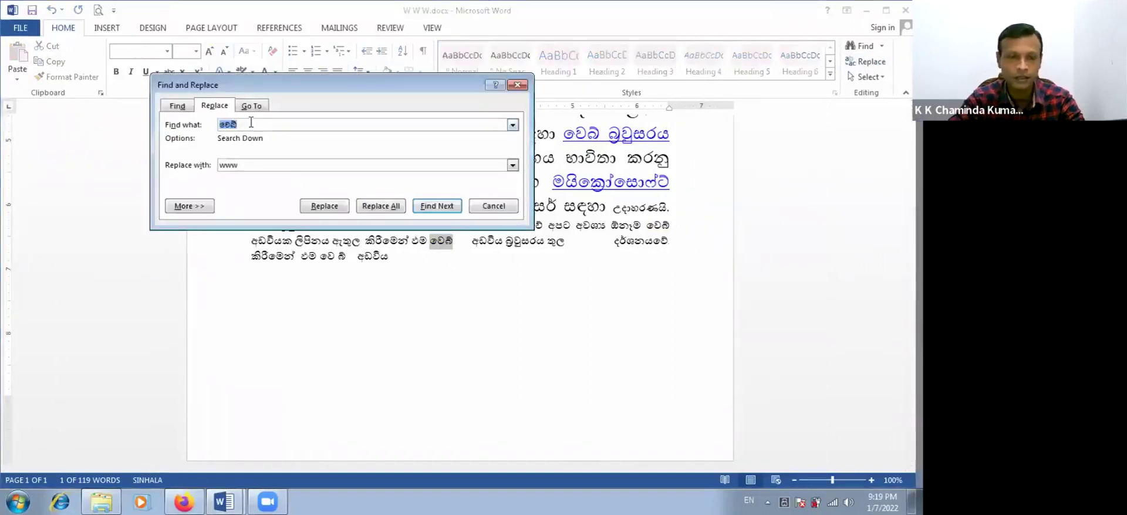
pyautogui.write('ww')
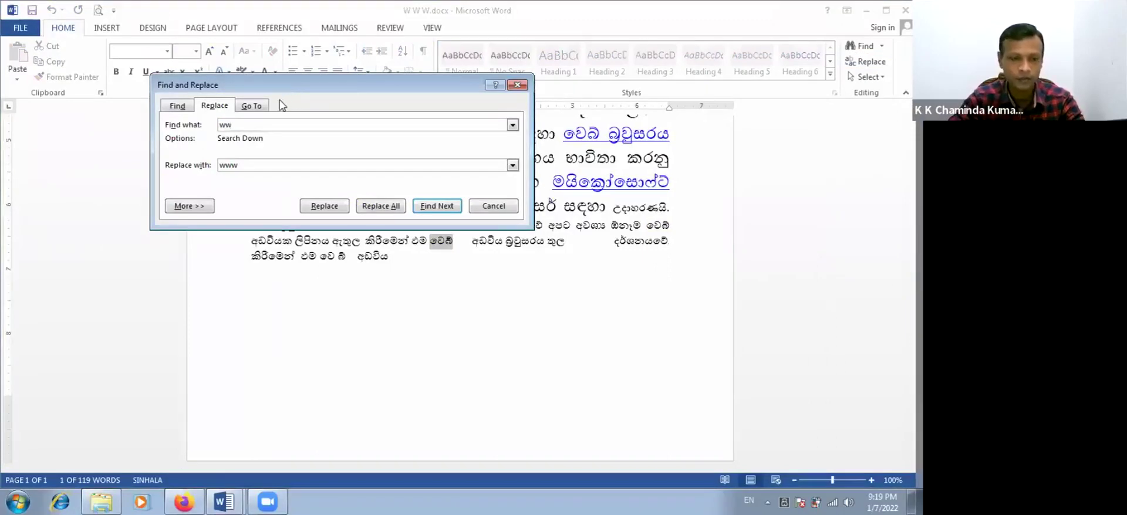
pyautogui.moveTo(304, 89); pyautogui.dragTo(215, 232)
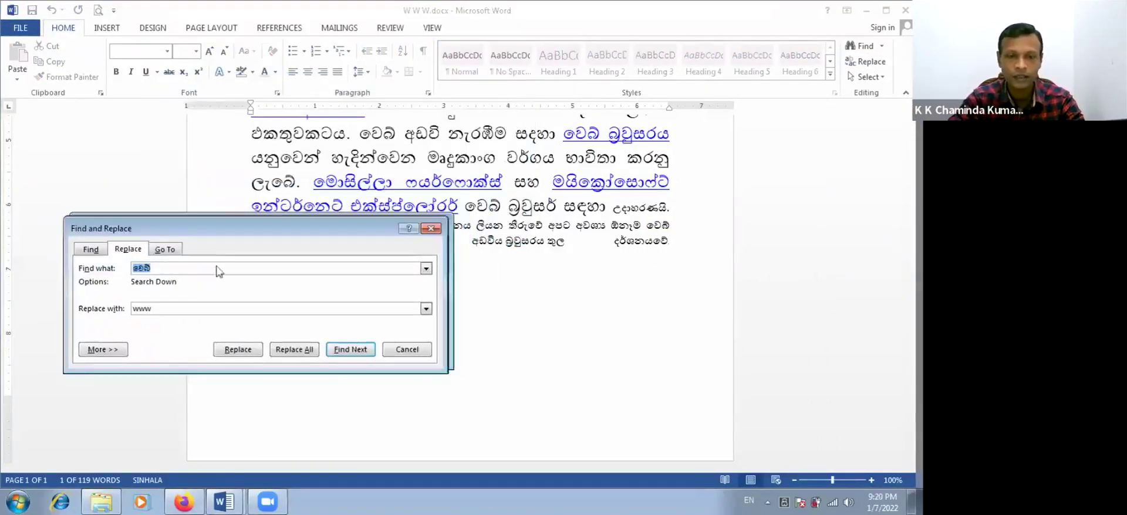
pyautogui.press('Return')
pyautogui.click(288, 421)
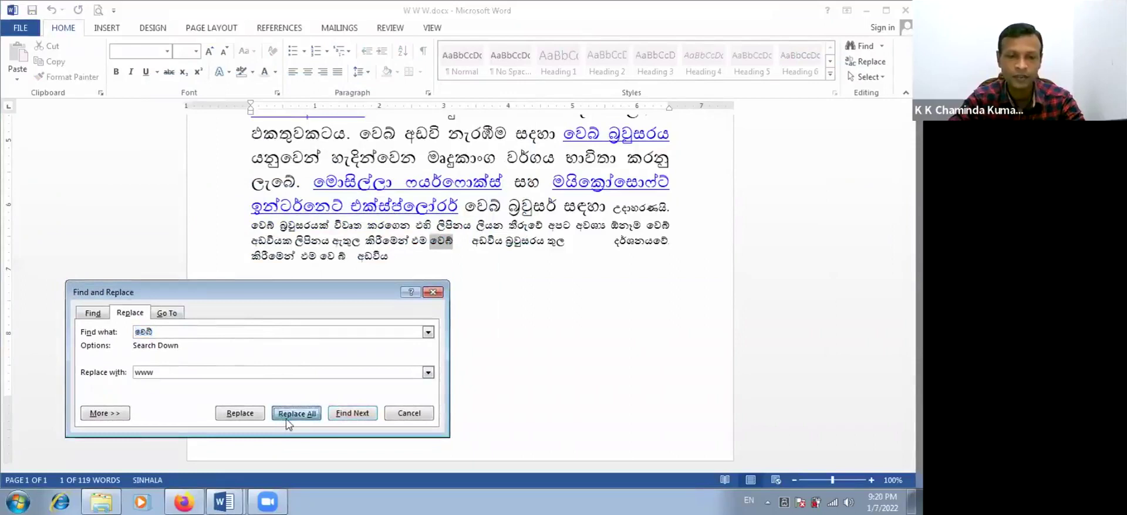
pyautogui.click(436, 291)
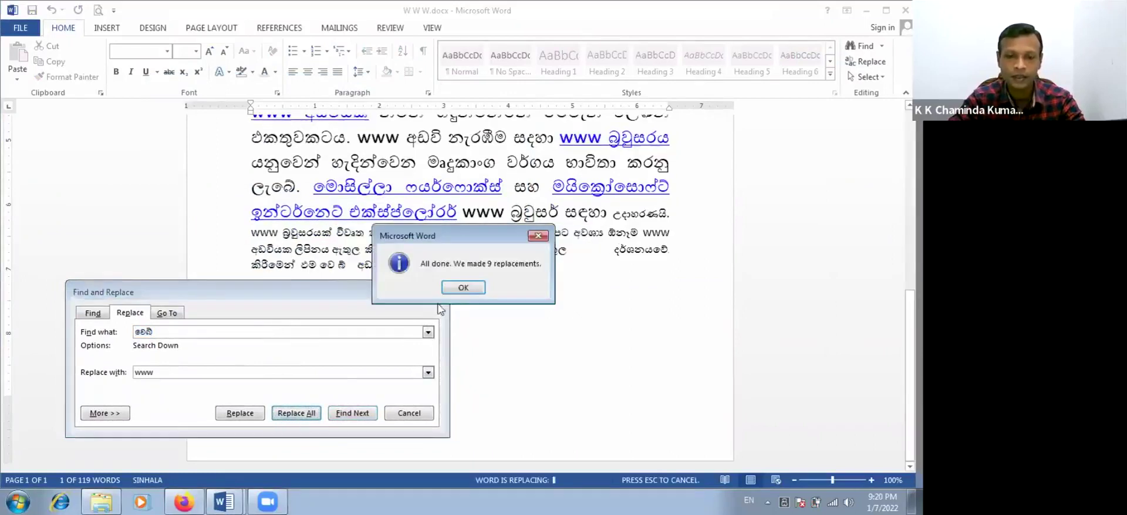
pyautogui.click(463, 288)
pyautogui.press('Escape')
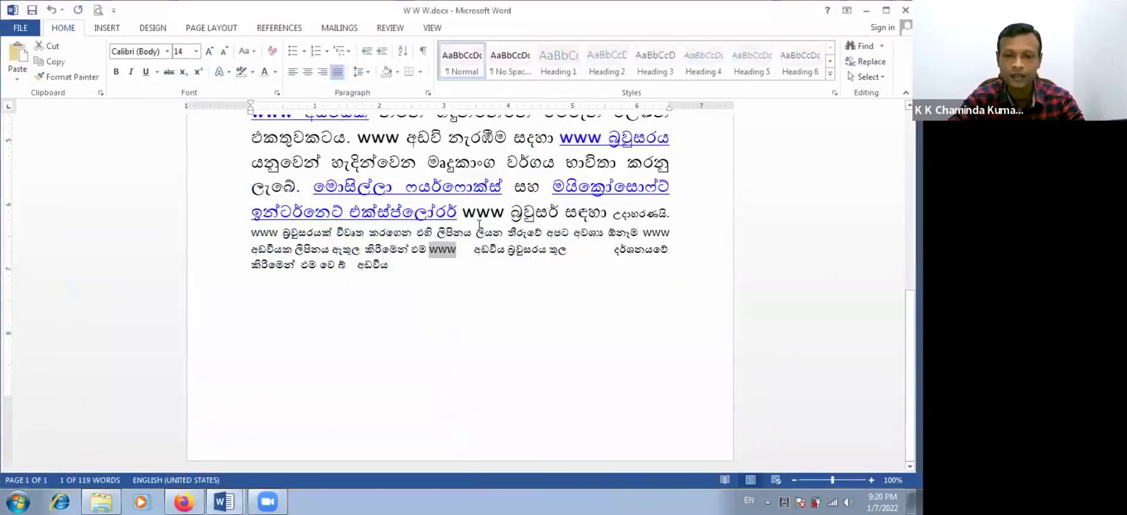
pyautogui.click(476, 220)
pyautogui.scroll(3, 467, 229)
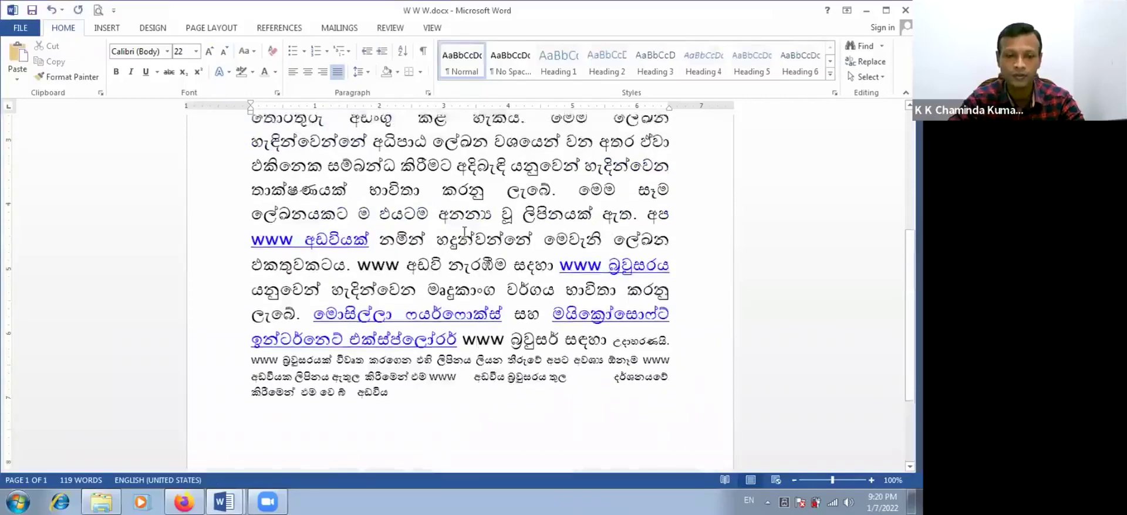
pyautogui.scroll(5, 464, 231)
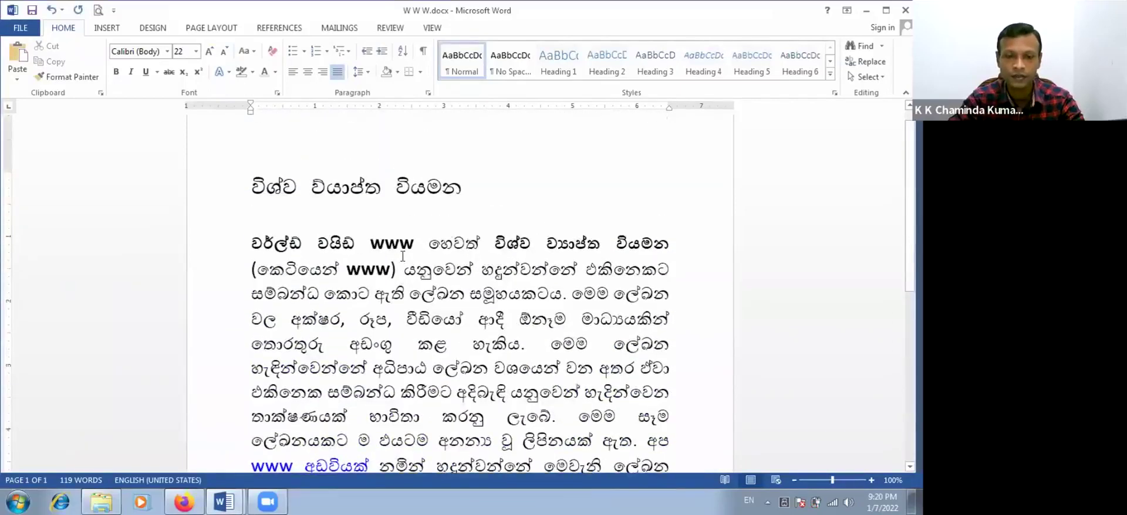
pyautogui.scroll(-6, 378, 252)
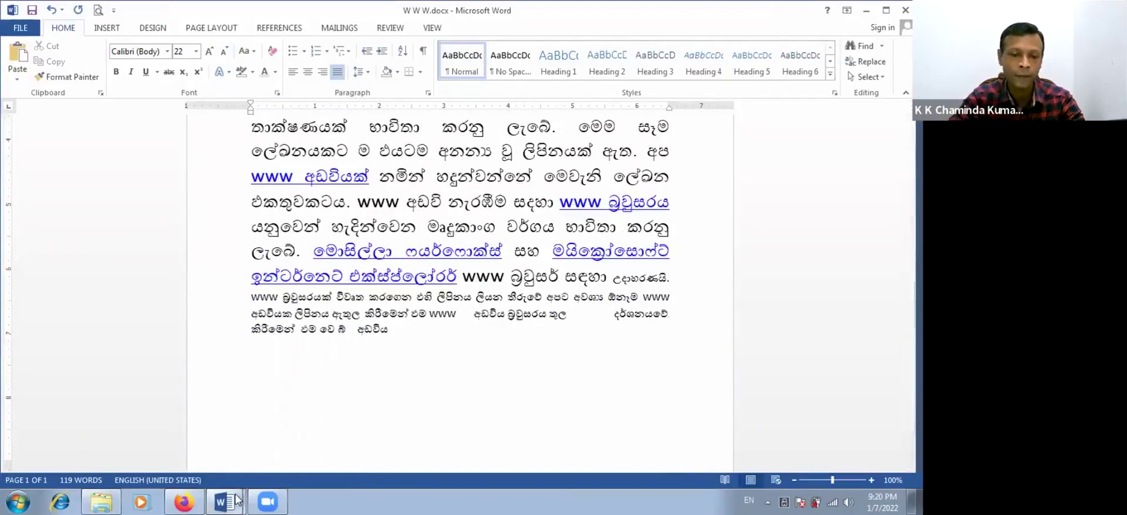
# Step: Switch to Document1 and open Find and Replace, moving the dialog higher
pyautogui.moveTo(235, 501)
pyautogui.click(227, 451)
pyautogui.click(583, 254)
pyautogui.click(866, 62)
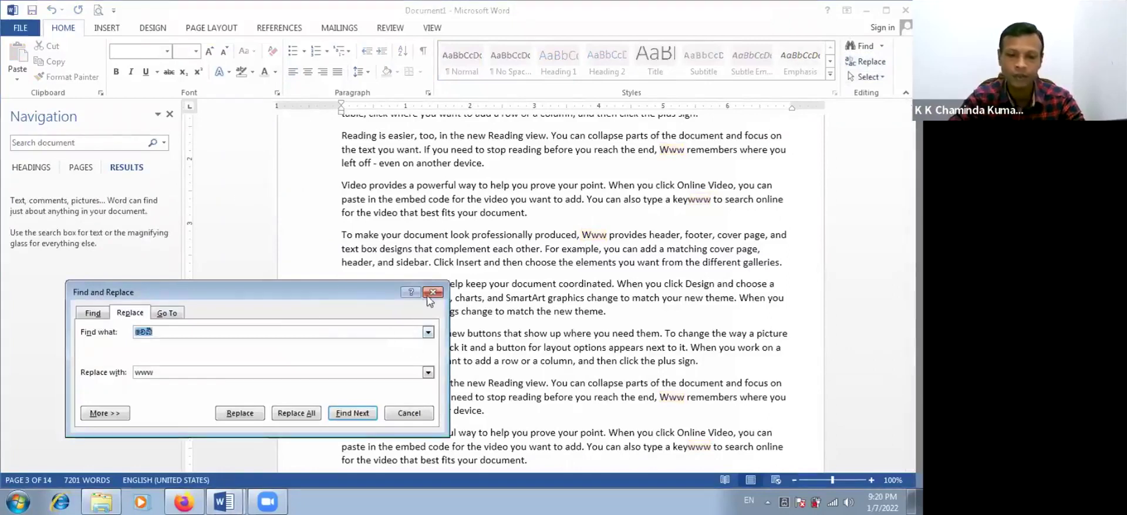
pyautogui.moveTo(311, 294); pyautogui.dragTo(316, 189)
# Step: Set Find what to 'www' and Replace with to 'word', then Replace All 120 occurrences
pyautogui.click(163, 266)
pyautogui.moveTo(169, 227); pyautogui.dragTo(139, 228)
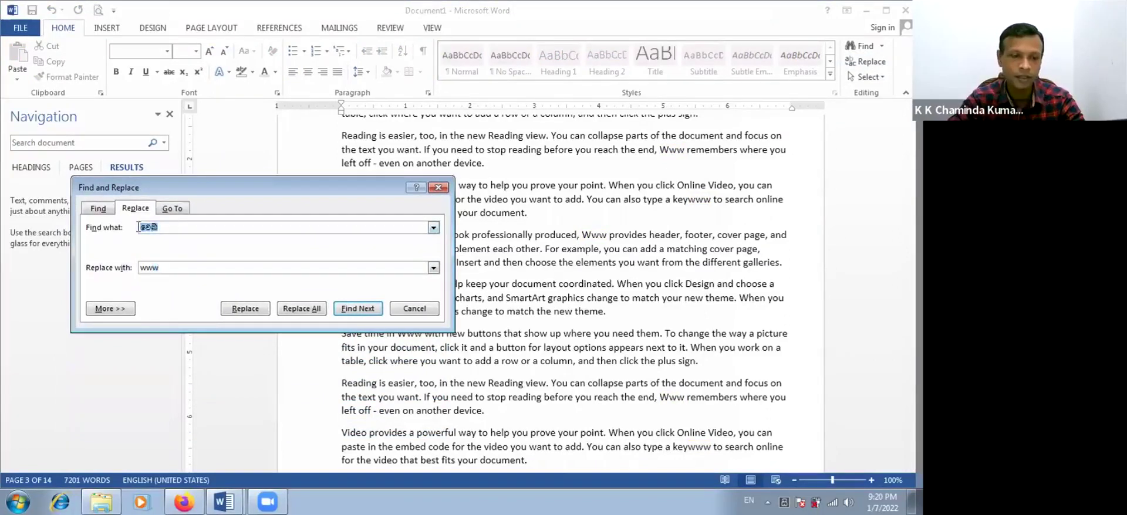
pyautogui.moveTo(167, 267); pyautogui.dragTo(108, 269)
pyautogui.moveTo(165, 227); pyautogui.dragTo(102, 229)
pyautogui.write('www')
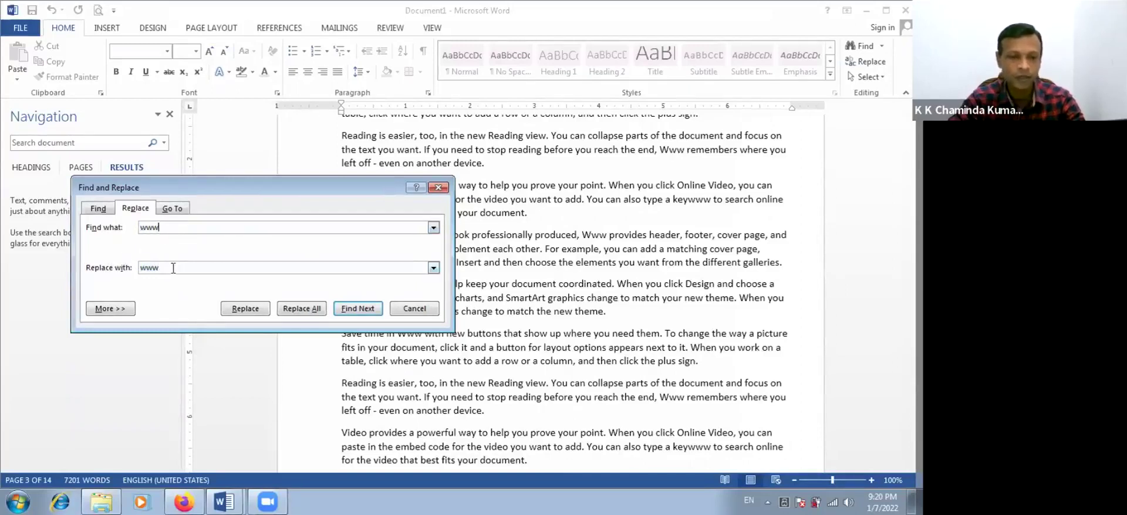
pyautogui.moveTo(167, 267); pyautogui.dragTo(117, 270)
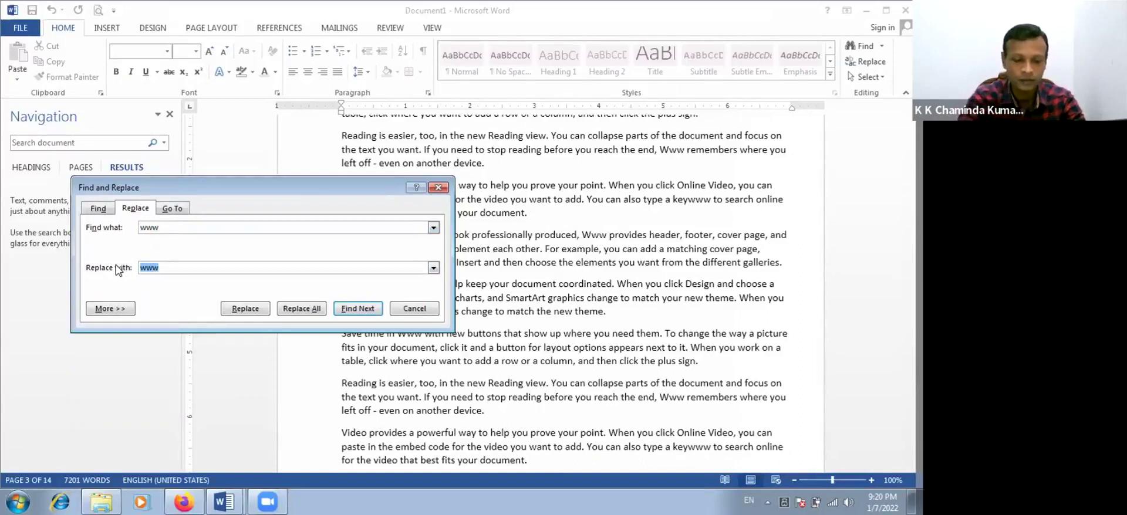
pyautogui.write('word')
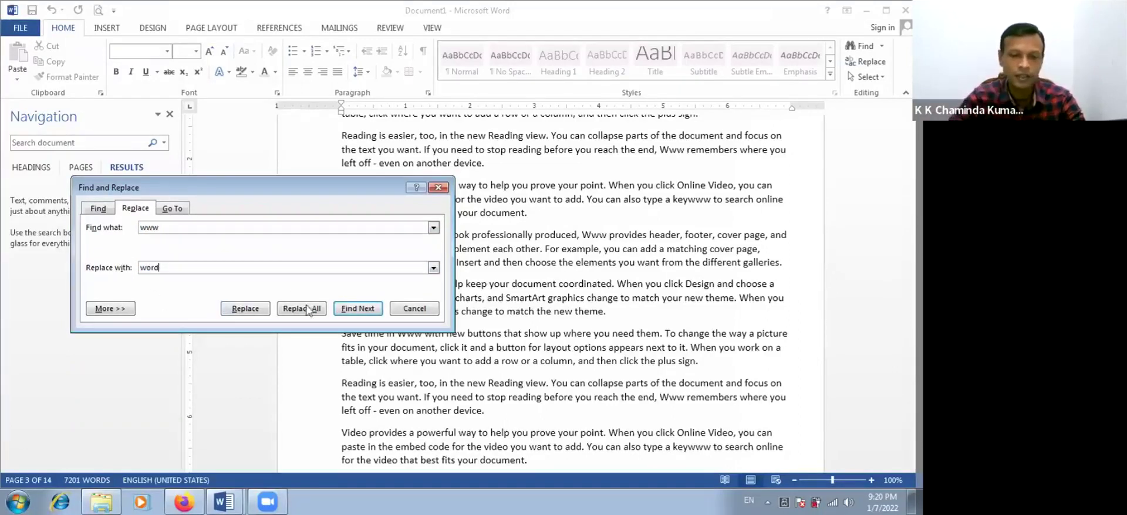
pyautogui.click(308, 311)
pyautogui.click(461, 288)
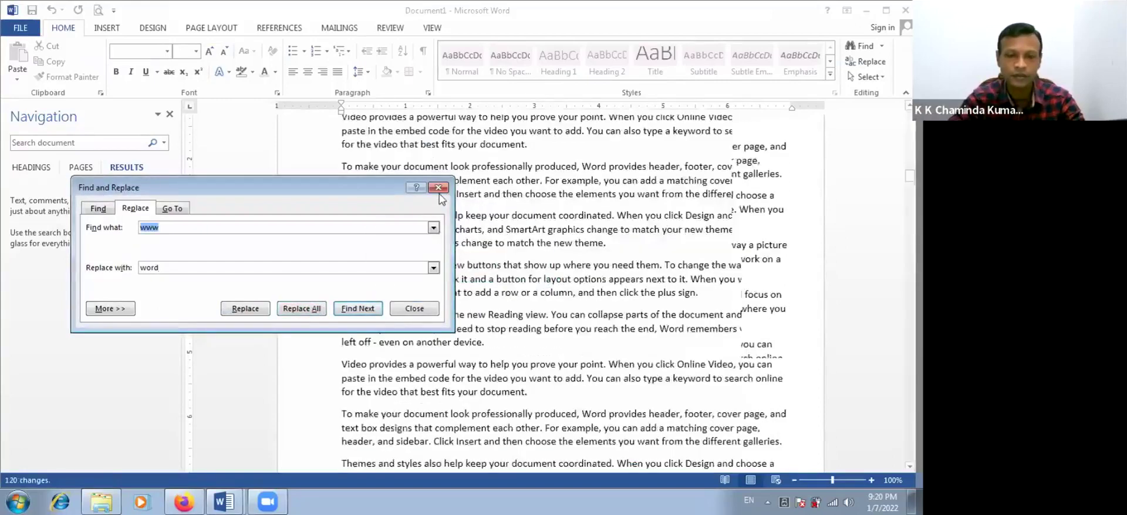
pyautogui.click(438, 187)
pyautogui.scroll(10, 491, 301)
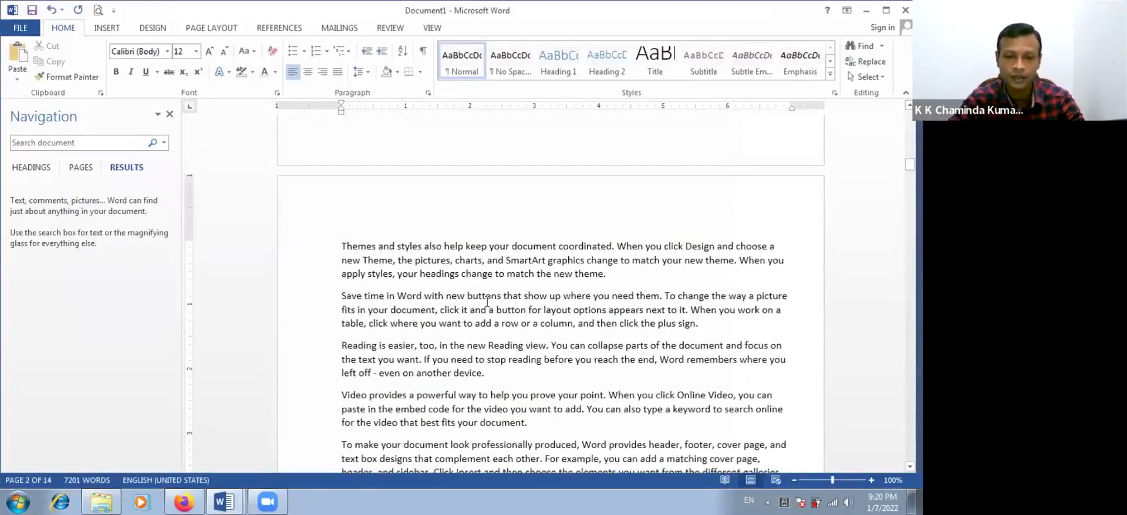
pyautogui.scroll(15, 488, 302)
# Step: Close the Navigation pane, turn on underline, and select the two-line title at the page top
pyautogui.scroll(10, 471, 276)
pyautogui.click(169, 114)
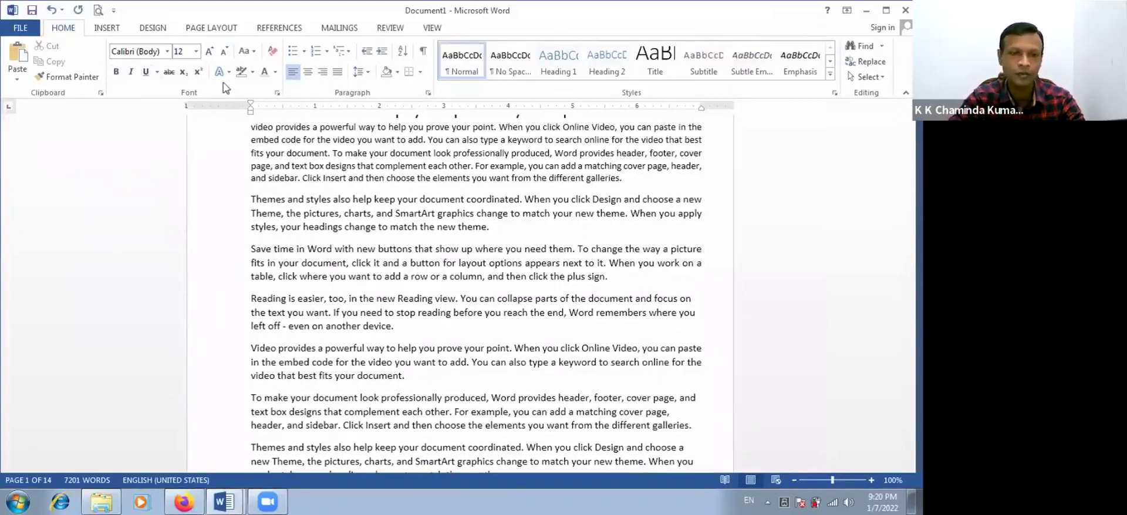
pyautogui.click(146, 72)
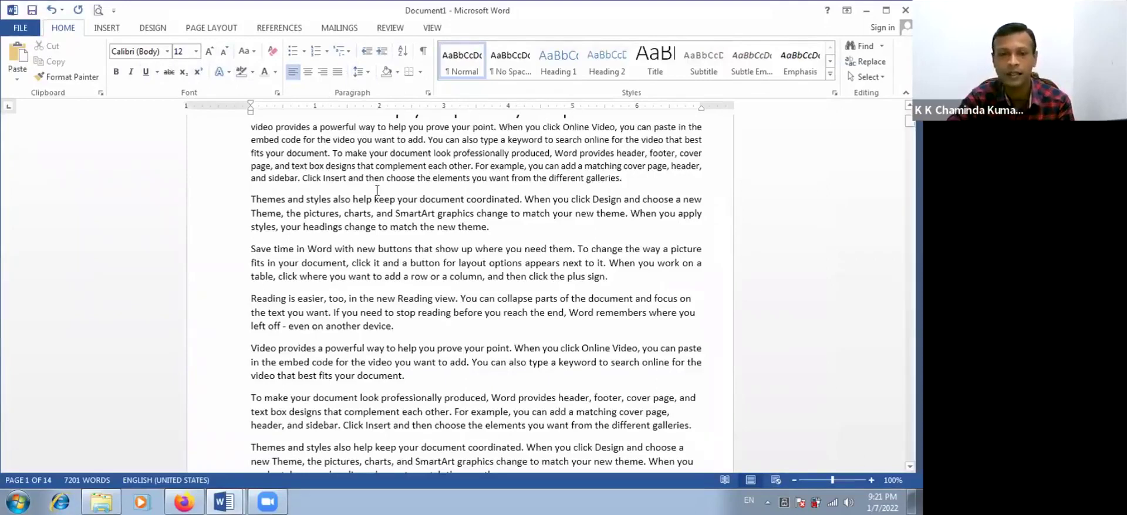
pyautogui.scroll(3, 379, 187)
pyautogui.moveTo(340, 206); pyautogui.dragTo(629, 239)
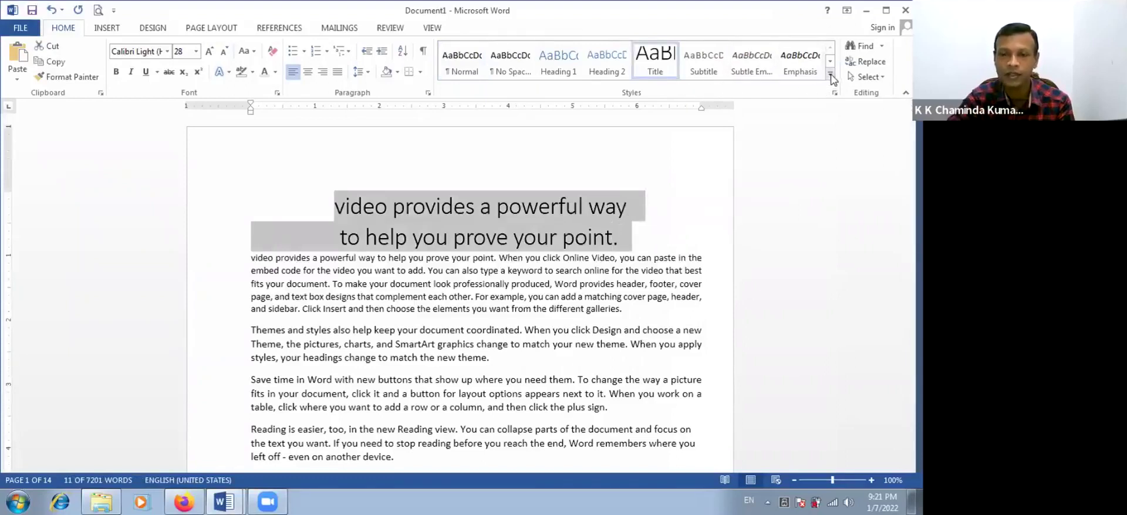
# Step: Create a new style named Style1 from the title's formatting and apply it to the heading
pyautogui.click(830, 75)
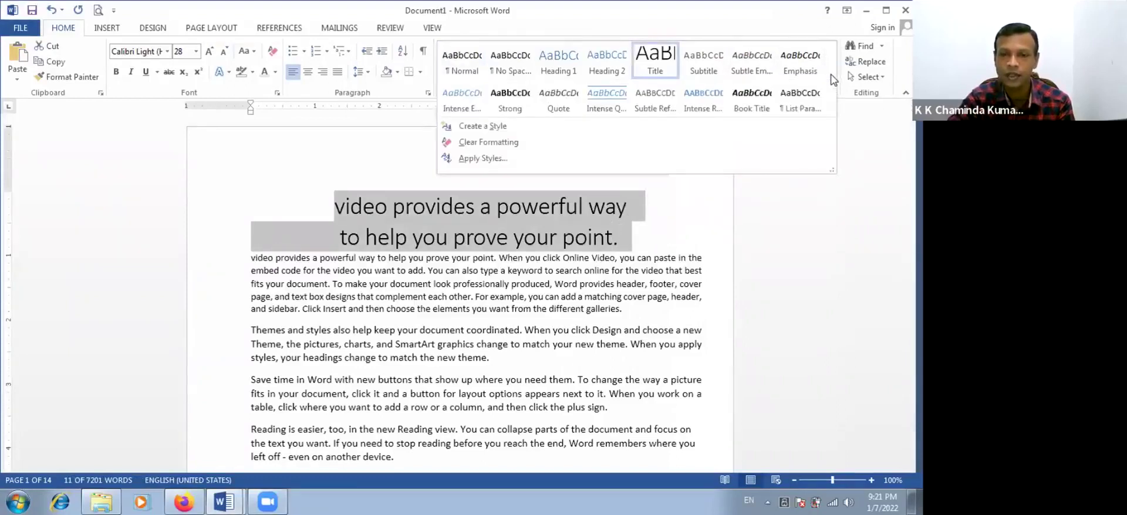
pyautogui.click(483, 126)
pyautogui.click(435, 285)
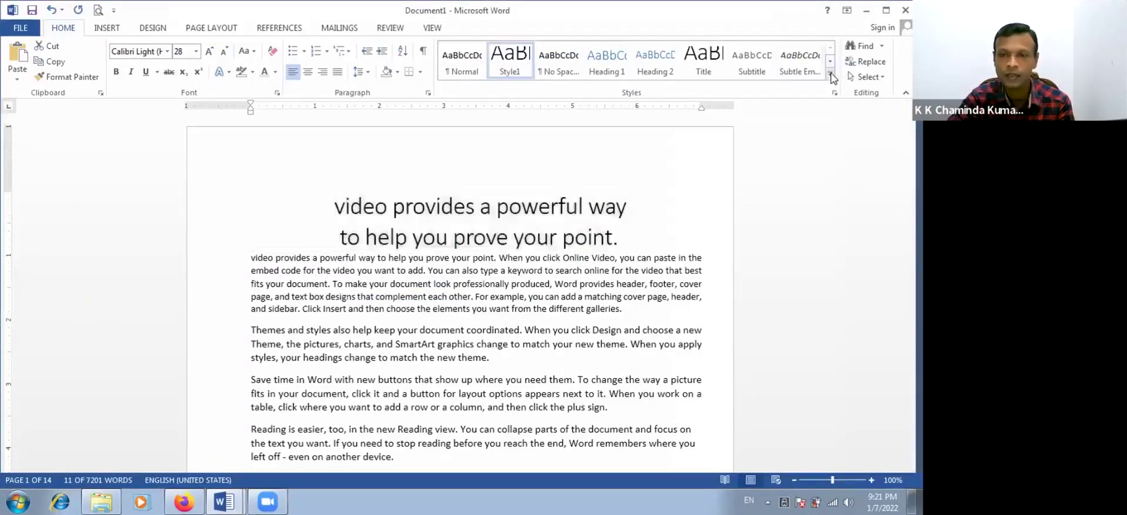
pyautogui.click(833, 76)
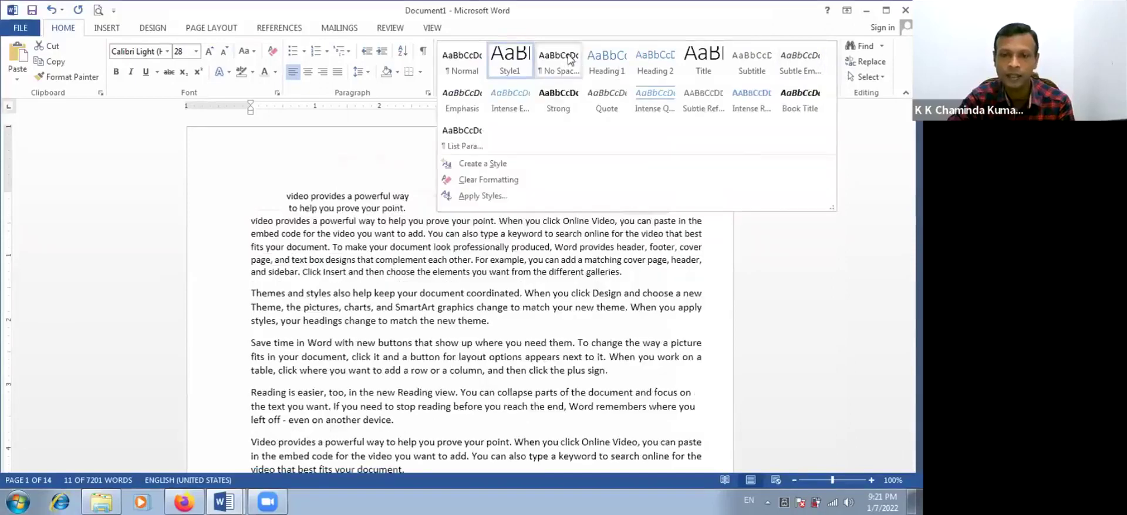
pyautogui.click(519, 67)
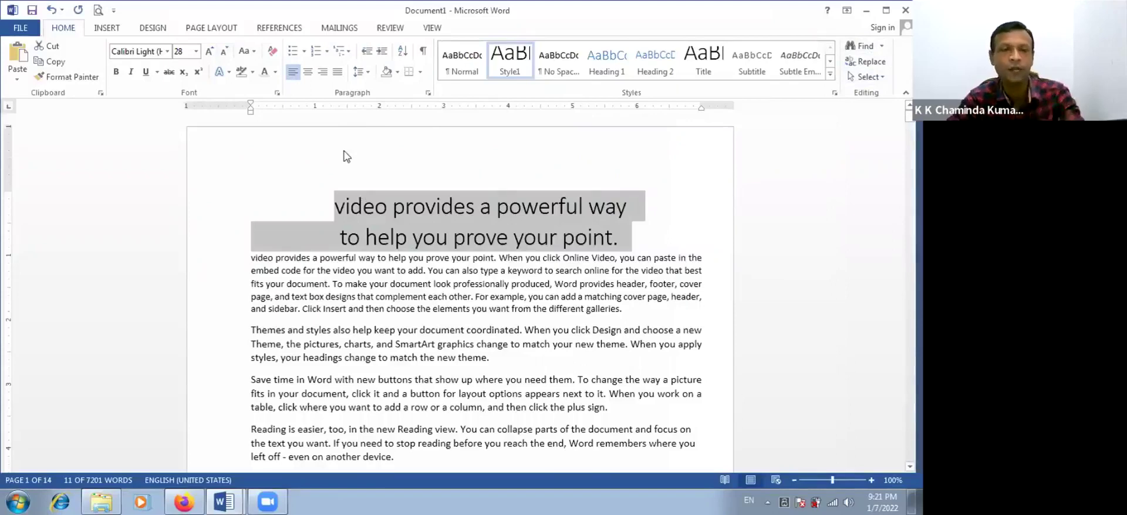
pyautogui.click(351, 207)
pyautogui.scroll(-6, 336, 211)
pyautogui.scroll(-15, 336, 223)
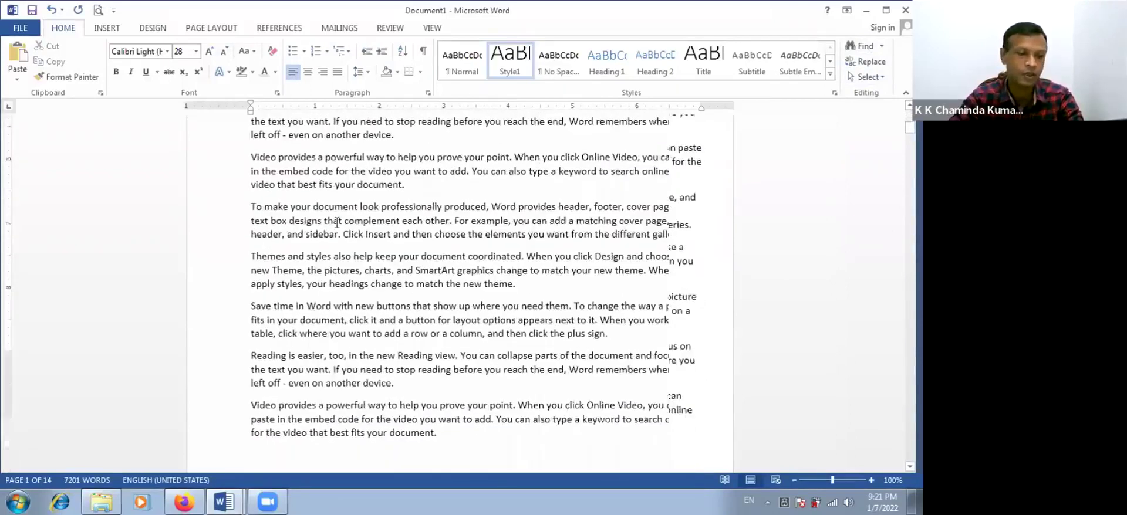
pyautogui.scroll(15, 336, 226)
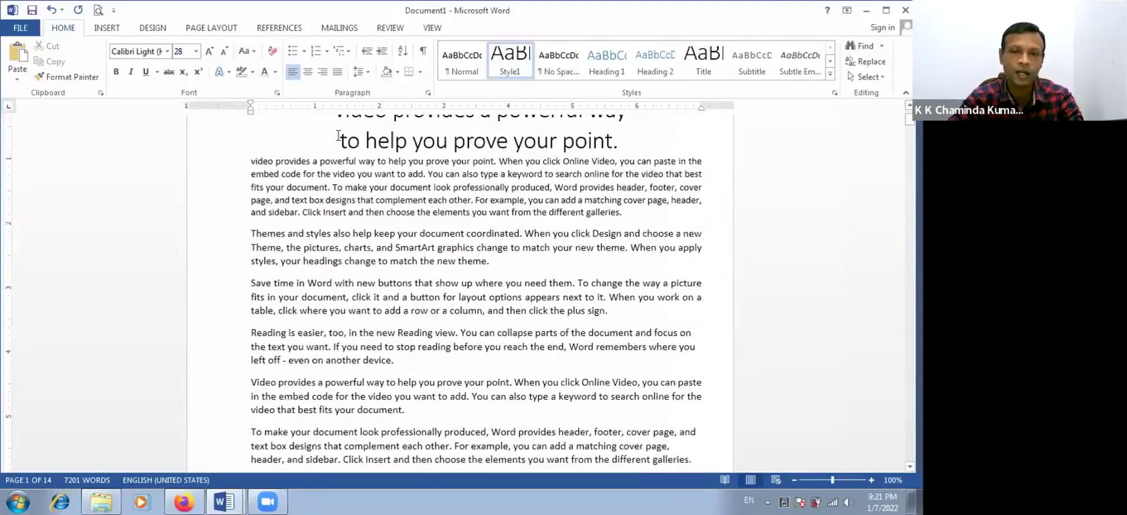
pyautogui.scroll(3, 426, 143)
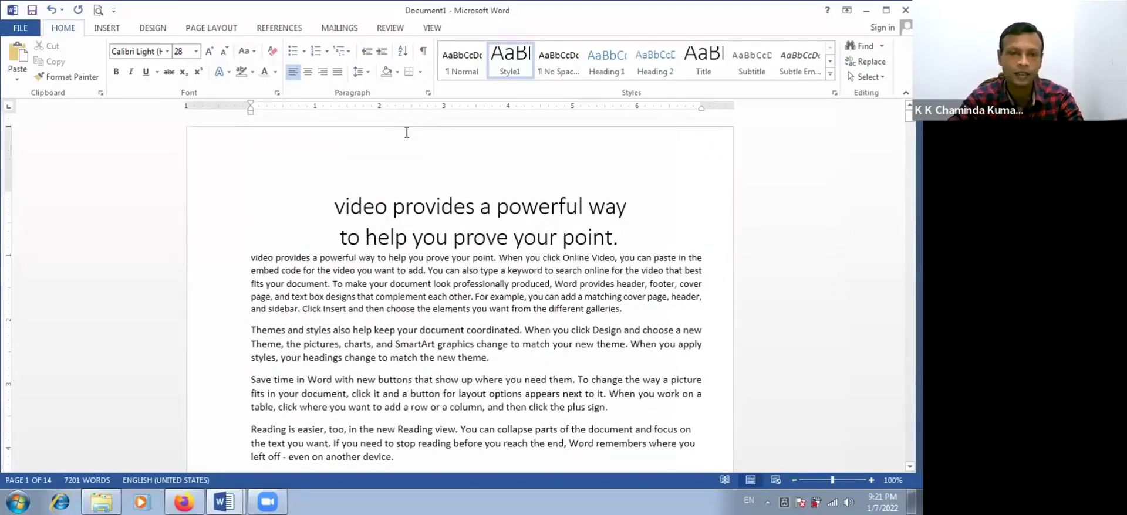
# Step: Open and dismiss the Borders list, then browse the Insert and Page Layout tabs
pyautogui.click(421, 72)
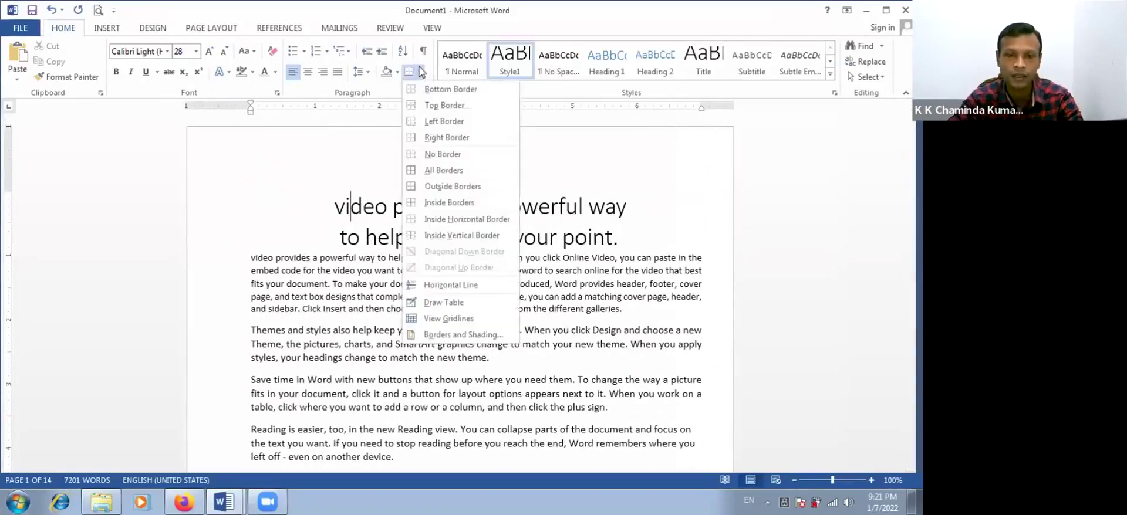
pyautogui.click(324, 229)
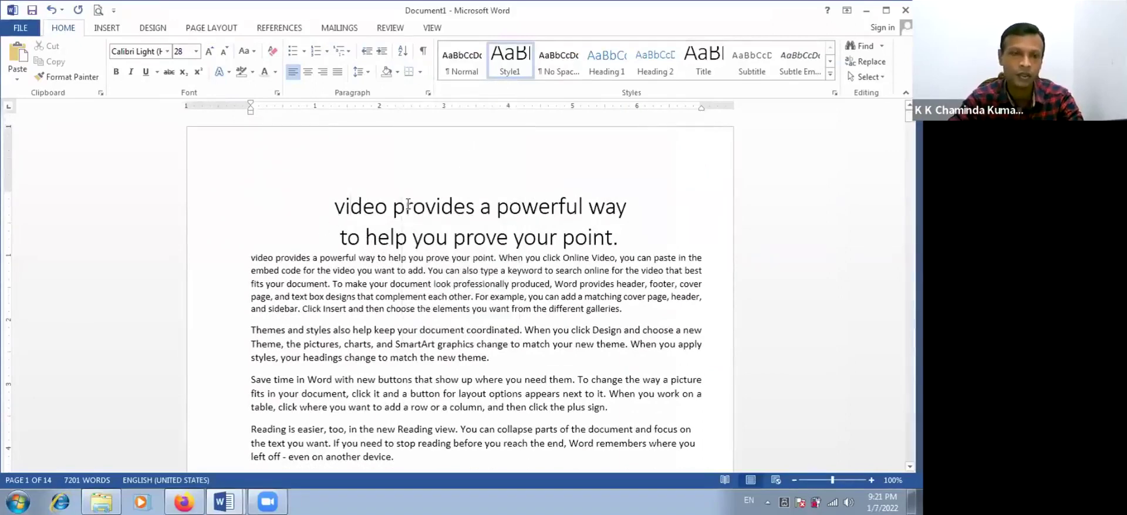
pyautogui.click(106, 29)
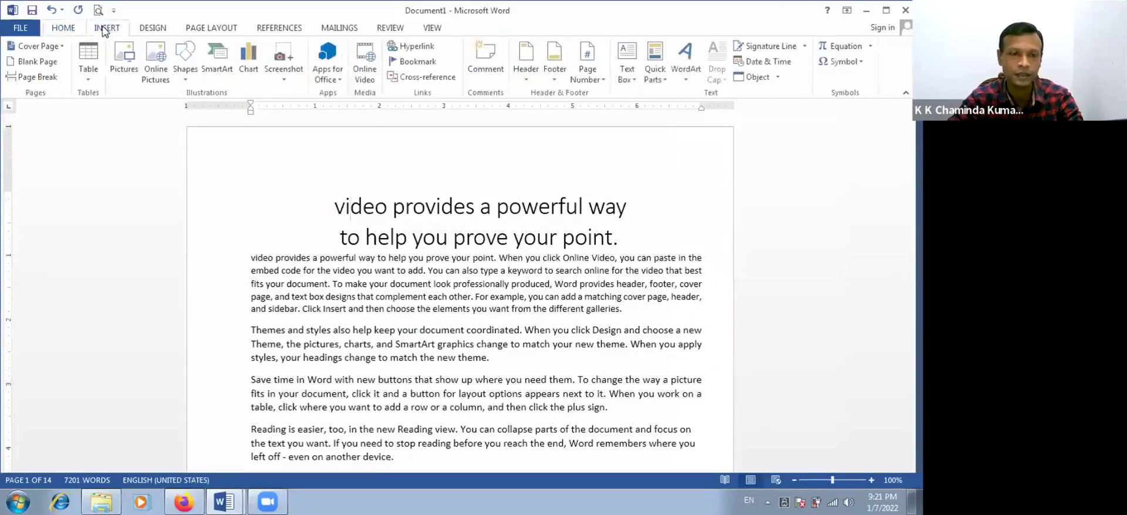
pyautogui.click(63, 29)
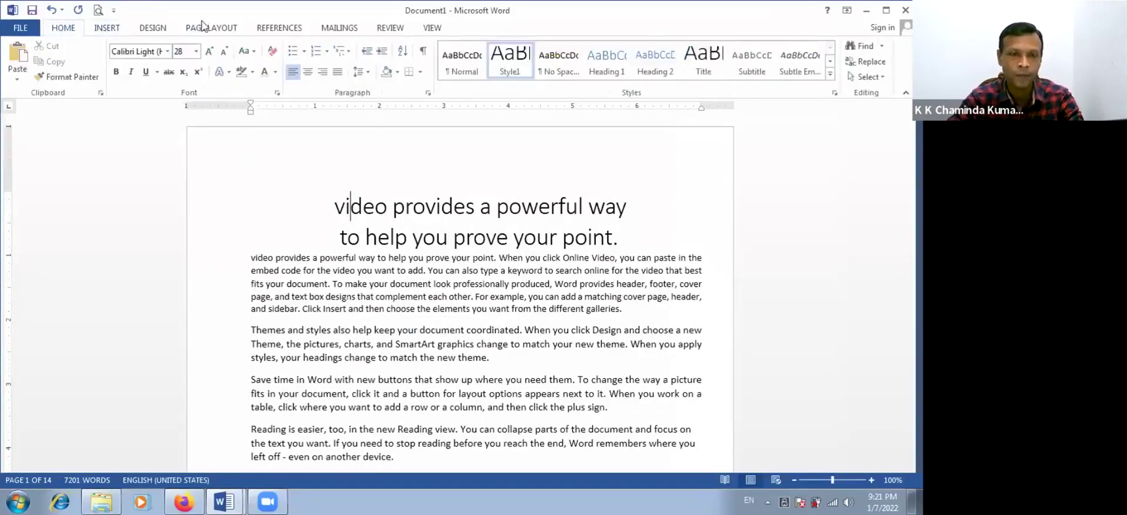
pyautogui.click(199, 27)
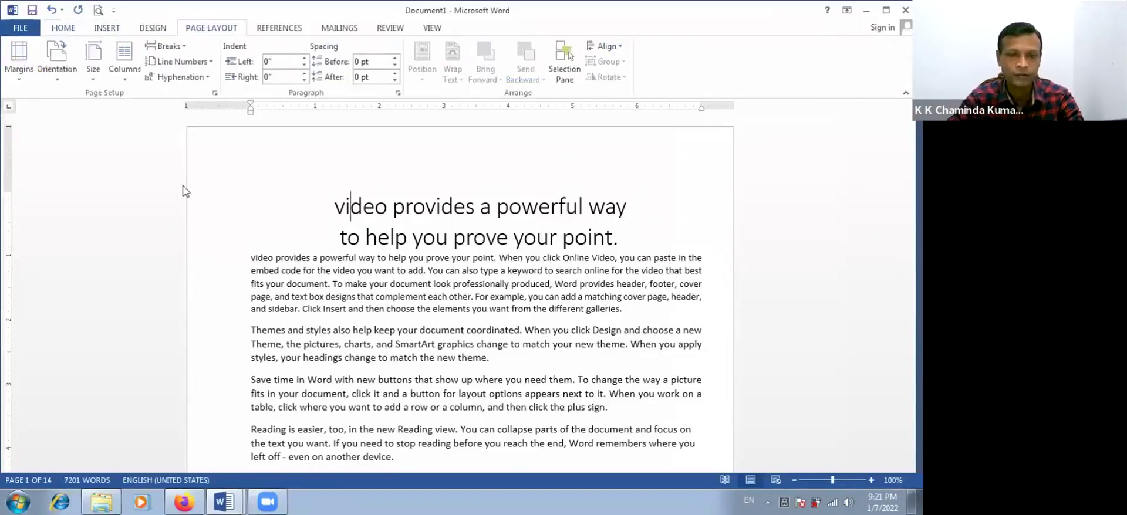
pyautogui.click(64, 28)
# Step: Drag-select the body paragraphs below the two-line Style1 title
pyautogui.scroll(-2, 672, 125)
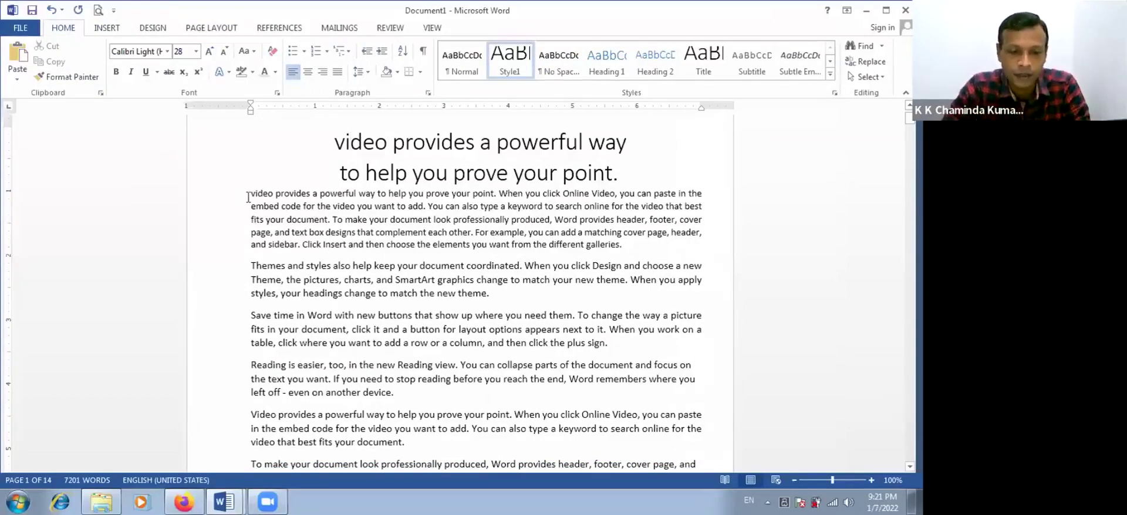
pyautogui.scroll(-1, 247, 195)
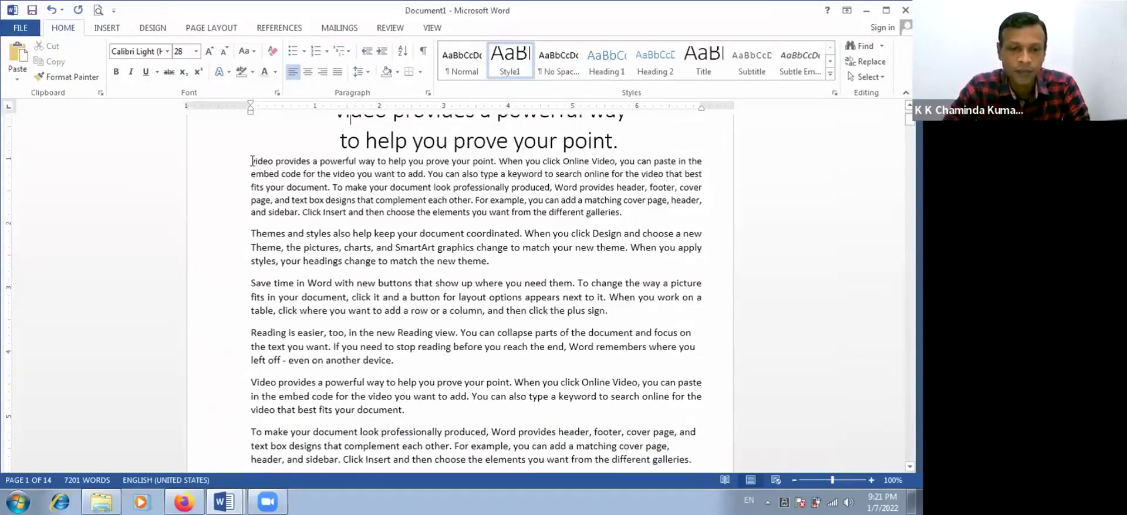
pyautogui.moveTo(249, 160); pyautogui.dragTo(336, 239)
pyautogui.moveTo(428, 408); pyautogui.dragTo(428, 408)
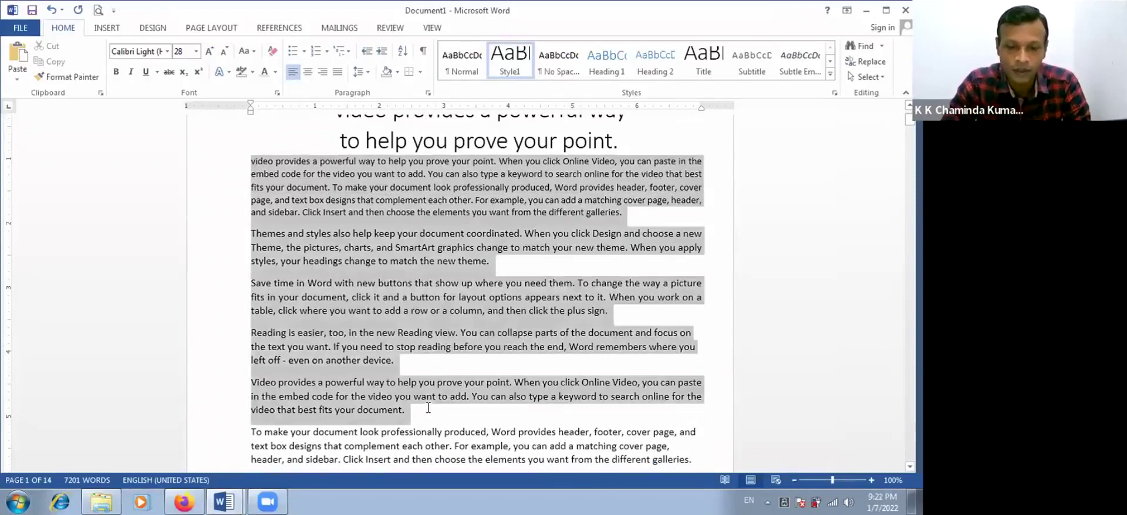
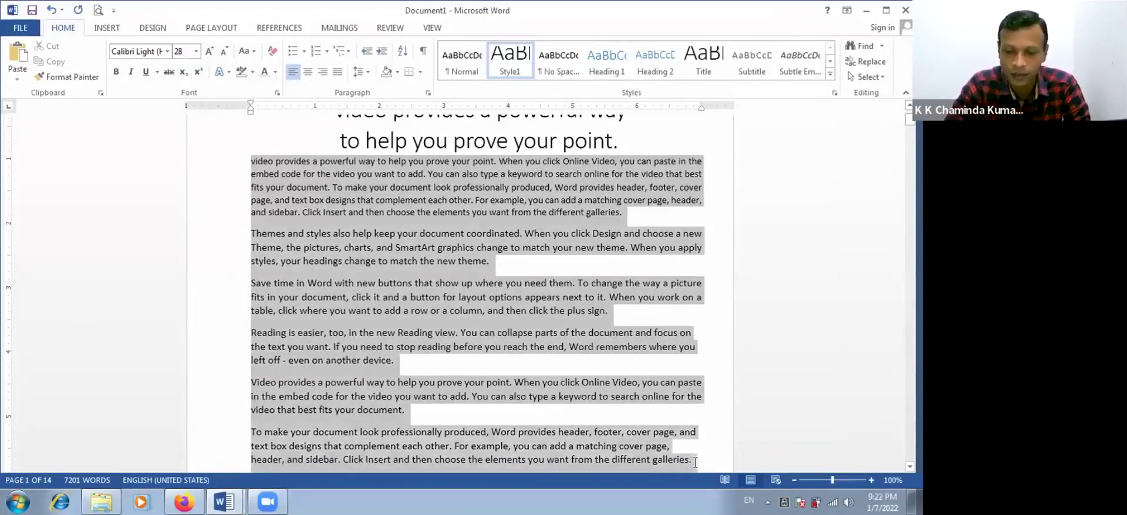
# Step: Lay the body text out in two columns, then try three columns
pyautogui.click(370, 223)
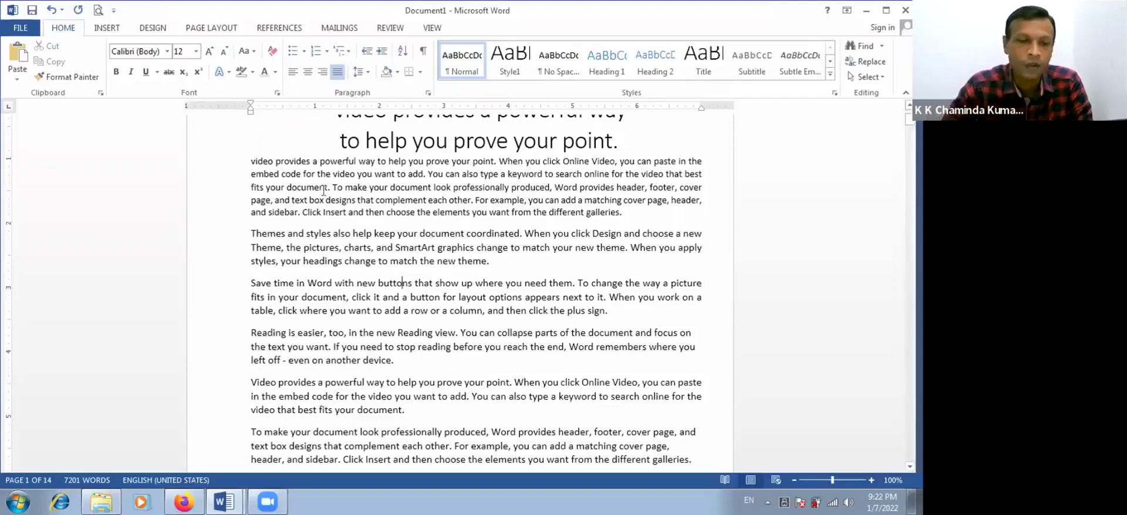
pyautogui.click(222, 26)
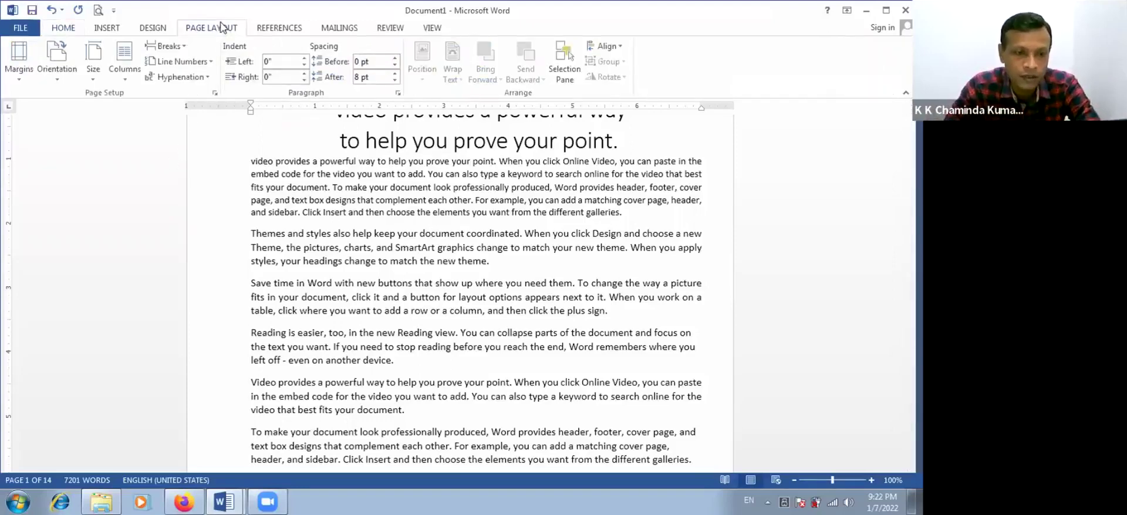
pyautogui.click(122, 81)
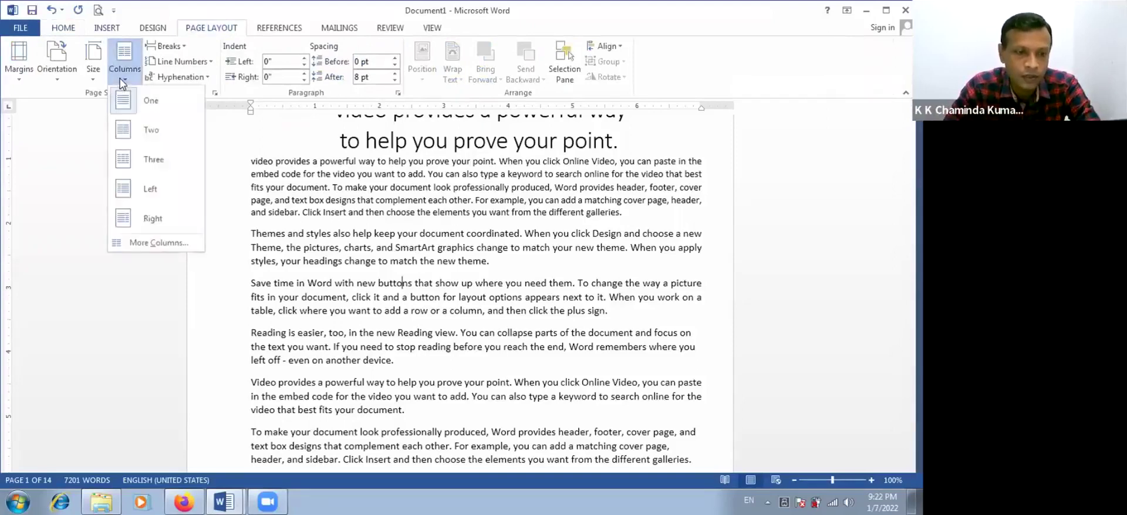
pyautogui.click(125, 131)
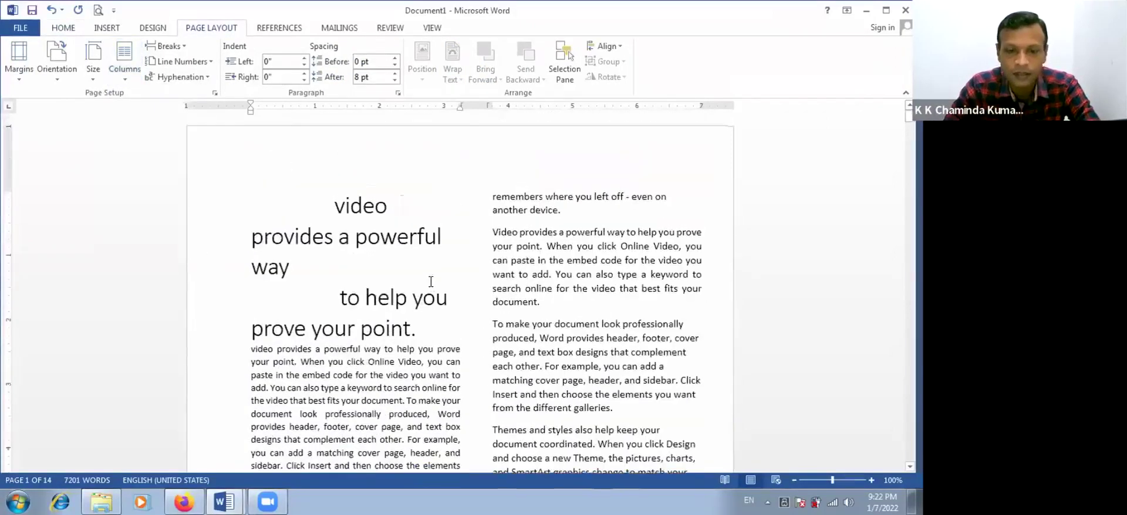
pyautogui.click(124, 64)
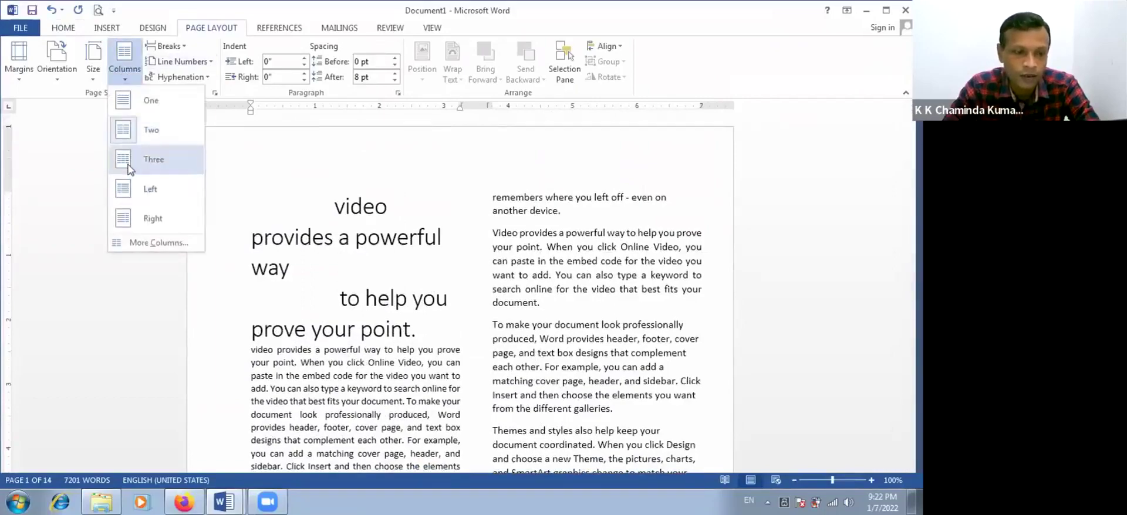
pyautogui.click(130, 167)
# Step: Review the three-column layout, then set the text back to two columns
pyautogui.scroll(-5, 420, 336)
pyautogui.scroll(-12, 421, 336)
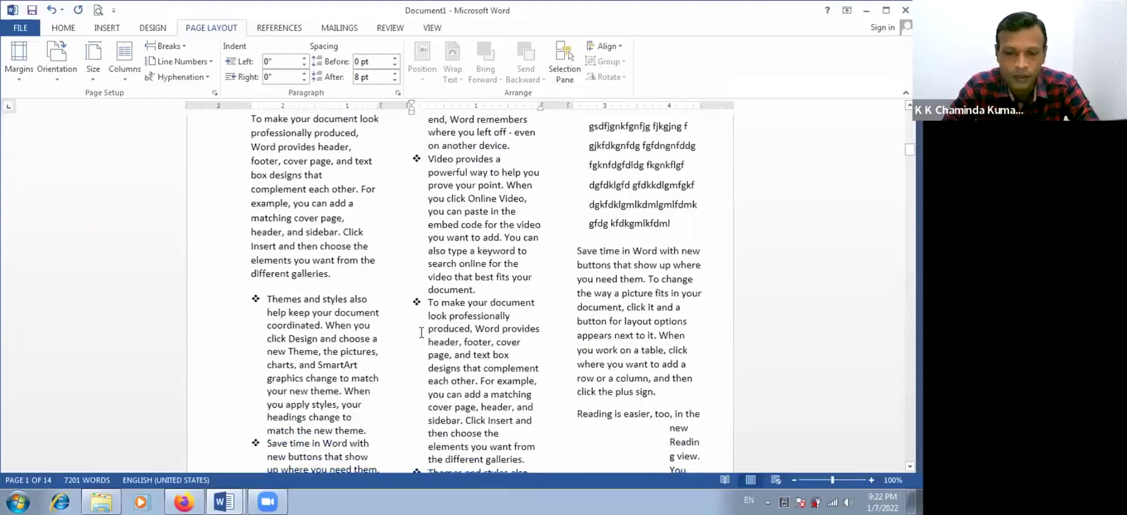
pyautogui.scroll(-4, 421, 336)
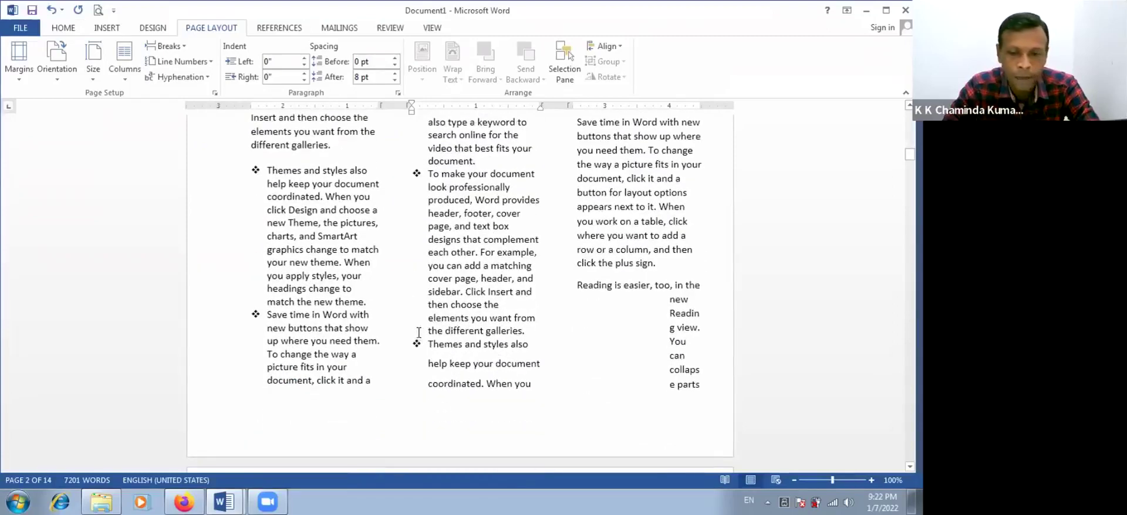
pyautogui.scroll(-5, 419, 332)
pyautogui.scroll(-3, 416, 328)
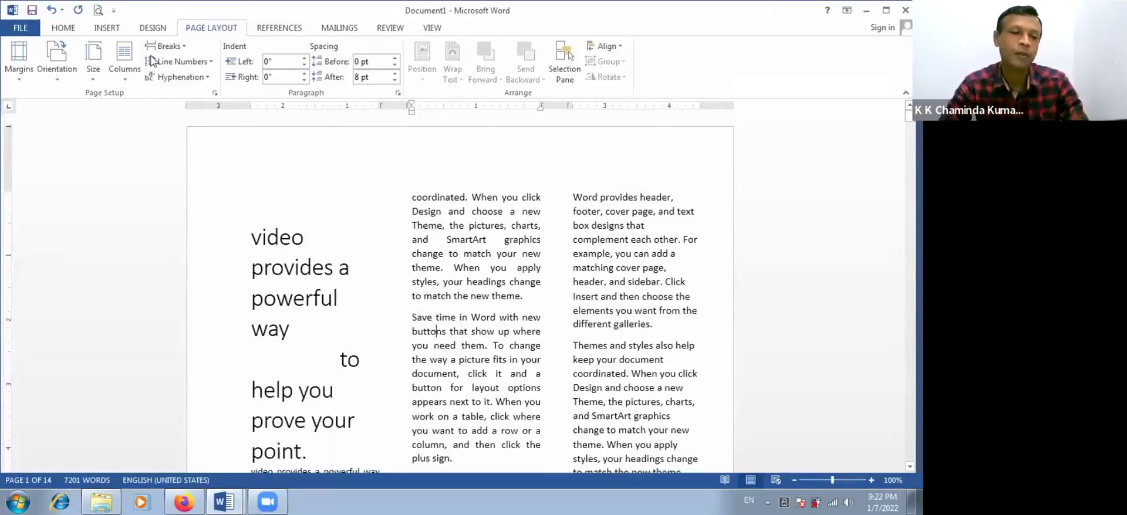
pyautogui.click(124, 74)
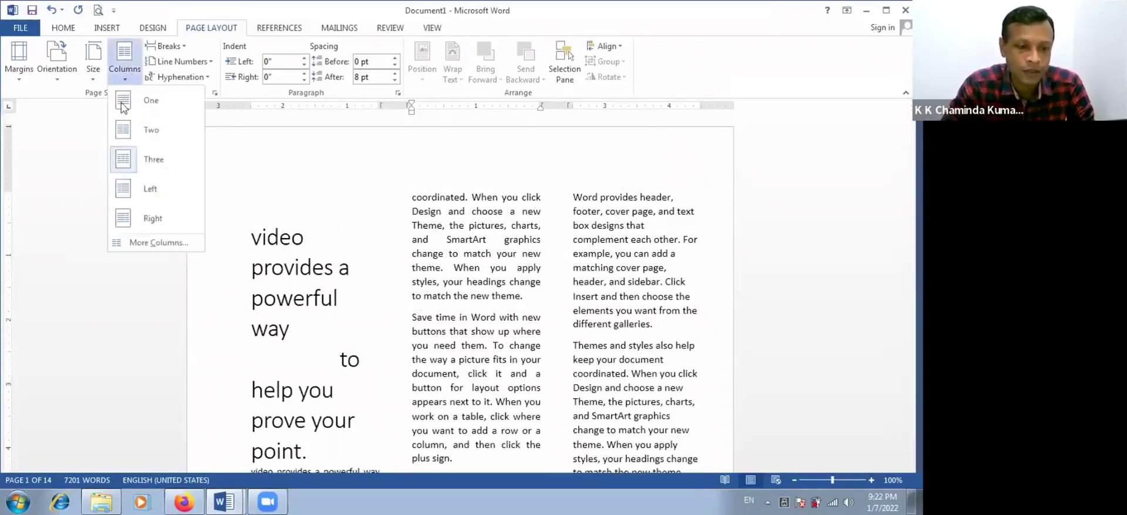
pyautogui.click(122, 130)
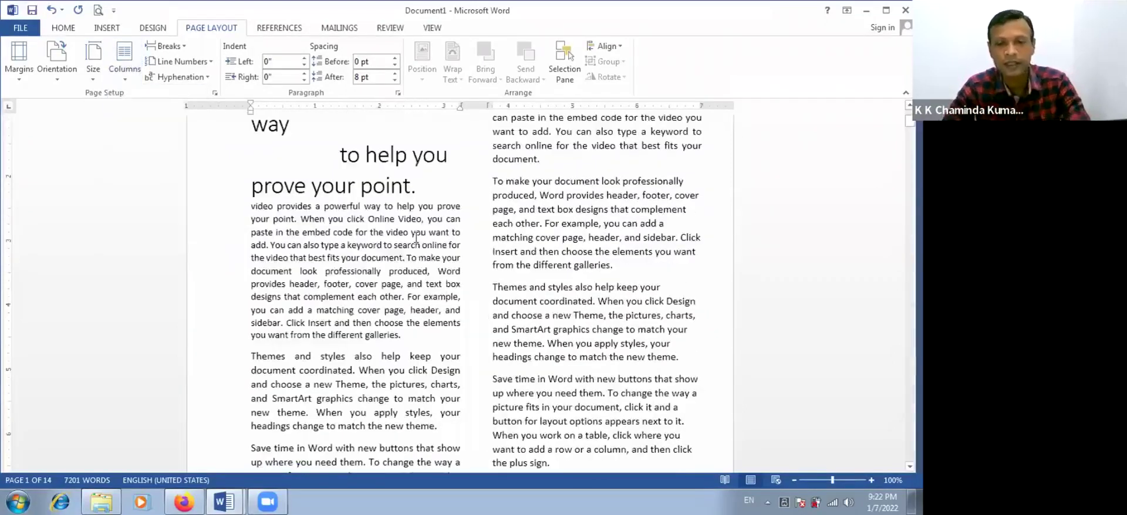
pyautogui.scroll(-8, 415, 278)
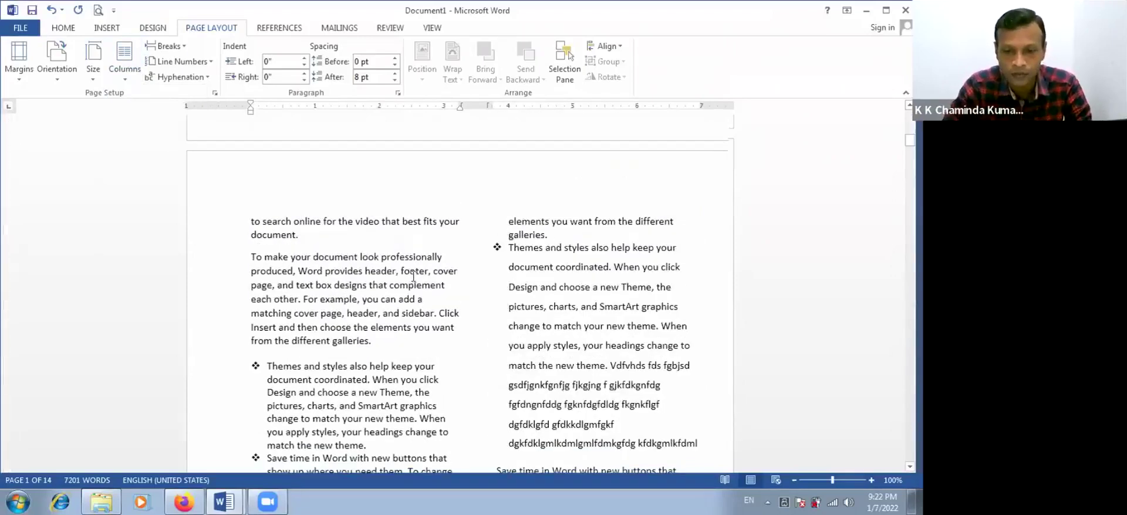
pyautogui.scroll(-10, 411, 276)
pyautogui.scroll(18, 409, 270)
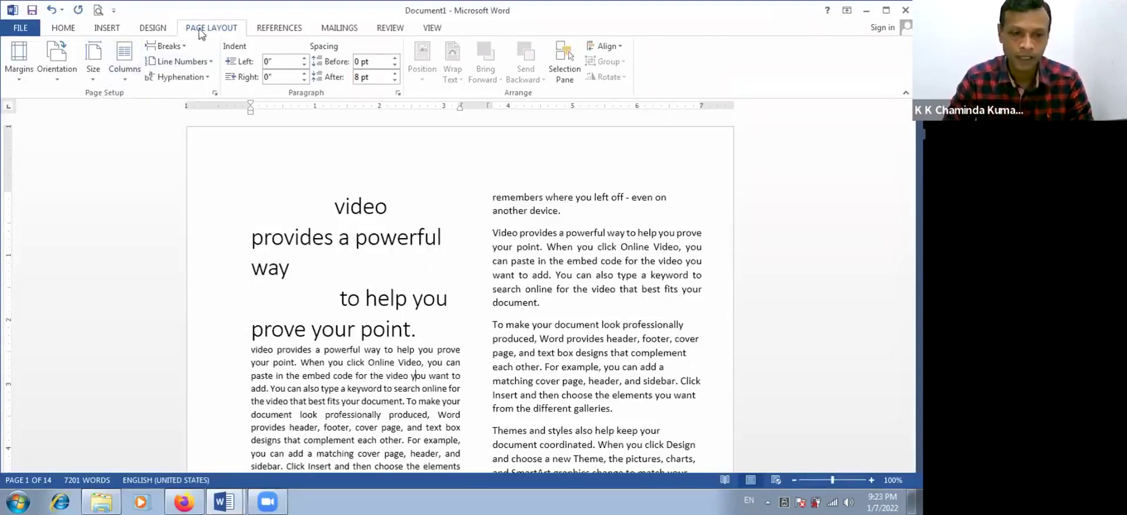
# Step: Leave columns unchanged and show the paper size choices from A4 to Letter
pyautogui.click(125, 79)
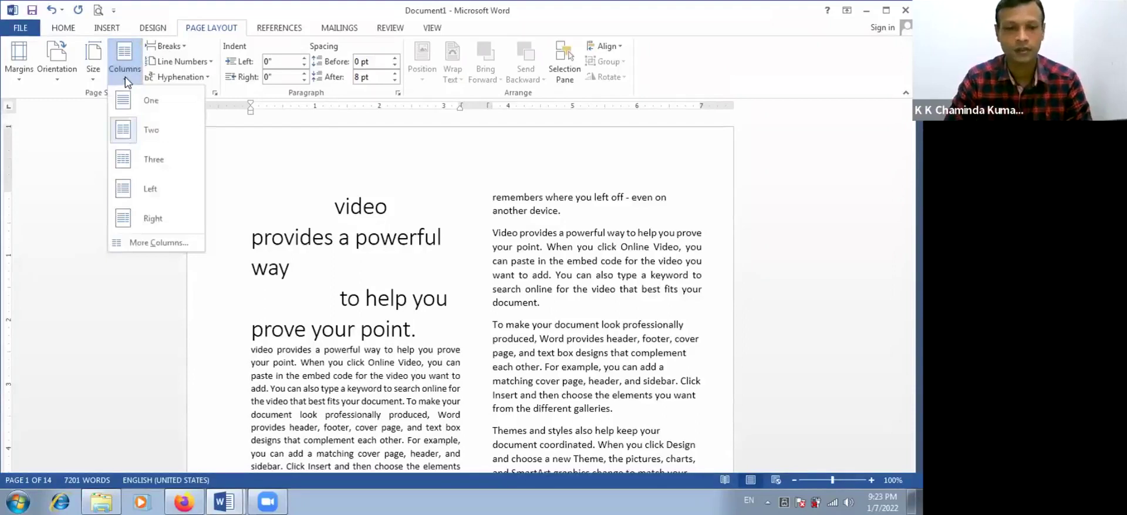
pyautogui.click(88, 93)
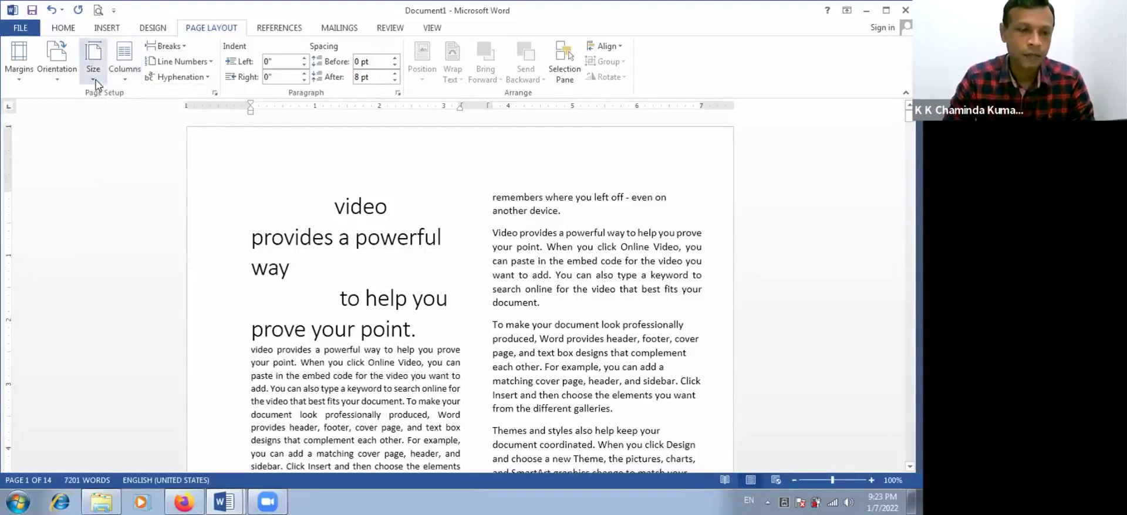
pyautogui.click(94, 81)
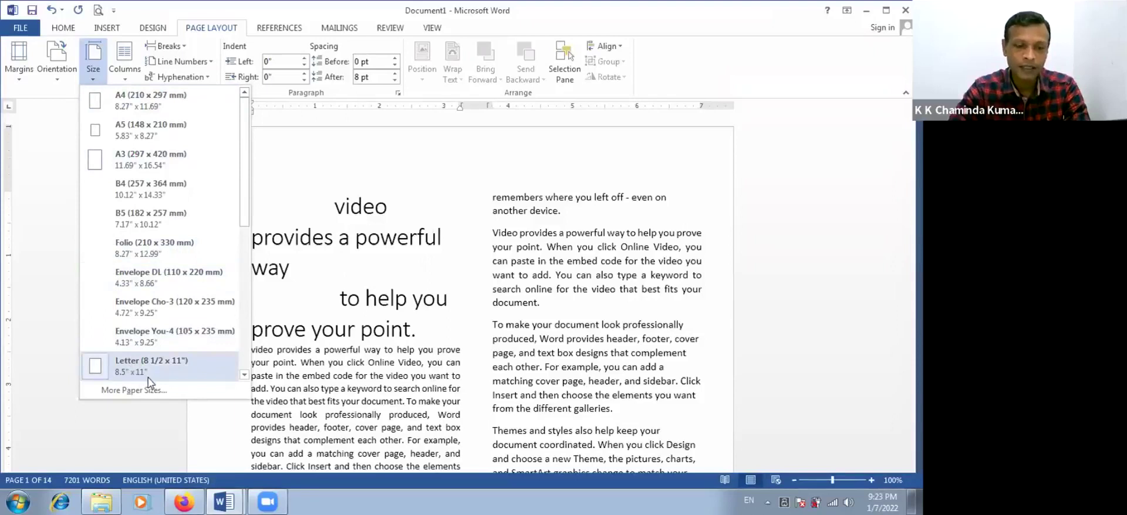
# Step: Set the paper size to A4
pyautogui.click(166, 103)
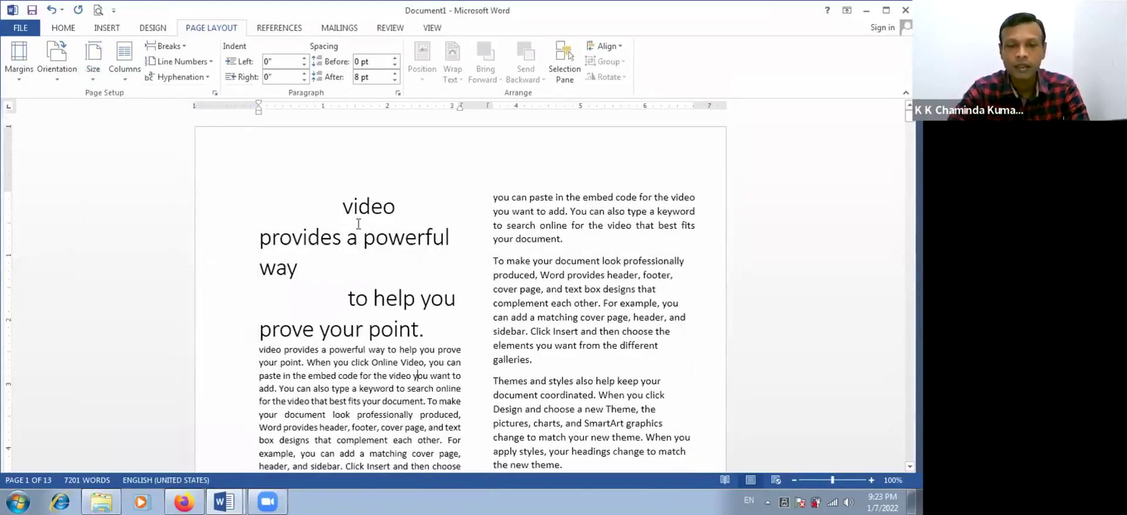
pyautogui.scroll(-10, 358, 235)
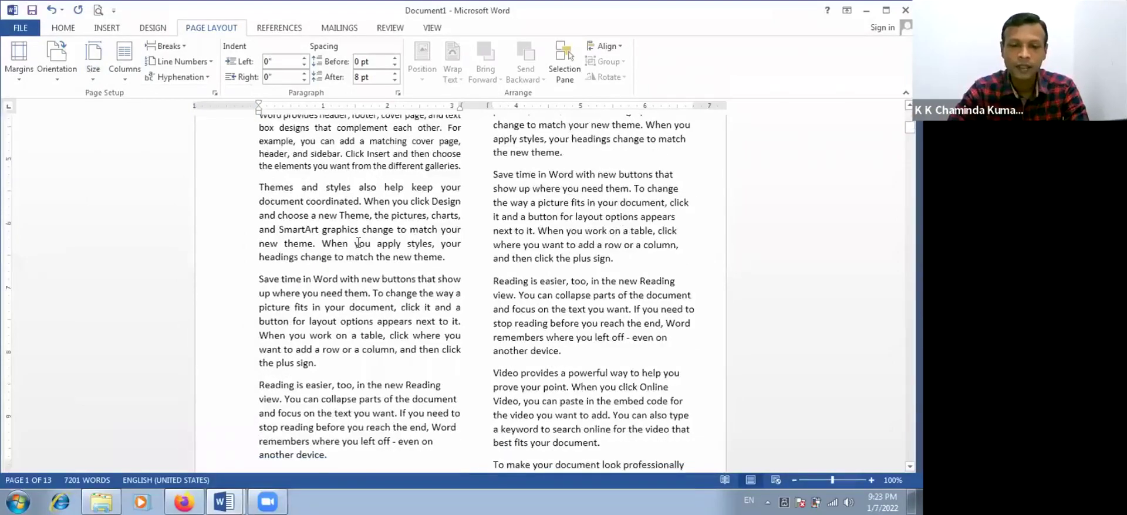
pyautogui.scroll(10, 358, 242)
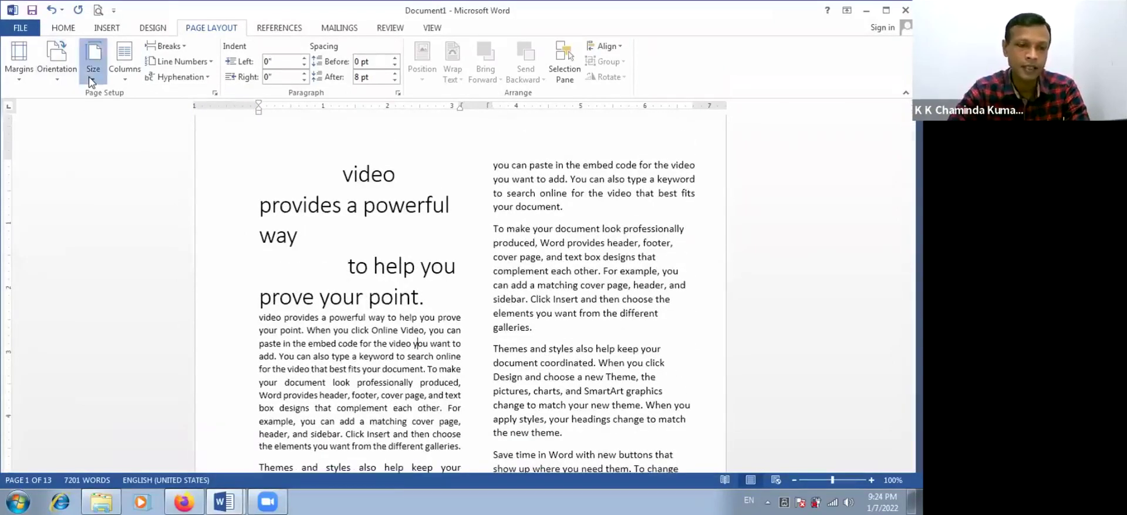
# Step: Review Page Setup's Paper and Margins tabs, keeping A4 and the 1" top margin
pyautogui.click(91, 82)
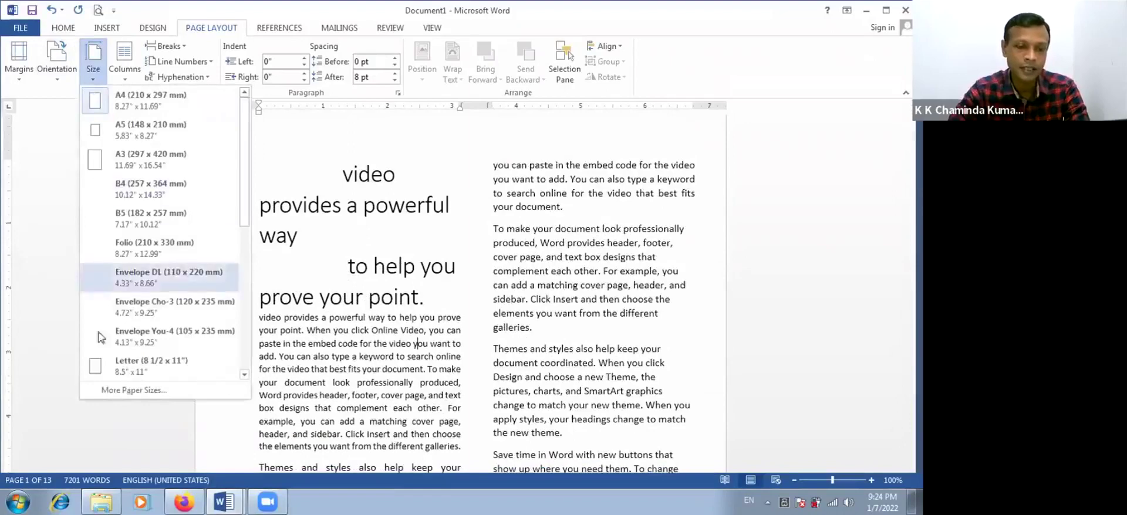
pyautogui.click(110, 392)
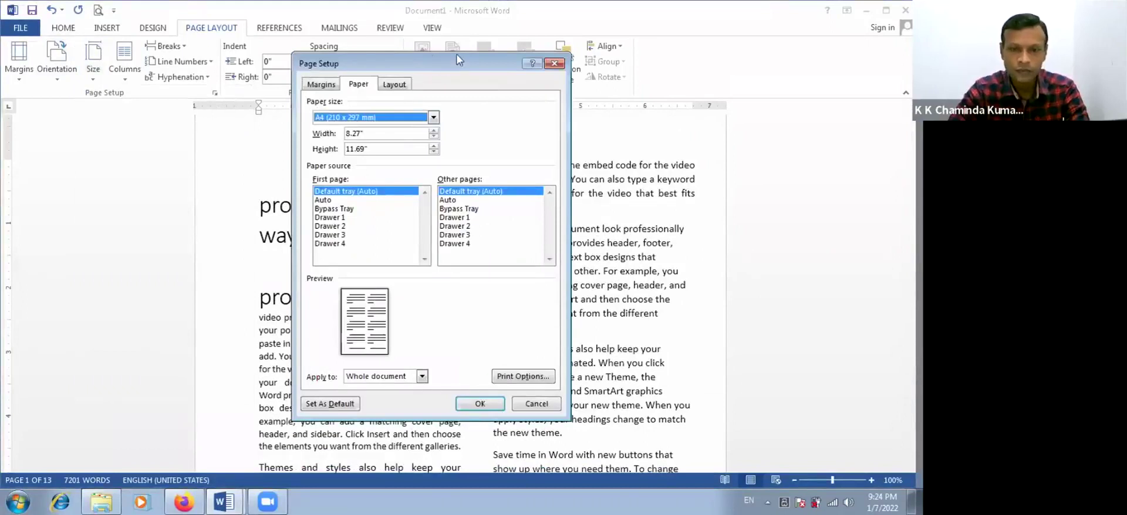
pyautogui.click(444, 113)
pyautogui.click(445, 113)
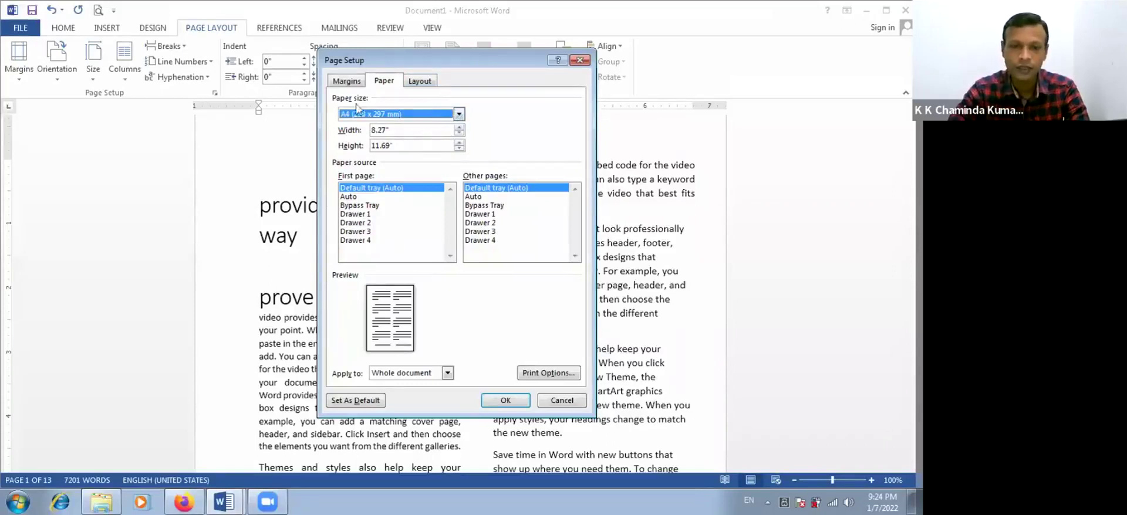
pyautogui.click(352, 82)
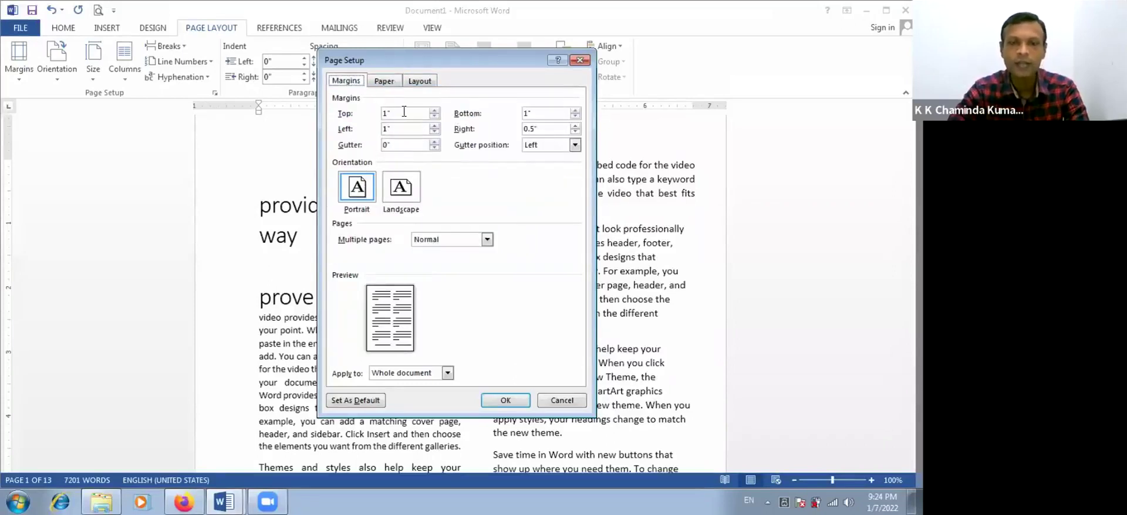
pyautogui.moveTo(391, 113); pyautogui.dragTo(375, 112)
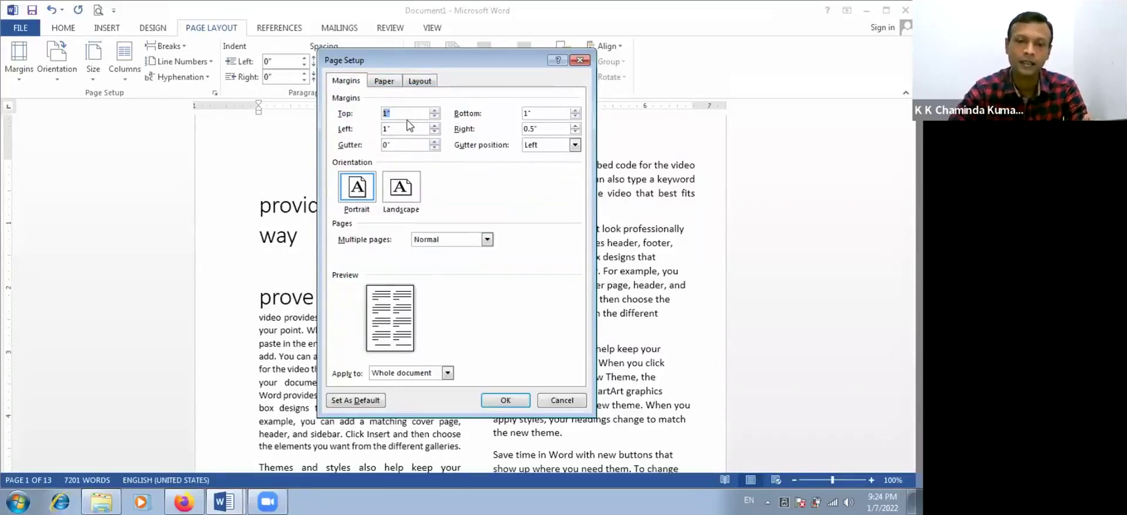
pyautogui.click(407, 109)
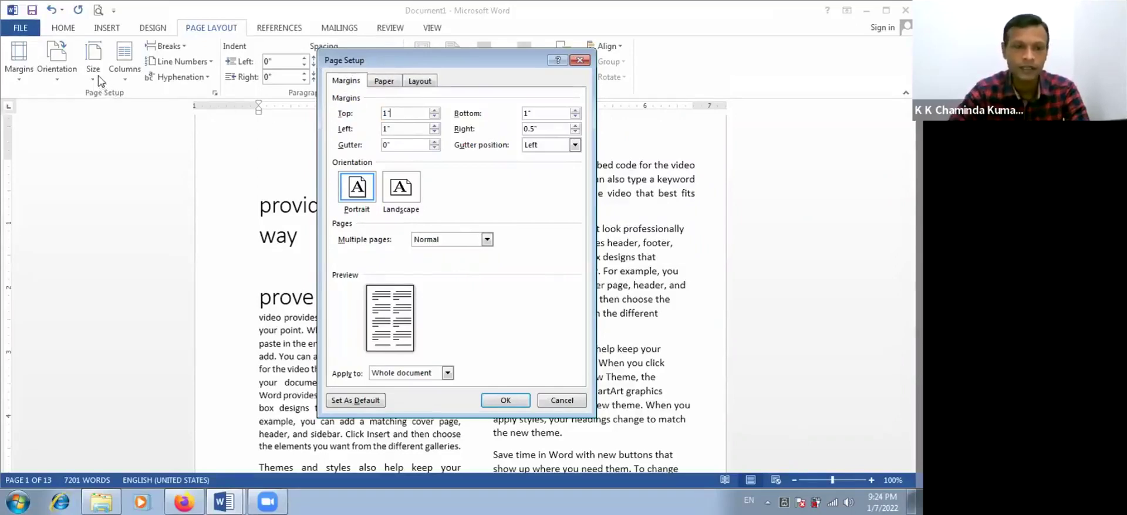
pyautogui.click(562, 400)
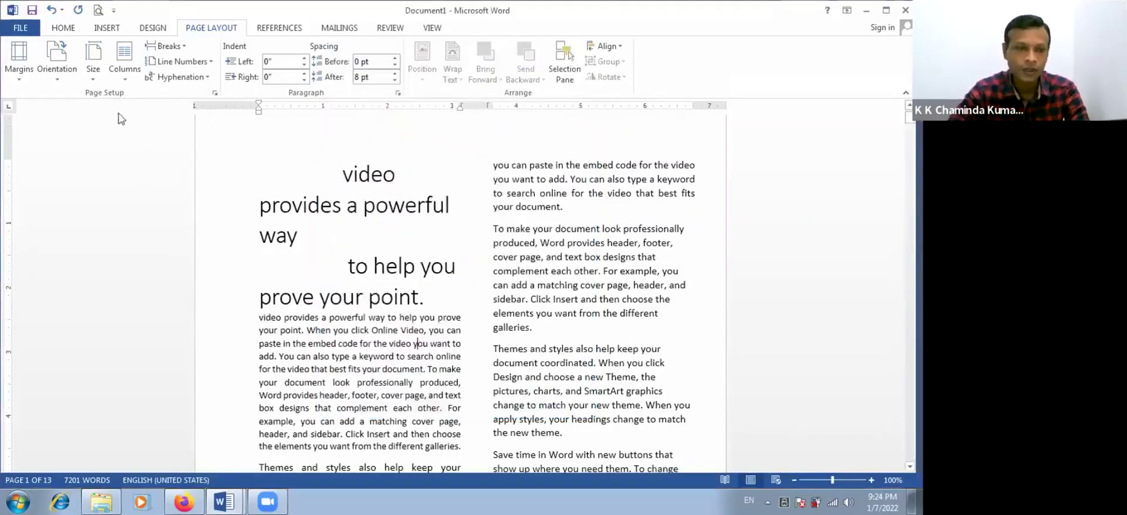
# Step: Reopen Page Setup and look through its Margins, Paper and Layout tabs
pyautogui.click(93, 61)
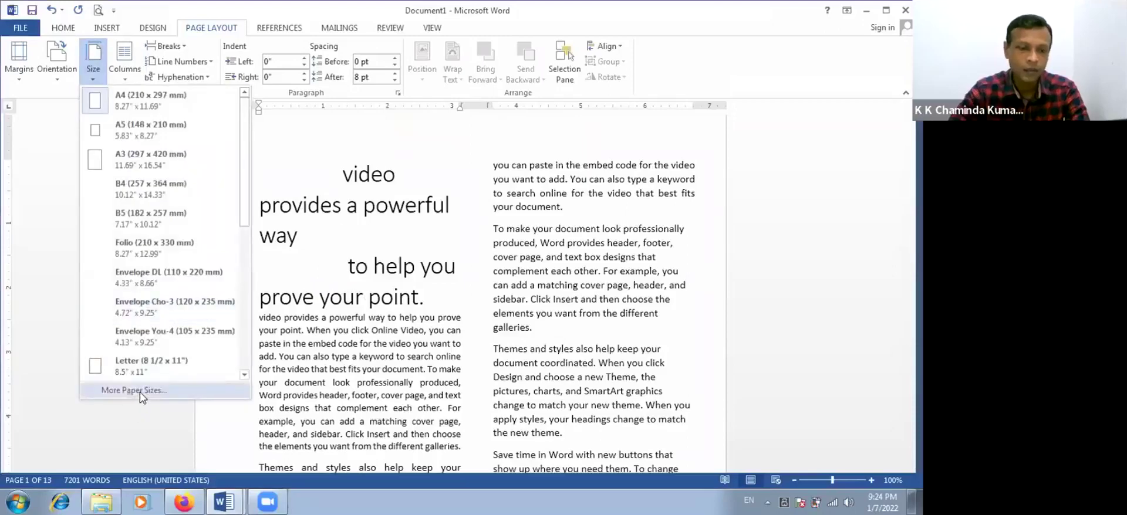
pyautogui.click(141, 392)
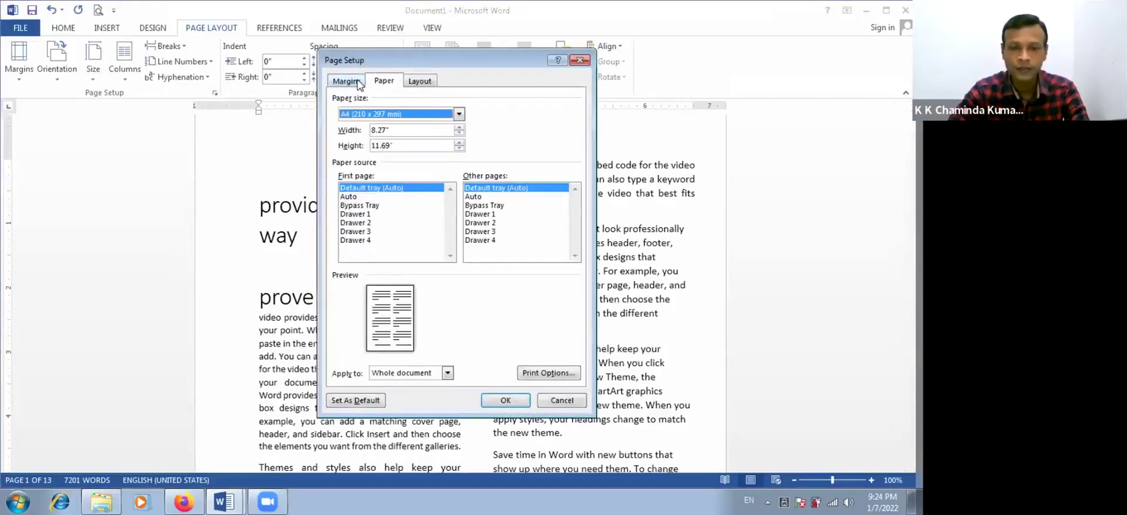
pyautogui.click(359, 84)
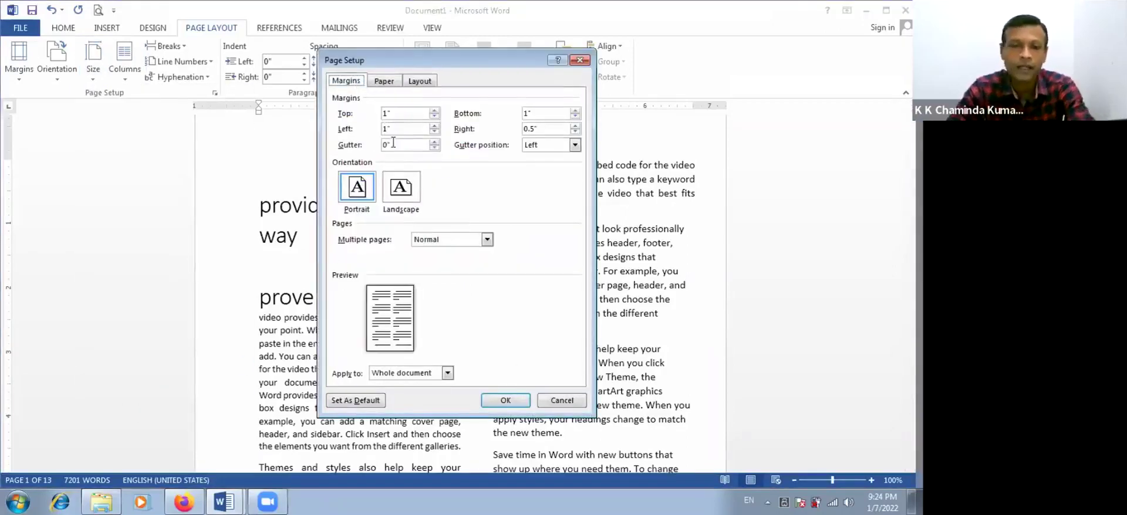
pyautogui.click(385, 82)
pyautogui.click(413, 83)
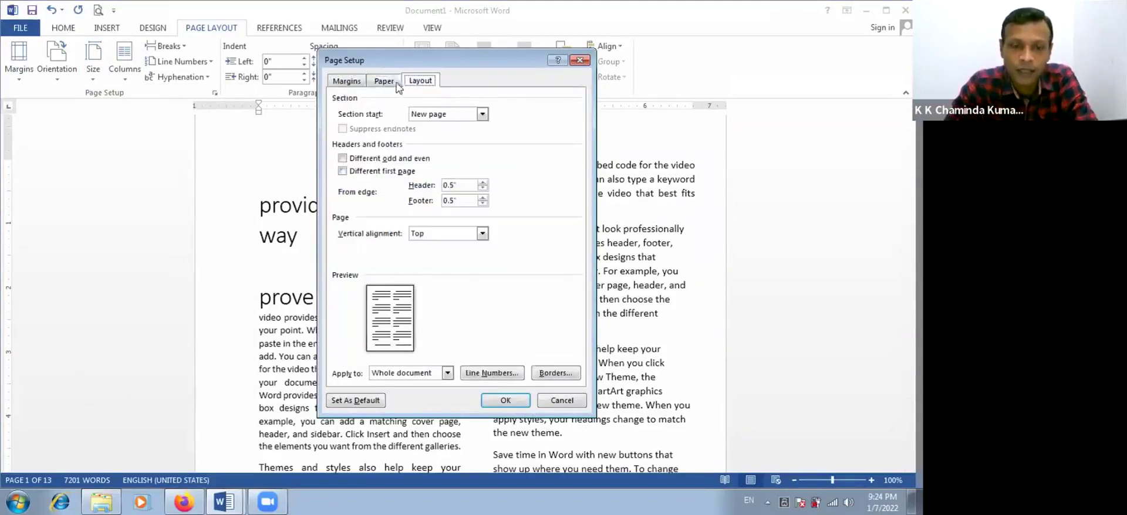
pyautogui.click(359, 83)
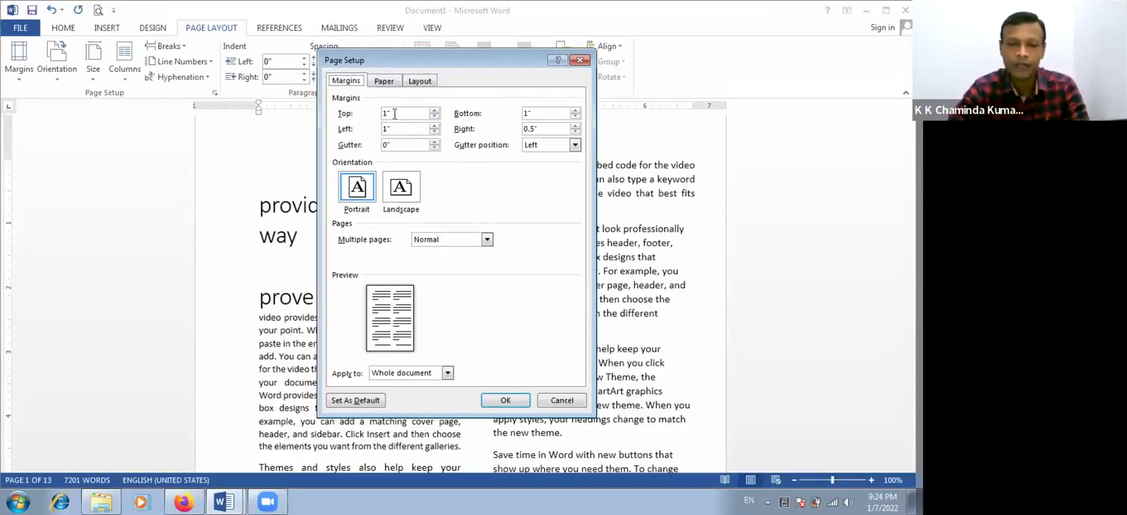
# Step: Set the right margin to 0.5" and select the top margin value for replacement
pyautogui.click(524, 113)
pyautogui.doubleClick(524, 113)
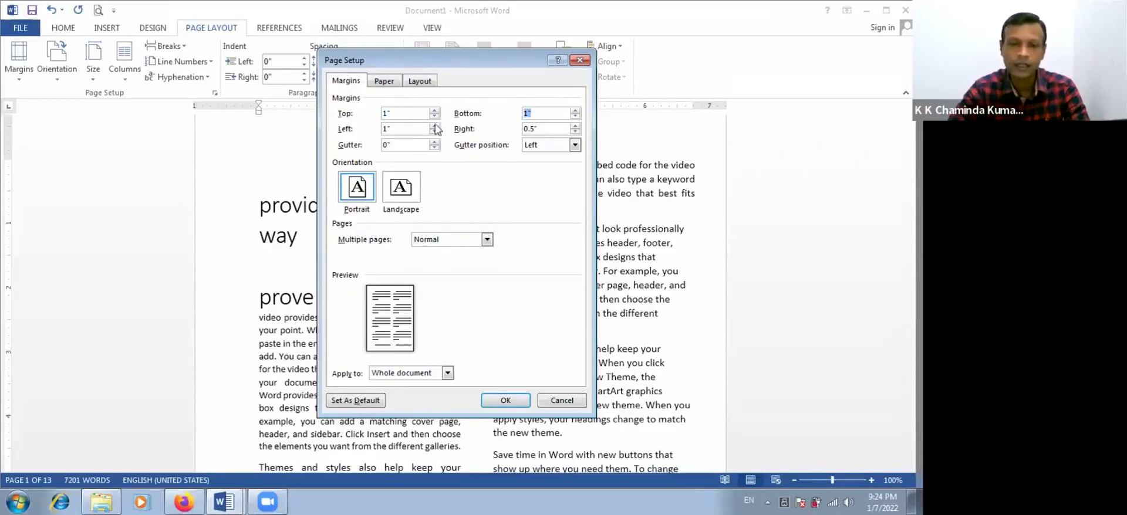
pyautogui.doubleClick(534, 129)
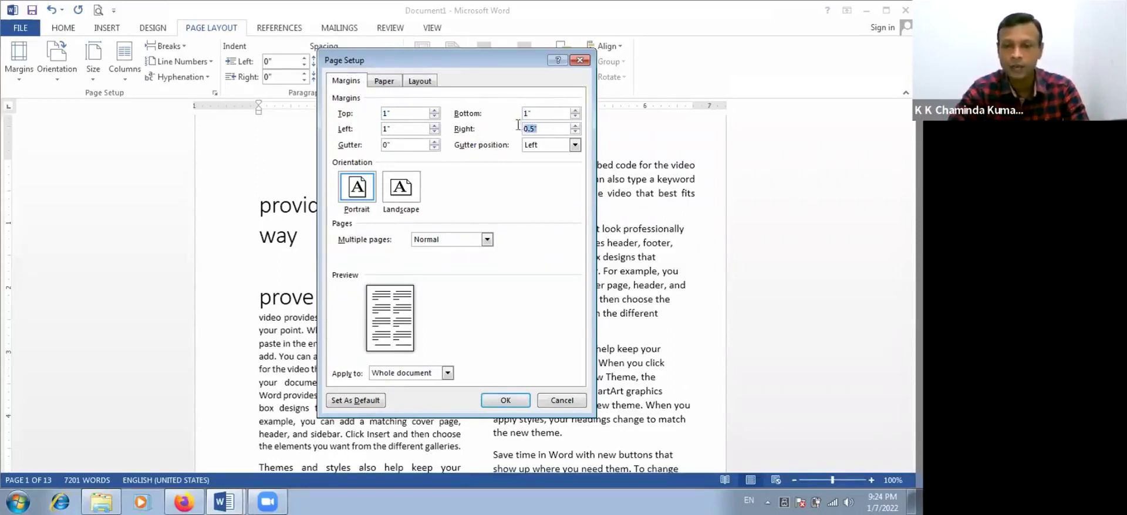
pyautogui.doubleClick(387, 113)
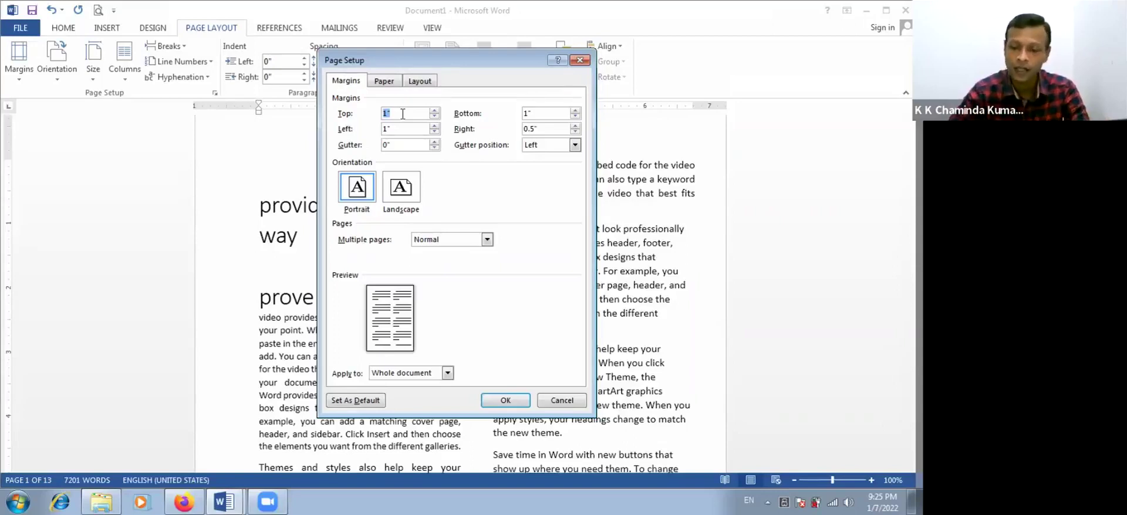
# Step: Enter 0.5" for the top, bottom and right margins
pyautogui.write('0.5')
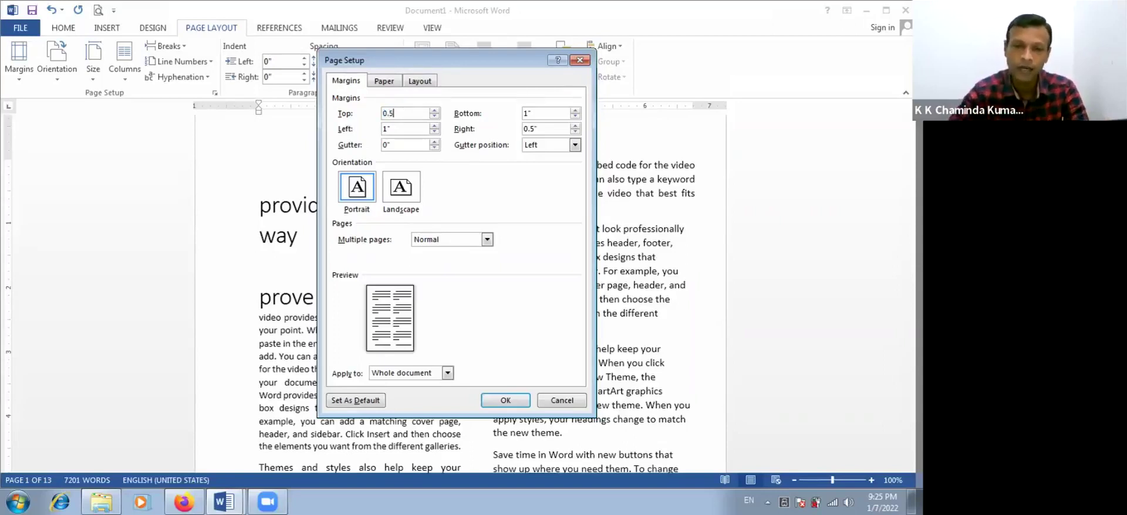
pyautogui.press('Tab')
pyautogui.write('0.5')
pyautogui.press('Tab')
pyautogui.write('0.5')
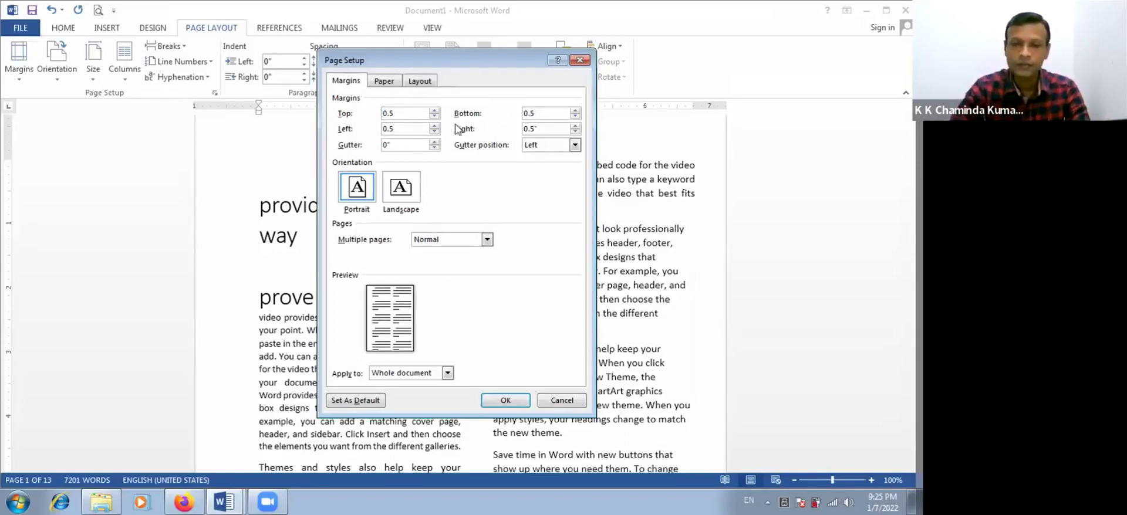
pyautogui.press('Tab')
pyautogui.write('0.5')
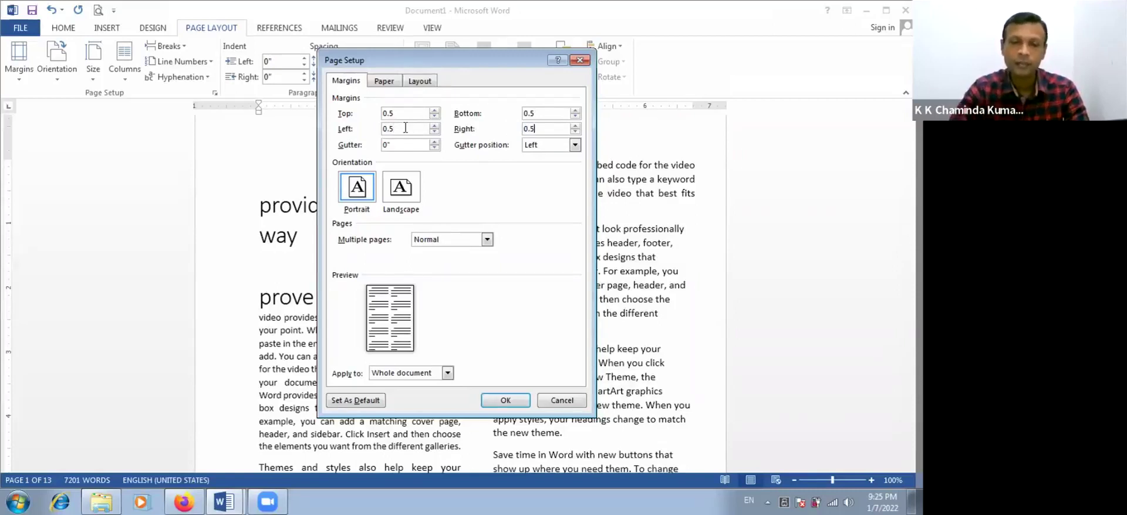
# Step: Set the left margin to 1" after briefly trying 0.75
pyautogui.hotkey('shift', 'Tab')
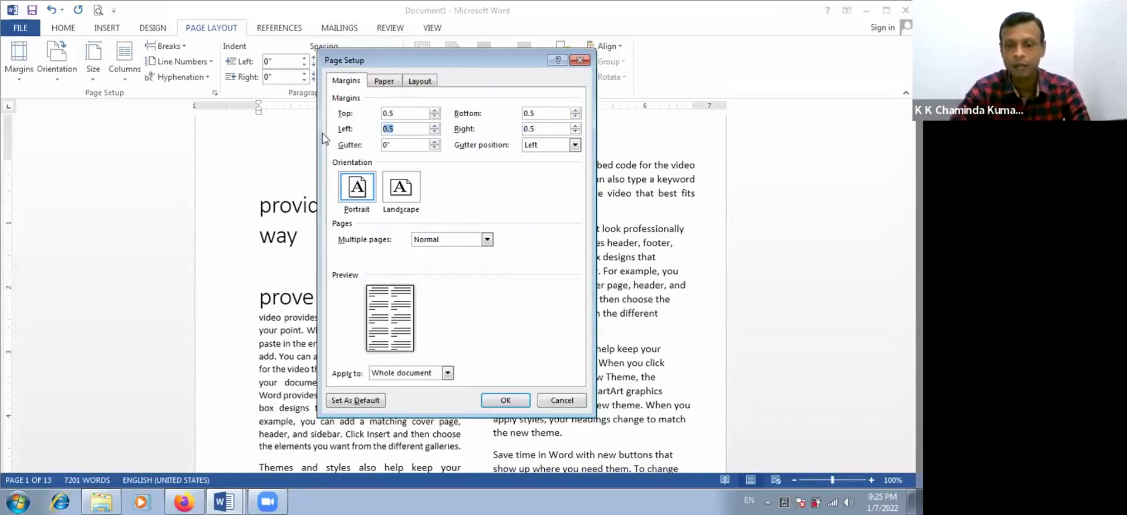
pyautogui.write('0.75')
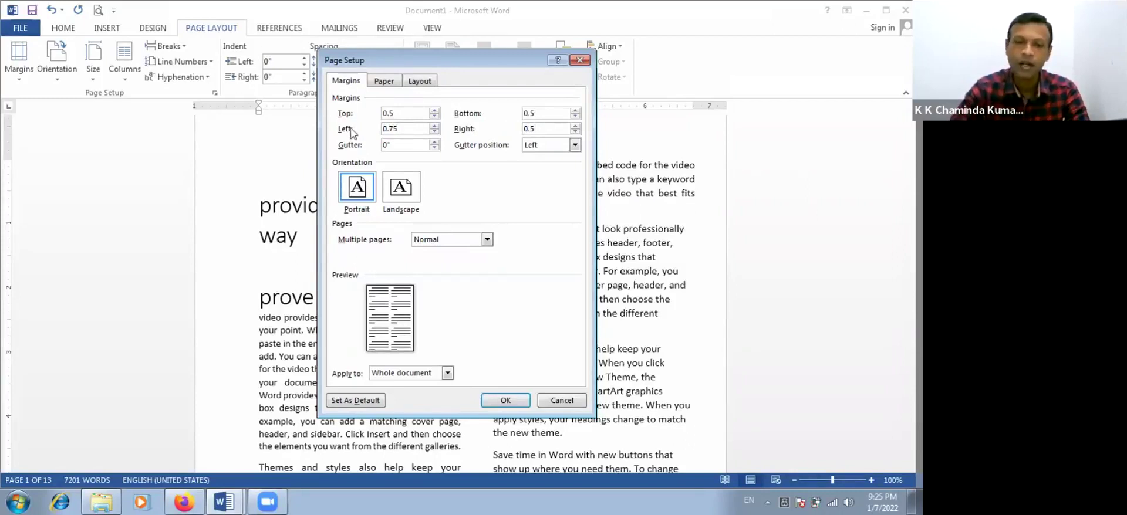
pyautogui.moveTo(409, 128); pyautogui.dragTo(355, 126)
pyautogui.write('1')
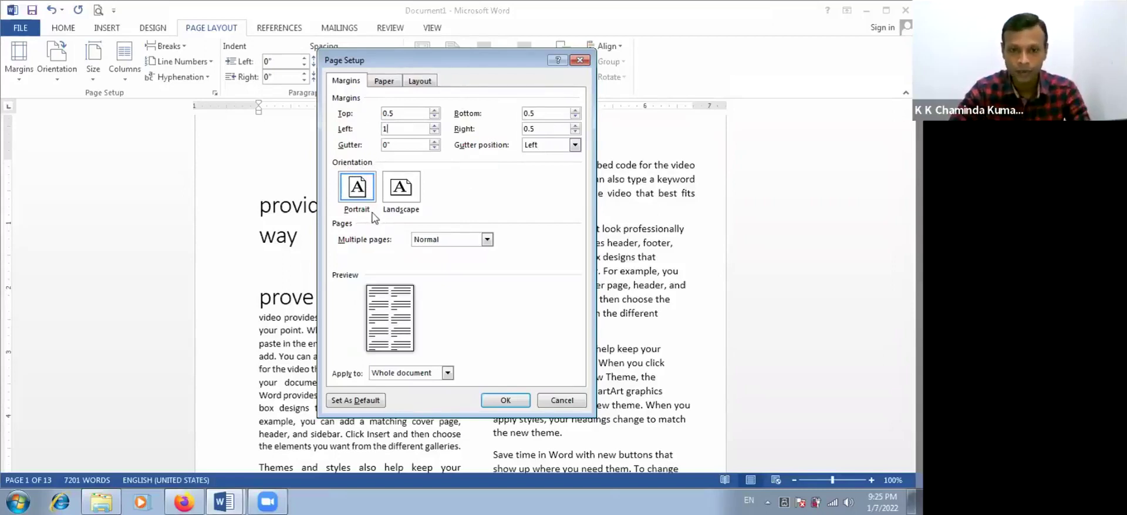
# Step: Compare landscape and portrait, keep Portrait, and apply the new margins
pyautogui.click(401, 188)
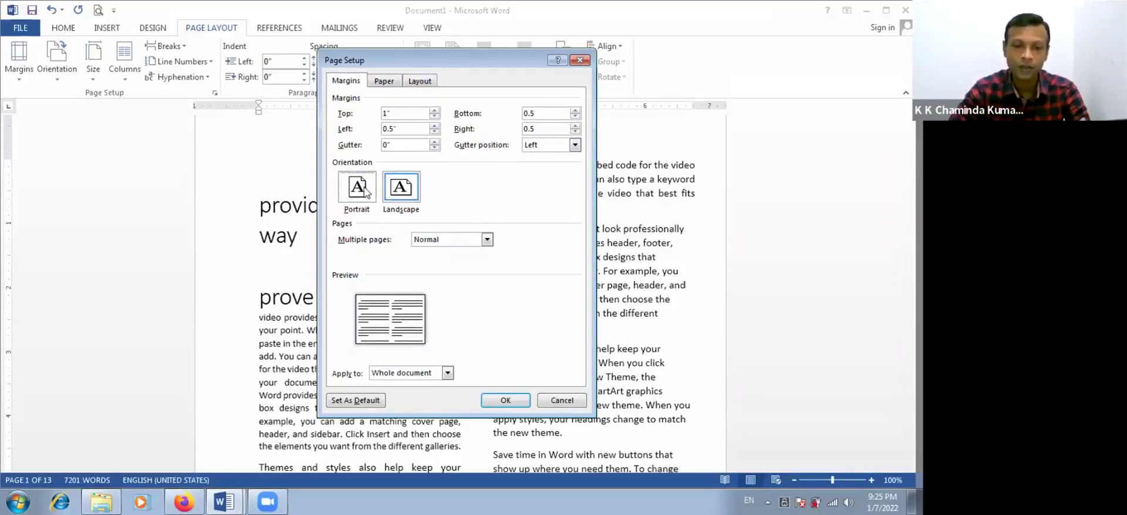
pyautogui.click(370, 190)
pyautogui.click(386, 193)
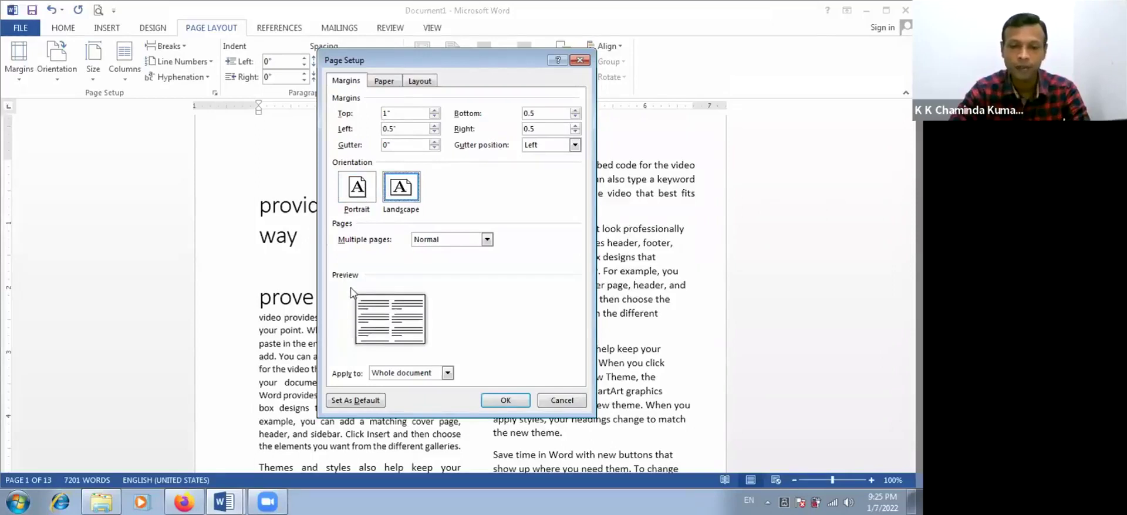
pyautogui.click(357, 197)
pyautogui.click(397, 197)
pyautogui.click(358, 193)
pyautogui.click(401, 187)
pyautogui.click(357, 187)
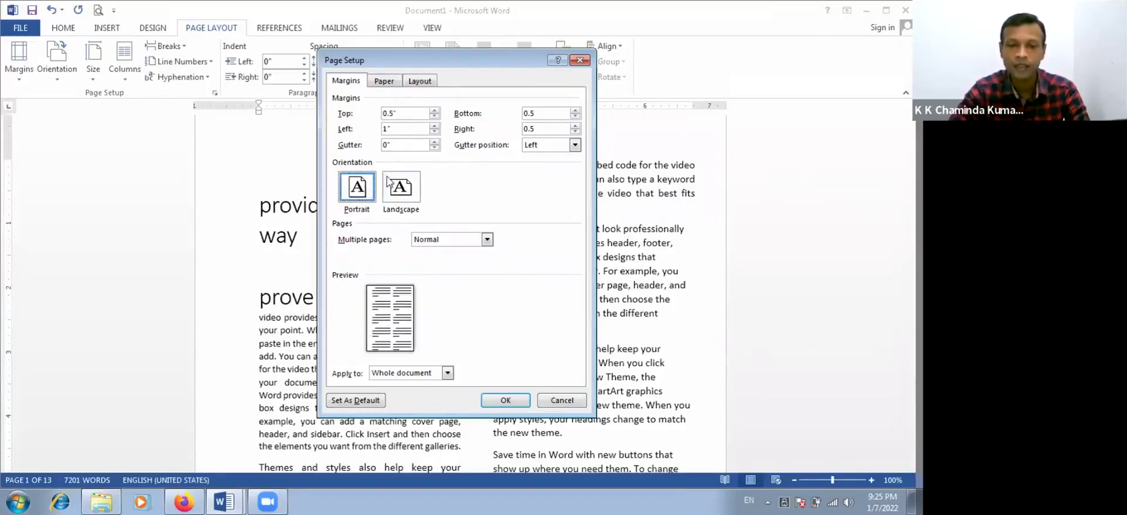
pyautogui.click(513, 402)
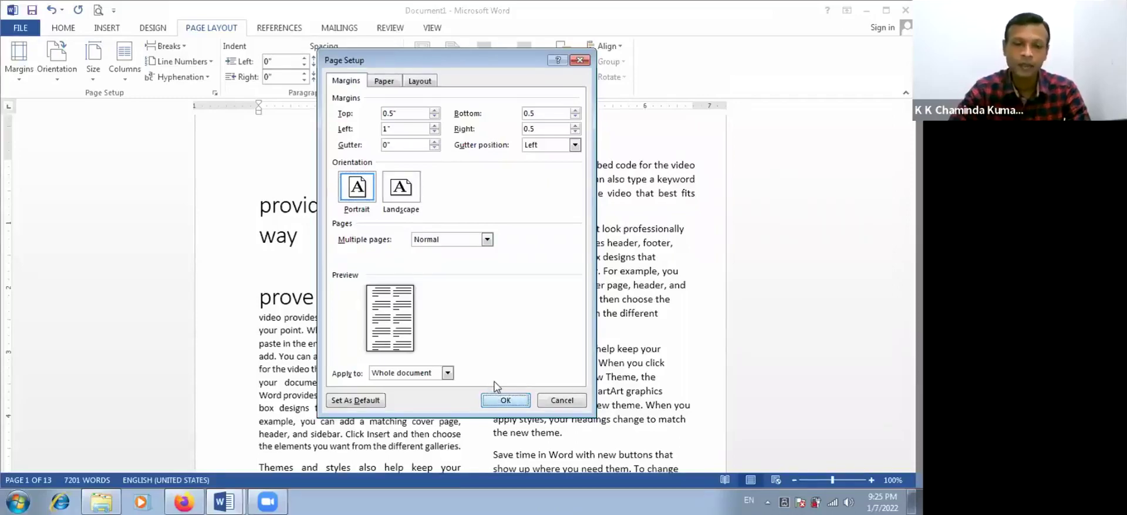
pyautogui.click(505, 400)
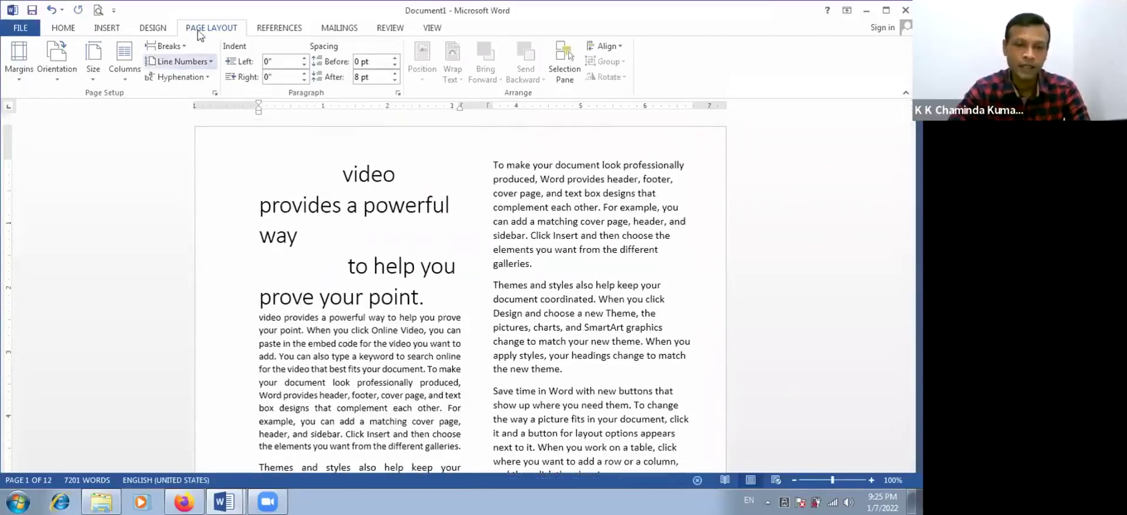
pyautogui.click(94, 77)
pyautogui.click(94, 71)
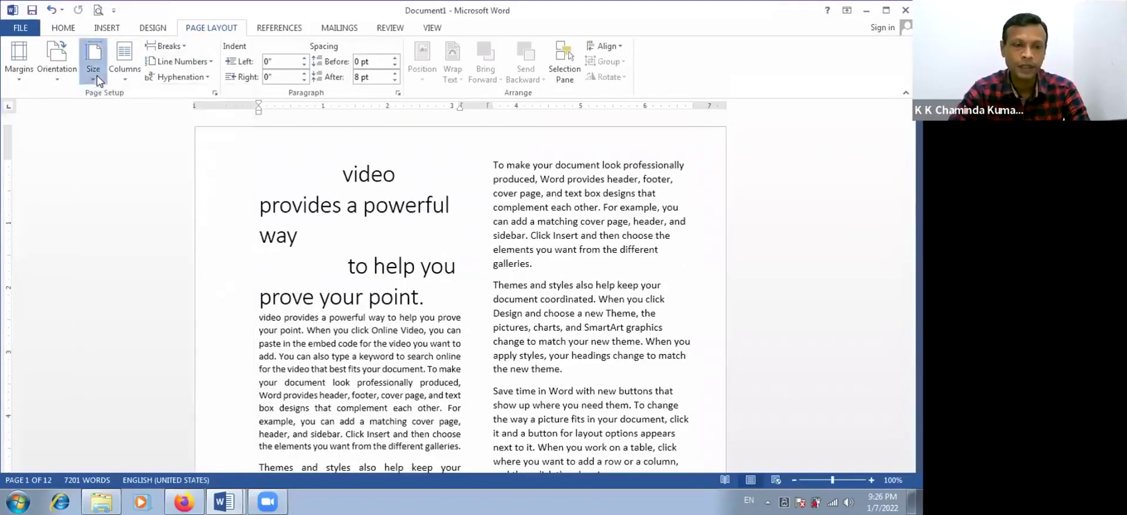
pyautogui.click(20, 67)
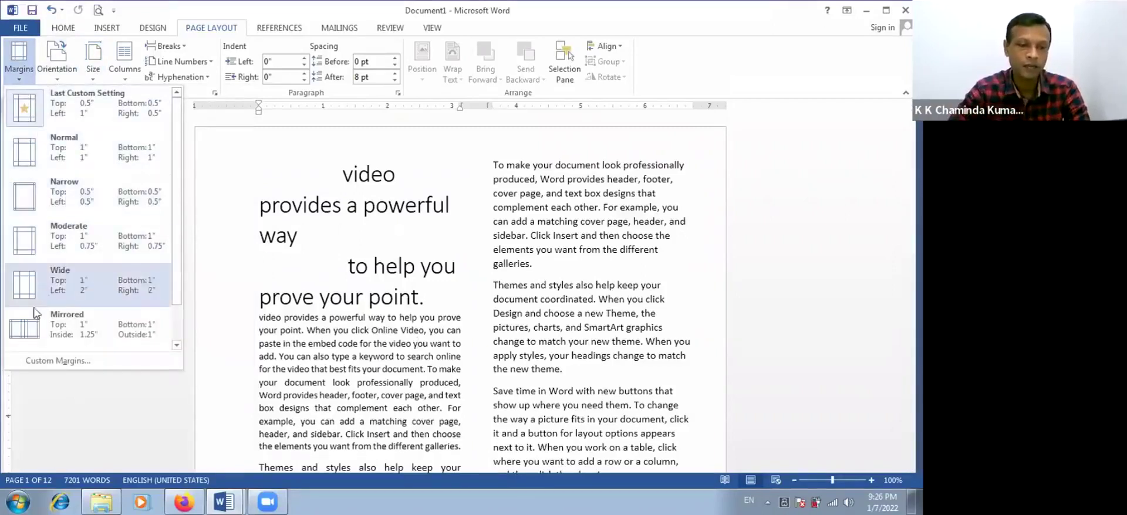
pyautogui.click(94, 73)
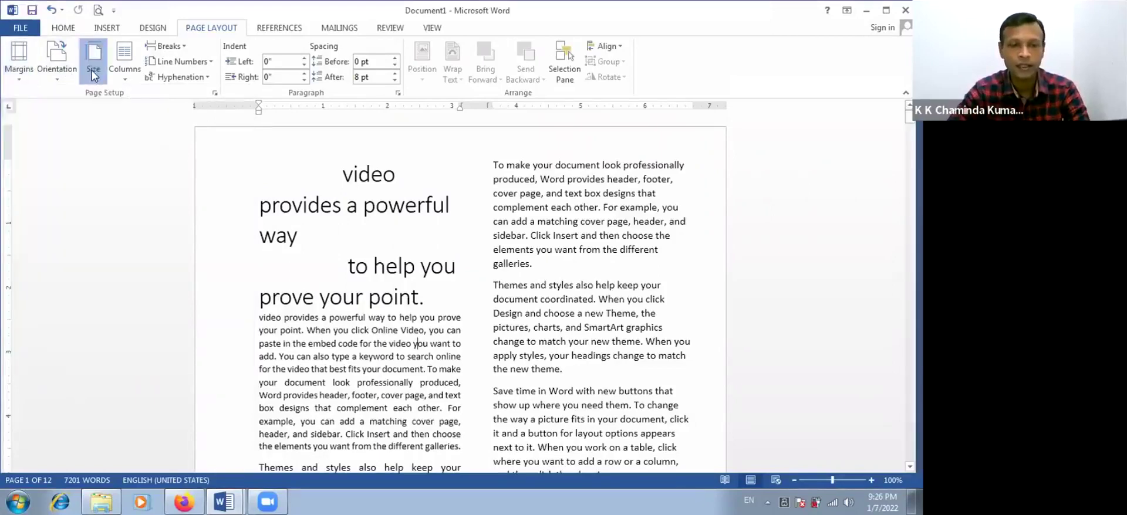
pyautogui.click(277, 171)
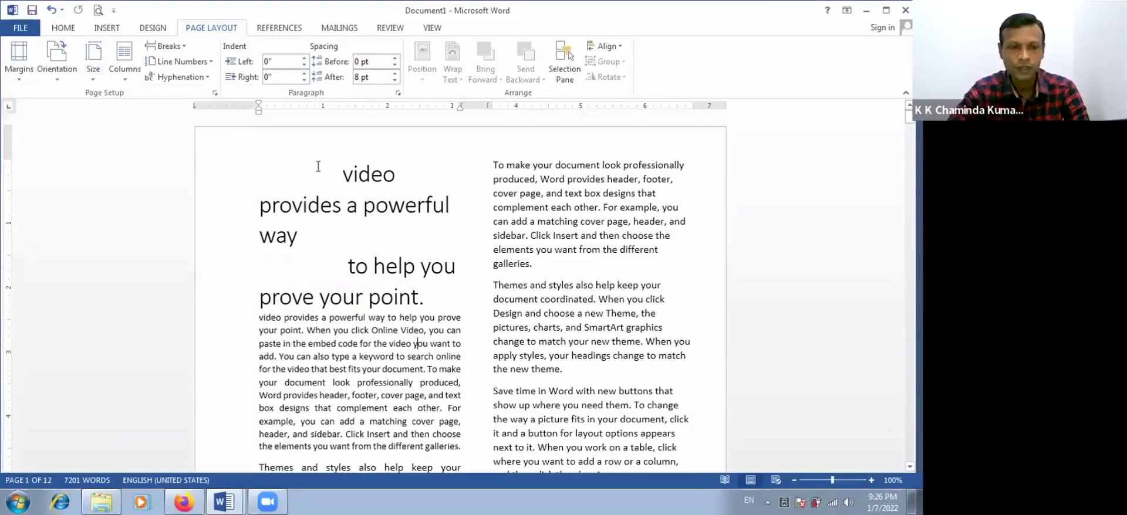
# Step: Check the pages and view the break options without inserting a break
pyautogui.scroll(-15, 375, 225)
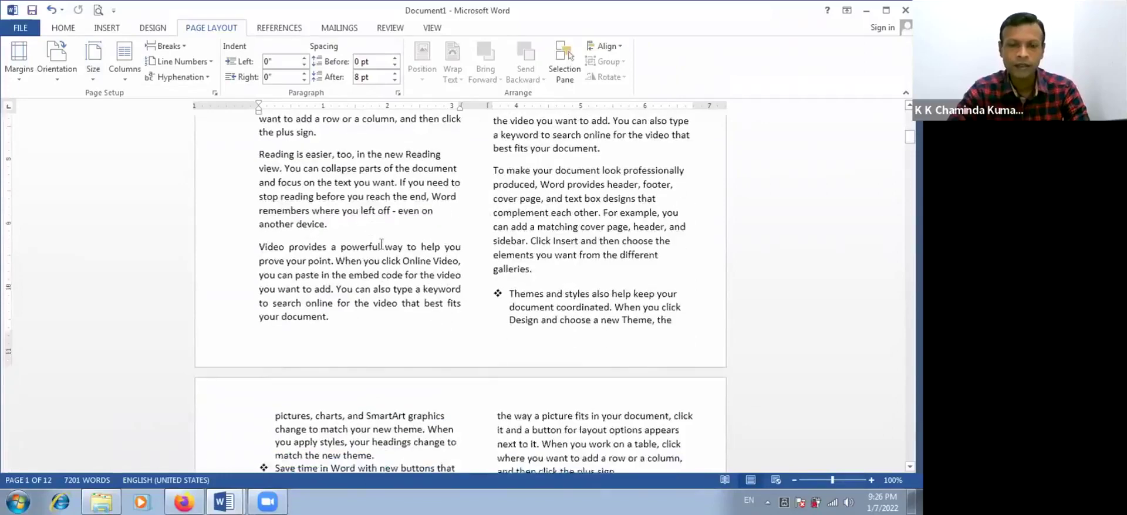
pyautogui.scroll(1, 333, 244)
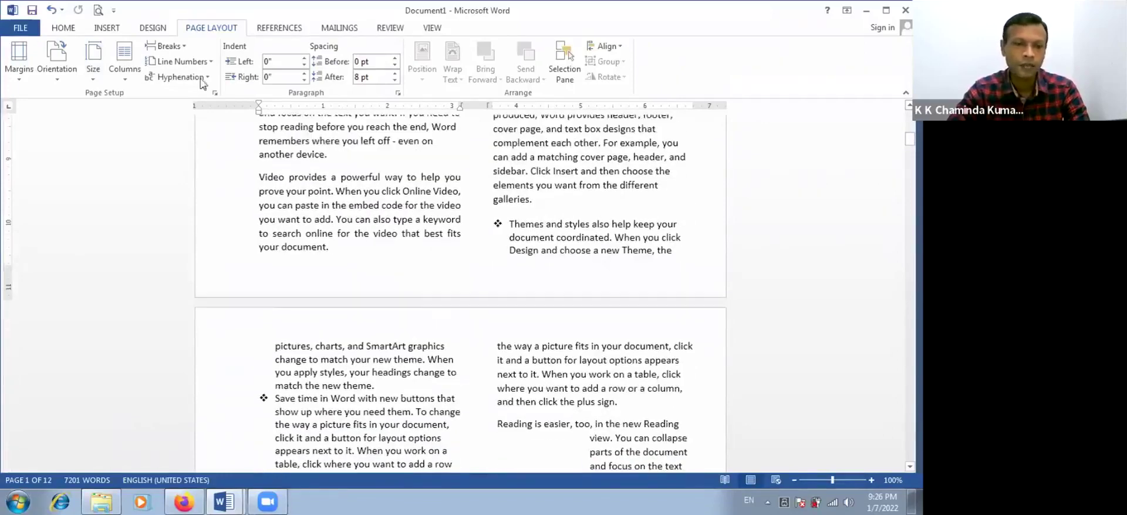
pyautogui.click(187, 50)
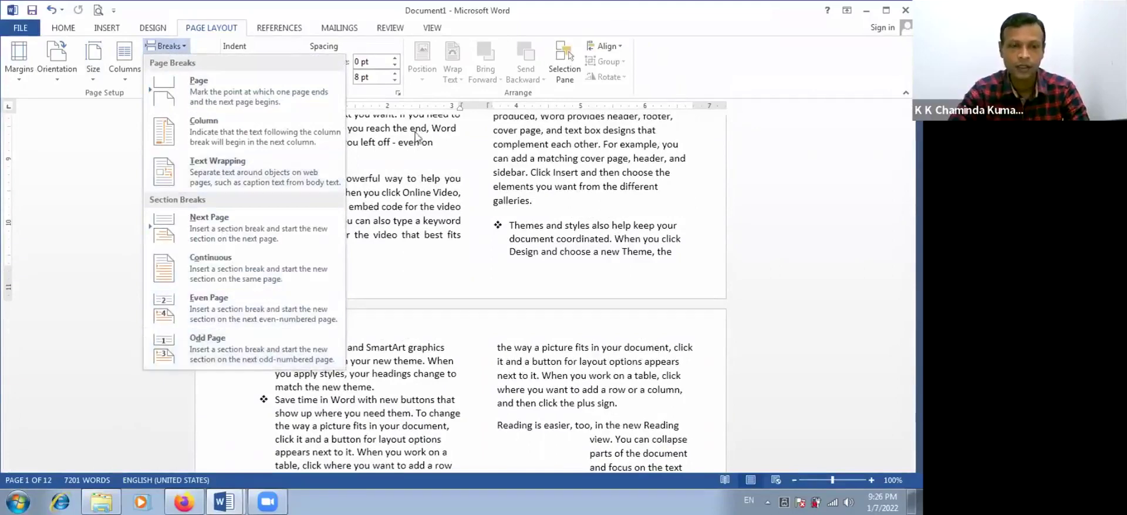
pyautogui.click(401, 231)
# Step: Drag the first page's top margin down on the vertical ruler
pyautogui.scroll(5, 472, 250)
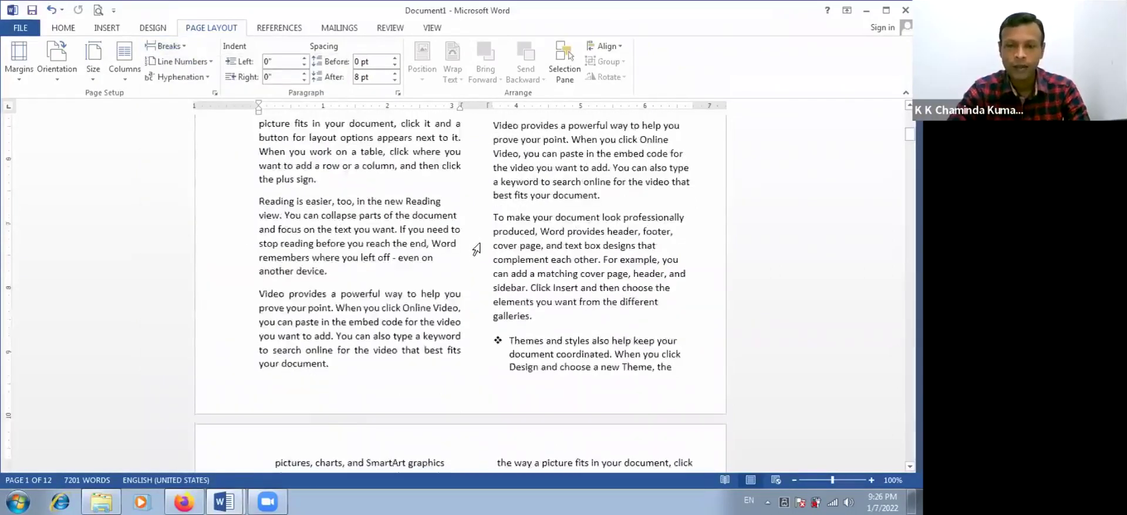
pyautogui.scroll(6, 473, 246)
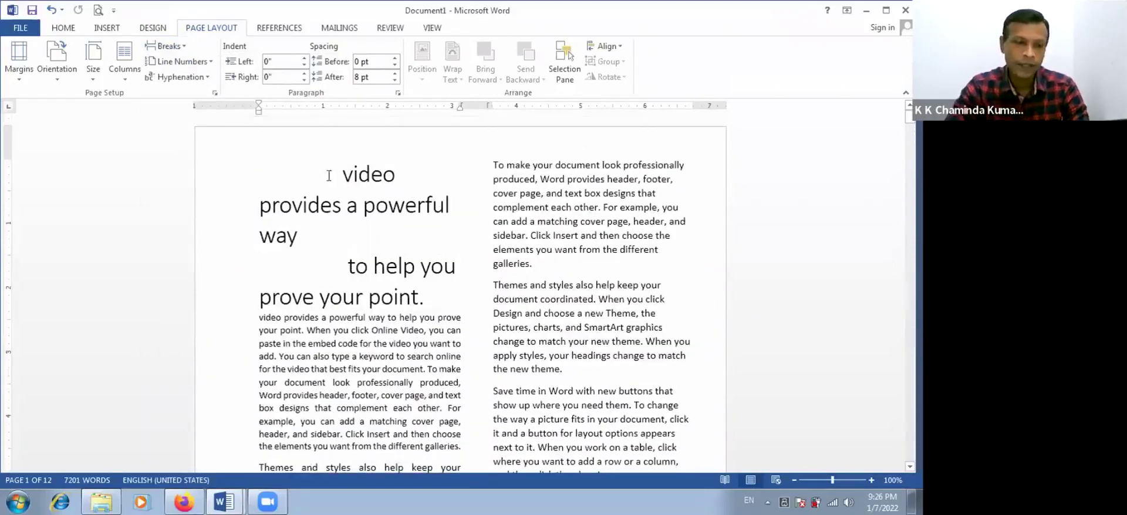
pyautogui.moveTo(4, 158); pyautogui.dragTo(4, 174)
pyautogui.click(375, 280)
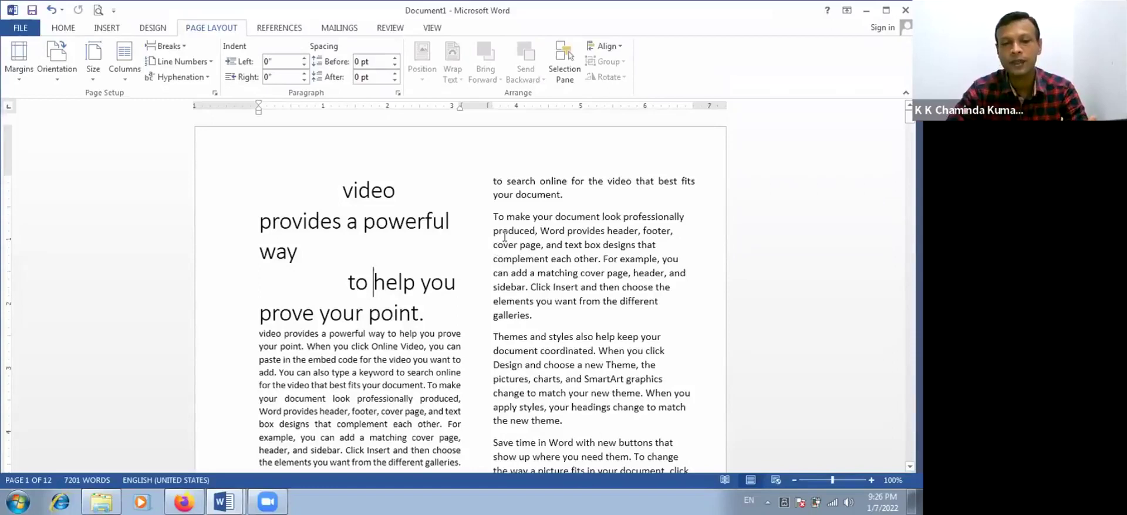
# Step: Lower the top margin a bit further on the vertical ruler, then raise it slightly
pyautogui.scroll(-3, 453, 243)
pyautogui.scroll(2, 461, 288)
pyautogui.scroll(1, 460, 287)
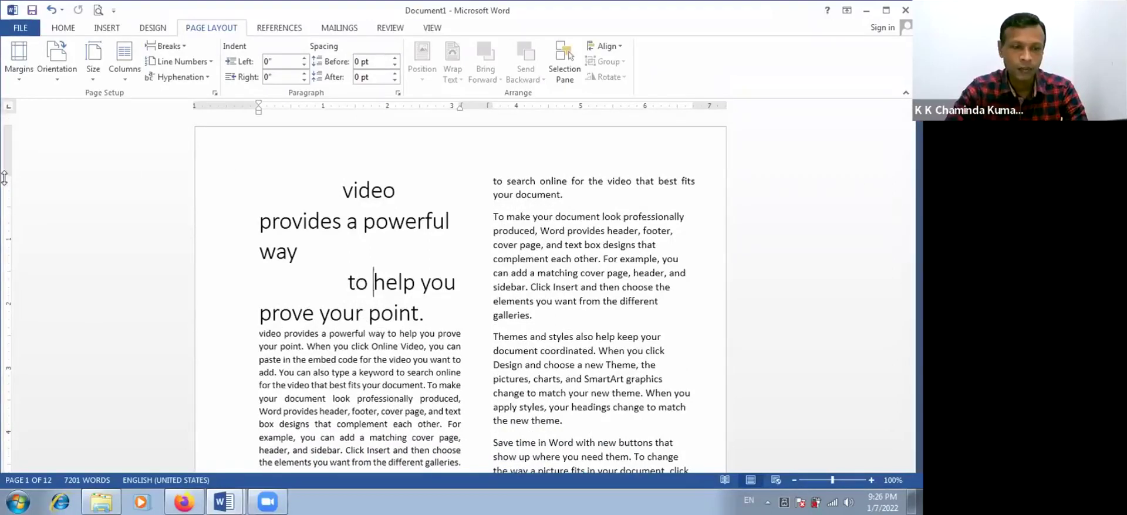
pyautogui.moveTo(5, 173); pyautogui.dragTo(5, 182)
pyautogui.scroll(-3, 382, 215)
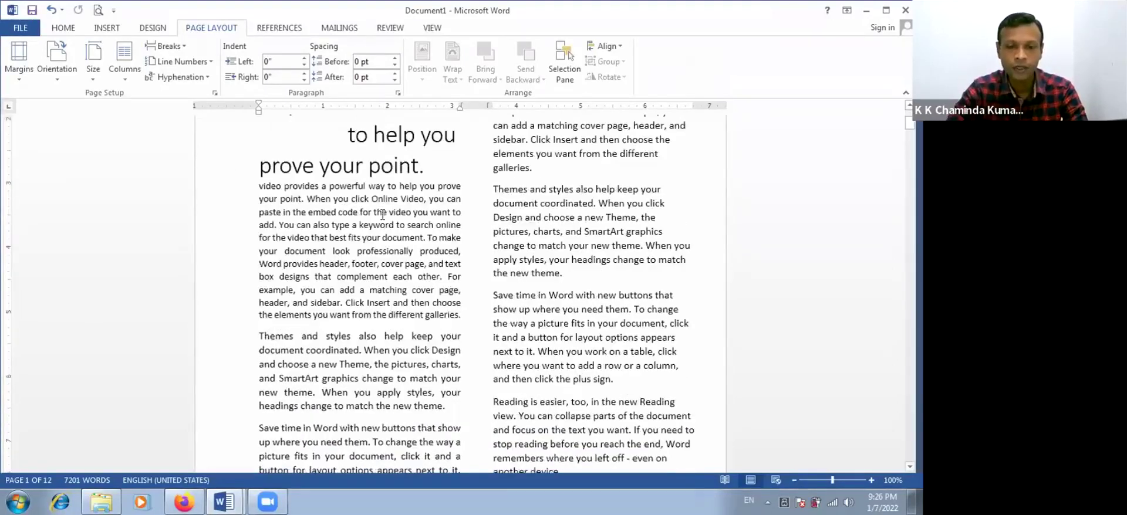
pyautogui.scroll(-6, 382, 215)
pyautogui.moveTo(494, 360); pyautogui.dragTo(541, 361)
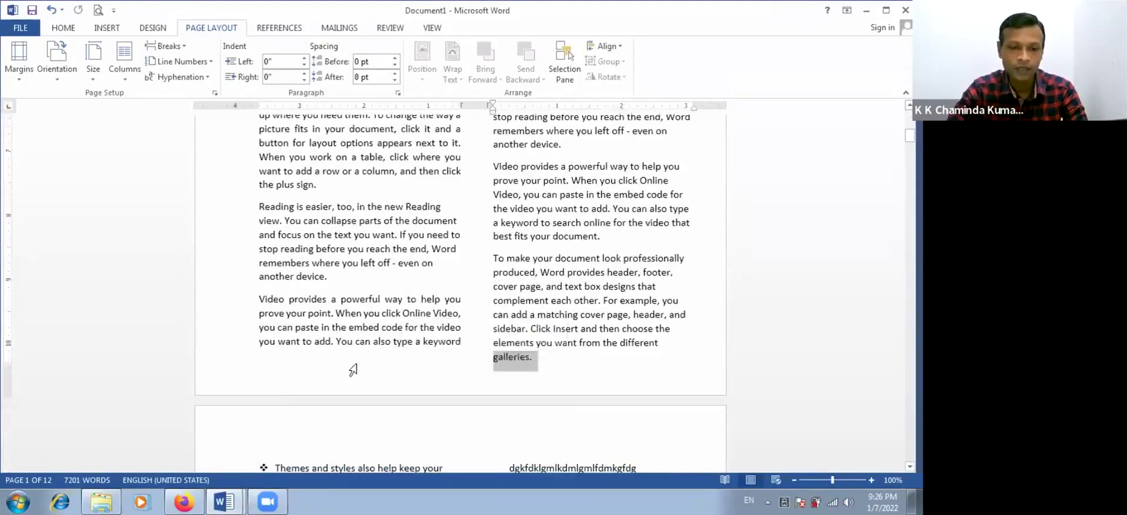
pyautogui.scroll(1, 358, 345)
pyautogui.scroll(10, 359, 345)
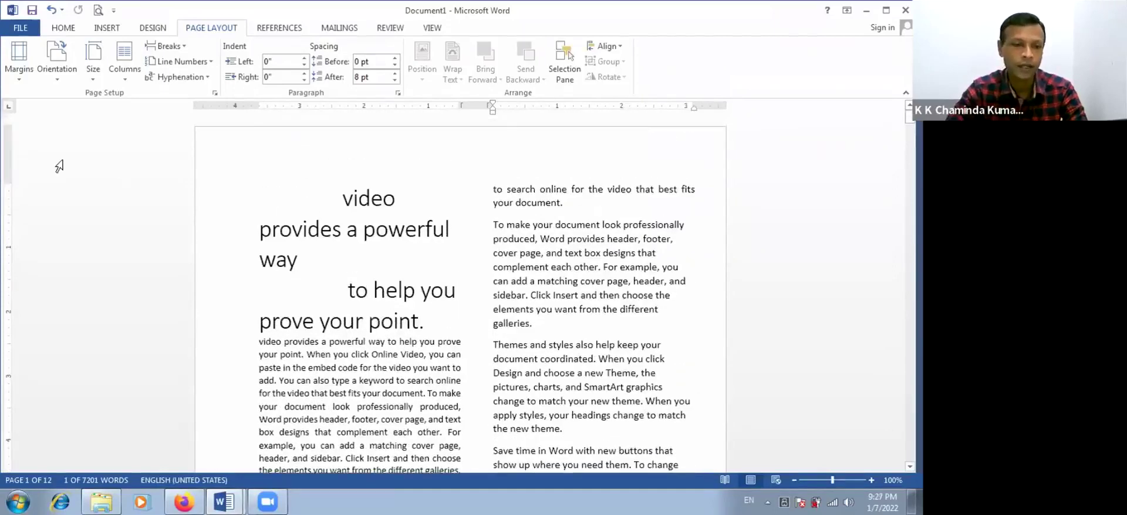
pyautogui.moveTo(5, 182); pyautogui.dragTo(6, 174)
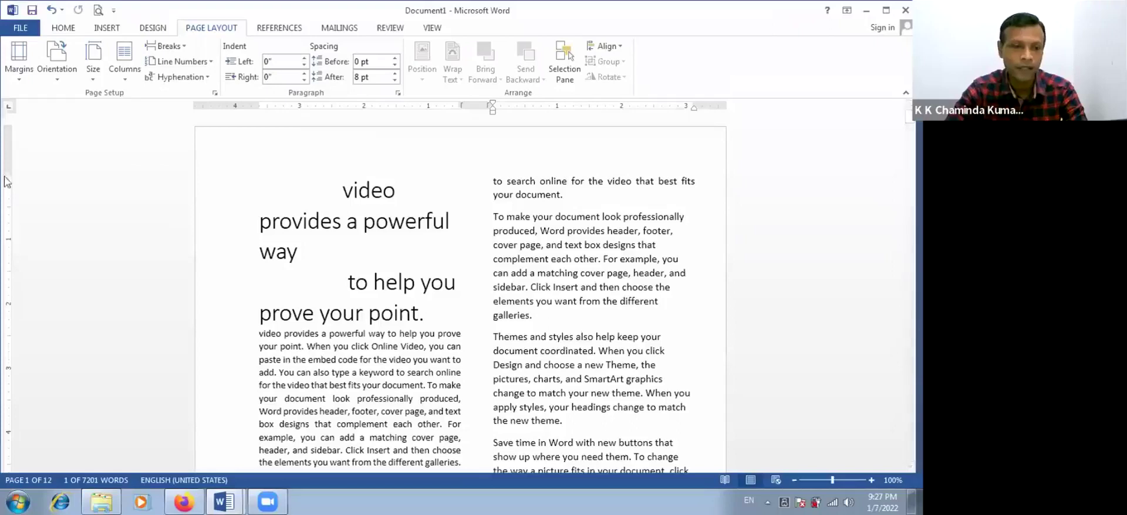
pyautogui.moveTo(7, 175); pyautogui.dragTo(7, 176)
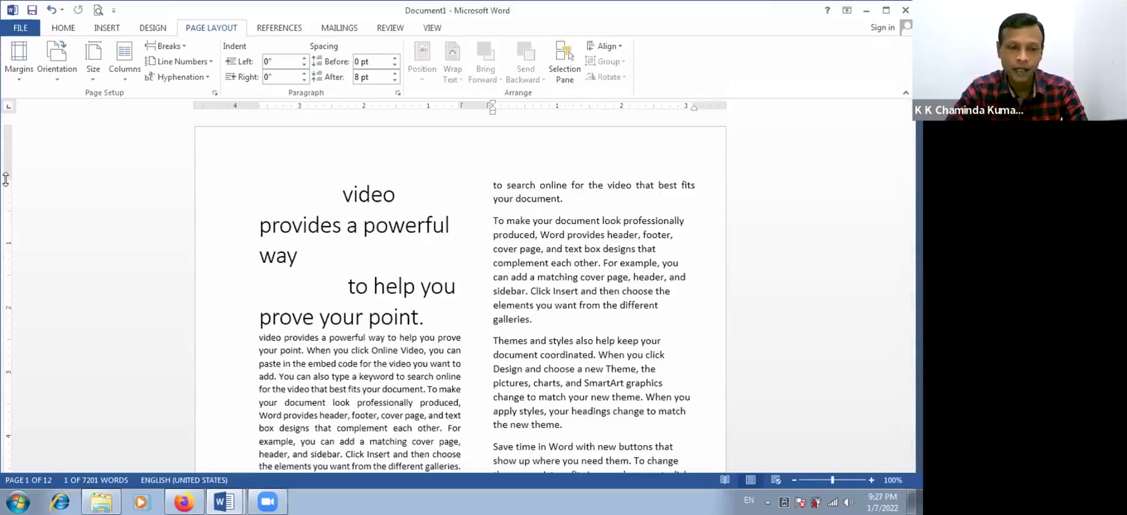
# Step: Briefly enter and leave header editing, then switch between Page Layout and Design tabs
pyautogui.doubleClick(296, 143)
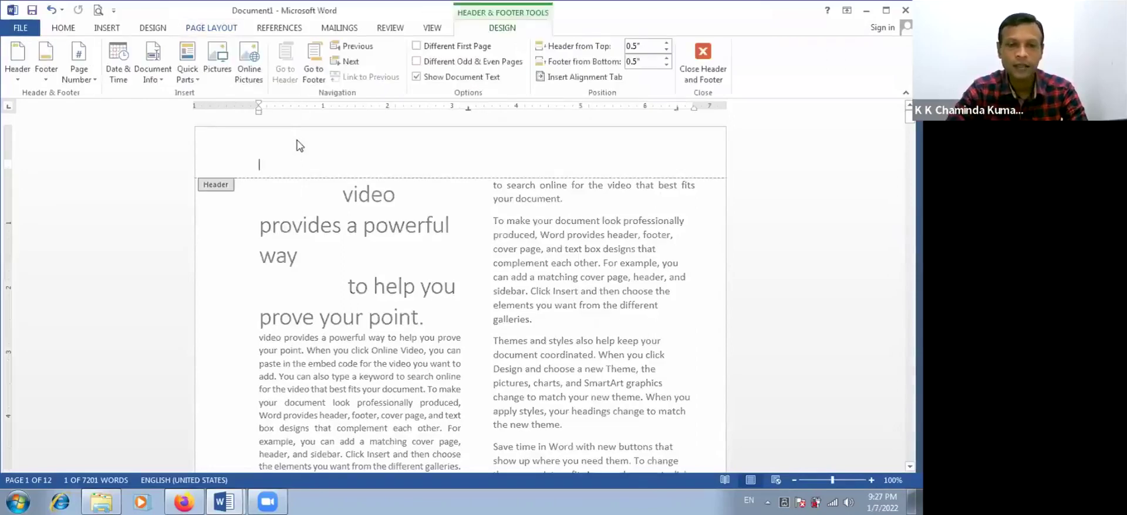
pyautogui.doubleClick(321, 221)
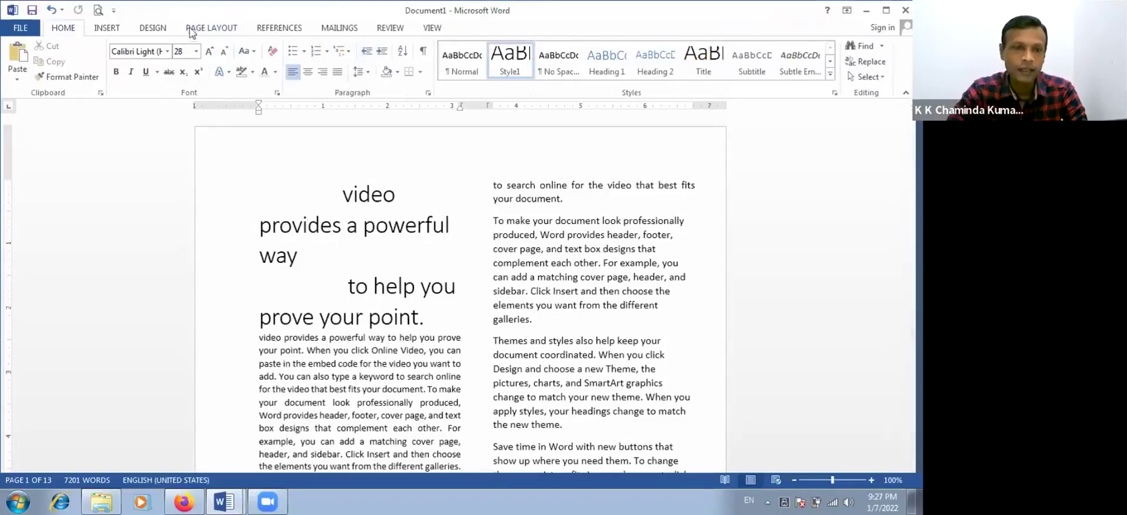
pyautogui.click(209, 29)
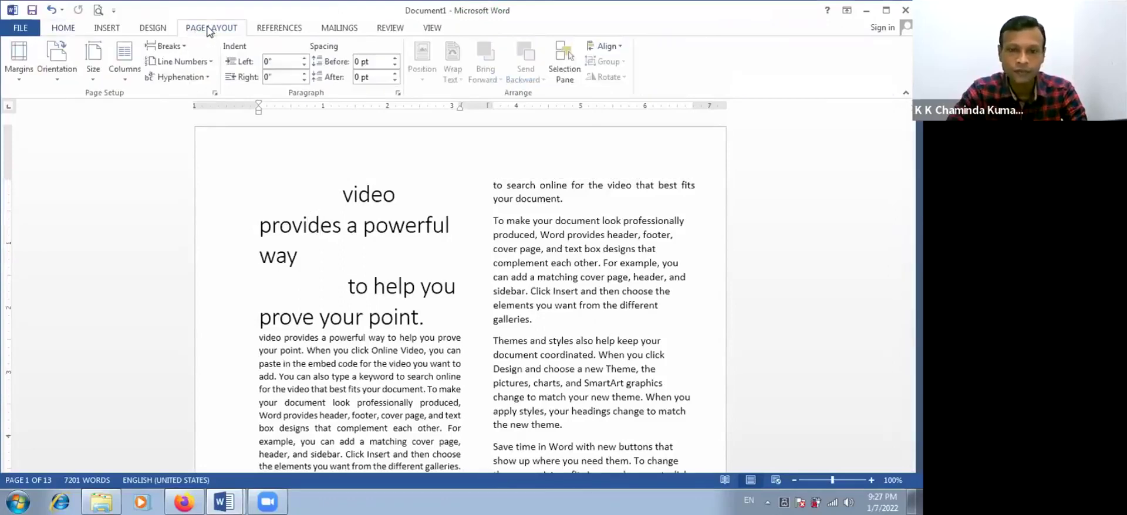
pyautogui.click(155, 28)
pyautogui.scroll(1, 176, 30)
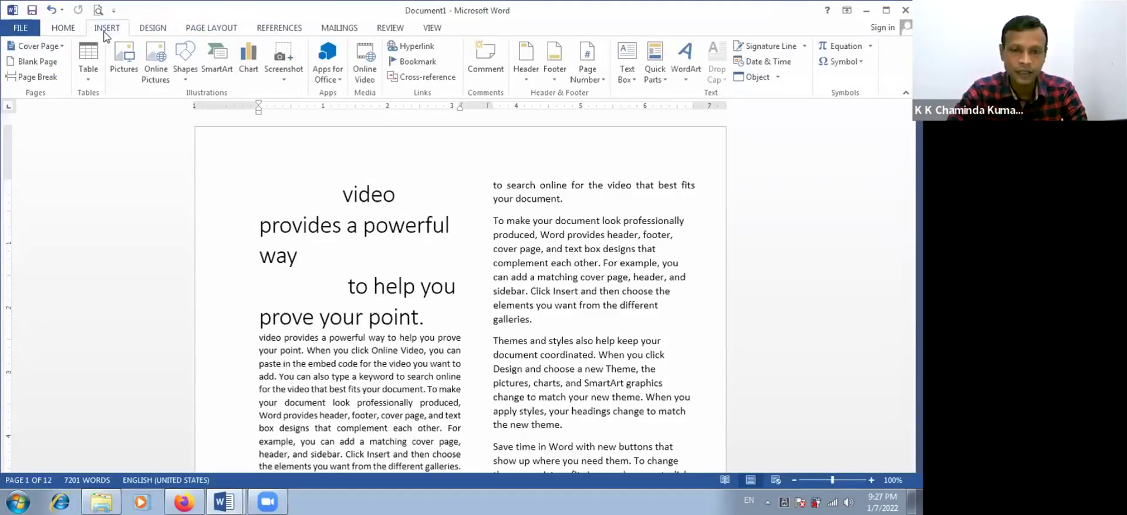
# Step: Show the built-in Header gallery and scroll through it to the Integral design
pyautogui.click(527, 73)
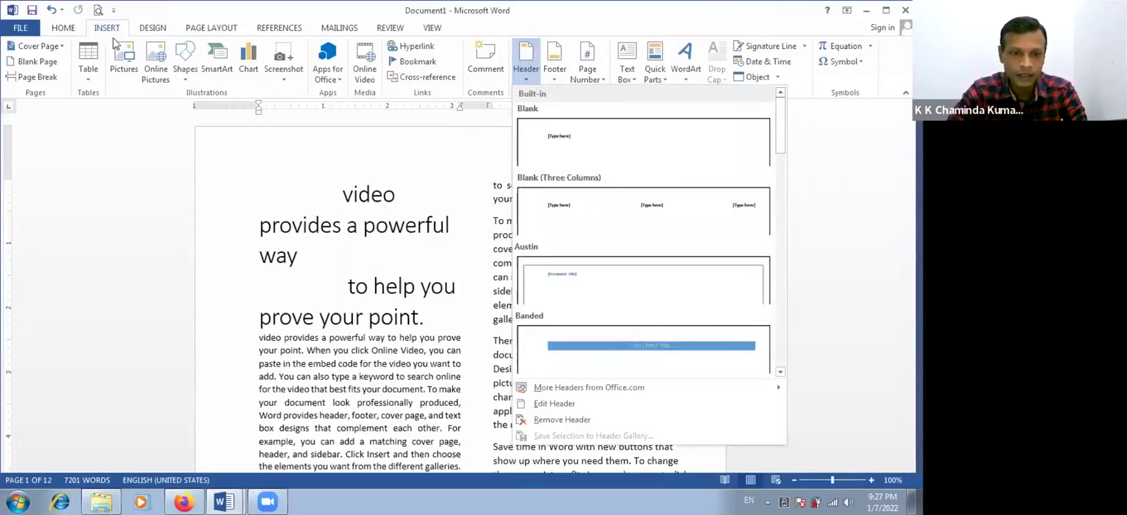
pyautogui.click(124, 56)
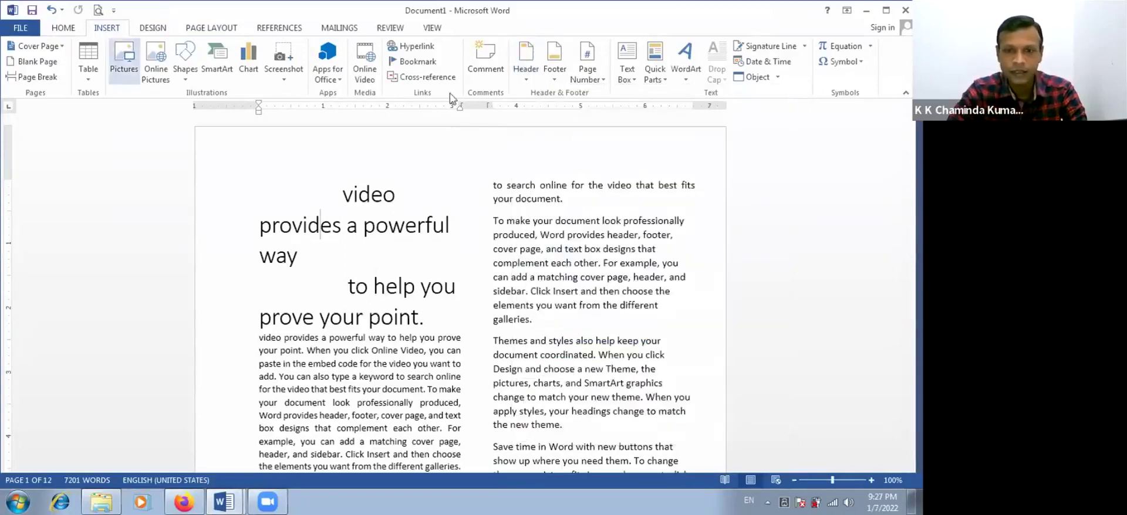
pyautogui.click(533, 62)
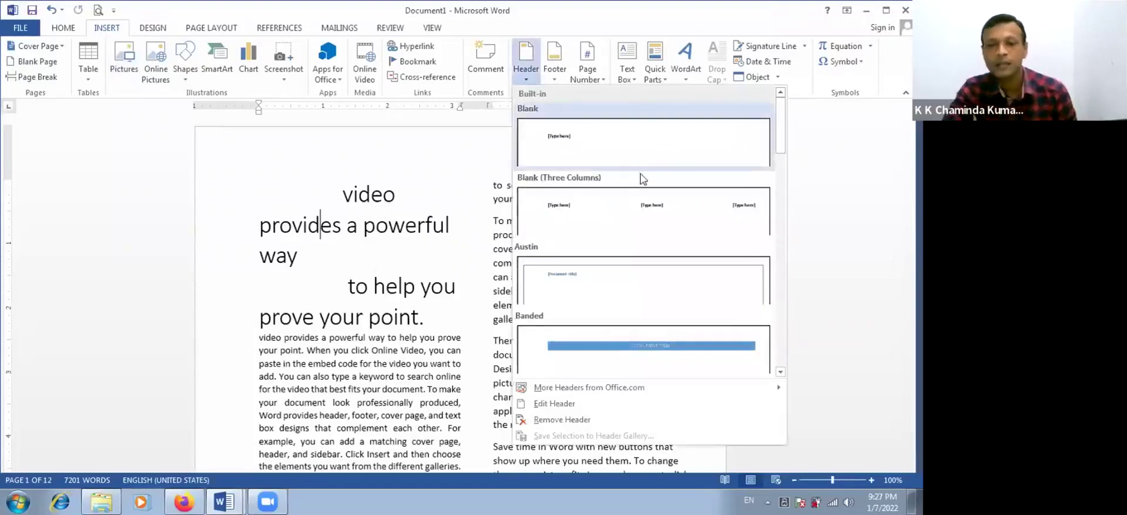
pyautogui.scroll(-3, 640, 170)
pyautogui.scroll(5, 644, 184)
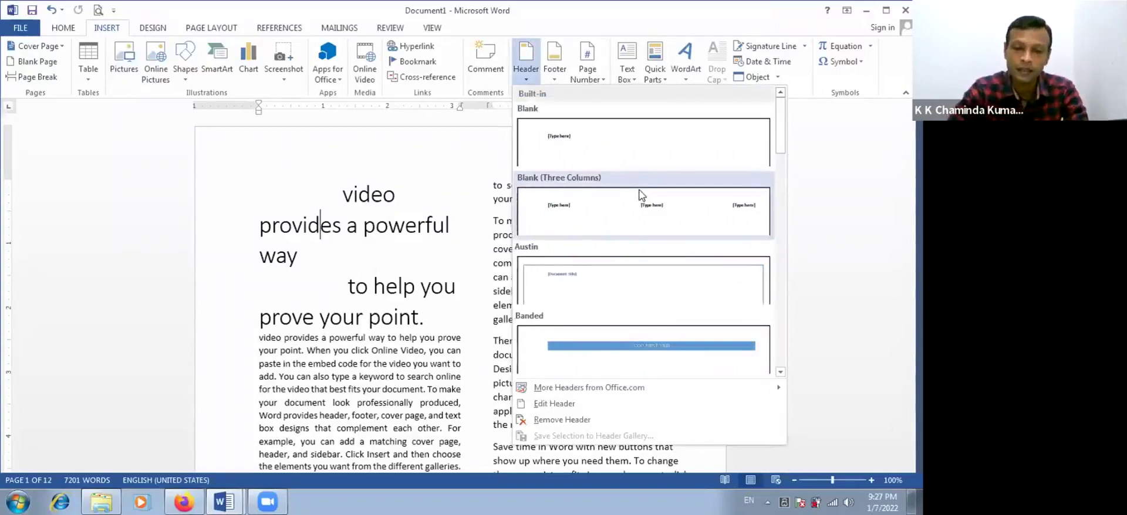
pyautogui.scroll(-3, 638, 234)
pyautogui.scroll(2, 638, 239)
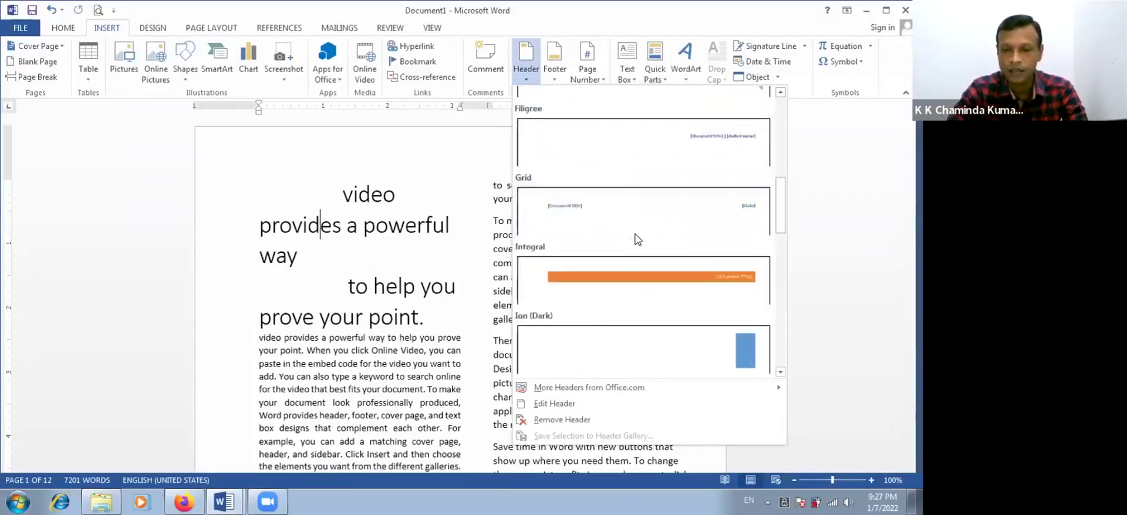
# Step: Insert the orange Integral header, title it 'SRI LANKA', and return to the body
pyautogui.click(640, 289)
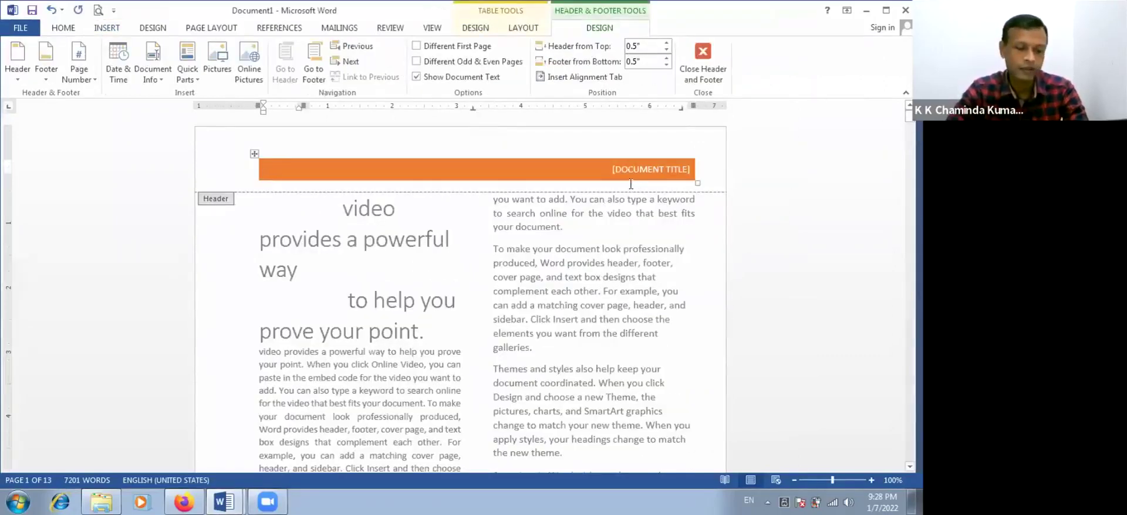
pyautogui.click(641, 169)
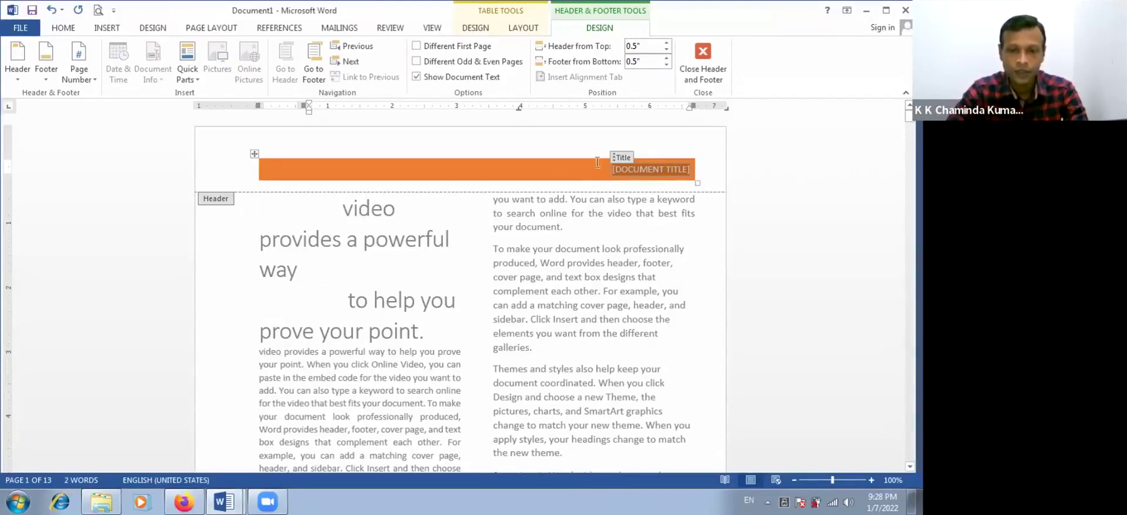
pyautogui.write('S')
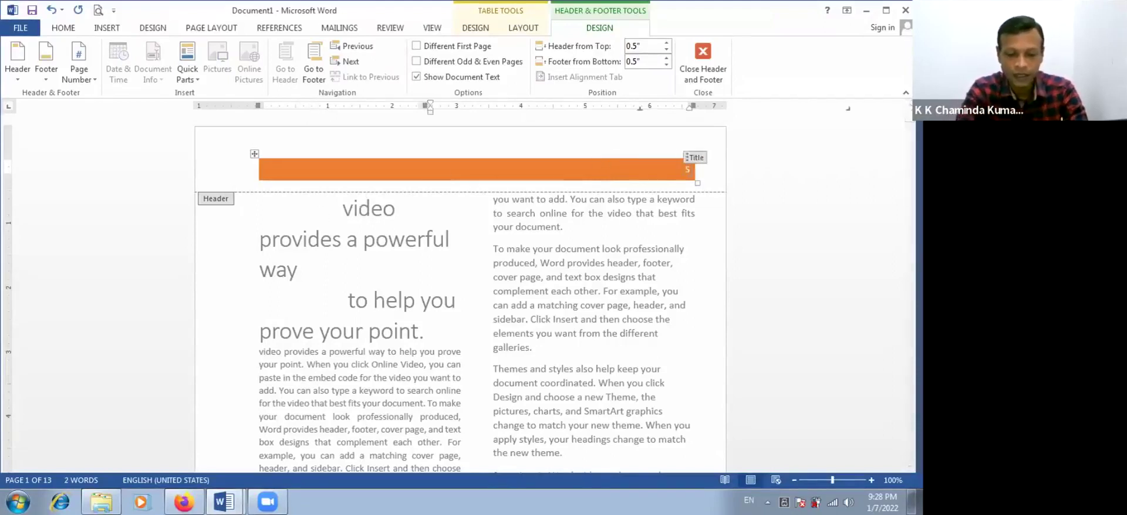
pyautogui.write('RI LANKA')
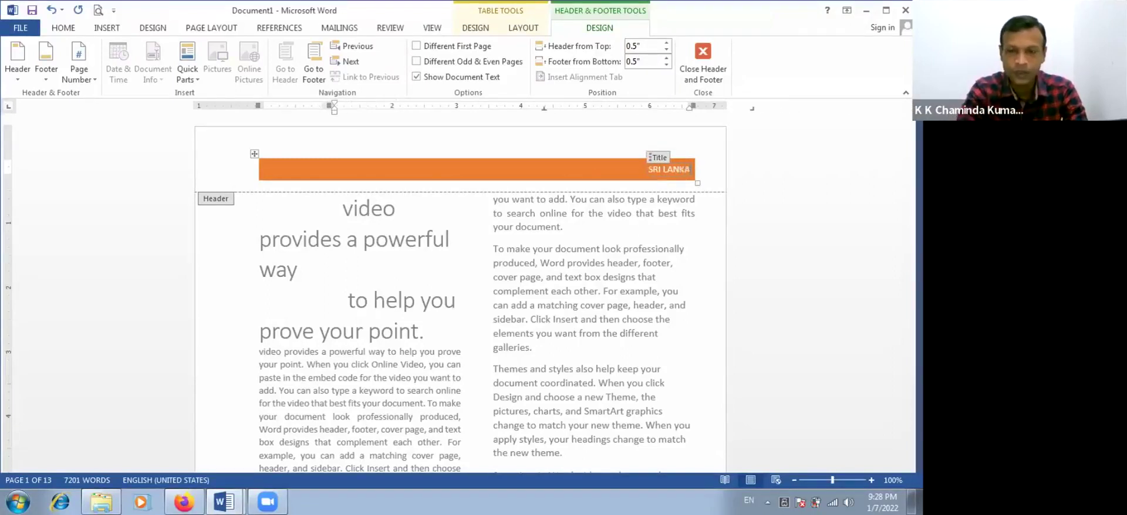
pyautogui.click(565, 148)
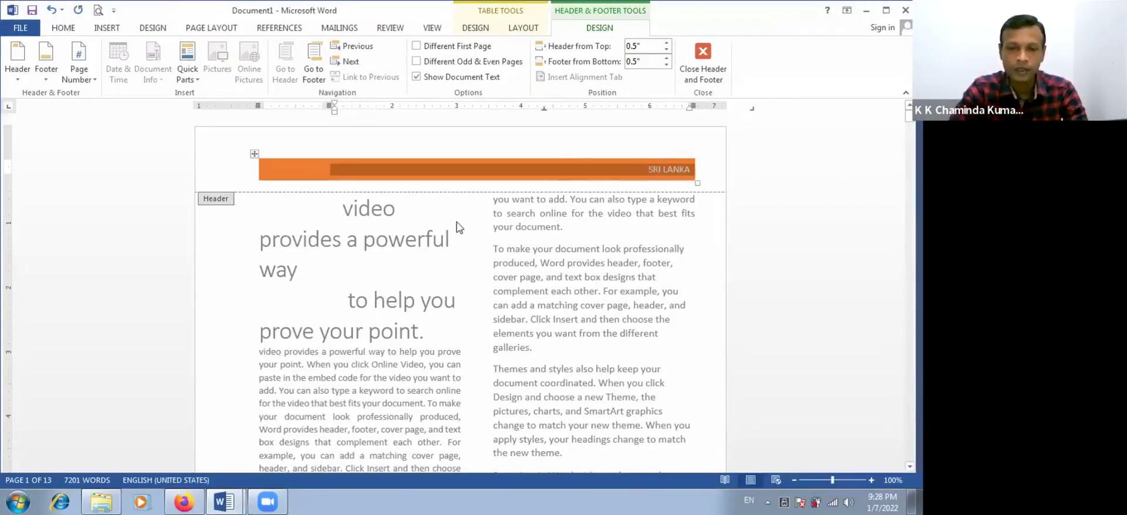
pyautogui.doubleClick(416, 289)
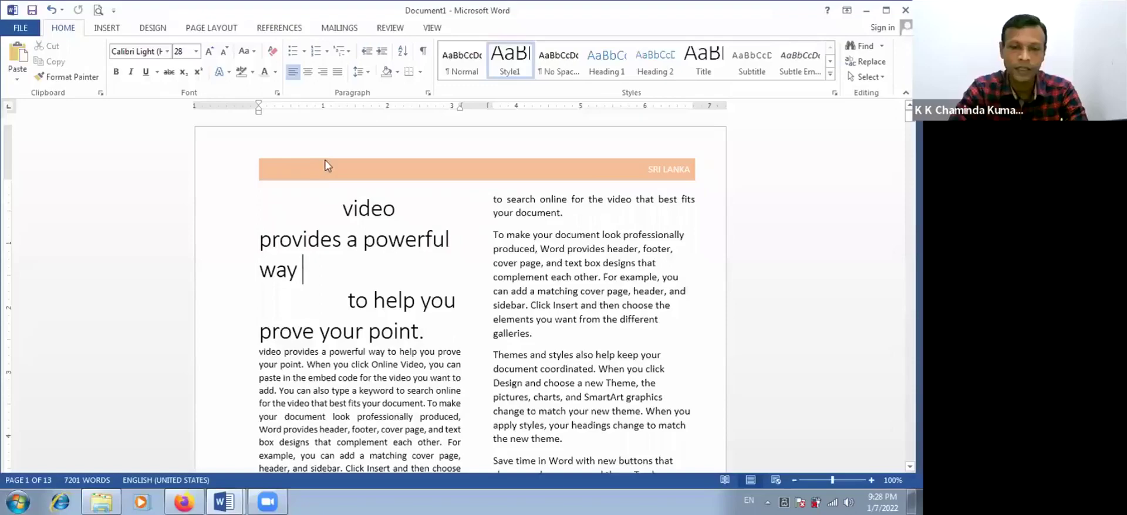
# Step: Scroll through the pages to confirm each carries the orange SRI LANKA header
pyautogui.scroll(-3, 448, 264)
pyautogui.scroll(-15, 447, 272)
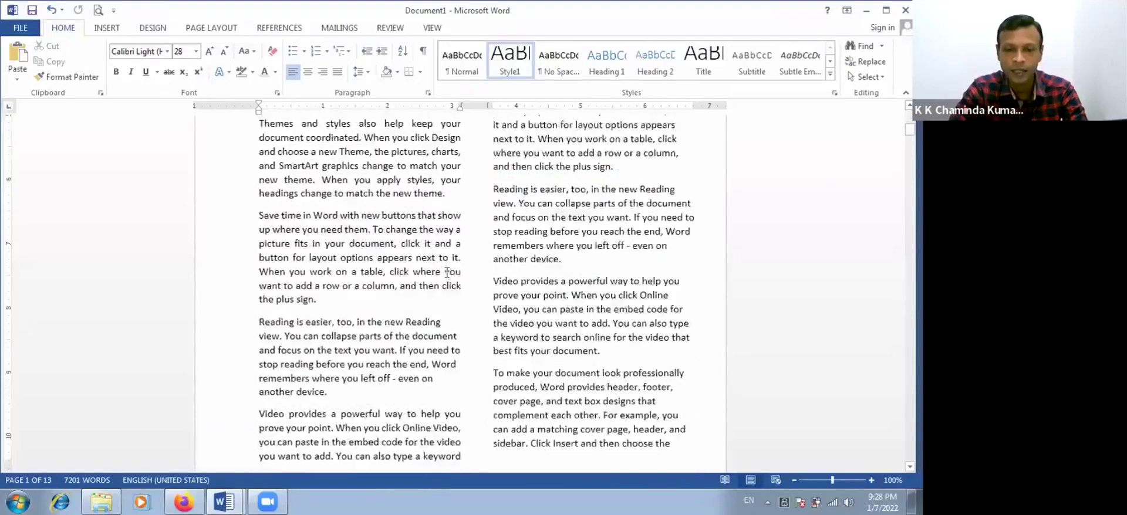
pyautogui.scroll(-15, 446, 271)
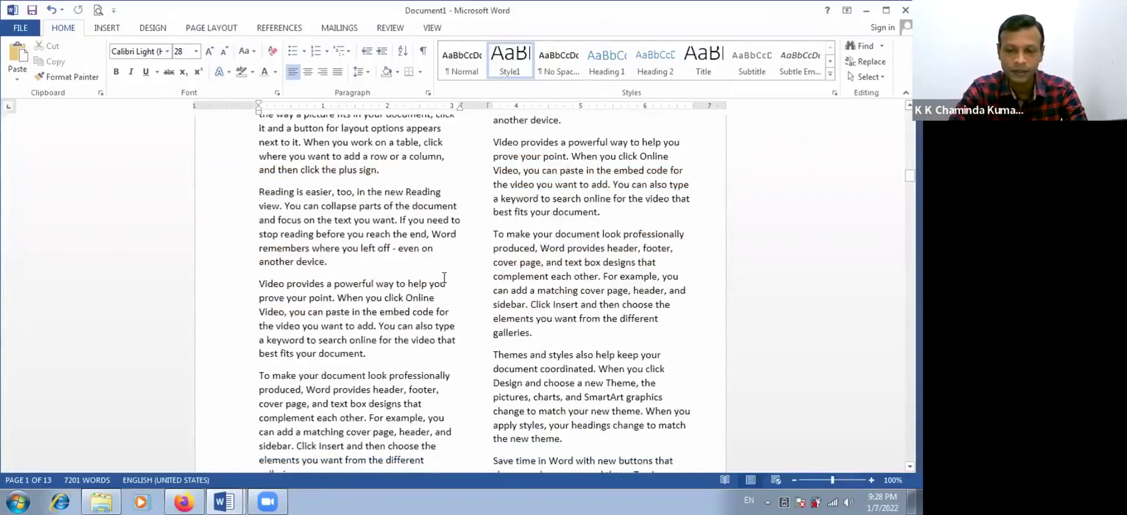
pyautogui.scroll(-6, 445, 278)
pyautogui.scroll(-10, 445, 279)
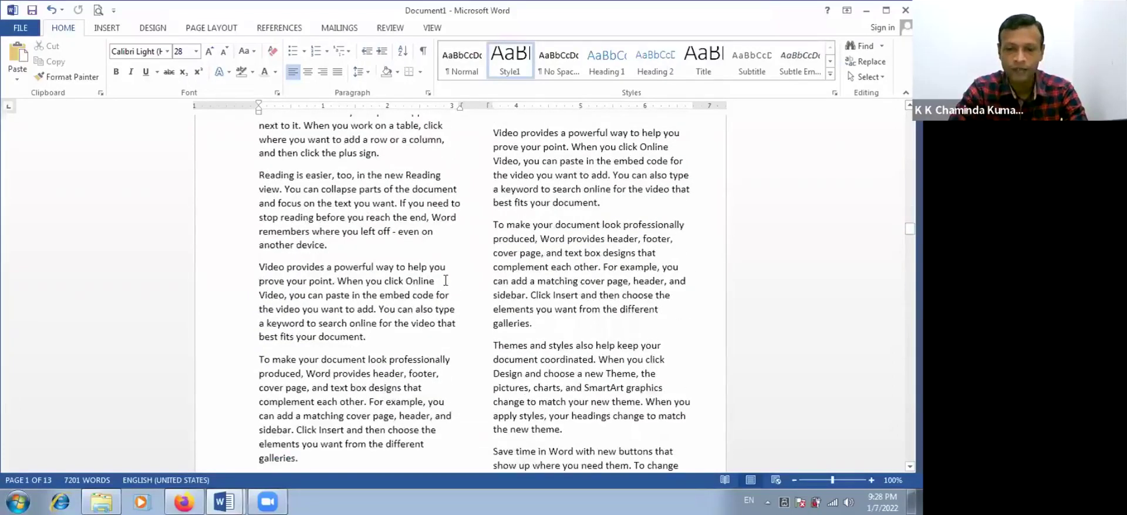
pyautogui.scroll(-10, 445, 282)
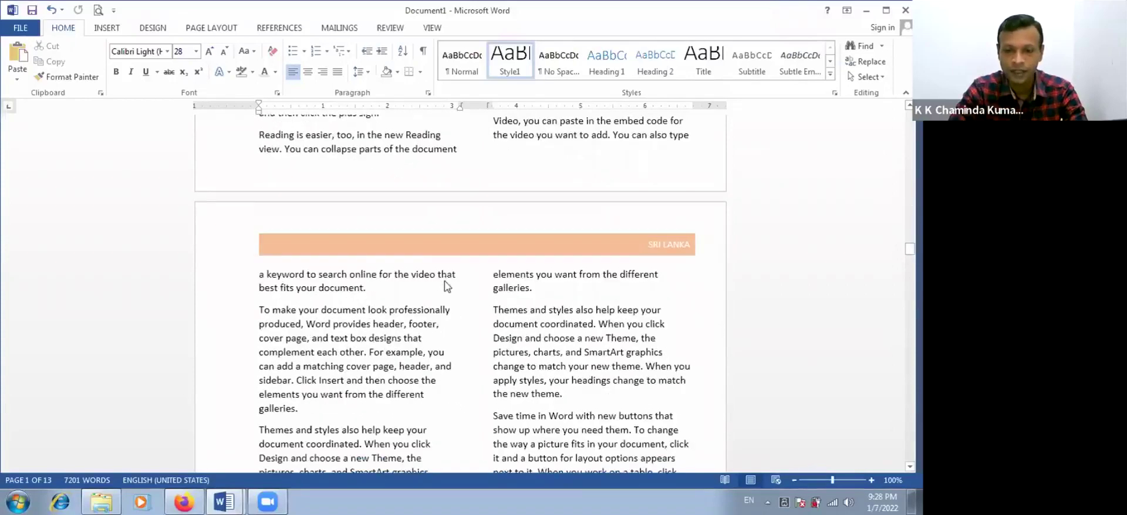
pyautogui.scroll(4, 444, 282)
pyautogui.scroll(7, 434, 246)
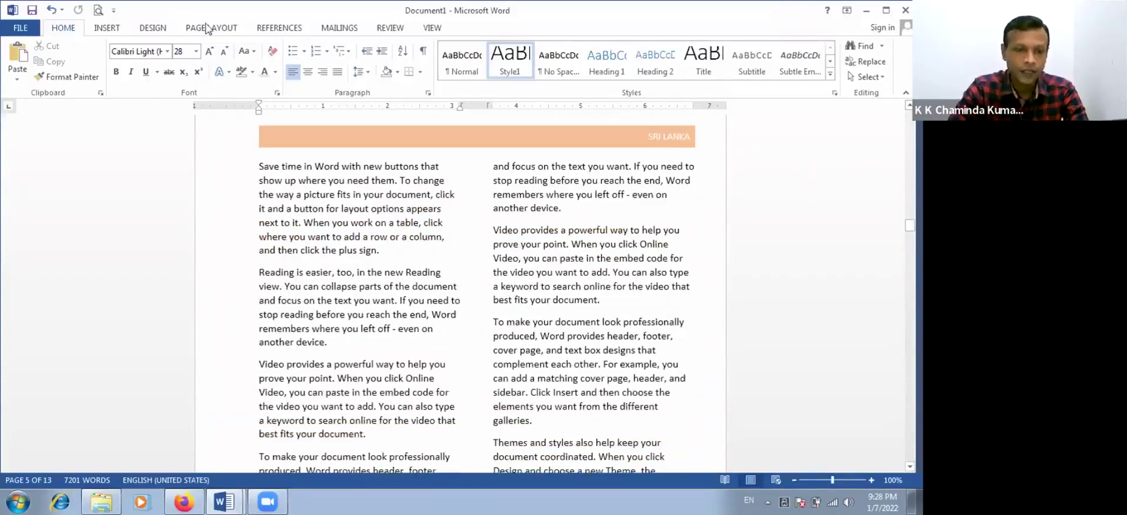
pyautogui.scroll(1, 205, 28)
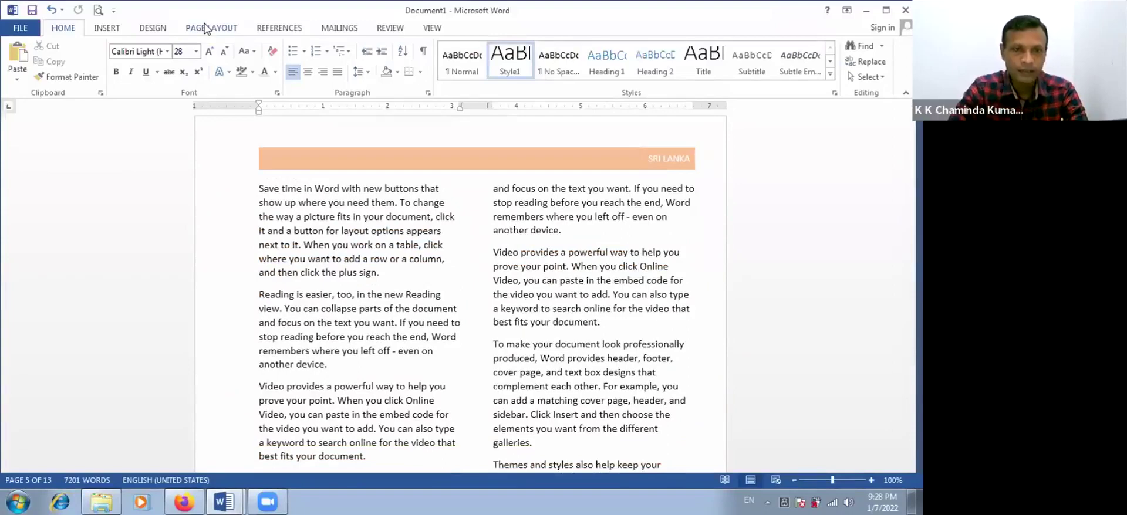
# Step: Show the Page Layout options and place the cursor in the second body-text column
pyautogui.click(206, 28)
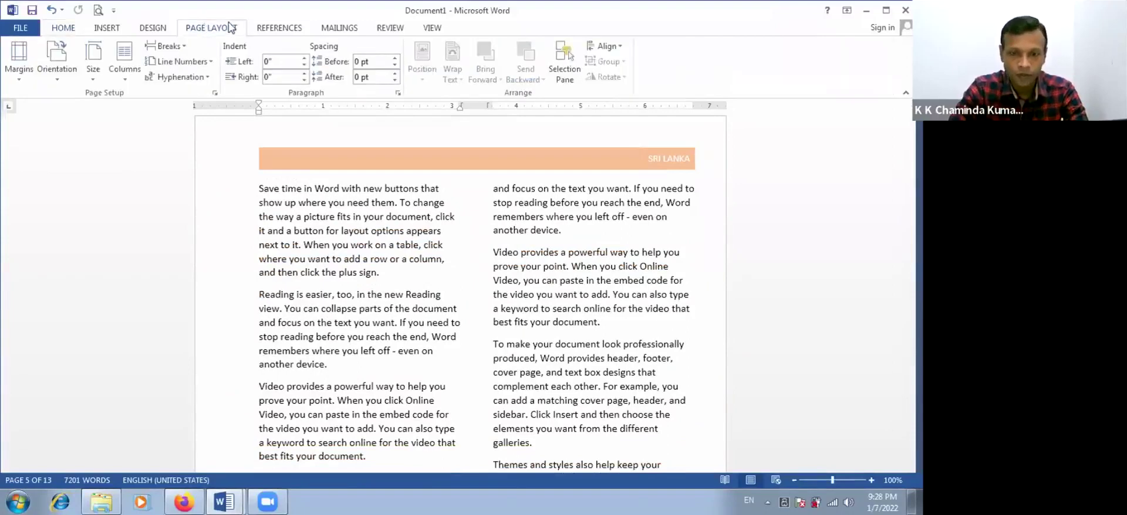
pyautogui.click(433, 188)
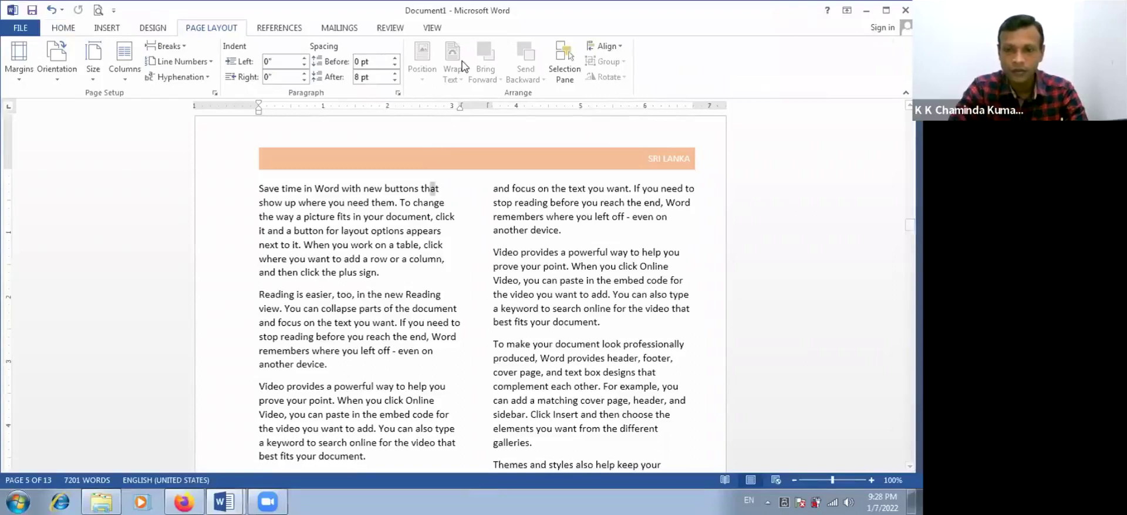
pyautogui.click(536, 203)
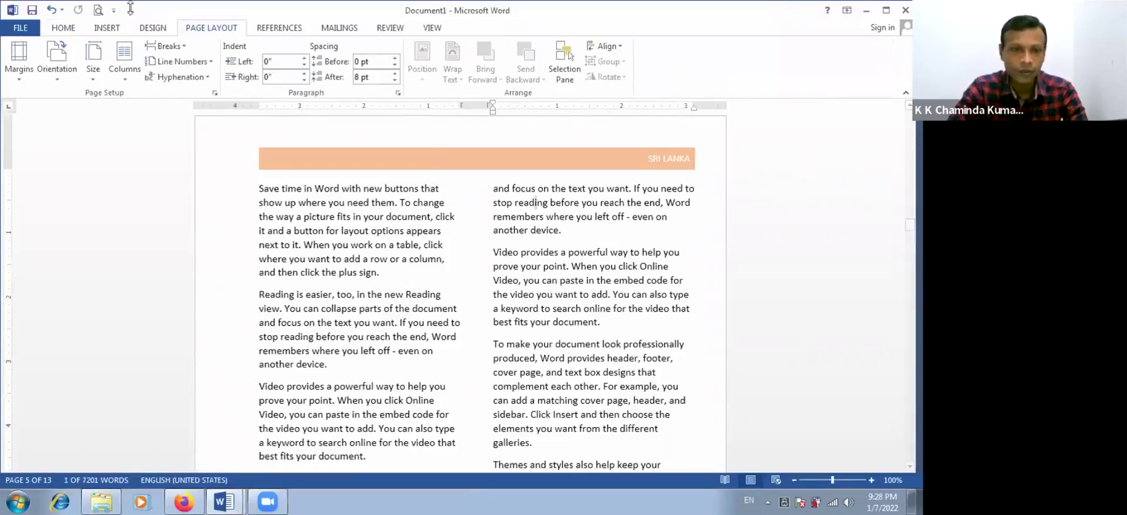
# Step: Switch to Multiple Pages view and scan the page rows for the SRI LANKA header
pyautogui.click(433, 27)
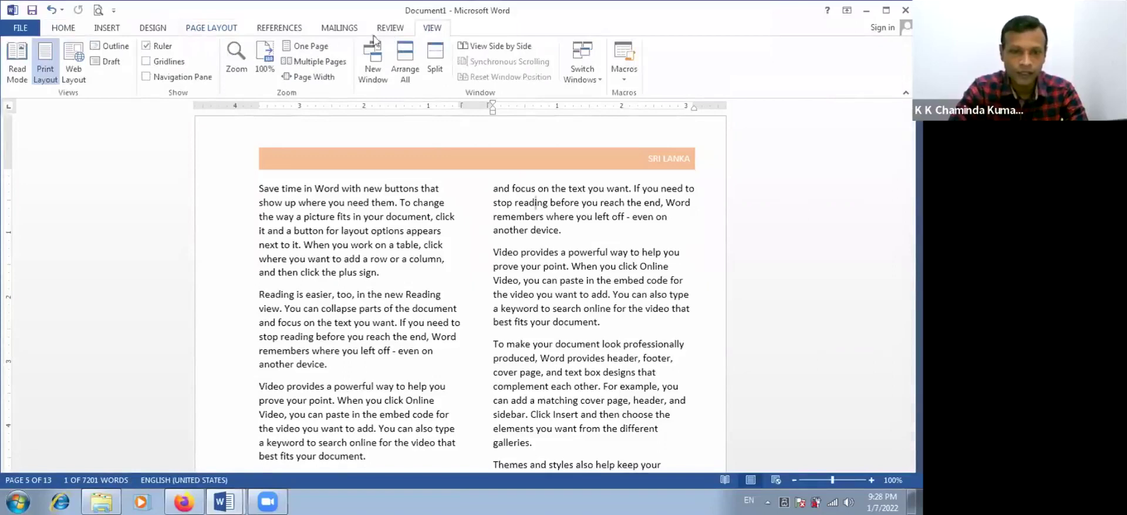
pyautogui.click(304, 62)
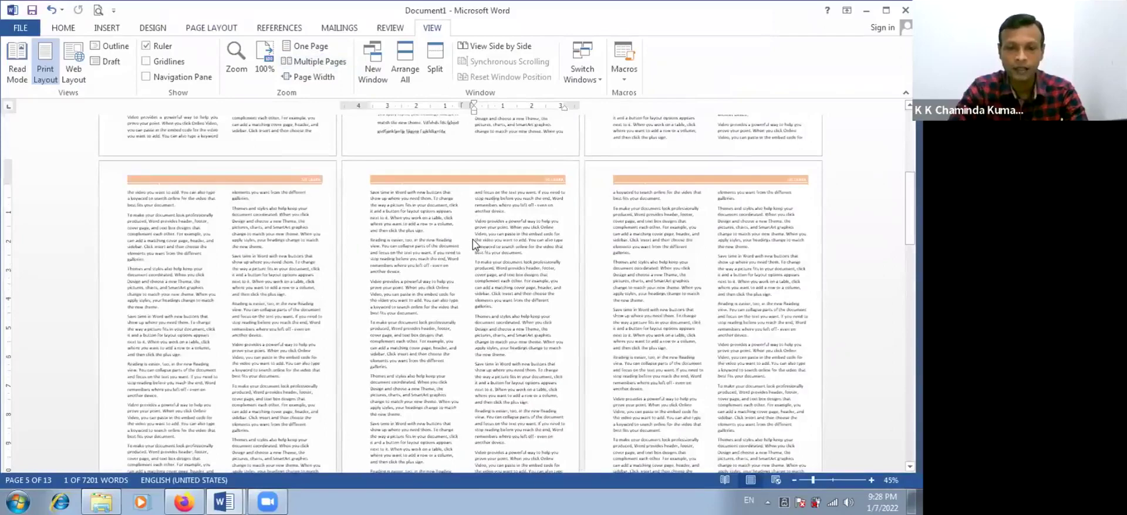
pyautogui.scroll(10, 474, 239)
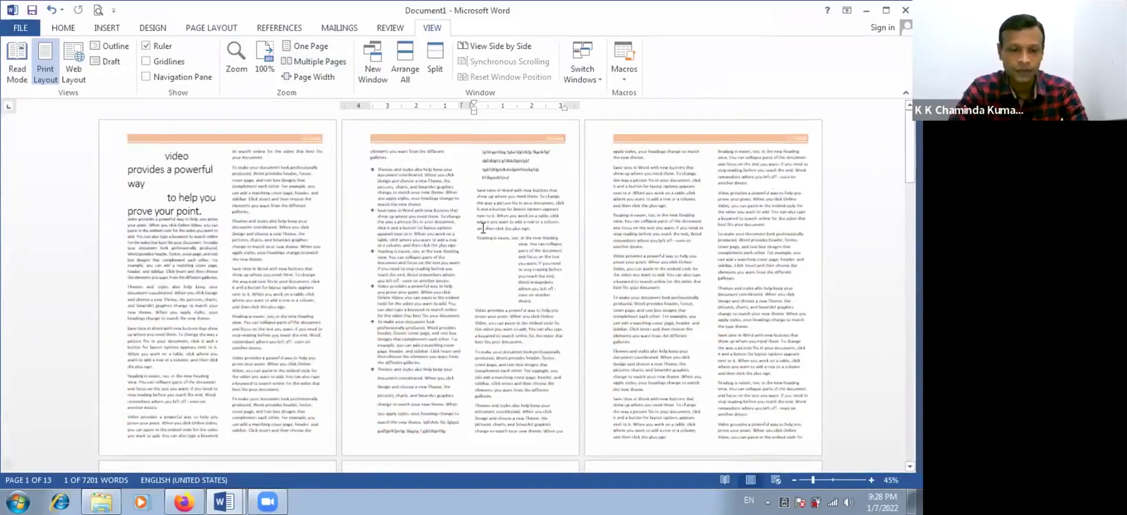
pyautogui.scroll(-10, 487, 229)
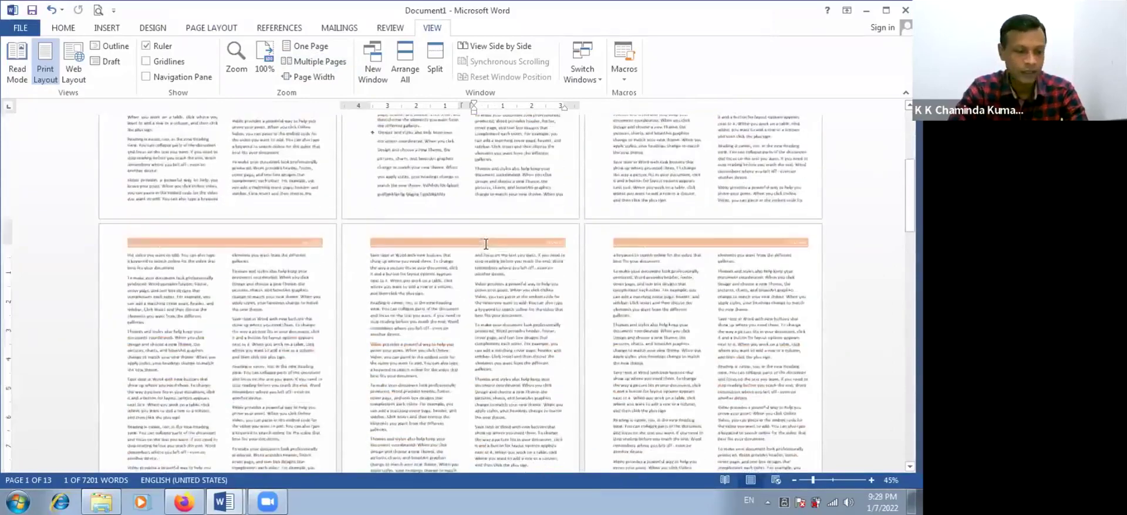
pyautogui.scroll(-1, 432, 276)
pyautogui.scroll(-3, 277, 247)
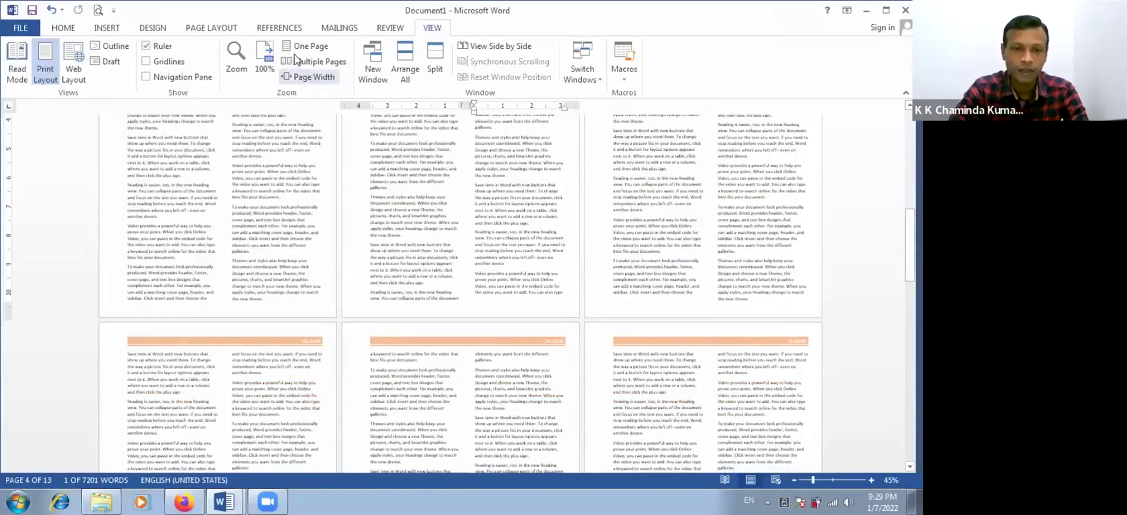
# Step: Switch the view to a single whole page with One Page
pyautogui.click(202, 29)
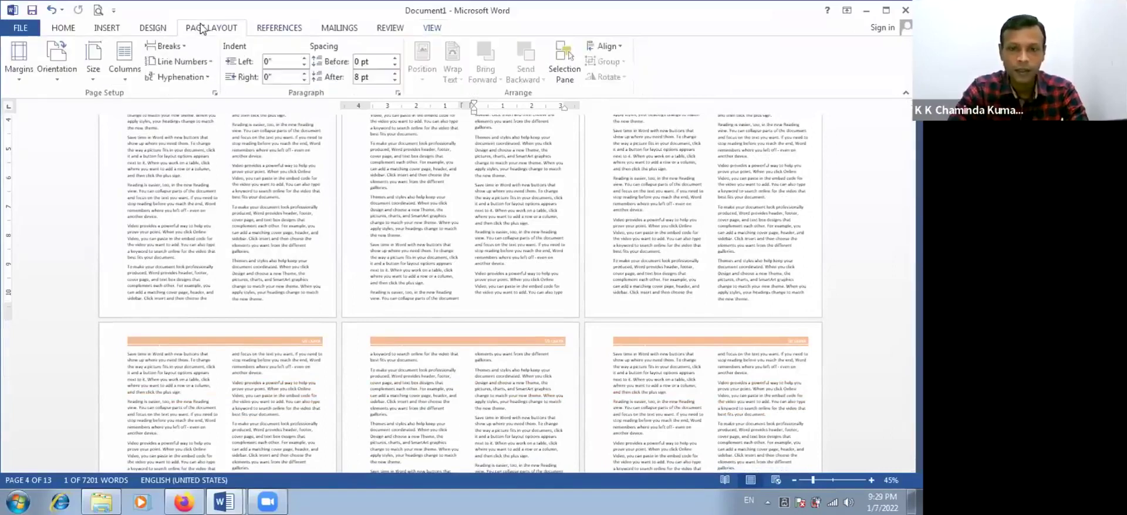
pyautogui.click(109, 28)
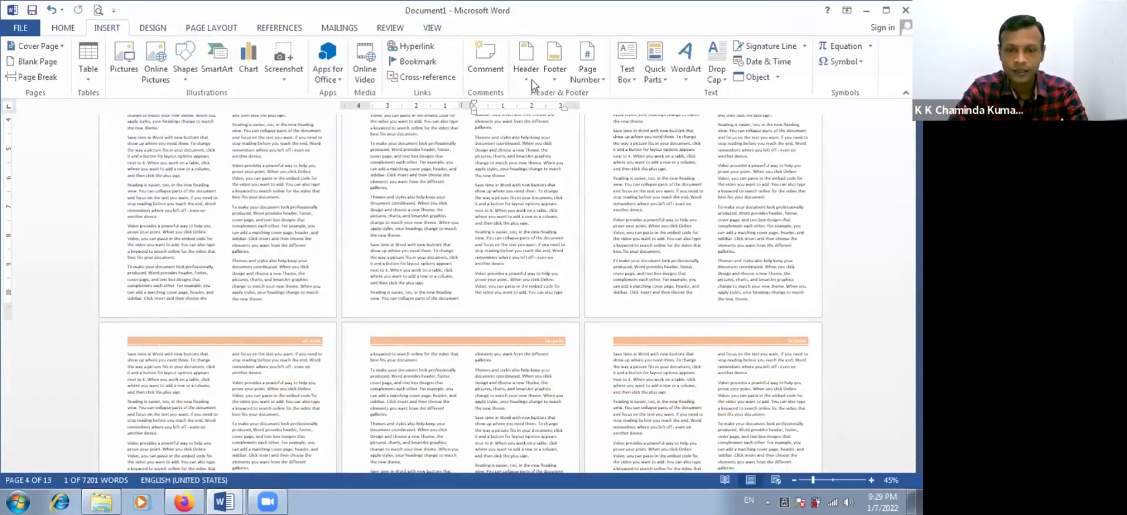
pyautogui.scroll(-6, 317, 56)
pyautogui.click(316, 54)
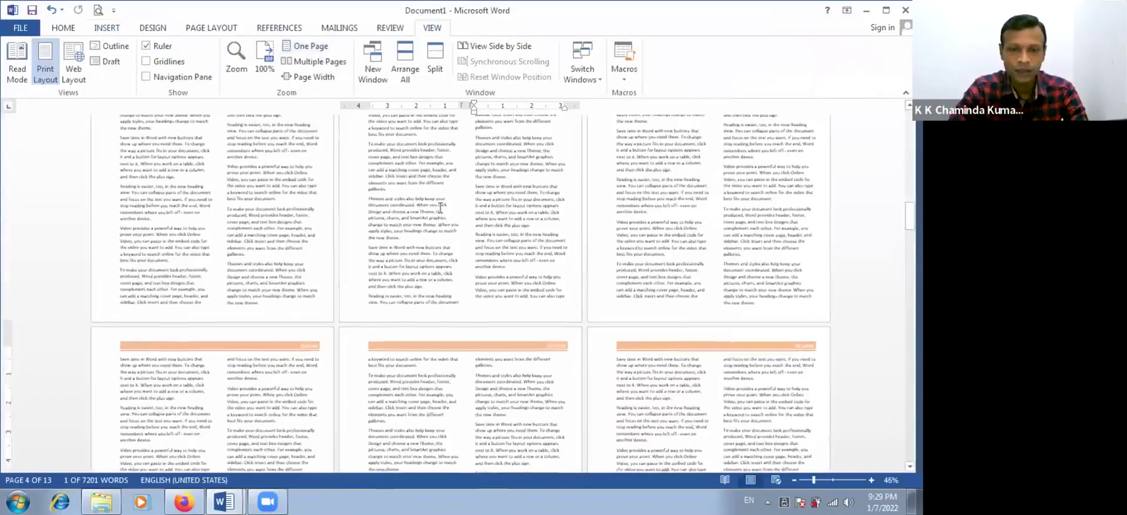
# Step: Zoom back to 100%, return to page 1, and open the built-in header gallery
pyautogui.click(271, 55)
pyautogui.scroll(5, 406, 201)
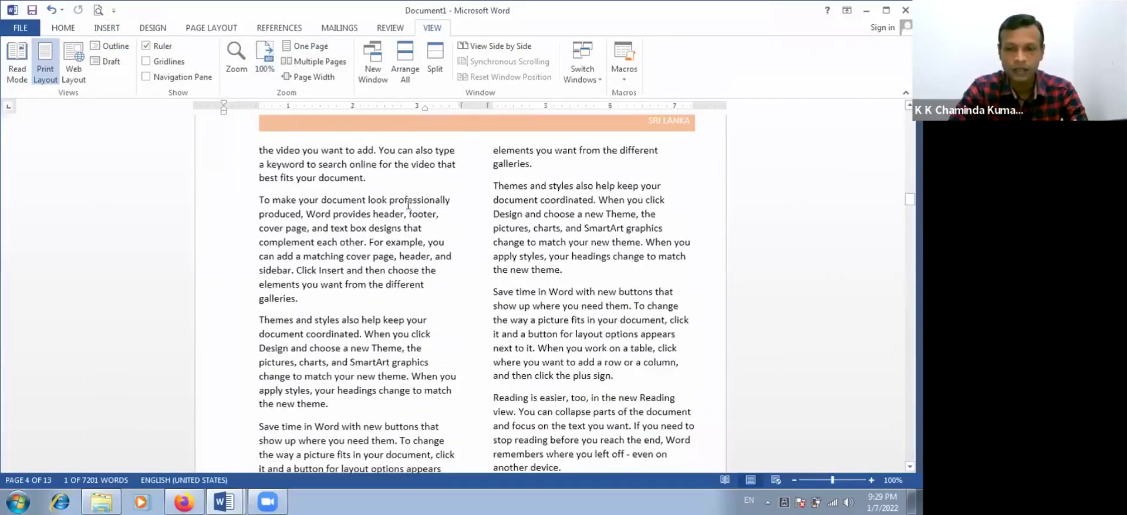
pyautogui.scroll(15, 407, 201)
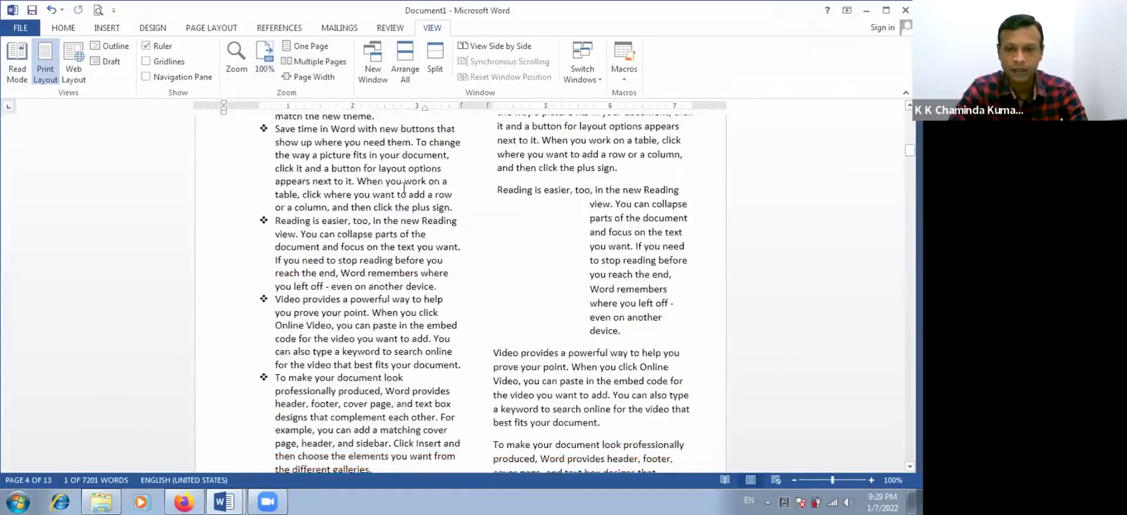
pyautogui.scroll(10, 410, 191)
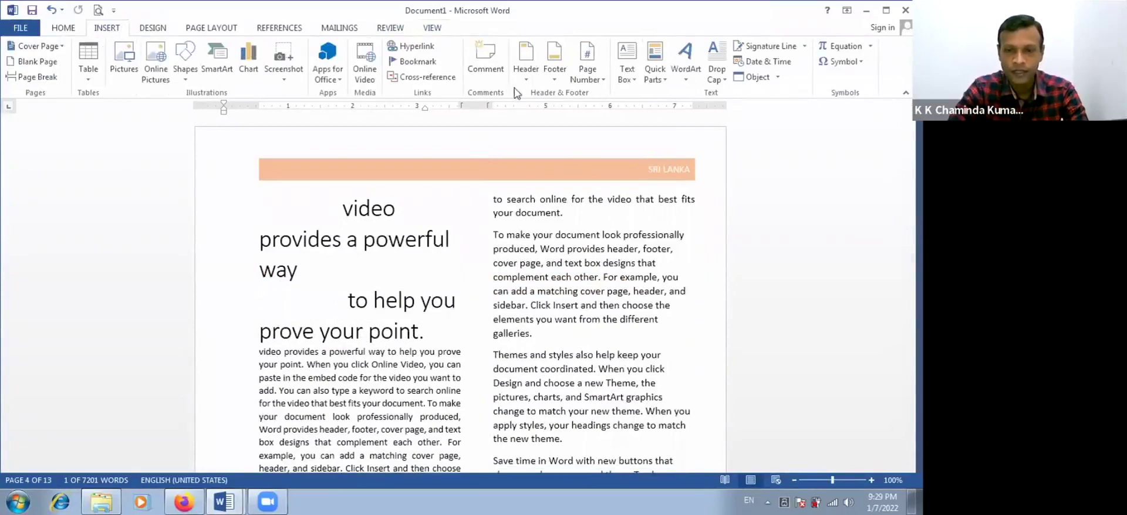
pyautogui.click(531, 76)
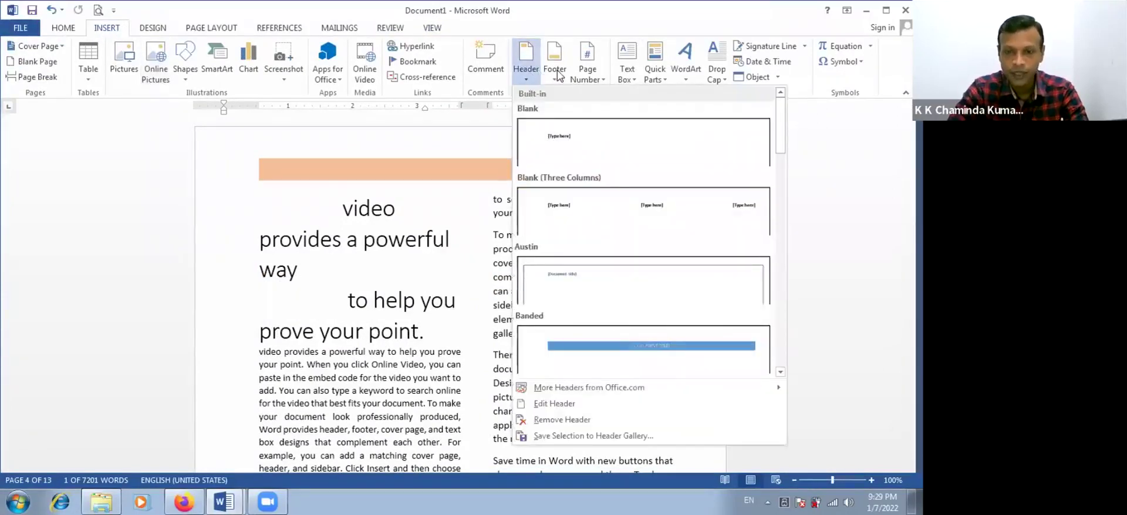
# Step: Insert the Integral built-in footer from the Footer gallery
pyautogui.click(558, 75)
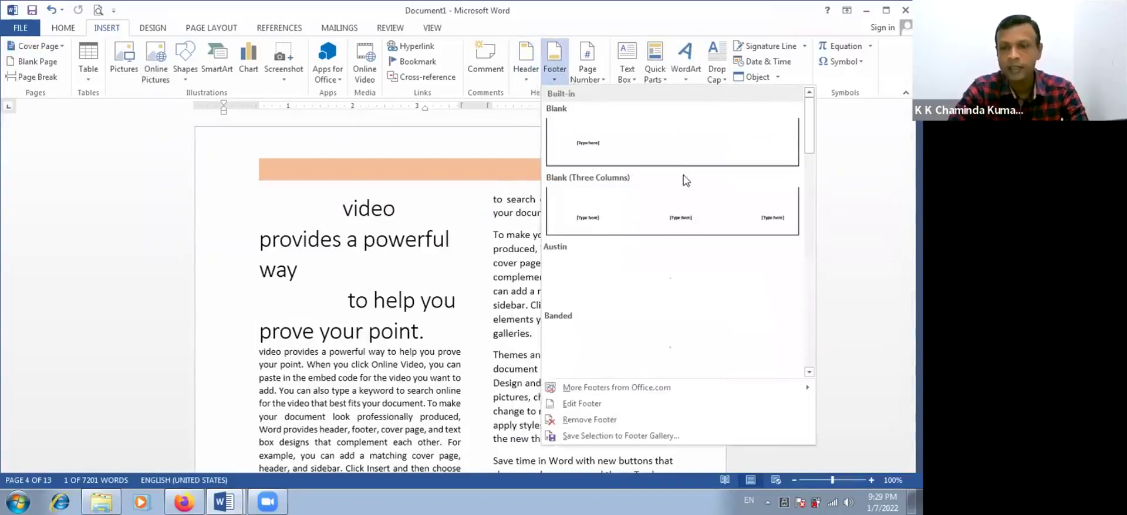
pyautogui.scroll(-4, 691, 235)
pyautogui.scroll(1, 693, 247)
pyautogui.scroll(3, 693, 247)
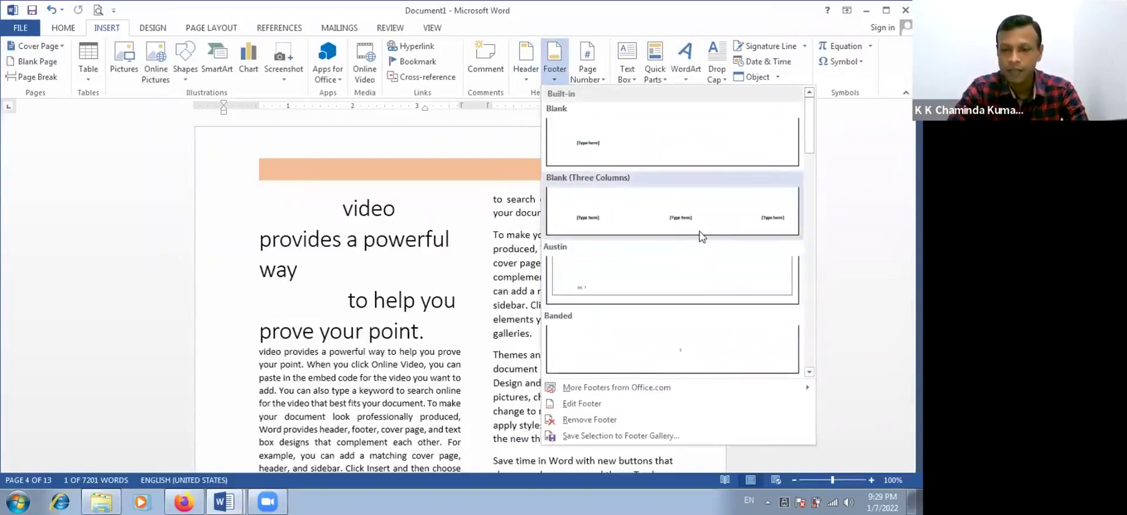
pyautogui.scroll(-5, 711, 232)
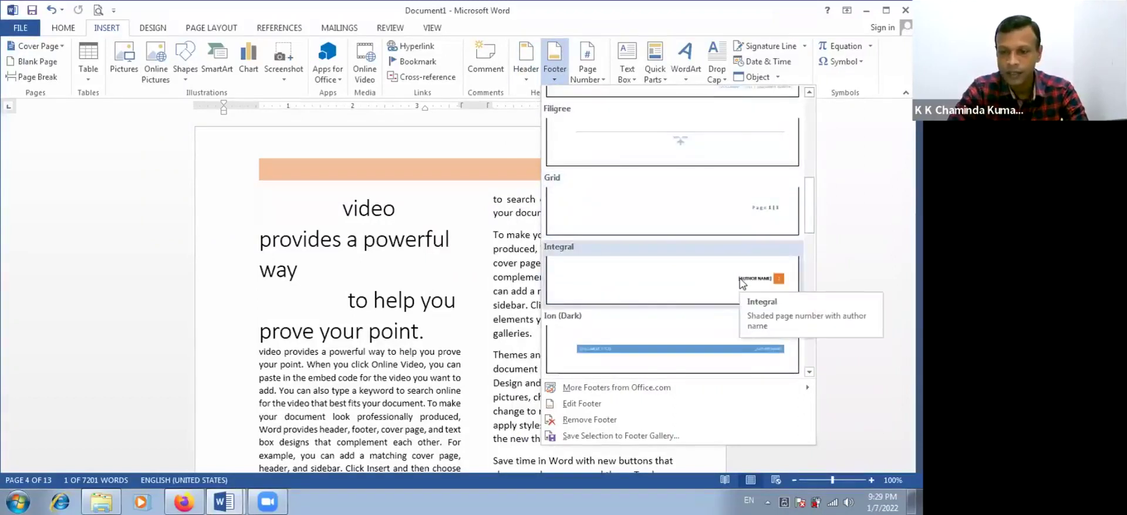
pyautogui.click(605, 280)
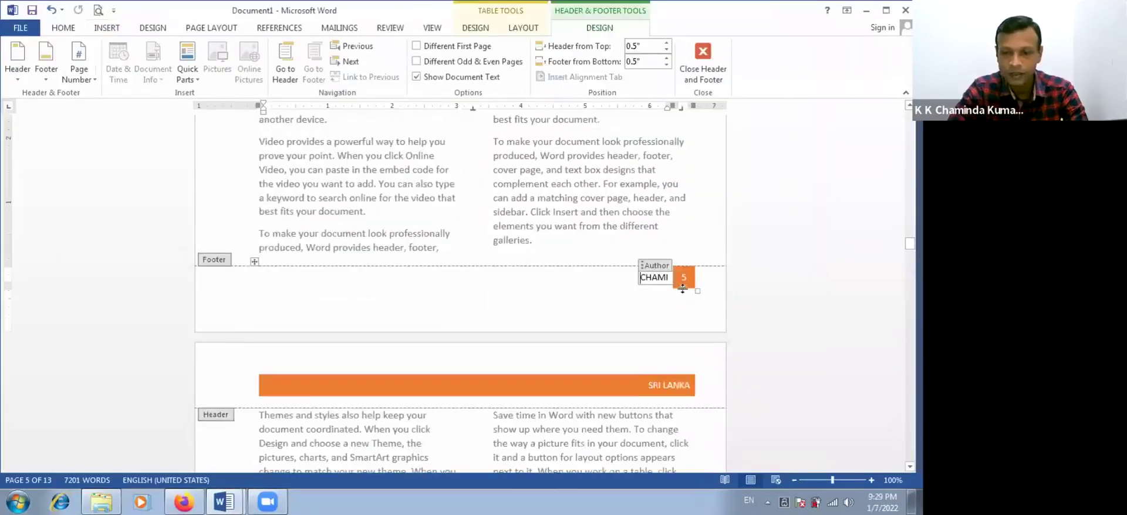
# Step: Delete the author name from page 1's Integral footer, keeping the page number
pyautogui.scroll(2, 713, 288)
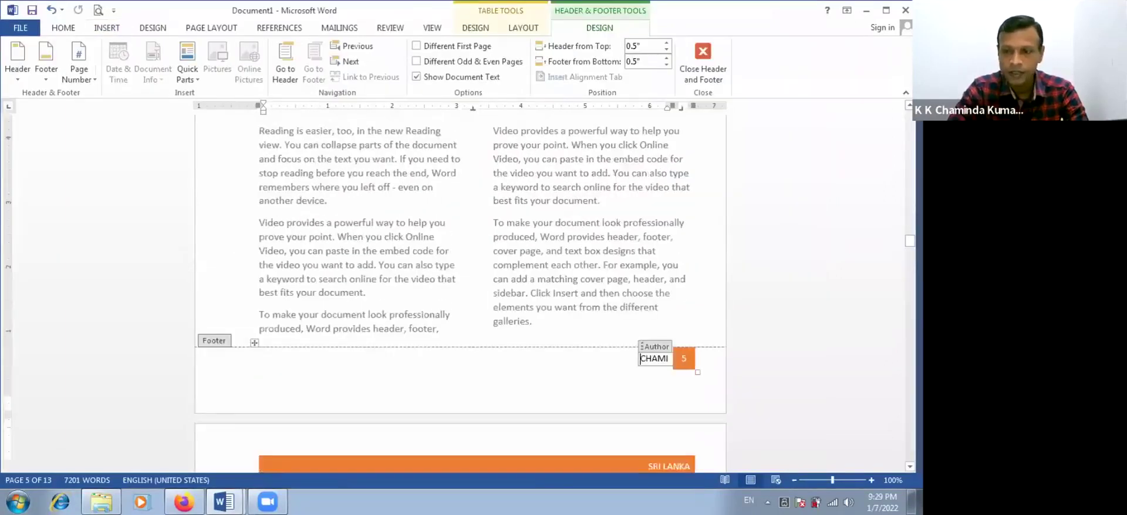
pyautogui.moveTo(910, 241); pyautogui.dragTo(910, 134)
pyautogui.click(653, 317)
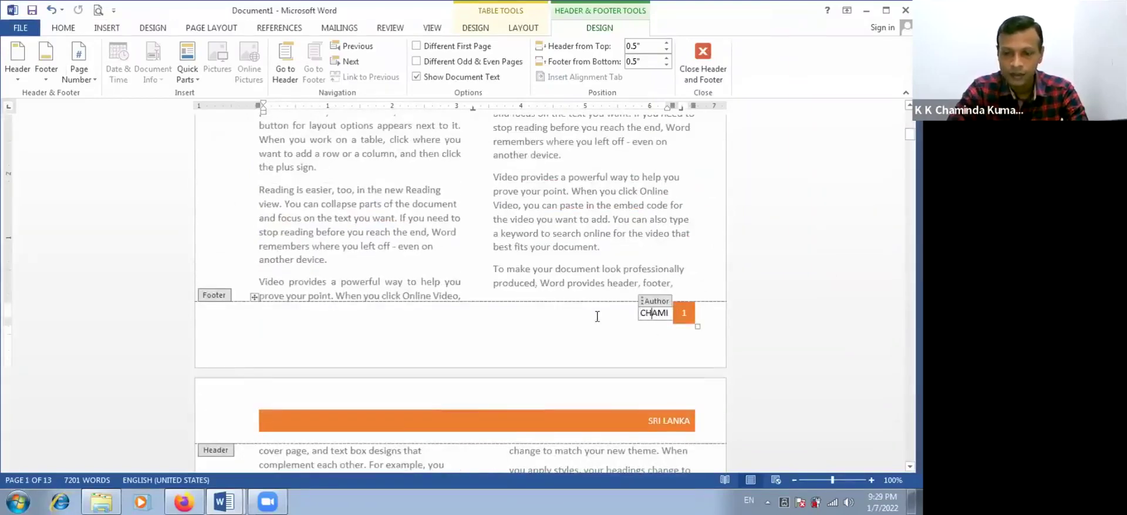
pyautogui.click(667, 314)
pyautogui.moveTo(666, 314); pyautogui.dragTo(600, 316)
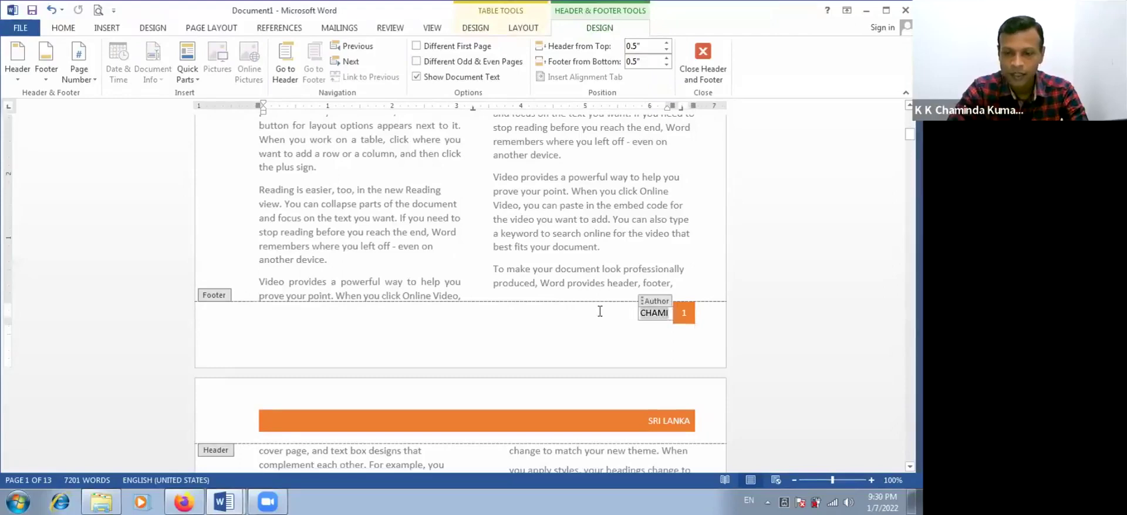
pyautogui.press('Delete')
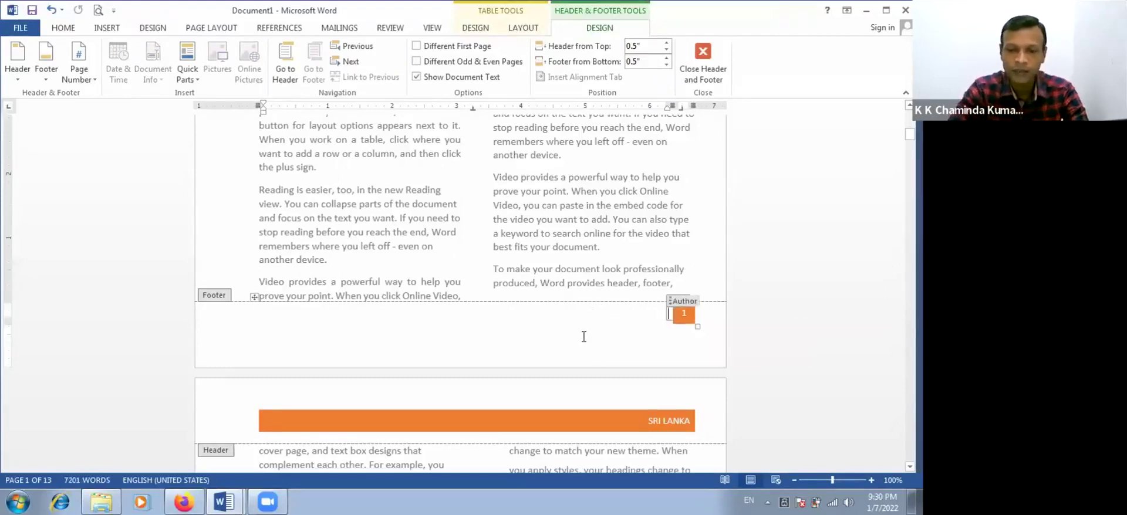
# Step: Check the footer across pages and return to editing the body text
pyautogui.scroll(-1, 631, 365)
pyautogui.scroll(-15, 632, 370)
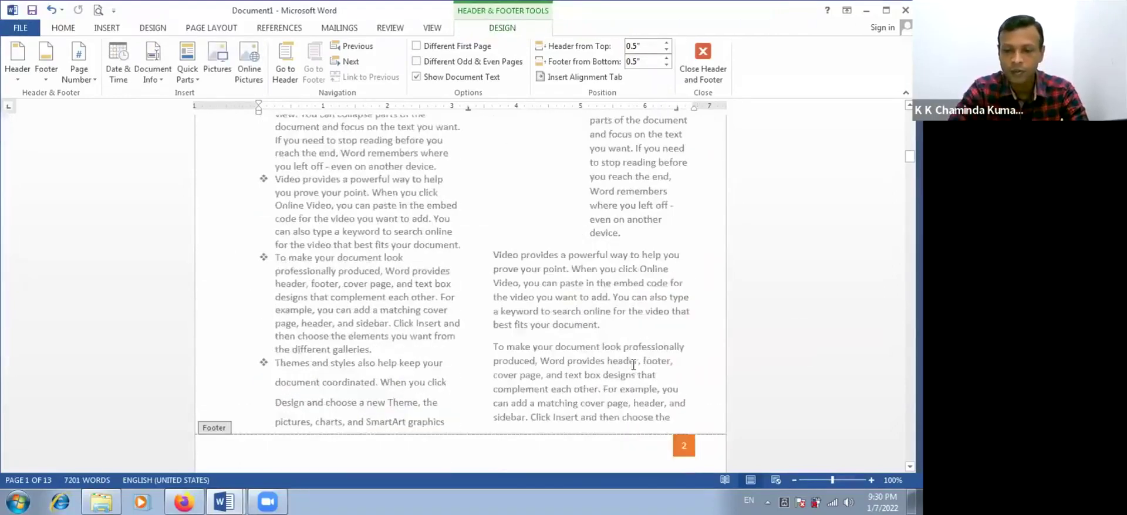
pyautogui.scroll(14, 634, 368)
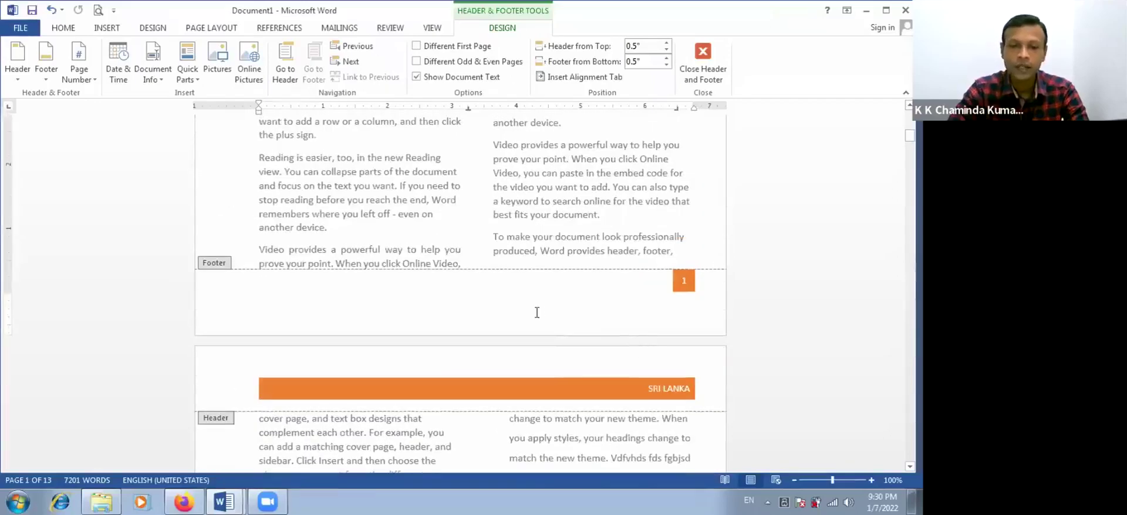
pyautogui.scroll(2, 520, 261)
pyautogui.doubleClick(521, 269)
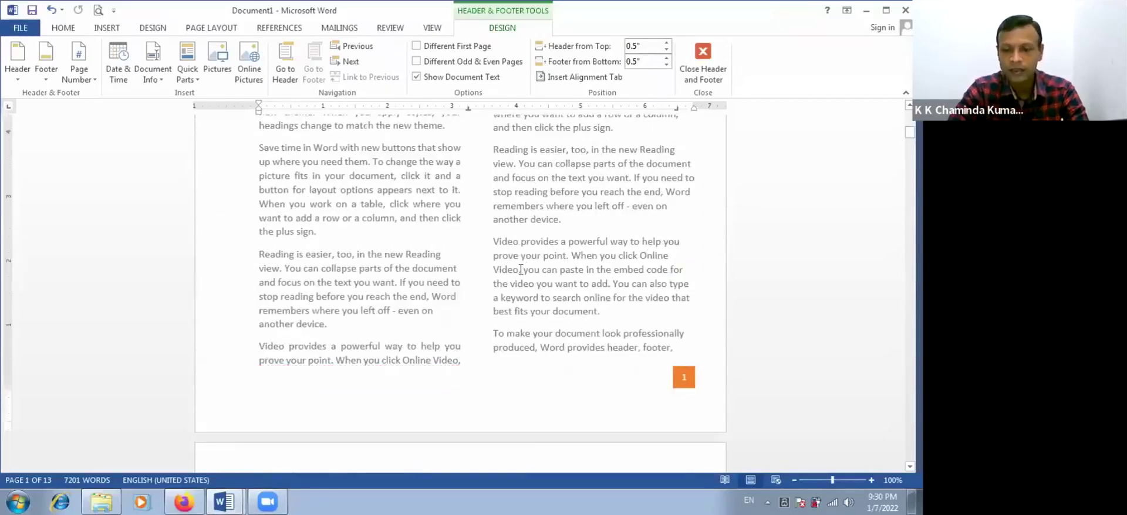
pyautogui.scroll(-5, 526, 272)
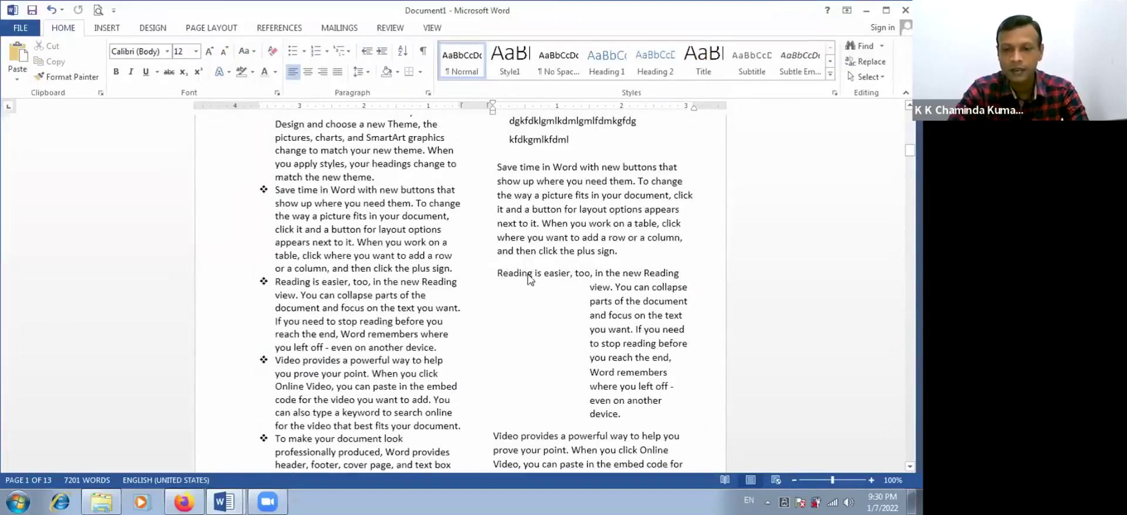
pyautogui.scroll(4, 522, 269)
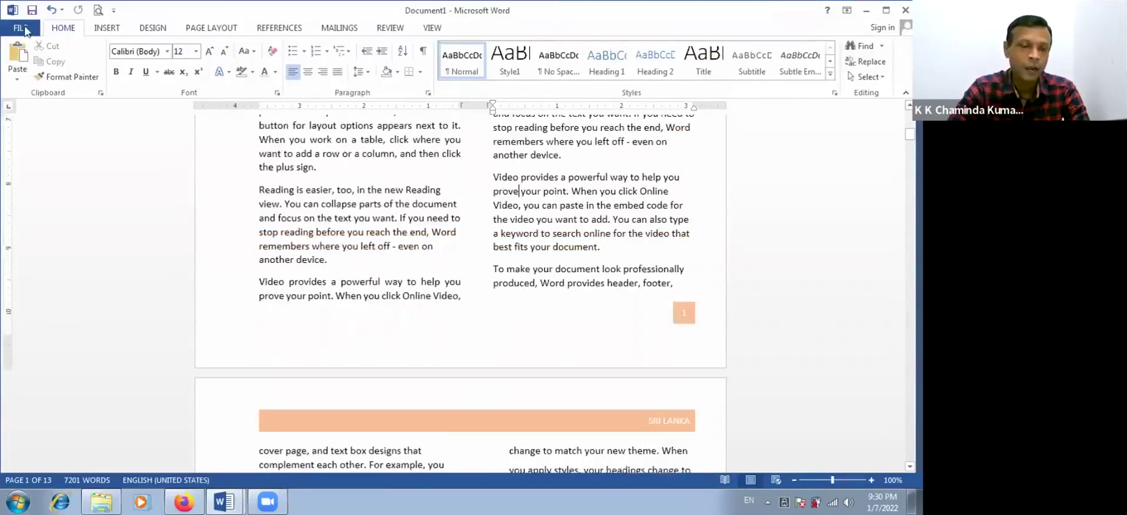
pyautogui.click(23, 31)
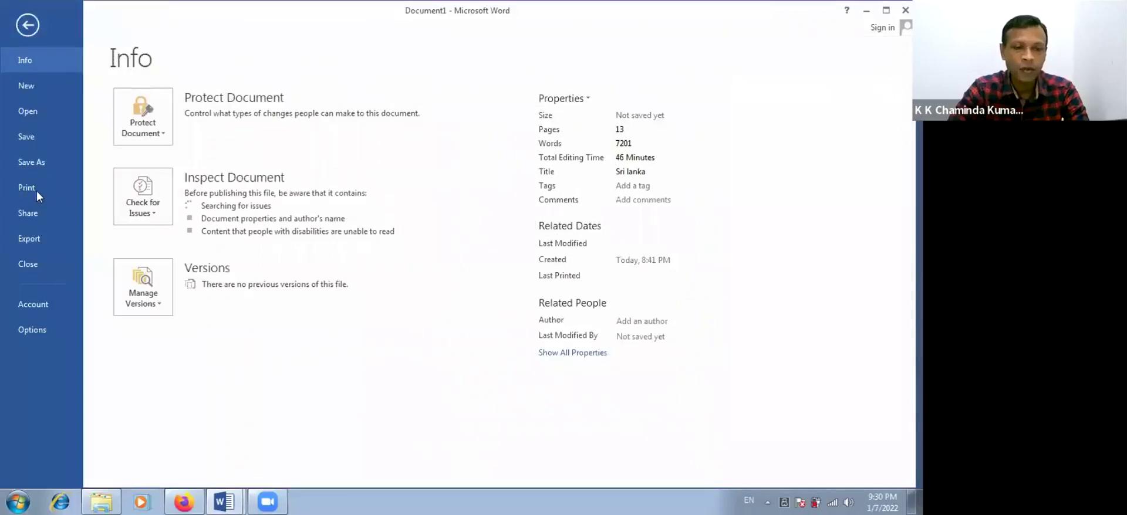
pyautogui.click(37, 192)
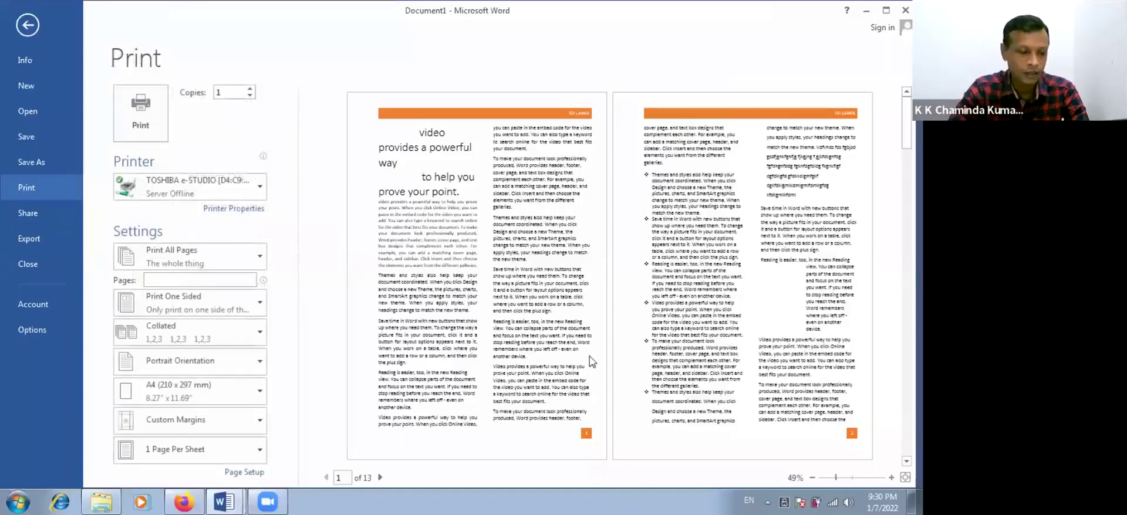
pyautogui.click(380, 479)
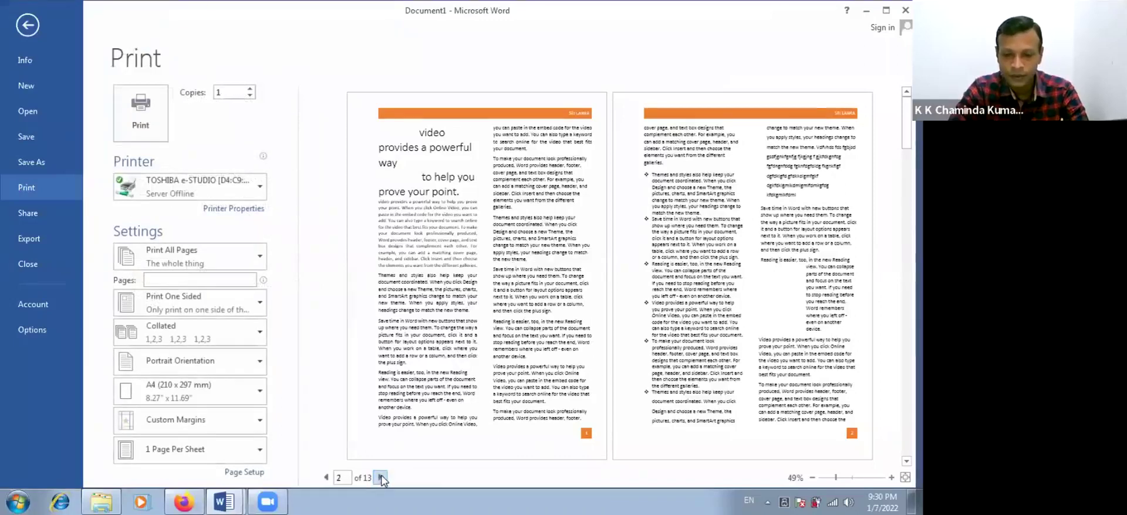
pyautogui.click(380, 478)
pyautogui.click(381, 479)
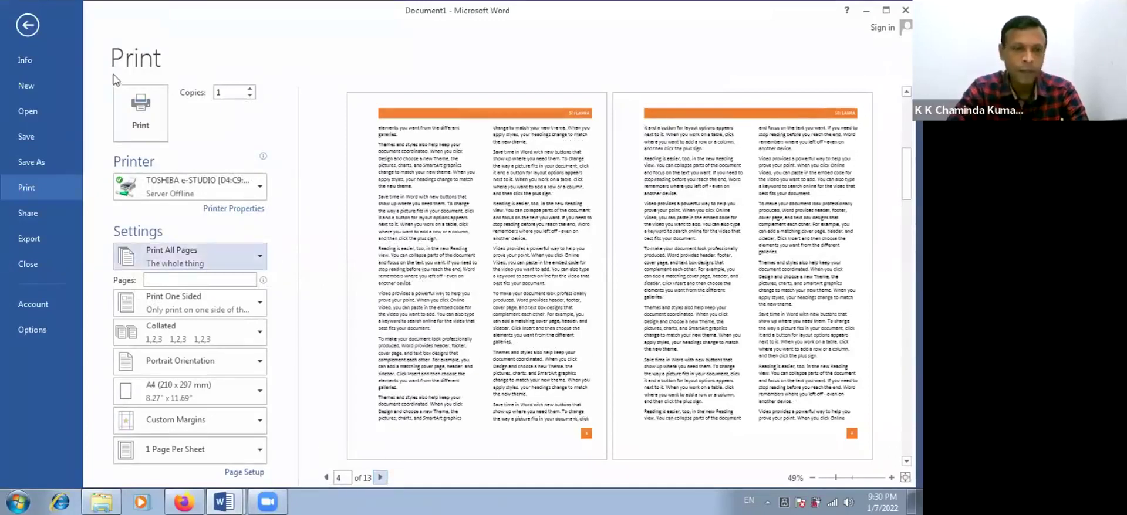
pyautogui.click(29, 26)
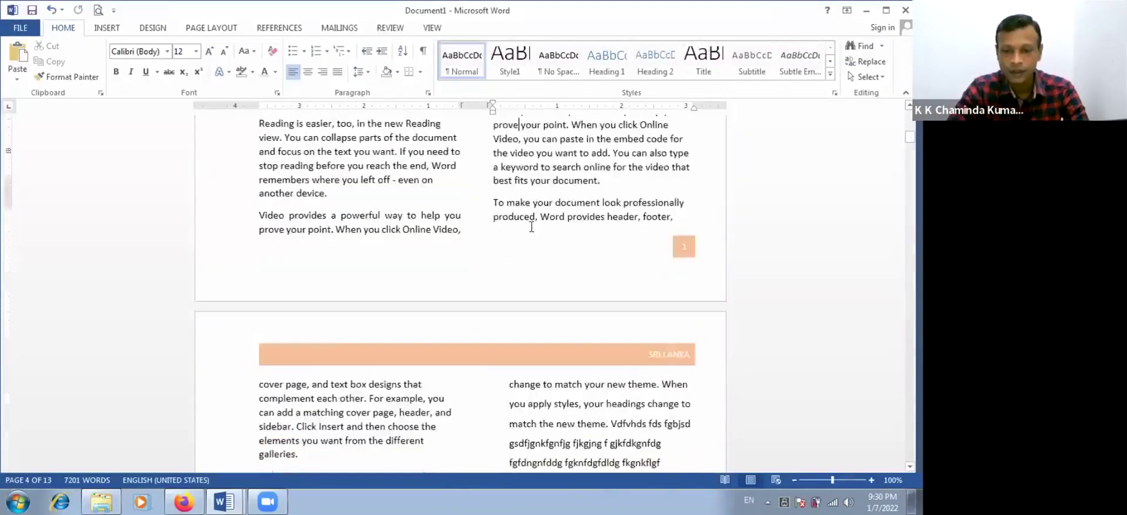
pyautogui.scroll(-9, 530, 227)
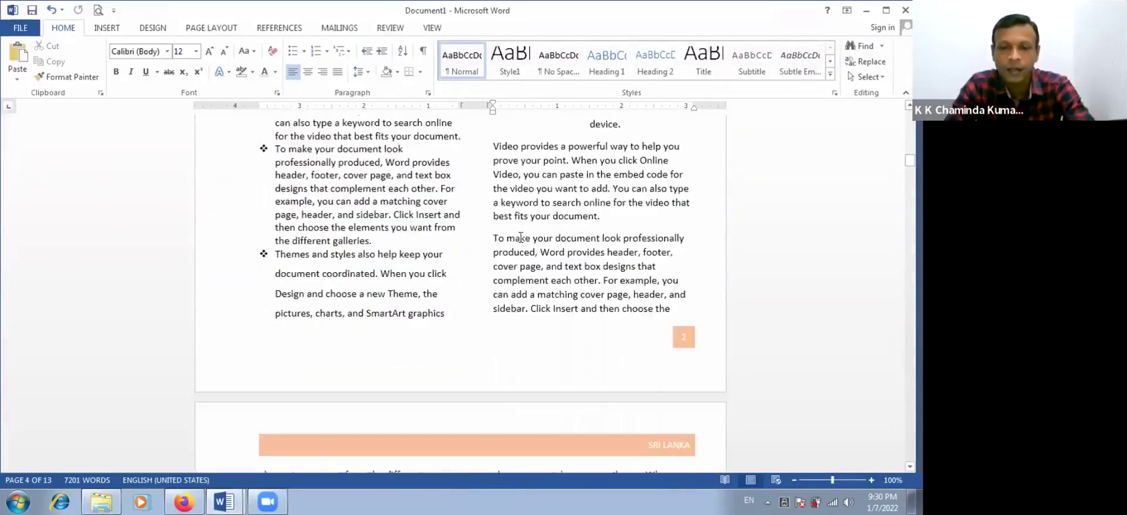
pyautogui.scroll(-3, 525, 238)
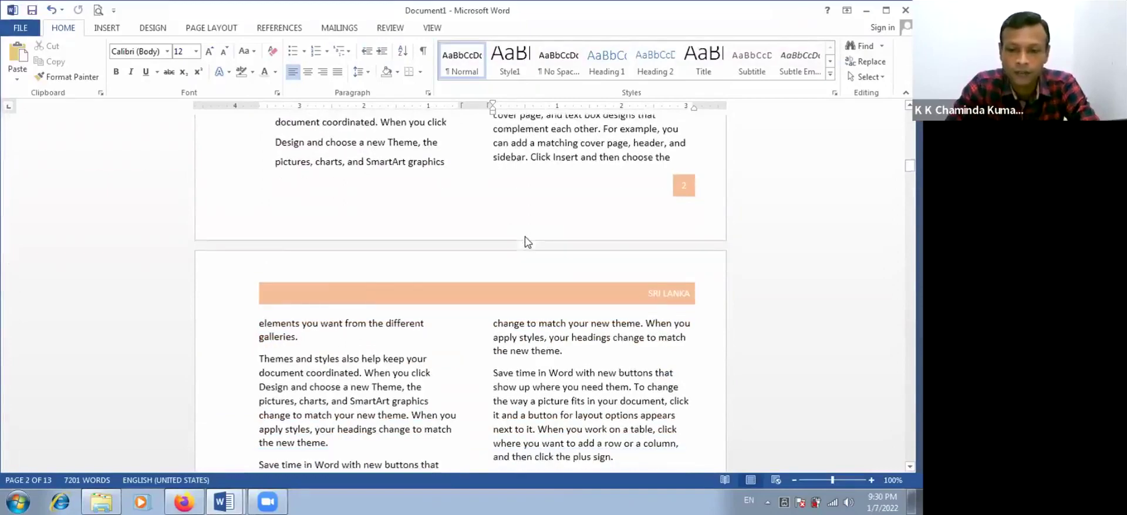
pyautogui.scroll(5, 526, 235)
pyautogui.scroll(-15, 526, 237)
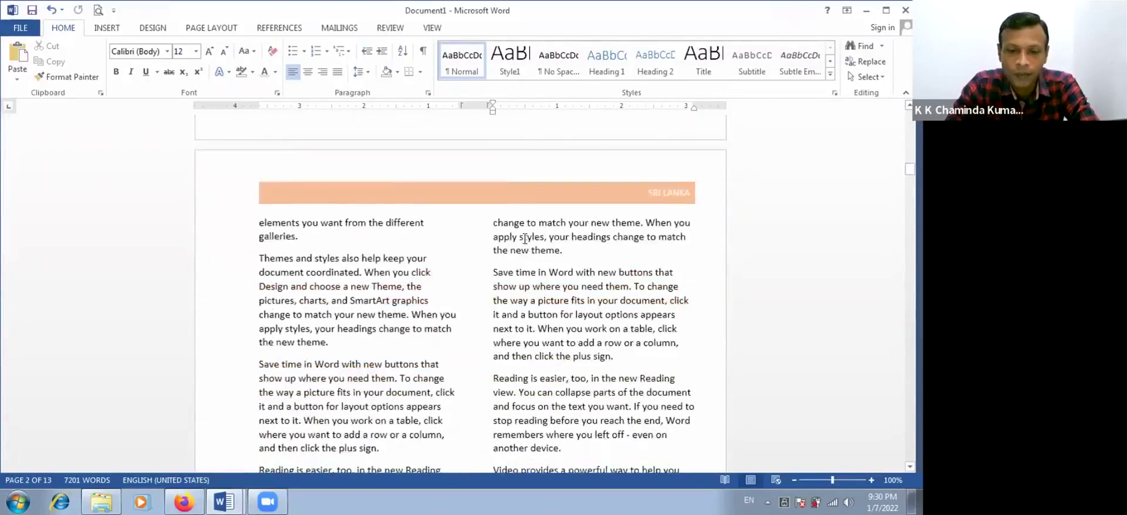
pyautogui.scroll(-5, 526, 238)
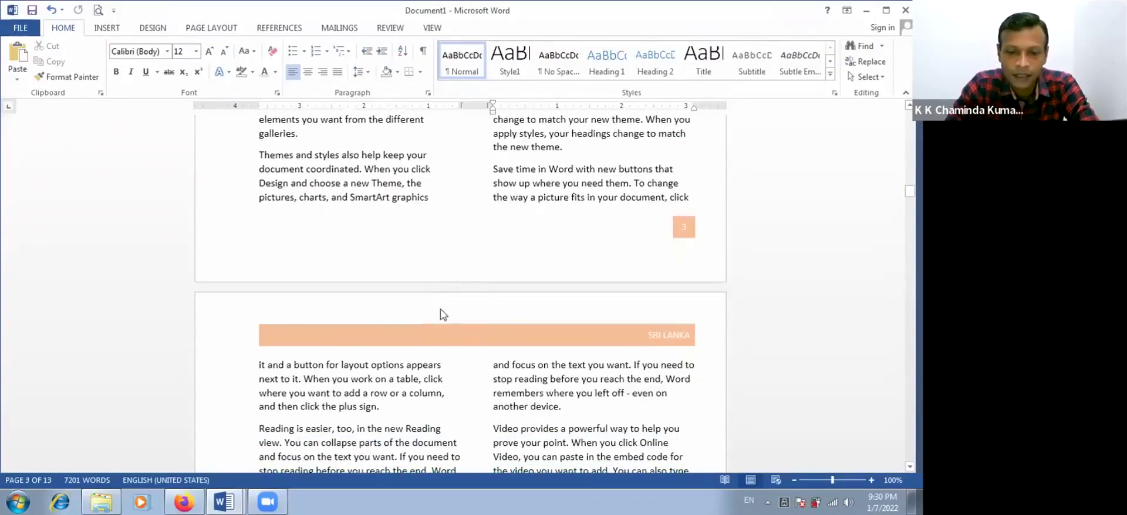
pyautogui.click(442, 292)
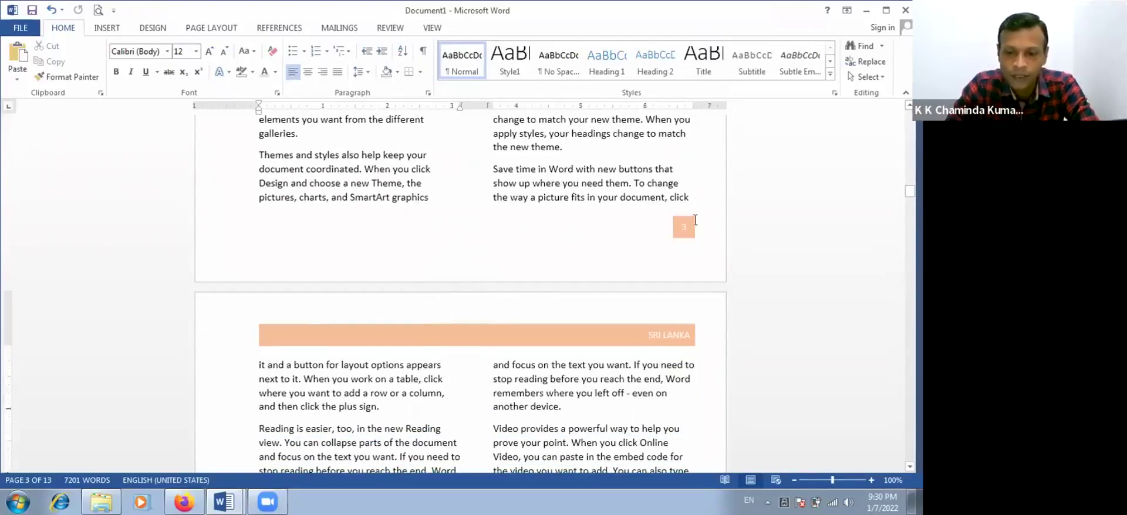
pyautogui.scroll(-8, 691, 223)
pyautogui.scroll(-8, 689, 245)
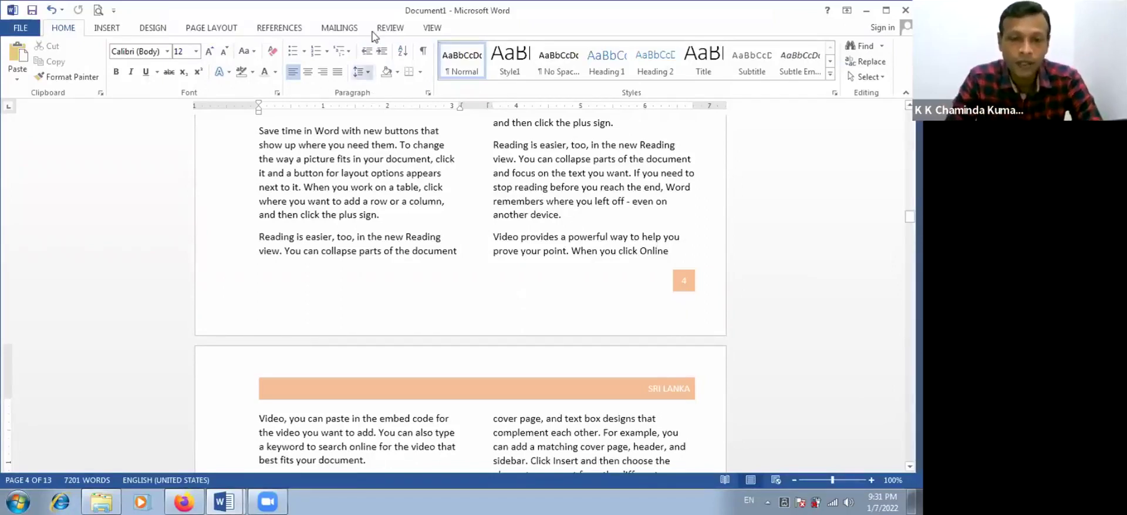
# Step: Insert a Next Page section break after the word 'Online' on page 4
pyautogui.click(222, 29)
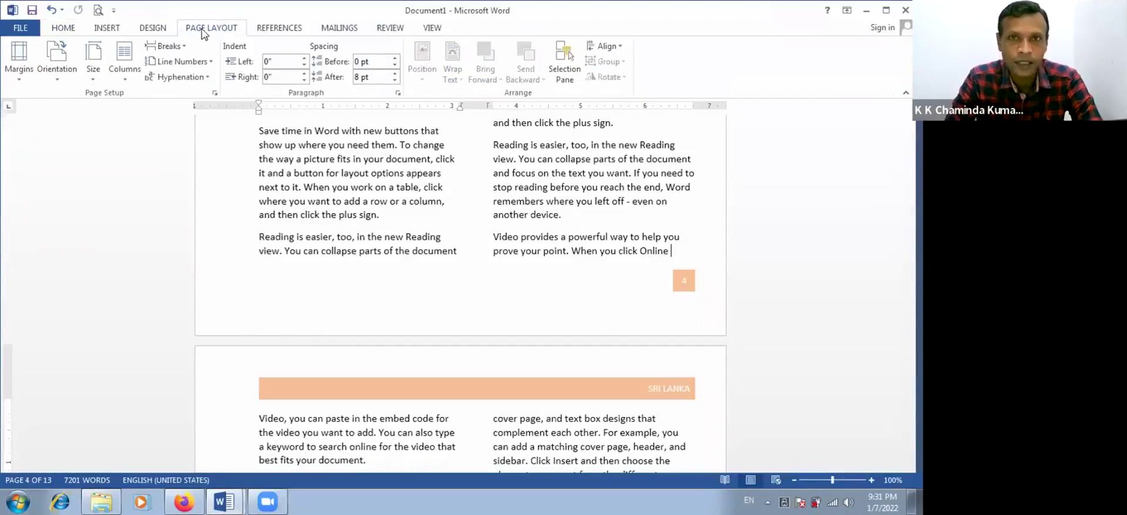
pyautogui.click(676, 255)
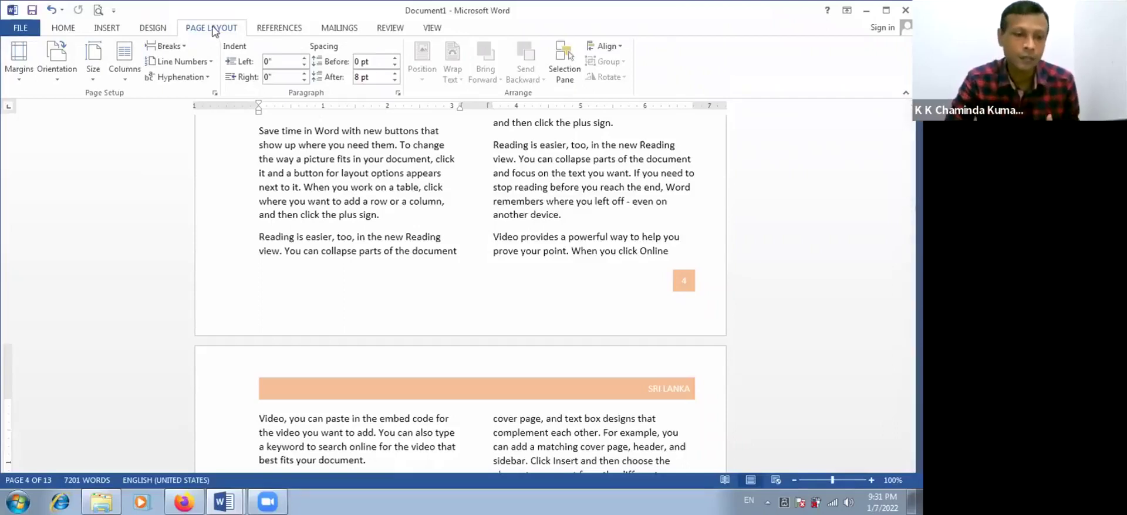
pyautogui.click(185, 47)
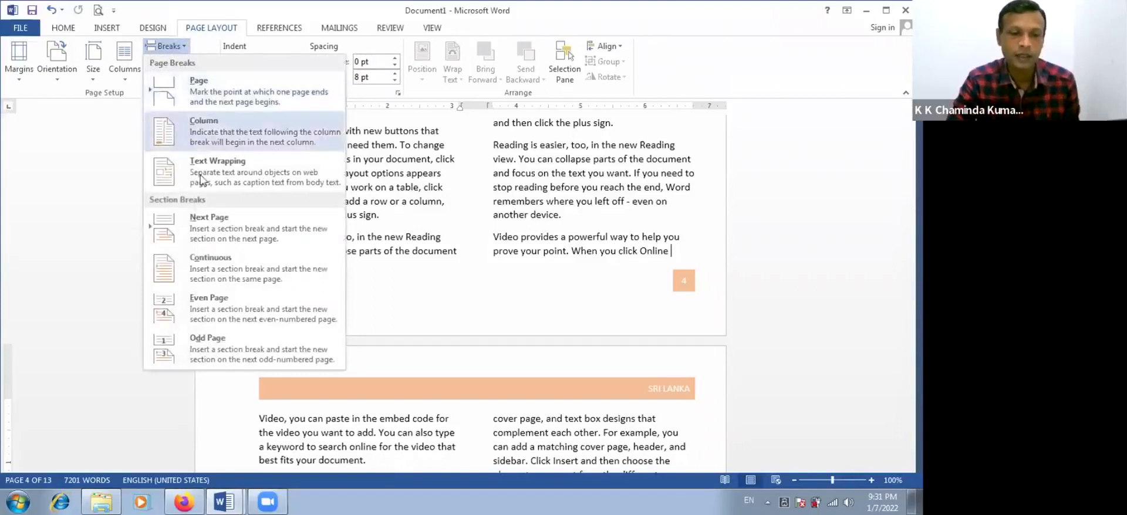
pyautogui.click(222, 226)
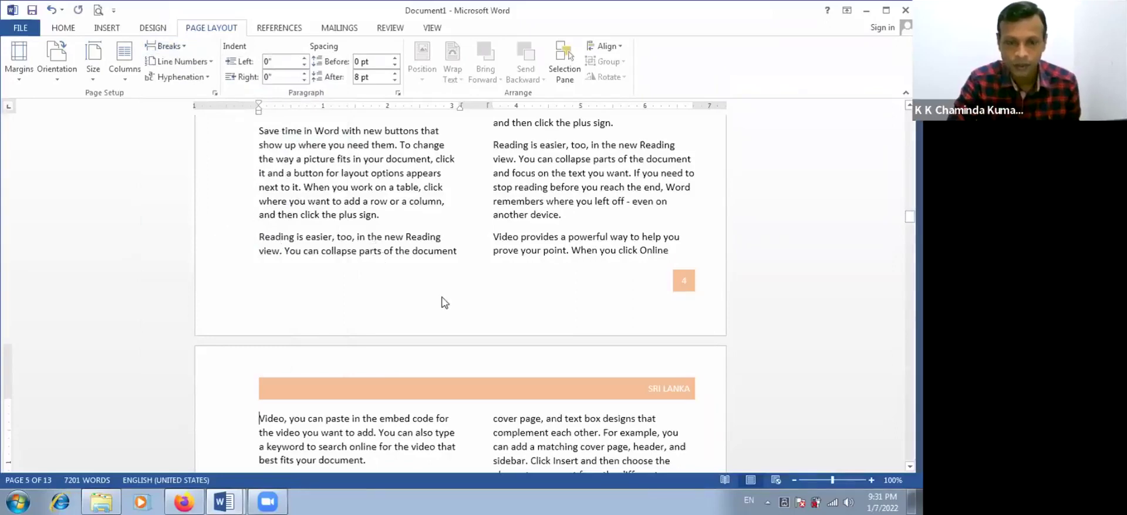
pyautogui.scroll(-3, 443, 302)
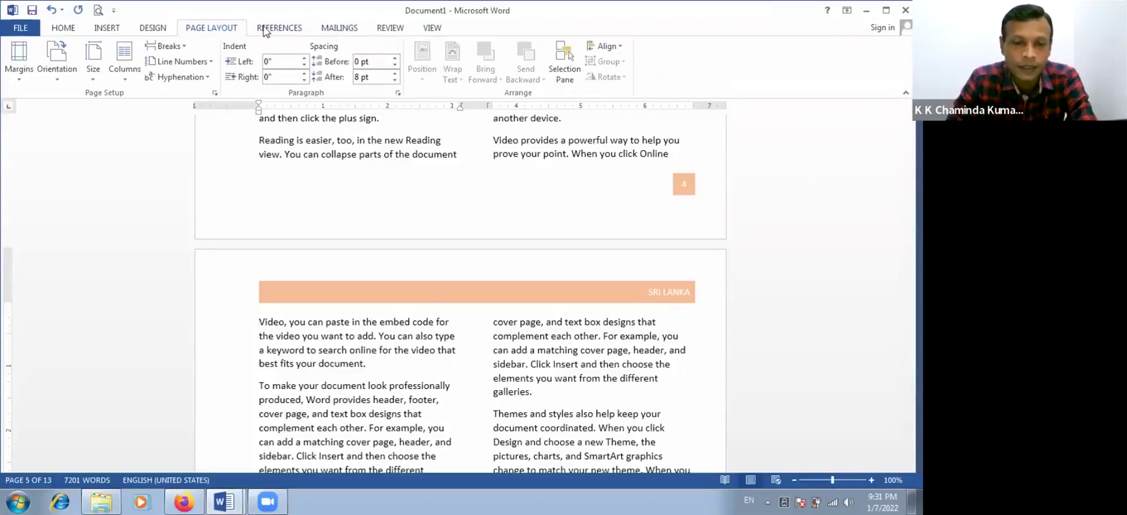
pyautogui.click(115, 32)
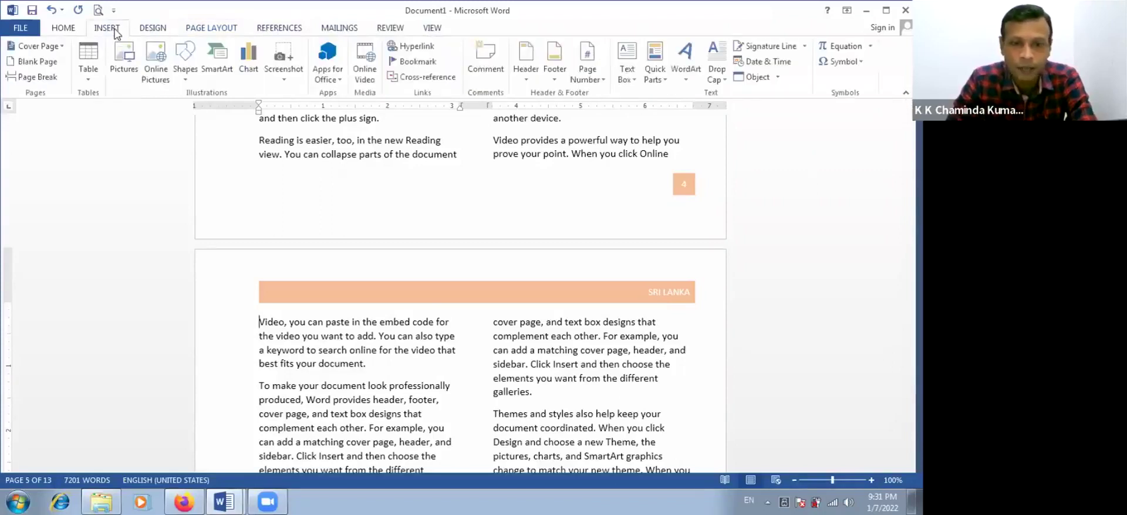
pyautogui.click(530, 76)
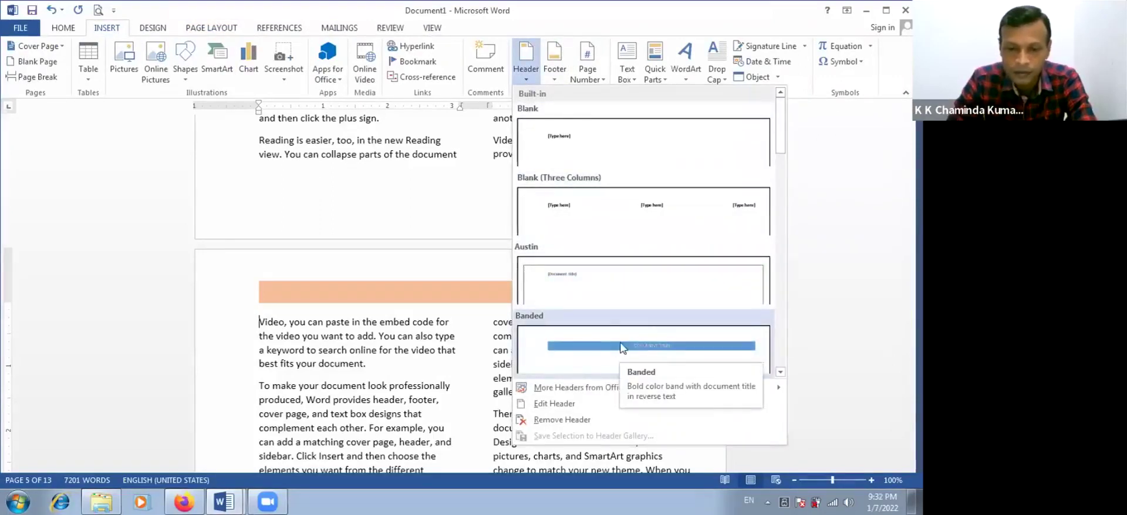
pyautogui.click(617, 348)
pyautogui.scroll(5, 602, 306)
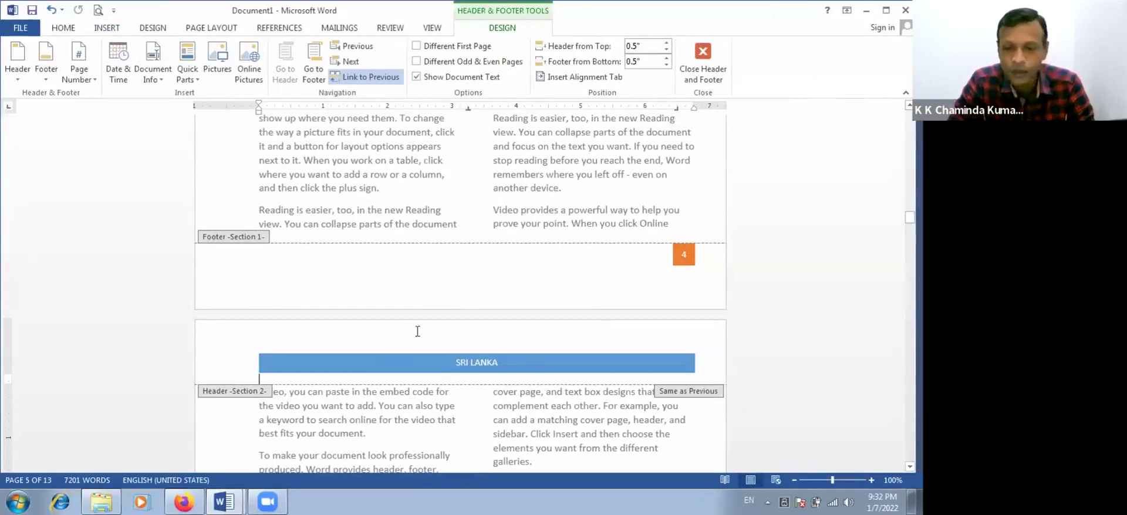
pyautogui.scroll(-1, 418, 339)
pyautogui.scroll(-1, 418, 338)
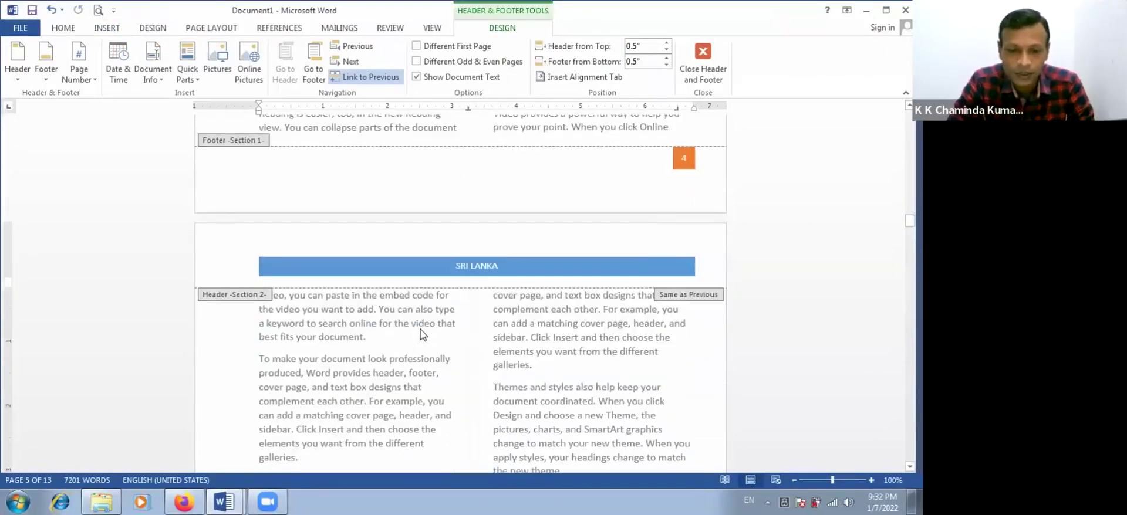
pyautogui.scroll(-2, 420, 334)
pyautogui.scroll(-1, 420, 334)
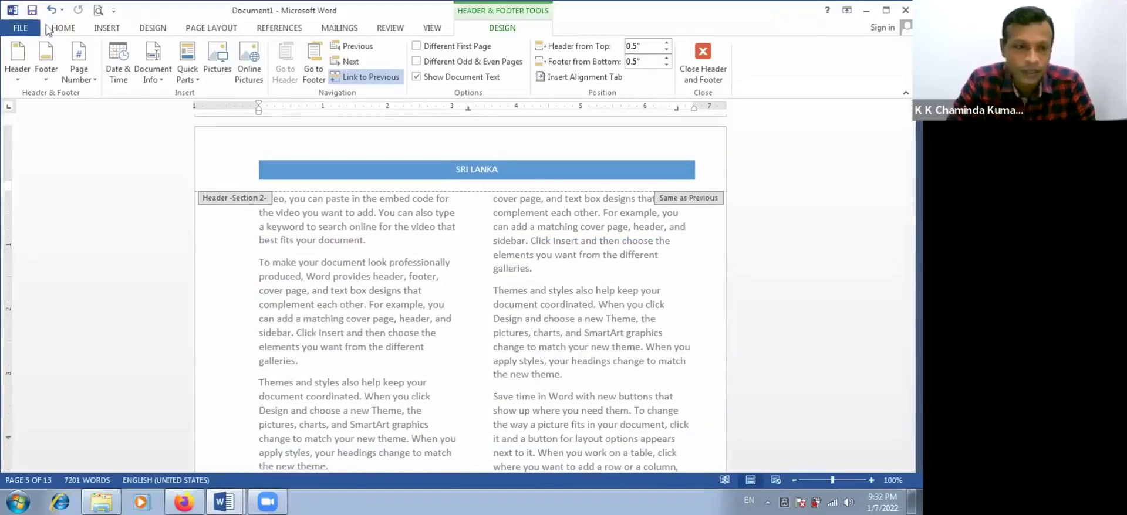
pyautogui.click(439, 31)
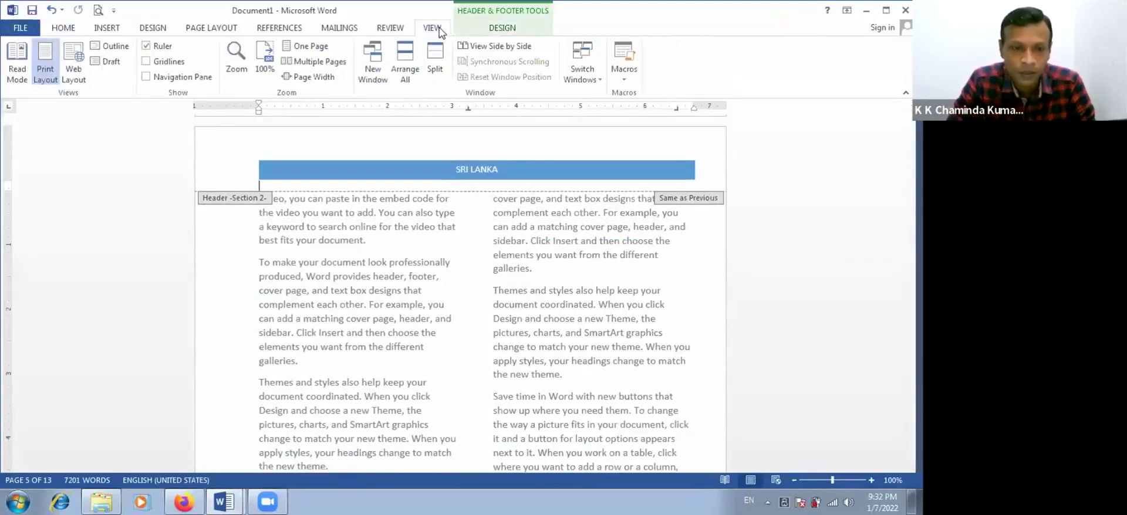
# Step: Display multiple pages and scroll to compare Section 1 and Section 2 headers and footers
pyautogui.click(303, 66)
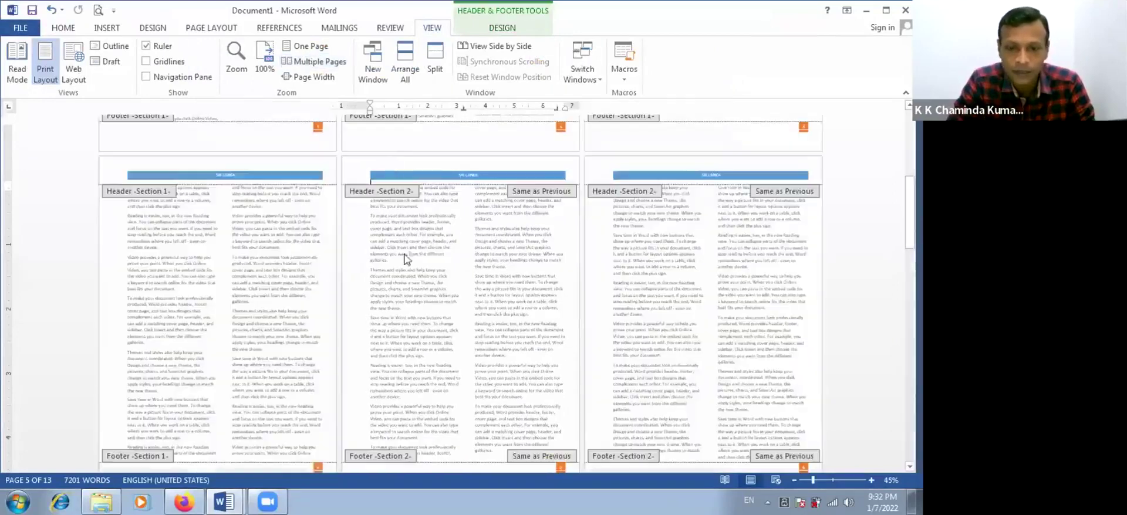
pyautogui.scroll(5, 408, 277)
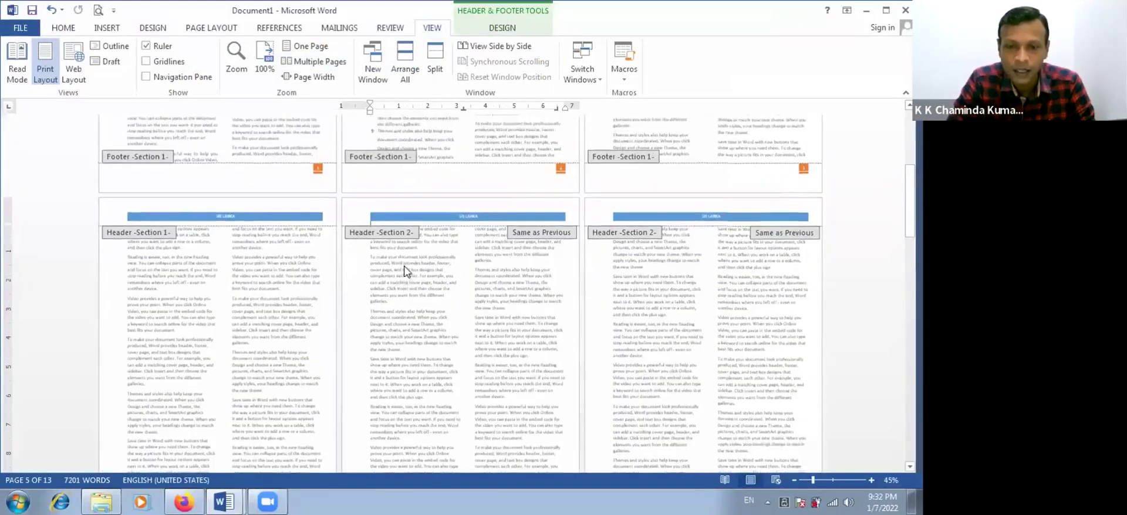
pyautogui.scroll(5, 407, 264)
pyautogui.scroll(-4, 404, 268)
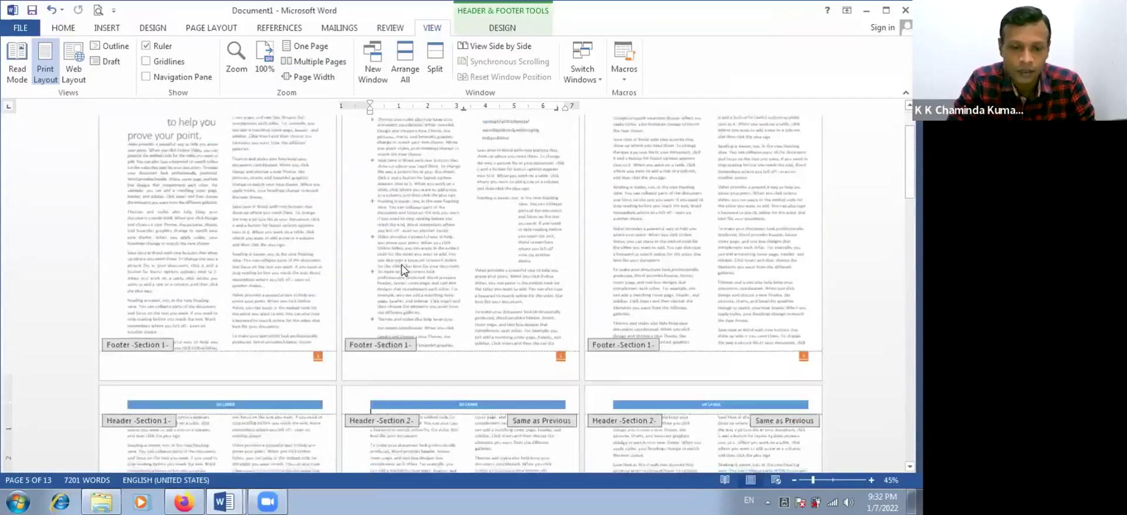
pyautogui.scroll(-5, 403, 271)
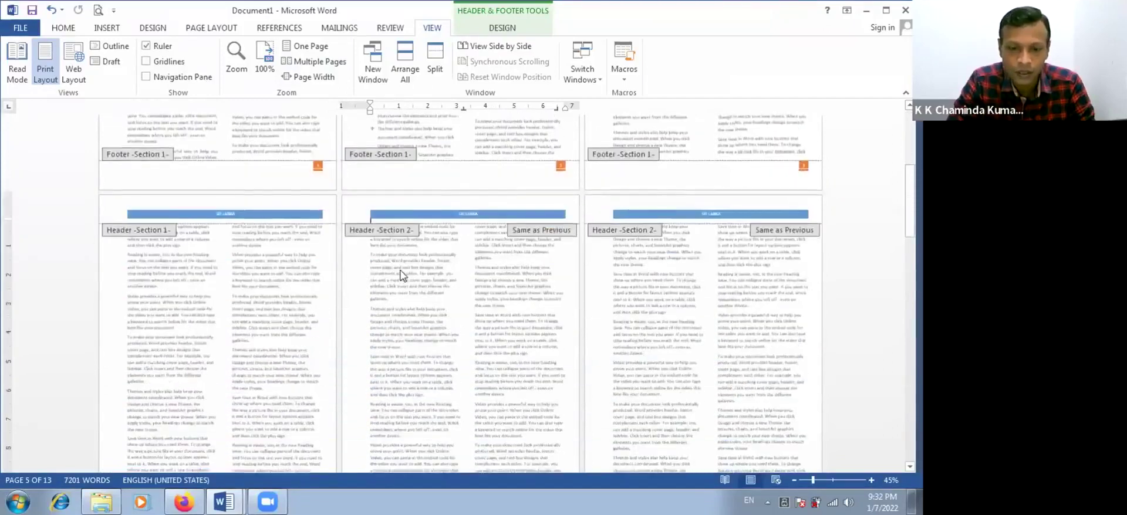
pyautogui.scroll(-1, 401, 271)
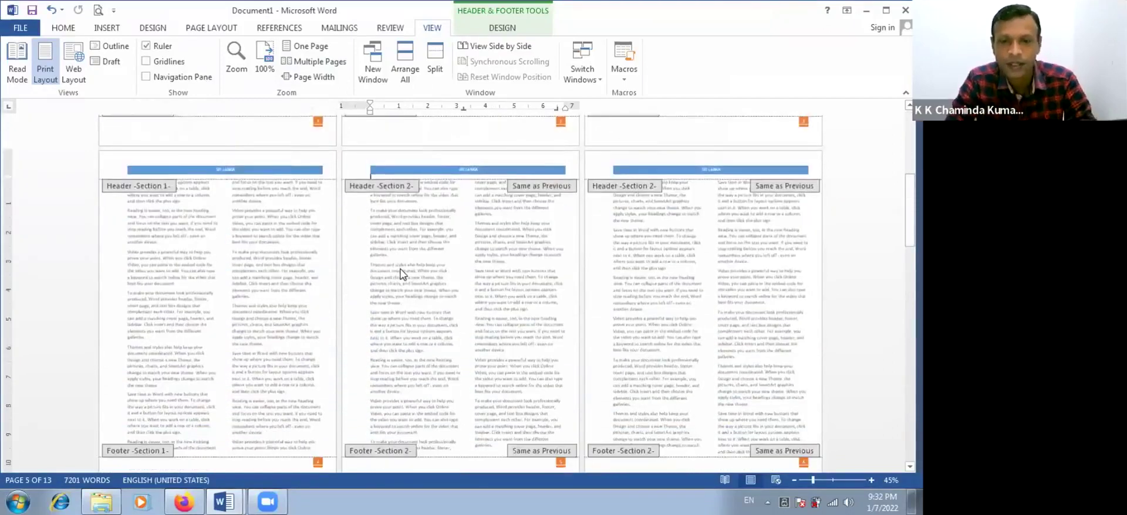
pyautogui.scroll(2, 455, 110)
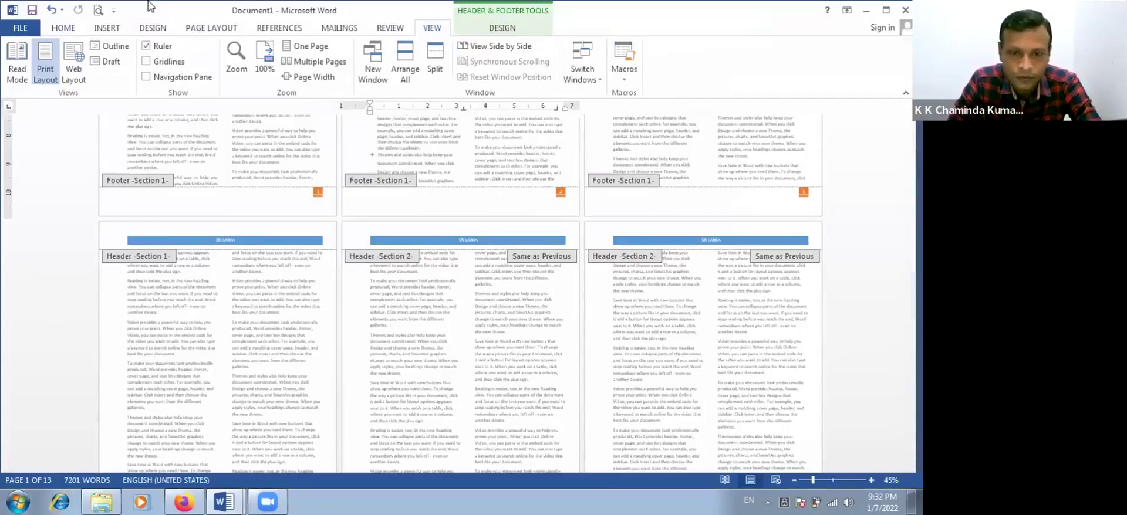
pyautogui.click(403, 32)
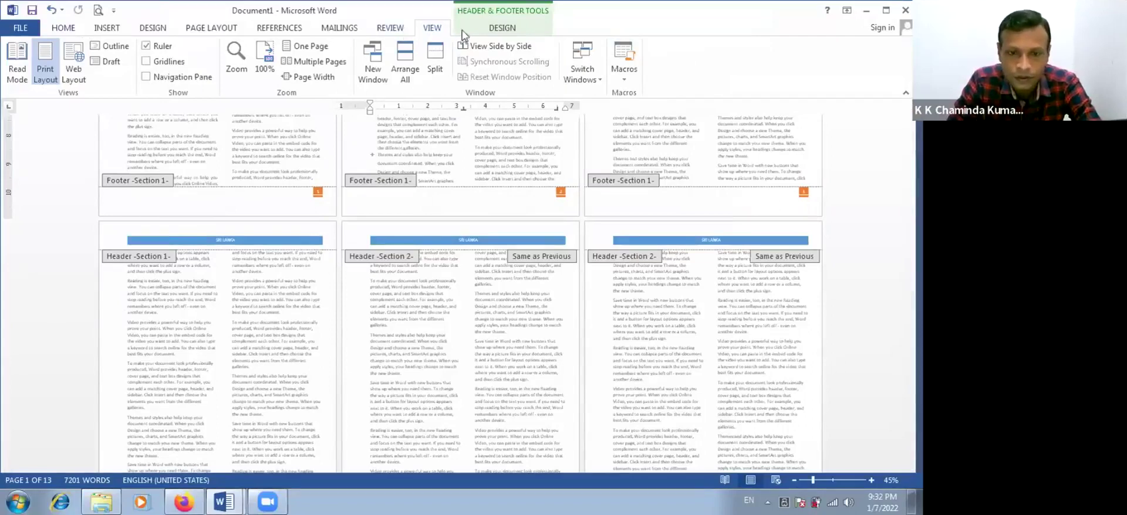
# Step: Return the document to 100% zoom and select the SRI LANKA header text briefly
pyautogui.click(483, 30)
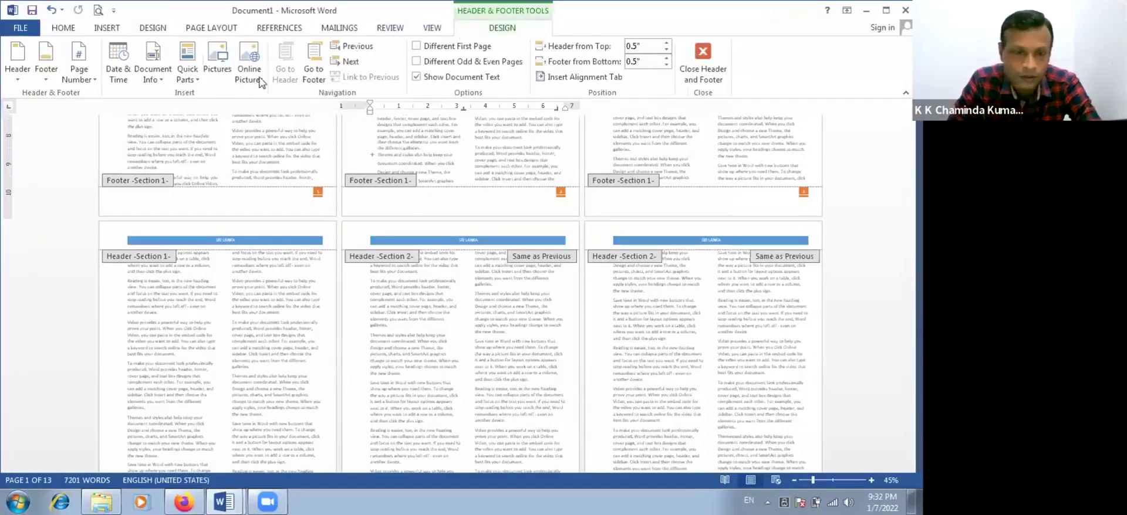
pyautogui.click(194, 30)
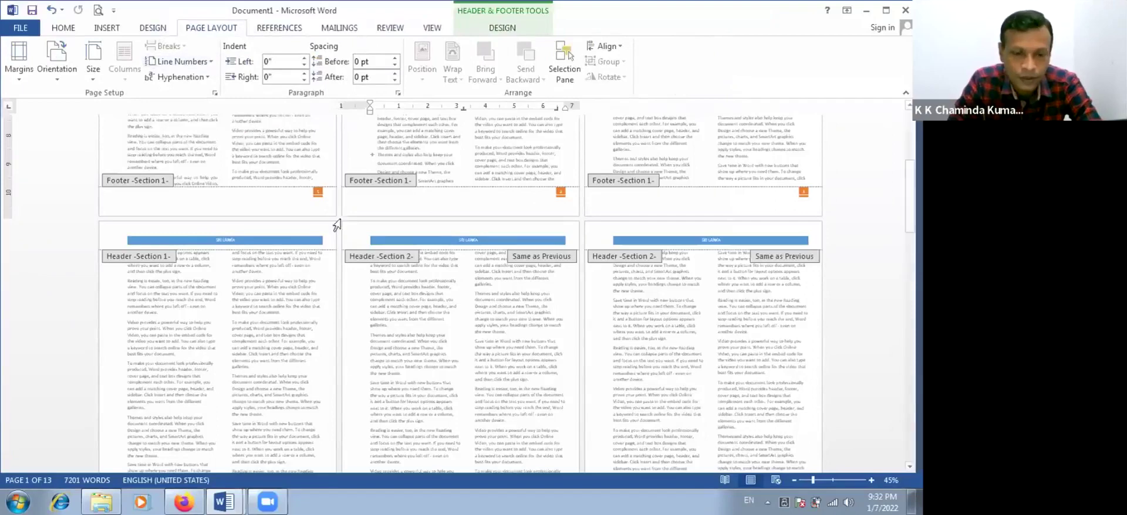
pyautogui.click(430, 31)
pyautogui.click(266, 59)
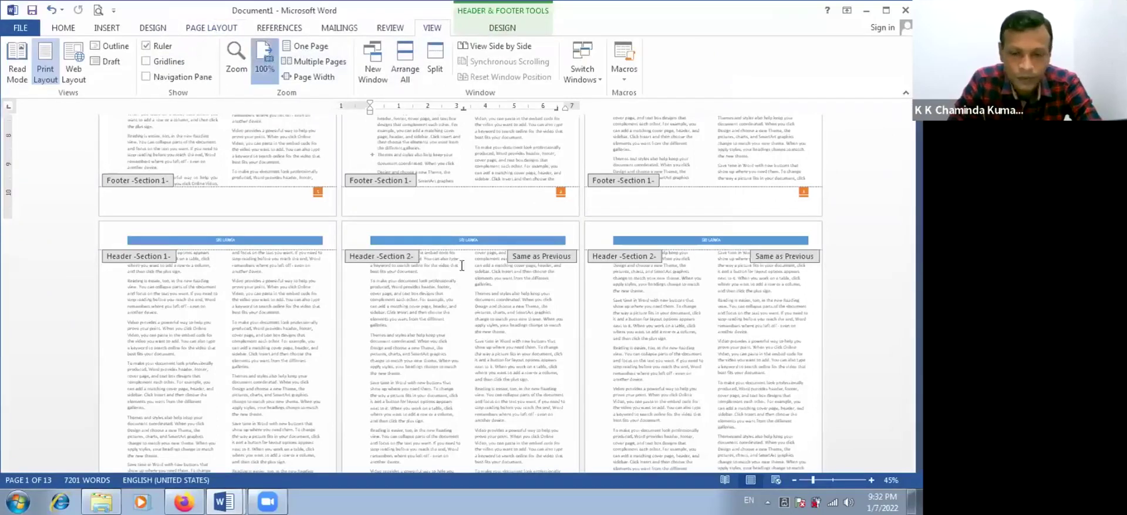
pyautogui.scroll(-3, 435, 267)
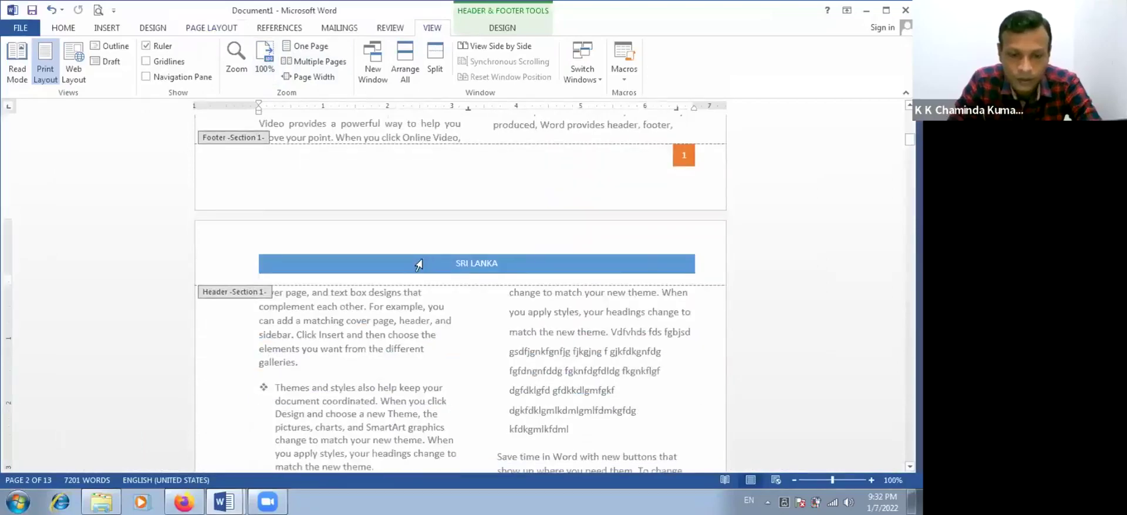
pyautogui.tripleClick(418, 266)
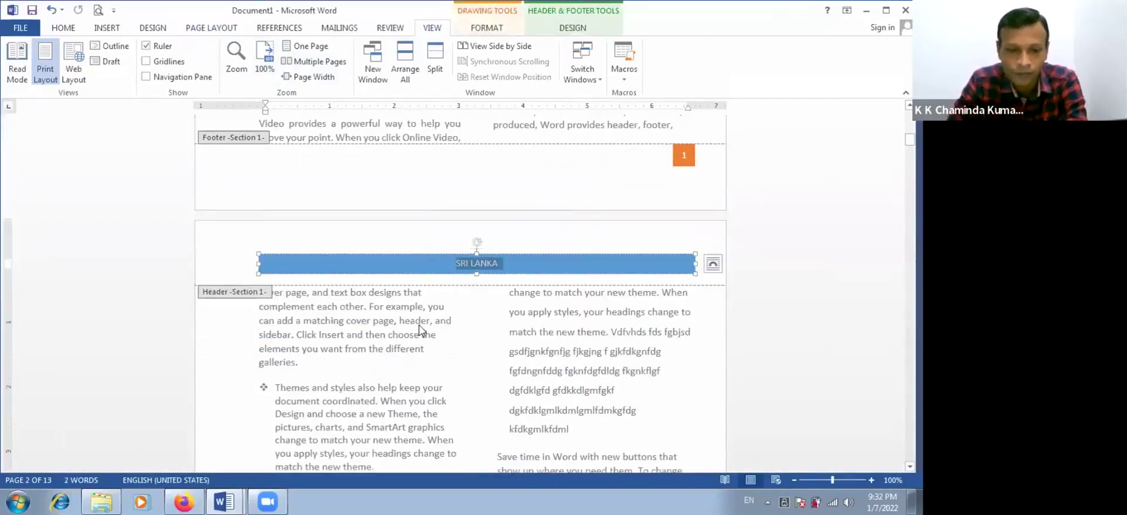
pyautogui.doubleClick(420, 321)
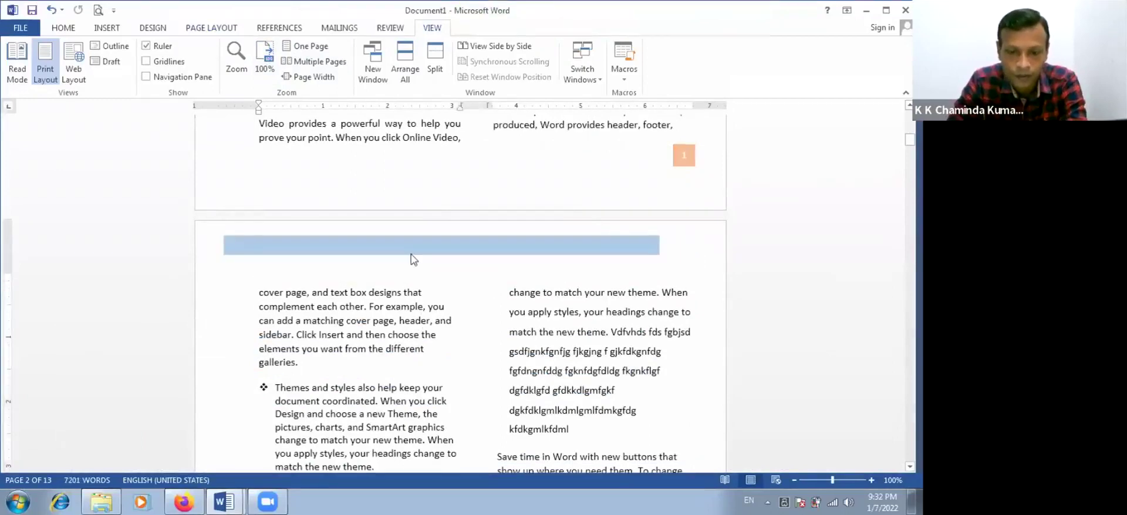
# Step: Reopen header editing and scroll down to the Section 2 header on page 5
pyautogui.doubleClick(427, 262)
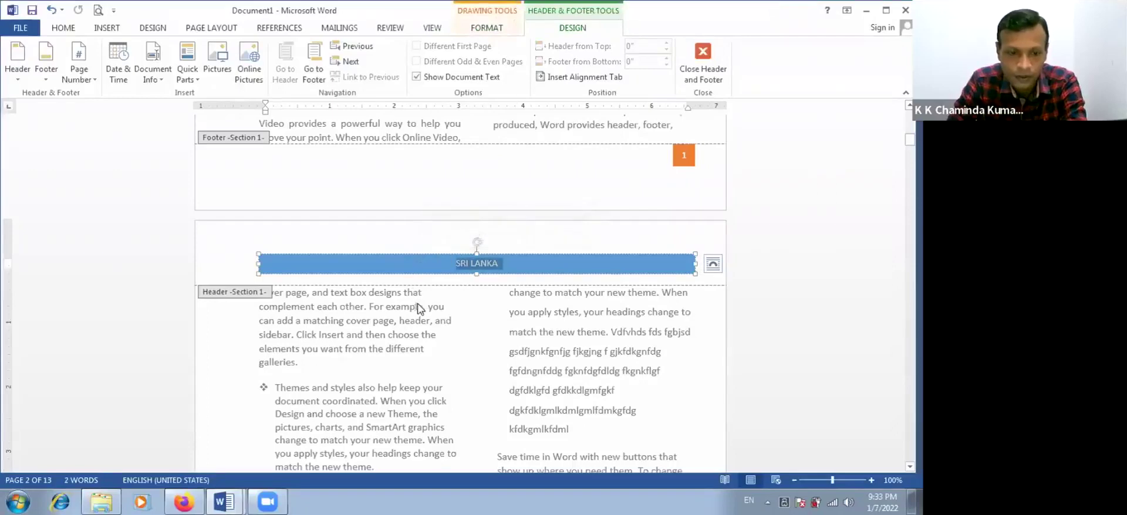
pyautogui.scroll(-10, 417, 305)
pyautogui.scroll(-15, 418, 297)
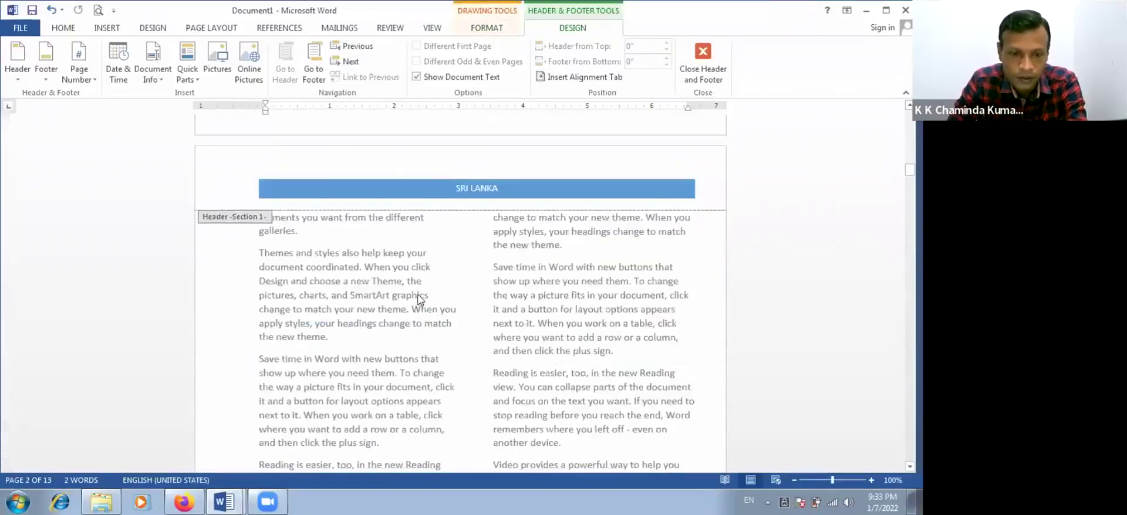
pyautogui.scroll(-3, 419, 296)
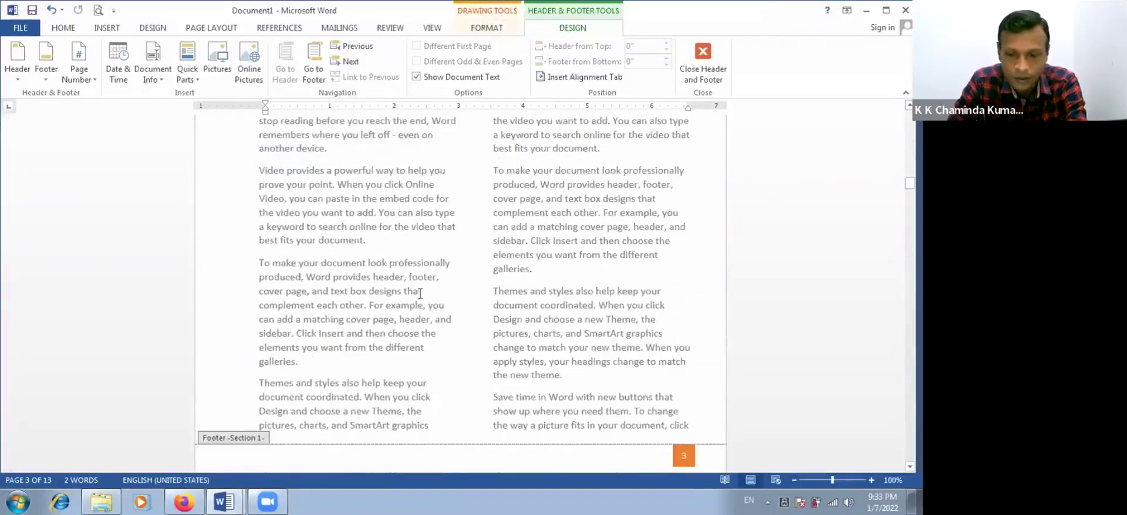
pyautogui.scroll(-5, 421, 294)
pyautogui.scroll(-4, 421, 298)
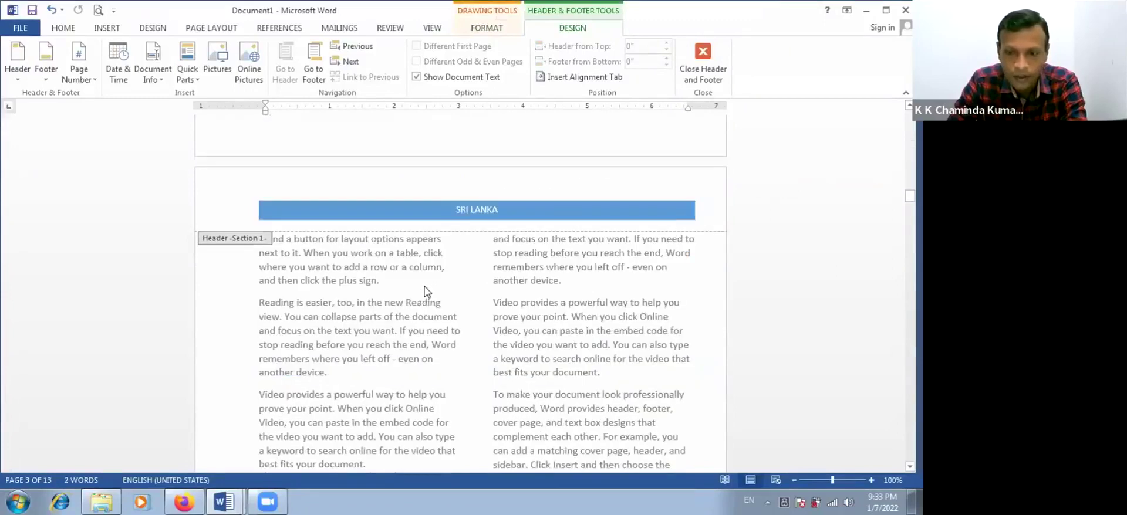
pyautogui.scroll(4, 423, 282)
pyautogui.scroll(-19, 425, 287)
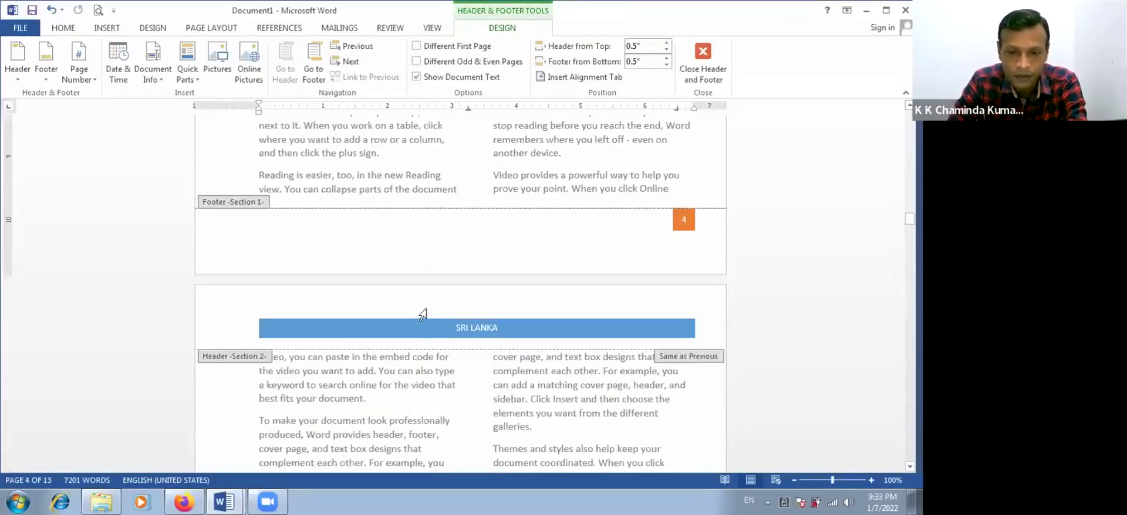
# Step: Delete the SRI LANKA text from the page 5 header banner
pyautogui.tripleClick(424, 329)
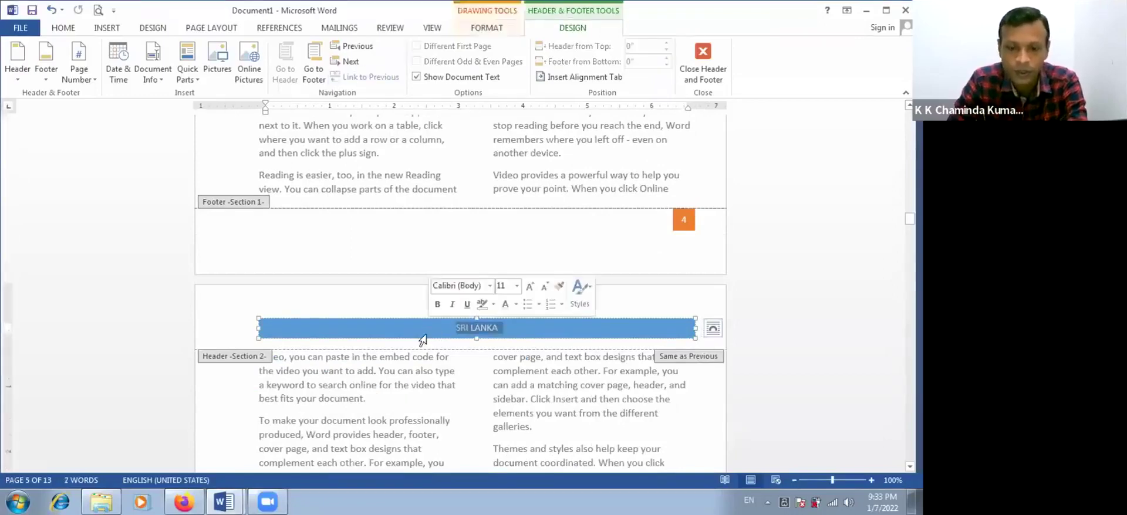
pyautogui.press('Delete')
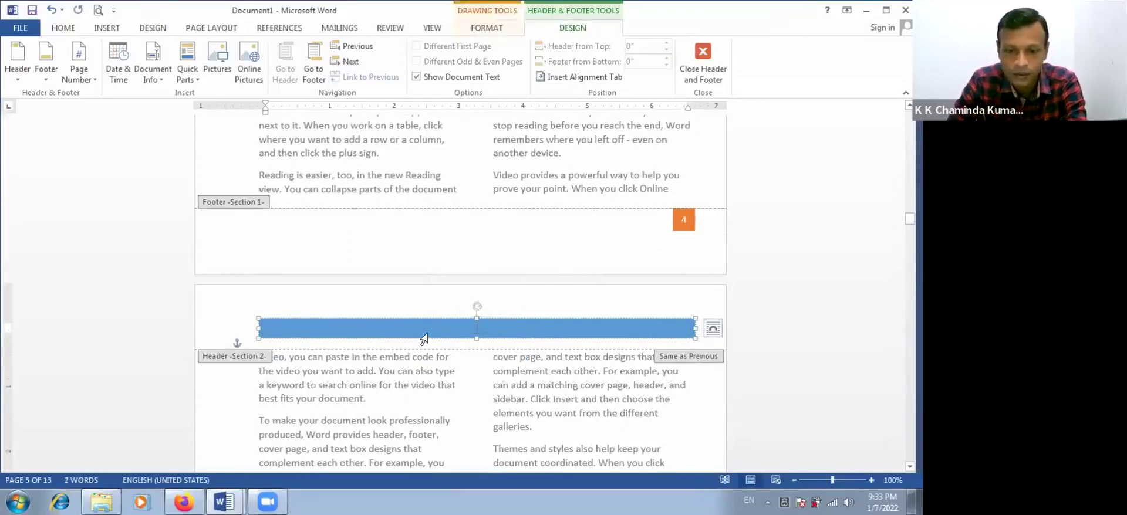
pyautogui.scroll(5, 425, 329)
pyautogui.scroll(6, 427, 319)
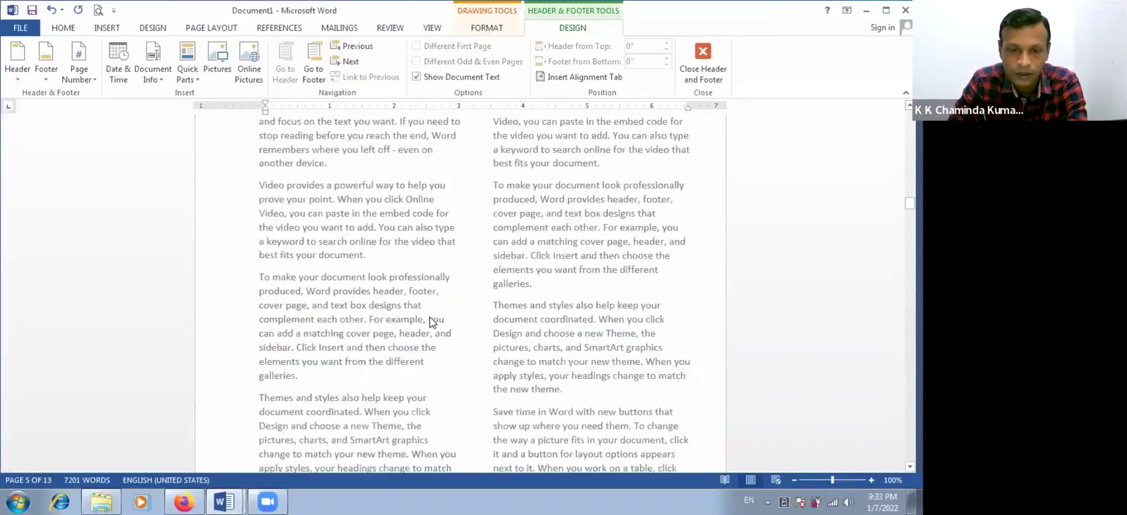
pyautogui.scroll(2, 435, 316)
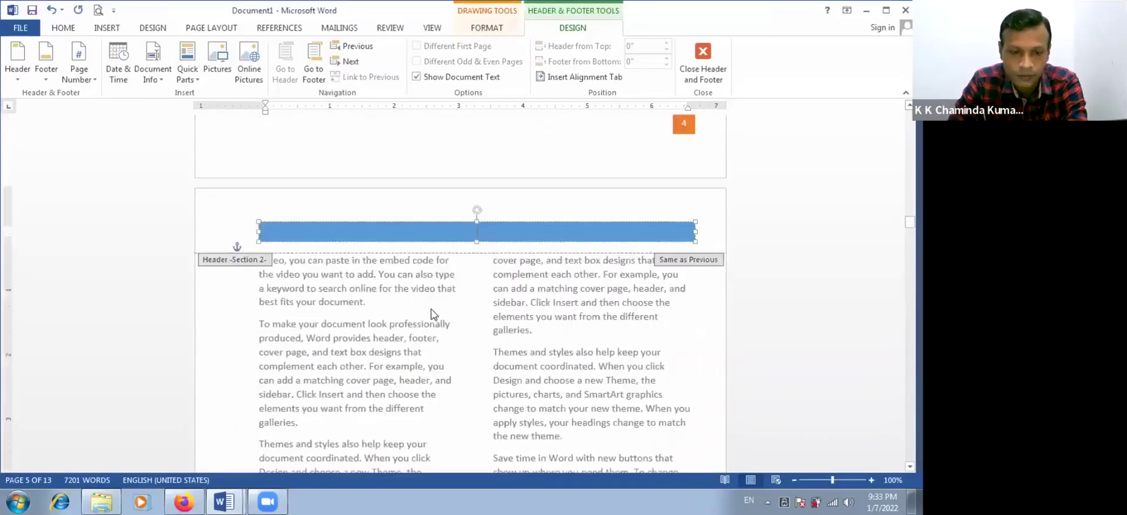
# Step: Exit and reopen the Section 2 header, then select the blue banner shape
pyautogui.press('Escape')
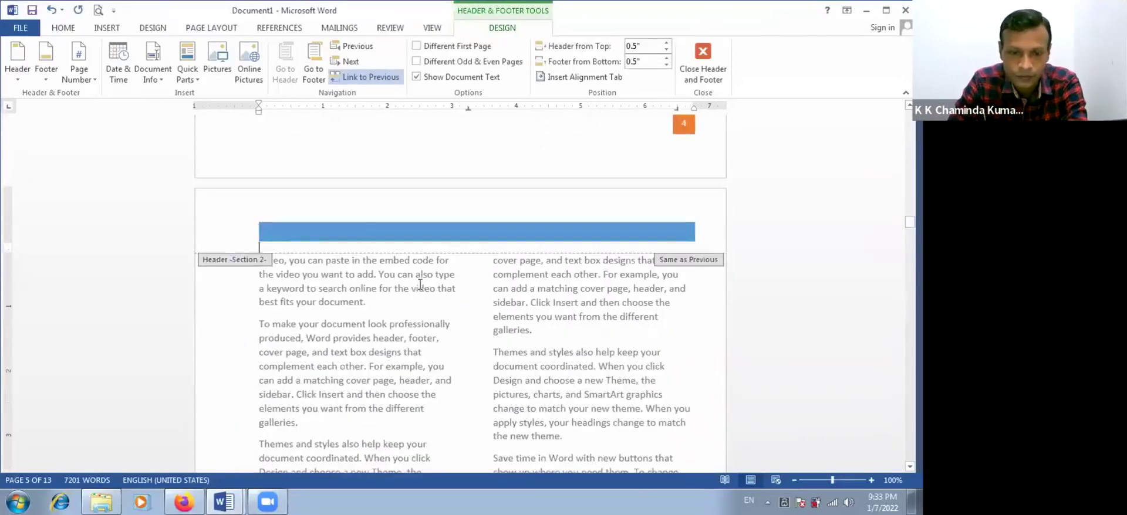
pyautogui.press('Escape')
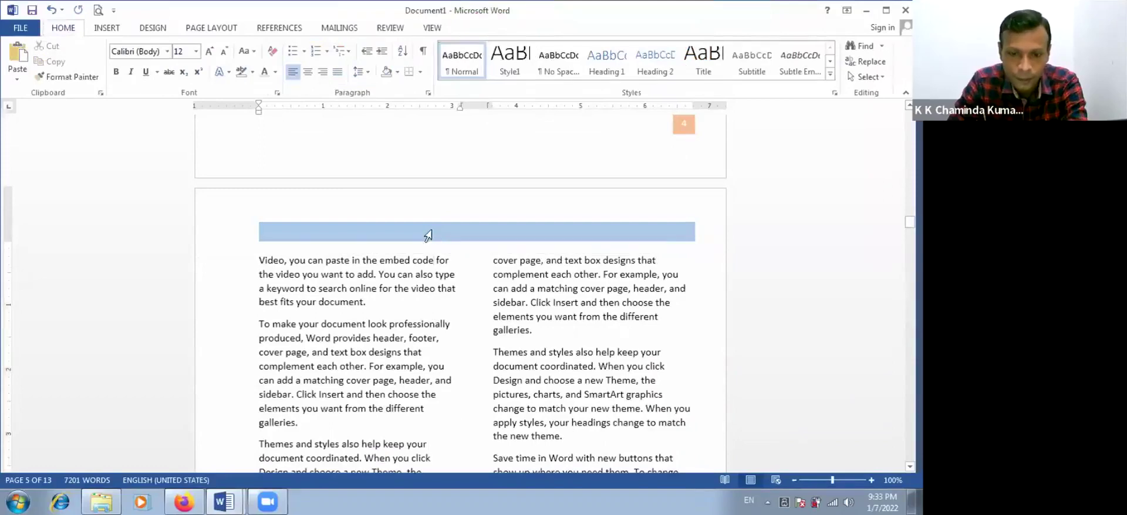
pyautogui.doubleClick(428, 235)
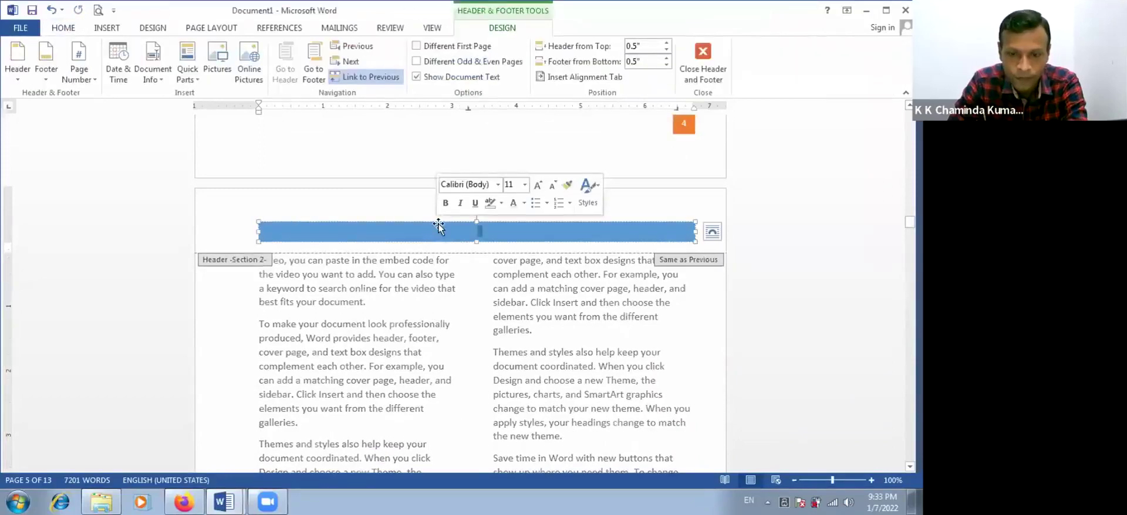
pyautogui.click(448, 223)
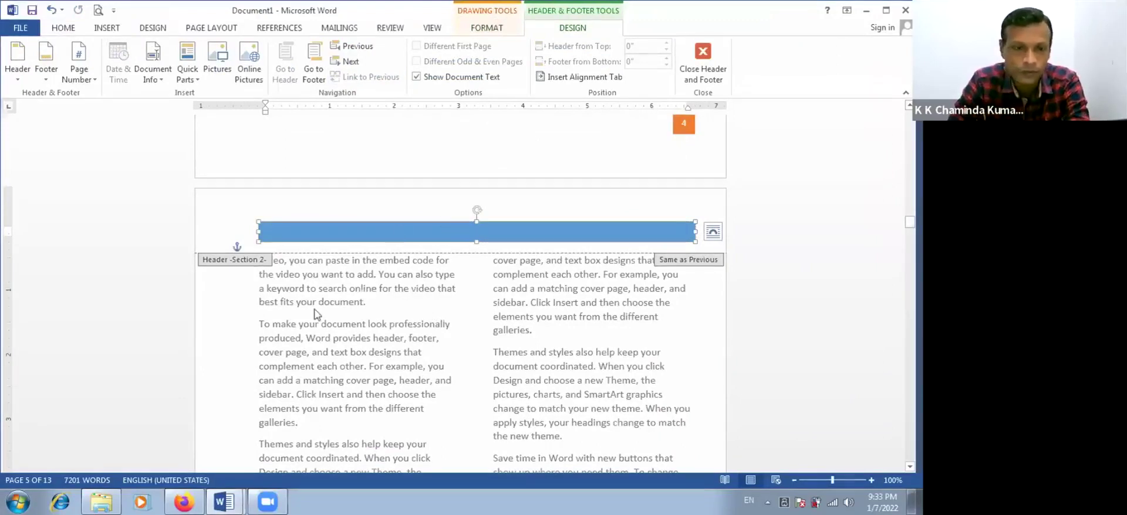
pyautogui.click(240, 212)
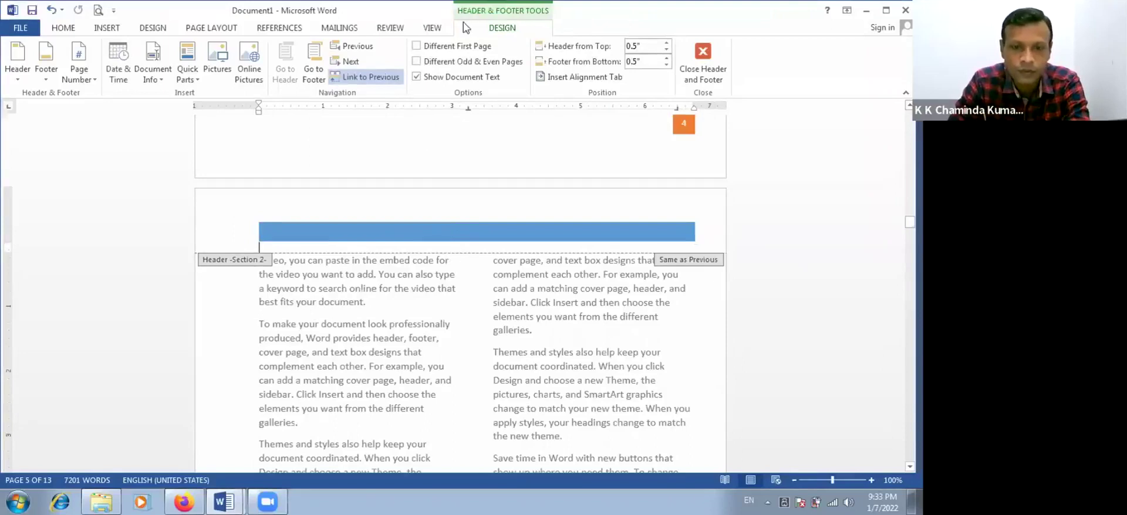
pyautogui.click(464, 232)
pyautogui.click(491, 33)
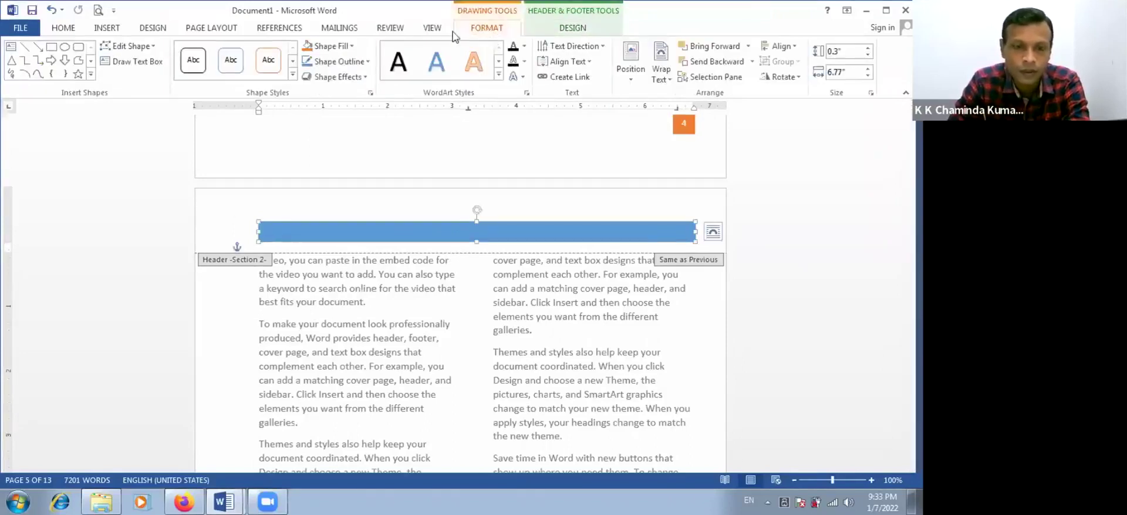
pyautogui.click(161, 30)
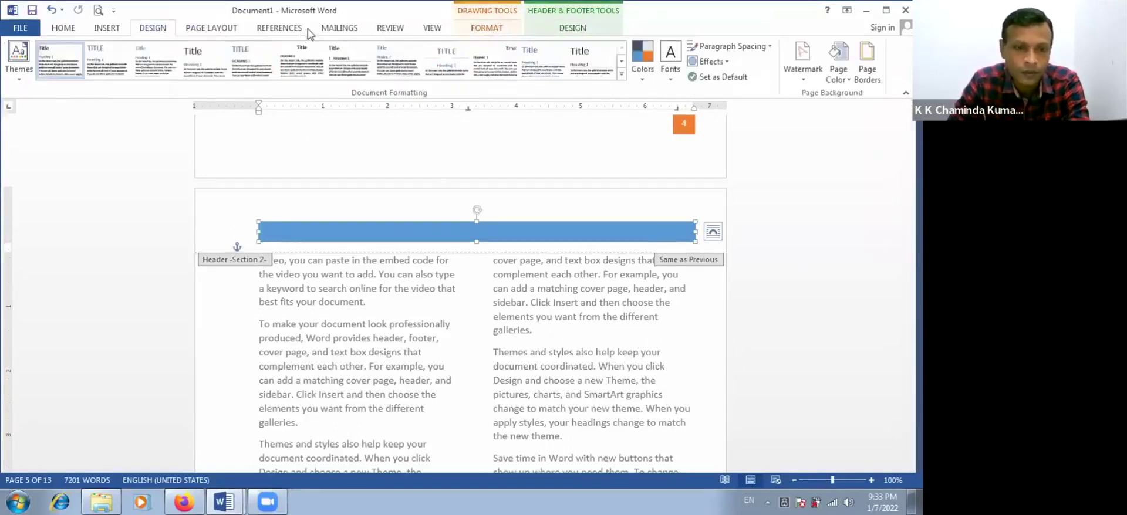
pyautogui.click(212, 28)
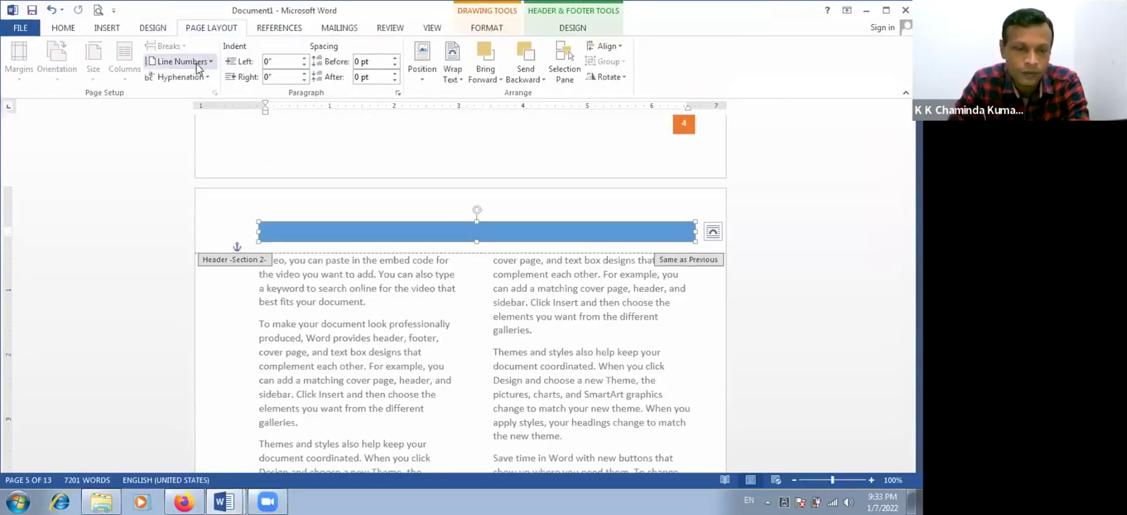
pyautogui.doubleClick(266, 311)
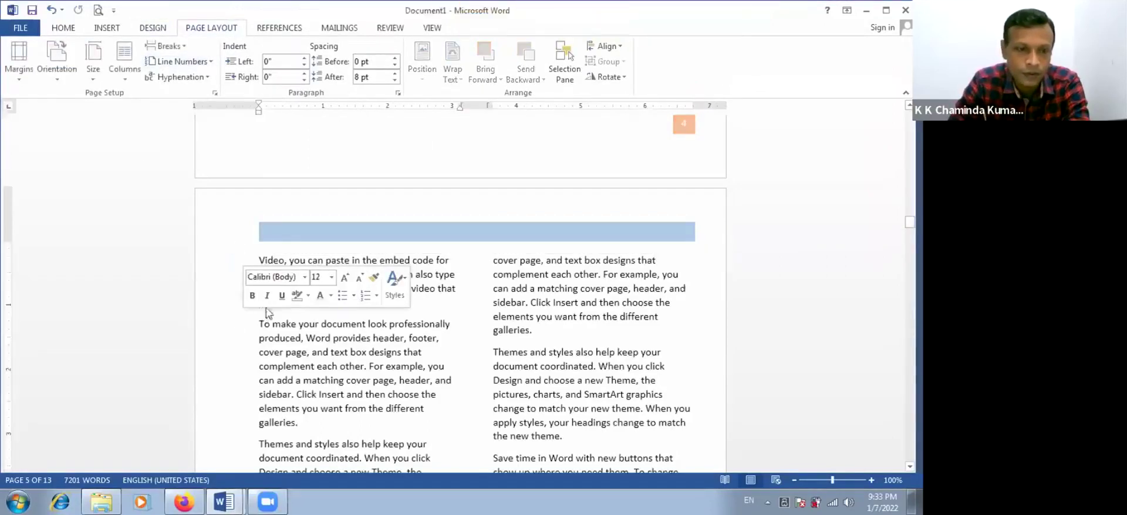
pyautogui.click(176, 48)
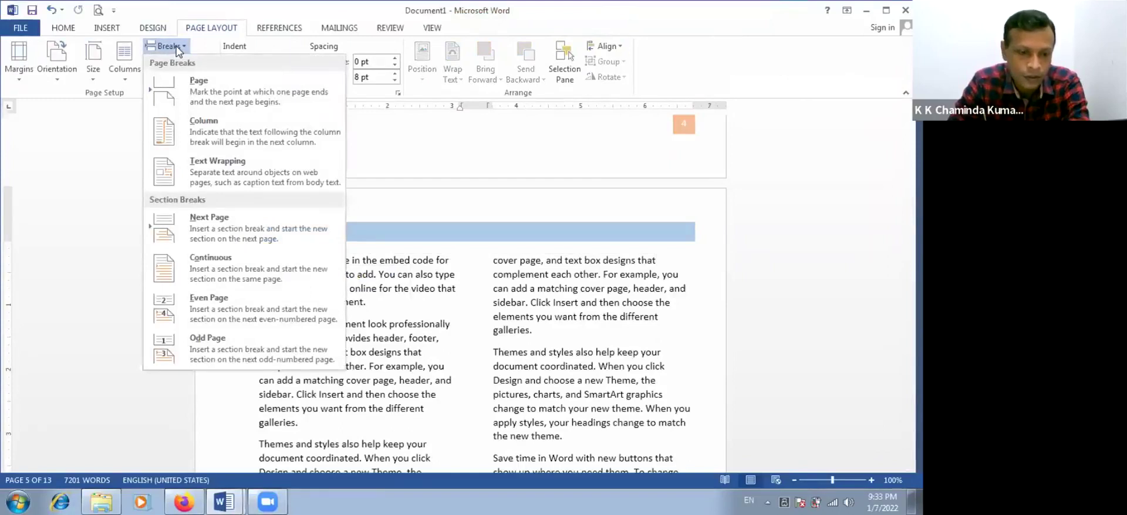
pyautogui.click(386, 271)
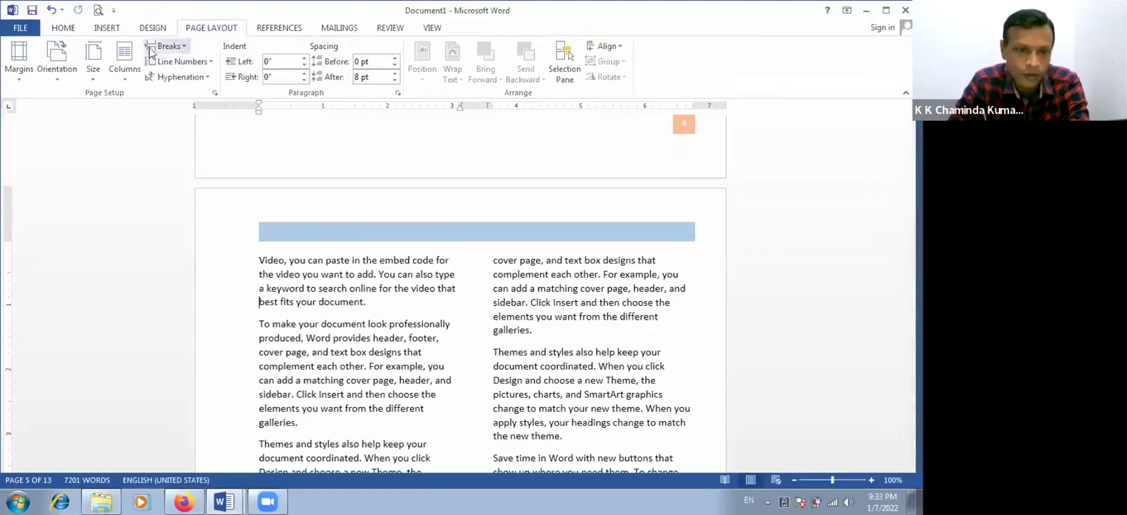
pyautogui.click(165, 48)
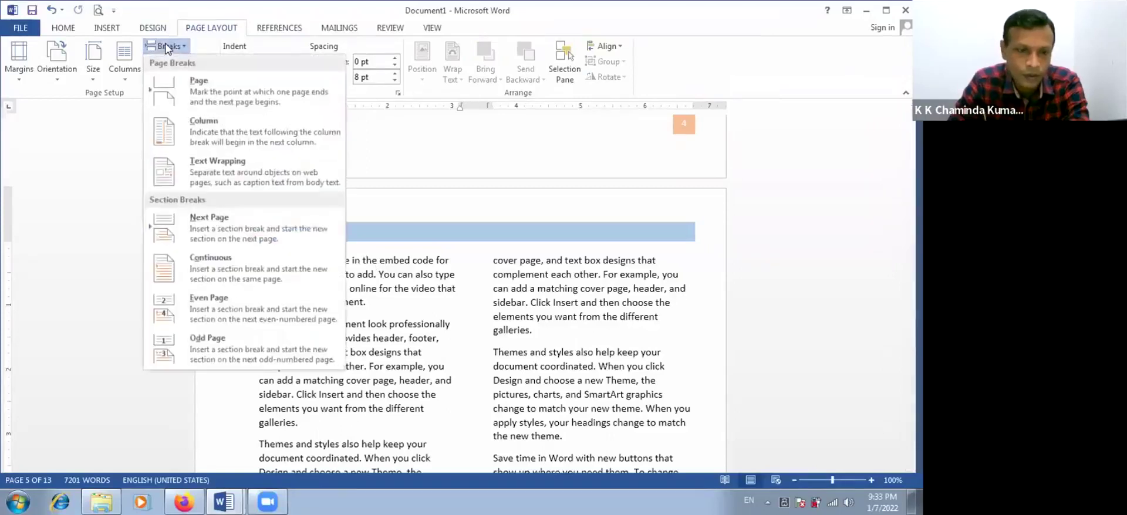
pyautogui.click(385, 227)
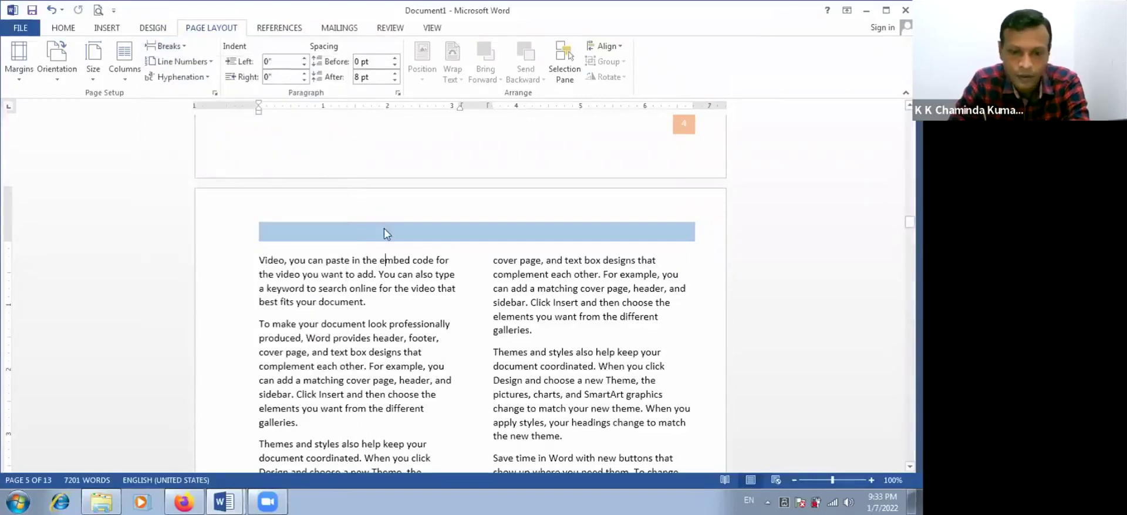
pyautogui.doubleClick(384, 226)
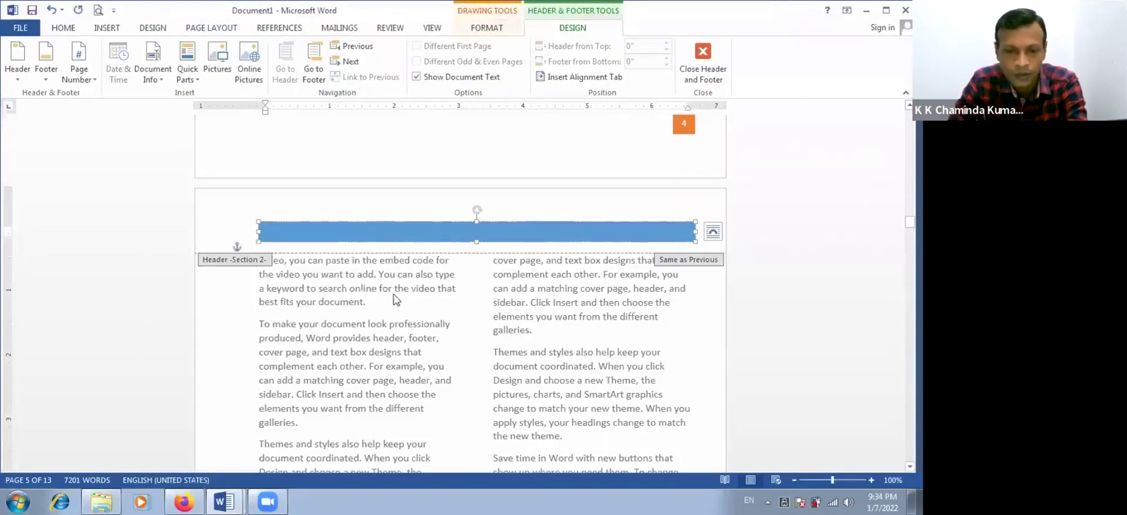
# Step: Delete the blue bar from the Section 2 header and leave header editing
pyautogui.press('Delete')
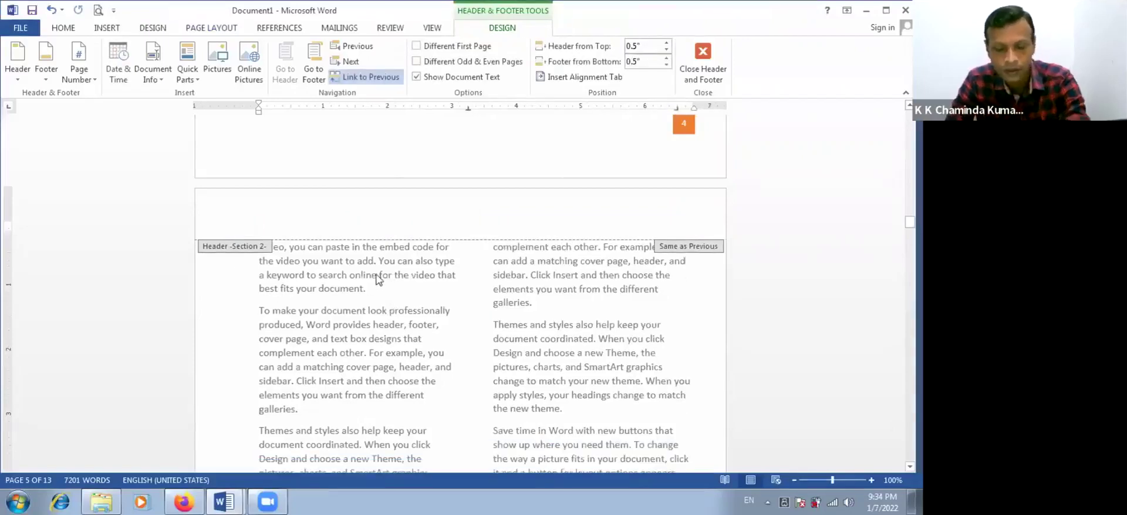
pyautogui.write('4ptyfj')
pyautogui.scroll(4, 373, 262)
pyautogui.scroll(-10, 369, 249)
pyautogui.scroll(10, 371, 249)
pyautogui.scroll(-8, 370, 250)
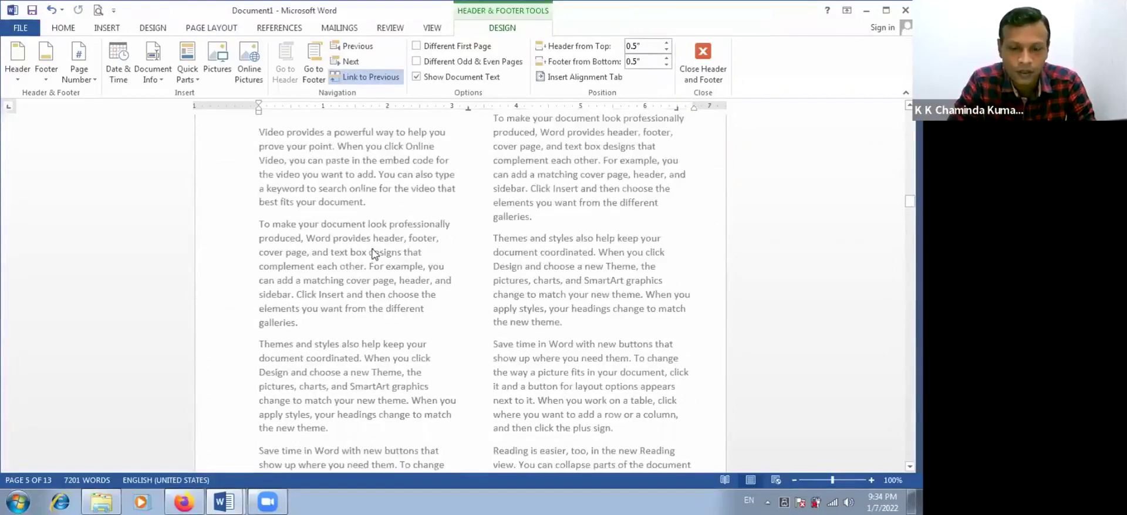
pyautogui.scroll(-10, 370, 287)
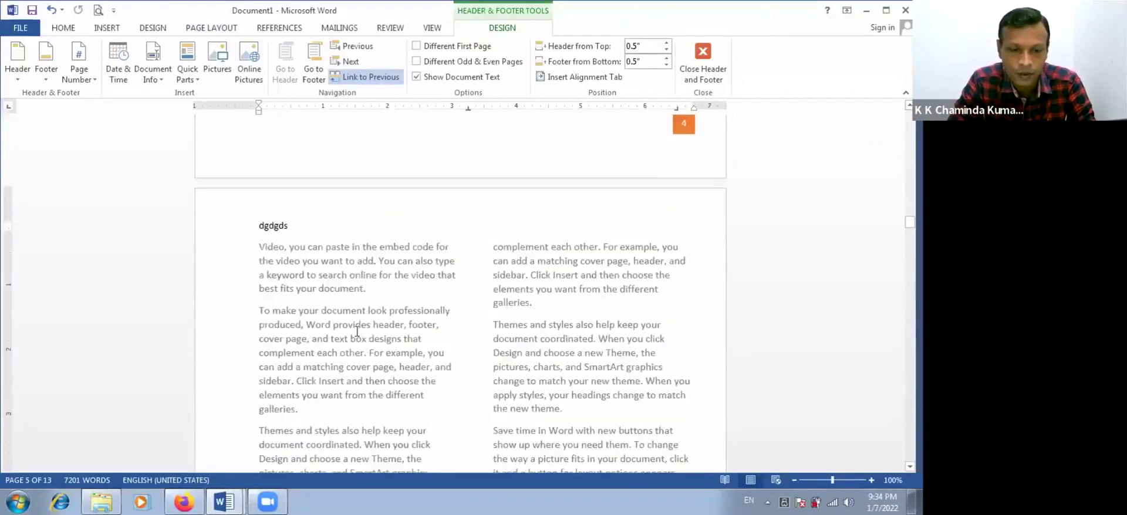
pyautogui.doubleClick(365, 338)
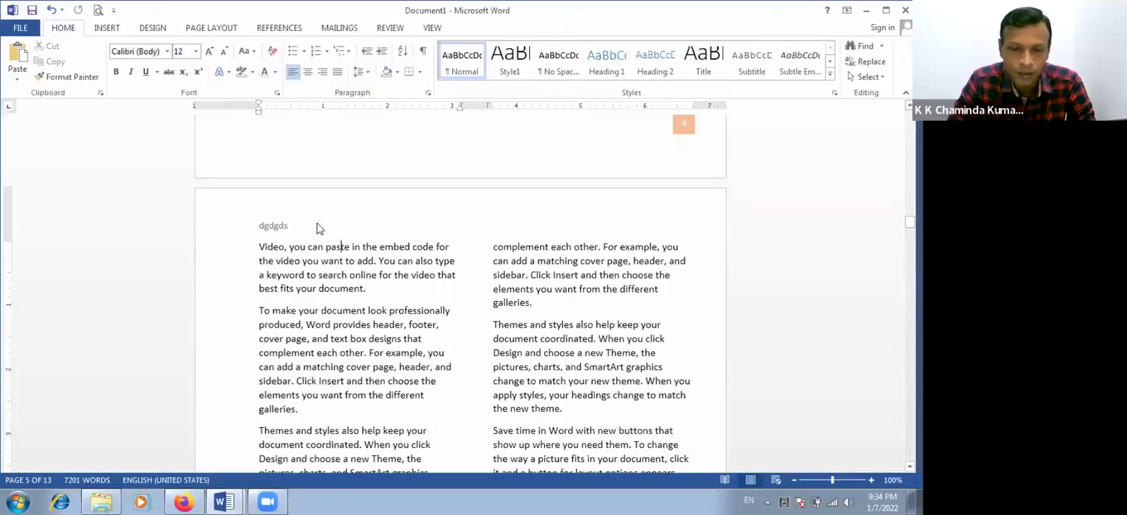
# Step: Reopen the Section 2 header and delete the leftover stray text
pyautogui.click(288, 226)
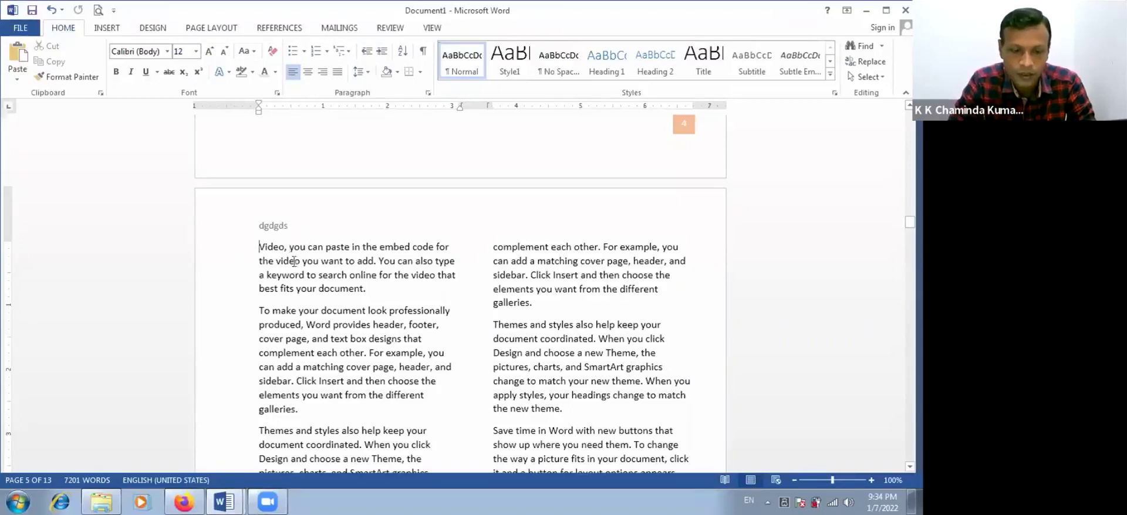
pyautogui.click(459, 236)
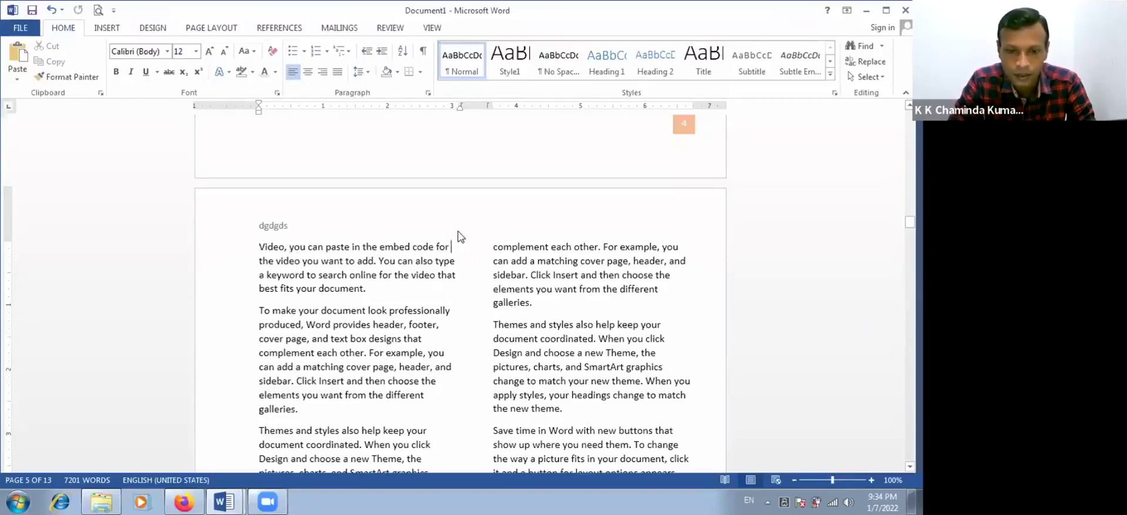
pyautogui.click(429, 220)
pyautogui.doubleClick(431, 217)
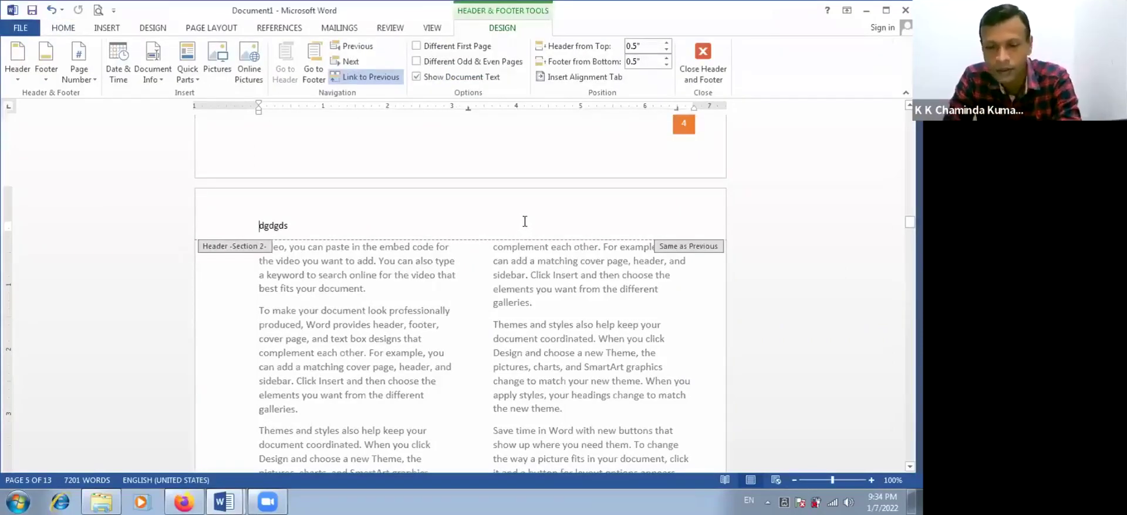
pyautogui.press('Delete')
pyautogui.press('Delete')
pyautogui.press('Delete')
pyautogui.press('Delete')
pyautogui.press('Delete')
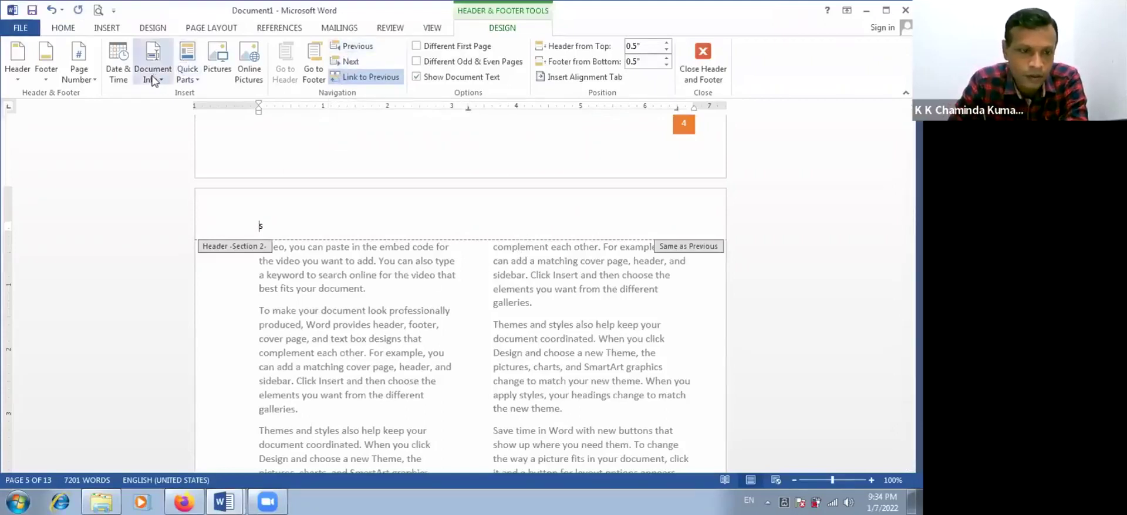
# Step: Insert the Austin header design with its page border into the header
pyautogui.click(36, 81)
pyautogui.click(16, 73)
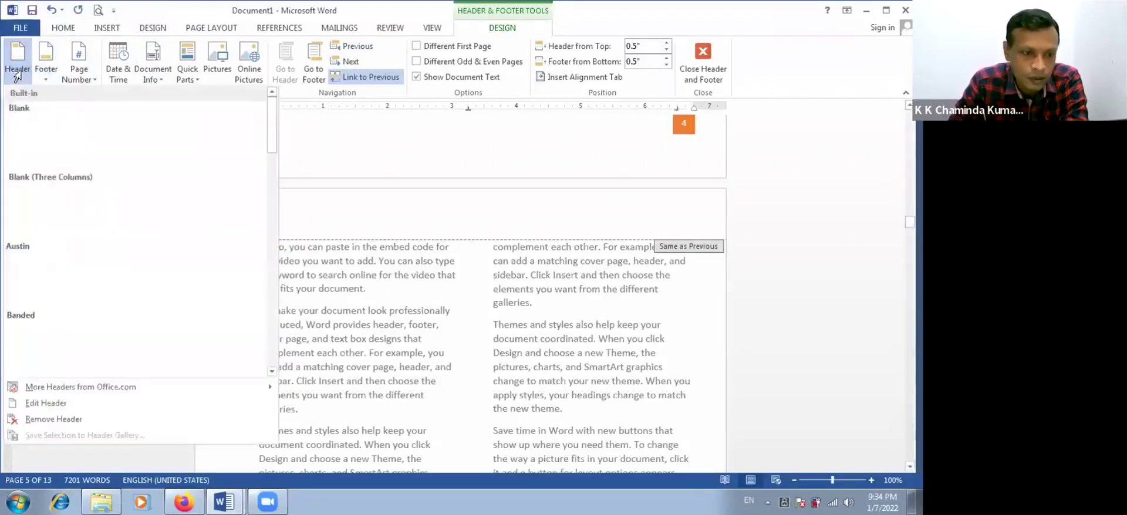
pyautogui.click(84, 287)
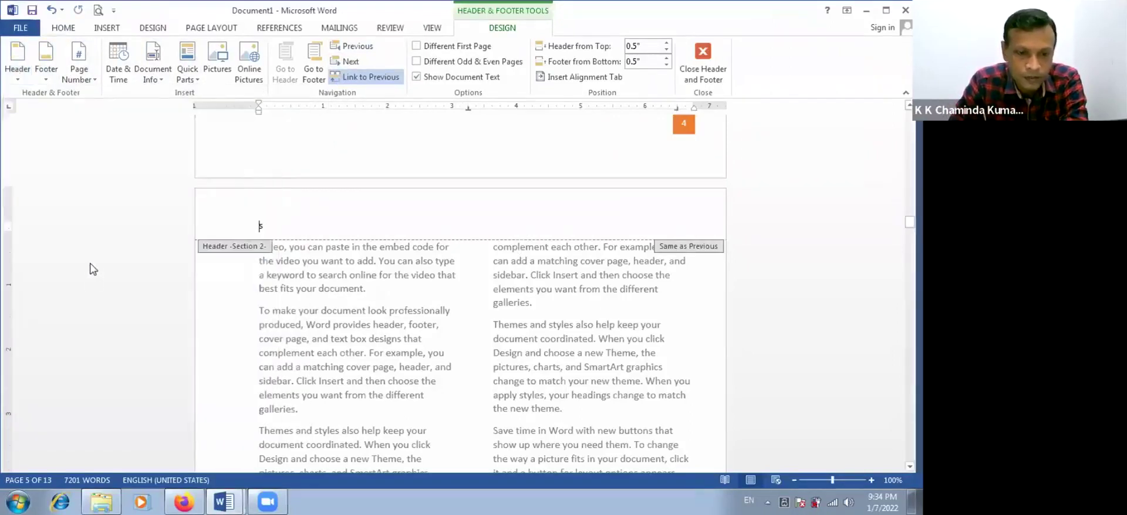
pyautogui.scroll(15, 362, 260)
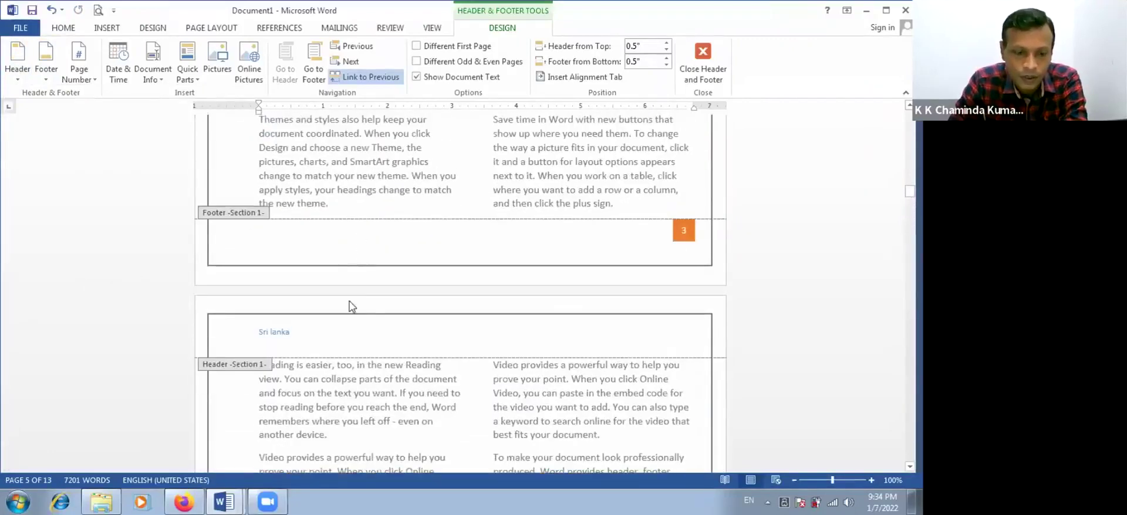
pyautogui.scroll(-3, 350, 301)
pyautogui.doubleClick(352, 294)
# Step: Delete the 'Sri lanka' title and the document title placeholder from the Austin header
pyautogui.scroll(6, 353, 283)
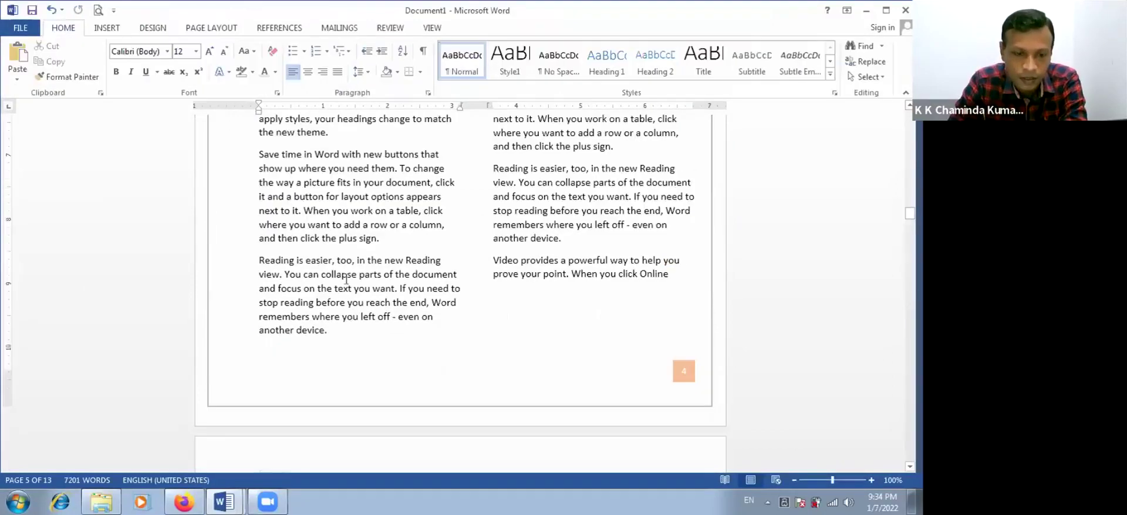
pyautogui.scroll(-5, 341, 253)
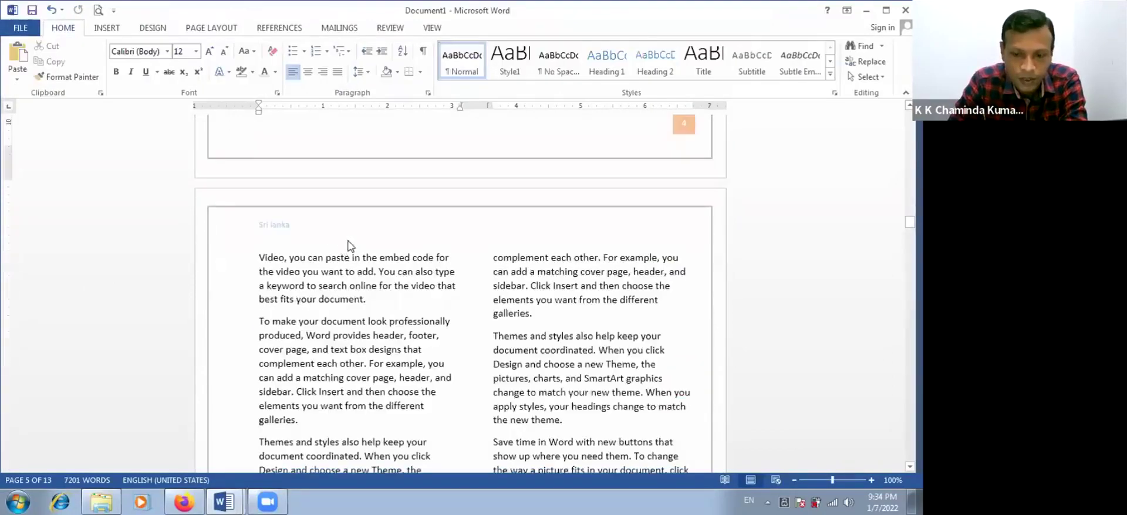
pyautogui.doubleClick(320, 226)
pyautogui.click(237, 225)
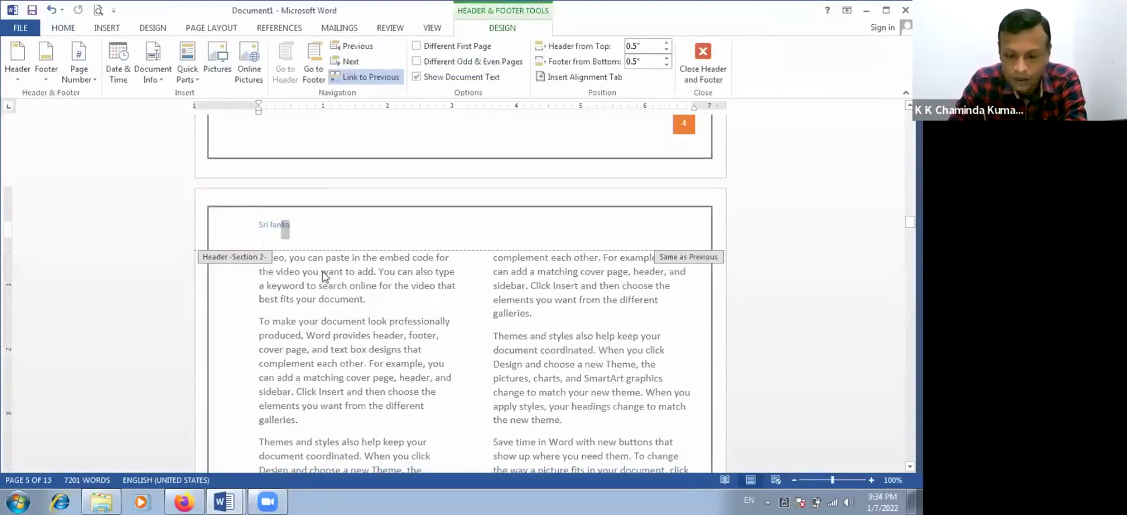
pyautogui.press('Delete')
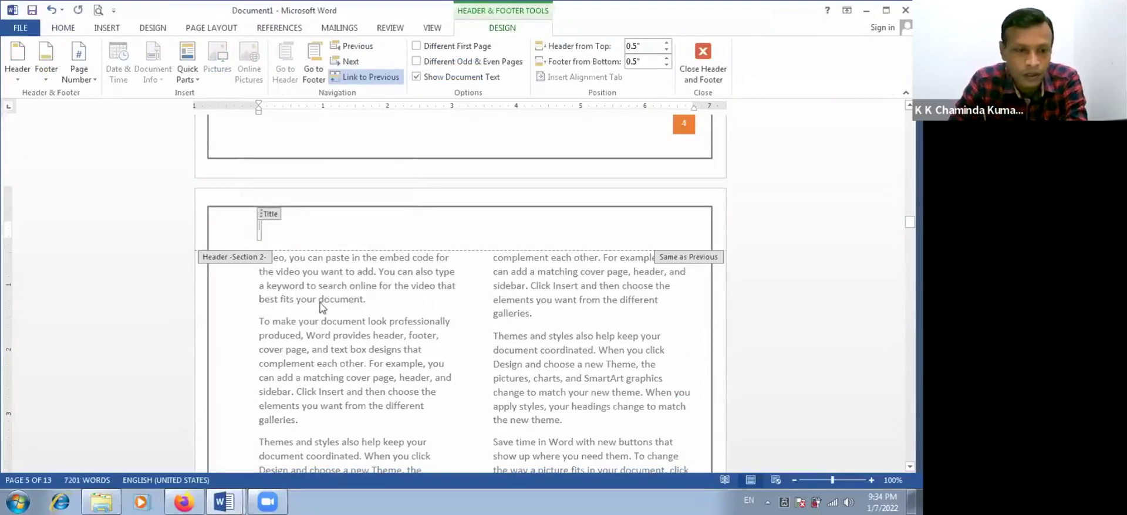
pyautogui.click(310, 232)
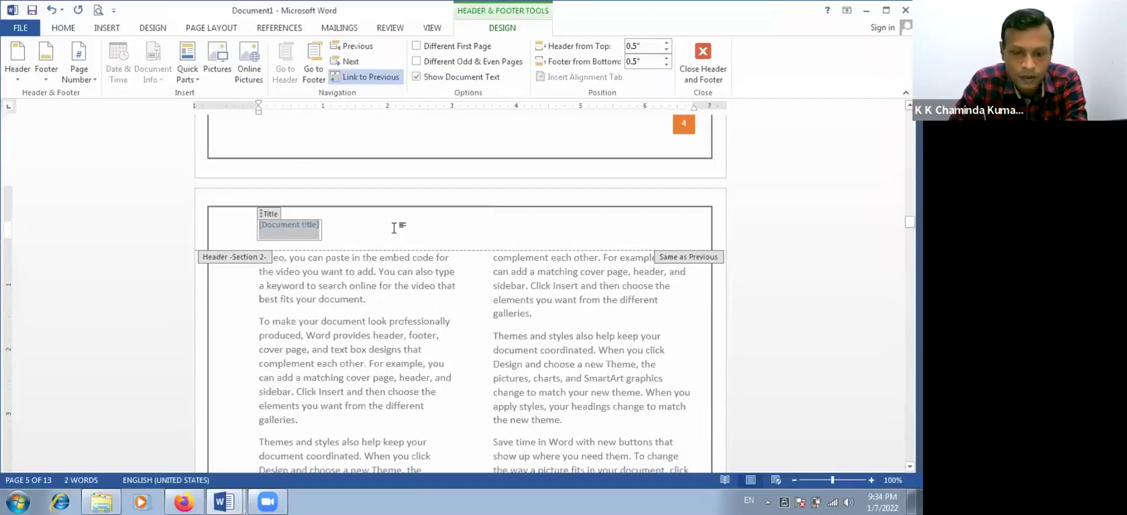
pyautogui.press('Delete')
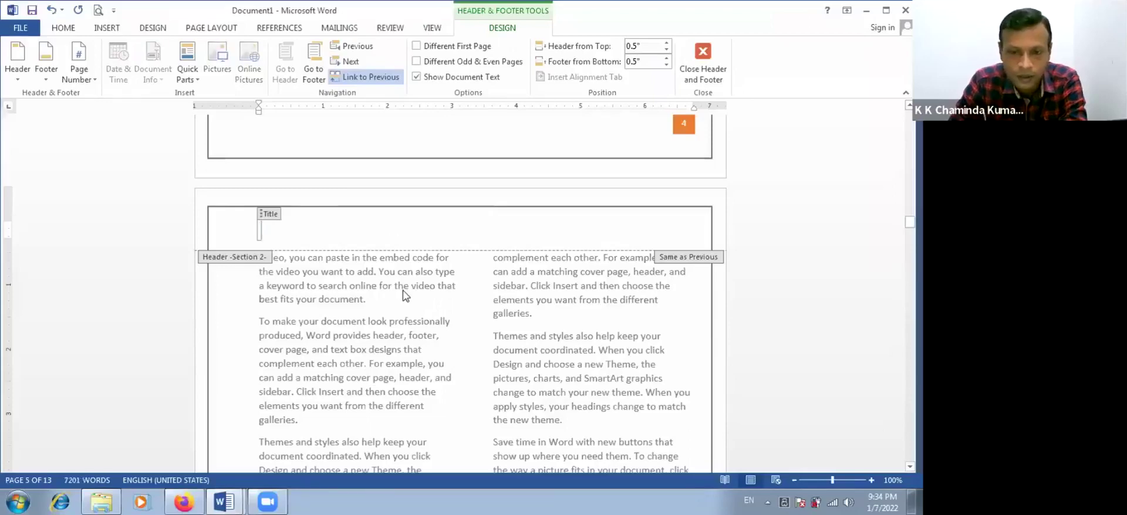
pyautogui.scroll(-3, 403, 293)
pyautogui.scroll(-1, 404, 283)
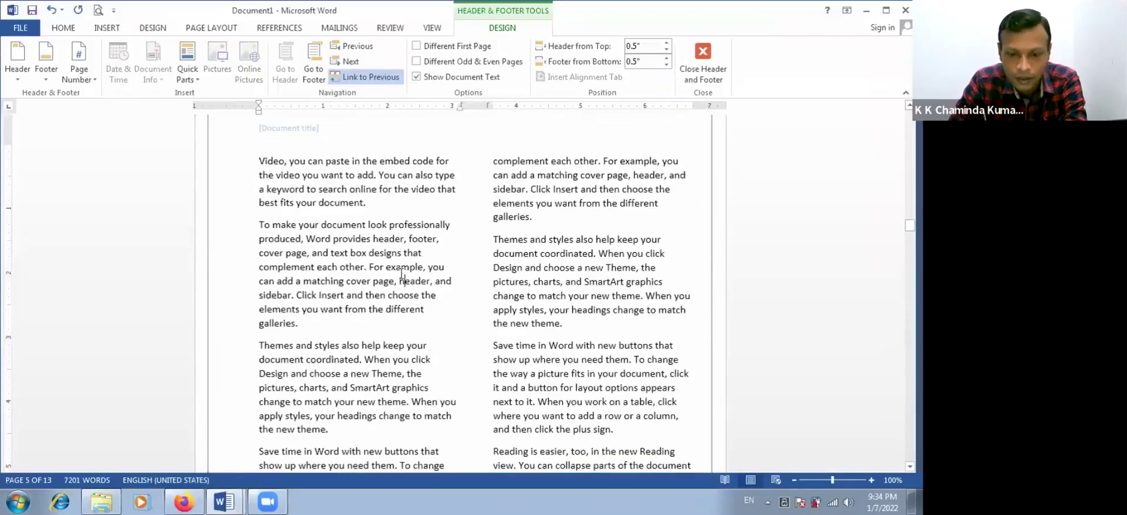
pyautogui.doubleClick(525, 210)
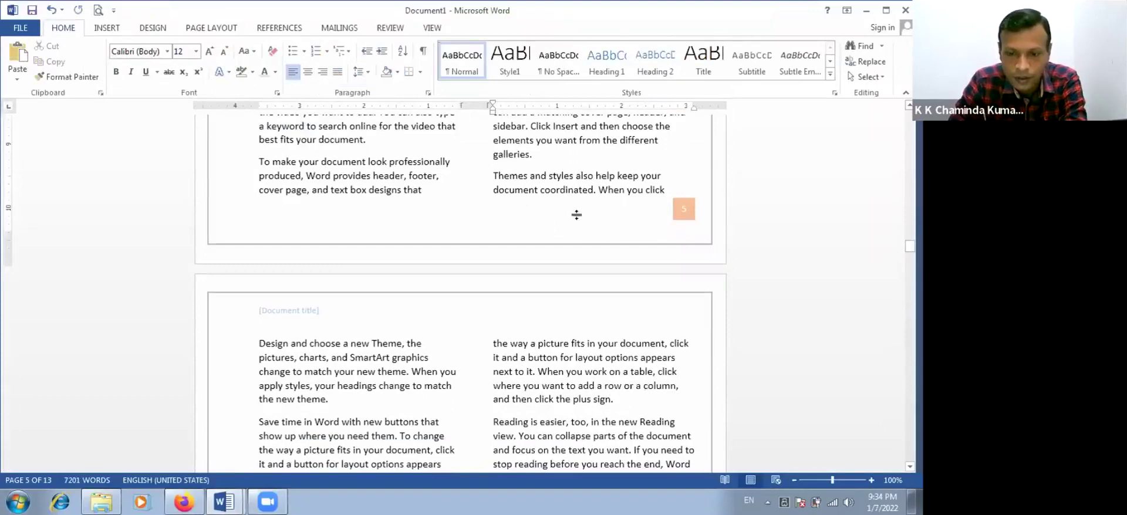
pyautogui.doubleClick(675, 209)
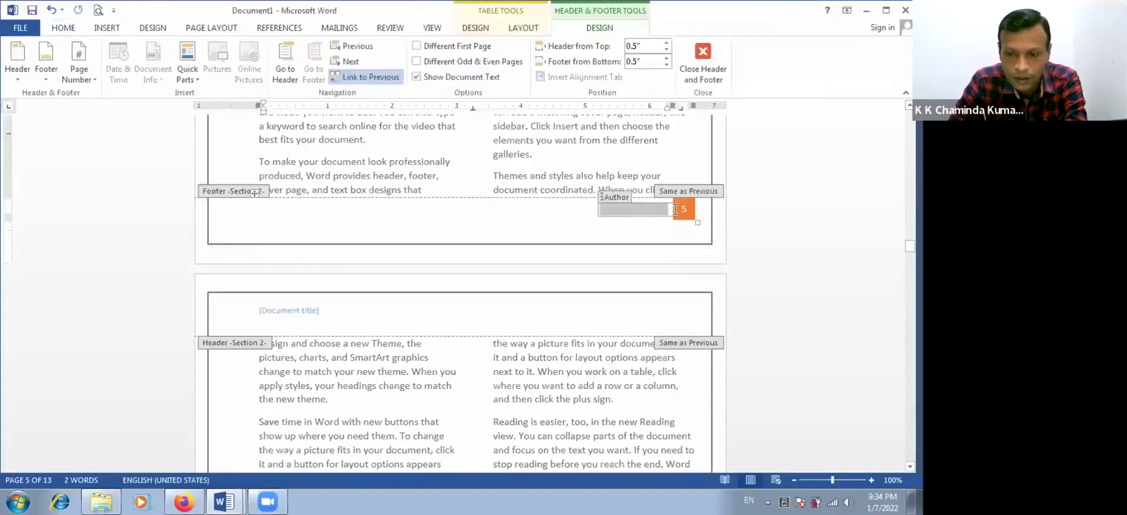
# Step: Add a centred page number at the top of the page
pyautogui.click(88, 75)
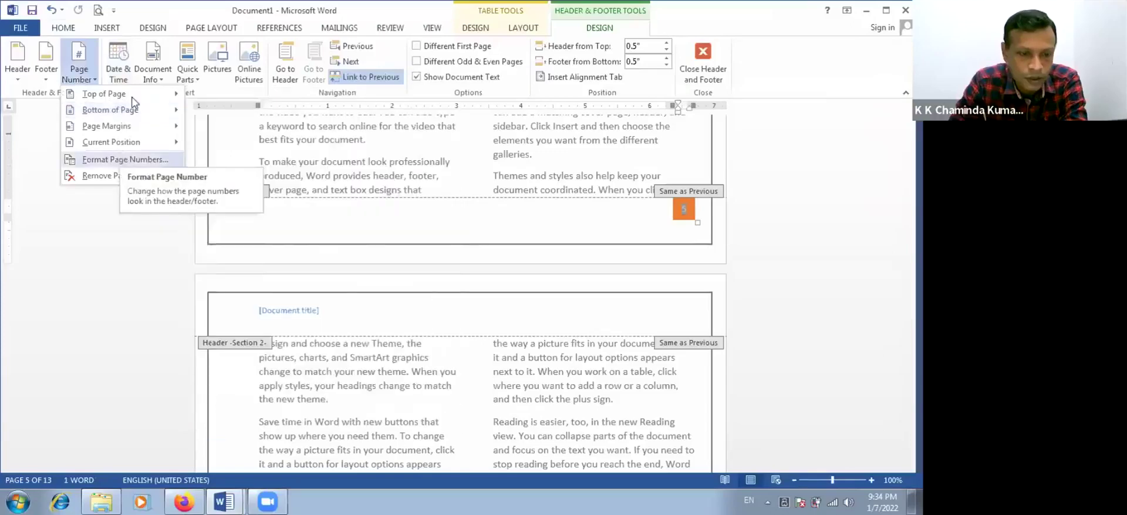
pyautogui.moveTo(146, 96)
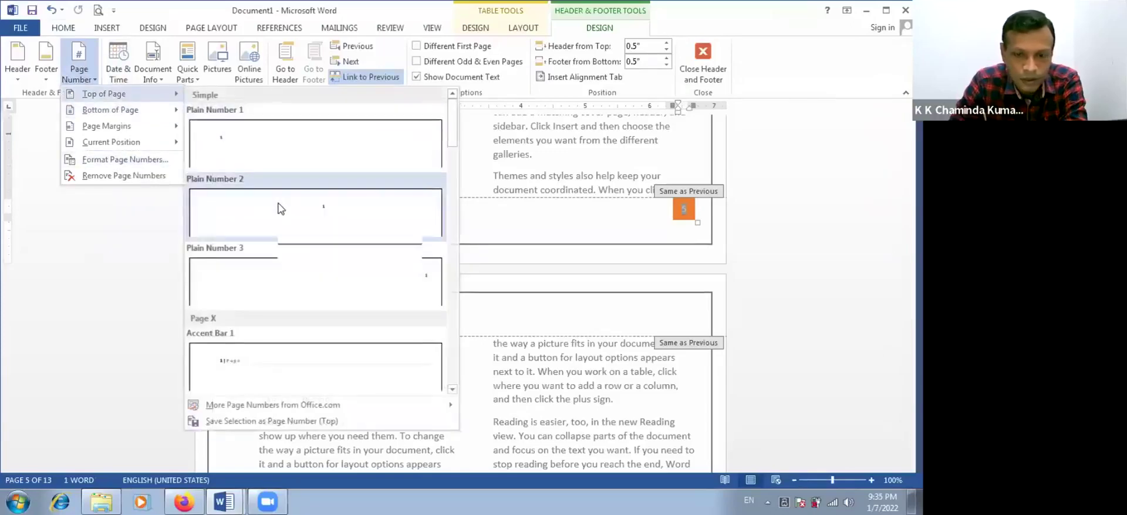
pyautogui.click(279, 209)
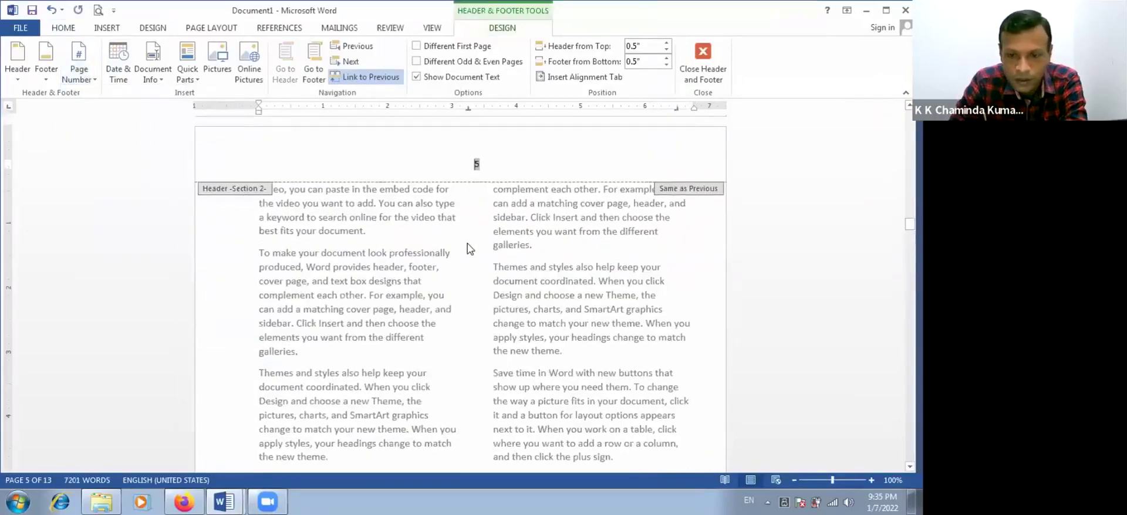
pyautogui.scroll(3, 461, 240)
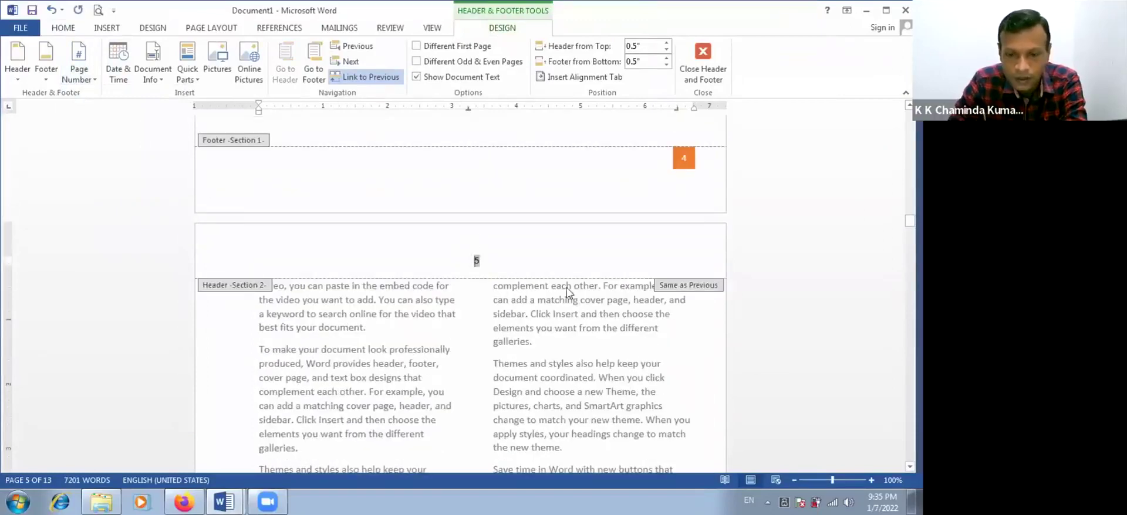
pyautogui.scroll(-15, 552, 288)
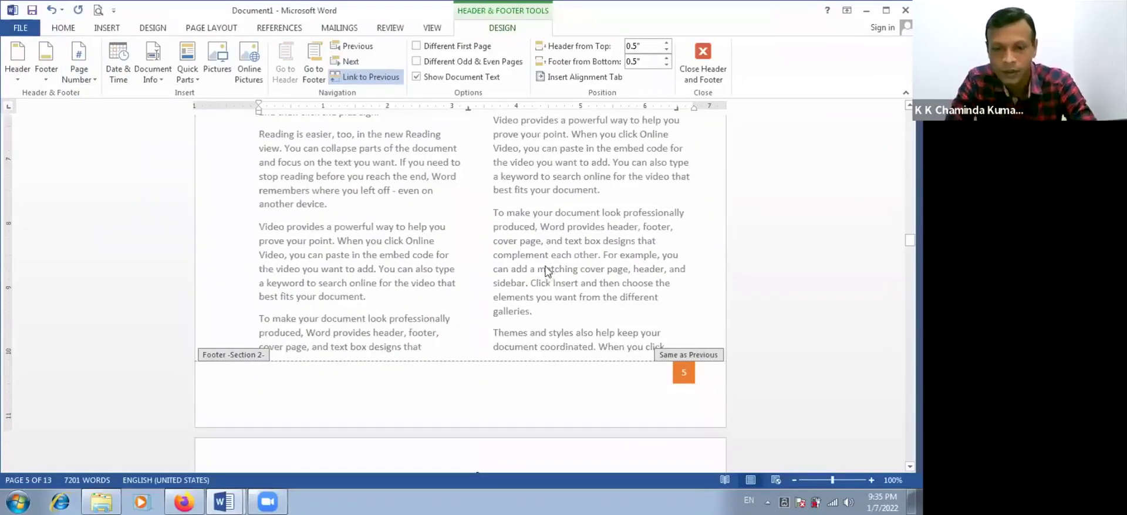
pyautogui.scroll(-10, 536, 264)
pyautogui.doubleClick(493, 178)
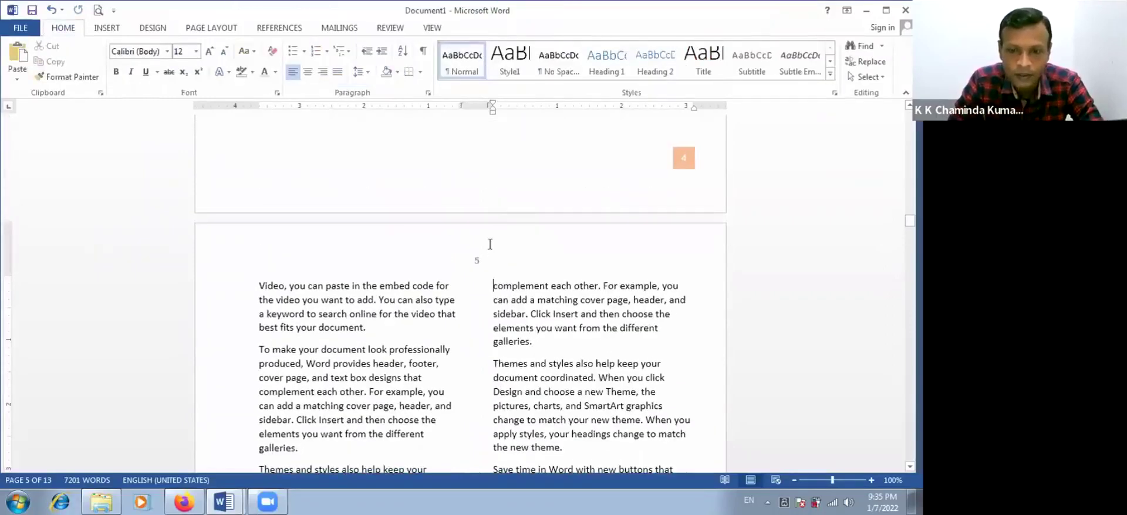
# Step: Remove the duplicate page number 5 from page 5's header
pyautogui.scroll(5, 492, 248)
pyautogui.scroll(-3, 499, 294)
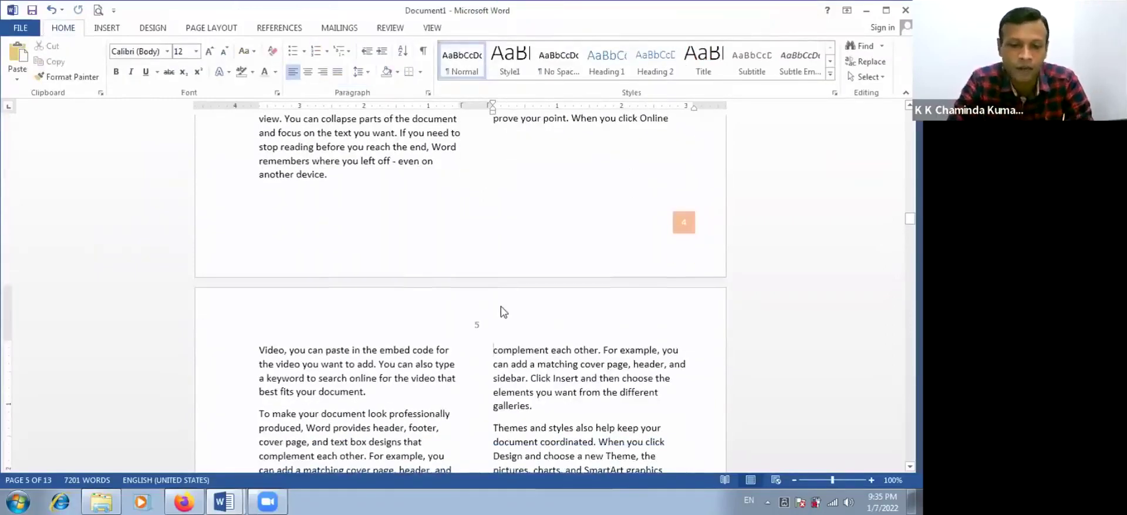
pyautogui.scroll(-4, 497, 307)
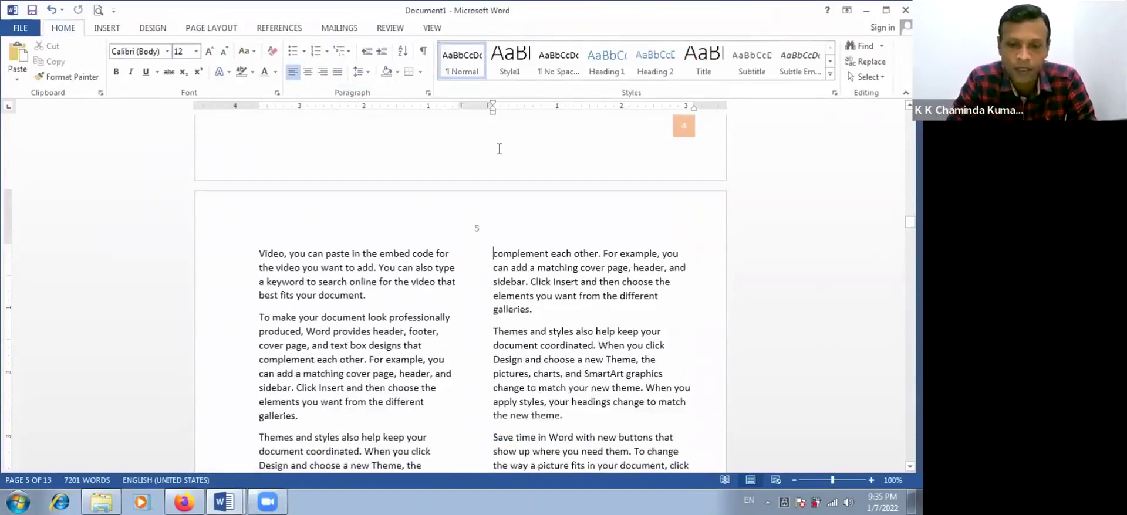
pyautogui.doubleClick(496, 258)
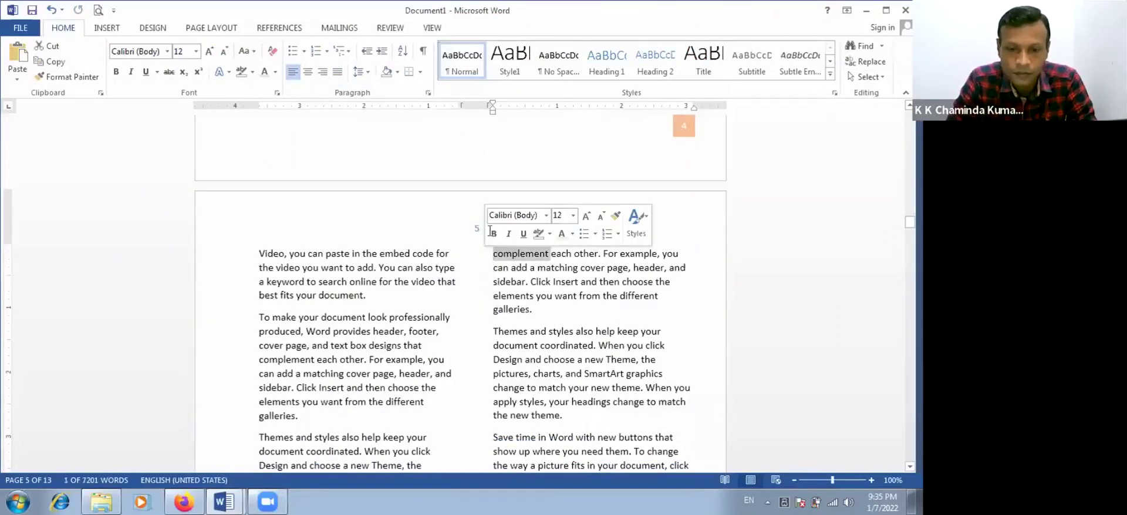
pyautogui.doubleClick(478, 229)
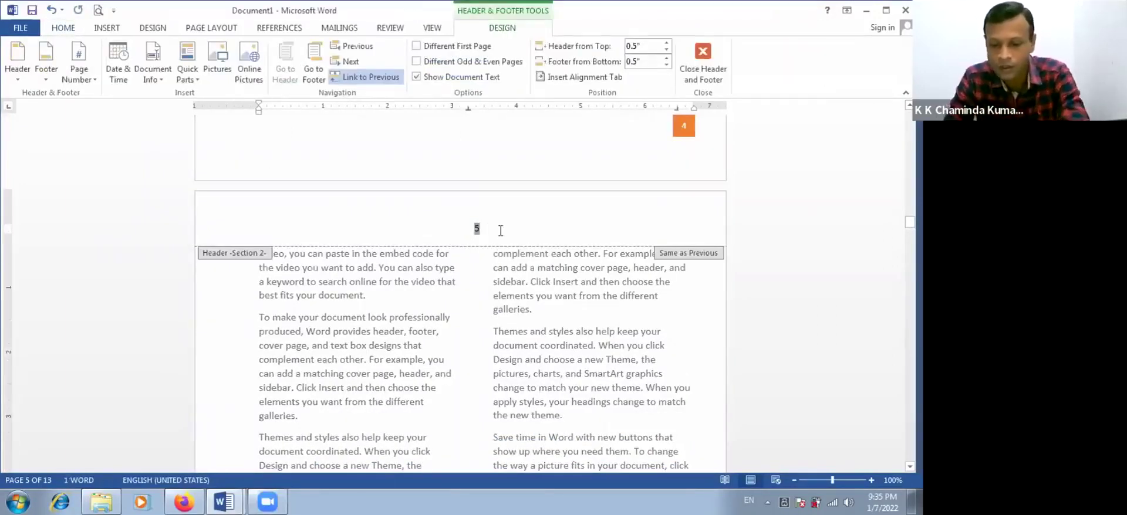
pyautogui.press('Delete')
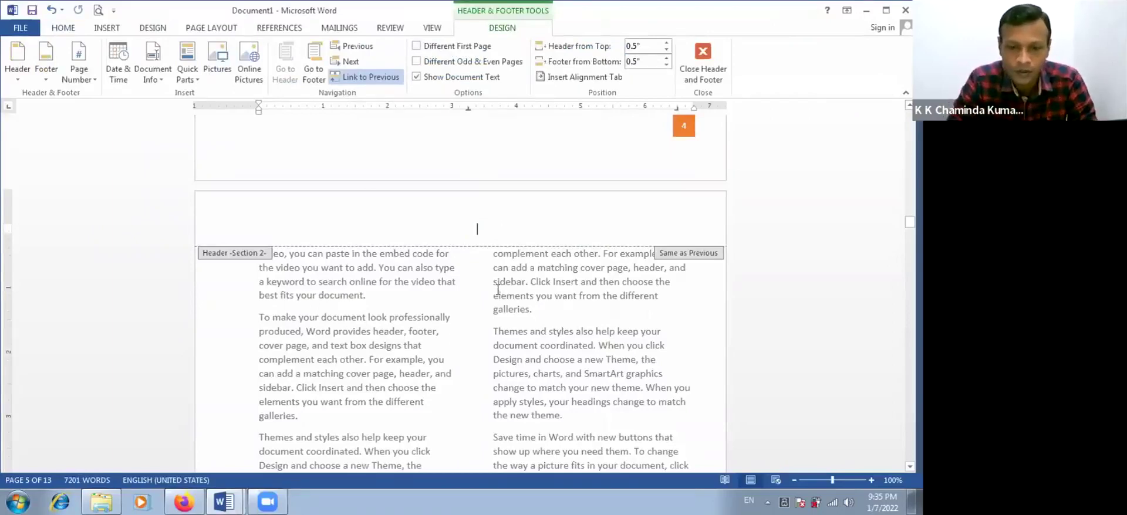
pyautogui.doubleClick(498, 289)
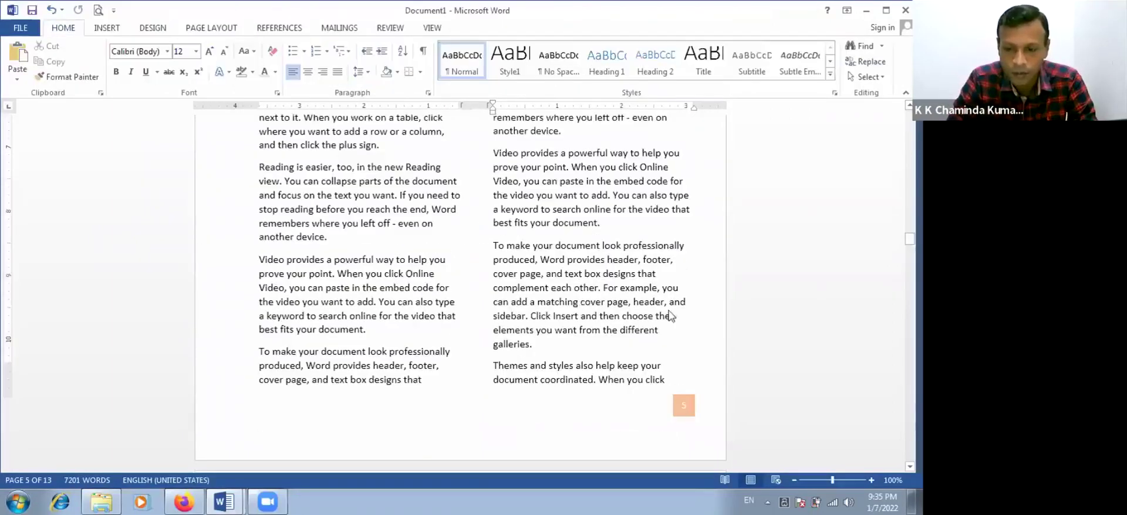
pyautogui.doubleClick(675, 314)
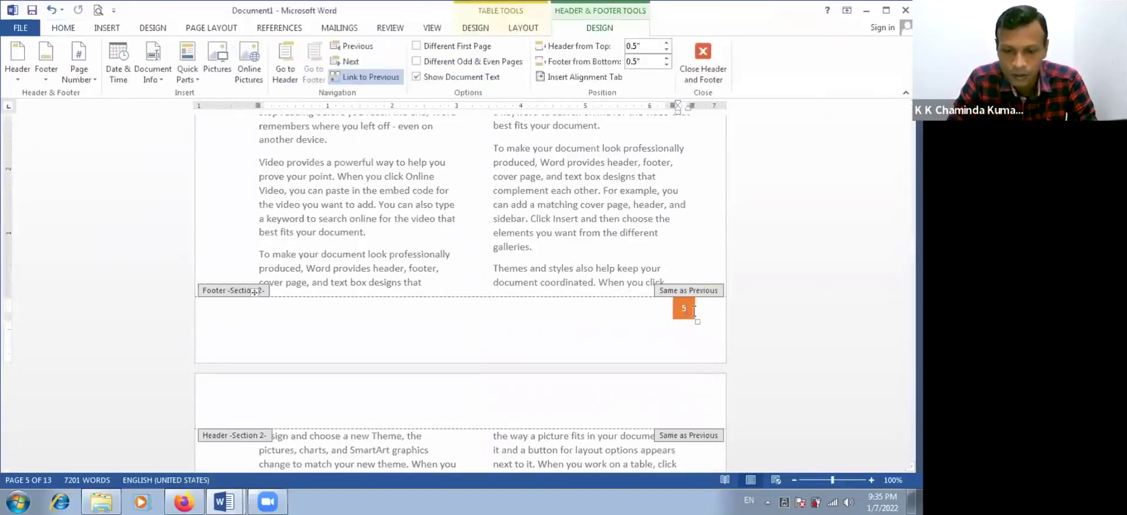
# Step: Insert a Plain Number 3 page number at the bottom right of the footer
pyautogui.click(91, 71)
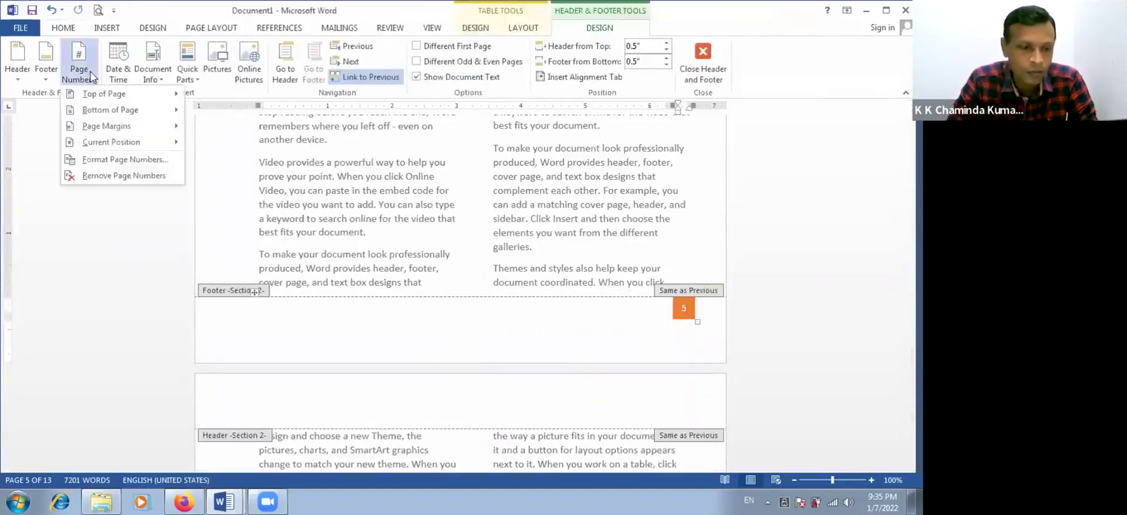
pyautogui.moveTo(170, 115)
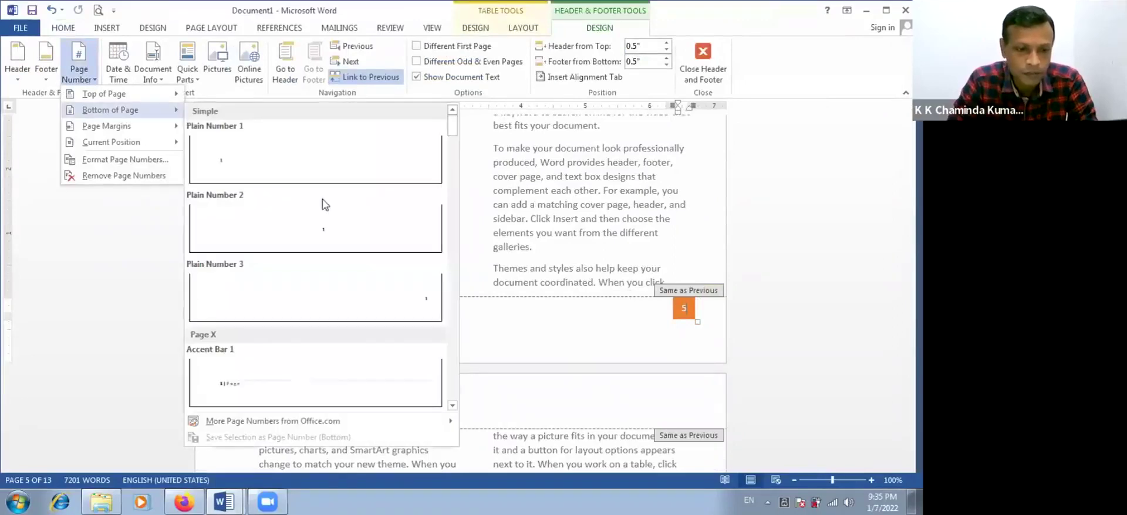
pyautogui.press('Return')
pyautogui.click(534, 326)
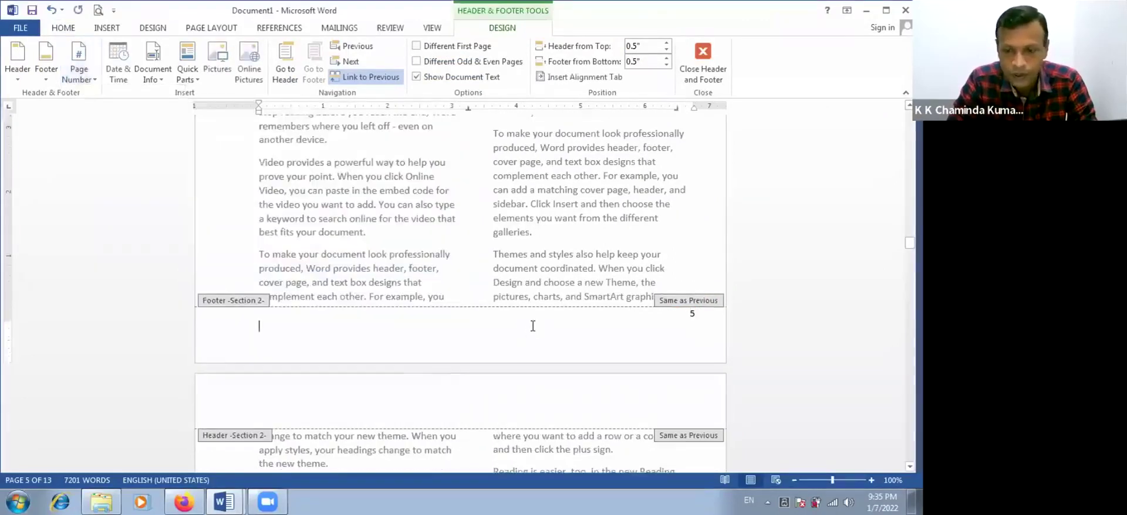
pyautogui.scroll(6, 530, 309)
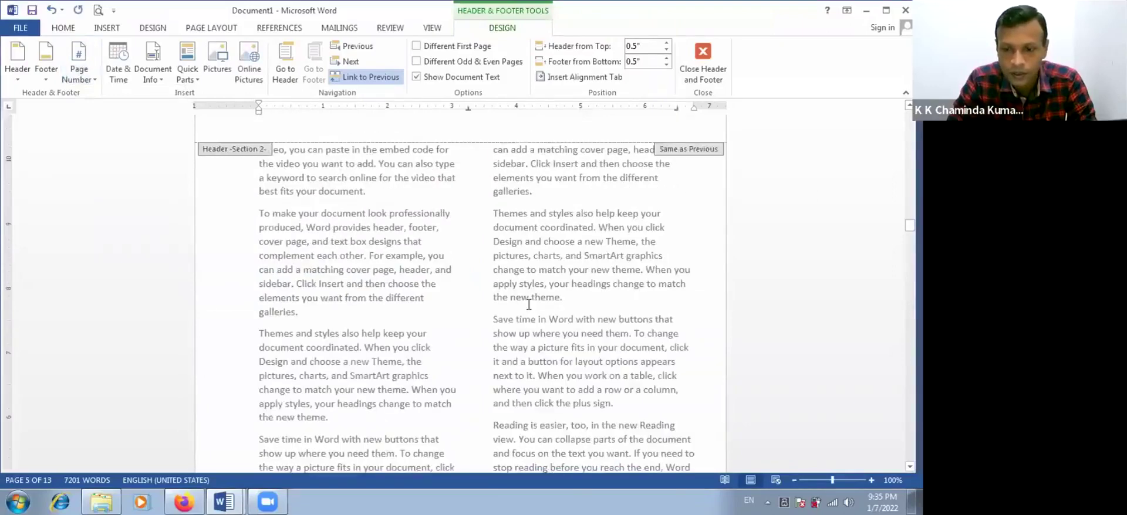
pyautogui.scroll(3, 529, 305)
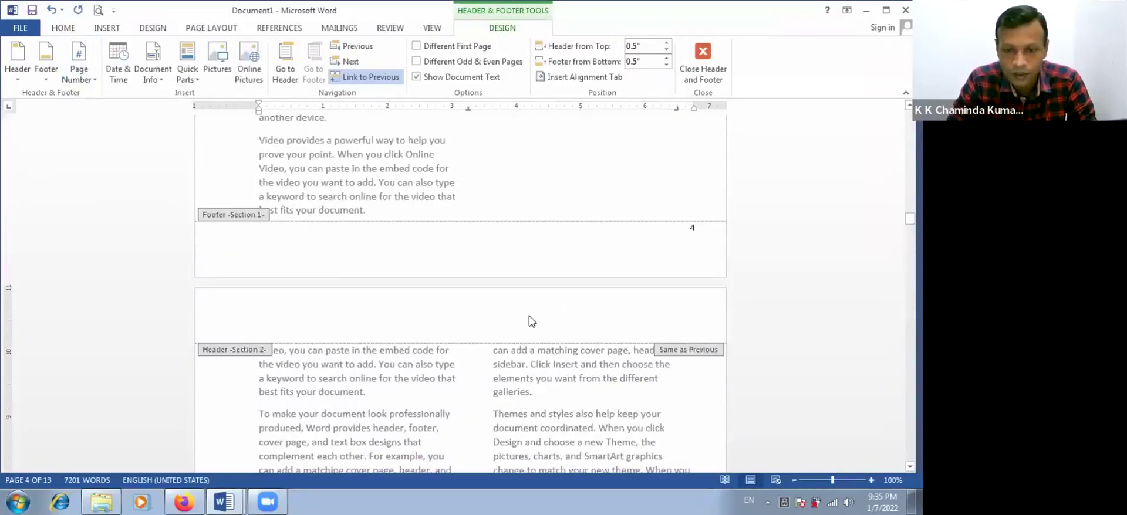
# Step: Close footer editing and return to the body text
pyautogui.scroll(-2, 526, 320)
pyautogui.doubleClick(525, 322)
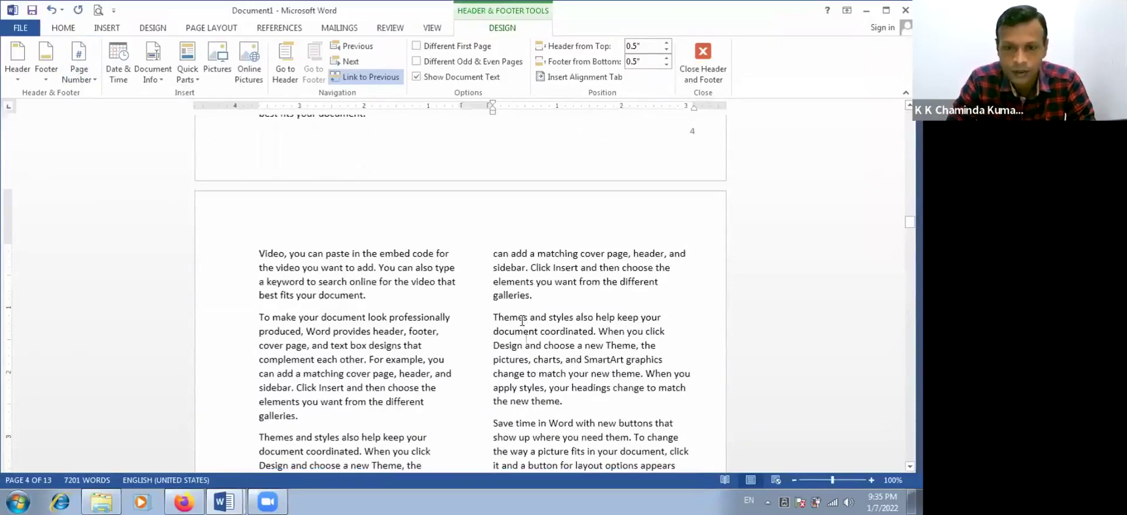
pyautogui.scroll(-4, 522, 321)
pyautogui.scroll(-5, 527, 302)
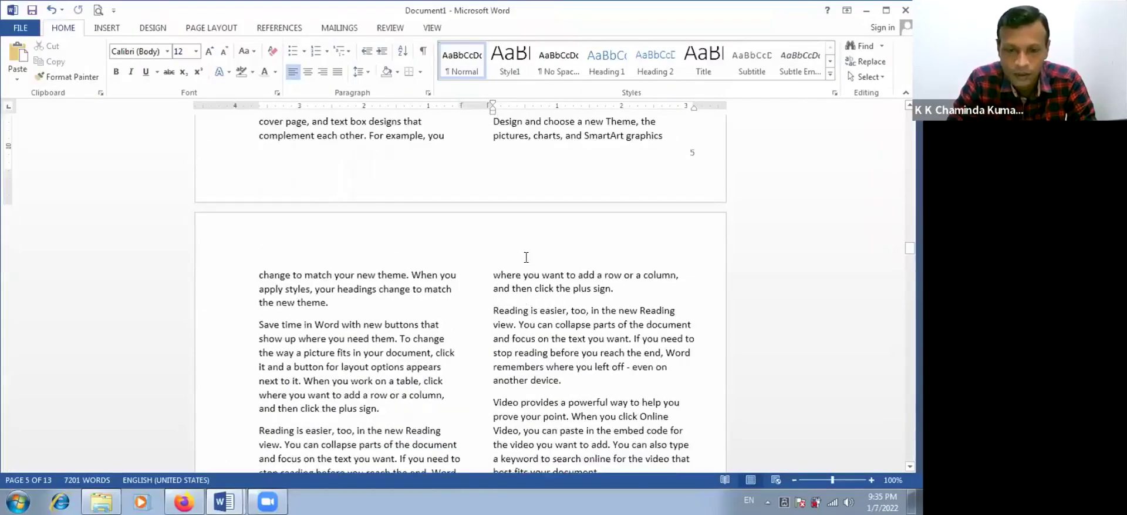
pyautogui.scroll(3, 507, 232)
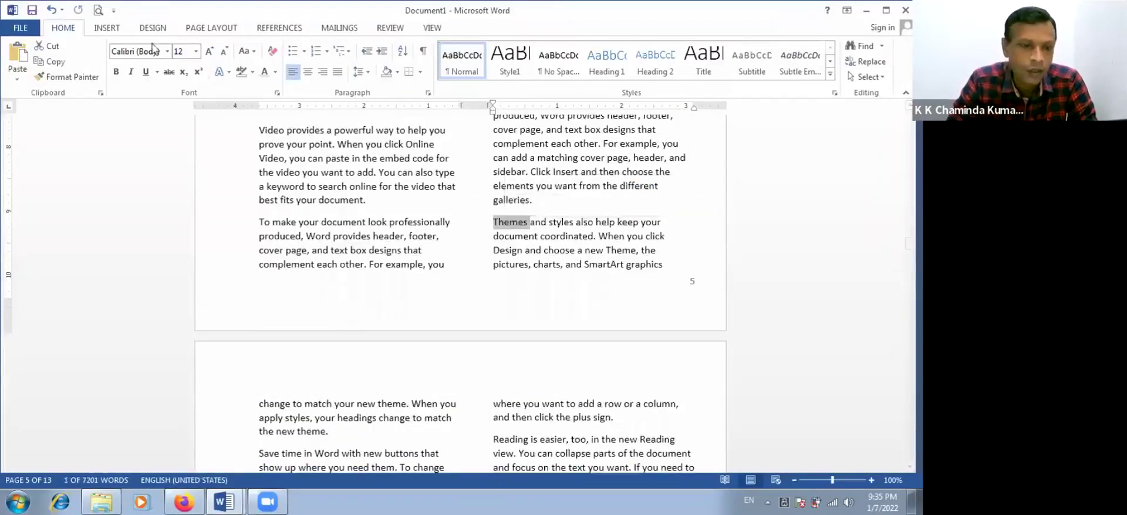
pyautogui.scroll(-7, 198, 39)
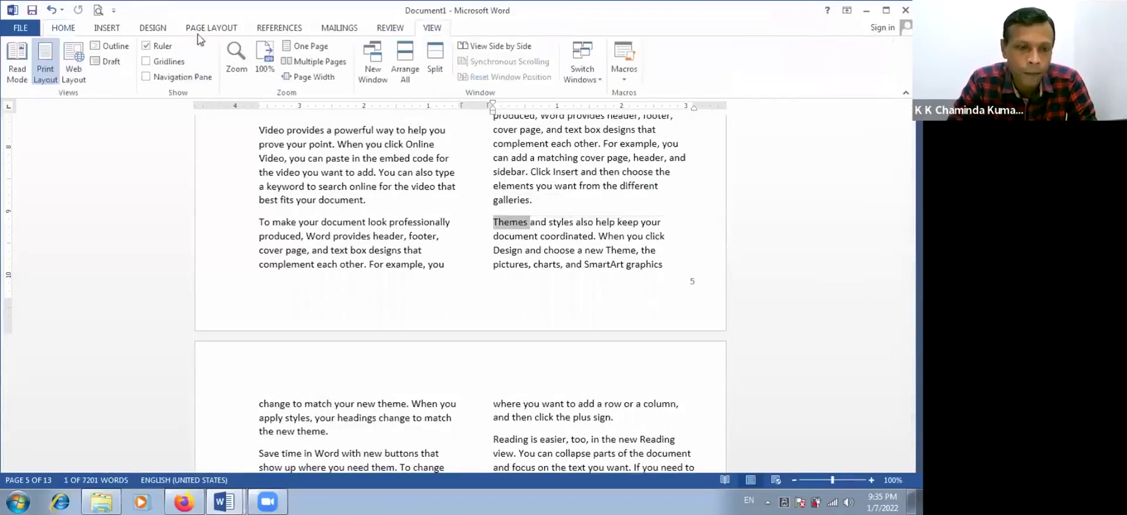
# Step: Show the Page Layout commands and add a new line after 'SmartArt graphics' on page 5
pyautogui.click(155, 29)
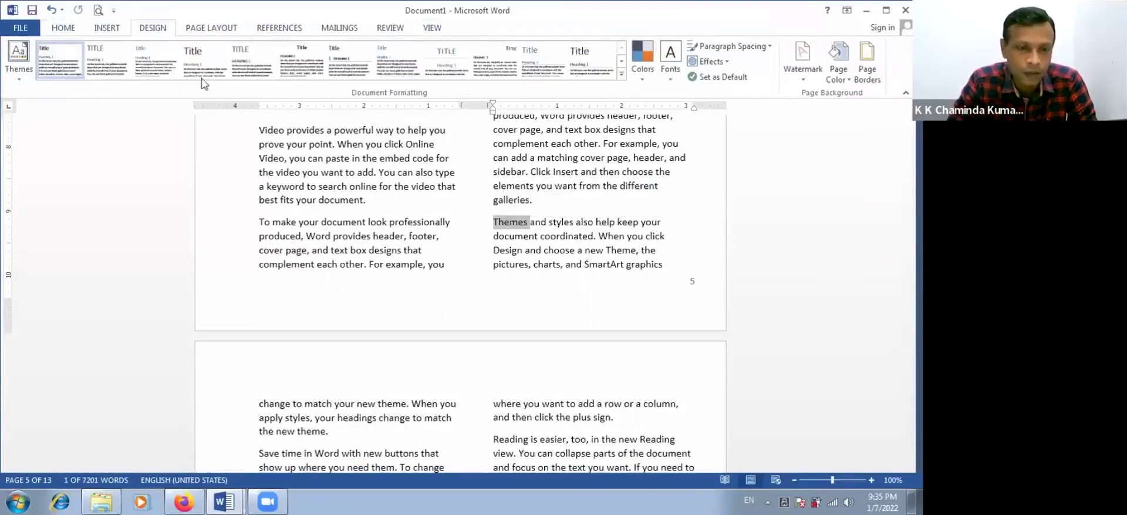
pyautogui.scroll(1, 316, 94)
pyautogui.click(344, 29)
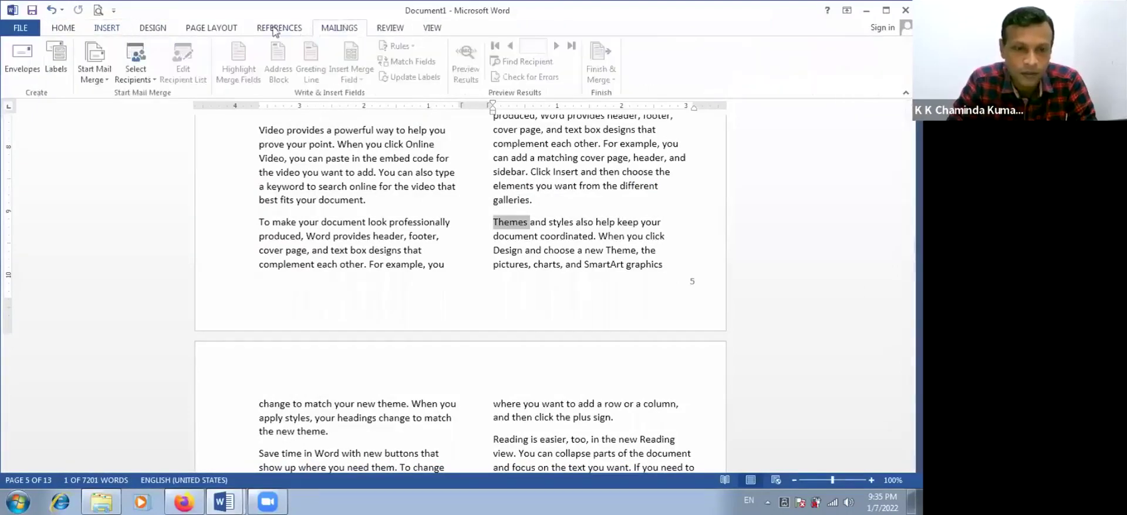
pyautogui.click(213, 29)
pyautogui.click(379, 174)
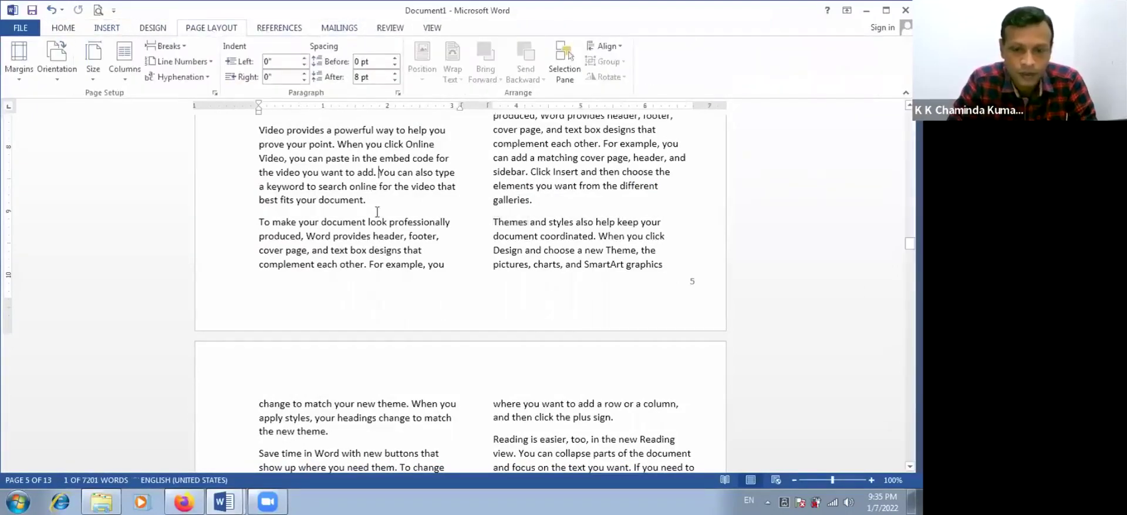
pyautogui.click(688, 269)
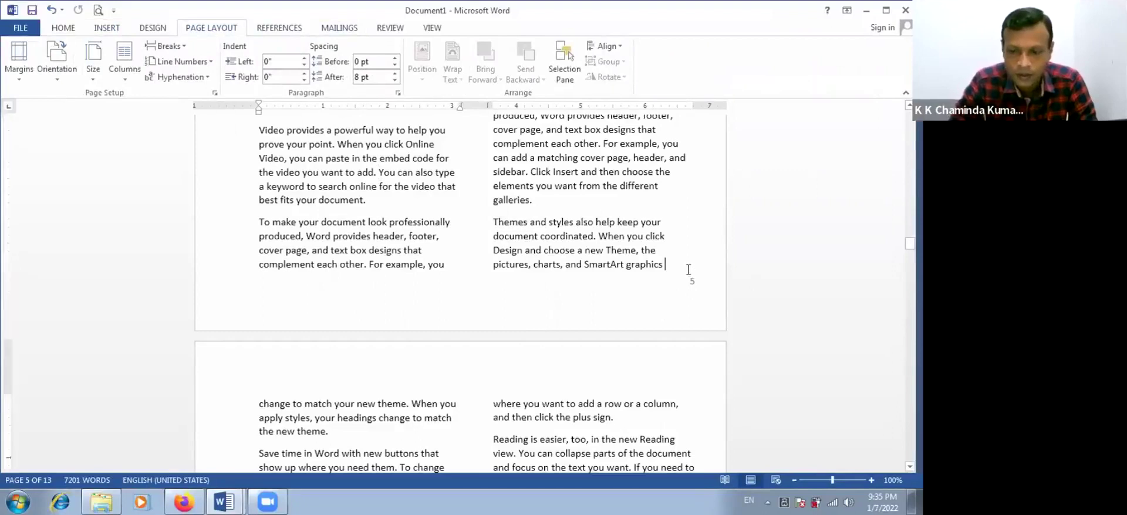
pyautogui.press('Return')
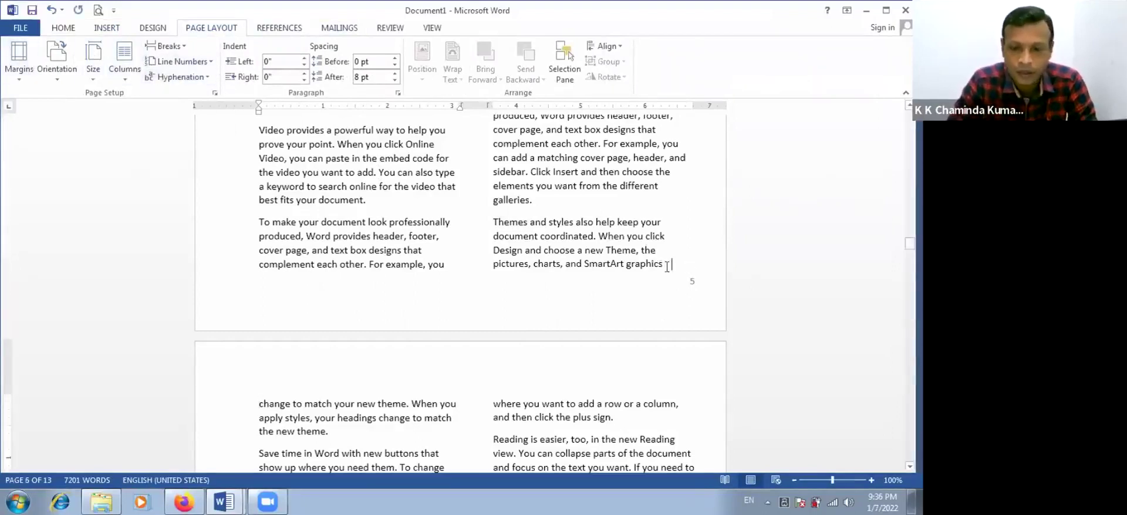
# Step: Insert a Next Page section break after 'SmartArt graphics'
pyautogui.click(165, 46)
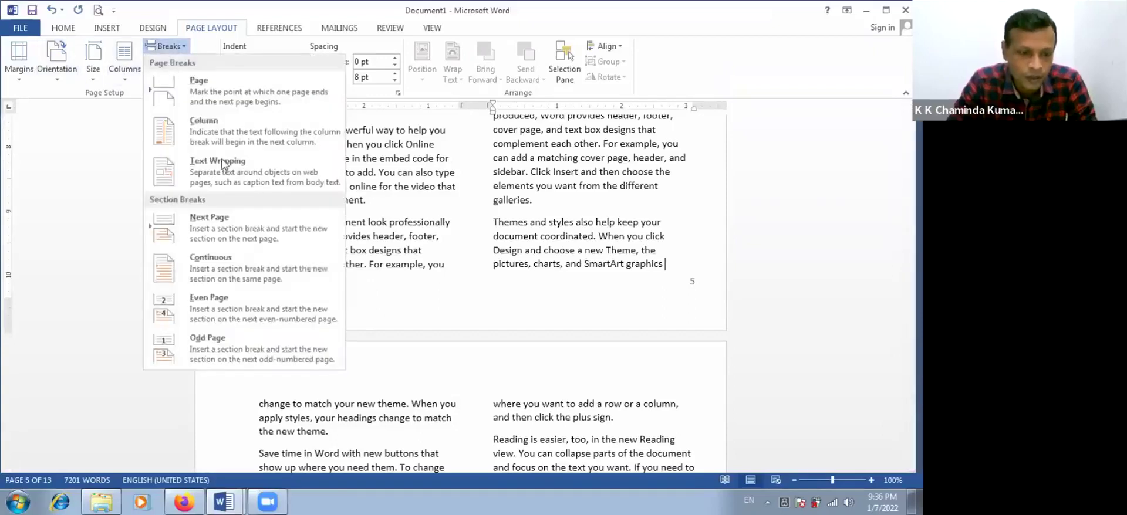
pyautogui.click(230, 230)
pyautogui.click(333, 376)
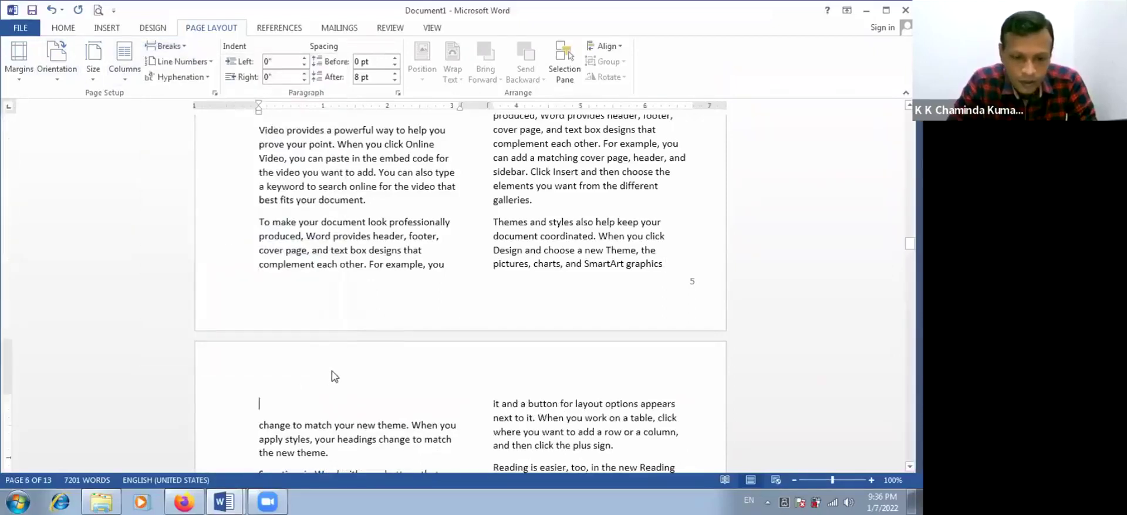
# Step: Open the Section 3 header at the top of page 6 for editing
pyautogui.scroll(-3, 332, 371)
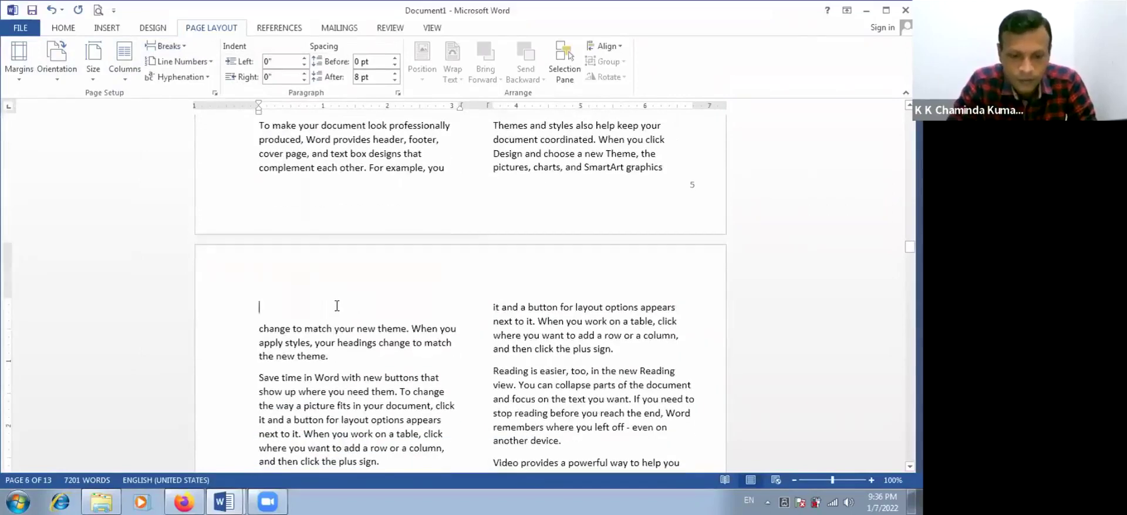
pyautogui.doubleClick(337, 306)
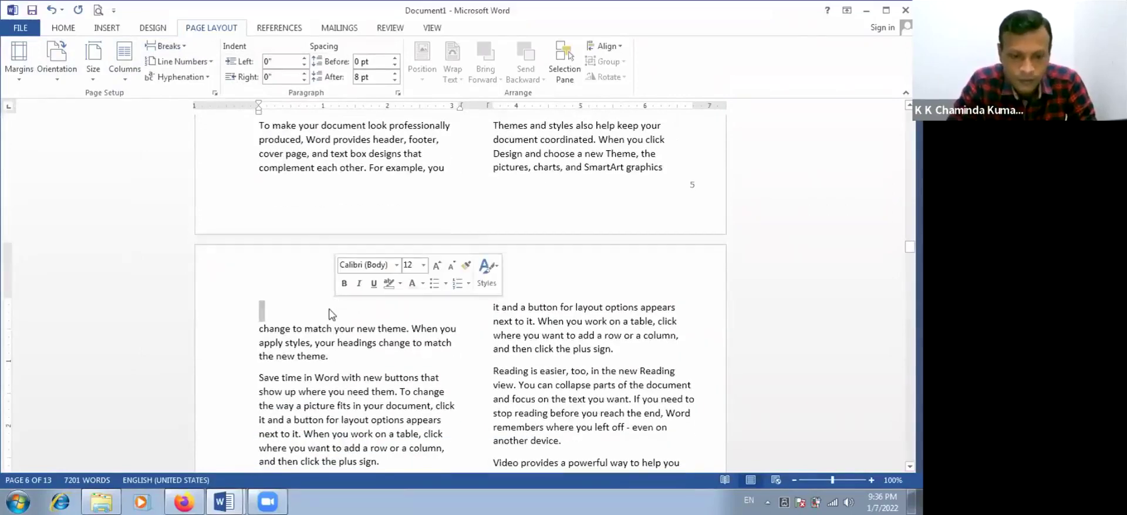
pyautogui.doubleClick(304, 269)
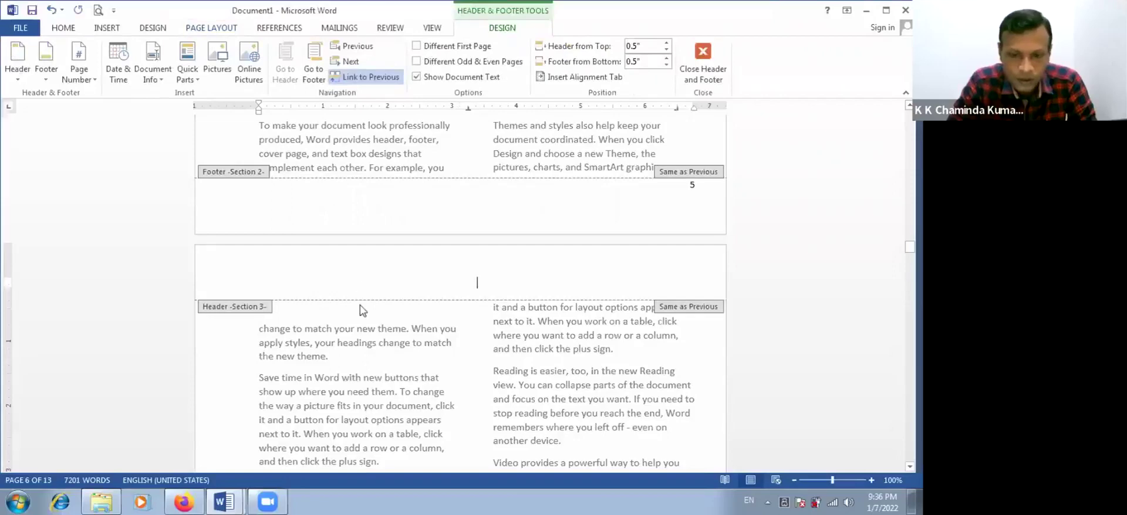
pyautogui.scroll(-13, 358, 320)
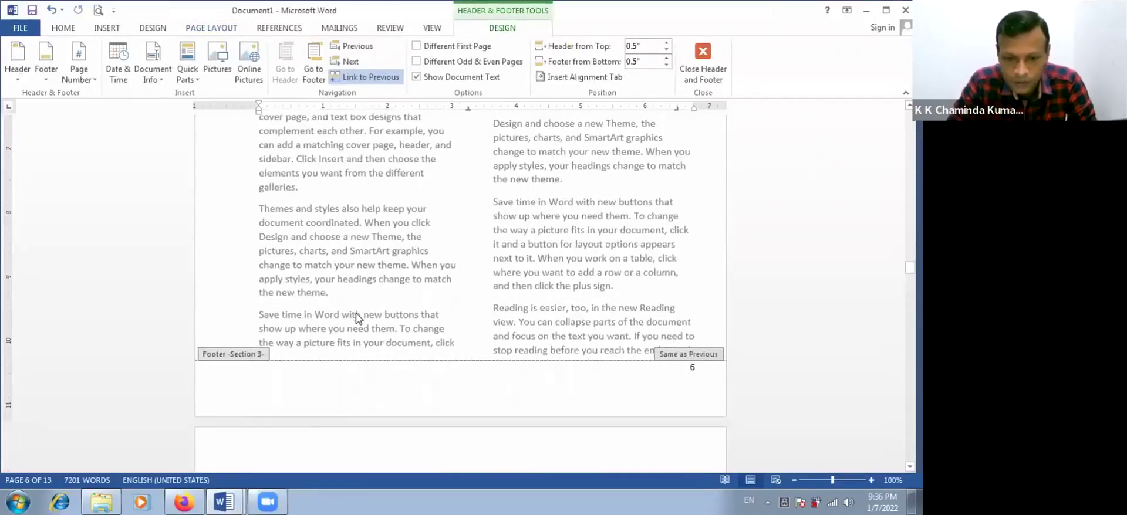
pyautogui.scroll(12, 358, 320)
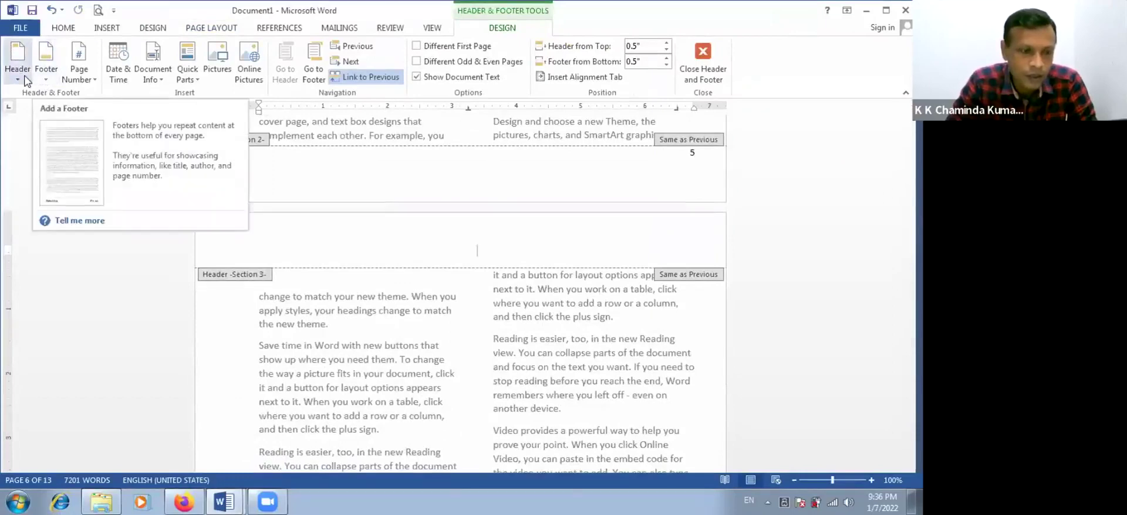
# Step: Unlink the Section 3 header from the previous section
pyautogui.click(24, 80)
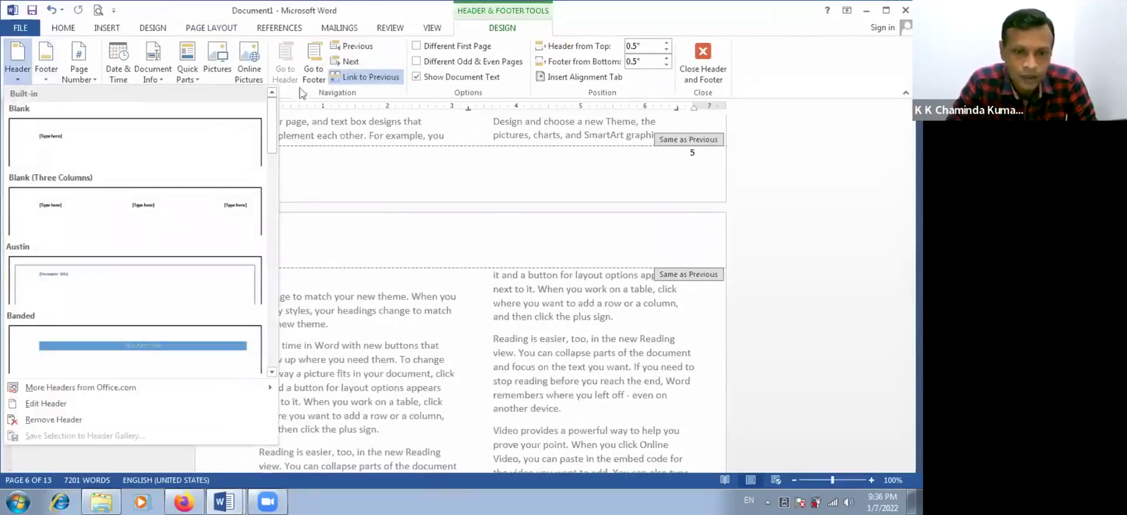
pyautogui.click(354, 84)
pyautogui.click(354, 82)
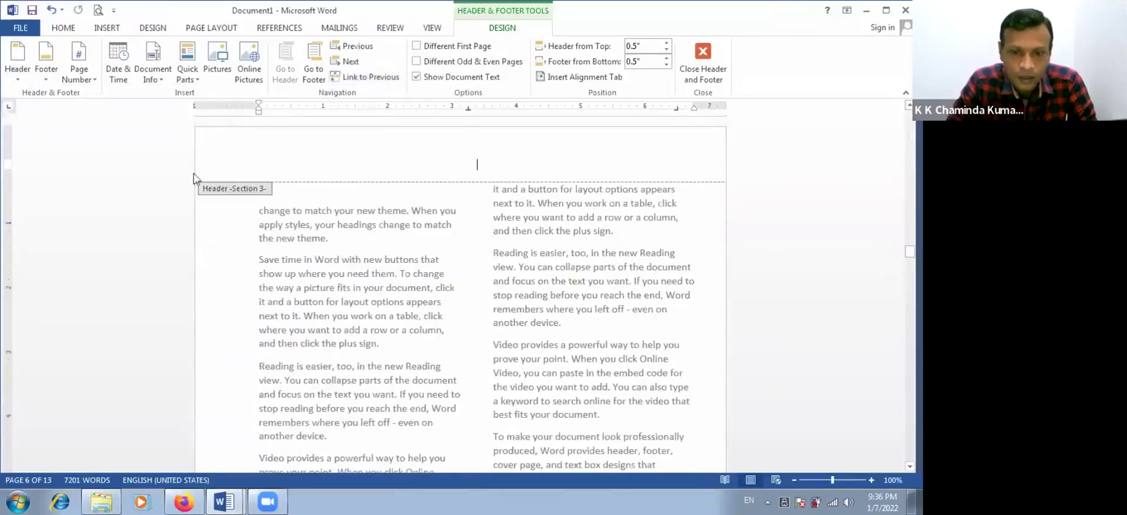
# Step: Apply the Austin header with its [Document title] placeholder to Section 3
pyautogui.click(19, 70)
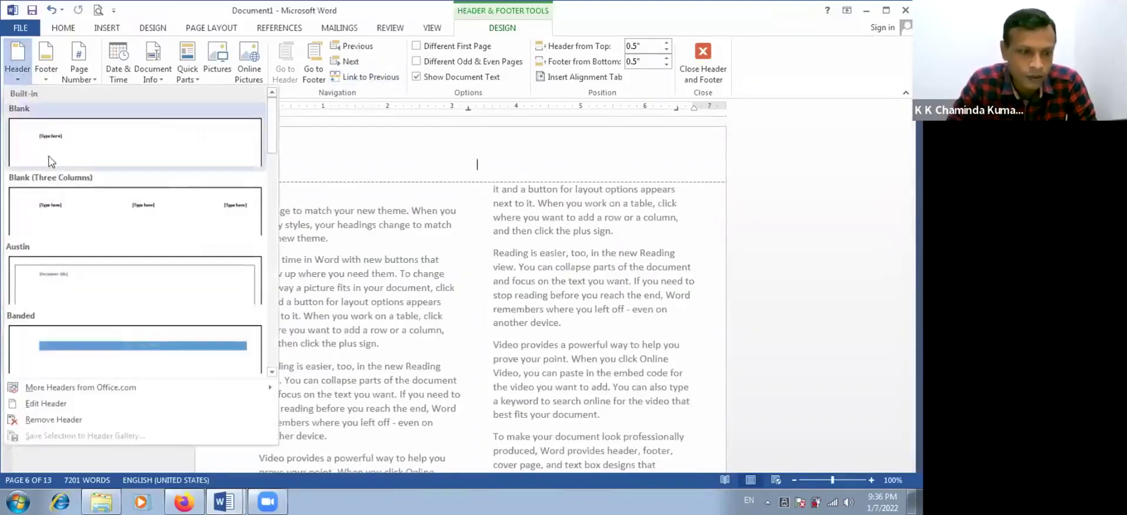
pyautogui.click(279, 301)
pyautogui.scroll(10, 381, 255)
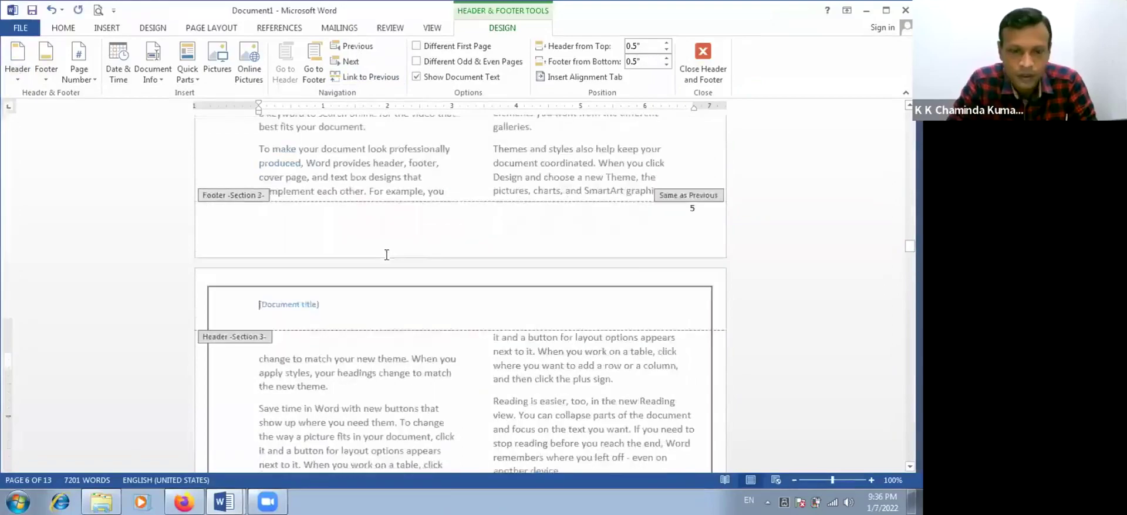
pyautogui.scroll(4, 370, 247)
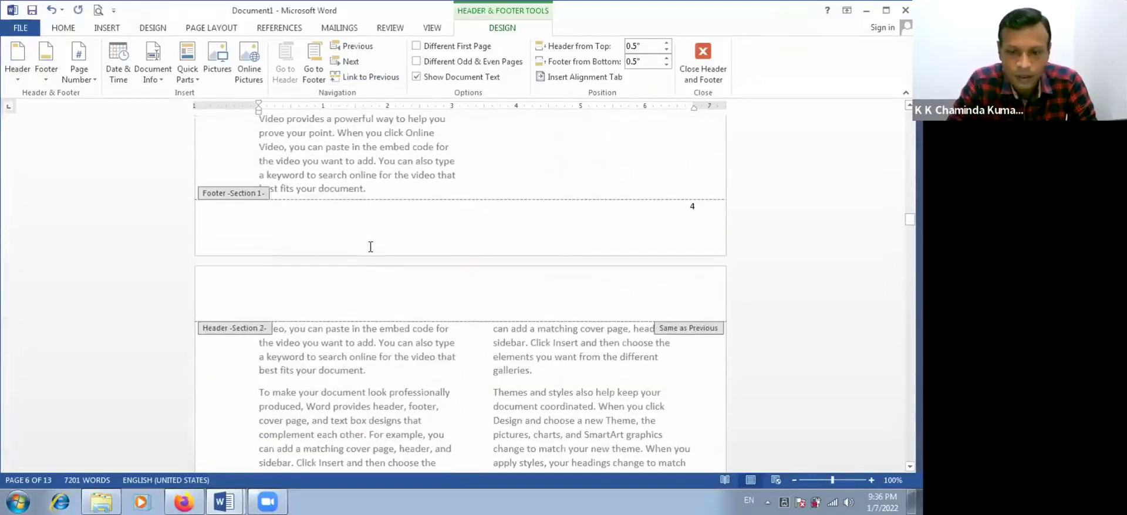
pyautogui.scroll(-3, 375, 276)
pyautogui.scroll(-9, 380, 303)
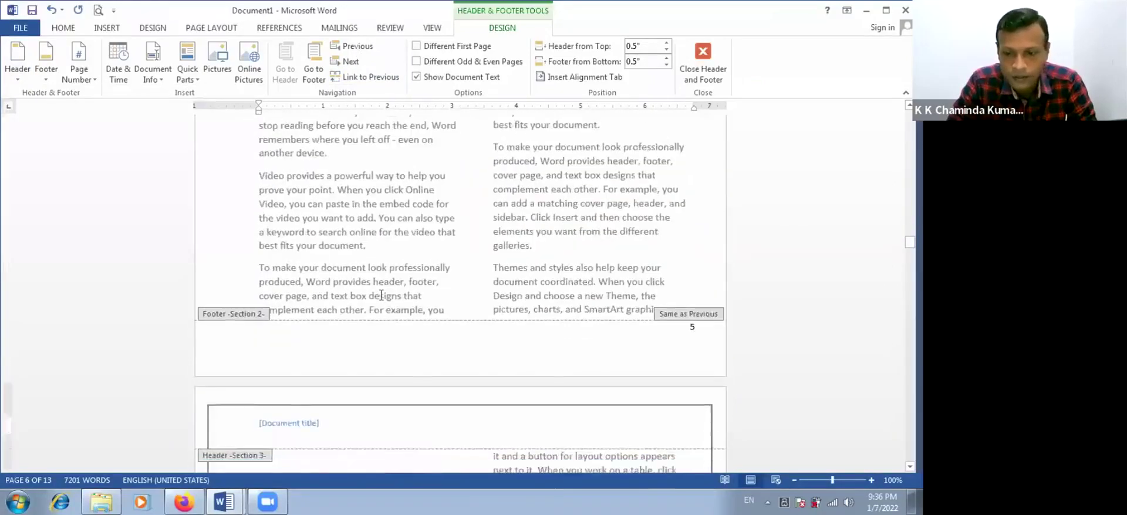
pyautogui.doubleClick(350, 376)
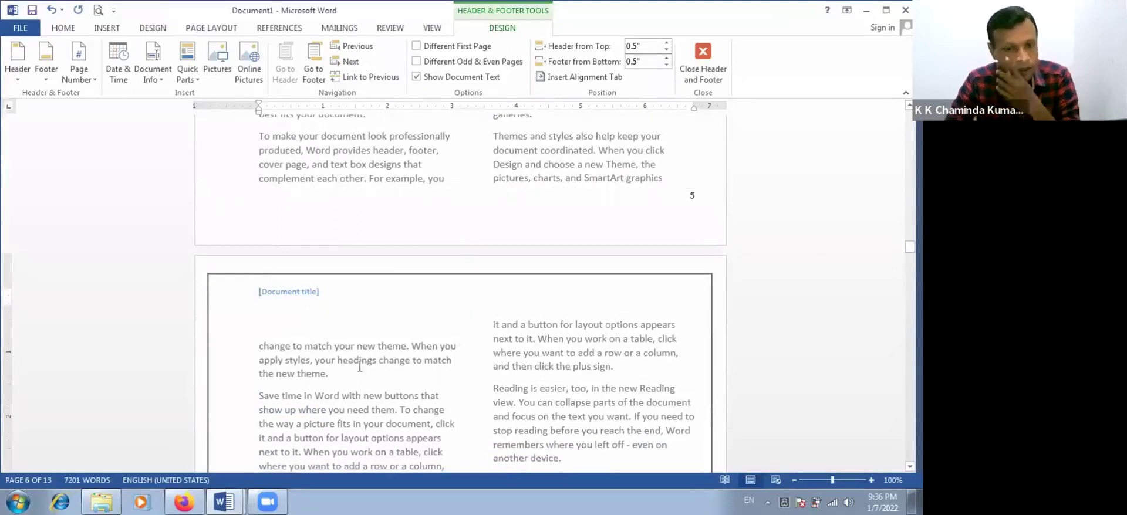
pyautogui.scroll(2, 373, 361)
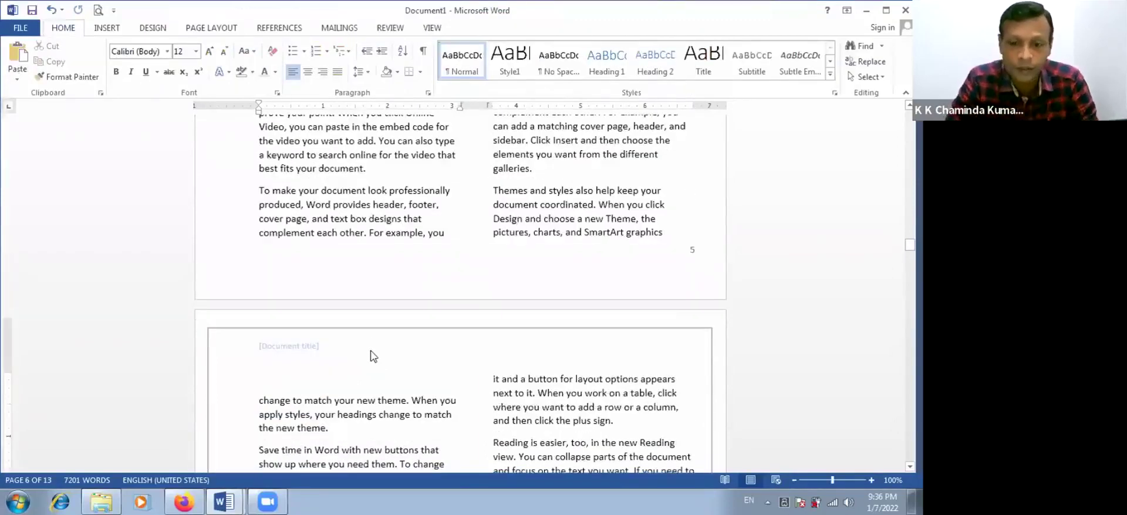
# Step: Go back to page 1's header, then choose File > New for a new document
pyautogui.scroll(2, 385, 330)
pyautogui.scroll(5, 489, 194)
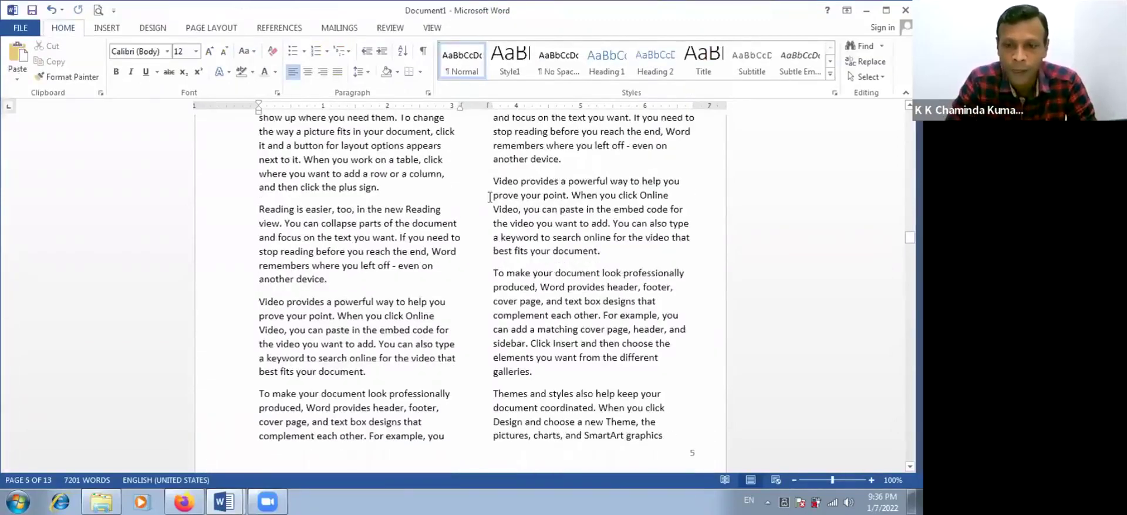
pyautogui.scroll(10, 481, 199)
pyautogui.scroll(-6, 479, 205)
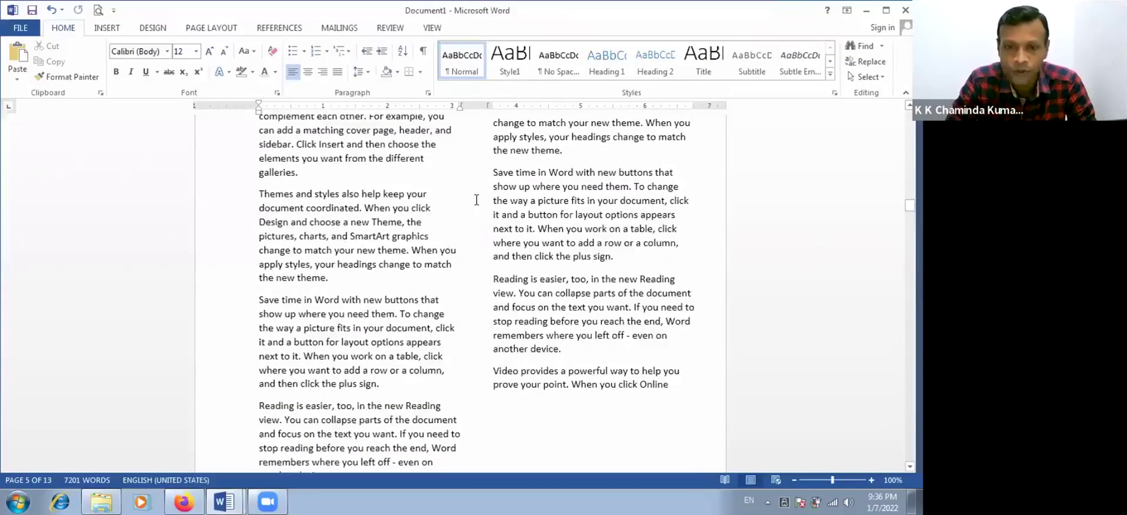
pyautogui.scroll(10, 476, 200)
pyautogui.scroll(5, 475, 199)
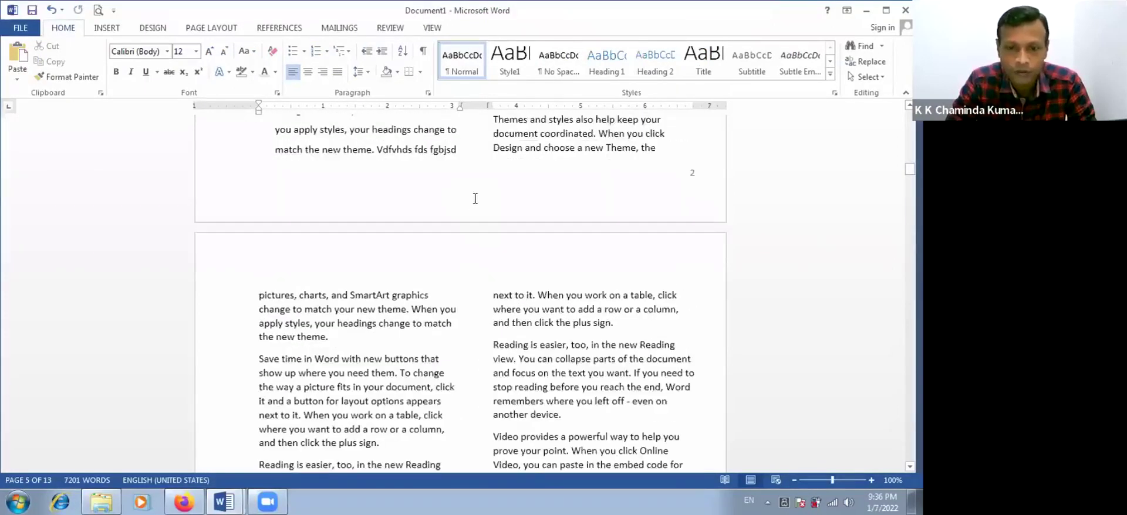
pyautogui.scroll(5, 476, 198)
pyautogui.scroll(5, 461, 293)
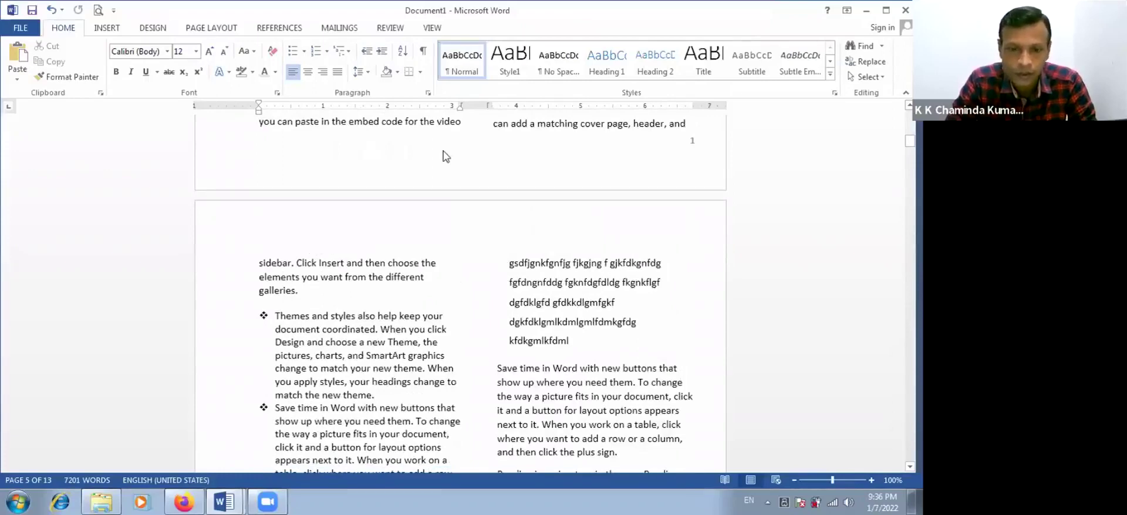
pyautogui.doubleClick(420, 134)
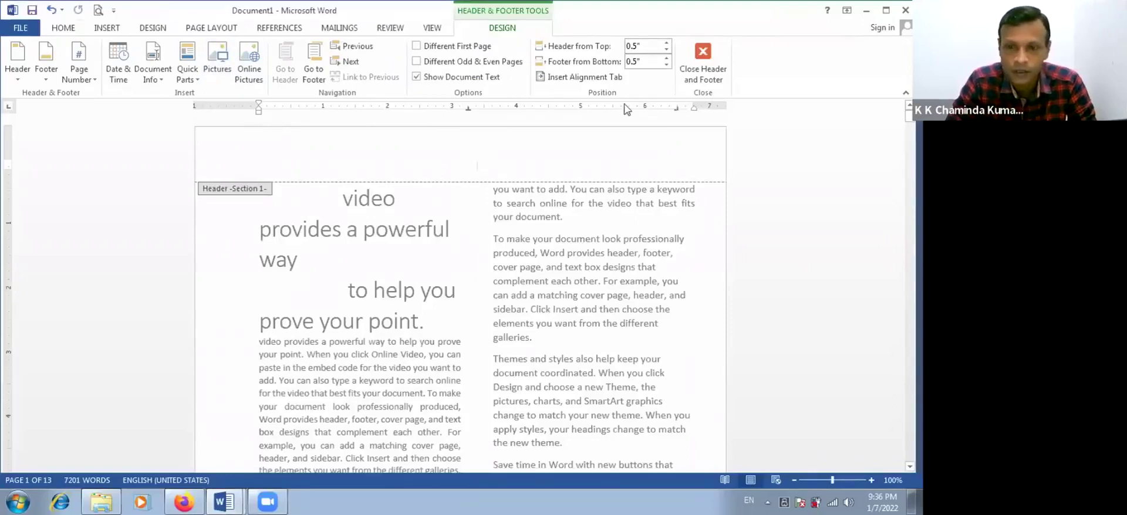
pyautogui.click(28, 33)
pyautogui.click(33, 84)
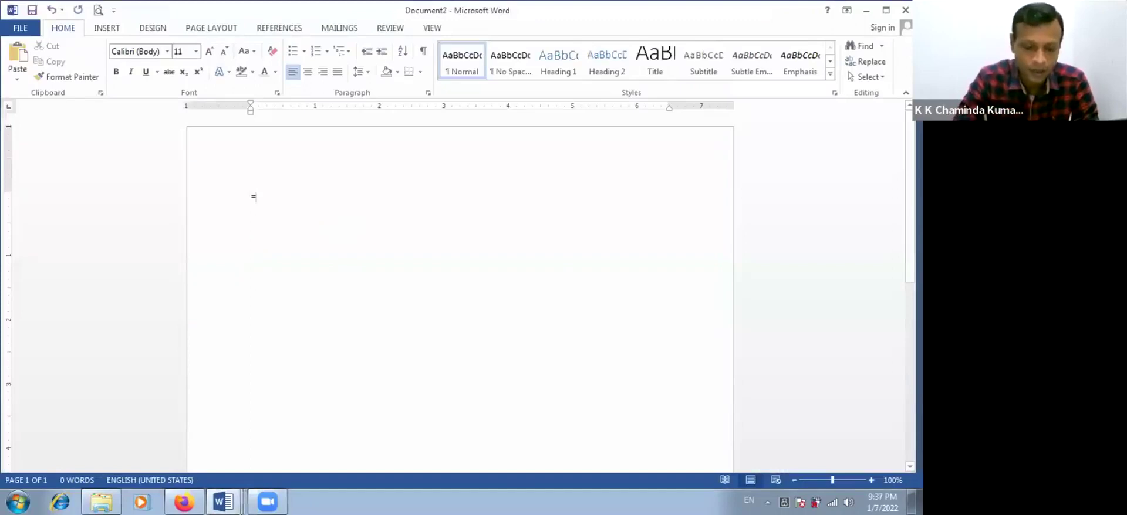
# Step: Generate nine pages of sample text with =rand(100) and open Document2's page 1 header
pyautogui.write('rand')
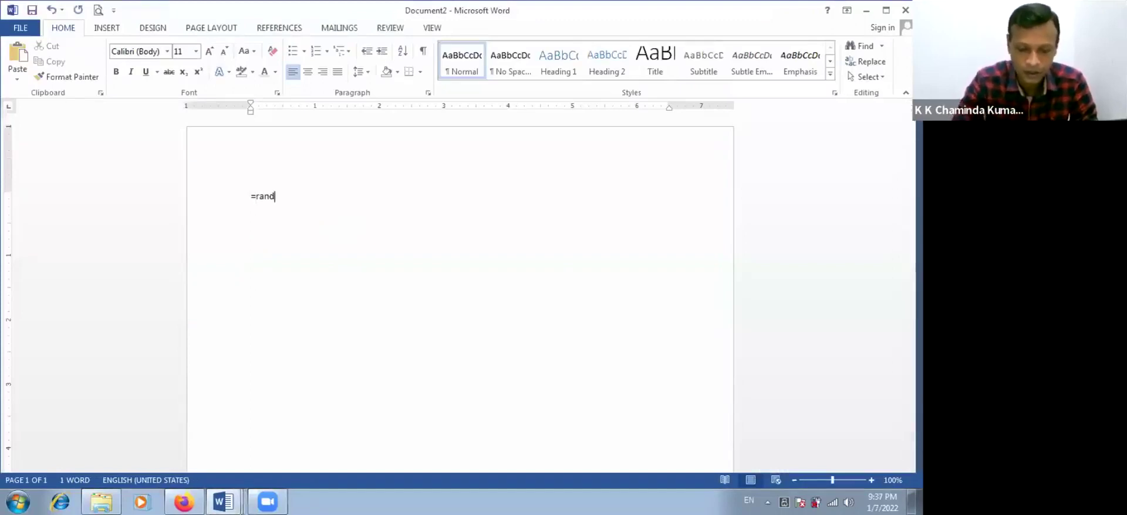
pyautogui.write('(100')
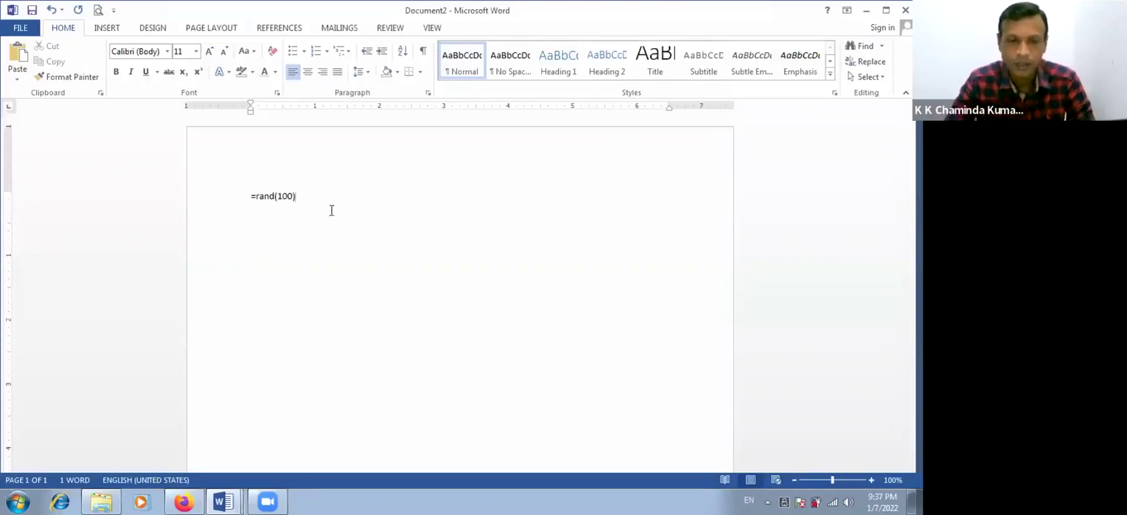
pyautogui.write(')')
pyautogui.press('Return')
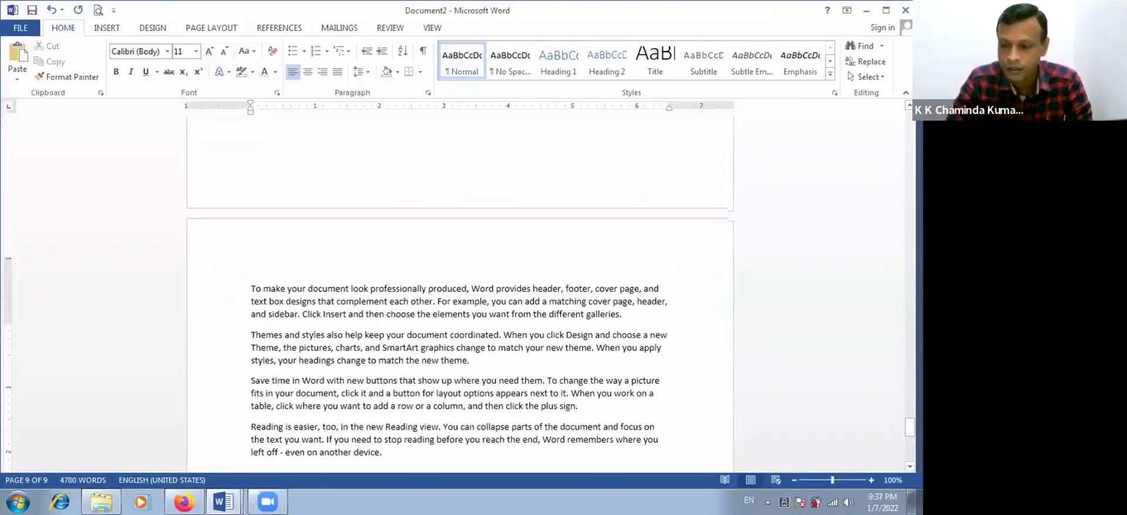
pyautogui.moveTo(910, 427); pyautogui.dragTo(910, 118)
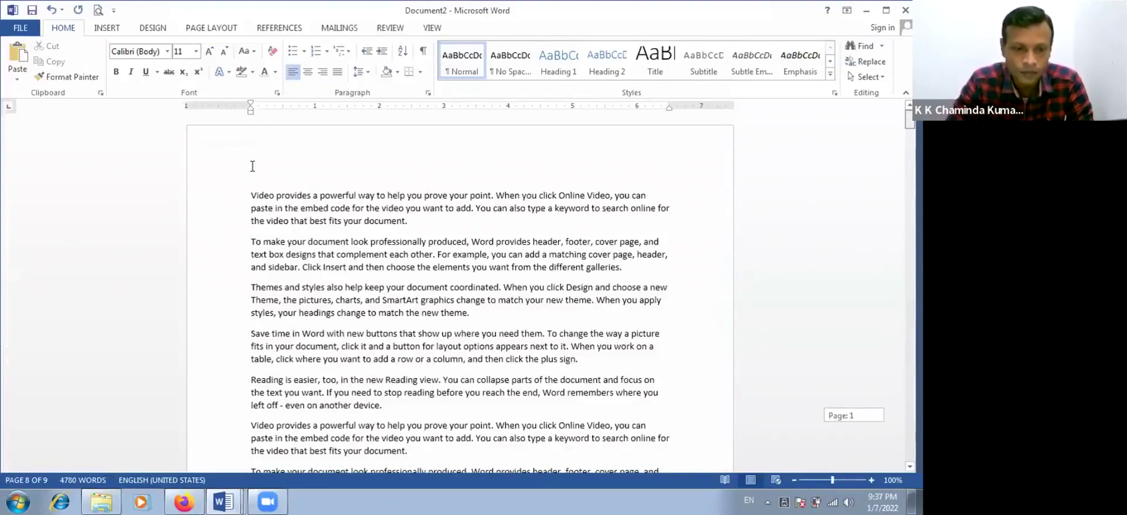
pyautogui.doubleClick(310, 171)
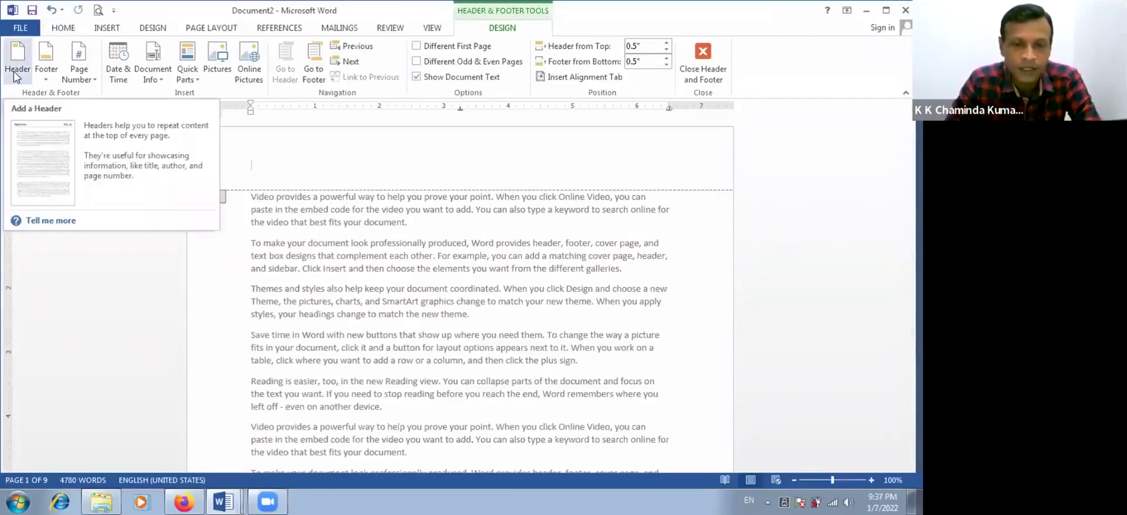
# Step: Reopen Document2's page 1 header for editing after browsing the Page Layout, View and Insert tabs
pyautogui.doubleClick(238, 210)
pyautogui.click(268, 154)
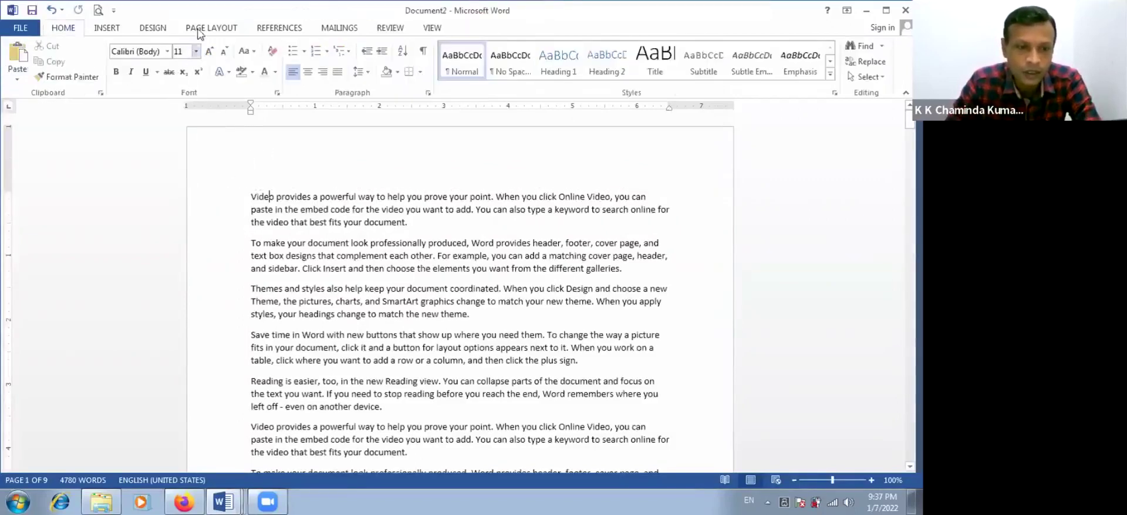
pyautogui.click(202, 29)
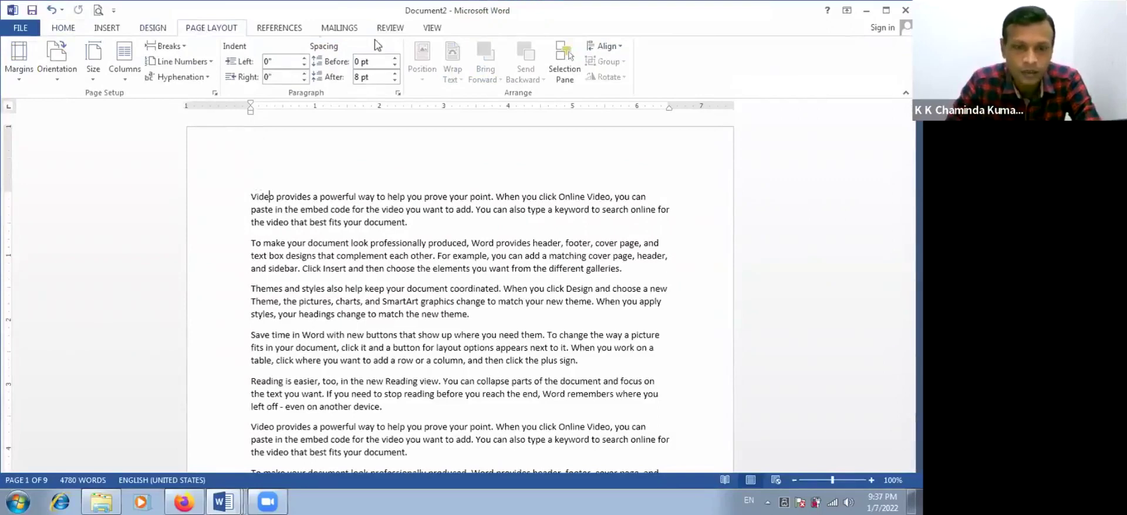
pyautogui.click(438, 29)
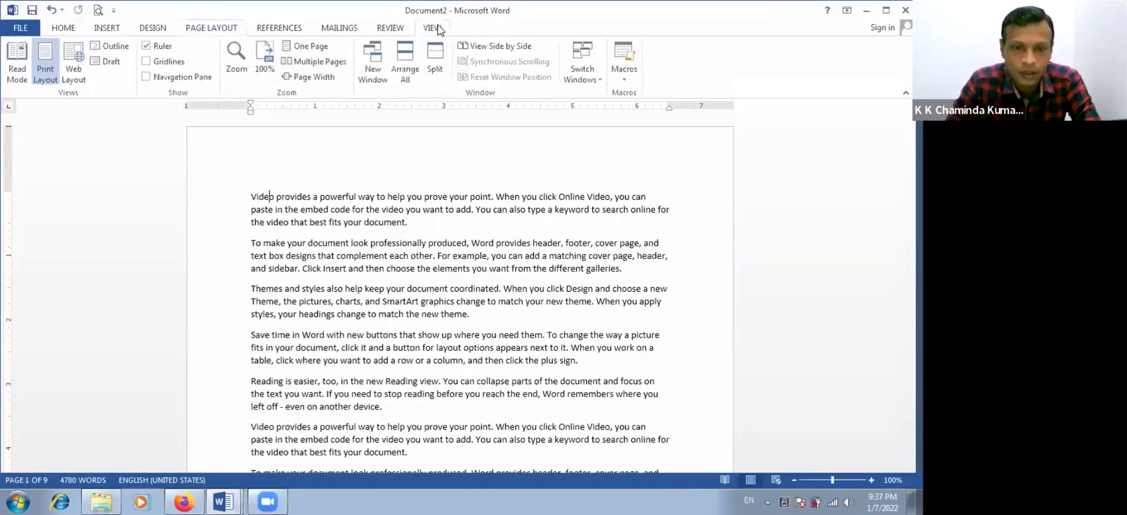
pyautogui.click(106, 28)
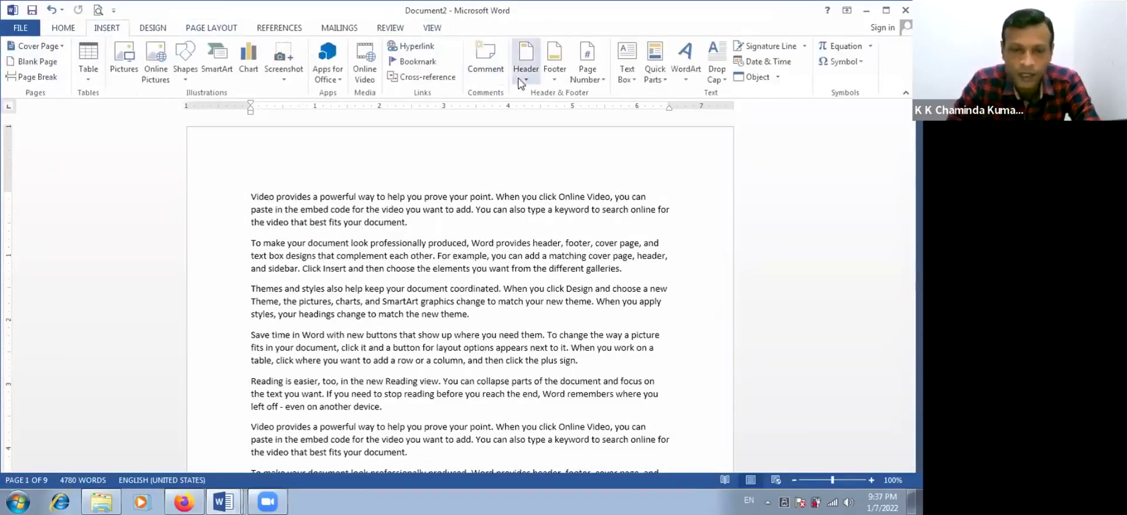
pyautogui.click(264, 158)
pyautogui.doubleClick(264, 159)
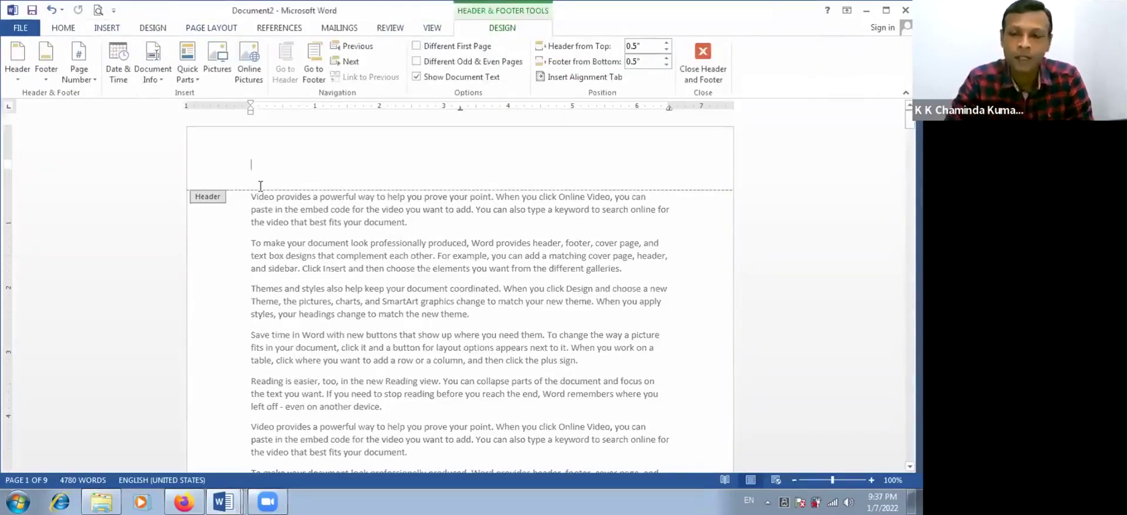
# Step: Apply the orange Retrospect header with [DOCUMENT TITLE] and [DATE] placeholders
pyautogui.click(15, 73)
pyautogui.scroll(-6, 130, 322)
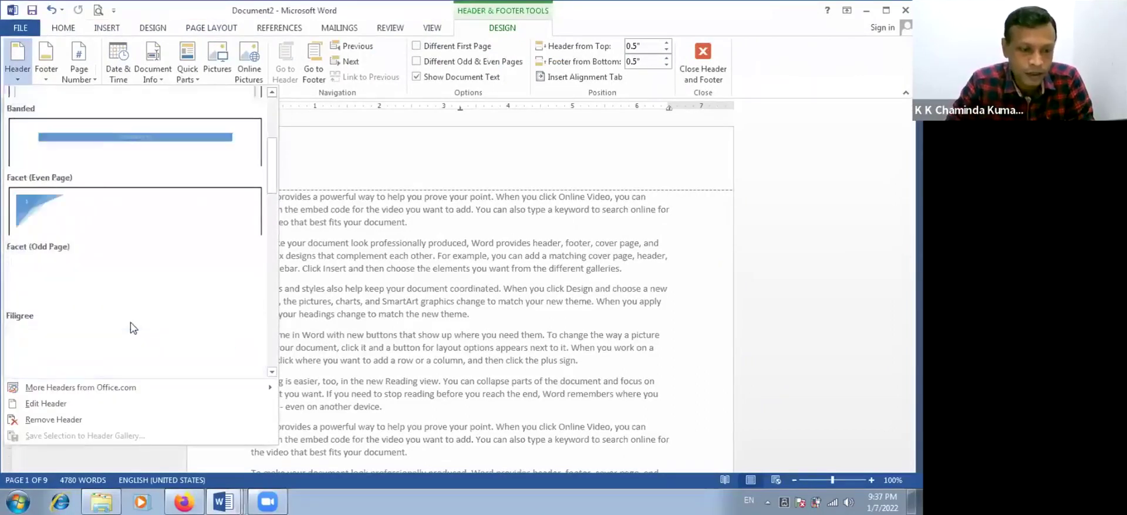
pyautogui.scroll(6, 134, 282)
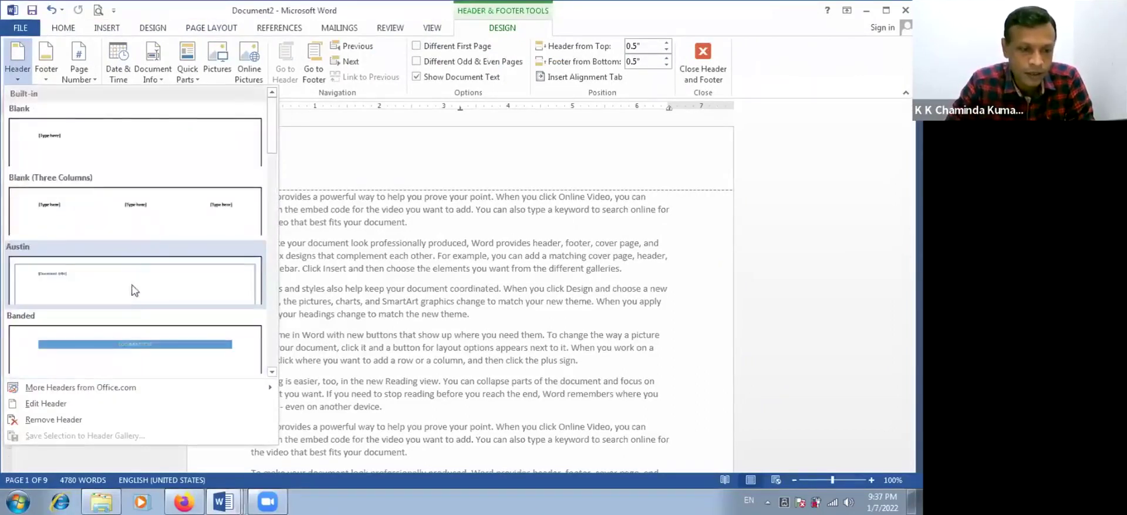
pyautogui.scroll(-12, 130, 306)
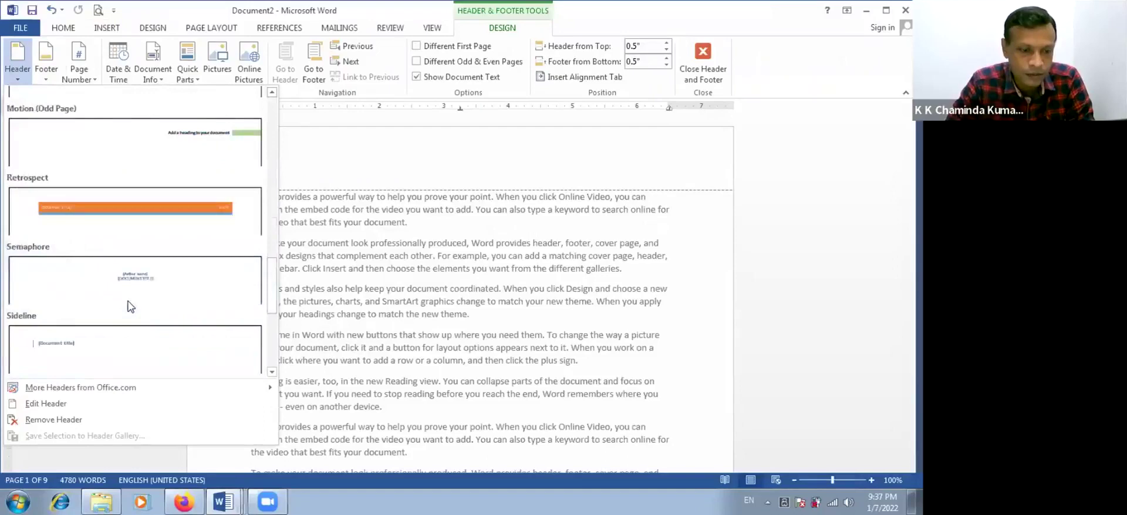
pyautogui.click(120, 222)
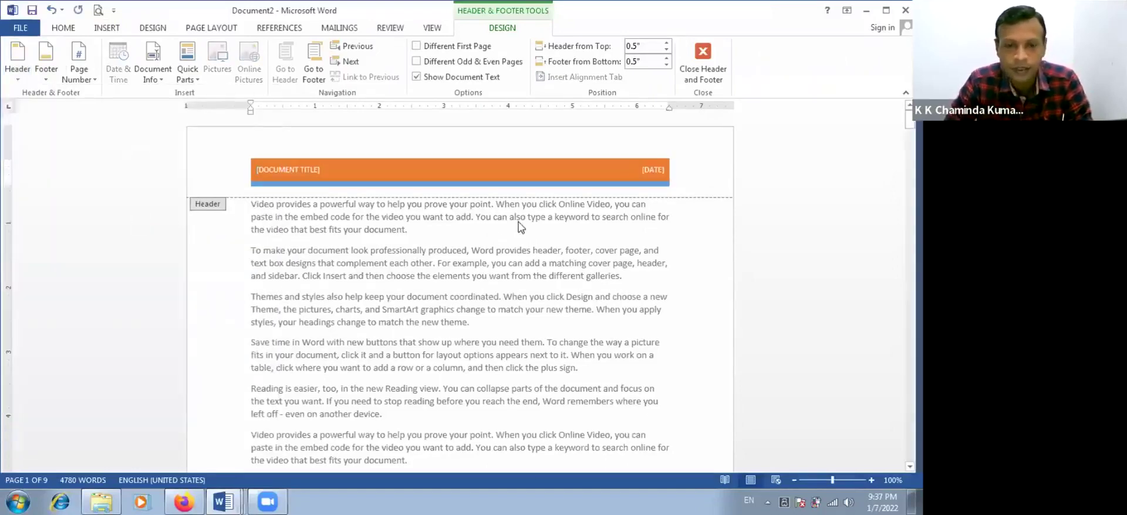
pyautogui.doubleClick(495, 241)
# Step: Review the new headers across pages and open the page 1 footer
pyautogui.scroll(-18, 499, 241)
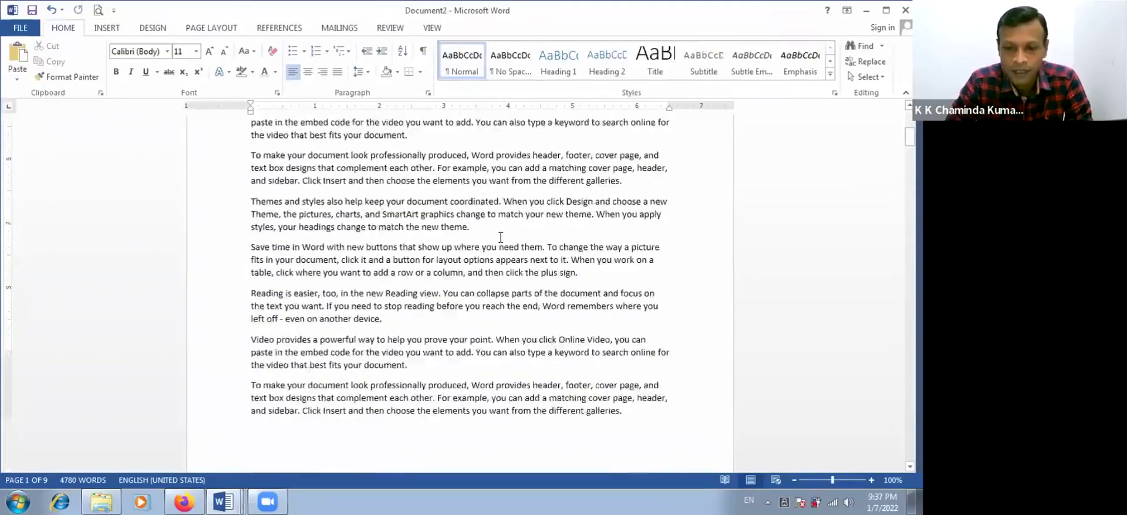
pyautogui.scroll(-15, 502, 241)
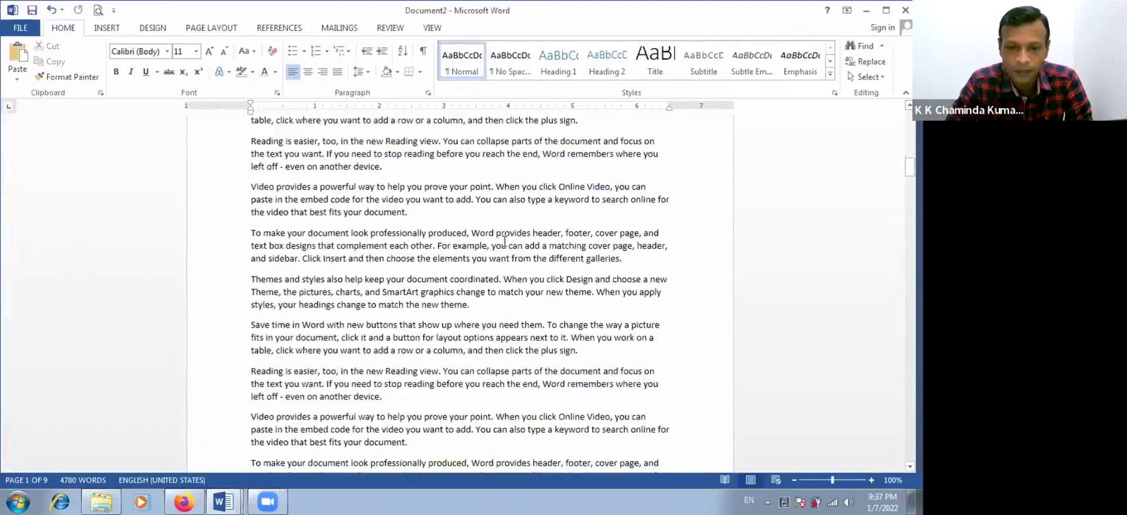
pyautogui.scroll(2, 503, 238)
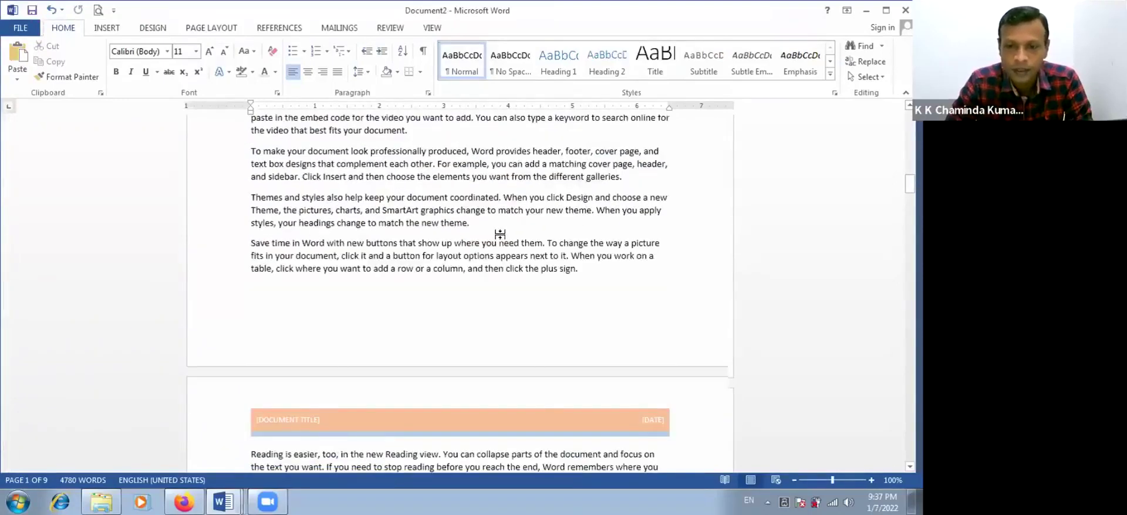
pyautogui.scroll(15, 498, 233)
pyautogui.scroll(15, 495, 229)
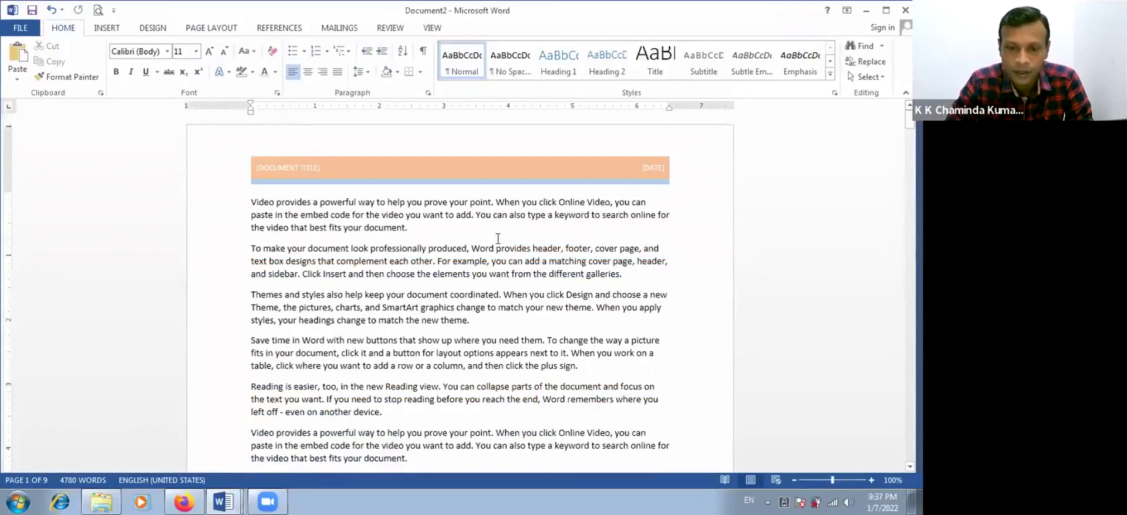
pyautogui.scroll(1, 498, 239)
pyautogui.scroll(-7, 498, 238)
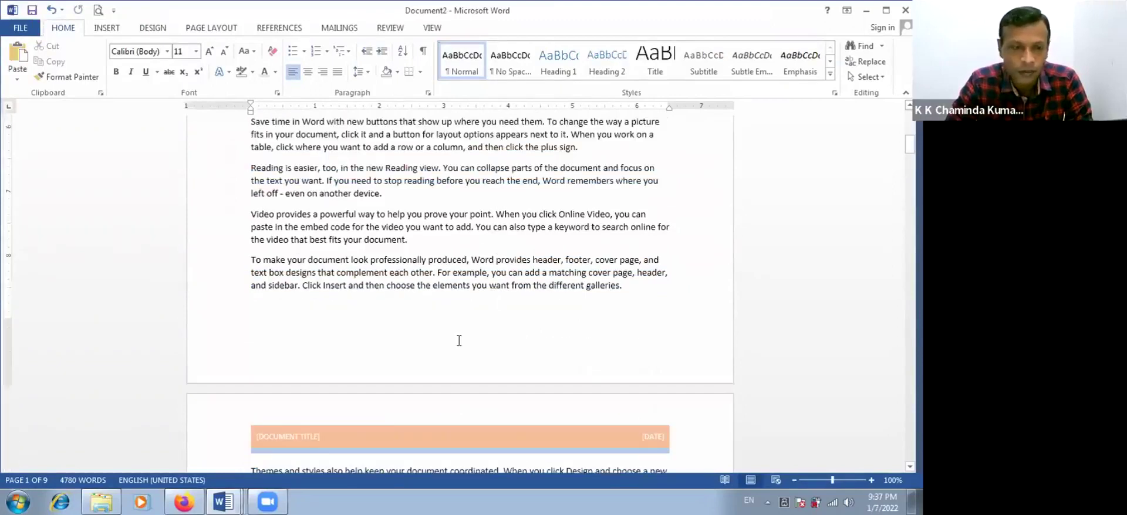
pyautogui.doubleClick(450, 356)
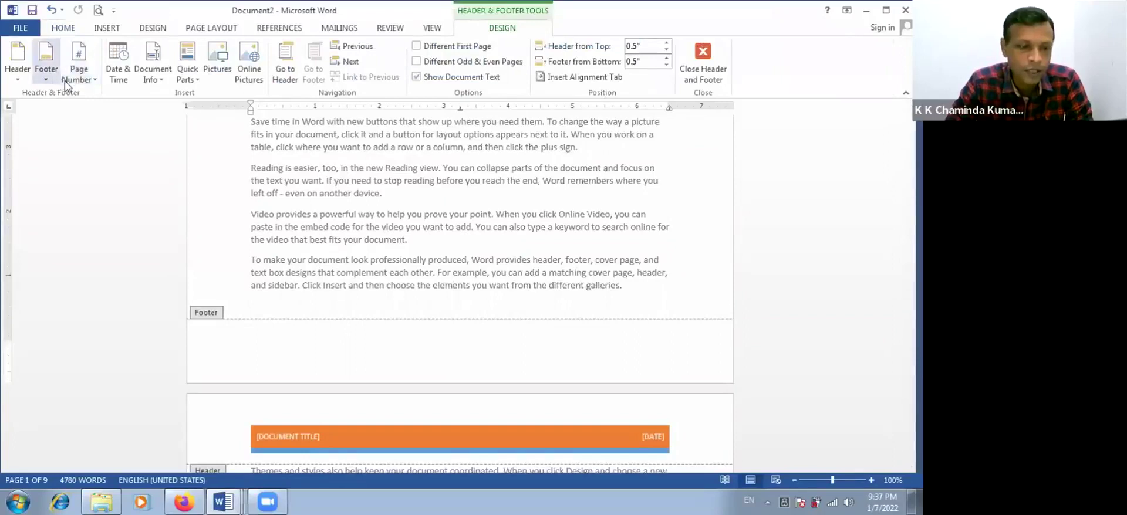
# Step: Set the page number format to 1, 2, 3, … in Format Page Numbers
pyautogui.click(74, 86)
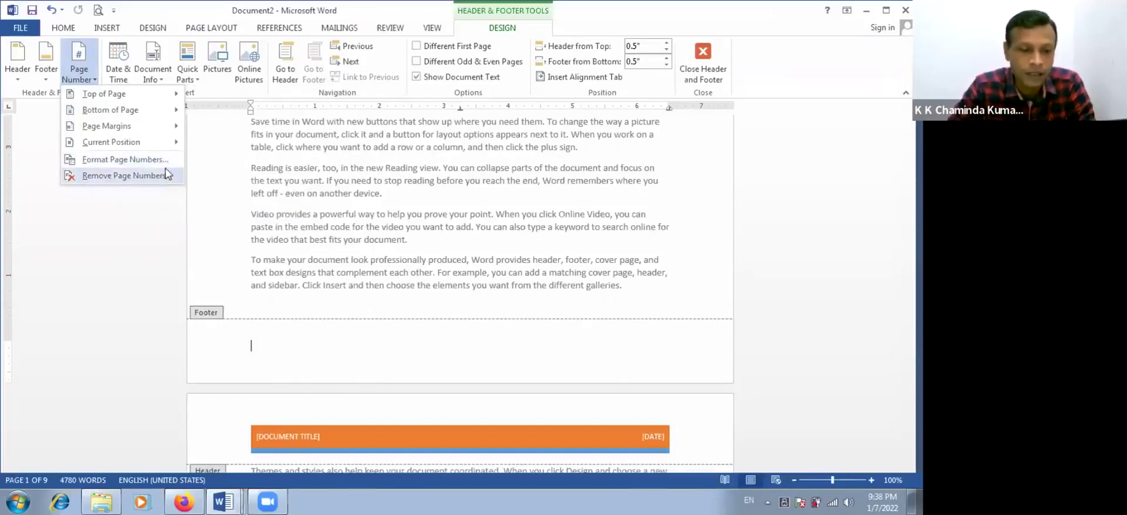
pyautogui.click(136, 163)
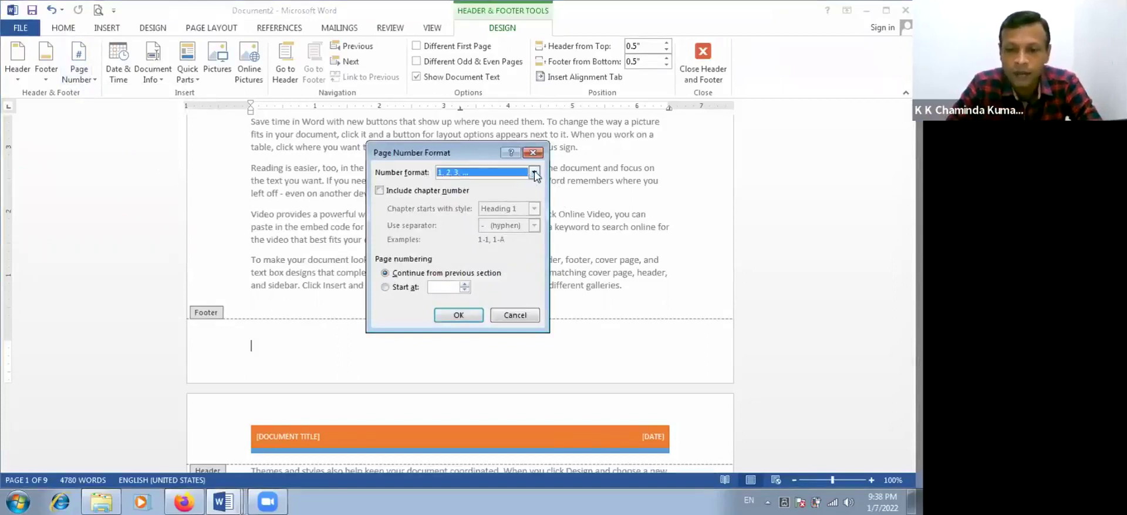
pyautogui.click(534, 173)
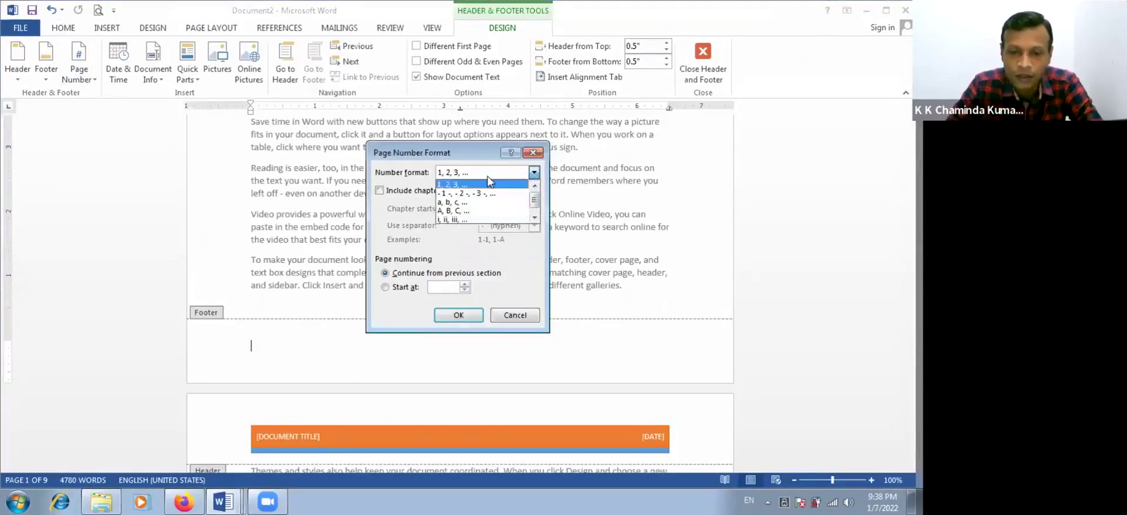
pyautogui.click(490, 184)
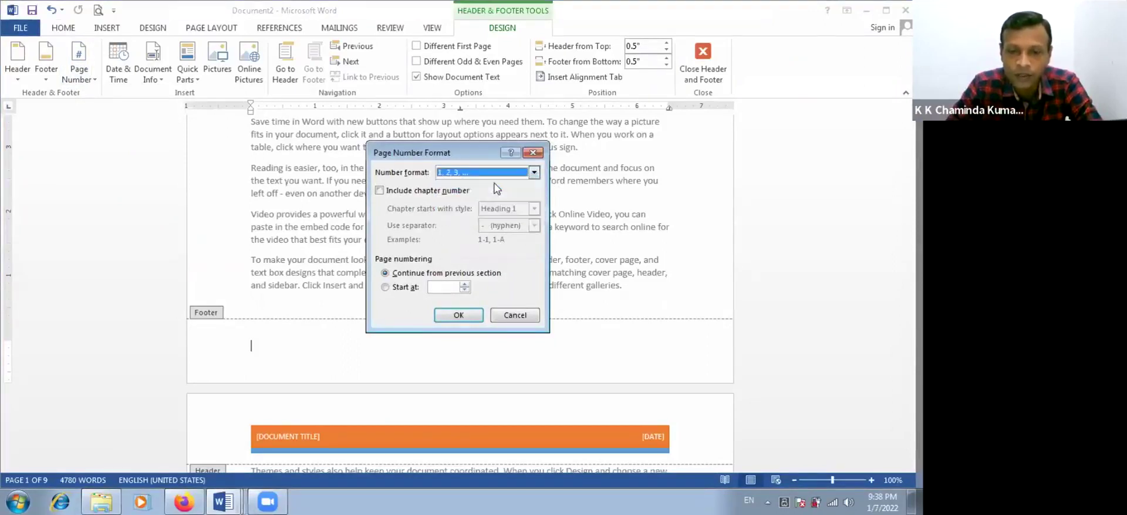
pyautogui.click(470, 320)
pyautogui.scroll(2, 458, 322)
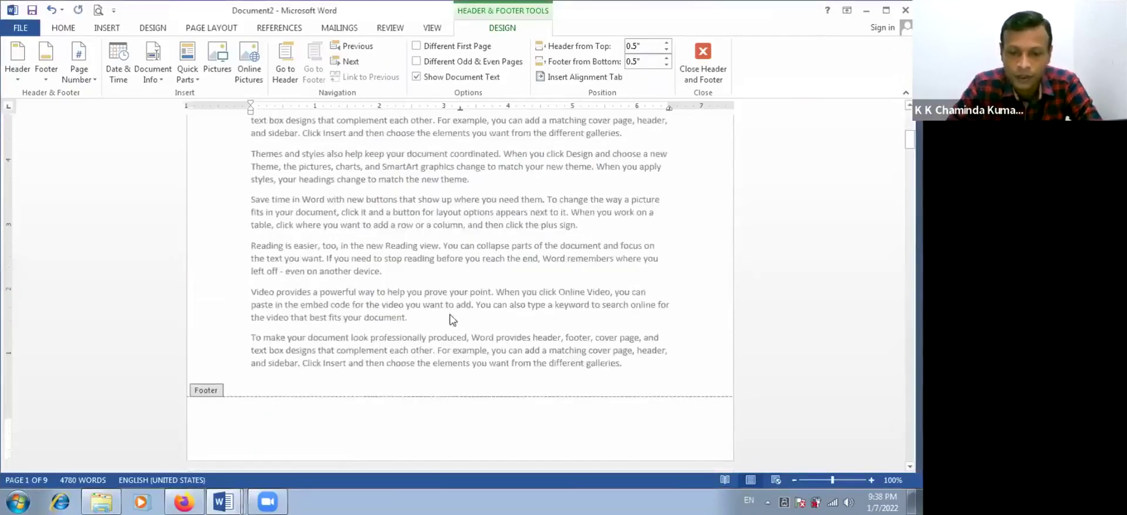
pyautogui.scroll(-4, 513, 372)
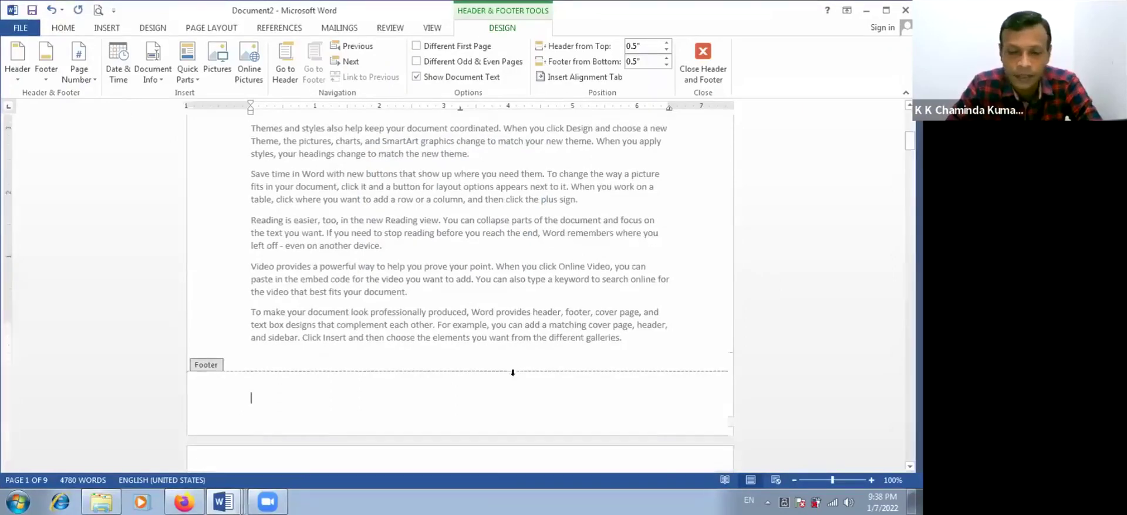
# Step: Add right-aligned Pg. Number 2 page numbers to the bottom of every page
pyautogui.click(86, 77)
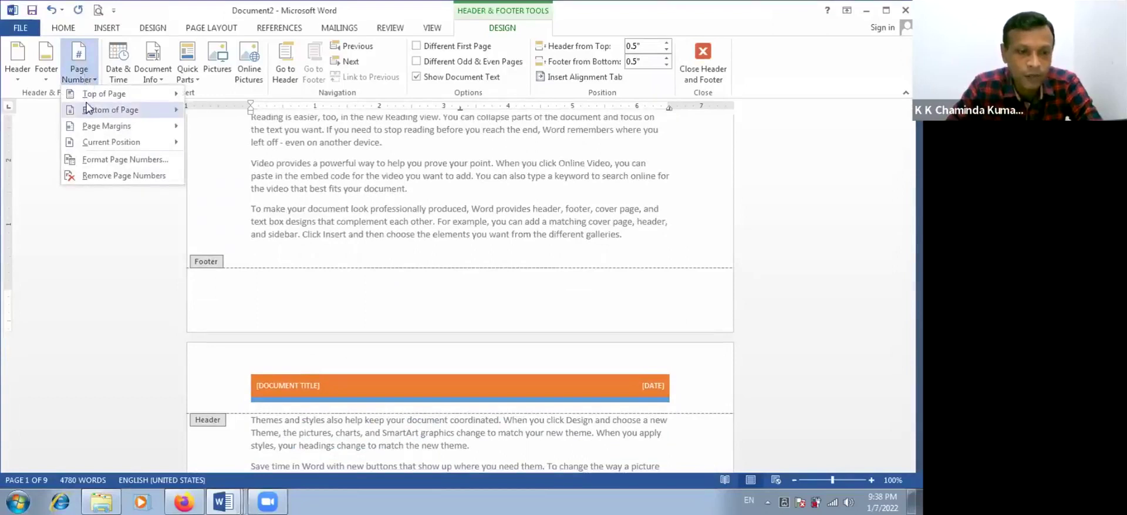
pyautogui.moveTo(87, 108)
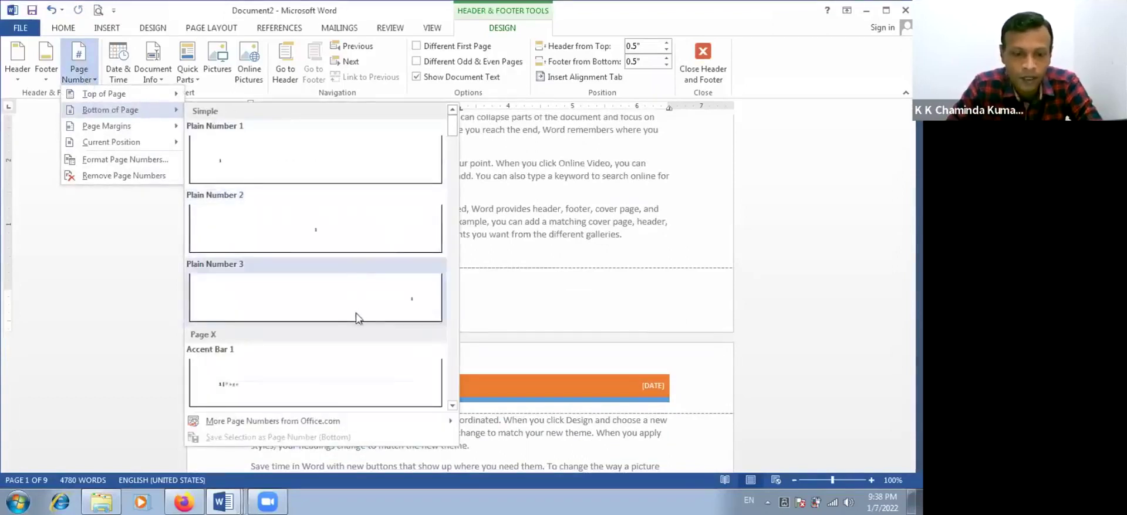
pyautogui.scroll(-3, 357, 317)
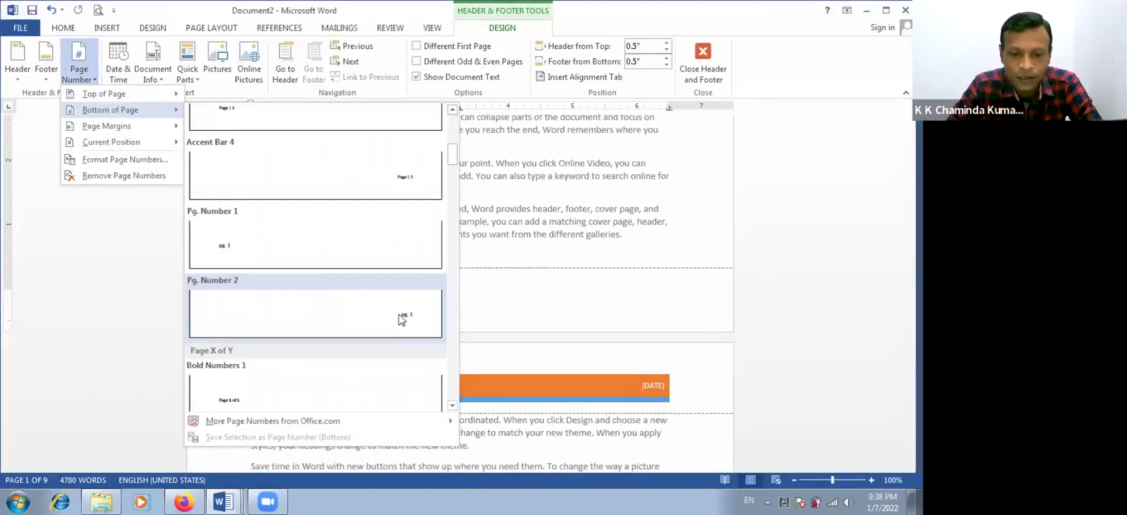
pyautogui.click(403, 320)
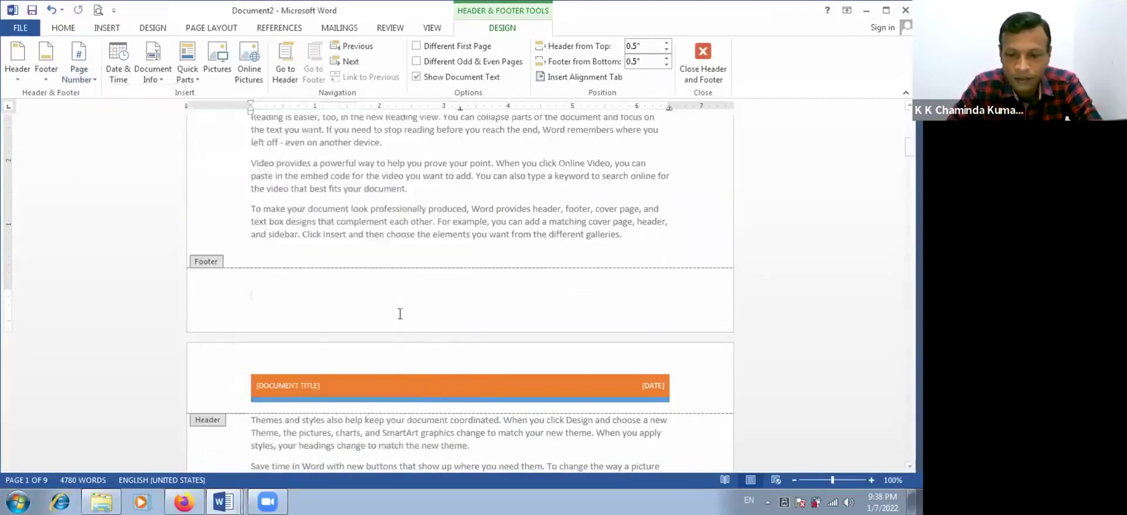
pyautogui.scroll(-15, 594, 307)
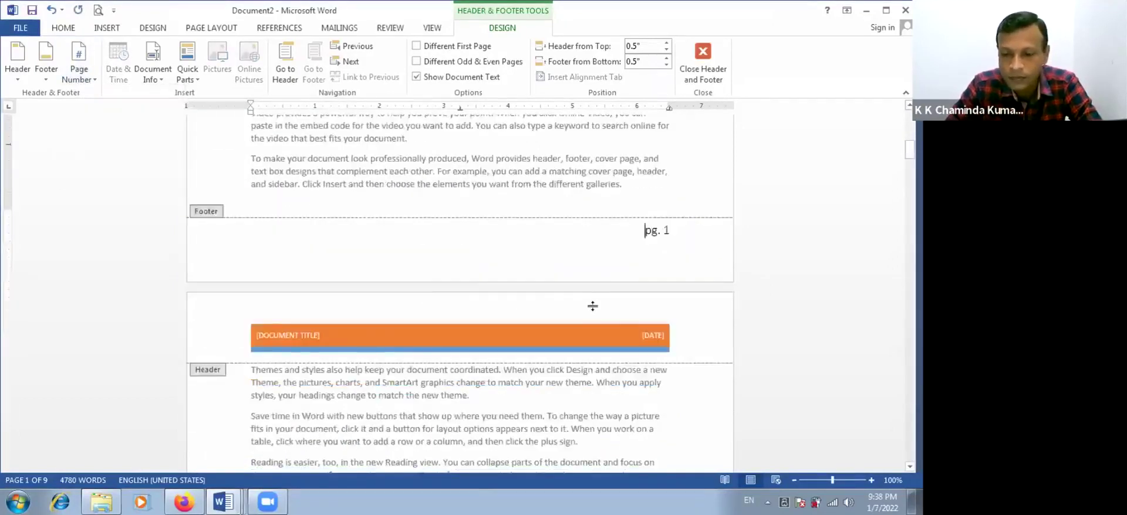
pyautogui.scroll(-15, 597, 296)
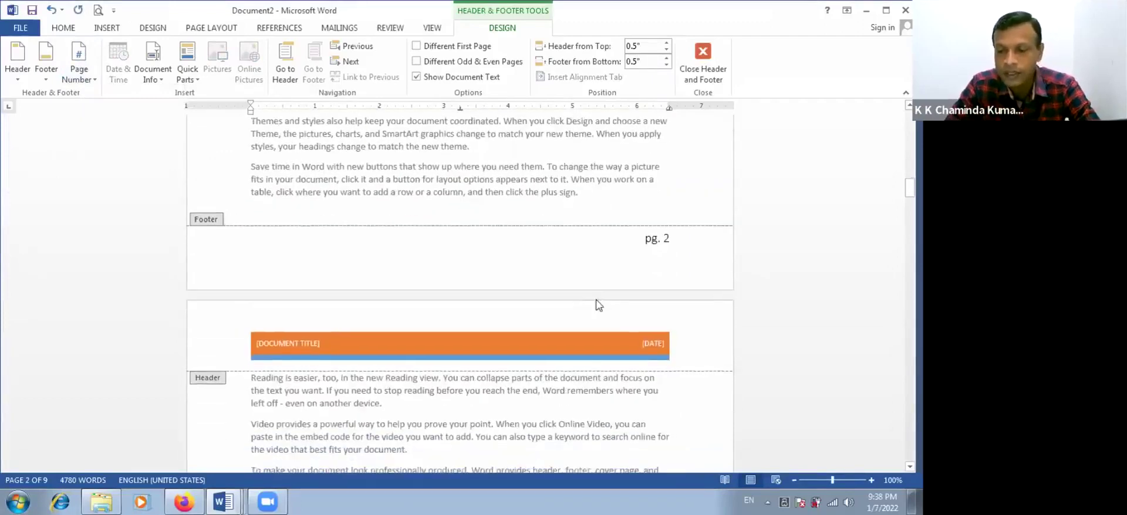
pyautogui.scroll(-2, 591, 304)
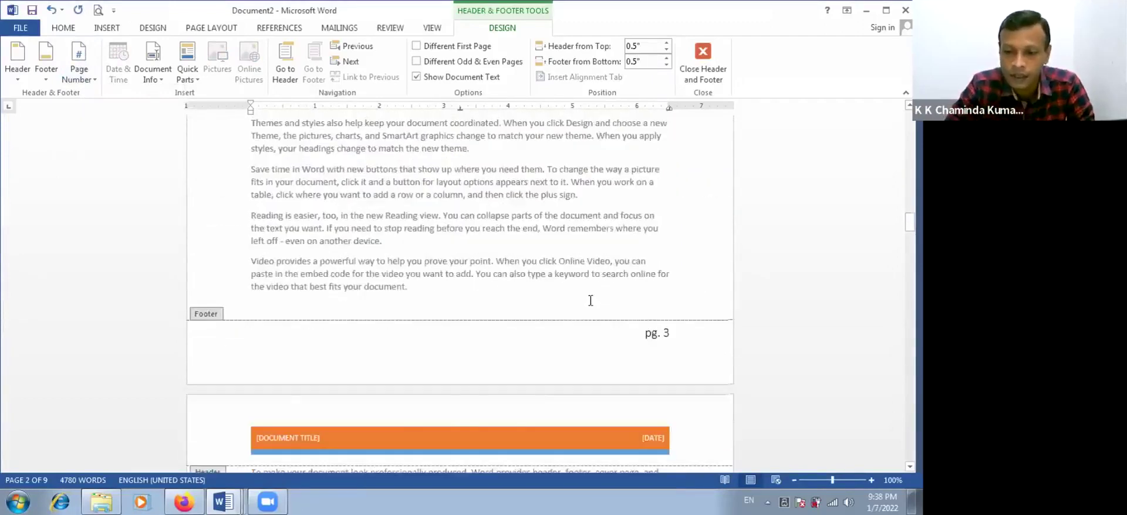
# Step: Close the footer and scroll through pages 2–5 to check the pg. N numbers
pyautogui.doubleClick(566, 239)
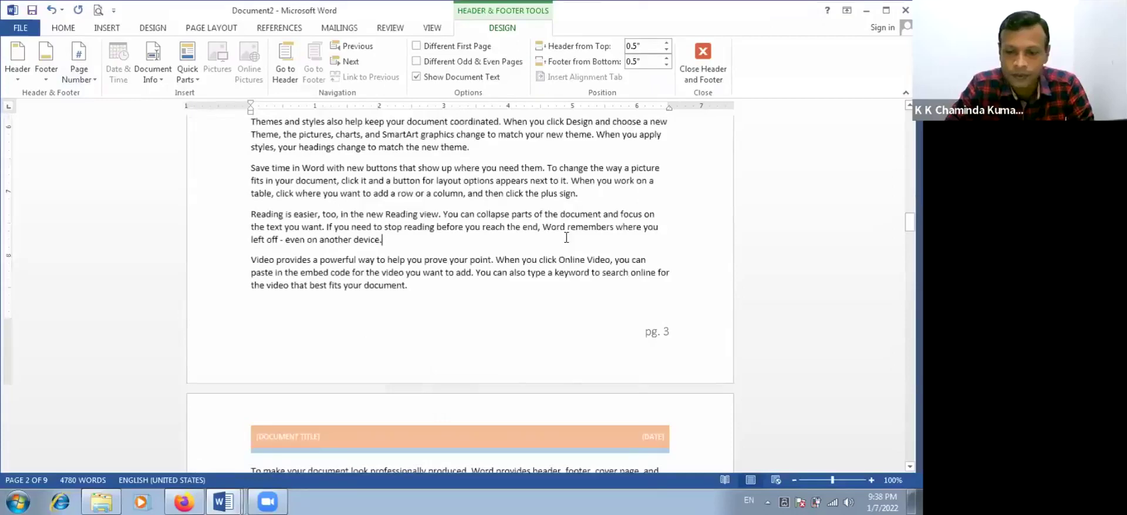
pyautogui.scroll(-12, 567, 241)
pyautogui.scroll(-4, 567, 246)
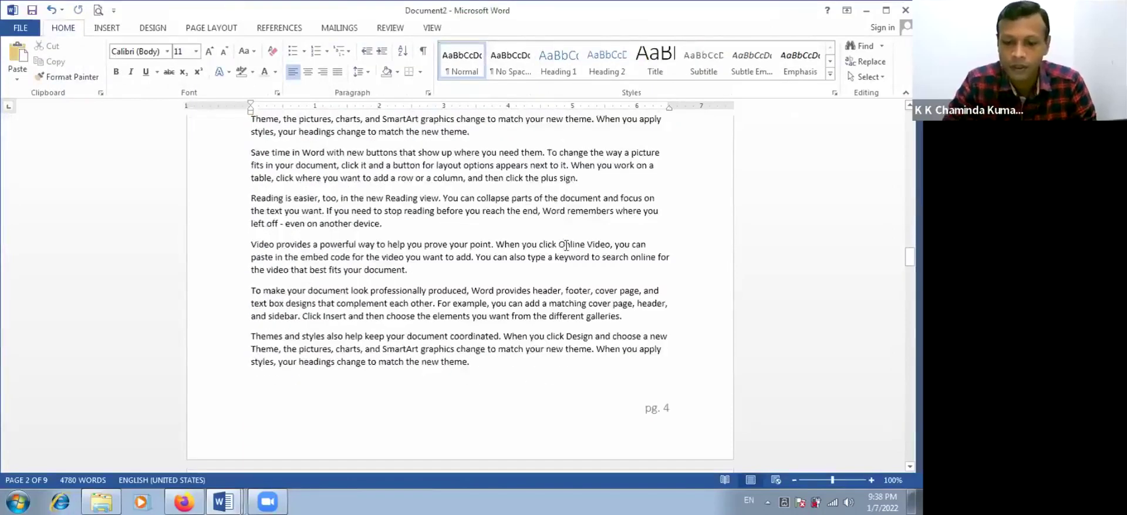
pyautogui.scroll(4, 559, 252)
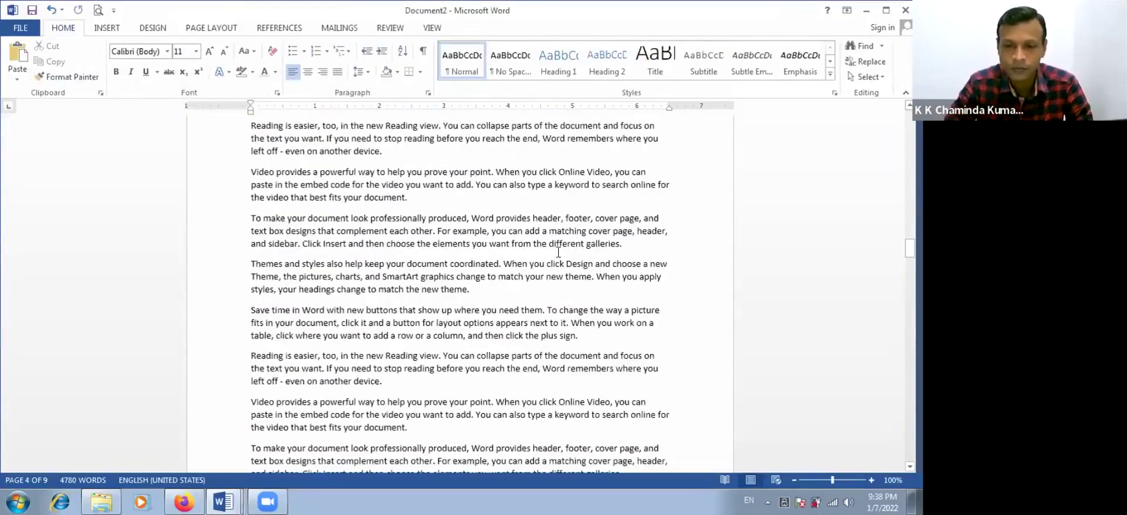
pyautogui.scroll(3, 557, 252)
pyautogui.scroll(-6, 562, 255)
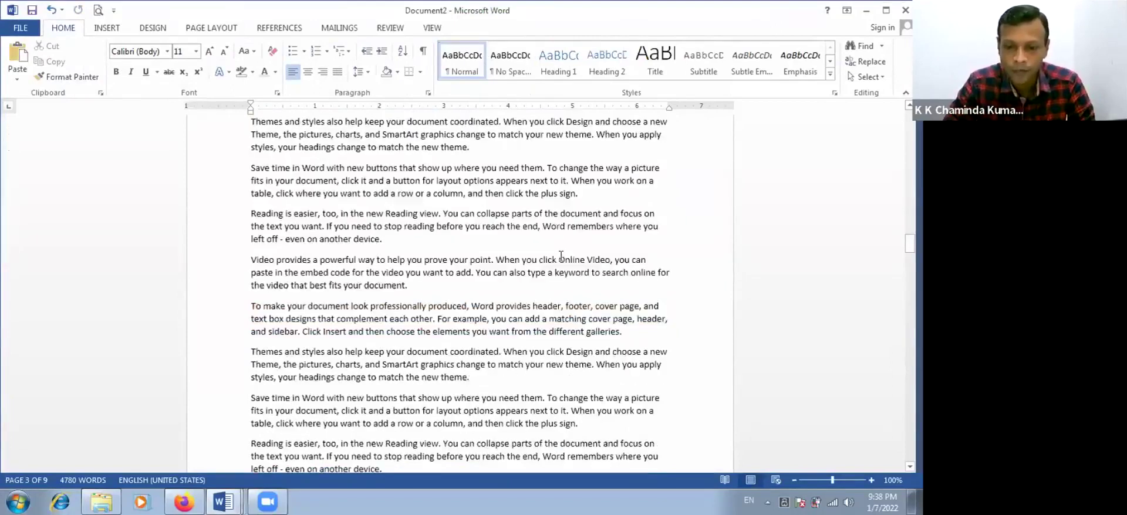
pyautogui.scroll(-4, 570, 260)
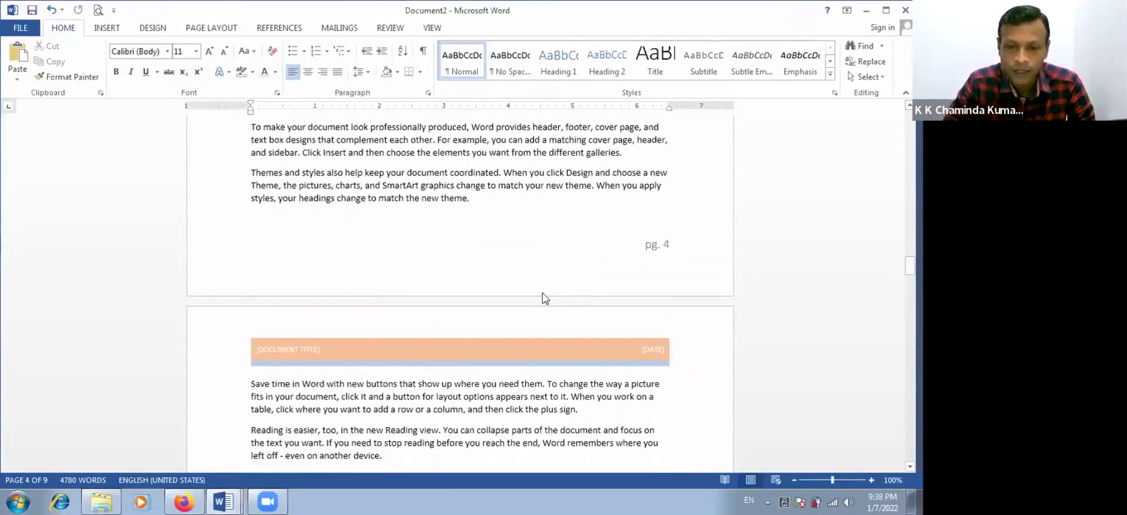
pyautogui.scroll(-2, 543, 294)
pyautogui.scroll(-7, 546, 301)
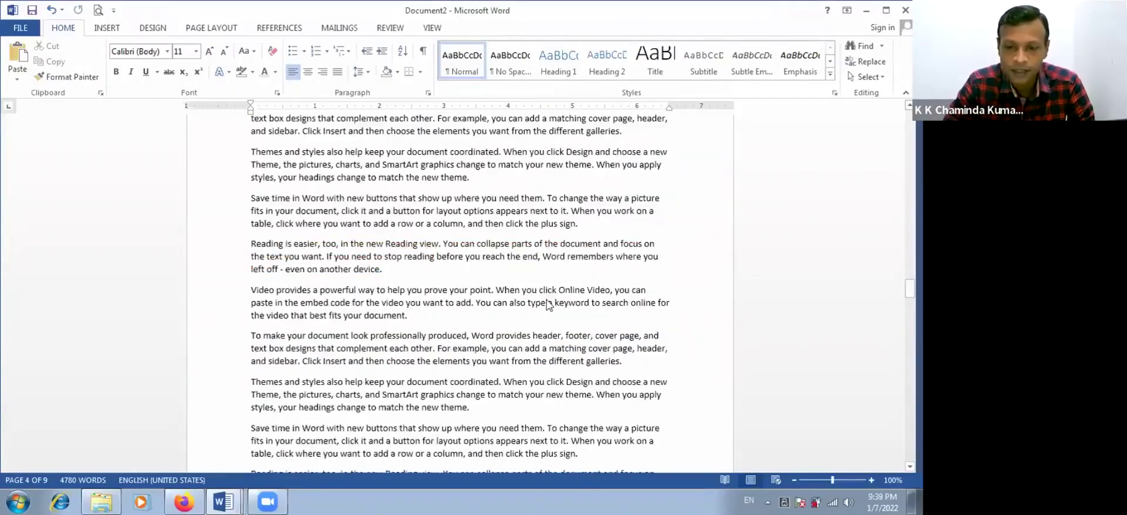
pyautogui.scroll(-7, 552, 297)
pyautogui.scroll(1, 664, 270)
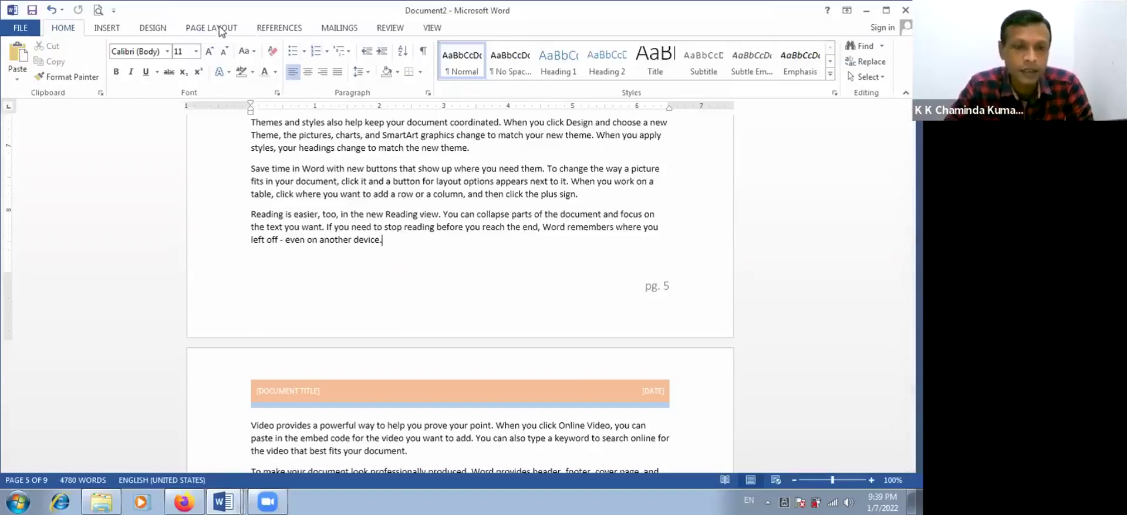
# Step: Insert a Next Page section break after the last paragraph on page 5
pyautogui.click(221, 30)
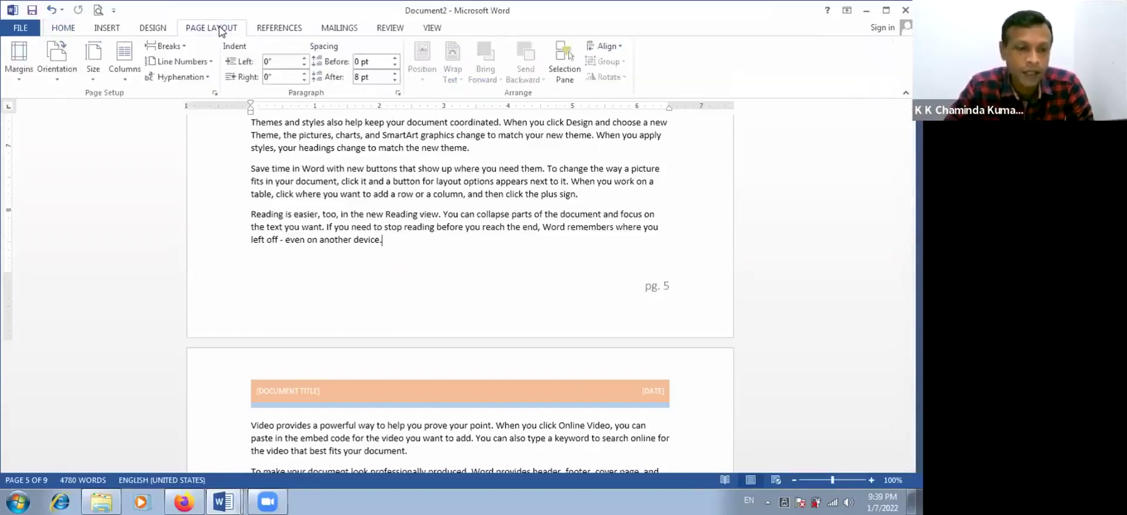
pyautogui.click(170, 50)
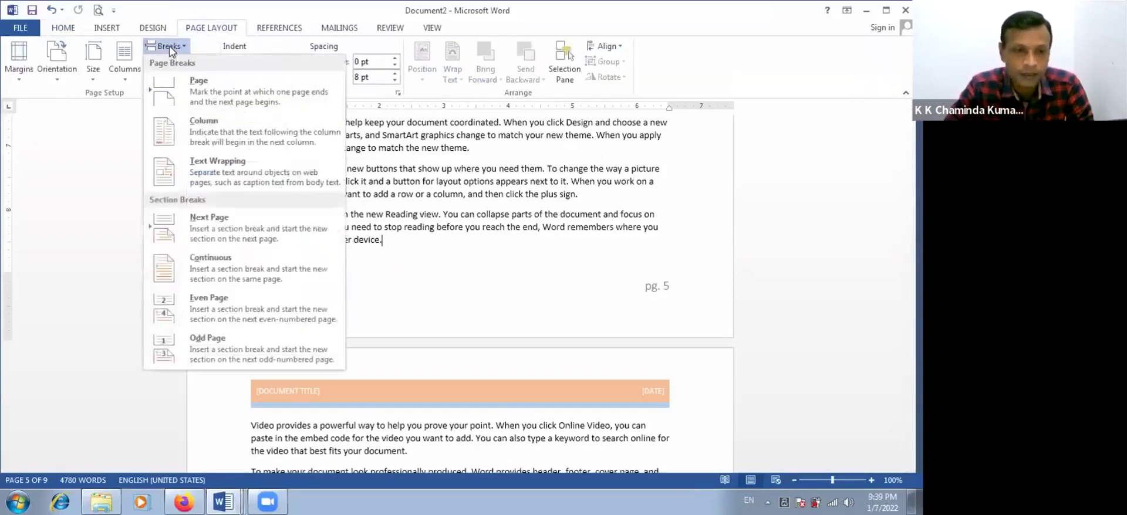
pyautogui.click(210, 231)
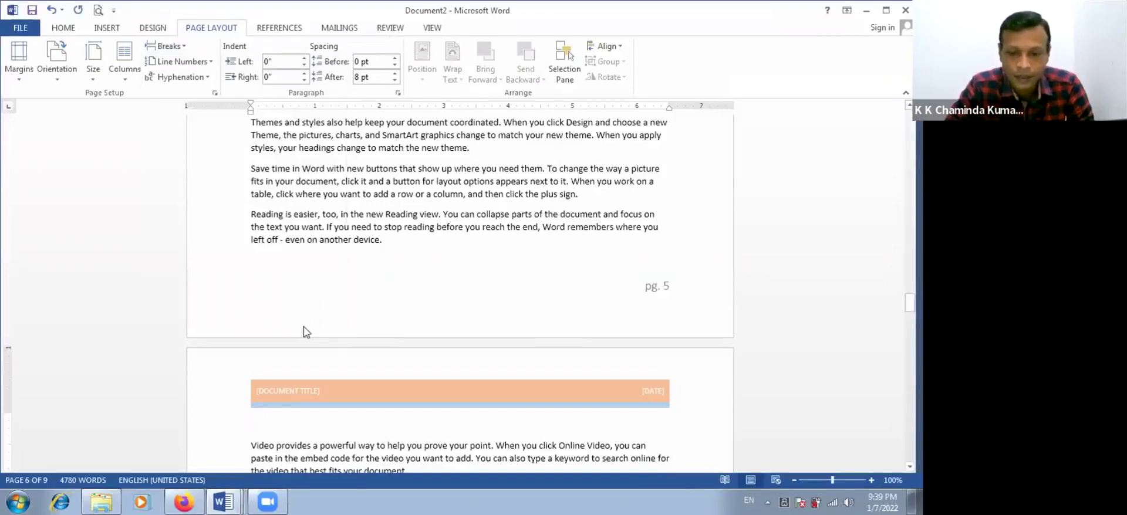
pyautogui.scroll(-5, 305, 330)
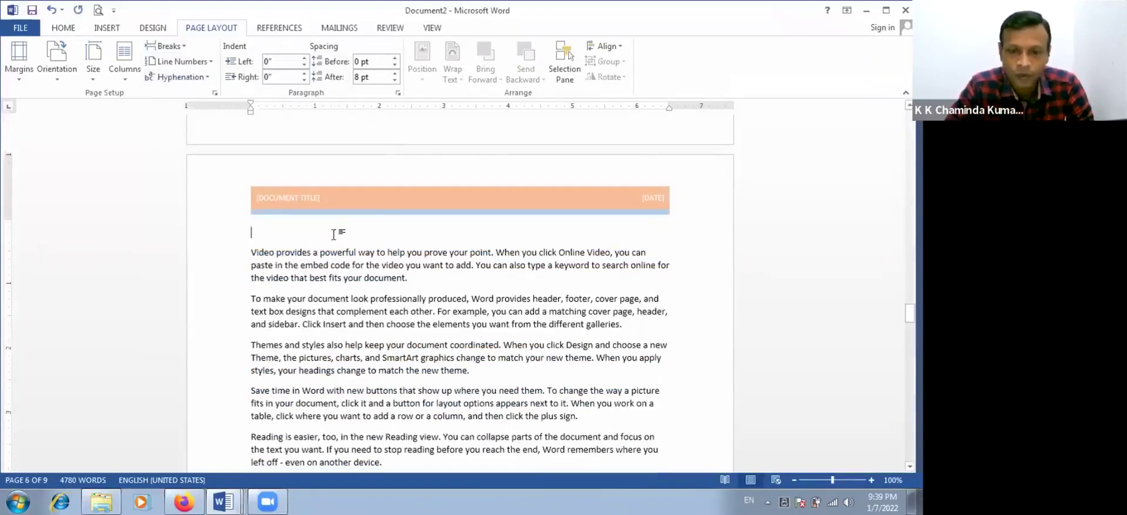
pyautogui.scroll(3, 332, 242)
# Step: Place the insertion point on page 6's blank first line and switch to the Insert ribbon
pyautogui.click(266, 313)
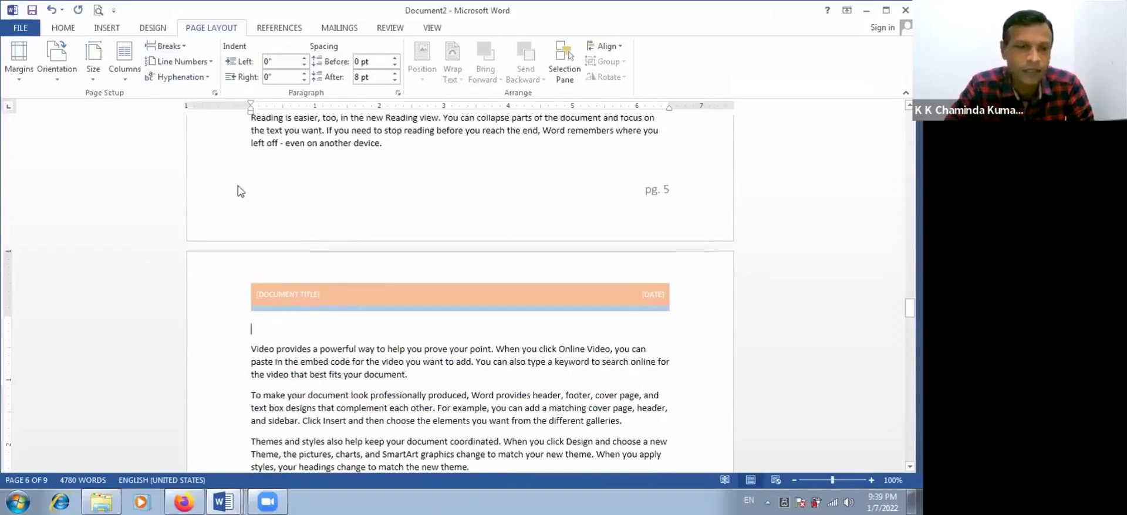
pyautogui.click(431, 28)
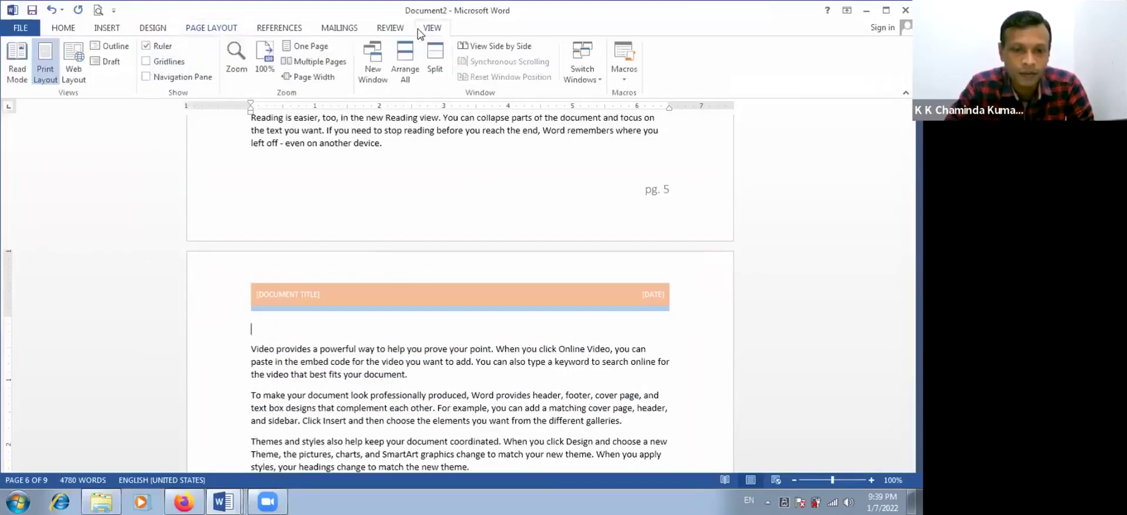
pyautogui.click(108, 30)
pyautogui.scroll(-15, 317, 352)
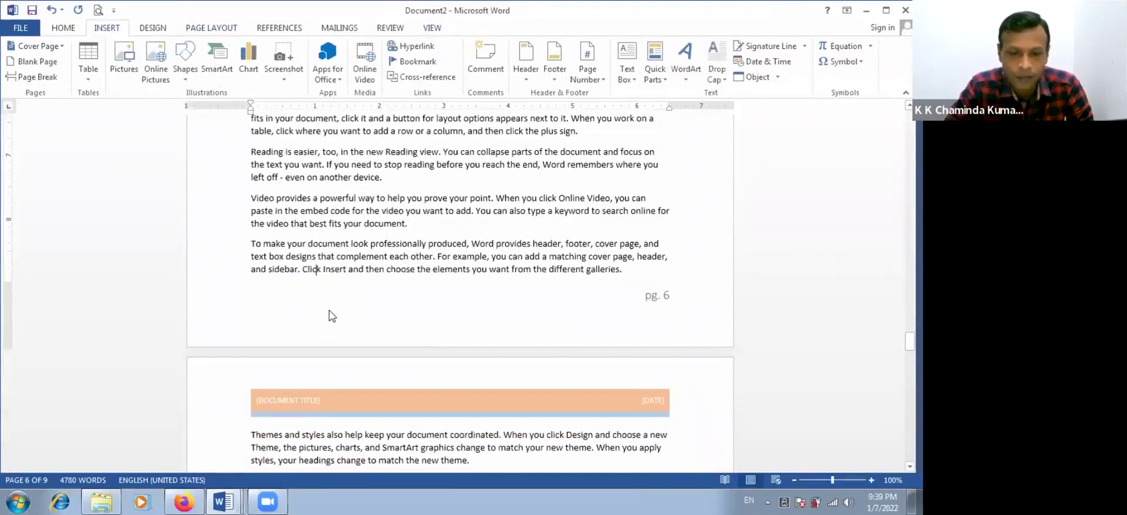
# Step: Open page 6's Section 2 footer and select its 'pg. 6' page number
pyautogui.doubleClick(294, 309)
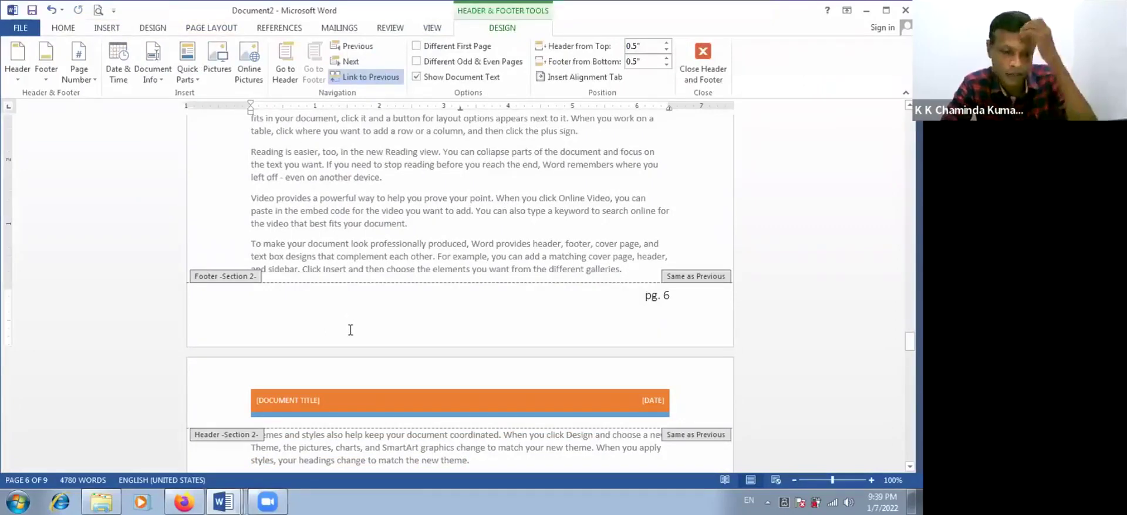
pyautogui.scroll(15, 350, 329)
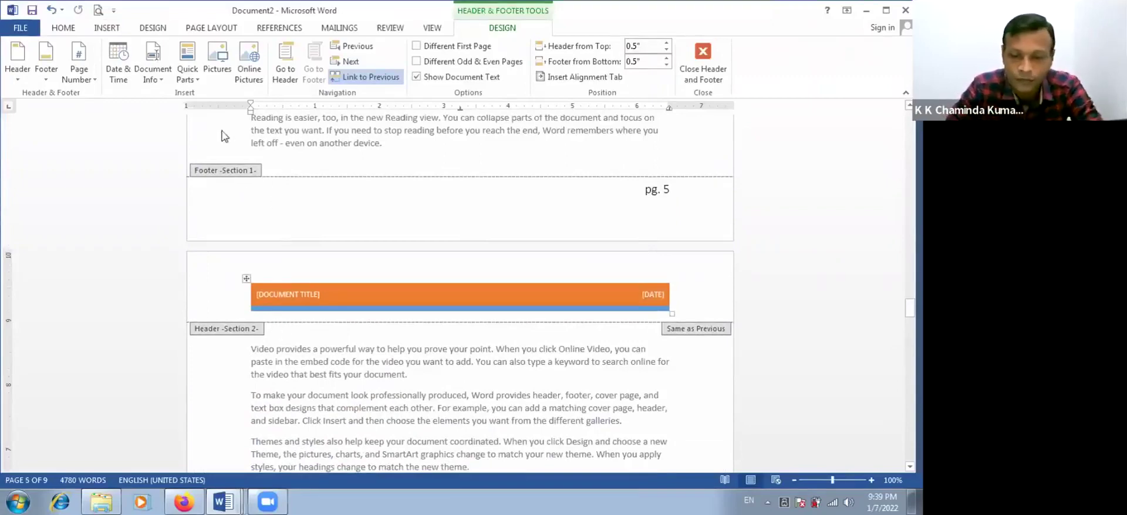
pyautogui.scroll(-20, 285, 244)
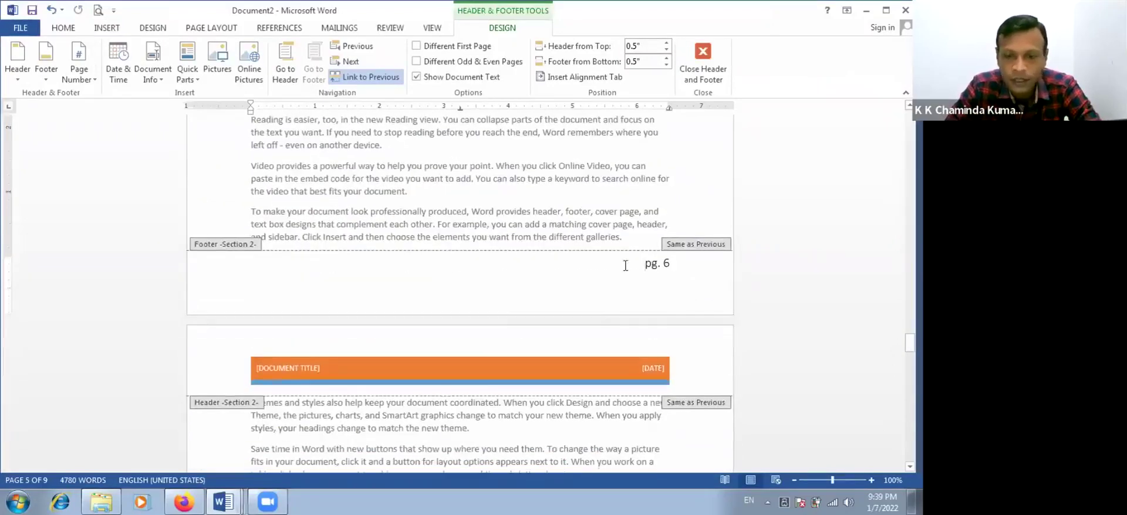
pyautogui.moveTo(639, 265); pyautogui.dragTo(676, 265)
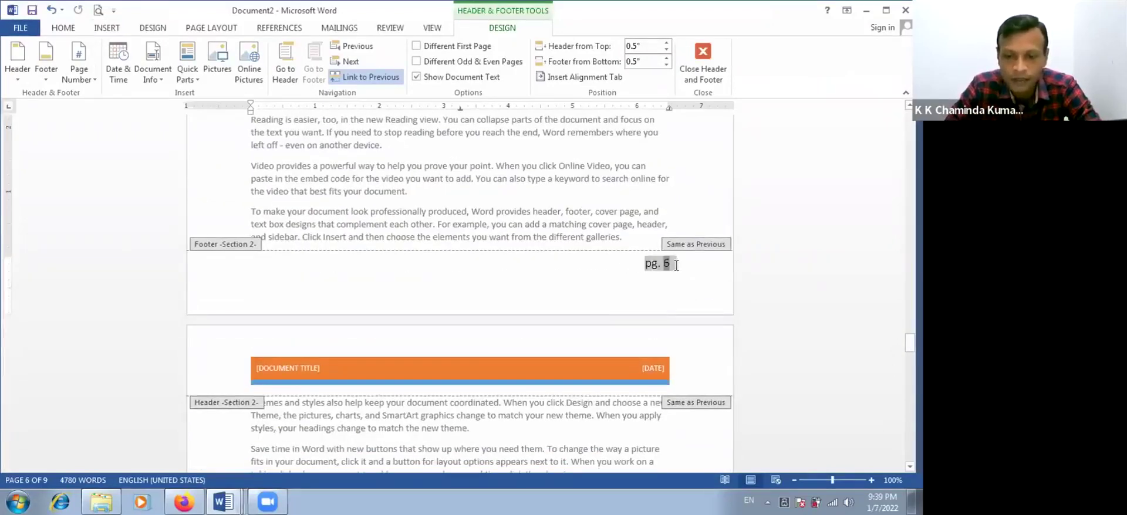
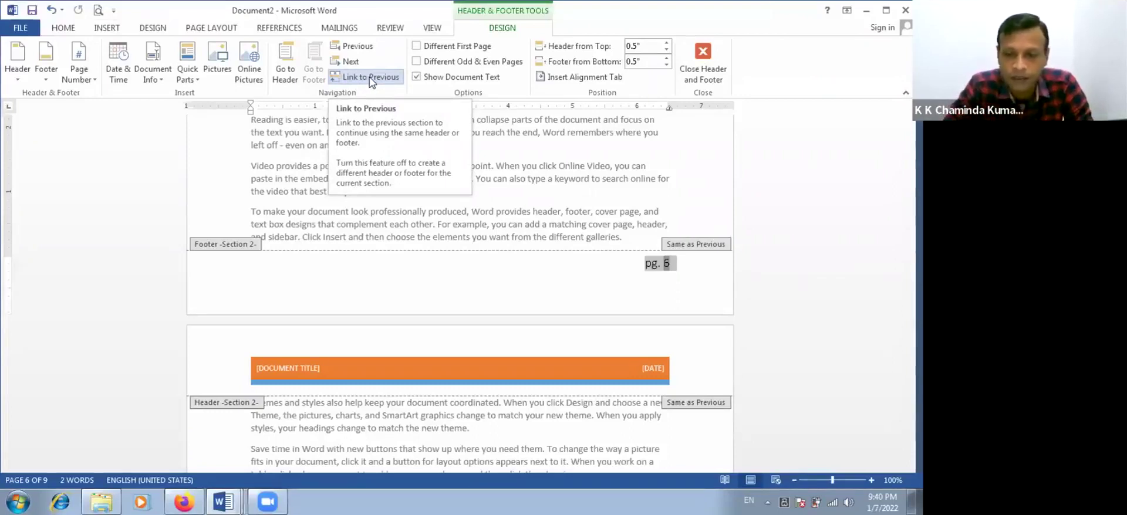
# Step: Unlink the Section 2 footer and number its pages i, ii, iii starting at i
pyautogui.click(371, 77)
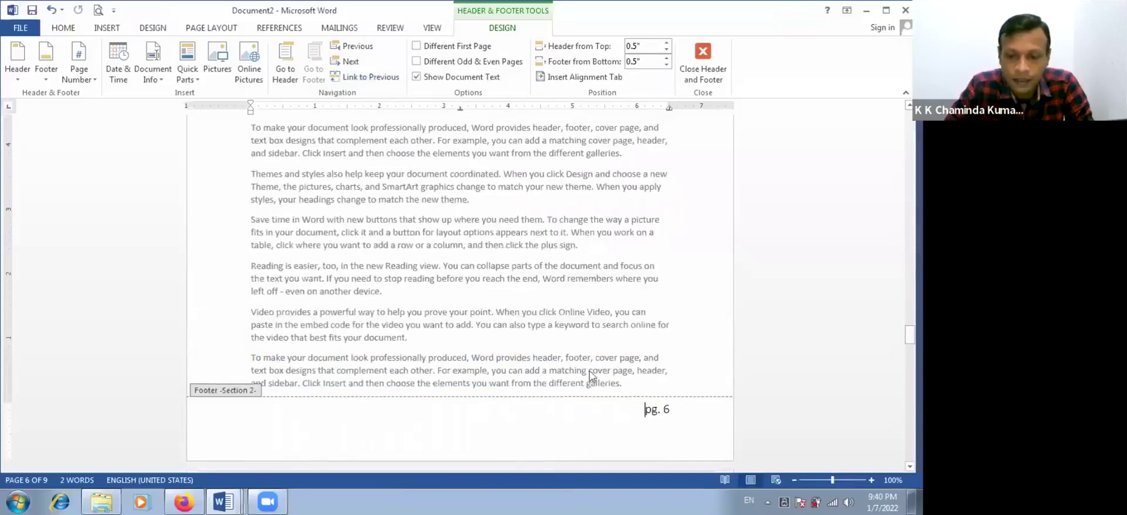
pyautogui.click(82, 85)
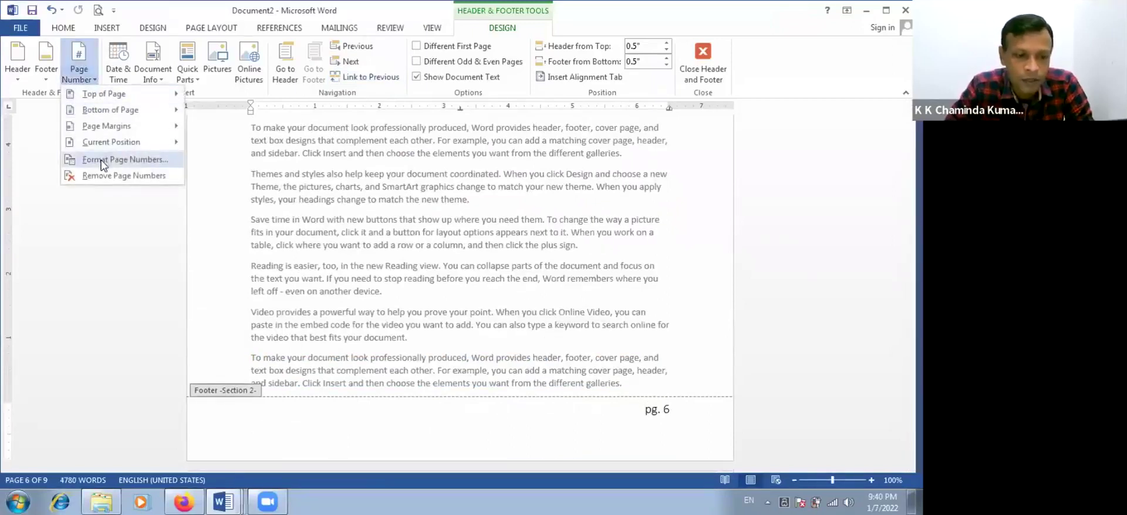
pyautogui.click(103, 160)
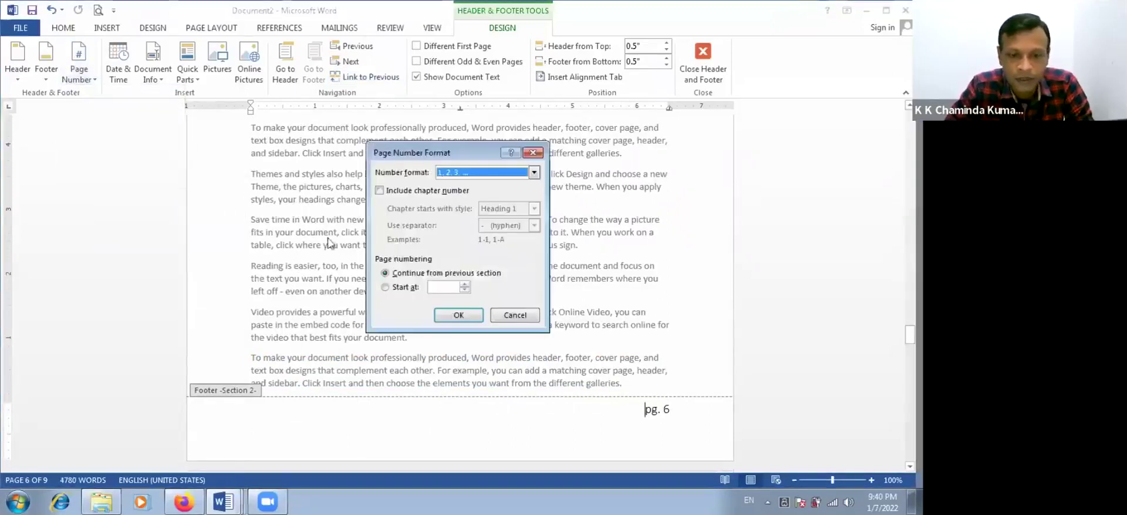
pyautogui.click(501, 173)
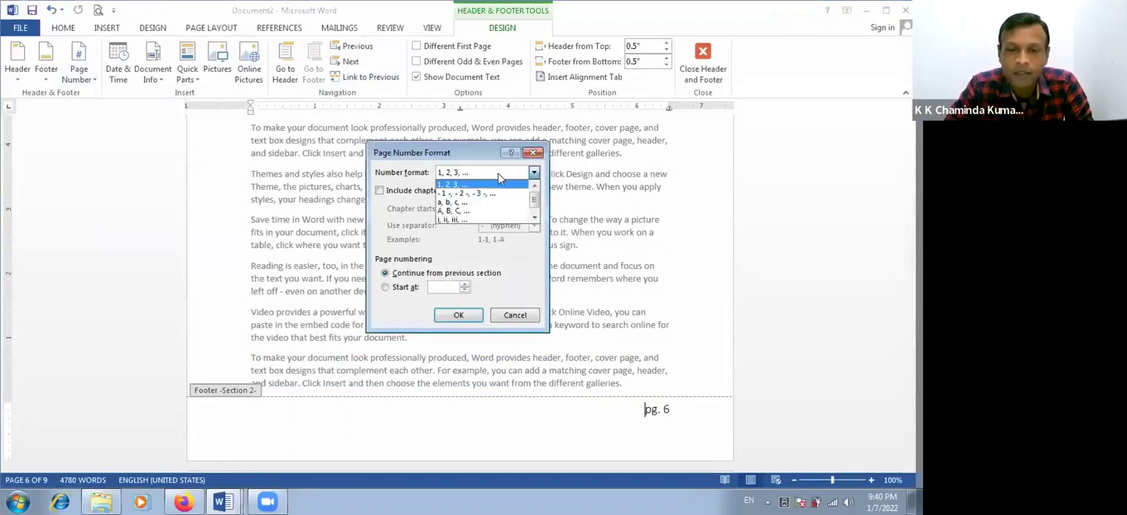
pyautogui.click(491, 218)
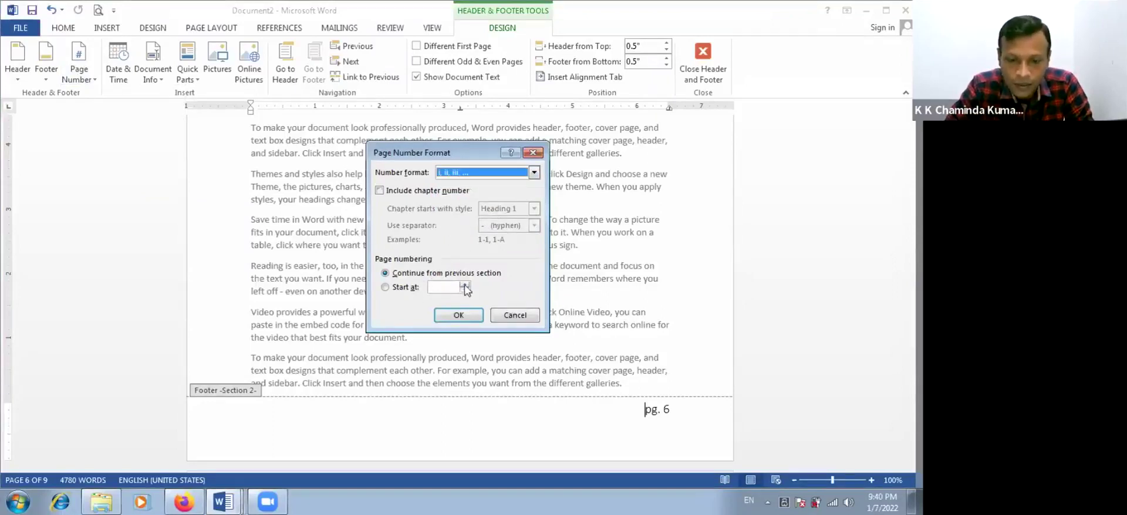
pyautogui.click(447, 288)
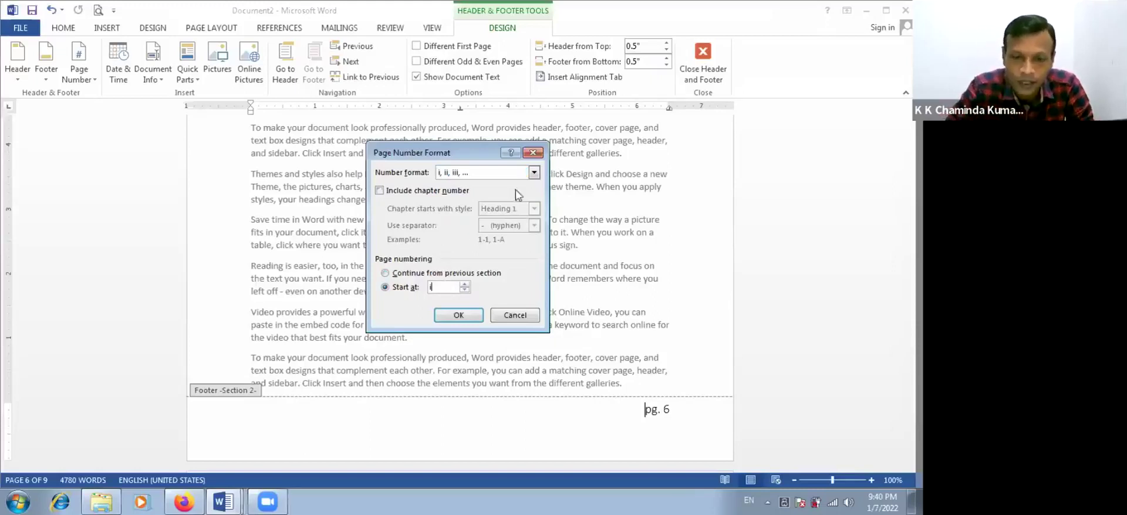
pyautogui.click(476, 318)
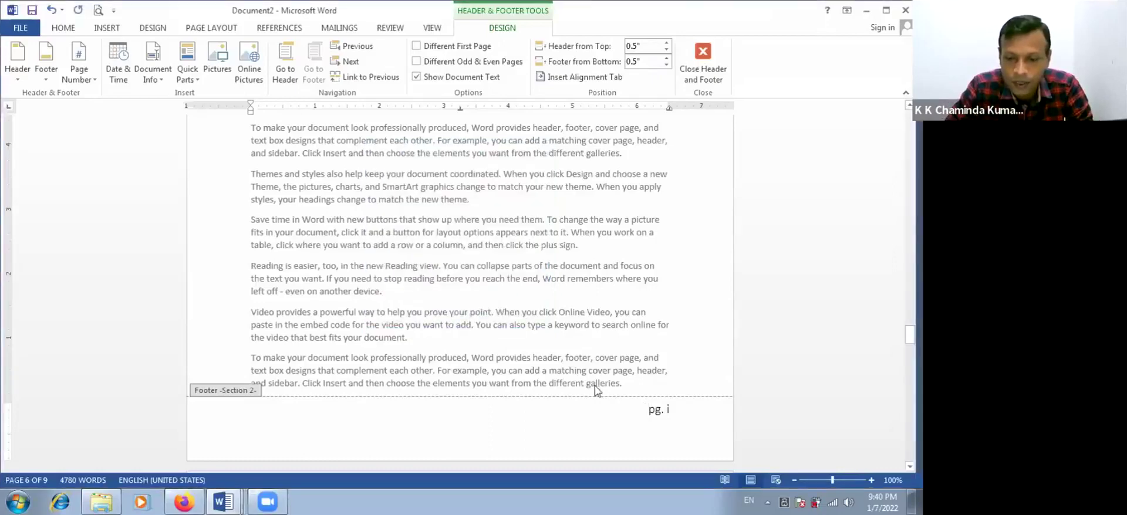
# Step: Close footer editing and return to the body text
pyautogui.scroll(-1, 593, 382)
pyautogui.scroll(-2, 593, 383)
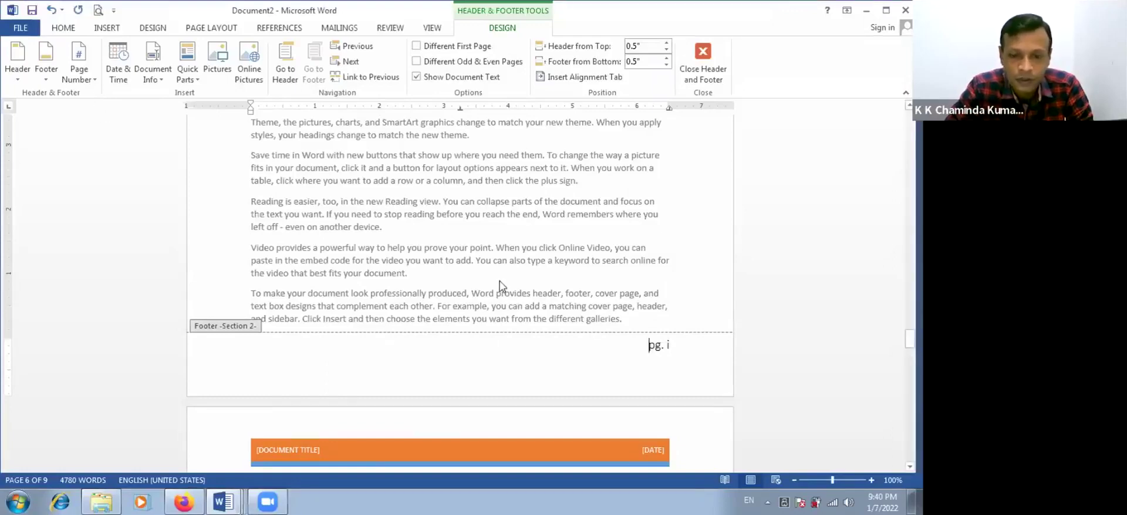
pyautogui.scroll(-6, 501, 286)
pyautogui.scroll(2, 502, 285)
pyautogui.scroll(-7, 568, 268)
pyautogui.scroll(-6, 519, 317)
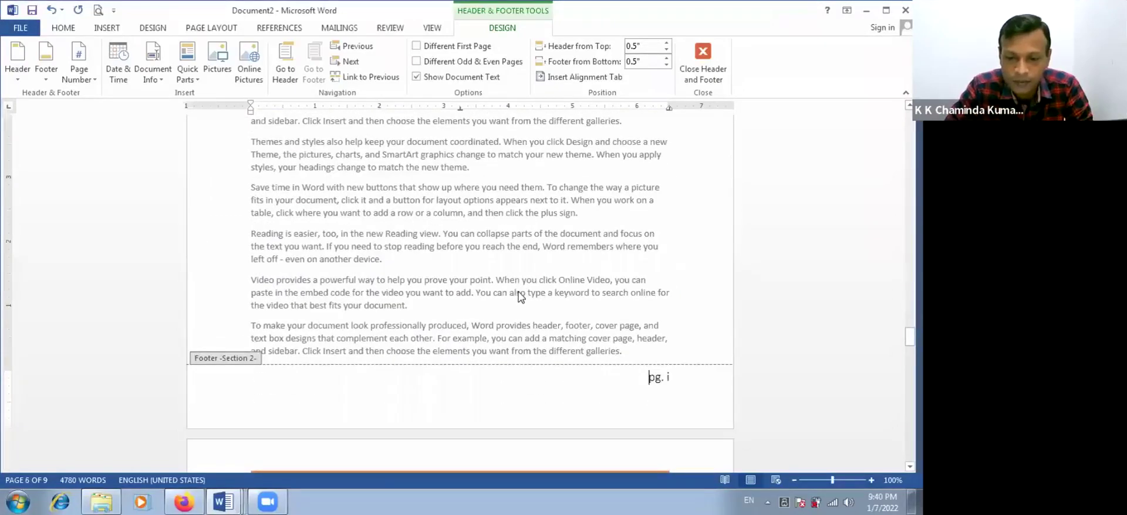
pyautogui.doubleClick(507, 284)
# Step: Check that Roman numeral page numbers follow page 5, then edit the Section 2 header
pyautogui.scroll(-1, 505, 285)
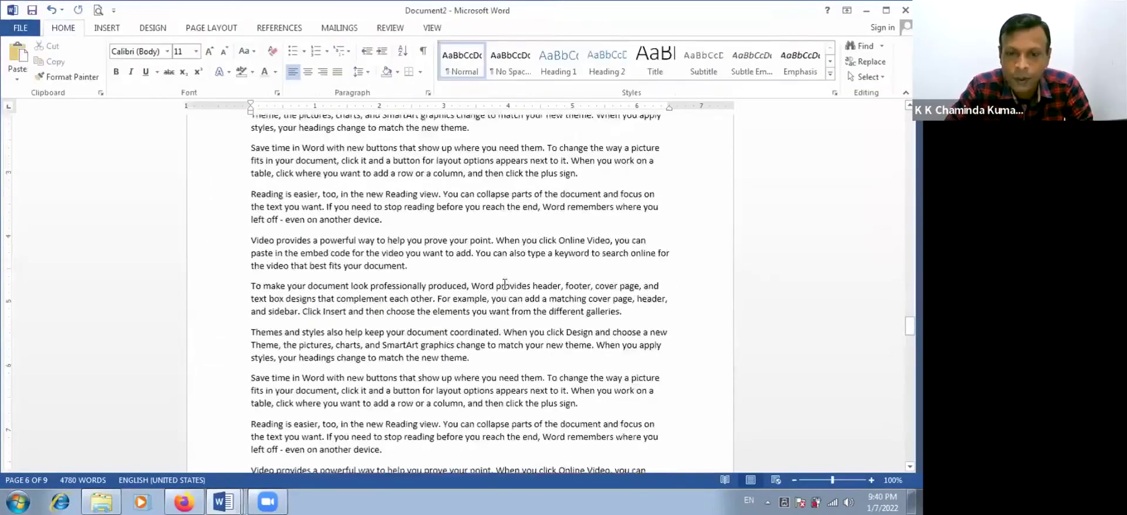
pyautogui.scroll(3, 618, 216)
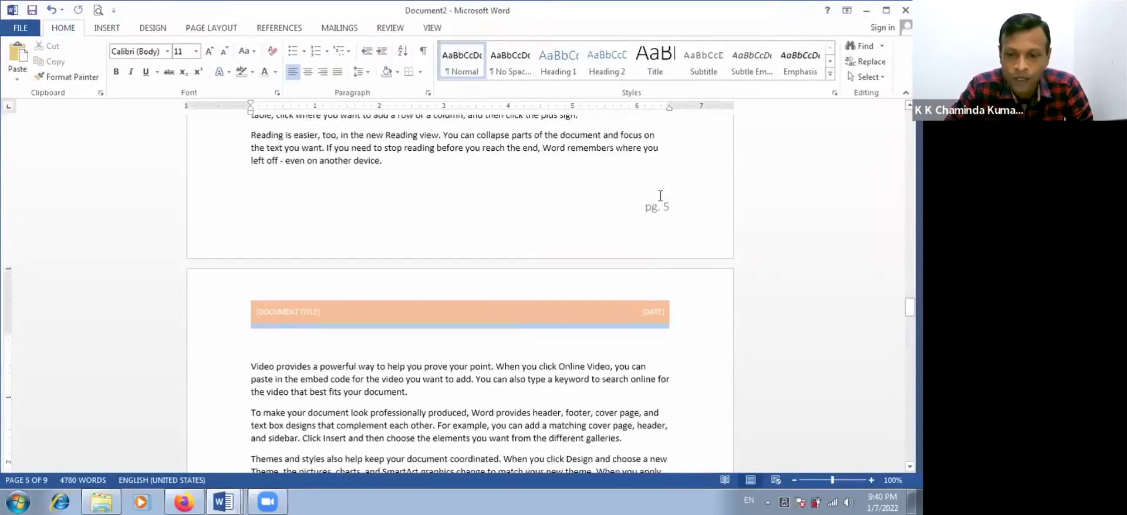
pyautogui.scroll(-5, 660, 198)
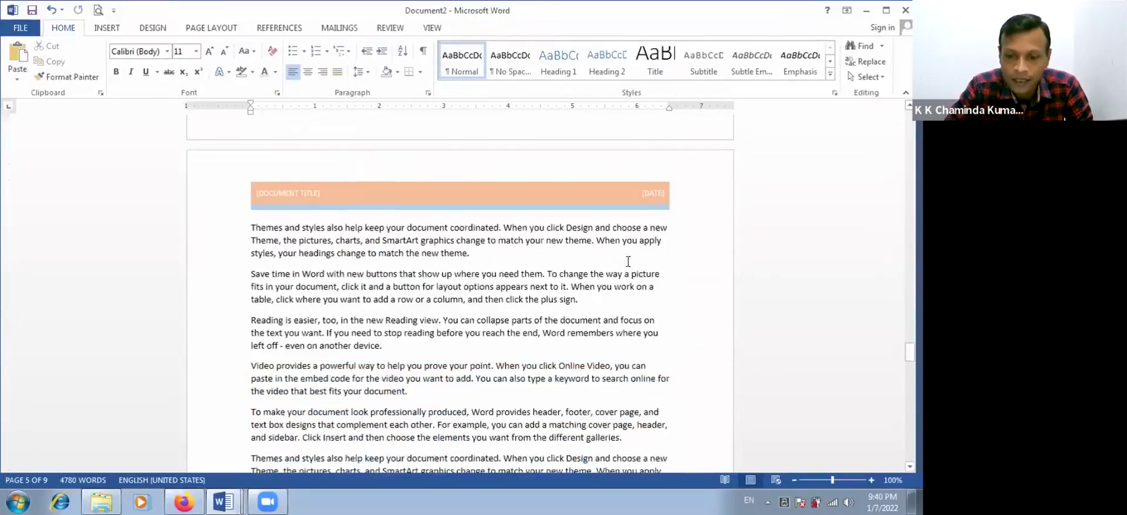
pyautogui.scroll(-20, 629, 267)
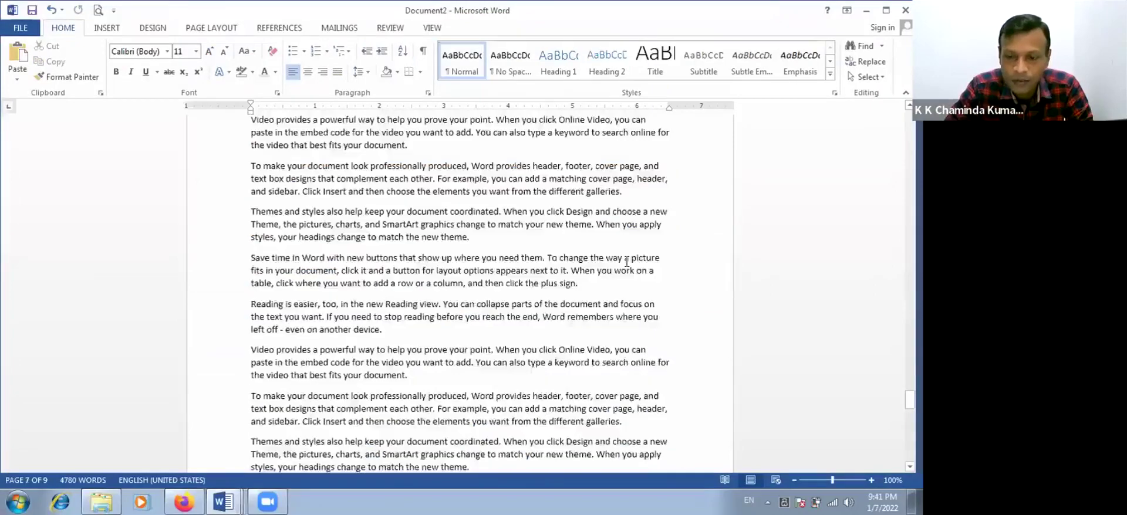
pyautogui.scroll(-6, 625, 264)
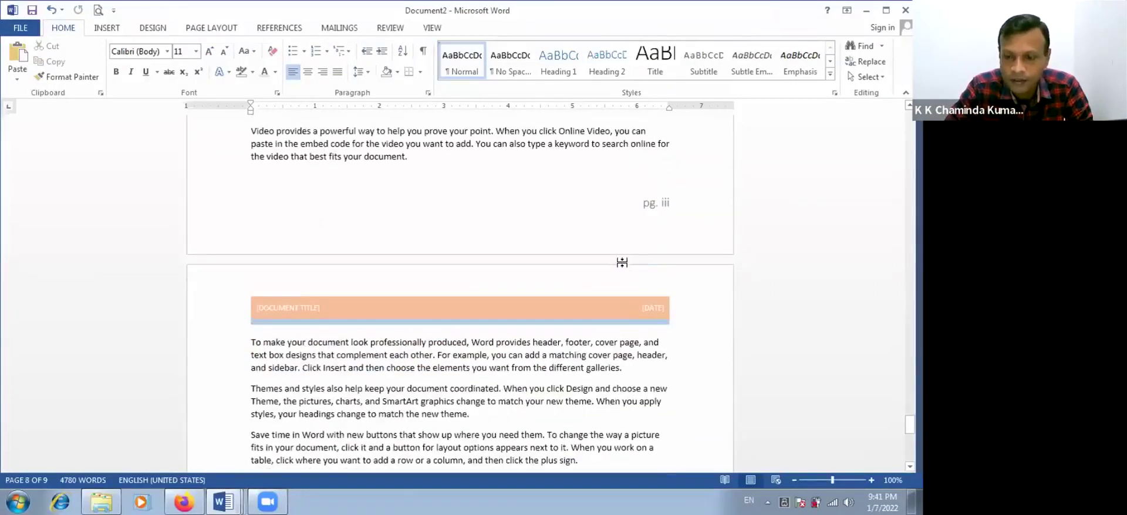
pyautogui.scroll(15, 622, 263)
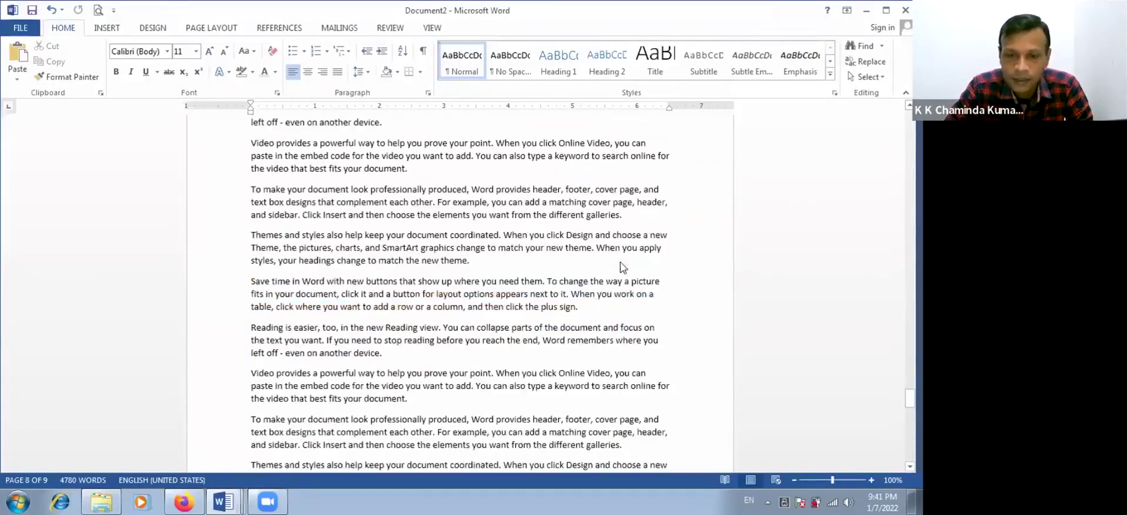
pyautogui.scroll(5, 598, 264)
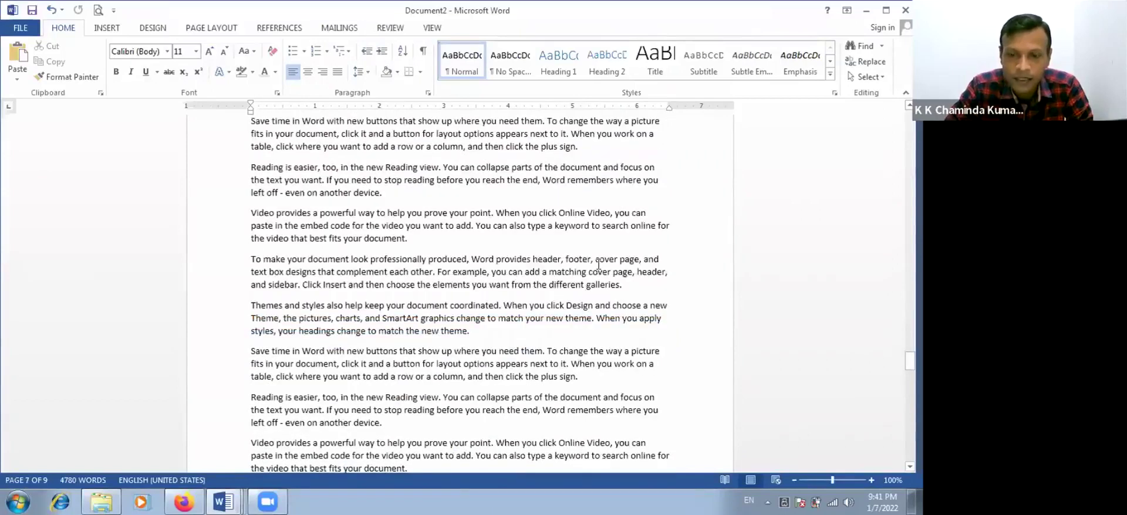
pyautogui.scroll(15, 506, 217)
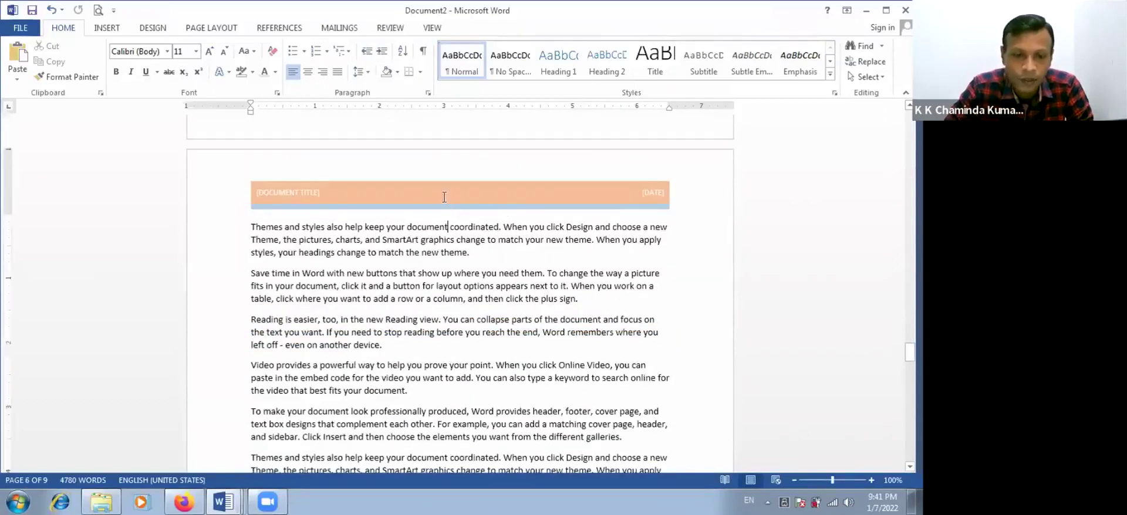
pyautogui.doubleClick(445, 197)
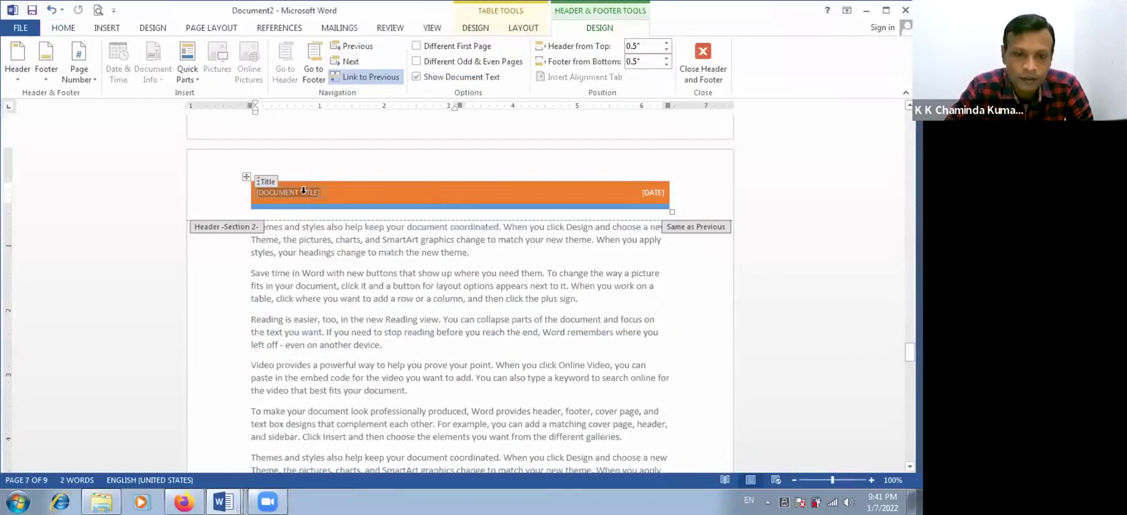
# Step: Delete the orange title-and-date header table and insert the Facet (Odd Page) header
pyautogui.click(245, 180)
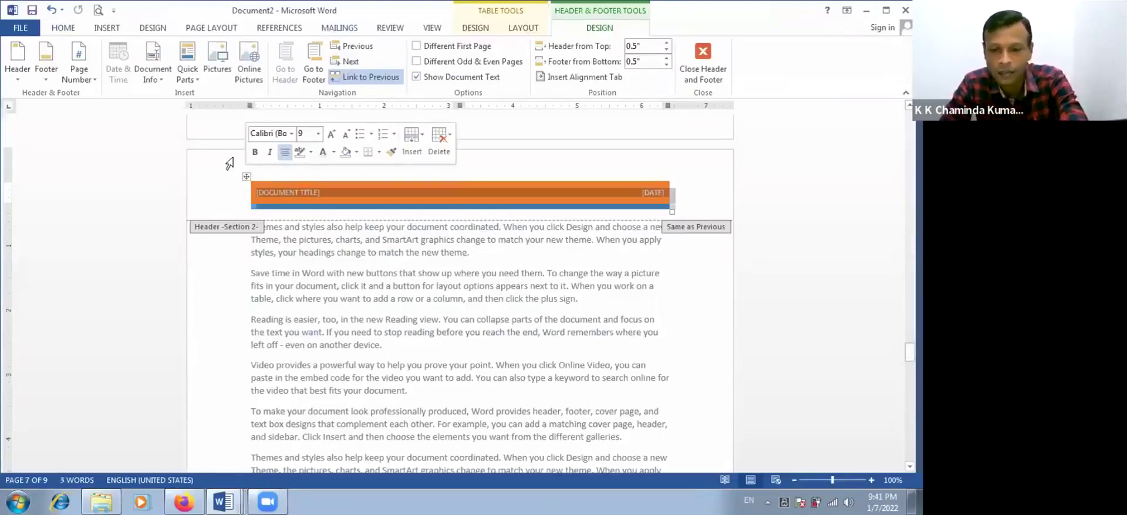
pyautogui.press('Delete')
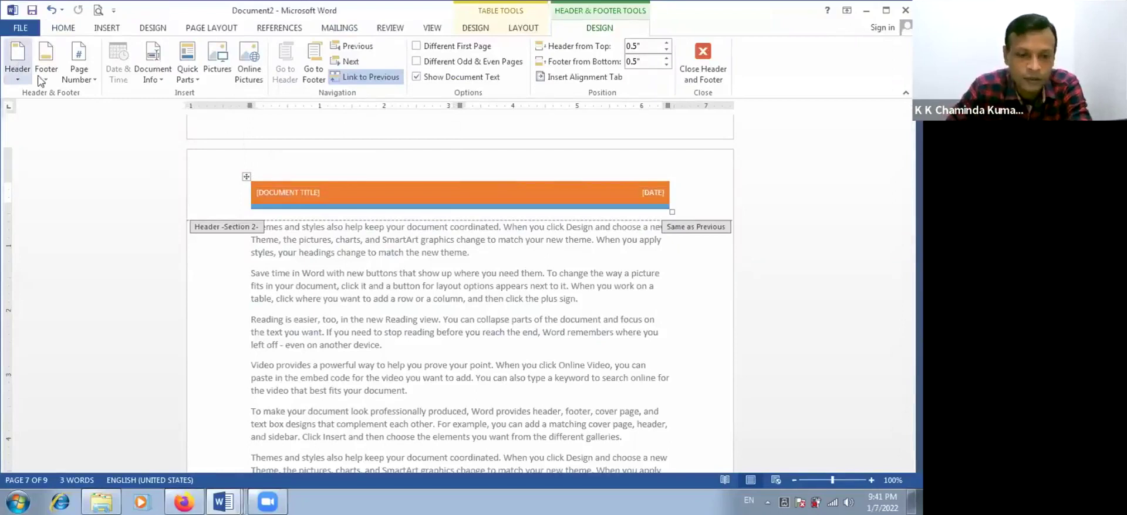
pyautogui.click(22, 77)
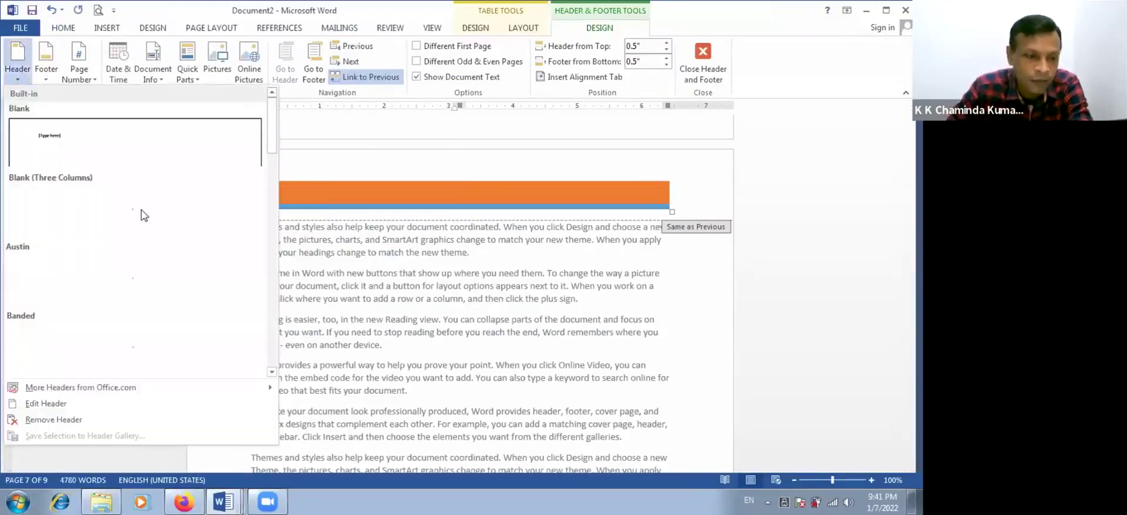
pyautogui.scroll(-5, 155, 258)
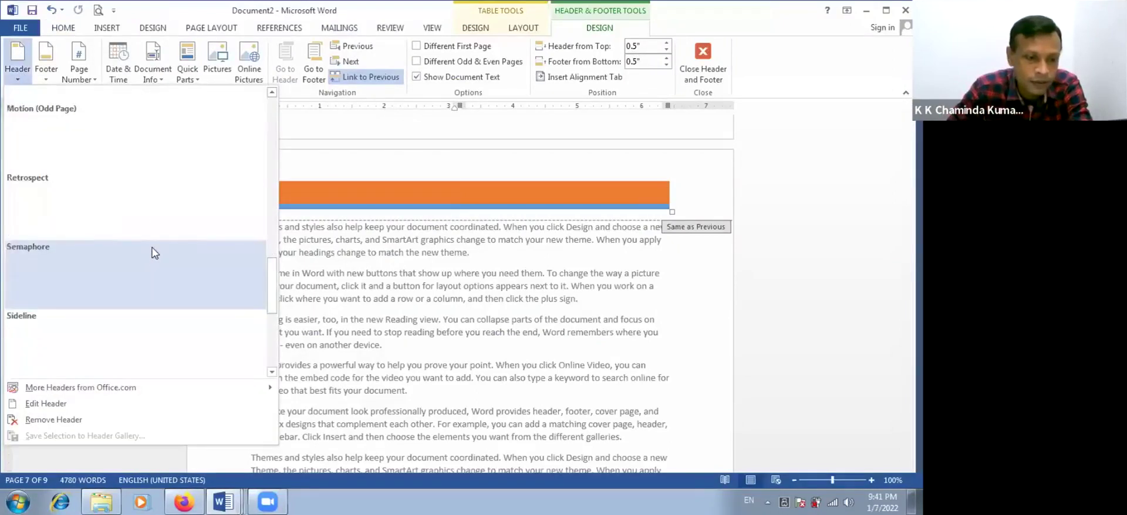
pyautogui.scroll(4, 154, 253)
pyautogui.click(134, 216)
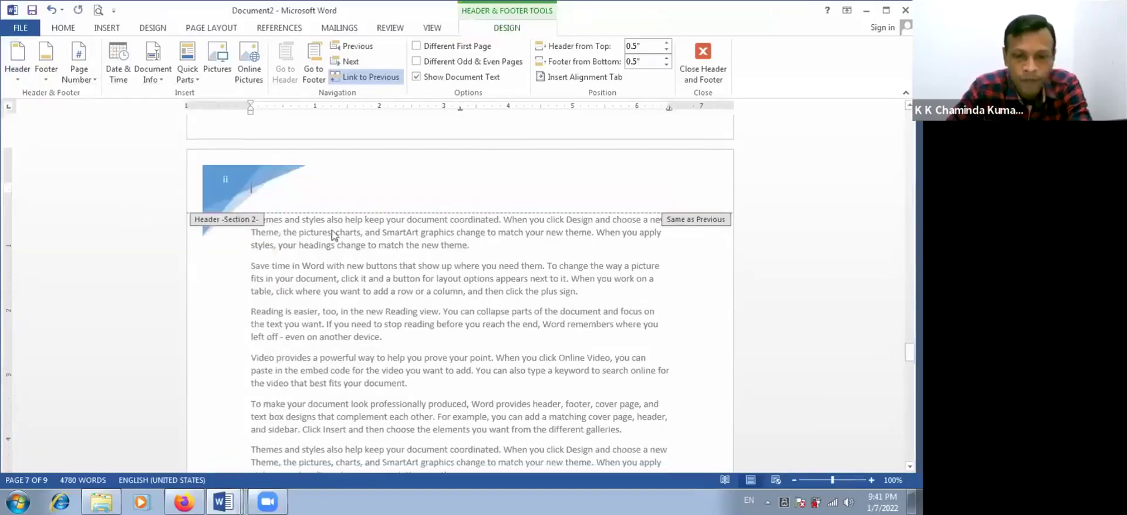
# Step: Unlink the page ii header from the previous section
pyautogui.doubleClick(421, 269)
pyautogui.scroll(-15, 414, 261)
pyautogui.scroll(-15, 411, 255)
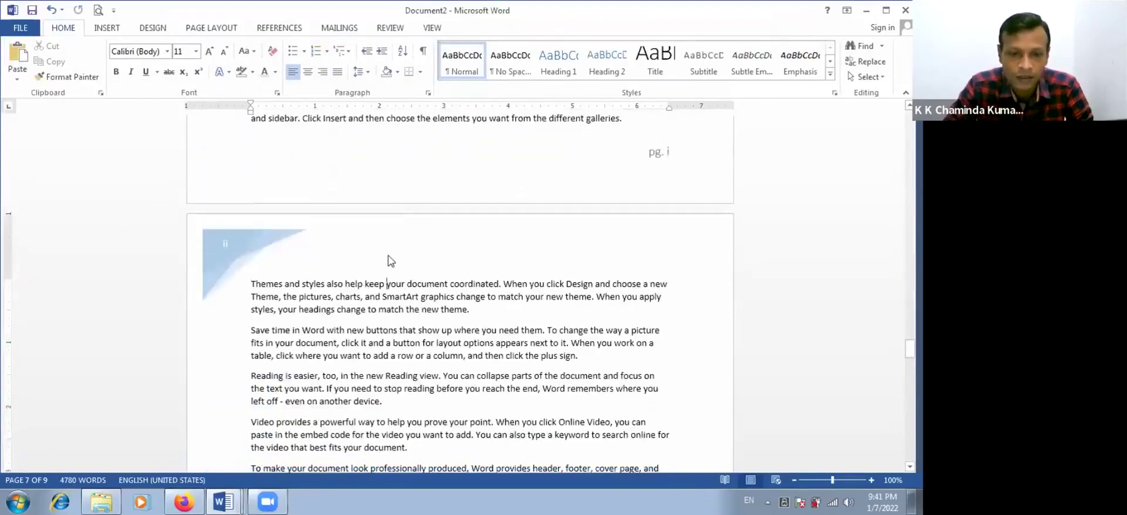
pyautogui.doubleClick(374, 251)
pyautogui.click(364, 77)
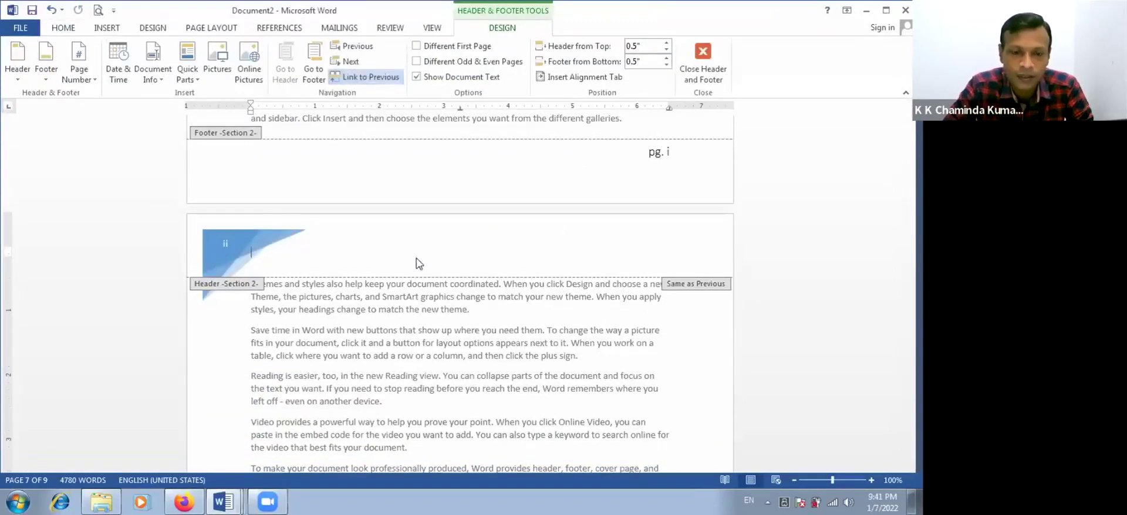
pyautogui.doubleClick(402, 282)
pyautogui.scroll(5, 399, 276)
pyautogui.scroll(-1, 405, 282)
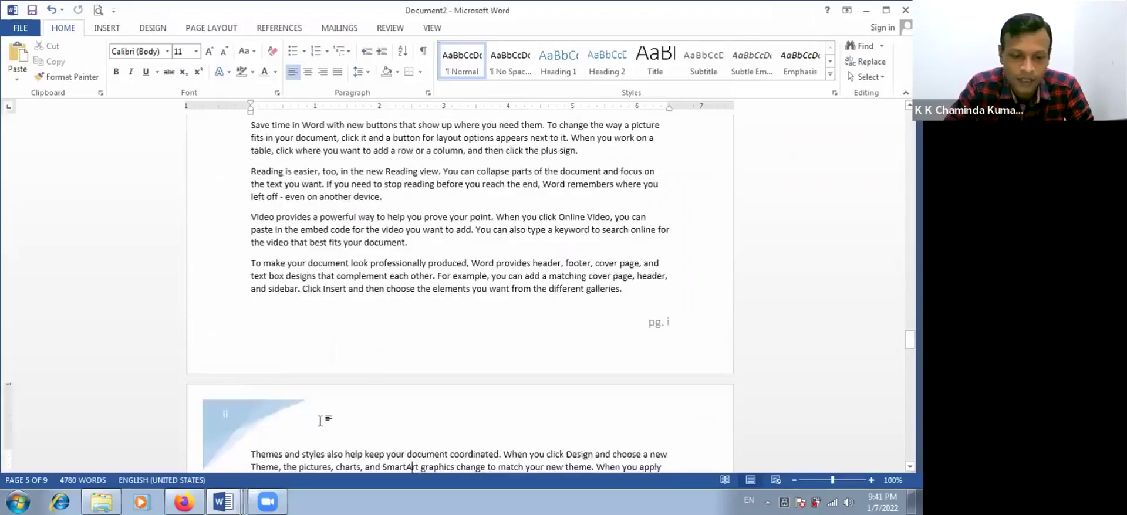
pyautogui.doubleClick(322, 421)
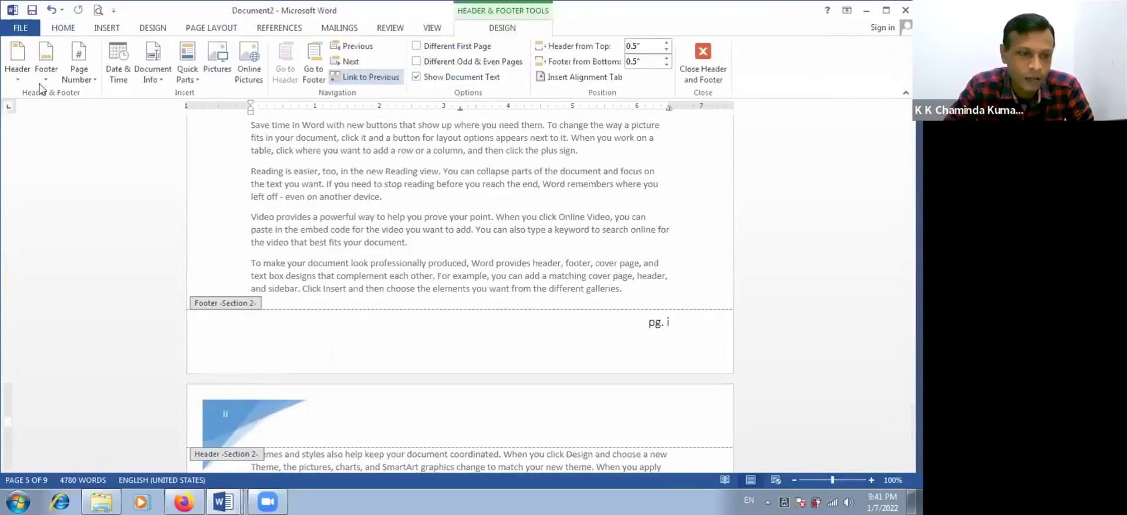
# Step: Insert the Motion (Even Page) header design into the Section 2 header
pyautogui.click(26, 77)
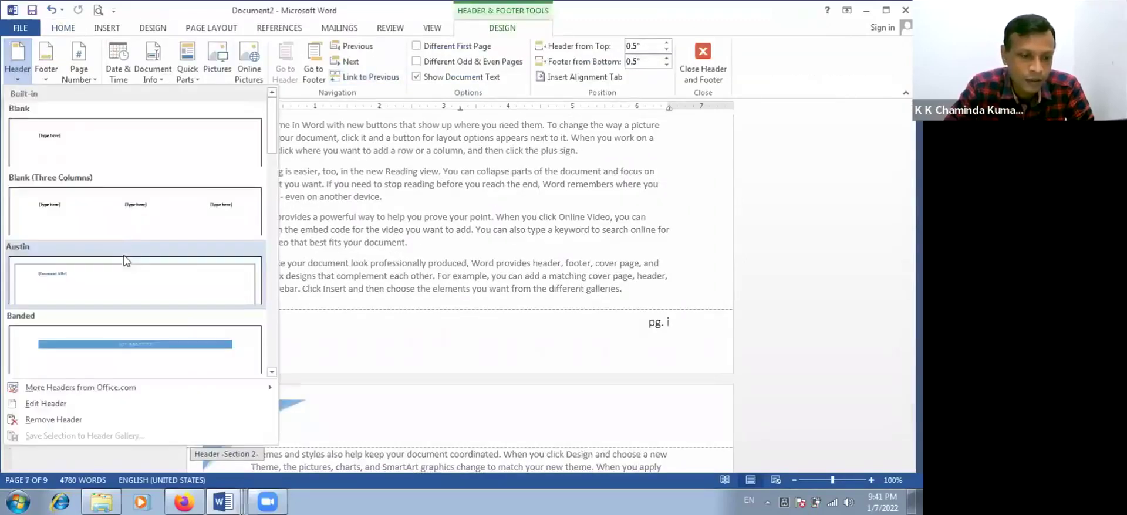
pyautogui.scroll(-5, 118, 243)
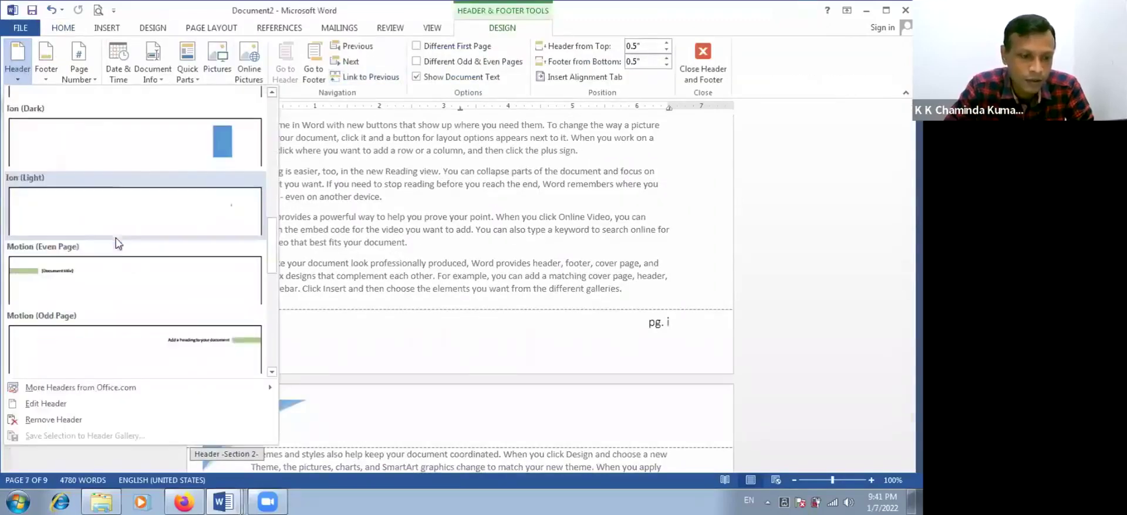
pyautogui.click(215, 272)
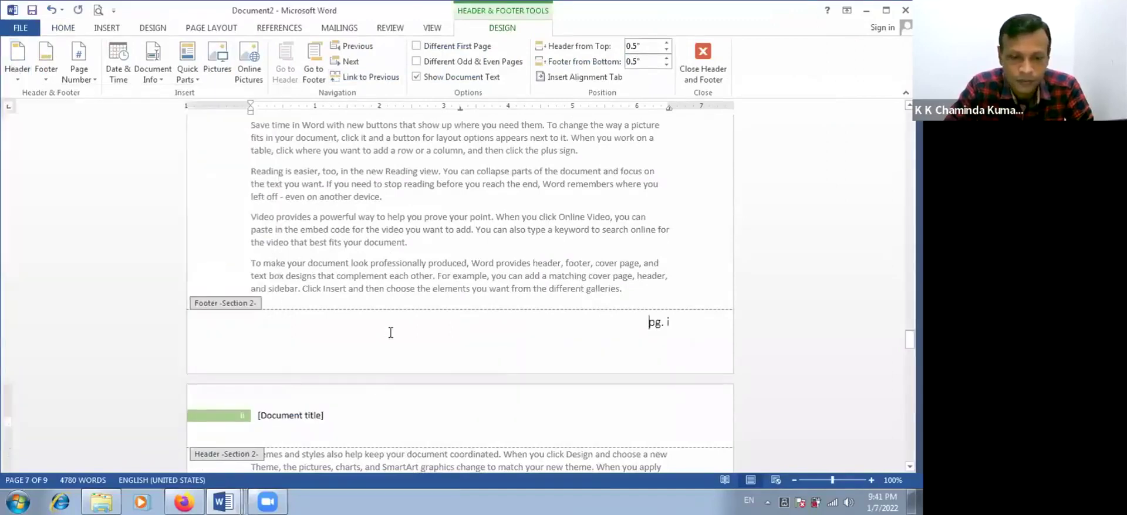
pyautogui.scroll(3, 384, 318)
pyautogui.hotkey('ctrl', 'shift', 'Right')
pyautogui.scroll(4, 384, 318)
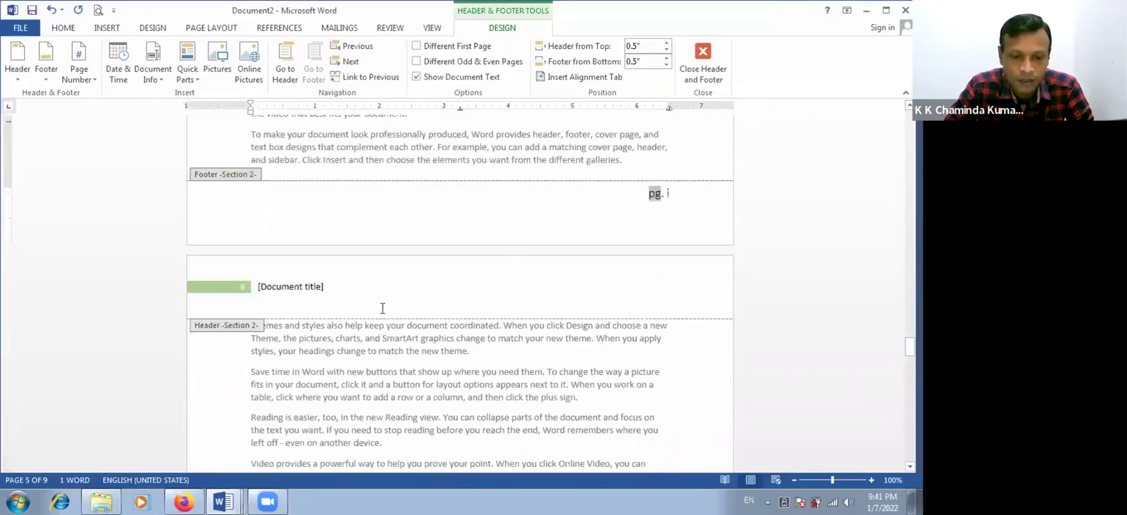
pyautogui.tripleClick(383, 311)
pyautogui.click(377, 313)
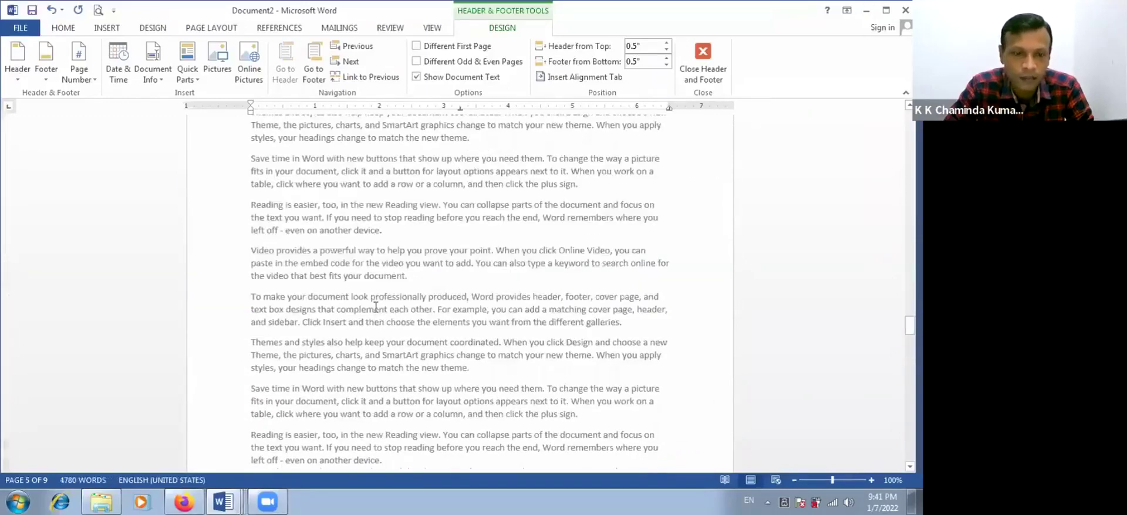
# Step: Toggle Link to Previous on the Section 2 header and return to the body text
pyautogui.click(337, 77)
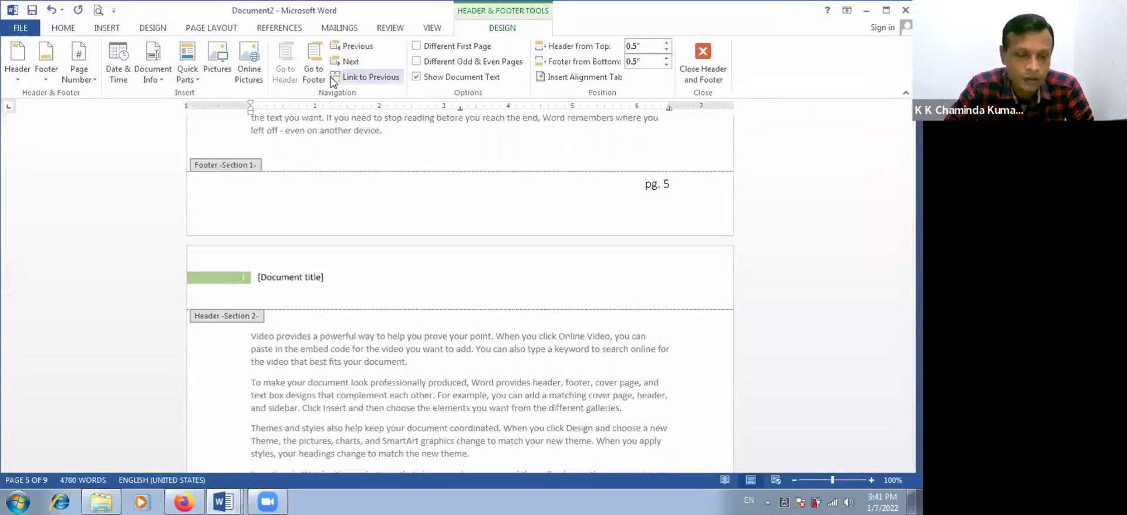
pyautogui.doubleClick(335, 323)
pyautogui.press('BackSpace')
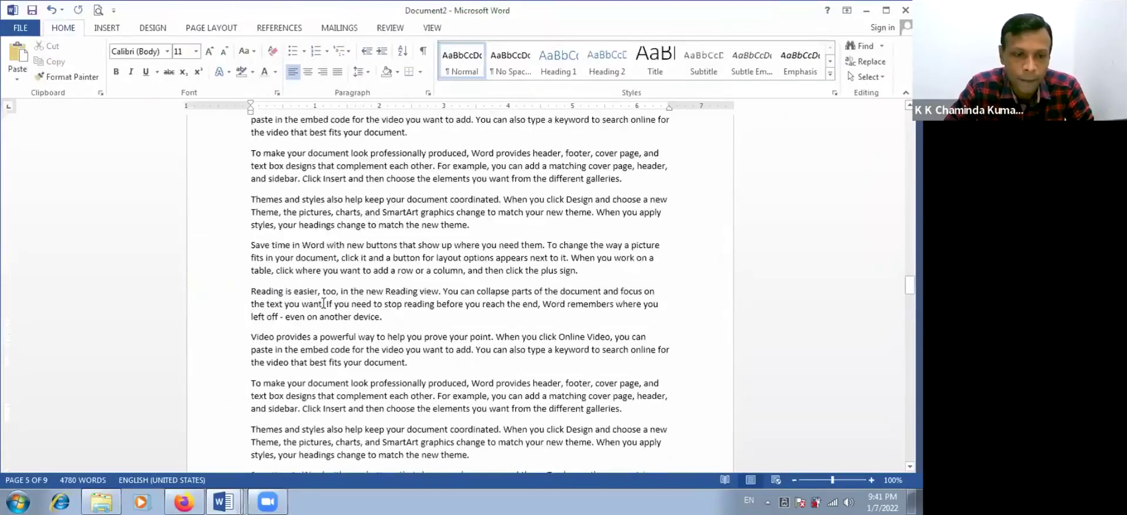
# Step: Restore the removed page break and review page numbering in Multiple Pages view
pyautogui.hotkey('ctrl', 'z')
pyautogui.scroll(-5, 322, 309)
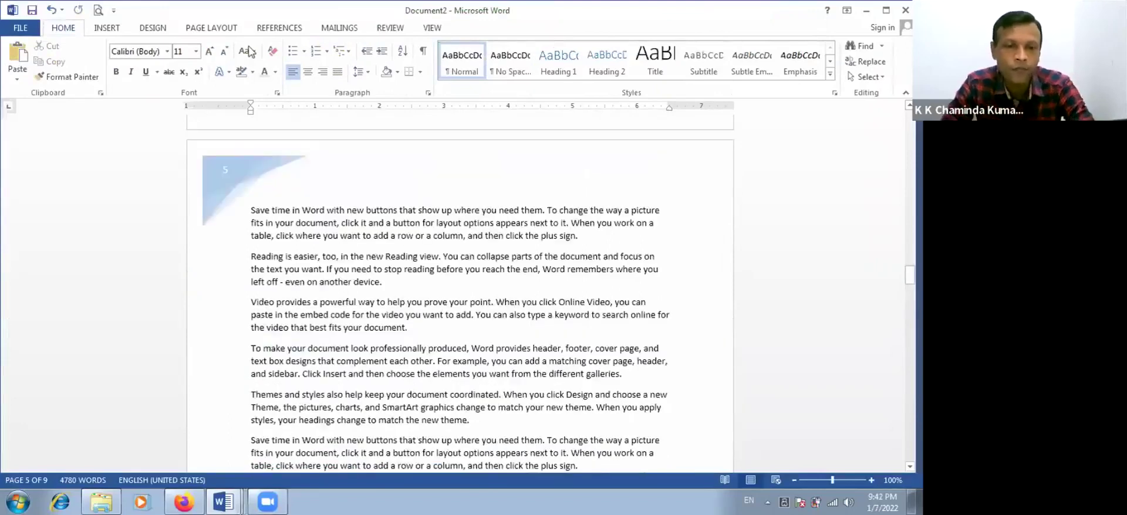
pyautogui.click(432, 28)
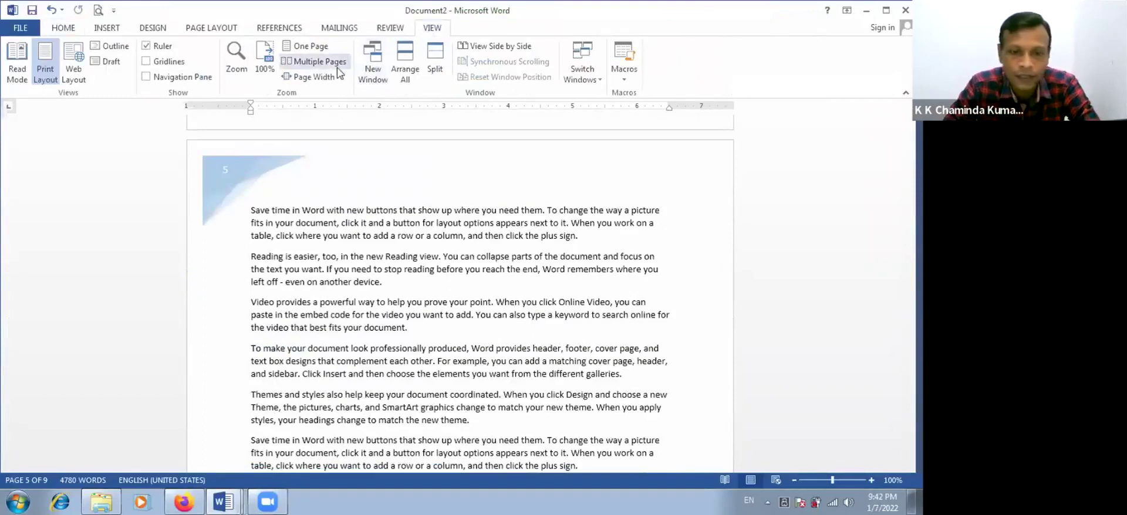
pyautogui.scroll(-6, 456, 247)
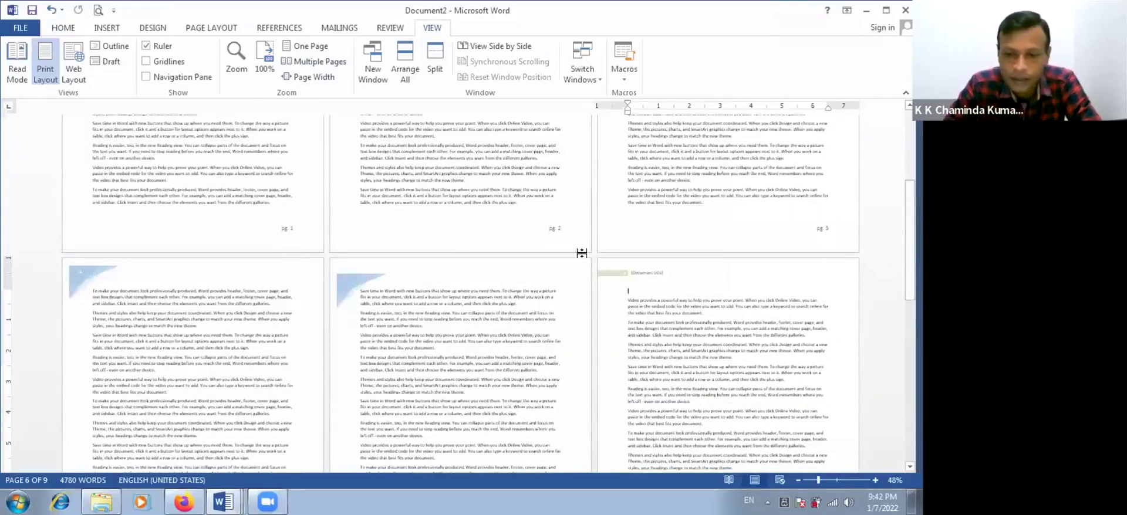
pyautogui.scroll(-3, 480, 310)
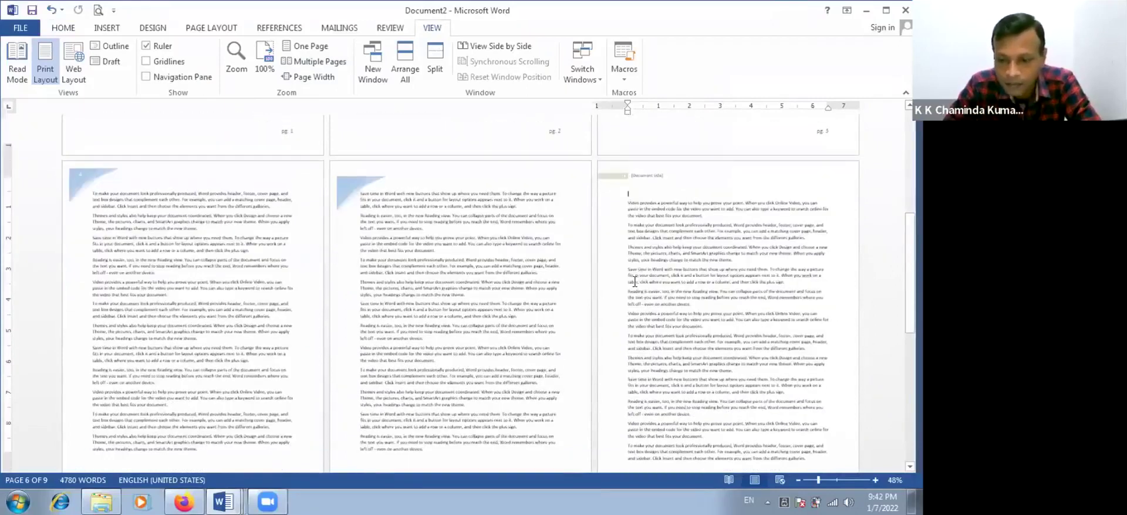
pyautogui.scroll(-4, 633, 303)
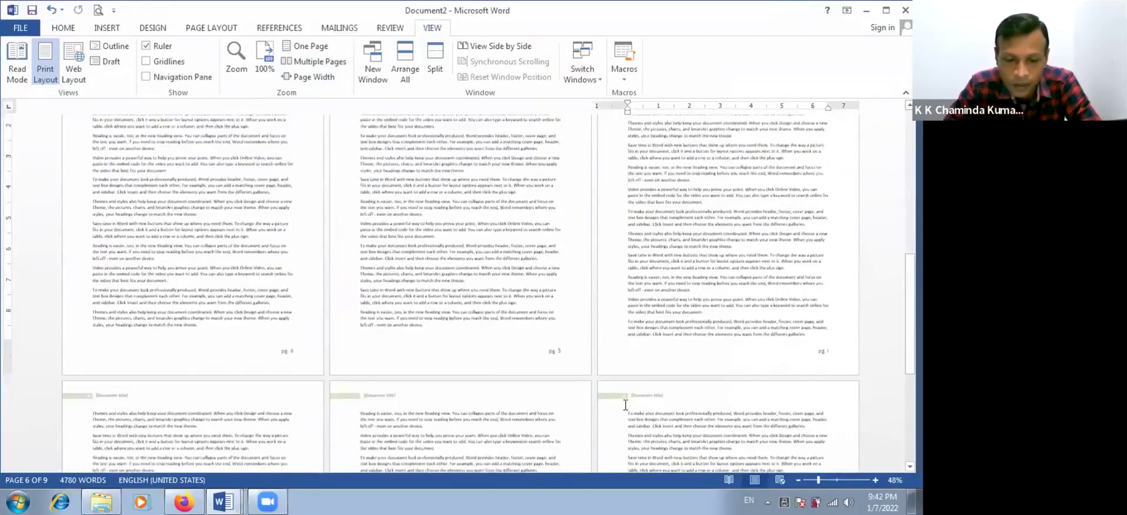
pyautogui.scroll(-2, 623, 405)
pyautogui.scroll(-3, 597, 390)
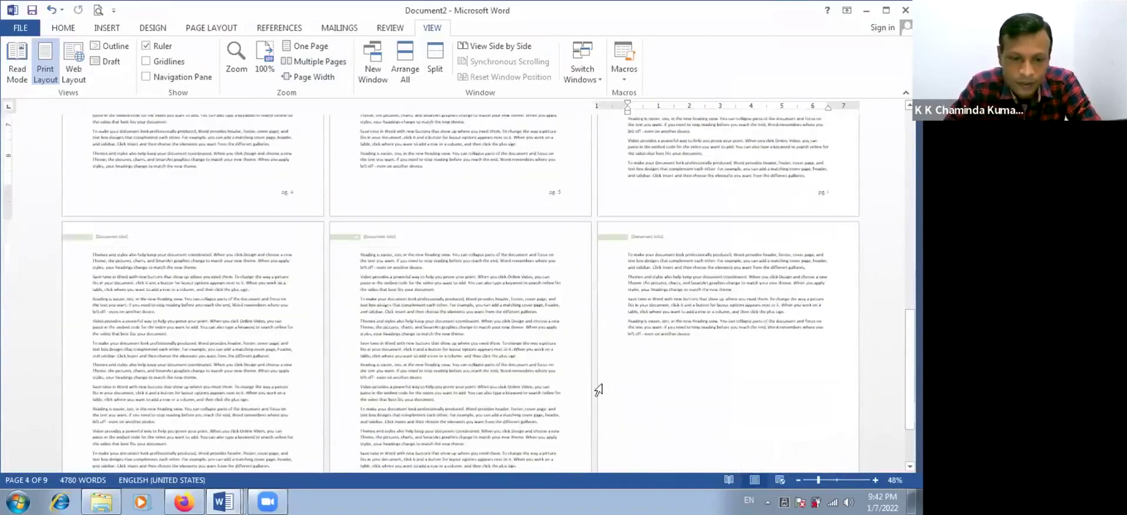
pyautogui.scroll(-3, 599, 387)
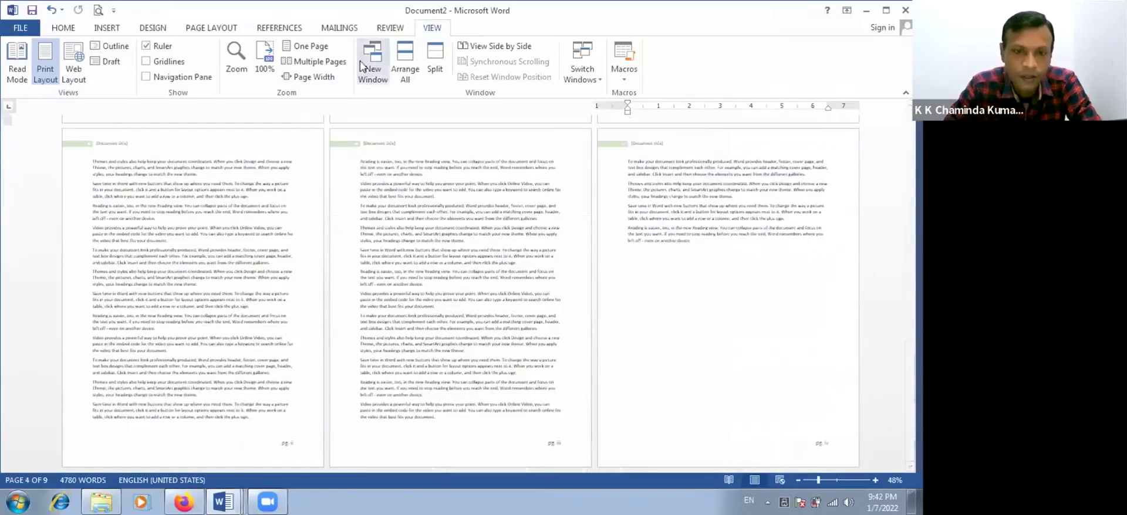
pyautogui.click(304, 46)
# Step: Check the page numbering in the print preview, then return to the document
pyautogui.click(20, 29)
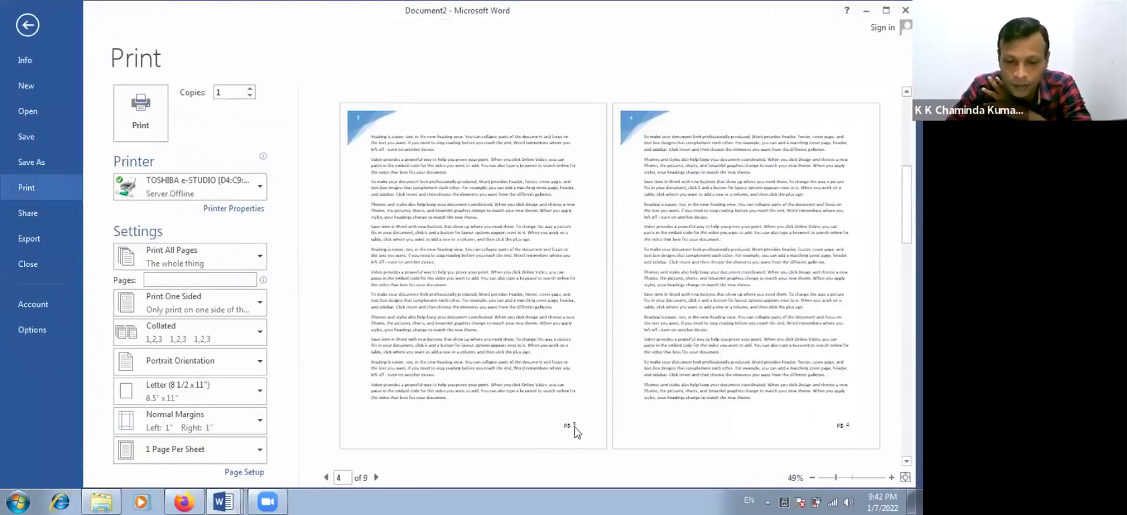
pyautogui.click(20, 30)
pyautogui.scroll(-10, 418, 194)
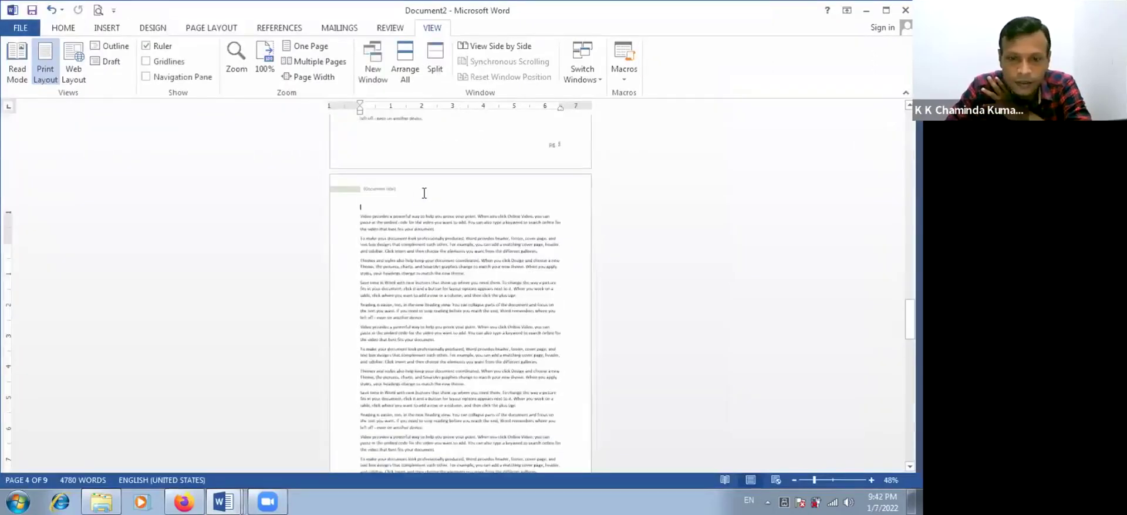
# Step: Return to 100% zoom and enlarge the 'pg. 5' footer text with Grow Font
pyautogui.click(266, 55)
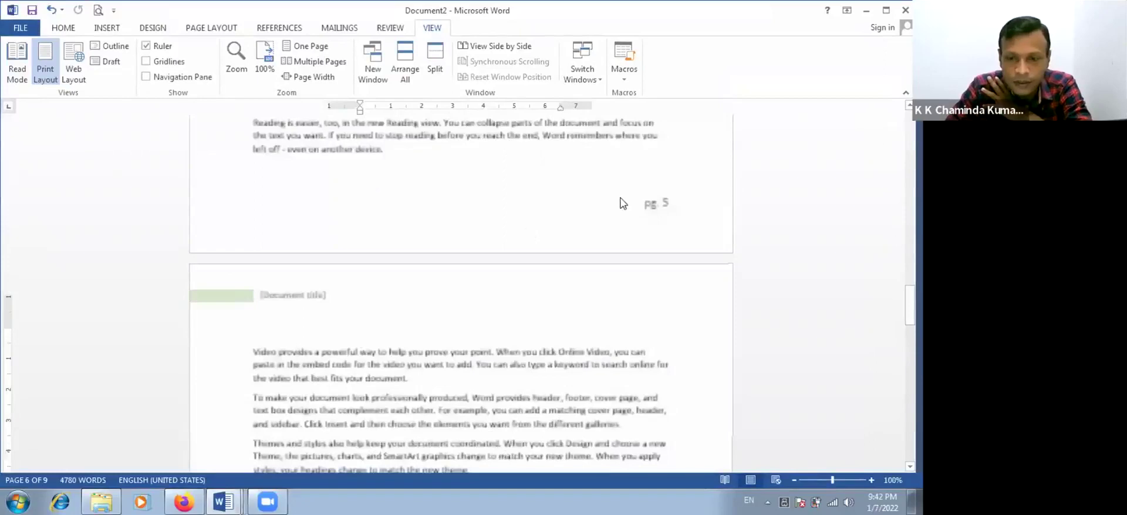
pyautogui.doubleClick(648, 202)
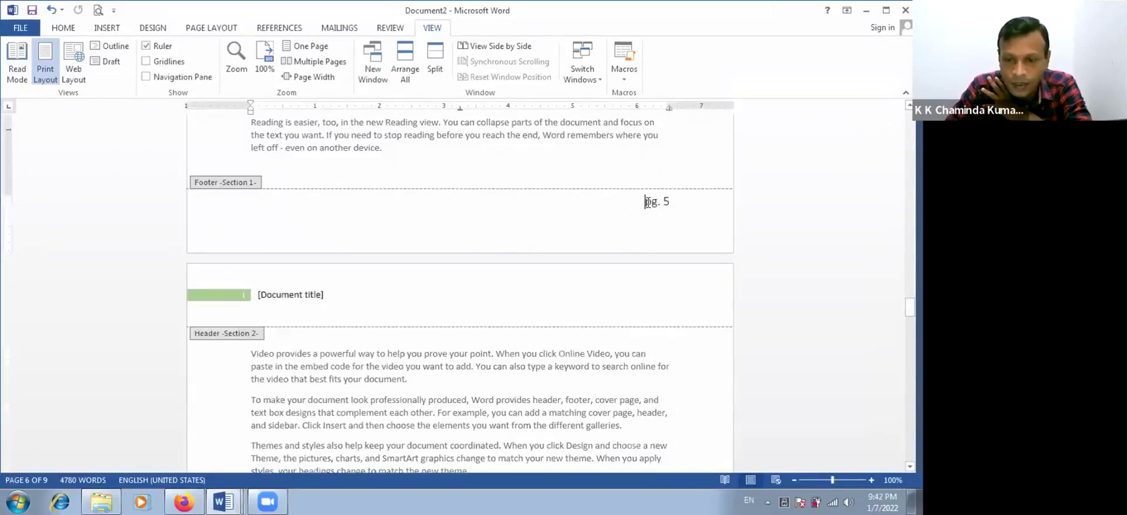
pyautogui.click(75, 27)
pyautogui.hotkey('ctrl', 'a')
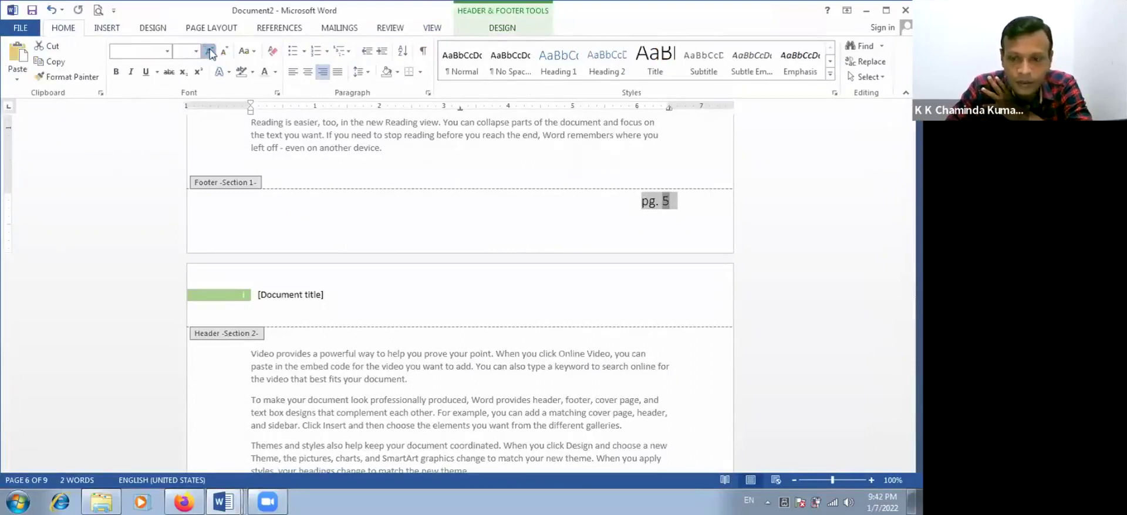
pyautogui.click(210, 52)
pyautogui.click(209, 51)
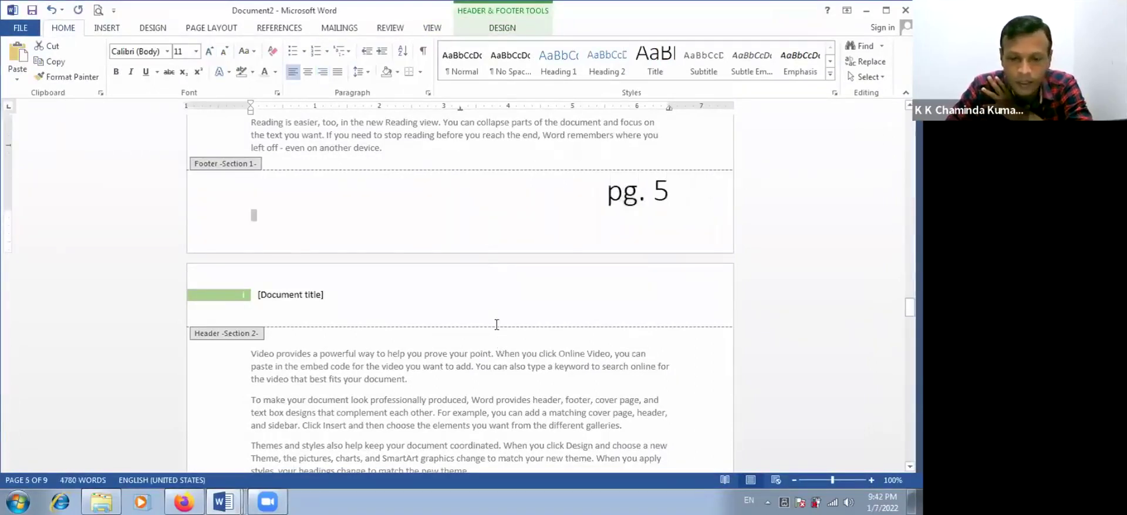
# Step: Enlarge the 'pg. i' footer text in Section 2 to 36 pt
pyautogui.scroll(-7, 496, 323)
pyautogui.scroll(4, 647, 276)
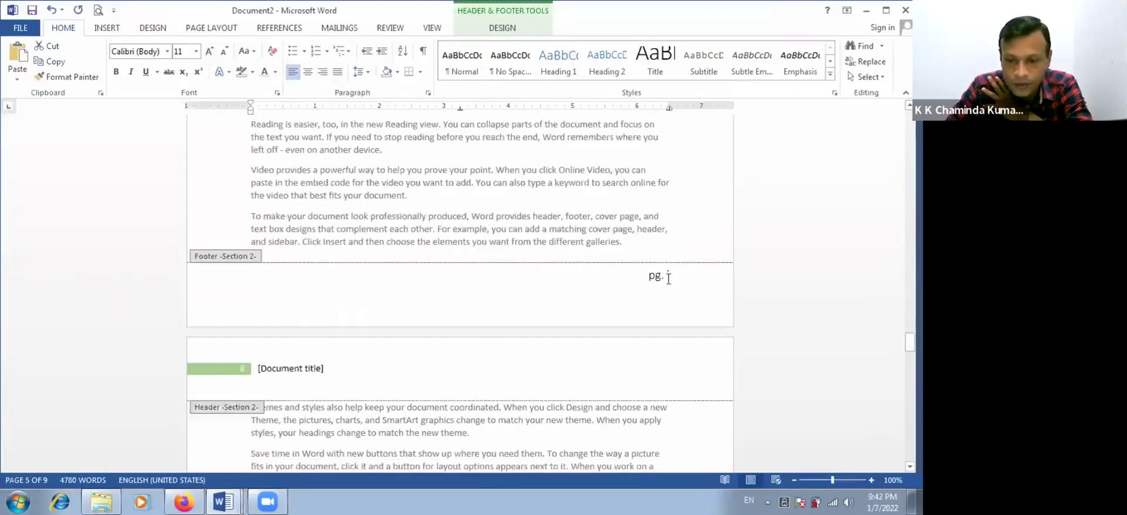
pyautogui.moveTo(648, 276); pyautogui.dragTo(670, 276)
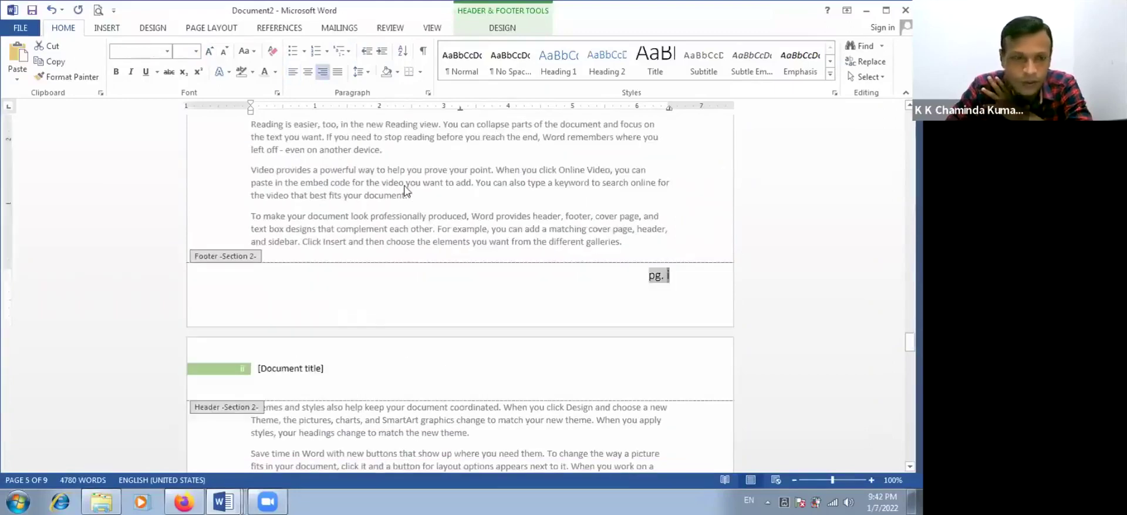
pyautogui.click(209, 53)
pyautogui.hotkey('ctrl', 'shift', '.')
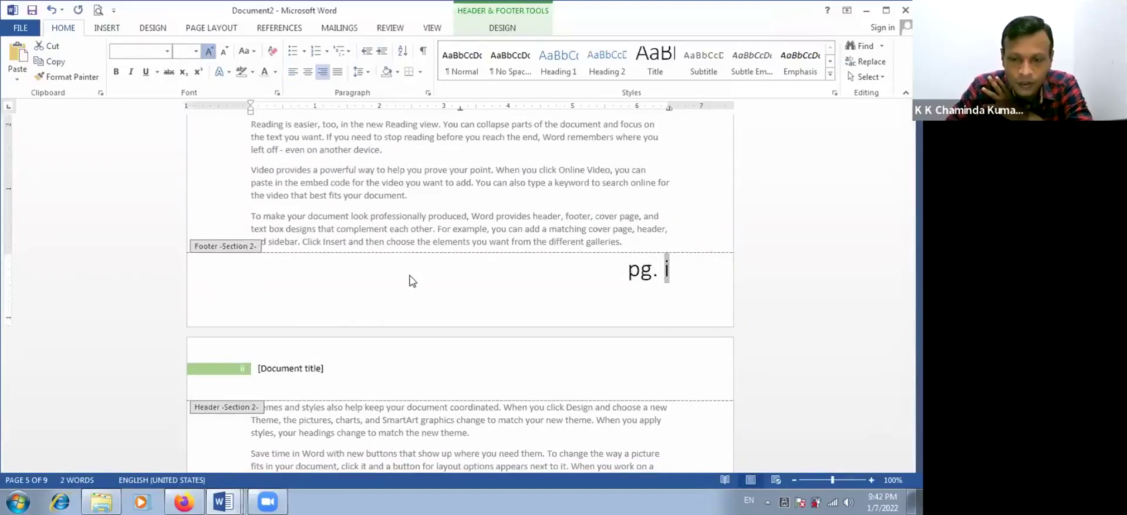
pyautogui.hotkey('ctrl', 'shift', '.')
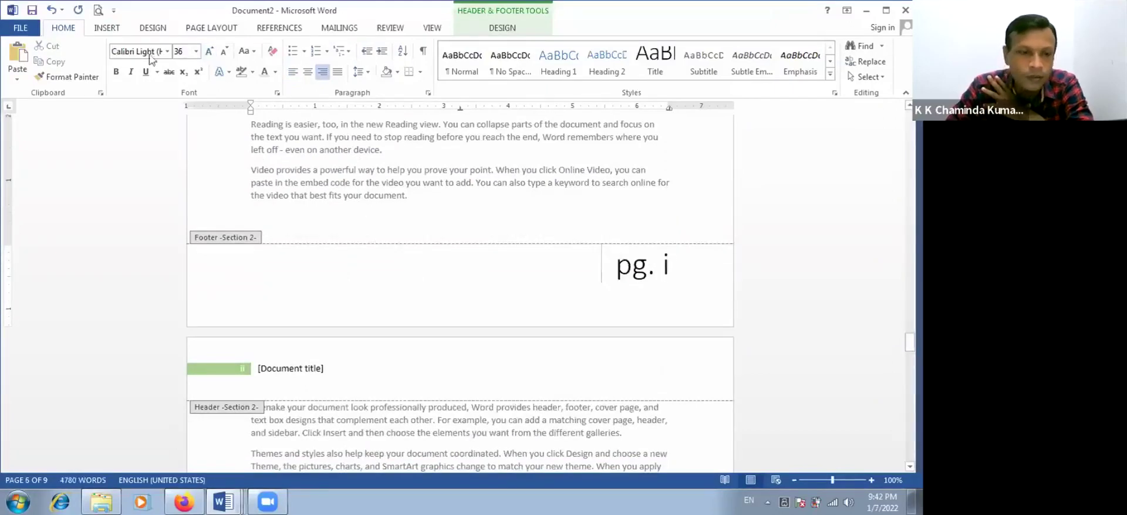
pyautogui.click(18, 29)
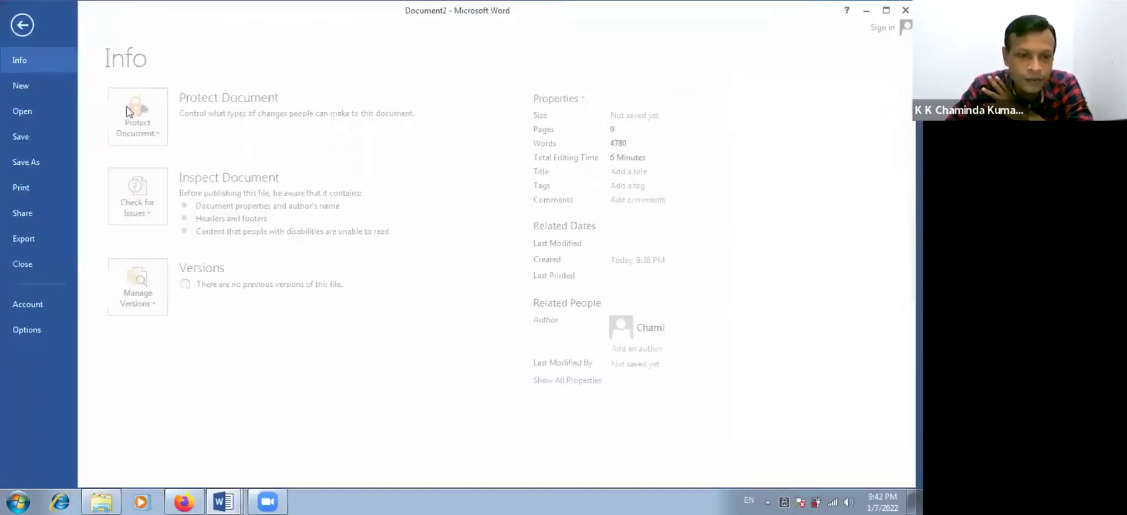
# Step: Page through the print preview to inspect the enlarged 'pg. 5' and 'pg. i' footers
pyautogui.click(35, 188)
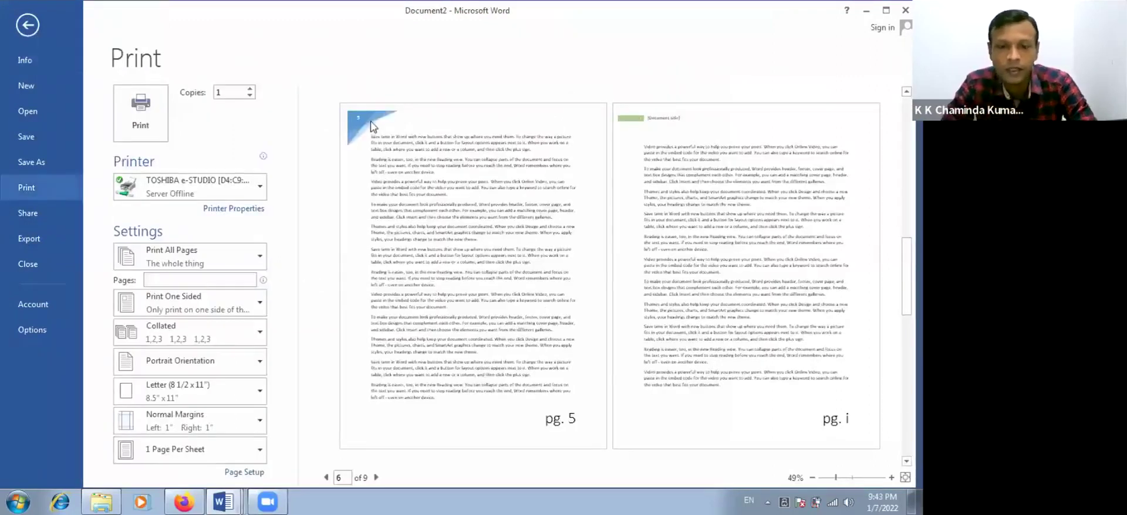
pyautogui.click(326, 477)
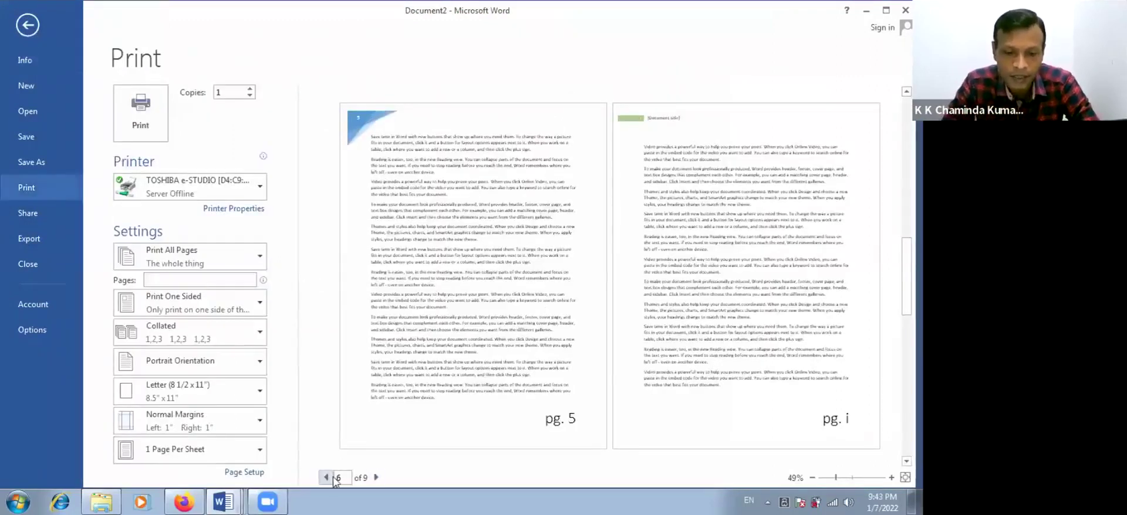
pyautogui.click(326, 477)
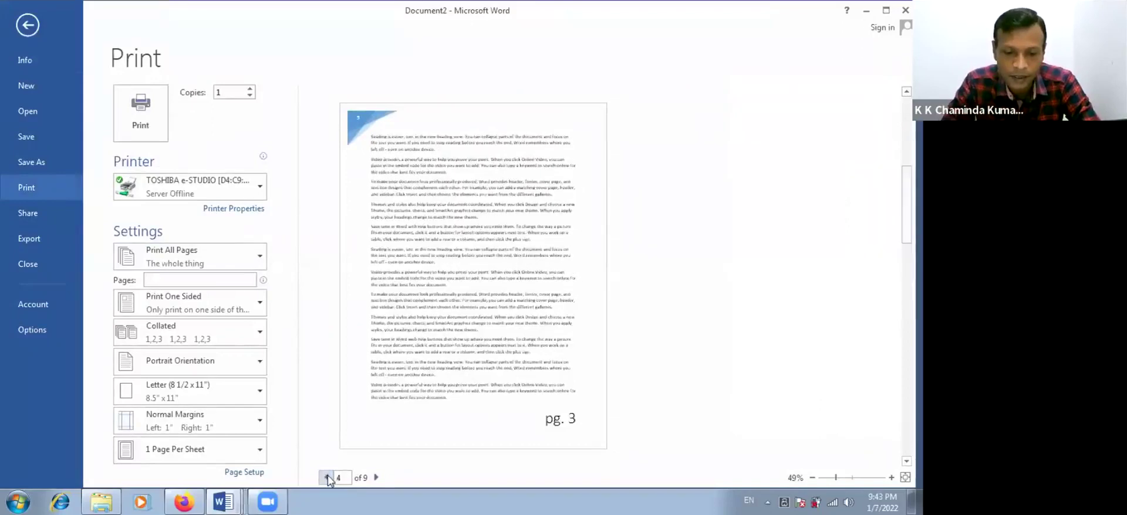
pyautogui.click(377, 478)
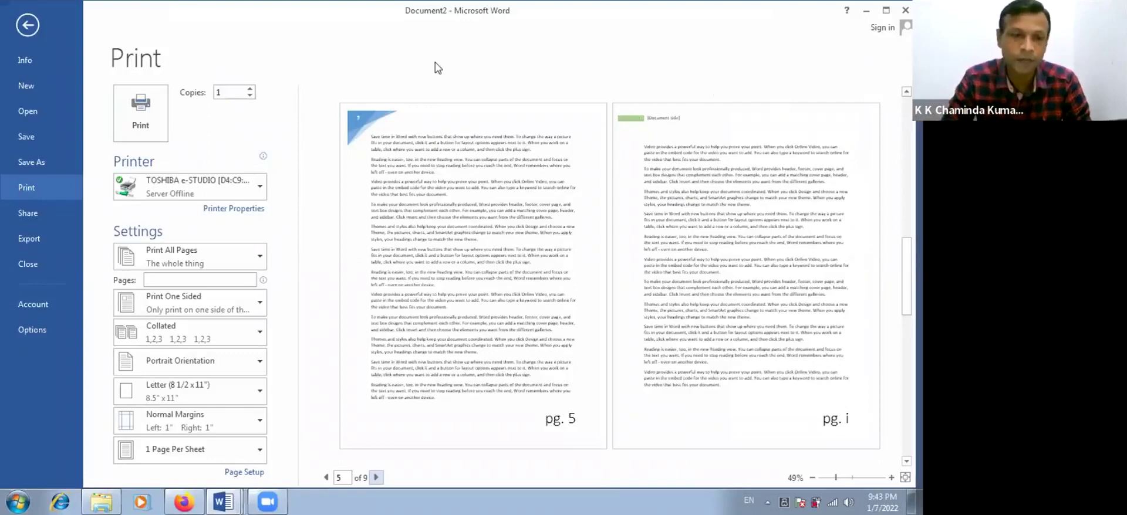
pyautogui.click(27, 25)
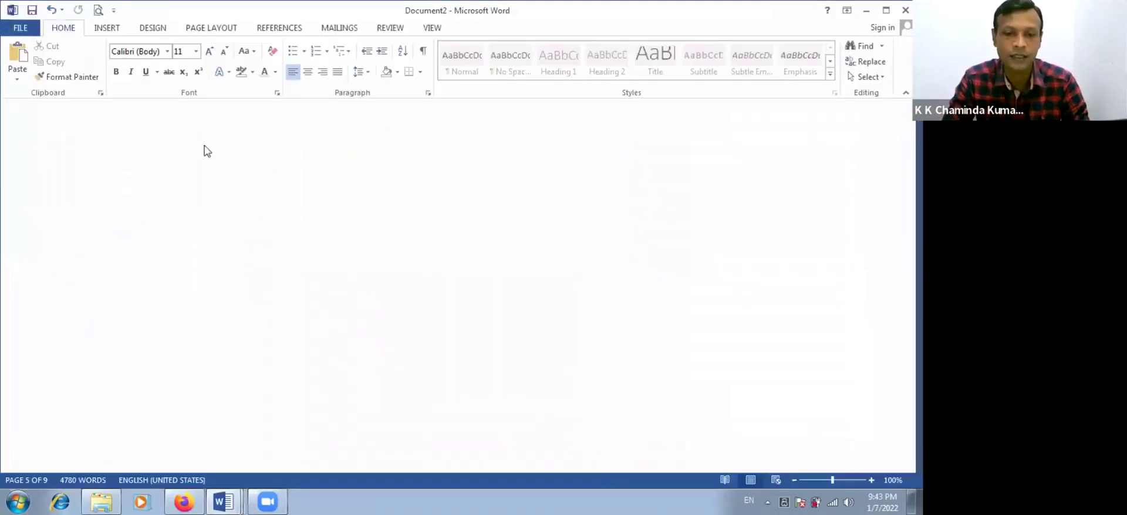
pyautogui.scroll(3, 428, 251)
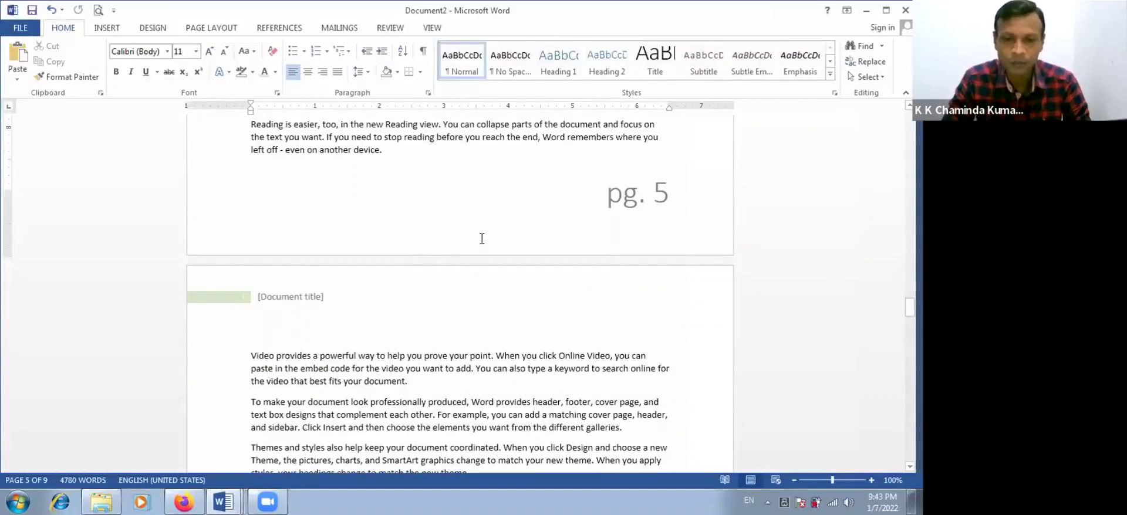
pyautogui.scroll(8, 481, 239)
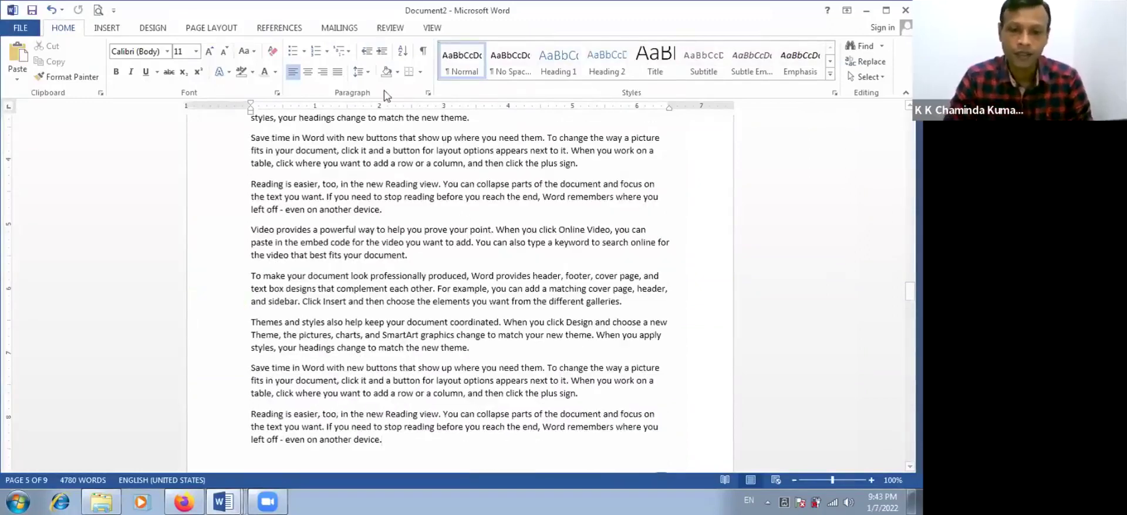
pyautogui.scroll(10, 394, 235)
pyautogui.scroll(20, 394, 235)
pyautogui.scroll(15, 403, 220)
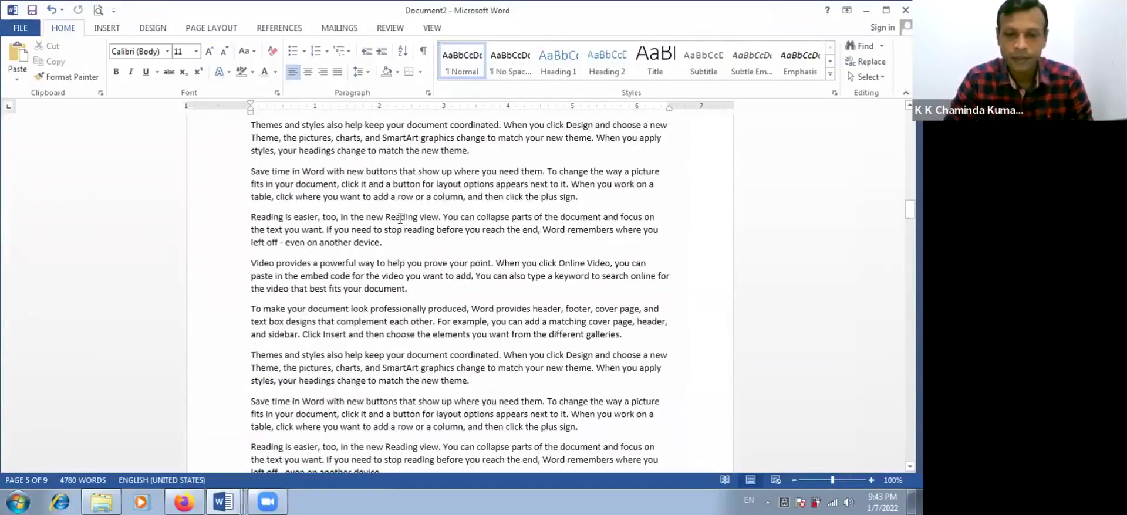
pyautogui.scroll(20, 403, 211)
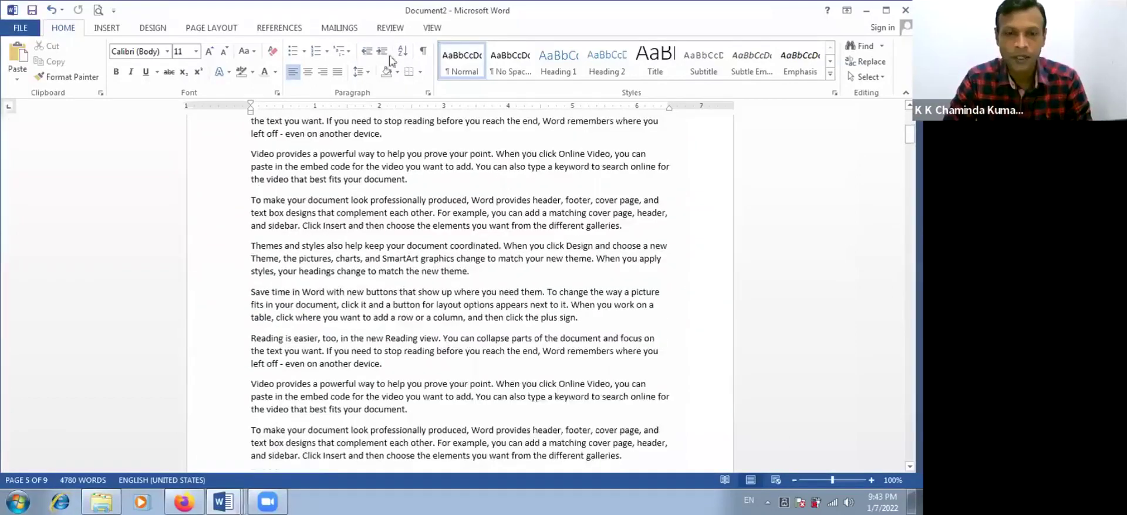
pyautogui.click(391, 29)
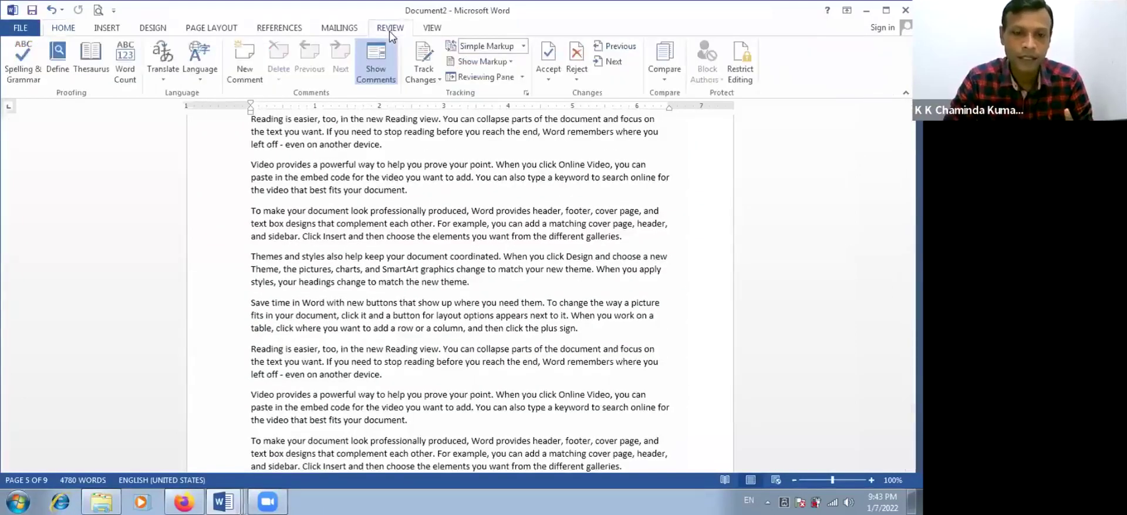
pyautogui.click(279, 32)
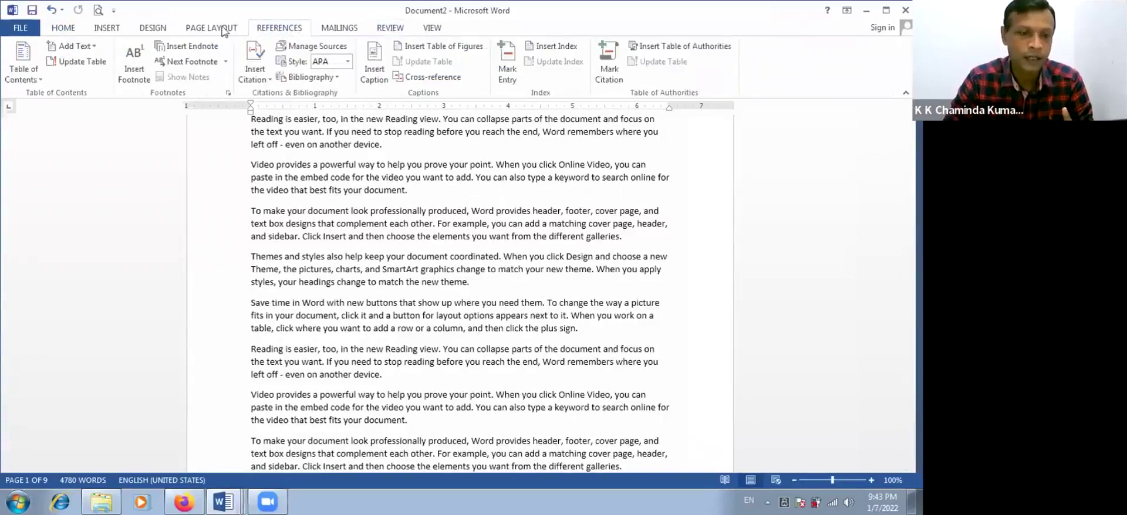
pyautogui.click(193, 27)
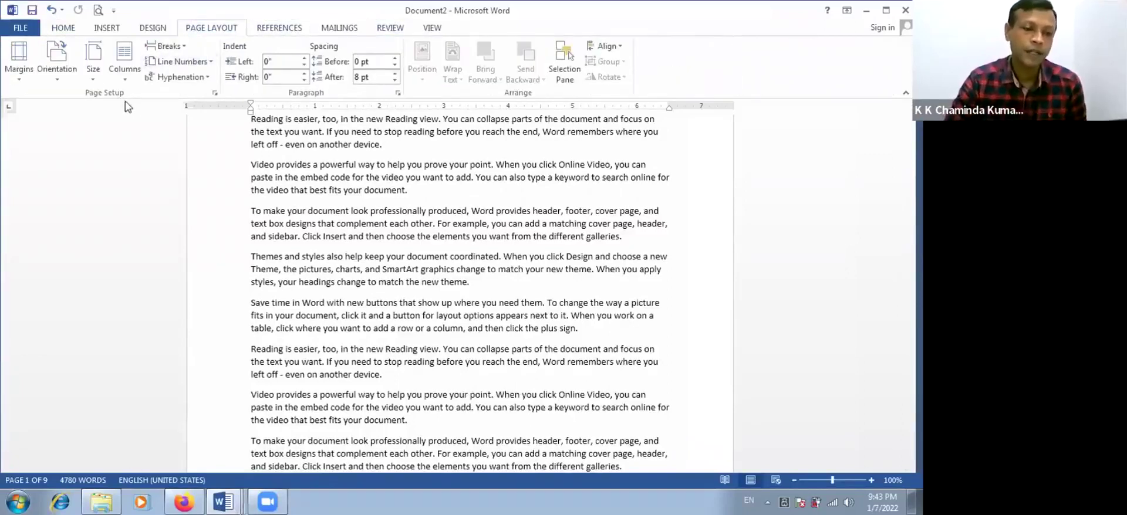
pyautogui.click(180, 49)
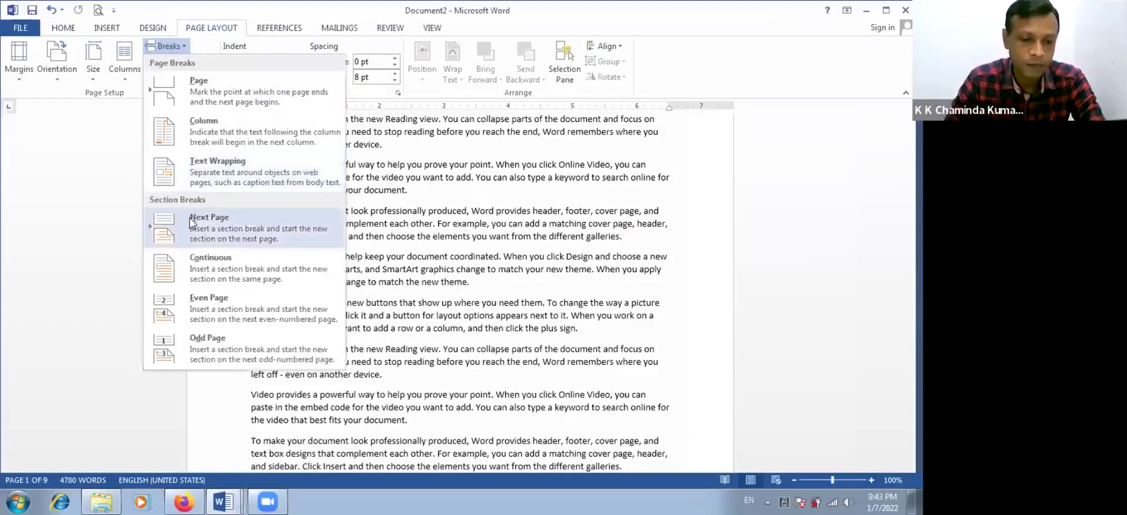
pyautogui.click(420, 223)
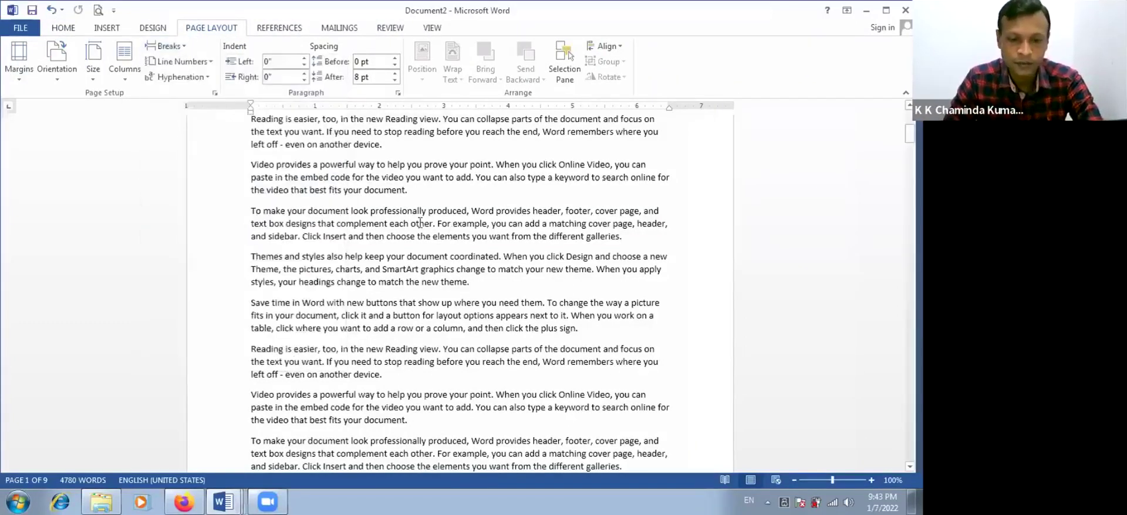
pyautogui.scroll(-4, 420, 223)
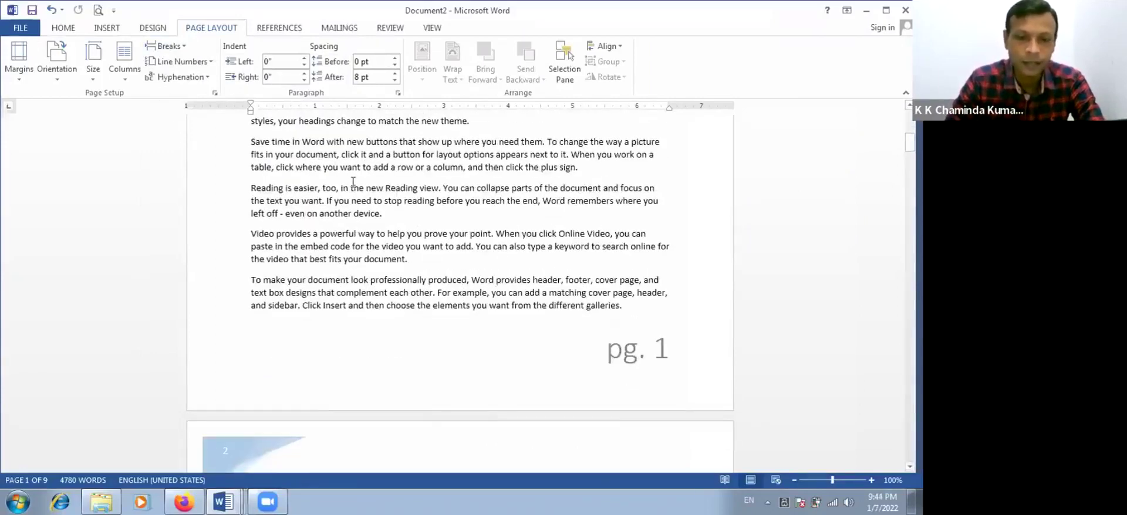
pyautogui.scroll(2, 349, 188)
pyautogui.scroll(3, 349, 188)
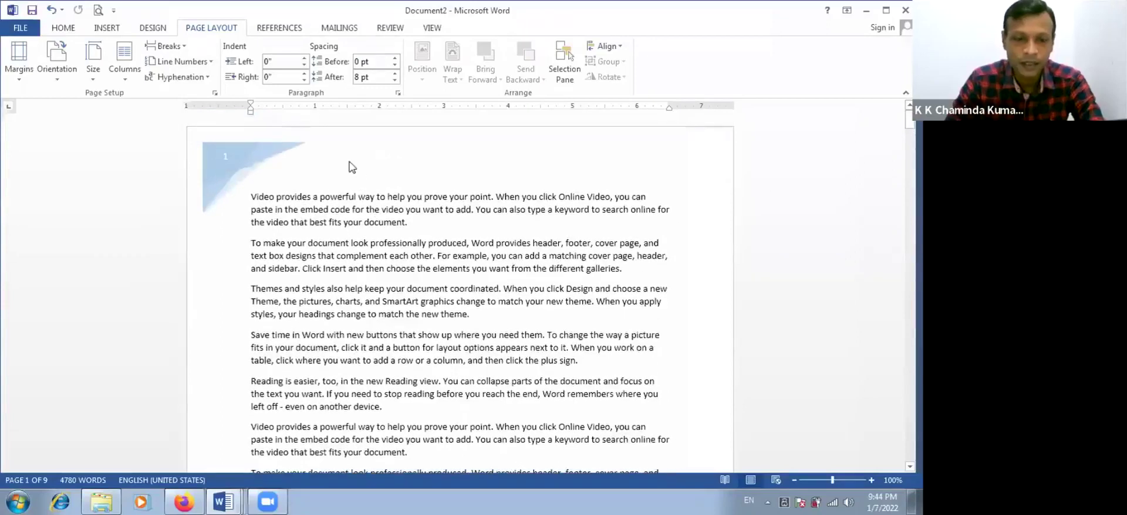
pyautogui.doubleClick(348, 160)
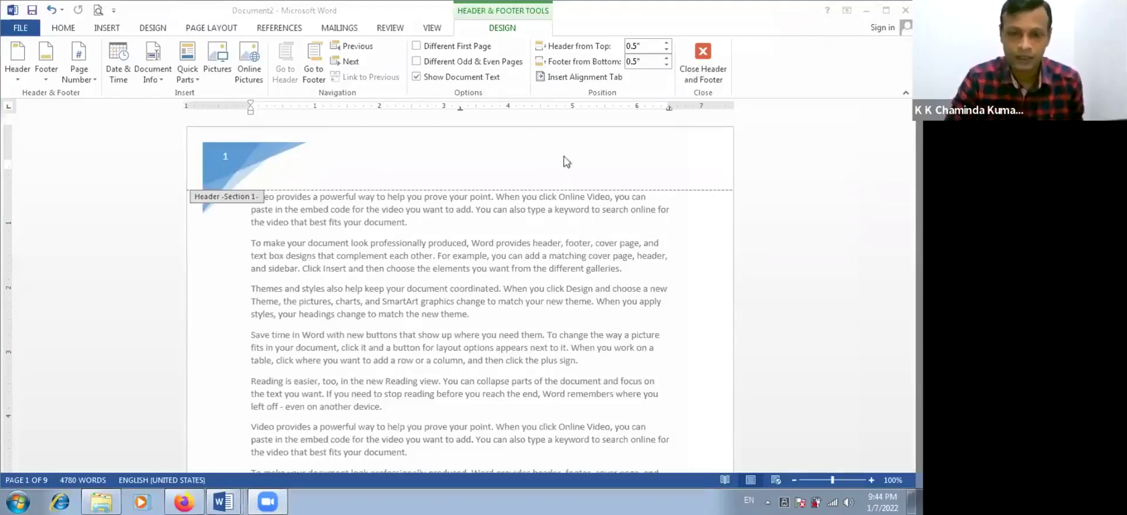
pyautogui.click(395, 259)
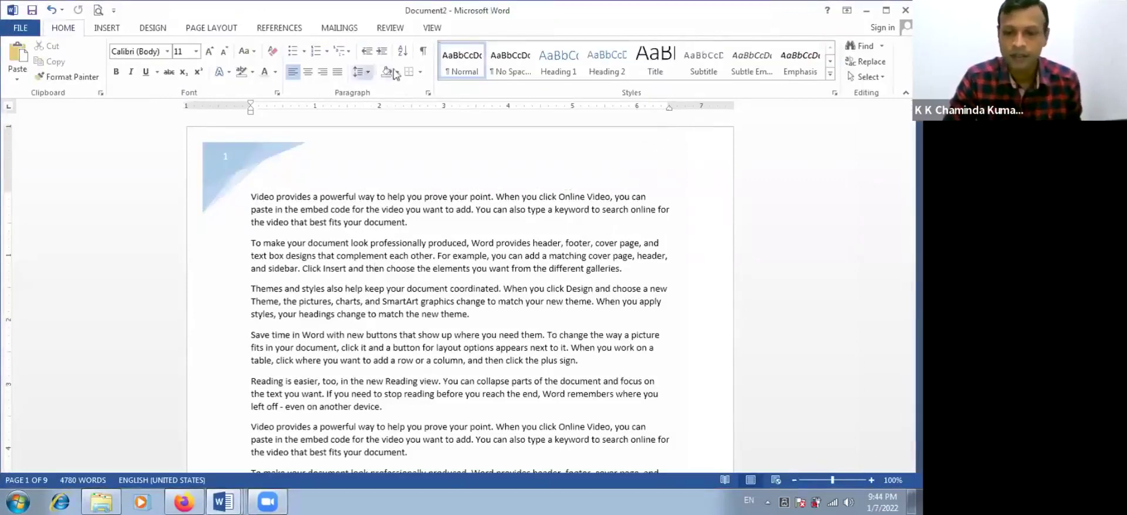
pyautogui.scroll(-3, 399, 217)
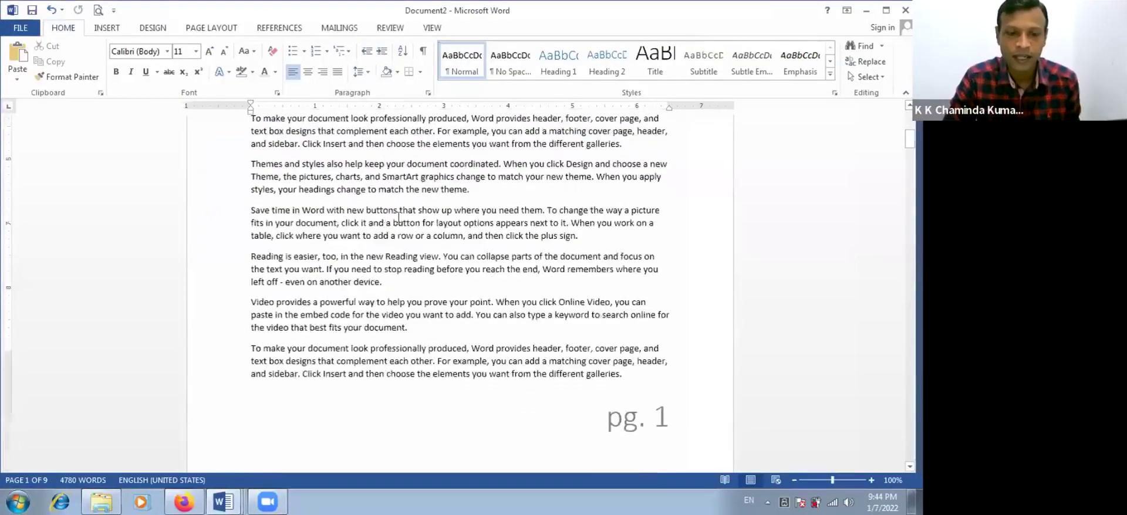
pyautogui.scroll(-4, 399, 217)
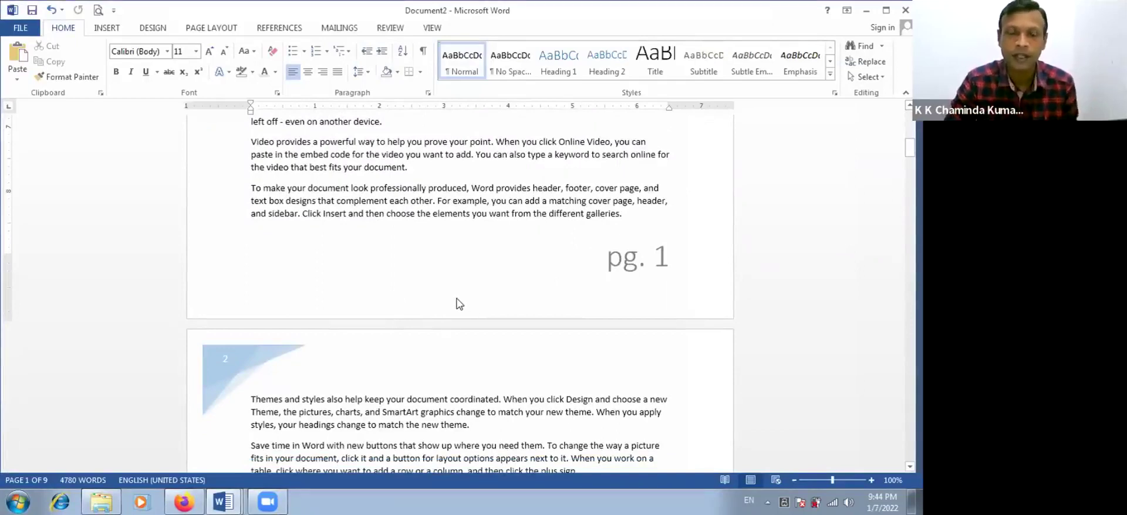
pyautogui.scroll(3, 457, 303)
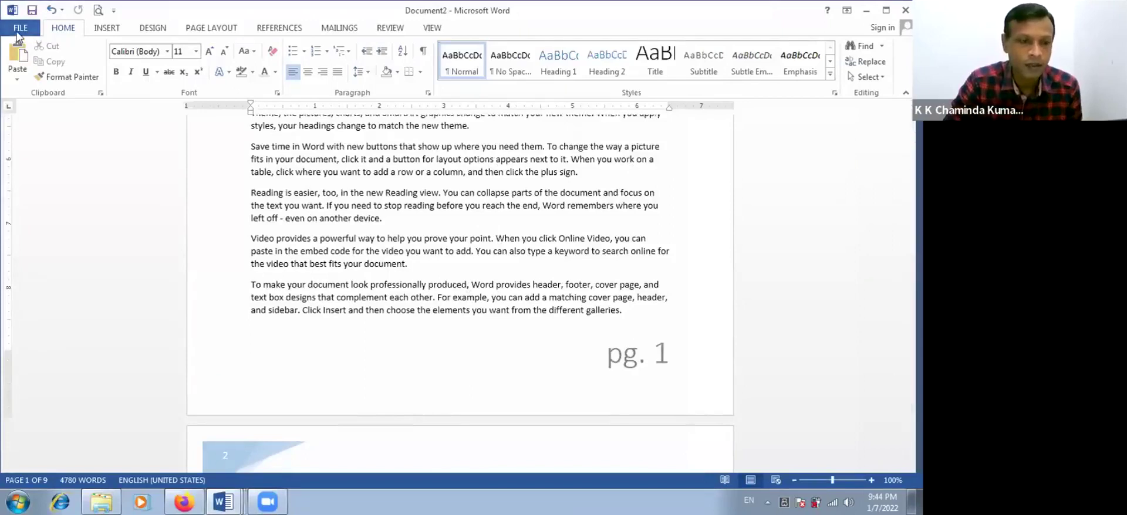
pyautogui.click(23, 28)
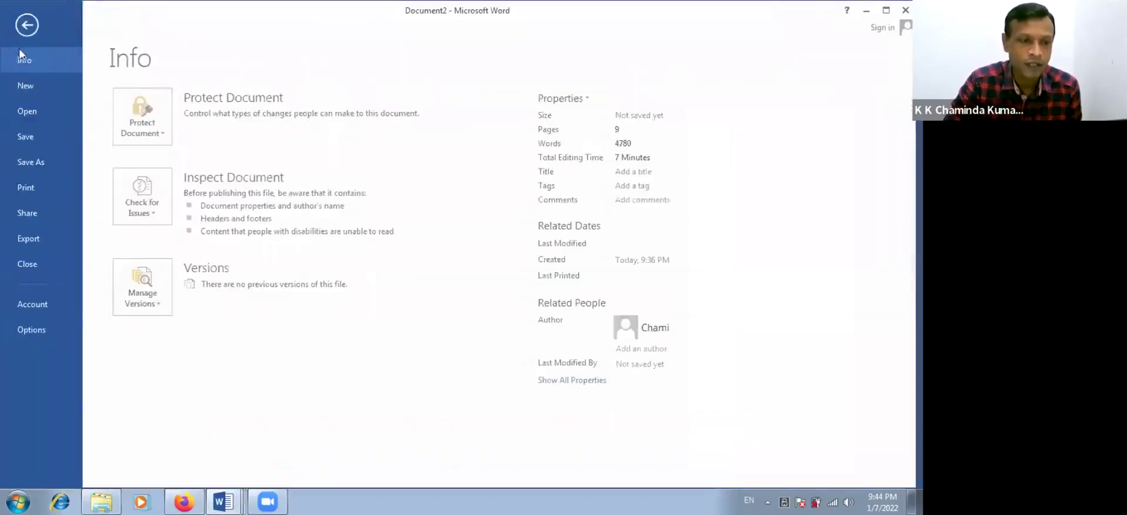
# Step: Create a new blank document and fill it with sample text using =rand(100)
pyautogui.click(26, 88)
pyautogui.click(195, 200)
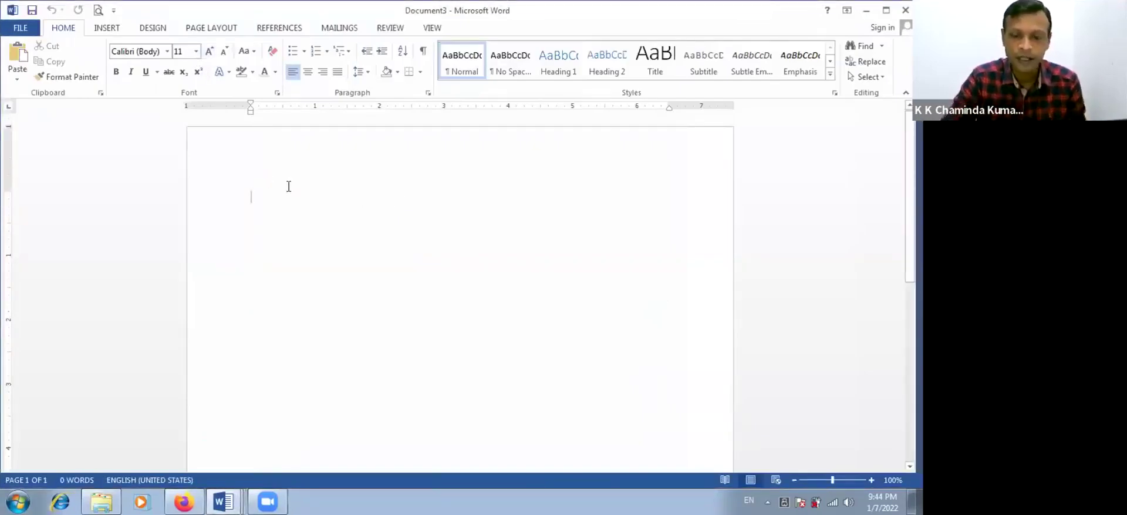
pyautogui.write('=')
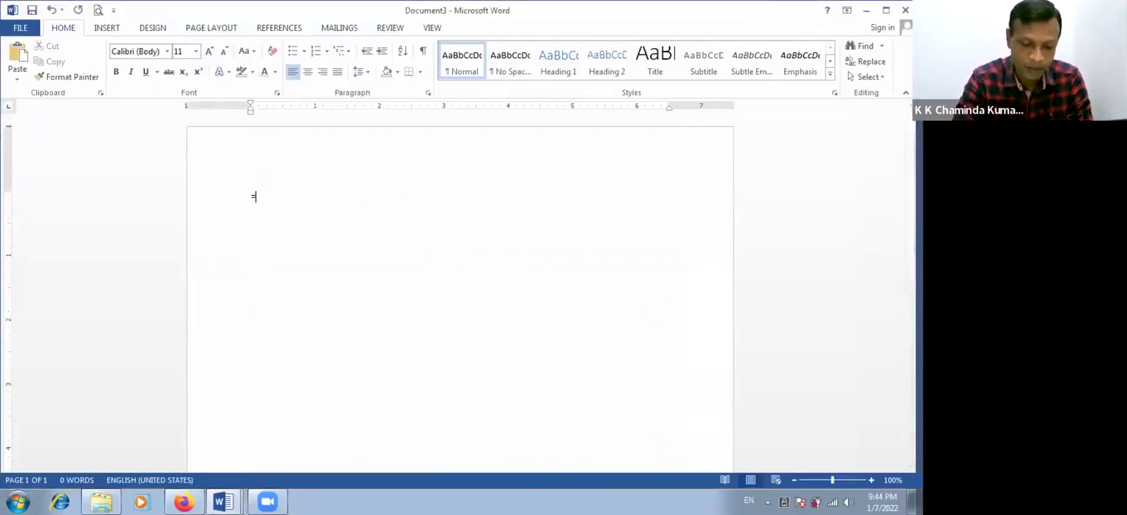
pyautogui.write('rand(')
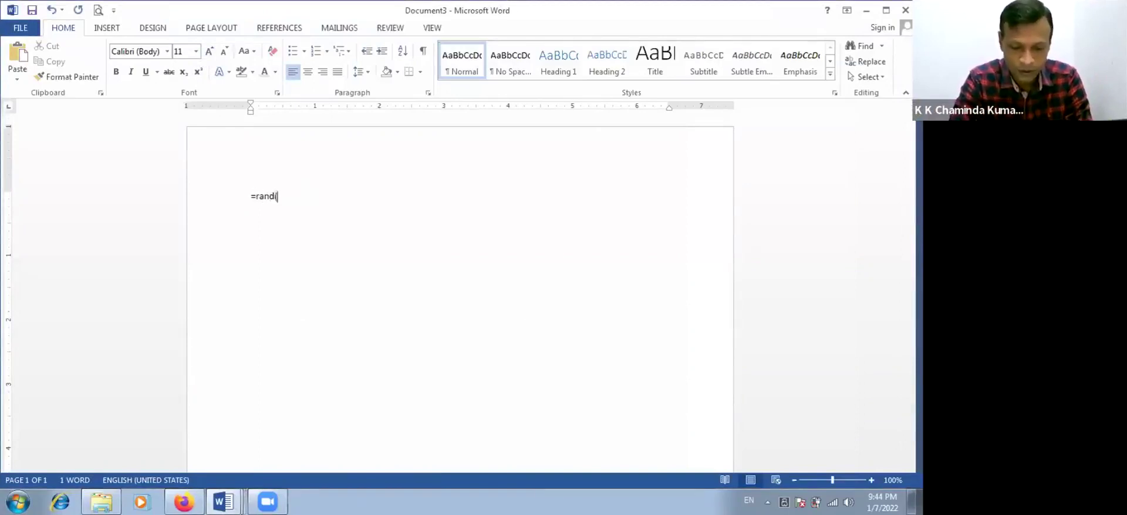
pyautogui.write('100)')
pyautogui.press('Return')
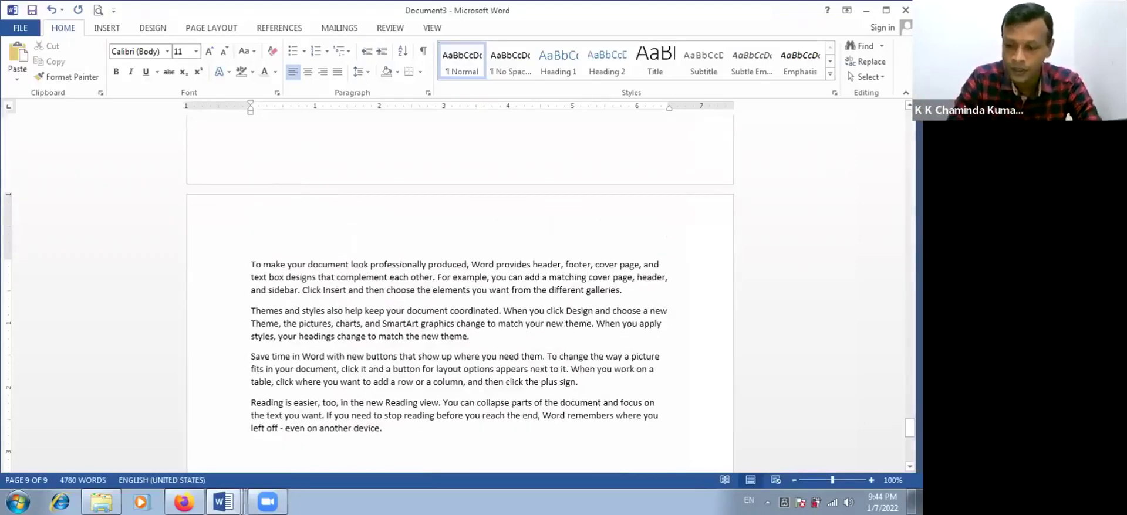
# Step: Try justifying the second paragraph, then return it to left alignment
pyautogui.hotkey('ctrl', 'Home')
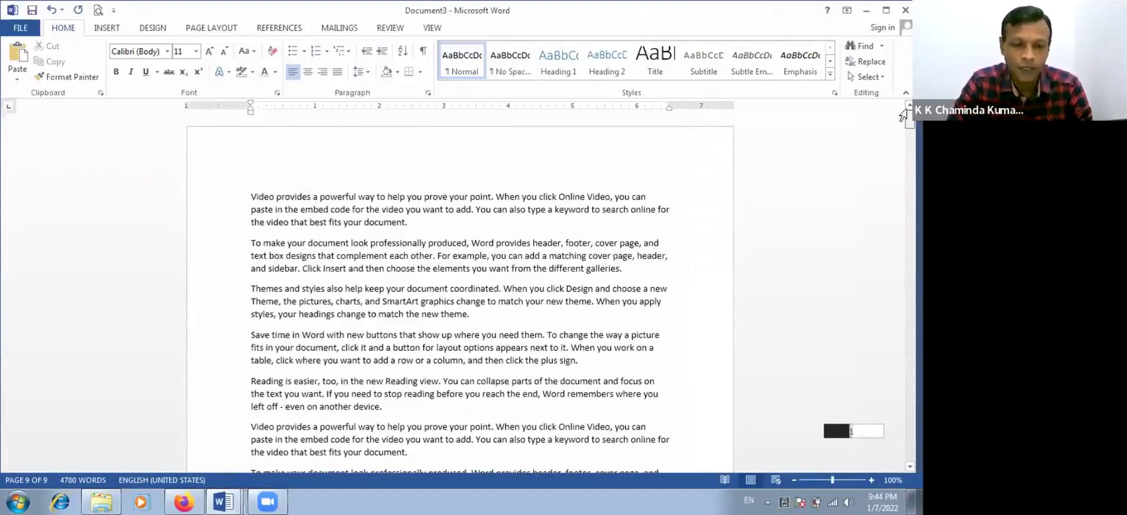
pyautogui.moveTo(251, 197); pyautogui.dragTo(549, 340)
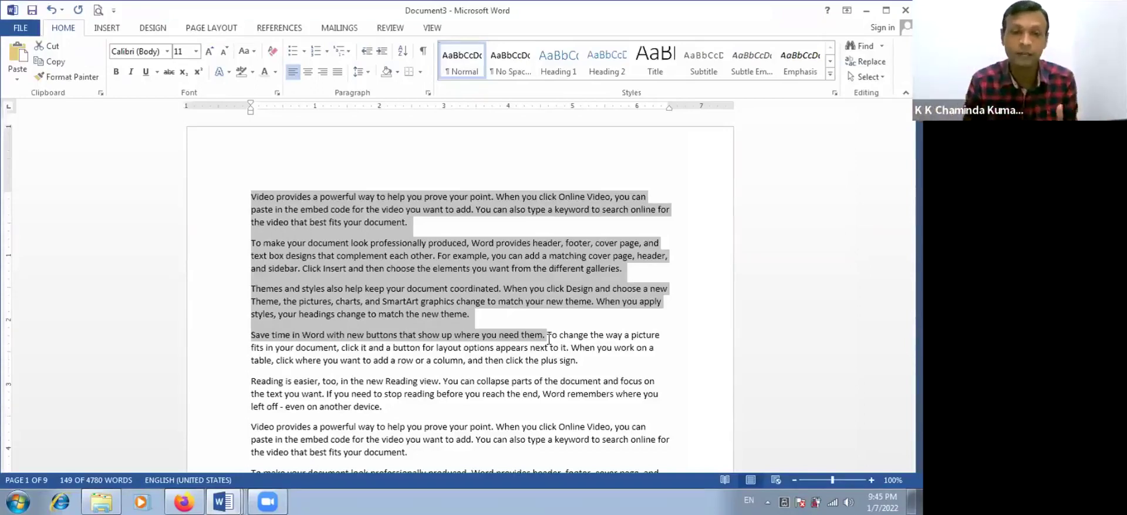
pyautogui.click(389, 269)
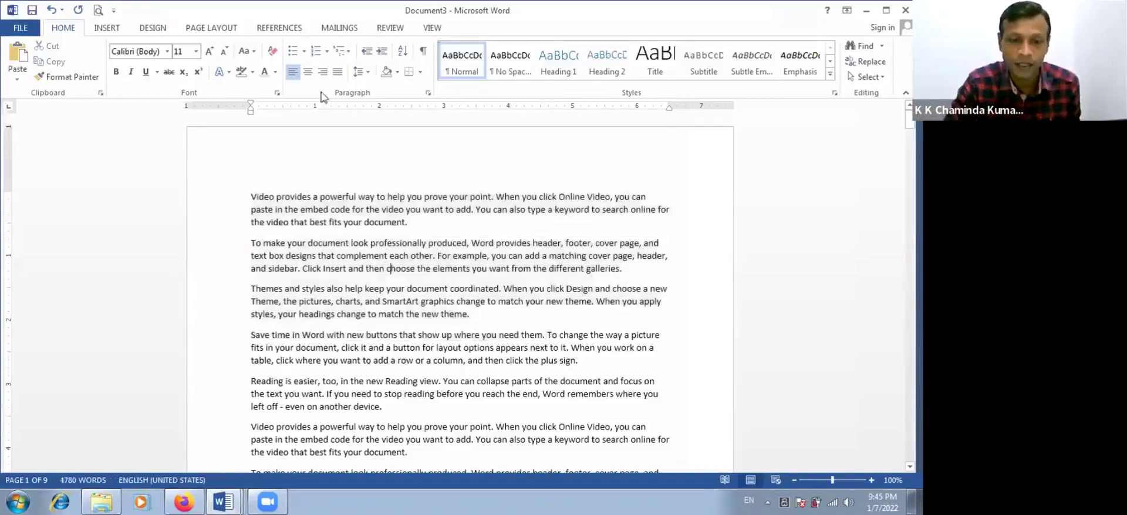
pyautogui.click(340, 72)
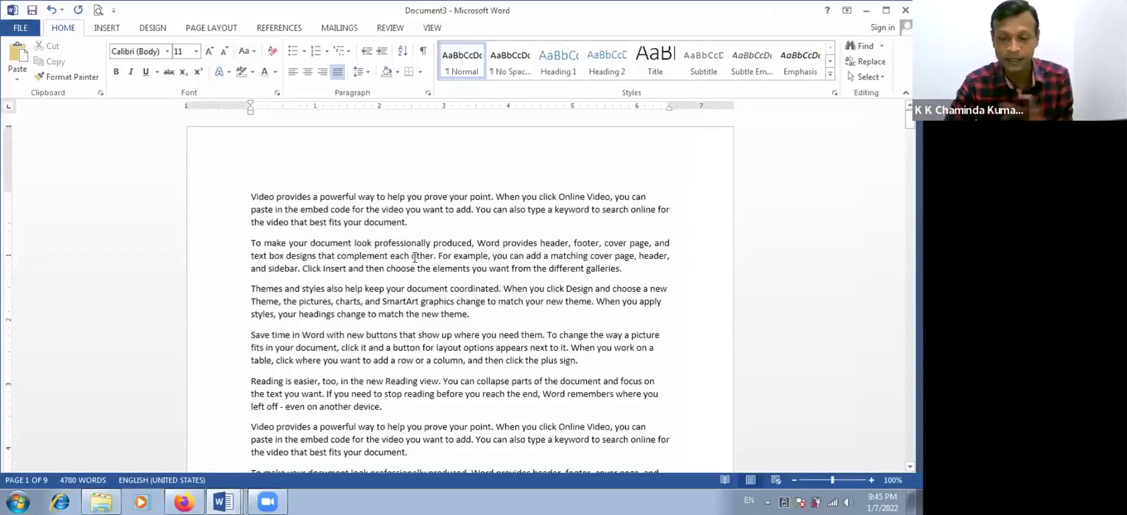
pyautogui.click(292, 72)
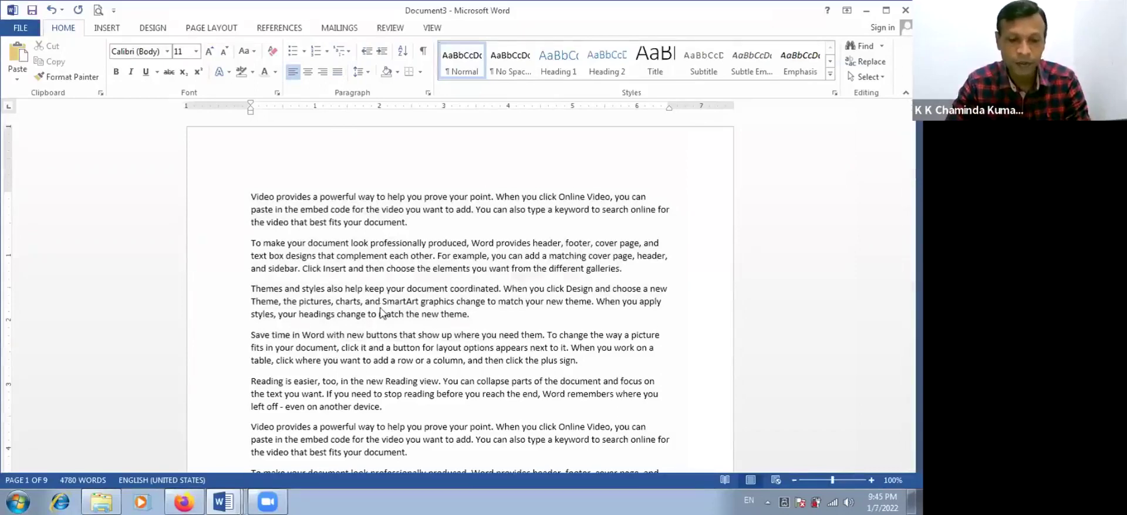
# Step: Select the whole document and justify all the text
pyautogui.hotkey('ctrl', 'a')
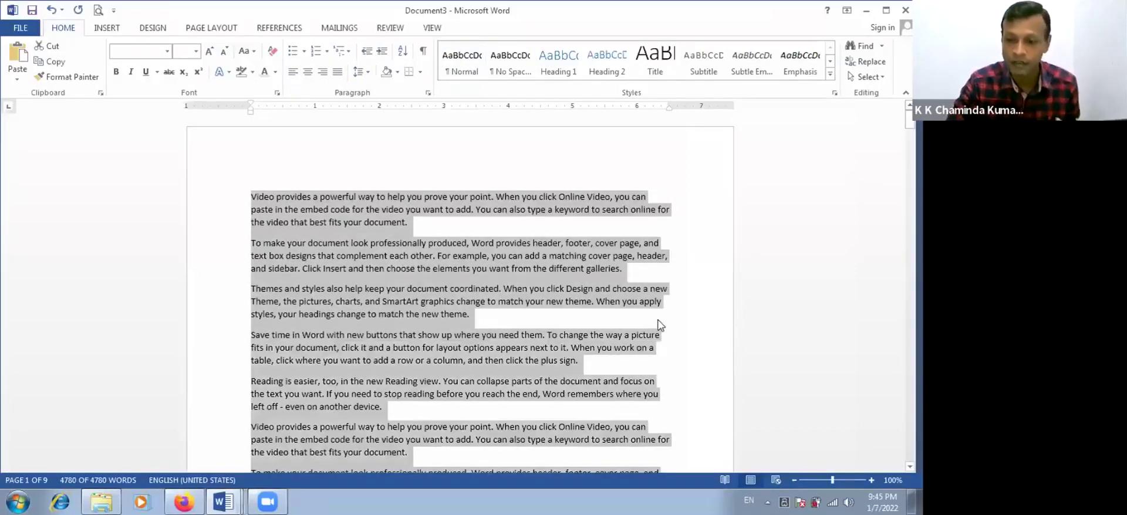
pyautogui.moveTo(910, 118)
pyautogui.mouseDown()
pyautogui.moveTo(910, 452)
pyautogui.moveTo(910, 117)
pyautogui.mouseUp()
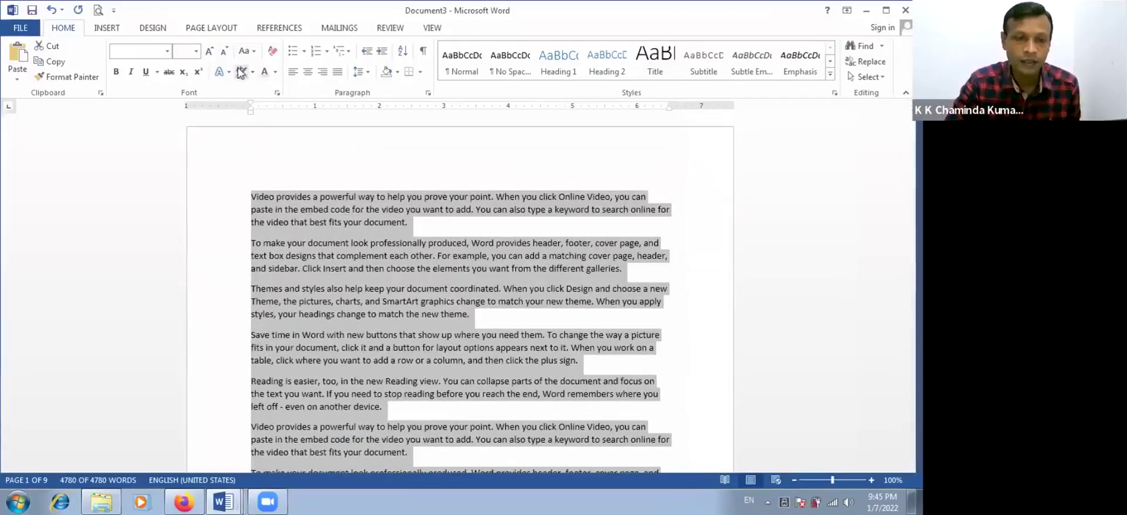
pyautogui.click(337, 72)
pyautogui.click(446, 347)
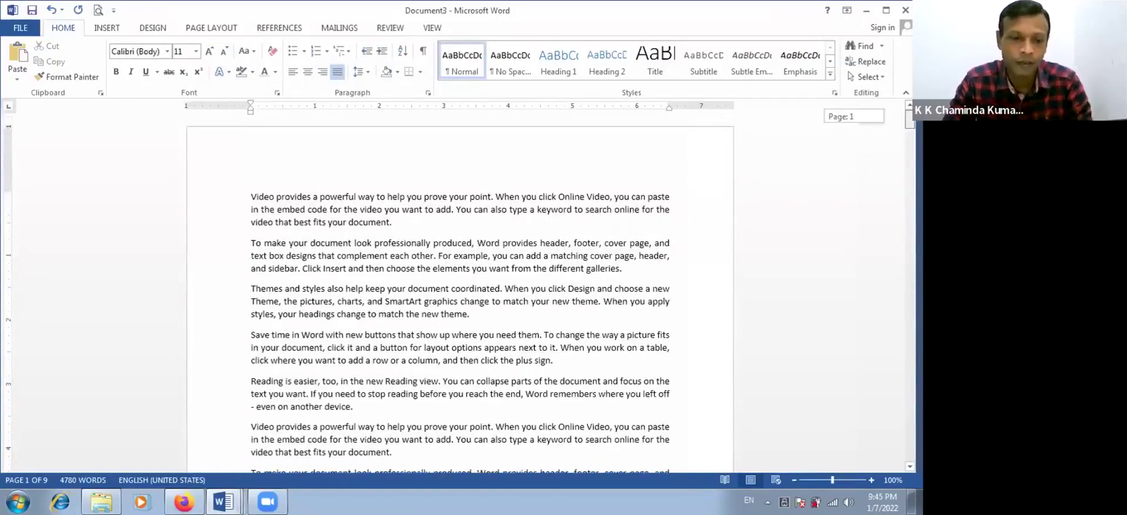
pyautogui.click(298, 152)
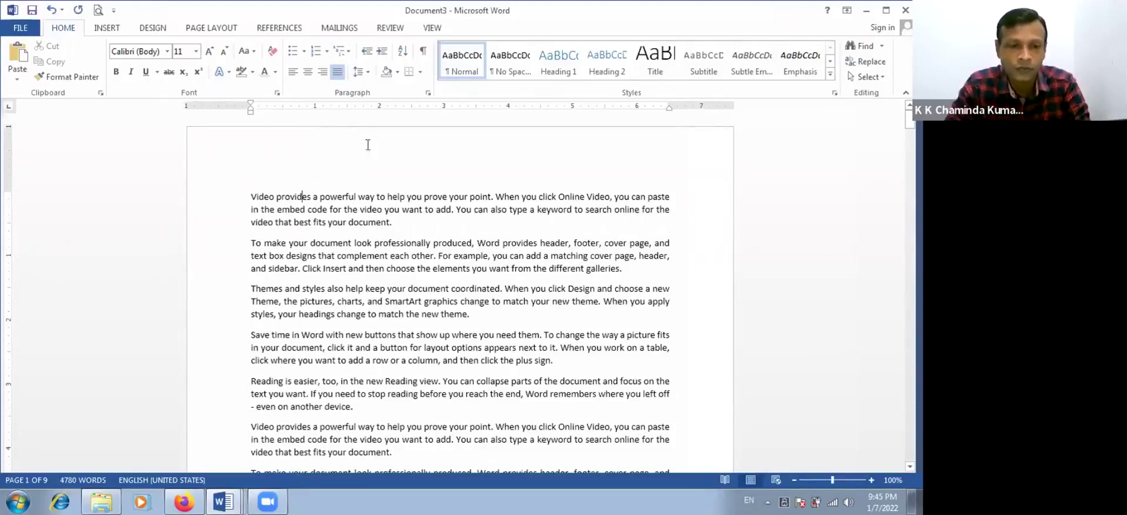
pyautogui.click(201, 30)
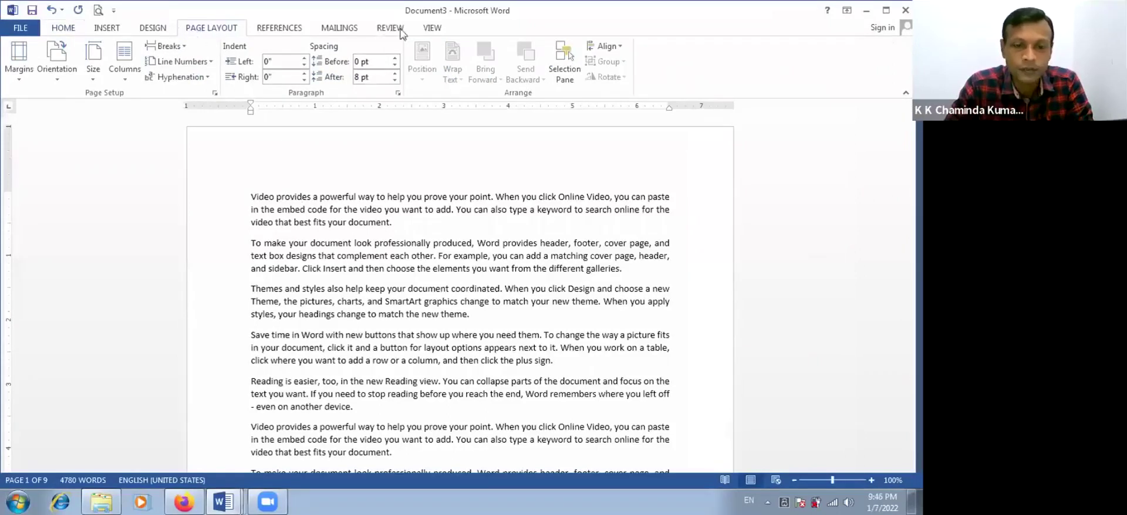
# Step: Insert a built-in banded footer design with a blue bar
pyautogui.click(424, 29)
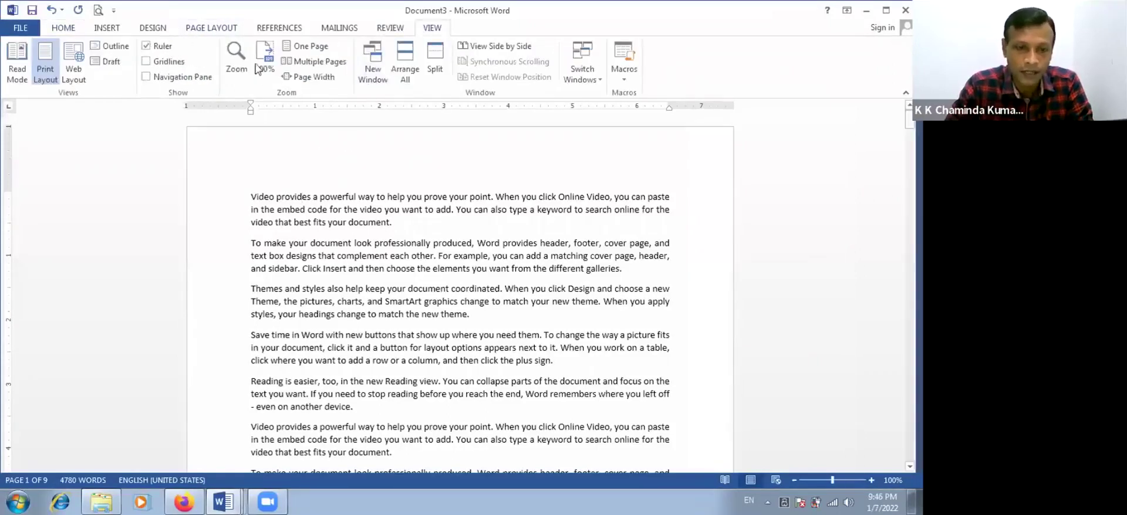
pyautogui.click(104, 29)
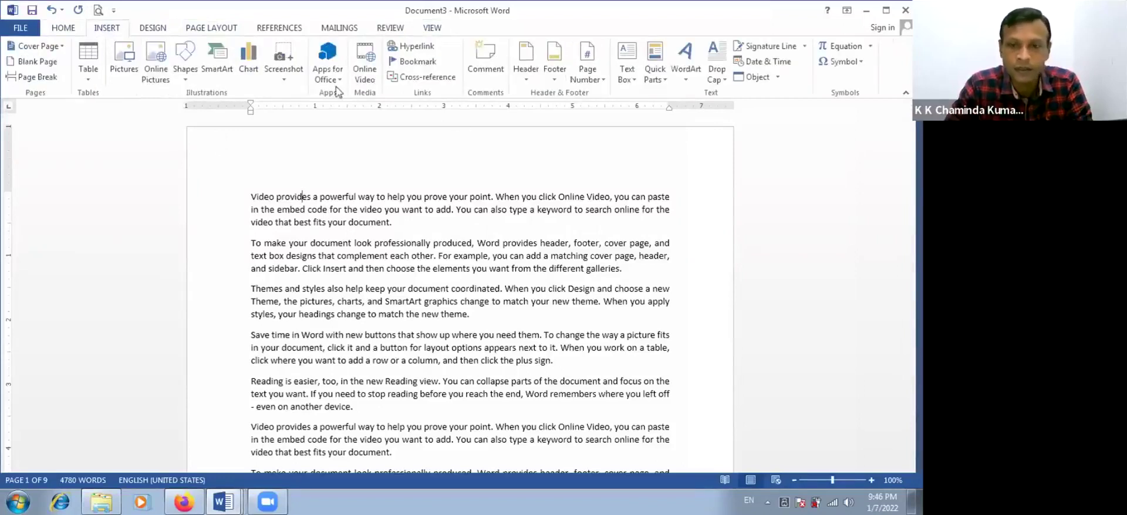
pyautogui.click(557, 82)
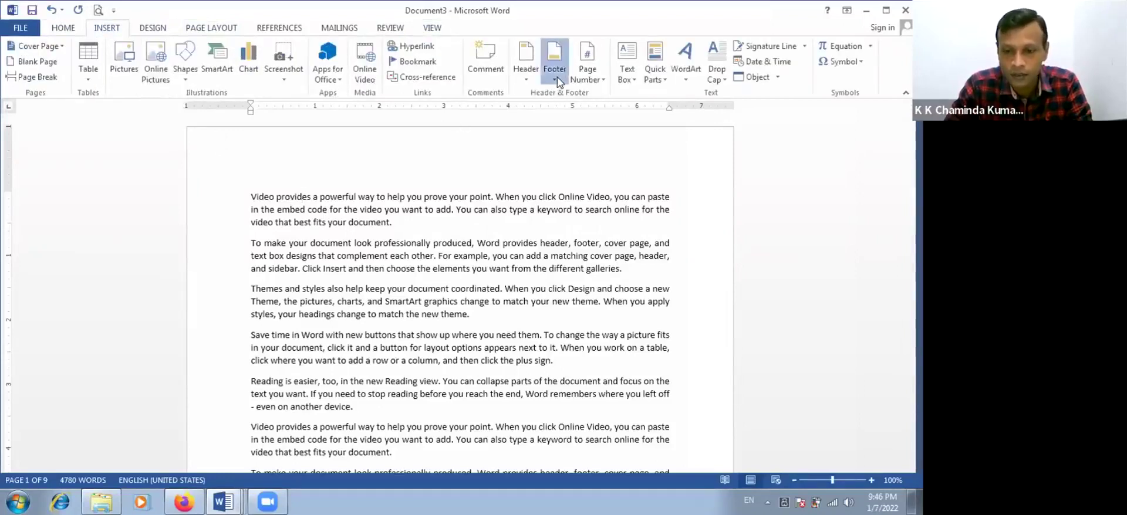
pyautogui.scroll(-5, 754, 269)
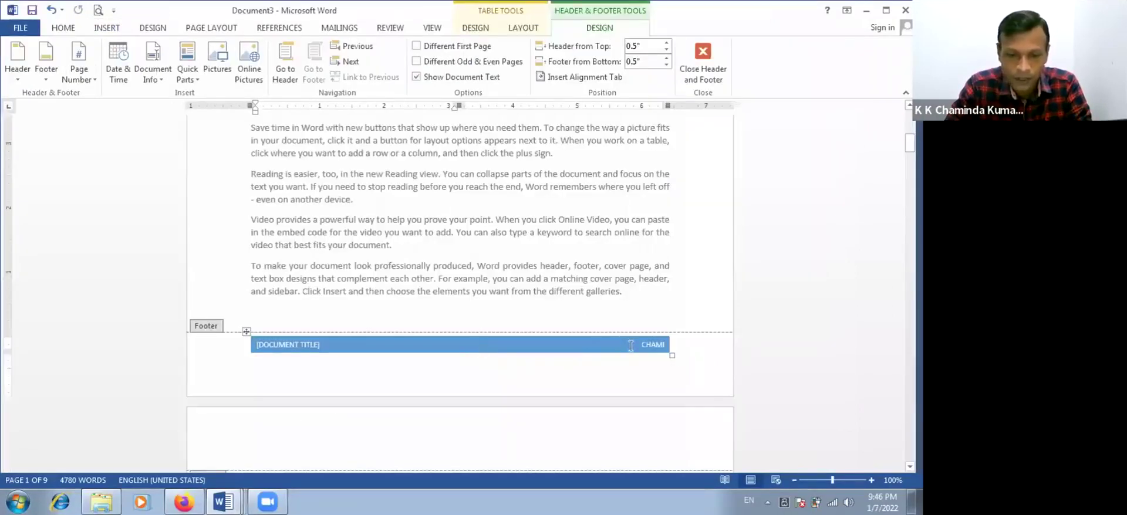
# Step: Remove the author cell and [DOCUMENT TITLE] placeholder to leave an empty footer bar
pyautogui.moveTo(631, 346)
pyautogui.mouseDown()
pyautogui.moveTo(674, 351)
pyautogui.moveTo(620, 369)
pyautogui.mouseUp()
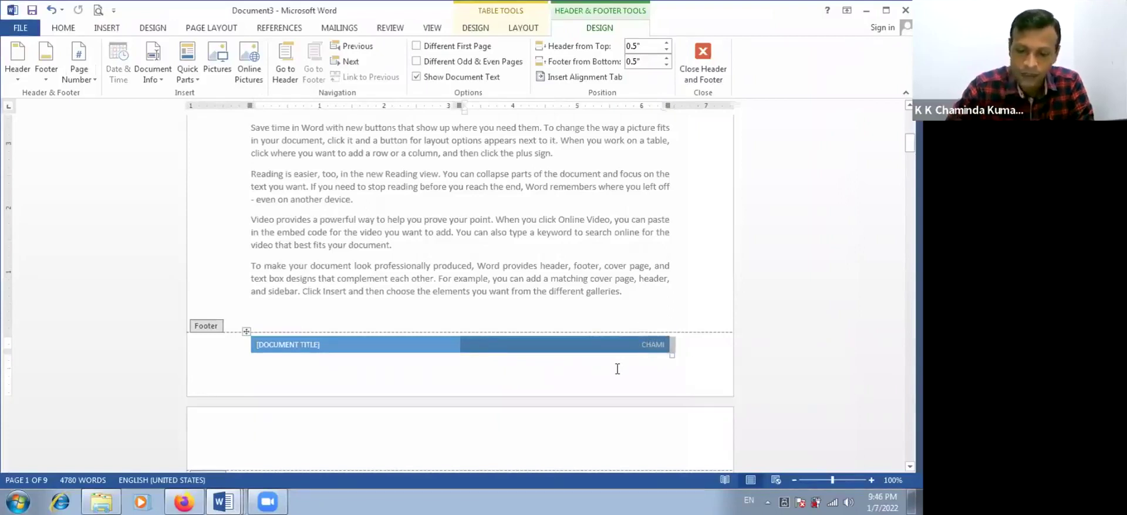
pyautogui.click(617, 368)
pyautogui.hotkey('ctrl', 'z')
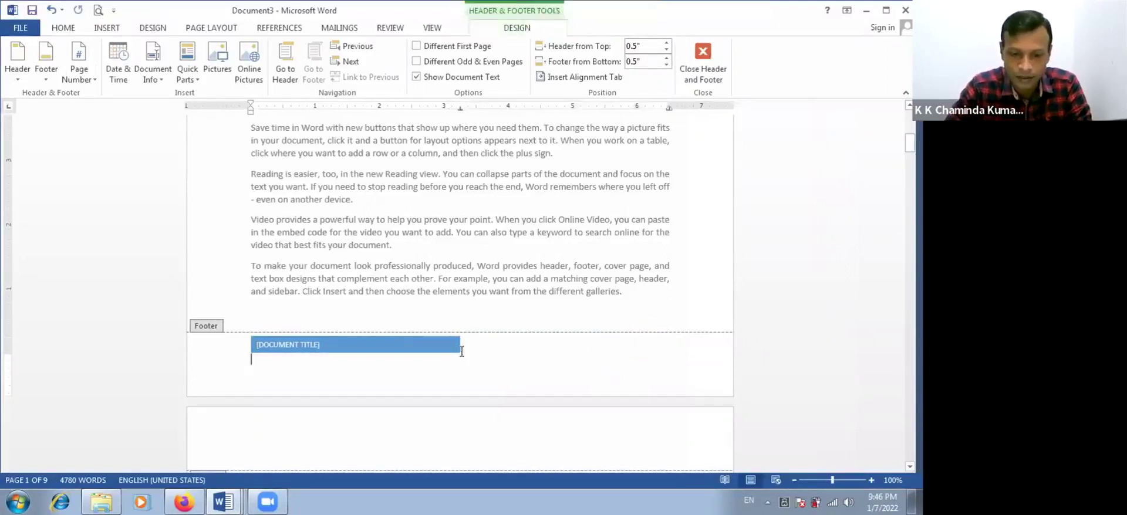
pyautogui.click(246, 332)
pyautogui.click(266, 341)
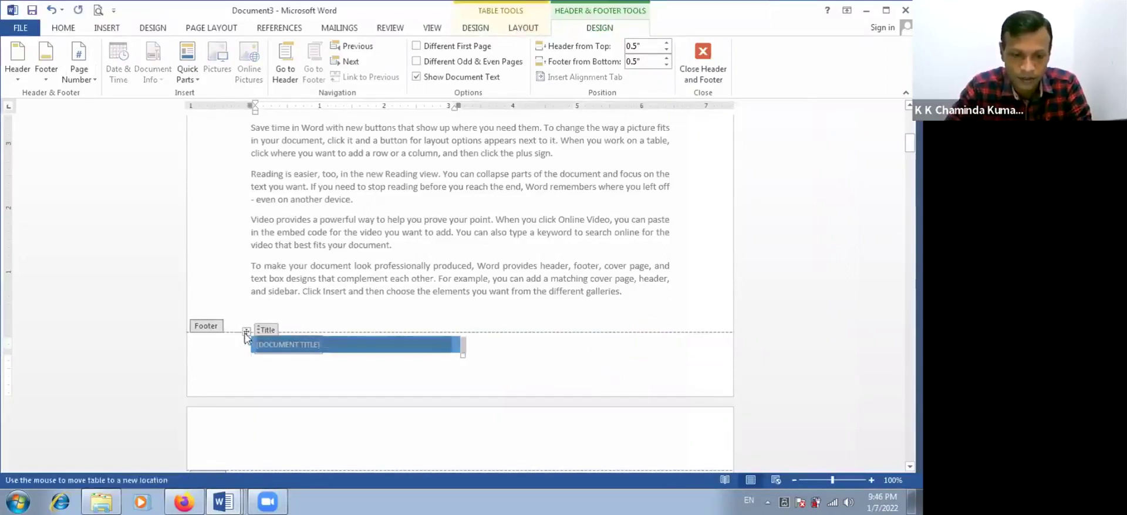
pyautogui.press('Delete')
pyautogui.click(391, 373)
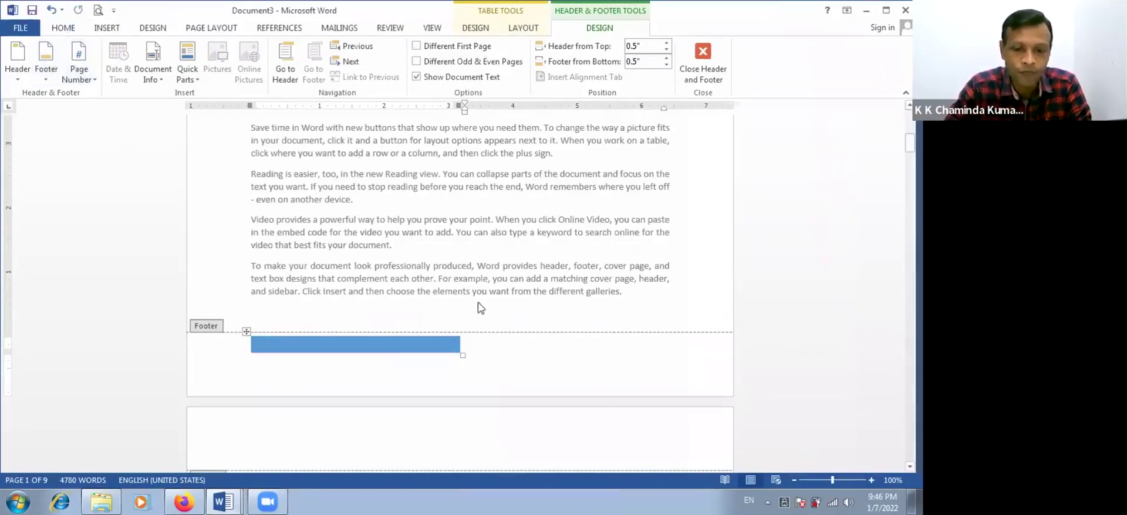
pyautogui.click(74, 80)
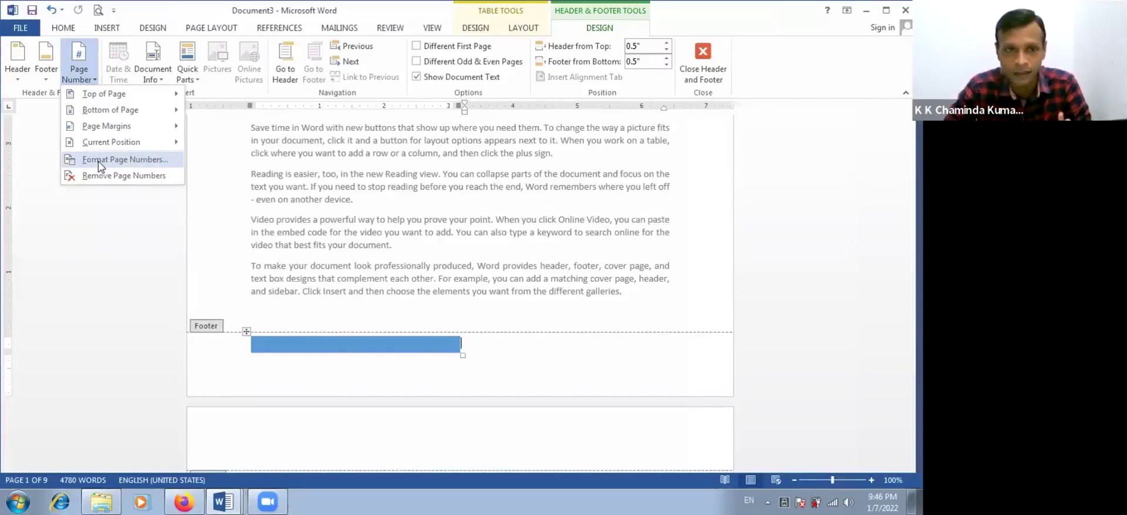
pyautogui.moveTo(138, 112)
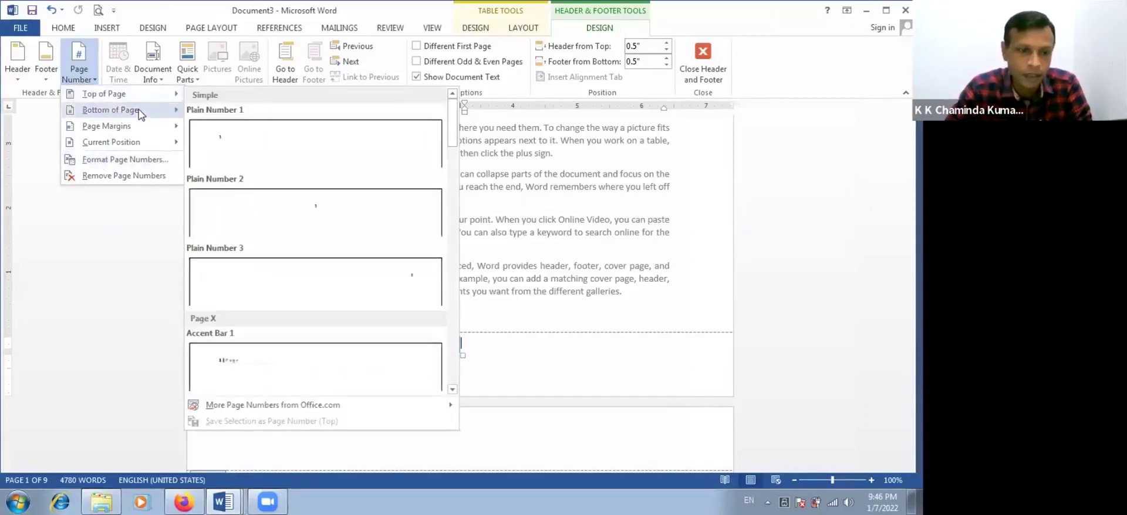
pyautogui.scroll(-5, 373, 312)
pyautogui.scroll(-6, 375, 312)
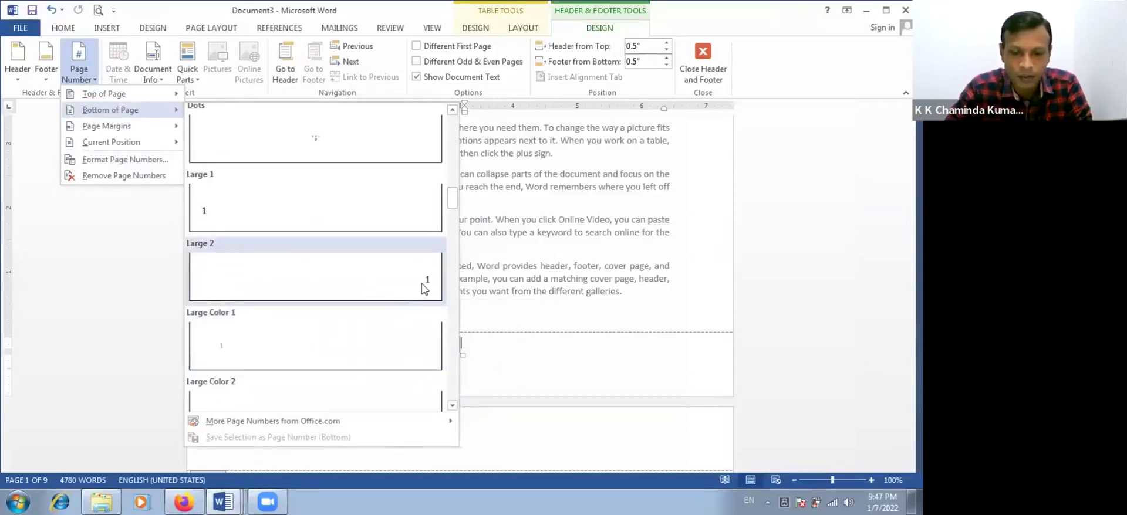
pyautogui.click(552, 369)
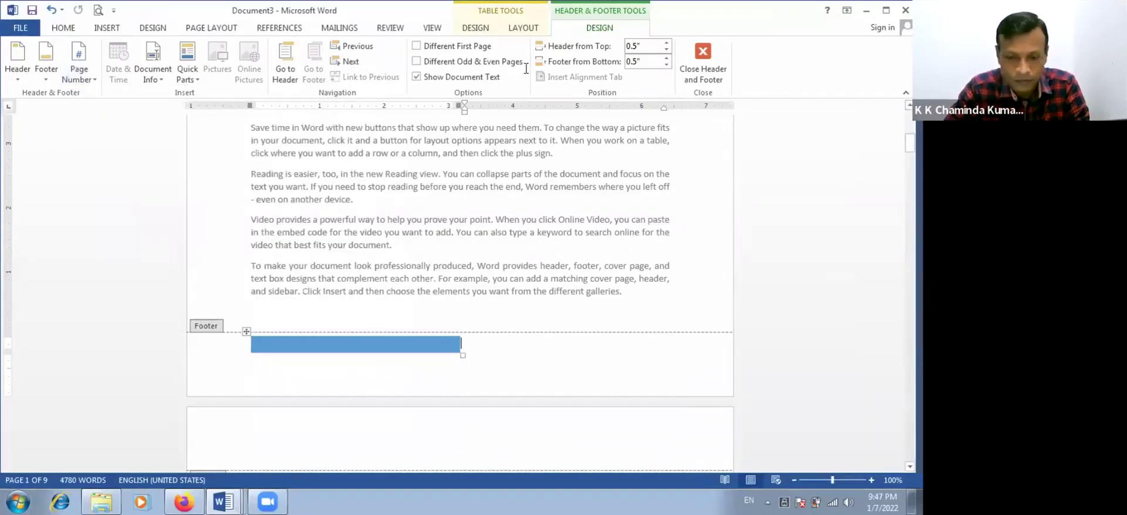
pyautogui.click(499, 344)
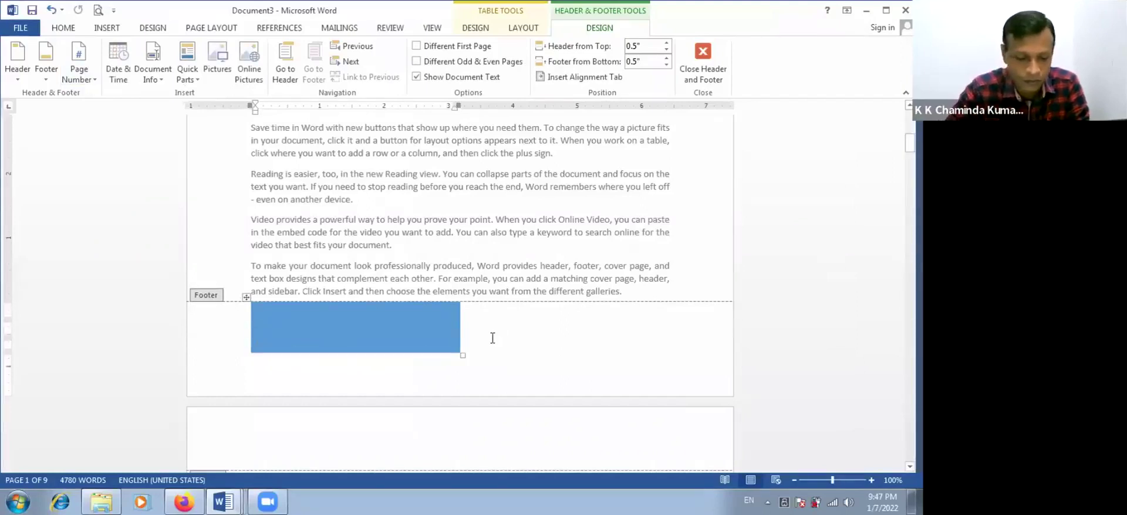
pyautogui.press('BackSpace')
pyautogui.press('BackSpace')
pyautogui.click(492, 361)
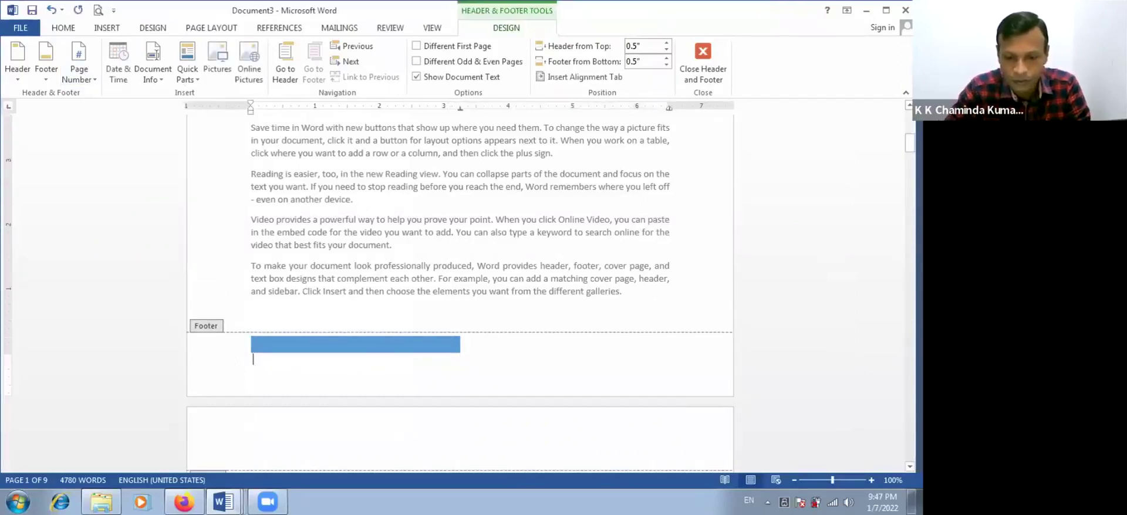
pyautogui.click(478, 347)
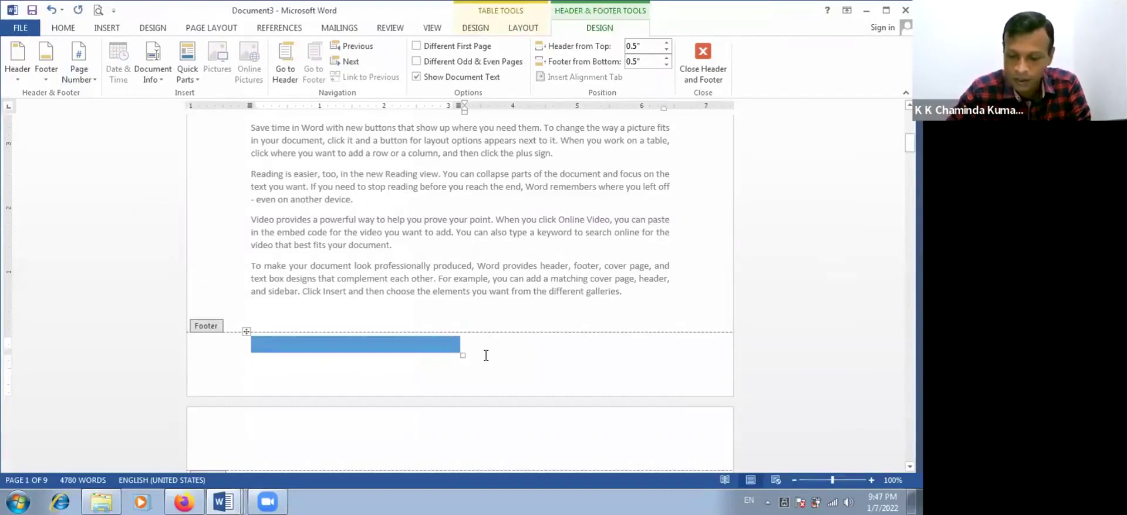
pyautogui.write('0')
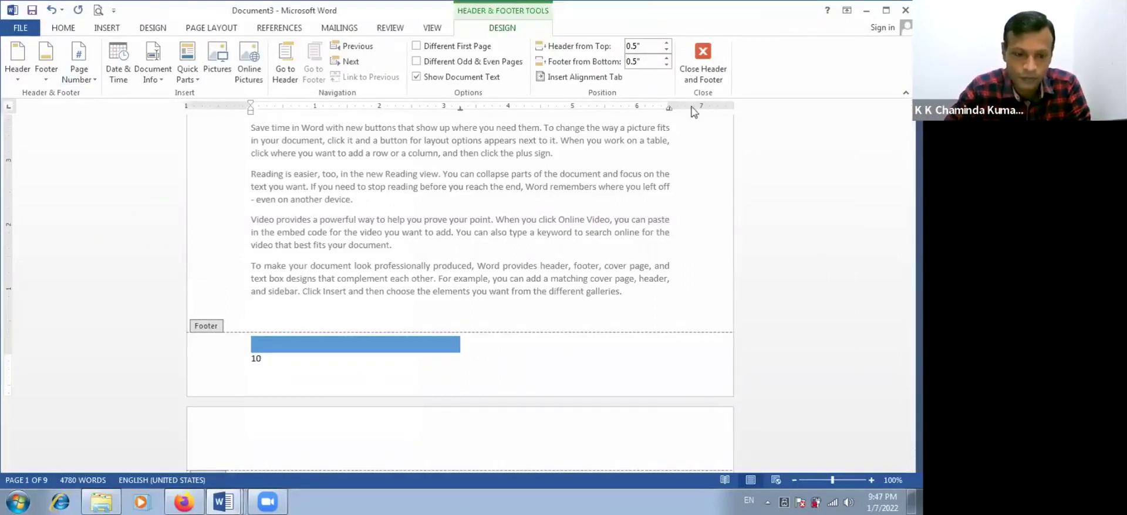
pyautogui.click(249, 357)
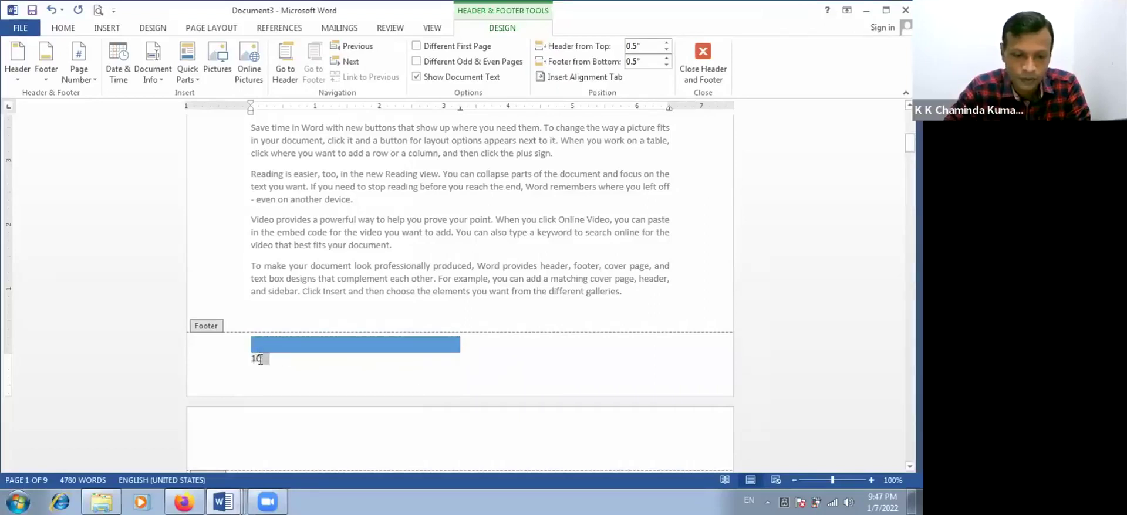
pyautogui.press('Tab')
pyautogui.press('Tab')
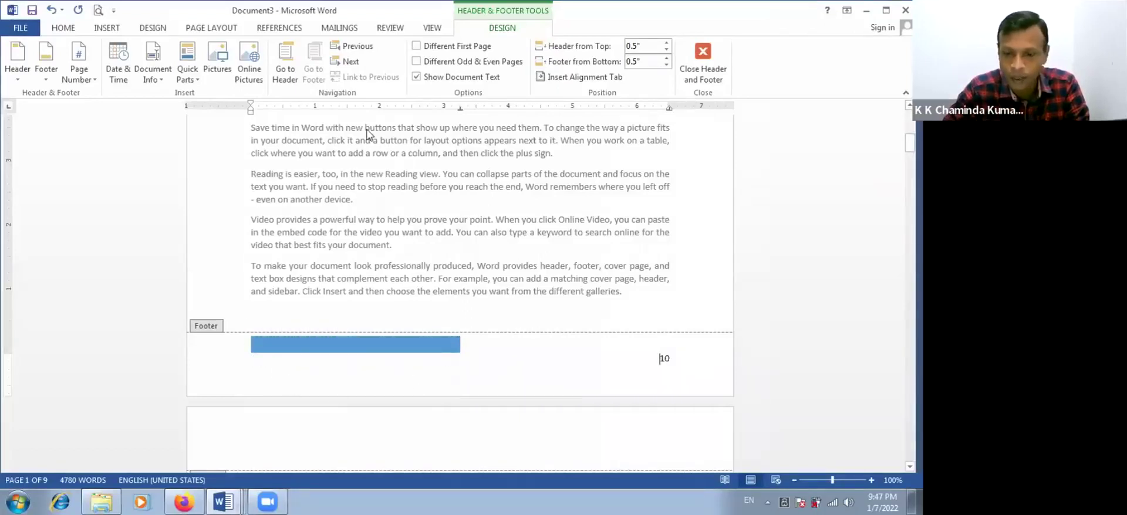
pyautogui.moveTo(663, 360); pyautogui.dragTo(680, 359)
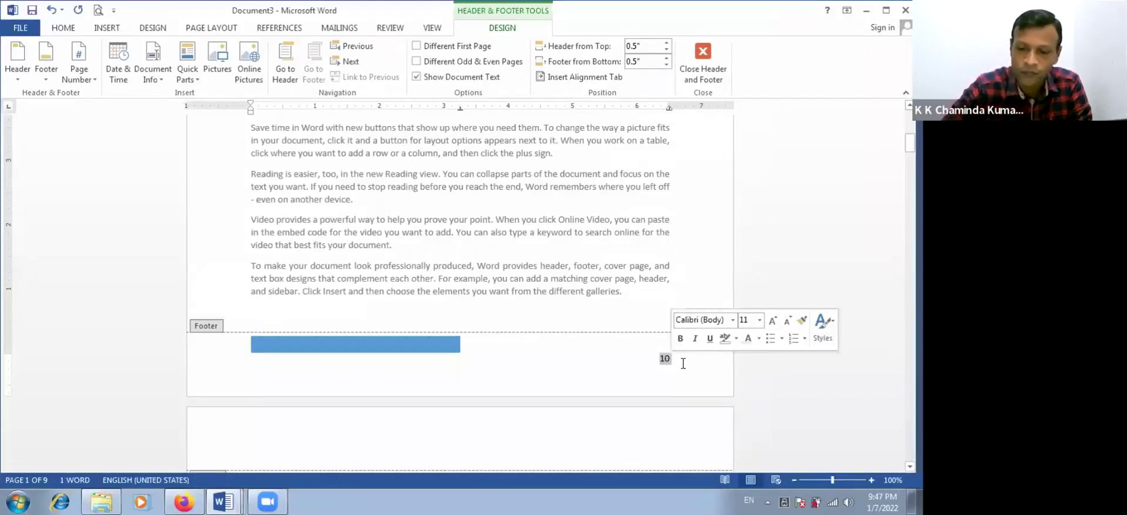
pyautogui.press('Delete')
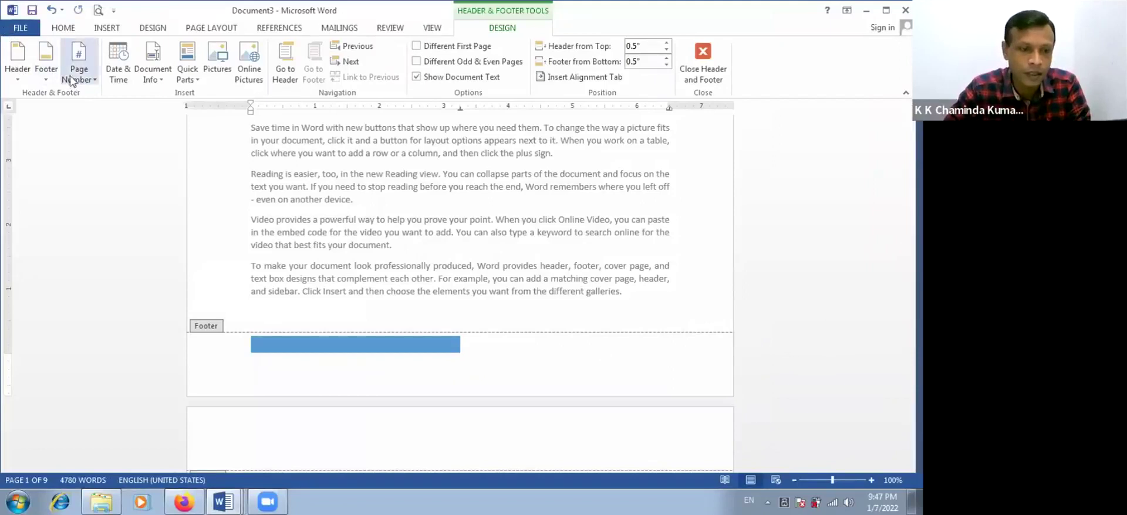
# Step: Insert a Brackets 2 page number at the bottom of the page, replacing the blue footer bar
pyautogui.click(47, 72)
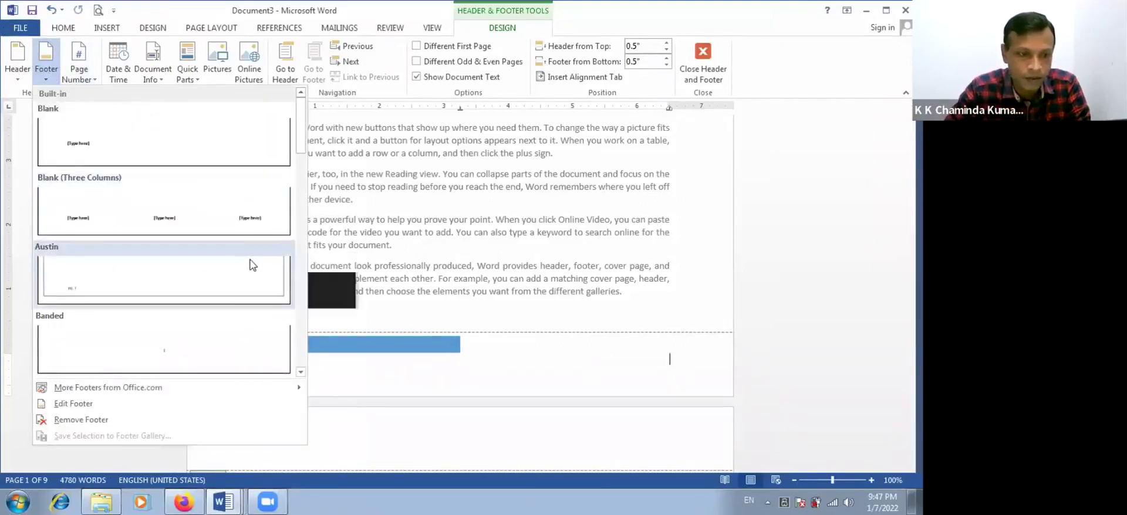
pyautogui.click(83, 75)
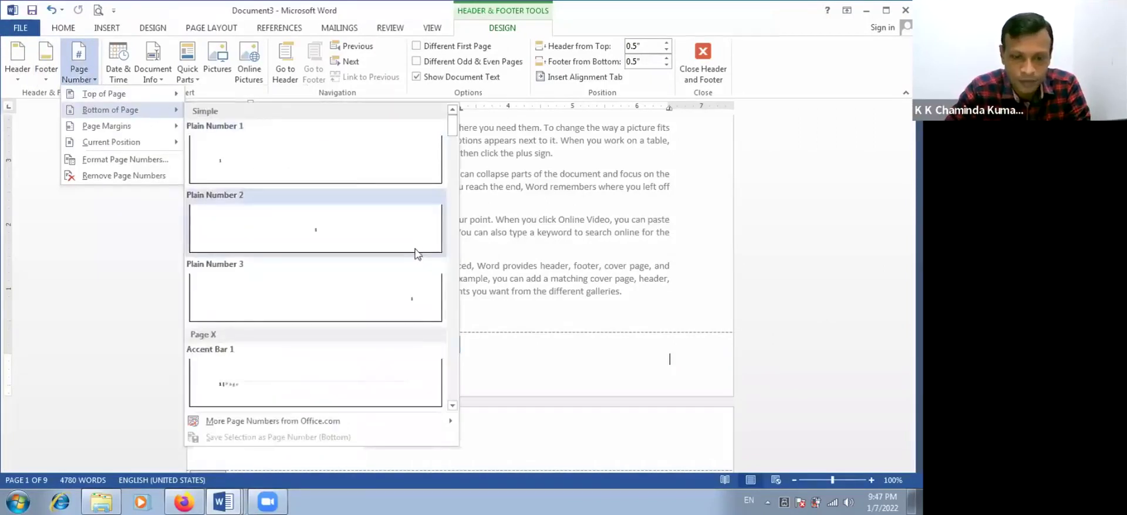
pyautogui.scroll(-5, 415, 254)
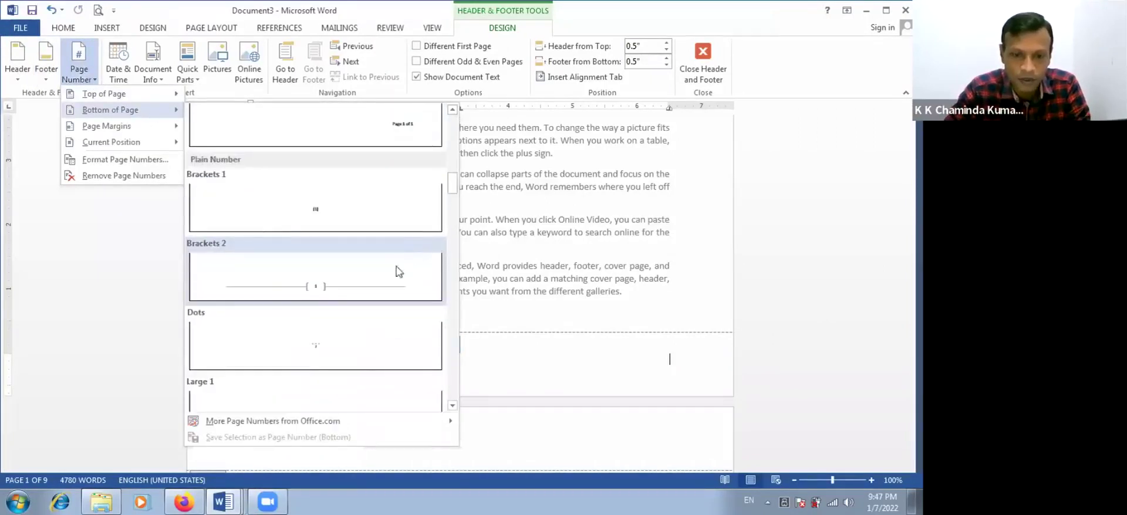
pyautogui.click(375, 285)
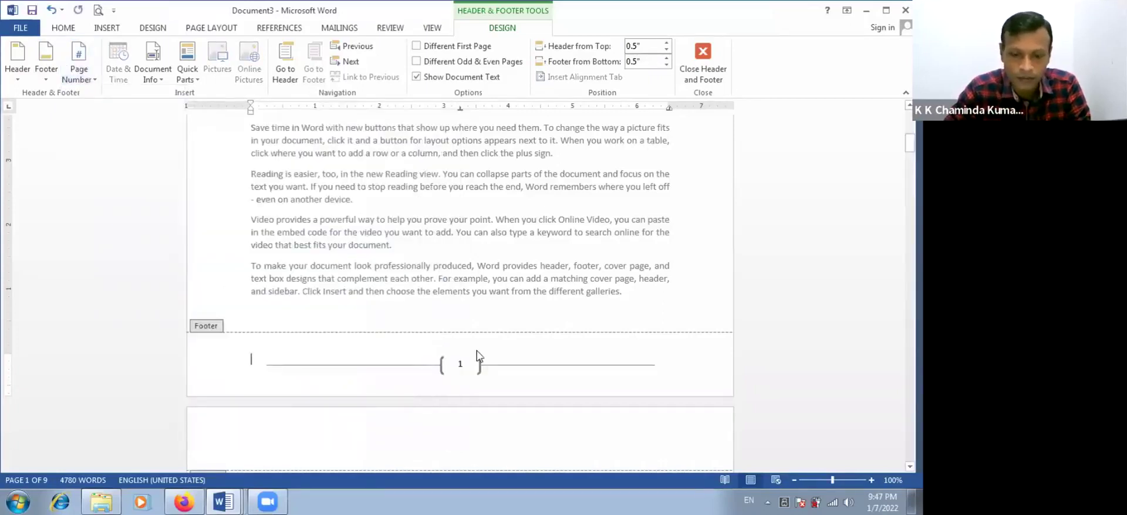
pyautogui.scroll(-10, 506, 295)
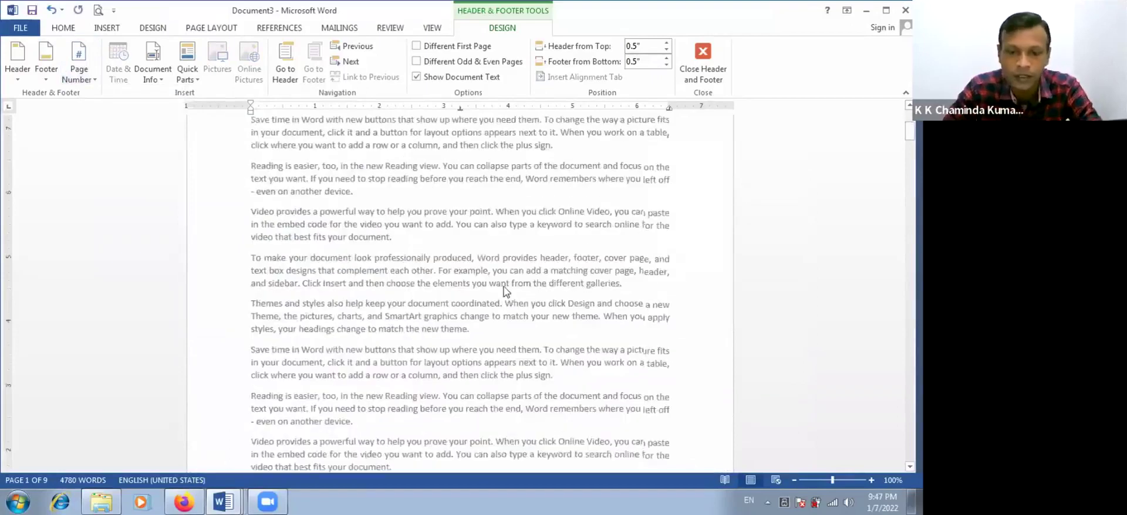
# Step: Close footer editing and return to the document body text
pyautogui.scroll(-1, 506, 290)
pyautogui.scroll(-20, 506, 288)
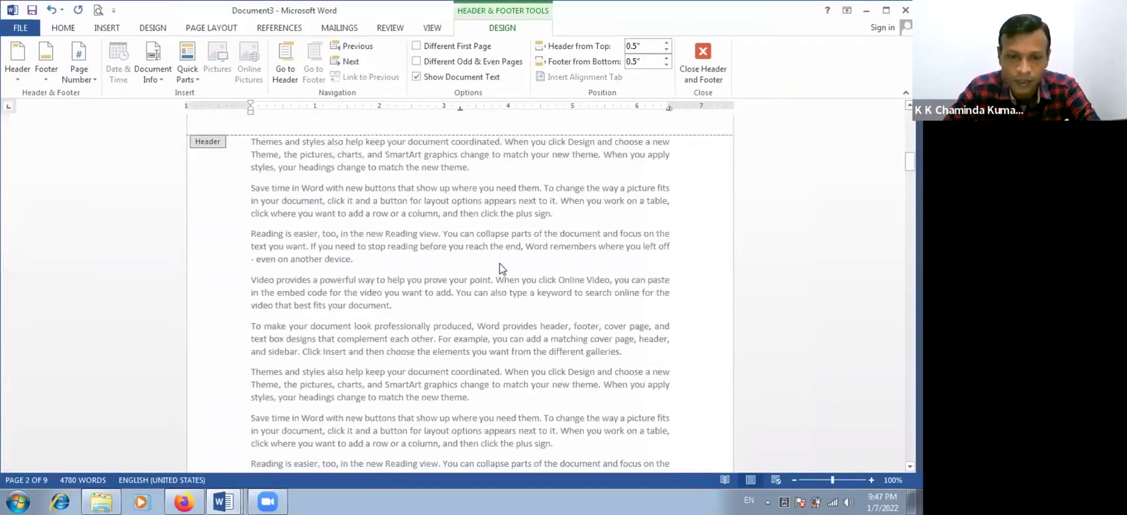
pyautogui.scroll(4, 499, 283)
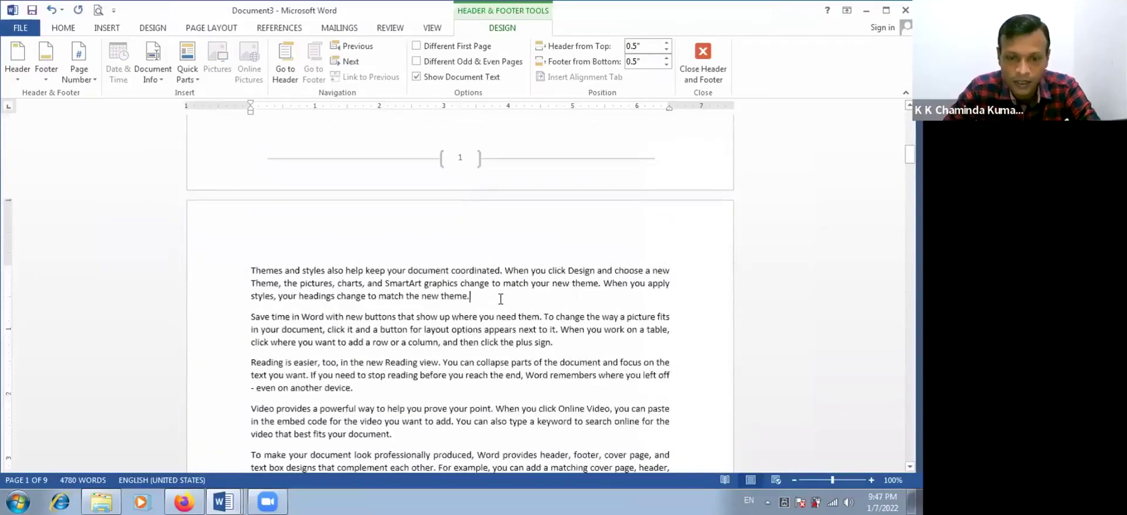
pyautogui.doubleClick(498, 297)
pyautogui.scroll(-10, 500, 297)
pyautogui.scroll(-20, 504, 298)
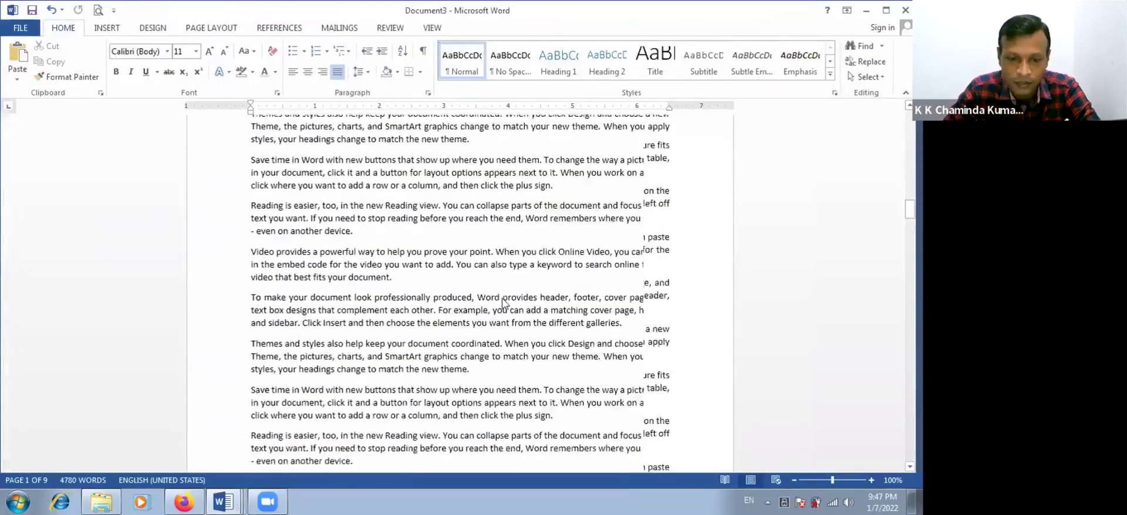
pyautogui.scroll(-5, 504, 298)
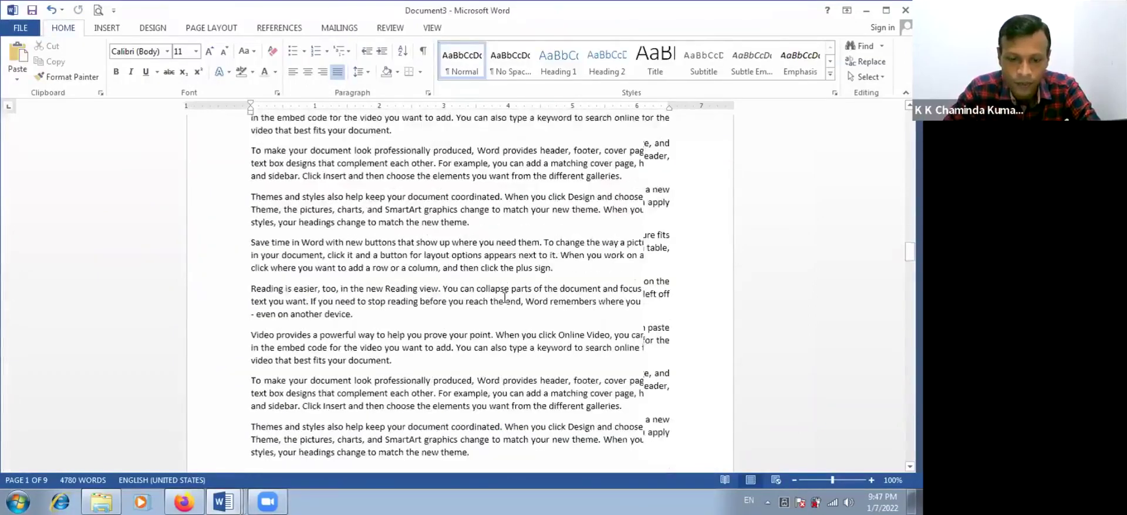
# Step: Check the print preview through pages 5 and 6 for bracketed page numbers, then return
pyautogui.click(21, 28)
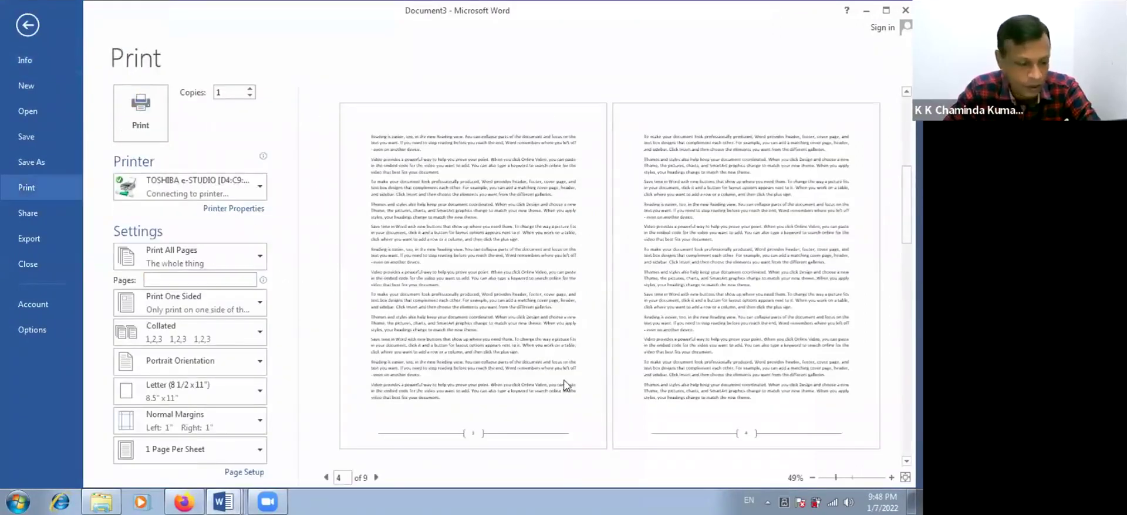
pyautogui.click(377, 478)
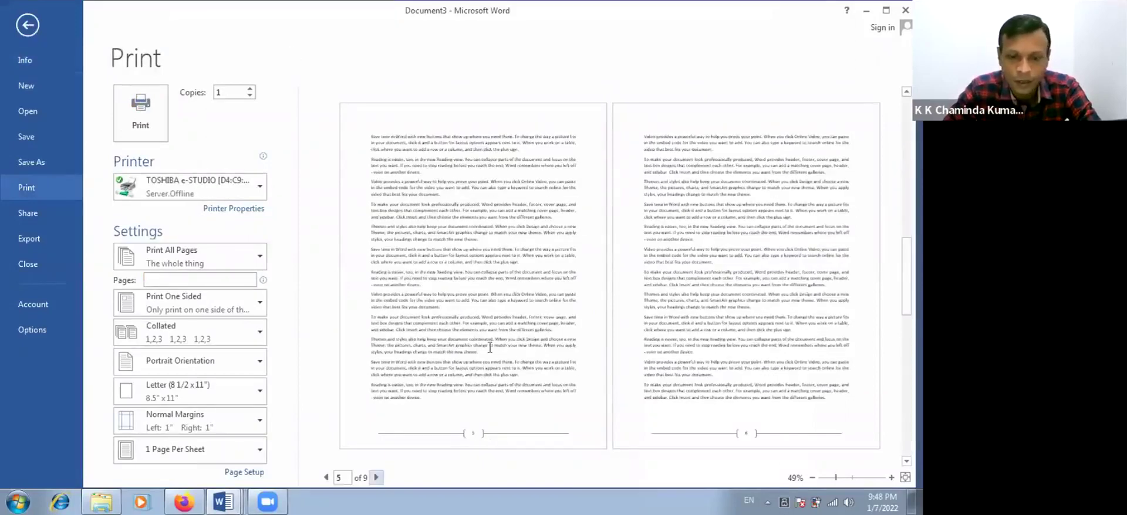
pyautogui.press('Escape')
pyautogui.scroll(-5, 464, 270)
pyautogui.scroll(2, 464, 271)
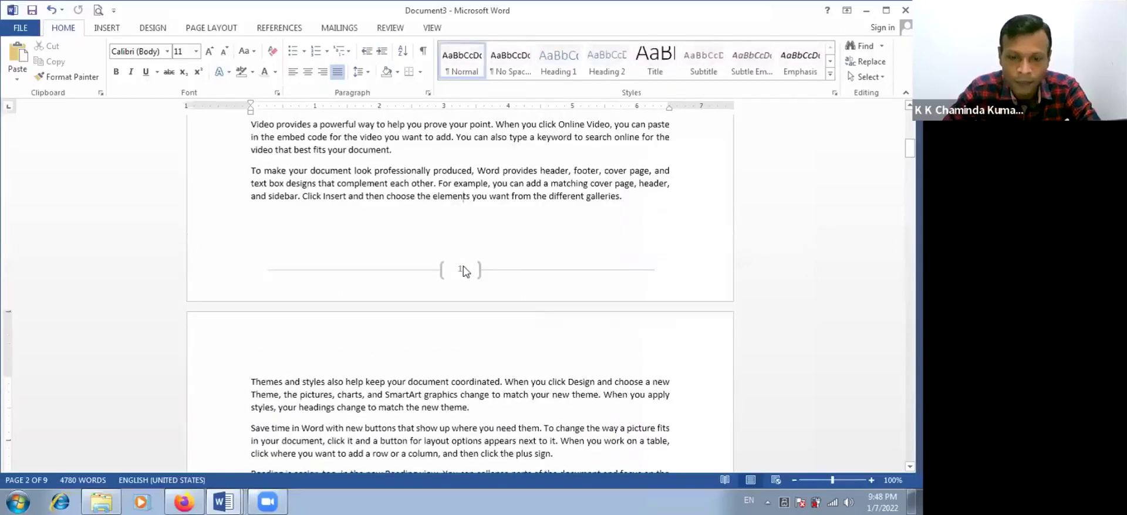
# Step: Select the footer page number 1 and enlarge it to 24 pt
pyautogui.doubleClick(459, 269)
pyautogui.doubleClick(461, 270)
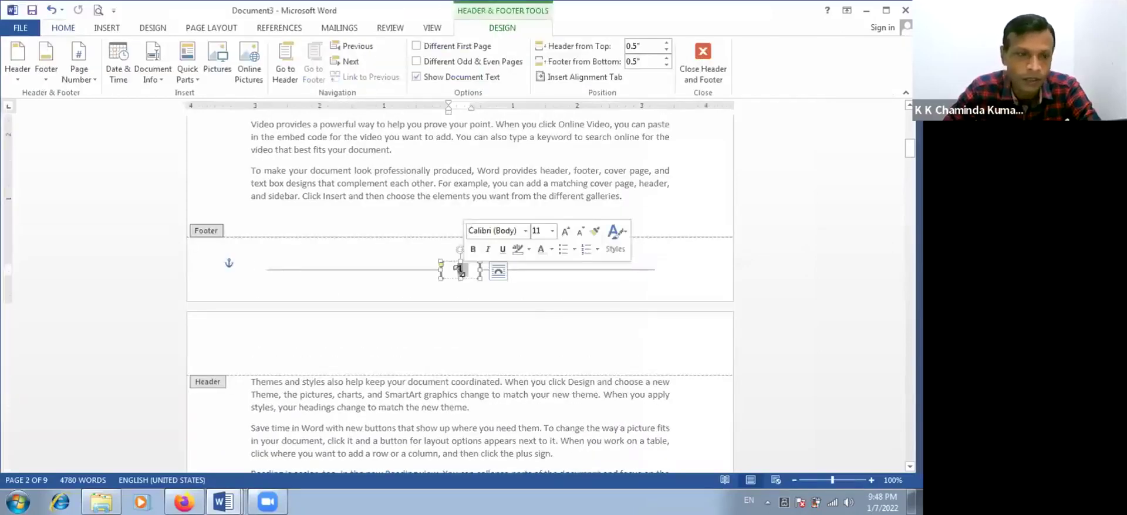
pyautogui.scroll(10, 215, 57)
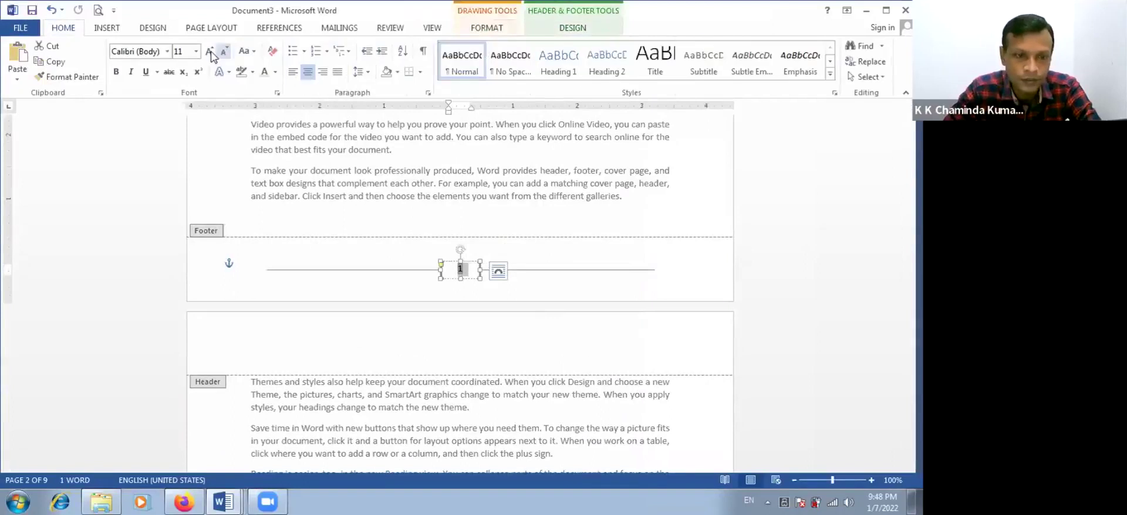
pyautogui.click(210, 52)
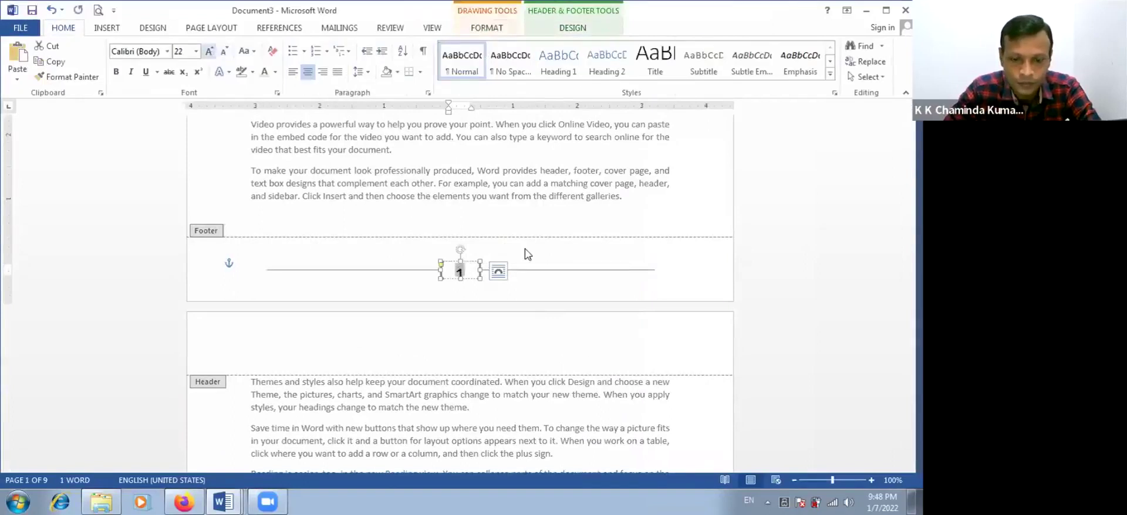
pyautogui.click(463, 251)
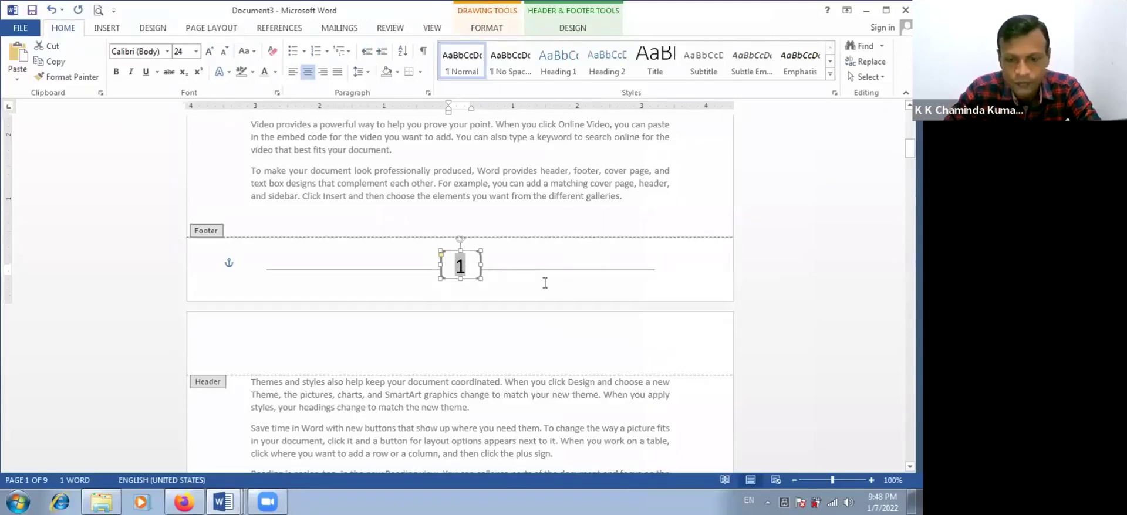
pyautogui.doubleClick(424, 333)
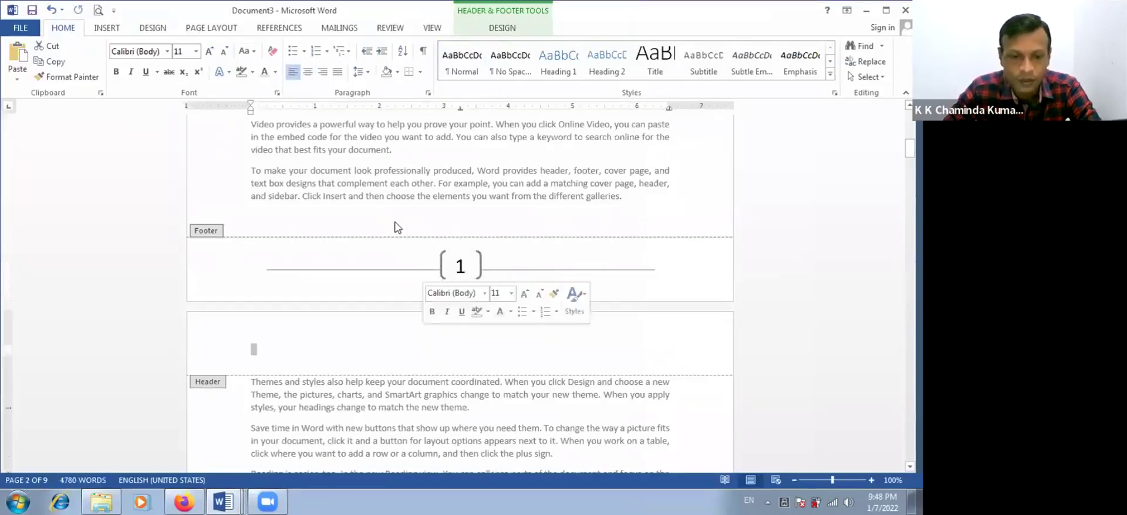
pyautogui.hotkey('ctrl', 'Home')
pyautogui.scroll(1, 424, 256)
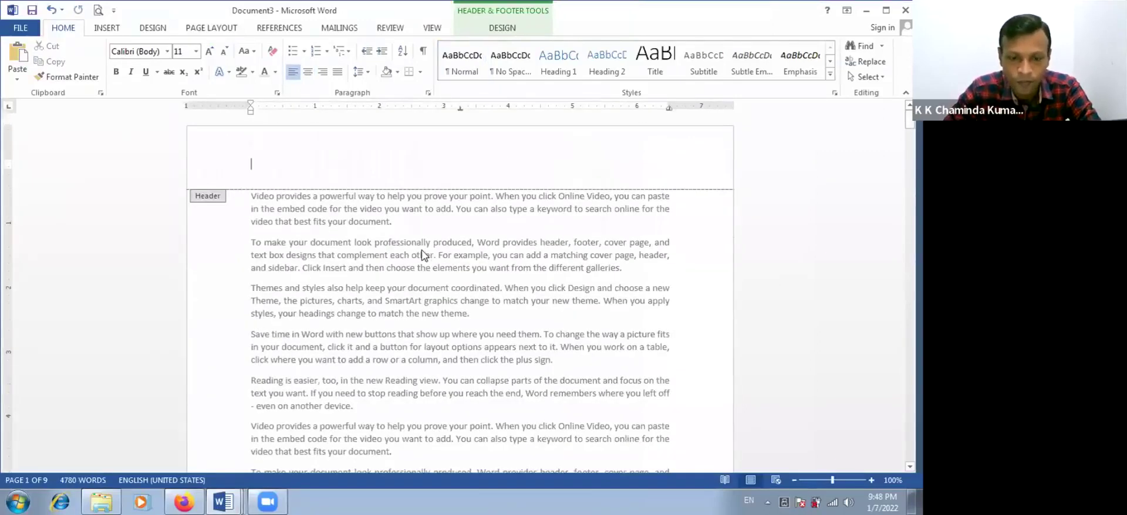
pyautogui.scroll(-3, 423, 253)
pyautogui.scroll(-5, 424, 254)
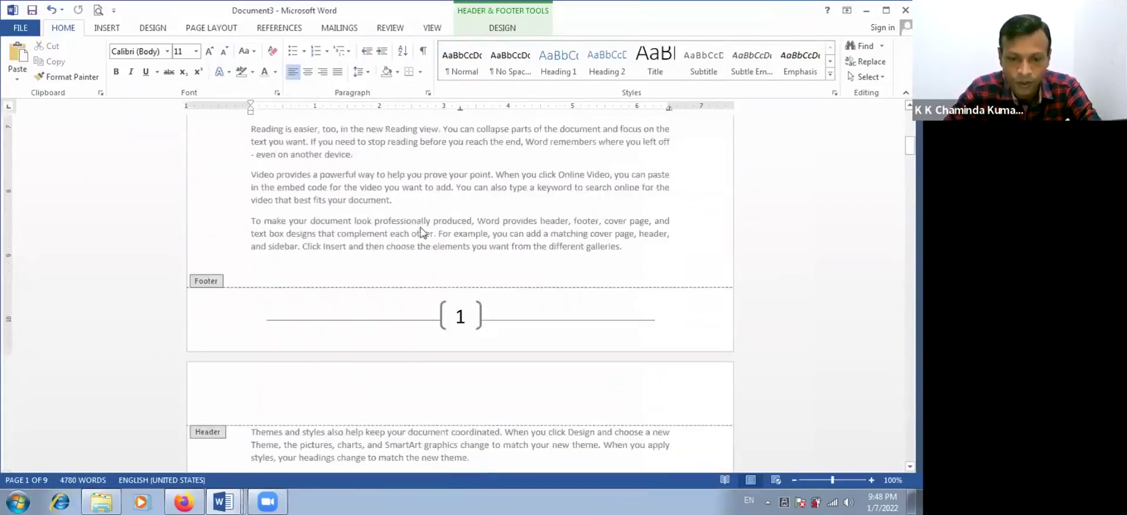
pyautogui.doubleClick(422, 222)
pyautogui.scroll(-6, 425, 230)
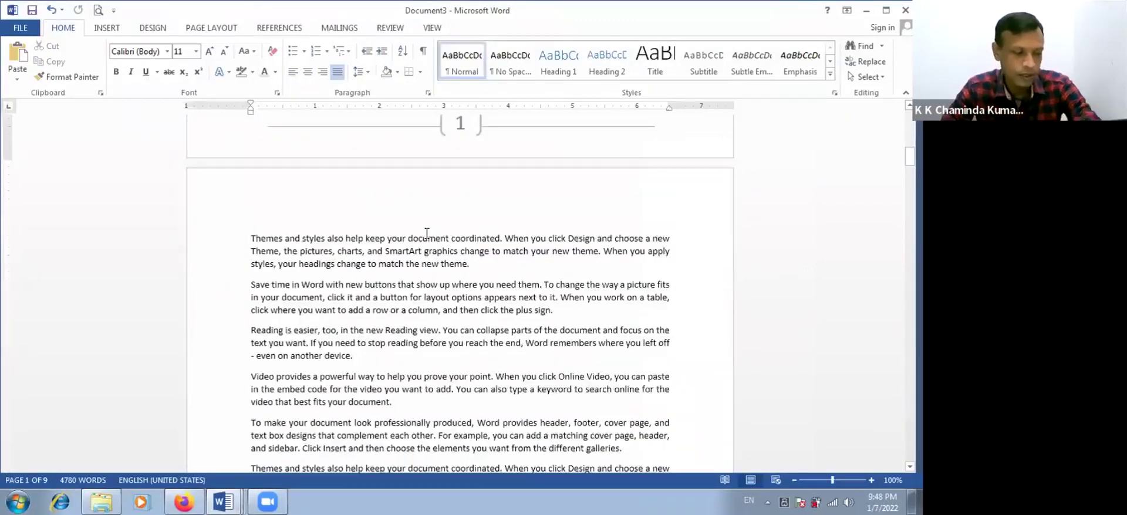
pyautogui.scroll(-10, 427, 238)
pyautogui.scroll(-10, 433, 241)
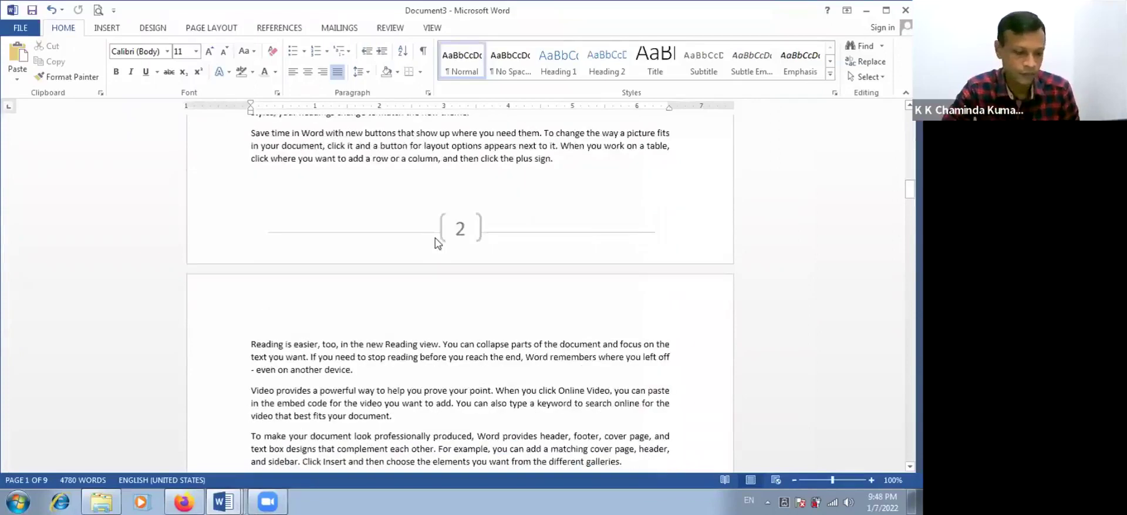
pyautogui.scroll(-5, 436, 241)
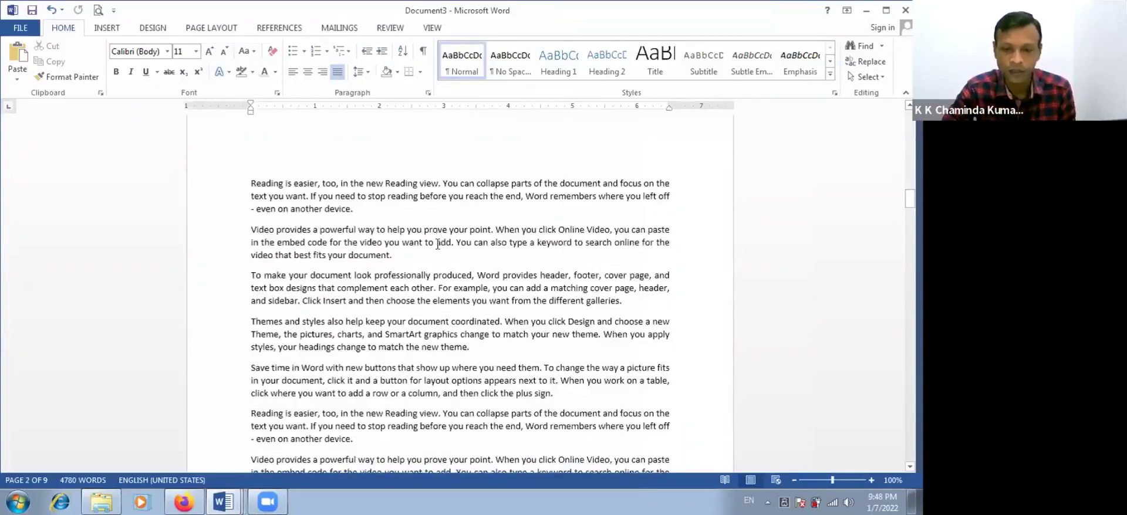
pyautogui.scroll(-7, 438, 247)
pyautogui.scroll(-10, 437, 255)
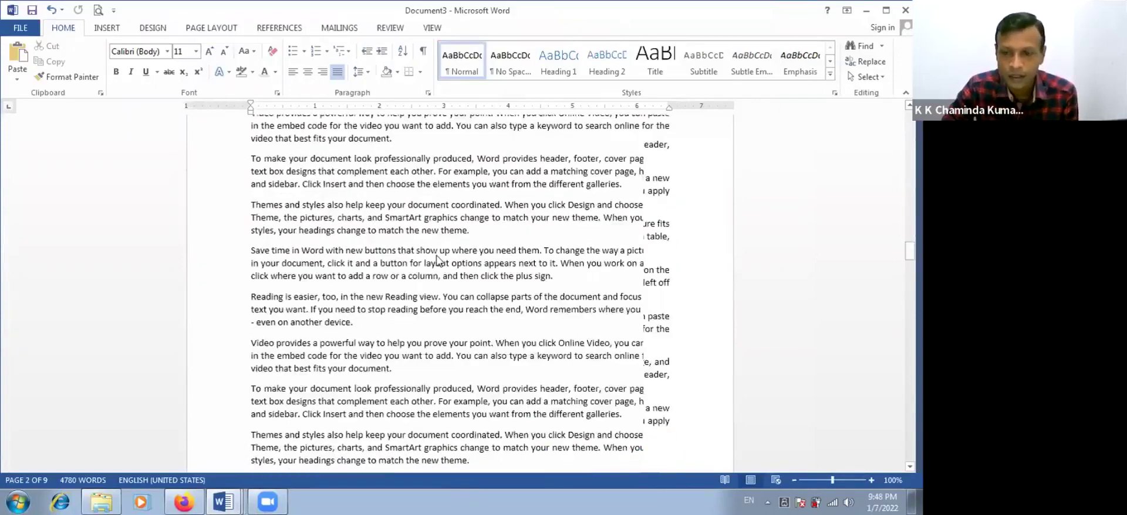
pyautogui.scroll(-10, 440, 260)
pyautogui.scroll(-7, 440, 262)
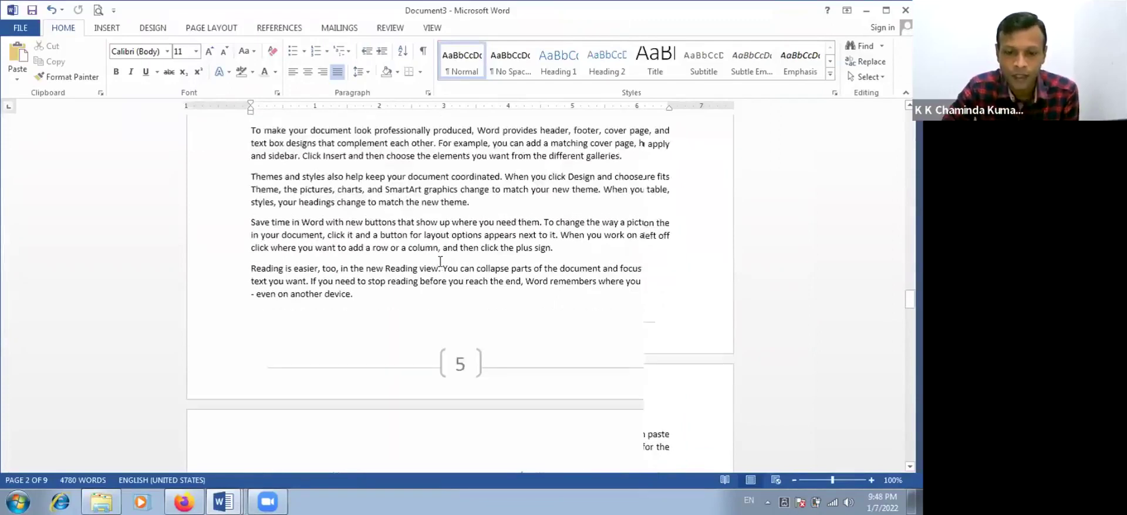
pyautogui.scroll(-8, 442, 255)
pyautogui.scroll(-1, 441, 254)
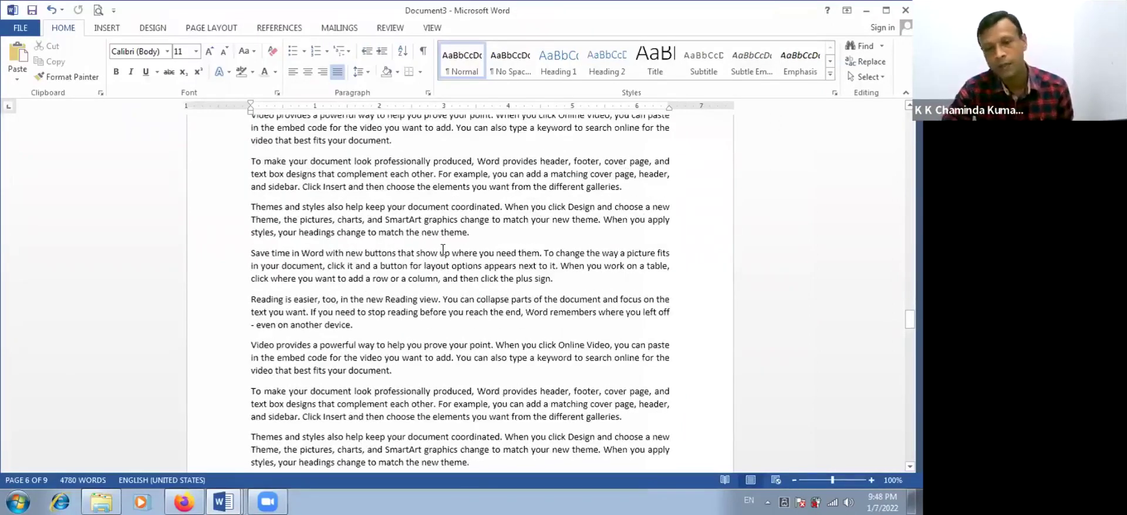
pyautogui.scroll(6, 442, 251)
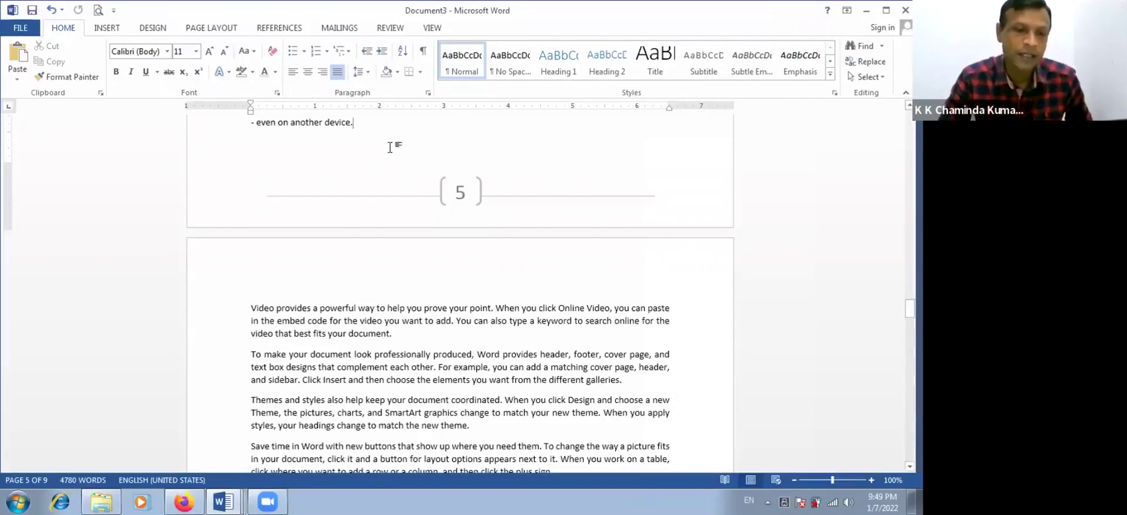
# Step: Insert a Next Page section break so Section 2 begins on page 6
pyautogui.click(201, 29)
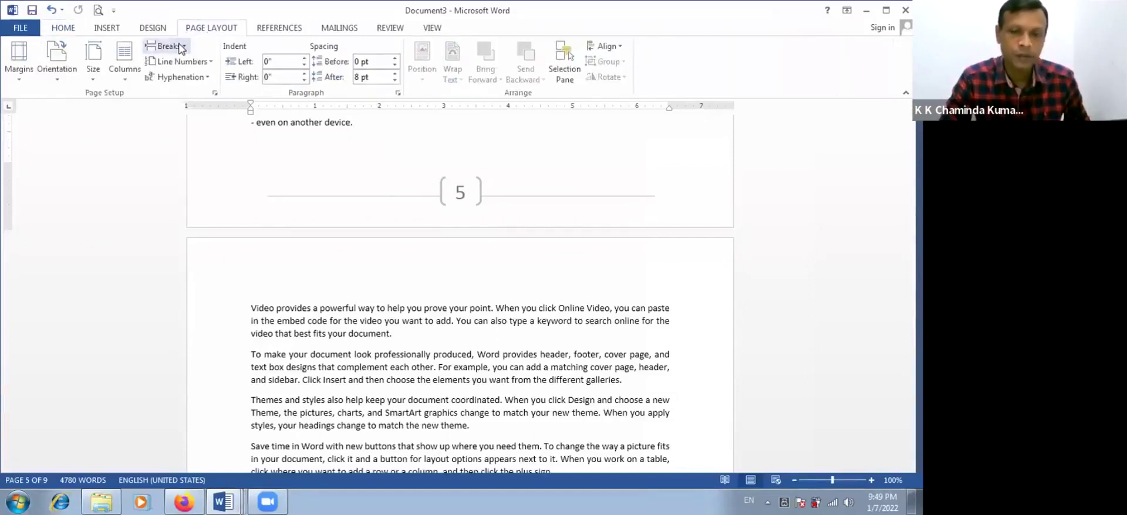
pyautogui.click(182, 47)
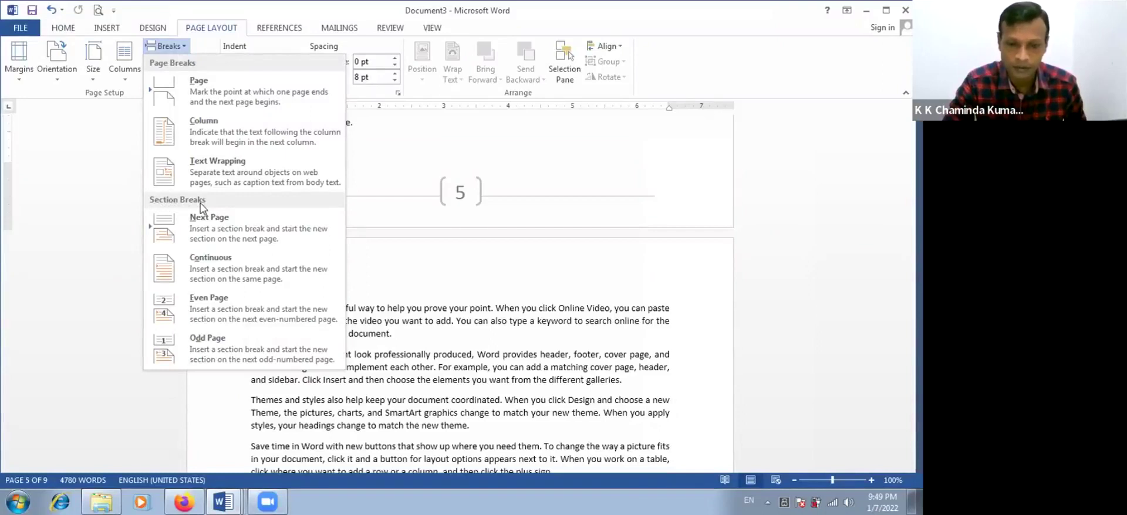
pyautogui.click(237, 232)
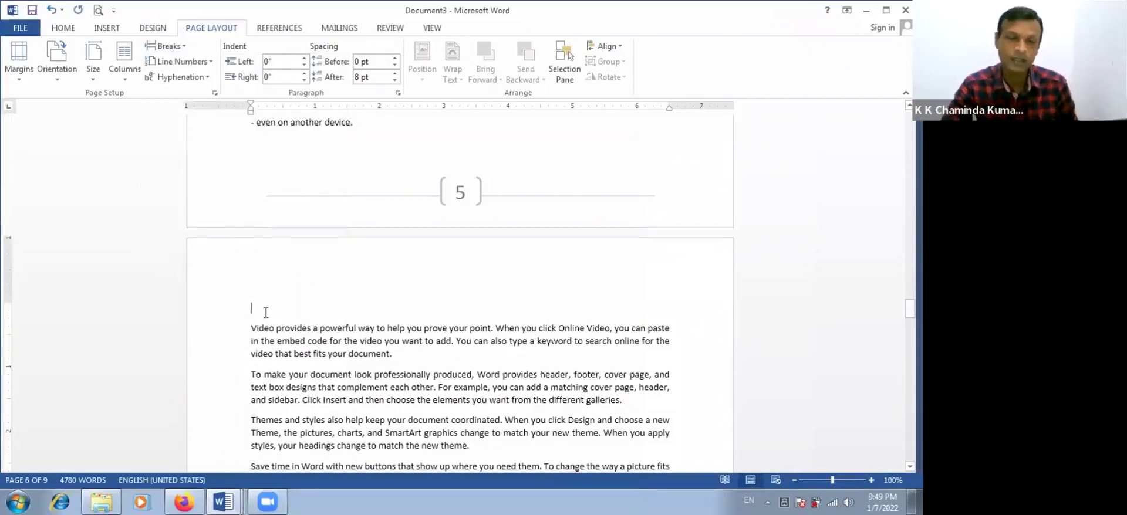
pyautogui.doubleClick(290, 269)
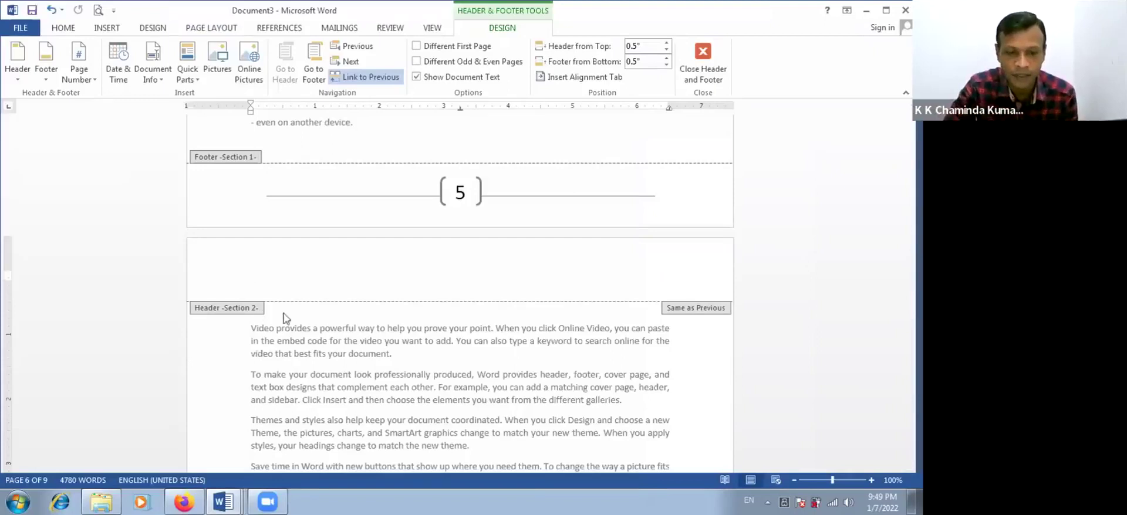
# Step: Turn off Link to Previous for the Section 2 header and close header editing
pyautogui.click(367, 79)
pyautogui.scroll(-3, 384, 232)
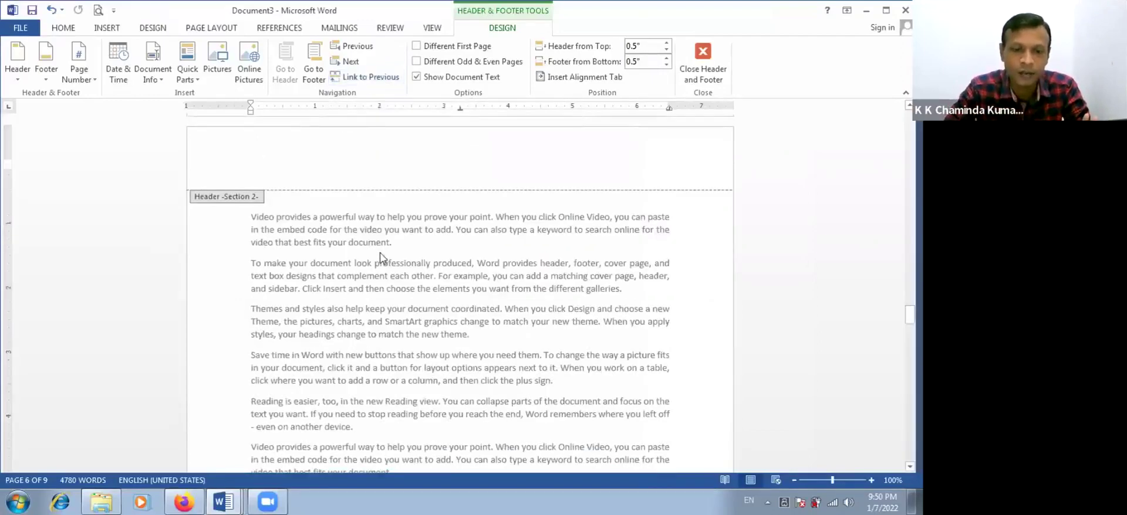
pyautogui.scroll(3, 383, 259)
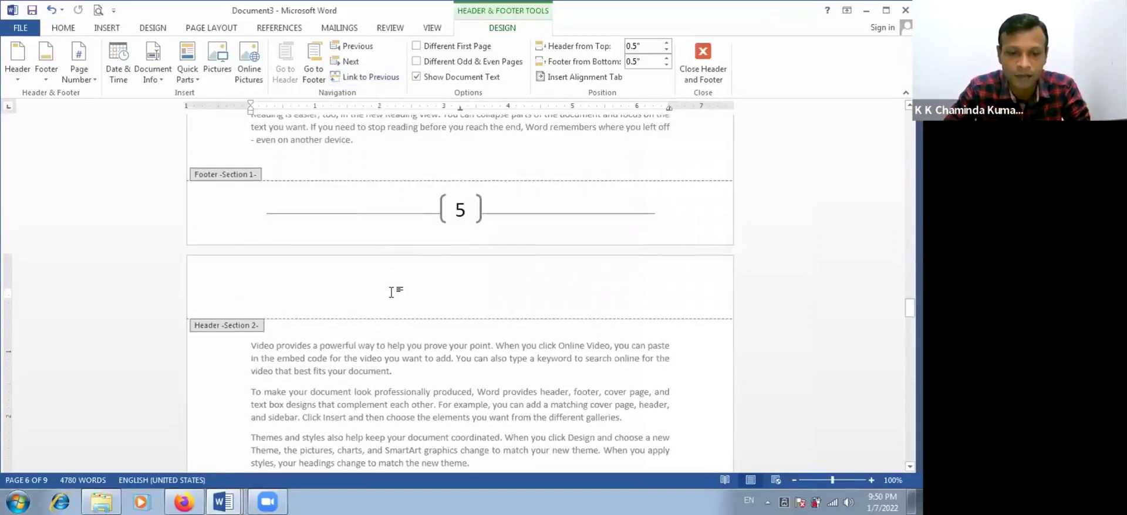
pyautogui.doubleClick(401, 337)
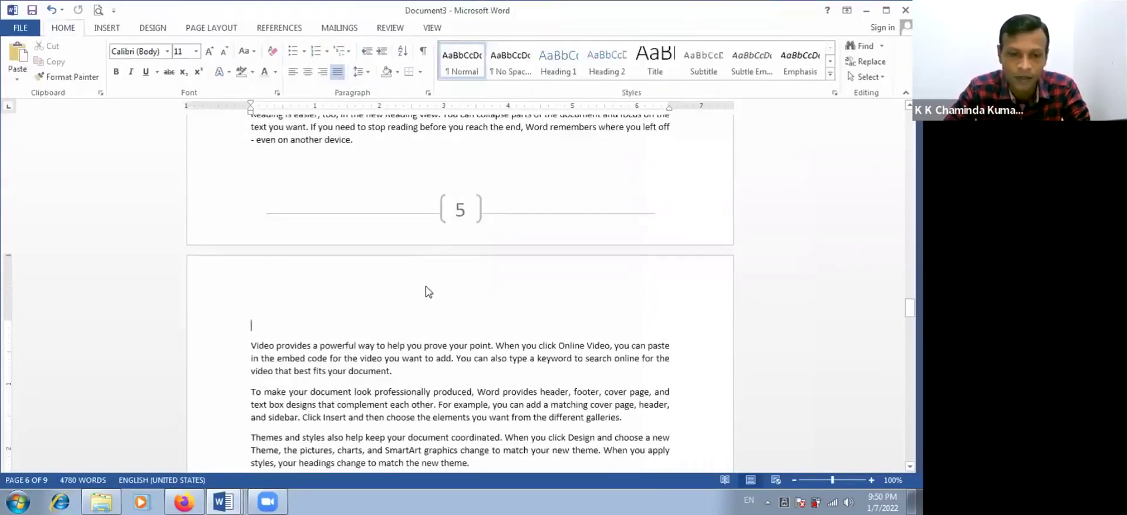
# Step: Open the page 6 footer and select its page number 6
pyautogui.scroll(-10, 427, 294)
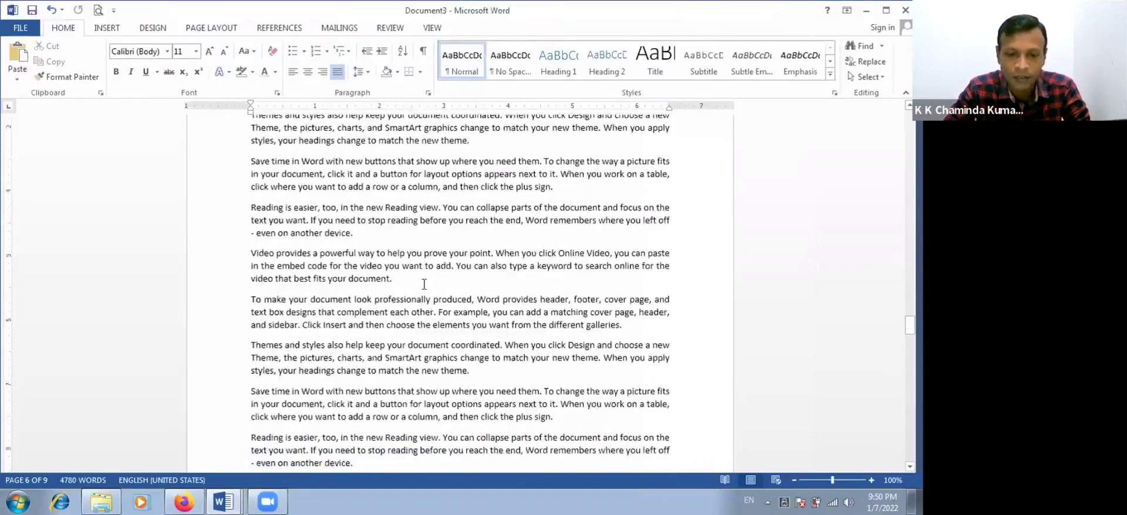
pyautogui.scroll(-4, 424, 284)
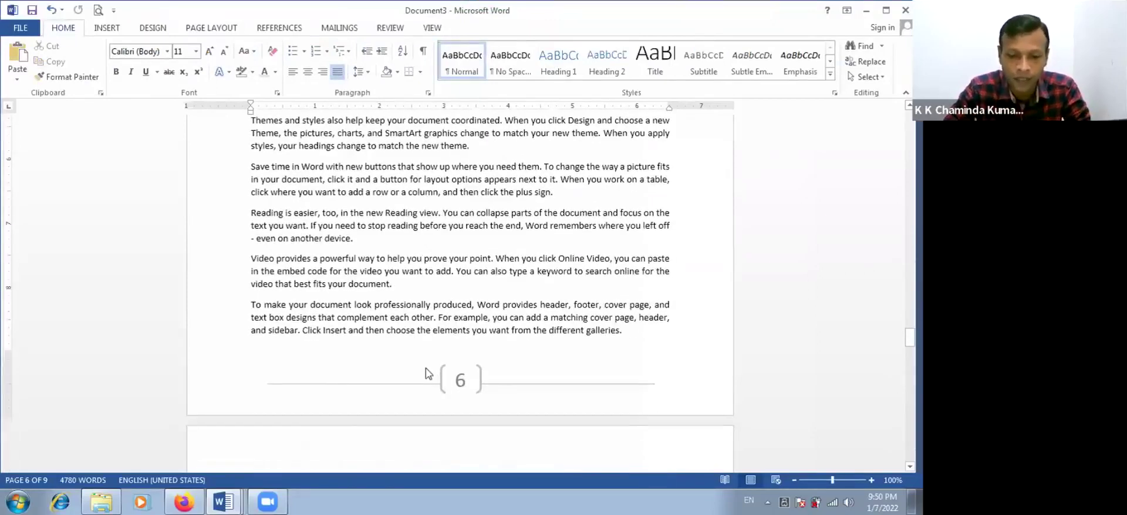
pyautogui.doubleClick(460, 381)
pyautogui.click(455, 383)
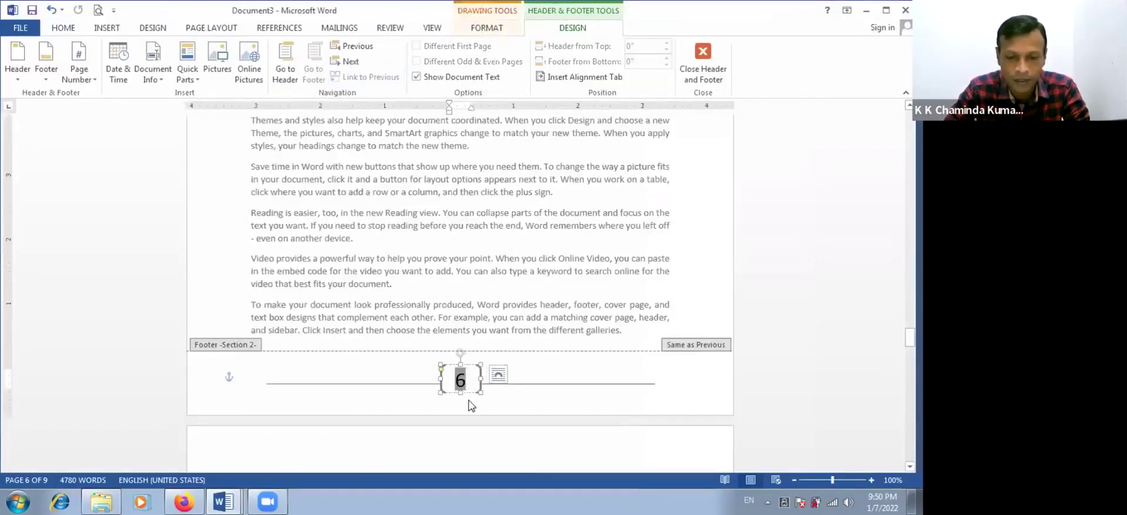
# Step: Replace the footer number 6 with the letter A and close the footer
pyautogui.write('A')
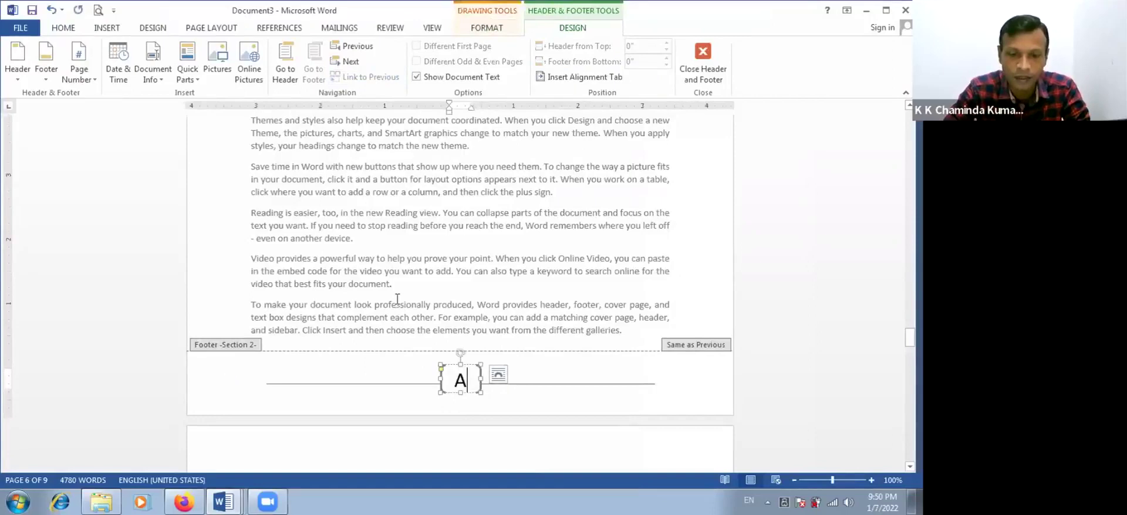
pyautogui.doubleClick(398, 299)
pyautogui.scroll(4, 443, 285)
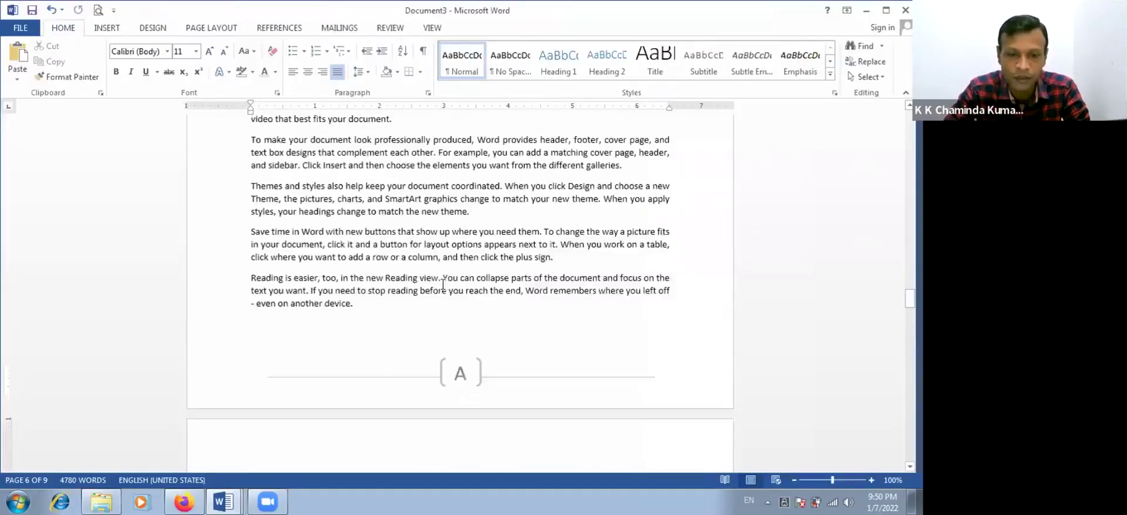
pyautogui.scroll(5, 443, 285)
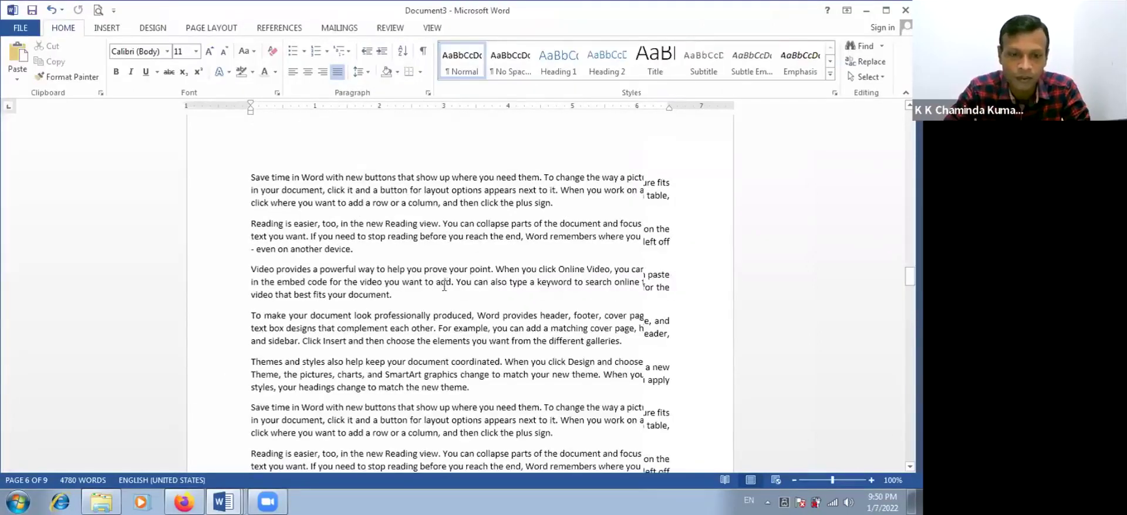
pyautogui.scroll(-3, 444, 286)
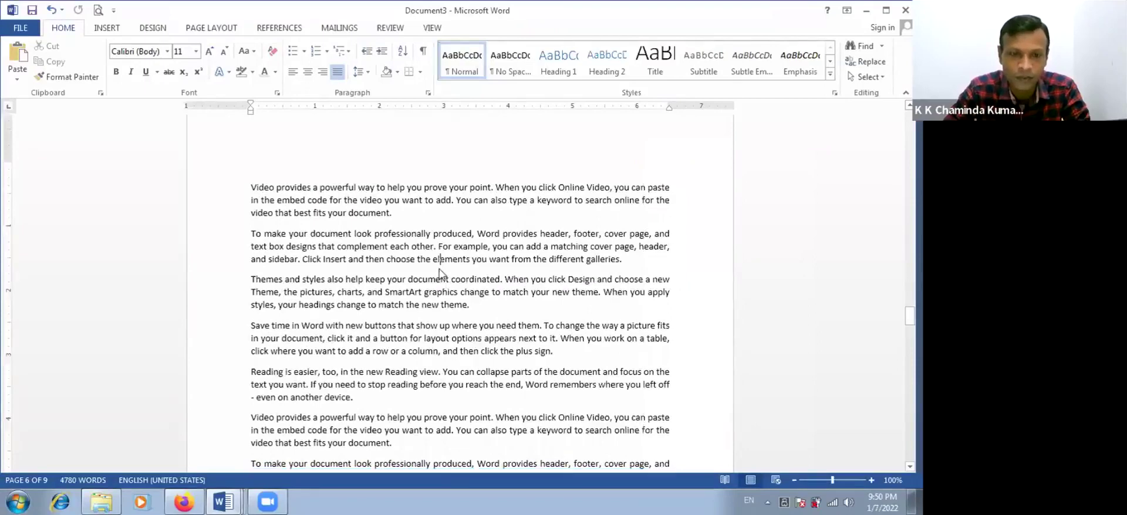
pyautogui.doubleClick(441, 292)
pyautogui.scroll(-7, 441, 292)
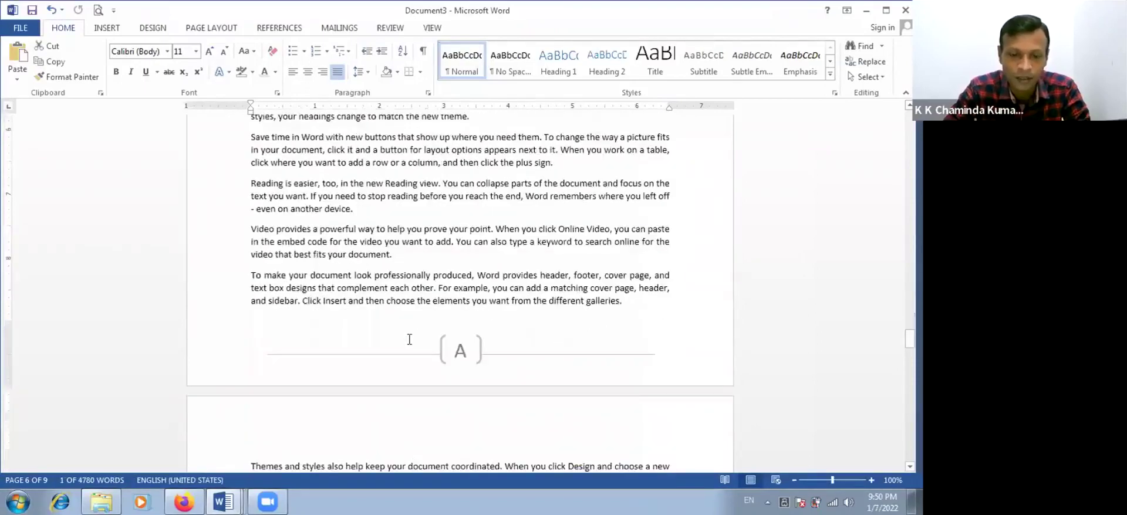
# Step: Reopen the footer, delete the A and restore the automatic page number 6
pyautogui.doubleClick(409, 338)
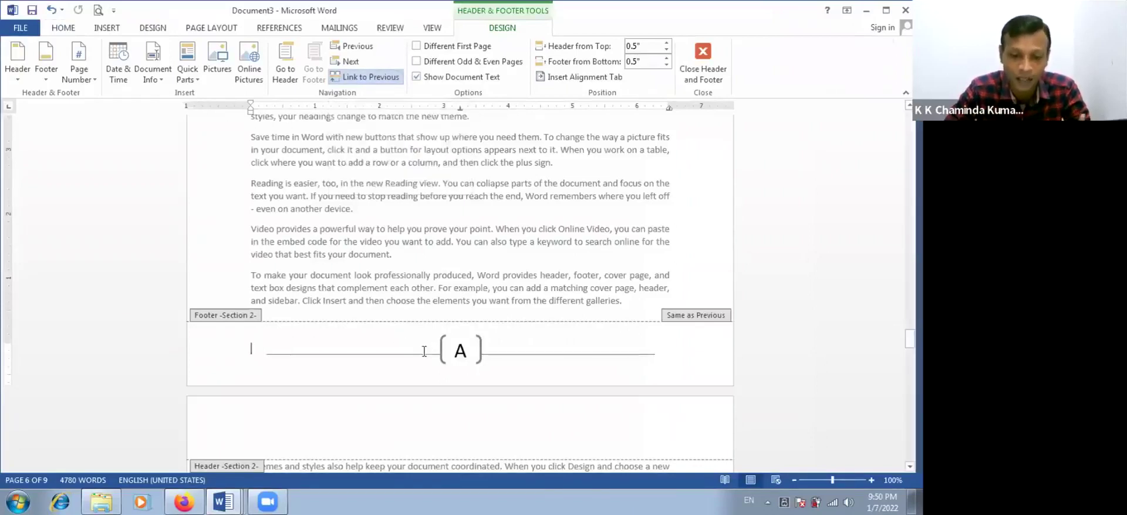
pyautogui.scroll(1, 420, 352)
pyautogui.scroll(15, 419, 352)
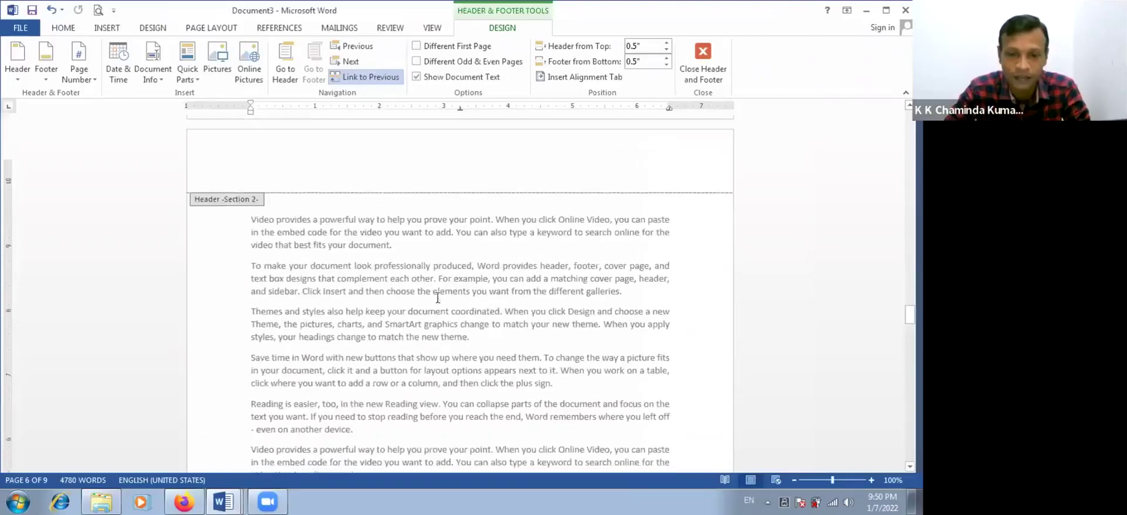
pyautogui.scroll(-15, 452, 246)
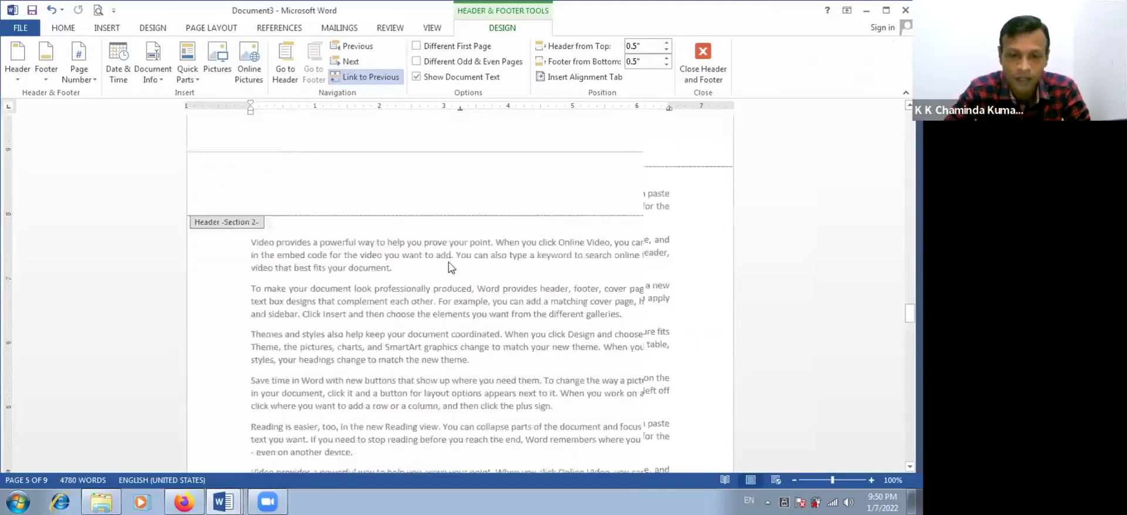
pyautogui.doubleClick(453, 258)
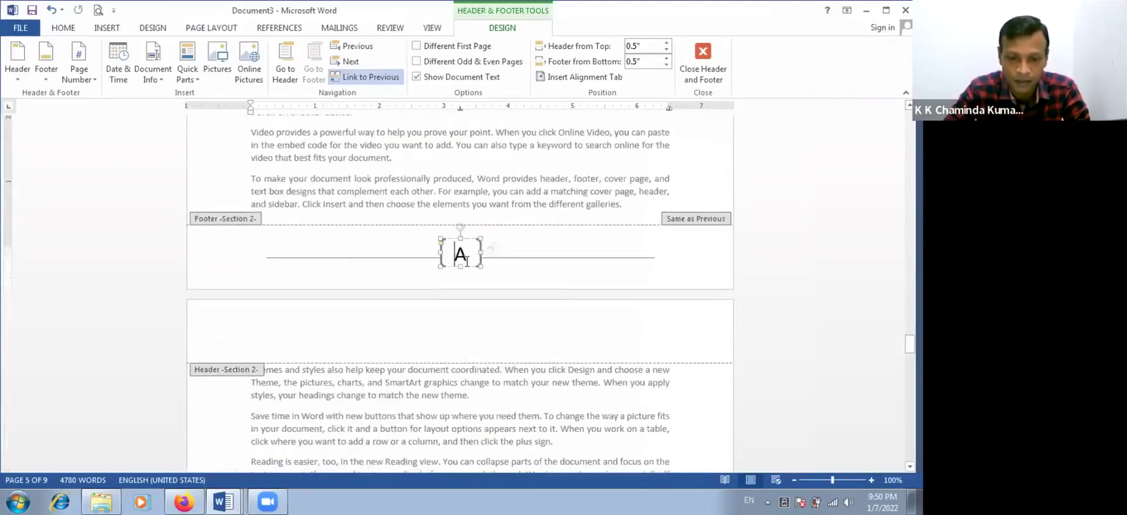
pyautogui.press('Delete')
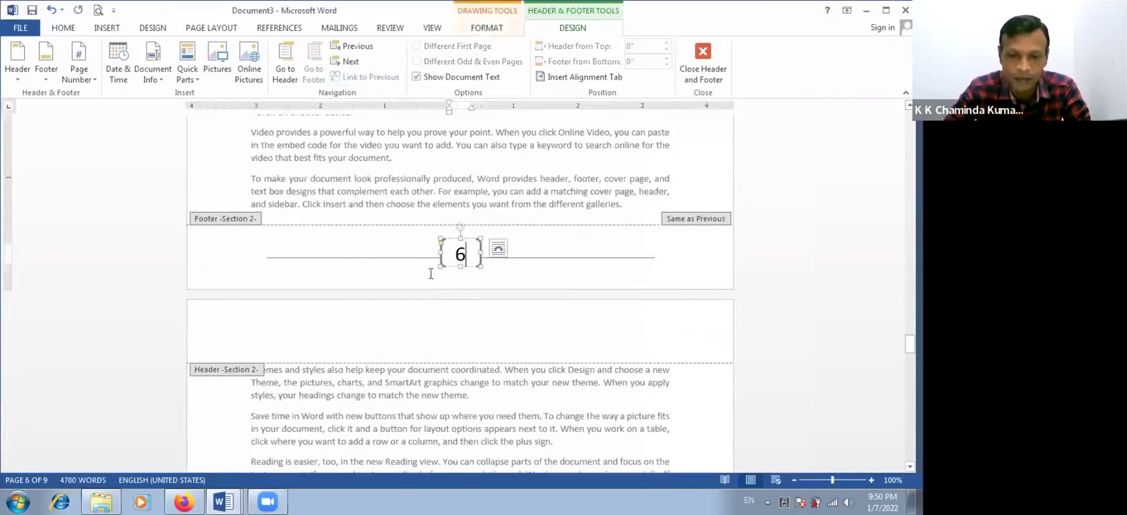
pyautogui.click(449, 293)
pyautogui.scroll(-15, 411, 265)
pyautogui.scroll(4, 402, 215)
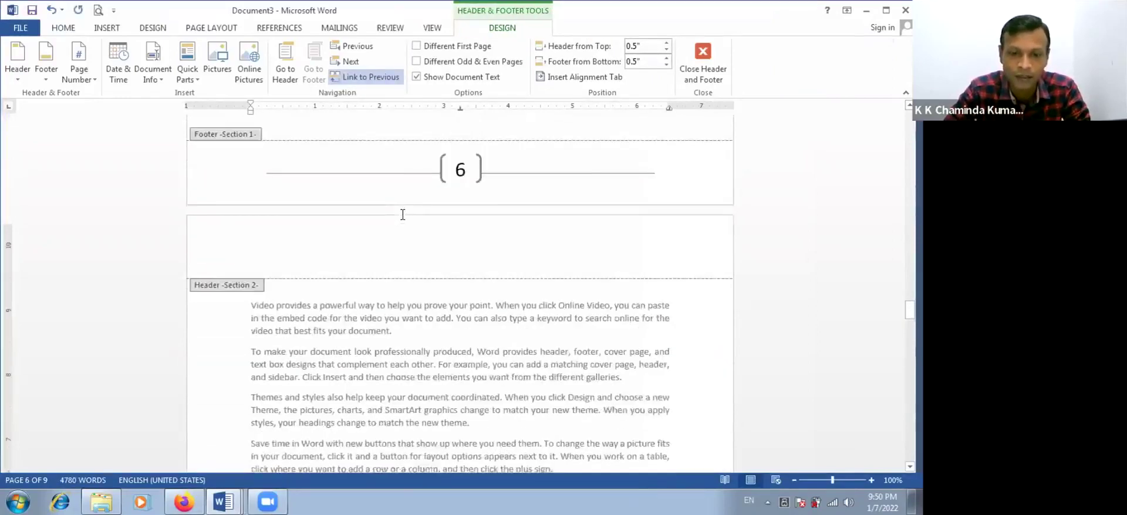
pyautogui.scroll(5, 422, 215)
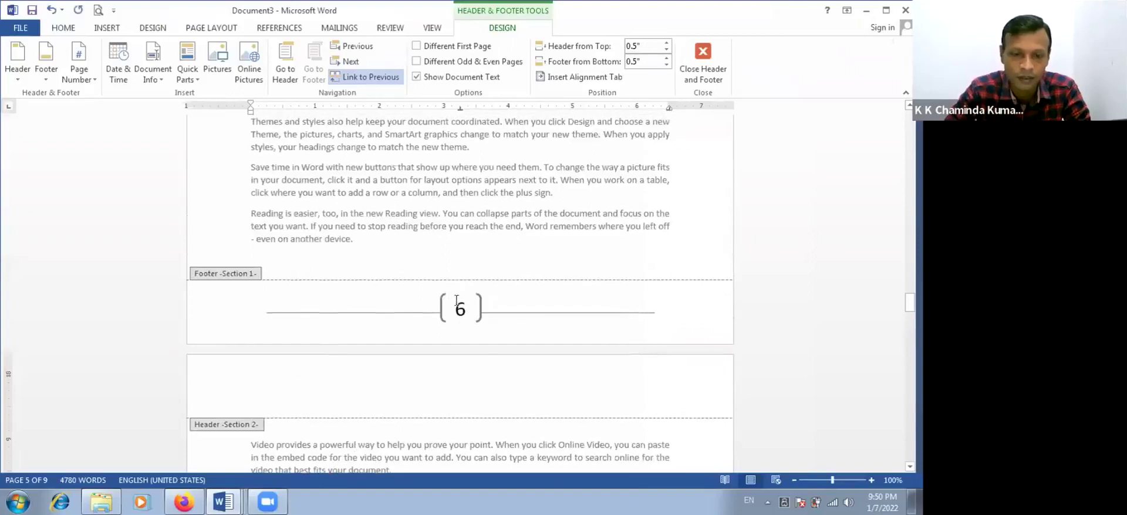
pyautogui.doubleClick(468, 310)
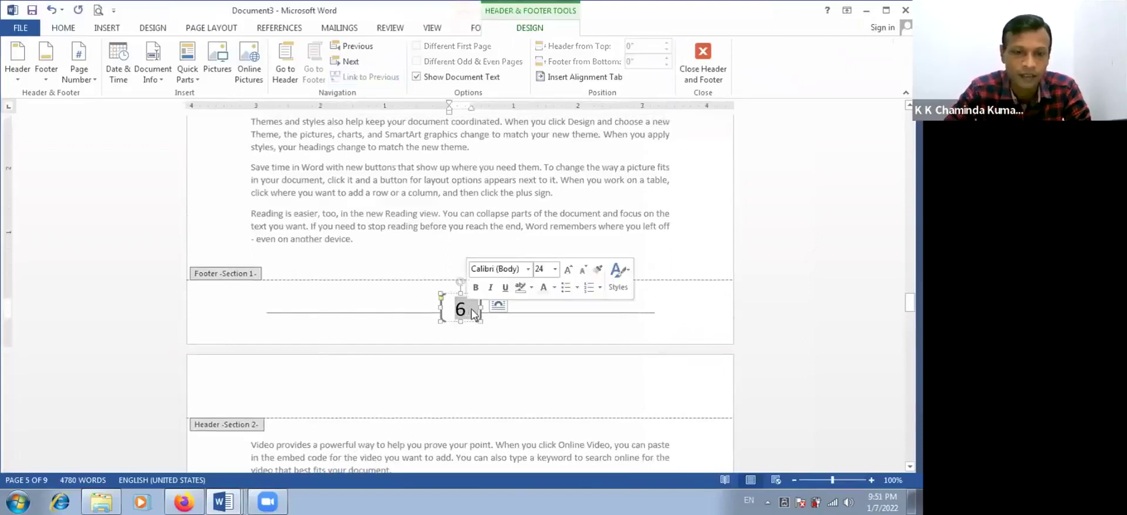
# Step: Insert a Brackets 2 page number at the bottom of page 5
pyautogui.click(236, 310)
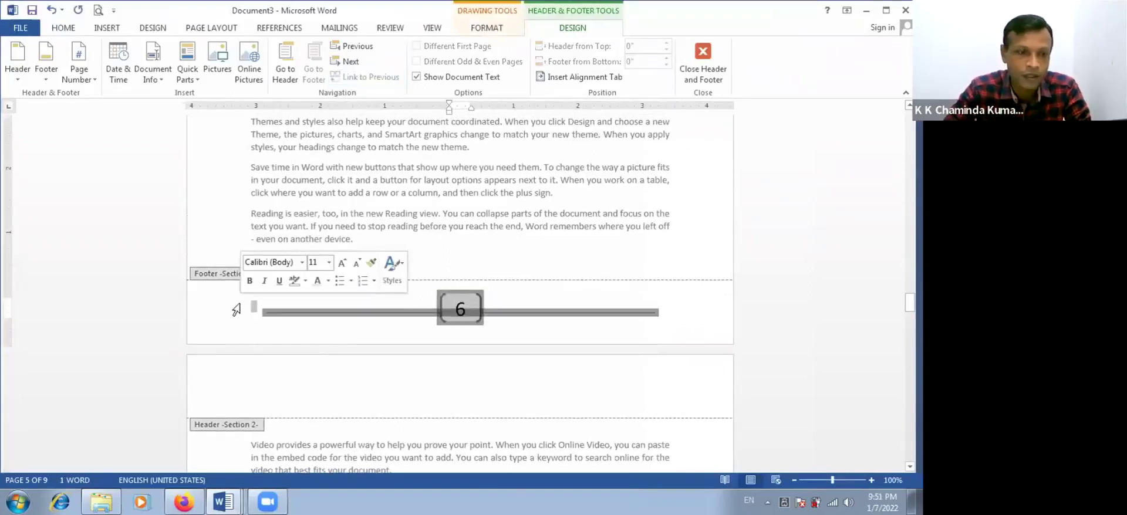
pyautogui.click(79, 71)
pyautogui.moveTo(118, 110)
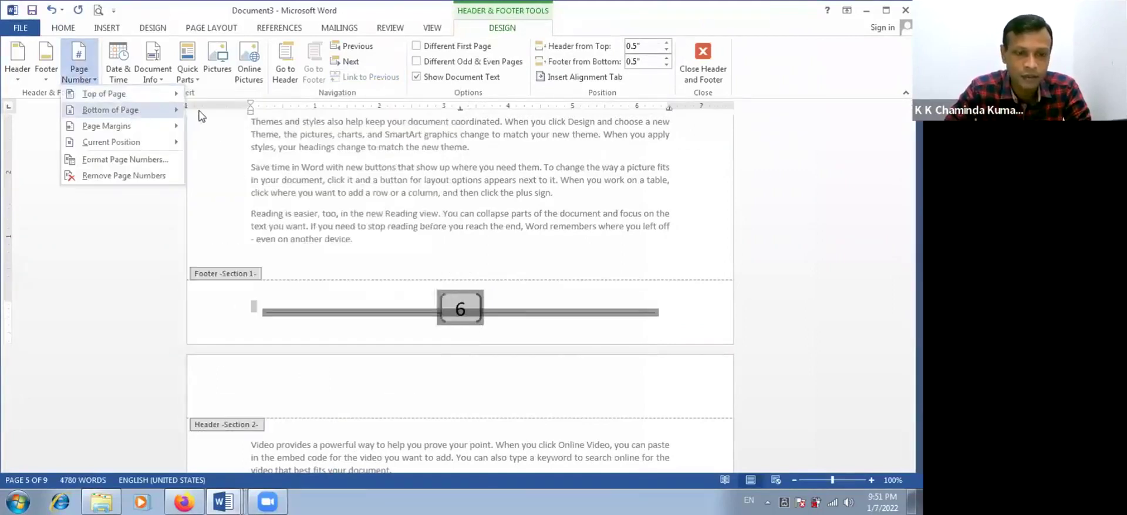
pyautogui.scroll(-3, 299, 361)
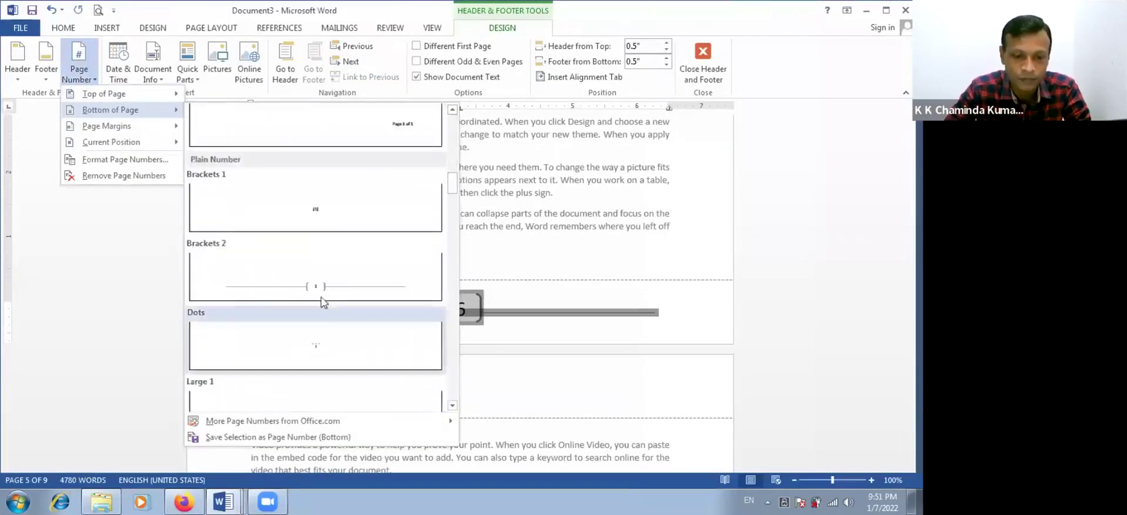
pyautogui.click(320, 287)
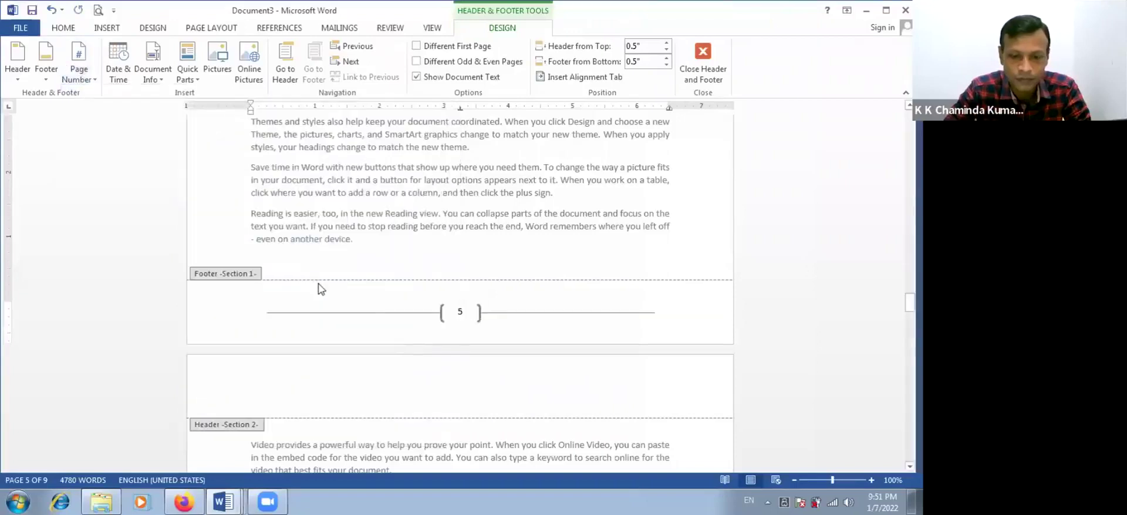
# Step: Enlarge the bracketed footer number 5 to 28 pt
pyautogui.click(464, 314)
pyautogui.doubleClick(464, 314)
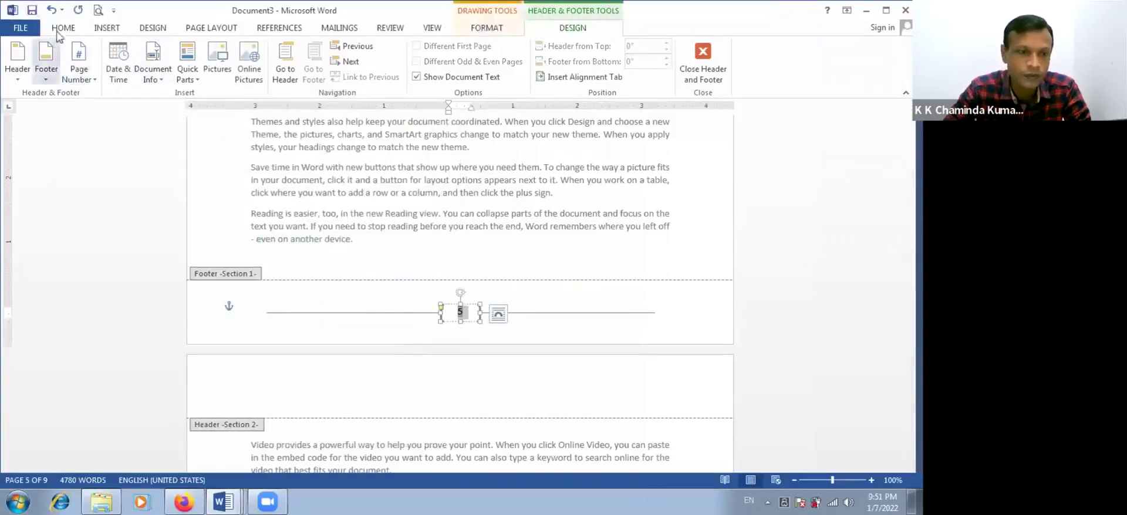
pyautogui.click(63, 27)
pyautogui.click(208, 51)
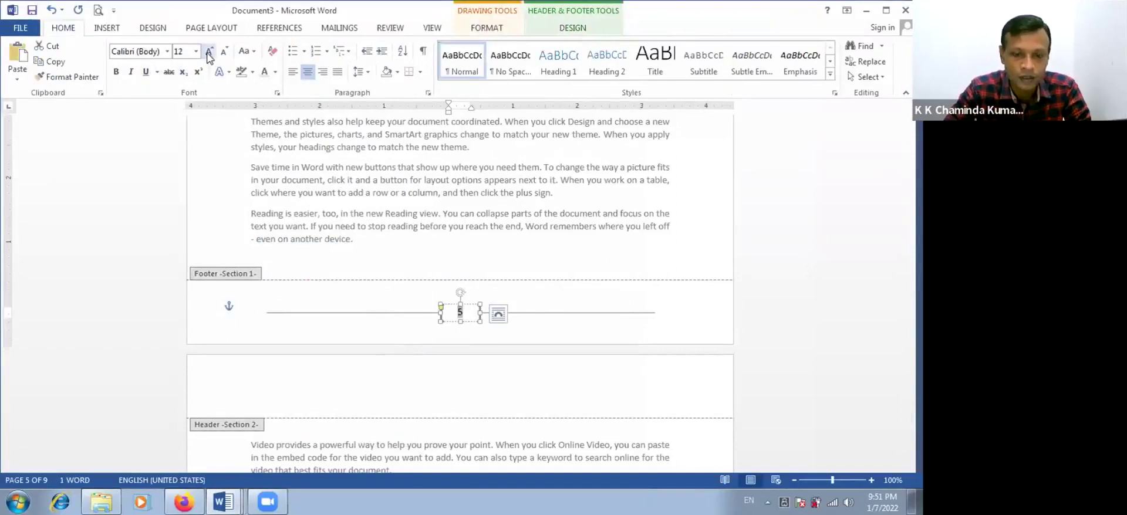
pyautogui.hotkey('ctrl', 'shift', '.')
pyautogui.hotkey('ctrl', 'shift', '.')
pyautogui.hotkey('ctrl', 'shift', '.')
pyautogui.hotkey('ctrl', 'shift', '.')
pyautogui.hotkey('ctrl', 'shift', '.')
pyautogui.hotkey('ctrl', 'shift', '.')
pyautogui.hotkey('ctrl', 'shift', '.')
pyautogui.hotkey('ctrl', 'shift', '.')
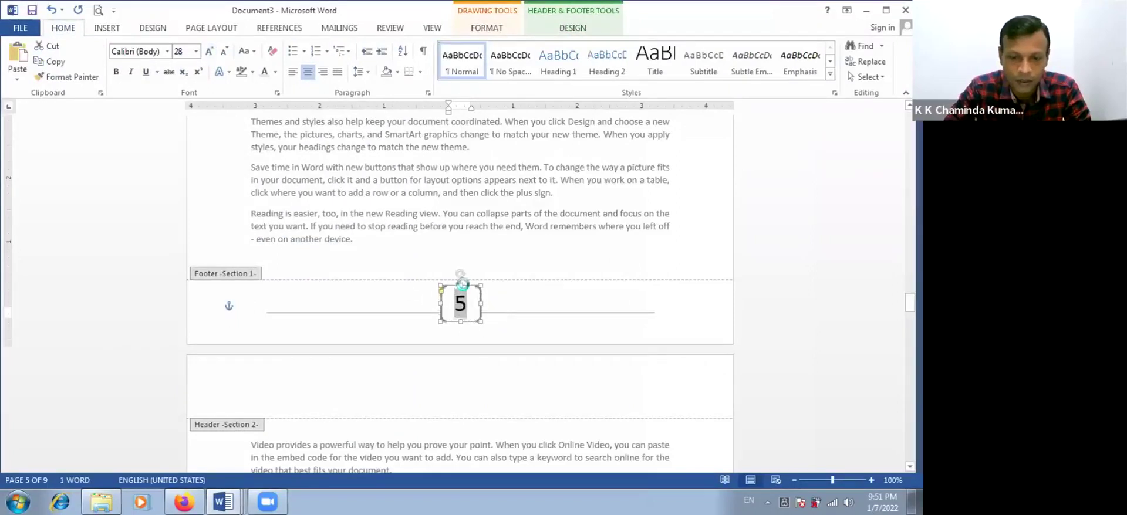
pyautogui.click(404, 324)
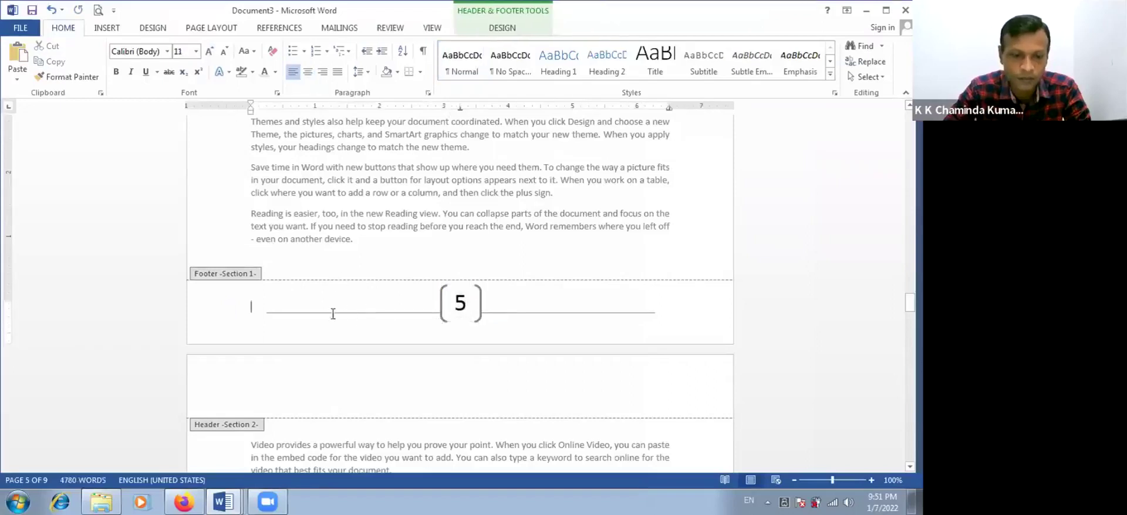
pyautogui.scroll(-3, 310, 359)
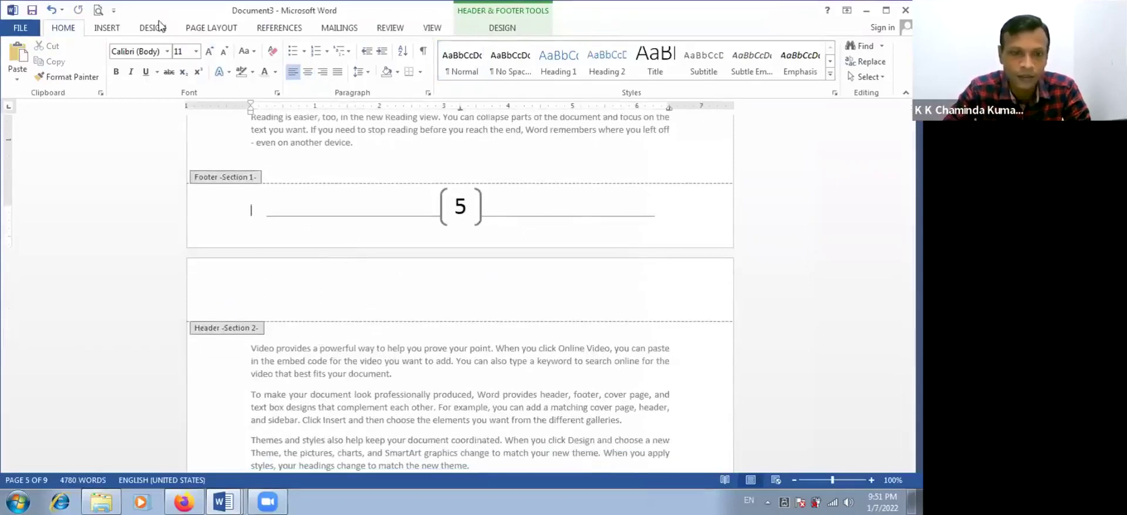
# Step: Place the cursor in the Section 2 footer and toggle Link to Previous, confirming a relink
pyautogui.click(209, 29)
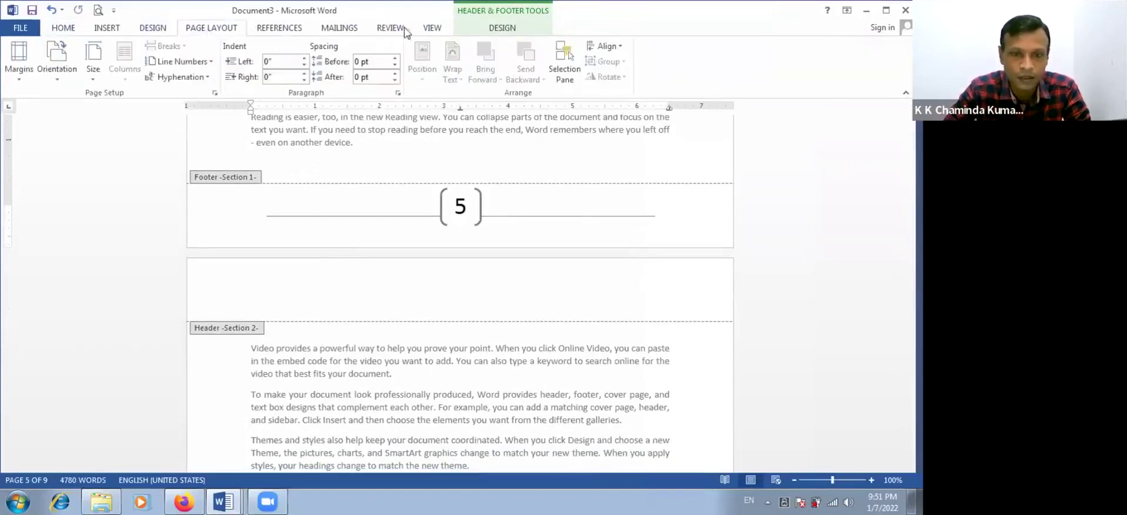
pyautogui.click(482, 31)
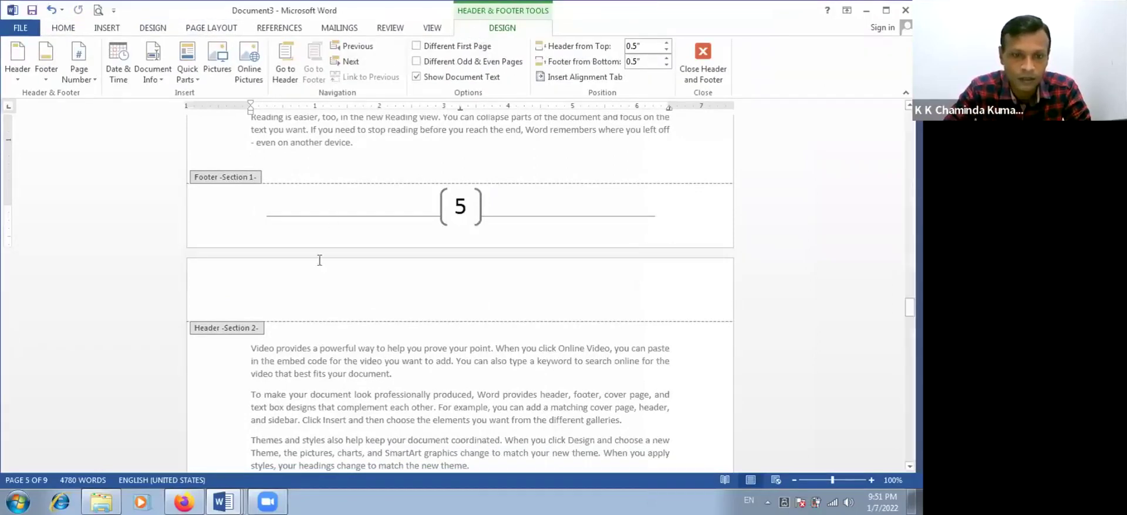
pyautogui.click(317, 296)
pyautogui.scroll(-10, 320, 299)
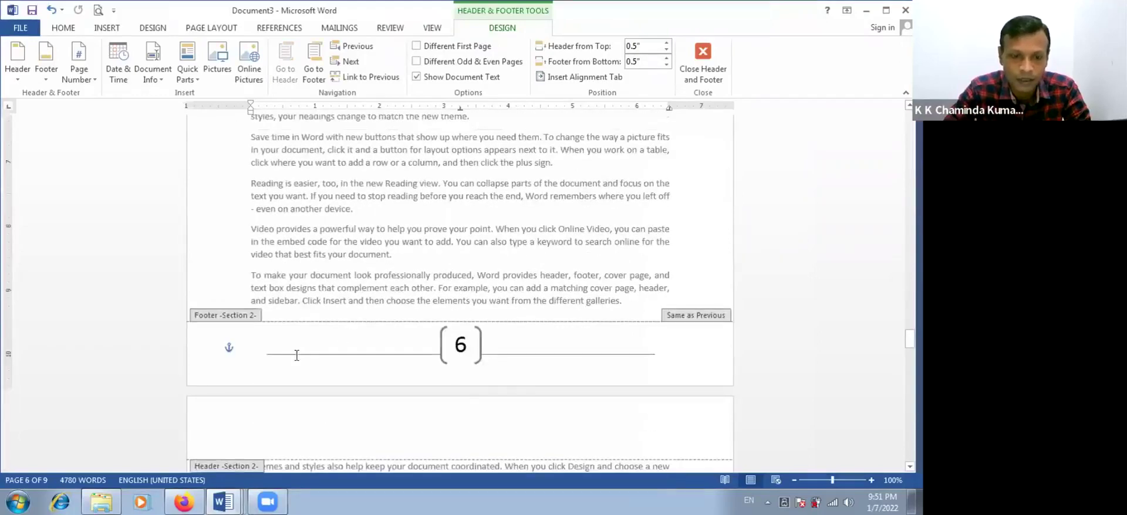
pyautogui.click(296, 355)
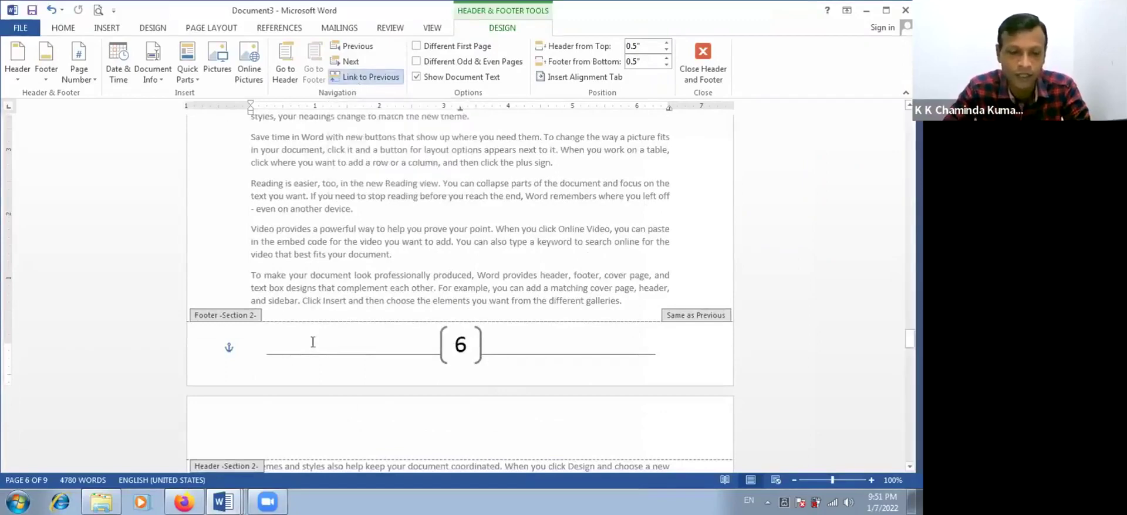
pyautogui.click(365, 78)
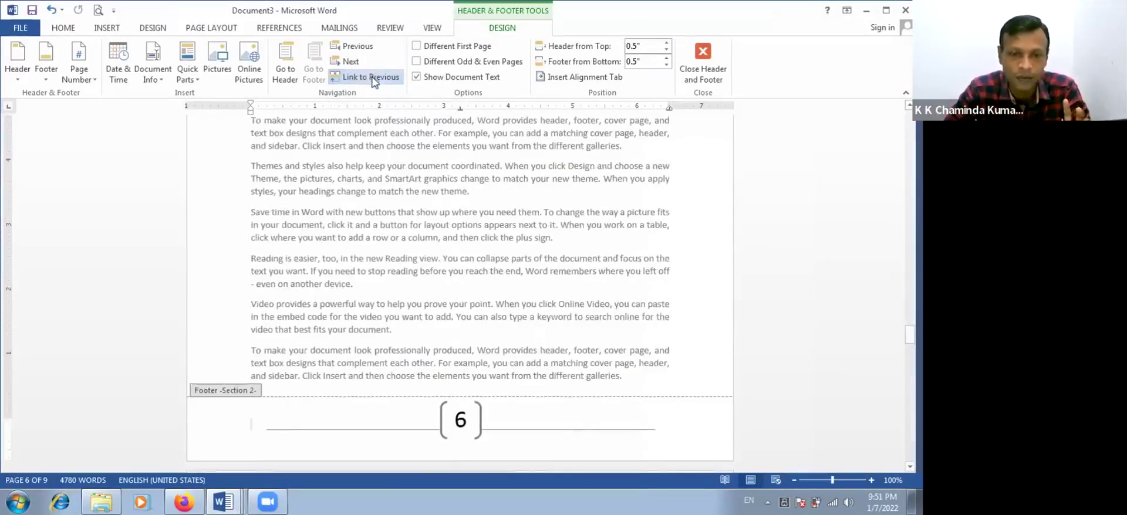
pyautogui.click(373, 81)
pyautogui.press('Return')
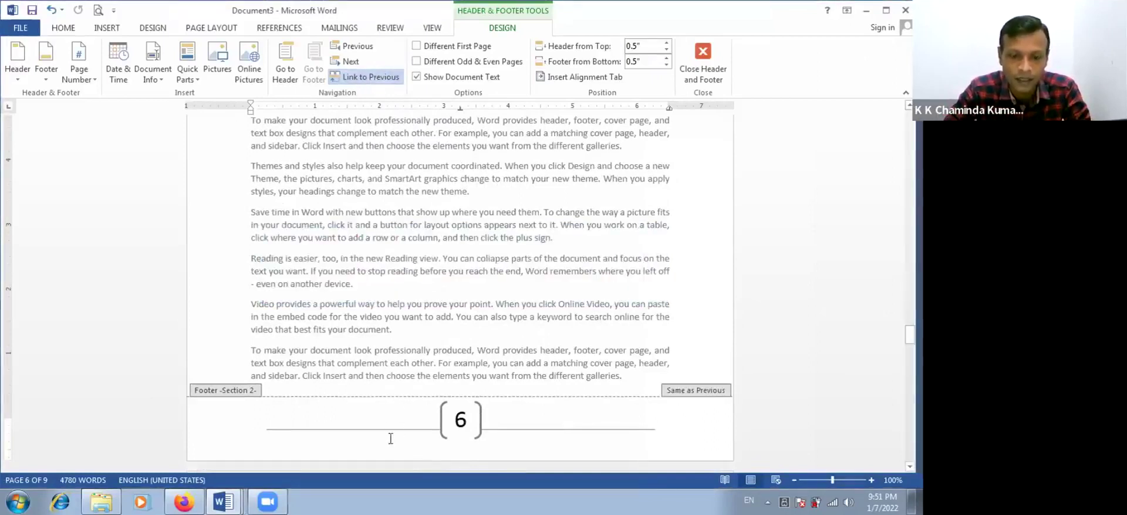
# Step: Turn off Link to Previous again and answer No to keep the footer separate
pyautogui.click(358, 78)
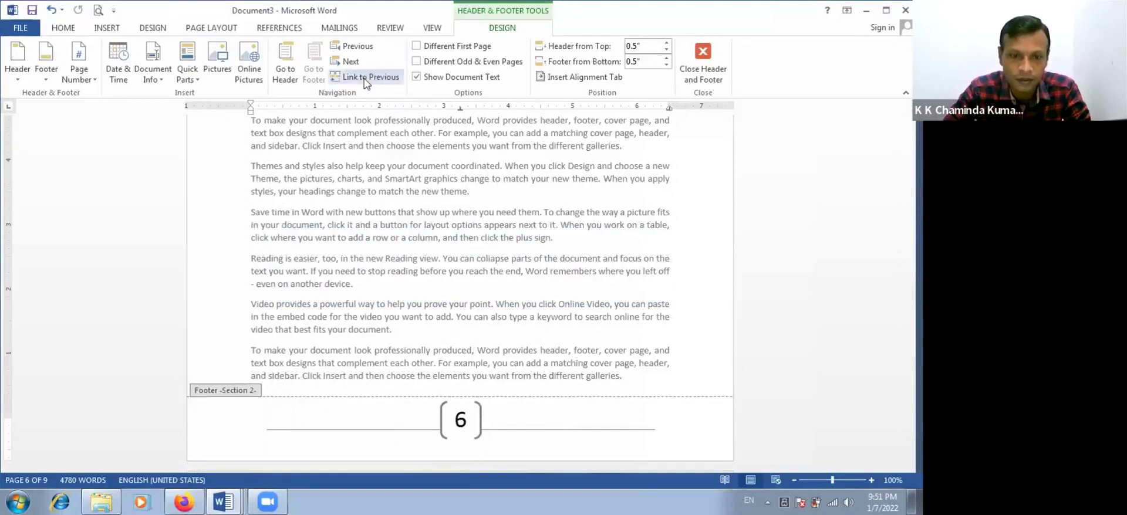
pyautogui.click(365, 80)
pyautogui.click(490, 291)
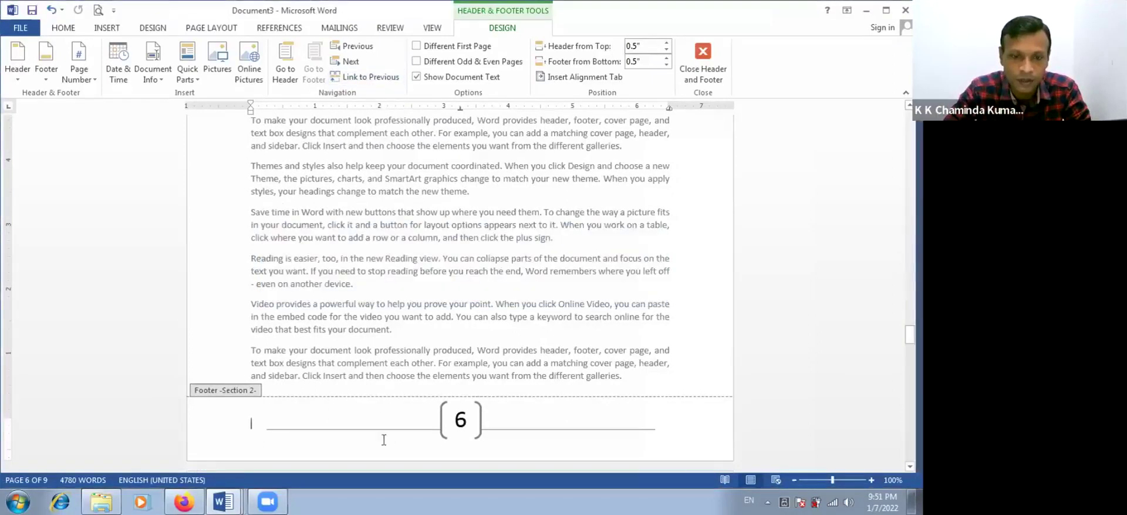
pyautogui.scroll(-3, 396, 390)
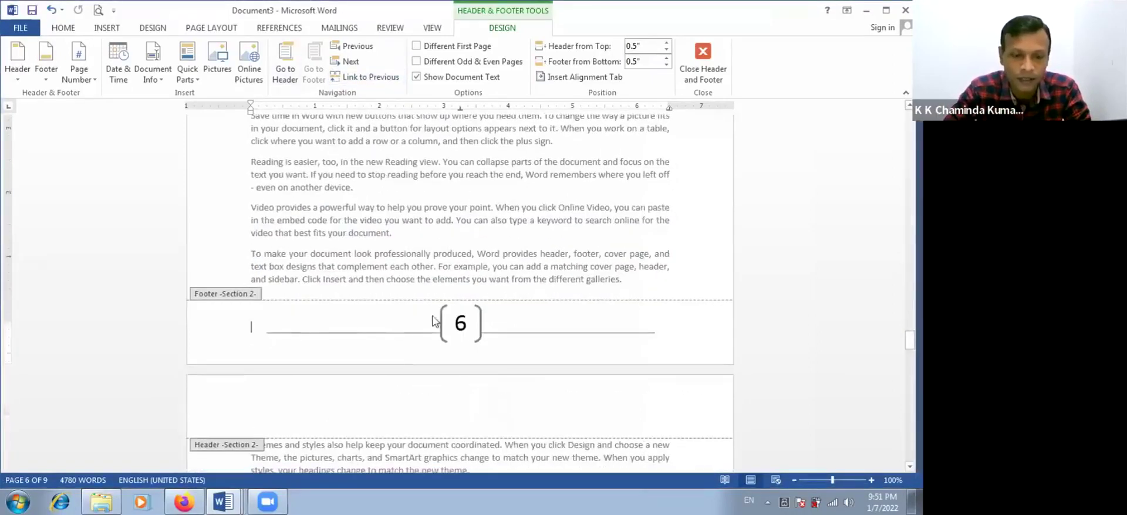
pyautogui.scroll(20, 428, 294)
# Step: Delete the page number 6 in the Section 2 footer and type A
pyautogui.scroll(3, 433, 262)
pyautogui.scroll(-18, 433, 262)
pyautogui.doubleClick(460, 291)
pyautogui.press('BackSpace')
pyautogui.write('A')
pyautogui.click(377, 324)
# Step: Close the footer and review the pages, toggling the white space between pages
pyautogui.scroll(3, 377, 324)
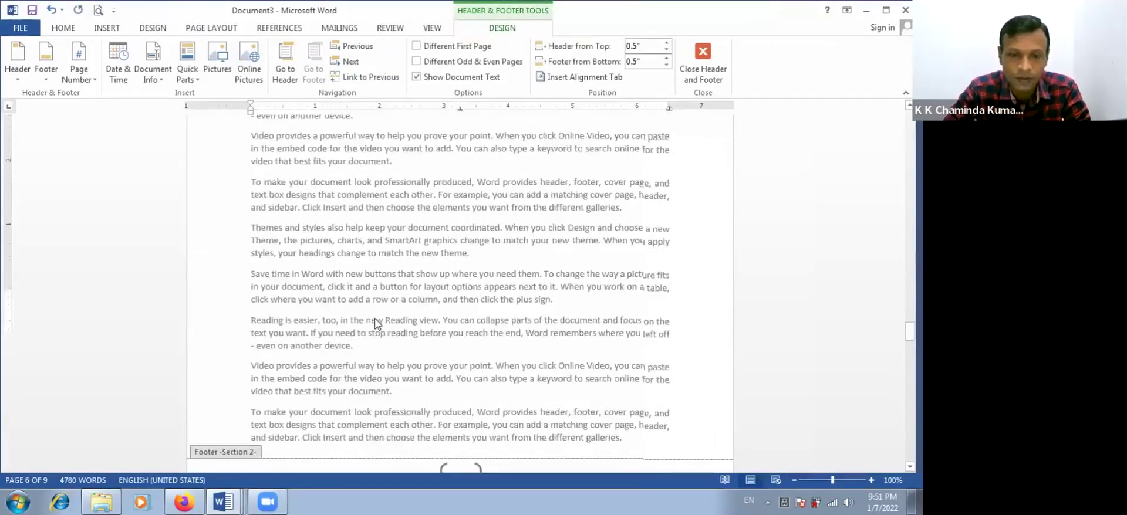
pyautogui.scroll(4, 376, 324)
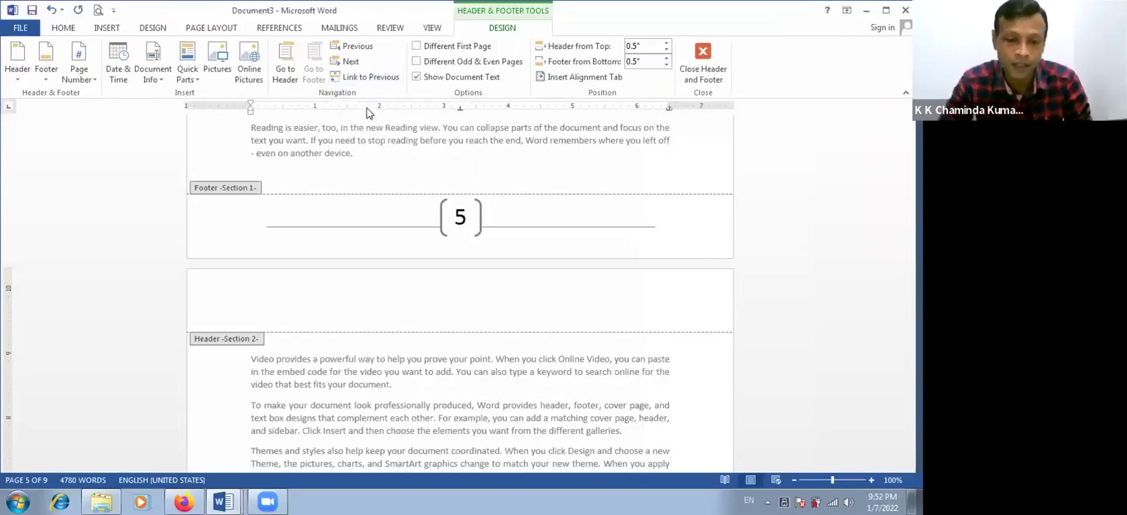
pyautogui.scroll(-4, 376, 147)
pyautogui.scroll(-4, 381, 280)
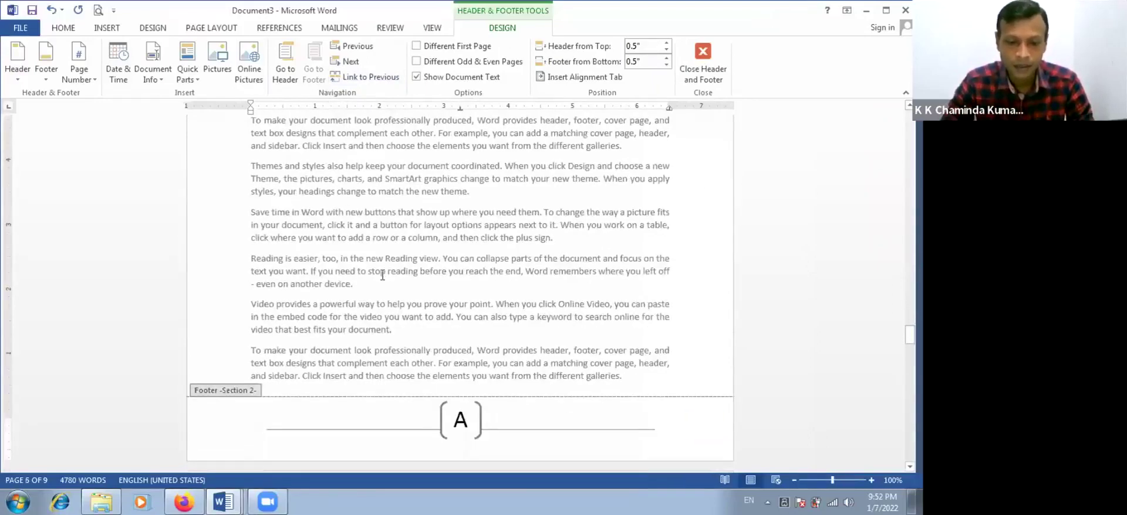
pyautogui.doubleClick(382, 275)
pyautogui.scroll(-15, 383, 275)
pyautogui.scroll(2, 383, 279)
pyautogui.scroll(-1, 384, 280)
pyautogui.scroll(-19, 385, 276)
pyautogui.scroll(20, 385, 276)
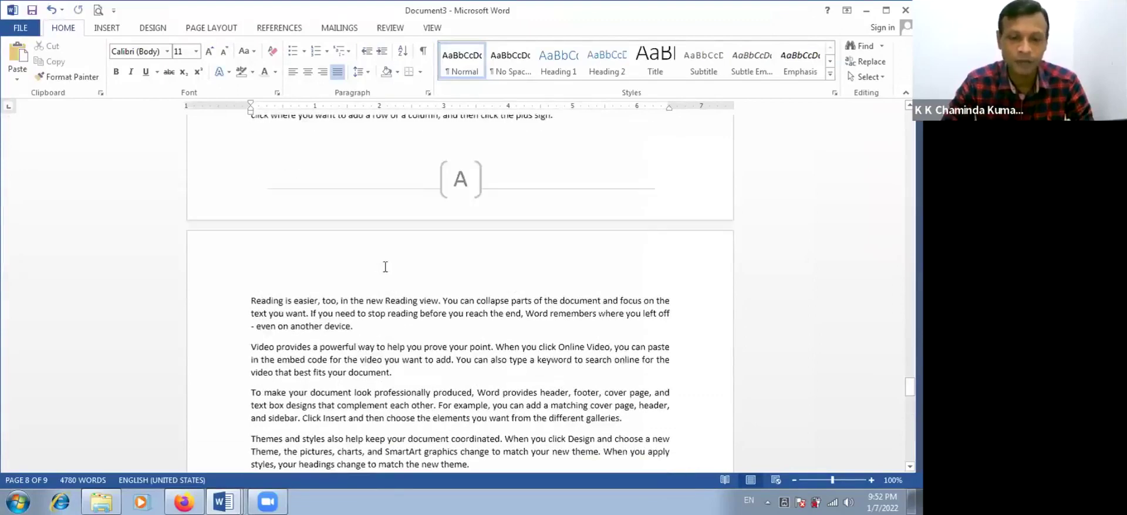
pyautogui.doubleClick(389, 226)
pyautogui.doubleClick(411, 243)
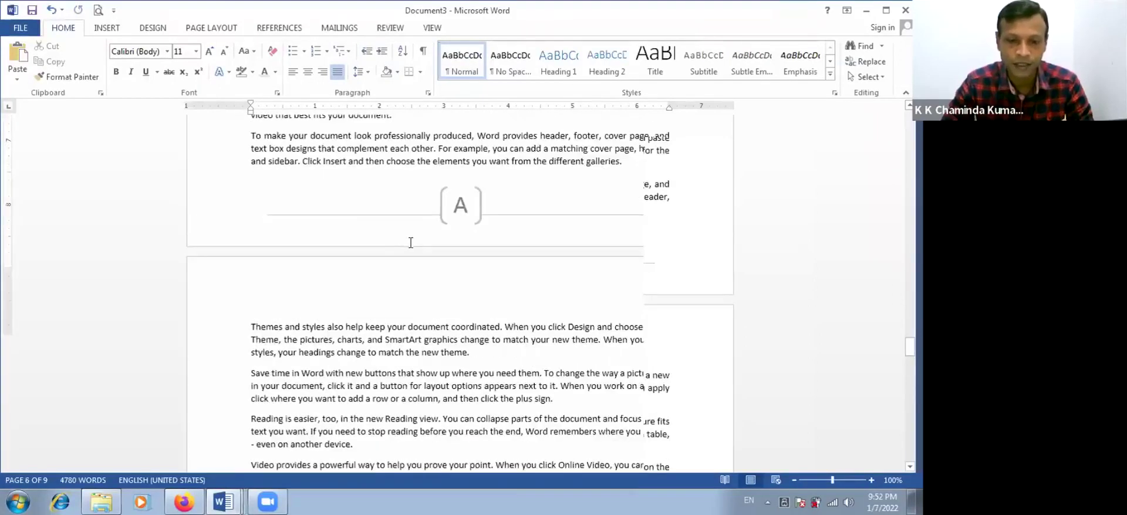
pyautogui.doubleClick(412, 240)
pyautogui.doubleClick(415, 240)
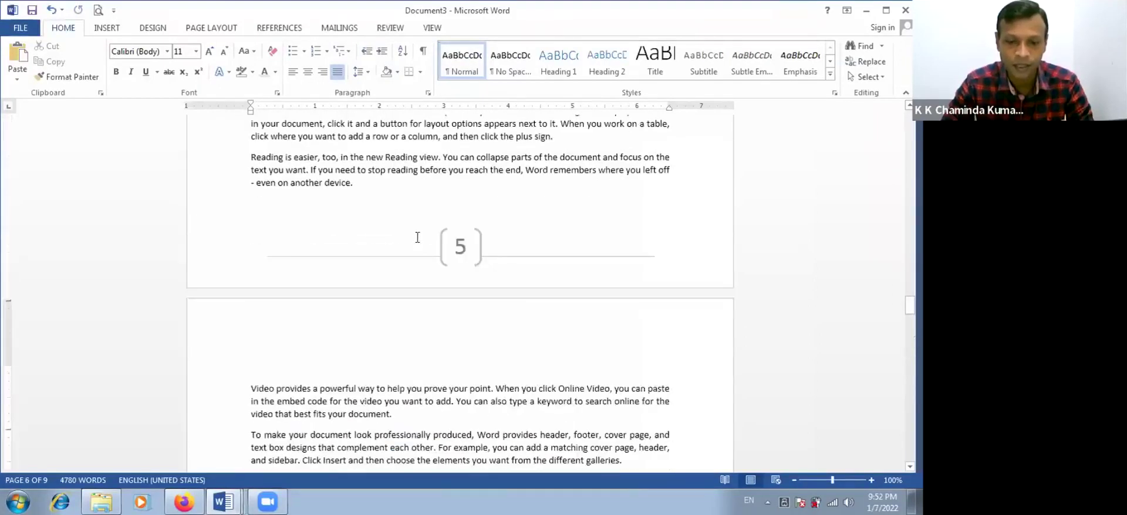
pyautogui.doubleClick(417, 241)
pyautogui.doubleClick(391, 352)
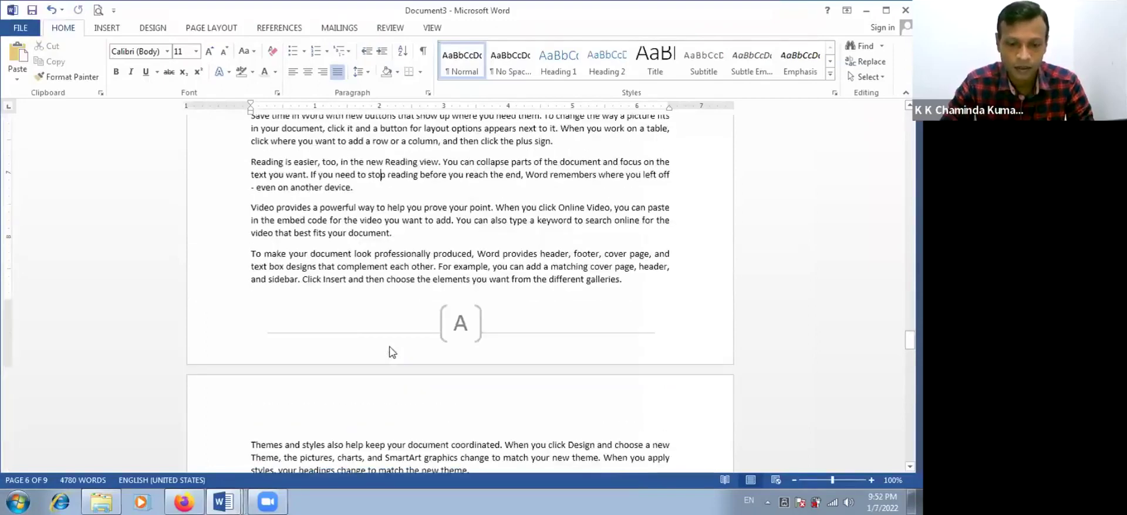
# Step: Reopen the Section 2 footer and place the insertion point in it
pyautogui.doubleClick(391, 347)
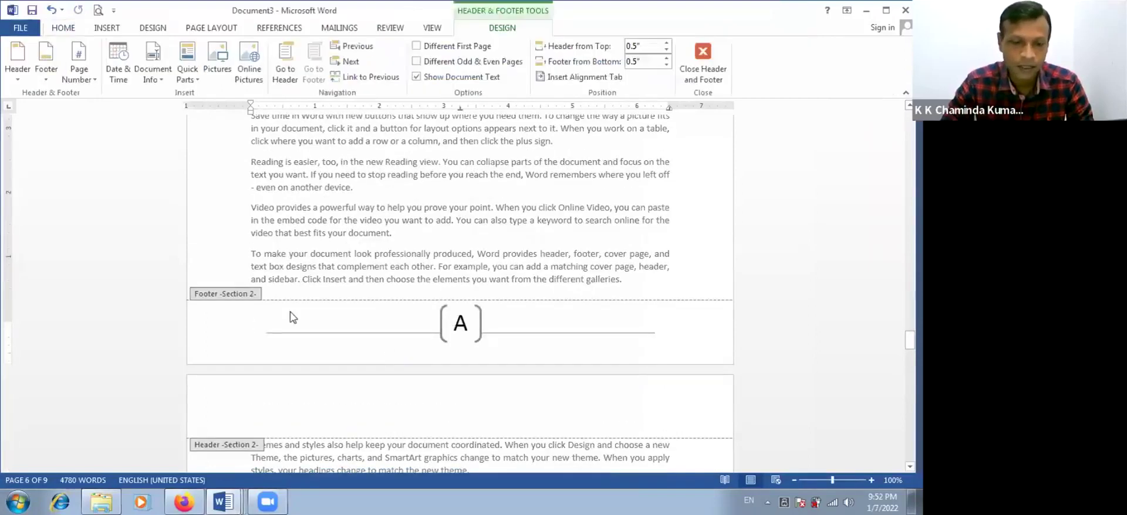
pyautogui.click(273, 322)
pyautogui.click(52, 8)
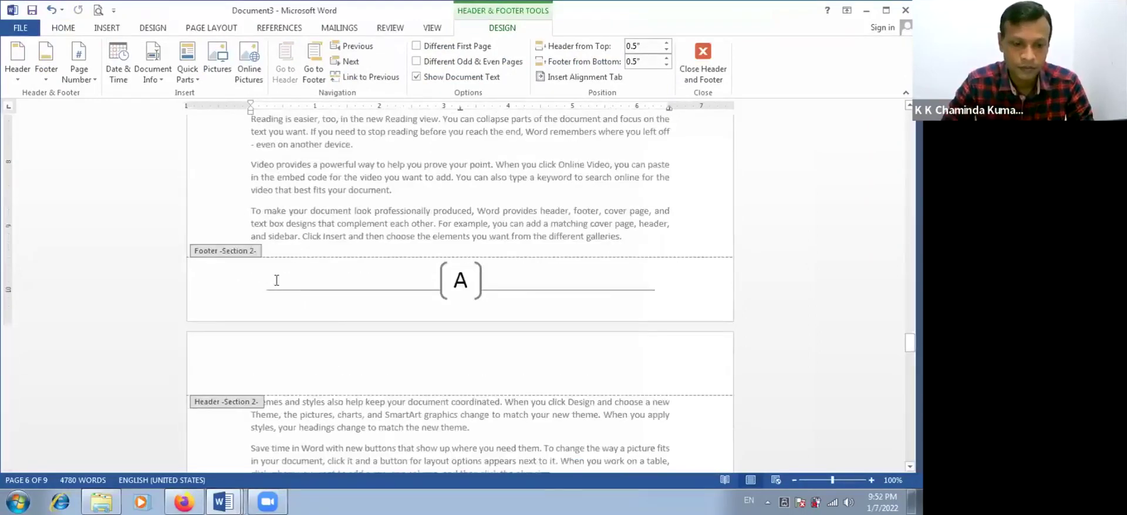
pyautogui.click(281, 283)
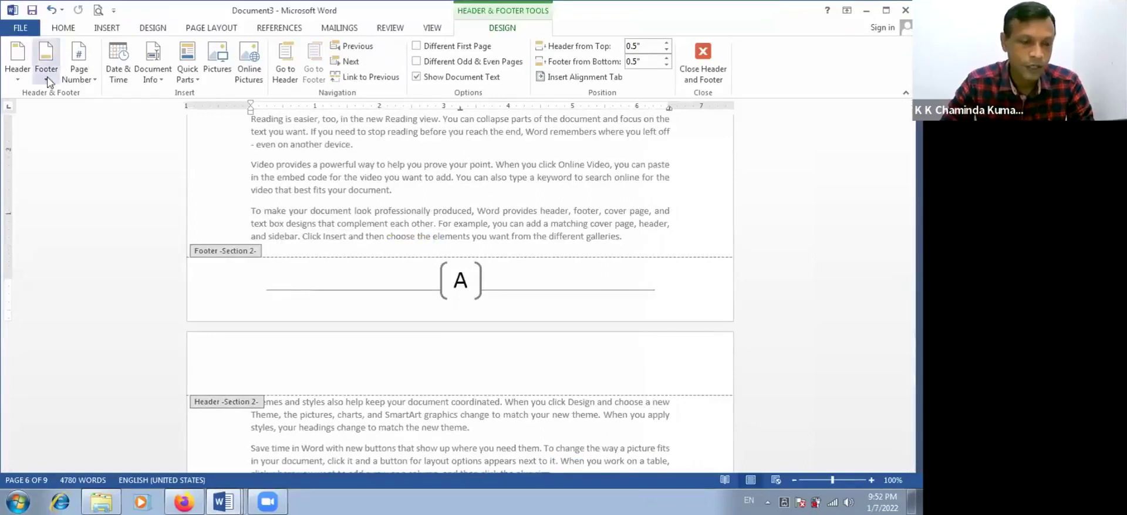
# Step: Set the page number format to A, B, C lettering
pyautogui.click(78, 75)
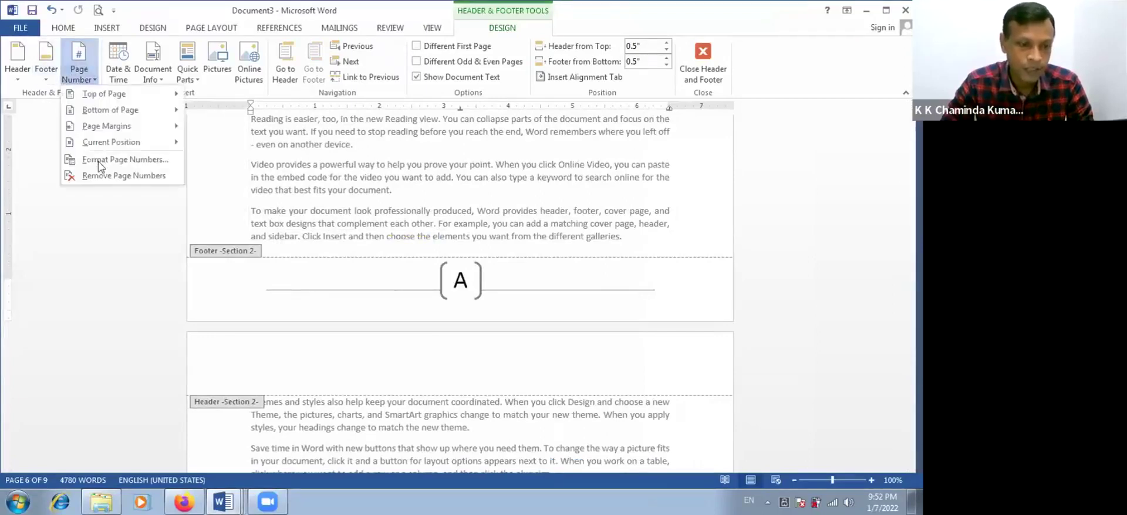
pyautogui.press('Escape')
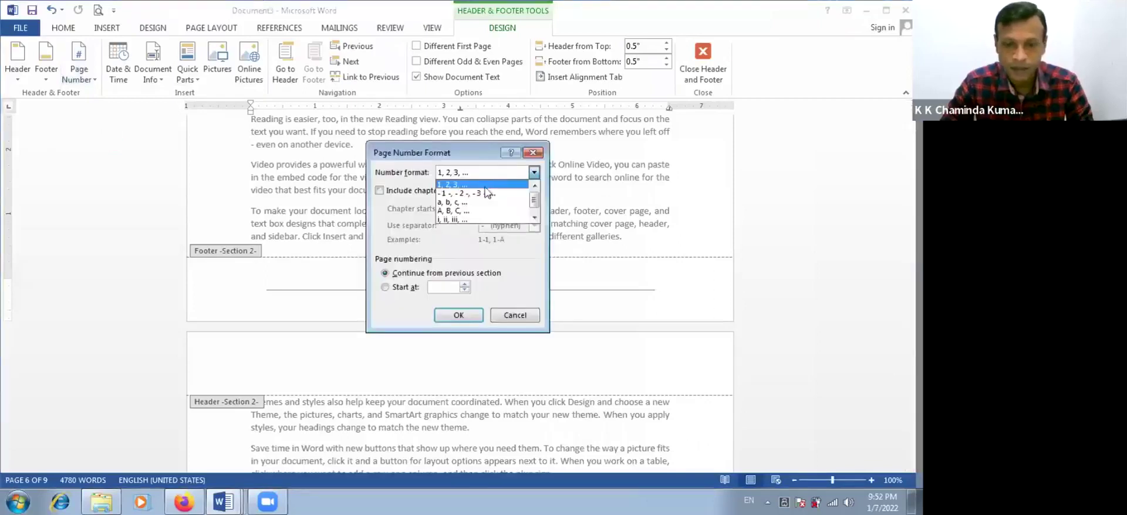
pyautogui.click(479, 211)
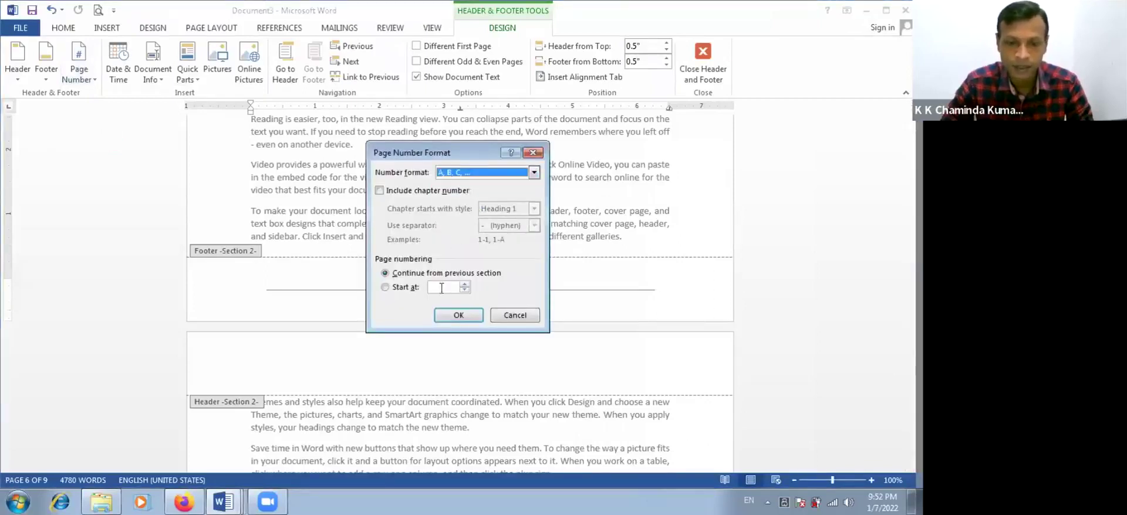
pyautogui.click(456, 316)
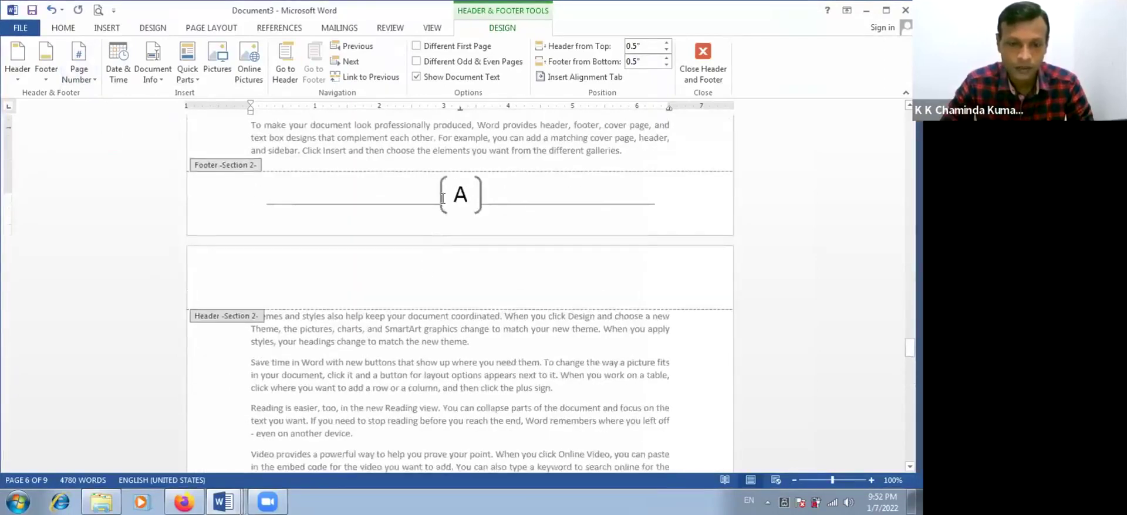
# Step: Insert a Brackets 2 page number into the Section 2 footer, now showing F
pyautogui.click(79, 62)
pyautogui.moveTo(97, 112)
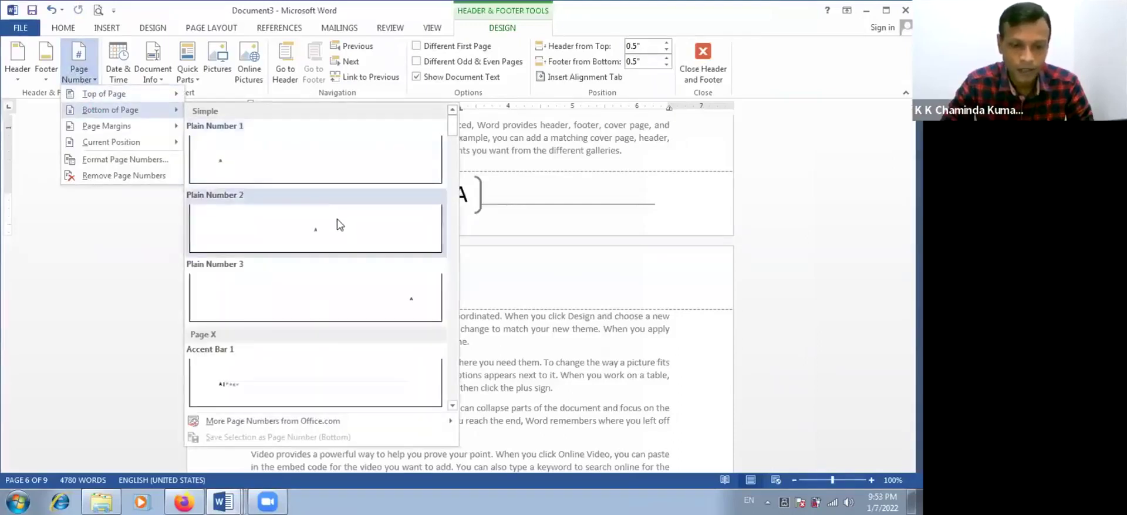
pyautogui.scroll(-3, 320, 279)
pyautogui.scroll(-3, 320, 284)
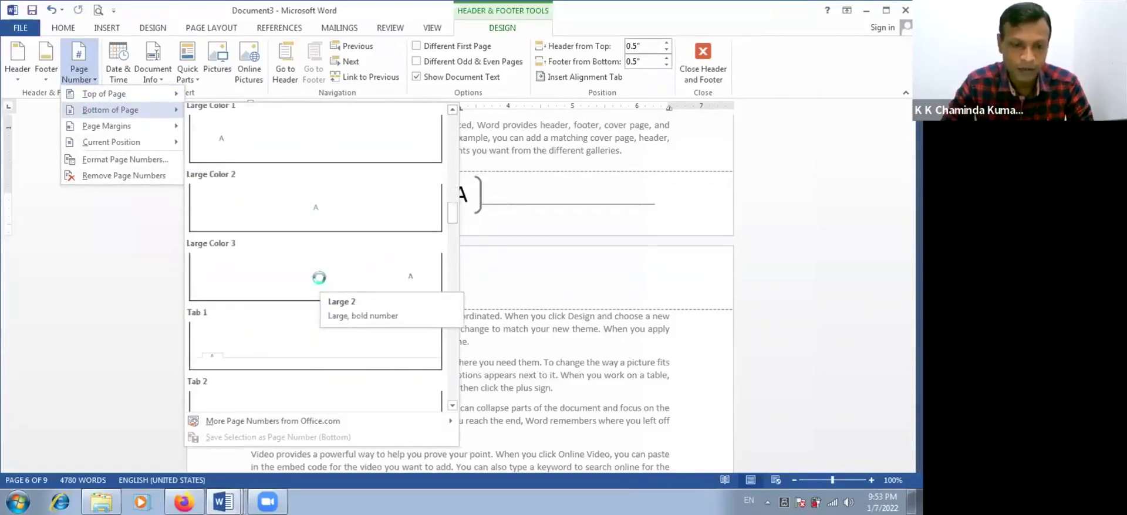
pyautogui.scroll(5, 320, 283)
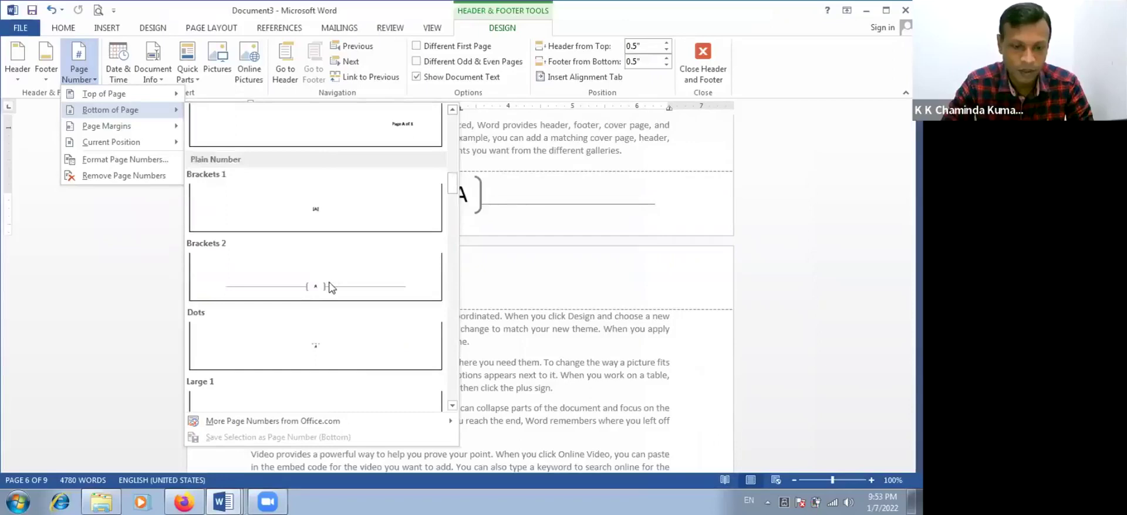
pyautogui.click(382, 253)
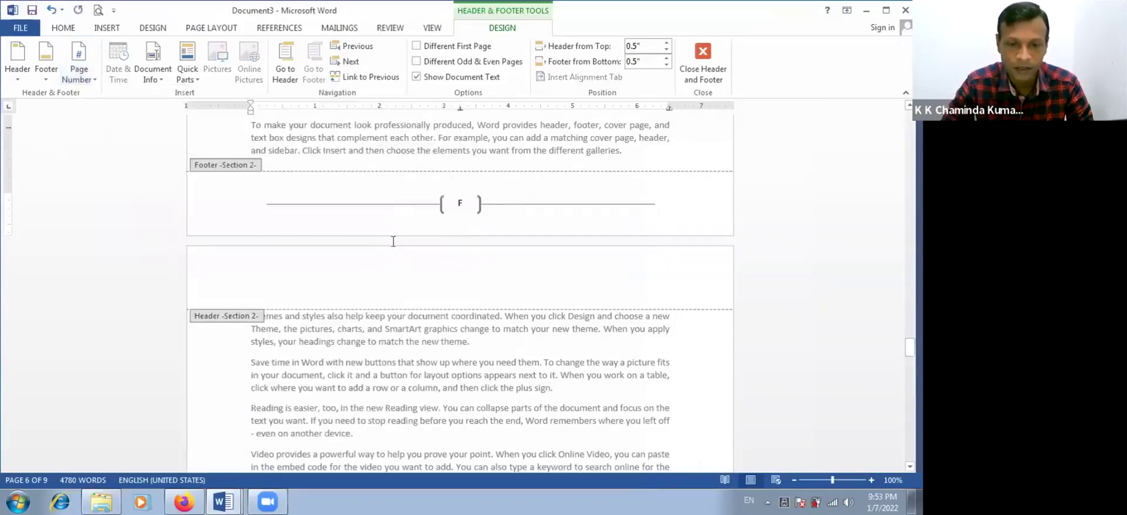
pyautogui.scroll(3, 410, 265)
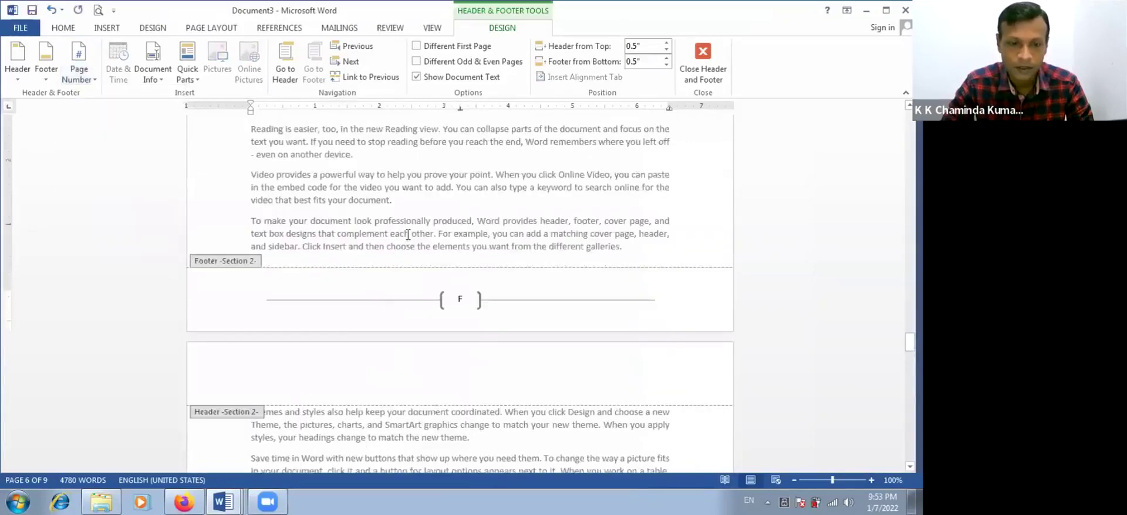
pyautogui.scroll(-3, 415, 231)
pyautogui.scroll(5, 464, 209)
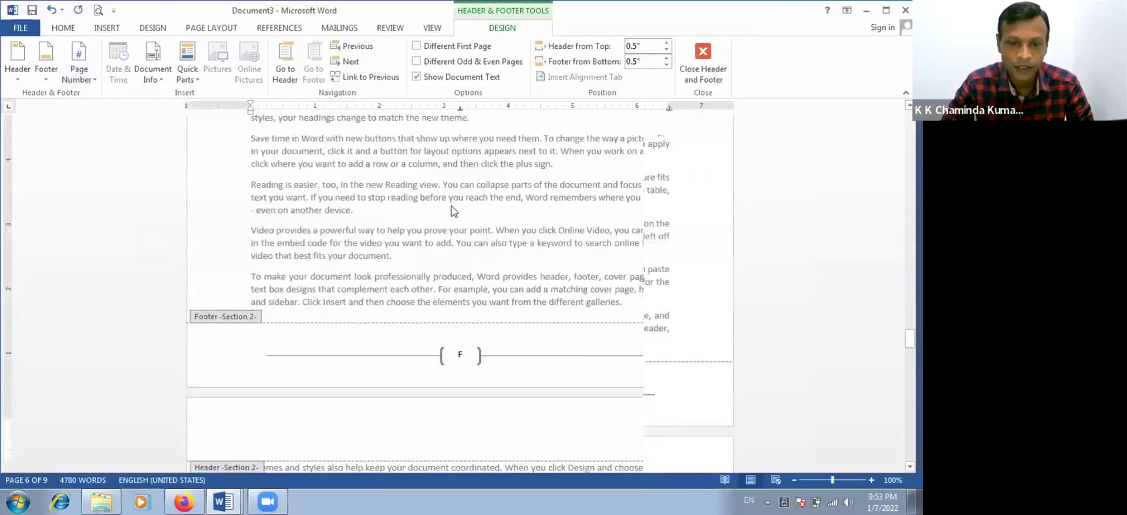
pyautogui.scroll(-9, 455, 208)
pyautogui.scroll(-5, 453, 209)
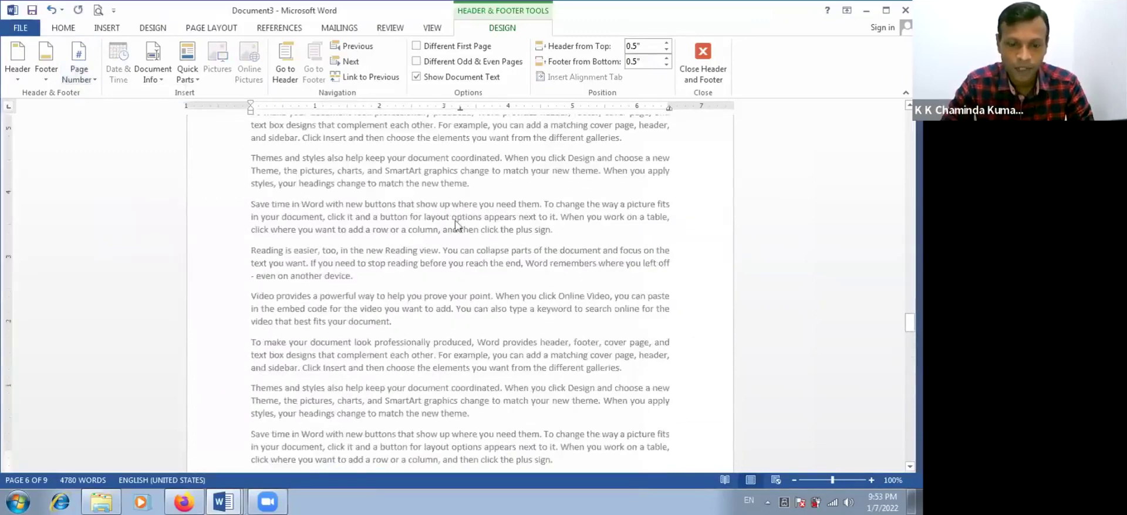
pyautogui.scroll(10, 460, 246)
pyautogui.click(473, 267)
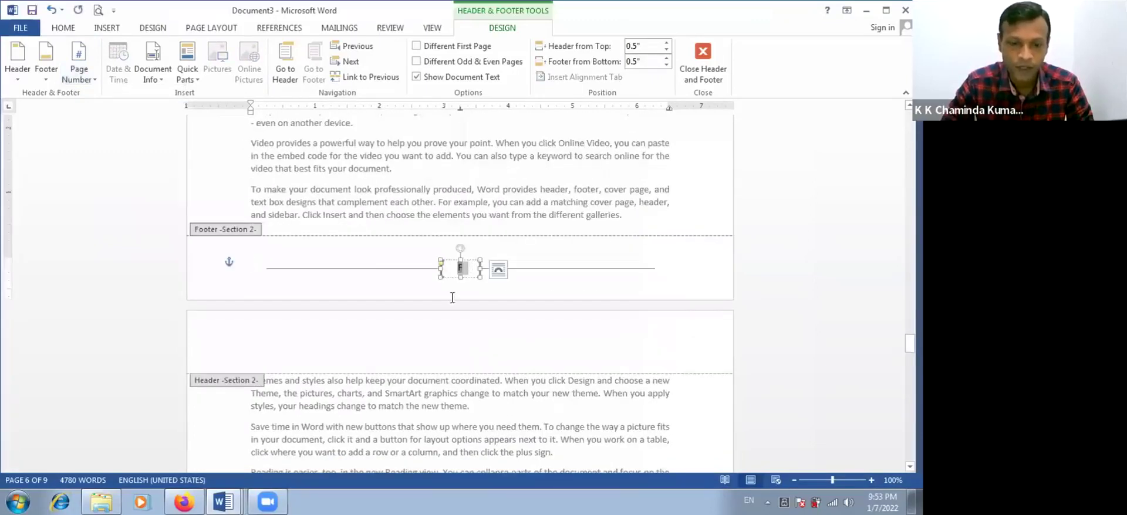
# Step: Grow the Section 2 page number's font to 26 pt
pyautogui.click(63, 27)
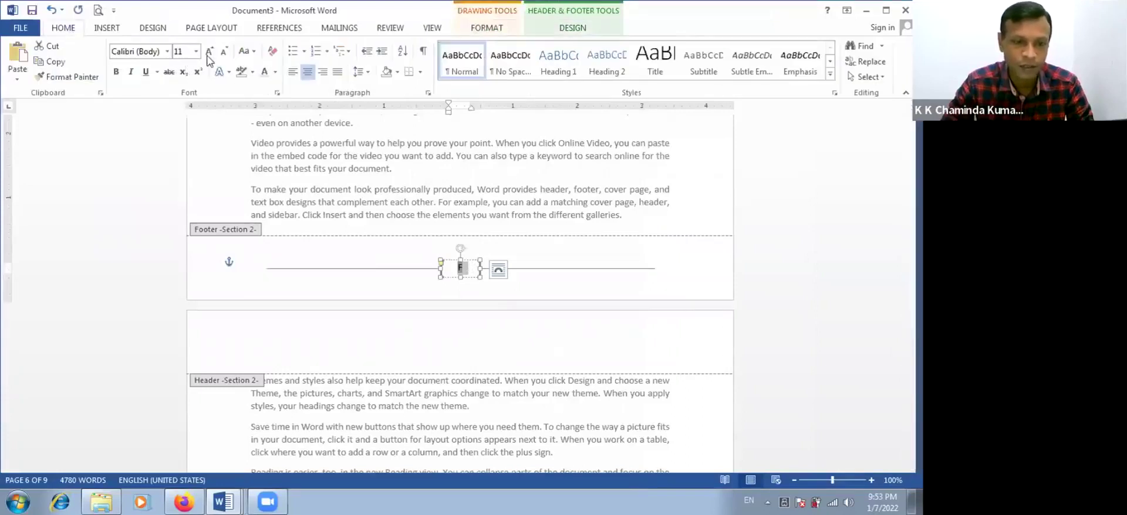
pyautogui.click(208, 52)
pyautogui.click(208, 52)
pyautogui.click(208, 52)
pyautogui.click(208, 52)
pyautogui.click(208, 52)
pyautogui.click(207, 53)
pyautogui.click(208, 52)
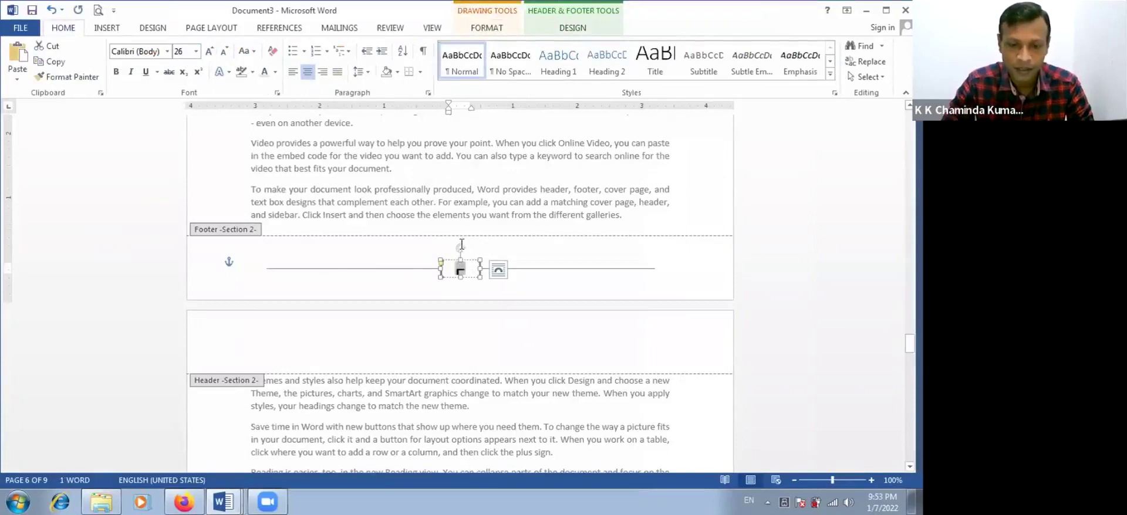
# Step: Stretch the page number's bracket box taller so the letter shows fully
pyautogui.tripleClick(461, 281)
pyautogui.click(461, 277)
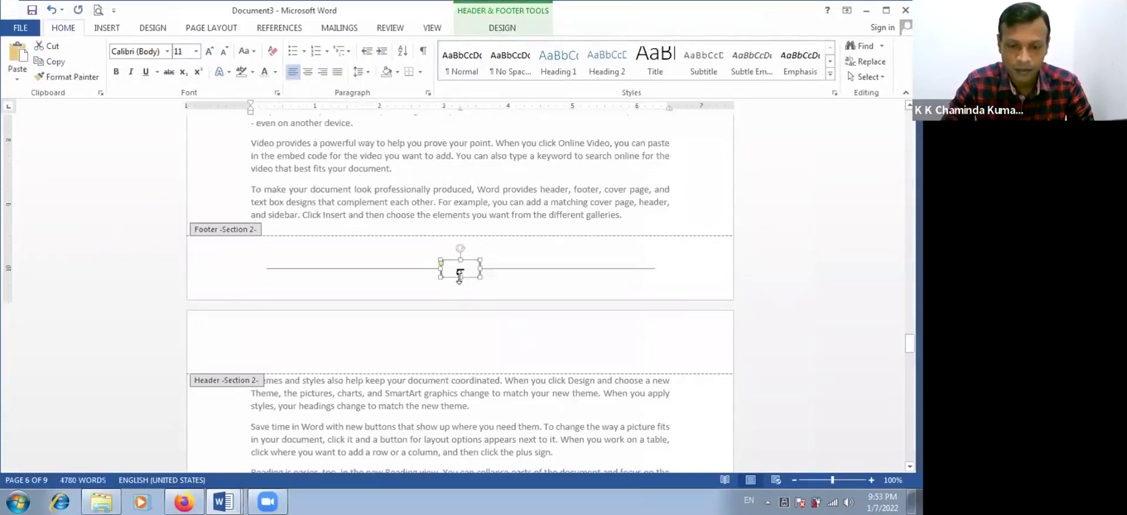
pyautogui.moveTo(457, 293); pyautogui.dragTo(459, 294)
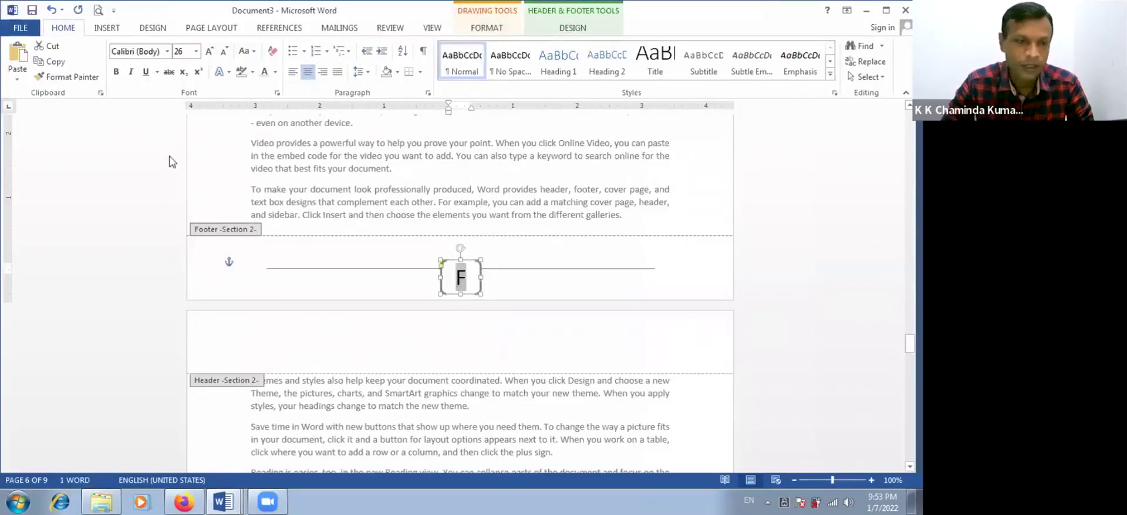
pyautogui.click(485, 29)
pyautogui.scroll(-1, 236, 43)
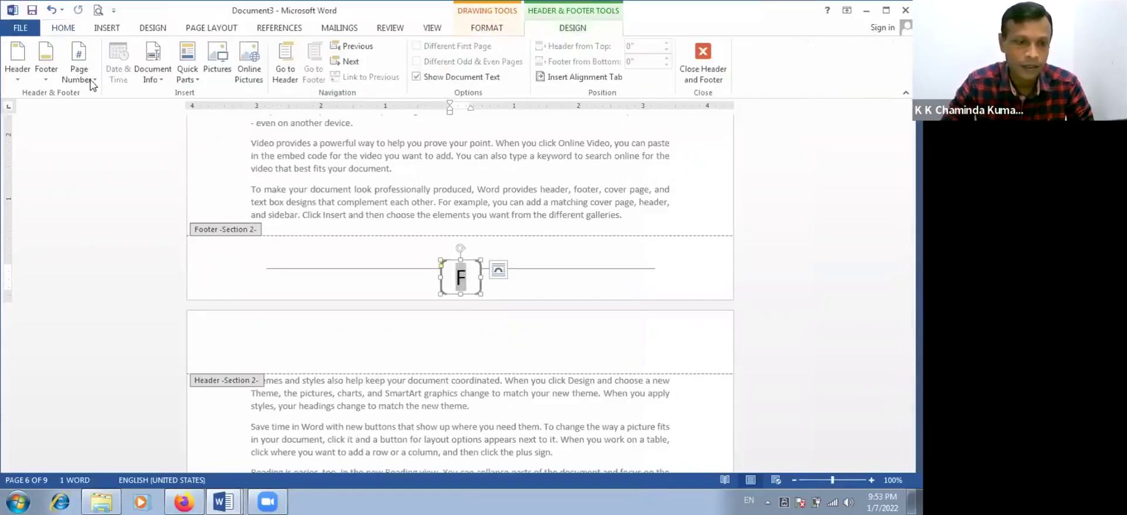
# Step: Format Section 2 page numbers as capital letters (A, B, C) starting at A
pyautogui.click(91, 82)
pyautogui.click(124, 159)
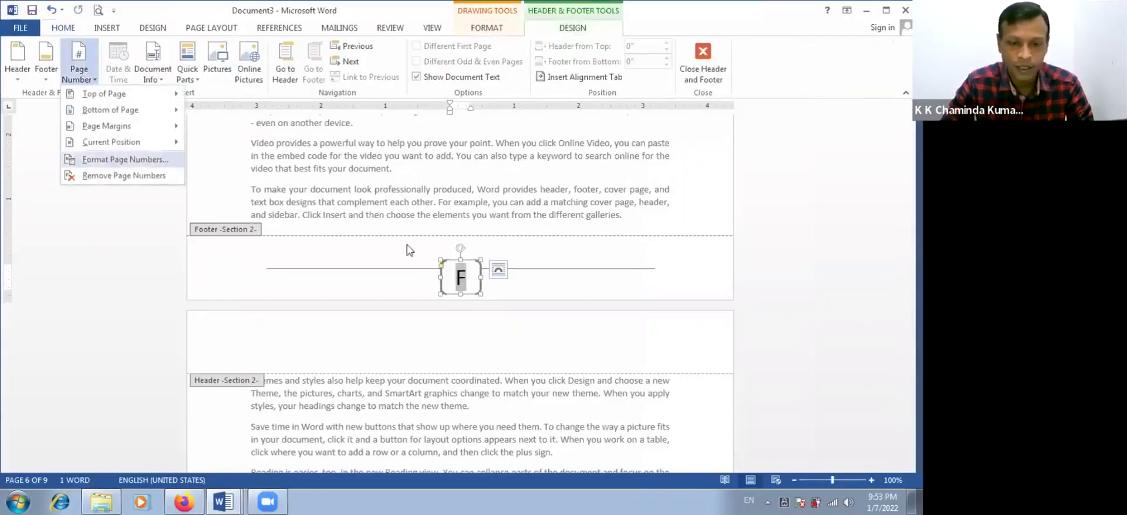
pyautogui.click(434, 287)
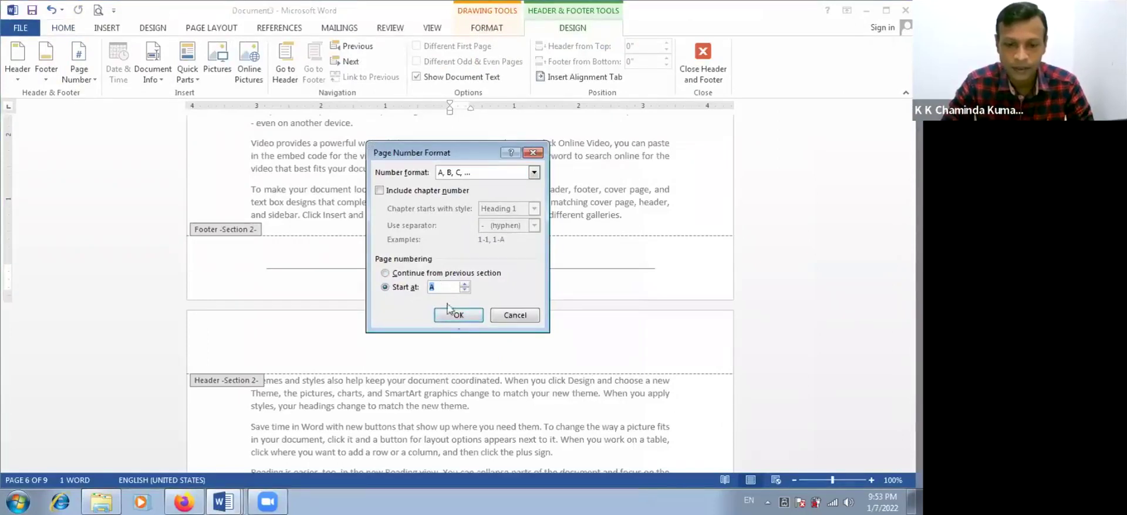
pyautogui.click(456, 322)
# Step: Check the lettered A and B footers, then leave header and footer editing
pyautogui.scroll(-10, 447, 317)
pyautogui.scroll(-6, 438, 311)
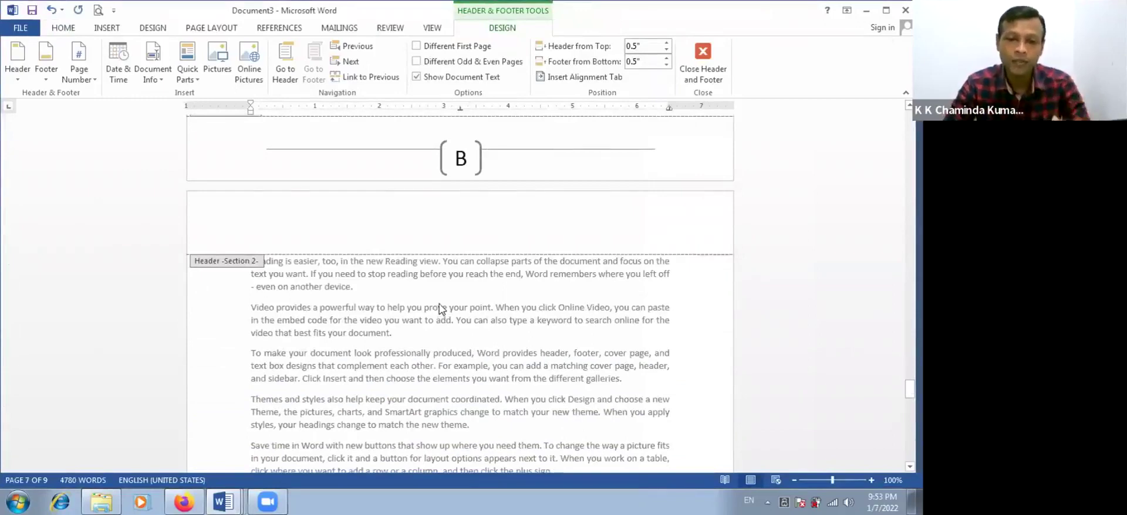
pyautogui.scroll(10, 440, 311)
pyautogui.scroll(4, 447, 260)
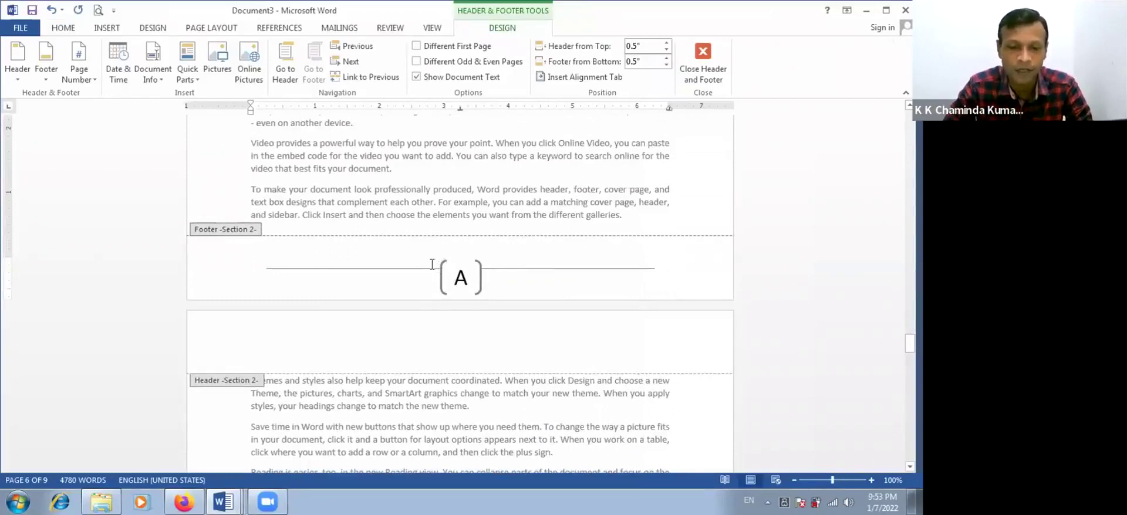
pyautogui.press('Escape')
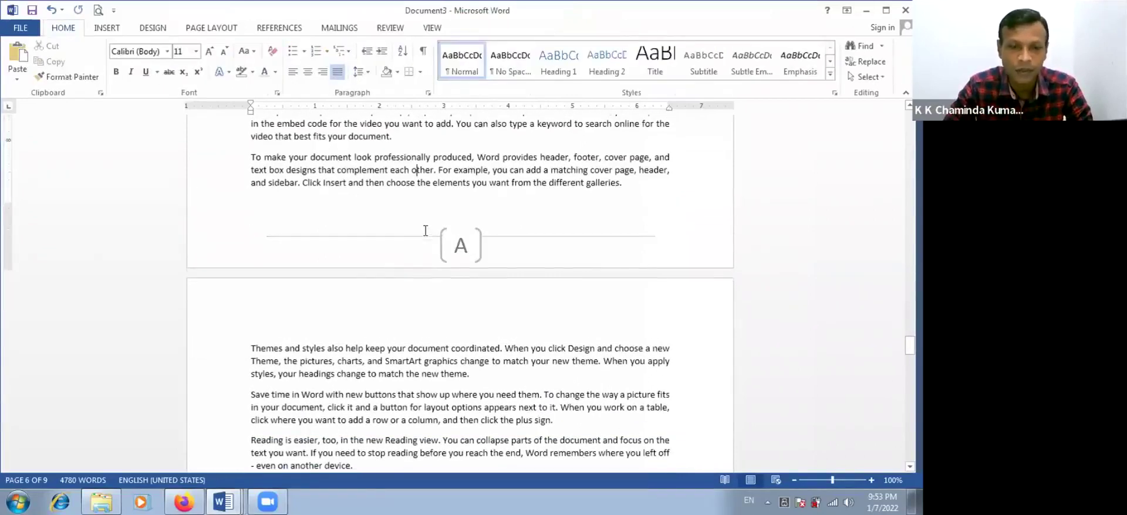
pyautogui.scroll(-10, 426, 230)
pyautogui.click(22, 30)
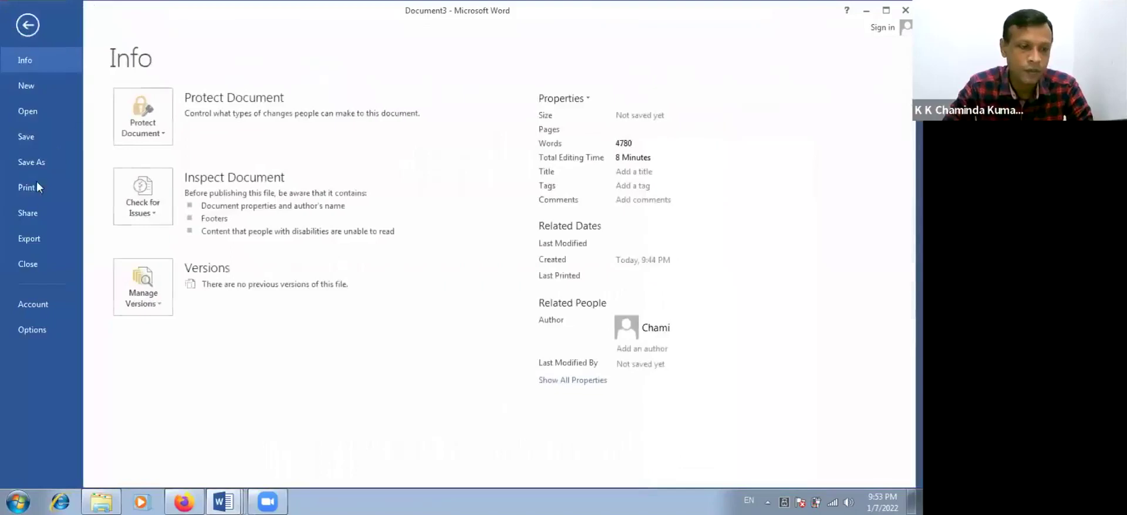
pyautogui.click(30, 189)
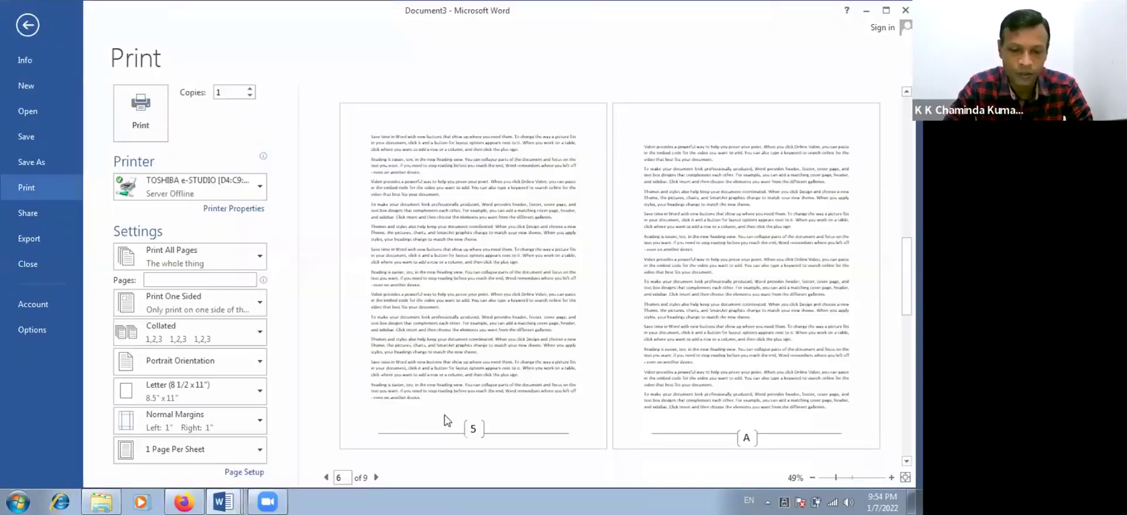
pyautogui.click(377, 478)
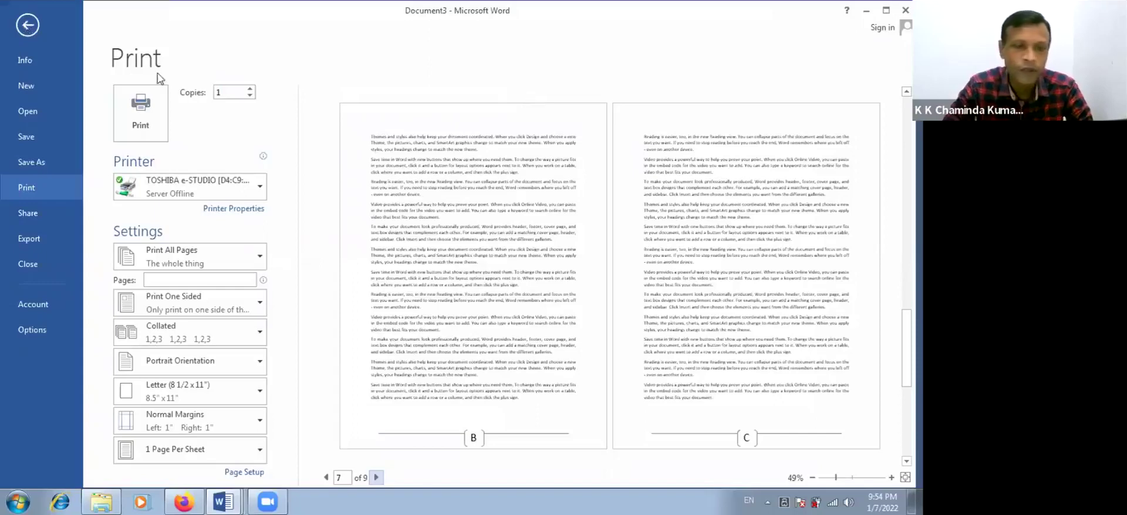
pyautogui.press('Escape')
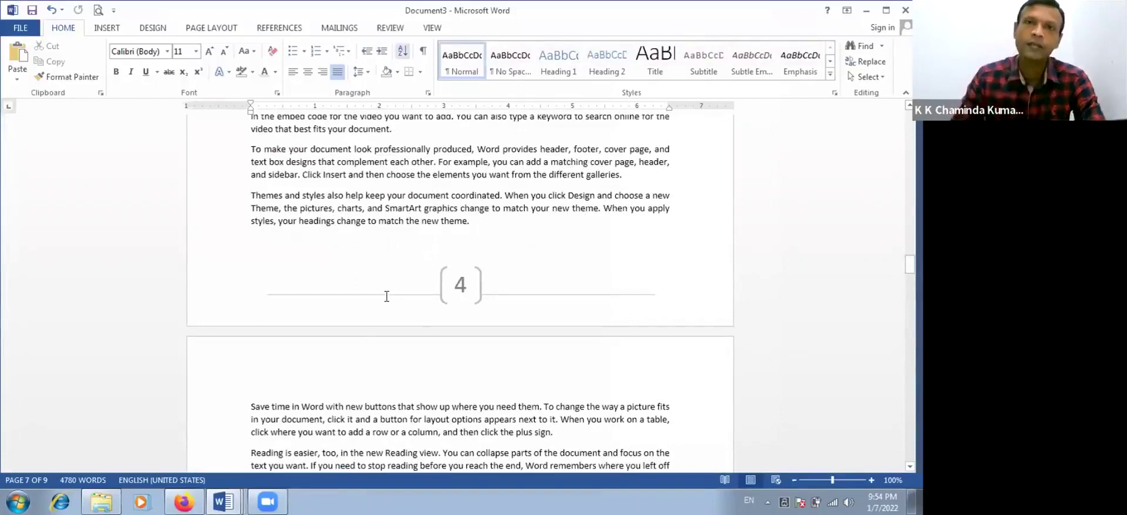
pyautogui.scroll(8, 387, 296)
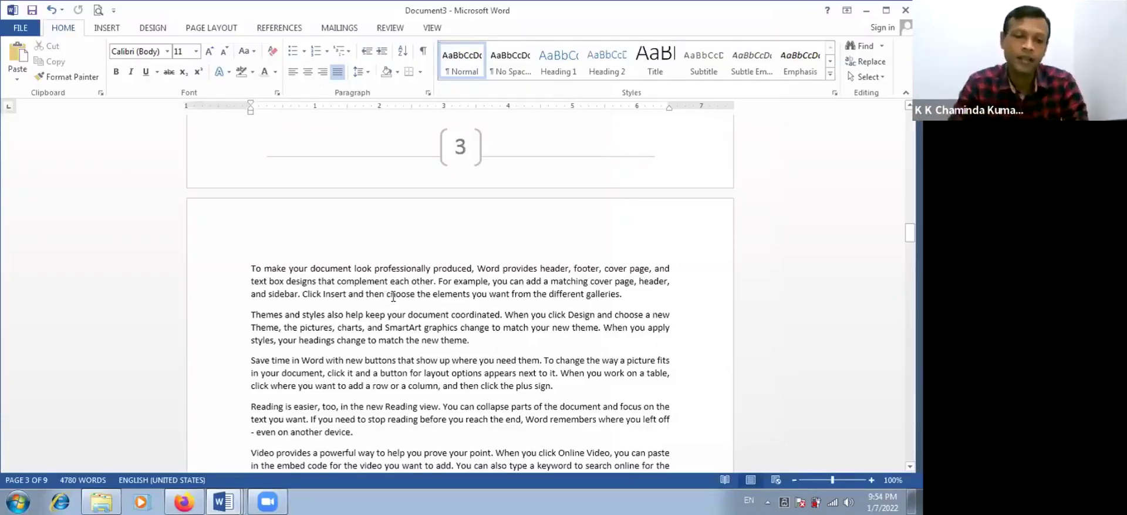
pyautogui.scroll(-10, 413, 300)
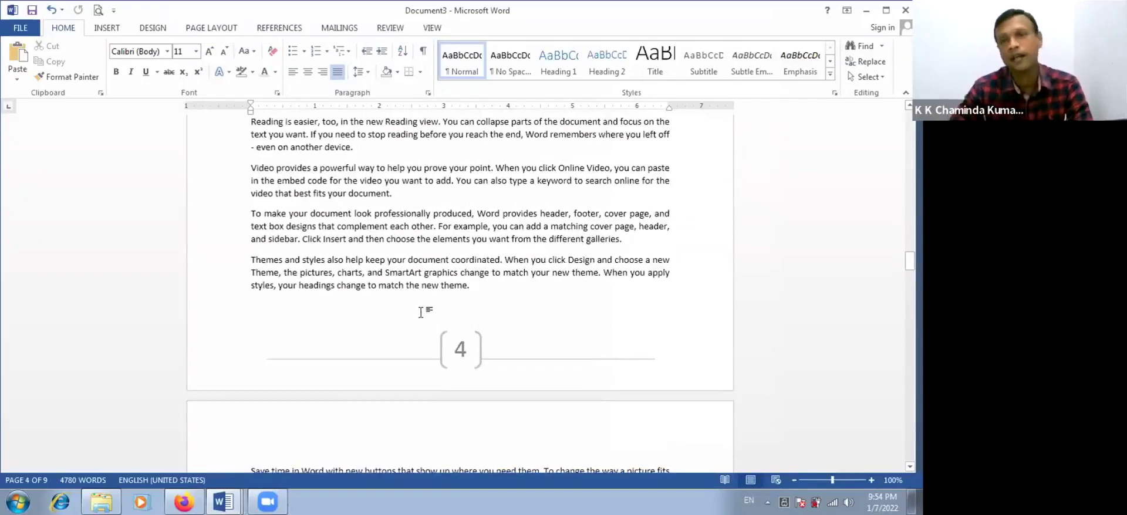
pyautogui.scroll(4, 420, 311)
pyautogui.scroll(10, 418, 292)
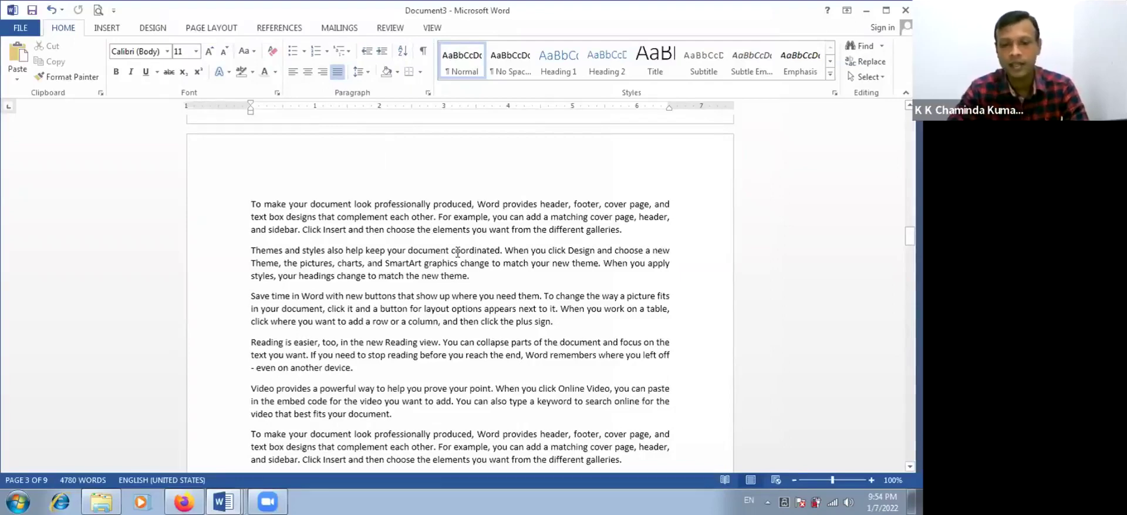
pyautogui.scroll(4, 457, 252)
pyautogui.scroll(-8, 452, 247)
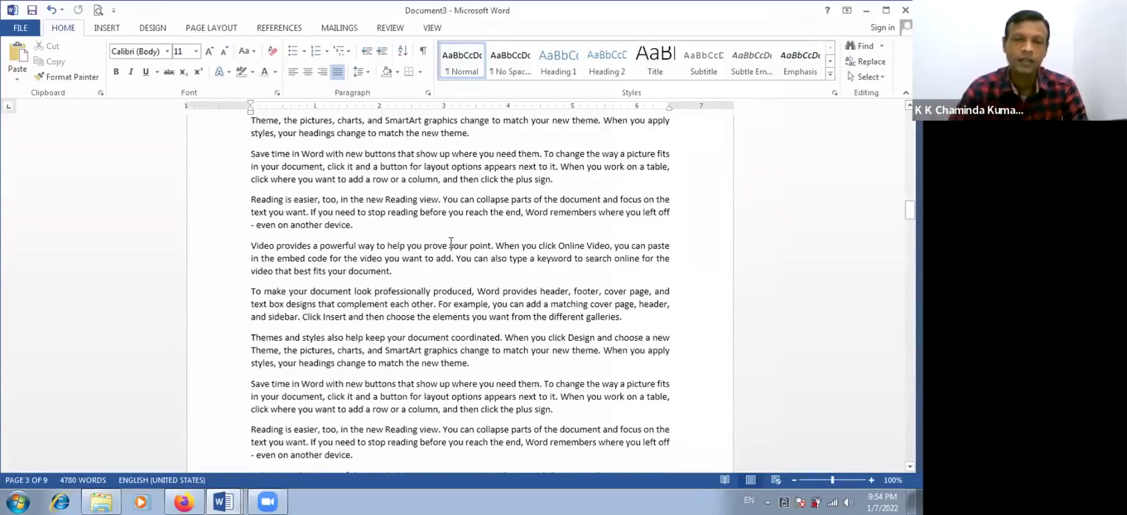
pyautogui.scroll(1, 372, 250)
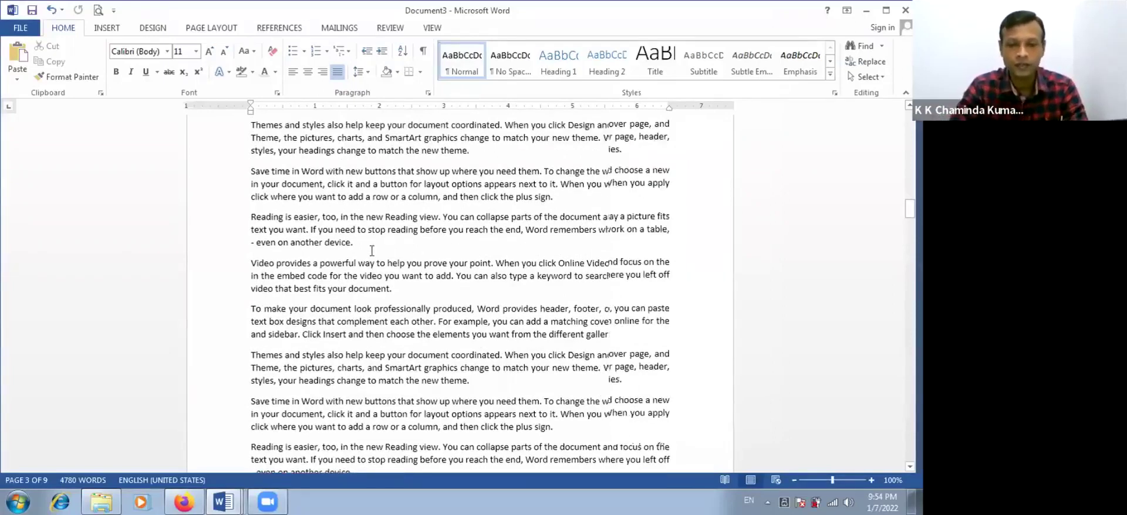
pyautogui.scroll(3, 372, 251)
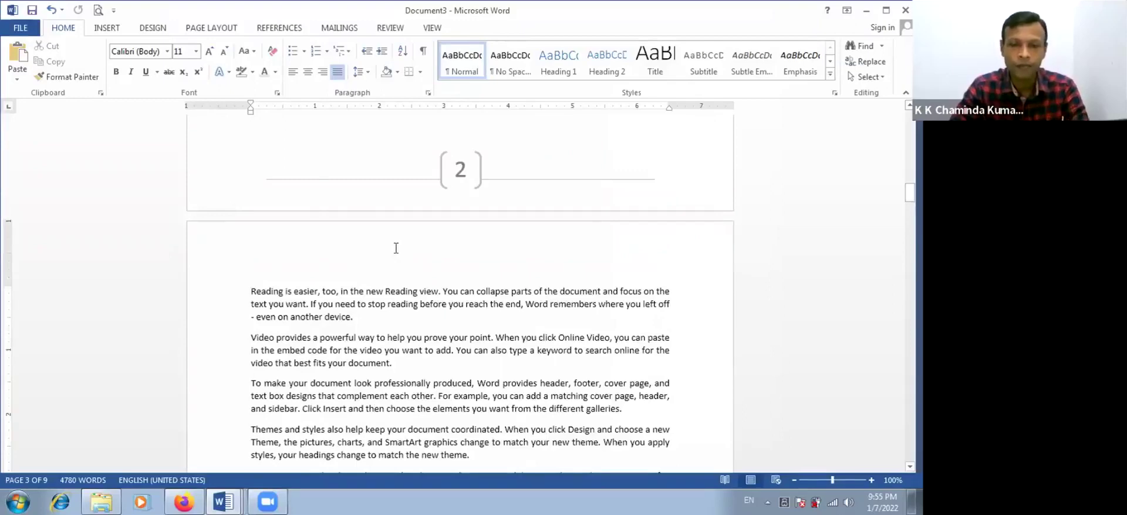
pyautogui.scroll(4, 395, 248)
pyautogui.scroll(-12, 398, 249)
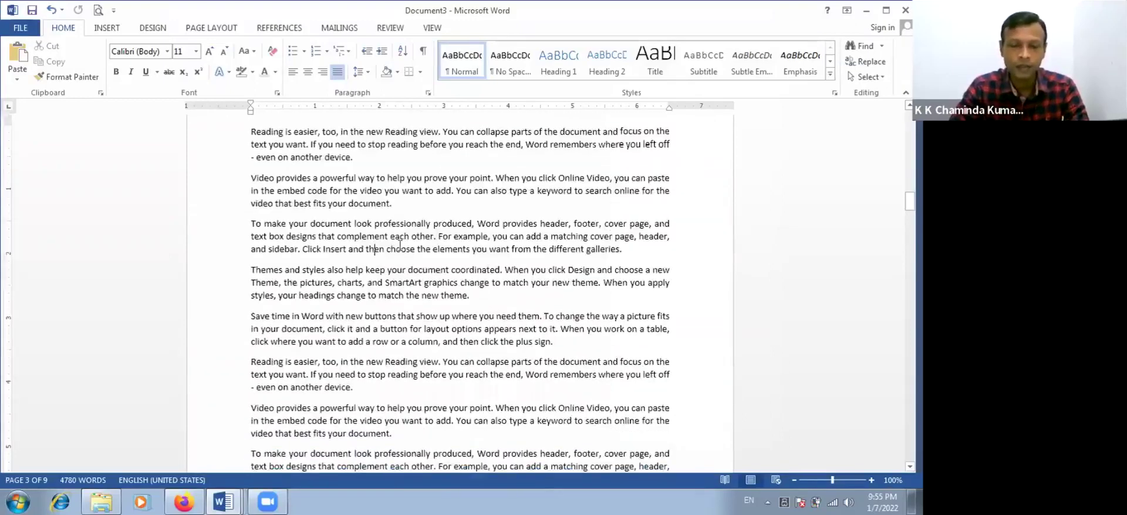
pyautogui.scroll(-12, 400, 249)
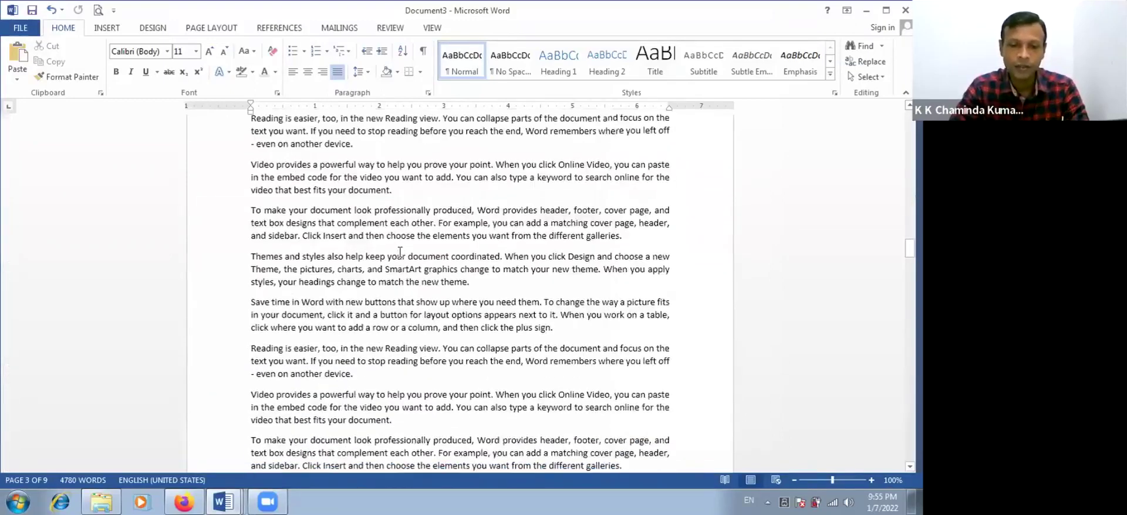
pyautogui.scroll(-2, 400, 251)
pyautogui.click(388, 245)
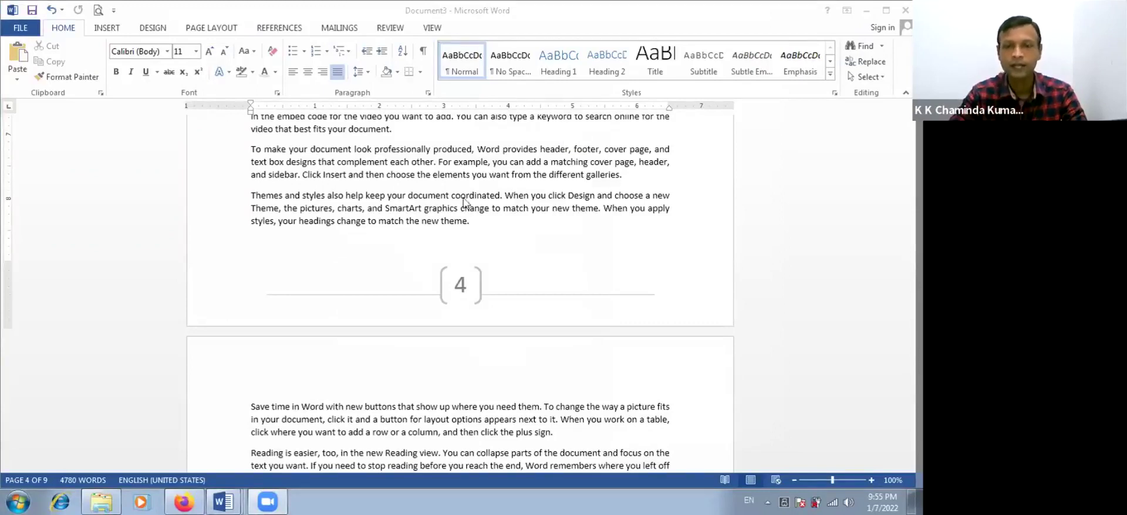
pyautogui.click(380, 362)
pyautogui.click(380, 361)
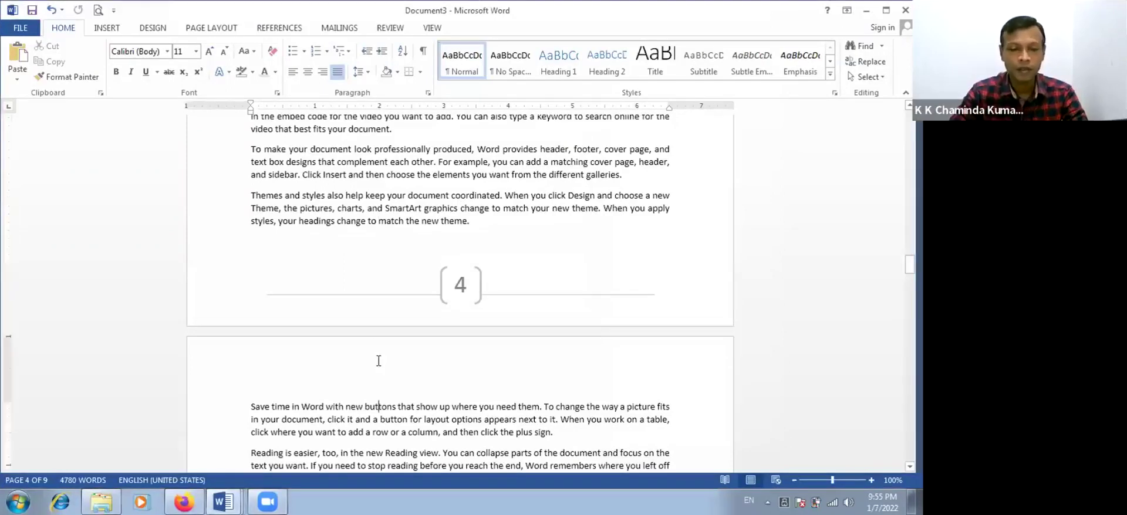
pyautogui.scroll(-3, 382, 362)
pyautogui.scroll(-2, 383, 362)
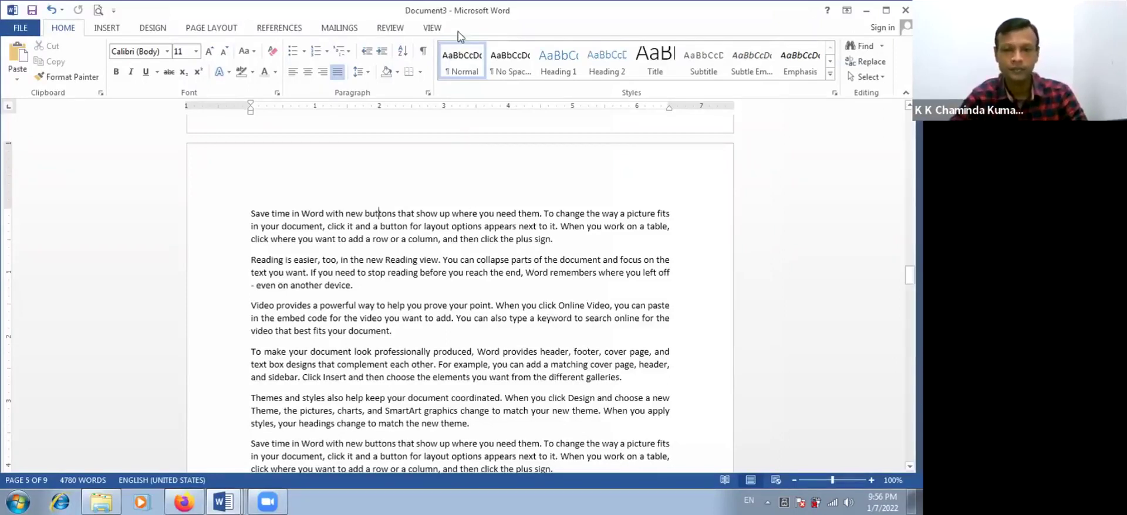
pyautogui.click(465, 328)
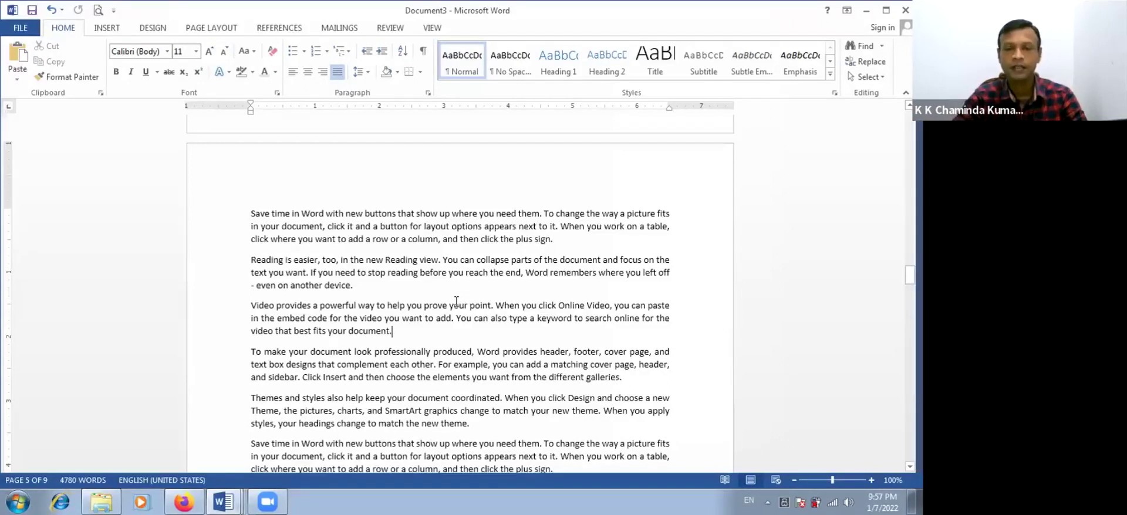
pyautogui.scroll(-3, 456, 300)
pyautogui.scroll(-5, 456, 303)
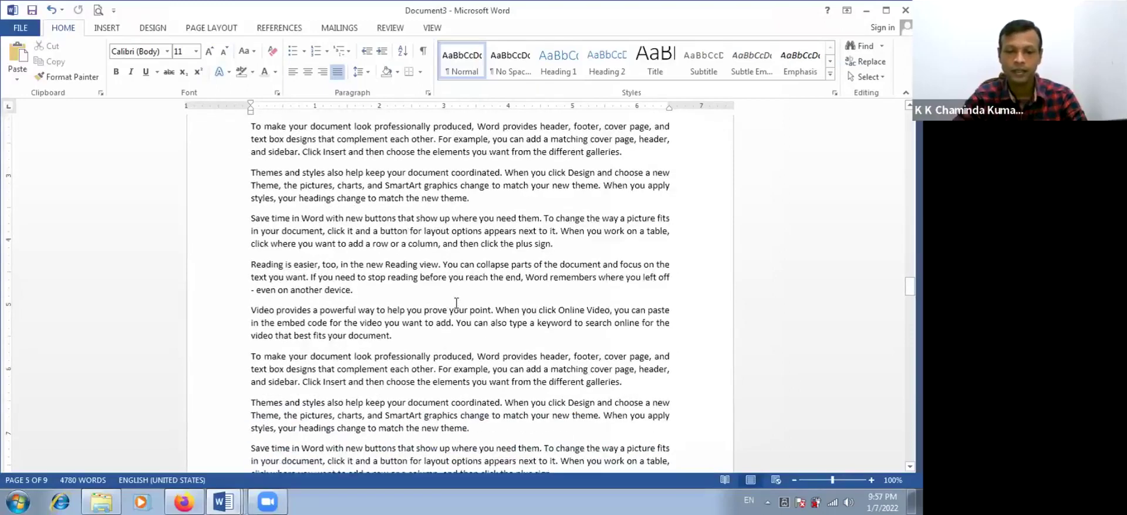
pyautogui.scroll(-3, 457, 302)
pyautogui.scroll(5, 457, 302)
pyautogui.scroll(-2, 457, 303)
pyautogui.scroll(14, 457, 303)
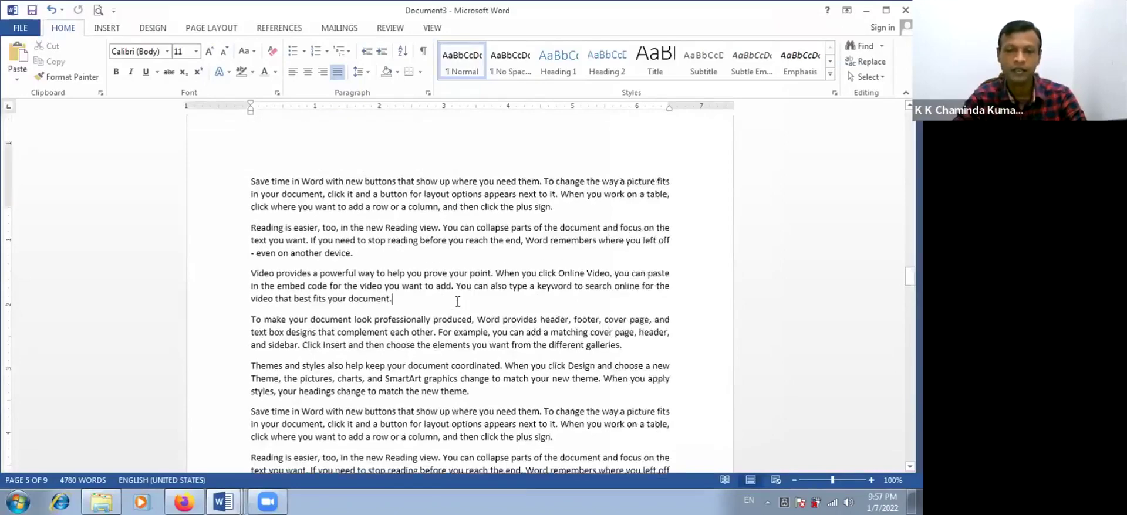
pyautogui.scroll(-5, 457, 302)
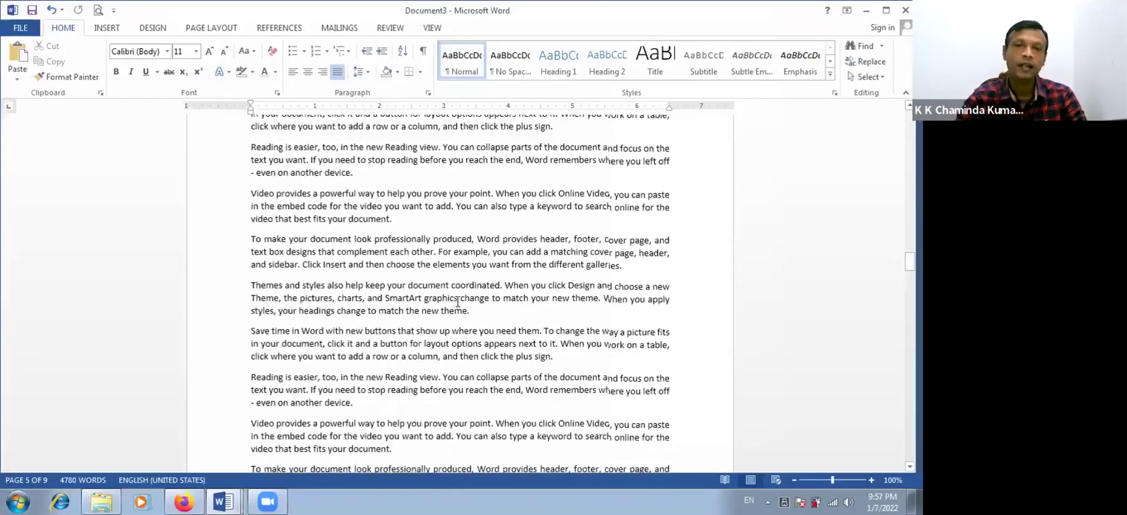
pyautogui.scroll(6, 458, 302)
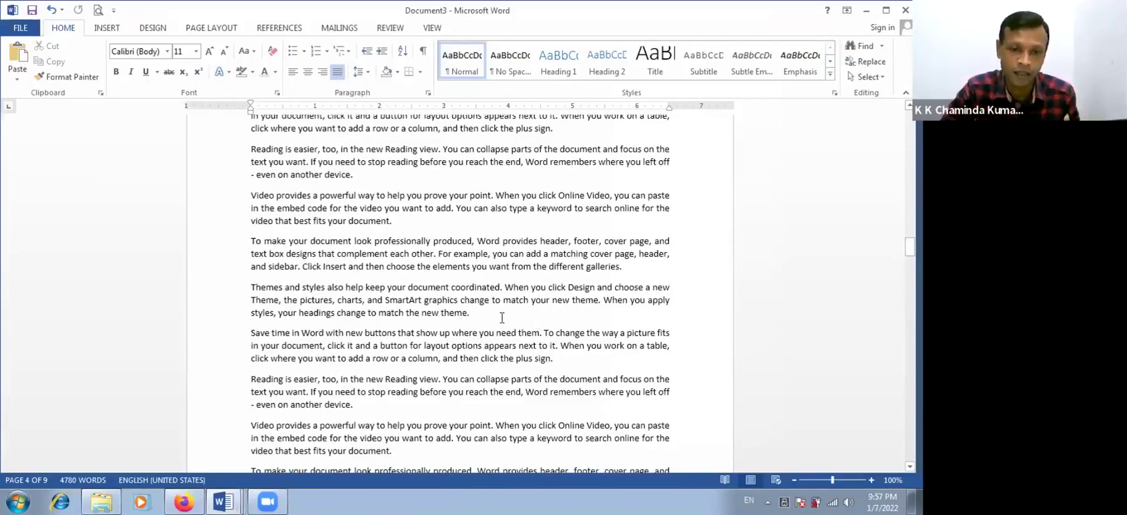
pyautogui.scroll(-8, 484, 316)
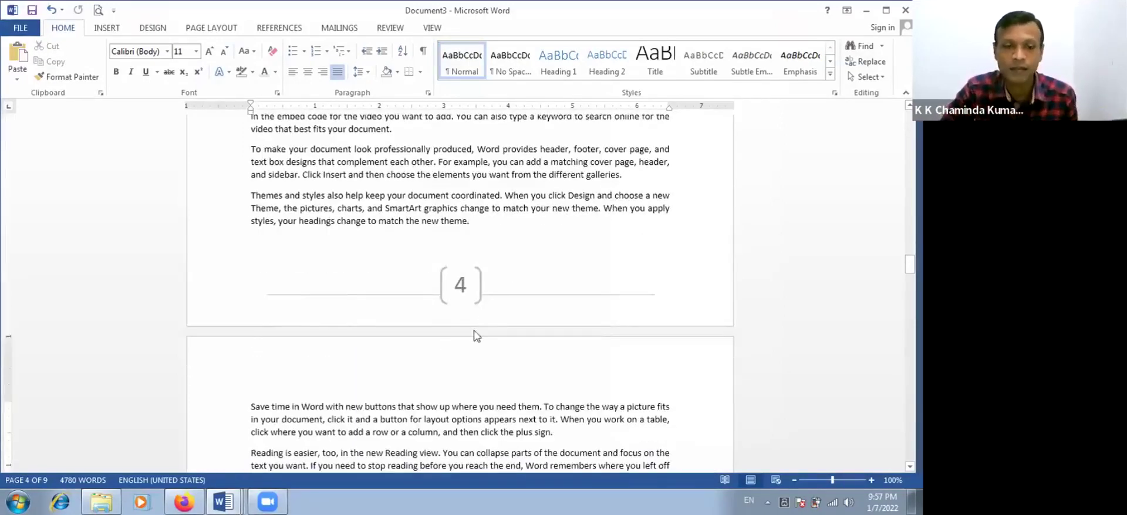
pyautogui.scroll(-5, 480, 332)
pyautogui.click(475, 343)
pyautogui.scroll(-10, 475, 343)
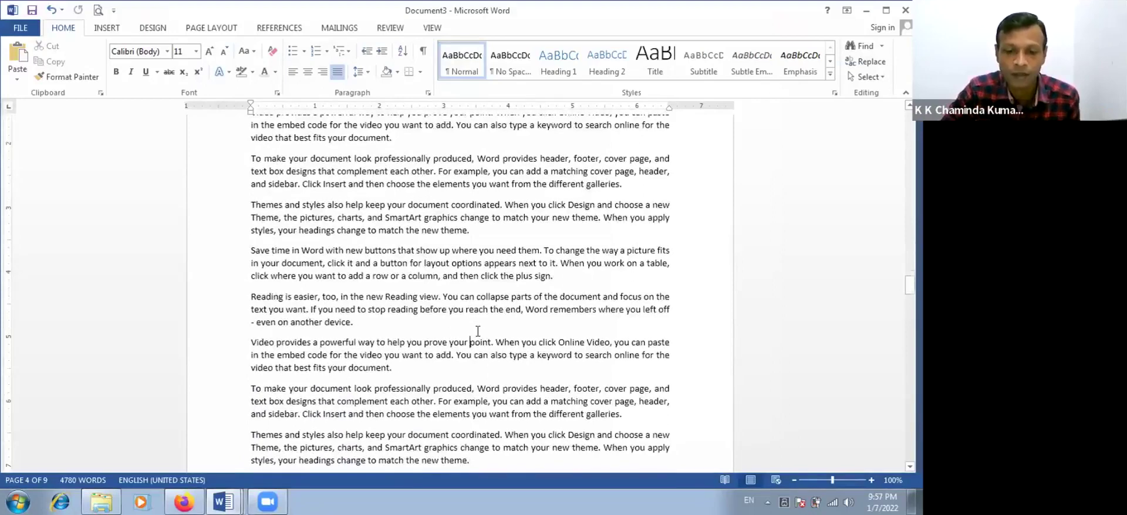
pyautogui.scroll(-2, 476, 330)
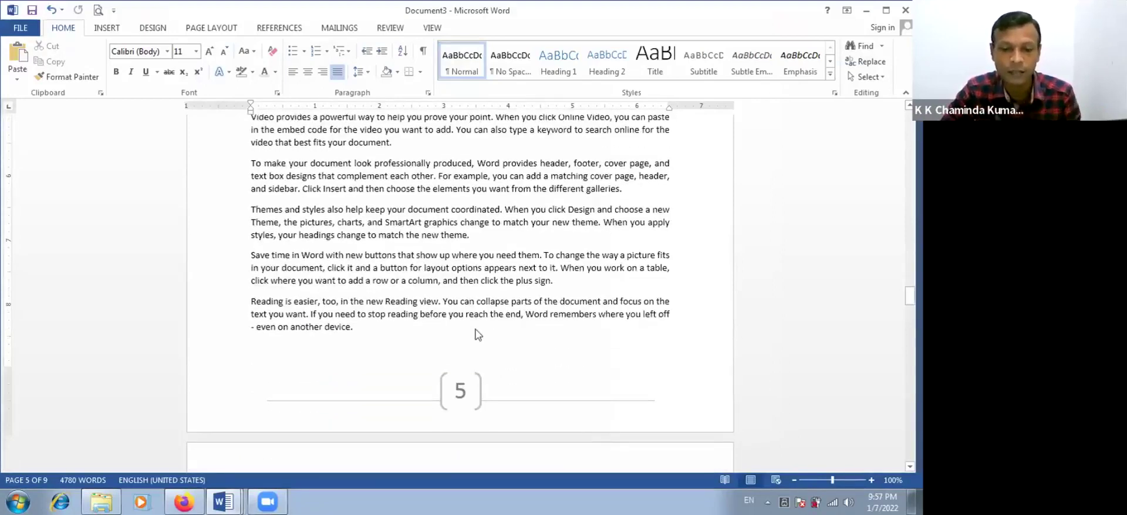
pyautogui.scroll(-3, 477, 332)
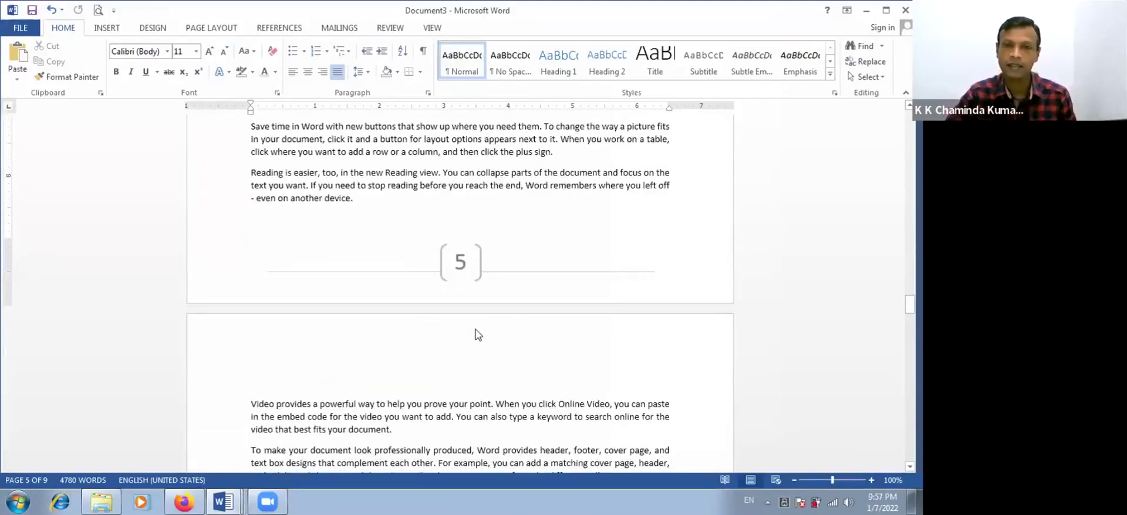
pyautogui.scroll(-4, 477, 330)
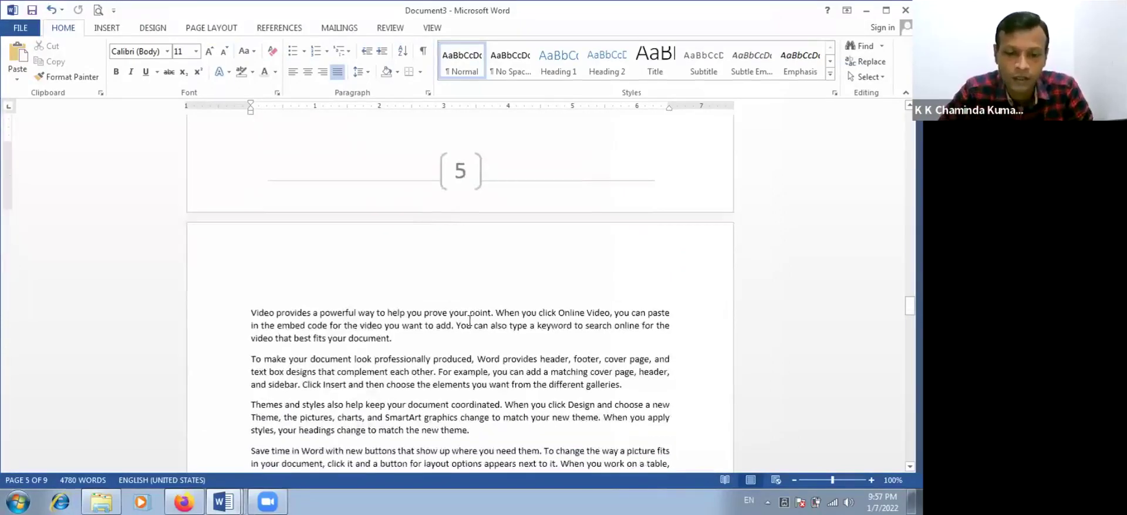
pyautogui.scroll(4, 455, 311)
pyautogui.scroll(1, 456, 310)
pyautogui.scroll(-6, 454, 306)
pyautogui.scroll(4, 453, 303)
pyautogui.scroll(-15, 454, 303)
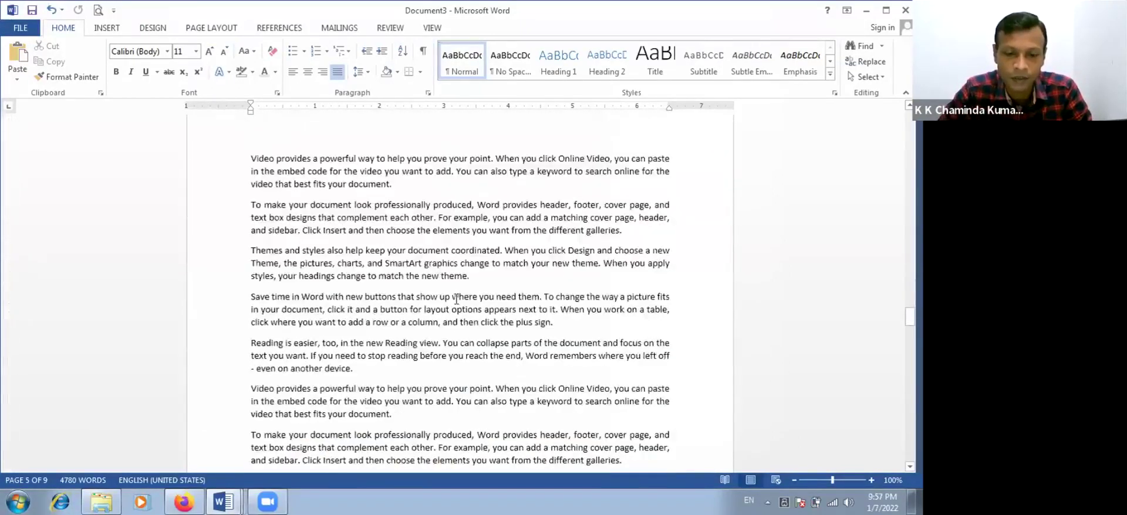
pyautogui.scroll(-6, 459, 302)
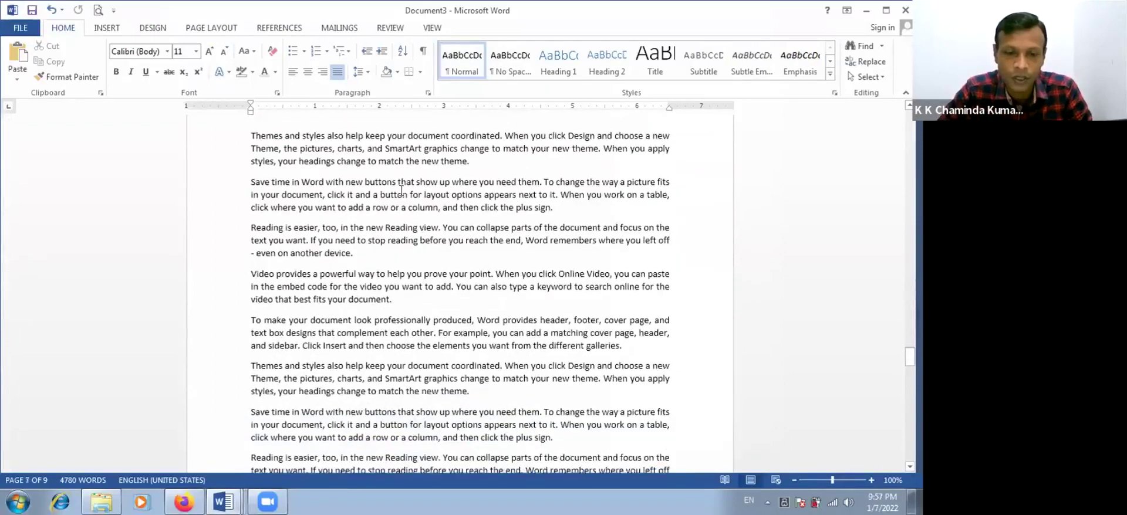
pyautogui.scroll(-10, 400, 191)
pyautogui.scroll(3, 401, 190)
pyautogui.scroll(3, 401, 189)
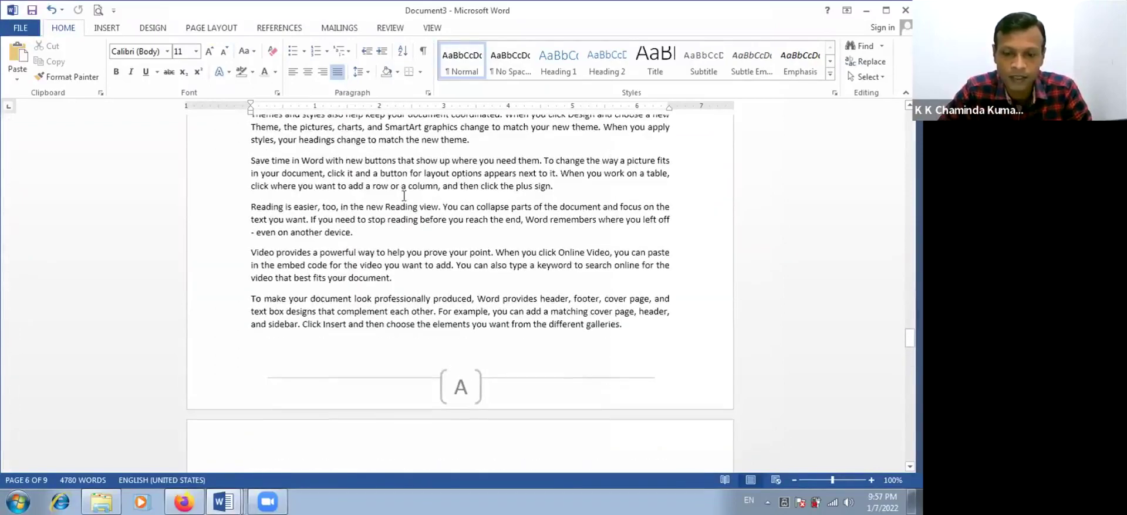
pyautogui.scroll(8, 411, 223)
pyautogui.scroll(5, 413, 227)
pyautogui.scroll(-6, 395, 234)
pyautogui.scroll(4, 398, 221)
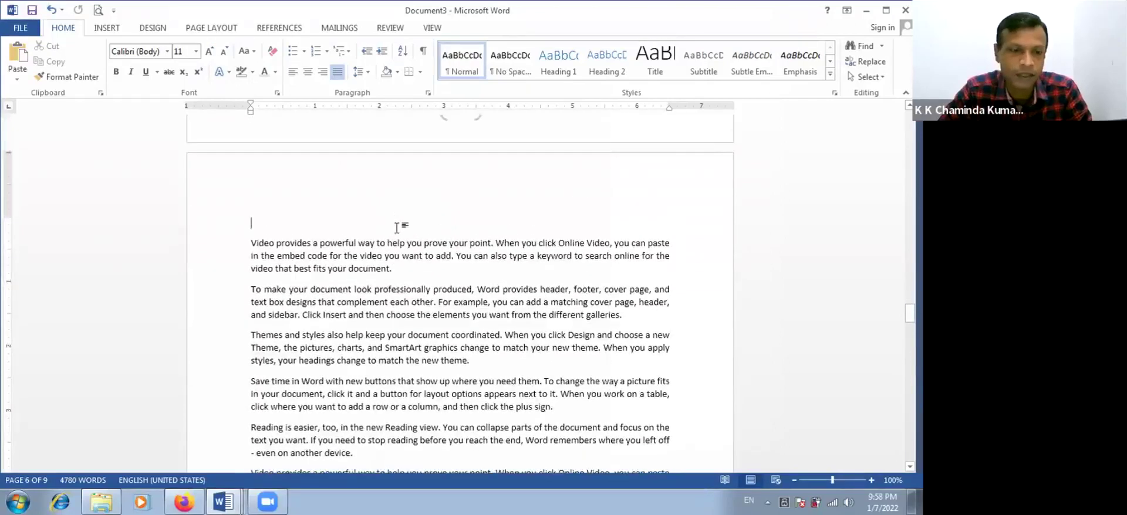
pyautogui.click(251, 220)
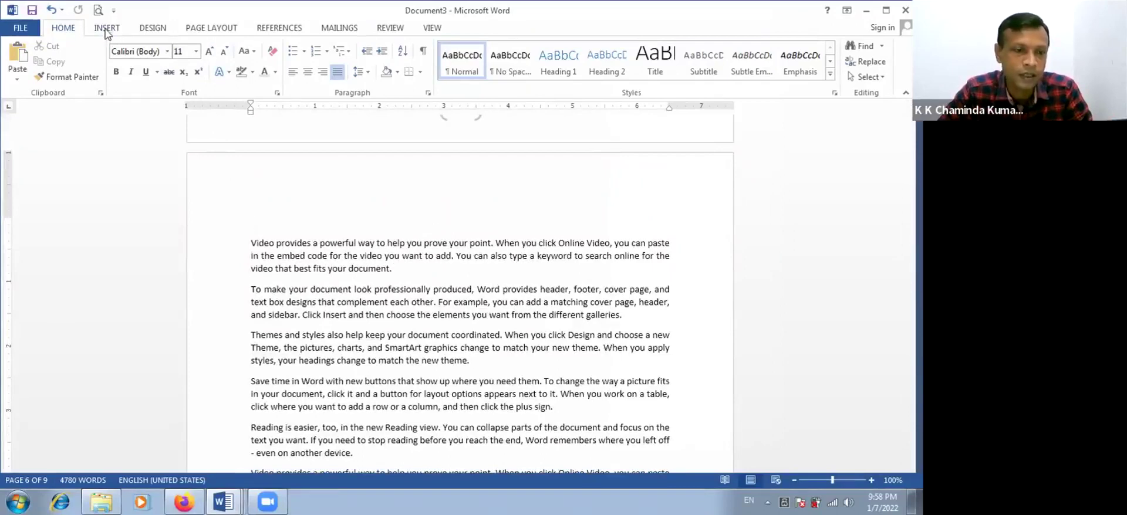
# Step: Set the lettered section beginning on page 6 to Landscape orientation
pyautogui.click(106, 31)
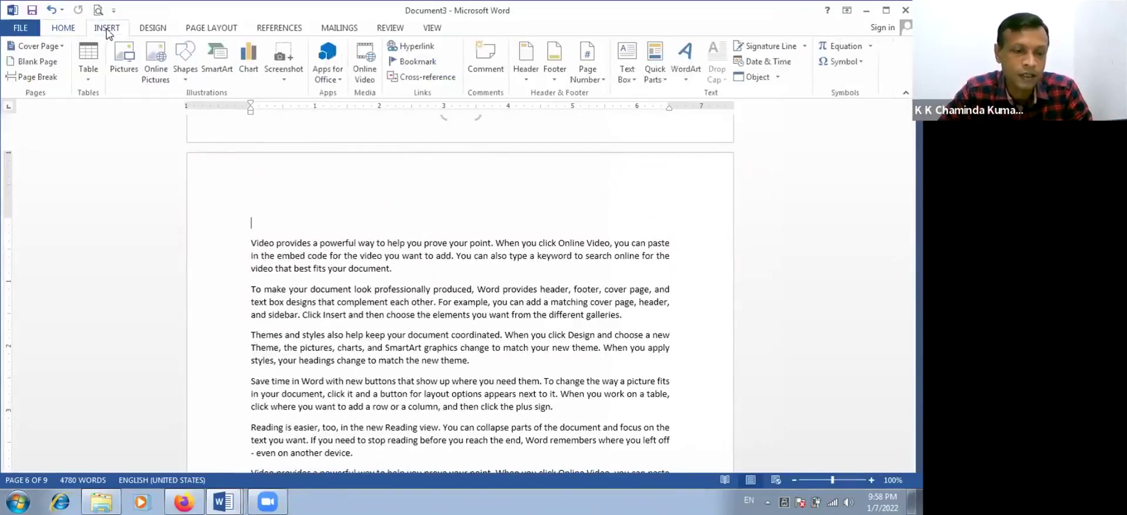
pyautogui.click(172, 29)
pyautogui.click(199, 27)
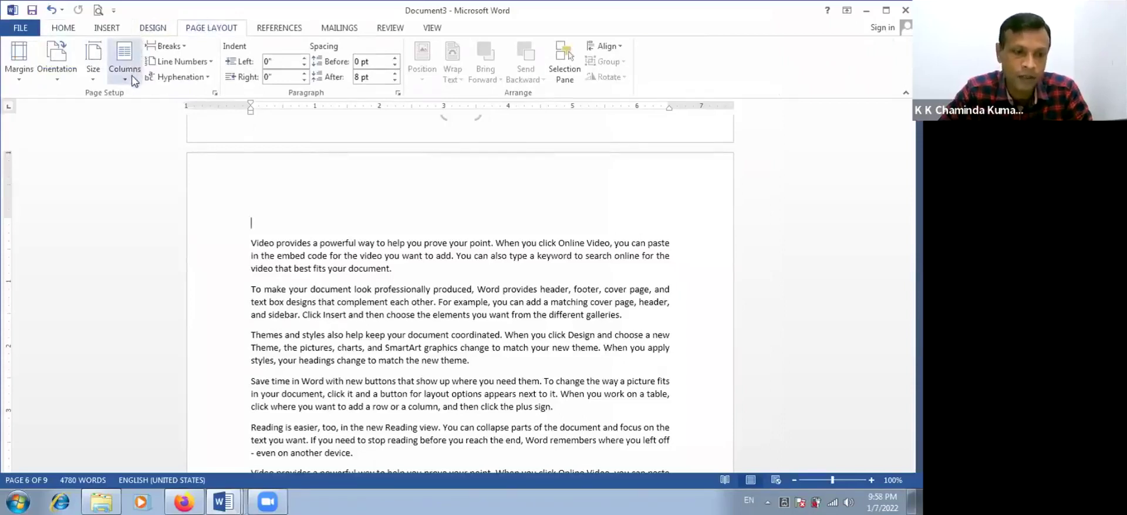
pyautogui.click(67, 84)
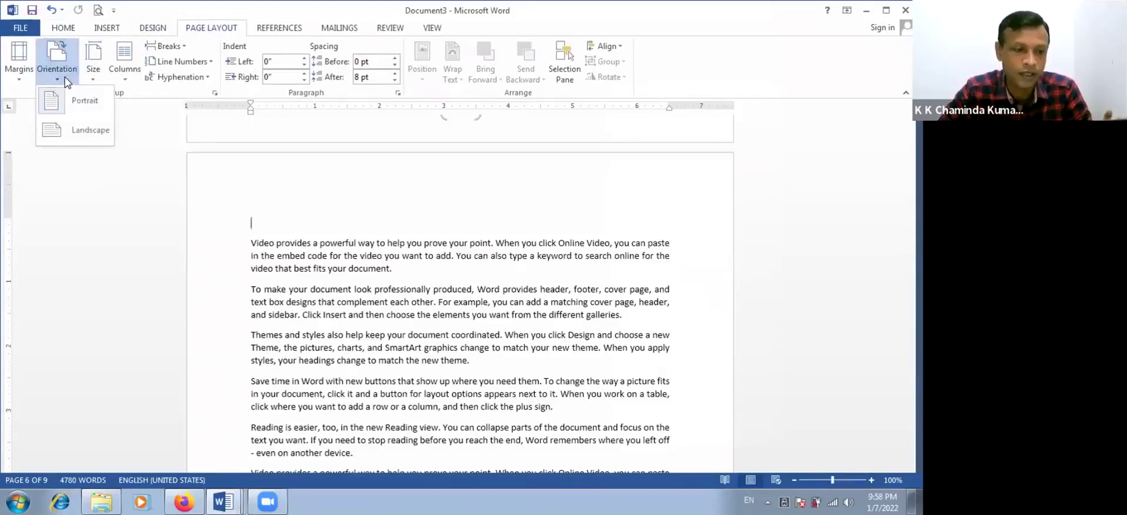
pyautogui.click(81, 131)
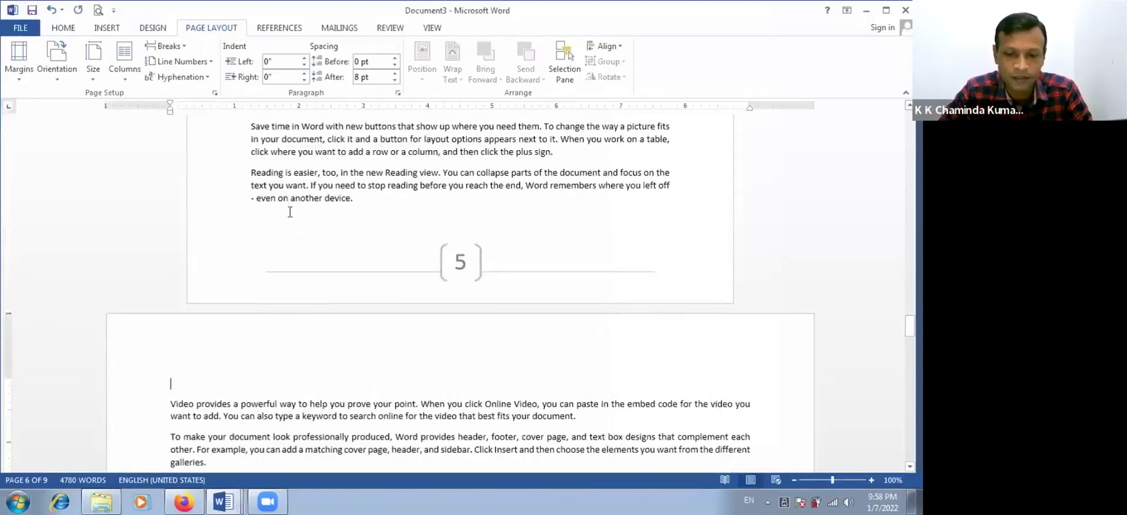
pyautogui.hotkey('ctrl', 'z')
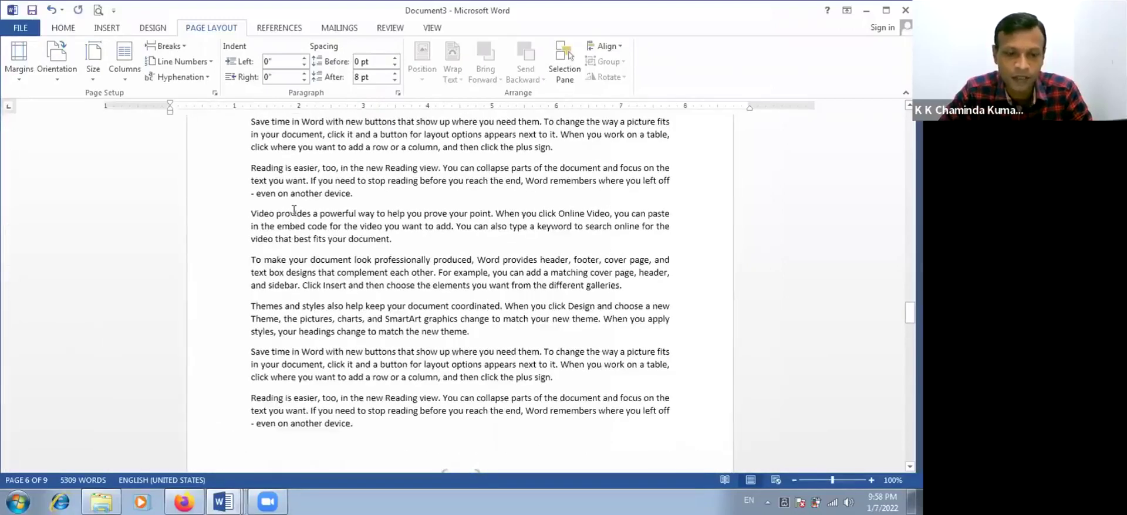
pyautogui.click(305, 217)
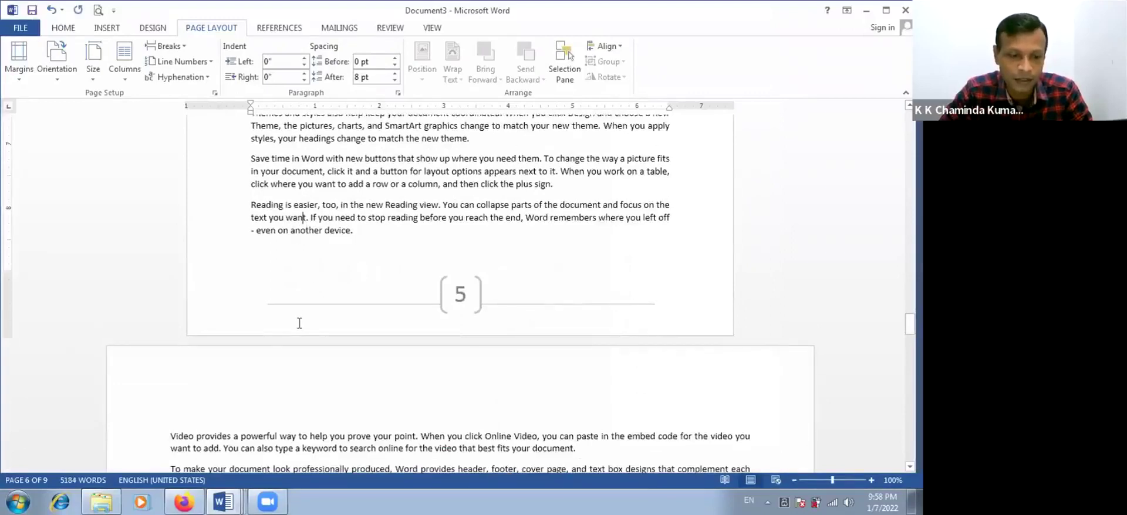
pyautogui.scroll(-5, 279, 345)
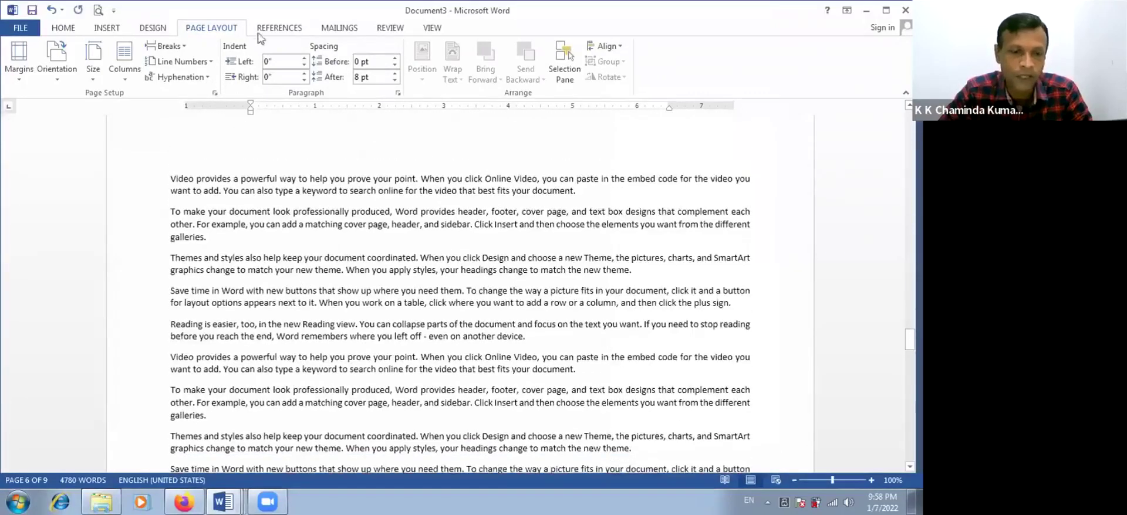
pyautogui.click(435, 28)
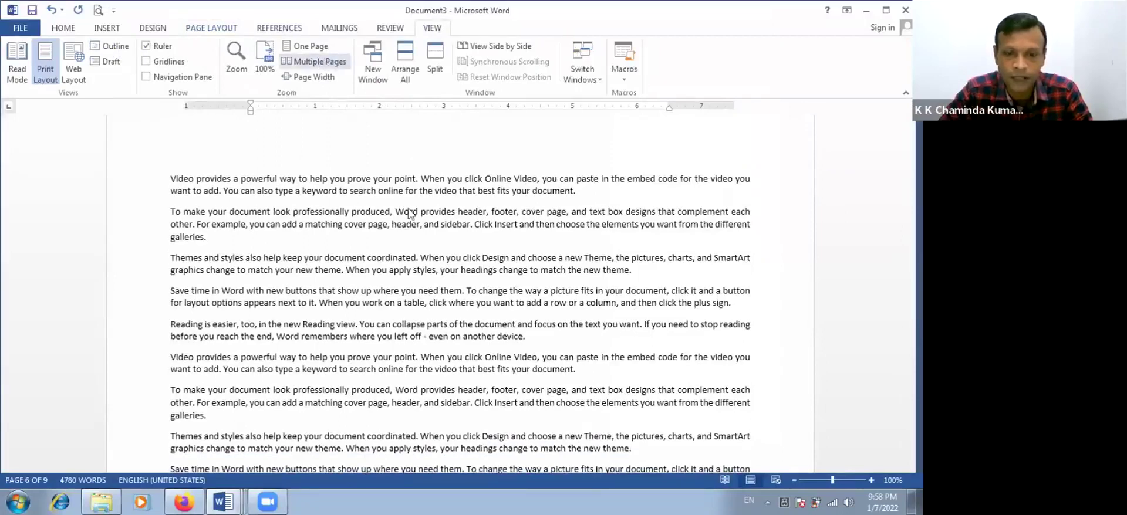
pyautogui.keyDown('ctrl'); pyautogui.scroll(-4, 411, 216); pyautogui.keyUp('ctrl')
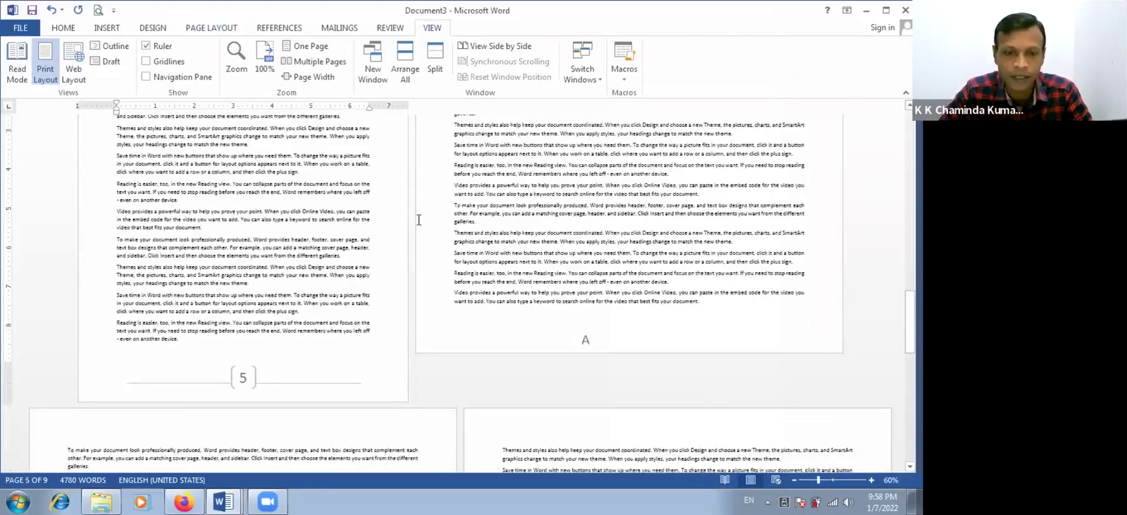
pyautogui.scroll(5, 417, 223)
pyautogui.scroll(4, 419, 220)
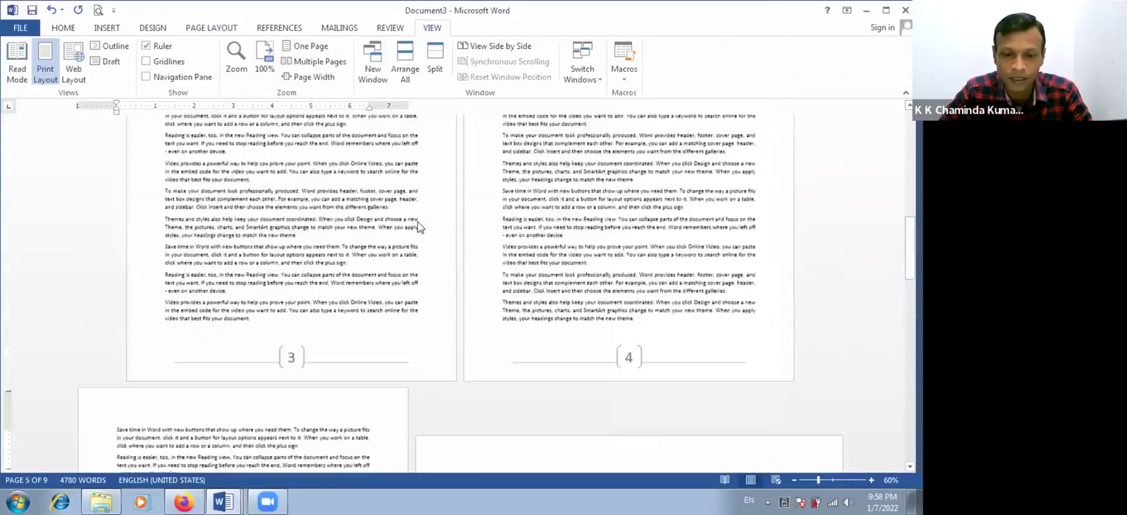
pyautogui.scroll(-3, 417, 251)
pyautogui.scroll(-10, 418, 254)
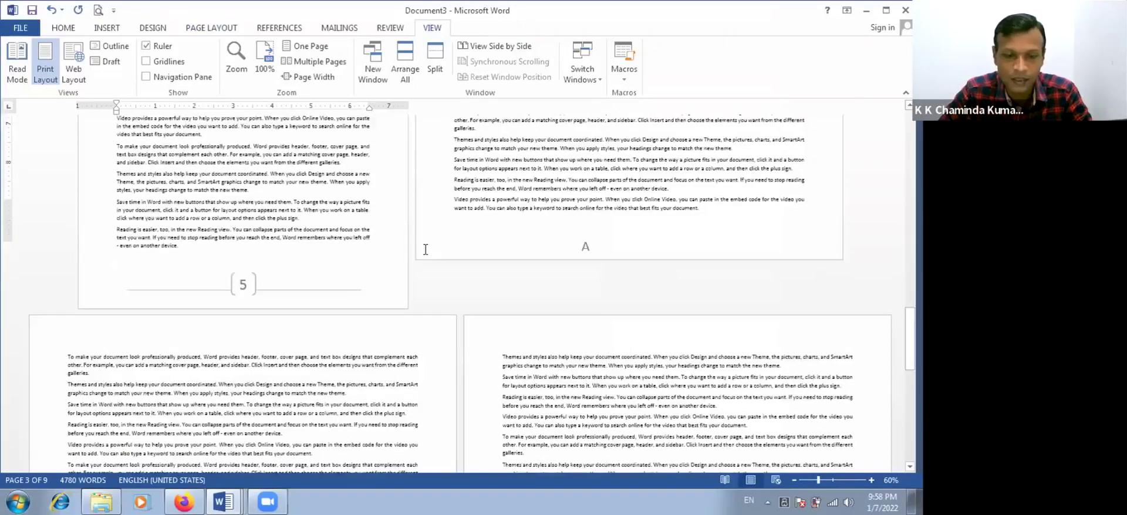
pyautogui.scroll(-4, 426, 249)
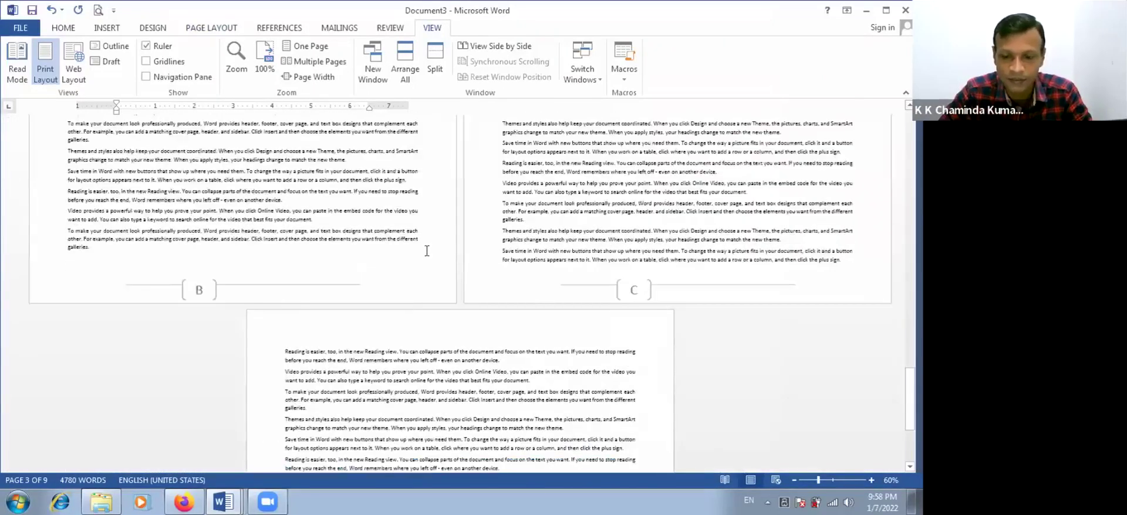
pyautogui.scroll(-3, 426, 250)
pyautogui.scroll(1, 426, 249)
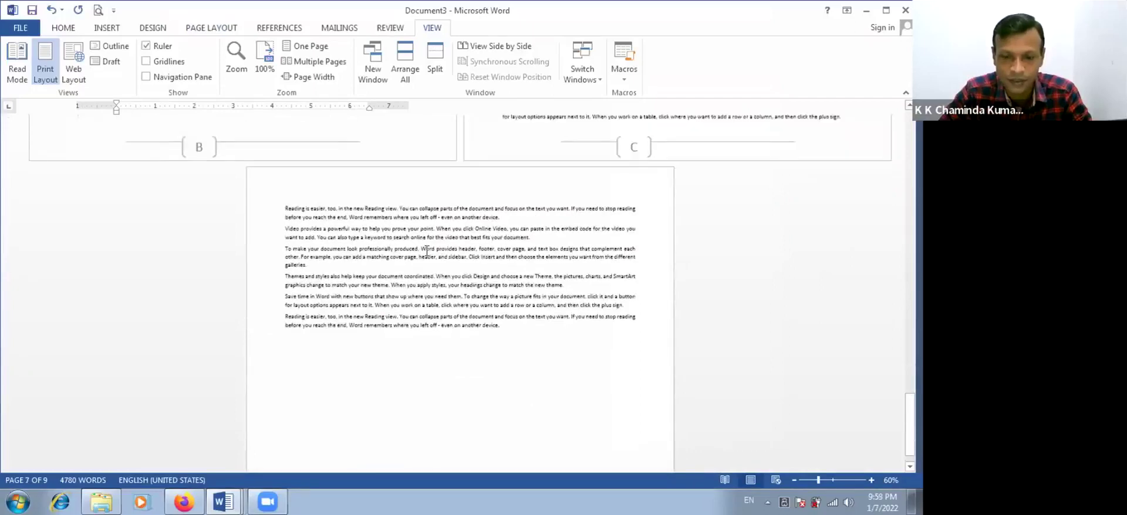
pyautogui.scroll(8, 426, 251)
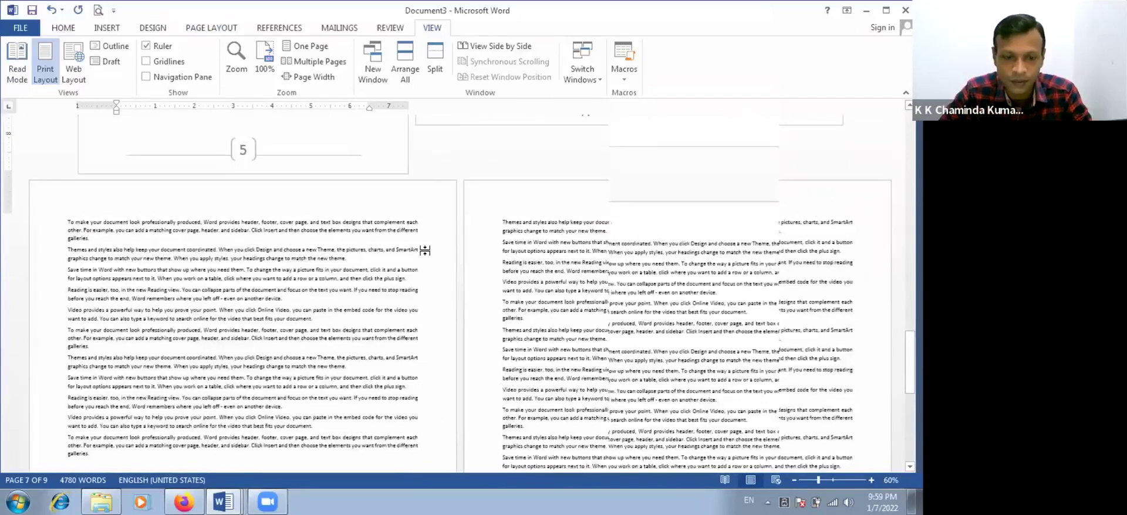
pyautogui.scroll(2, 425, 250)
pyautogui.scroll(4, 421, 256)
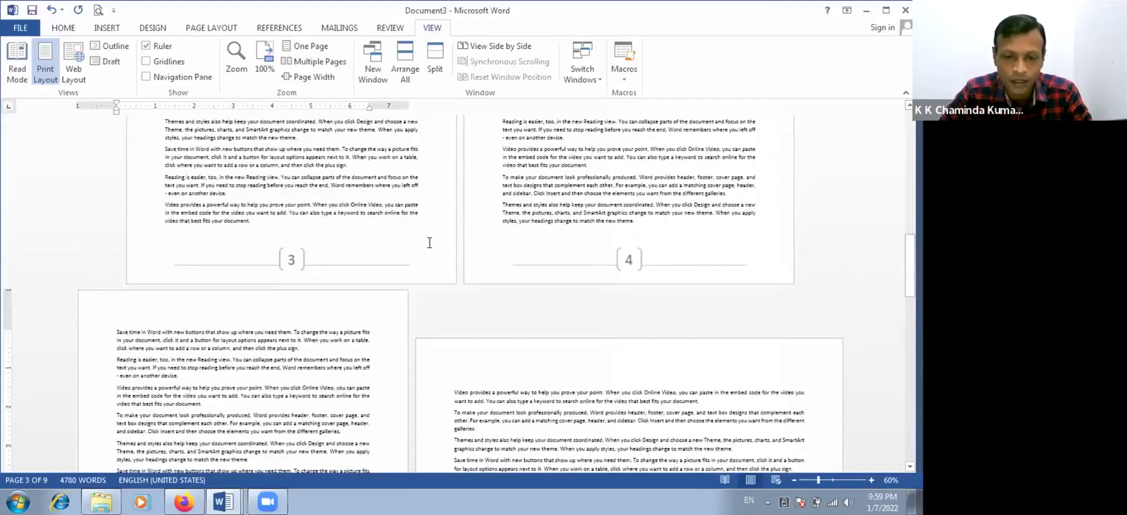
pyautogui.scroll(-2, 423, 249)
pyautogui.scroll(-7, 429, 251)
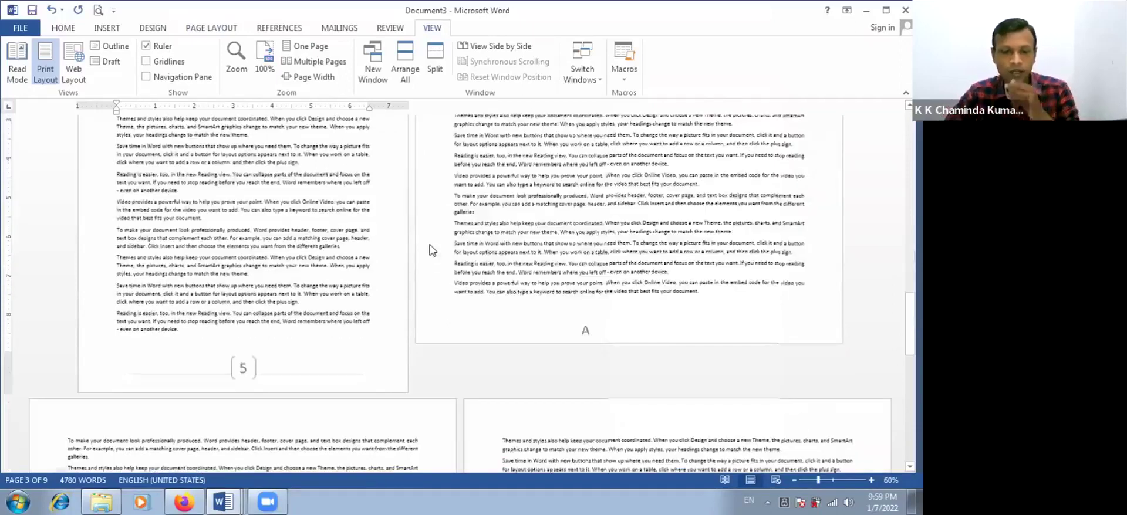
pyautogui.scroll(-3, 432, 252)
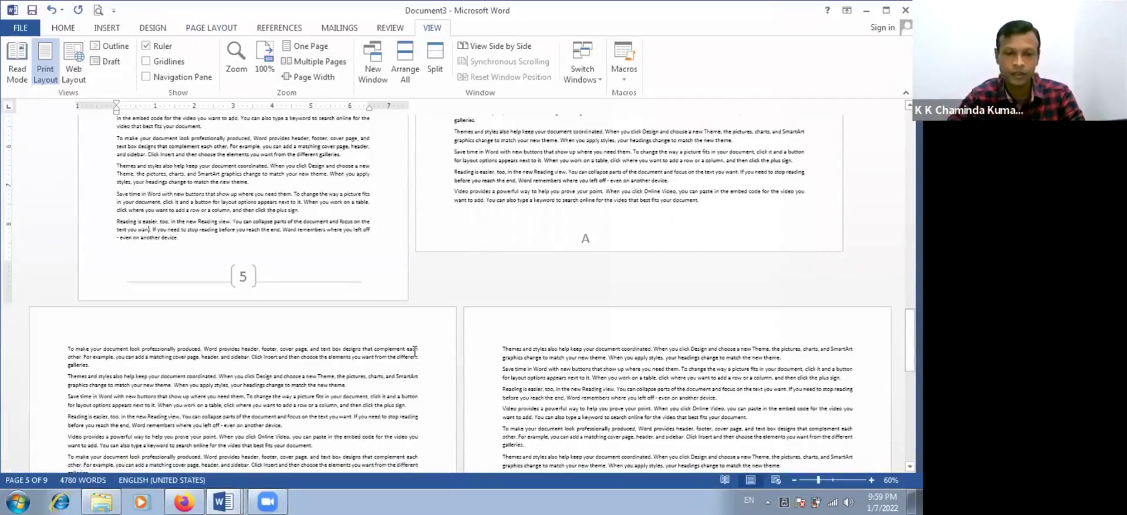
pyautogui.scroll(-4, 414, 351)
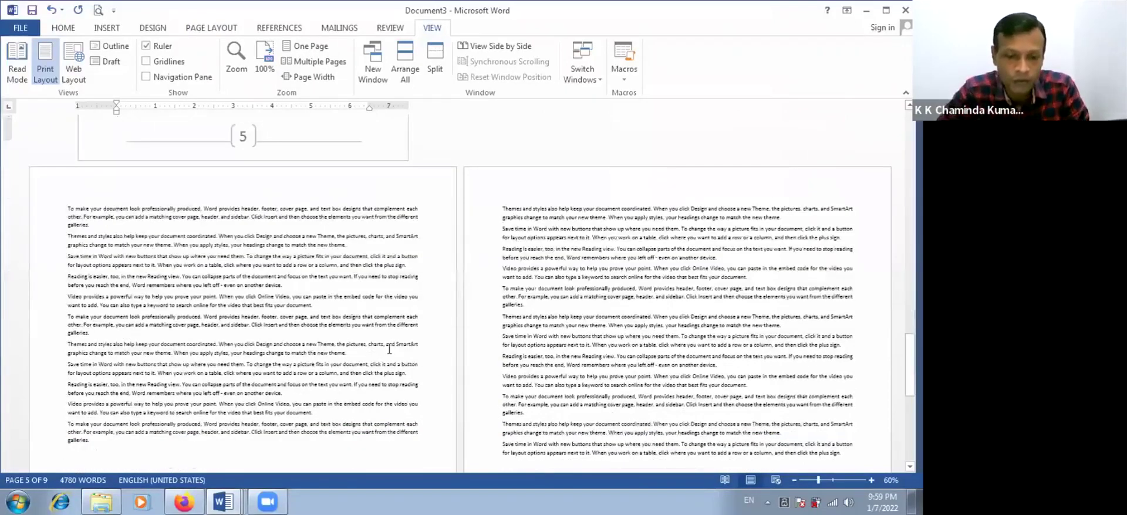
pyautogui.scroll(-4, 379, 350)
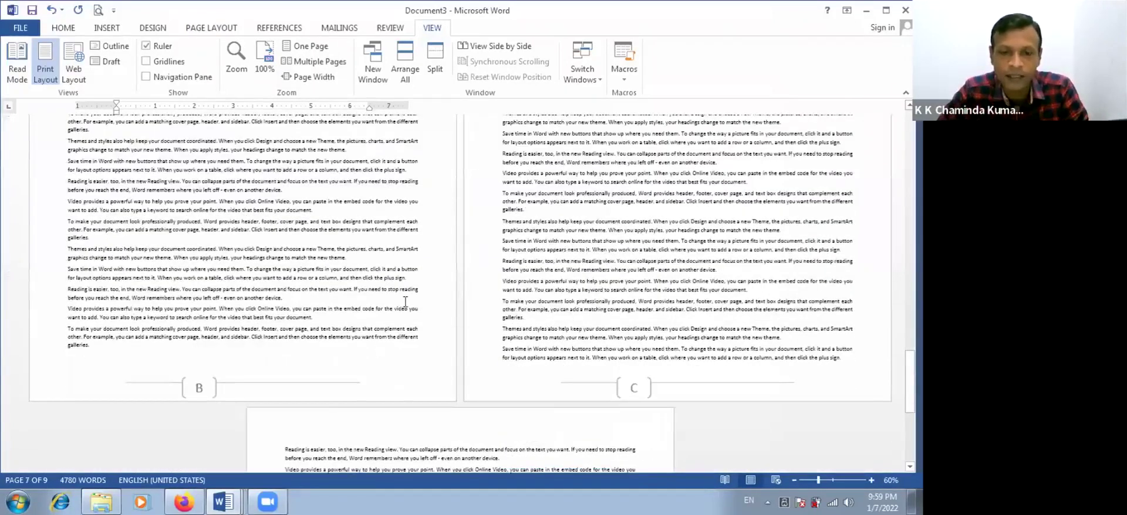
pyautogui.scroll(3, 455, 232)
pyautogui.scroll(-1, 389, 333)
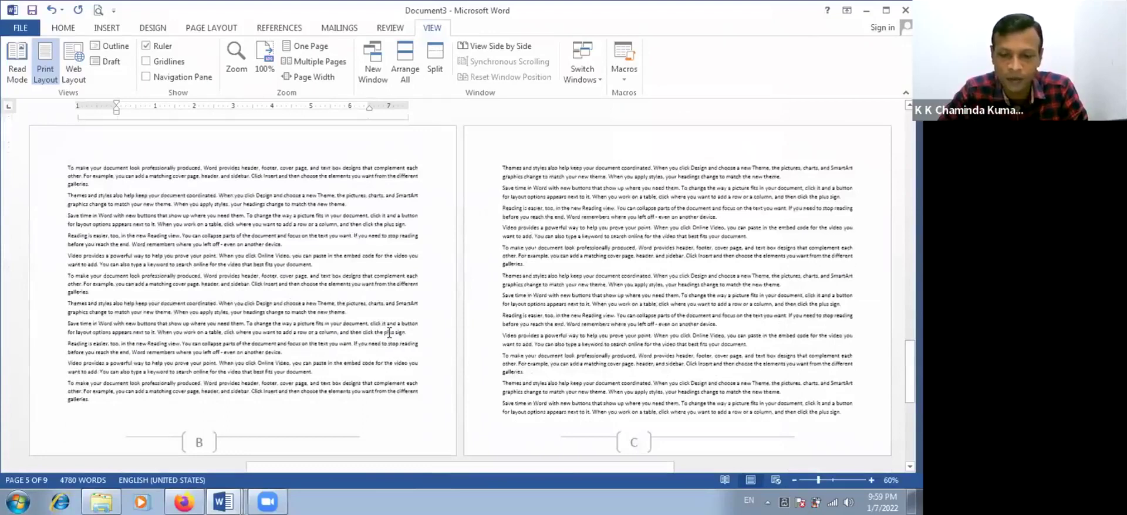
pyautogui.scroll(-1, 389, 333)
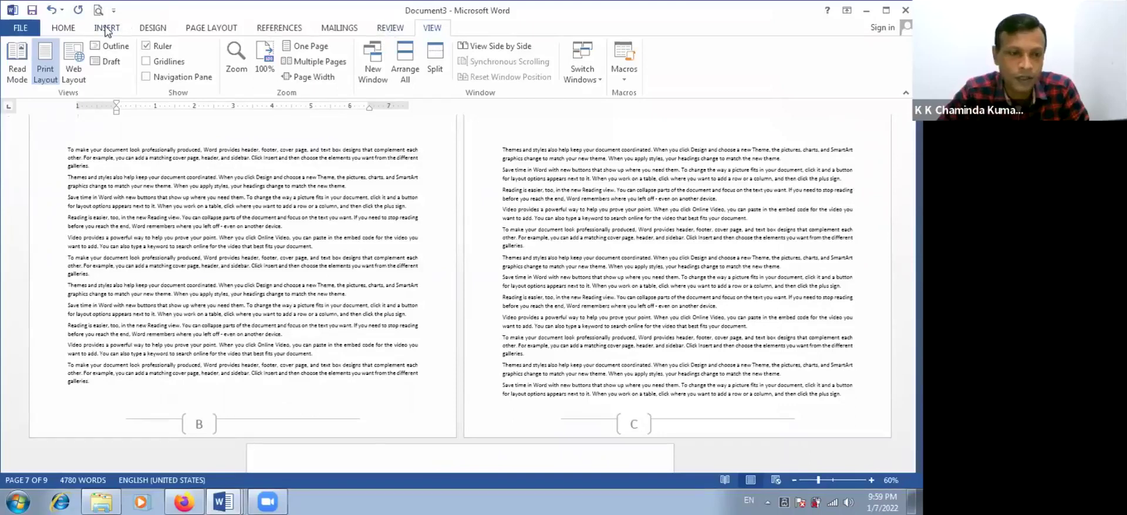
pyautogui.click(64, 28)
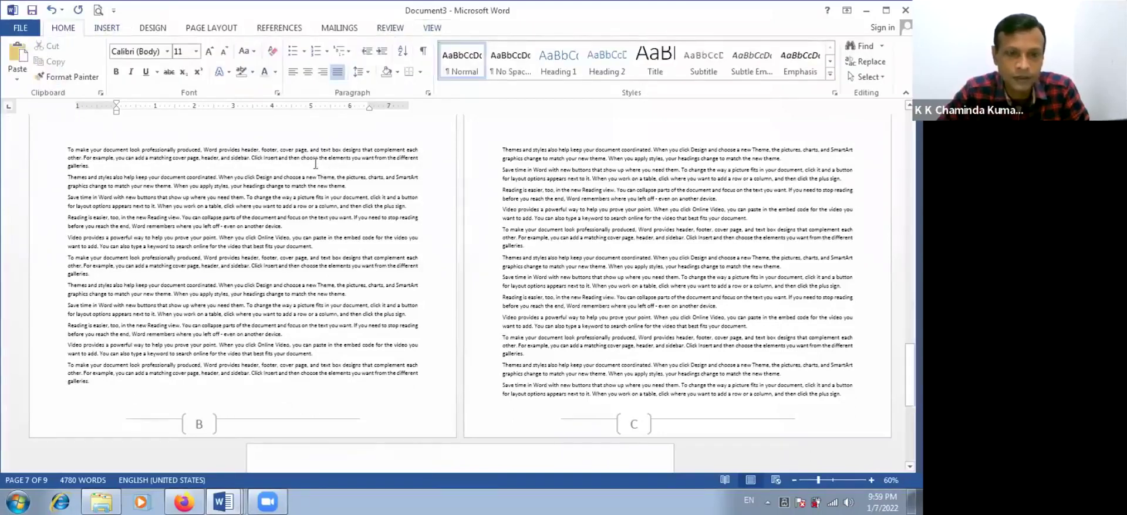
# Step: Show the document one page at a time at 100% zoom
pyautogui.click(430, 28)
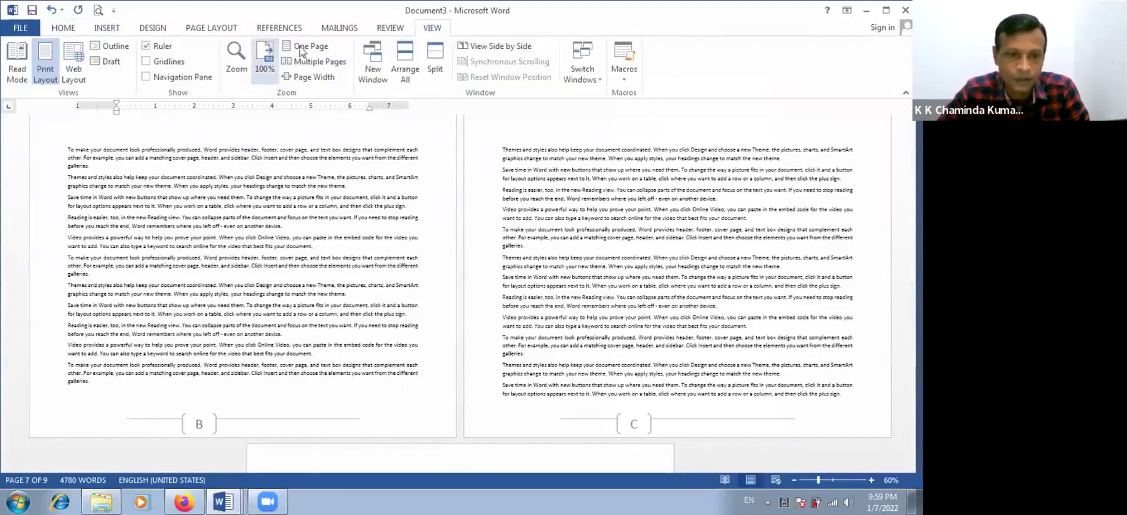
pyautogui.click(306, 46)
pyautogui.click(266, 57)
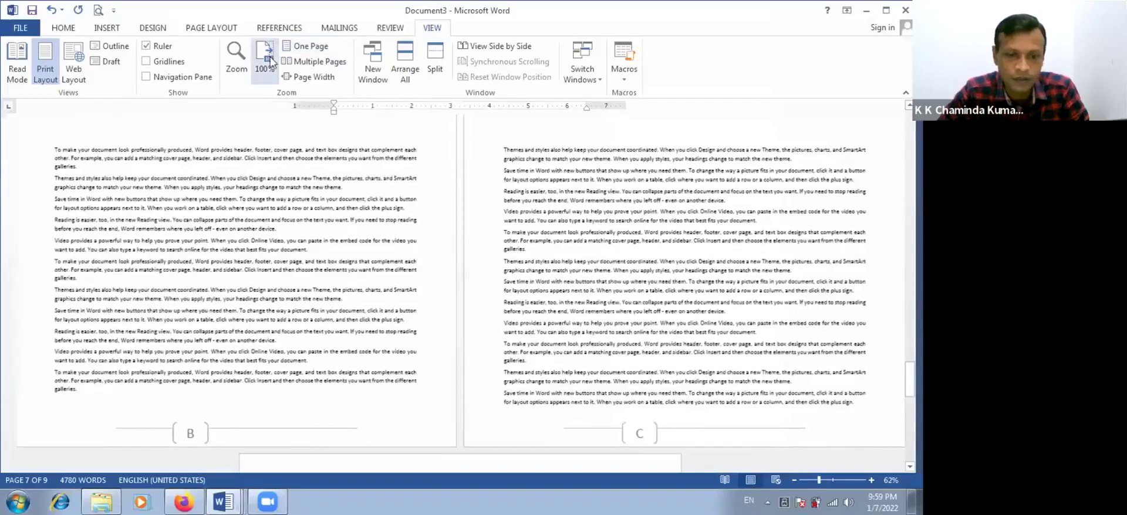
# Step: Review footers D, B, 5 and A, leaving the cursor after page A's last sentence
pyautogui.scroll(-2, 419, 255)
pyautogui.scroll(-15, 419, 254)
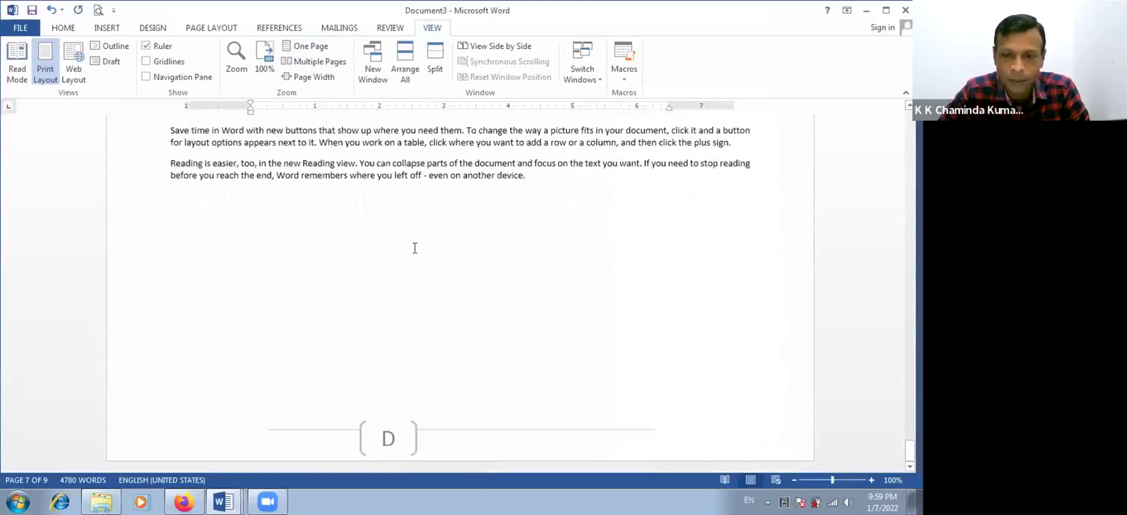
pyautogui.scroll(-8, 415, 248)
pyautogui.scroll(10, 412, 249)
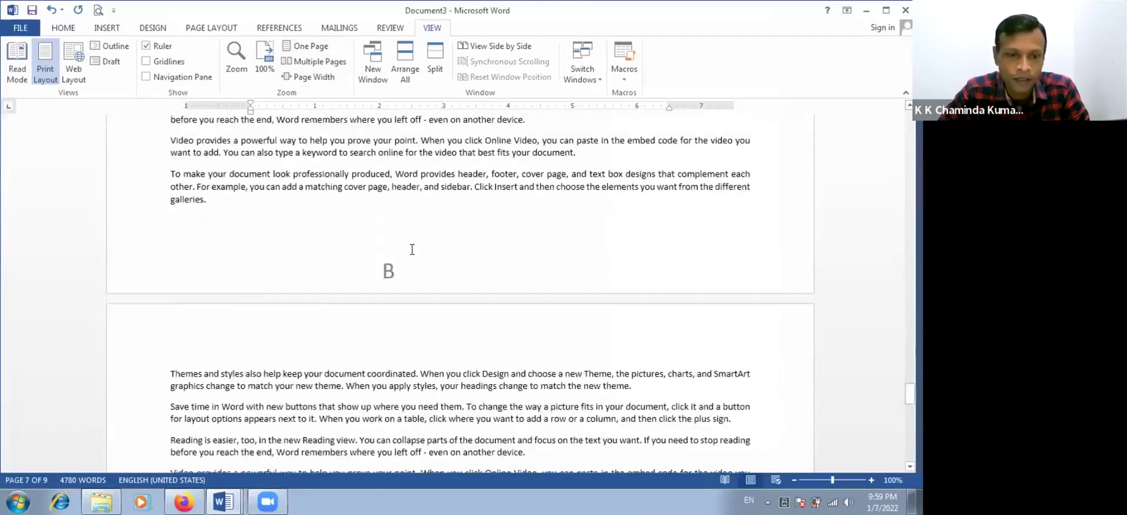
pyautogui.scroll(15, 413, 249)
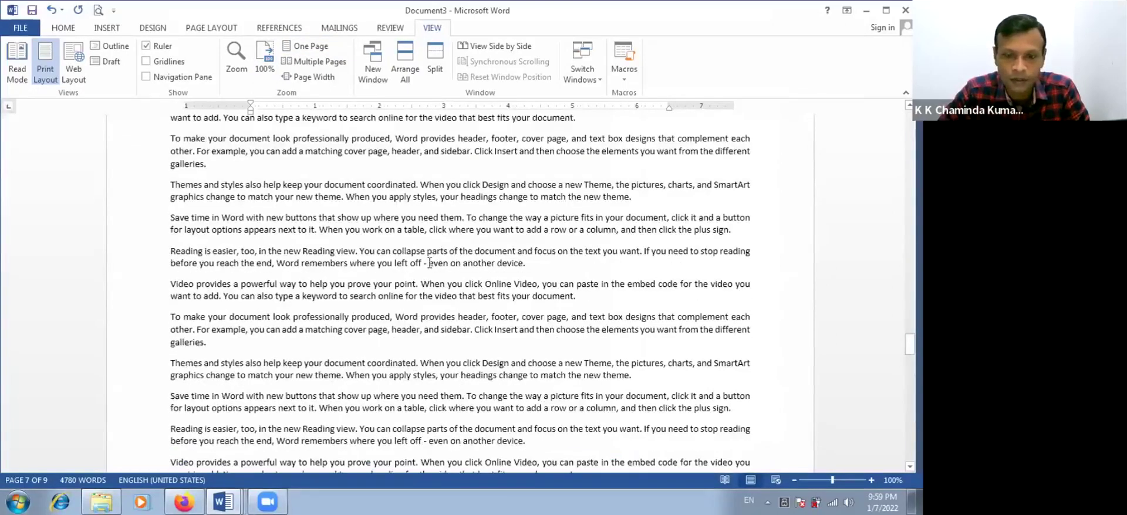
pyautogui.scroll(10, 429, 263)
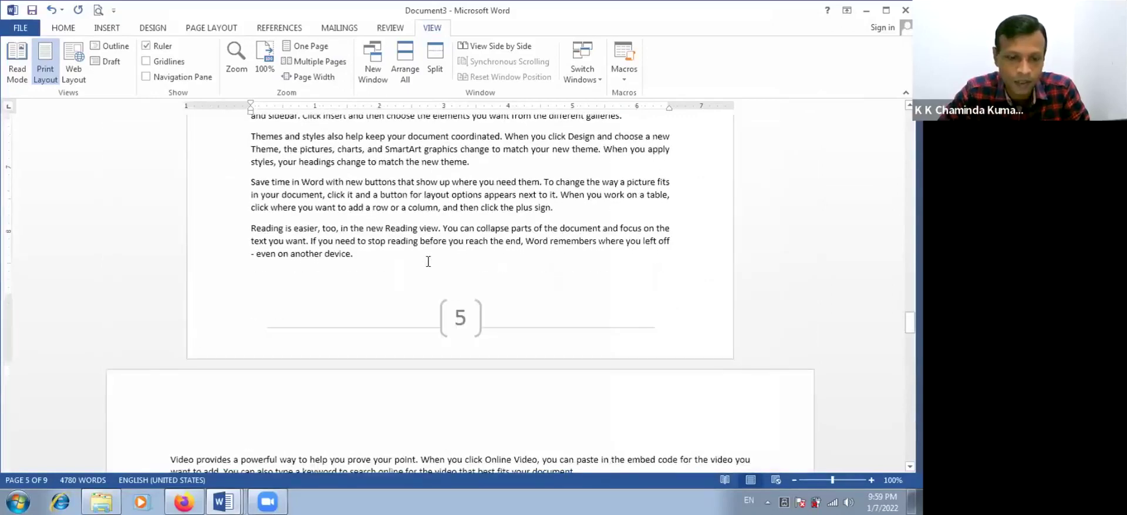
pyautogui.scroll(-5, 428, 260)
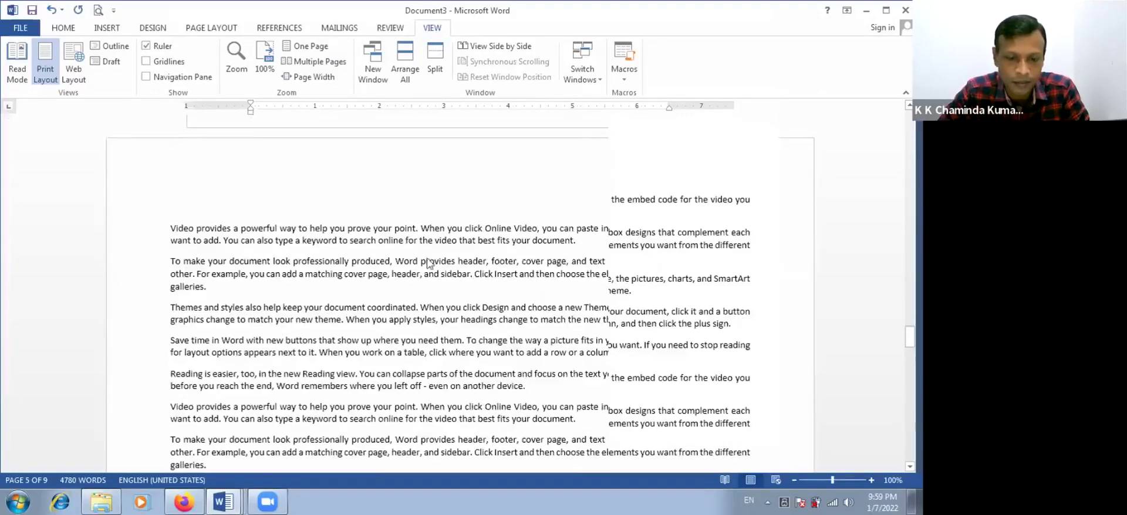
pyautogui.scroll(-7, 432, 262)
pyautogui.click(587, 157)
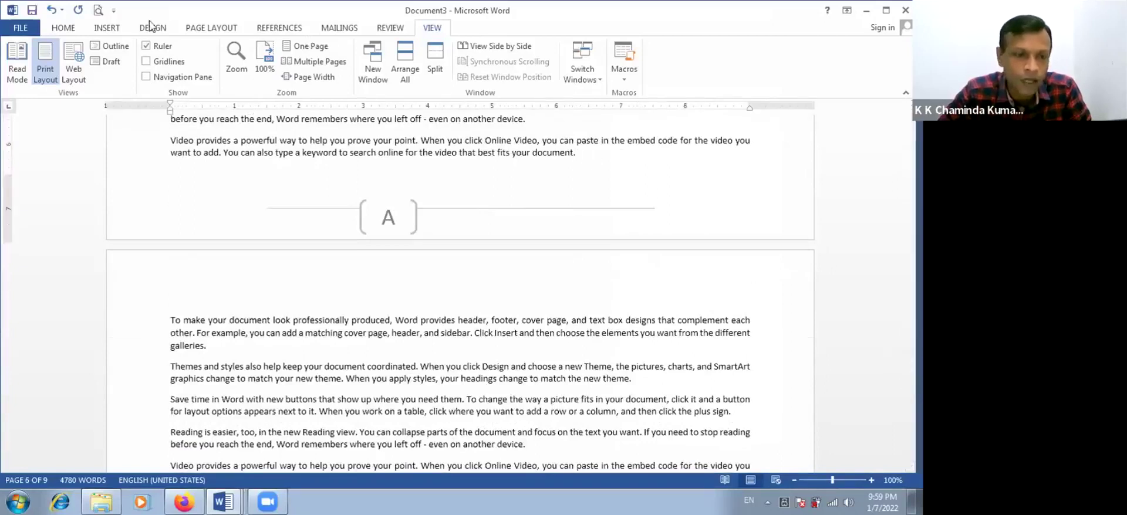
# Step: Insert a Next Page section break after page A and make the new section portrait
pyautogui.click(197, 30)
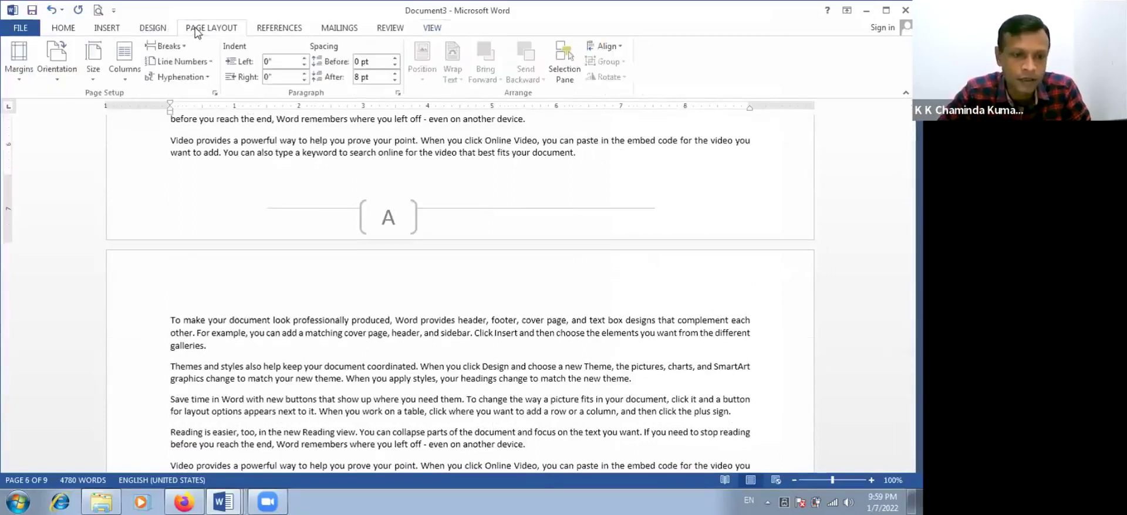
pyautogui.click(166, 46)
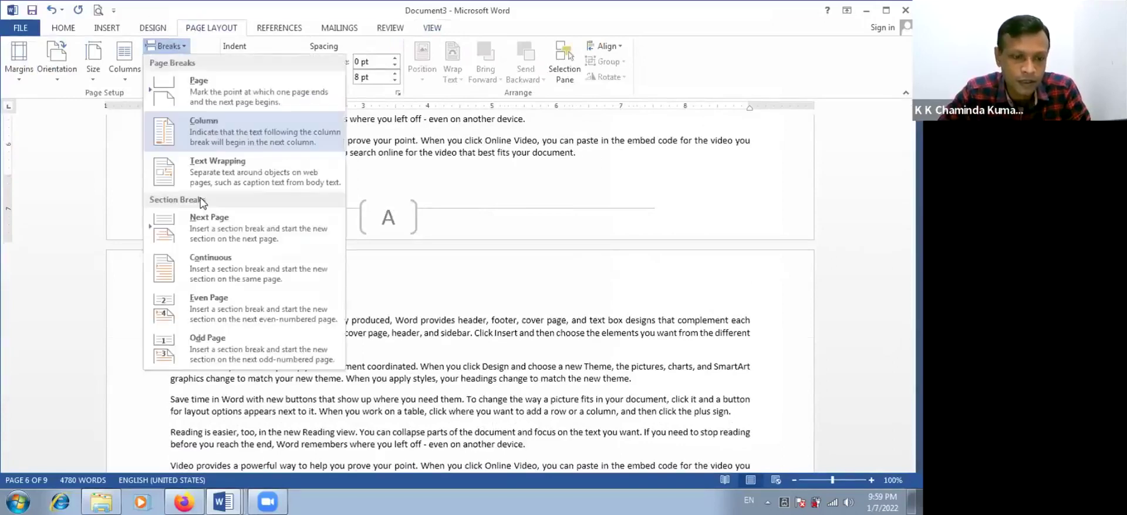
pyautogui.click(212, 232)
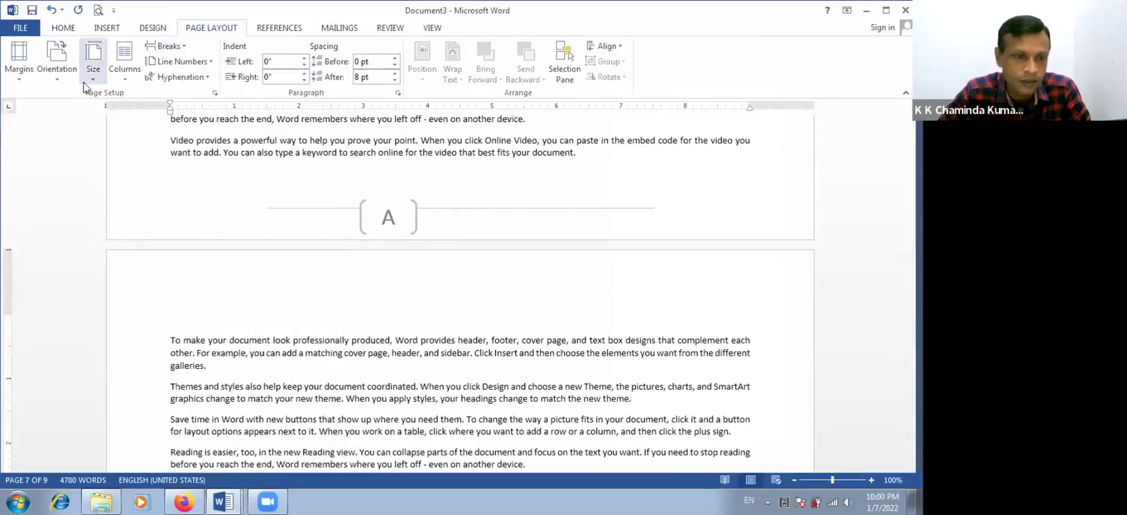
pyautogui.click(57, 65)
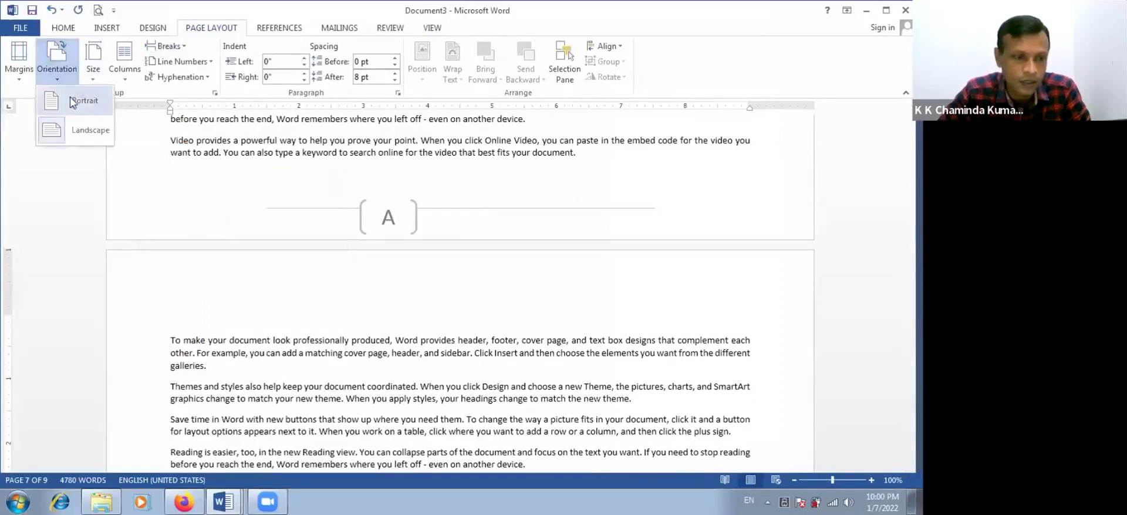
pyautogui.click(74, 101)
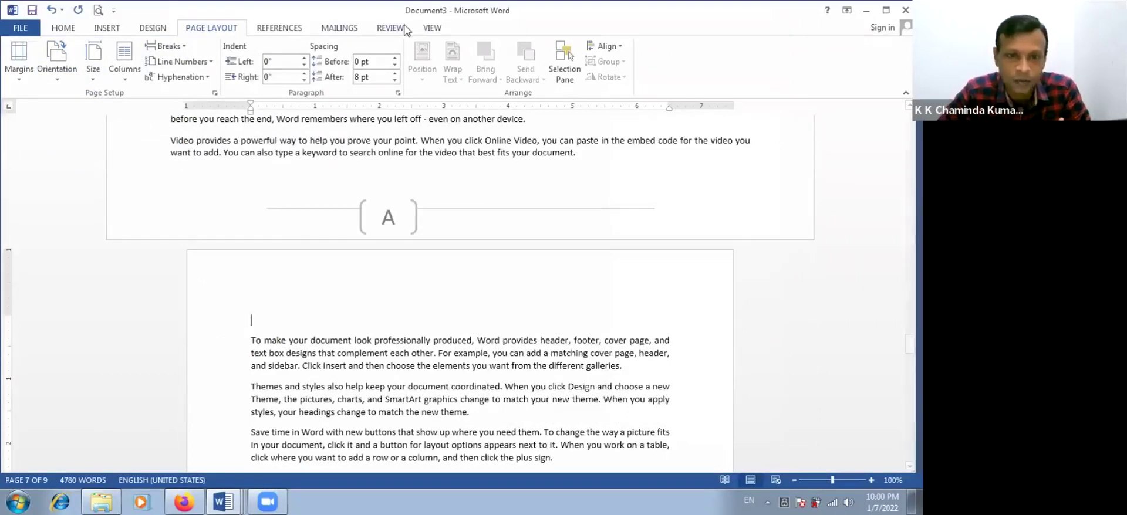
# Step: Return to the landscape page and switch to the Multiple Pages view
pyautogui.click(469, 188)
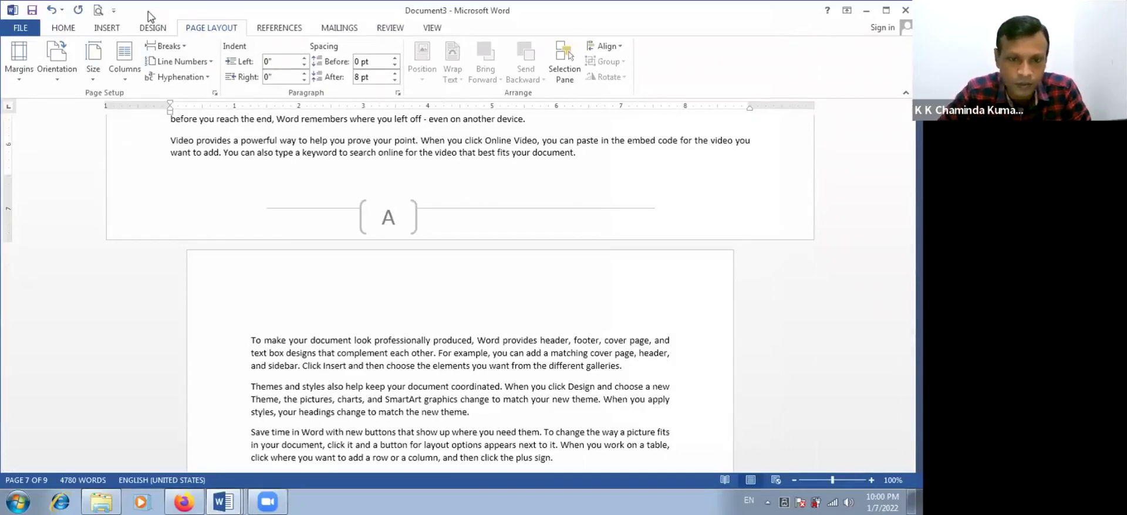
pyautogui.click(432, 28)
pyautogui.click(294, 63)
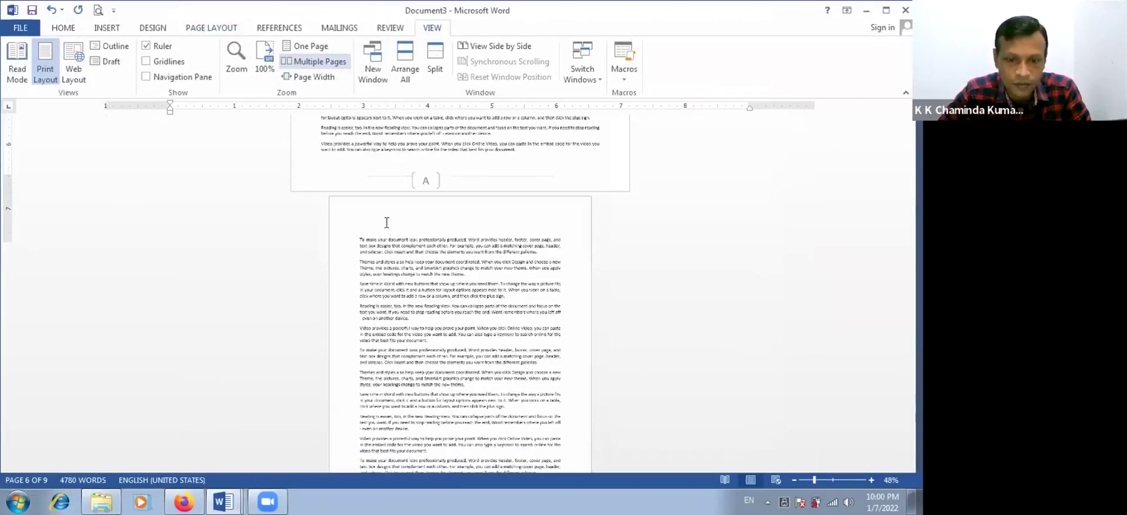
# Step: Scroll through the multi-page view checking footers on pages 1–5 and A–C
pyautogui.scroll(2, 374, 213)
pyautogui.scroll(2, 439, 198)
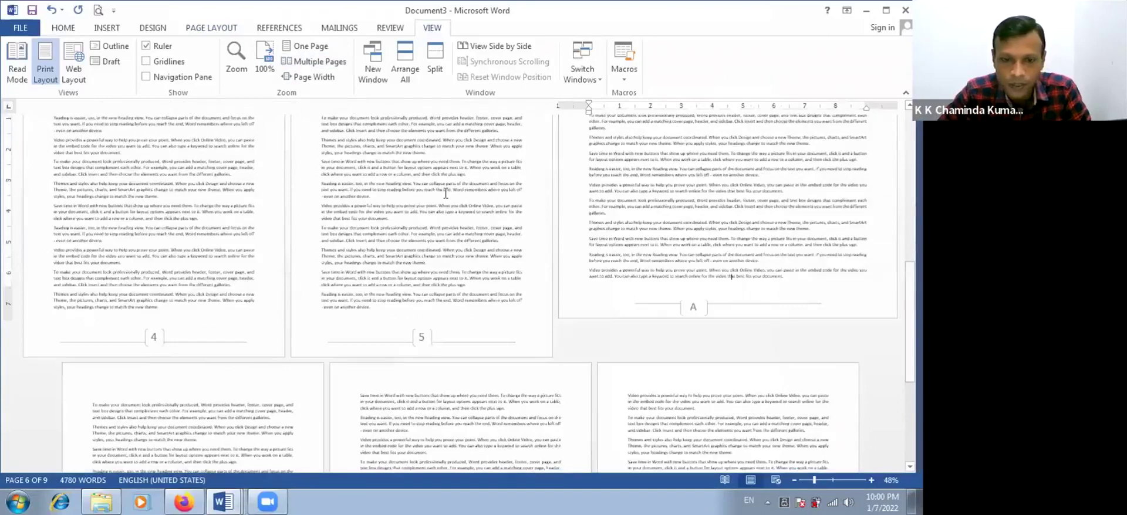
pyautogui.scroll(1, 439, 198)
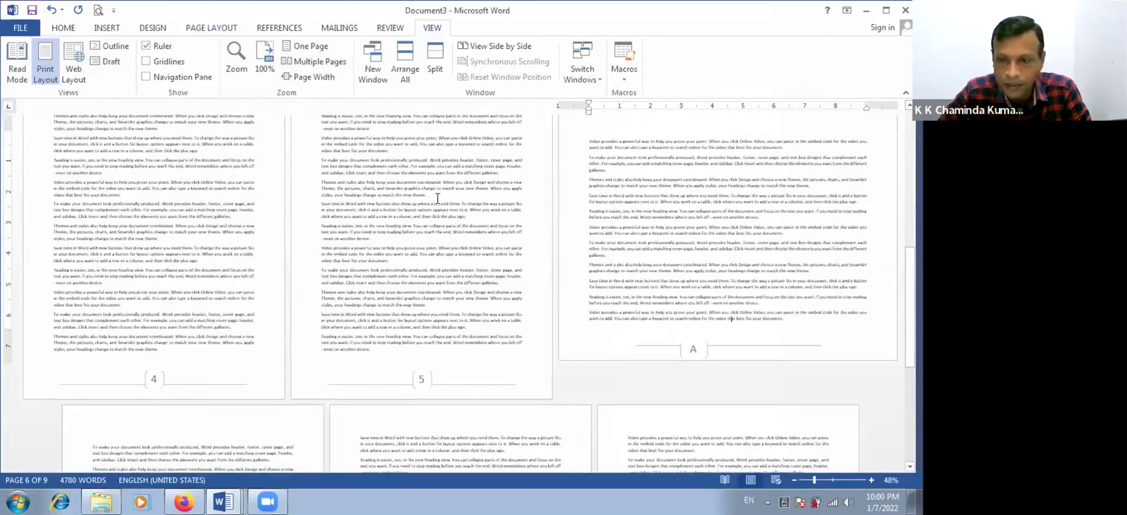
pyautogui.scroll(-1, 437, 198)
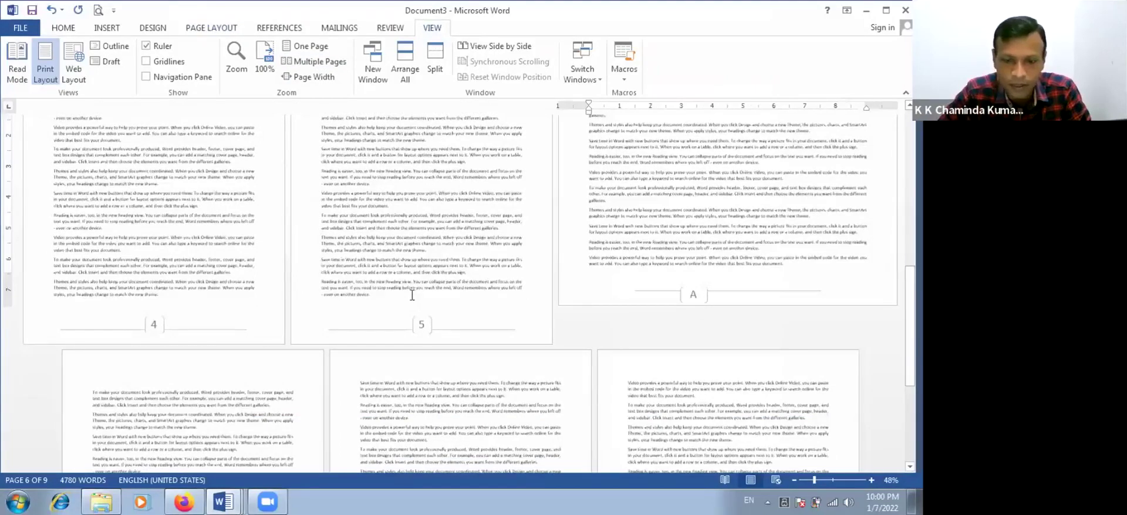
pyautogui.scroll(-3, 412, 295)
pyautogui.scroll(-2, 411, 297)
pyautogui.scroll(2, 411, 297)
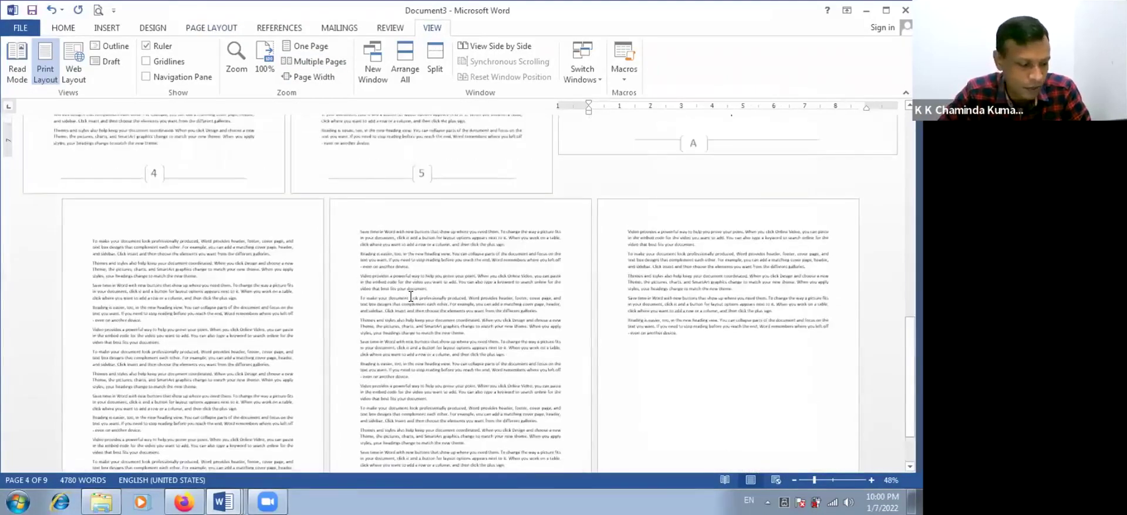
pyautogui.scroll(3, 411, 297)
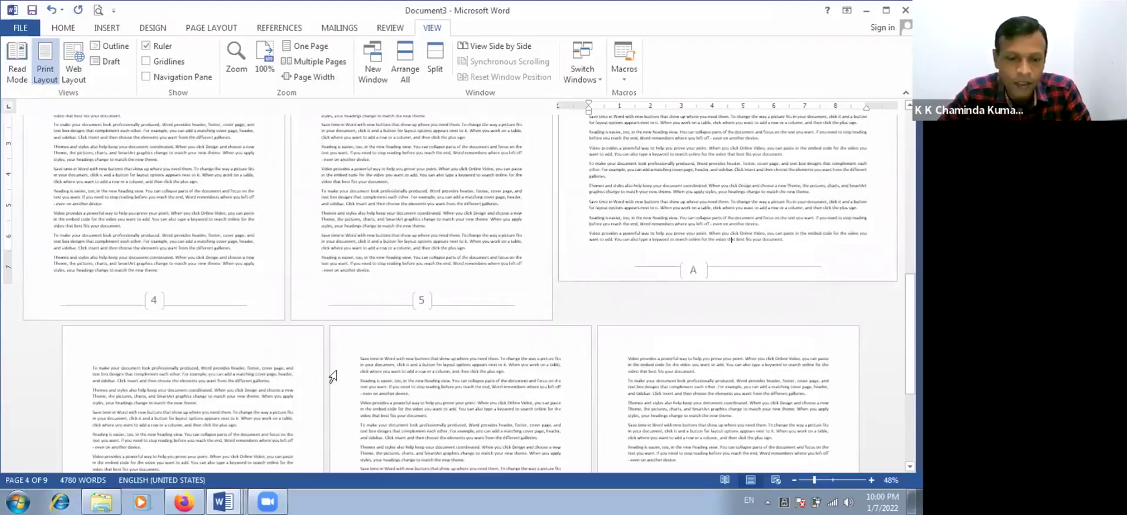
pyautogui.scroll(-3, 333, 376)
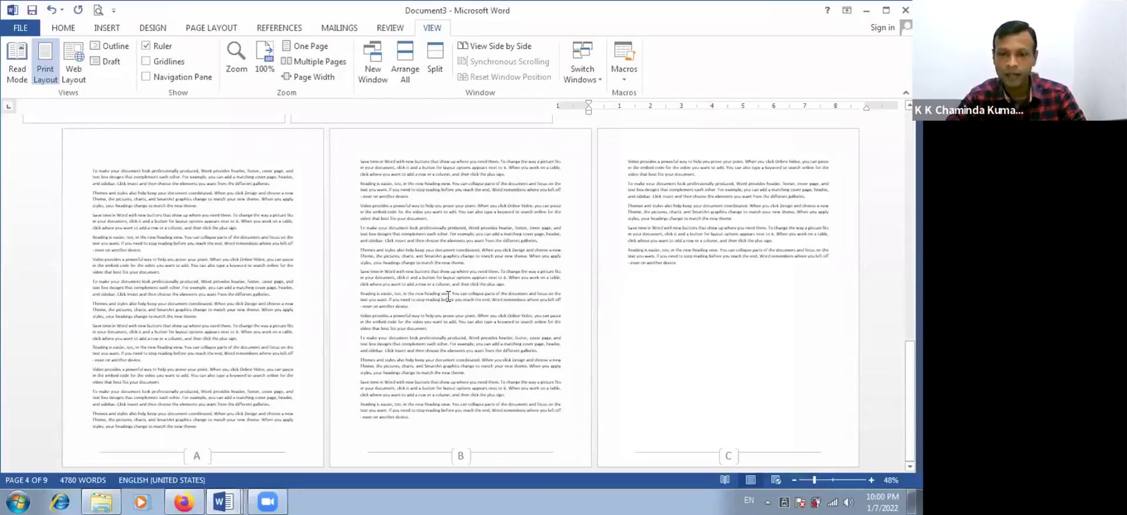
pyautogui.scroll(5, 448, 297)
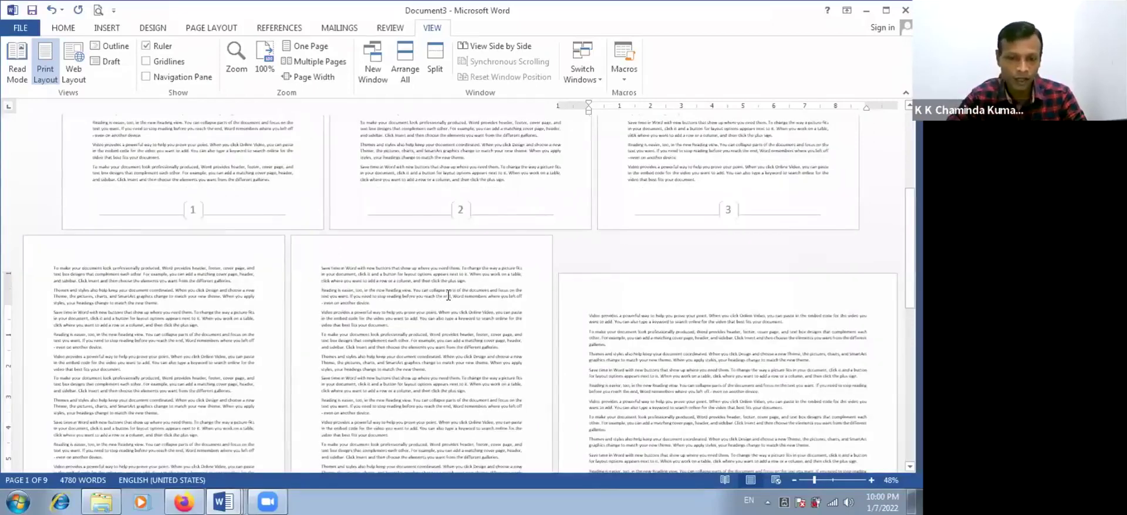
pyautogui.scroll(1, 448, 295)
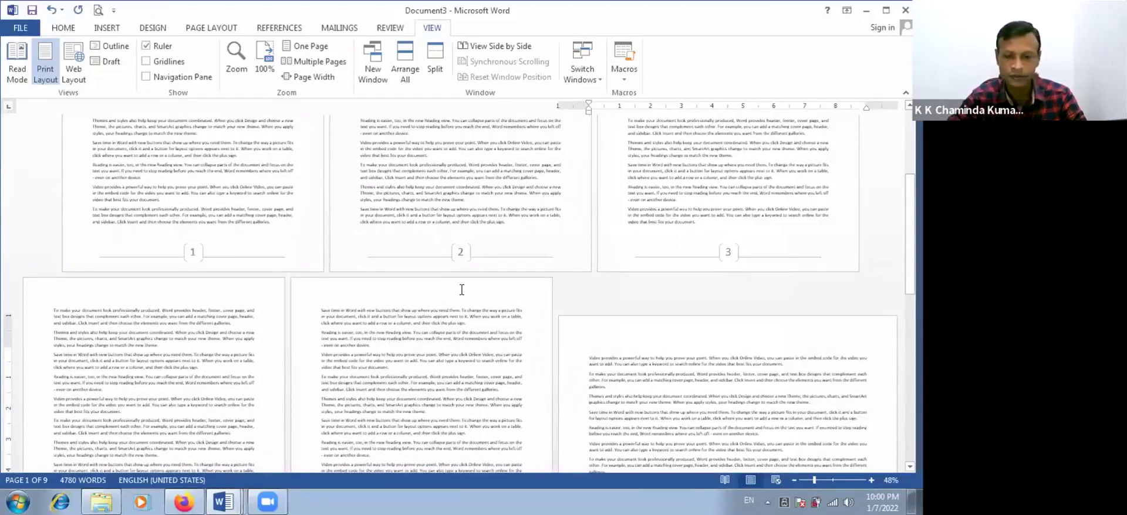
pyautogui.scroll(2, 463, 288)
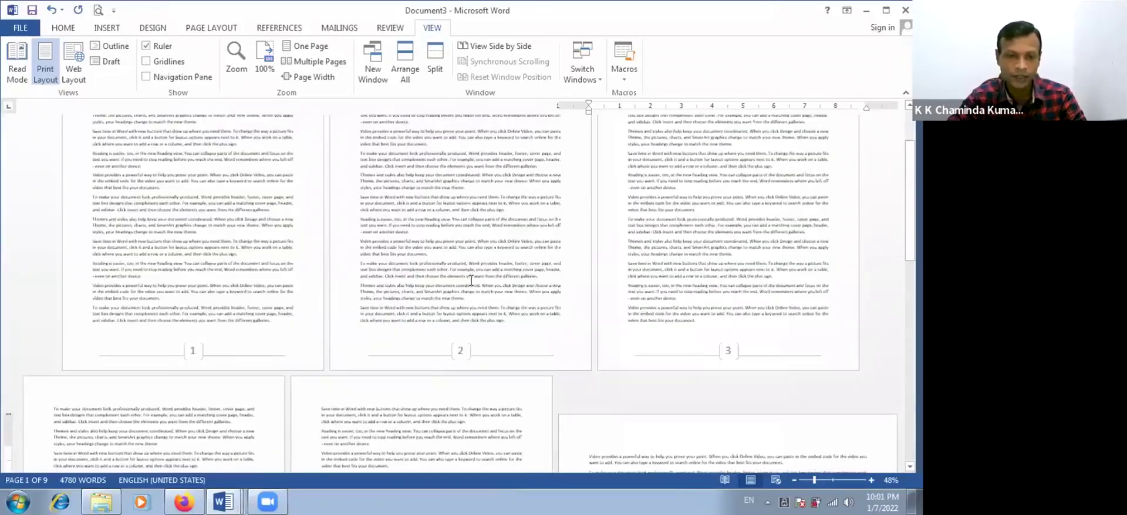
pyautogui.scroll(-2, 471, 281)
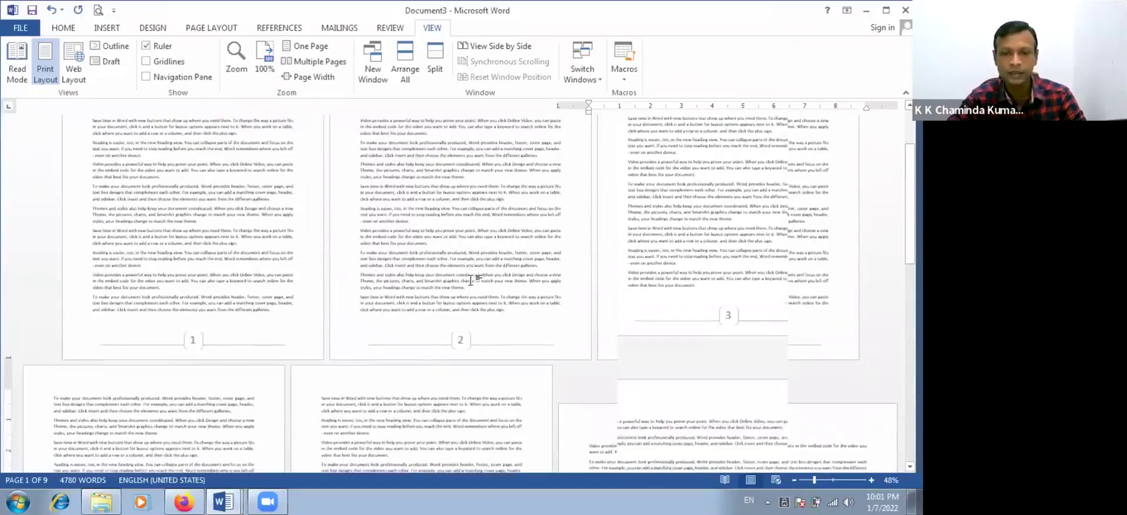
pyautogui.scroll(-1, 472, 281)
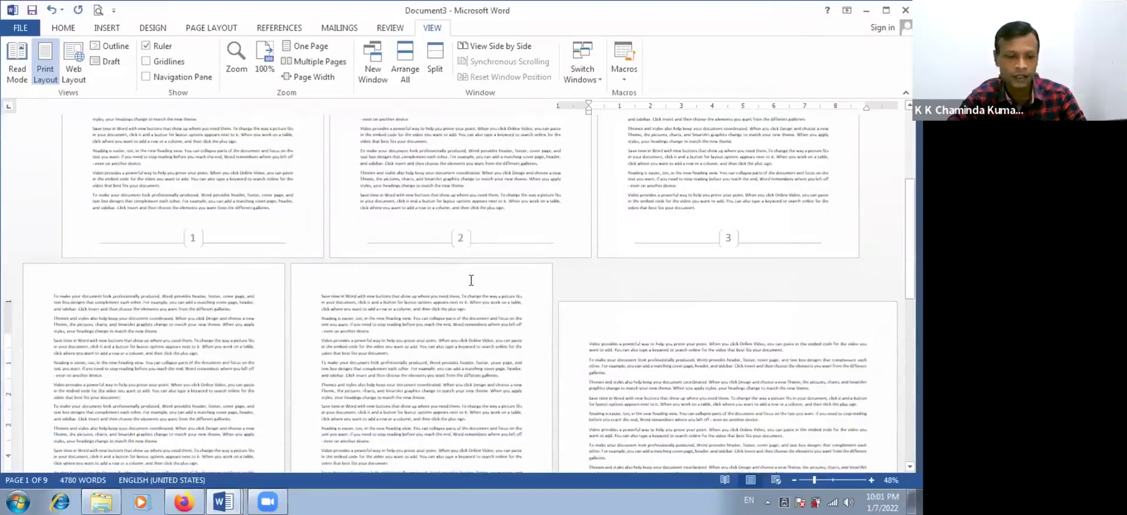
pyautogui.scroll(-1, 472, 281)
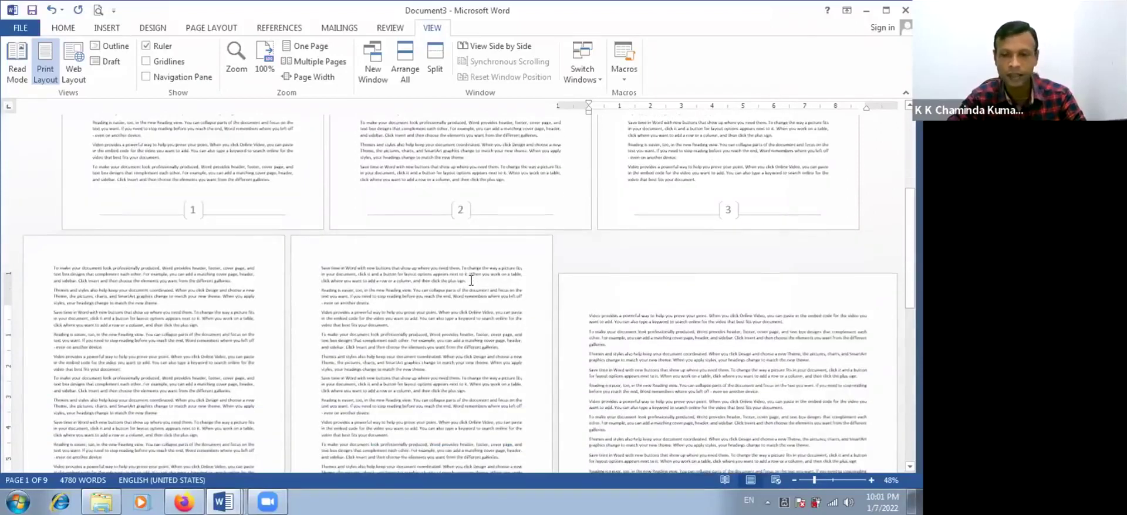
pyautogui.scroll(-7, 473, 280)
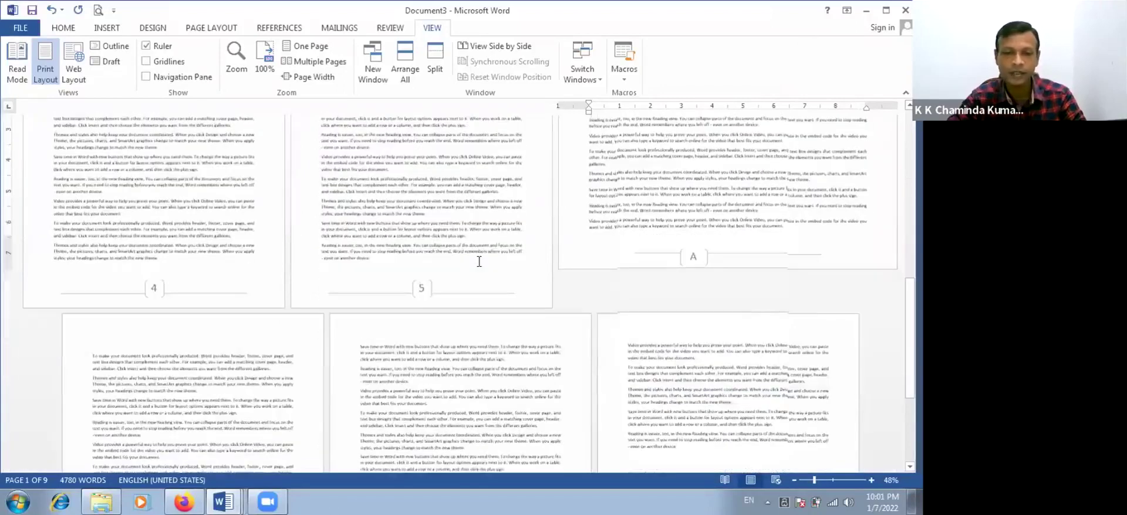
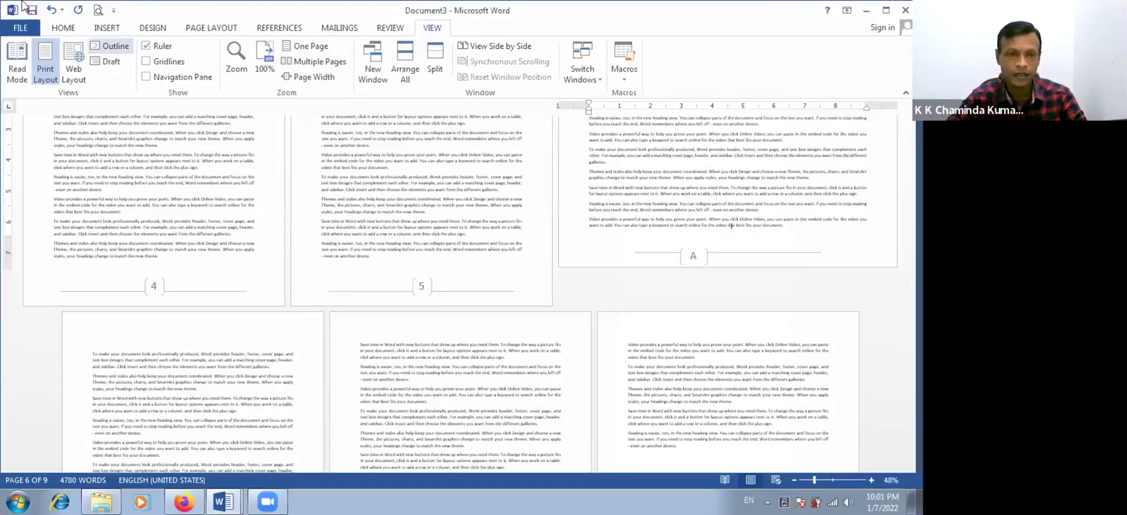
# Step: Switch the document to the View tab's Multiple Pages display
pyautogui.click(81, 27)
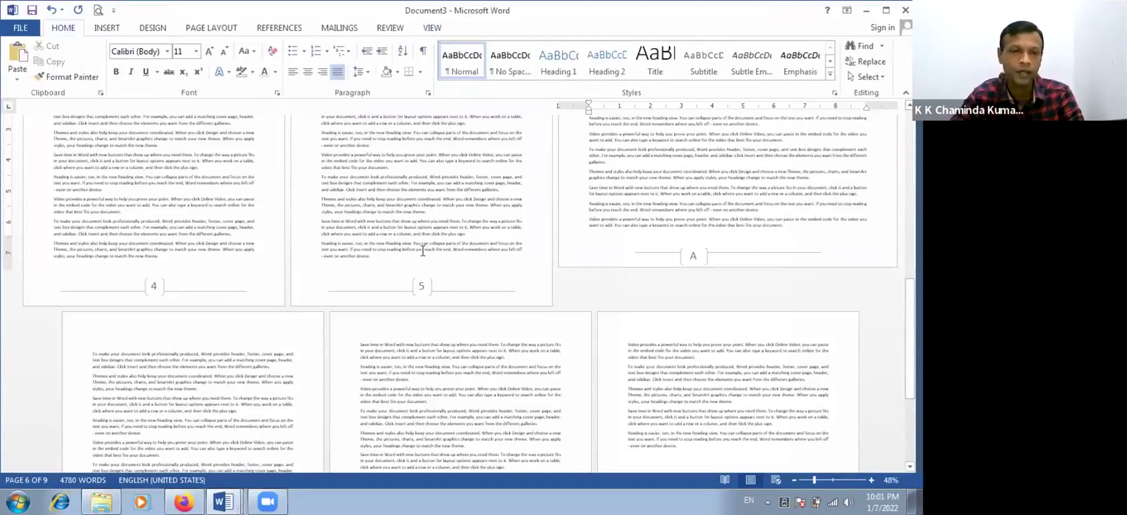
pyautogui.click(99, 30)
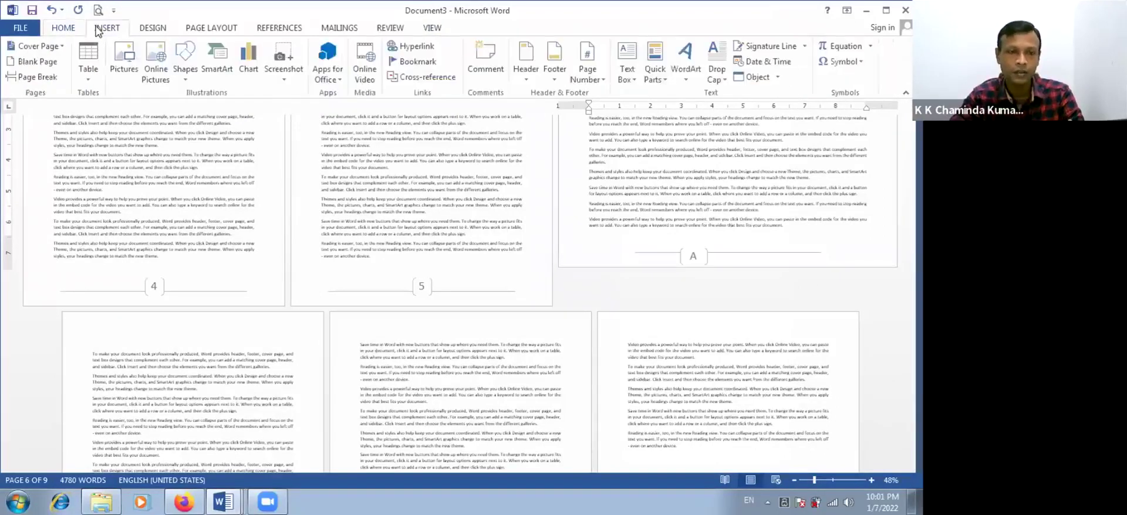
pyautogui.click(81, 30)
pyautogui.click(433, 28)
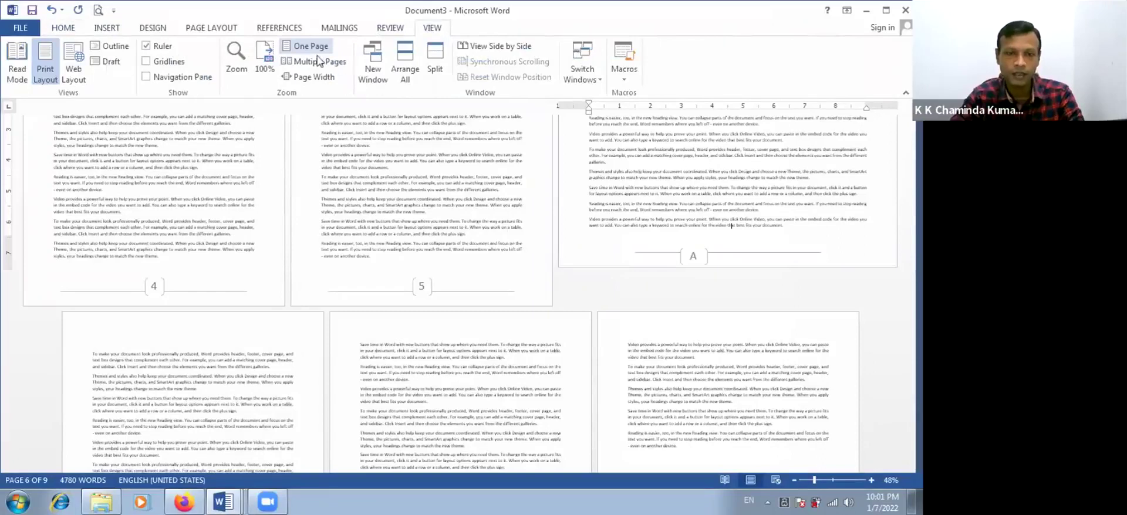
pyautogui.click(337, 61)
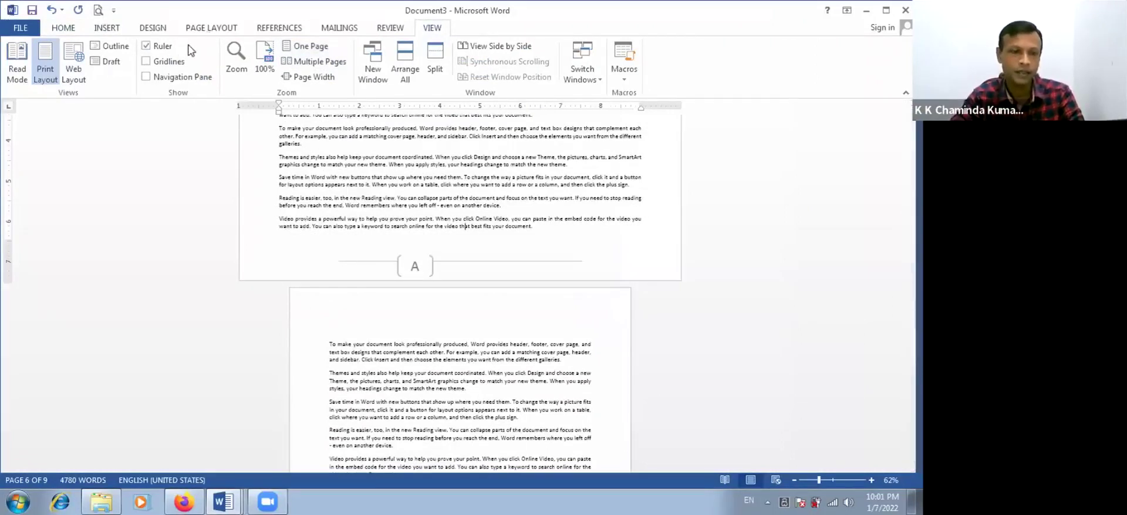
# Step: Browse the Layout, Design, Insert and References tabs, then scroll up to page 5
pyautogui.hotkey('alt', 'p')
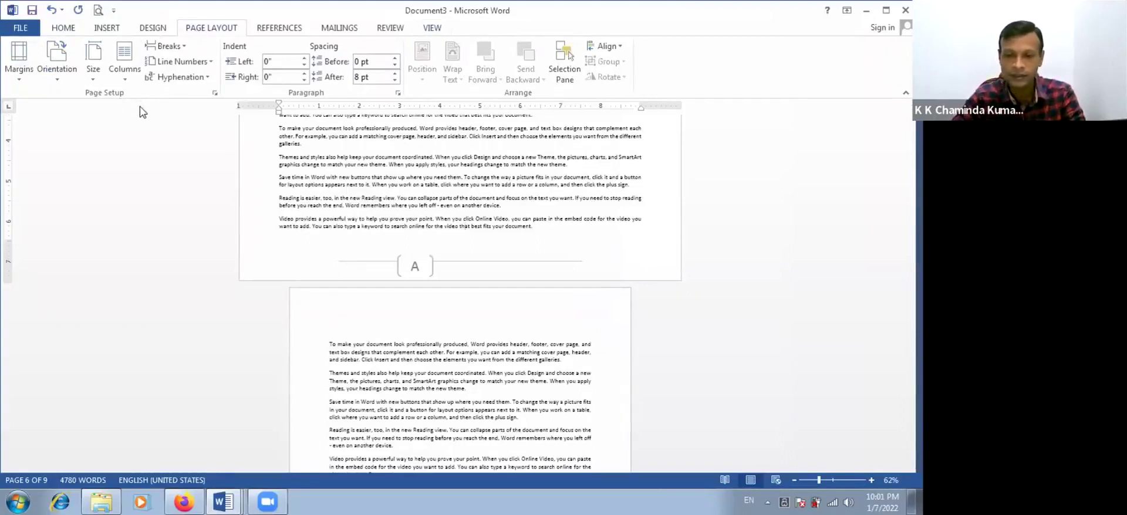
pyautogui.click(135, 29)
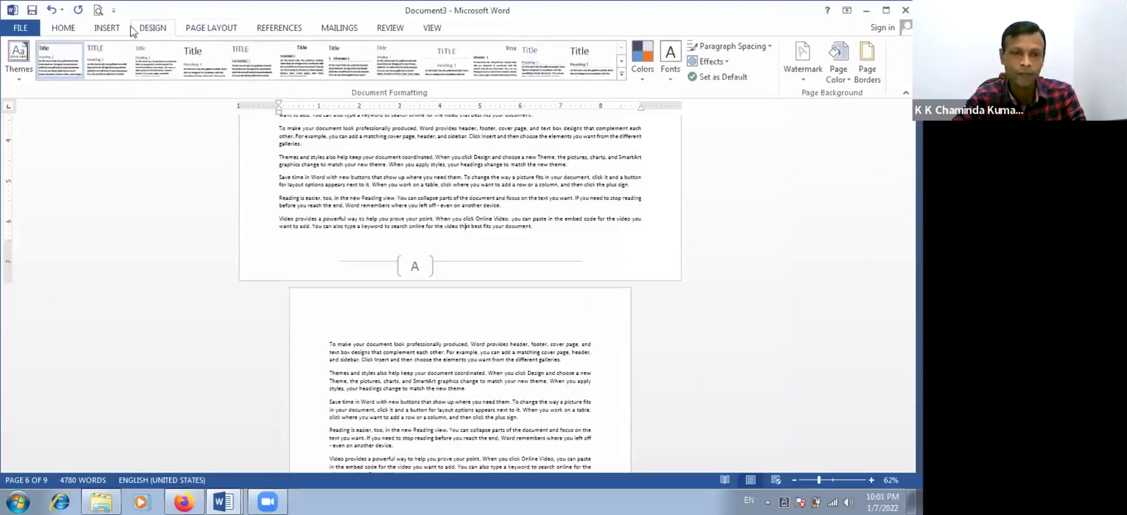
pyautogui.click(108, 28)
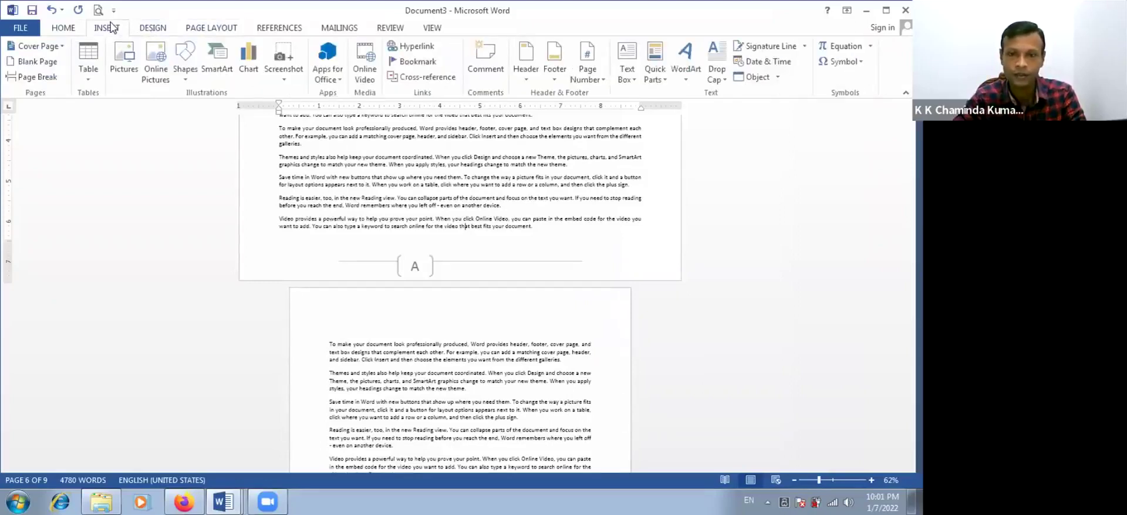
pyautogui.click(207, 28)
pyautogui.click(279, 28)
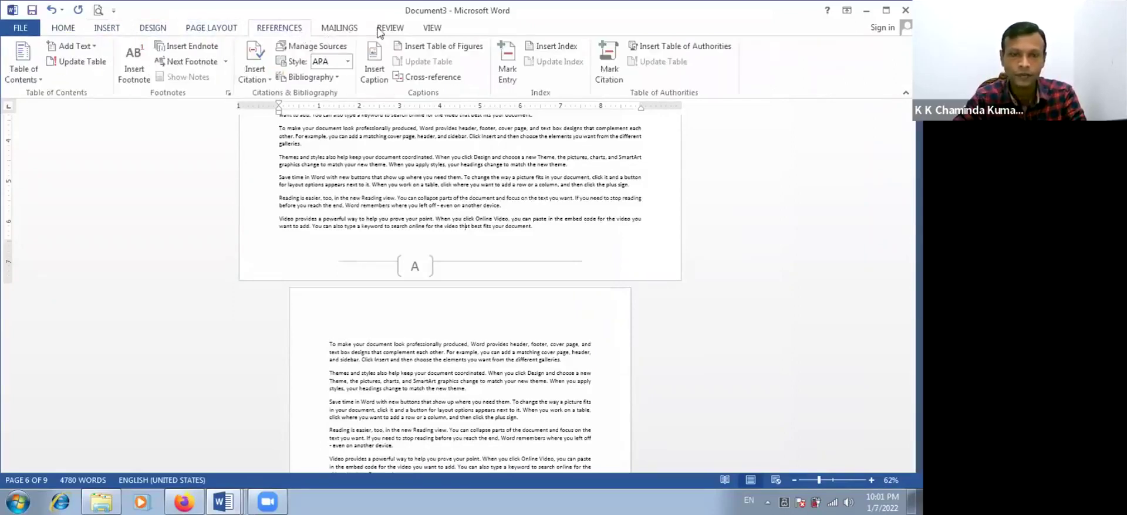
pyautogui.click(99, 27)
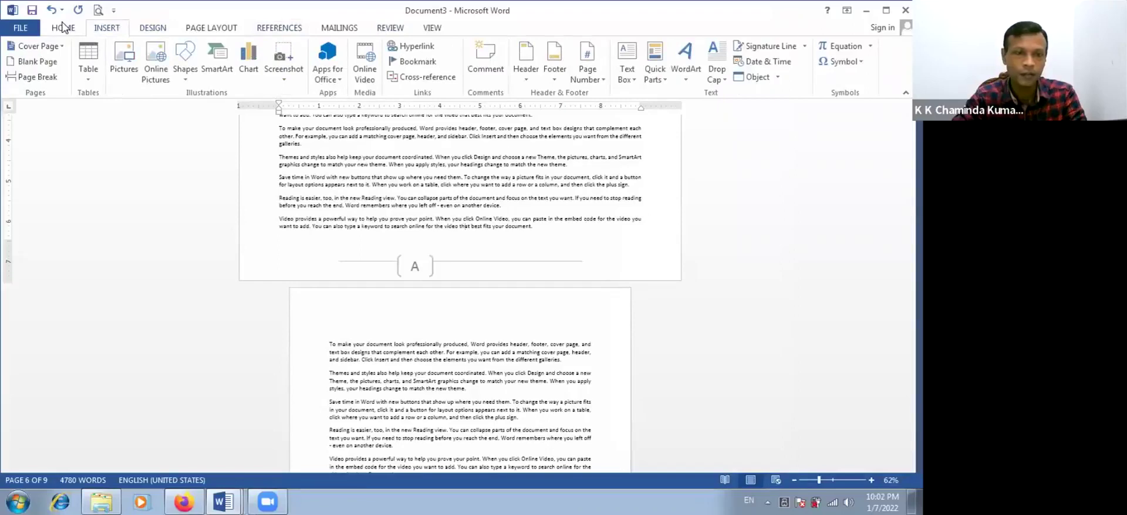
pyautogui.click(63, 28)
pyautogui.scroll(10, 399, 245)
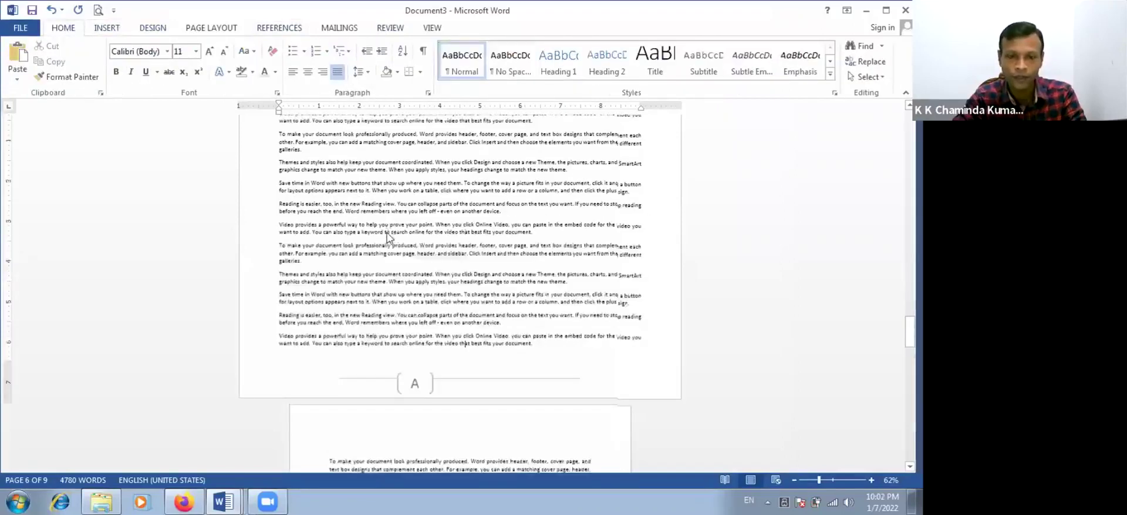
pyautogui.click(432, 27)
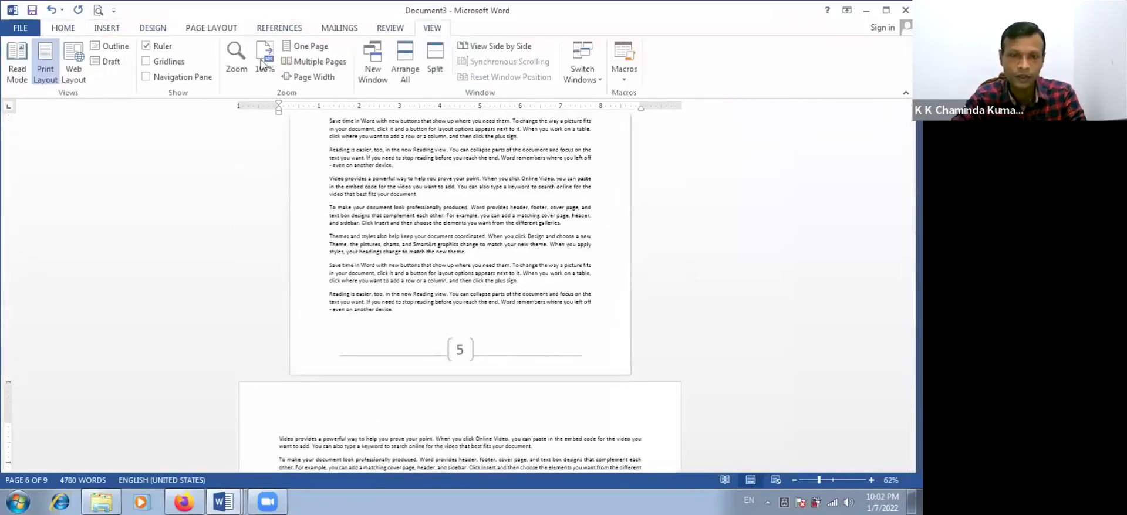
# Step: Zoom the document to 100% and scroll up to the top of page 1
pyautogui.click(264, 59)
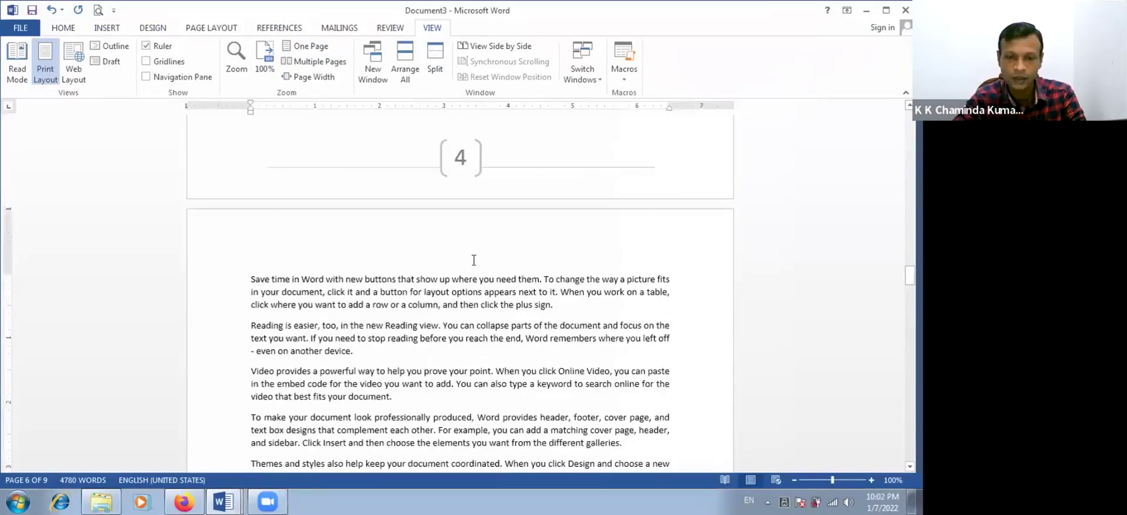
pyautogui.scroll(-5, 503, 231)
pyautogui.scroll(4, 503, 232)
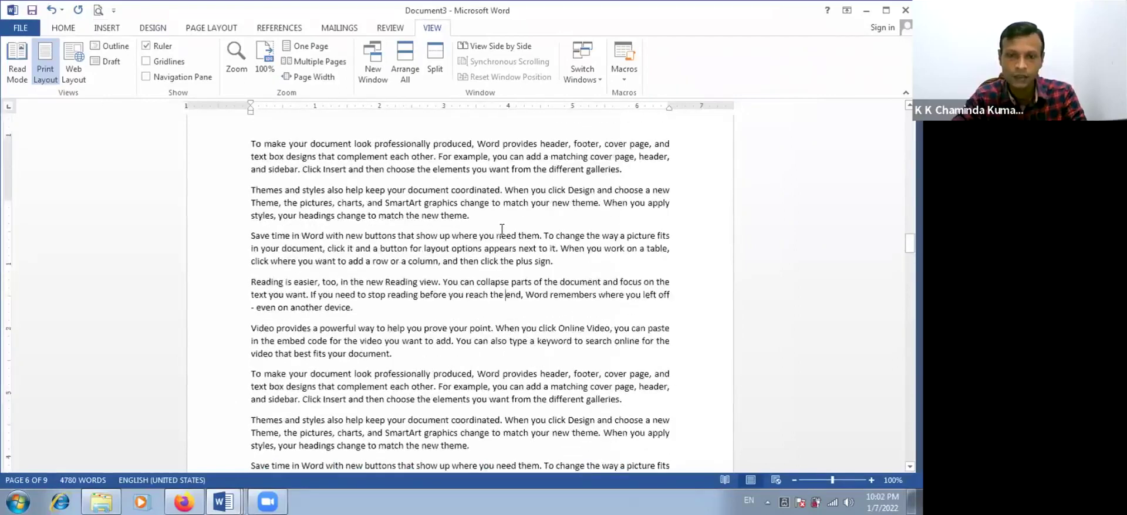
pyautogui.scroll(-2, 502, 230)
pyautogui.scroll(14, 501, 231)
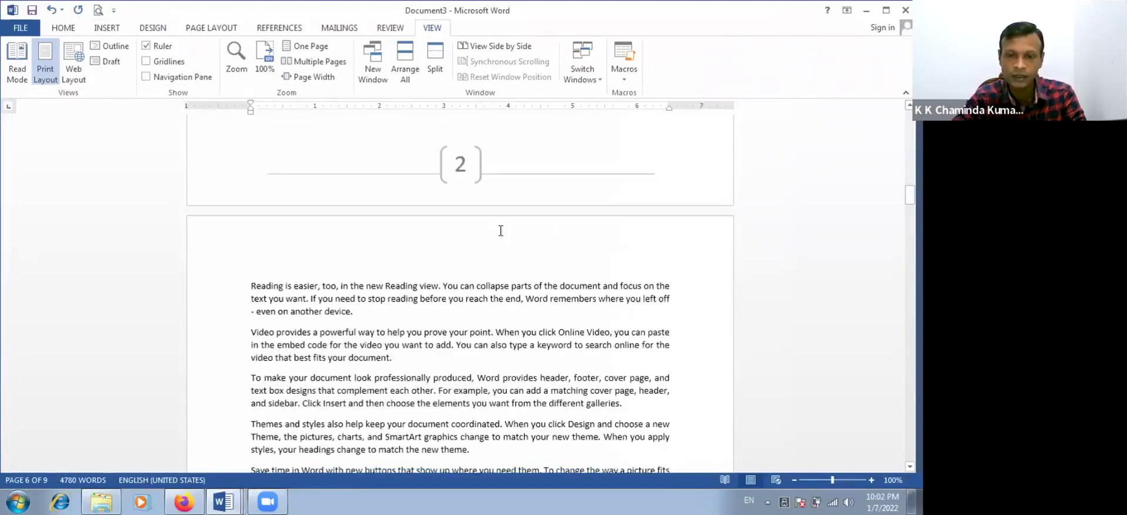
pyautogui.scroll(17, 498, 234)
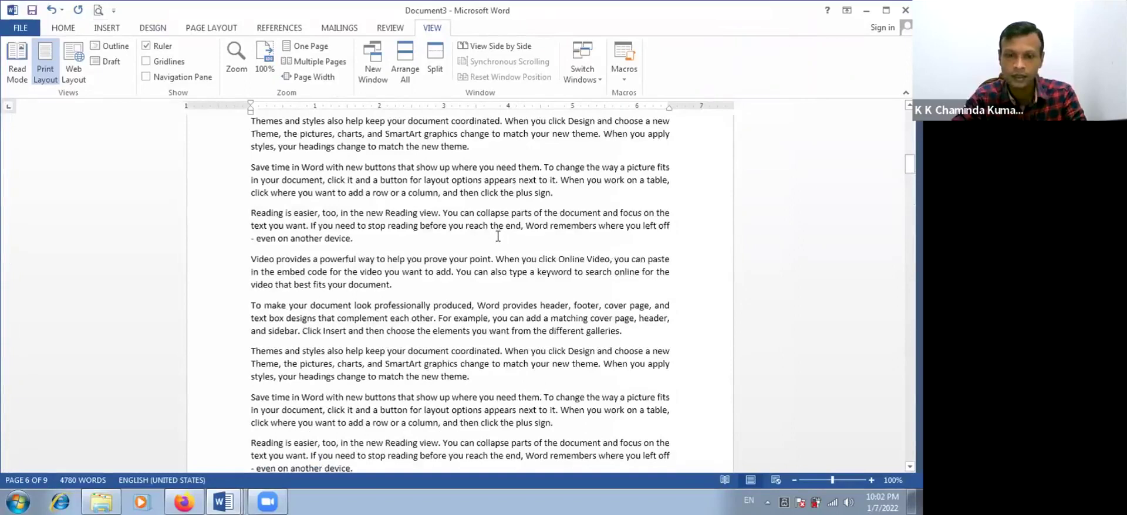
pyautogui.scroll(10, 498, 236)
pyautogui.scroll(5, 559, 136)
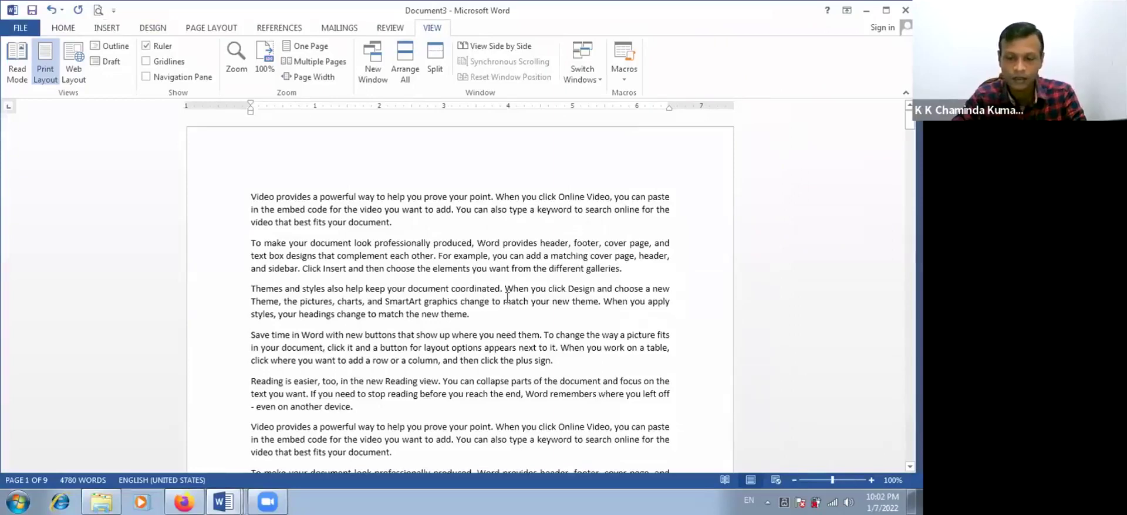
pyautogui.scroll(-3, 518, 288)
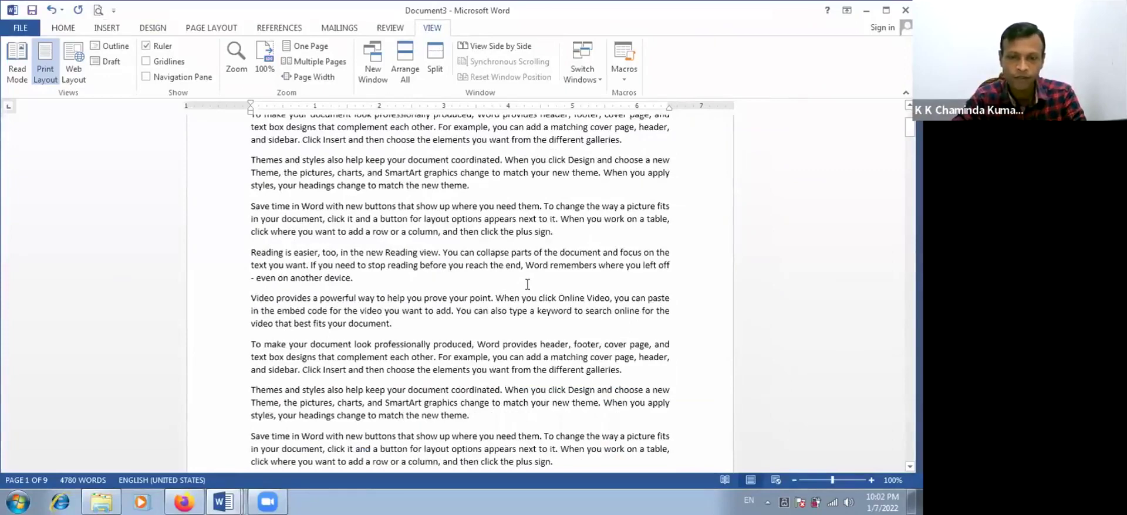
pyautogui.scroll(2, 558, 250)
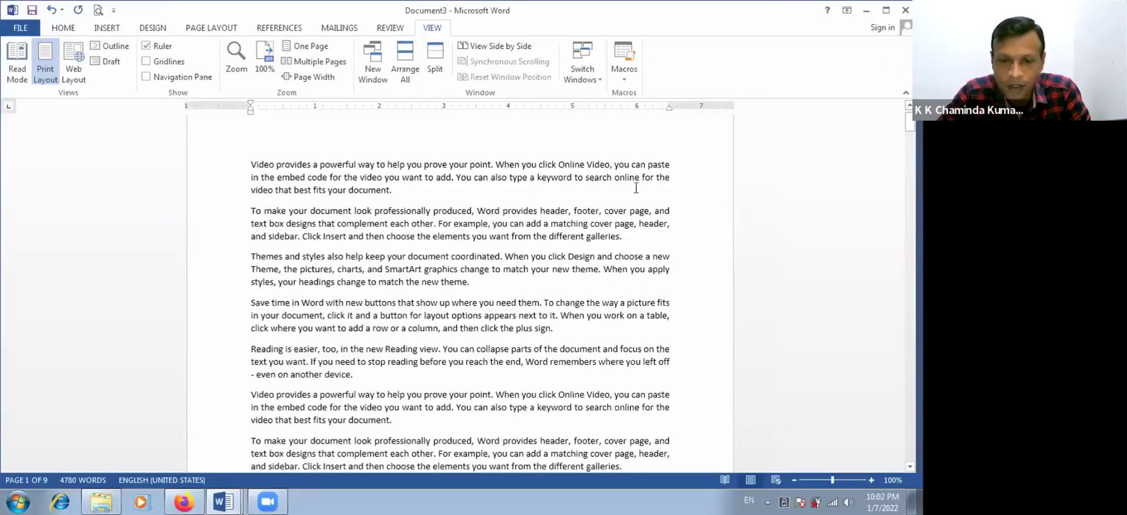
# Step: Place the insertion point after page 1's first paragraph and bring up the Text Box designs
pyautogui.click(466, 191)
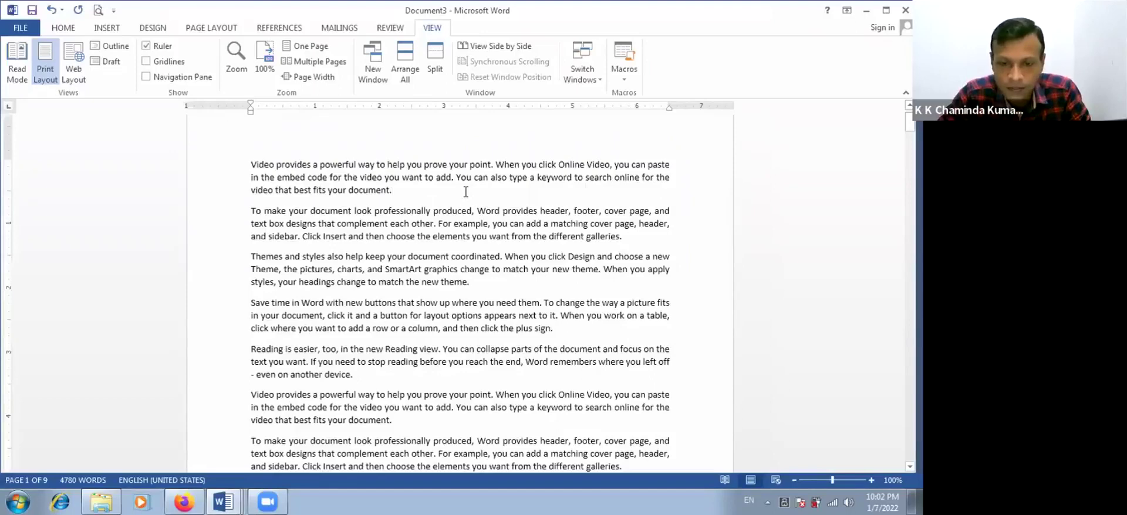
pyautogui.scroll(-1, 466, 191)
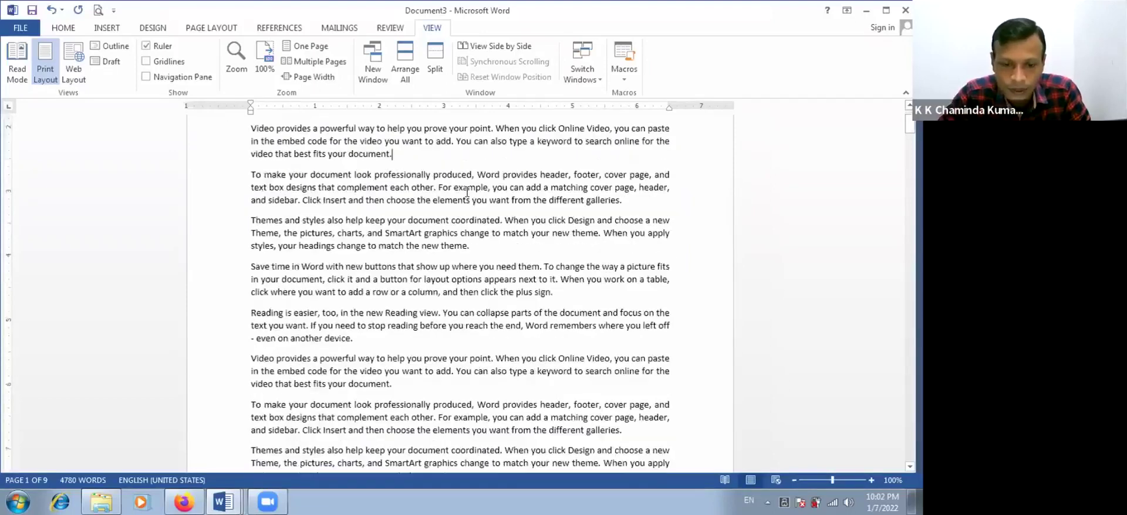
pyautogui.scroll(-1, 467, 191)
pyautogui.scroll(5, 467, 193)
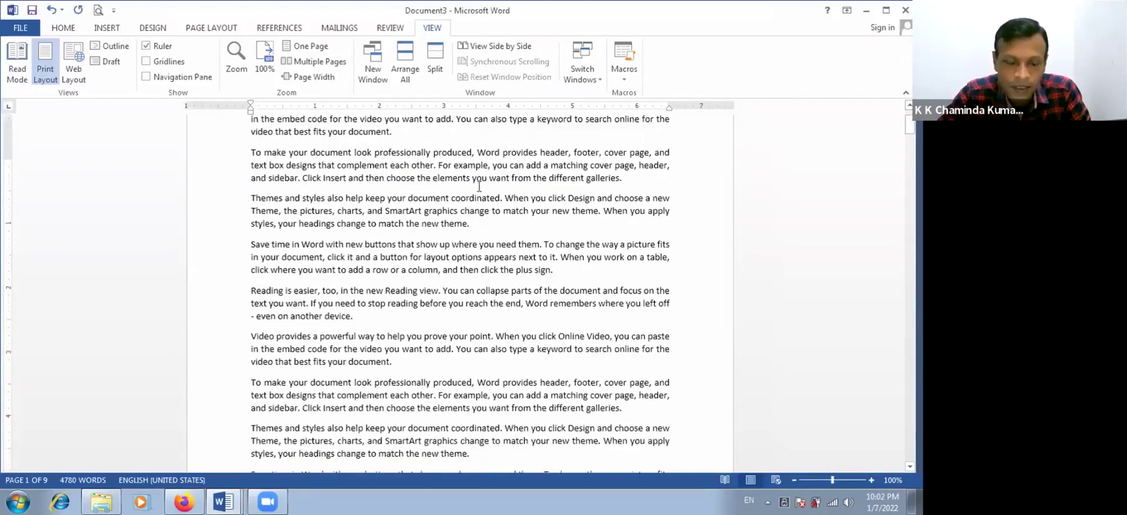
pyautogui.scroll(-10, 464, 191)
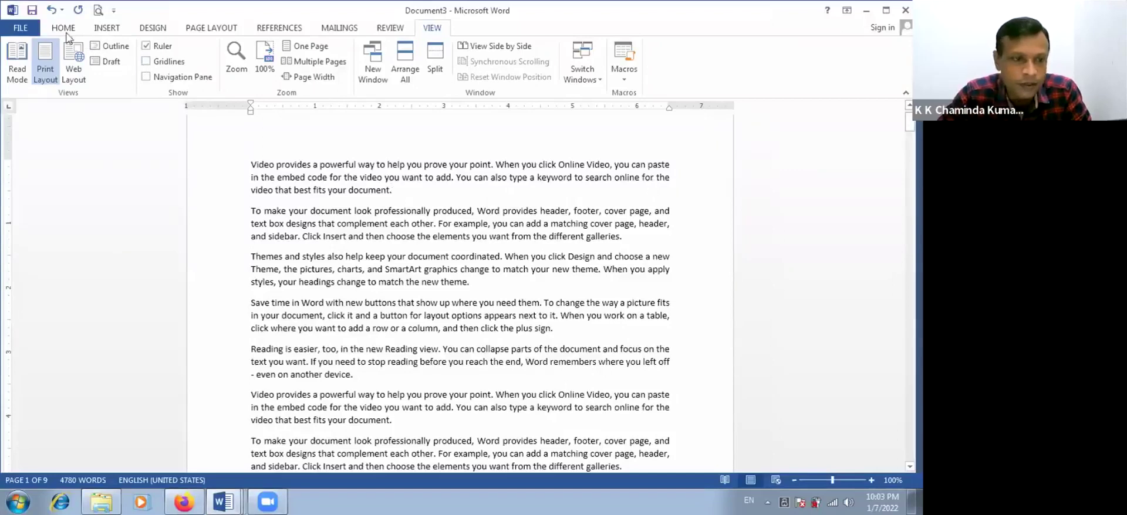
pyautogui.click(107, 27)
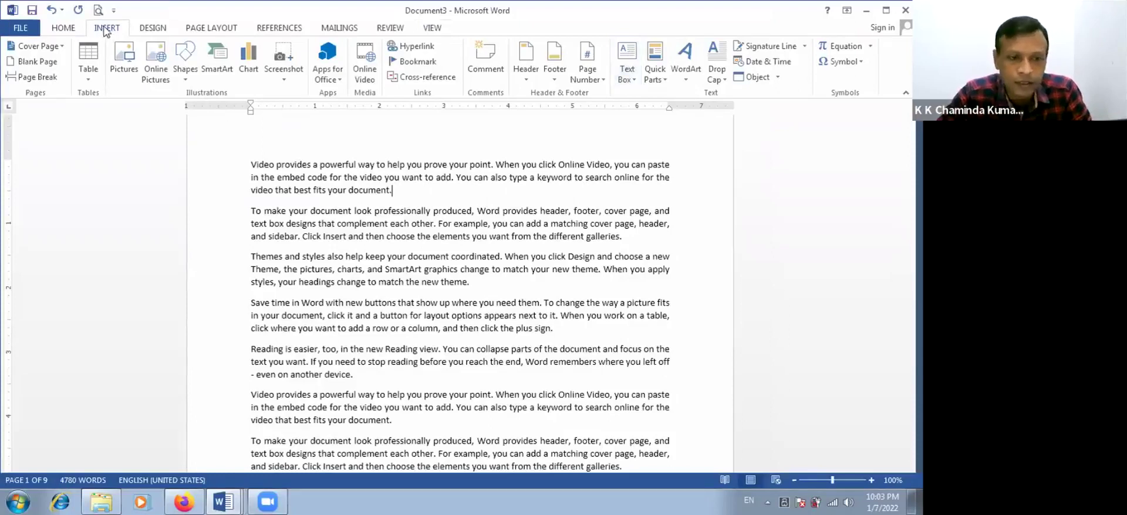
pyautogui.click(631, 55)
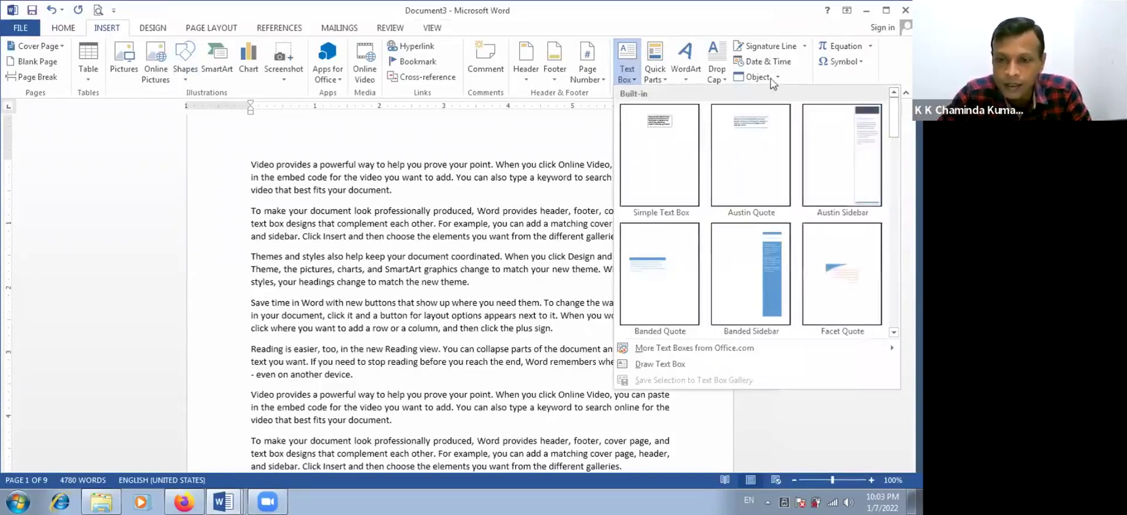
# Step: Insert a Simple Text Box and drag it into the 'Themes and styles' paragraph
pyautogui.click(627, 74)
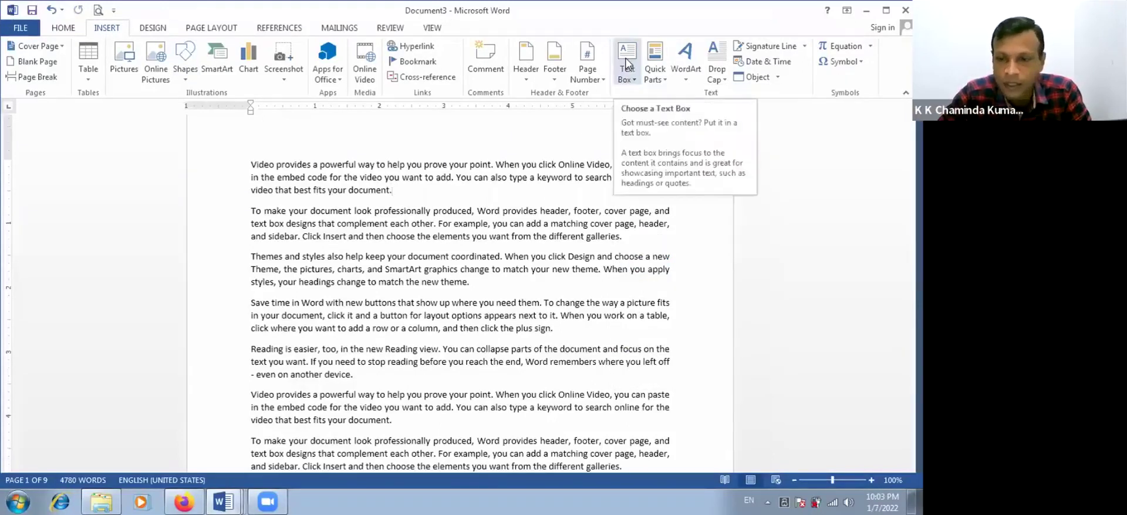
pyautogui.click(627, 63)
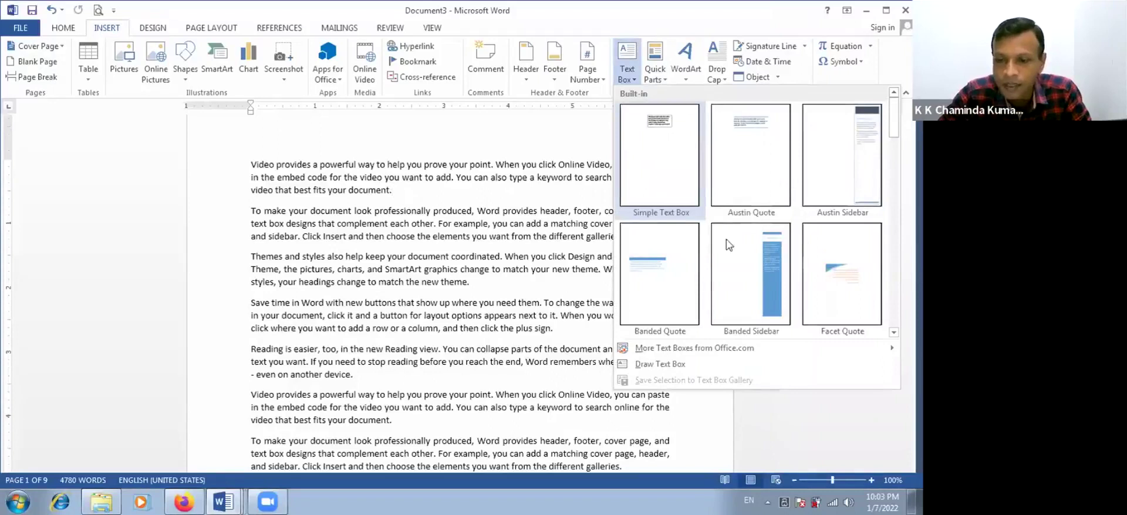
pyautogui.click(670, 141)
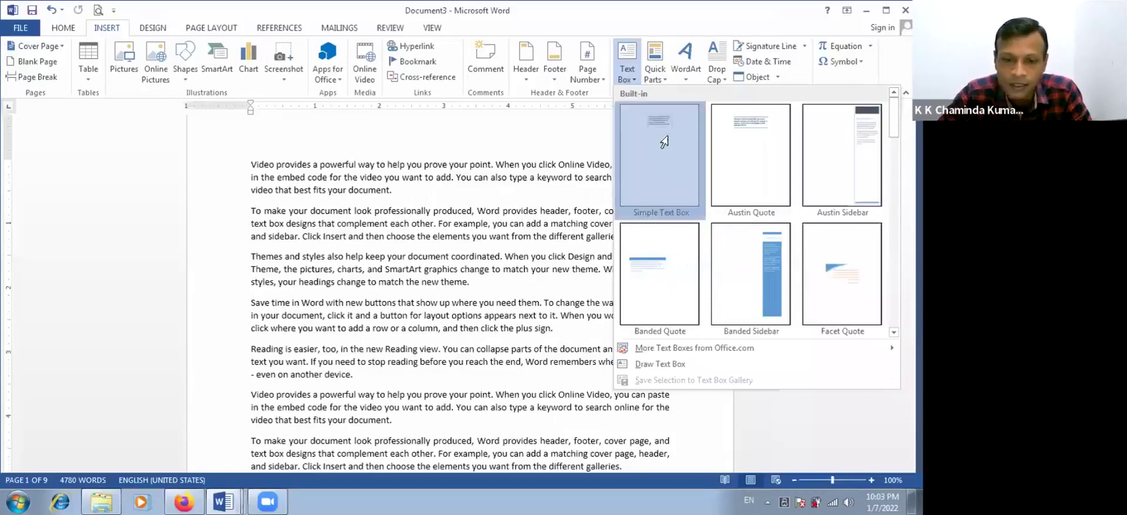
pyautogui.moveTo(511, 170); pyautogui.dragTo(553, 230)
pyautogui.moveTo(550, 196); pyautogui.dragTo(581, 279)
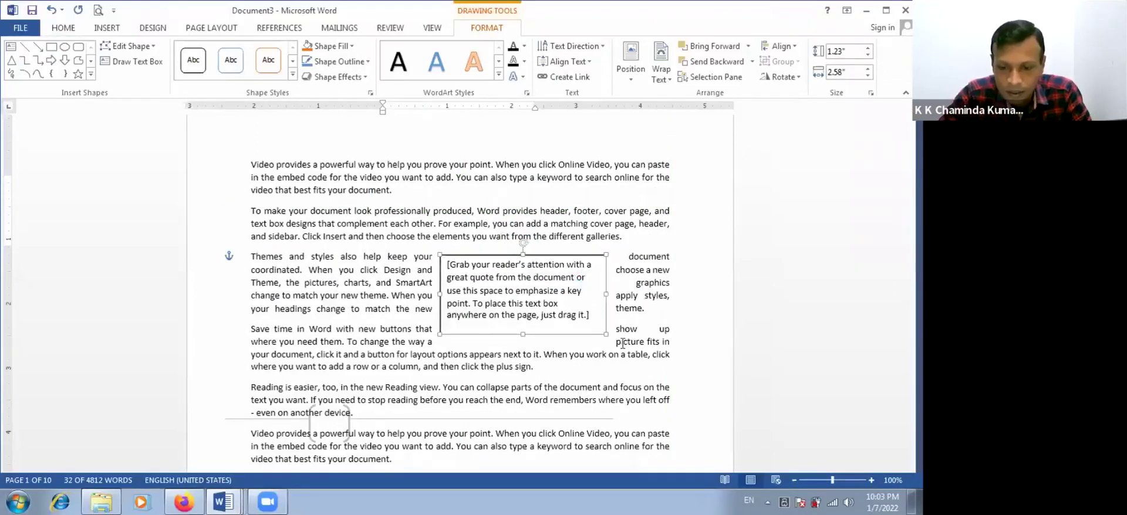
# Step: Shrink the quote text box and reposition it within the 'Themes and styles' paragraph
pyautogui.moveTo(616, 353); pyautogui.dragTo(509, 306)
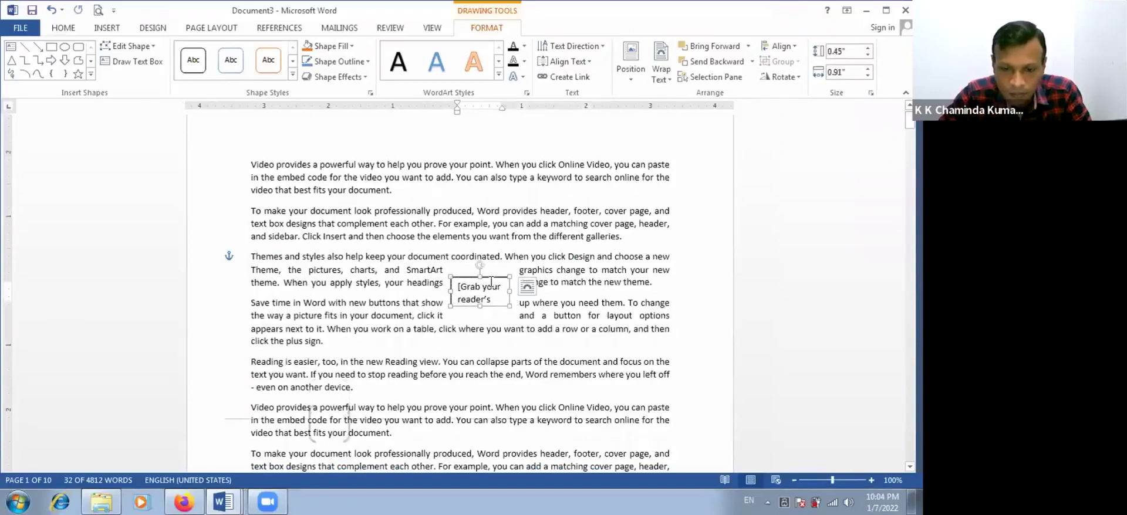
pyautogui.moveTo(491, 277); pyautogui.dragTo(516, 273)
pyautogui.moveTo(597, 283); pyautogui.dragTo(597, 263)
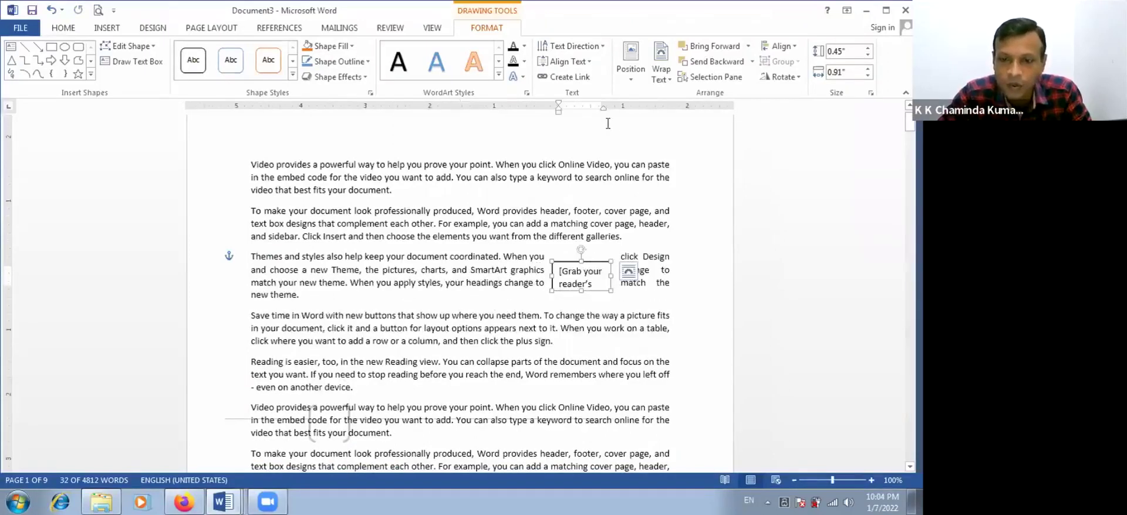
pyautogui.click(662, 74)
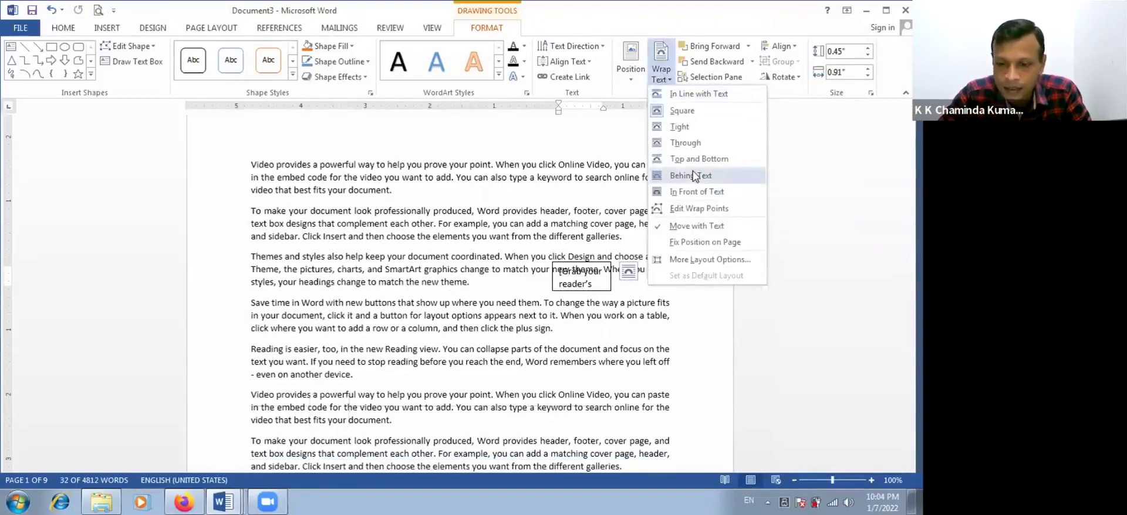
# Step: Set the text box to Behind Text and move it beside the first paragraph's end
pyautogui.click(692, 176)
pyautogui.moveTo(625, 279); pyautogui.dragTo(660, 196)
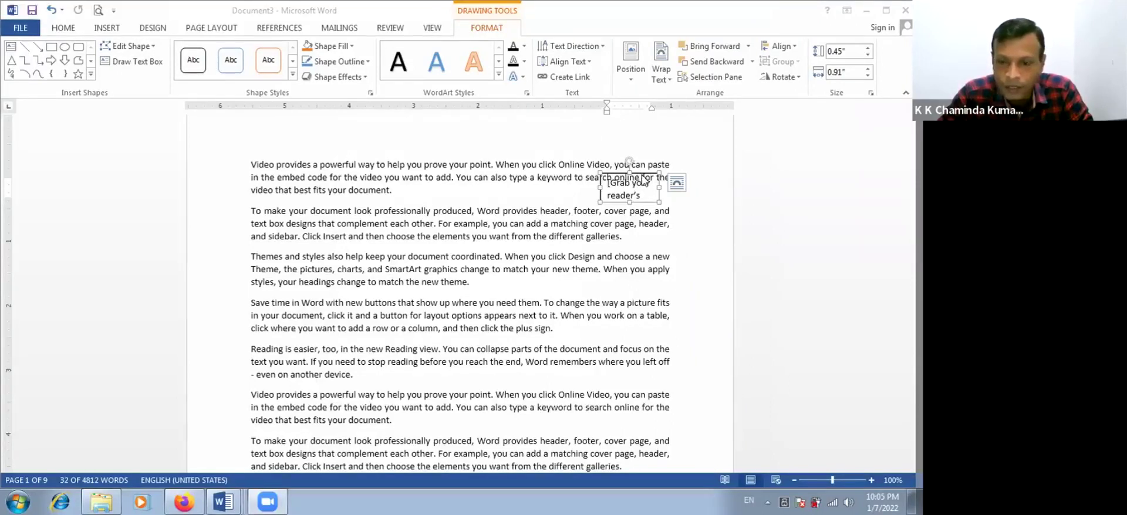
# Step: Replace the box's placeholder text with 'ABC' and shrink the box to 0.3" × 0.6"
pyautogui.moveTo(657, 176); pyautogui.dragTo(665, 184)
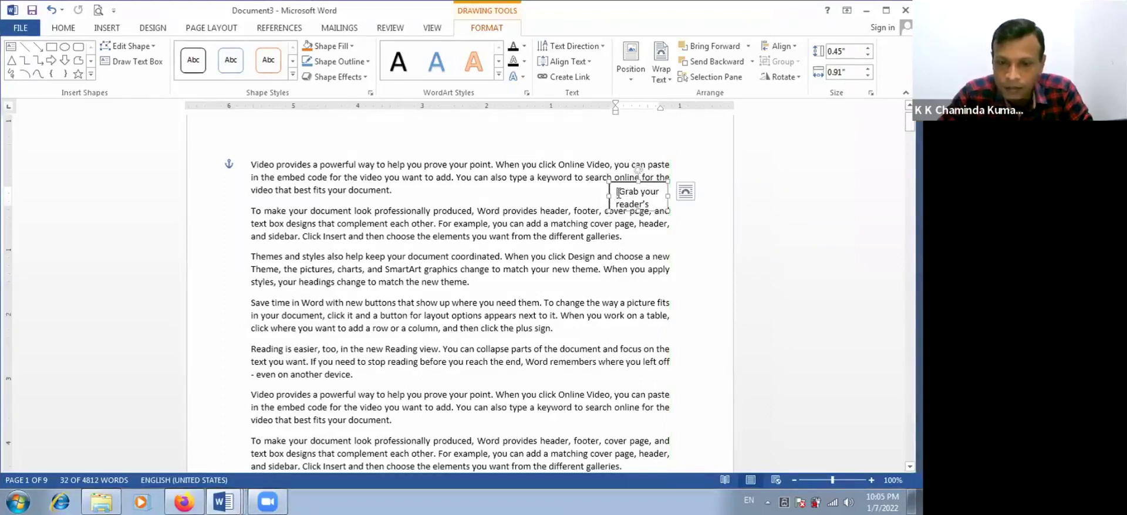
pyautogui.click(669, 207)
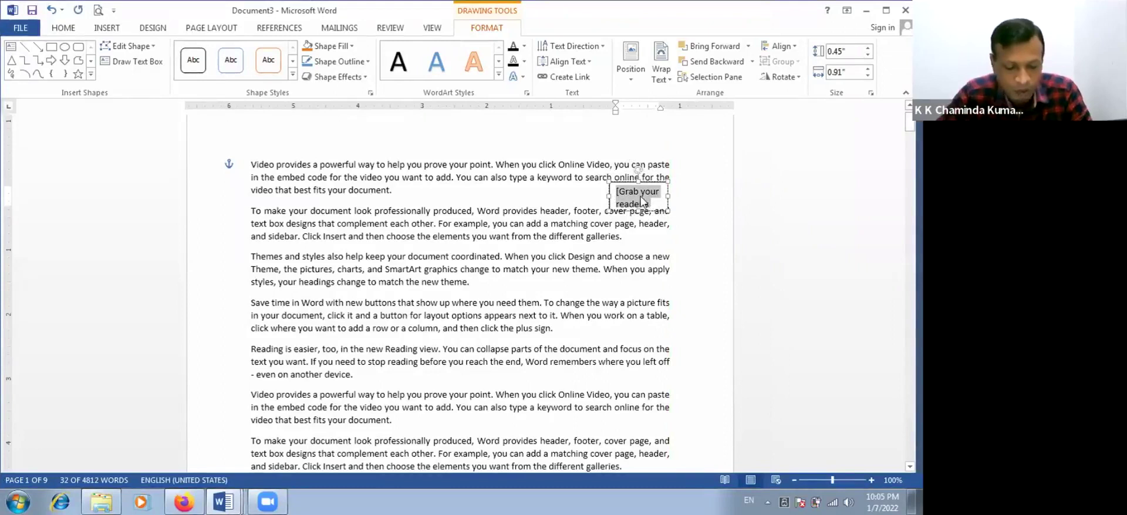
pyautogui.press('Delete')
pyautogui.write('ABC')
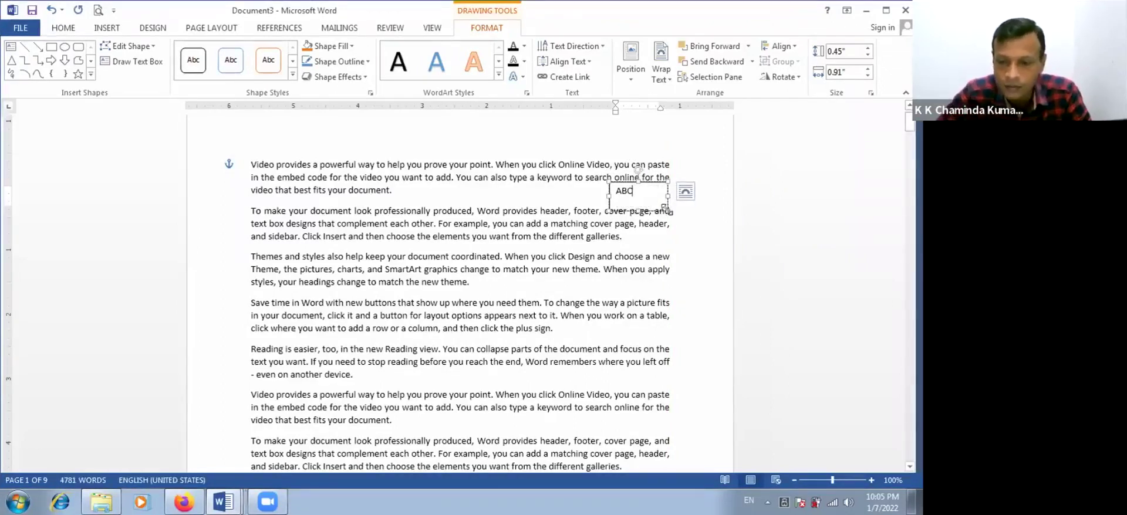
pyautogui.moveTo(668, 209); pyautogui.dragTo(648, 202)
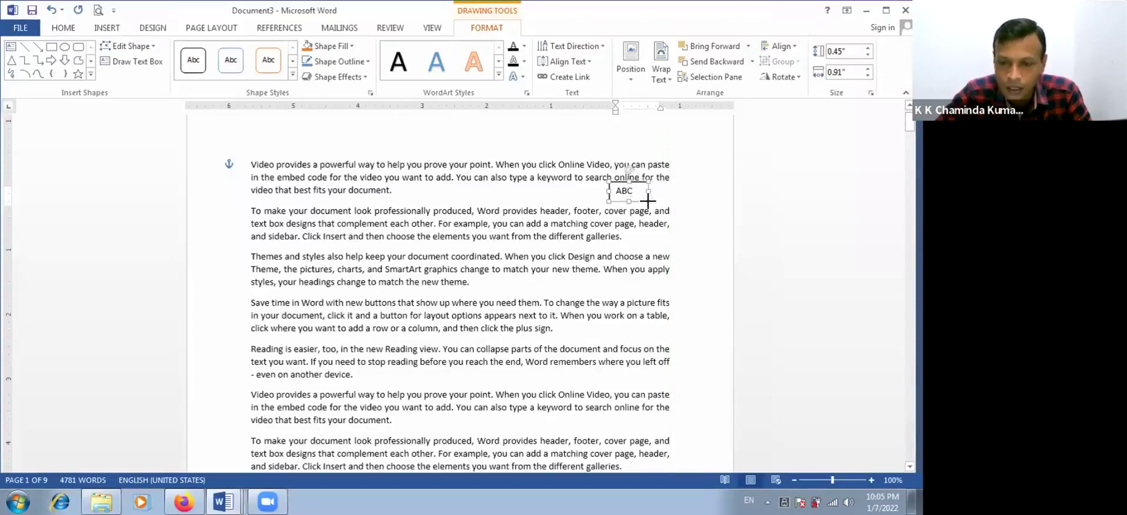
pyautogui.click(66, 30)
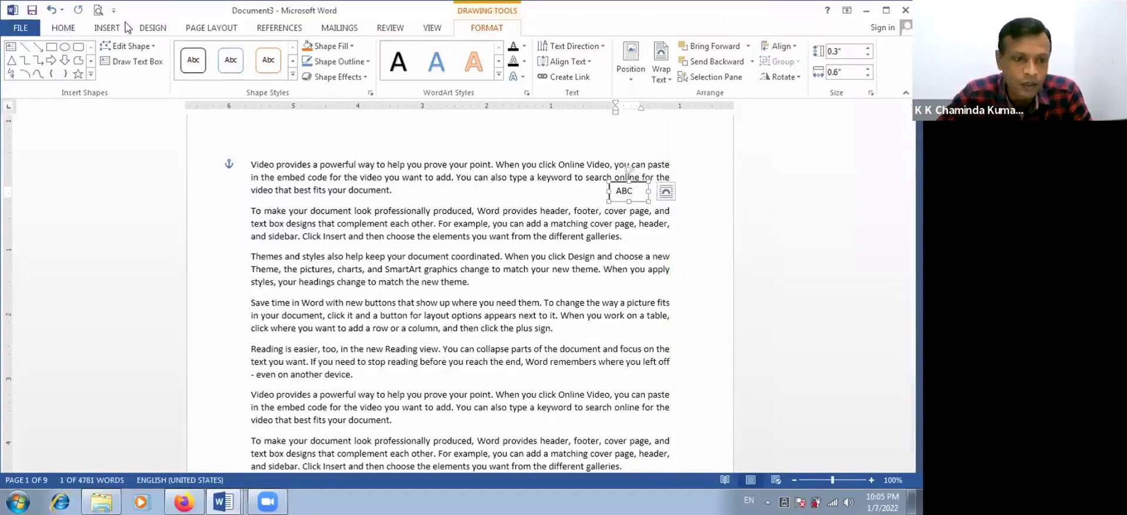
# Step: Make the ABC text bold, 16-point and red
pyautogui.click(116, 72)
pyautogui.click(209, 51)
pyautogui.click(209, 52)
pyautogui.click(209, 52)
pyautogui.click(274, 73)
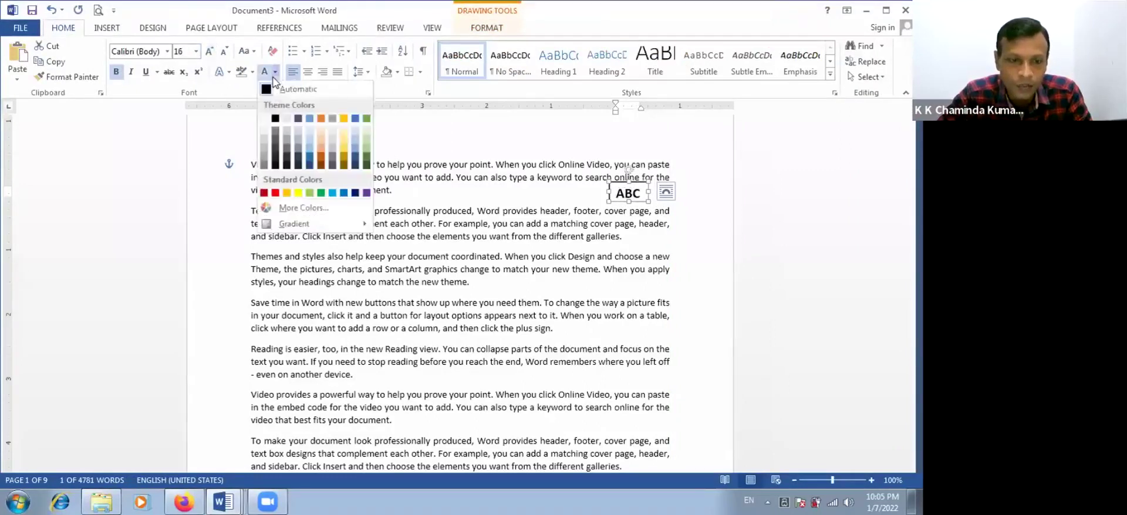
pyautogui.click(278, 195)
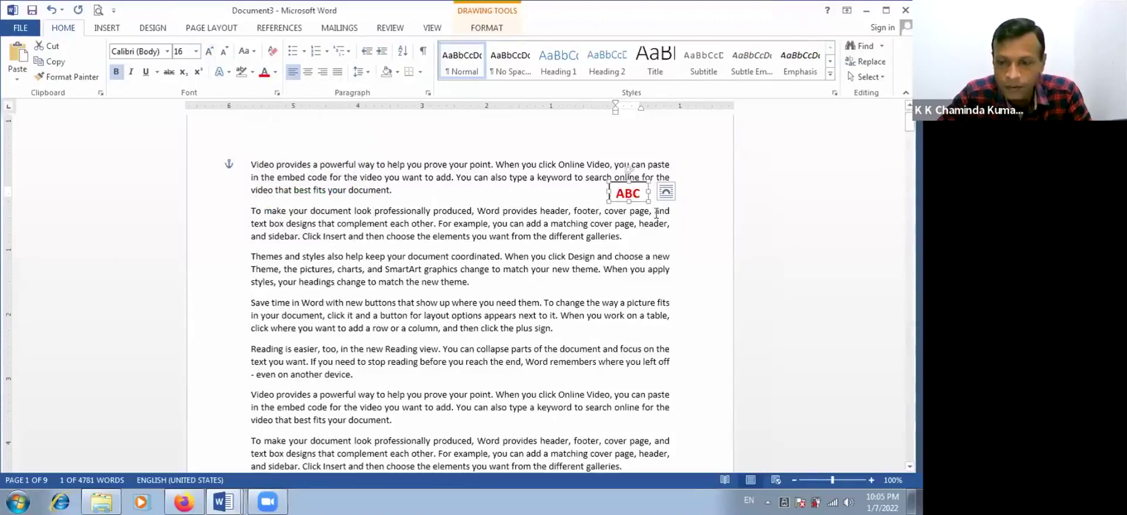
# Step: Nudge the ABC box slightly to the right and reselect it
pyautogui.moveTo(649, 199); pyautogui.dragTo(669, 198)
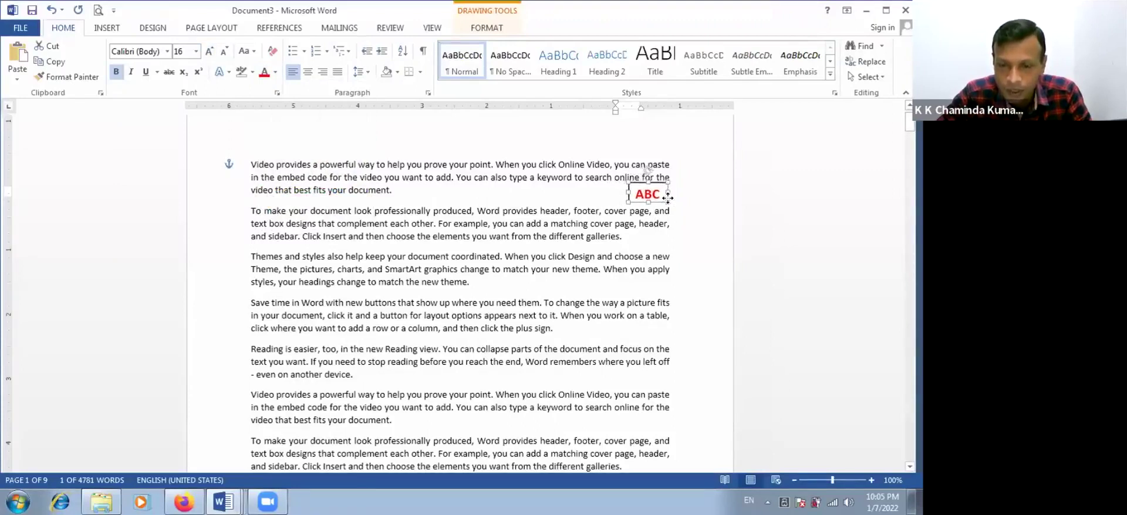
pyautogui.click(613, 203)
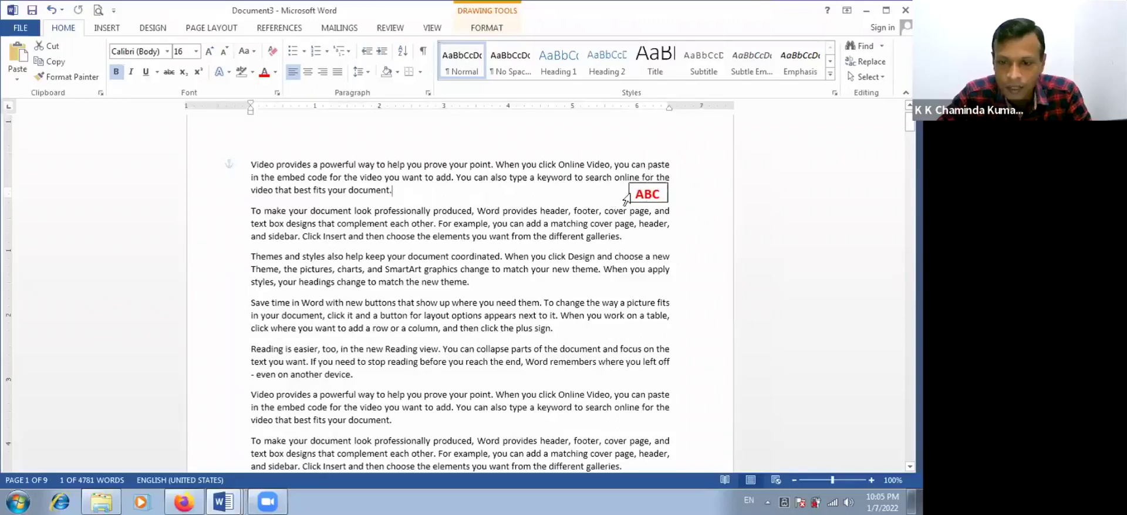
pyautogui.click(624, 195)
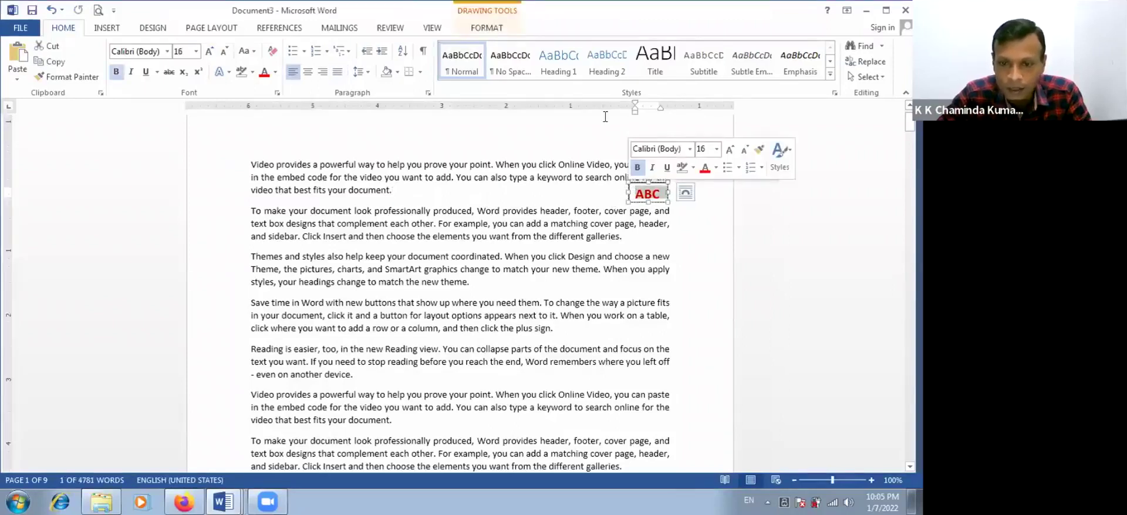
pyautogui.click(627, 188)
pyautogui.click(593, 205)
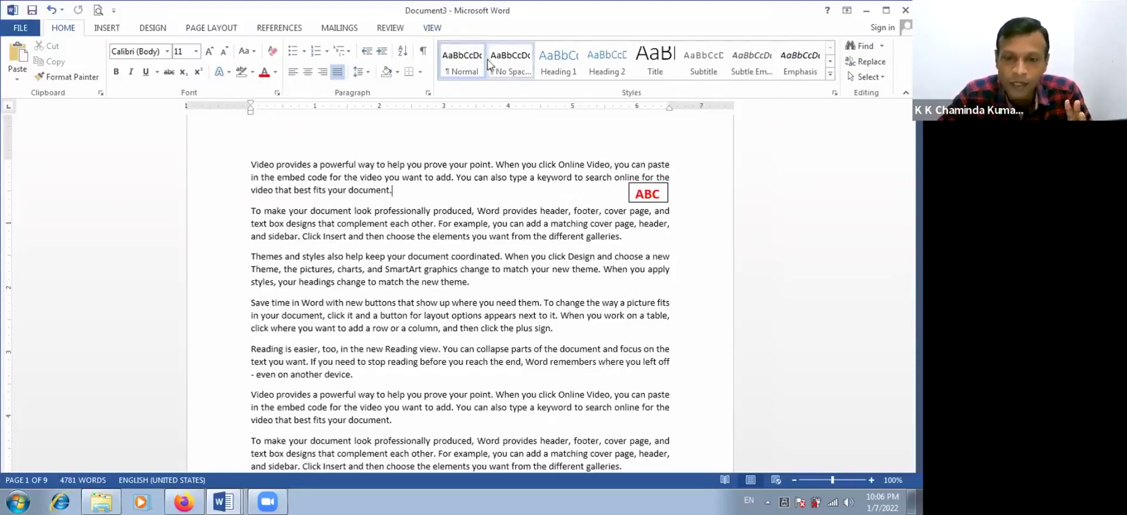
pyautogui.click(668, 199)
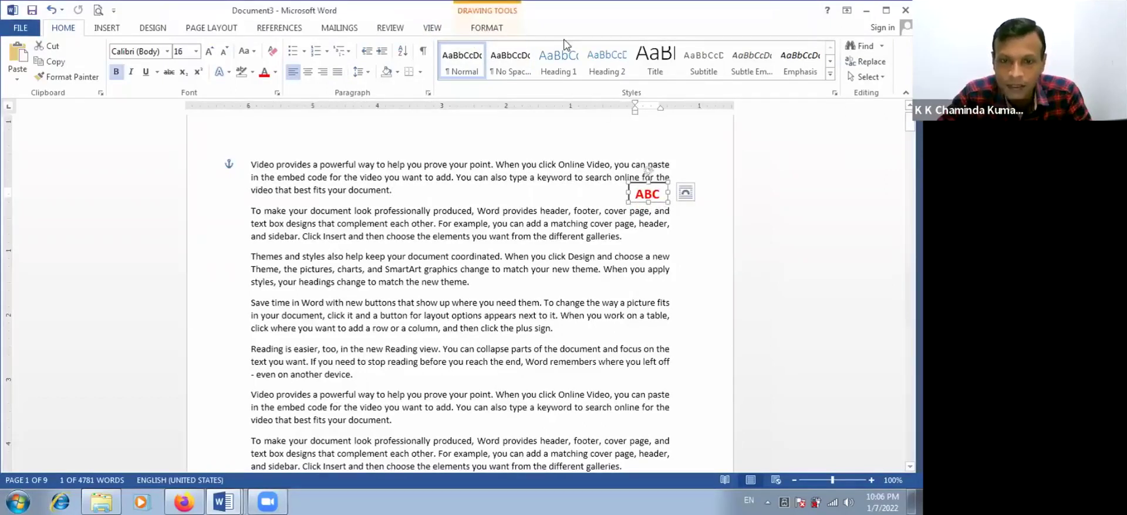
pyautogui.click(596, 191)
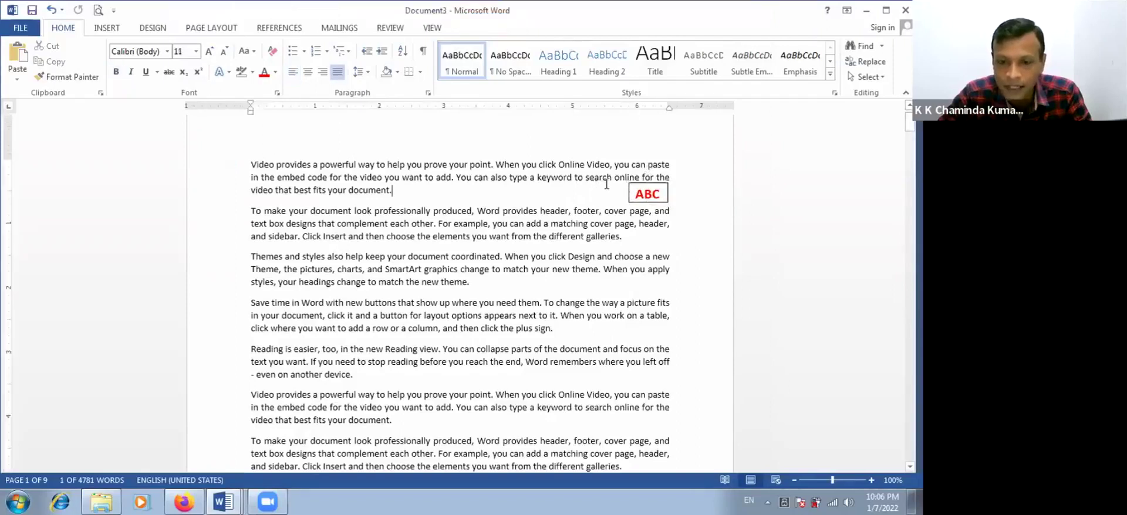
pyautogui.moveTo(619, 165); pyautogui.dragTo(624, 166)
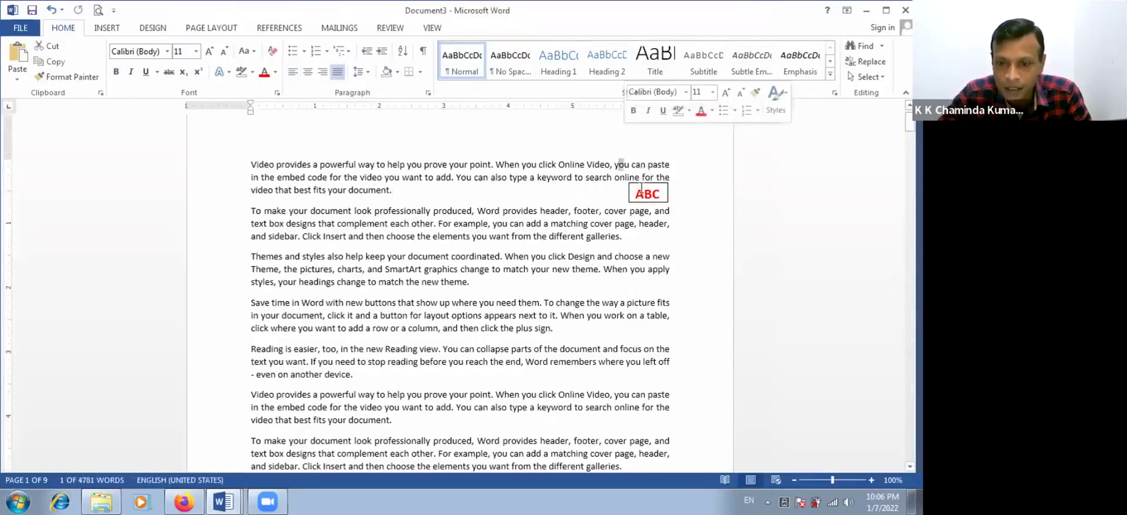
pyautogui.click(640, 187)
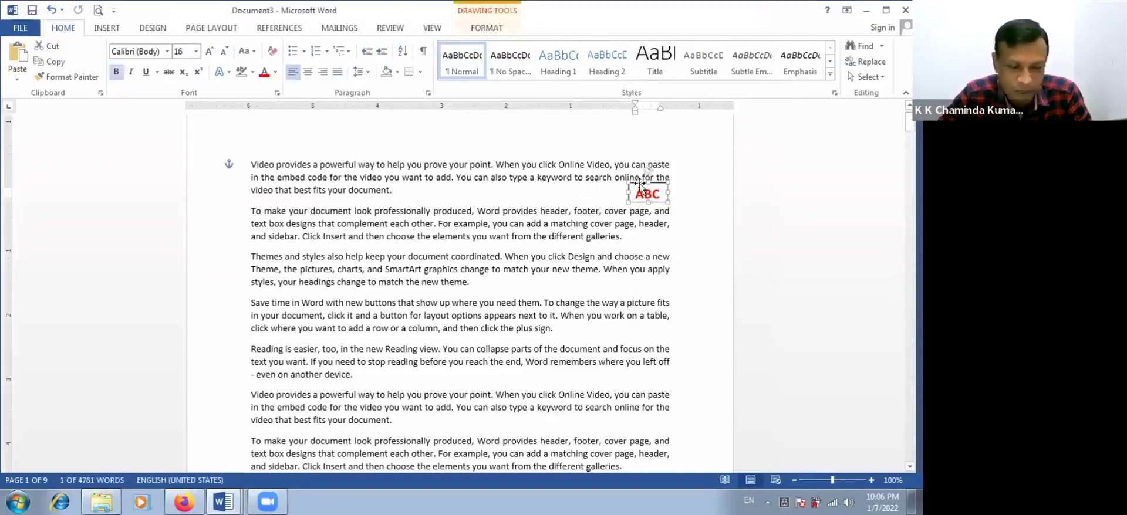
pyautogui.click(505, 30)
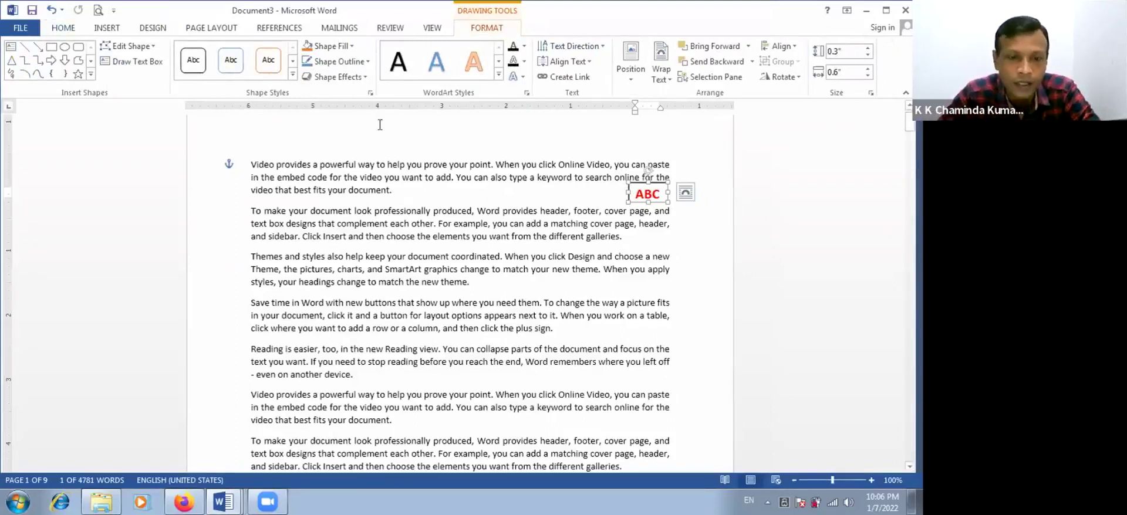
# Step: Set the ABC box to No Outline and move it left into the first paragraph's middle
pyautogui.click(366, 64)
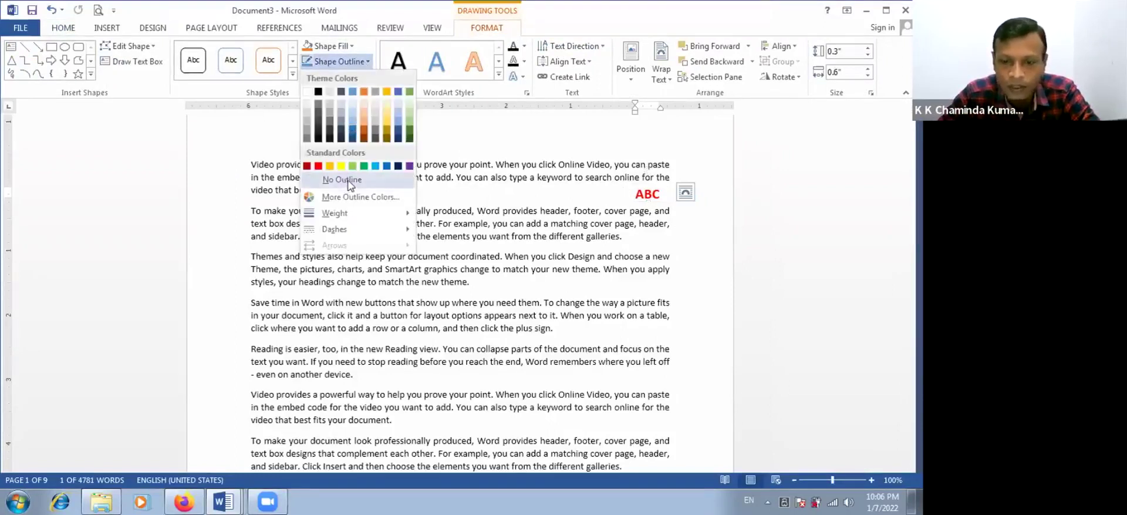
pyautogui.click(347, 180)
pyautogui.click(361, 62)
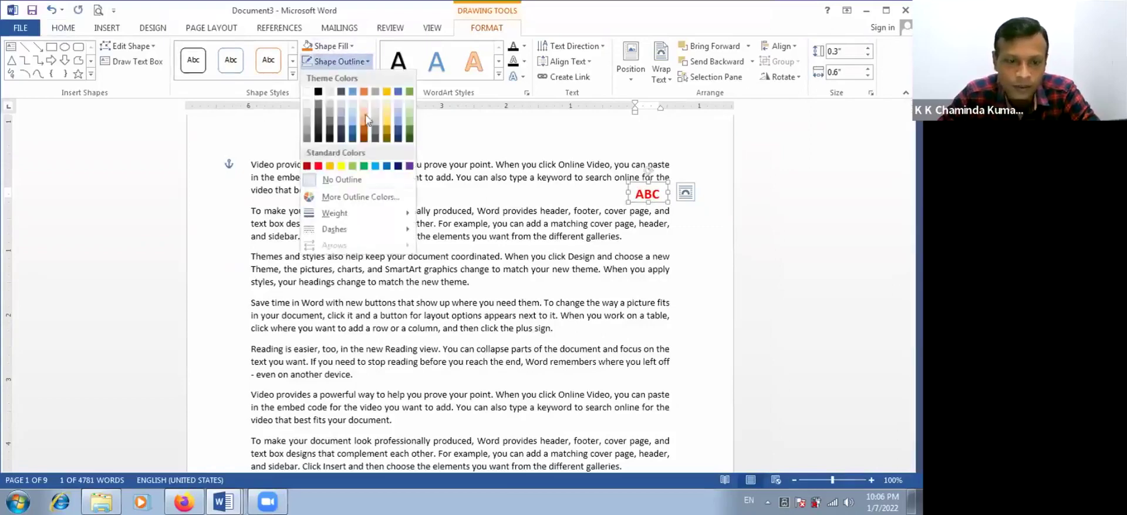
pyautogui.click(364, 181)
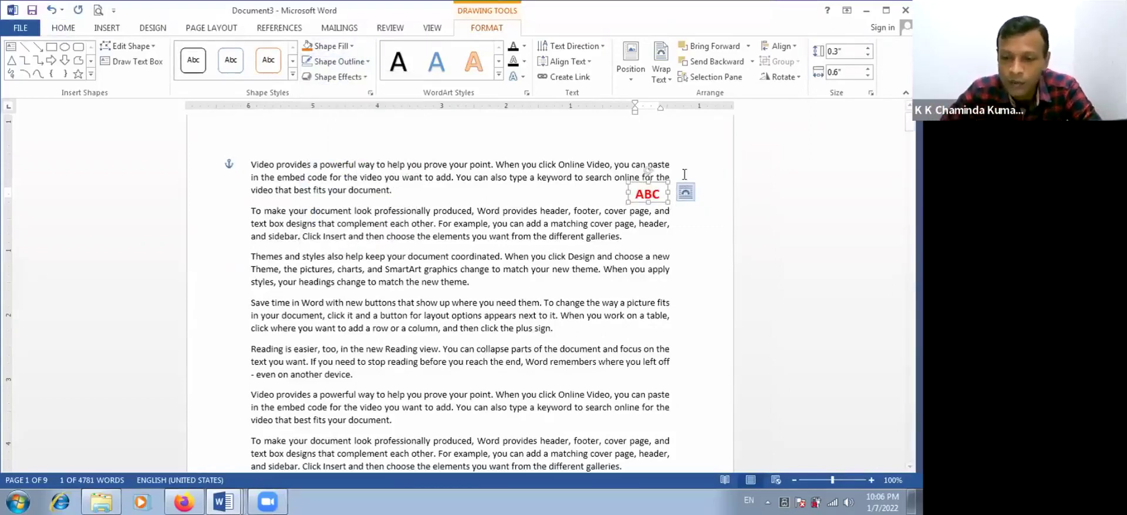
pyautogui.click(671, 192)
pyautogui.click(663, 189)
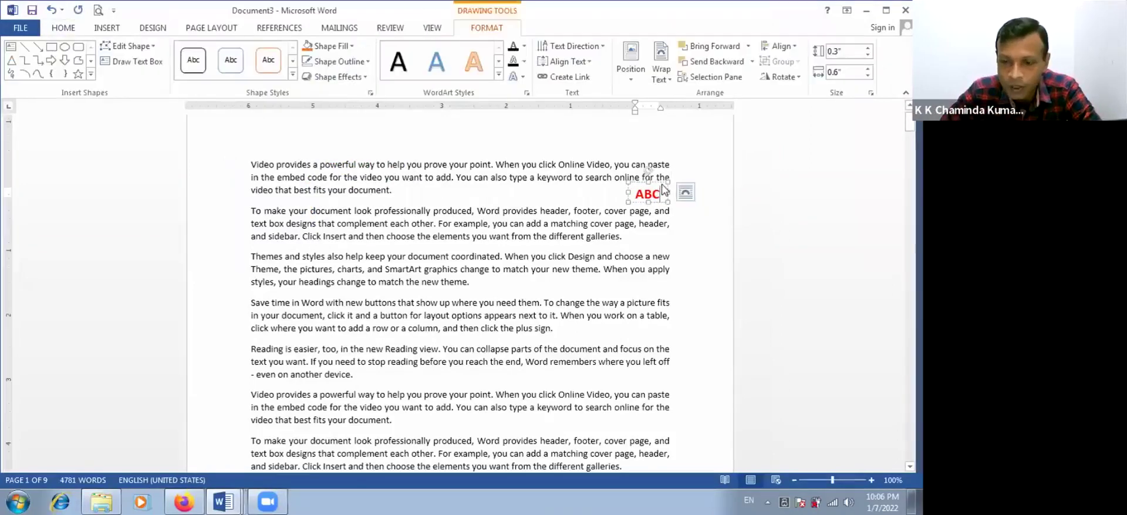
pyautogui.moveTo(668, 188); pyautogui.dragTo(503, 183)
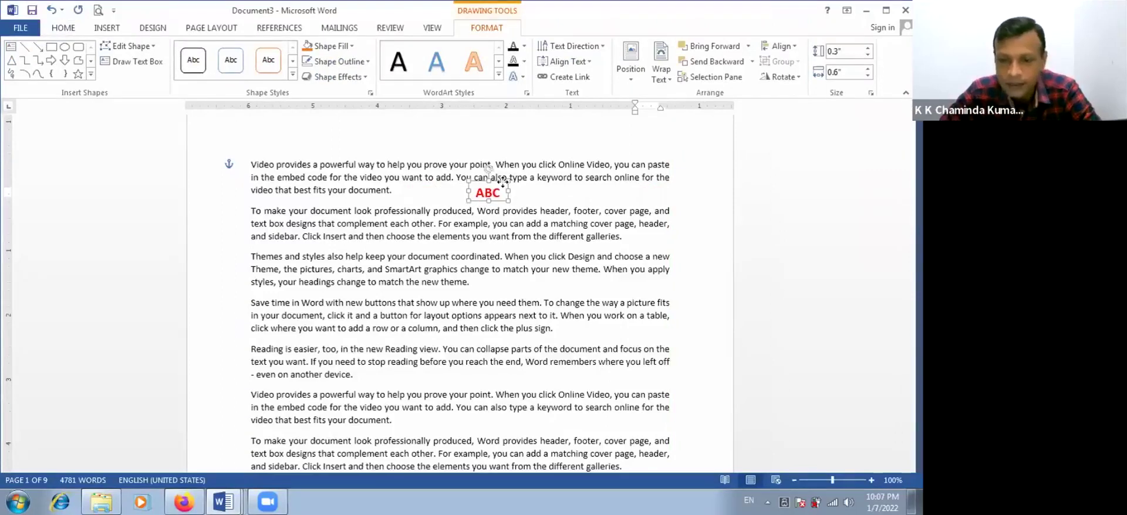
pyautogui.moveTo(503, 183); pyautogui.dragTo(504, 184)
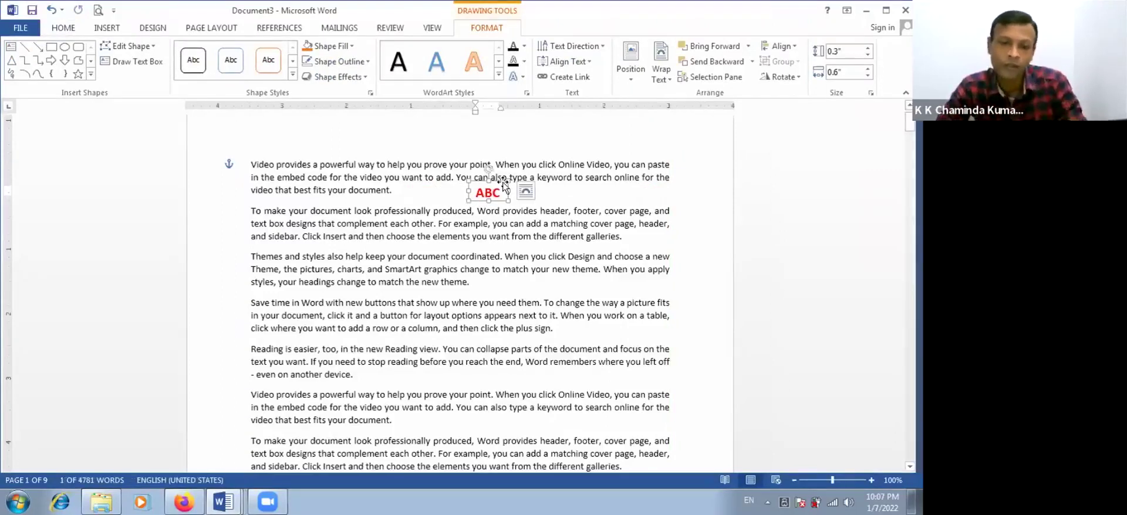
# Step: Paste a copy of the ABC box and place it beside the third paragraph
pyautogui.click(53, 33)
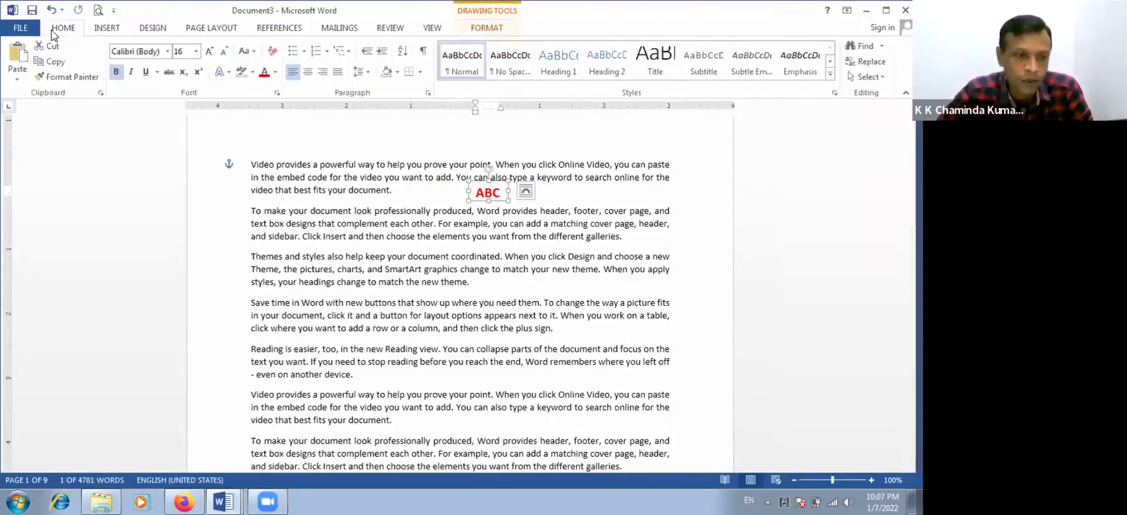
pyautogui.click(25, 59)
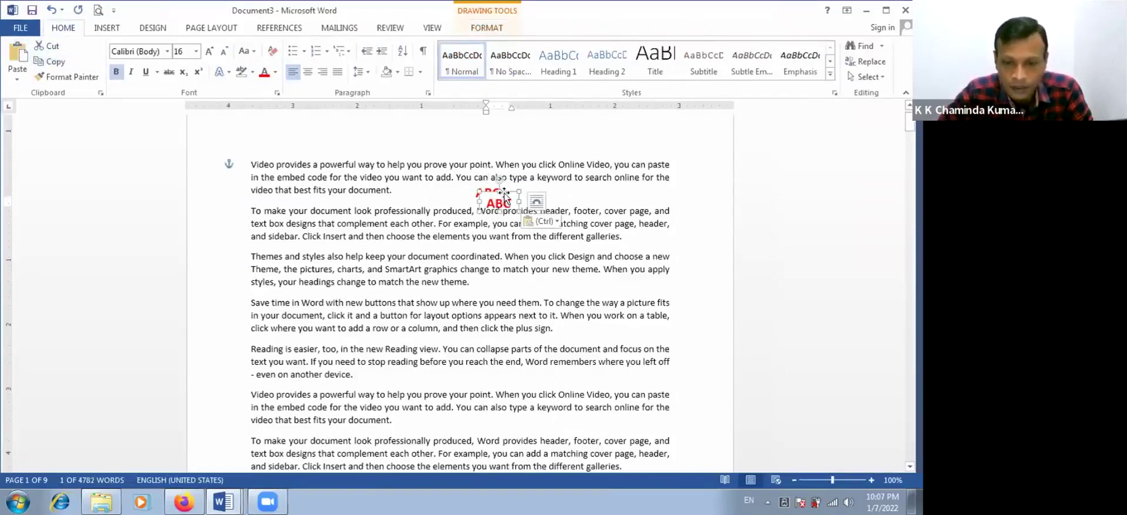
pyautogui.moveTo(503, 196); pyautogui.dragTo(653, 226)
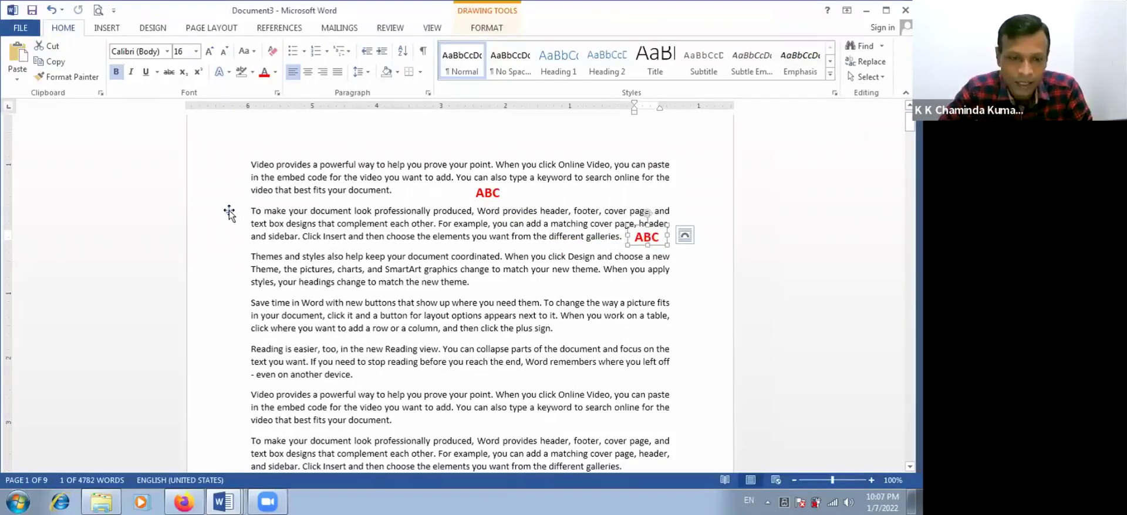
pyautogui.click(685, 236)
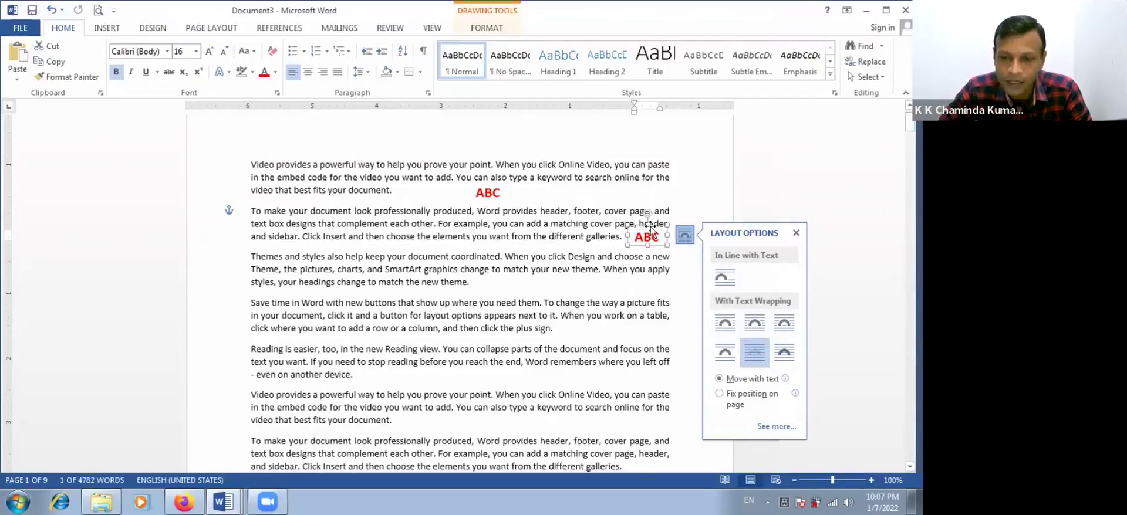
pyautogui.click(685, 271)
pyautogui.click(663, 238)
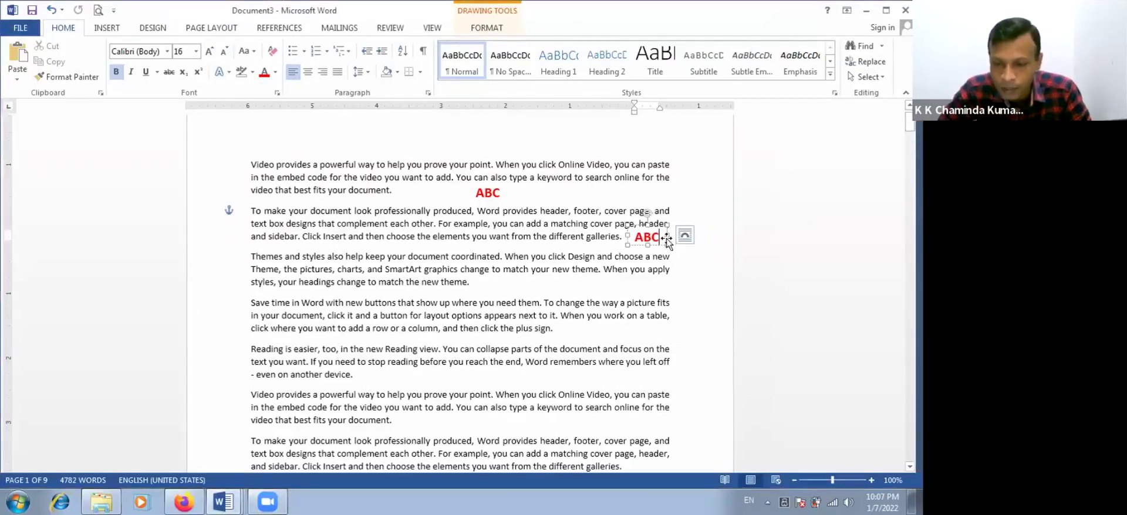
pyautogui.click(667, 238)
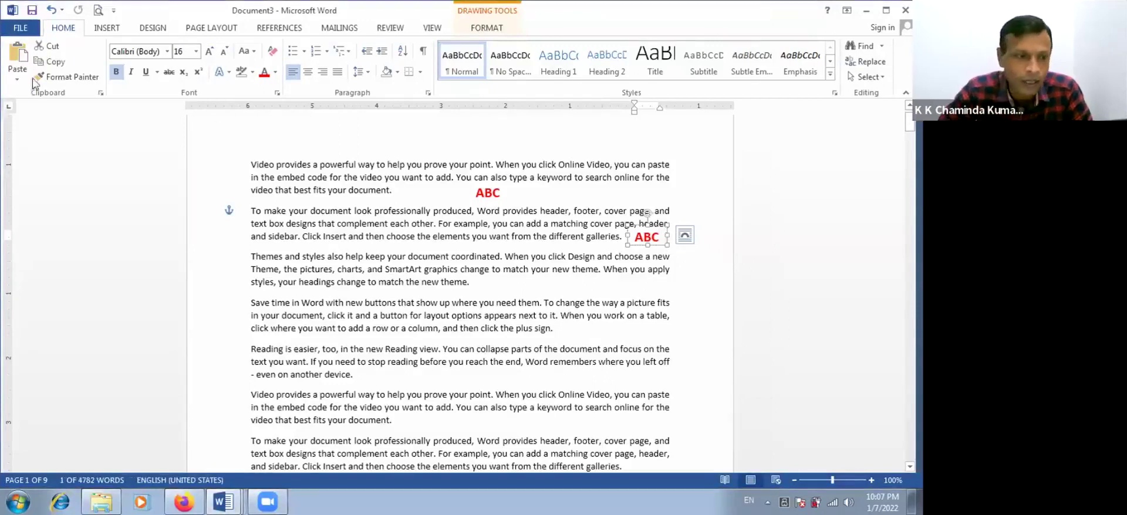
pyautogui.click(42, 62)
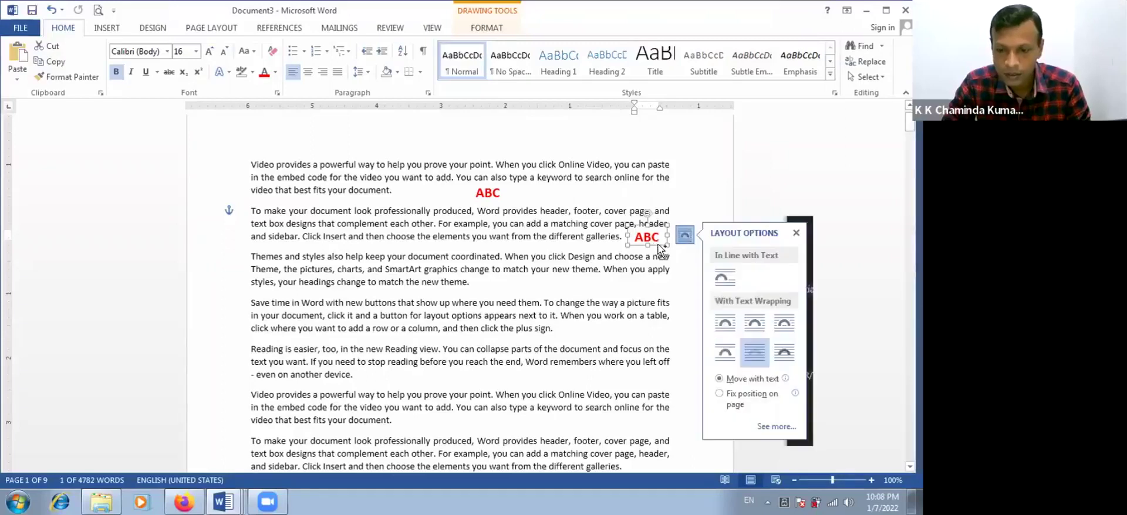
pyautogui.moveTo(659, 250); pyautogui.dragTo(665, 289)
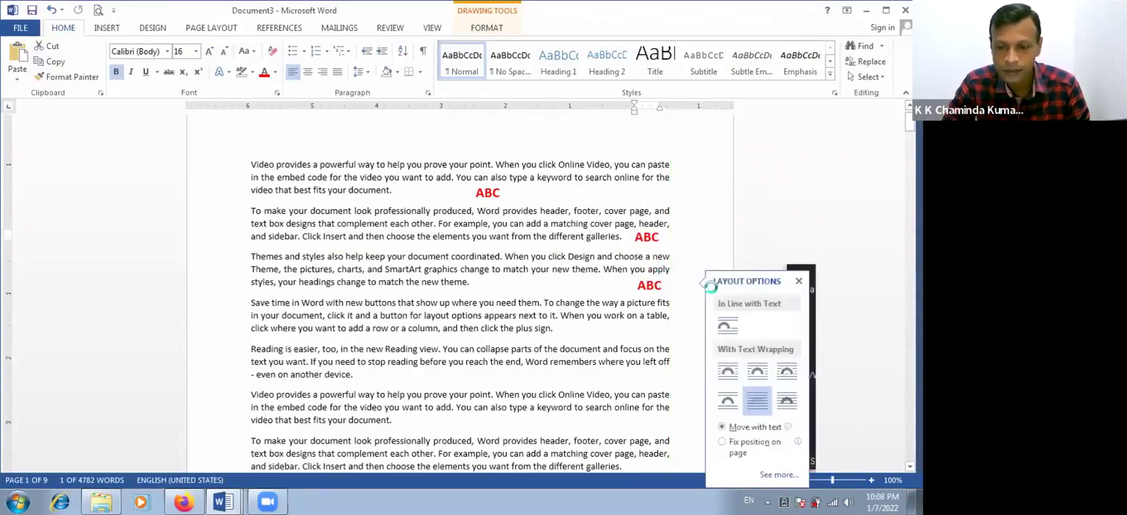
# Step: Delete the stray copy and place ABC copies beside the third, fourth and fifth paragraphs
pyautogui.press('Delete')
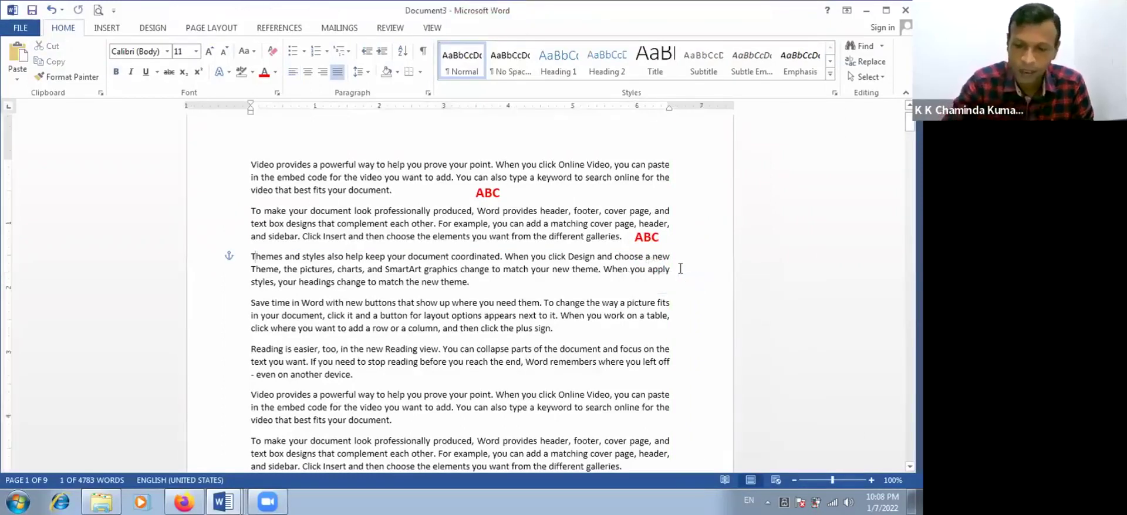
pyautogui.click(652, 235)
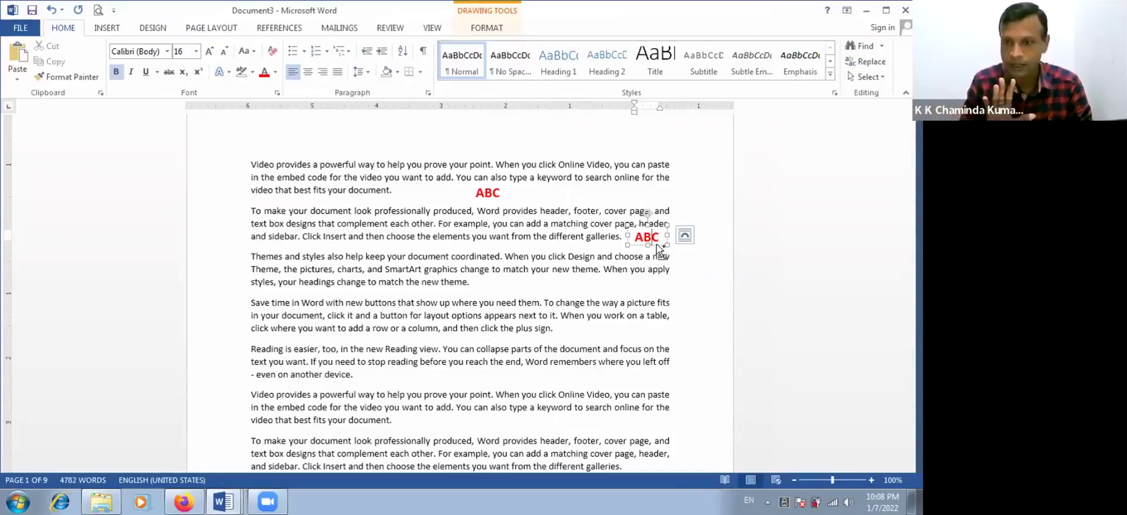
pyautogui.click(658, 245)
pyautogui.moveTo(653, 273); pyautogui.dragTo(640, 283)
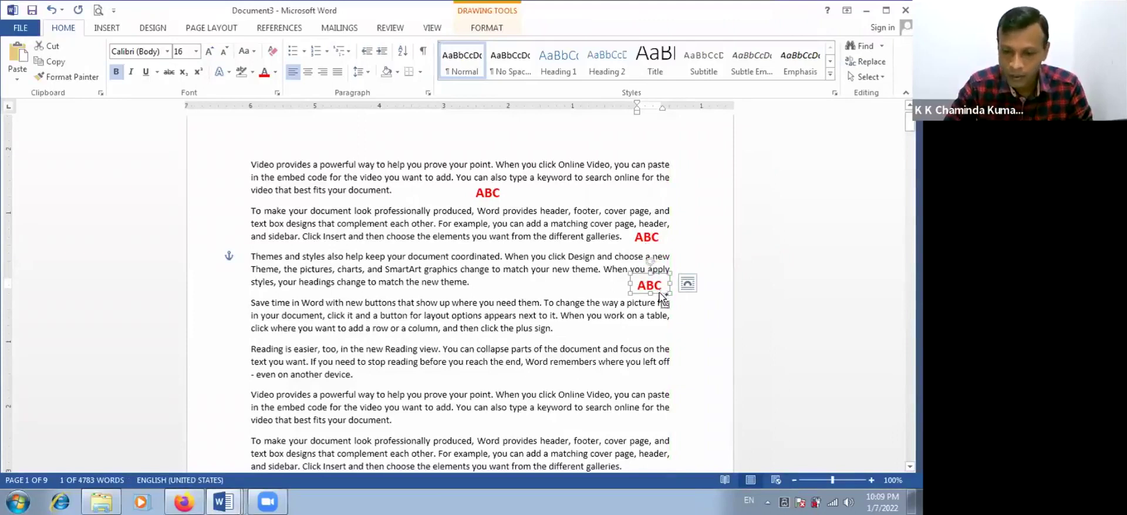
pyautogui.moveTo(657, 293); pyautogui.dragTo(649, 337)
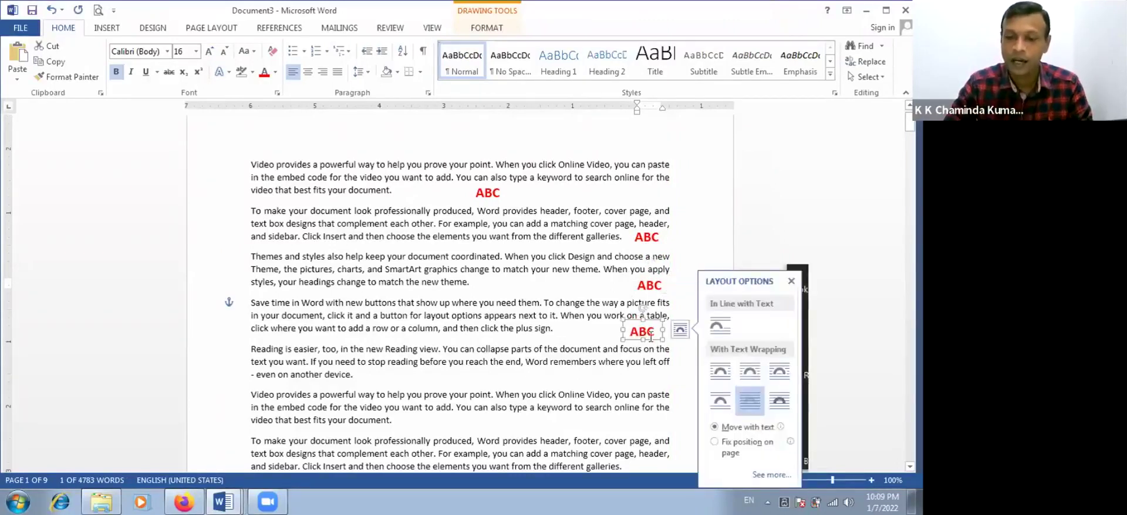
pyautogui.moveTo(656, 342); pyautogui.dragTo(653, 377)
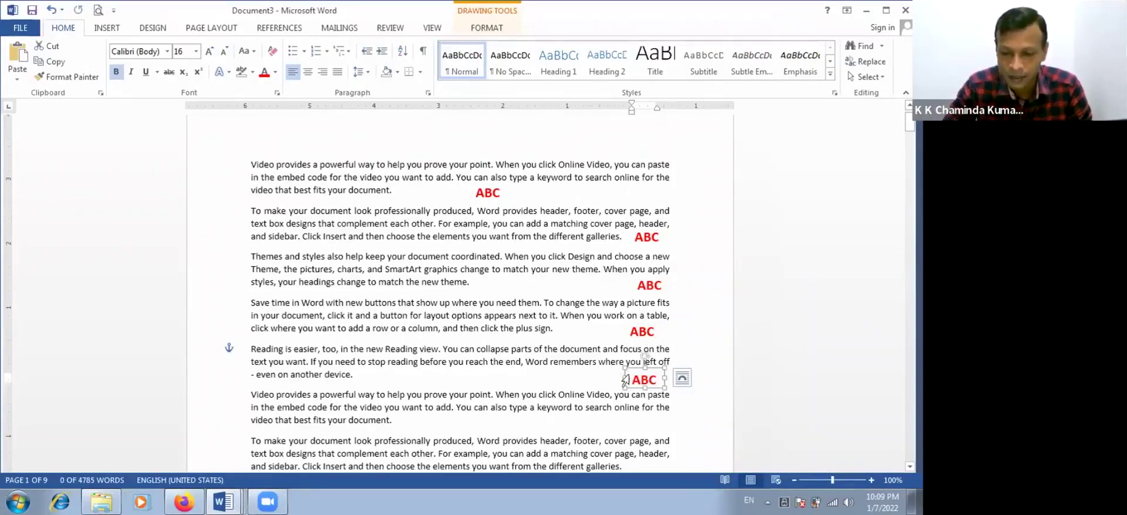
# Step: Add mid-page ABC copies below the fifth and third paragraphs
pyautogui.moveTo(634, 371); pyautogui.dragTo(554, 372)
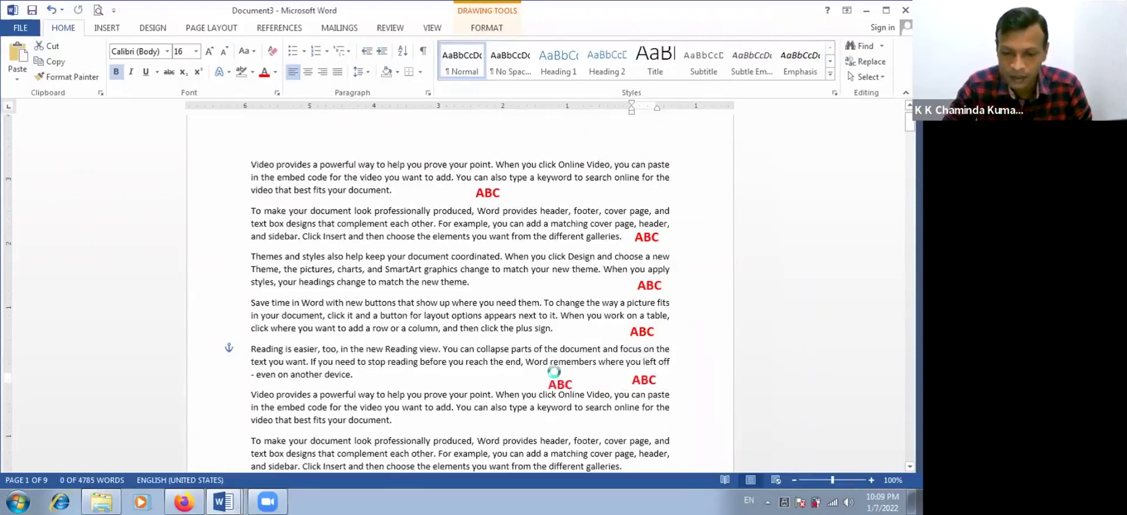
pyautogui.click(555, 373)
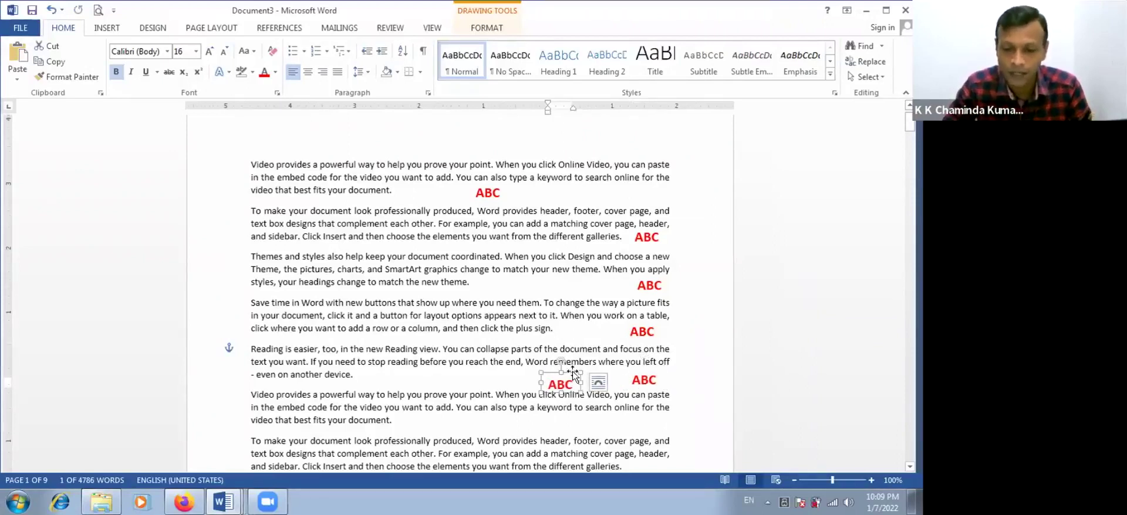
pyautogui.moveTo(571, 370); pyautogui.dragTo(572, 371)
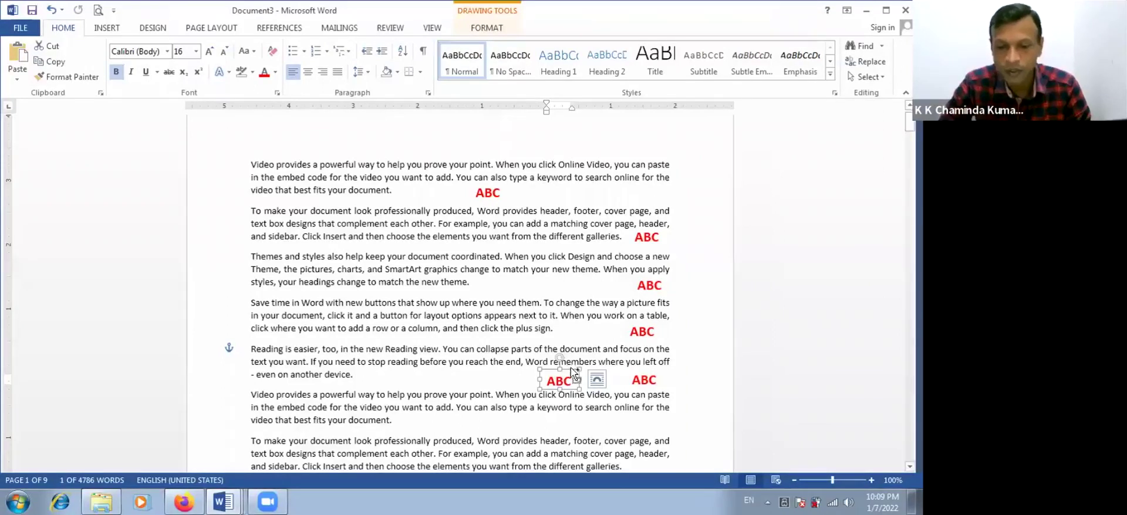
pyautogui.moveTo(572, 370); pyautogui.dragTo(558, 272)
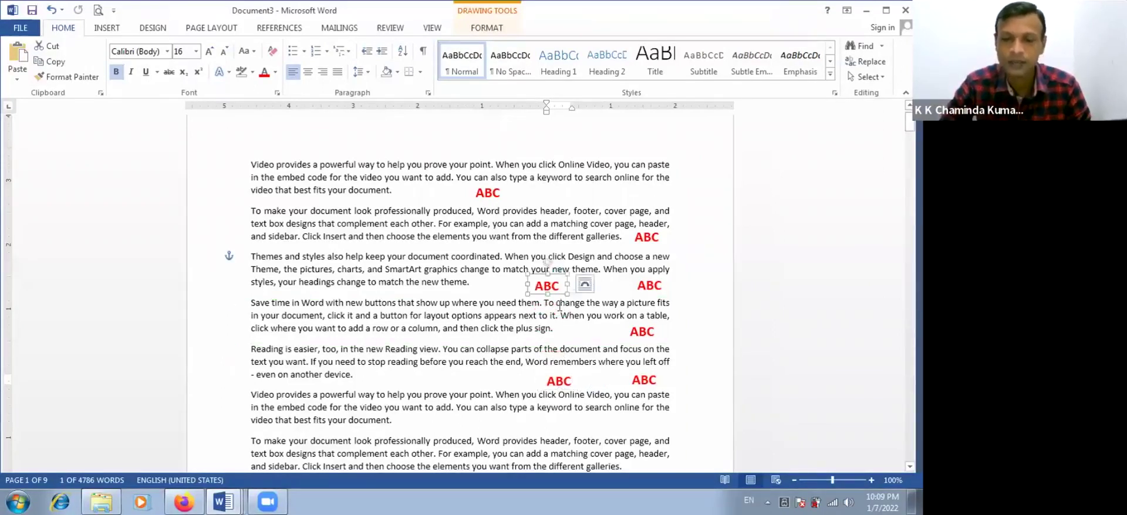
pyautogui.click(584, 284)
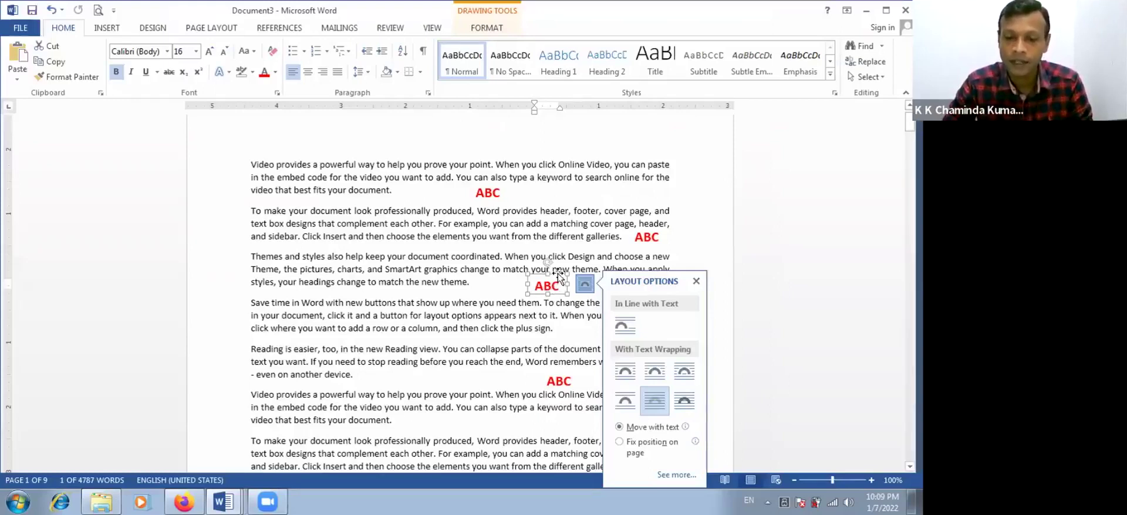
pyautogui.click(563, 243)
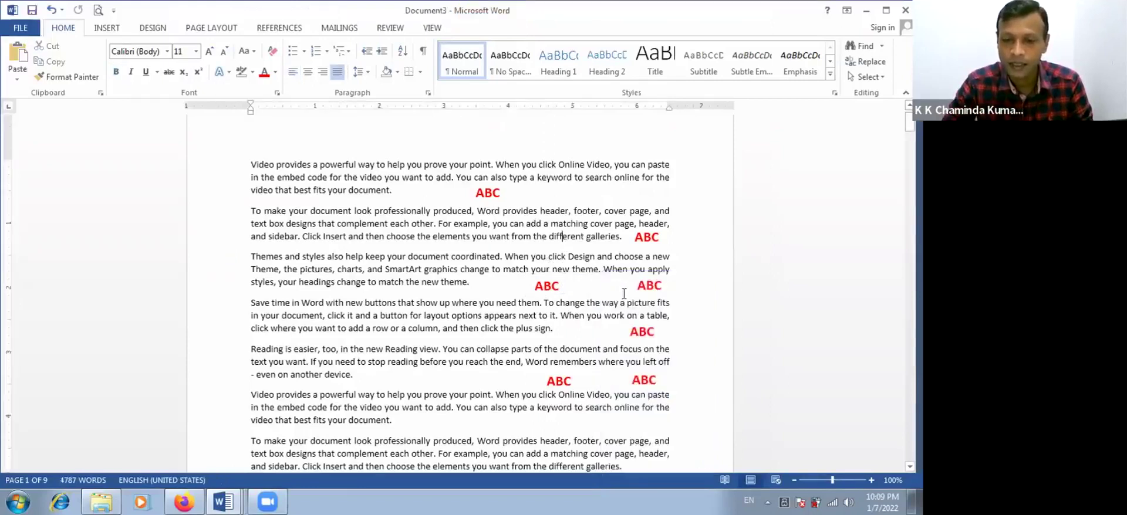
# Step: Copy the ABC box from after 'galleries.' up beside the first ABC, then deselect it
pyautogui.click(648, 246)
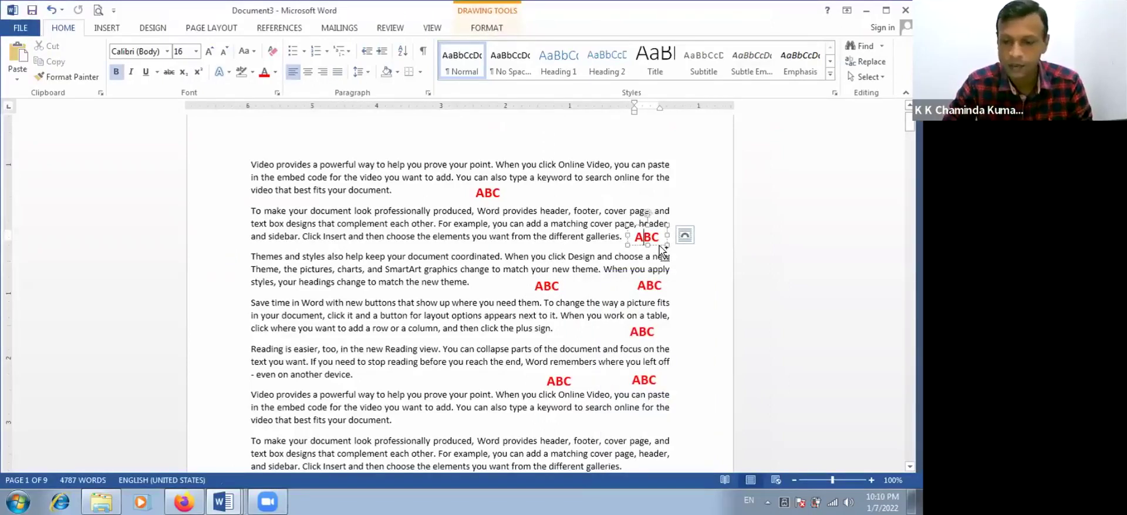
pyautogui.keyDown('ctrl'); pyautogui.moveTo(661, 249); pyautogui.dragTo(583, 197); pyautogui.keyUp('ctrl')
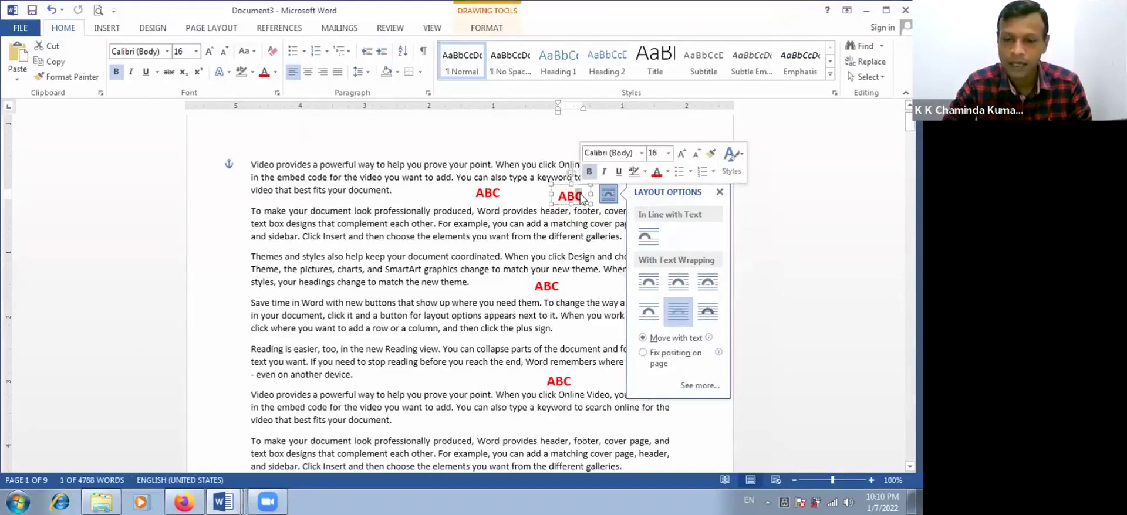
pyautogui.click(581, 197)
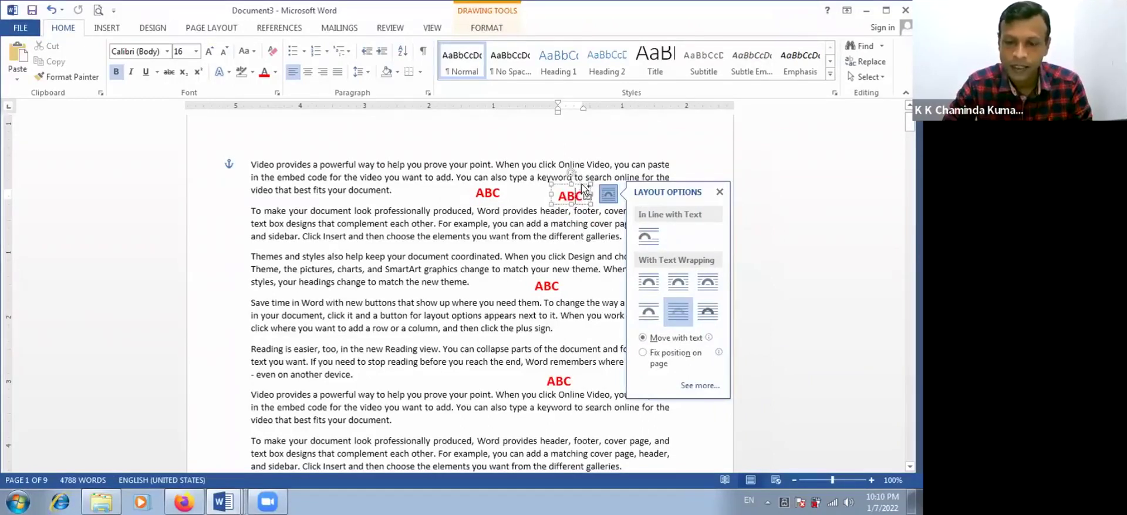
pyautogui.click(581, 186)
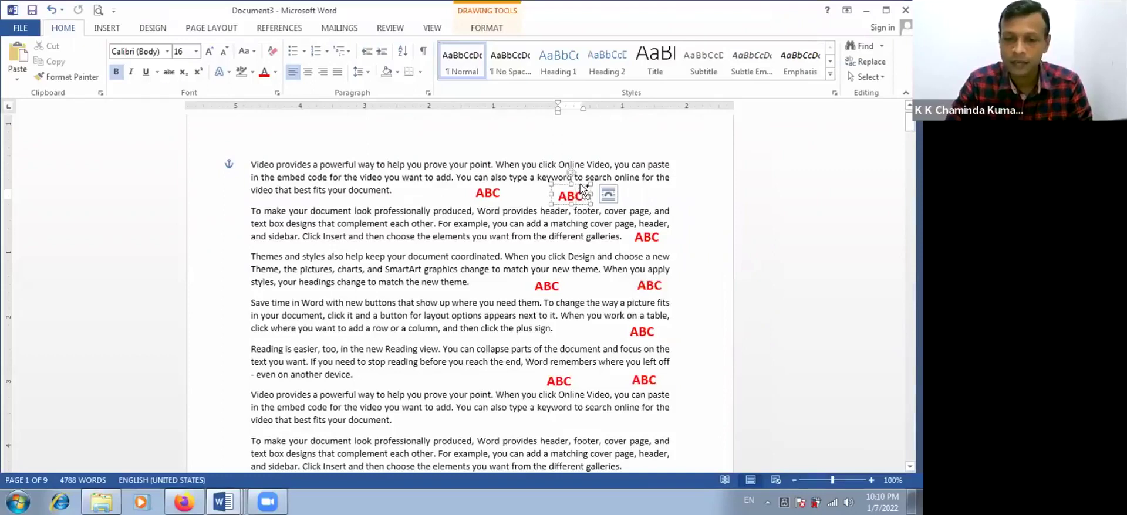
pyautogui.click(635, 184)
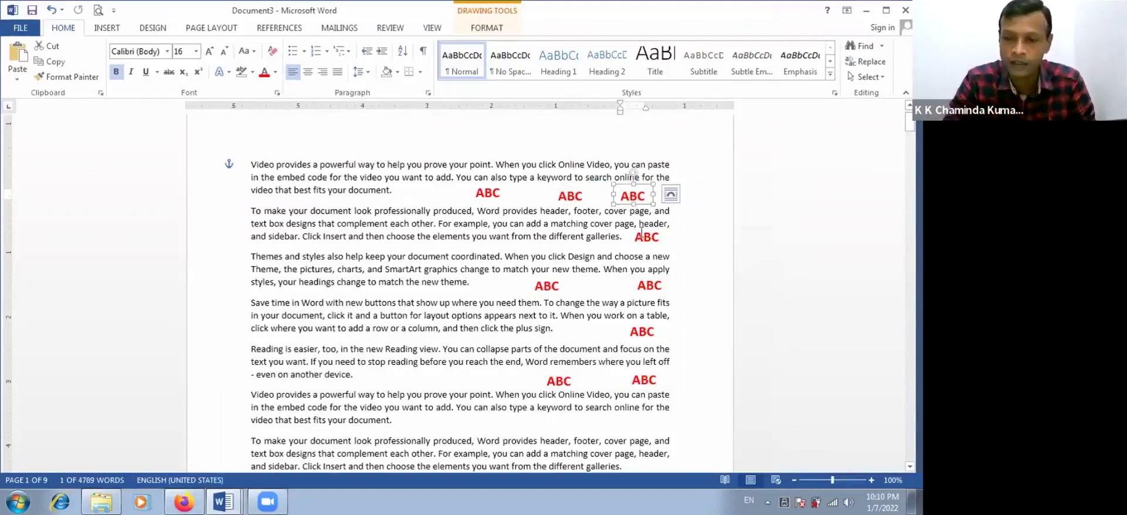
# Step: Scroll down to the boundary between page 4 and page 5
pyautogui.scroll(-4, 632, 243)
pyautogui.scroll(-5, 634, 226)
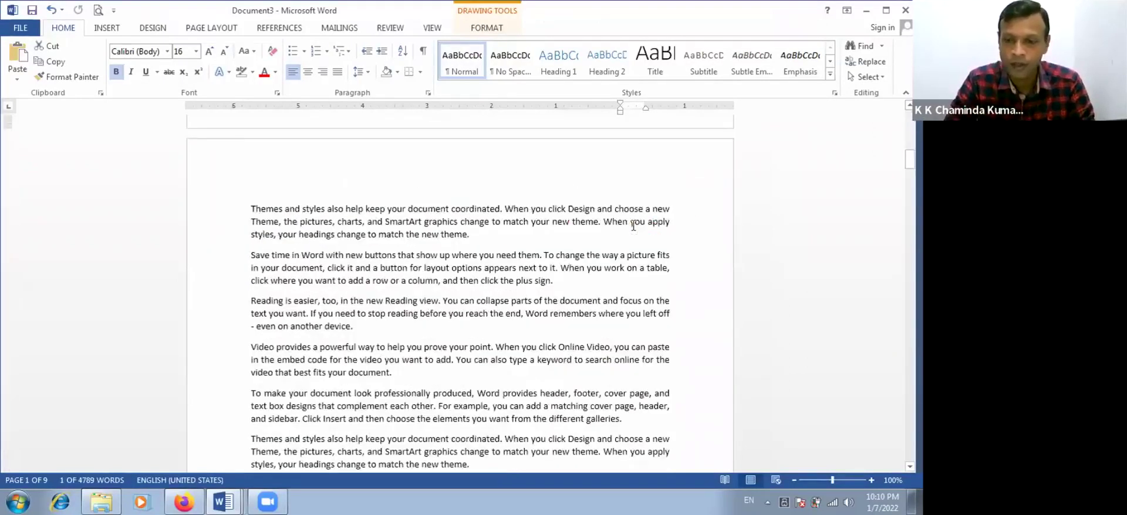
pyautogui.scroll(-2, 634, 228)
pyautogui.scroll(-10, 635, 228)
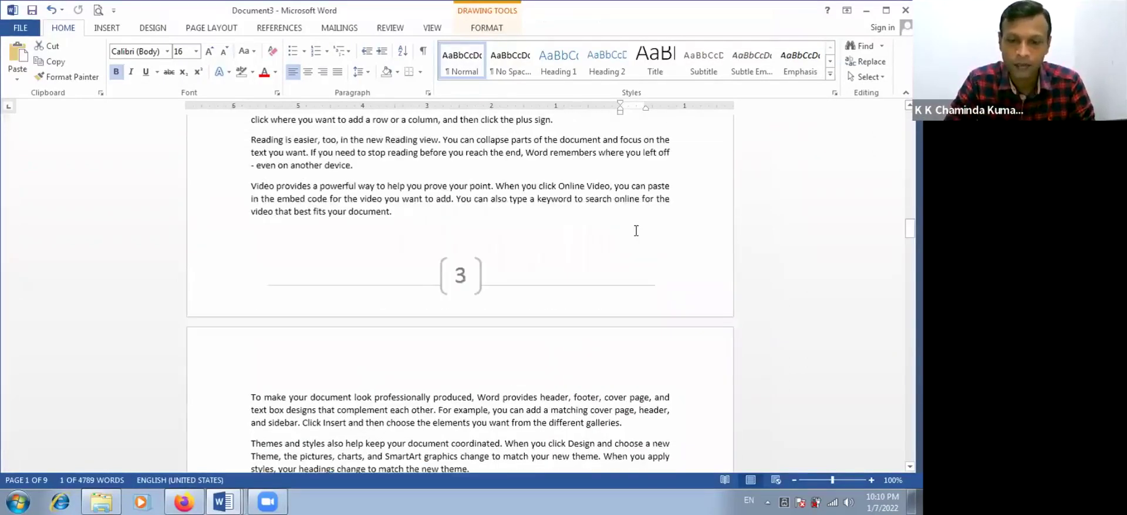
pyautogui.scroll(-10, 644, 221)
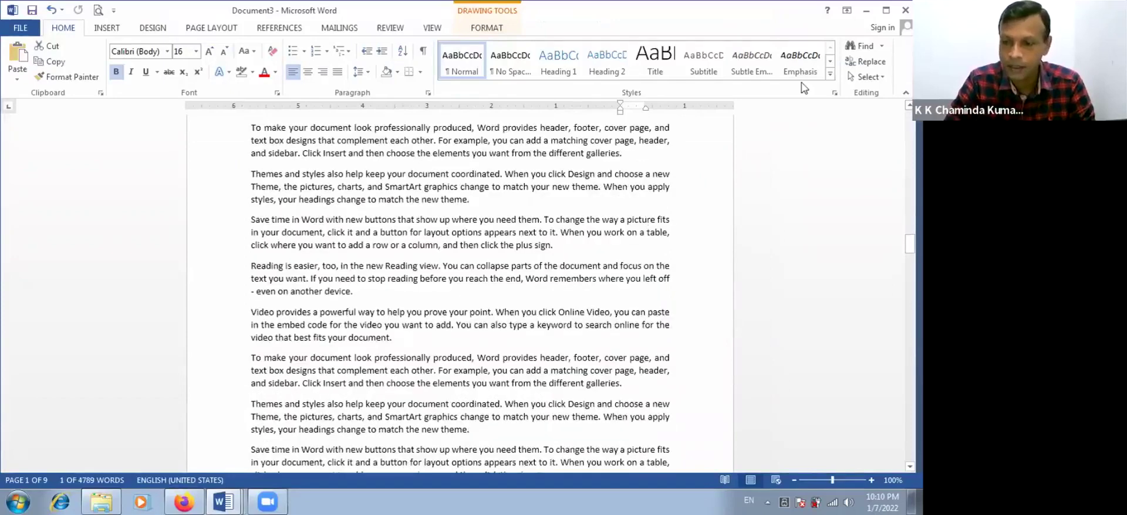
pyautogui.scroll(-3, 460, 293)
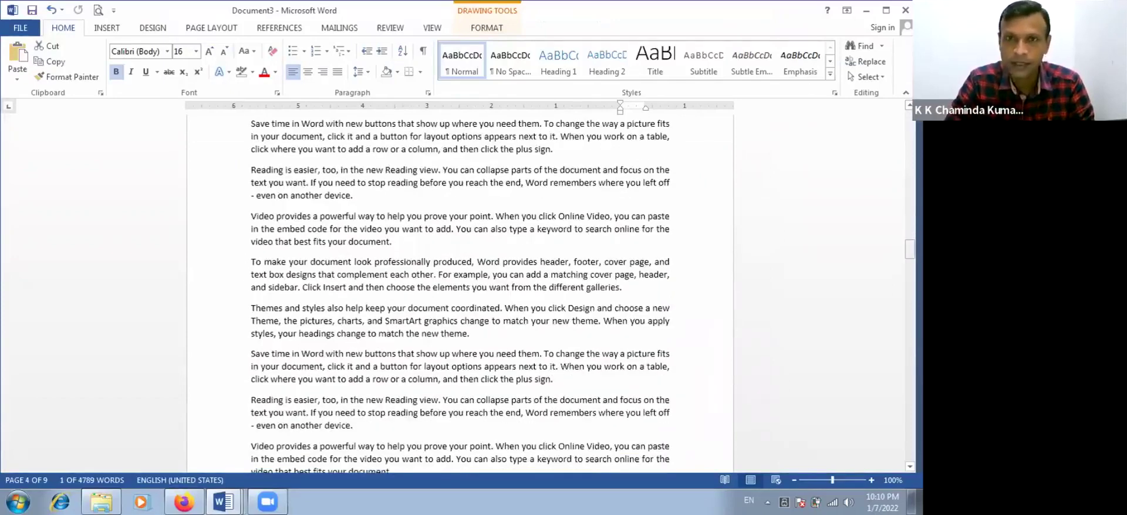
pyautogui.scroll(-10, 461, 294)
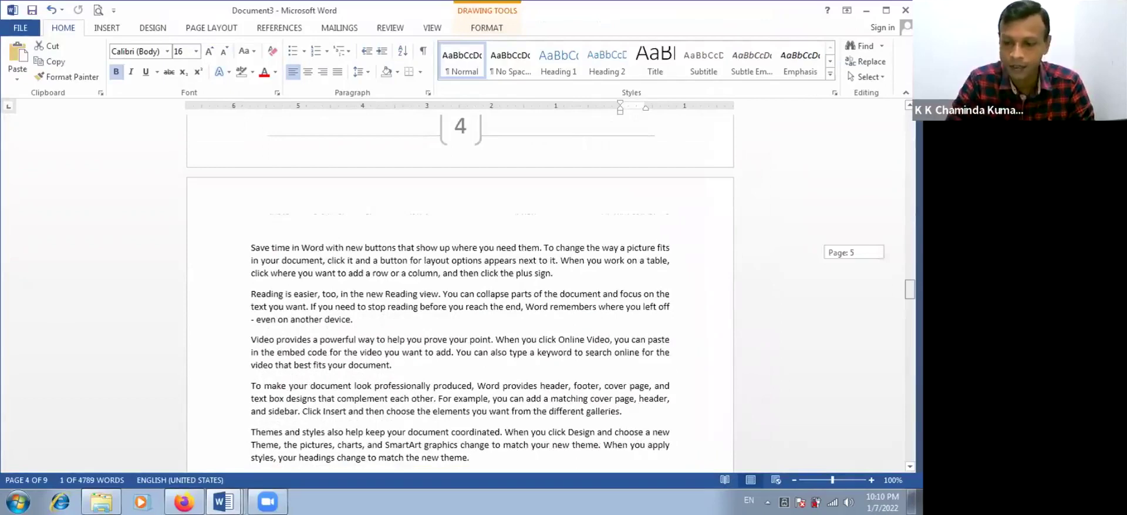
pyautogui.scroll(-15, 460, 293)
pyautogui.scroll(-1, 460, 294)
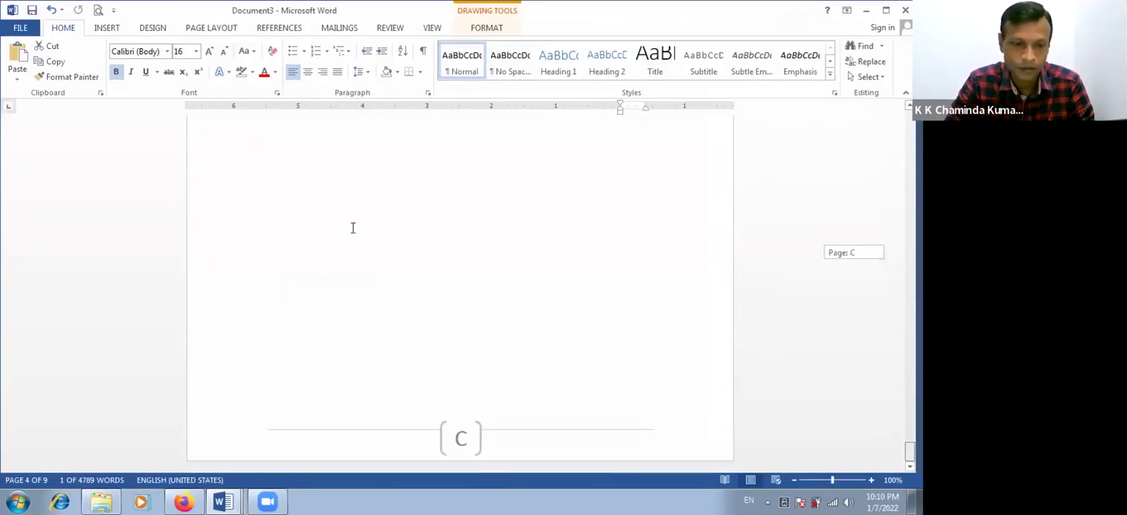
# Step: On the empty last page, raise the font size for new text to 90
pyautogui.click(317, 201)
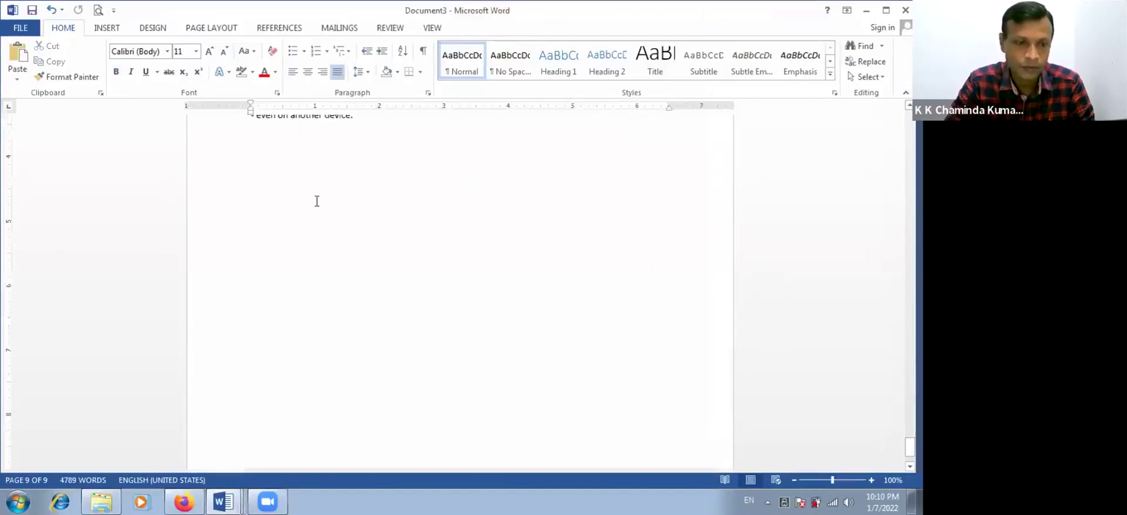
pyautogui.click(209, 51)
pyautogui.click(210, 52)
pyautogui.click(209, 52)
pyautogui.click(210, 51)
pyautogui.click(209, 51)
pyautogui.click(210, 51)
pyautogui.click(209, 52)
pyautogui.click(209, 51)
pyautogui.click(209, 51)
pyautogui.click(210, 52)
pyautogui.doubleClick(210, 52)
pyautogui.hotkey('ctrl', 'shift', '.')
pyautogui.hotkey('ctrl', 'shift', '.')
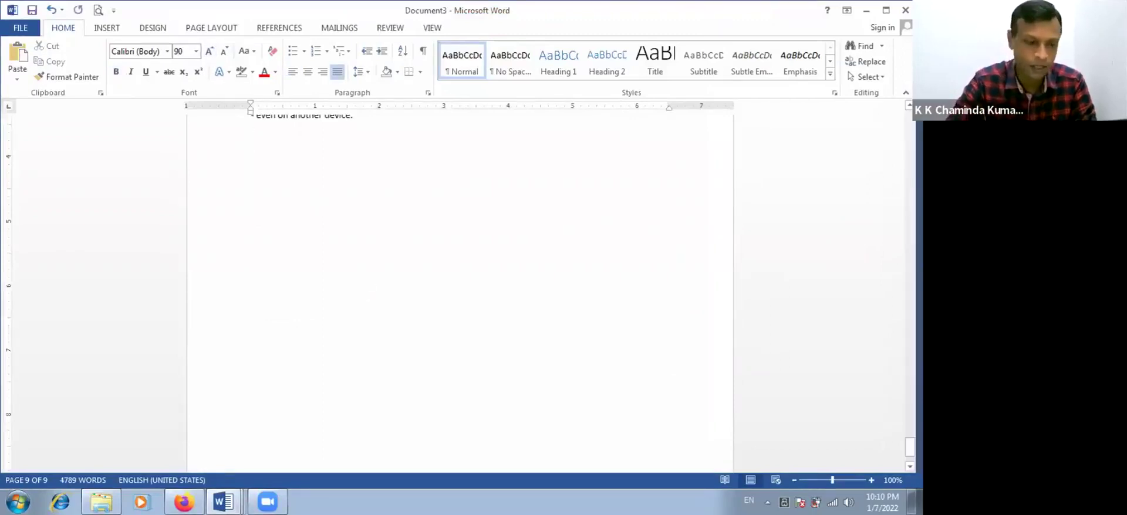
# Step: Enter =rand(10) to generate random filler paragraphs at 90 points
pyautogui.write('=')
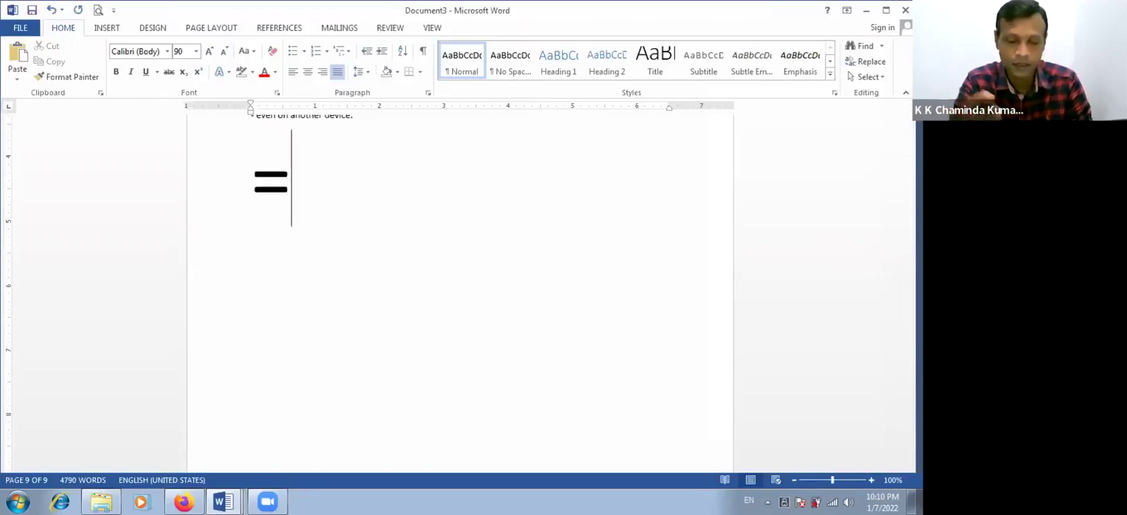
pyautogui.write('r')
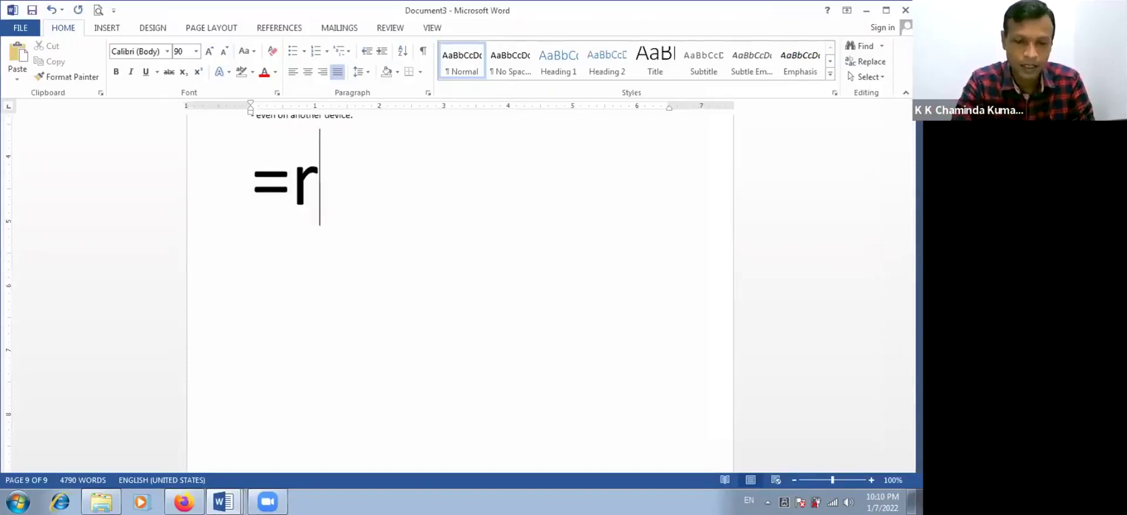
pyautogui.write('and')
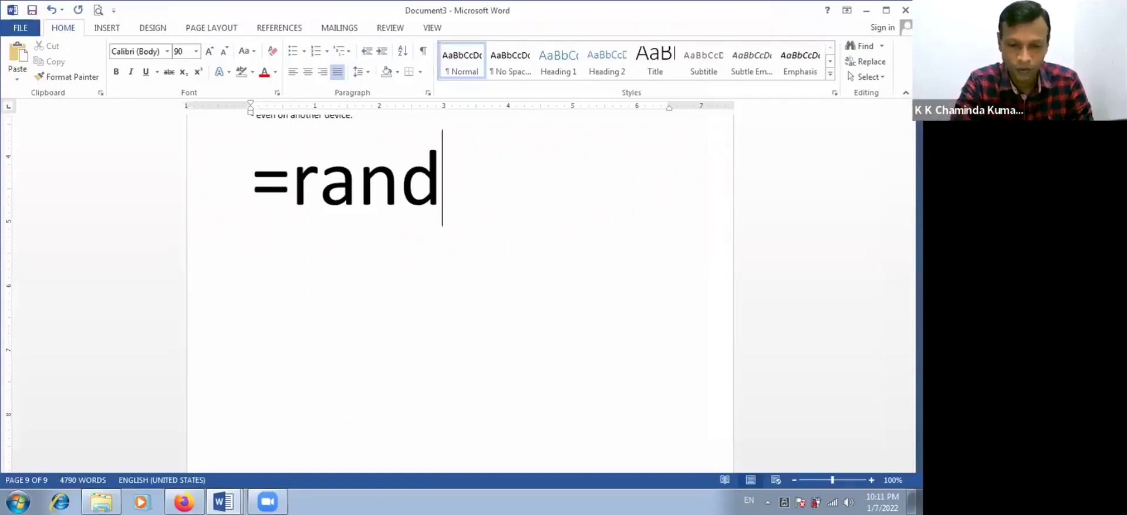
pyautogui.write('(')
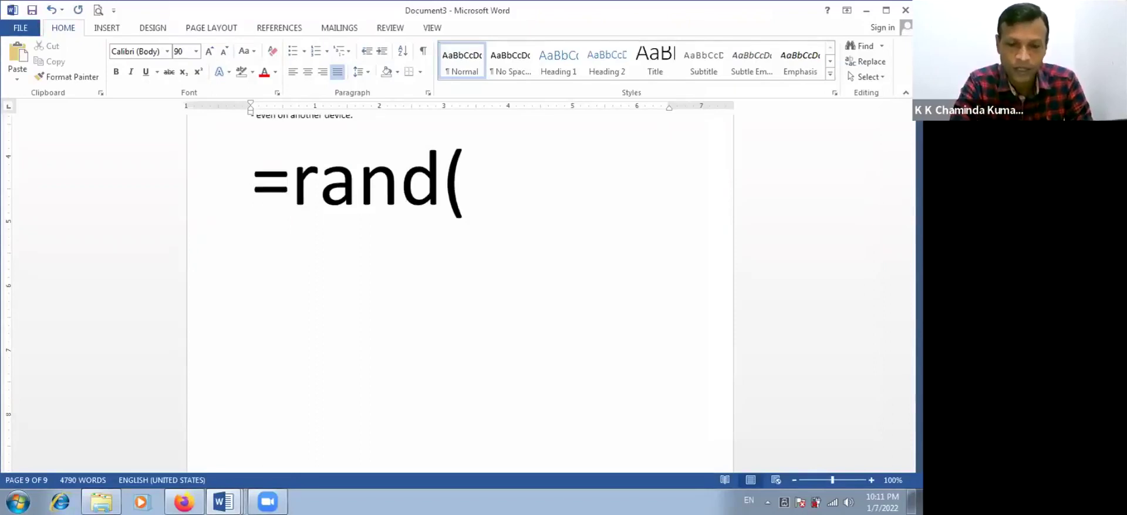
pyautogui.write('10)')
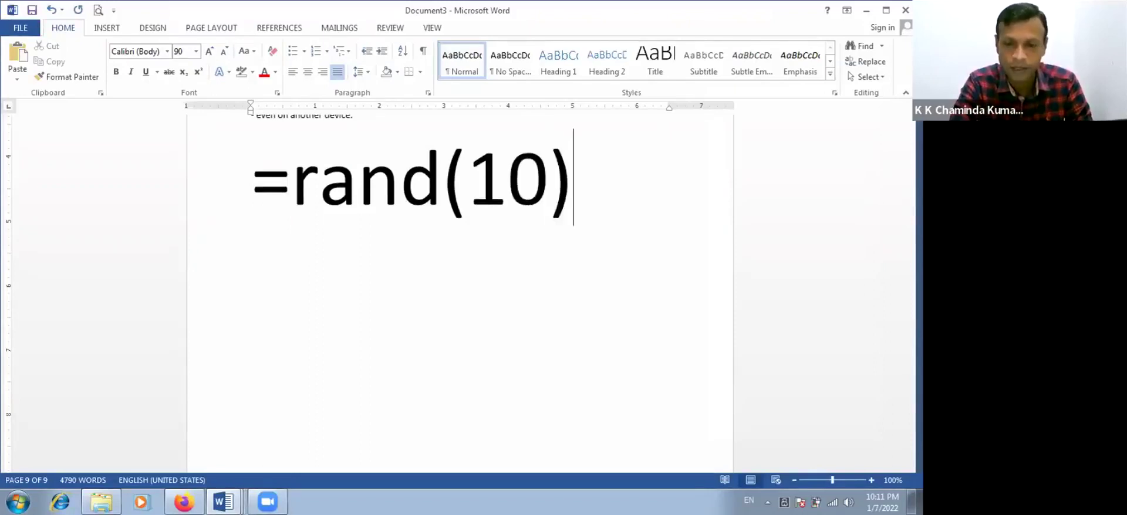
pyautogui.press('Return')
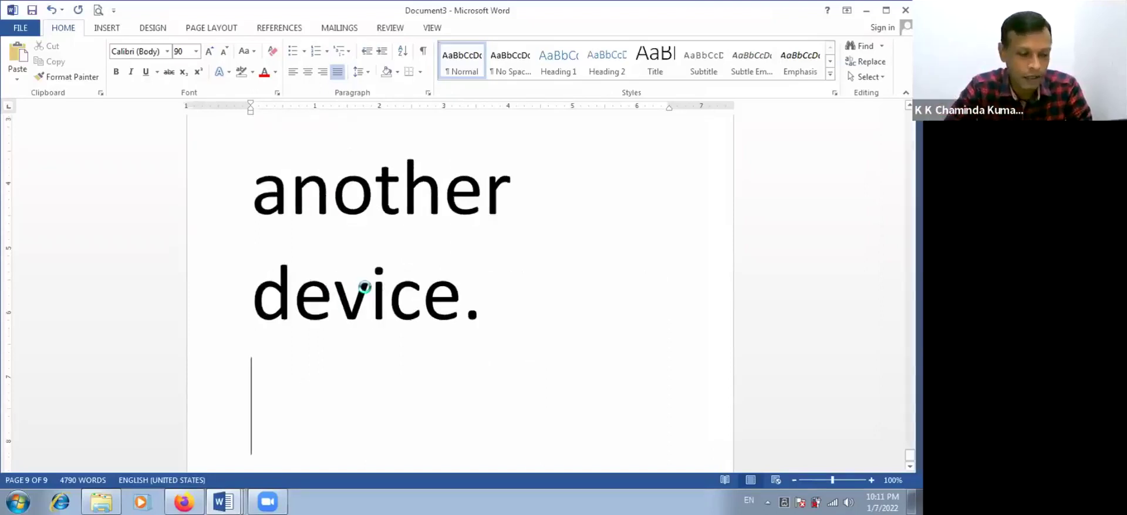
# Step: Undo twice to remove the 90-point filler paragraphs, then select the remaining =rand(10) line
pyautogui.scroll(1, 364, 286)
pyautogui.scroll(2, 370, 288)
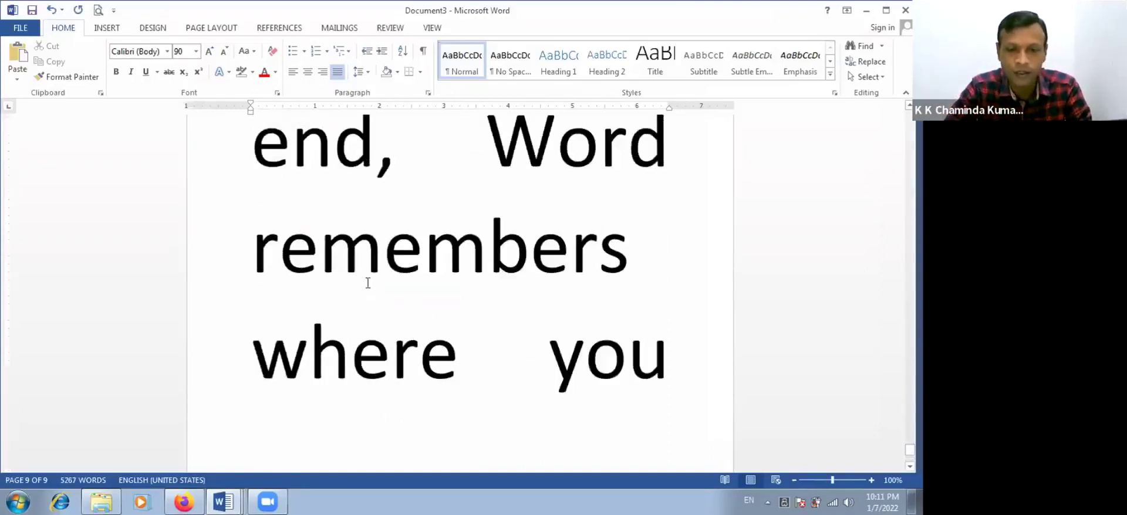
pyautogui.scroll(2, 367, 282)
pyautogui.scroll(3, 366, 284)
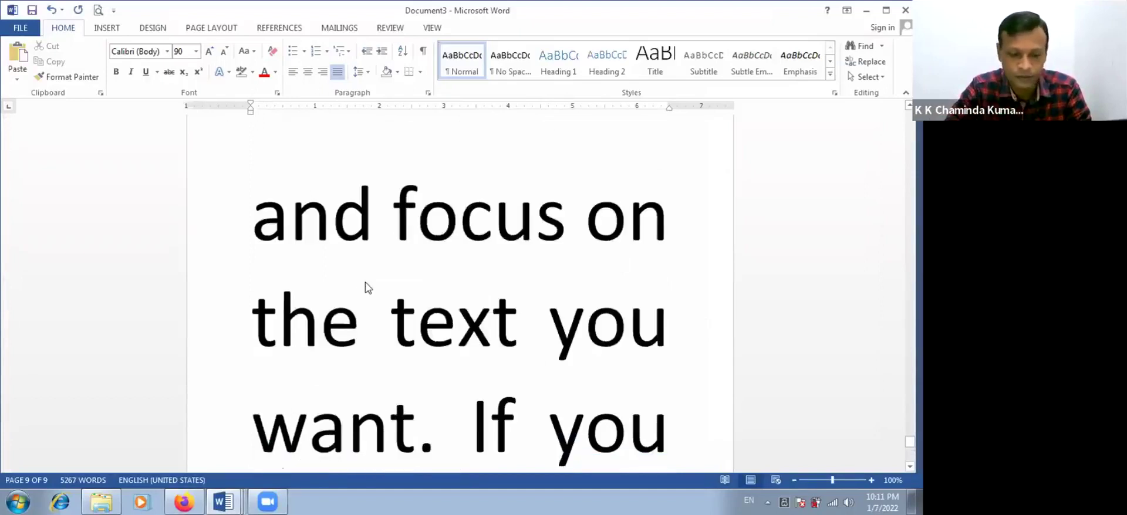
pyautogui.scroll(3, 366, 287)
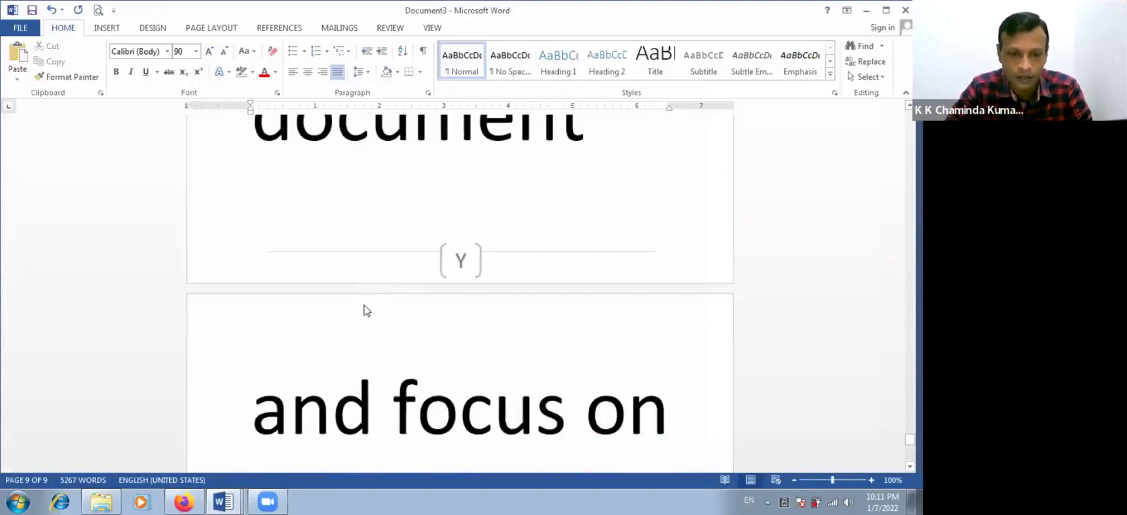
pyautogui.hotkey('ctrl', 'z')
pyautogui.hotkey('ctrl', 'z')
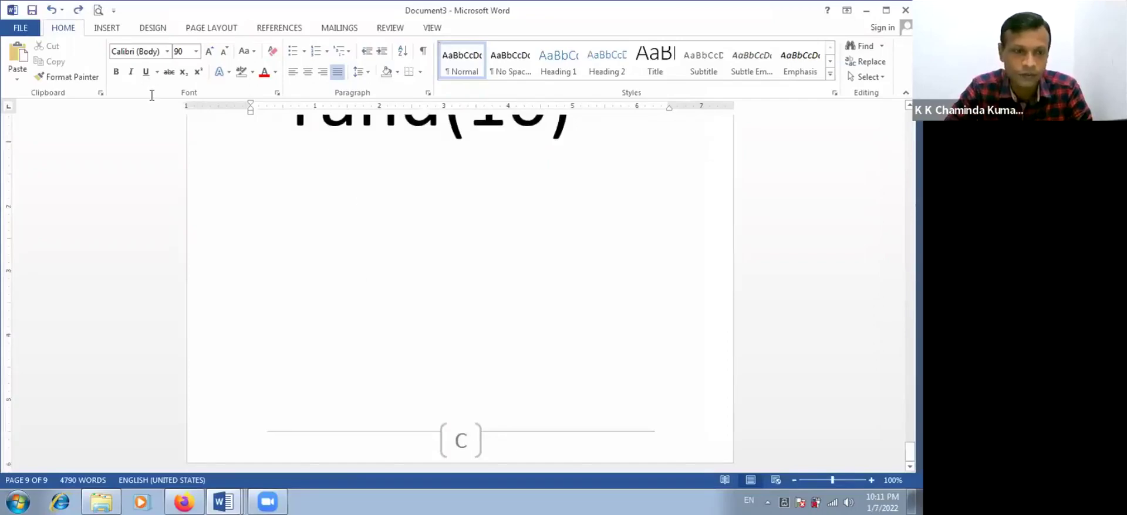
pyautogui.click(52, 10)
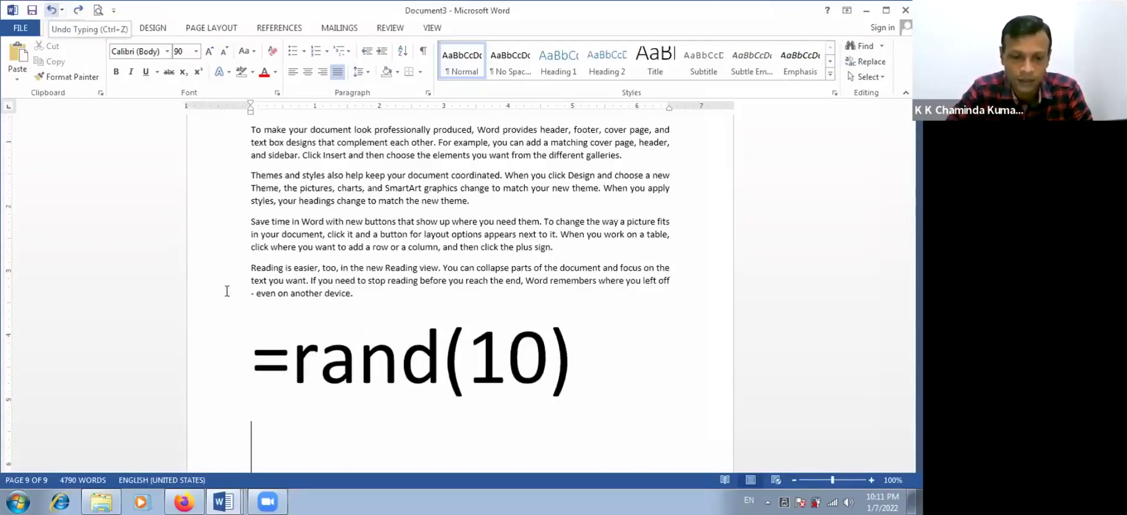
pyautogui.moveTo(253, 358); pyautogui.dragTo(587, 359)
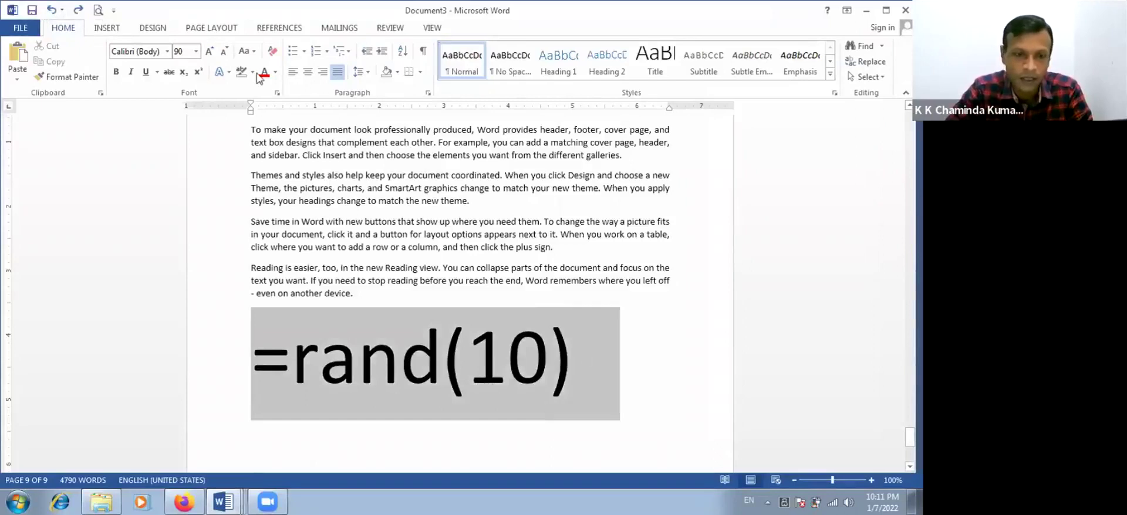
# Step: Set the =rand(10) line to size 10 and expand it into regular-size filler paragraphs
pyautogui.click(196, 51)
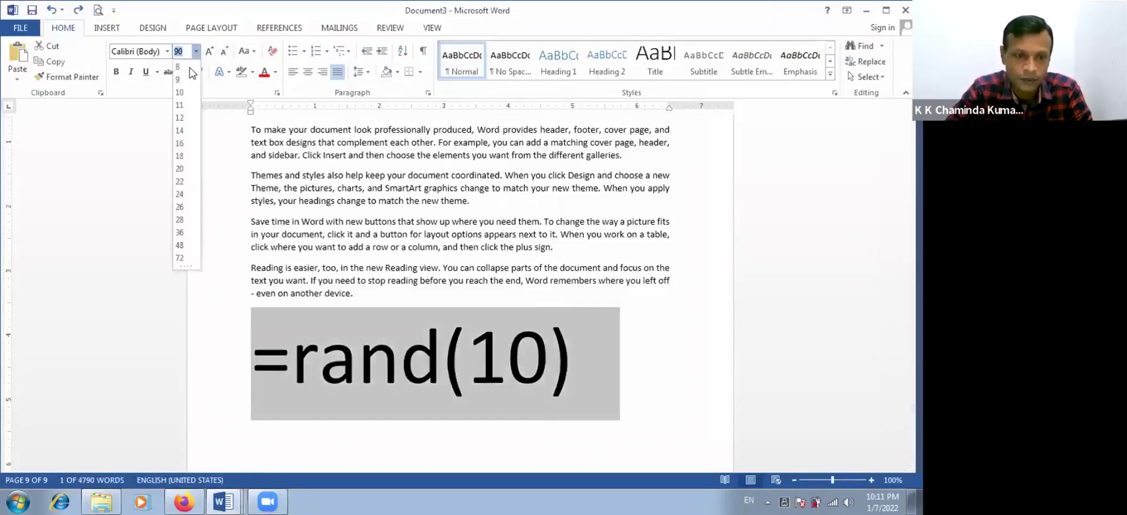
pyautogui.click(187, 93)
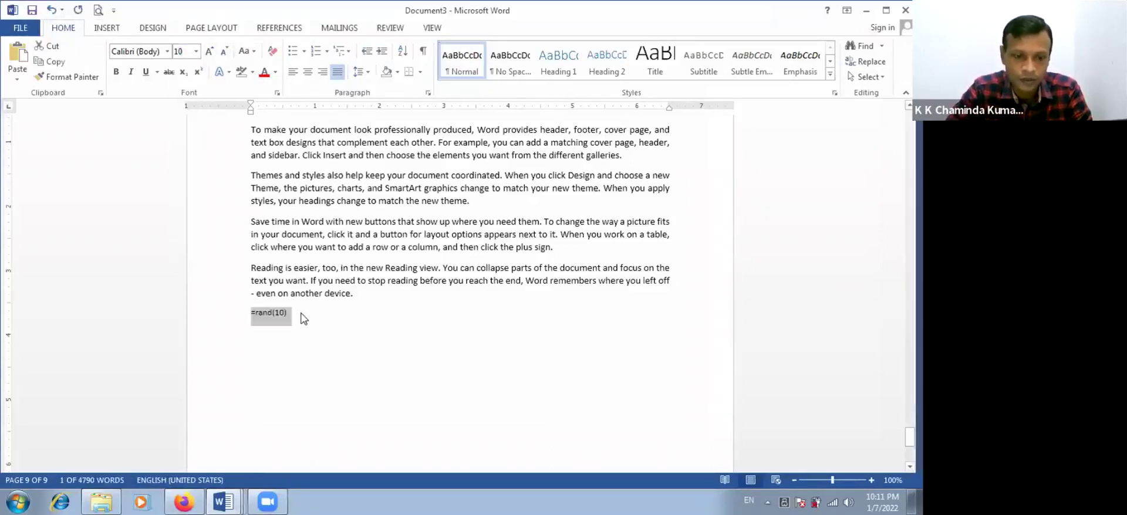
pyautogui.click(303, 315)
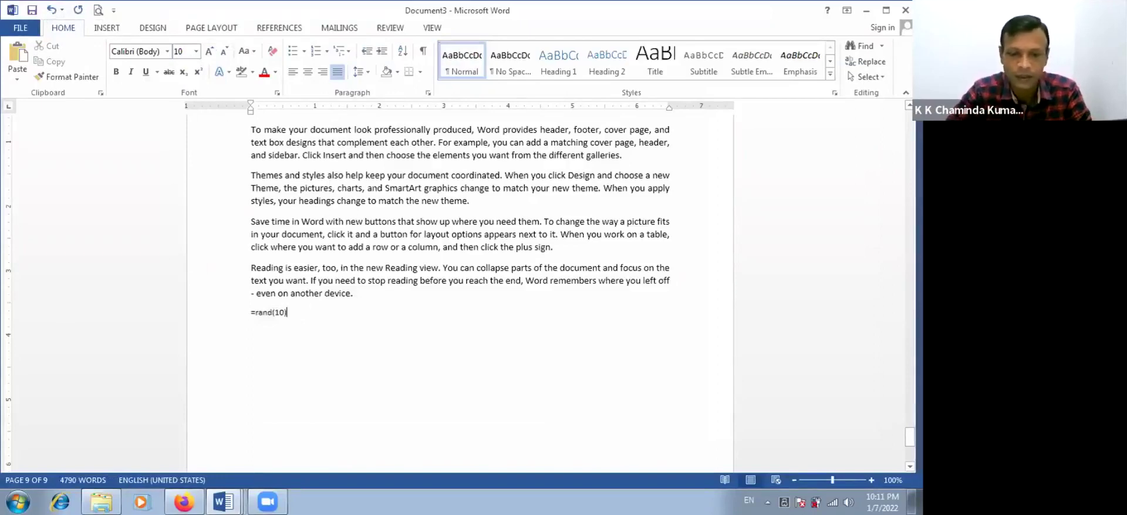
pyautogui.press('Return')
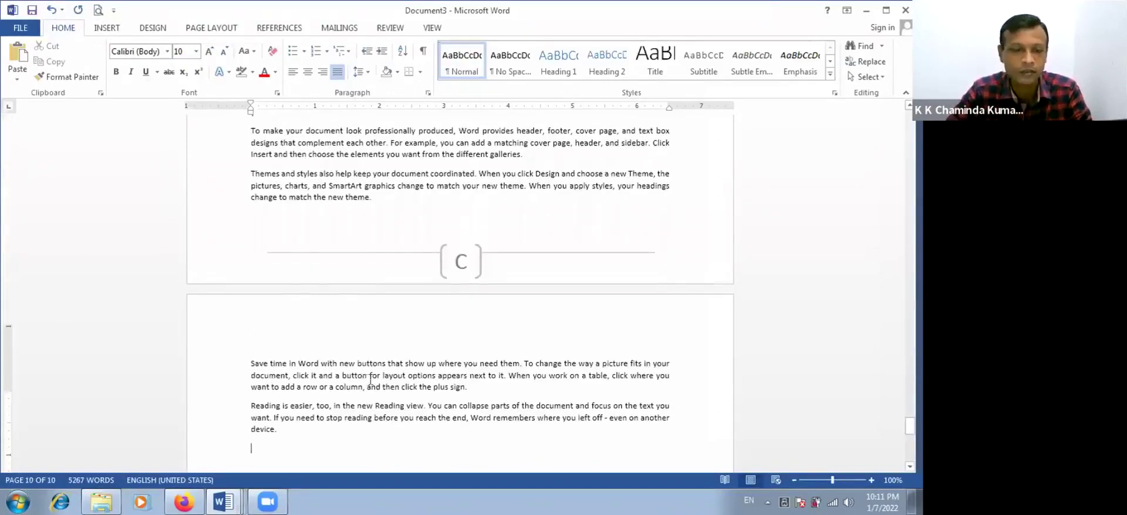
pyautogui.scroll(10, 365, 380)
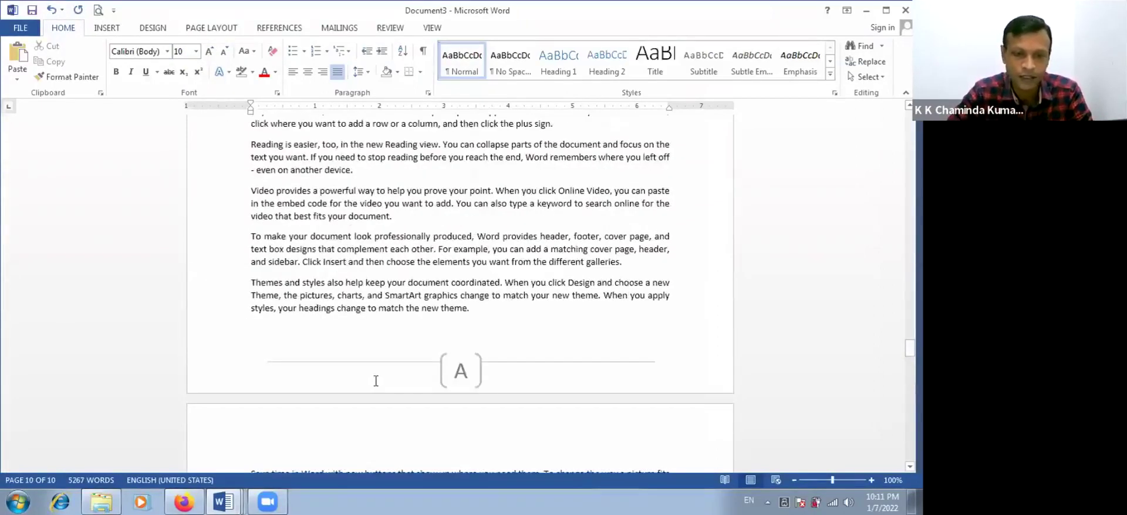
pyautogui.scroll(-5, 376, 382)
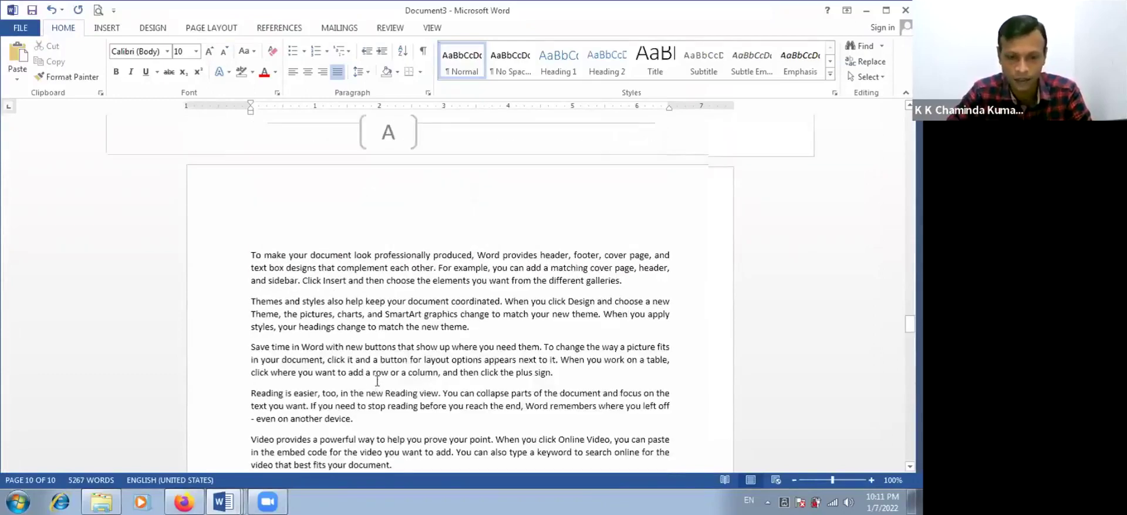
pyautogui.scroll(5, 387, 379)
pyautogui.scroll(5, 388, 379)
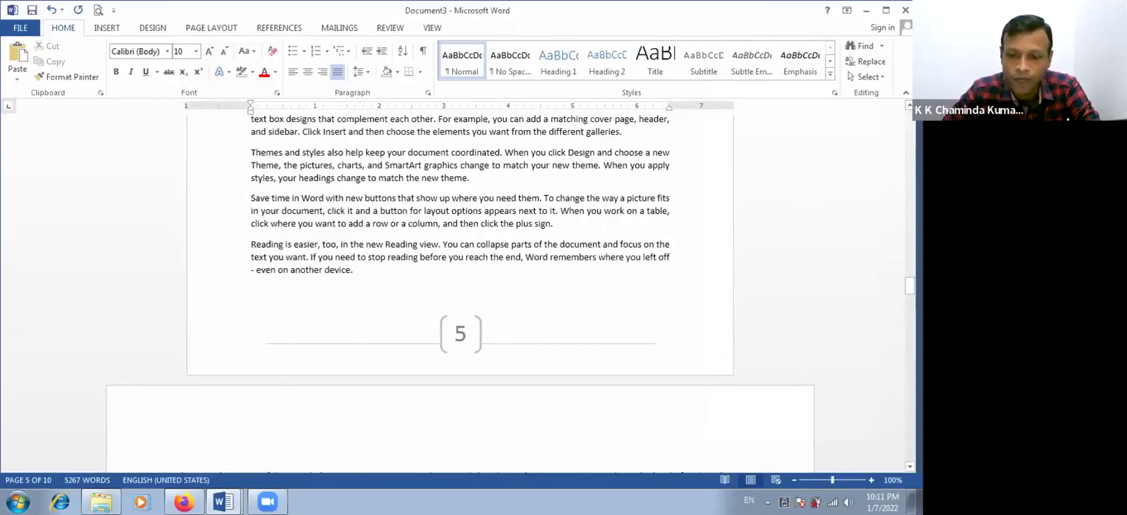
# Step: Insert a 7×4 table after 'Online' in the first paragraph on page 1
pyautogui.moveTo(910, 286); pyautogui.dragTo(910, 119)
pyautogui.click(488, 226)
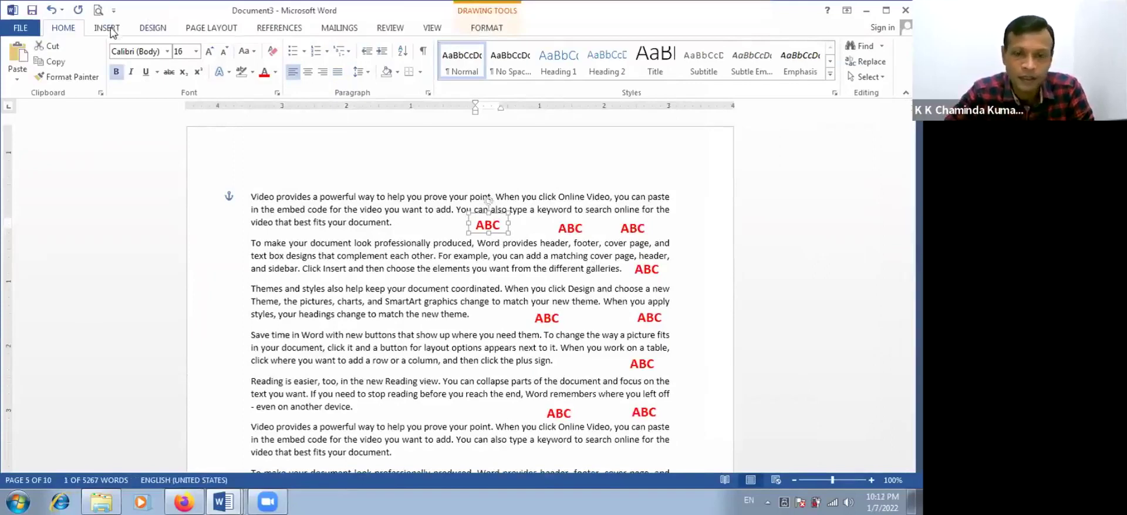
pyautogui.scroll(-1, 618, 82)
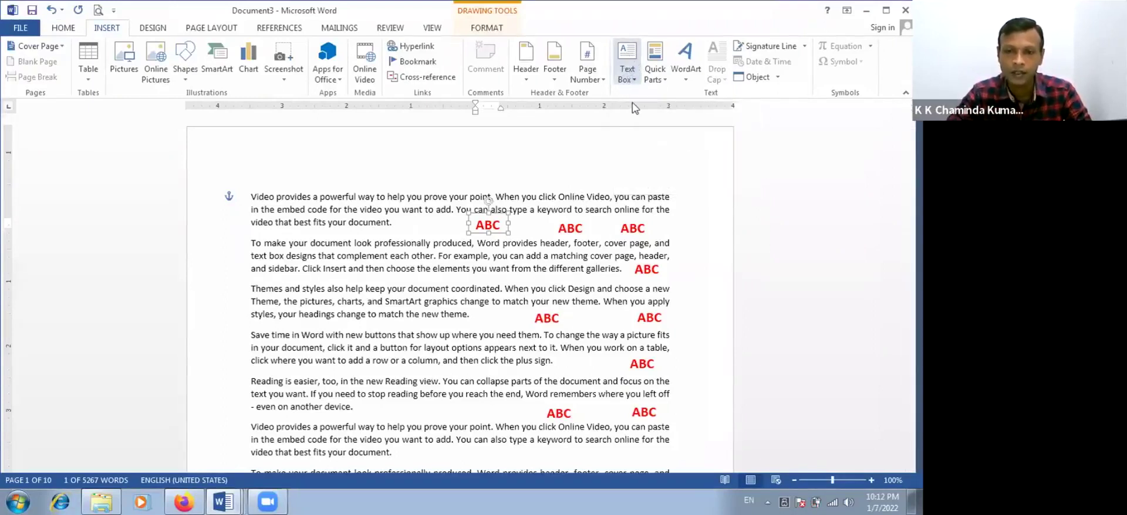
pyautogui.click(587, 172)
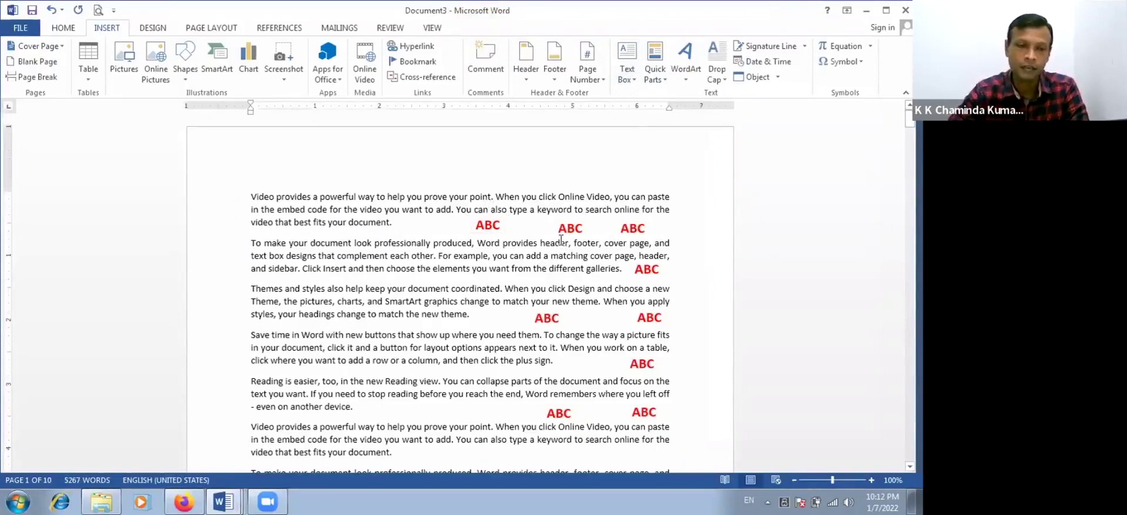
pyautogui.click(97, 82)
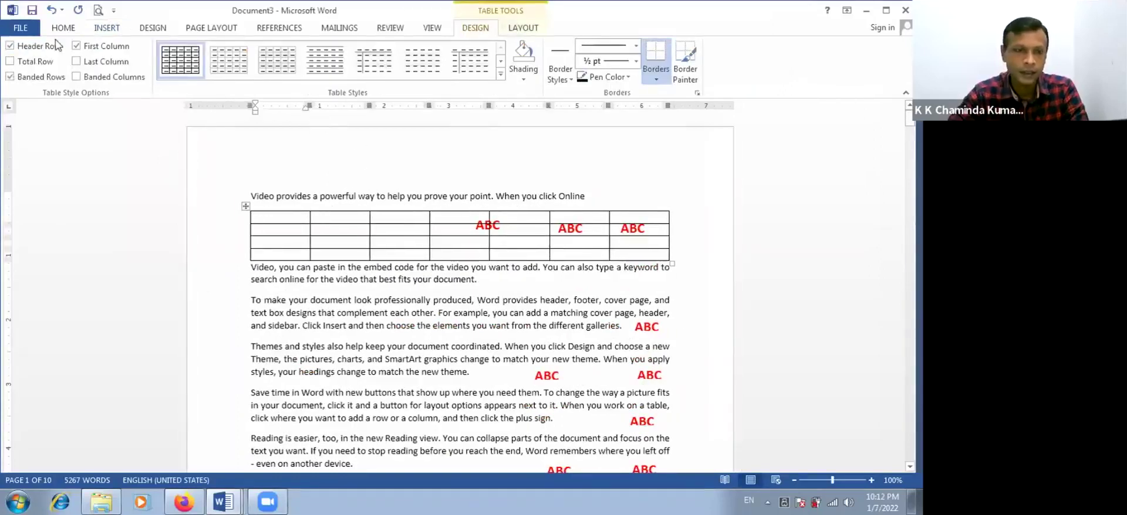
pyautogui.click(99, 28)
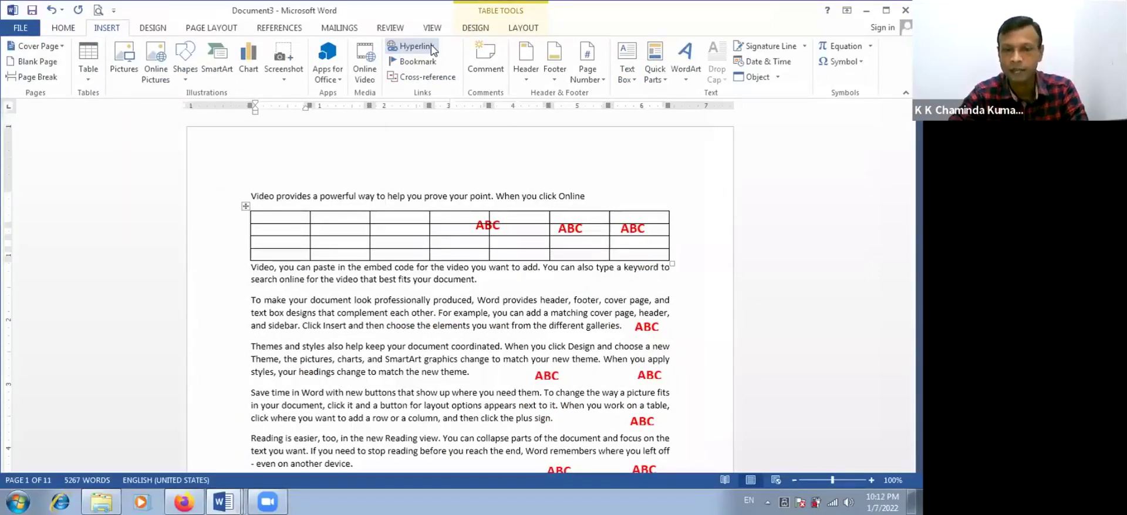
pyautogui.doubleClick(351, 301)
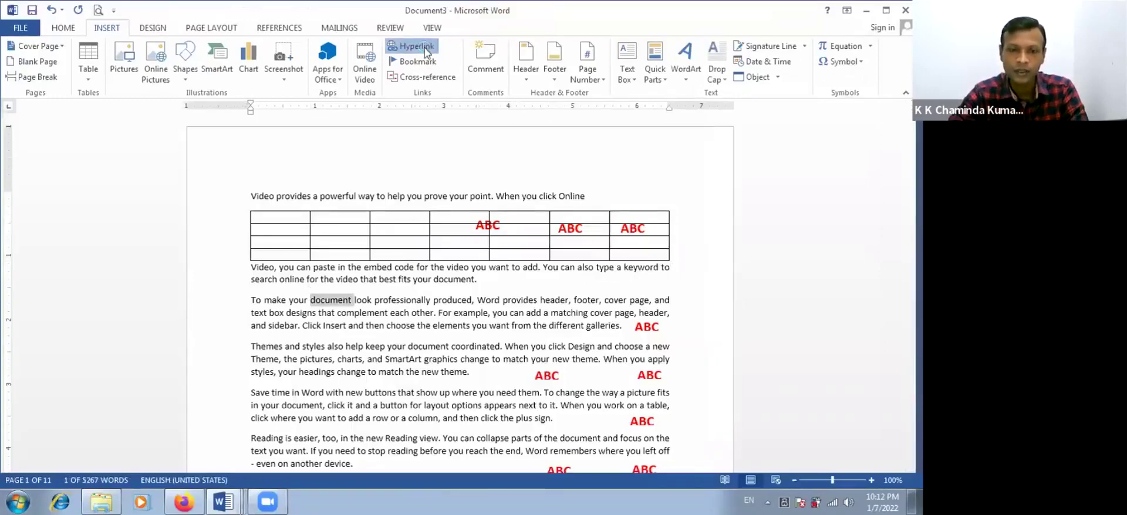
pyautogui.click(417, 47)
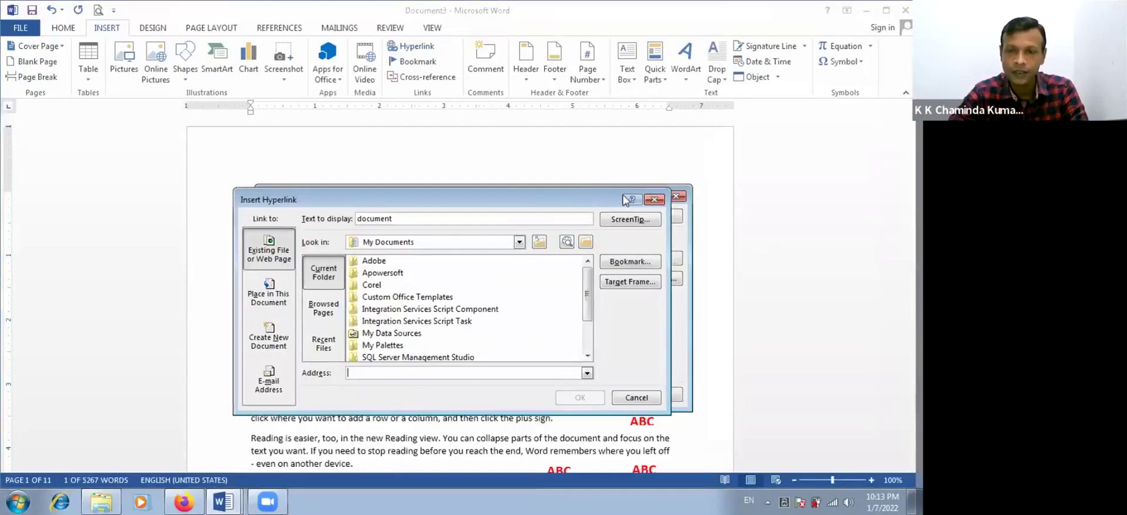
pyautogui.moveTo(625, 200); pyautogui.dragTo(592, 198)
pyautogui.click(620, 199)
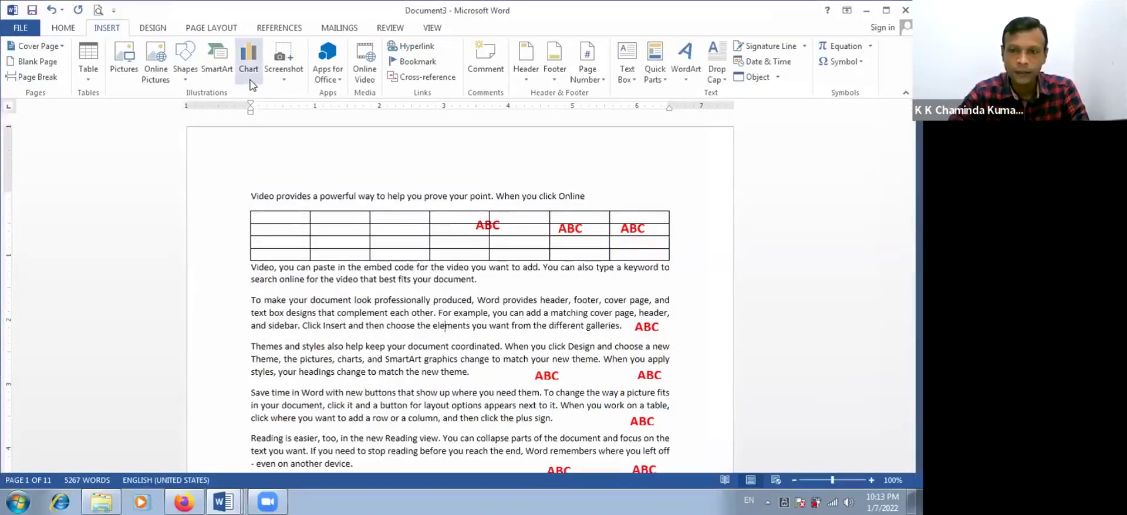
pyautogui.click(699, 83)
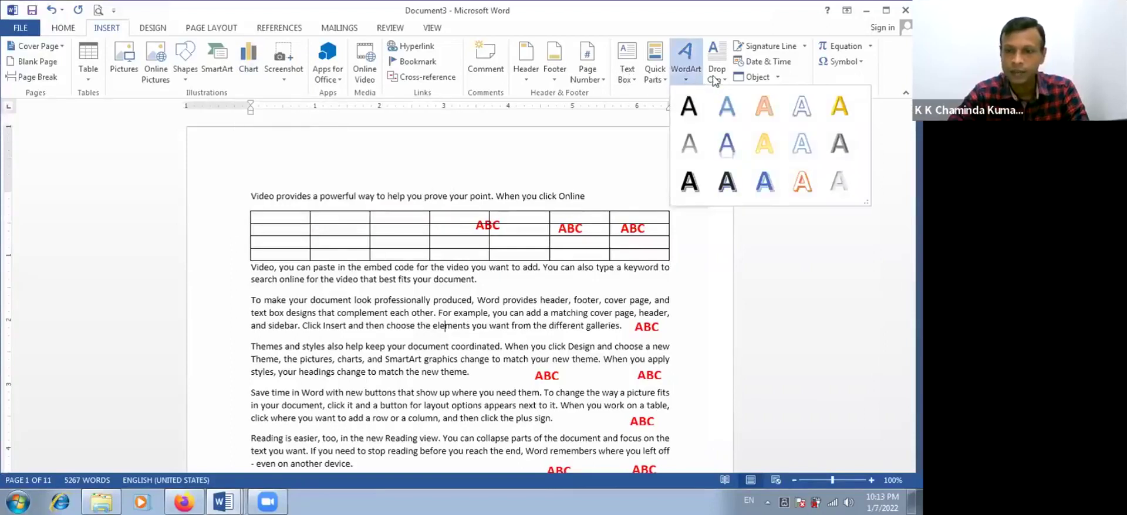
pyautogui.click(716, 81)
pyautogui.click(716, 81)
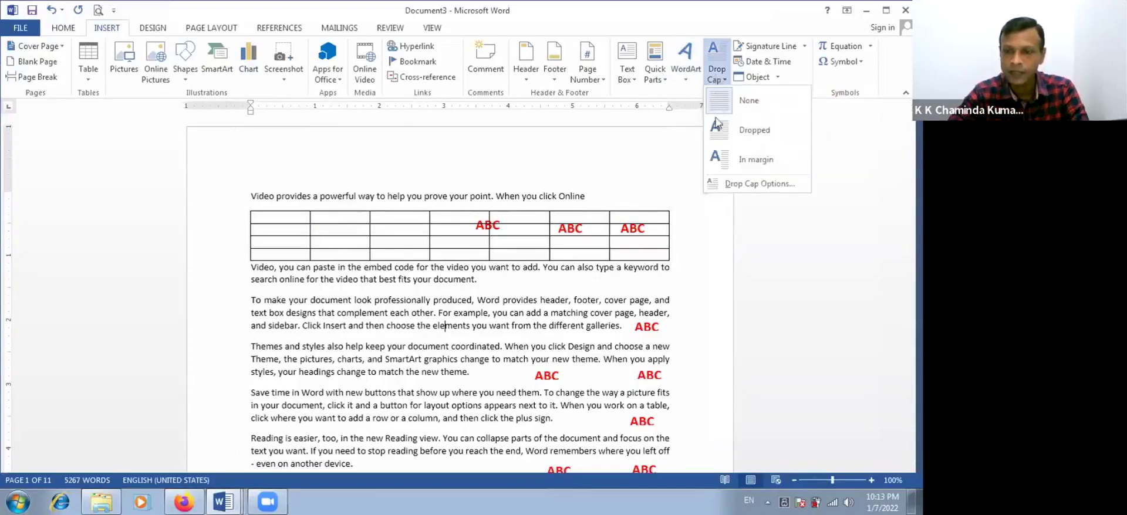
pyautogui.click(573, 205)
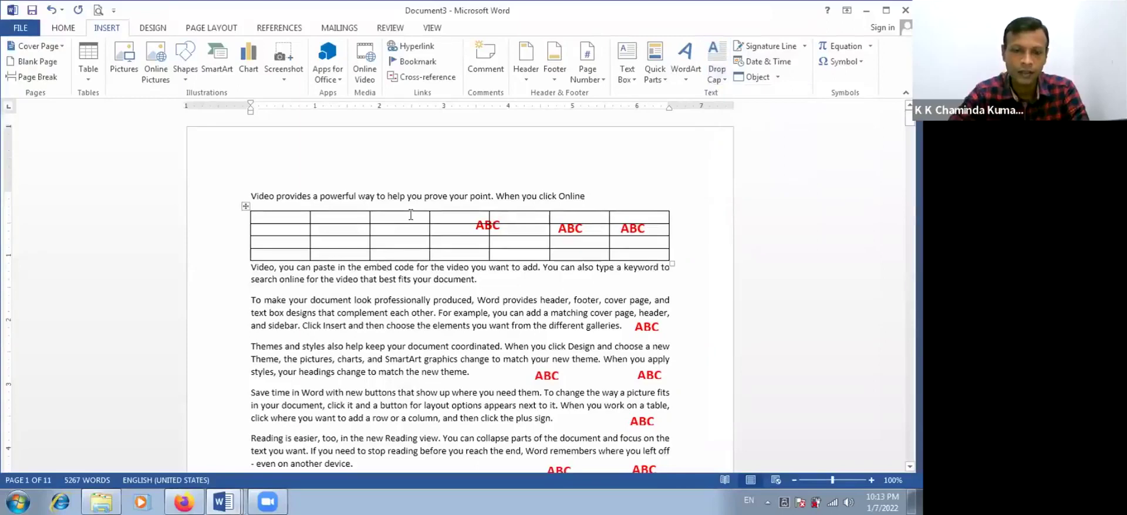
pyautogui.click(428, 218)
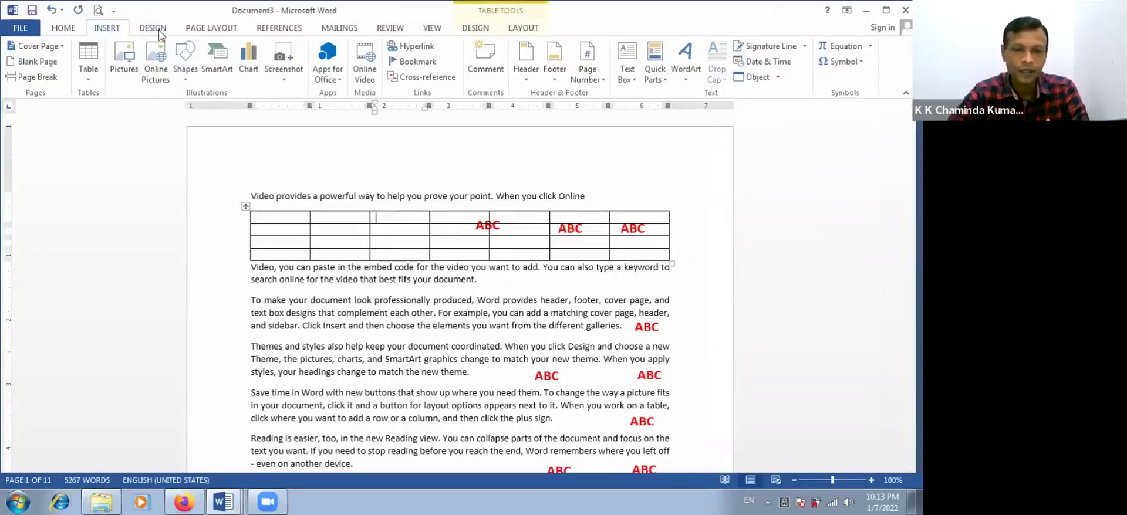
# Step: Browse the Design, Insert, table Layout and Design, View, Review and Mailings ribbon tabs
pyautogui.click(161, 31)
pyautogui.click(115, 32)
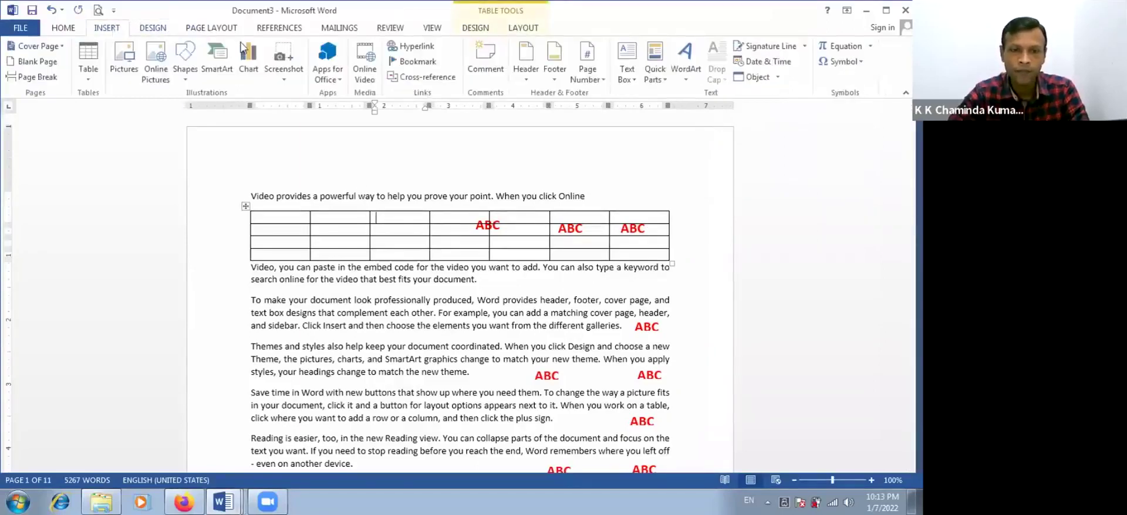
pyautogui.click(509, 30)
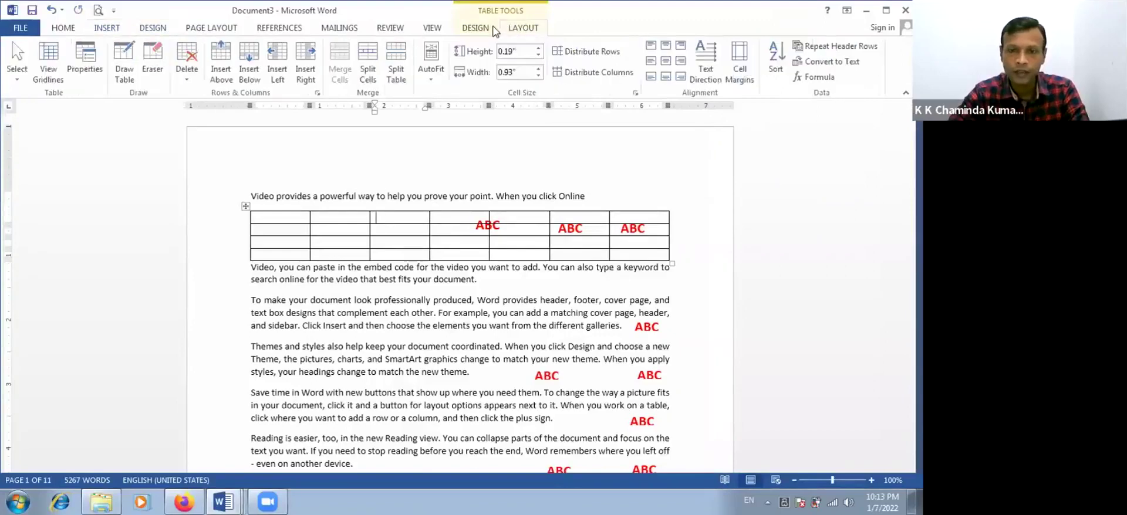
pyautogui.click(494, 31)
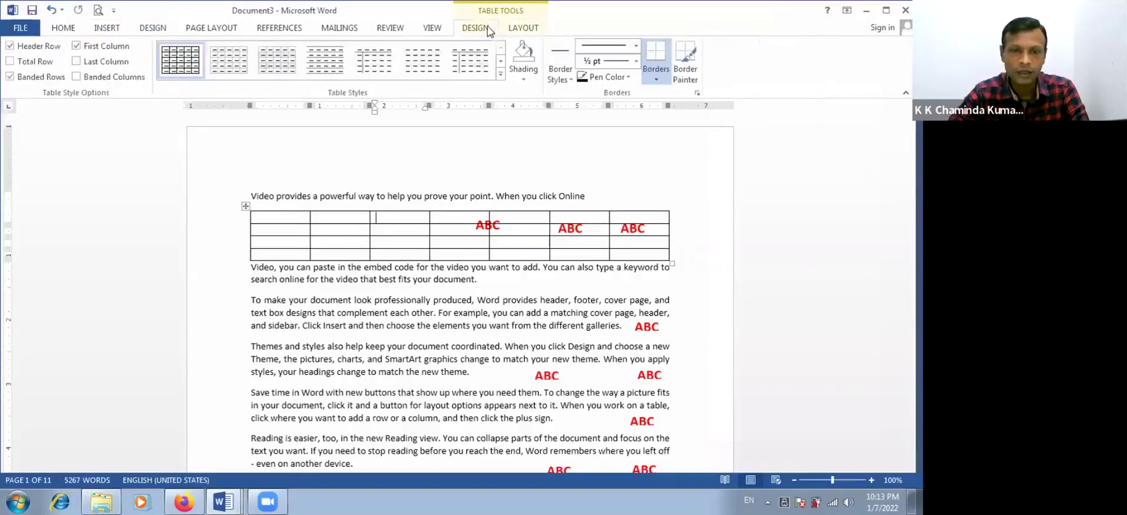
pyautogui.click(446, 28)
pyautogui.click(369, 203)
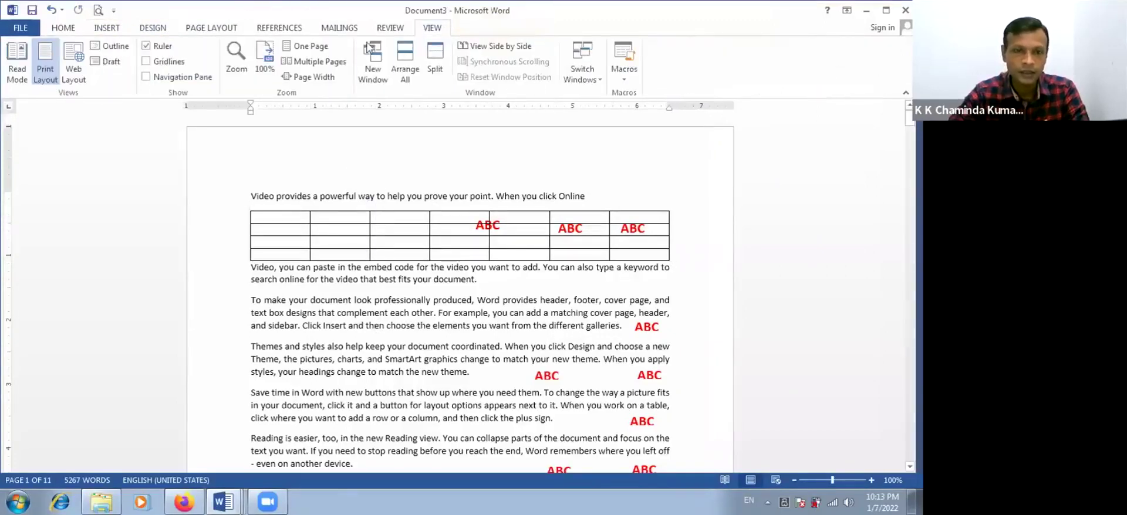
pyautogui.click(379, 29)
pyautogui.click(340, 29)
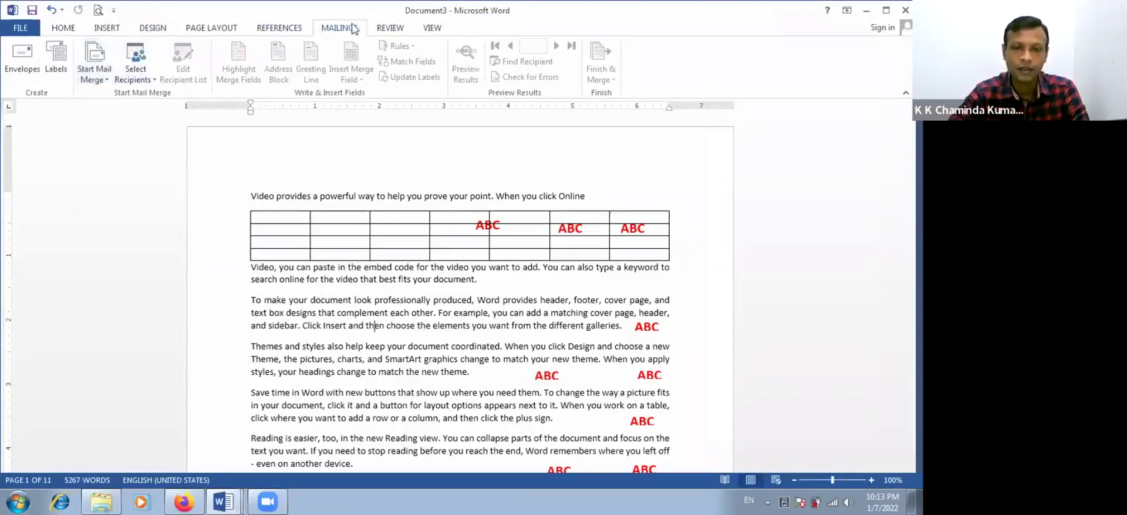
pyautogui.click(392, 30)
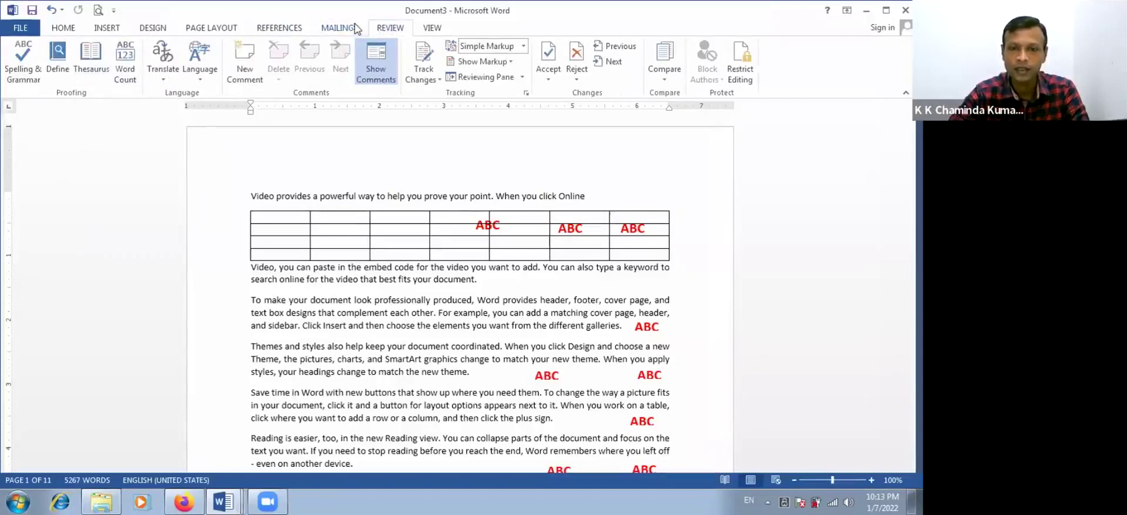
pyautogui.click(434, 29)
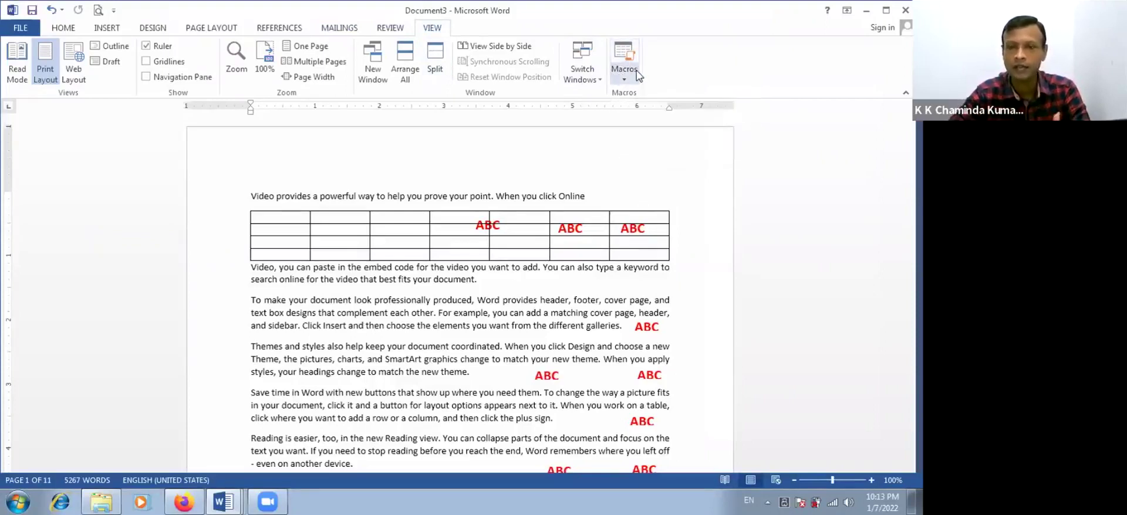
pyautogui.click(392, 30)
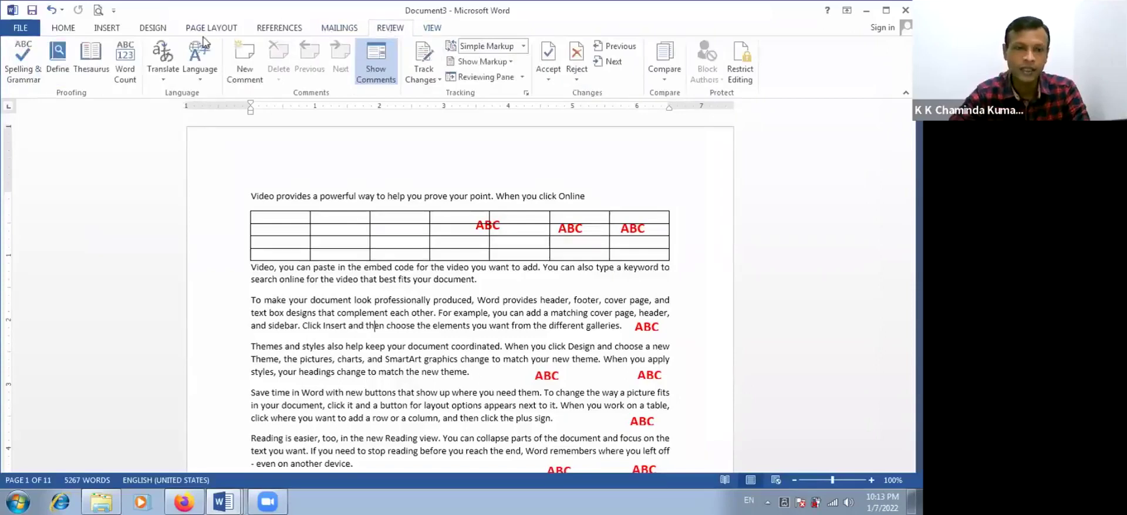
pyautogui.click(334, 28)
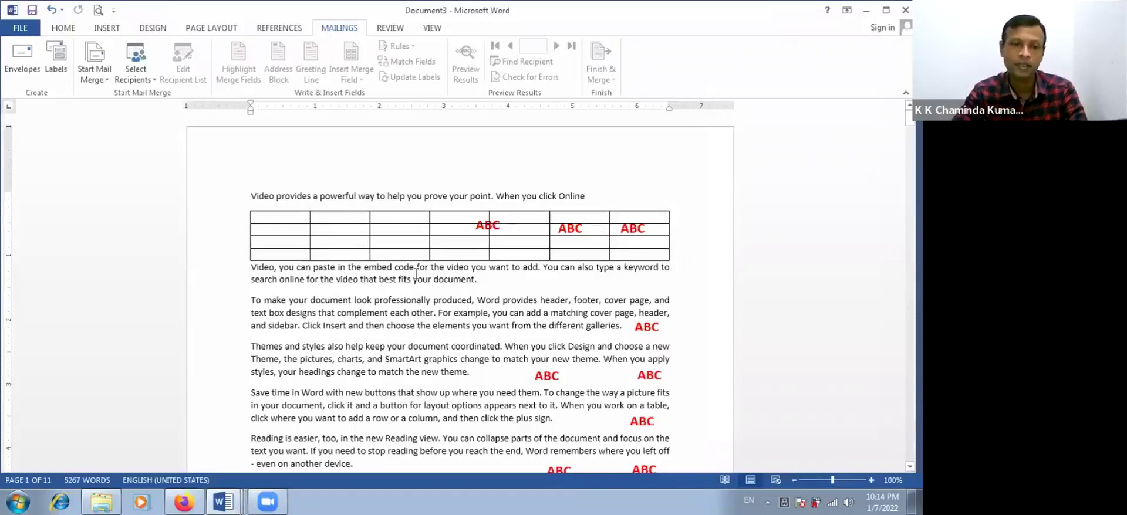
# Step: Select table cells, such as the first column and rows 3–4 of column 2
pyautogui.click(296, 213)
pyautogui.click(332, 219)
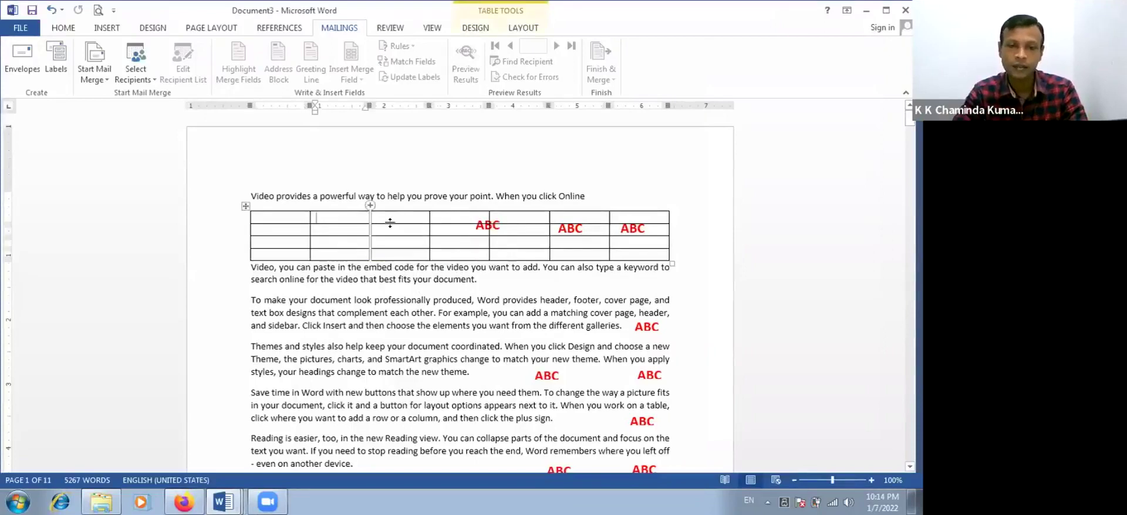
pyautogui.click(323, 247)
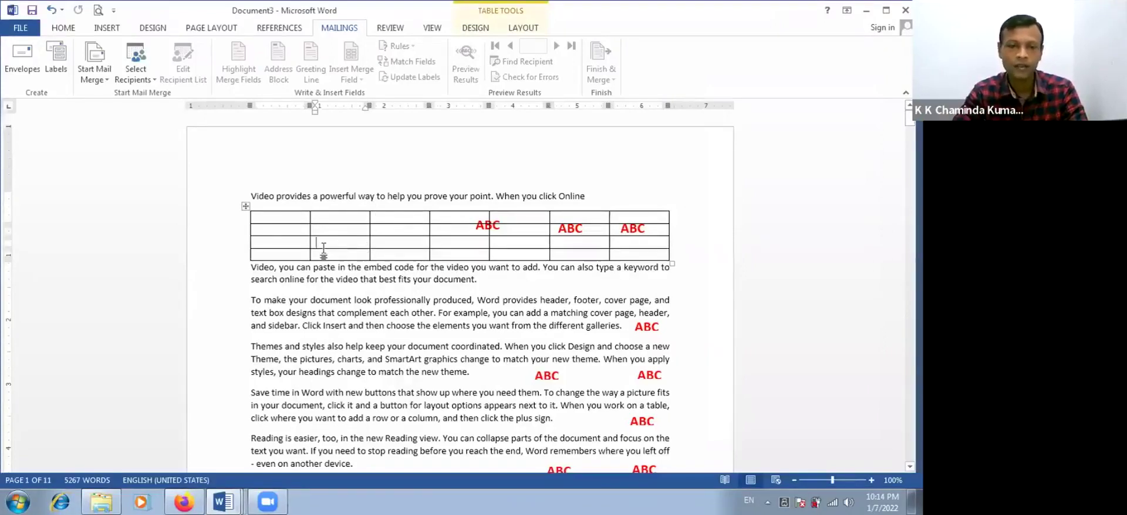
pyautogui.moveTo(324, 247); pyautogui.dragTo(324, 253)
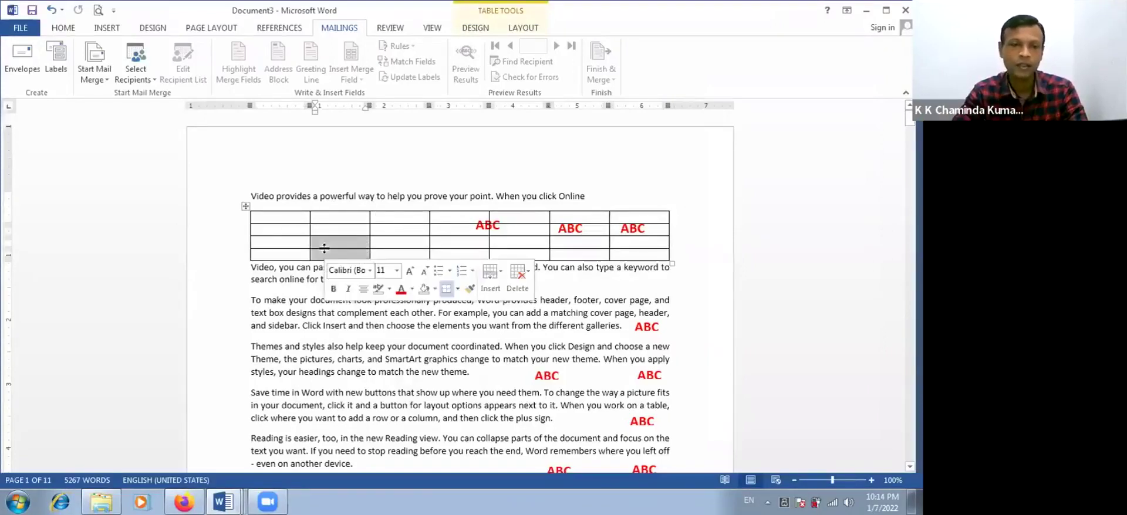
pyautogui.click(419, 237)
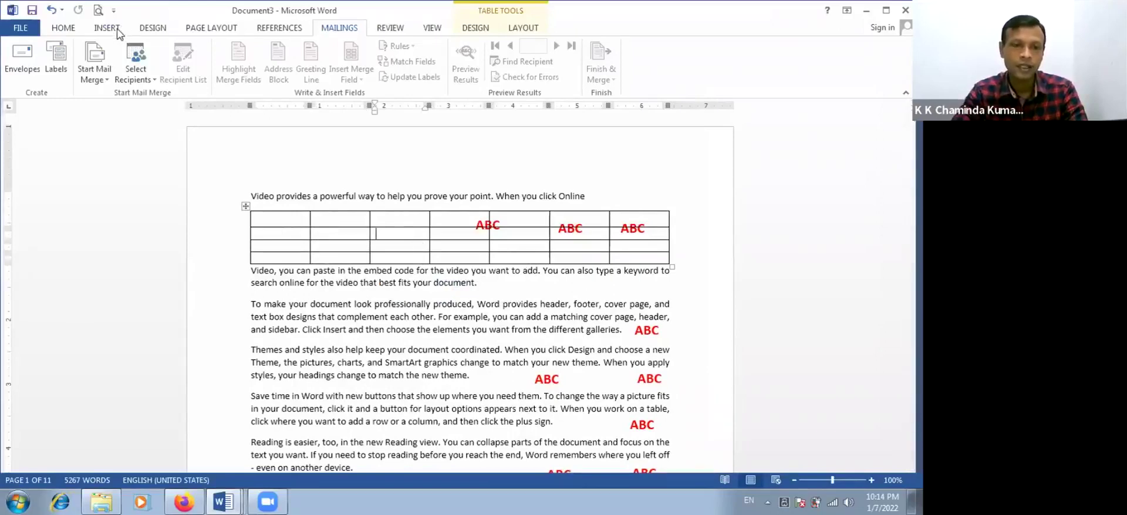
# Step: Cycle through every ribbon tab again, ending on the Home tab
pyautogui.click(127, 28)
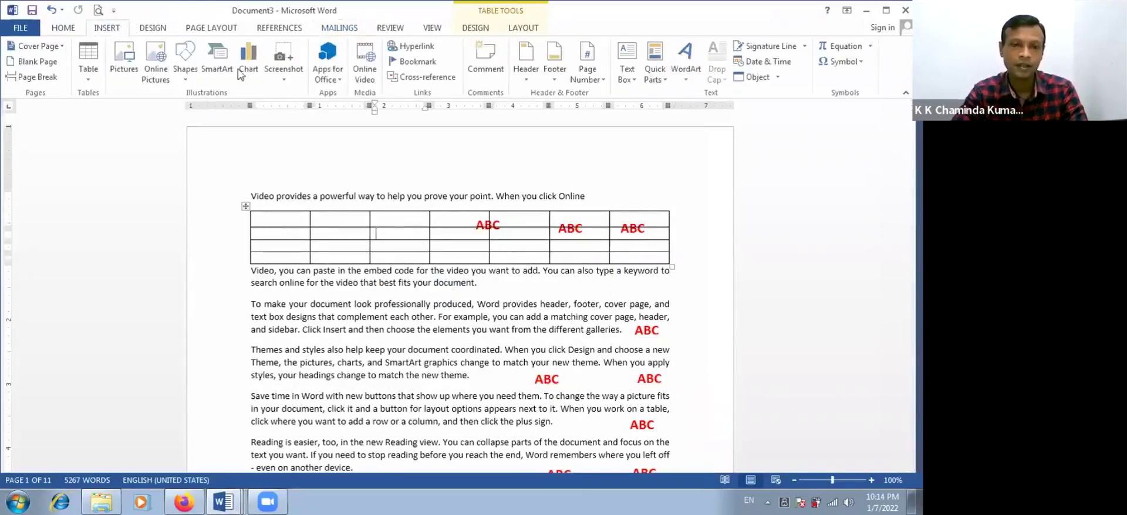
pyautogui.click(69, 29)
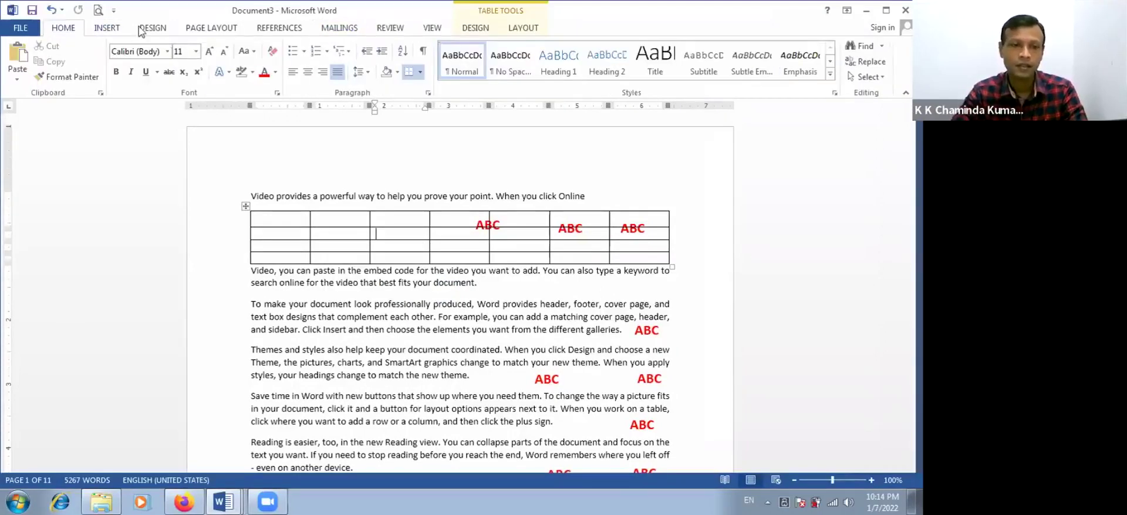
pyautogui.click(170, 28)
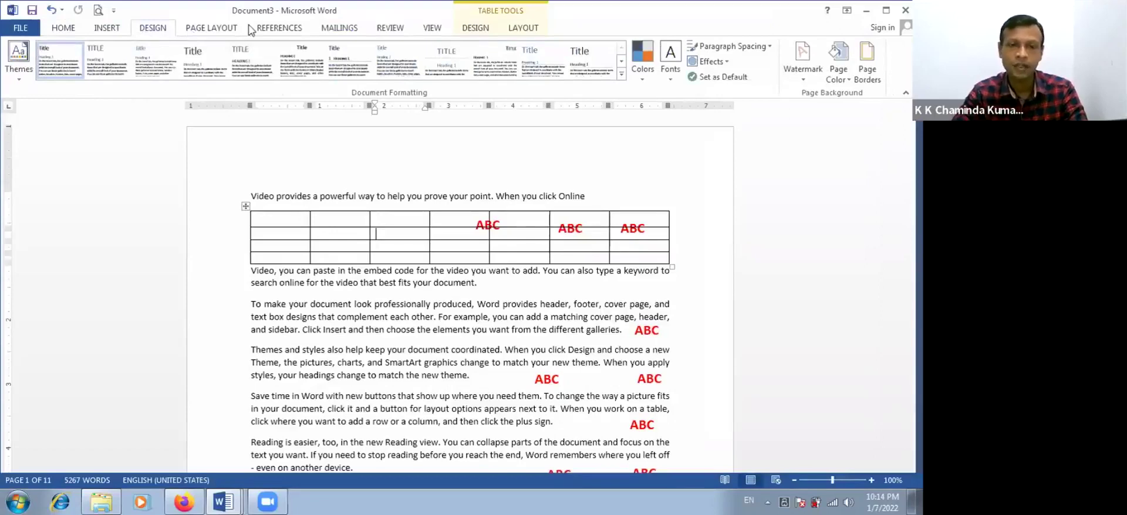
pyautogui.click(309, 28)
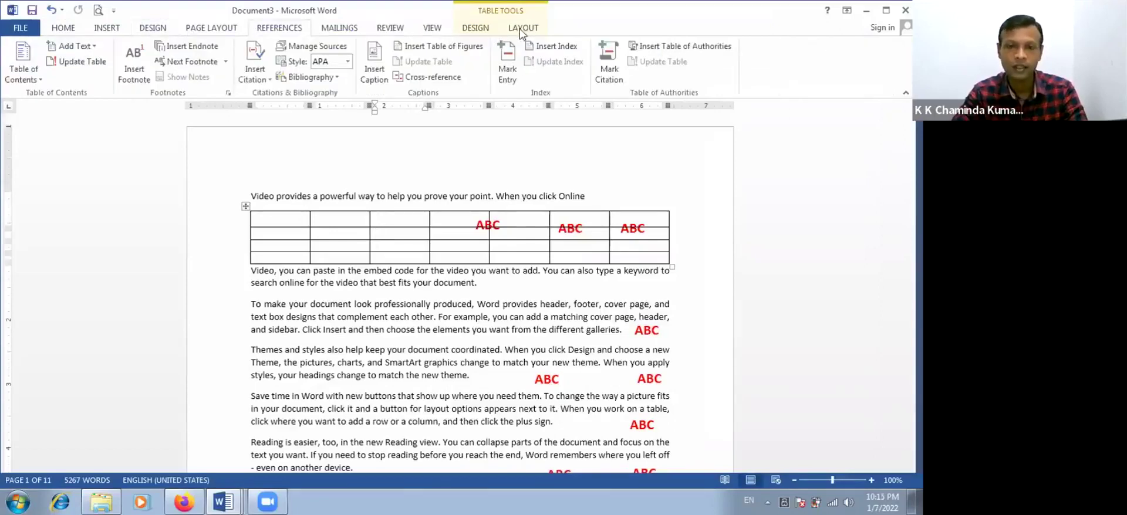
pyautogui.click(476, 28)
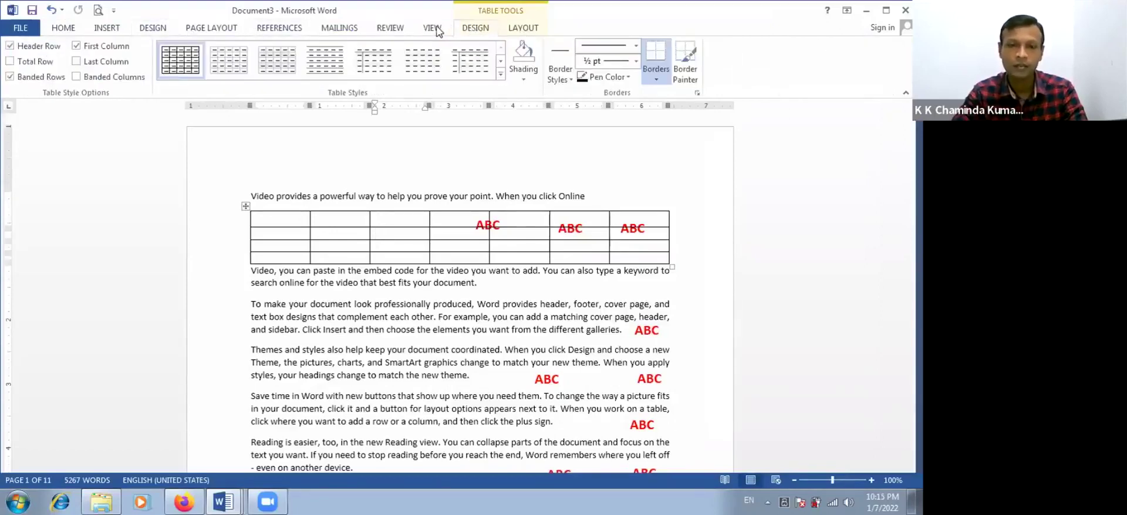
pyautogui.click(513, 28)
pyautogui.click(375, 28)
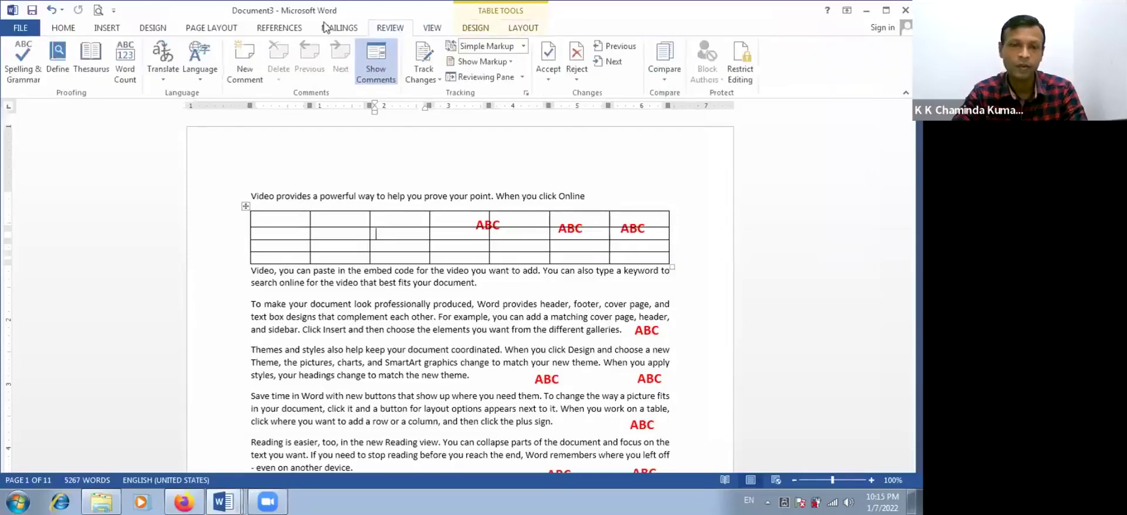
pyautogui.click(325, 27)
pyautogui.click(280, 29)
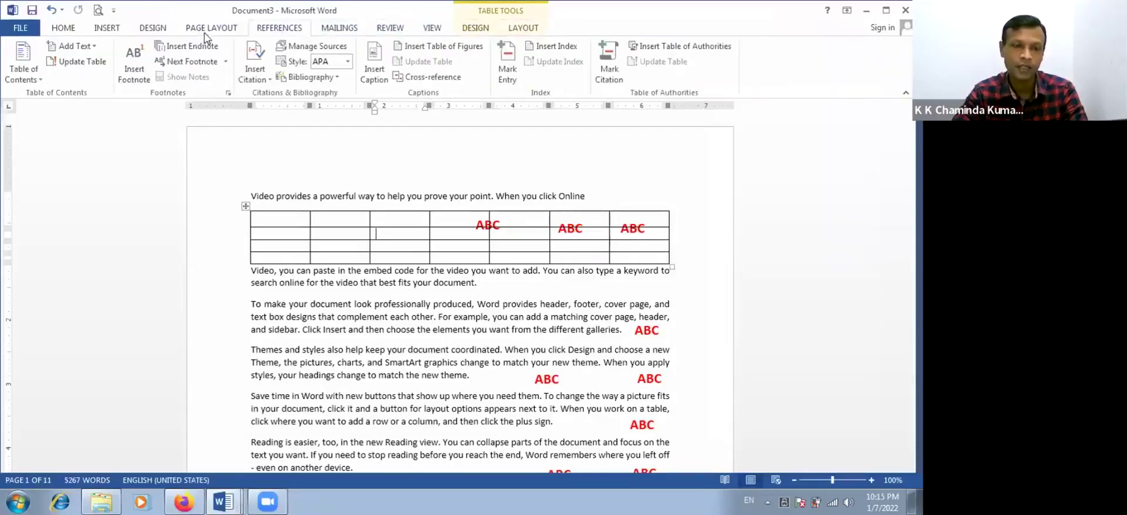
pyautogui.click(206, 29)
pyautogui.click(148, 30)
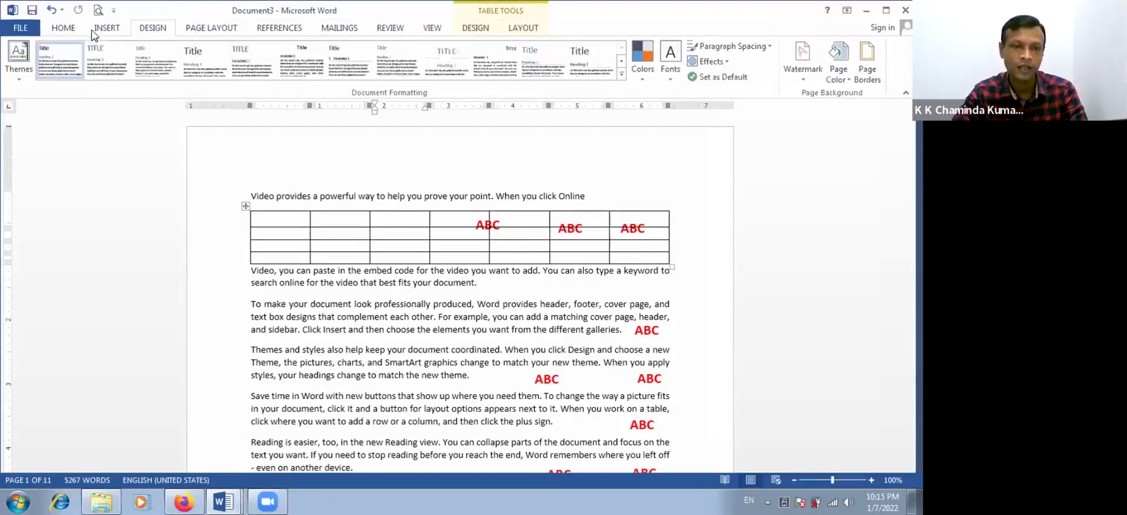
pyautogui.click(106, 28)
pyautogui.click(64, 28)
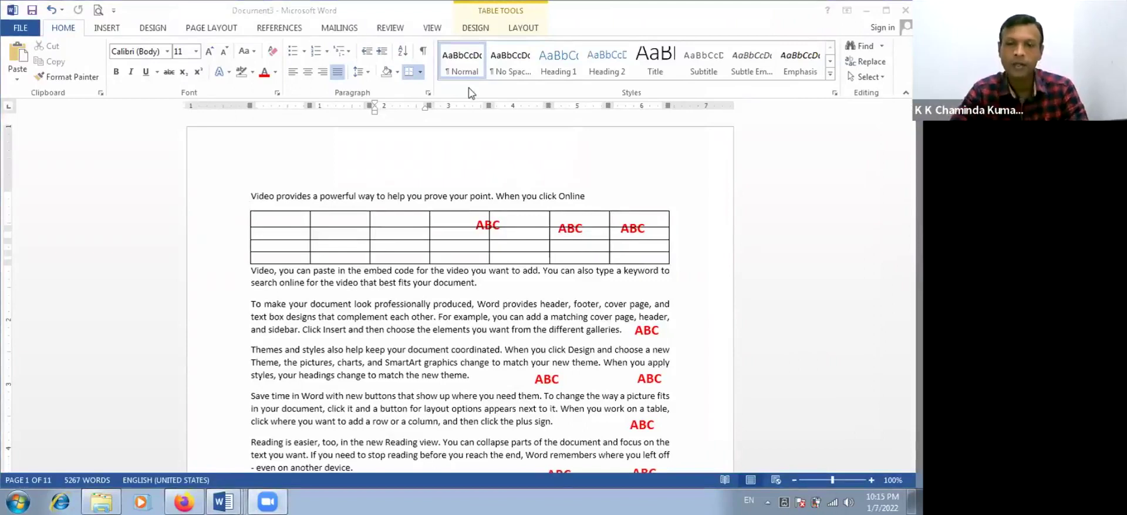
# Step: Hide the rulers from the View tab and scroll the document briefly
pyautogui.click(432, 28)
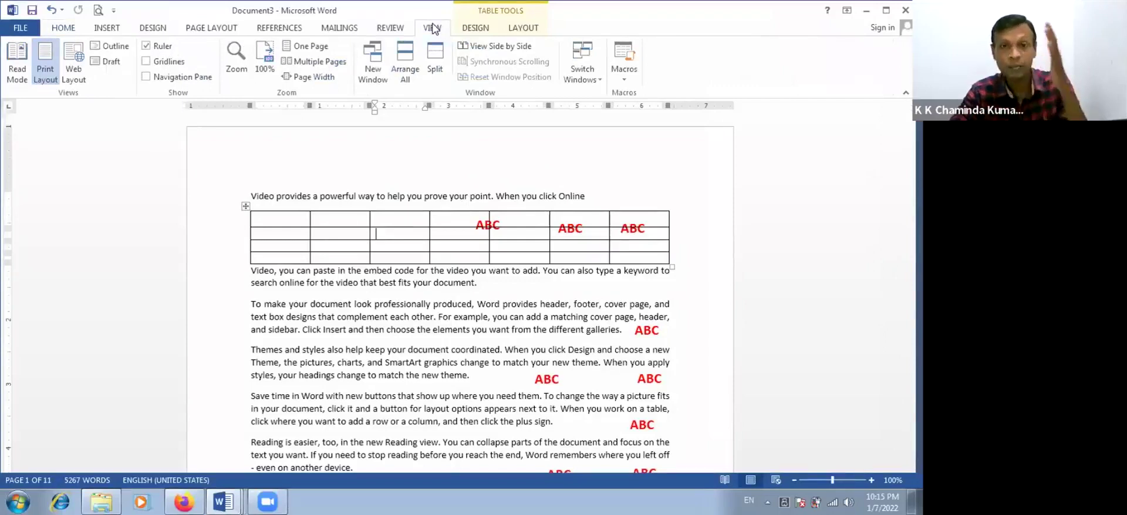
pyautogui.click(56, 27)
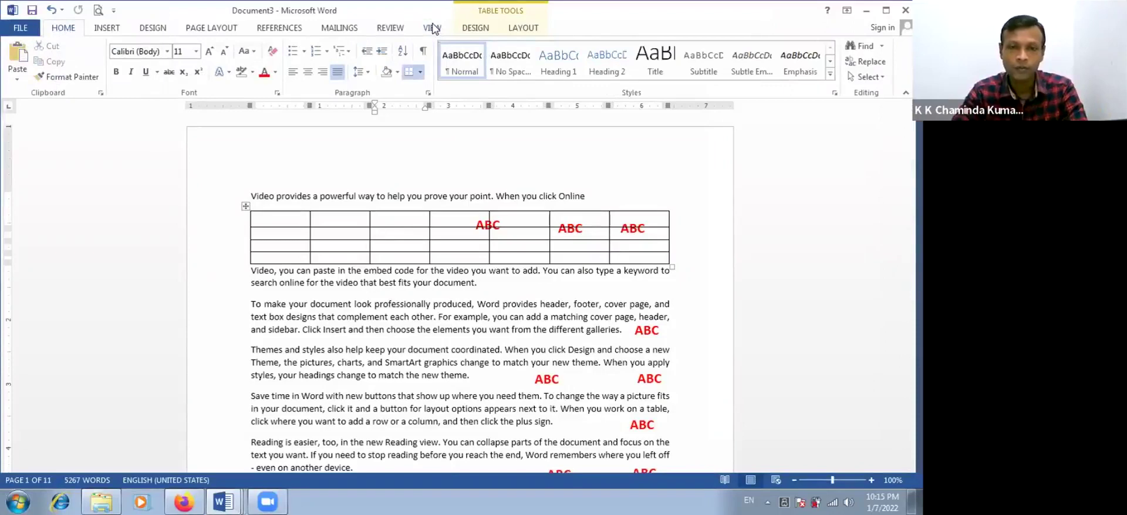
pyautogui.click(433, 27)
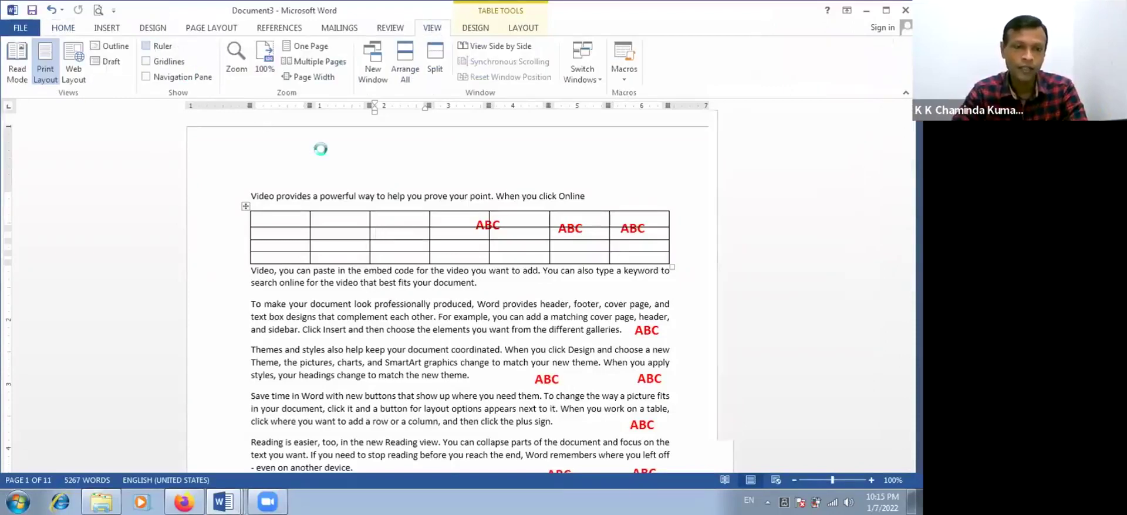
pyautogui.hotkey('alt', 'h')
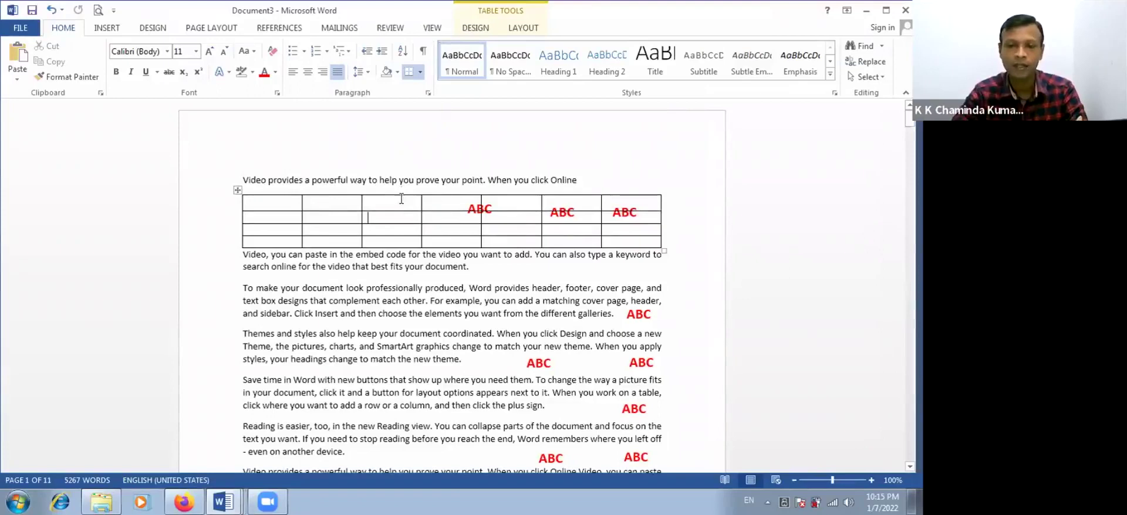
pyautogui.scroll(-6, 402, 194)
pyautogui.scroll(6, 405, 202)
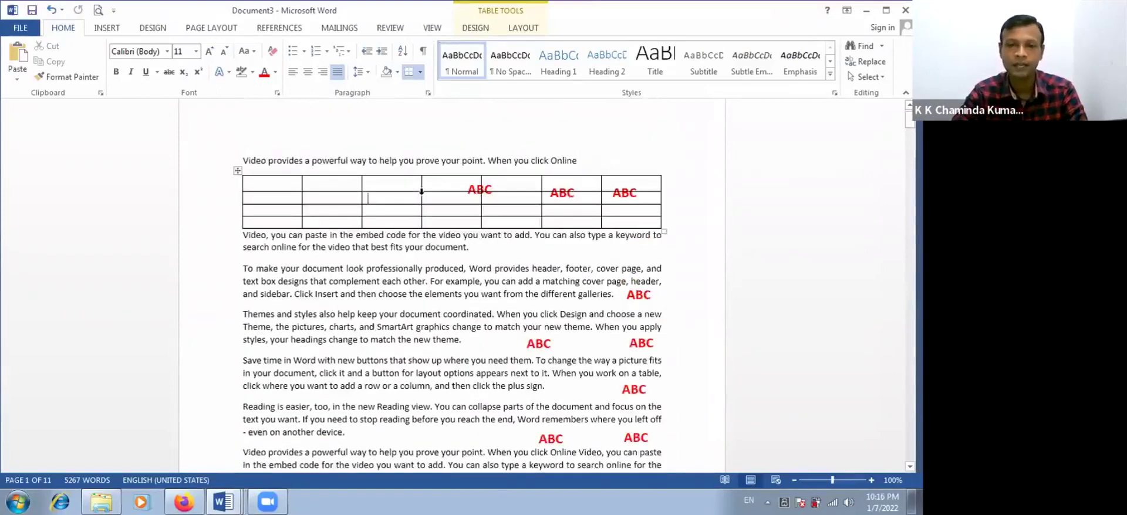
pyautogui.scroll(-3, 417, 191)
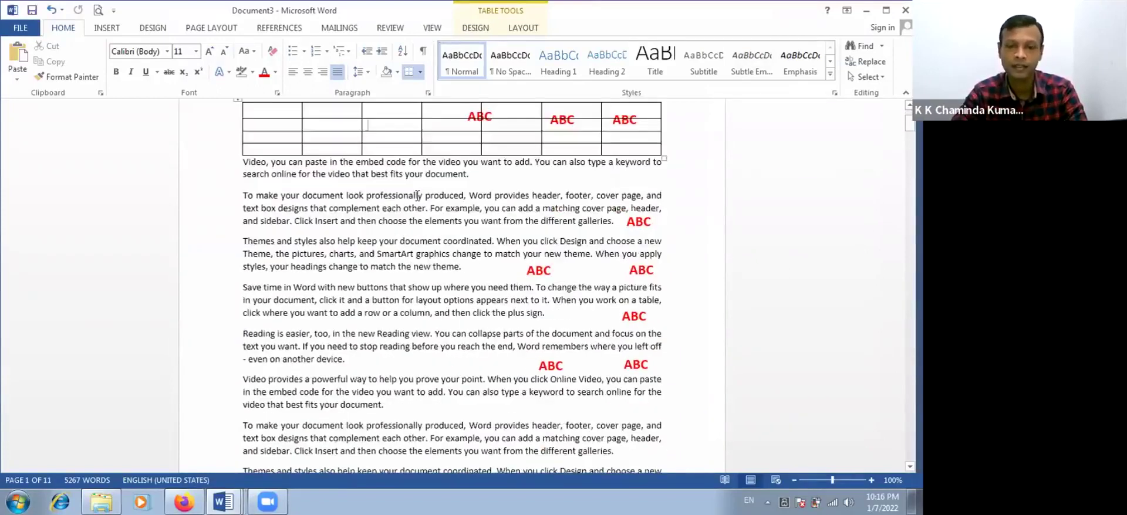
pyautogui.scroll(3, 416, 193)
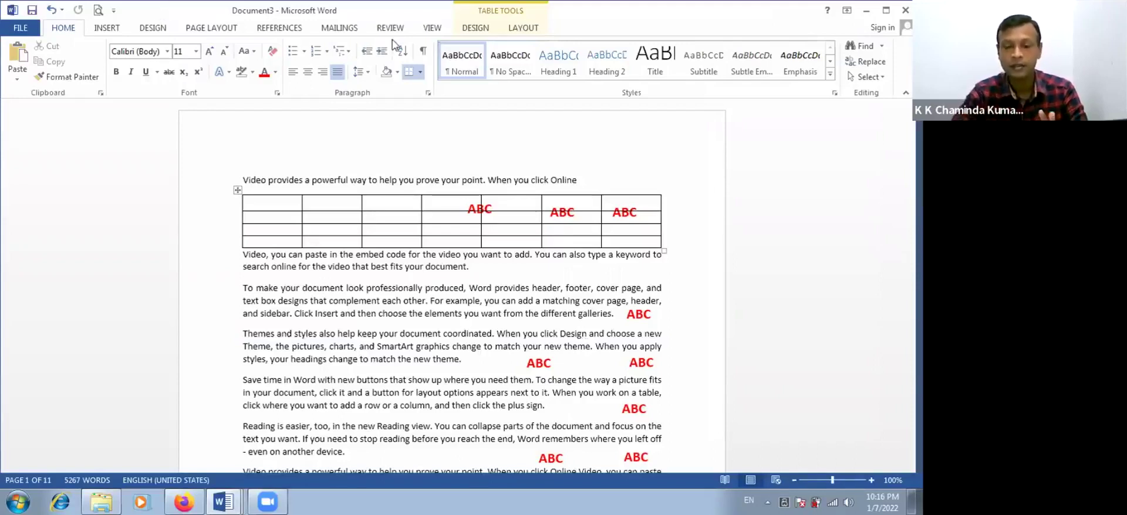
pyautogui.click(431, 30)
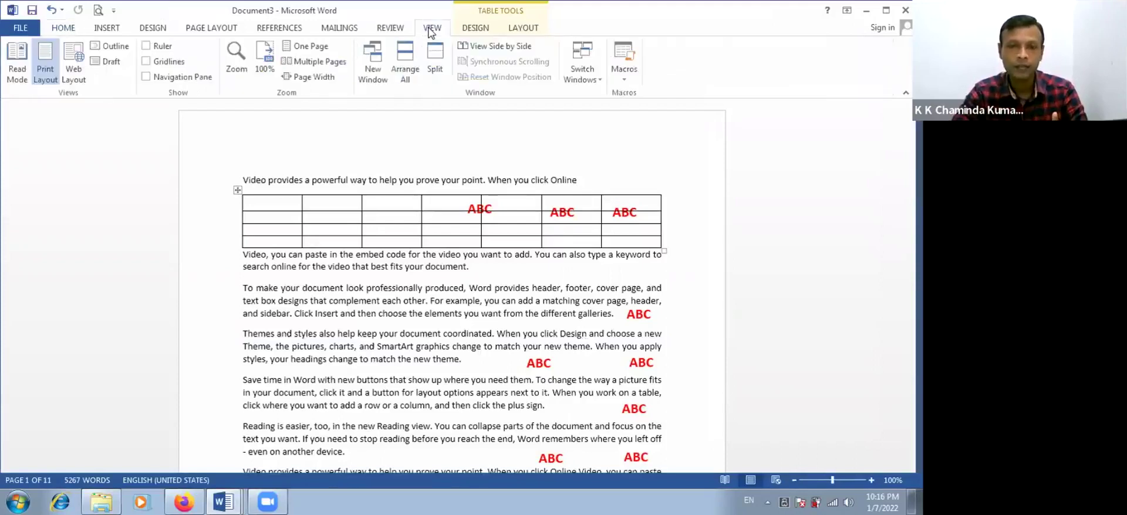
# Step: Turn the rulers back on and toggle Gridlines, leaving them off after clicking a table cell
pyautogui.click(147, 46)
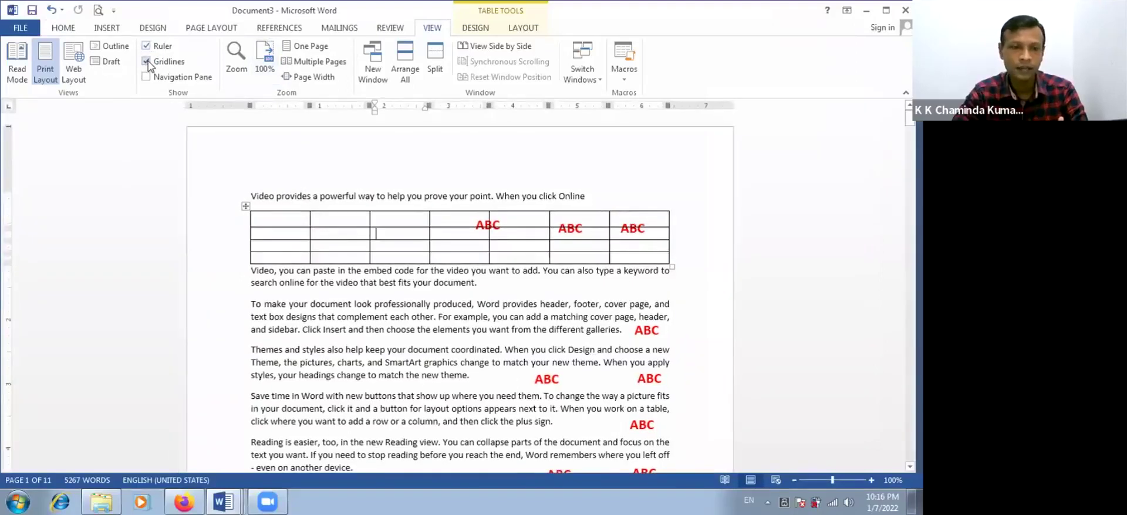
pyautogui.click(147, 61)
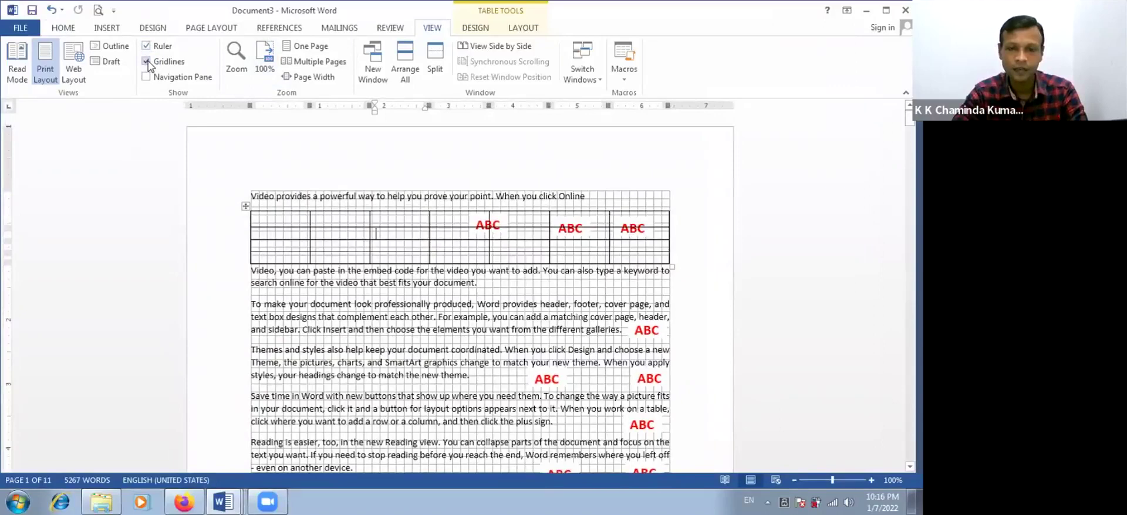
pyautogui.click(147, 62)
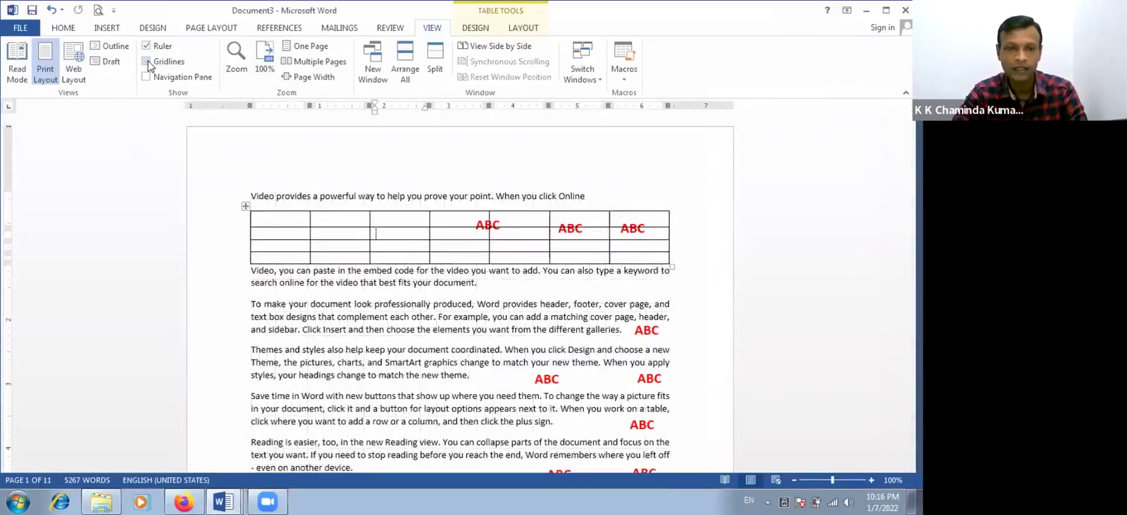
pyautogui.click(146, 62)
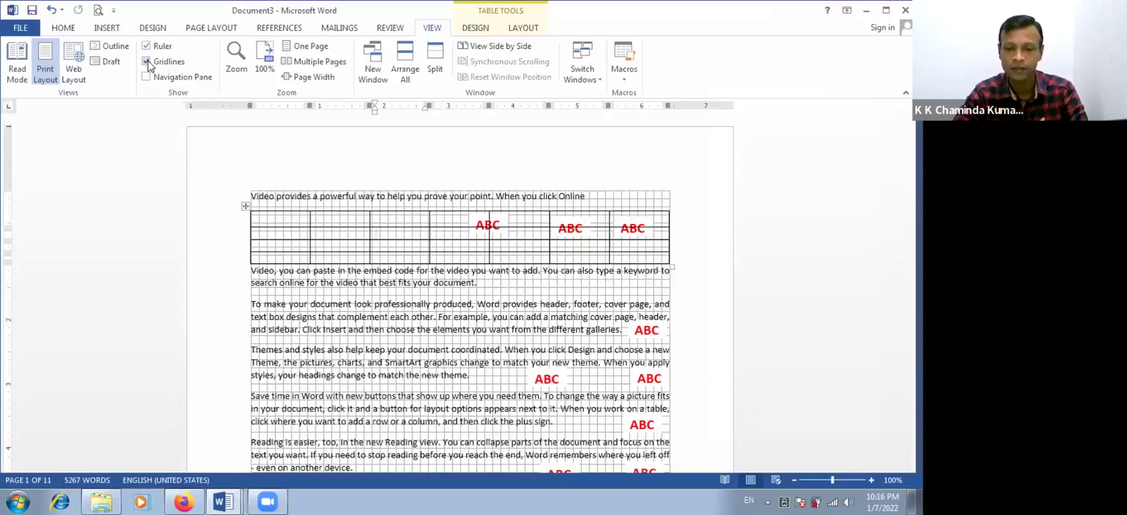
pyautogui.click(563, 231)
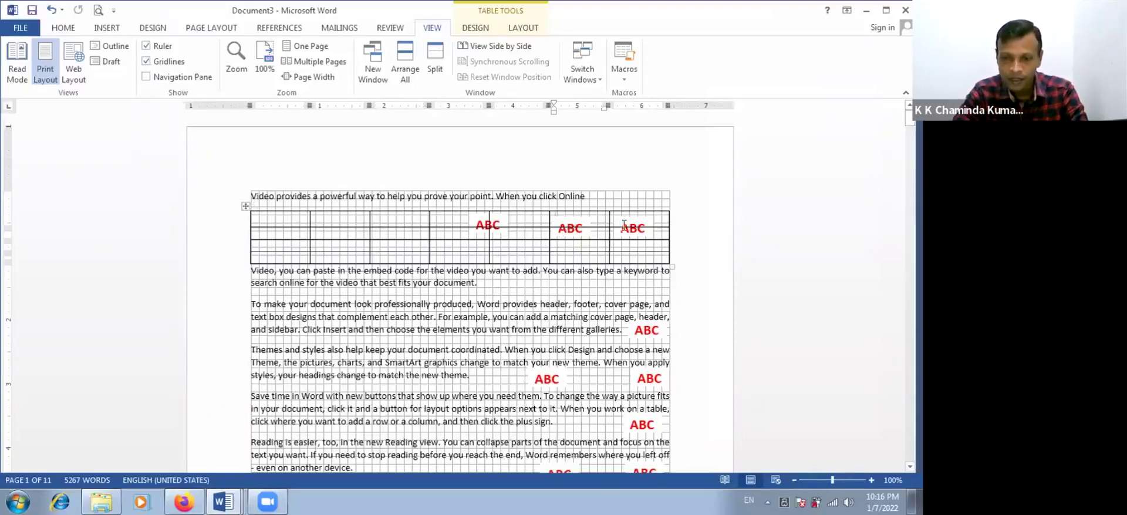
pyautogui.click(147, 62)
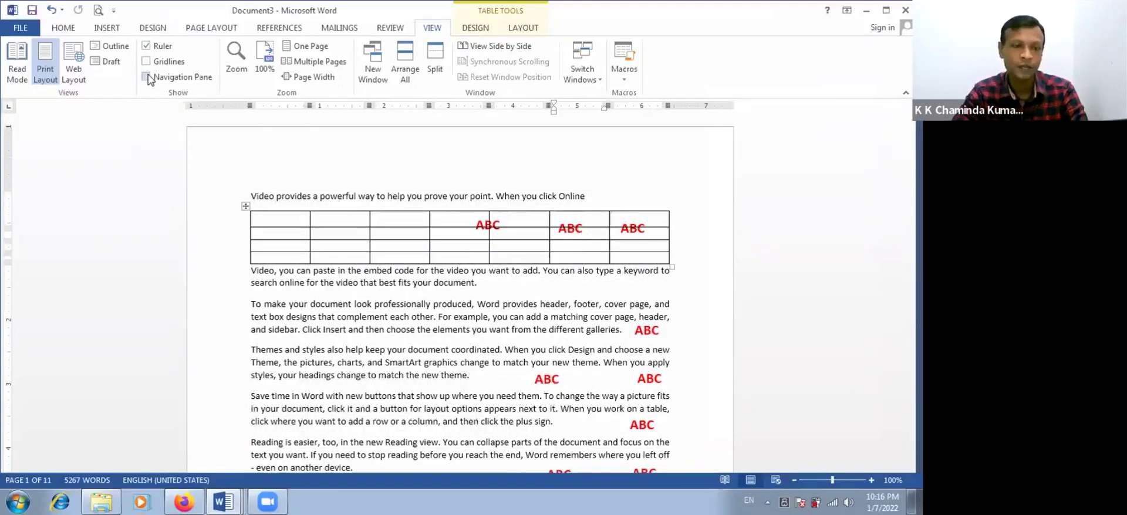
pyautogui.click(147, 77)
pyautogui.click(81, 169)
pyautogui.moveTo(174, 235)
pyautogui.mouseDown()
pyautogui.moveTo(170, 427)
pyautogui.moveTo(166, 243)
pyautogui.mouseUp()
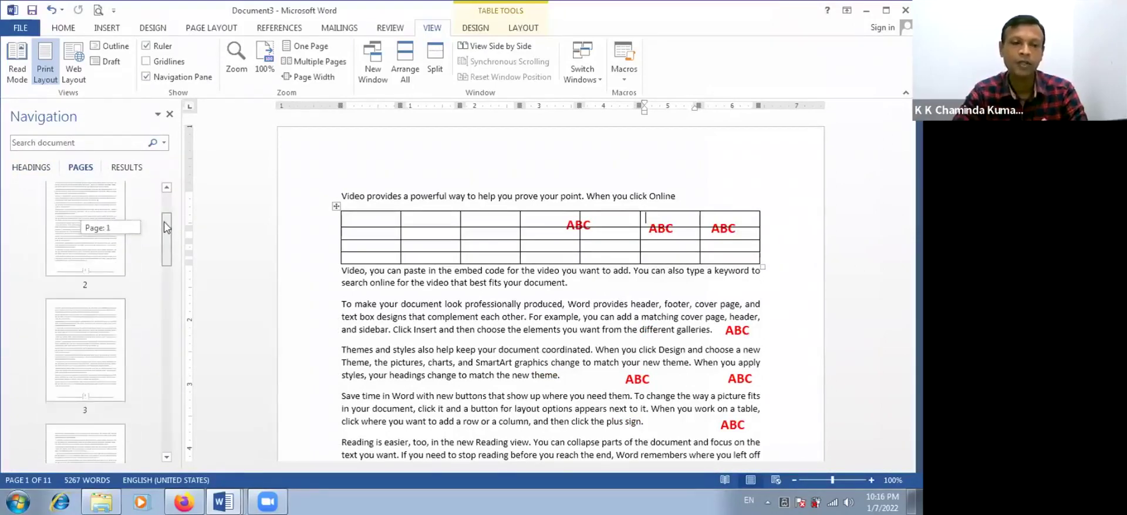
pyautogui.moveTo(166, 228); pyautogui.dragTo(148, 81)
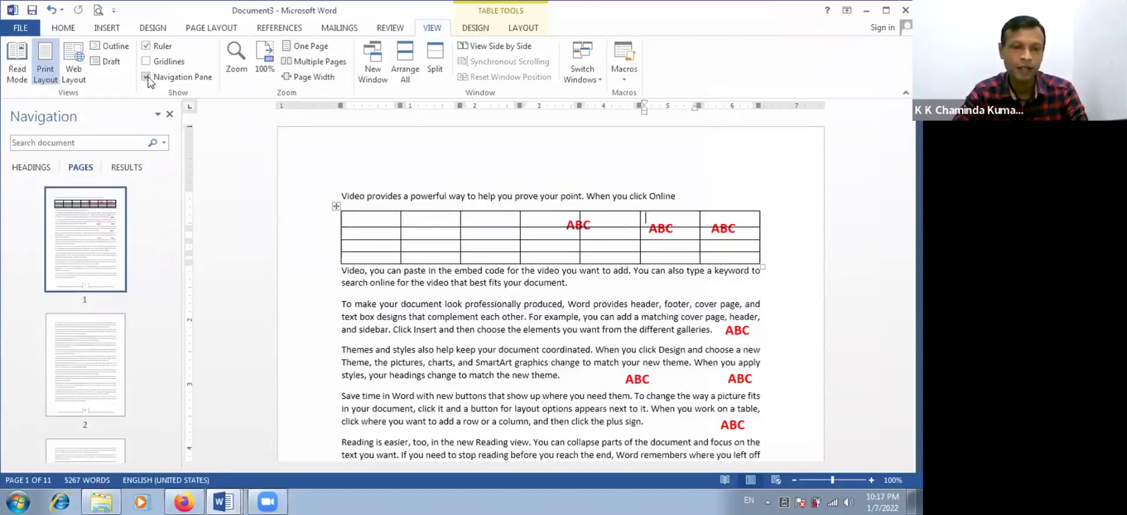
pyautogui.click(147, 78)
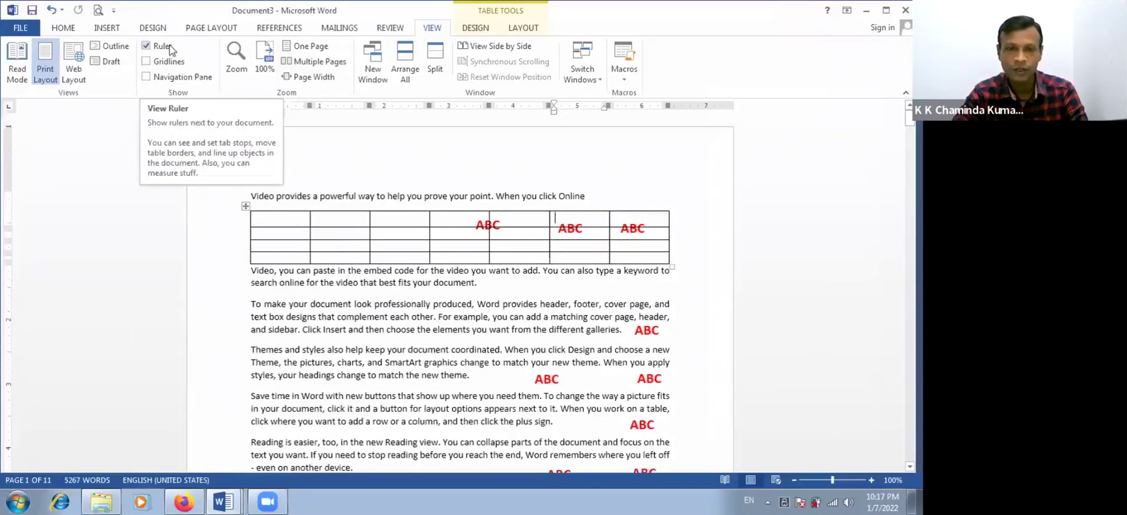
pyautogui.click(153, 45)
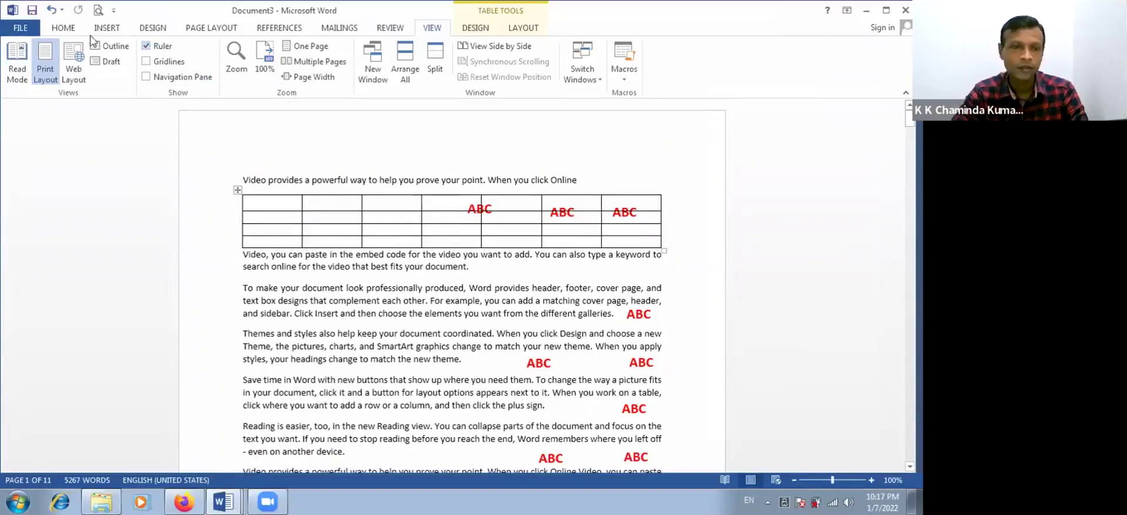
# Step: Browse the table Design, table Layout and View tabs
pyautogui.scroll(6, 465, 54)
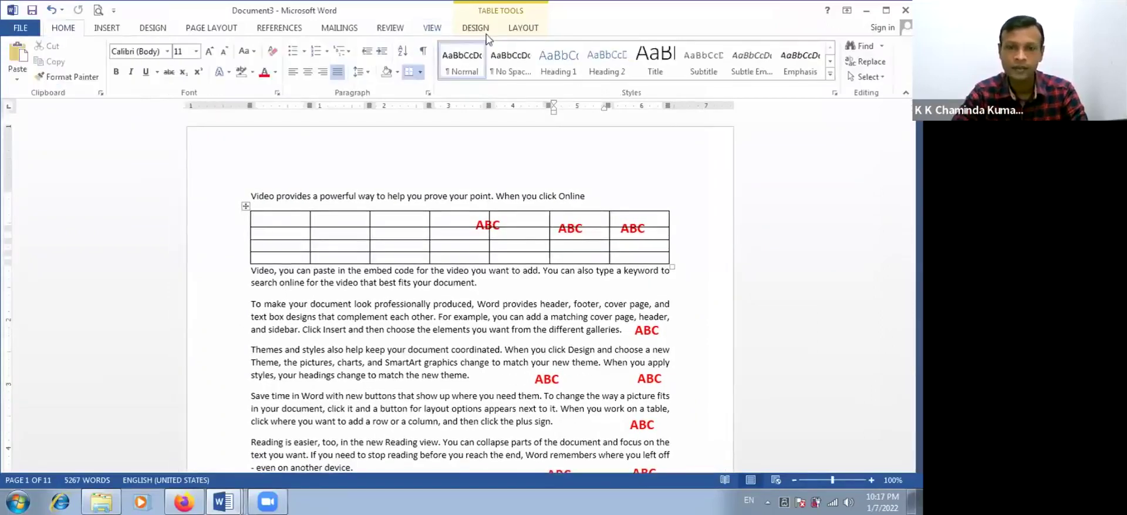
pyautogui.click(481, 28)
pyautogui.click(506, 29)
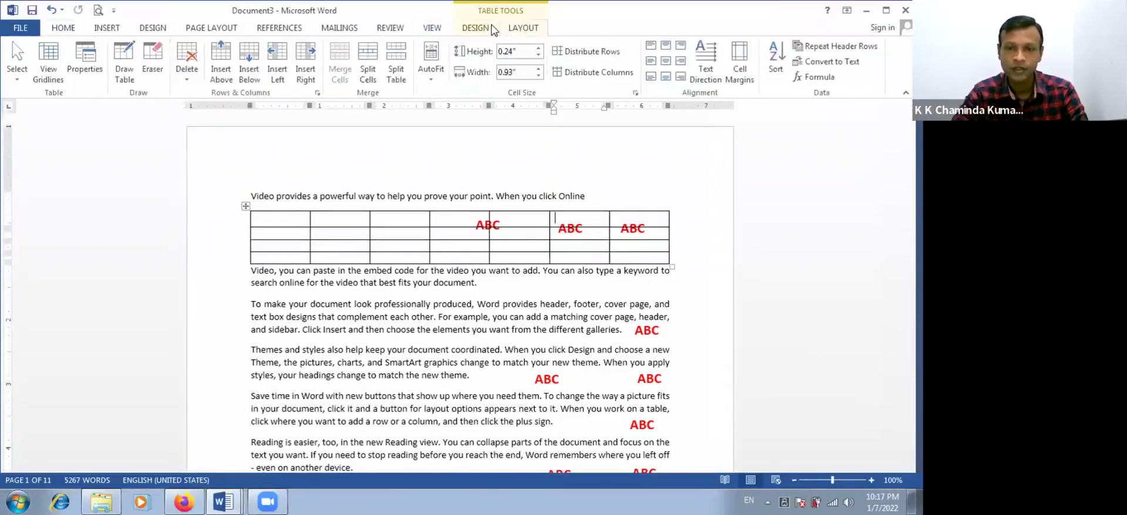
pyautogui.scroll(1, 435, 28)
pyautogui.click(433, 28)
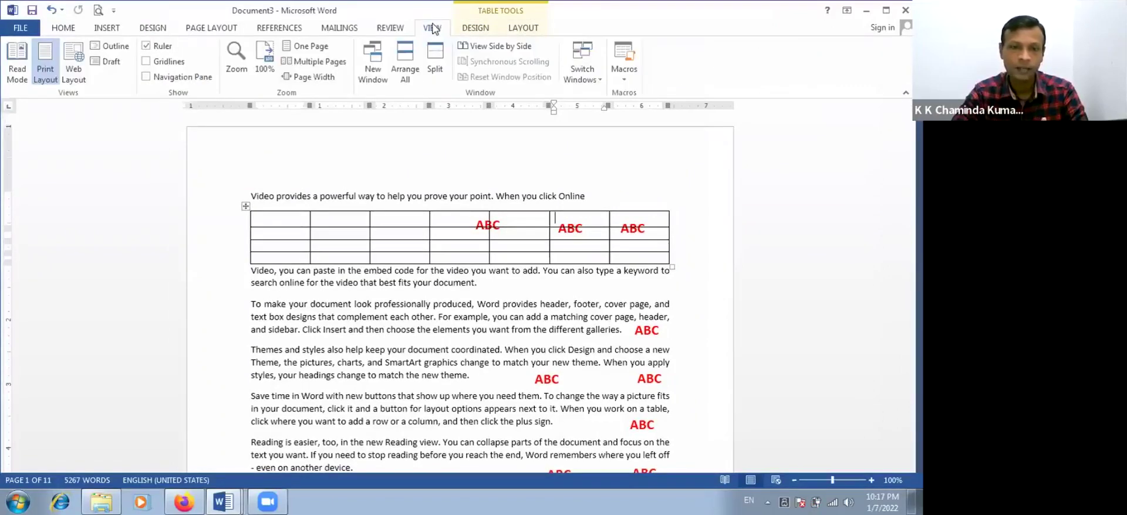
pyautogui.scroll(1, 340, 32)
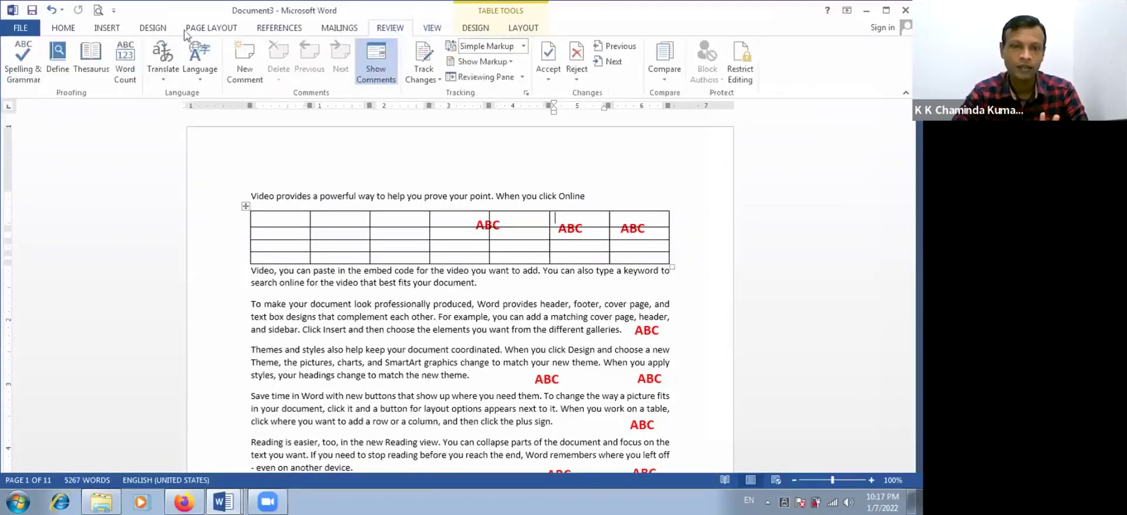
# Step: Return to the Home tab via Insert and open the ribbon display options
pyautogui.click(93, 28)
pyautogui.click(63, 28)
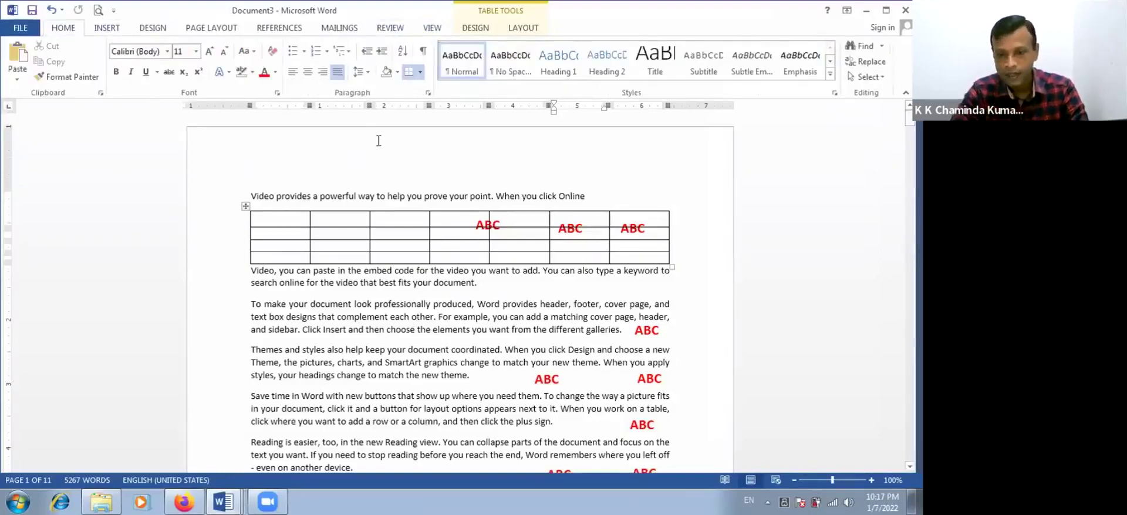
pyautogui.moveTo(356, 201)
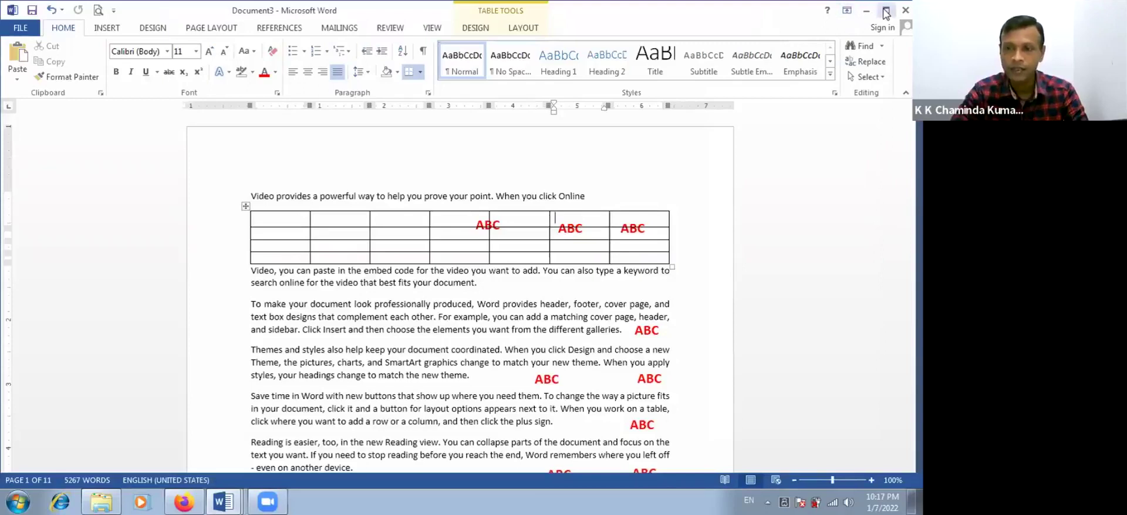
pyautogui.click(848, 12)
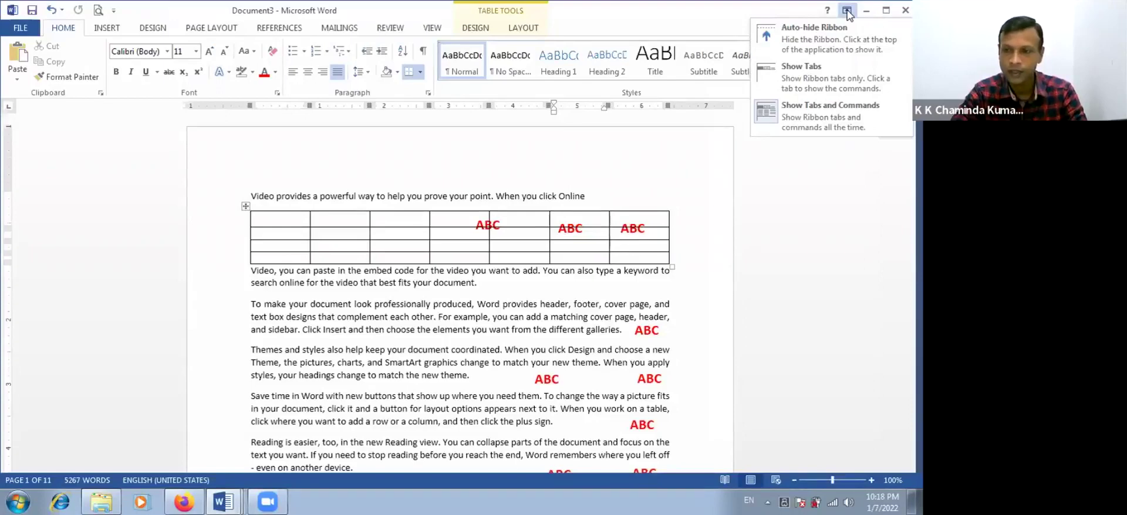
pyautogui.click(849, 40)
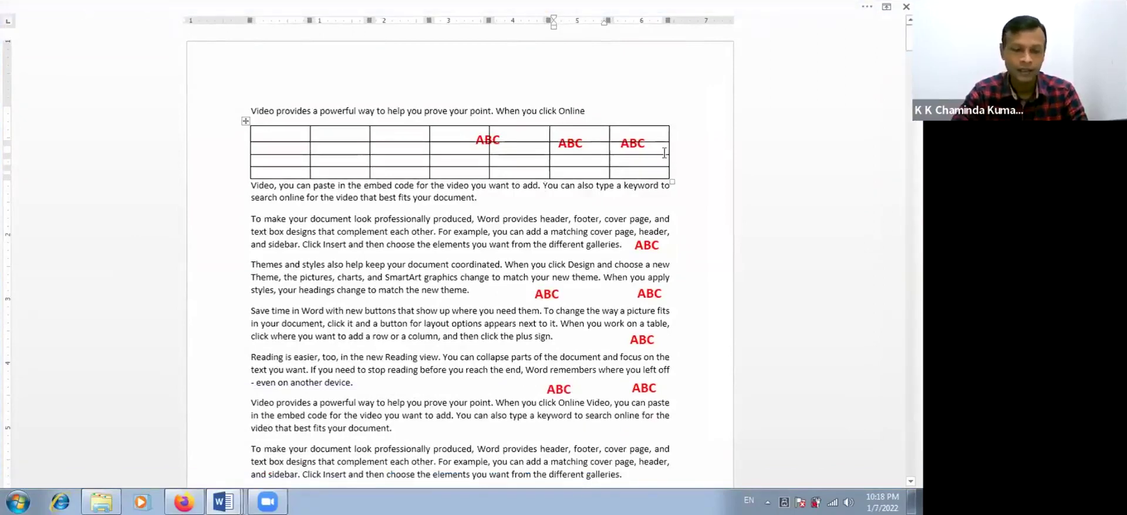
pyautogui.click(886, 7)
pyautogui.click(857, 31)
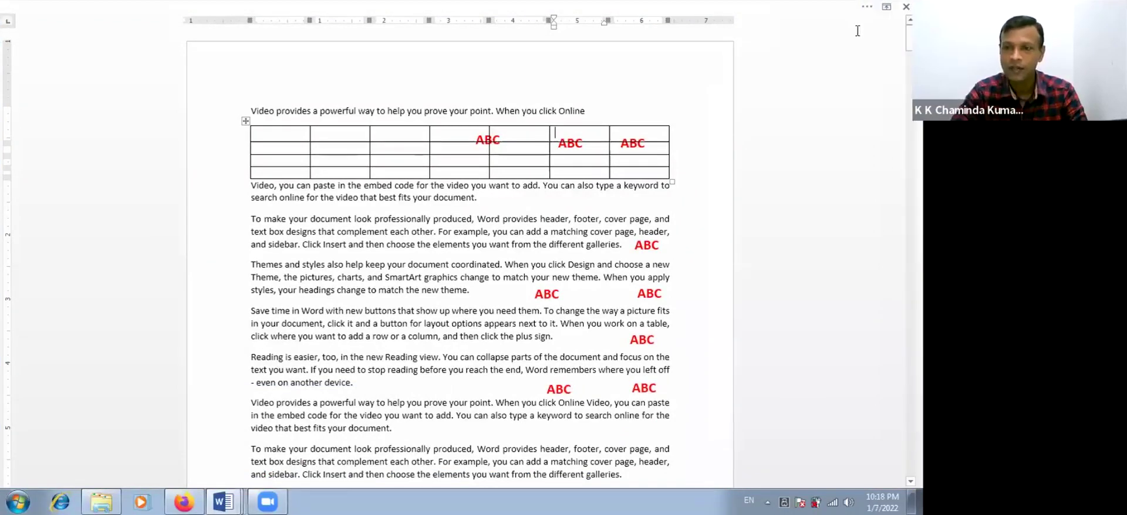
pyautogui.click(886, 8)
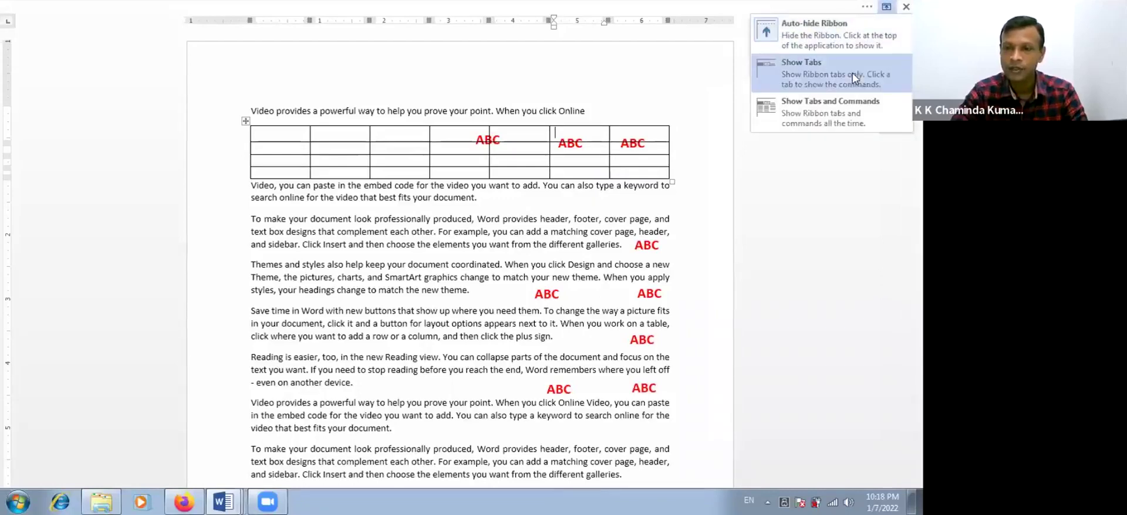
pyautogui.click(854, 76)
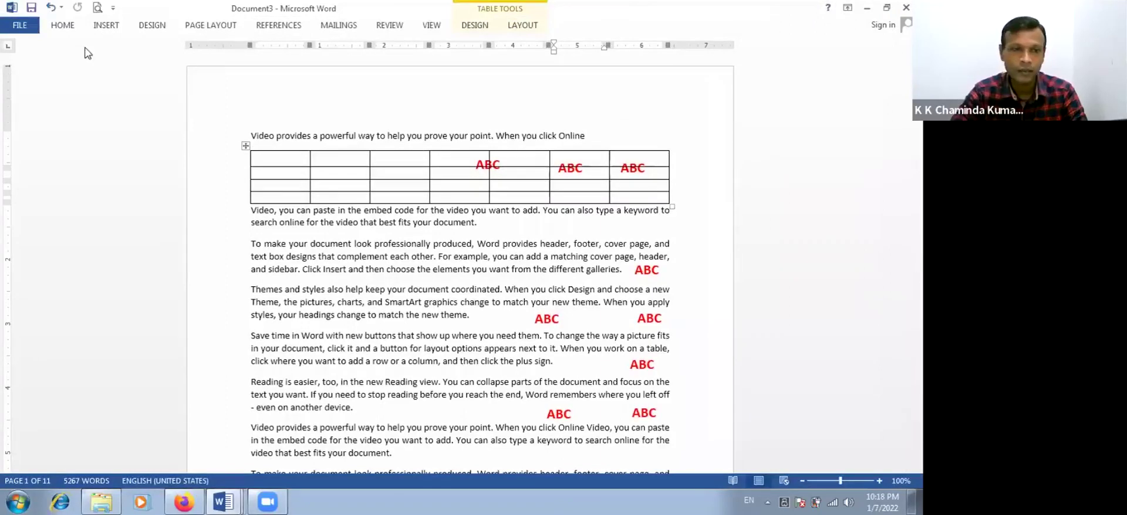
pyautogui.click(849, 9)
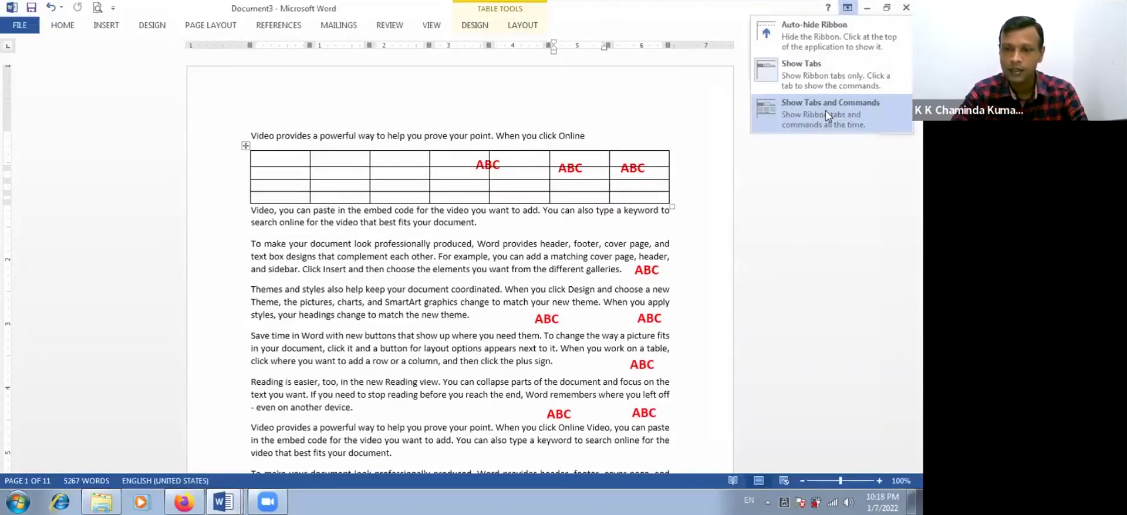
pyautogui.click(828, 116)
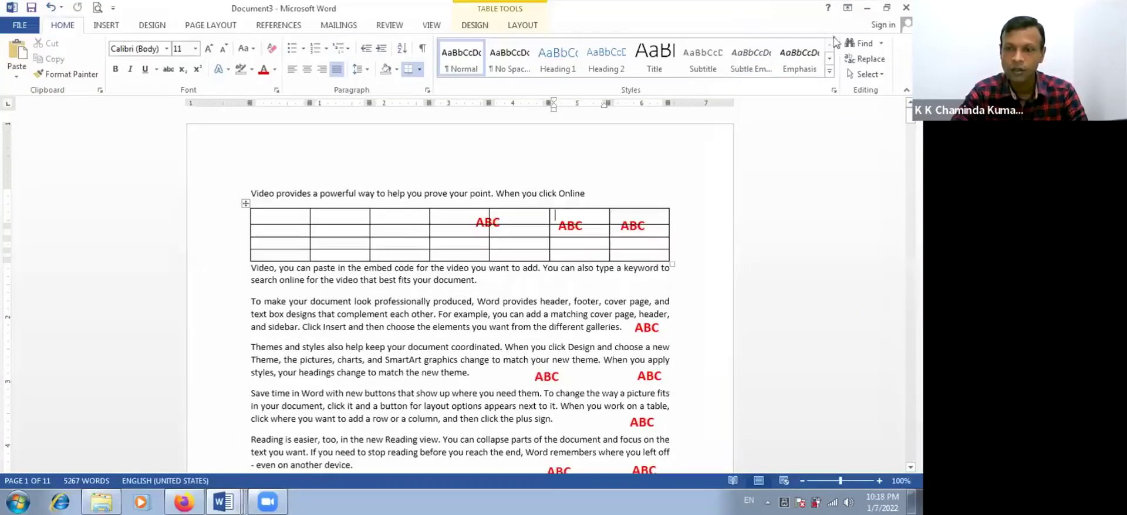
pyautogui.click(845, 8)
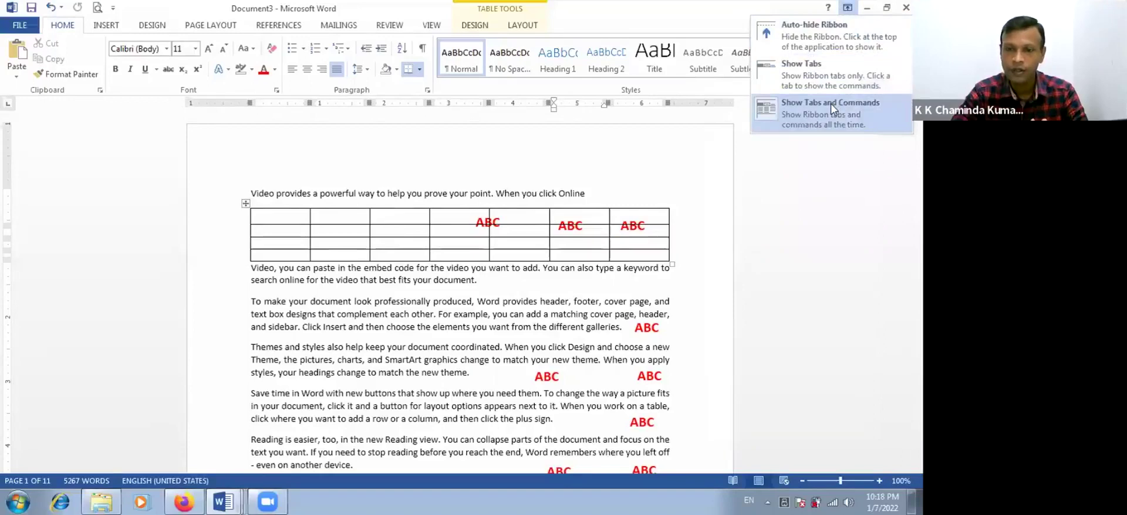
pyautogui.click(840, 29)
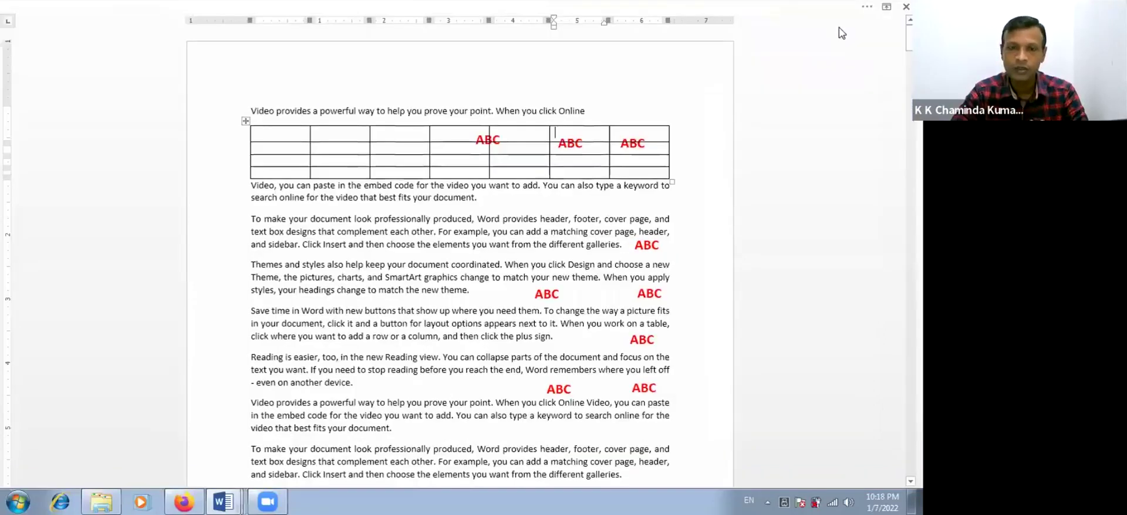
pyautogui.click(886, 6)
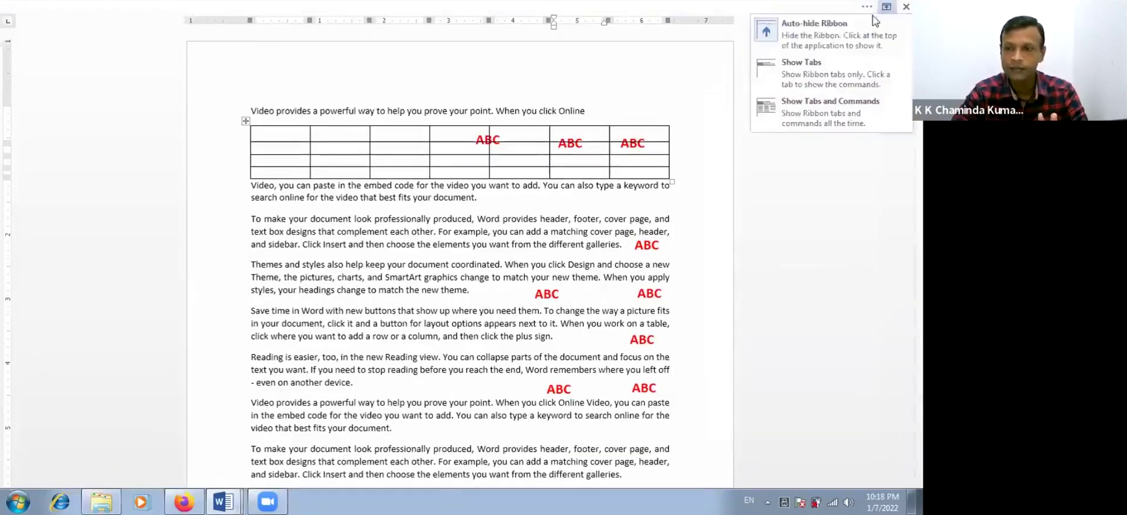
pyautogui.click(845, 73)
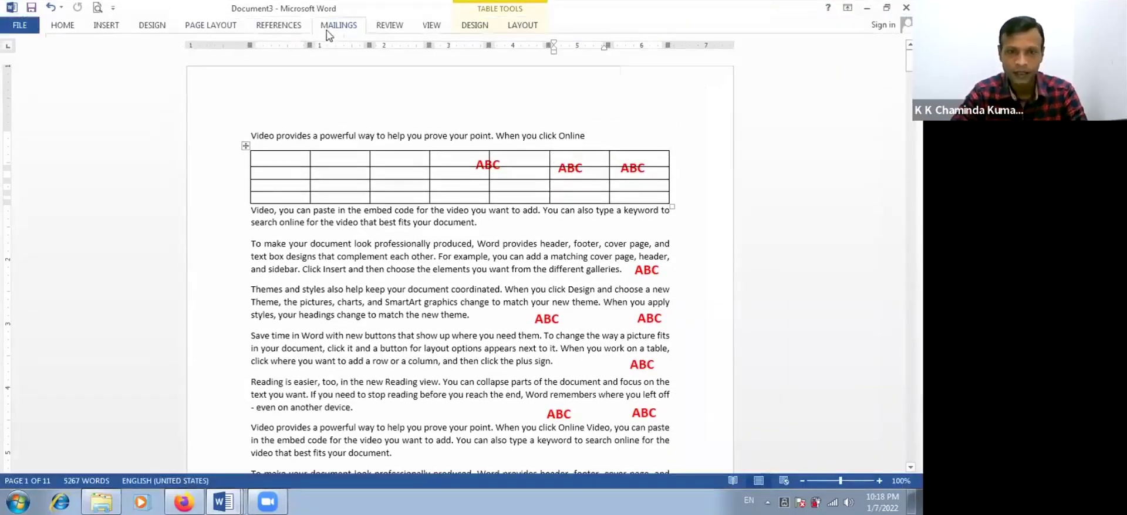
pyautogui.click(328, 28)
pyautogui.click(291, 29)
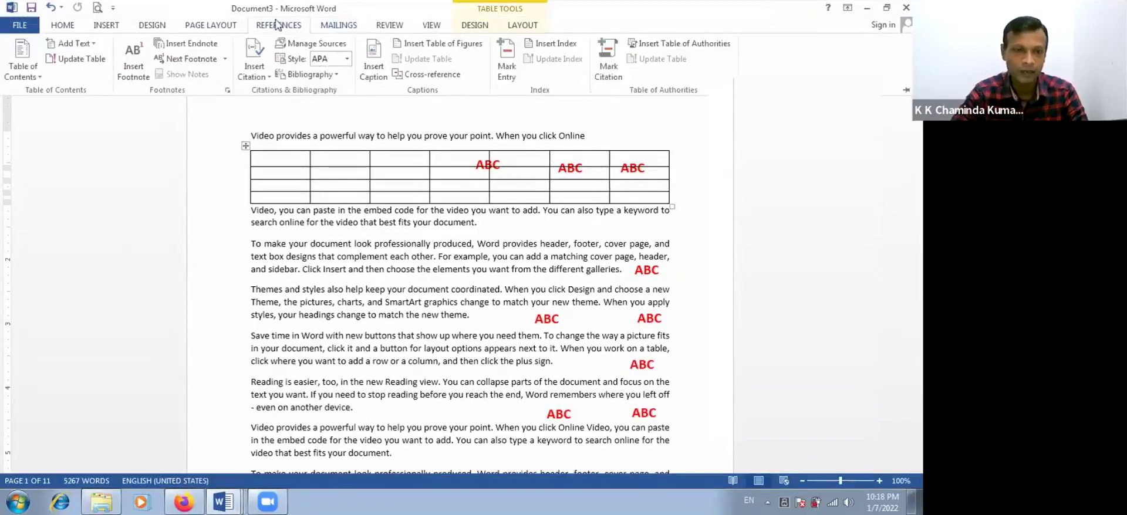
pyautogui.click(182, 29)
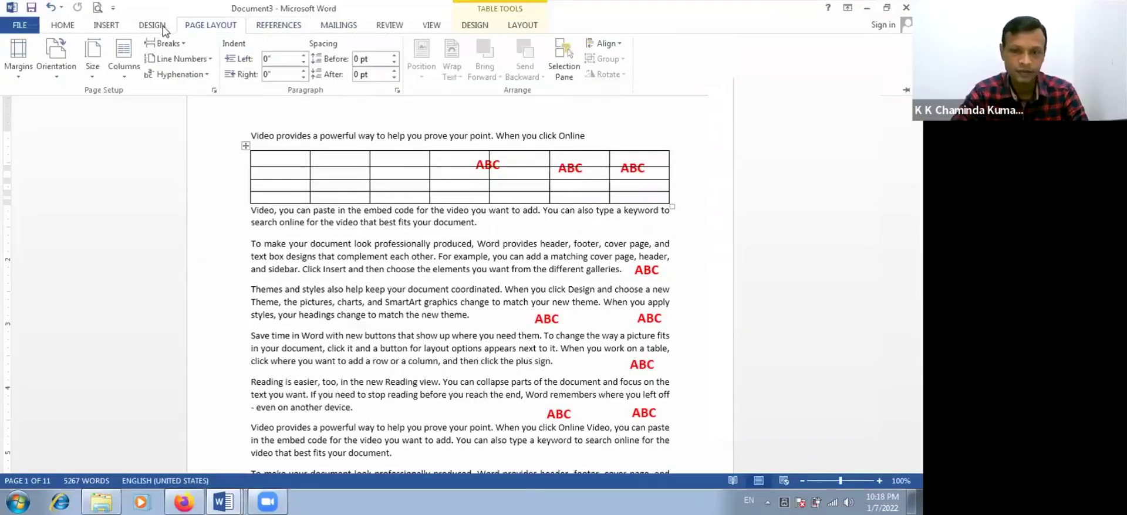
pyautogui.click(162, 27)
pyautogui.click(62, 26)
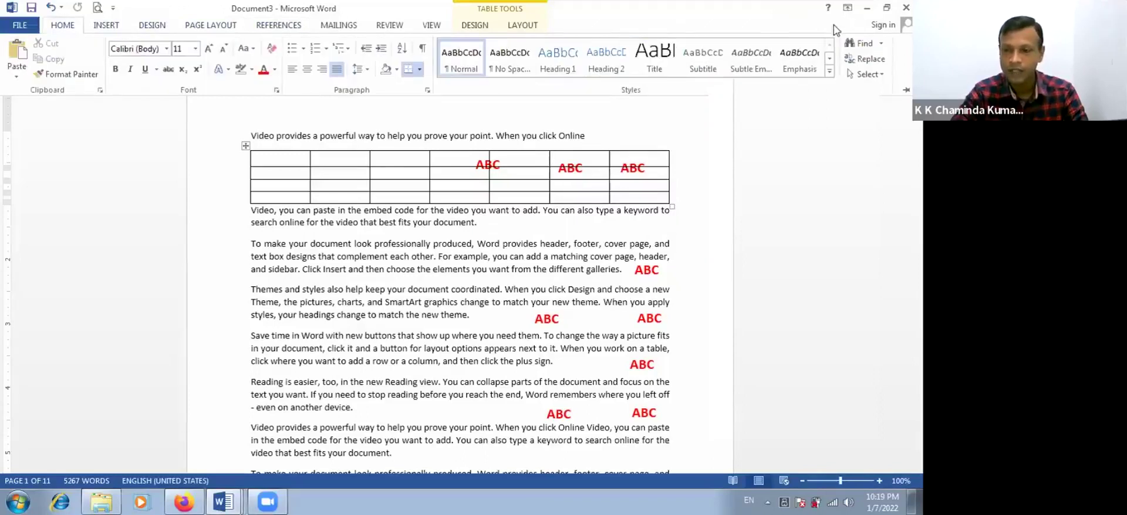
pyautogui.click(848, 7)
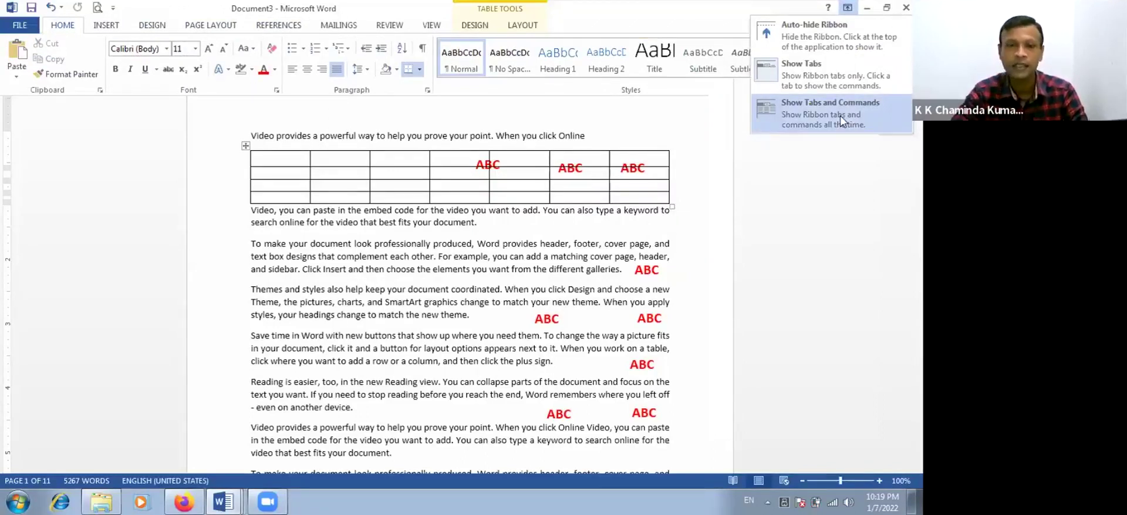
pyautogui.click(842, 119)
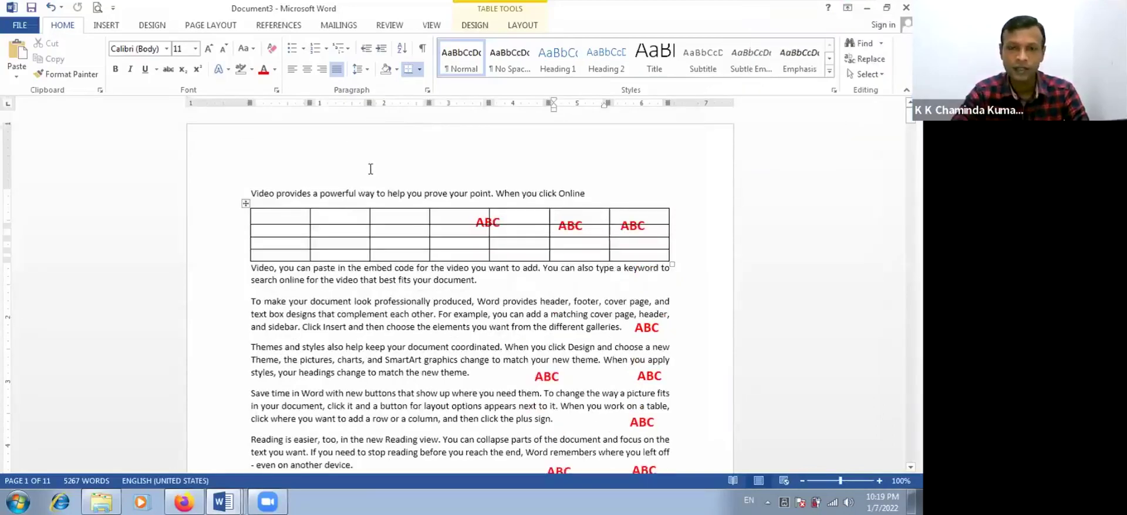
pyautogui.click(353, 162)
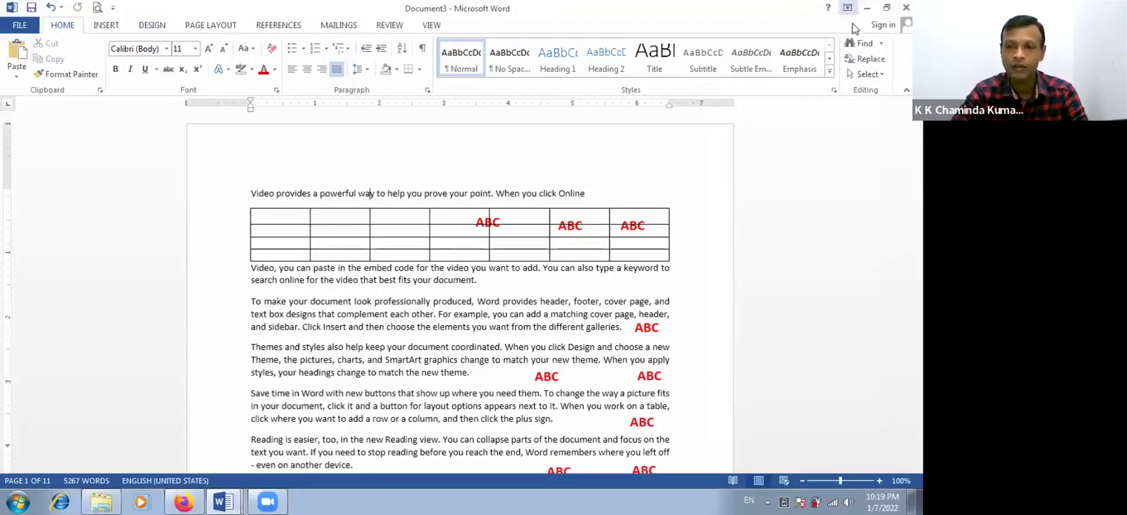
pyautogui.click(848, 9)
pyautogui.press('Return')
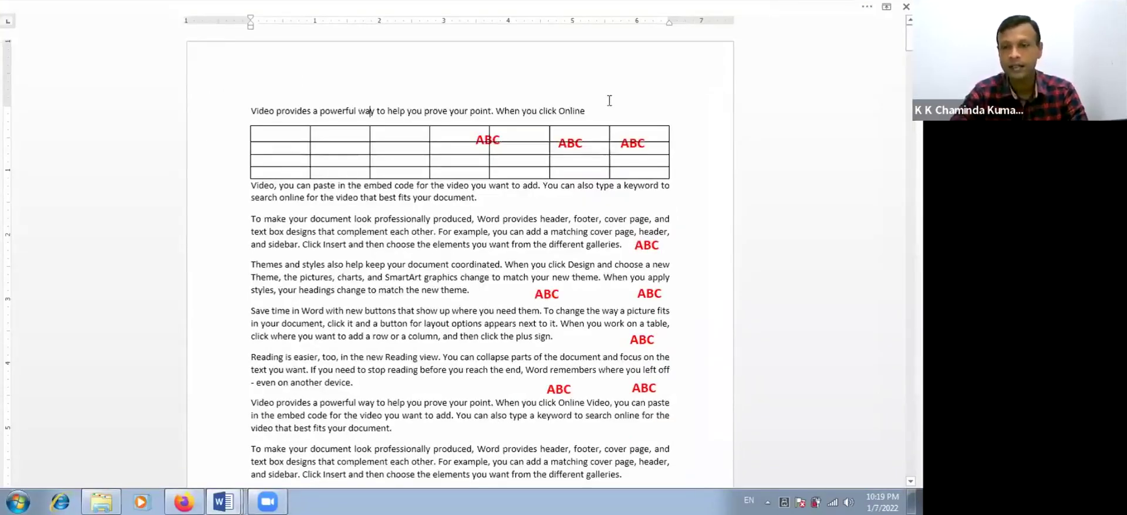
pyautogui.click(870, 10)
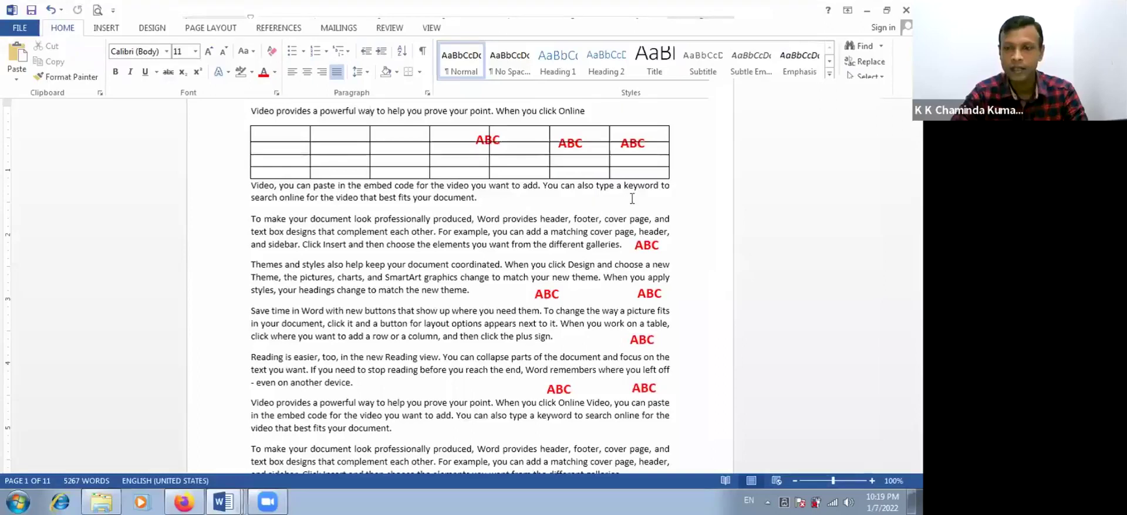
pyautogui.click(717, 111)
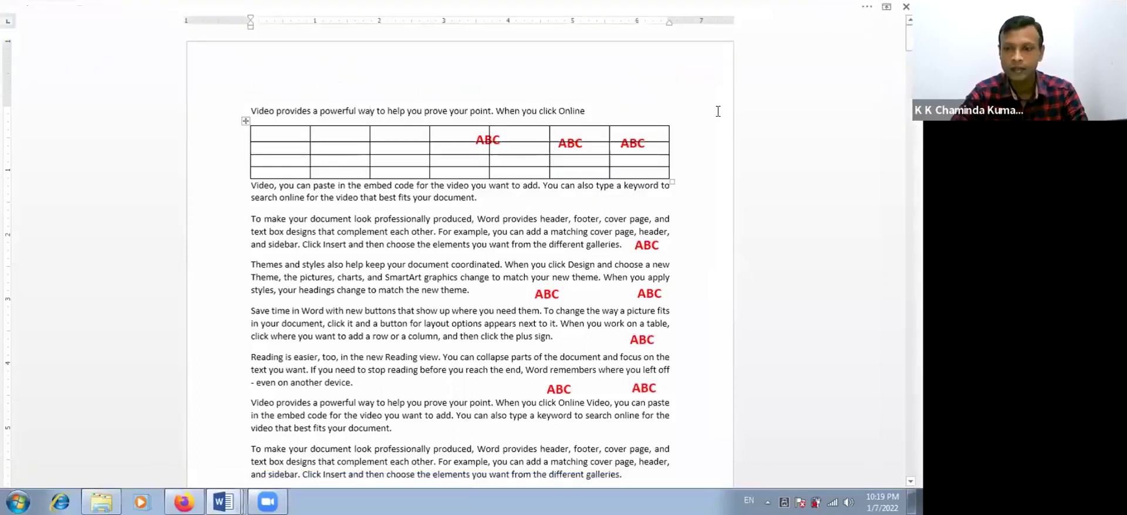
pyautogui.click(886, 6)
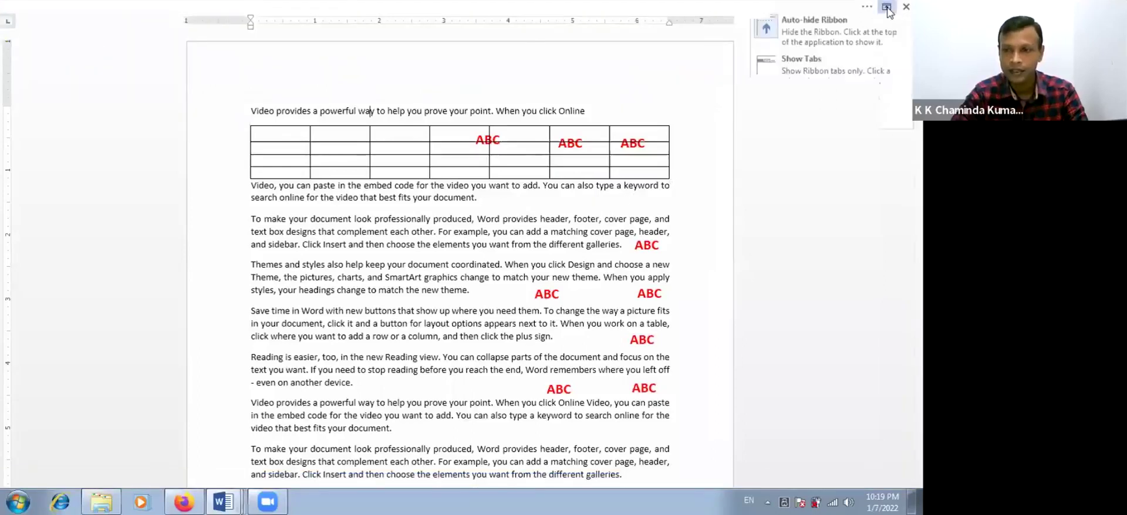
pyautogui.click(844, 35)
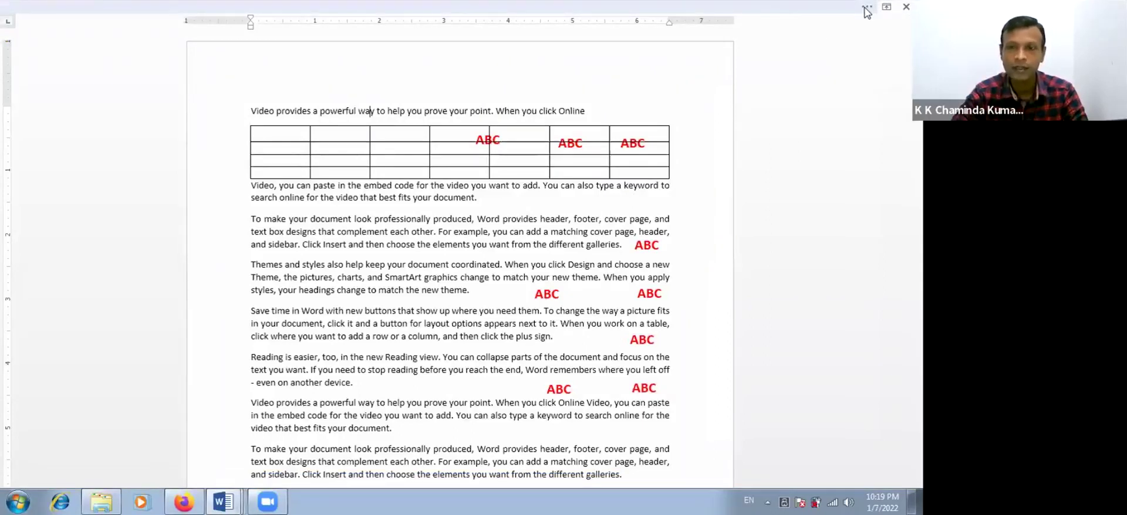
pyautogui.click(866, 10)
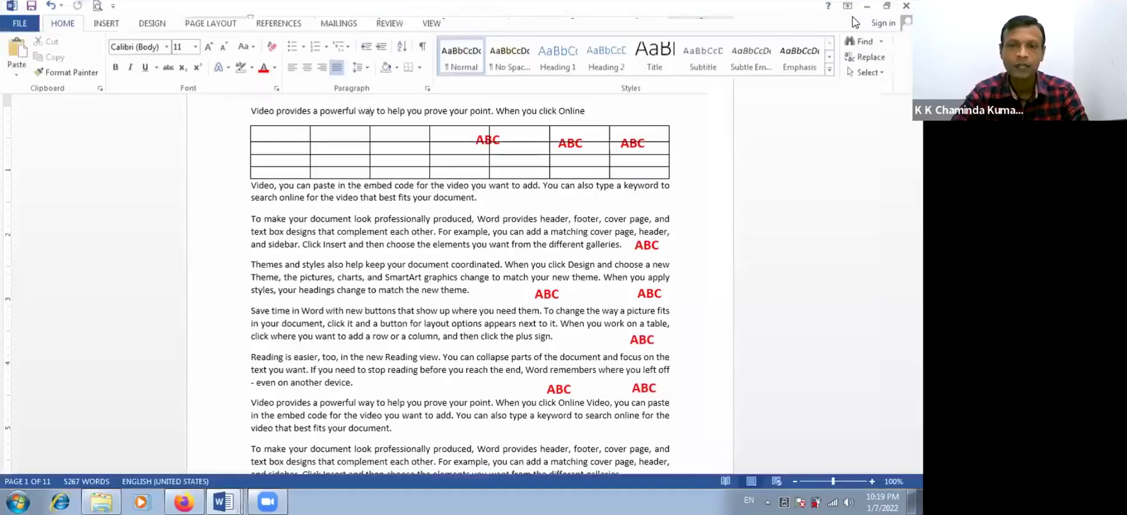
pyautogui.click(695, 228)
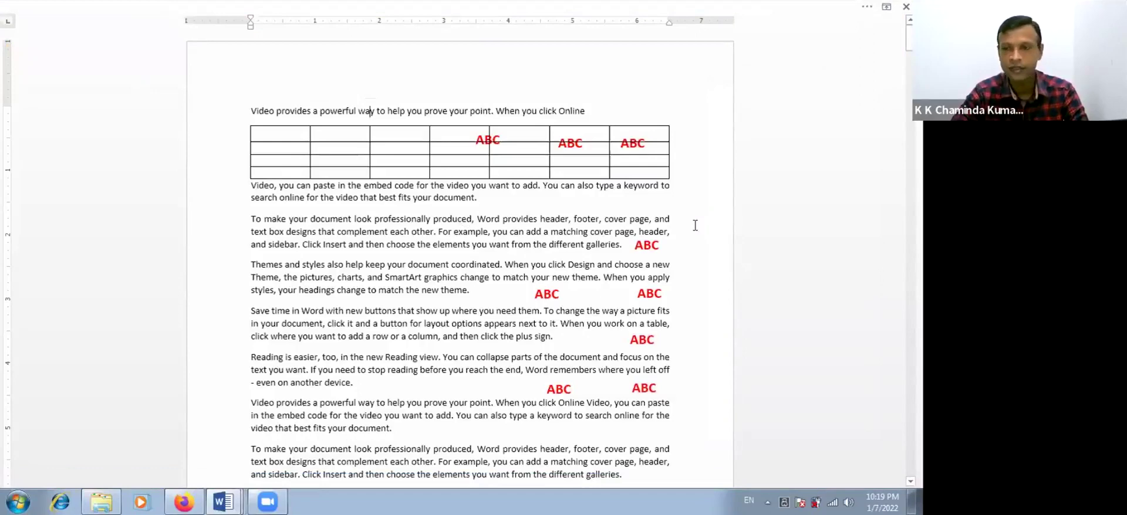
pyautogui.click(887, 7)
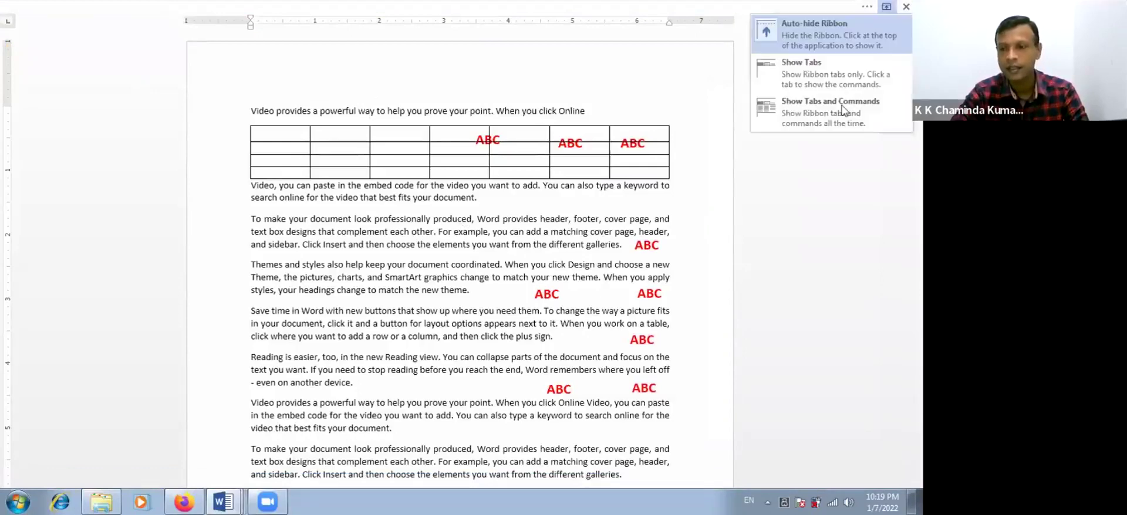
pyautogui.click(845, 9)
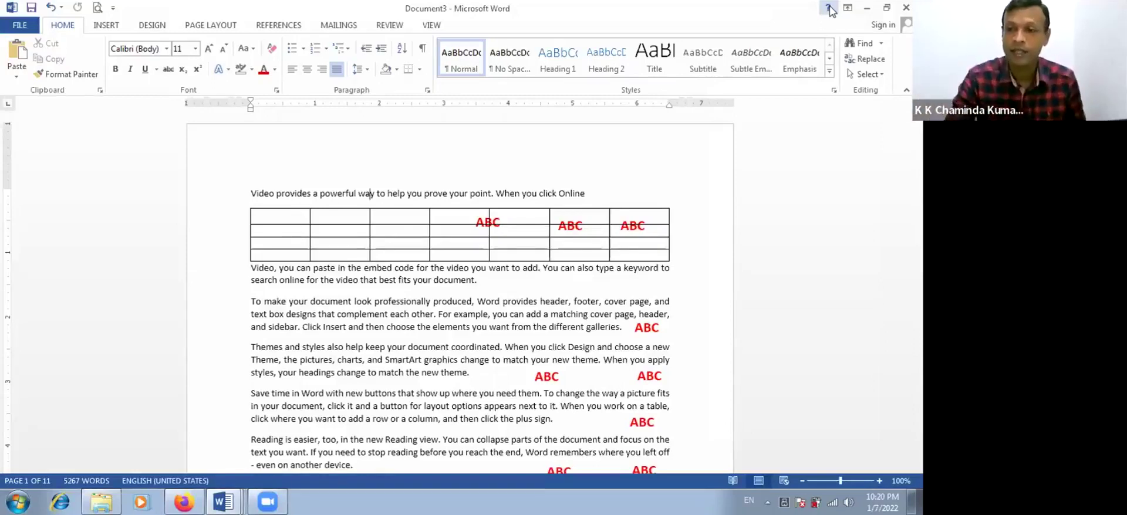
pyautogui.click(826, 14)
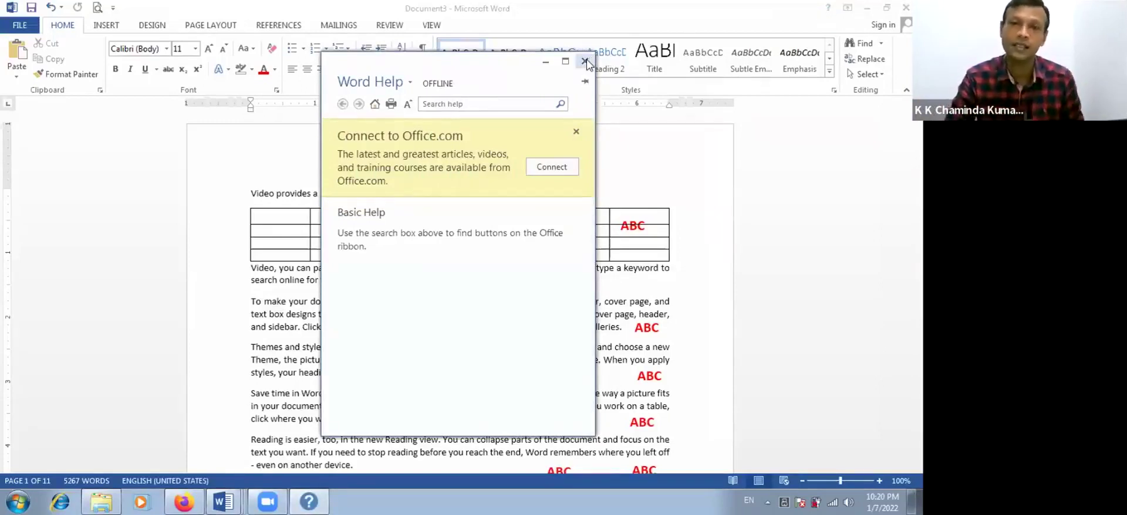
pyautogui.click(827, 8)
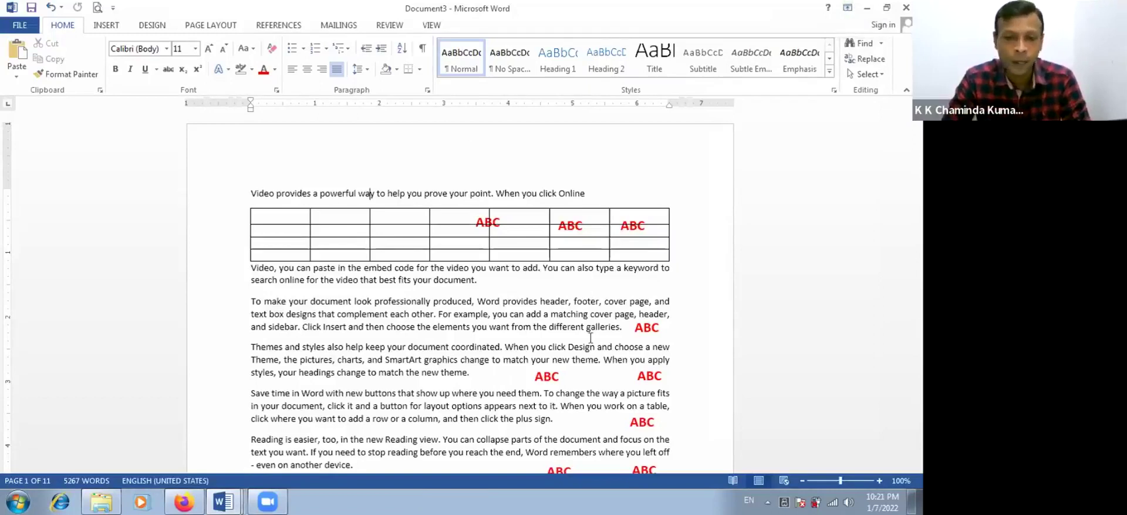
pyautogui.click(109, 25)
pyautogui.click(63, 26)
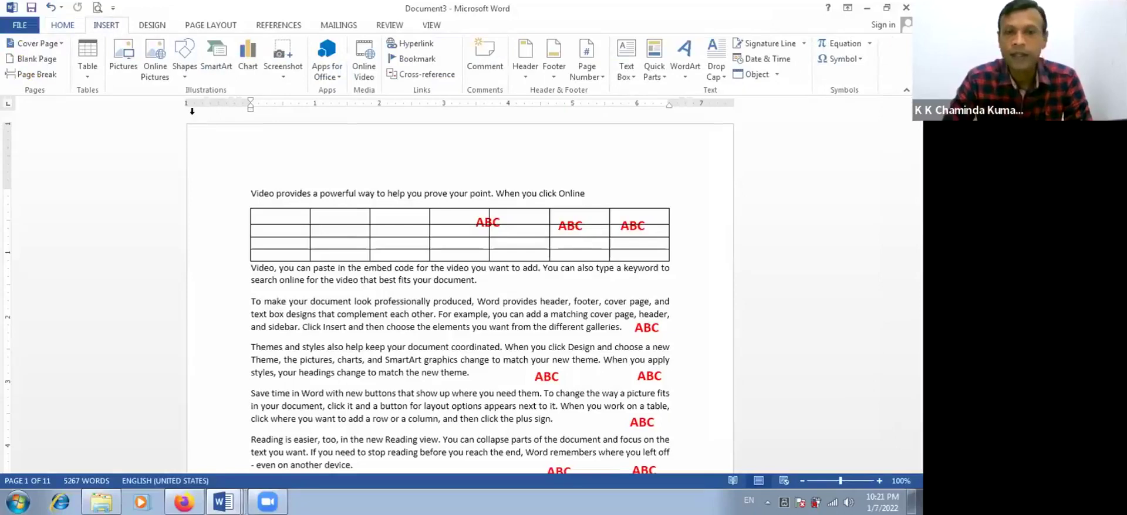
pyautogui.click(370, 195)
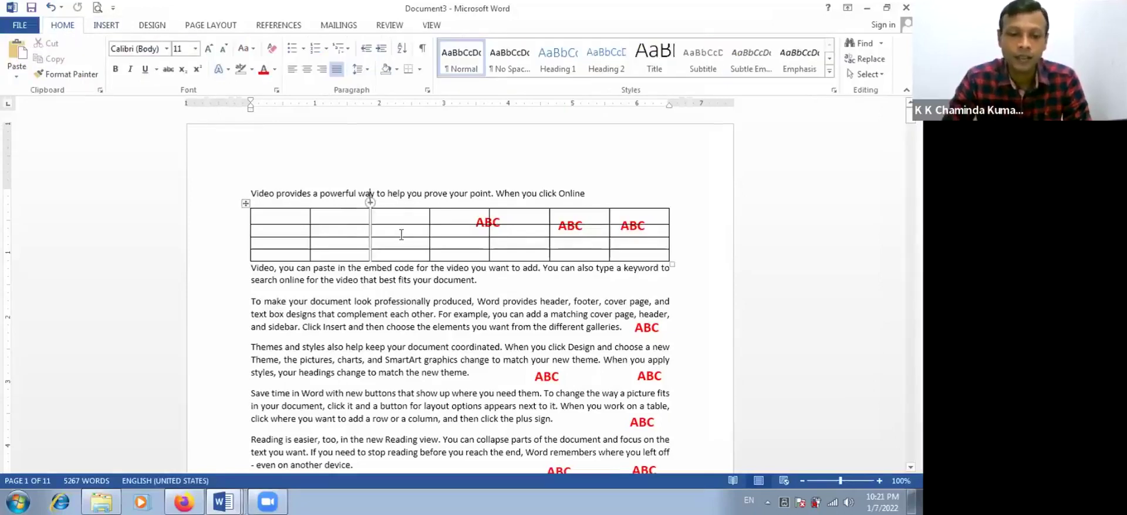
pyautogui.click(98, 30)
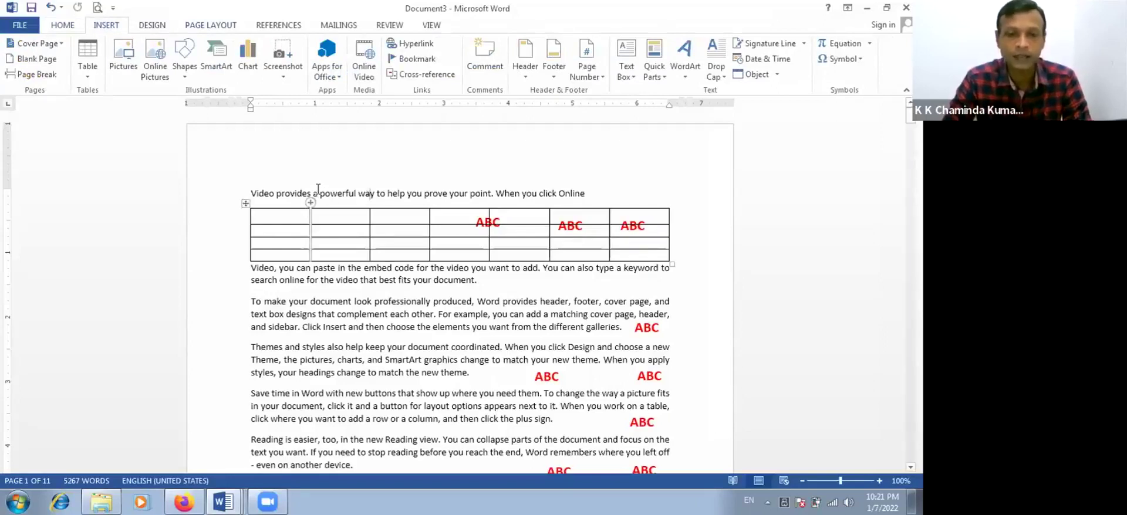
pyautogui.click(247, 204)
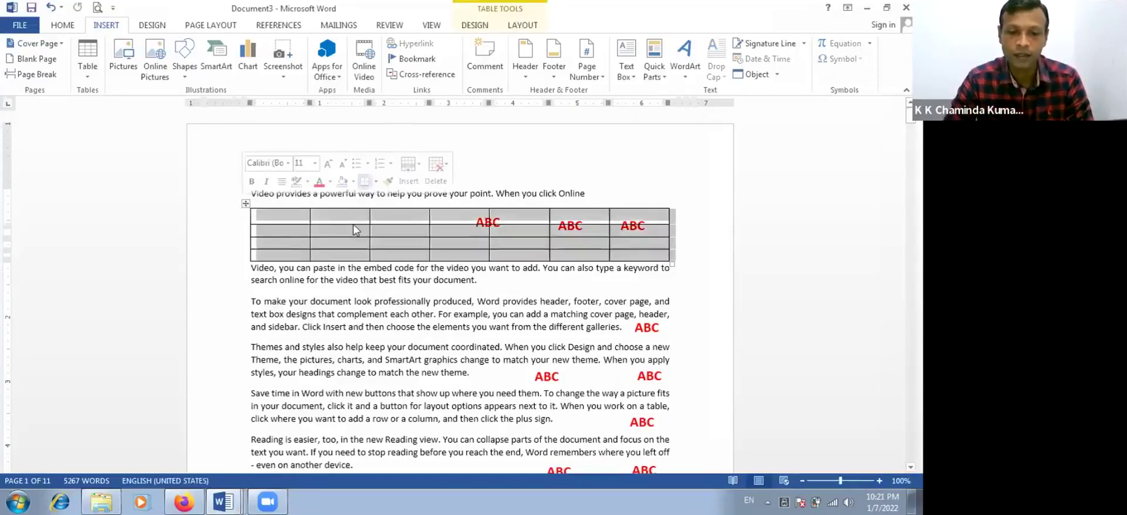
pyautogui.click(430, 240)
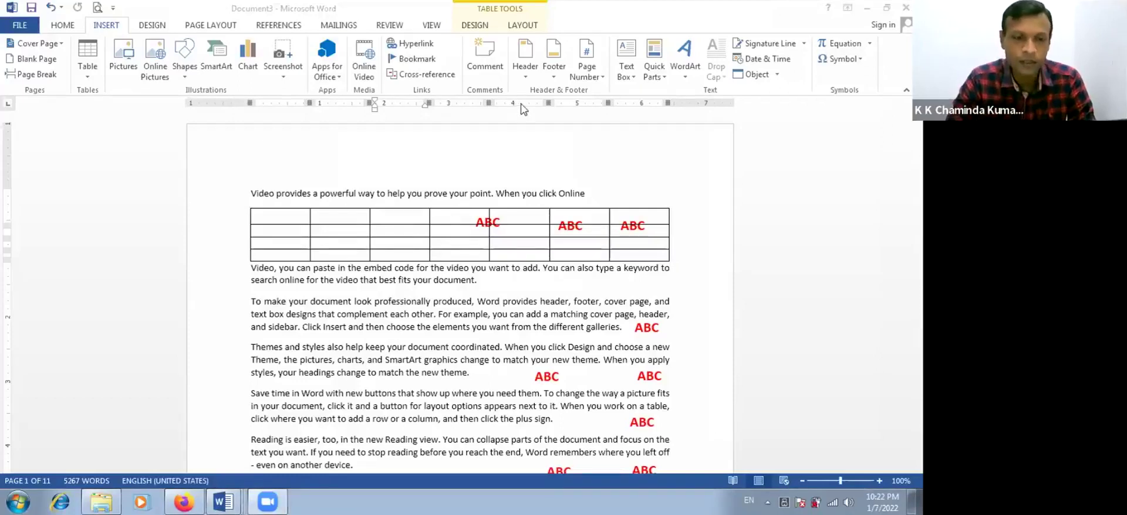
pyautogui.click(313, 102)
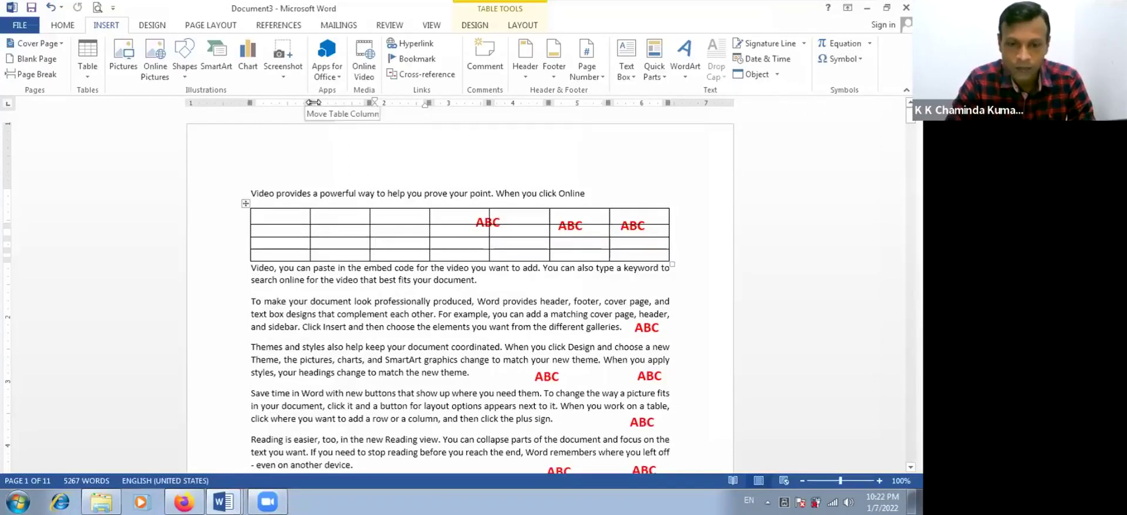
# Step: Drag the ABC table's first column marker right on the ruler, then hide and reshow the ruler
pyautogui.moveTo(312, 102)
pyautogui.mouseDown()
pyautogui.moveTo(359, 102)
pyautogui.moveTo(336, 102)
pyautogui.mouseUp()
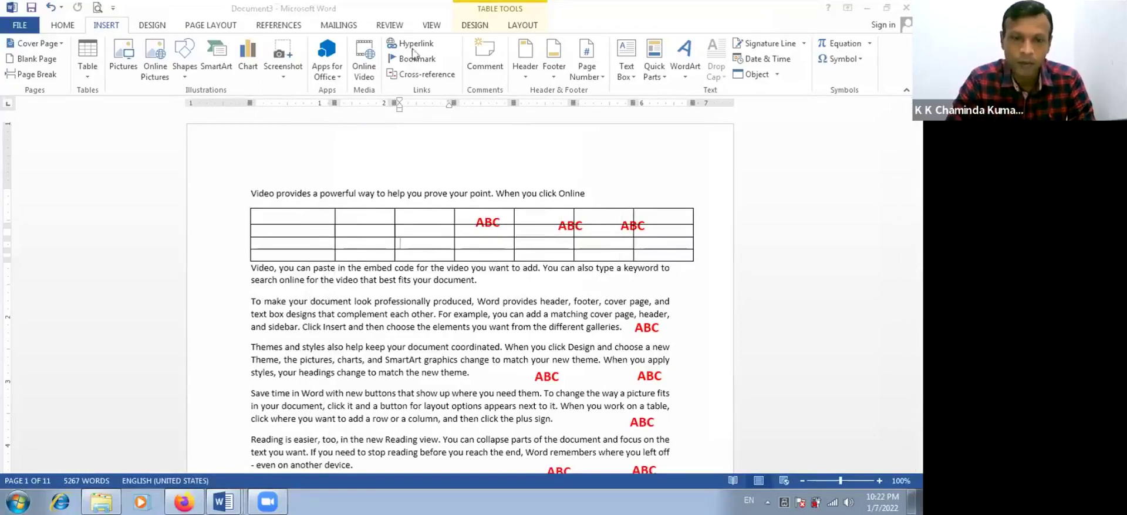
pyautogui.click(433, 26)
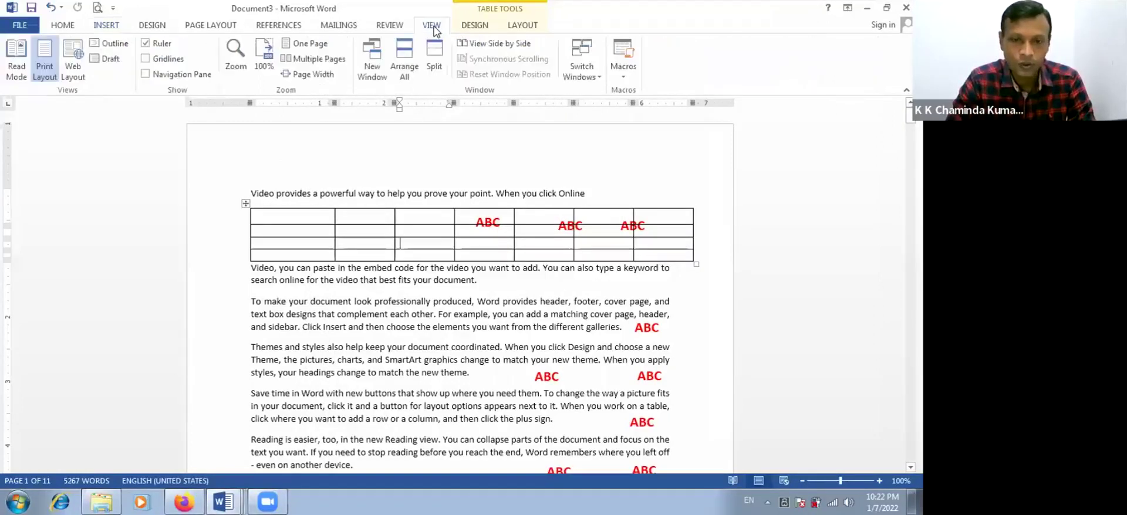
pyautogui.click(146, 44)
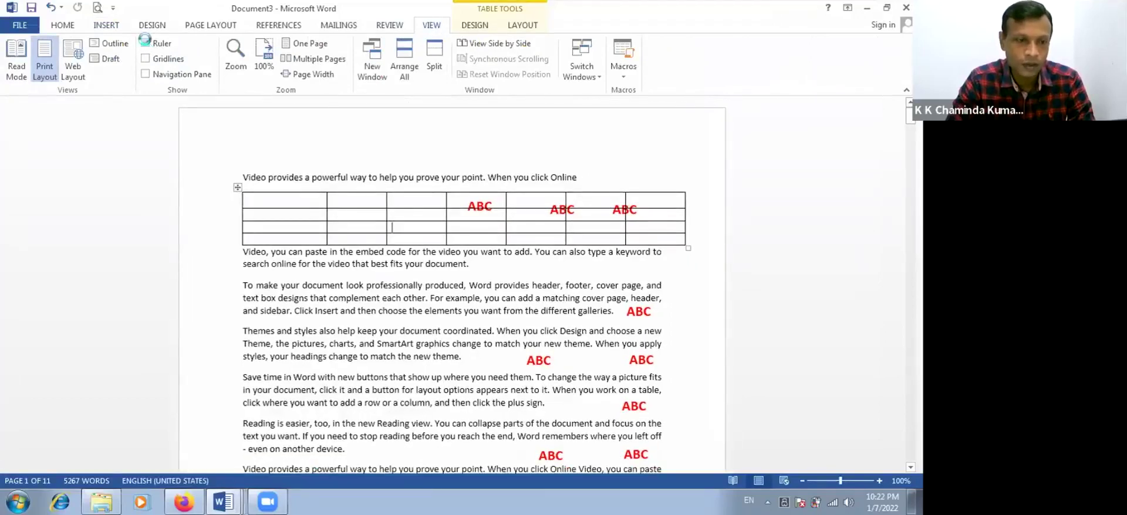
pyautogui.click(146, 44)
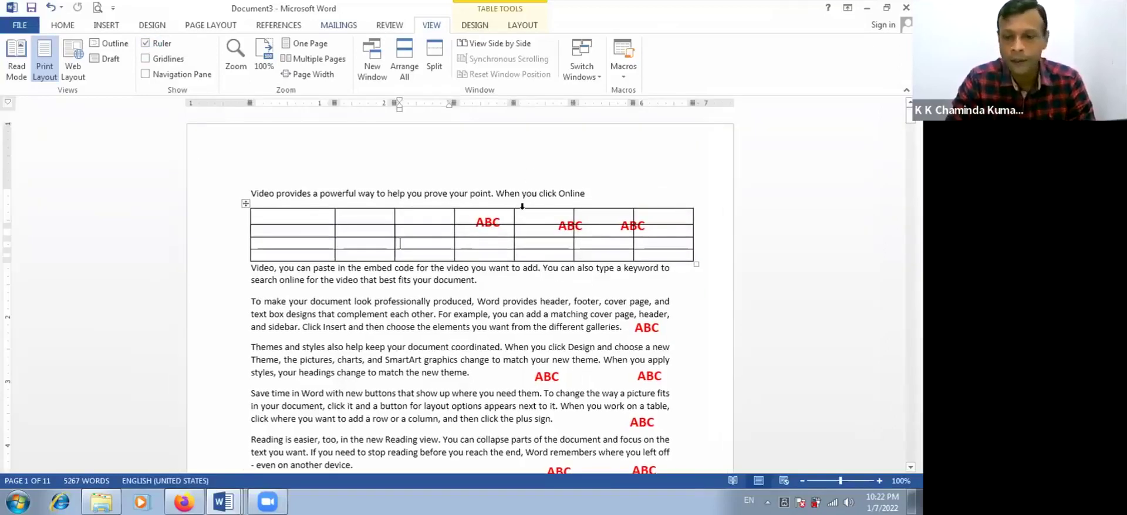
pyautogui.hotkey('alt', 'h')
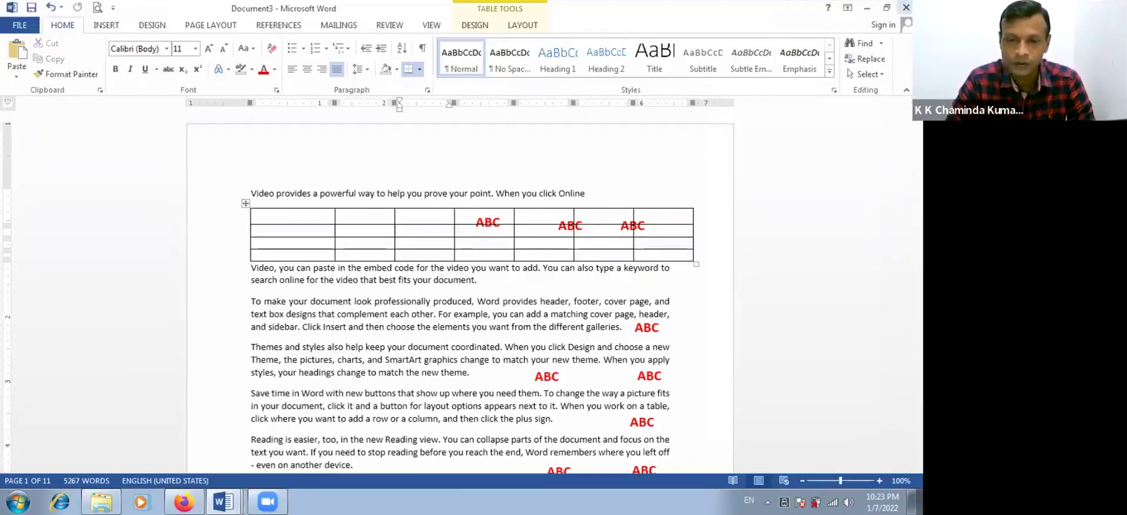
pyautogui.click(184, 500)
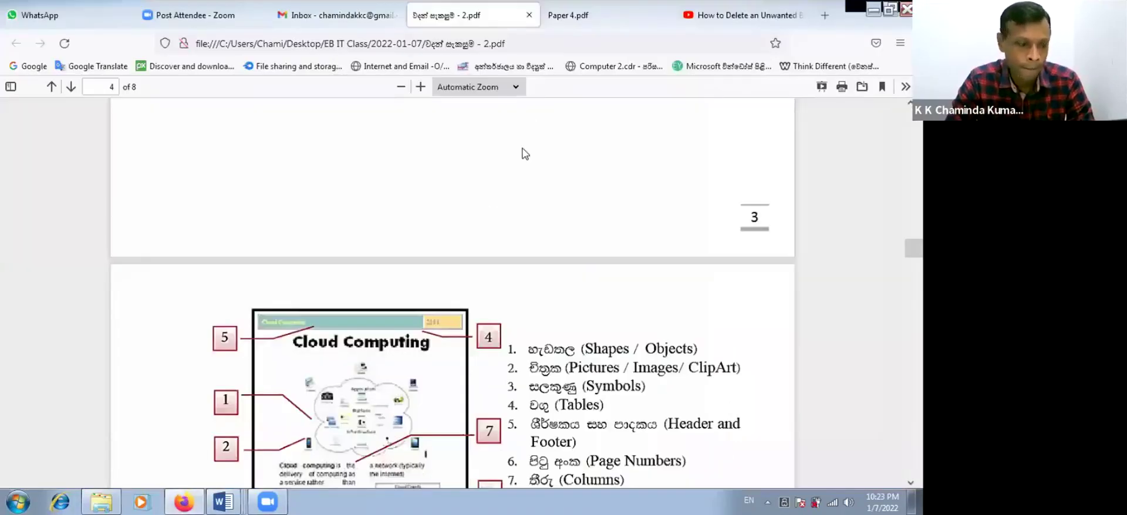
# Step: Show the Paper 4.pdf tab scrolled to the top of page 1 at question 01
pyautogui.scroll(10, 521, 154)
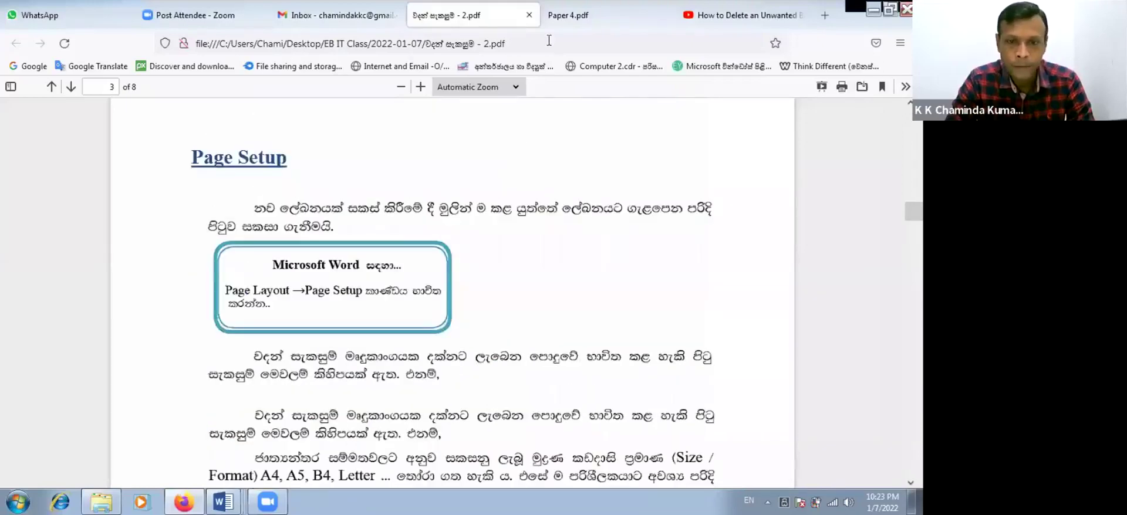
pyautogui.click(610, 18)
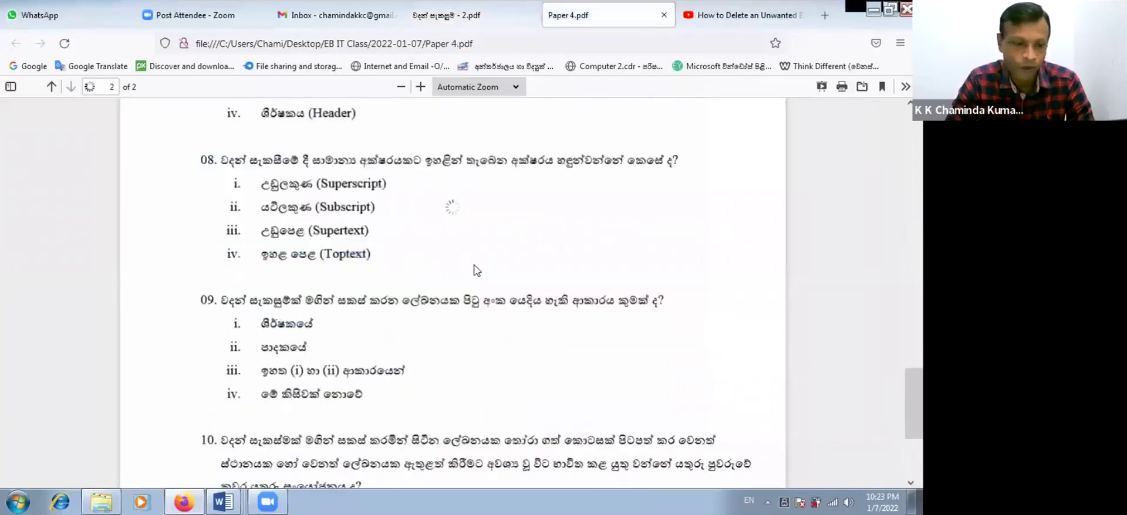
pyautogui.scroll(5, 474, 267)
pyautogui.scroll(10, 474, 267)
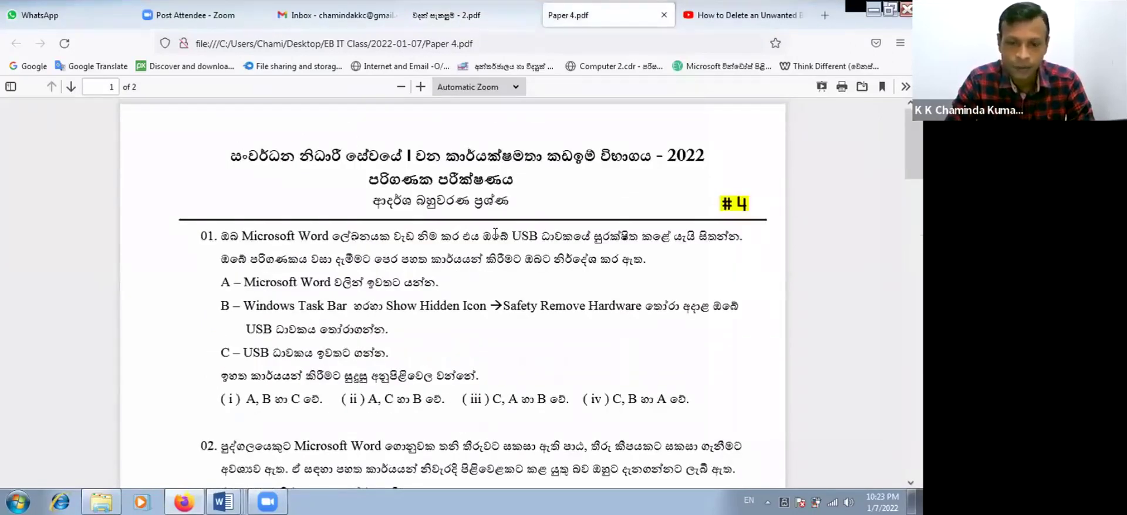
pyautogui.scroll(-2, 493, 260)
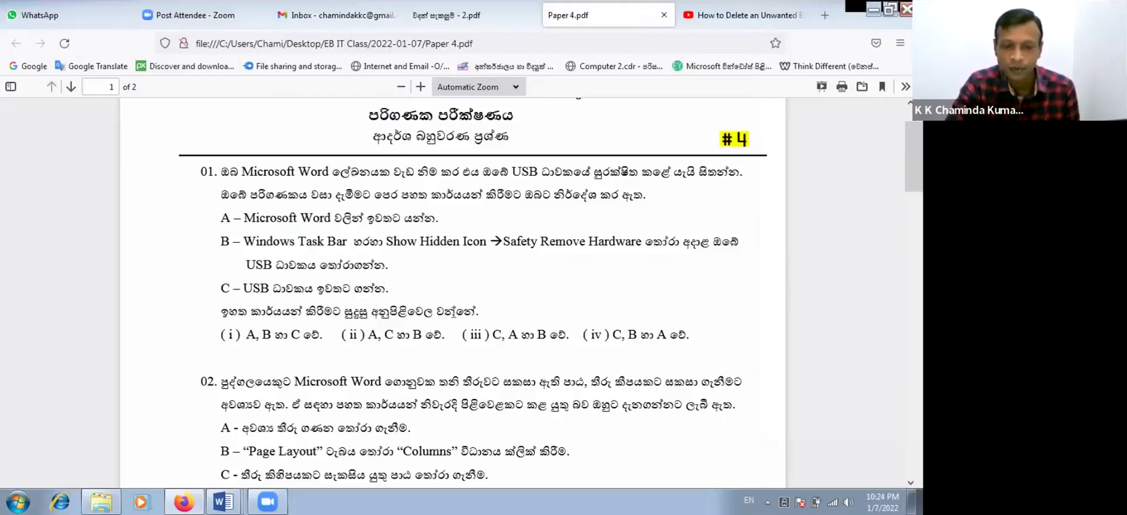
pyautogui.scroll(2, 510, 308)
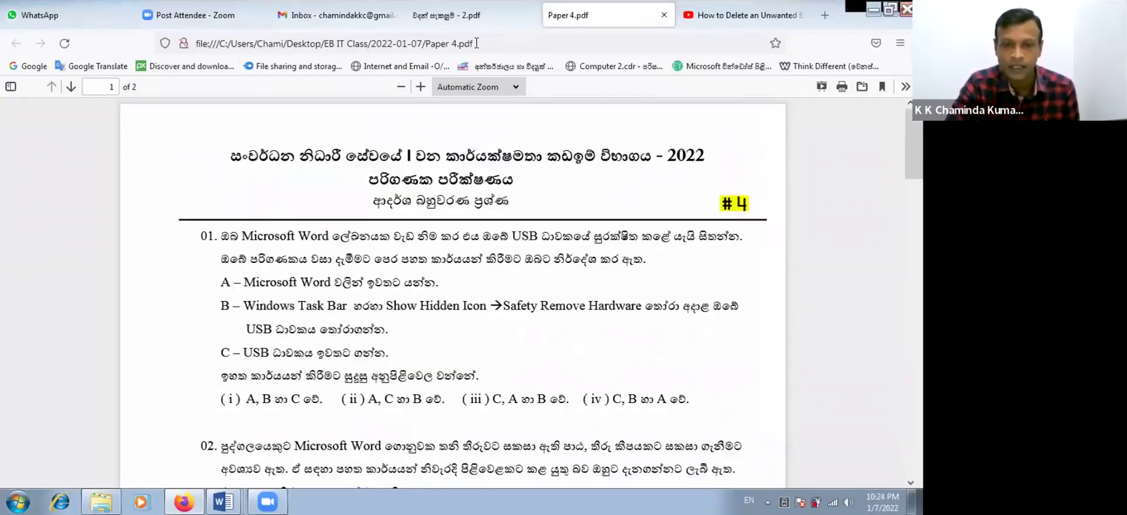
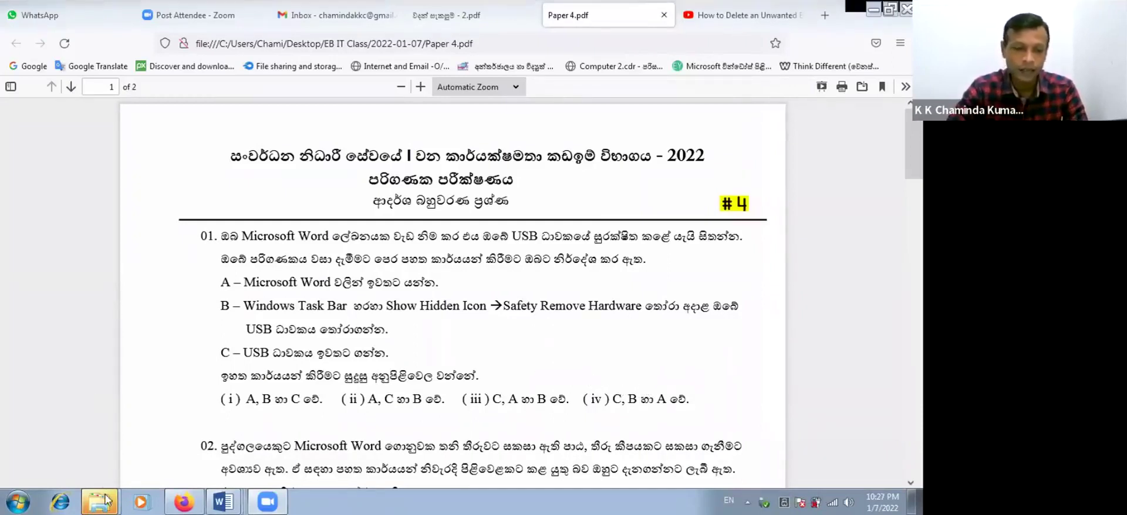
# Step: Dismiss the USB drive's scan-and-fix prompt without scanning and close its AutoPlay window
pyautogui.moveTo(105, 500)
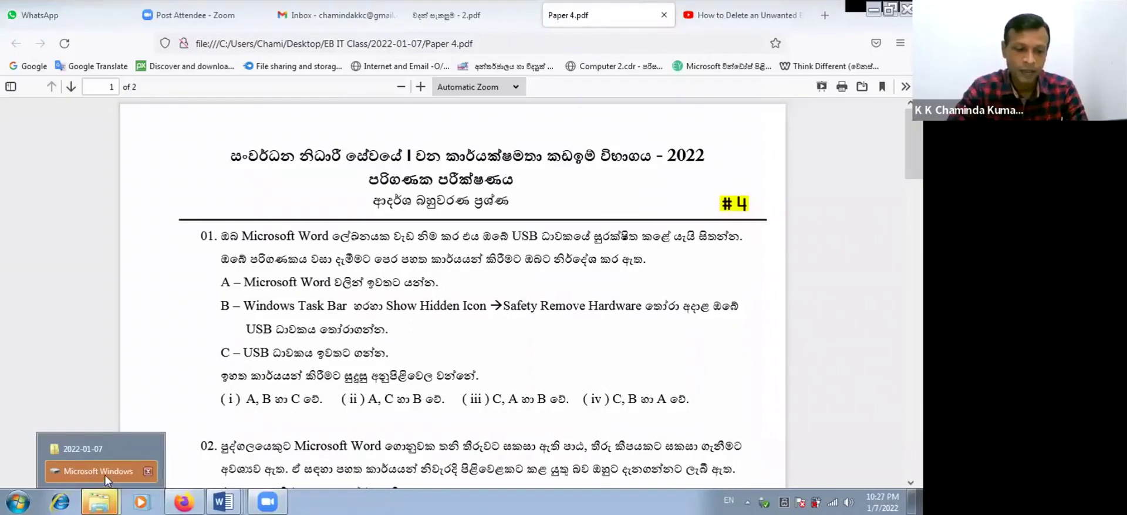
pyautogui.click(105, 500)
pyautogui.moveTo(93, 499)
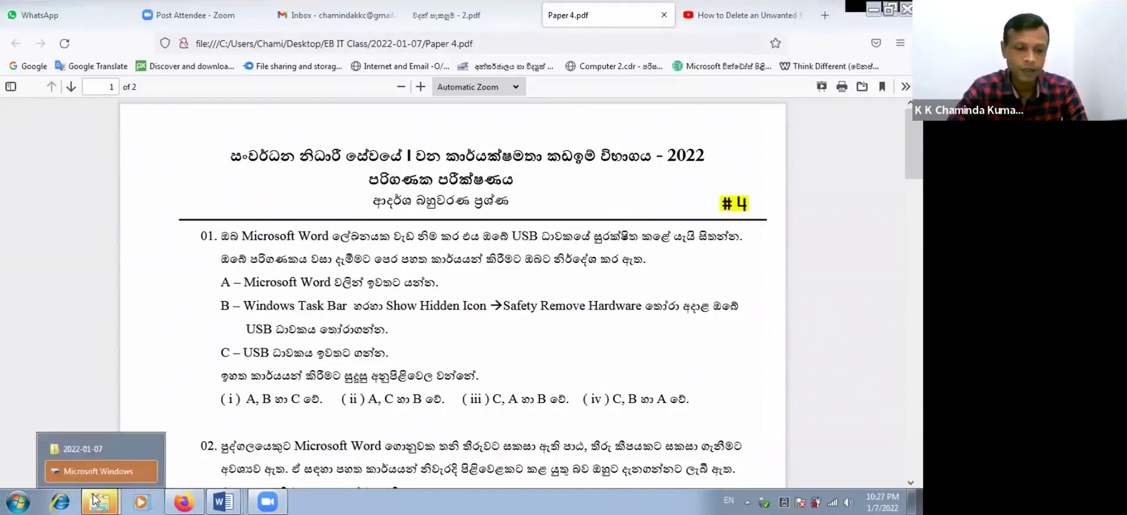
pyautogui.click(89, 472)
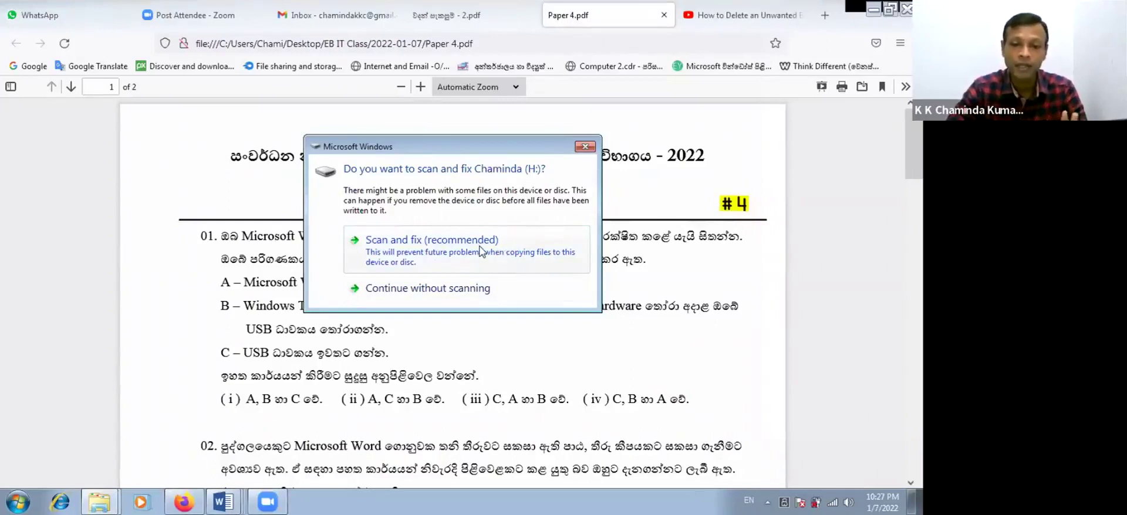
pyautogui.click(584, 148)
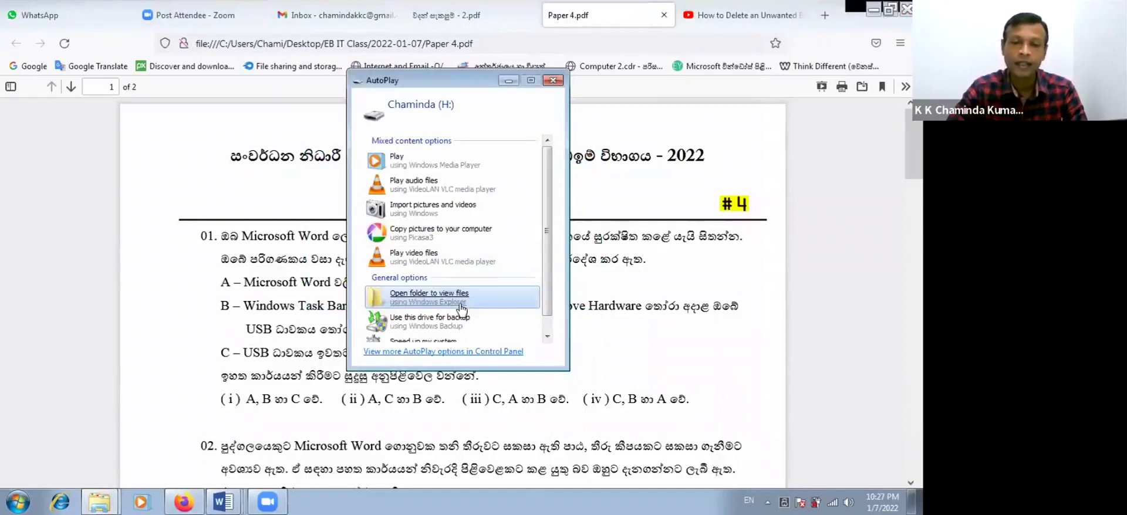
pyautogui.click(553, 81)
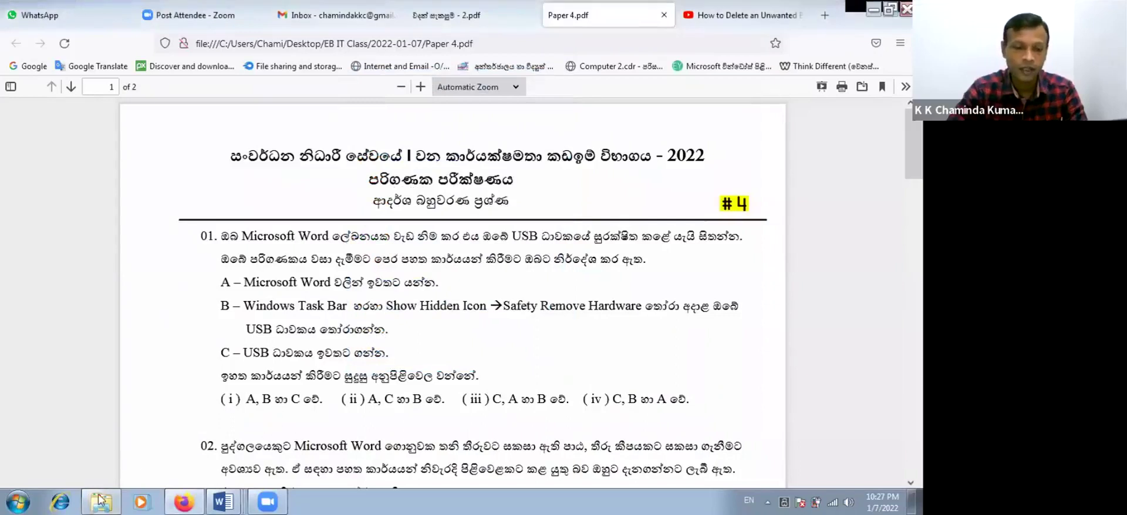
pyautogui.moveTo(101, 500)
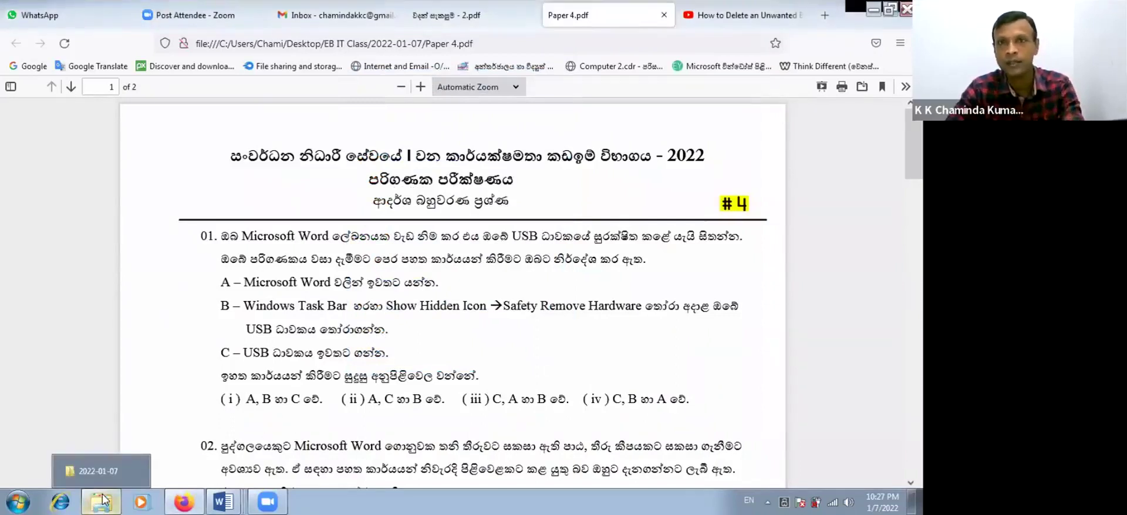
# Step: Minimize the 2022-01-07 class folder and show the desktop with Win+D
pyautogui.click(101, 501)
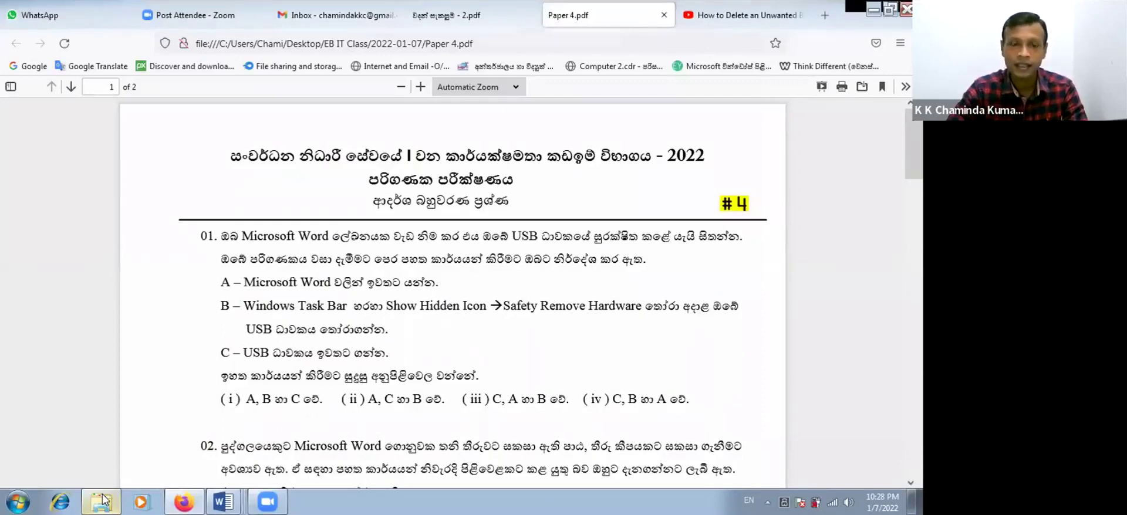
pyautogui.click(103, 500)
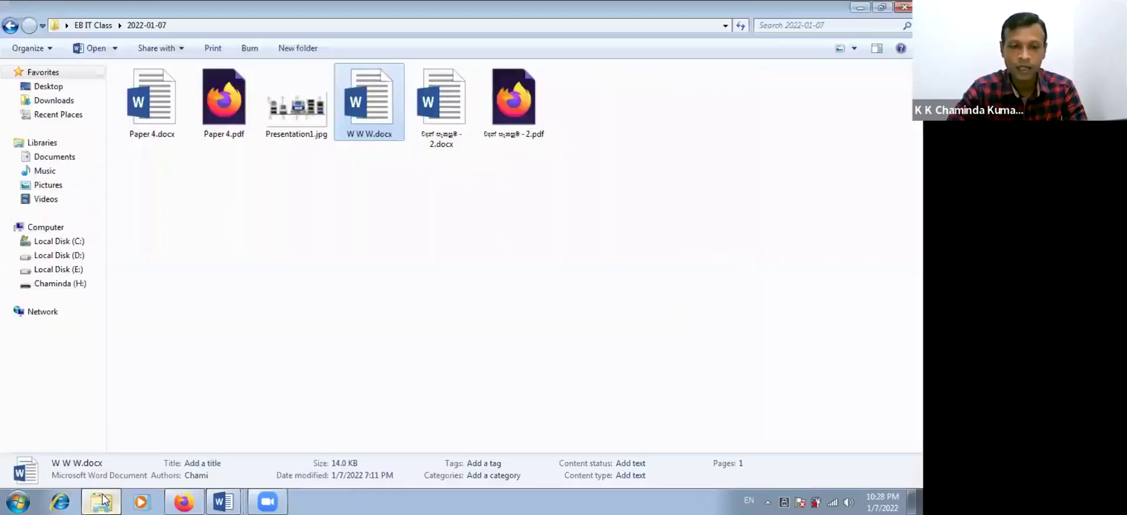
pyautogui.click(857, 8)
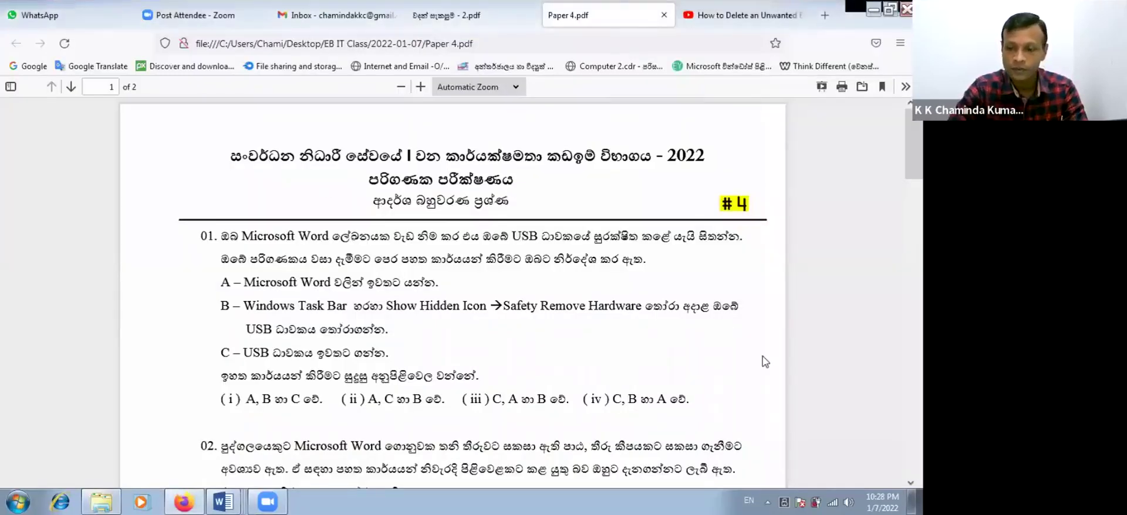
pyautogui.press('super+d')
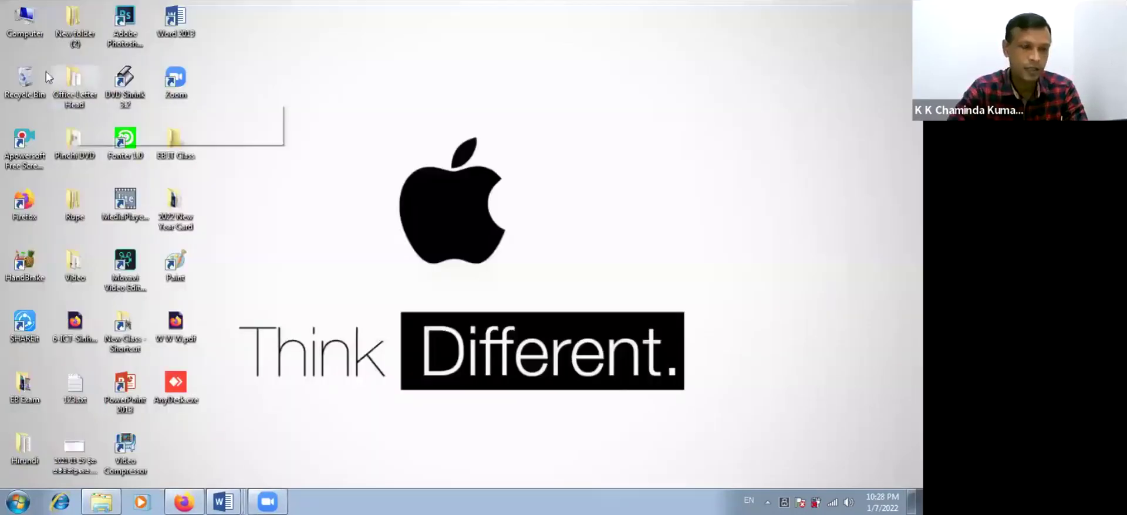
pyautogui.doubleClick(24, 23)
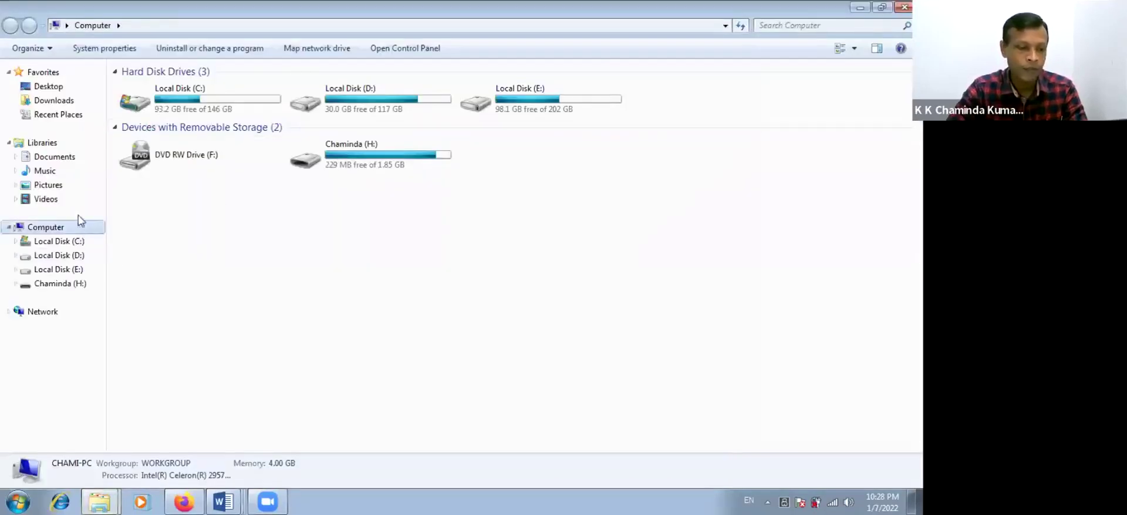
pyautogui.click(64, 283)
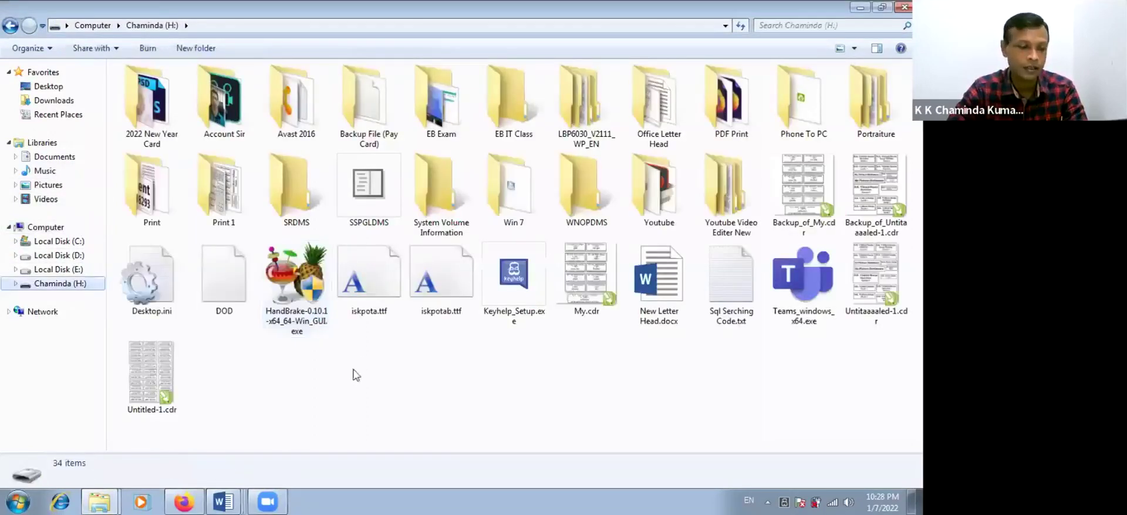
pyautogui.click(46, 227)
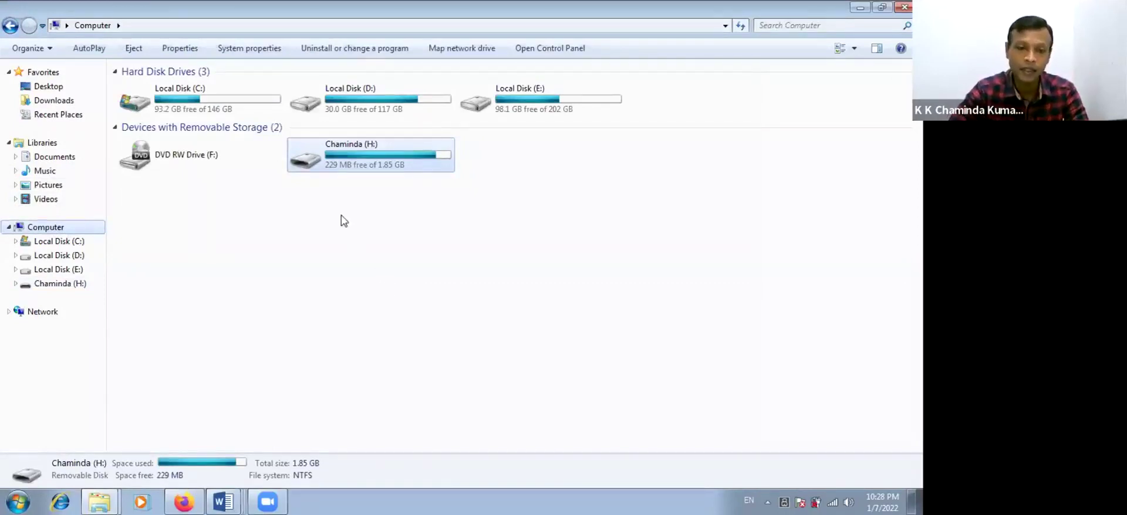
pyautogui.click(374, 163)
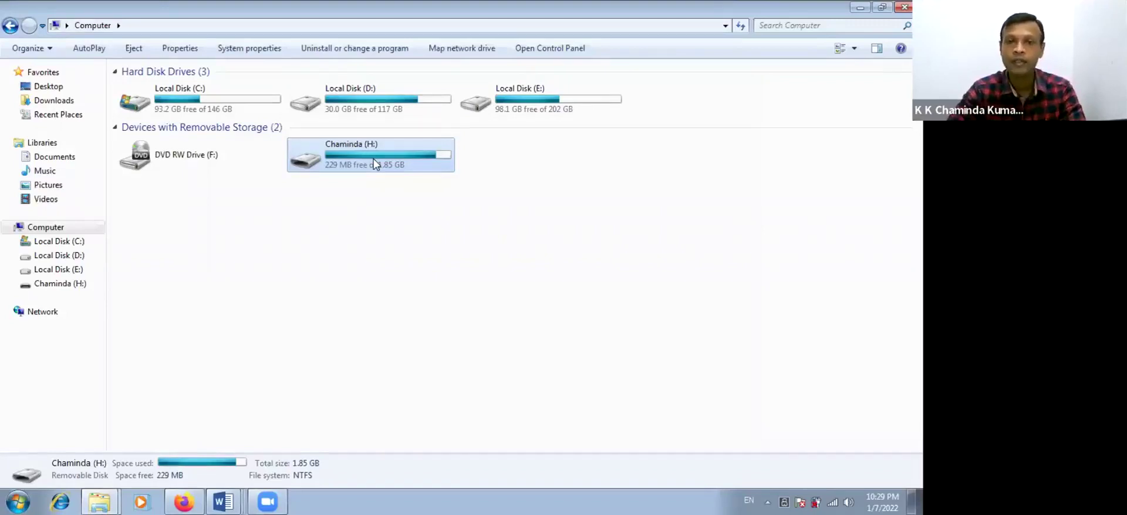
pyautogui.click(84, 286)
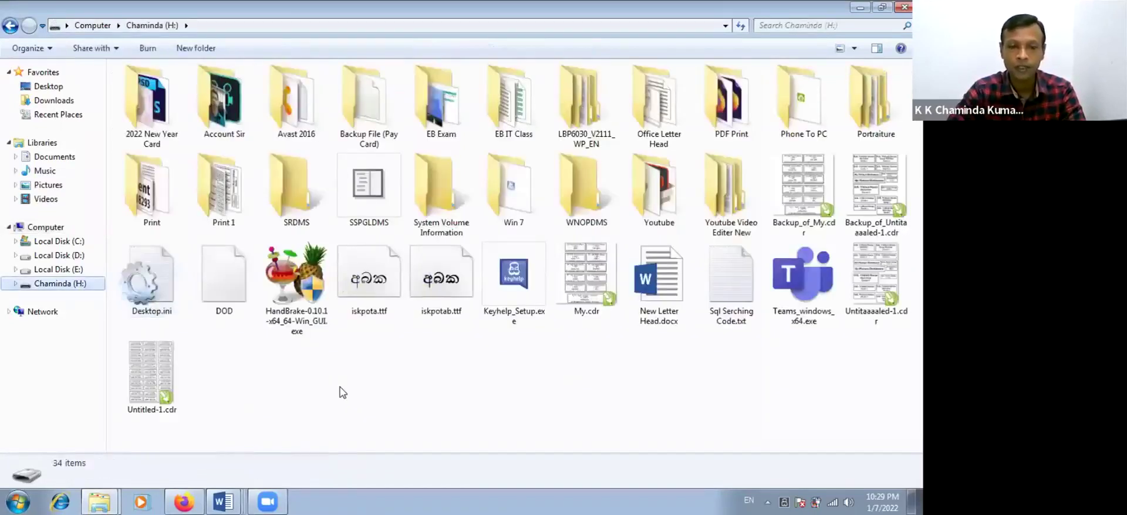
pyautogui.click(100, 227)
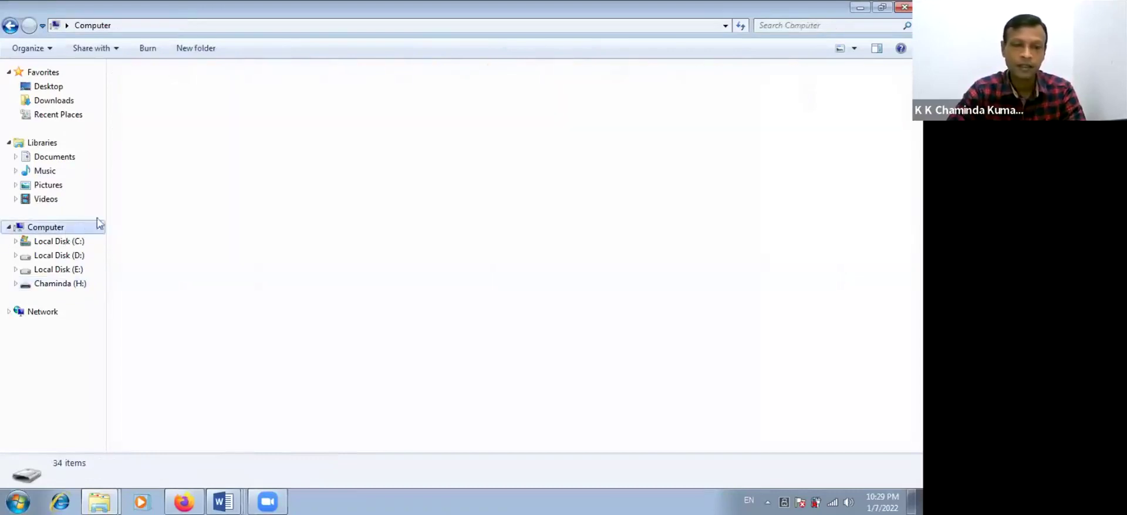
pyautogui.click(459, 252)
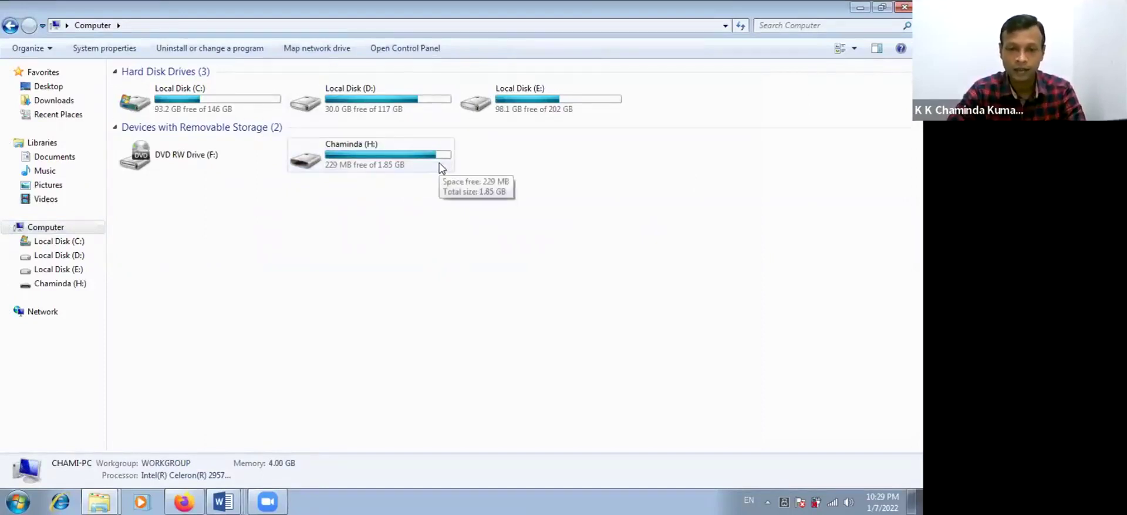
pyautogui.doubleClick(408, 165)
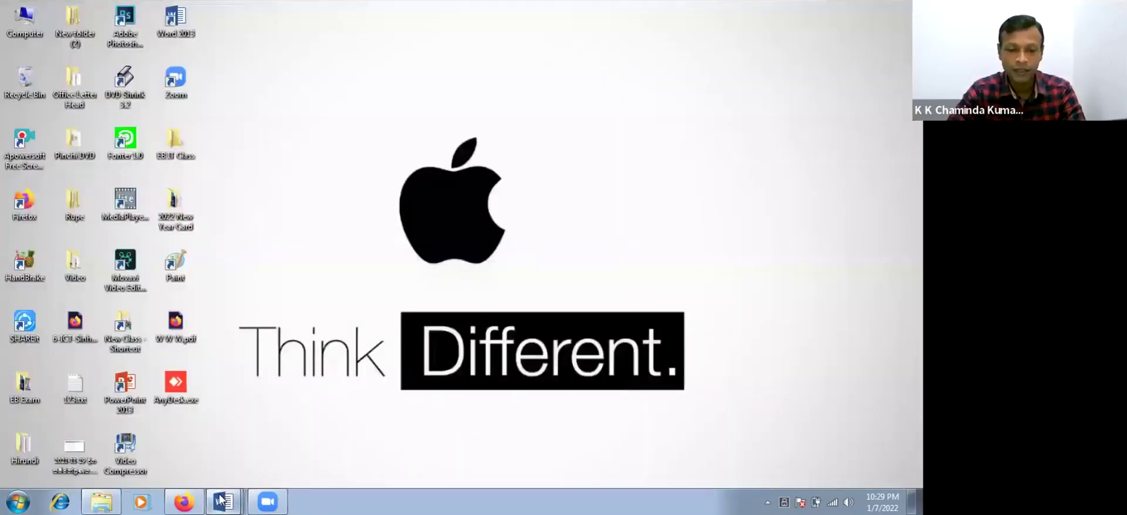
# Step: Restore the Paper 4.pdf exam paper in Firefox from the taskbar
pyautogui.click(176, 500)
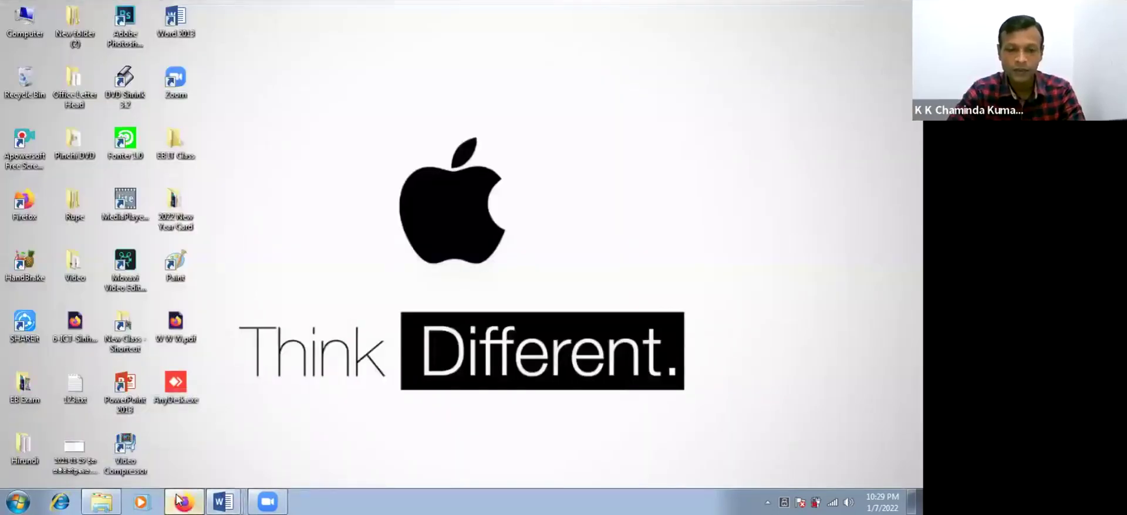
pyautogui.click(176, 500)
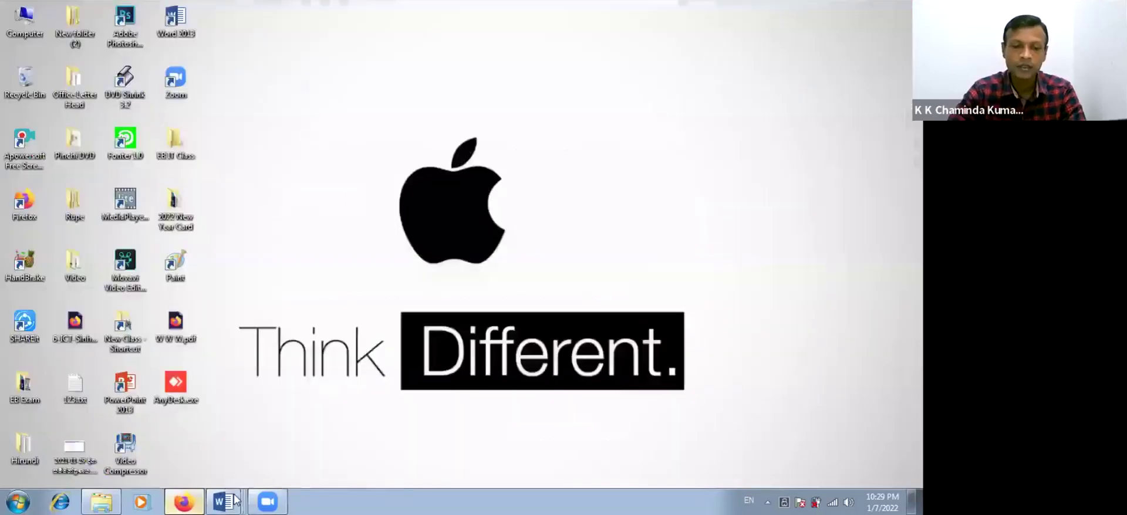
pyautogui.moveTo(225, 502)
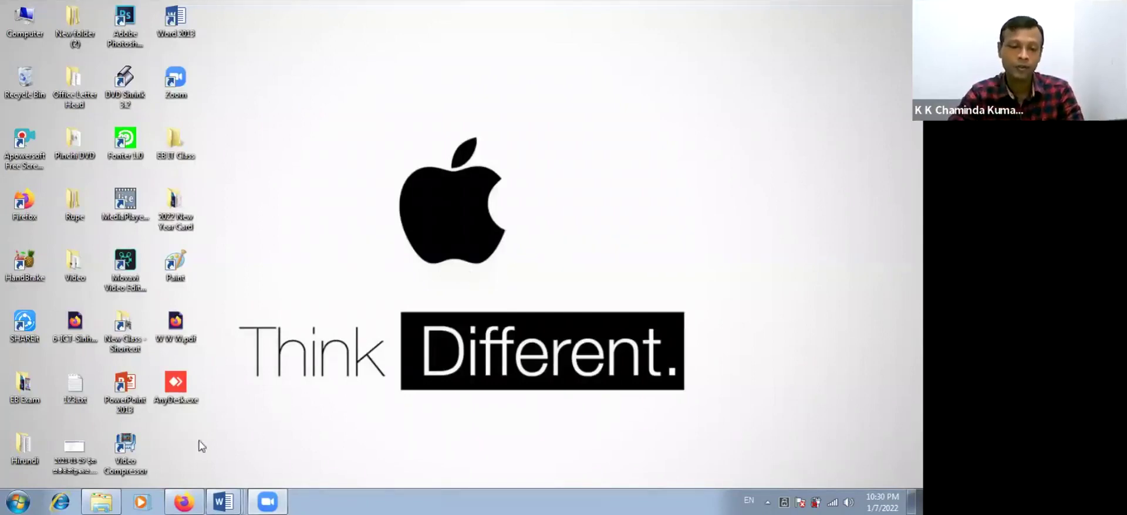
pyautogui.click(186, 500)
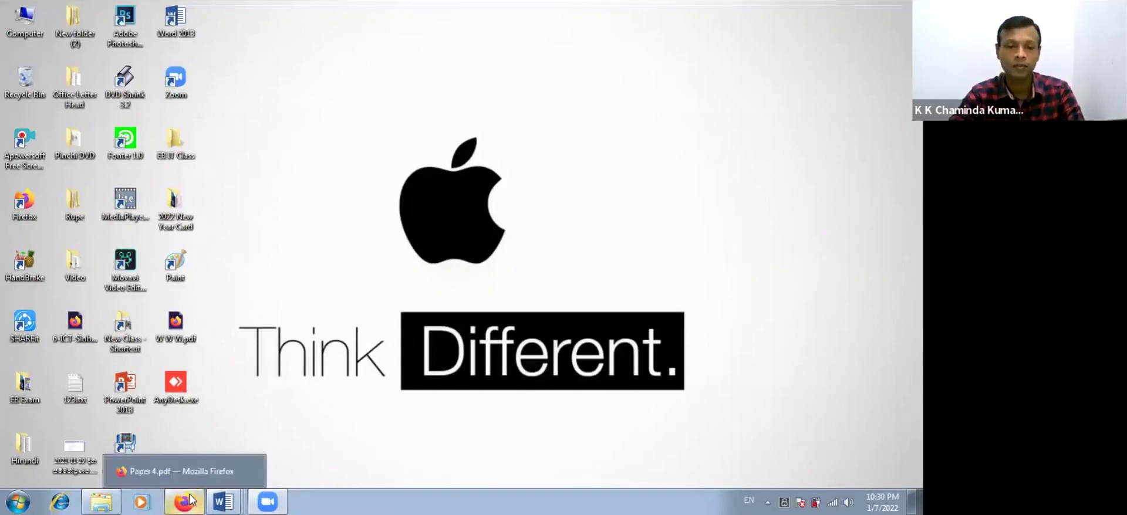
pyautogui.click(187, 500)
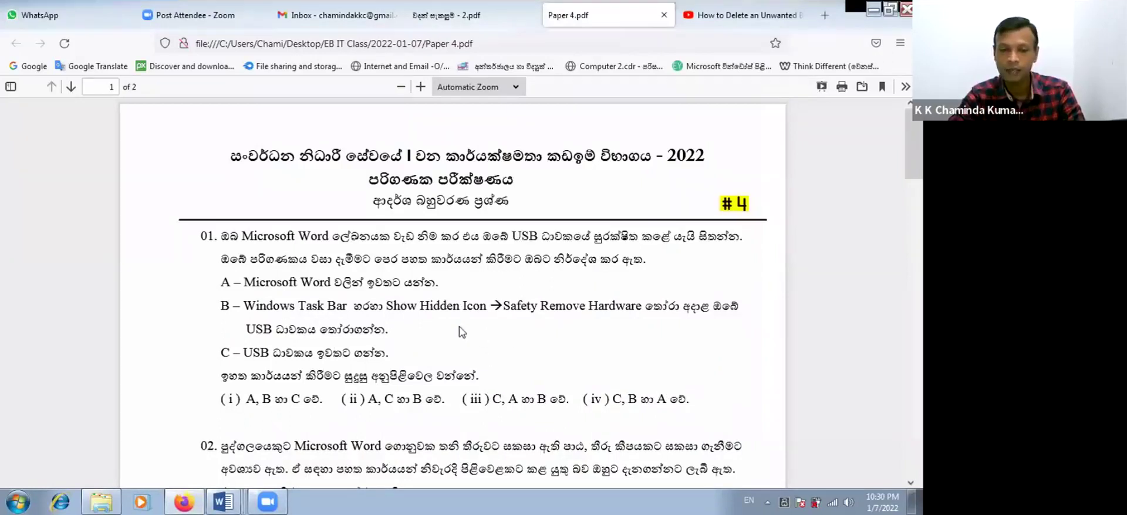
# Step: Eject the DT101 II USB drive through the Safely Remove Hardware tray icon
pyautogui.click(767, 500)
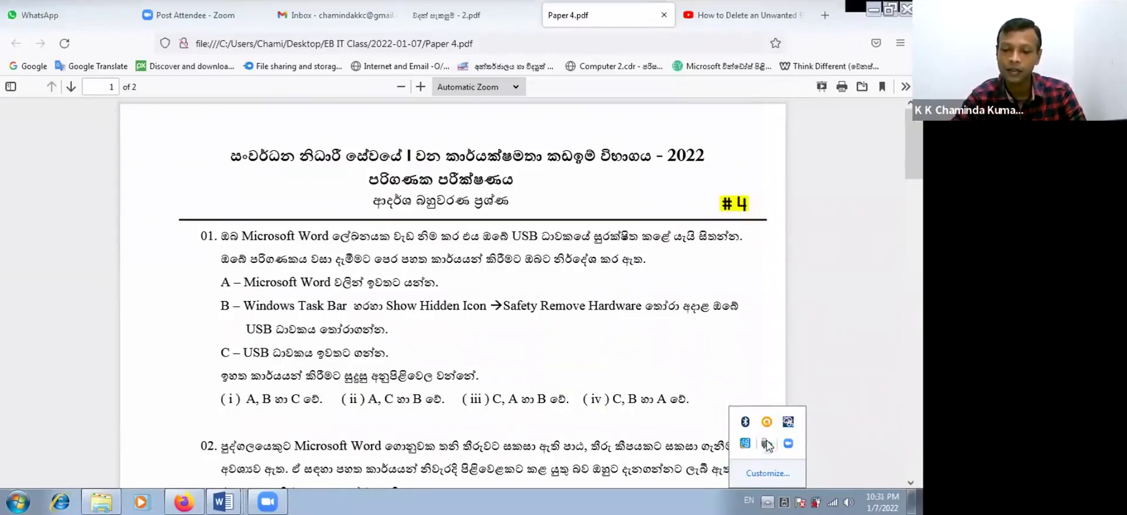
pyautogui.click(767, 443)
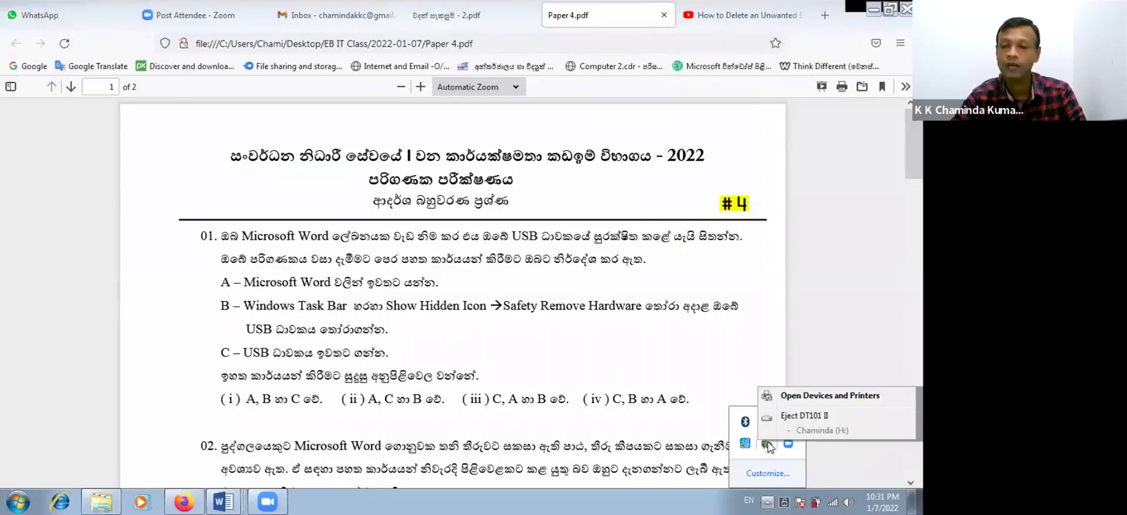
pyautogui.click(803, 417)
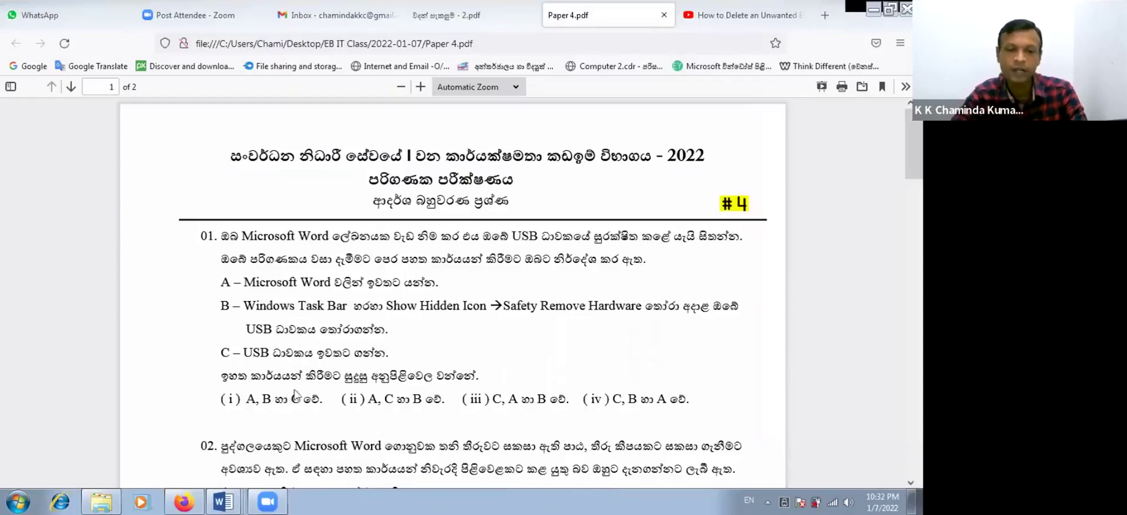
pyautogui.scroll(-3, 348, 314)
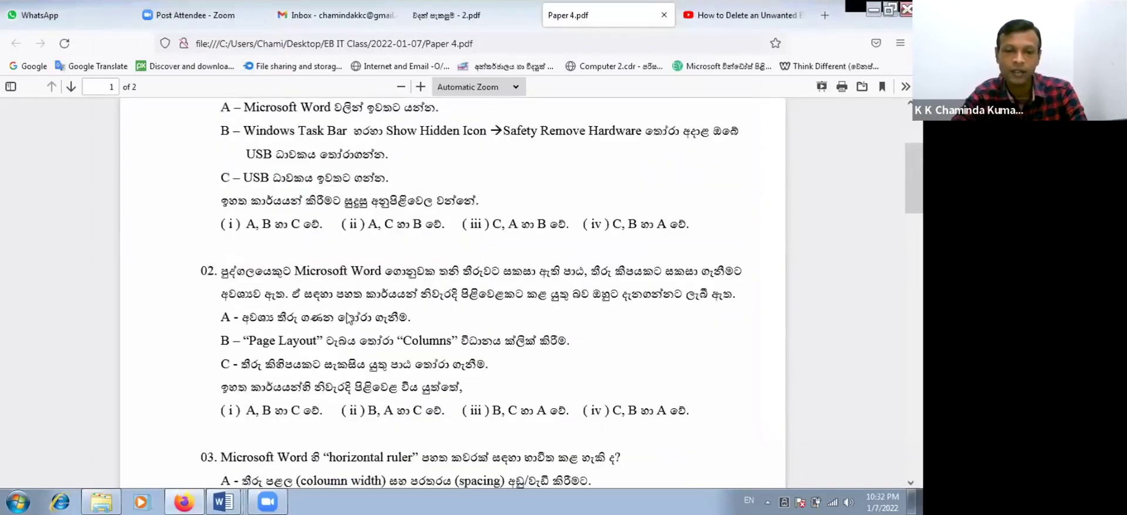
pyautogui.scroll(3, 347, 246)
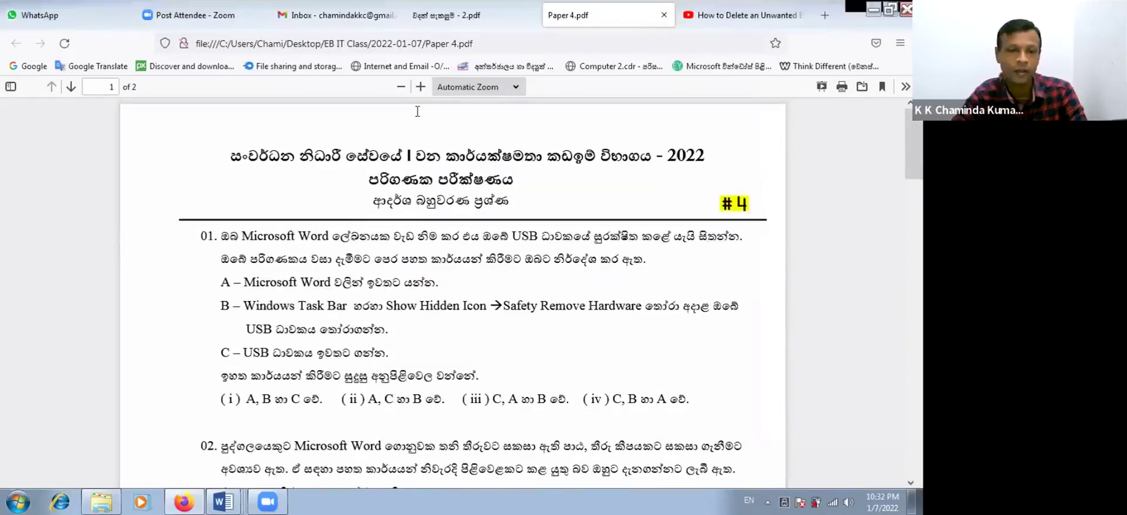
pyautogui.scroll(-3, 434, 388)
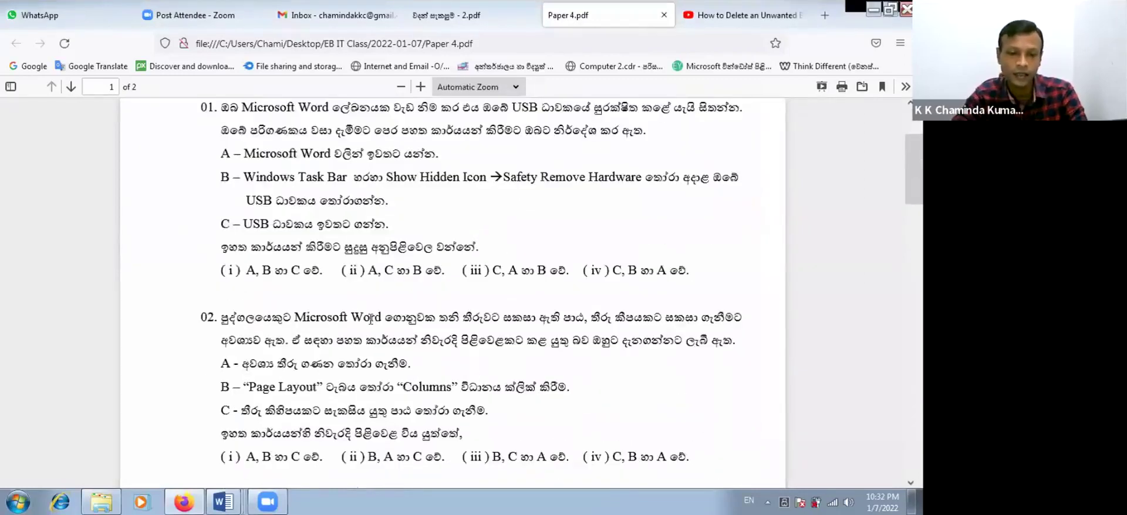
pyautogui.scroll(-2, 370, 326)
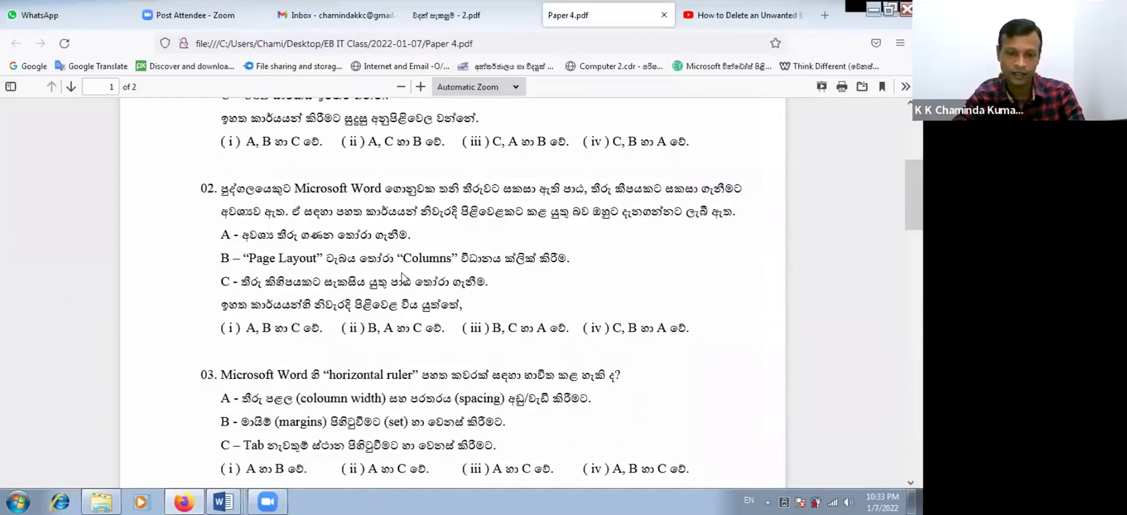
pyautogui.scroll(3, 403, 277)
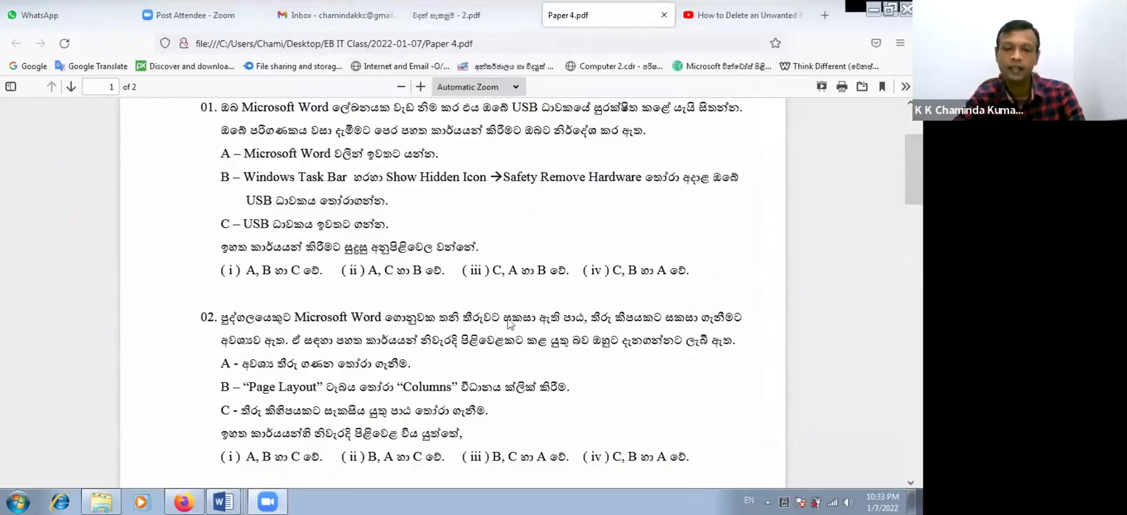
pyautogui.scroll(-2, 513, 338)
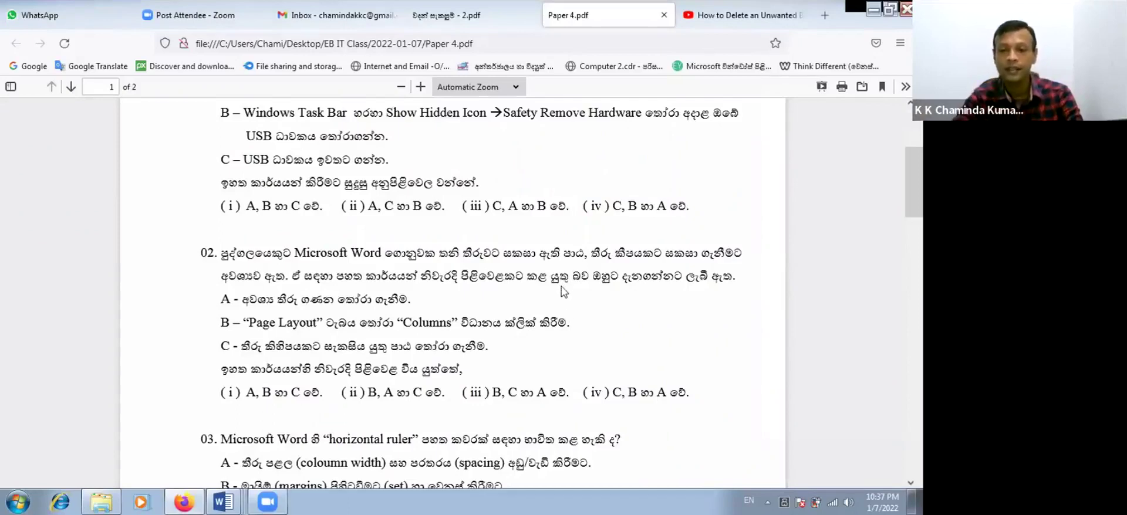
pyautogui.scroll(5, 561, 282)
pyautogui.scroll(-6, 560, 279)
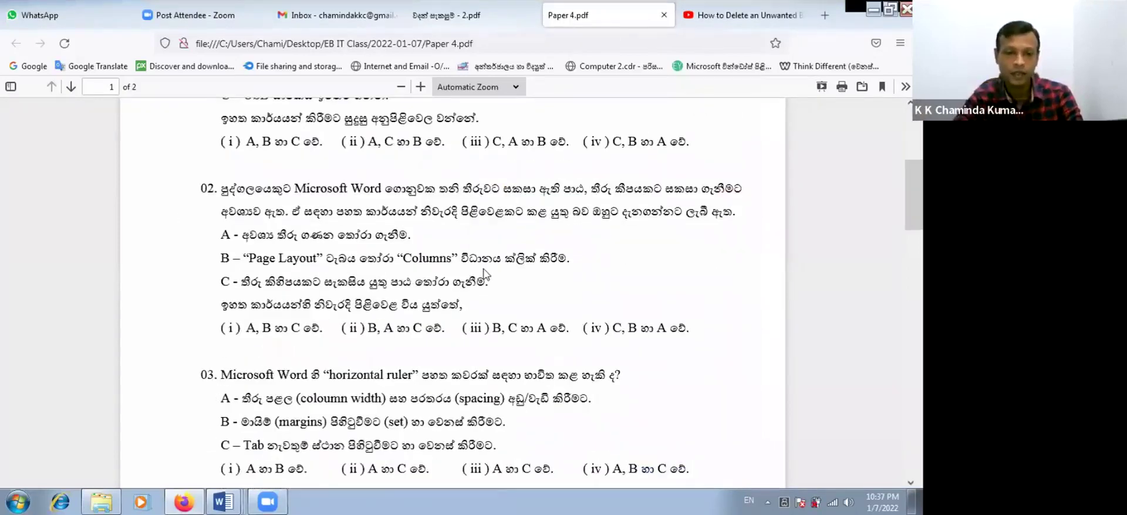
pyautogui.scroll(-3, 486, 273)
pyautogui.scroll(3, 438, 276)
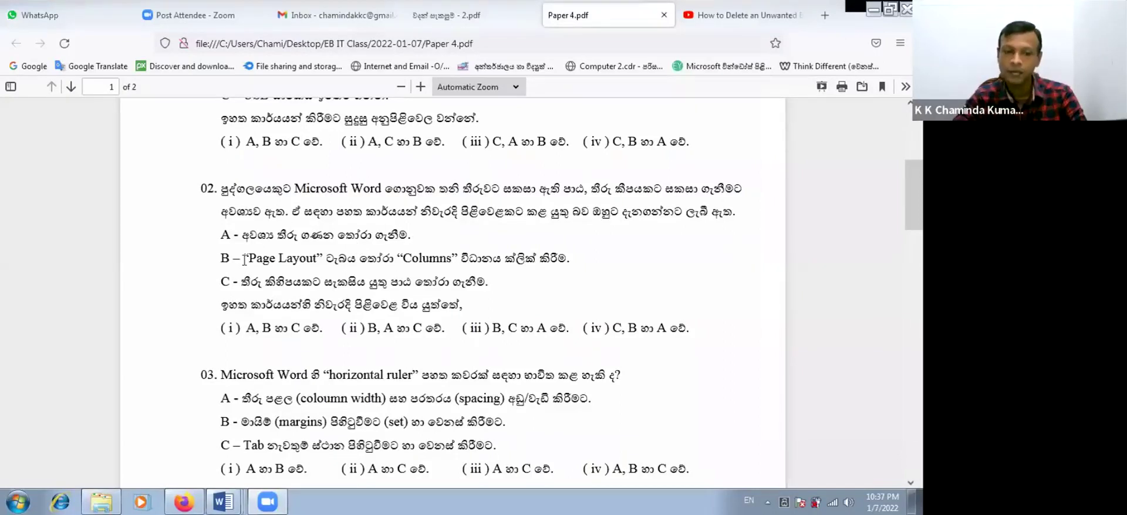
pyautogui.moveTo(246, 259); pyautogui.dragTo(468, 258)
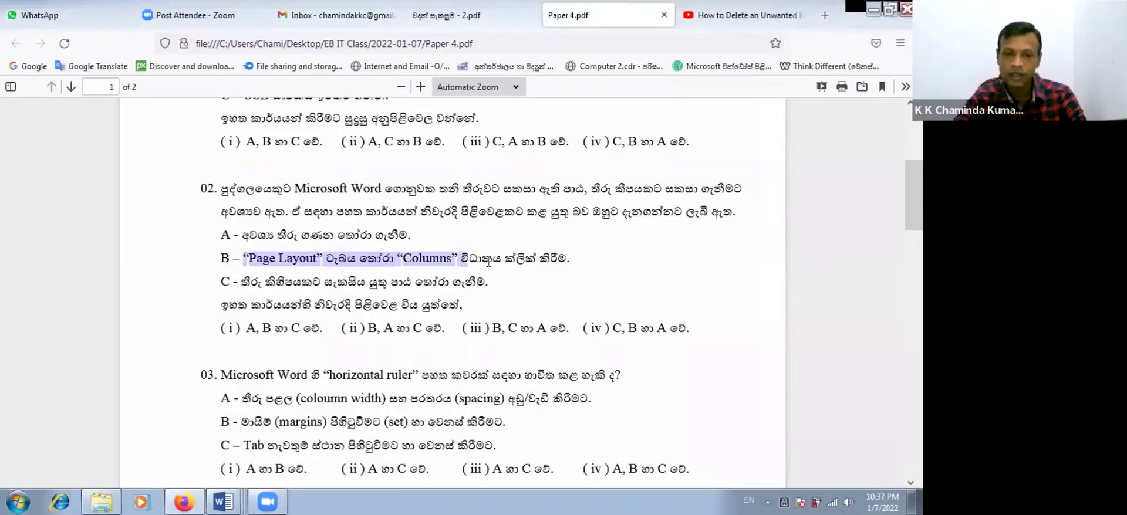
pyautogui.moveTo(567, 258); pyautogui.dragTo(567, 259)
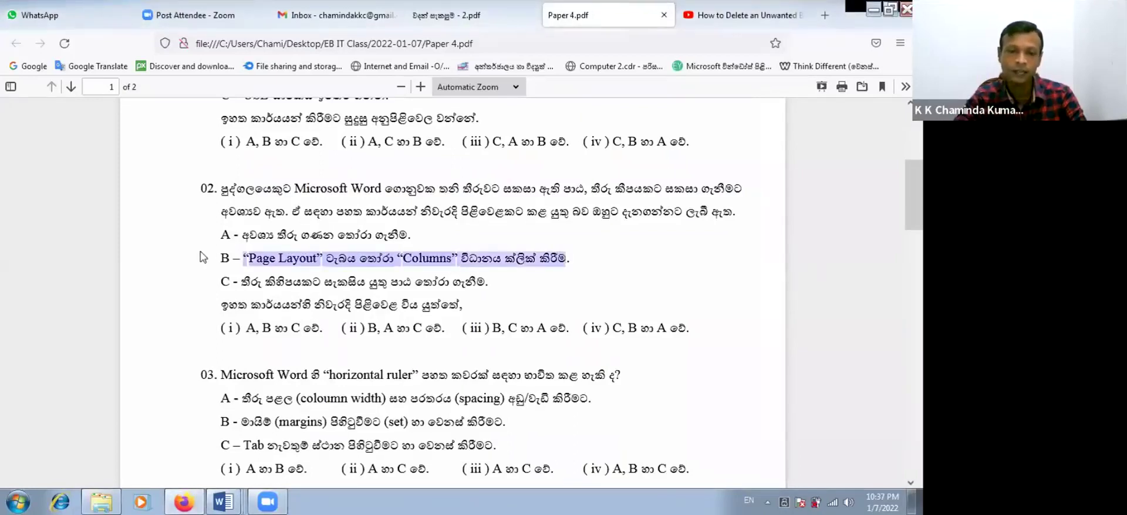
pyautogui.click(246, 259)
pyautogui.doubleClick(252, 258)
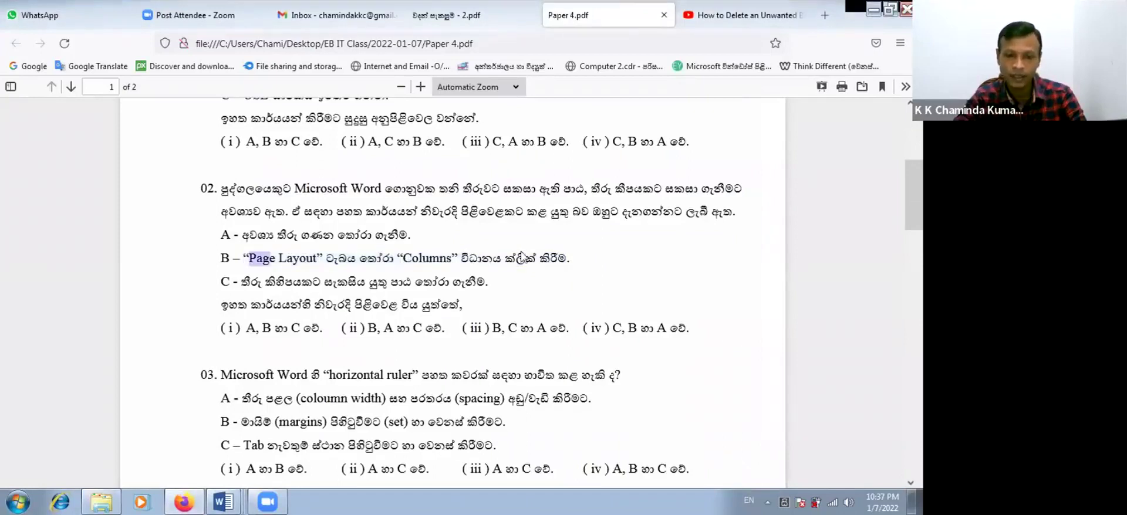
pyautogui.moveTo(243, 235); pyautogui.dragTo(415, 238)
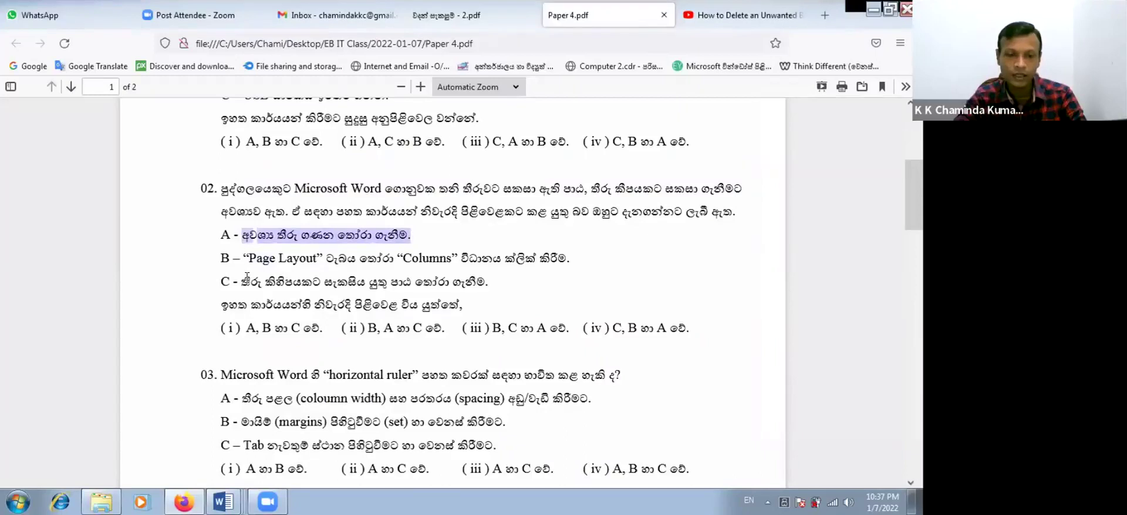
pyautogui.moveTo(246, 282); pyautogui.dragTo(467, 277)
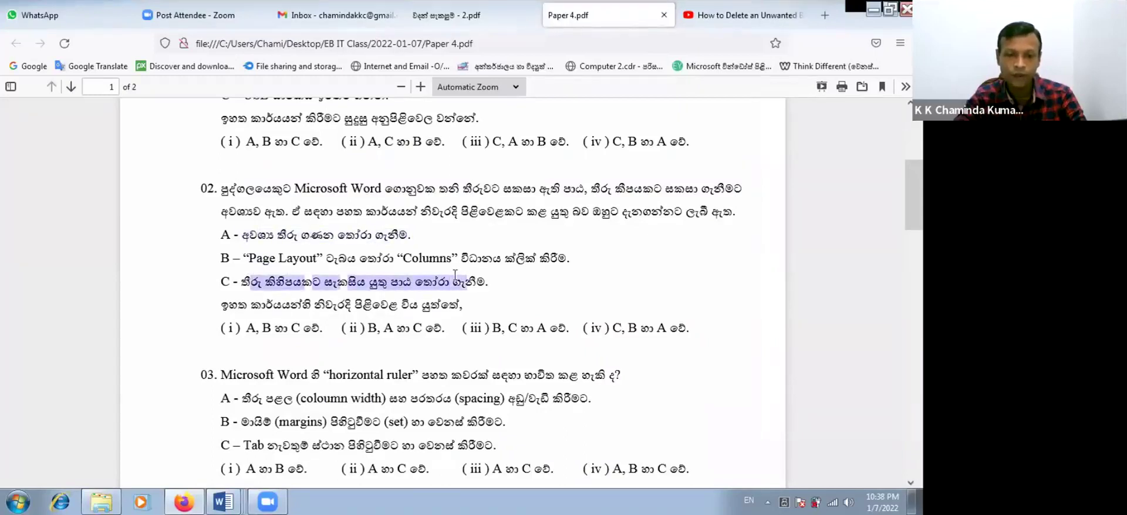
pyautogui.click(401, 277)
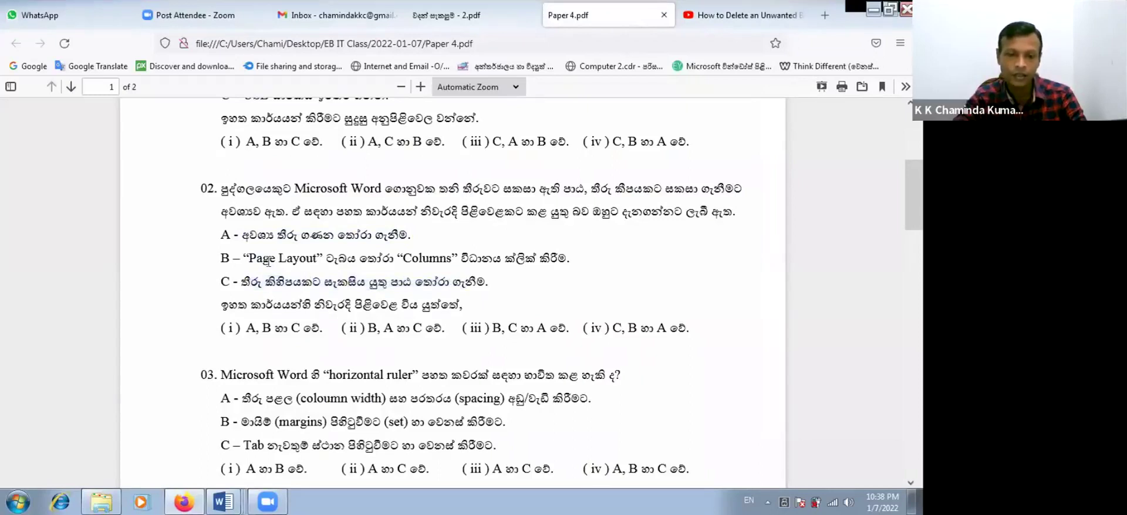
pyautogui.moveTo(246, 258); pyautogui.dragTo(499, 260)
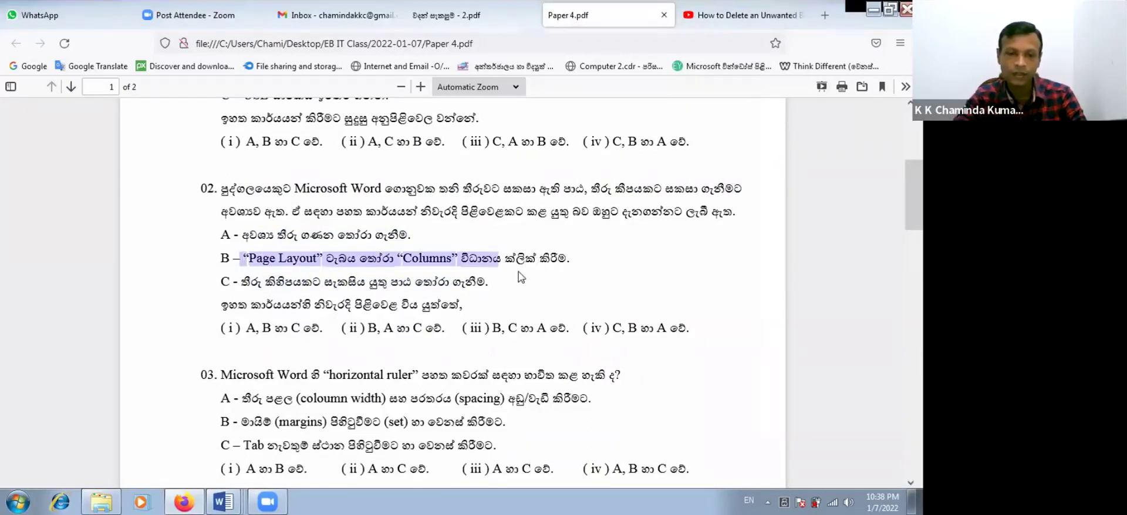
pyautogui.click(521, 278)
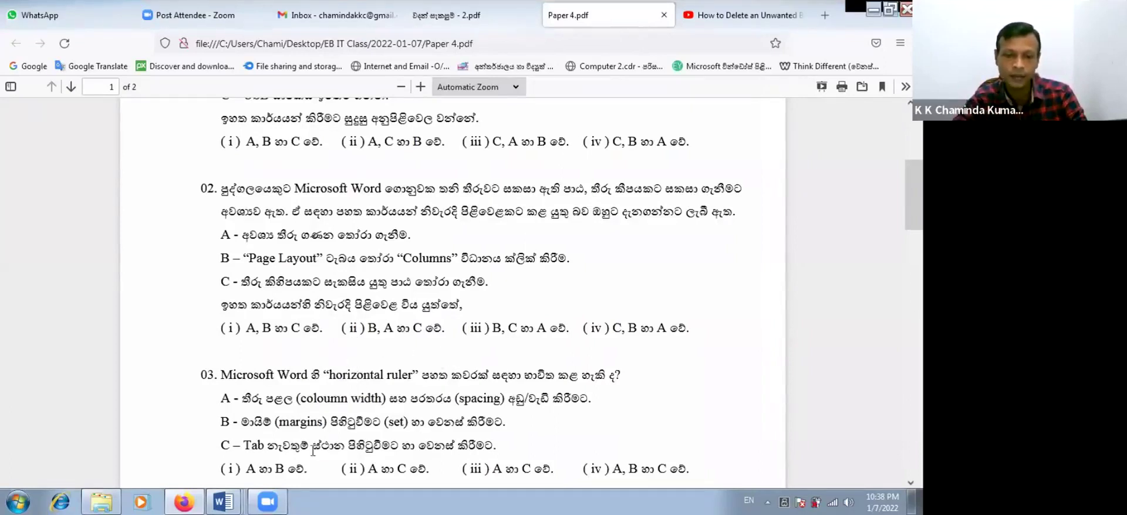
# Step: Switch to Word's Document1 and leave header editing for the body text
pyautogui.click(182, 502)
pyautogui.click(228, 502)
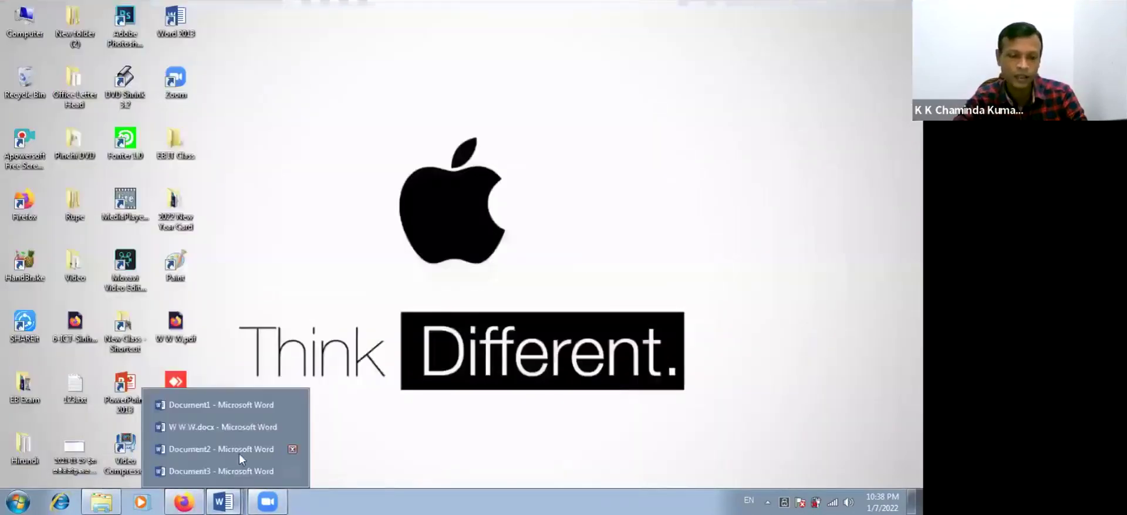
pyautogui.click(238, 405)
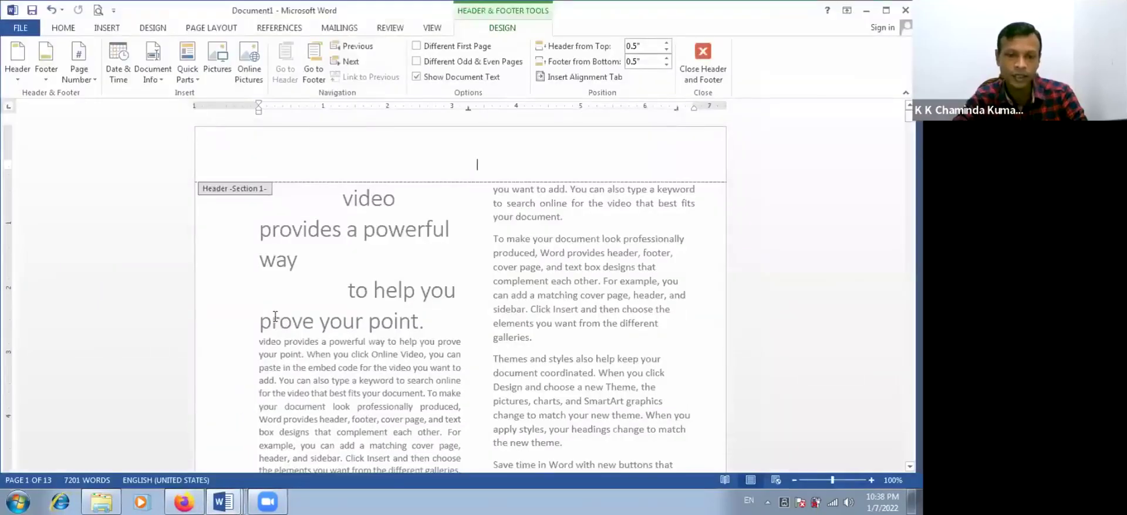
pyautogui.doubleClick(280, 322)
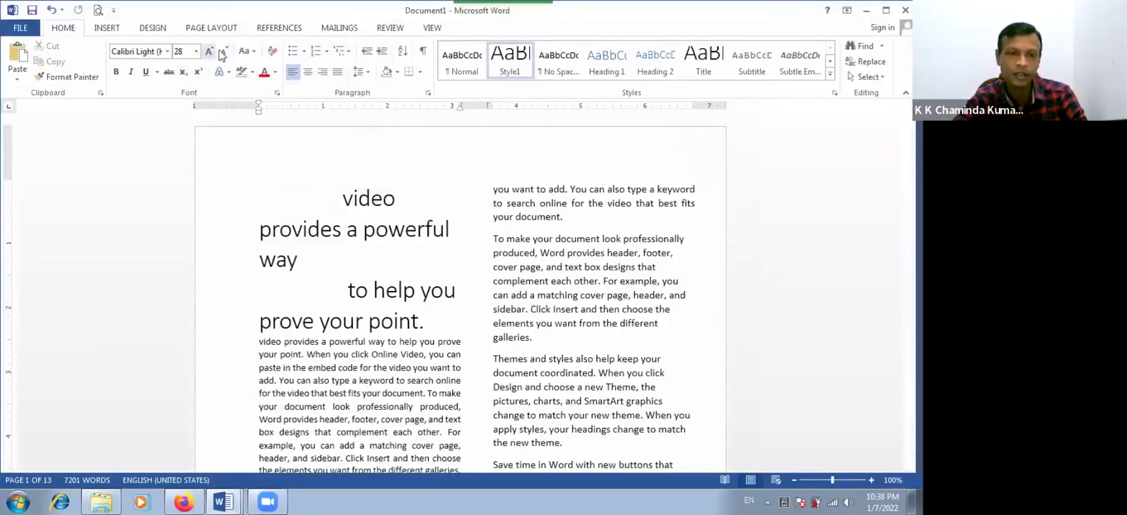
pyautogui.moveTo(494, 189); pyautogui.dragTo(675, 466)
pyautogui.click(468, 261)
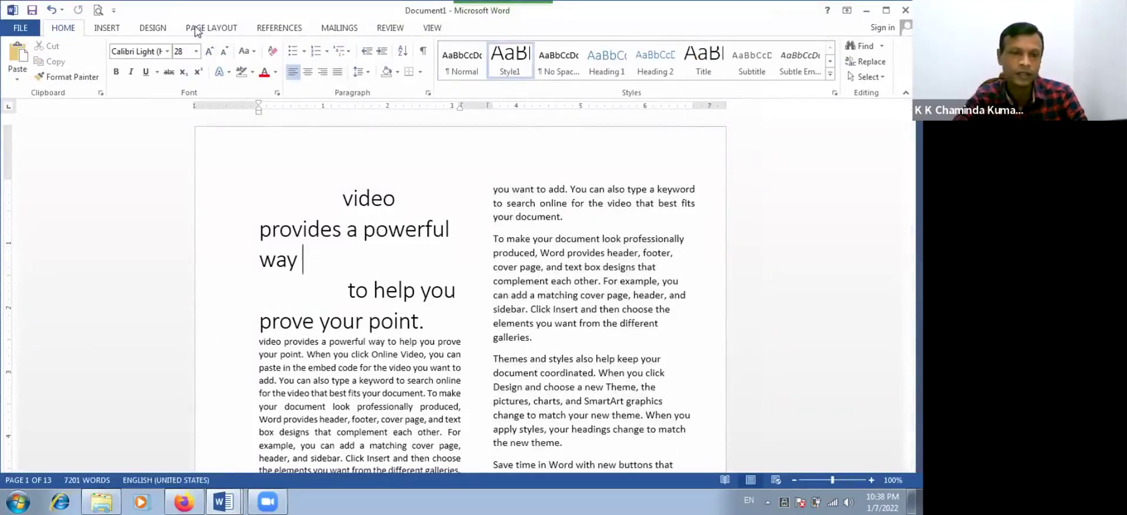
# Step: Reflow Document1 into three columns, then bring Paper 4.pdf back up
pyautogui.click(200, 27)
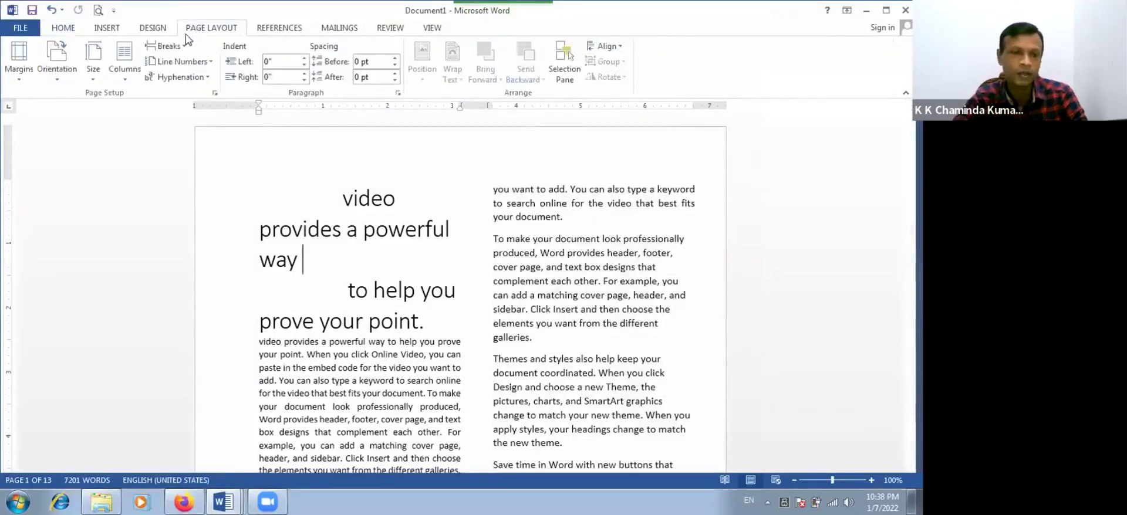
pyautogui.click(122, 76)
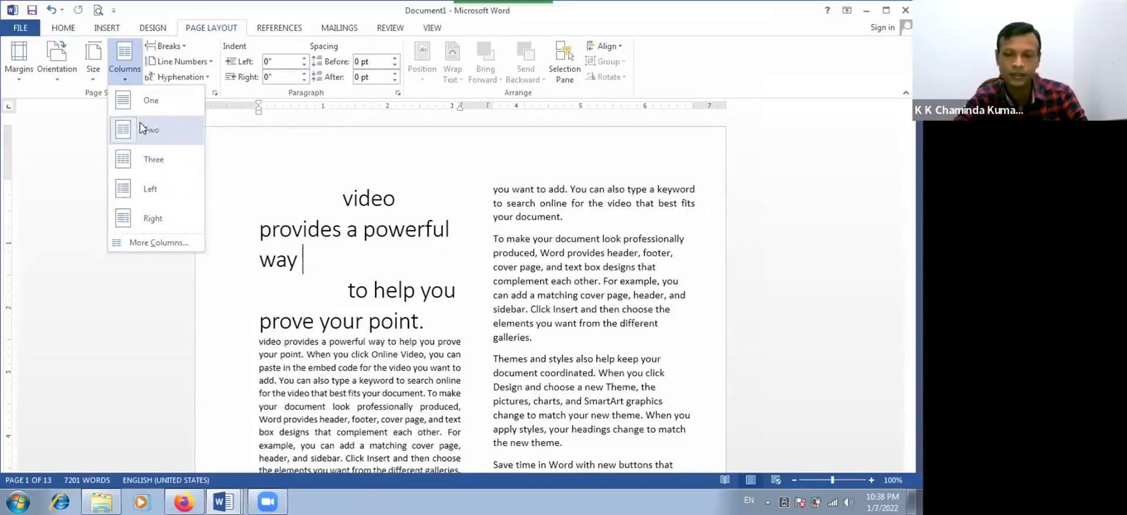
pyautogui.click(147, 157)
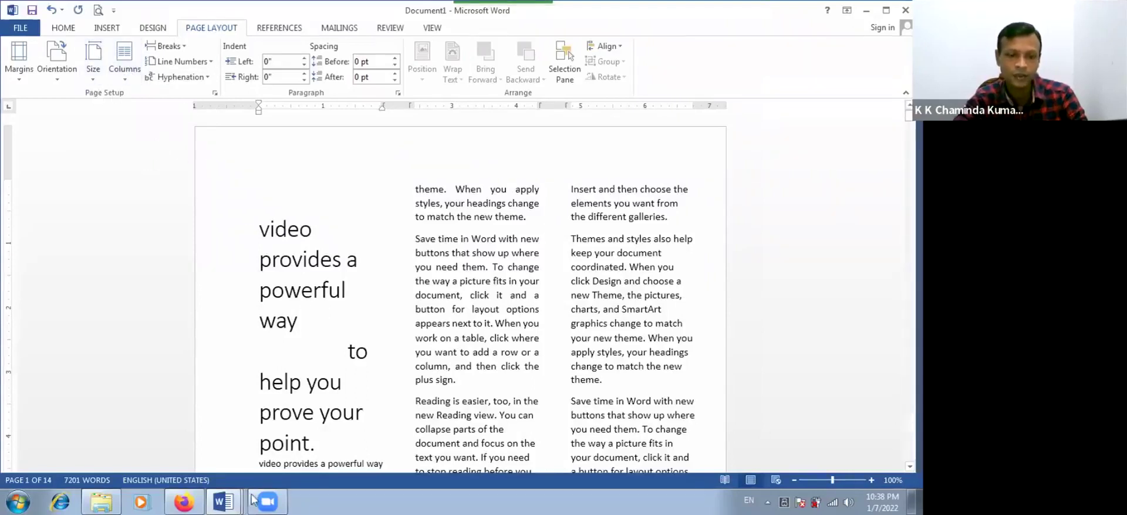
pyautogui.click(202, 499)
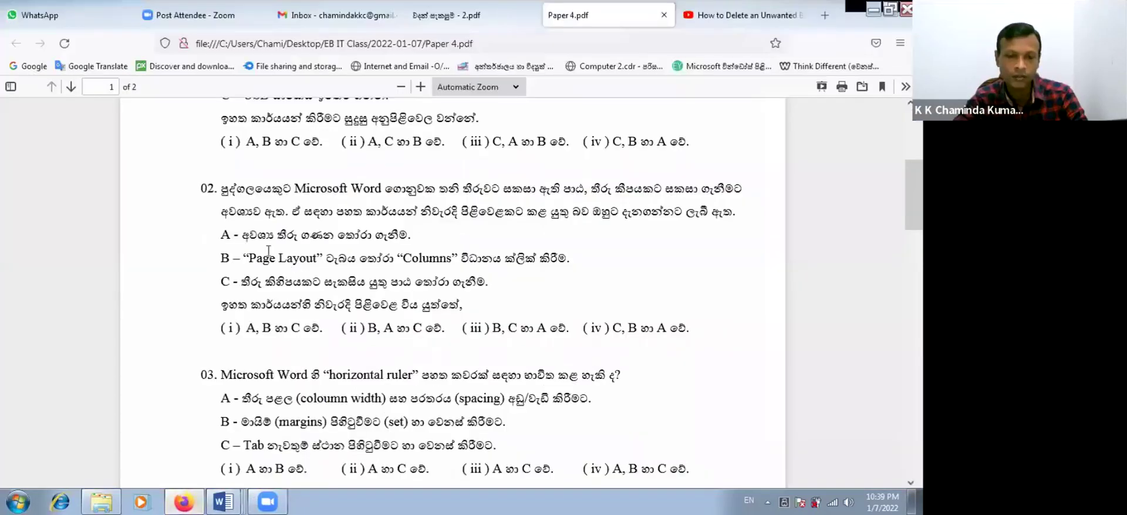
# Step: Highlight steps B, A and C of question 02's Page Layout–Columns procedure
pyautogui.moveTo(247, 258); pyautogui.dragTo(446, 258)
pyautogui.moveTo(537, 252); pyautogui.dragTo(569, 259)
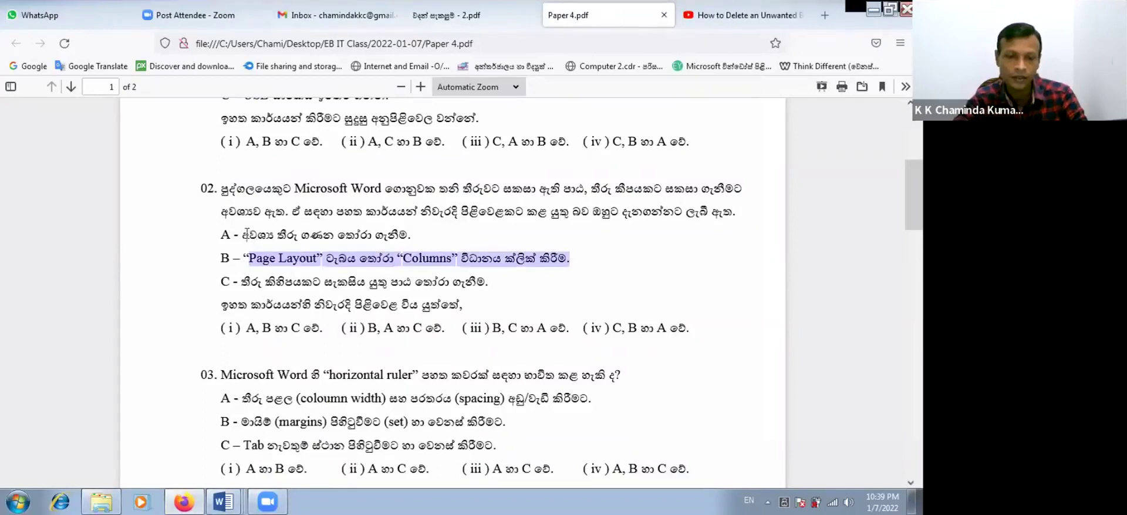
pyautogui.moveTo(244, 233); pyautogui.dragTo(405, 236)
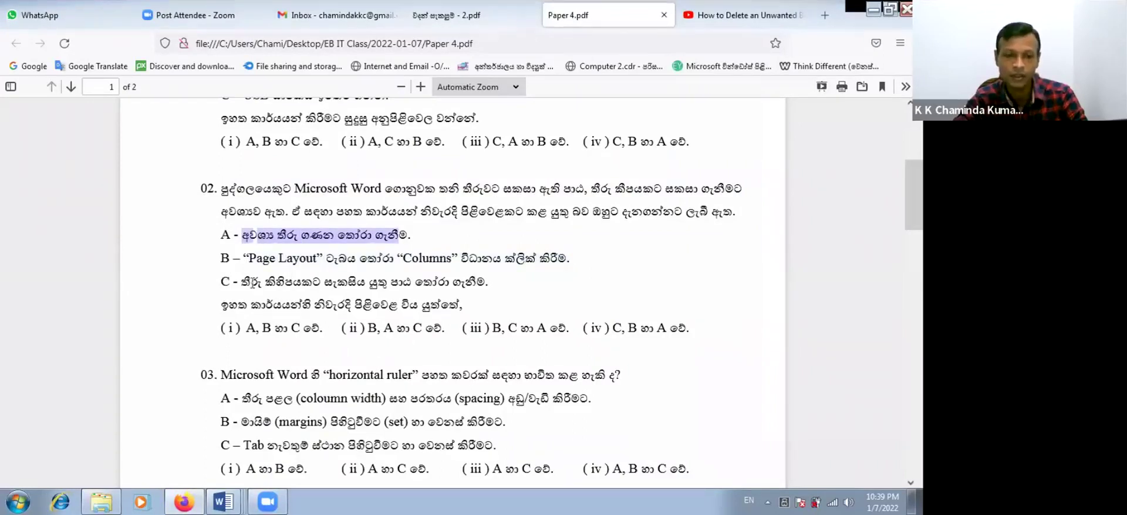
pyautogui.moveTo(243, 282); pyautogui.dragTo(506, 288)
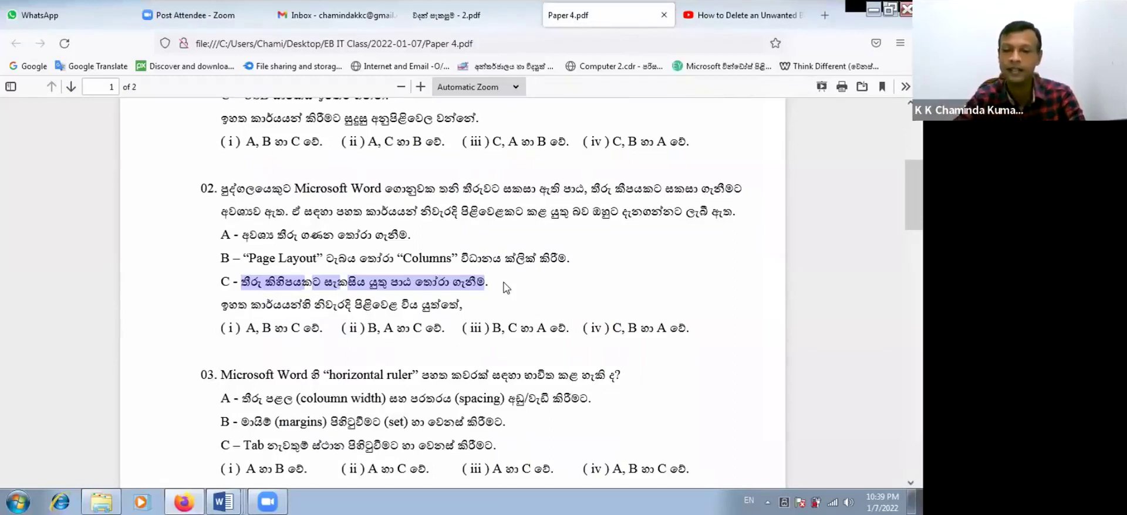
# Step: Re-highlight step C, then the Page Layout–Columns step, and scroll to questions 03–04
pyautogui.click(373, 291)
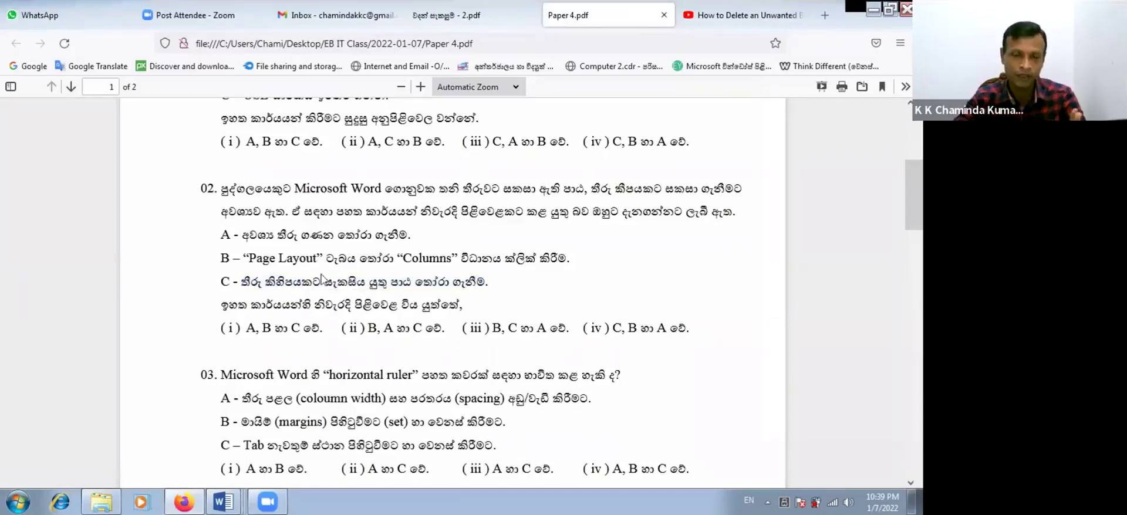
pyautogui.moveTo(242, 283); pyautogui.dragTo(466, 282)
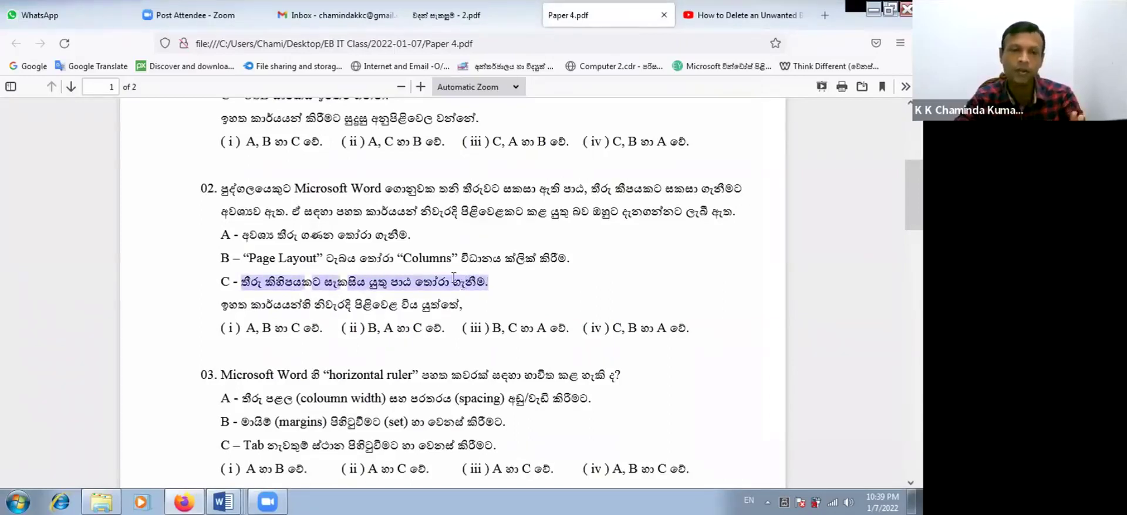
pyautogui.click(314, 281)
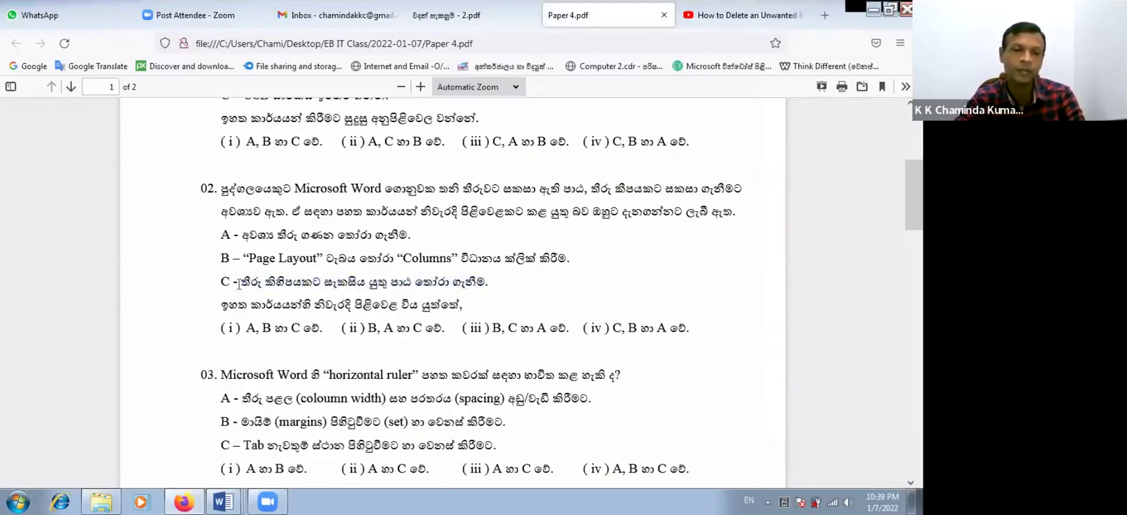
pyautogui.moveTo(239, 282); pyautogui.dragTo(532, 282)
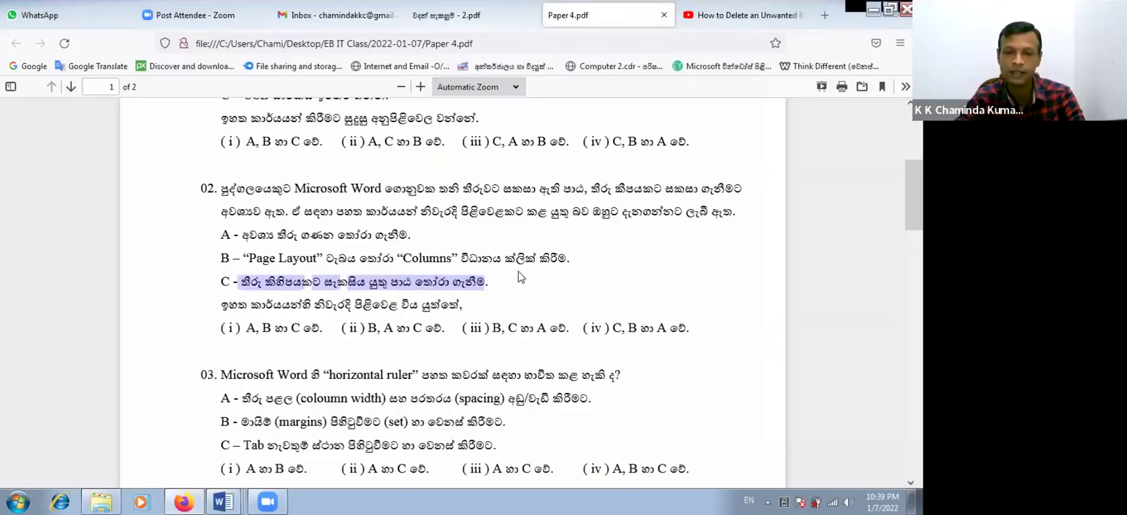
pyautogui.click(319, 244)
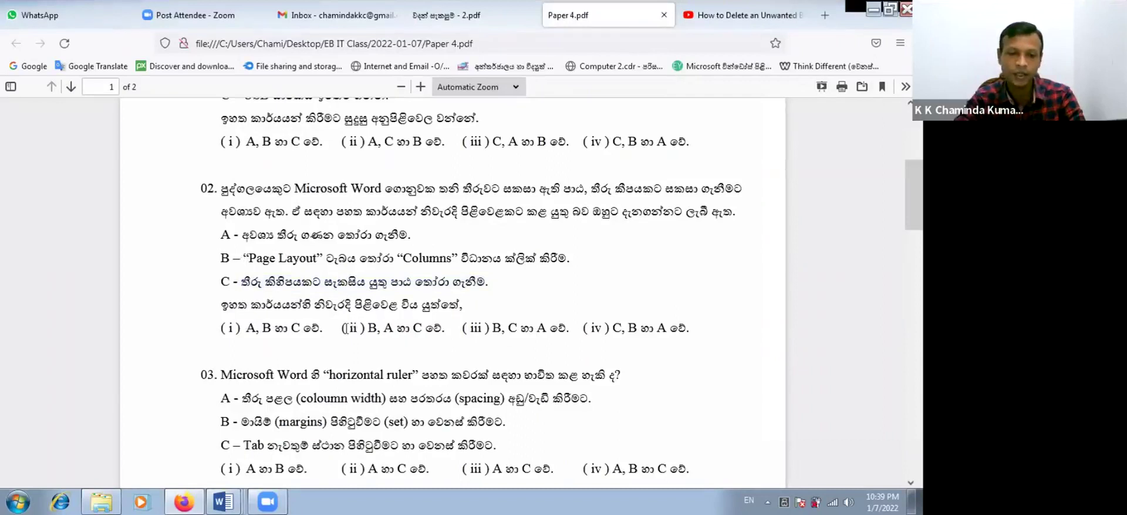
pyautogui.moveTo(243, 257); pyautogui.dragTo(580, 262)
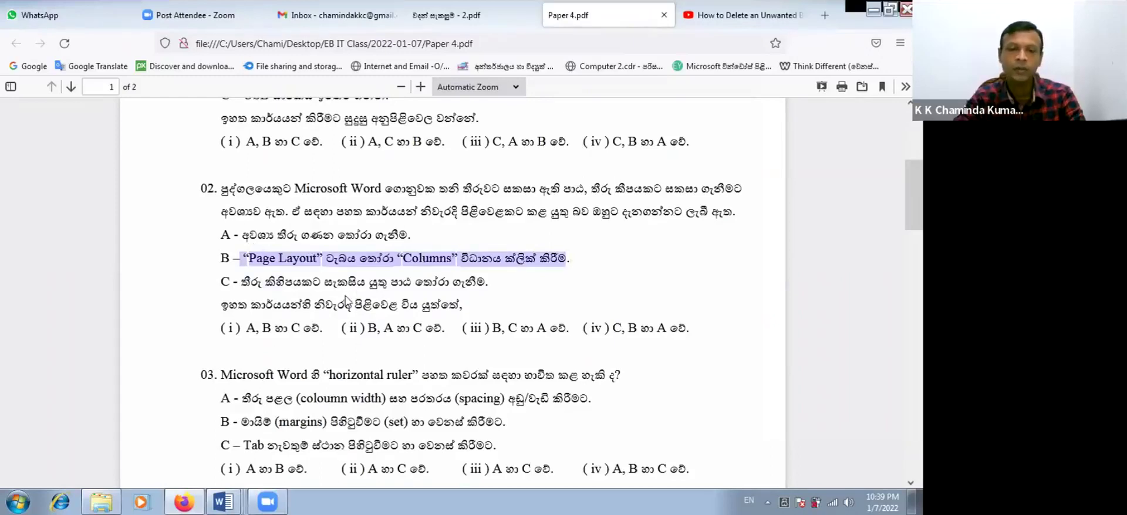
pyautogui.scroll(-6, 362, 326)
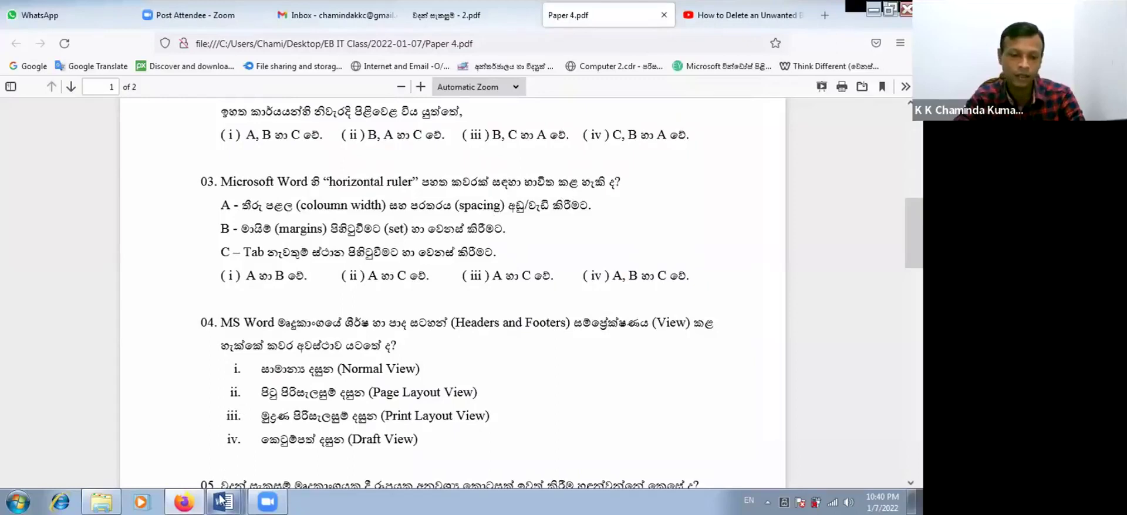
# Step: Narrow the gap between Word's text columns on the ruler, glancing back at the exam paper
pyautogui.click(198, 500)
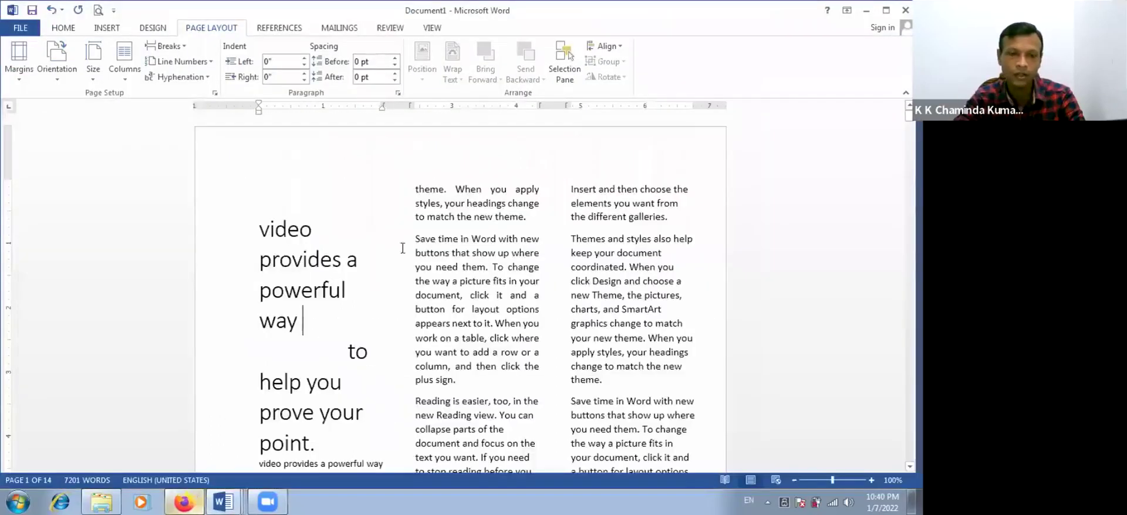
pyautogui.moveTo(547, 98); pyautogui.dragTo(387, 104)
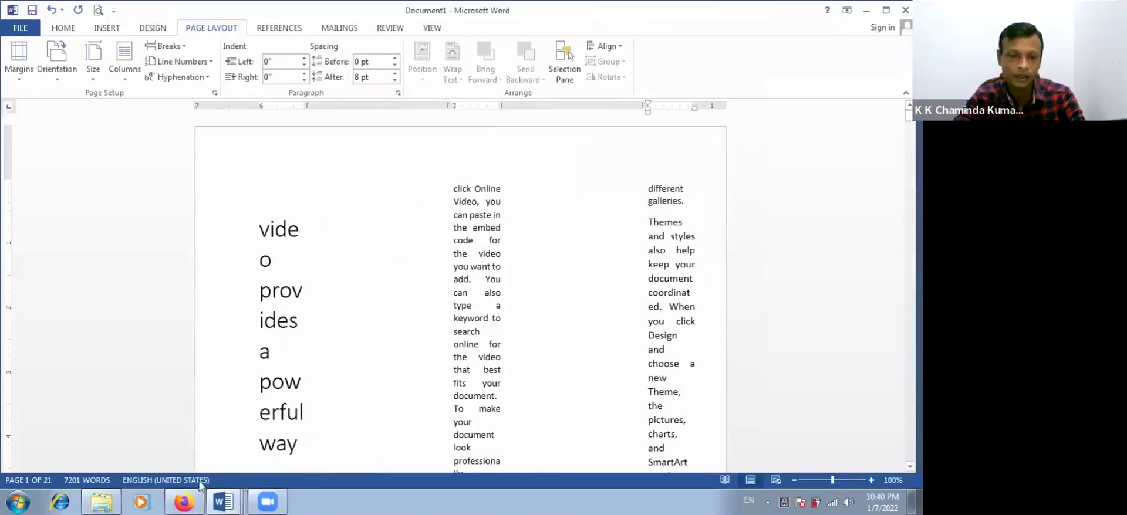
pyautogui.click(184, 502)
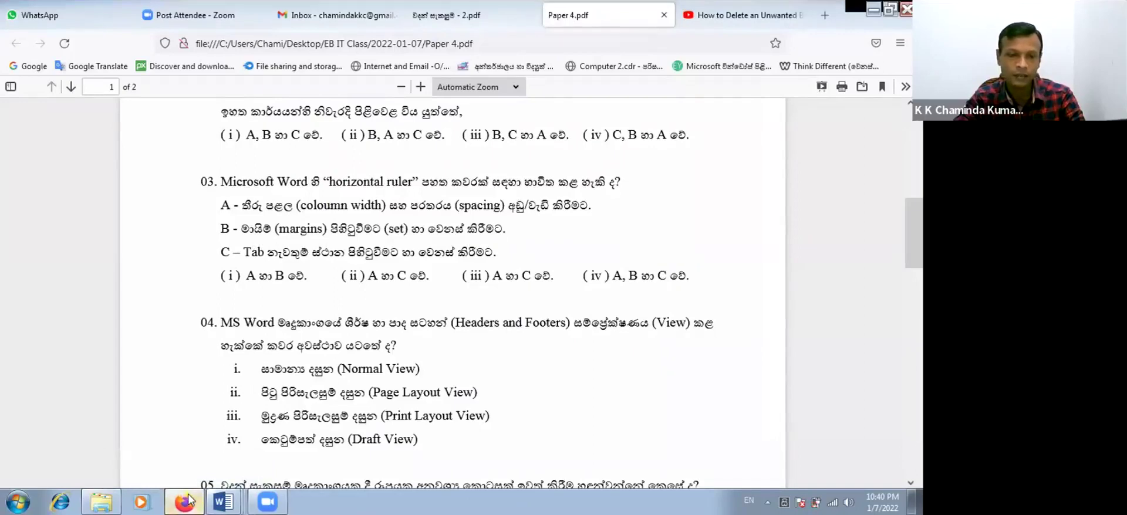
pyautogui.click(223, 502)
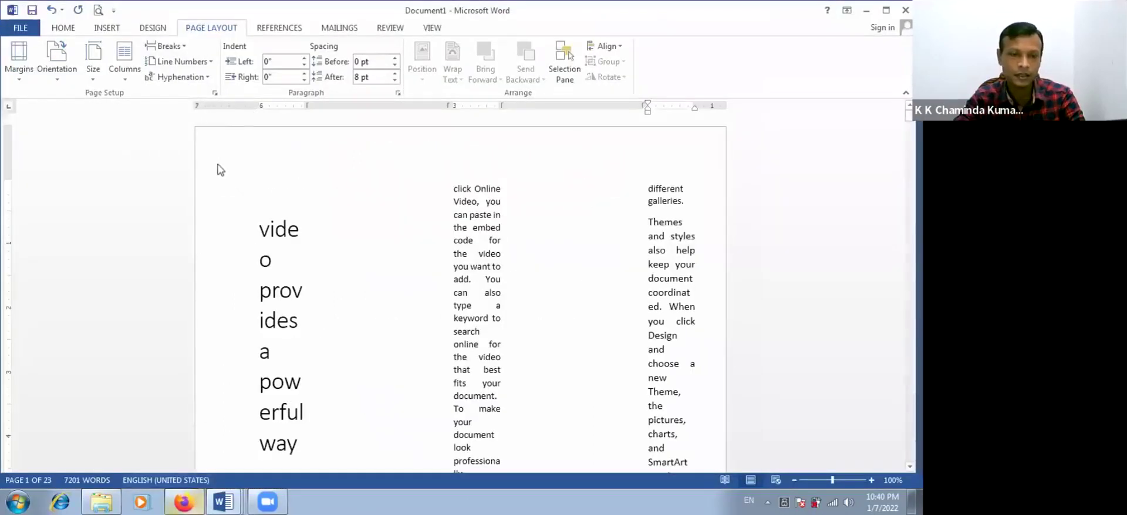
# Step: Widen the columns from the ruler, undoing unwanted changes, leaving two wide columns
pyautogui.moveTo(255, 104); pyautogui.dragTo(217, 102)
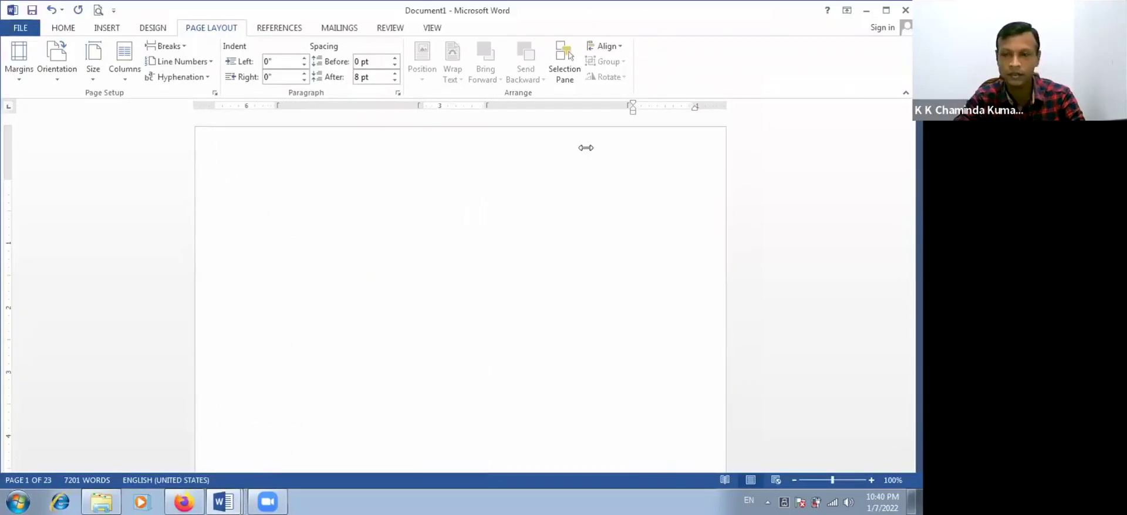
pyautogui.moveTo(694, 105); pyautogui.dragTo(707, 105)
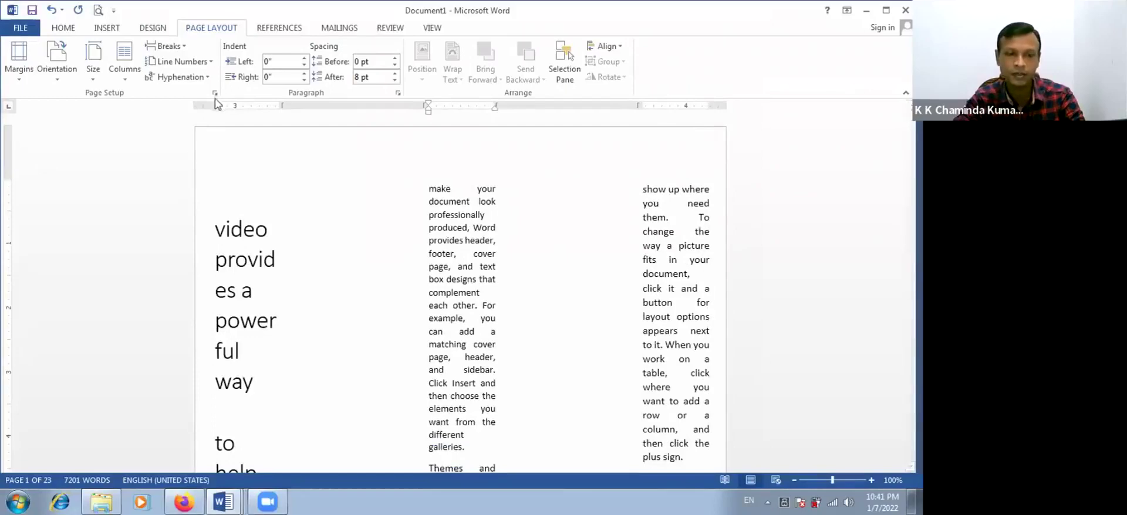
pyautogui.moveTo(210, 102); pyautogui.dragTo(222, 102)
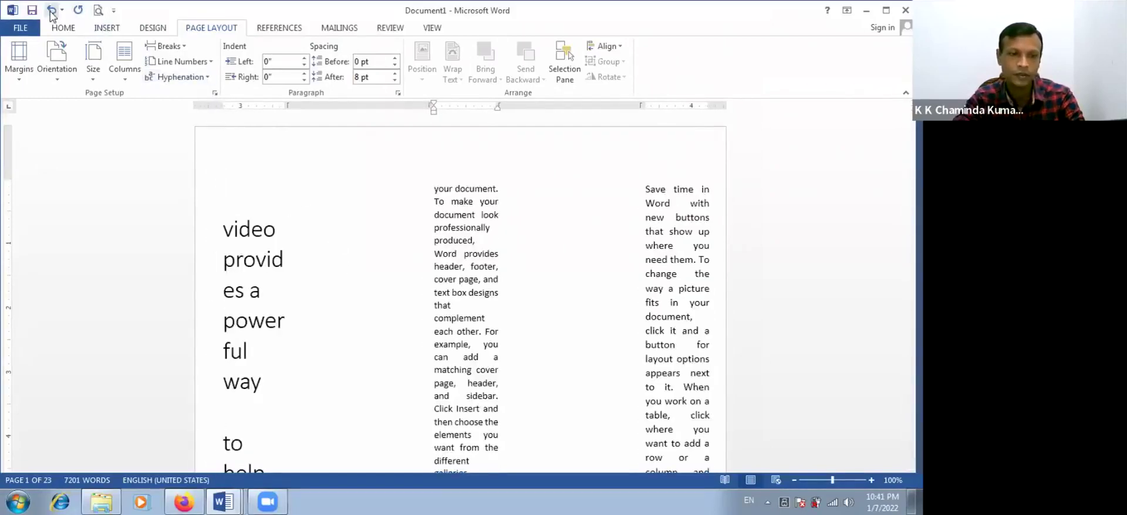
pyautogui.click(52, 10)
pyautogui.click(52, 10)
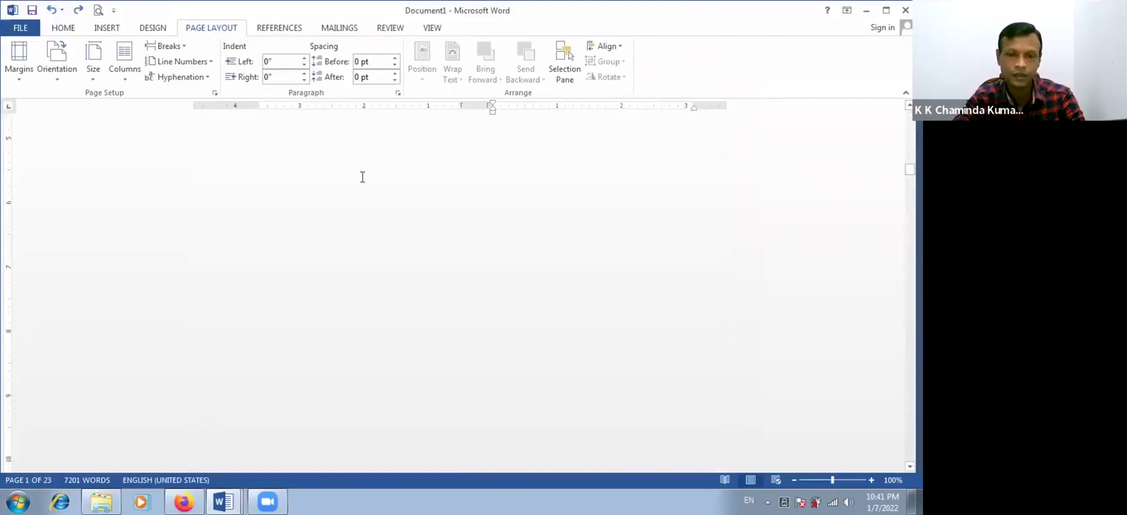
pyautogui.scroll(5, 363, 177)
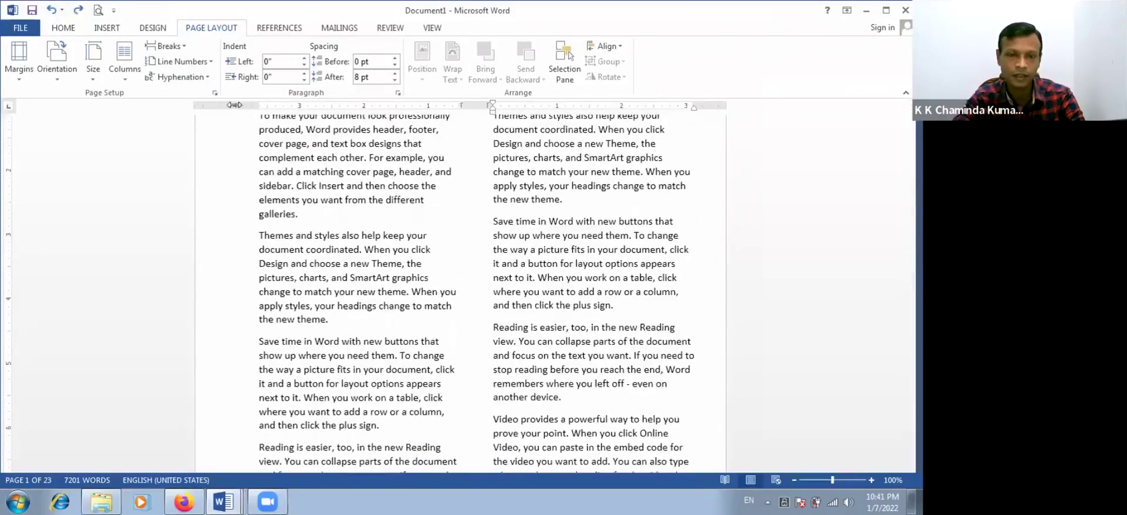
pyautogui.moveTo(235, 105); pyautogui.dragTo(203, 105)
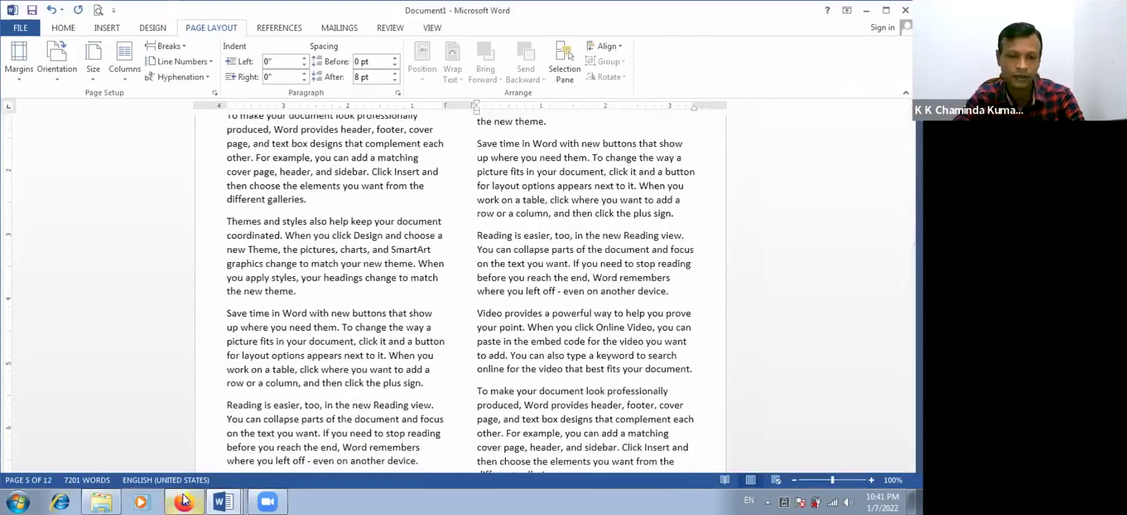
pyautogui.click(184, 500)
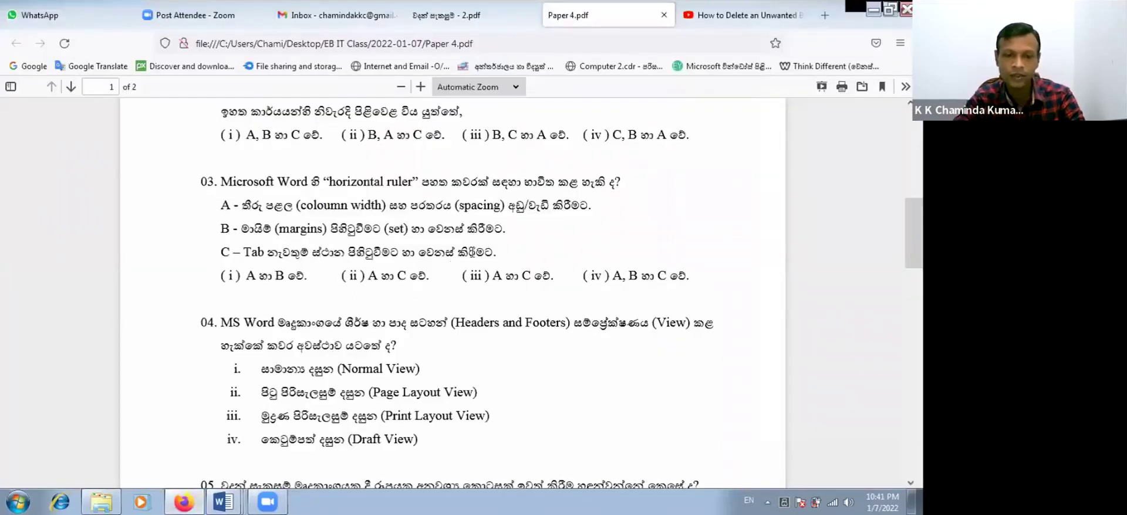
# Step: Tab-indent the 'Reading is easier, too' paragraph and drag its indent to 0.88"
pyautogui.click(222, 502)
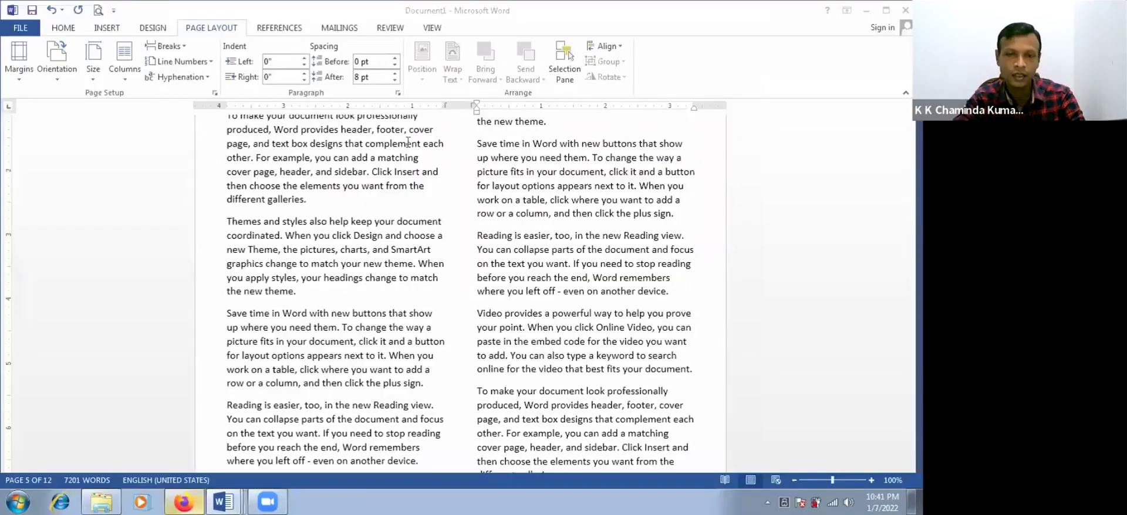
pyautogui.moveTo(476, 111); pyautogui.dragTo(485, 111)
pyautogui.click(479, 145)
pyautogui.press('Tab')
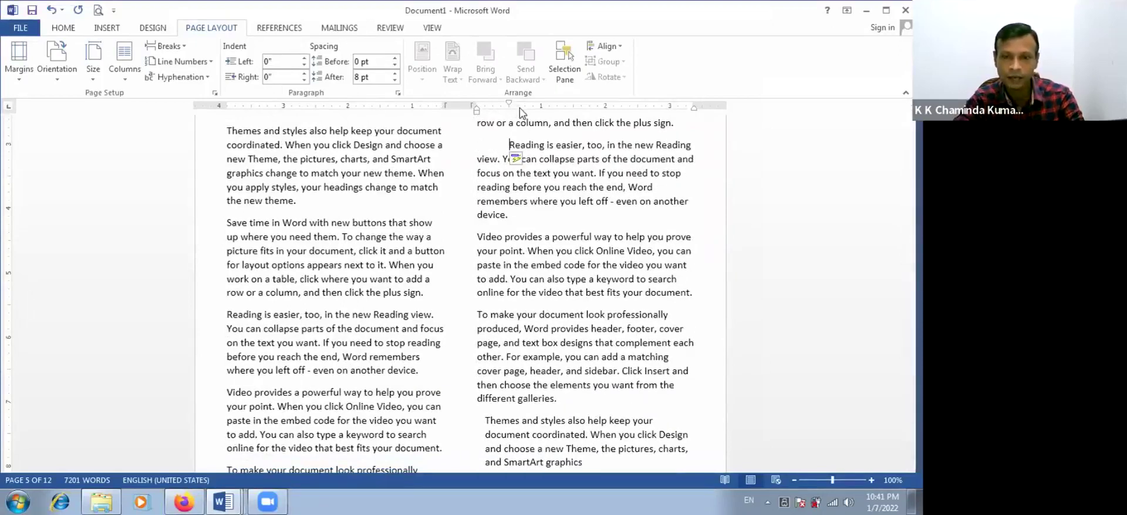
pyautogui.moveTo(509, 104)
pyautogui.mouseDown()
pyautogui.moveTo(536, 104)
pyautogui.moveTo(479, 110)
pyautogui.moveTo(533, 111)
pyautogui.mouseUp()
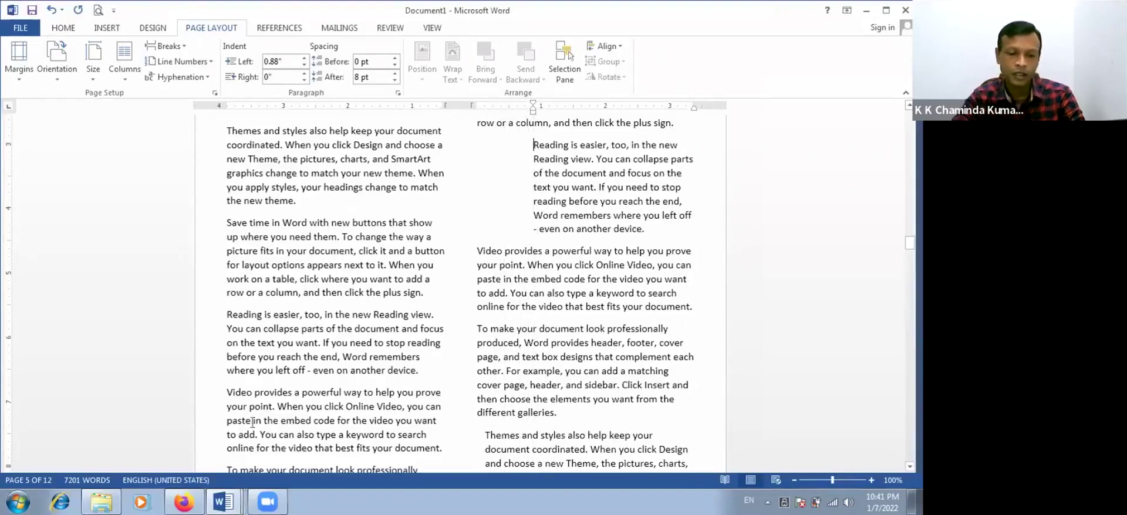
pyautogui.click(197, 500)
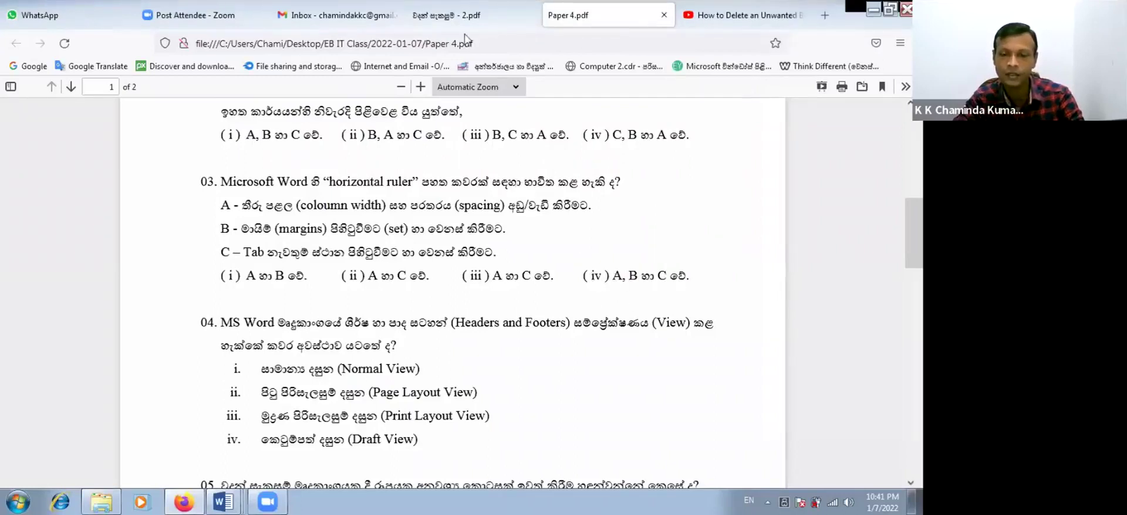
# Step: Mark option (iv) A as question 03's answer and scroll down to questions 04–05
pyautogui.moveTo(586, 276); pyautogui.dragTo(626, 281)
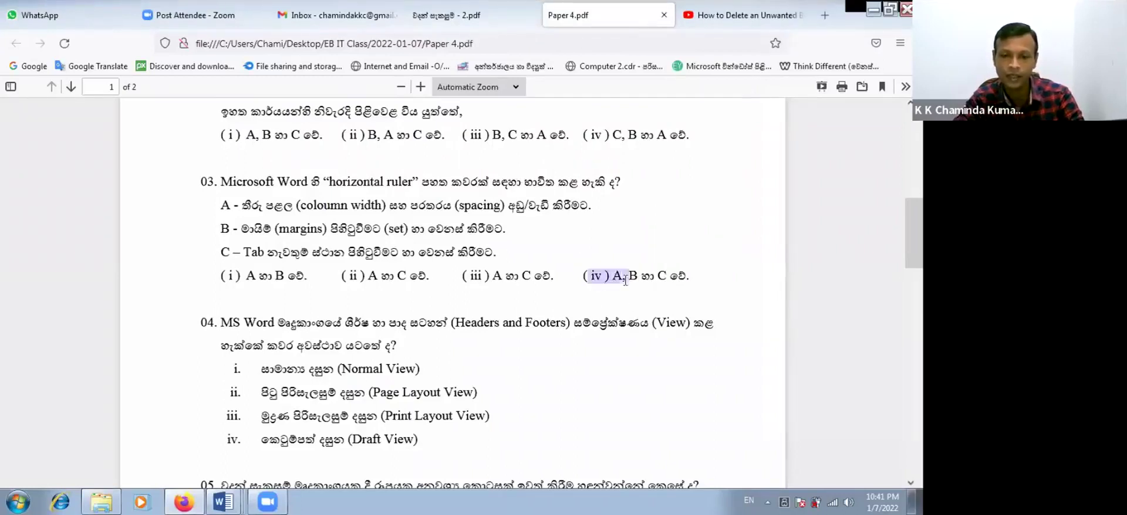
pyautogui.scroll(-2, 444, 315)
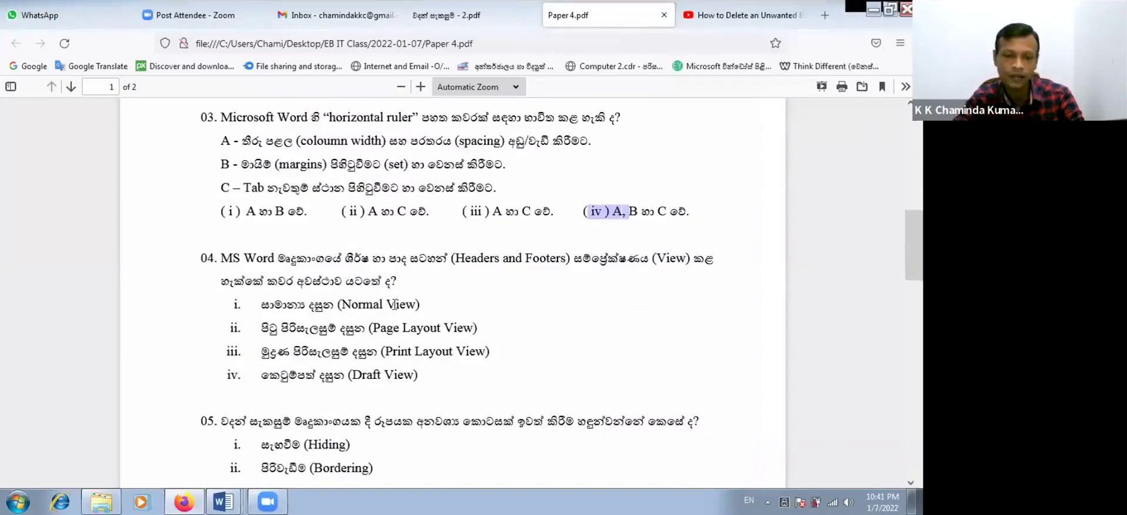
pyautogui.scroll(-2, 394, 306)
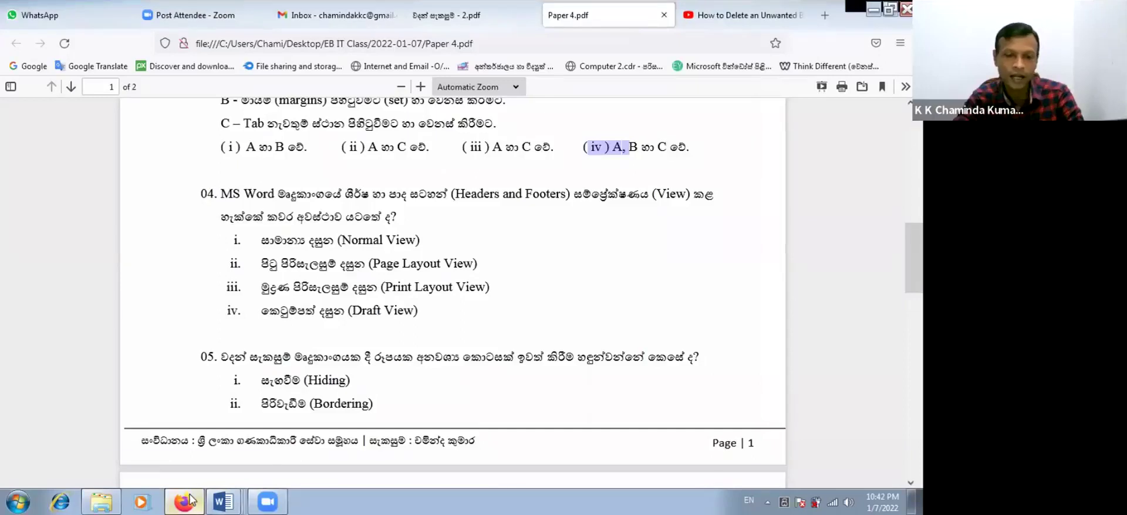
pyautogui.moveTo(190, 501)
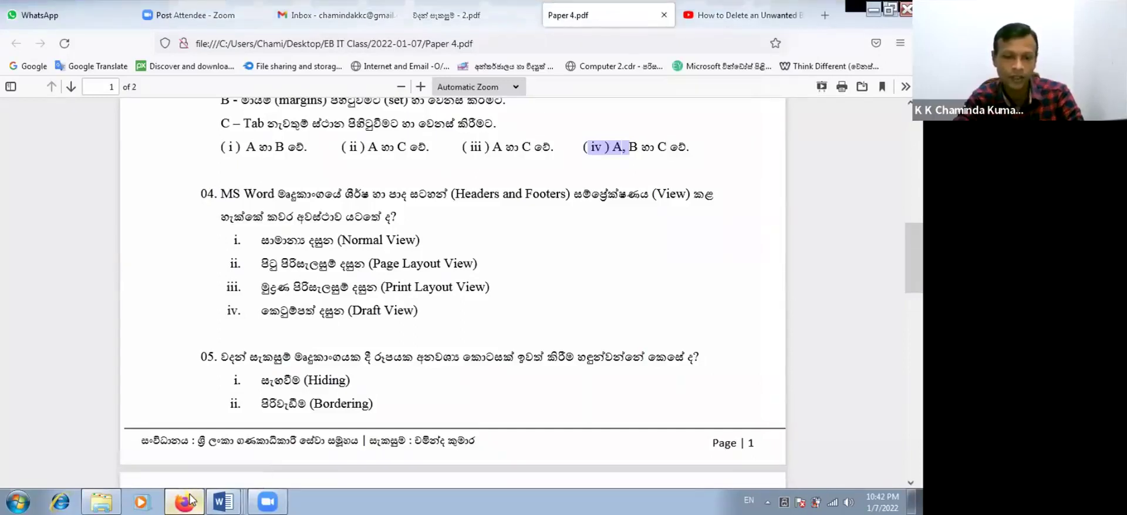
pyautogui.hotkey('alt', 'Tab')
# Step: Insert a Banded header with a [DOCUMENT TITLE] bar on page 5
pyautogui.scroll(10, 345, 215)
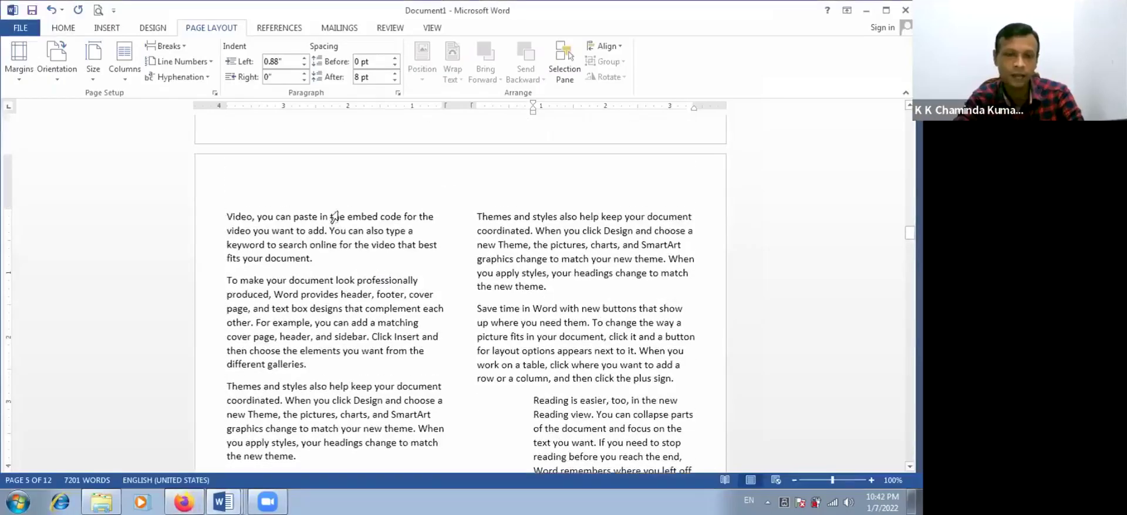
pyautogui.click(238, 315)
pyautogui.doubleClick(238, 316)
pyautogui.click(17, 72)
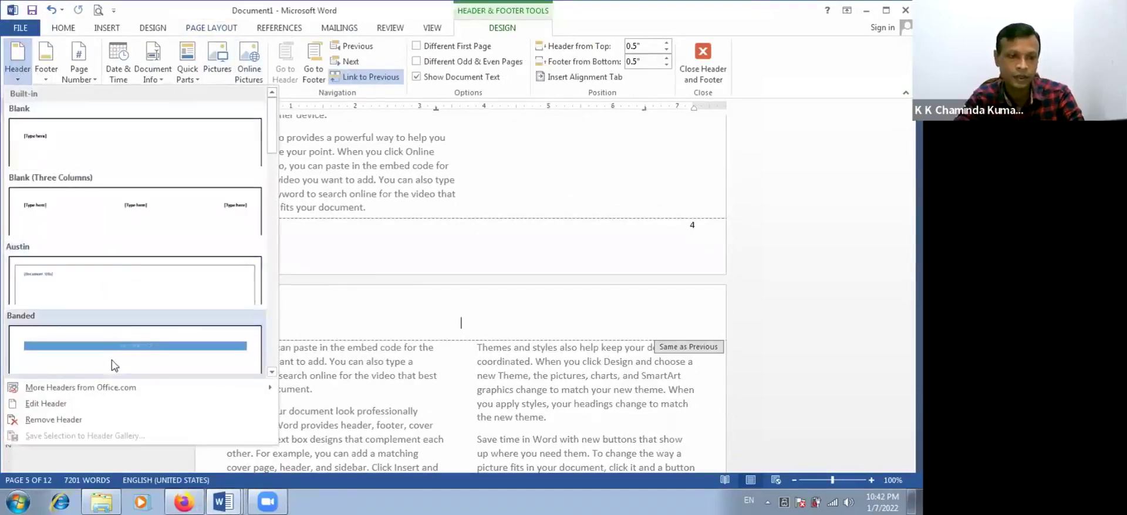
pyautogui.click(172, 334)
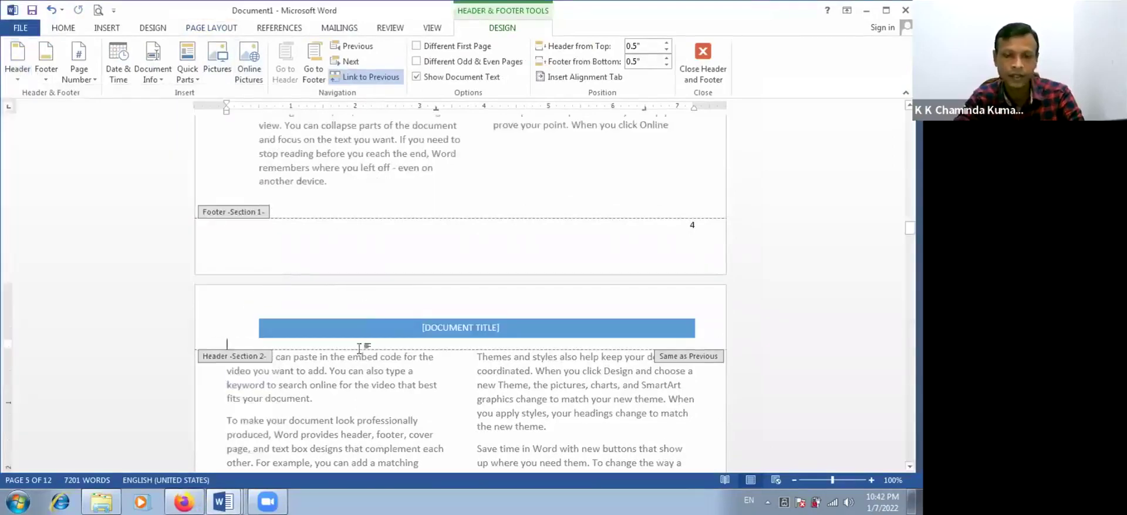
pyautogui.doubleClick(343, 406)
pyautogui.scroll(-3, 146, 176)
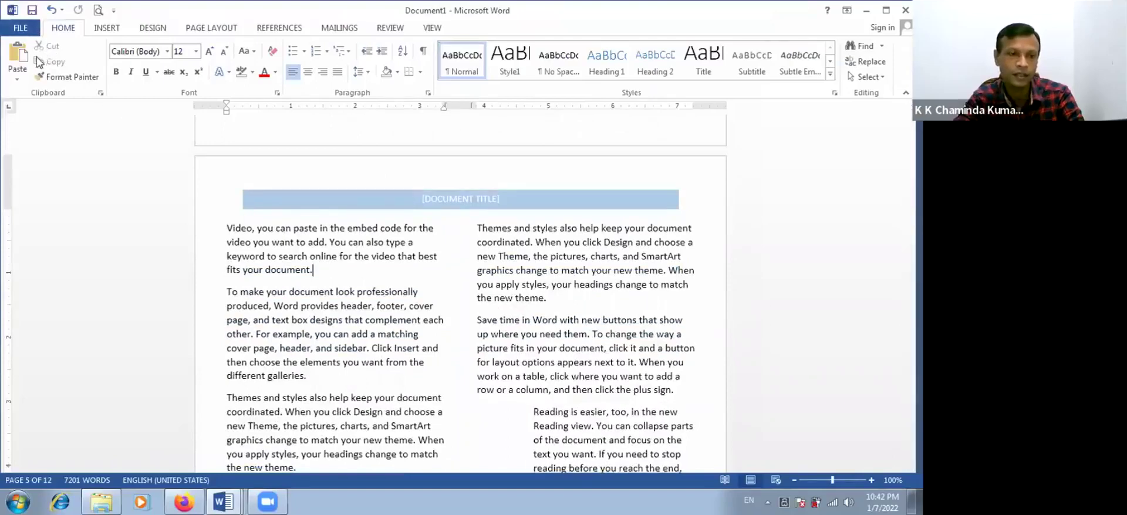
# Step: Preview the 12-page document under File > Print, then switch back to the exam paper
pyautogui.click(25, 27)
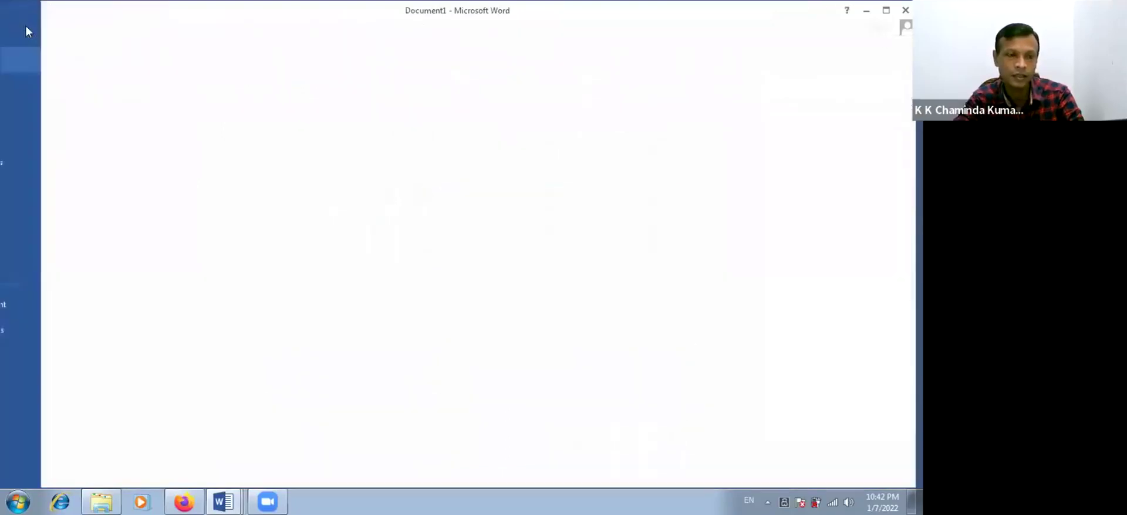
pyautogui.click(40, 187)
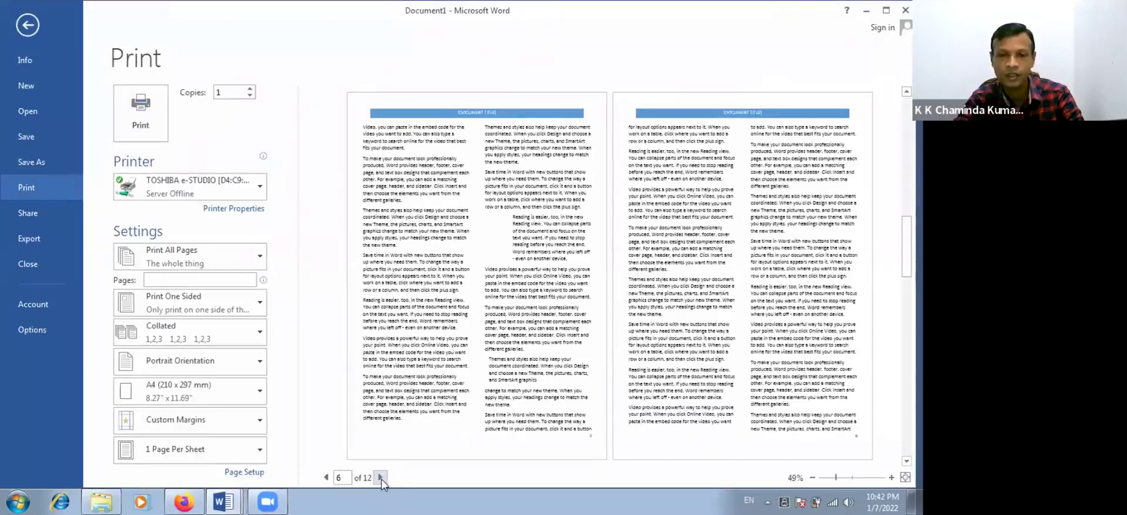
pyautogui.click(25, 30)
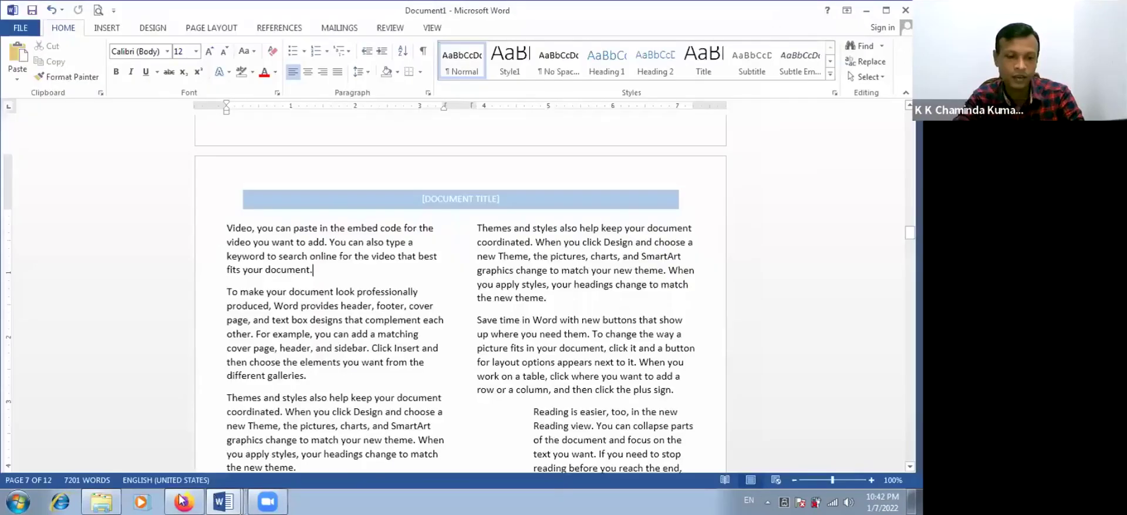
pyautogui.hotkey('alt', 'Tab')
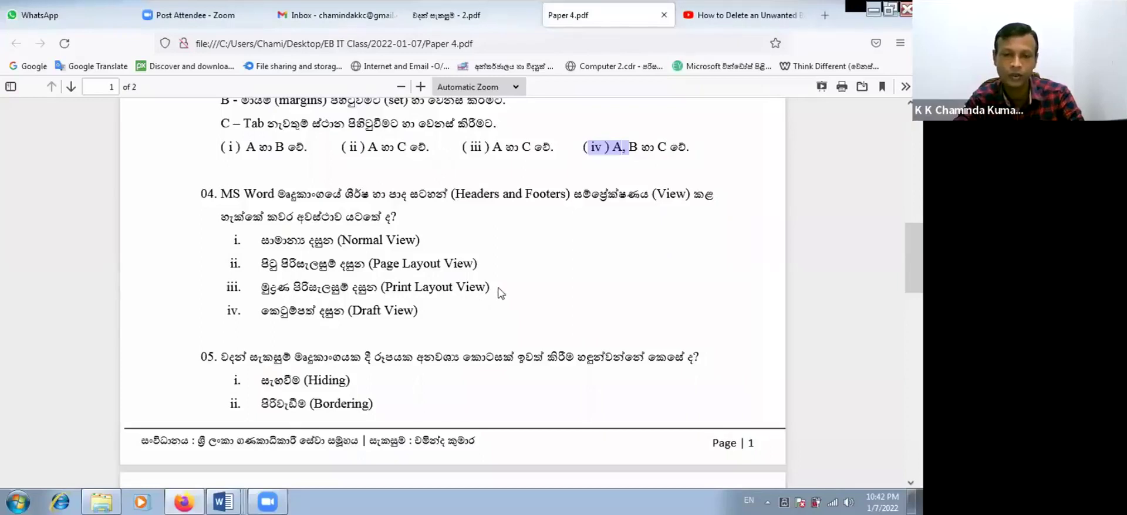
# Step: Deselect option iv and scroll to question 05's remaining options at the top of page 2
pyautogui.click(500, 293)
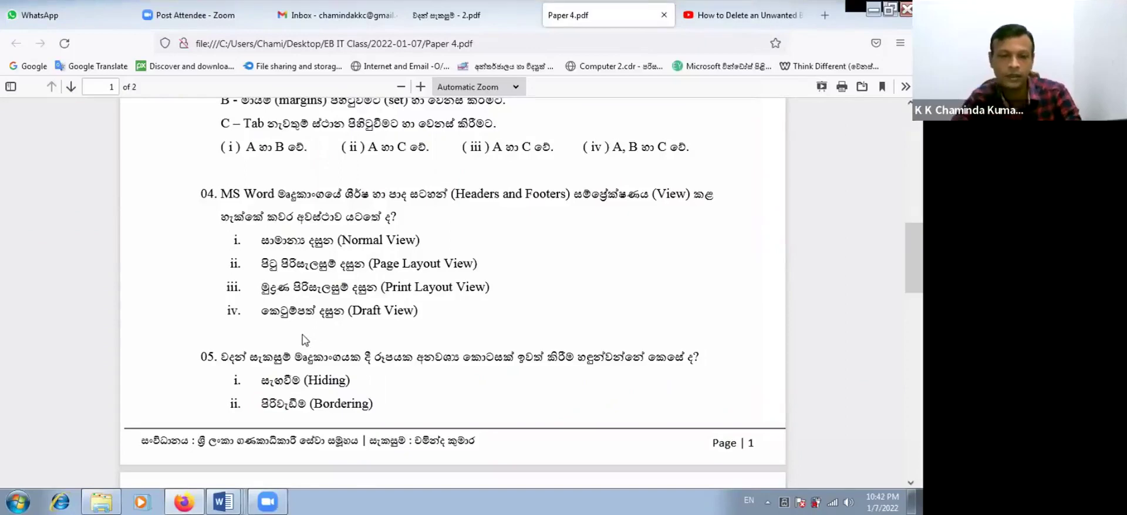
pyautogui.scroll(-3, 304, 342)
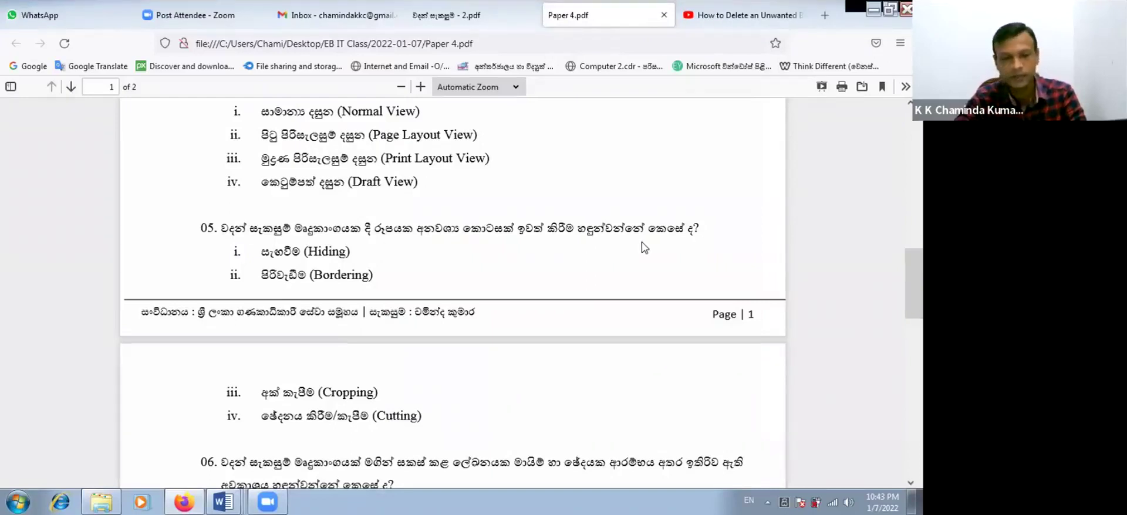
pyautogui.scroll(-2, 637, 251)
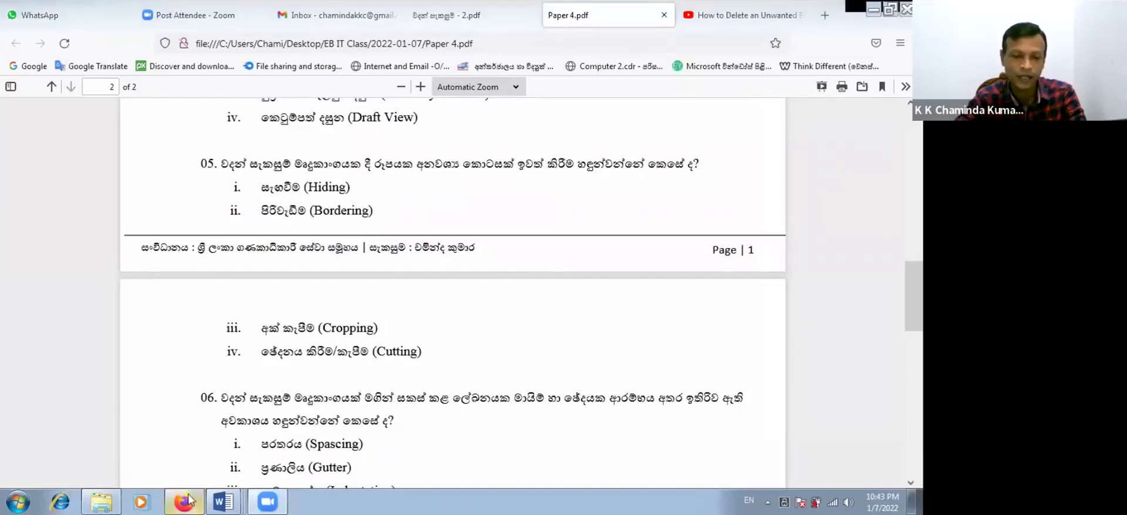
pyautogui.moveTo(186, 500)
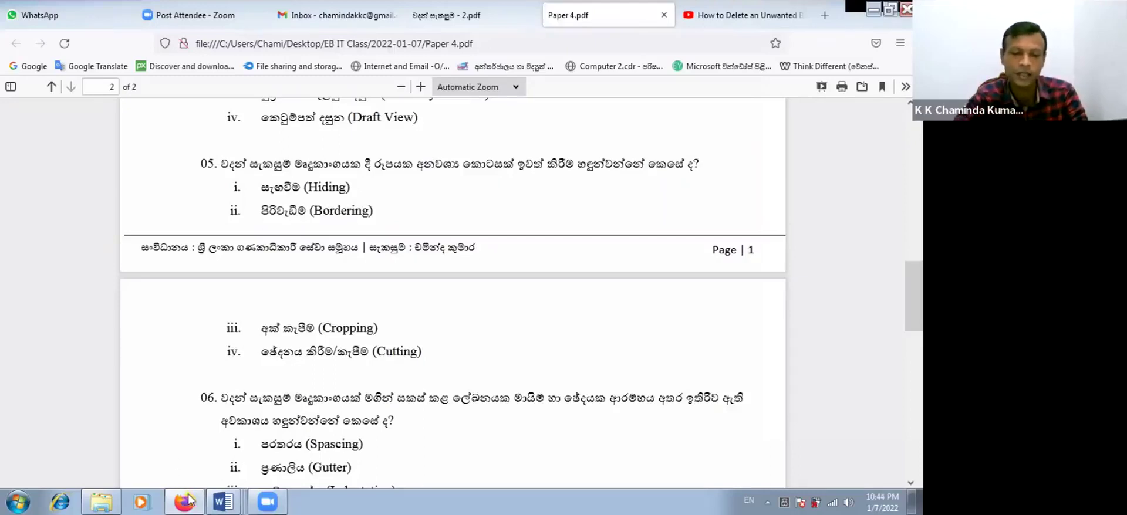
pyautogui.click(223, 502)
# Step: Create a new blank Word document and paste the exam page screenshot into it
pyautogui.click(23, 30)
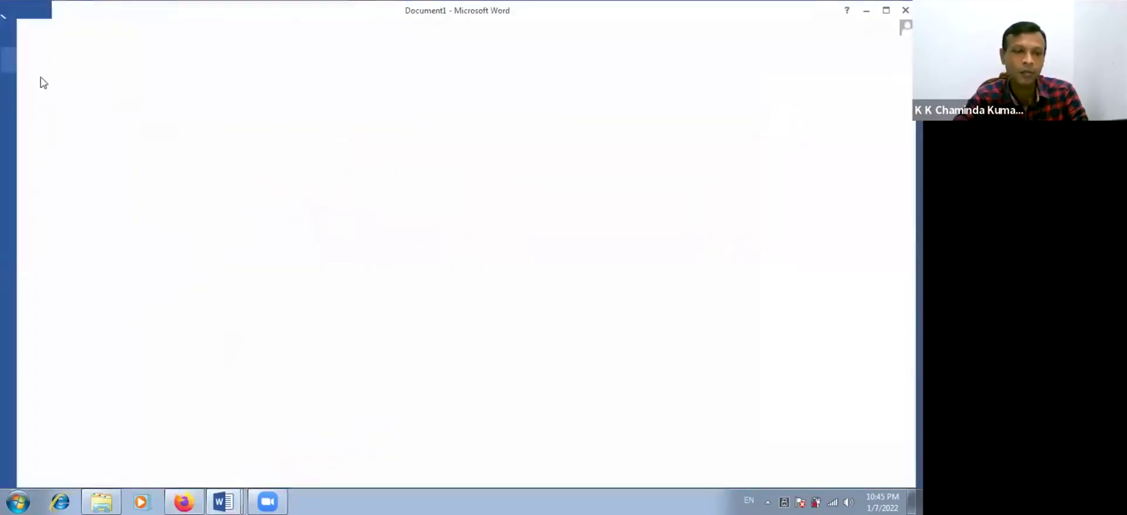
pyautogui.click(35, 89)
pyautogui.click(209, 202)
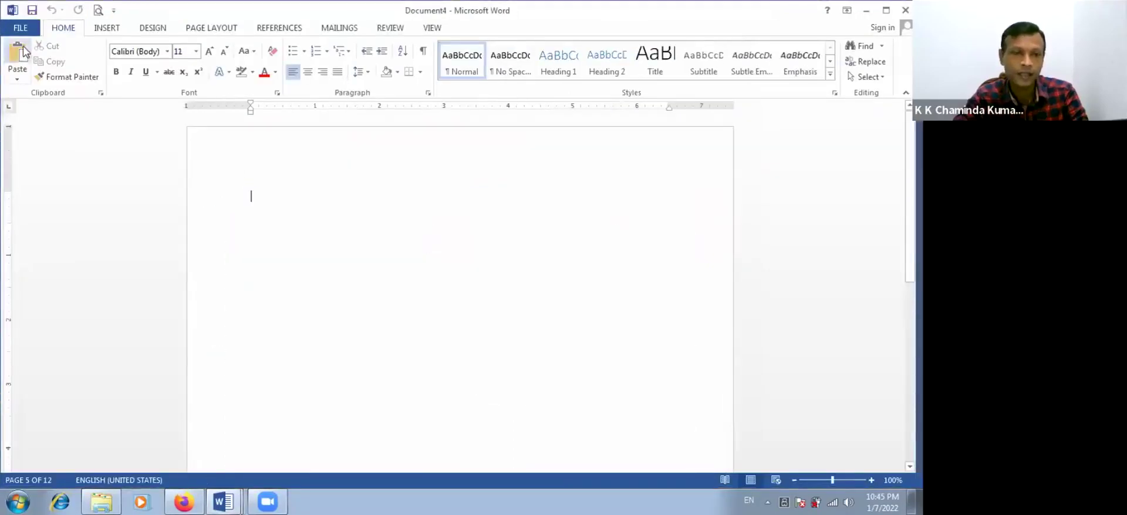
pyautogui.click(22, 53)
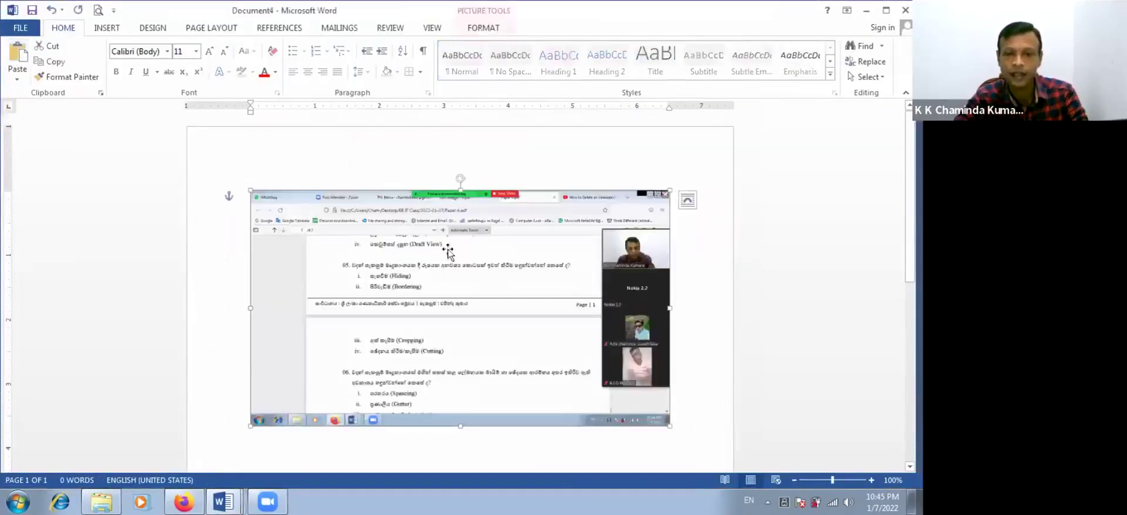
# Step: Enlarge the pasted screenshot and shift it slightly left and down the page
pyautogui.moveTo(671, 187); pyautogui.dragTo(702, 160)
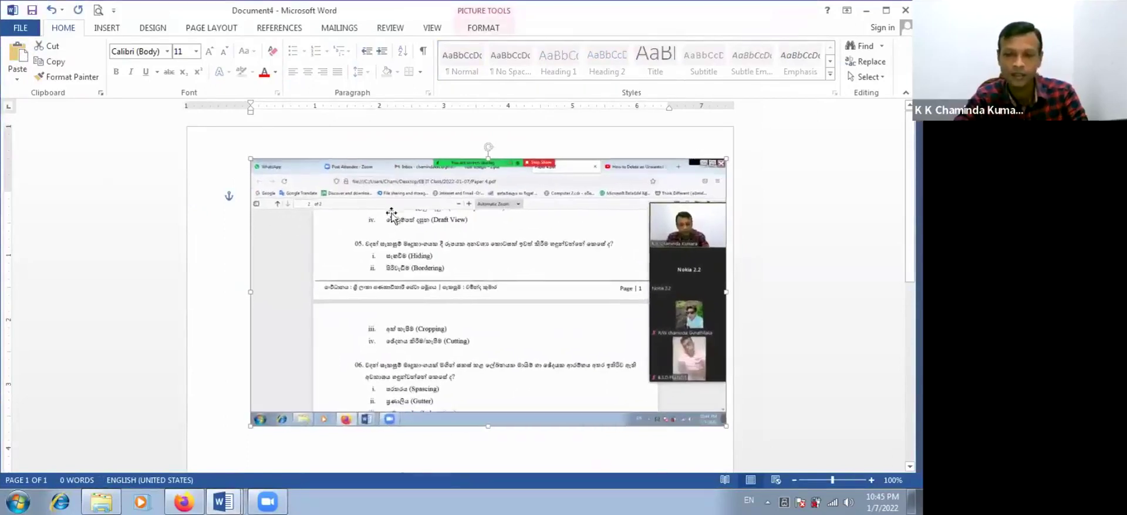
pyautogui.moveTo(249, 159); pyautogui.dragTo(203, 131)
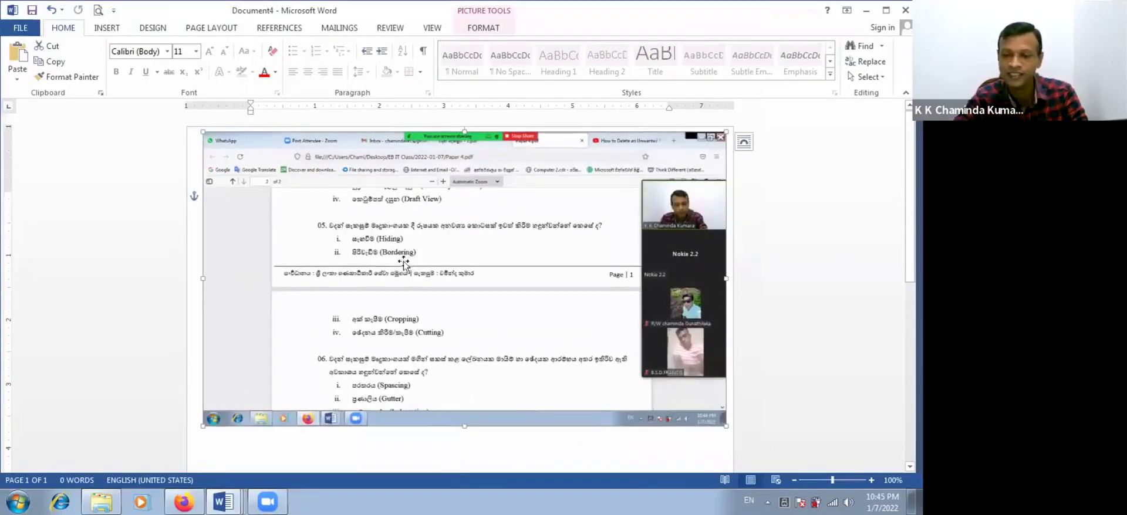
pyautogui.moveTo(439, 274); pyautogui.dragTo(427, 274)
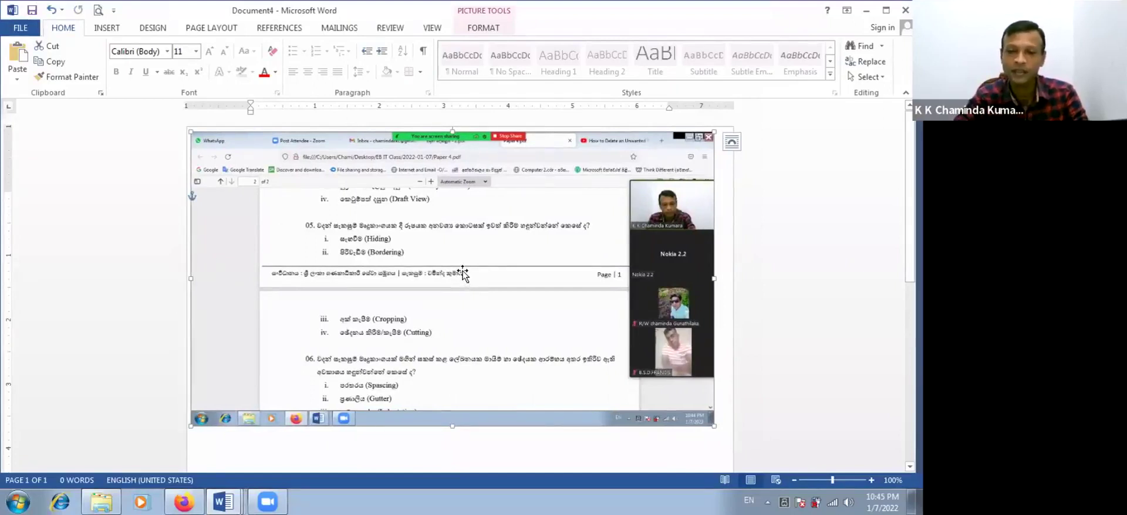
pyautogui.moveTo(477, 244); pyautogui.dragTo(495, 261)
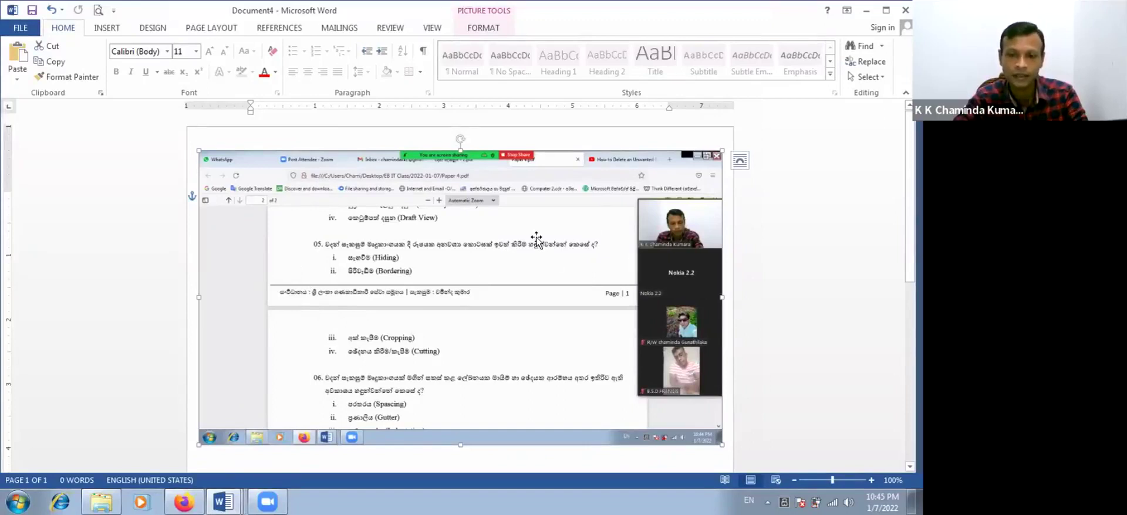
pyautogui.click(477, 29)
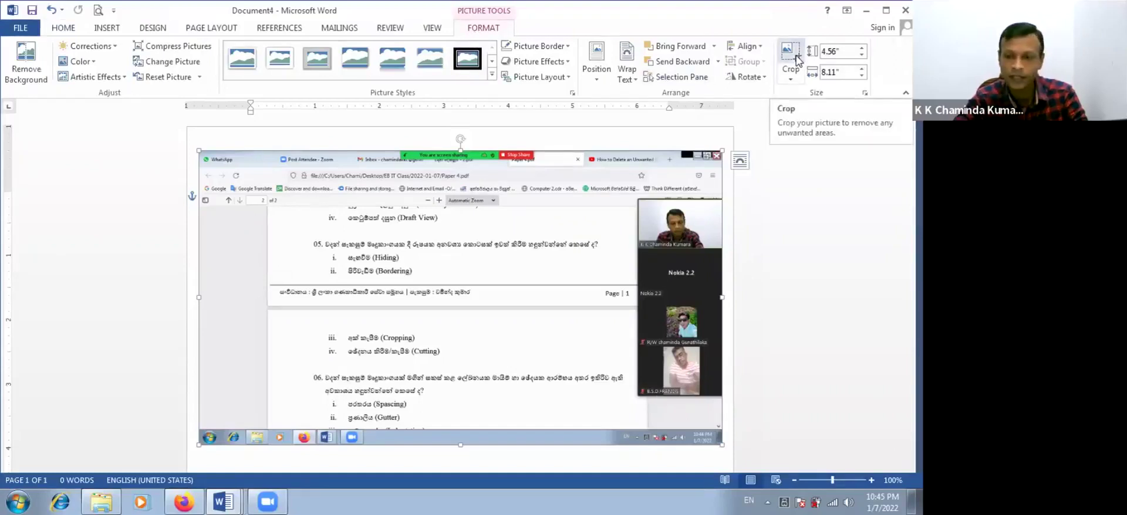
# Step: Crop the screenshot down to question 05 with its options i and ii
pyautogui.click(798, 59)
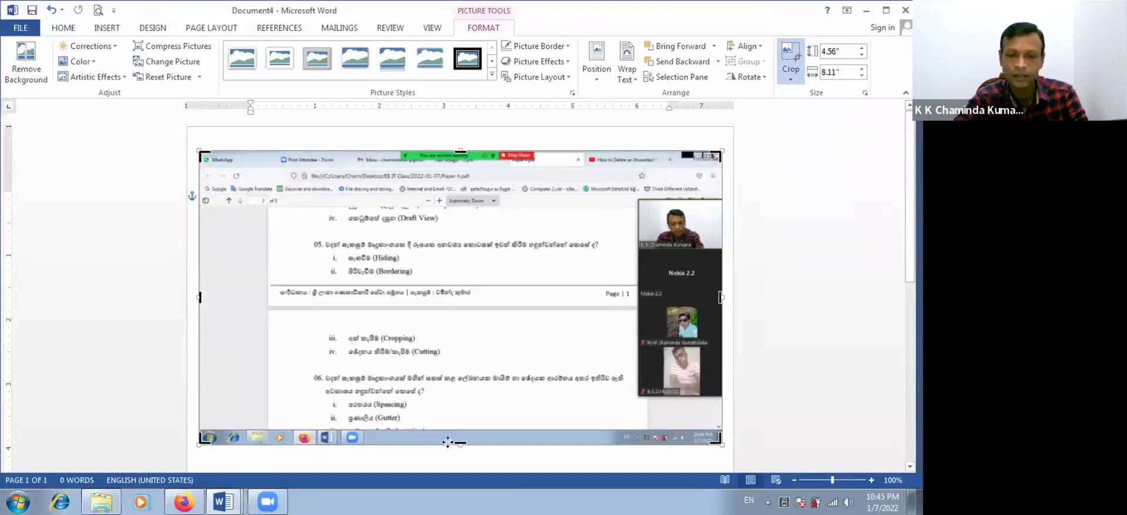
pyautogui.moveTo(716, 441); pyautogui.dragTo(614, 277)
pyautogui.moveTo(203, 154); pyautogui.dragTo(280, 230)
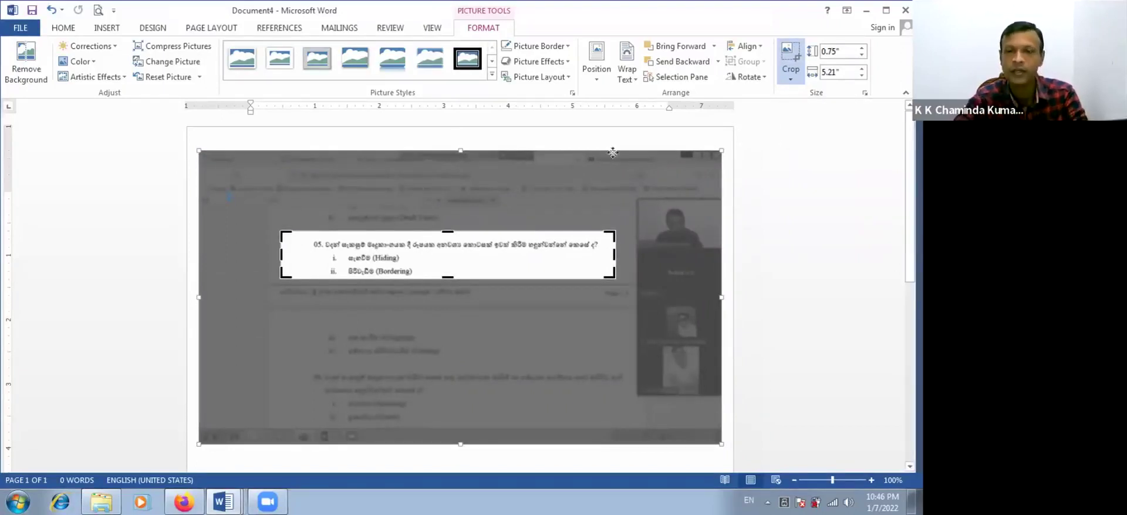
pyautogui.click(791, 59)
# Step: Move the cropped picture up and left and enlarge it to 1.43" × 9.91"
pyautogui.moveTo(528, 259); pyautogui.dragTo(503, 203)
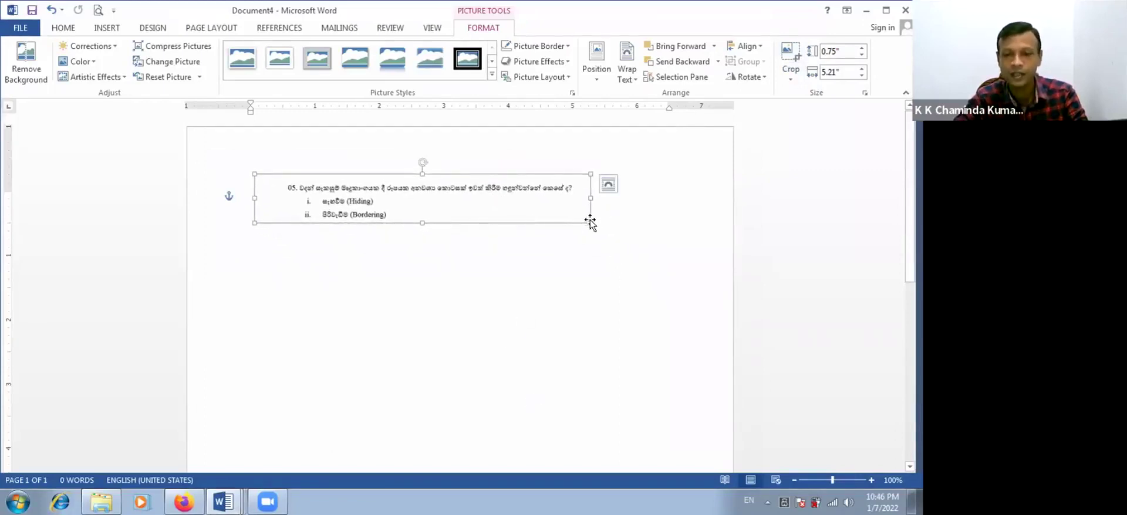
pyautogui.moveTo(591, 221); pyautogui.dragTo(663, 268)
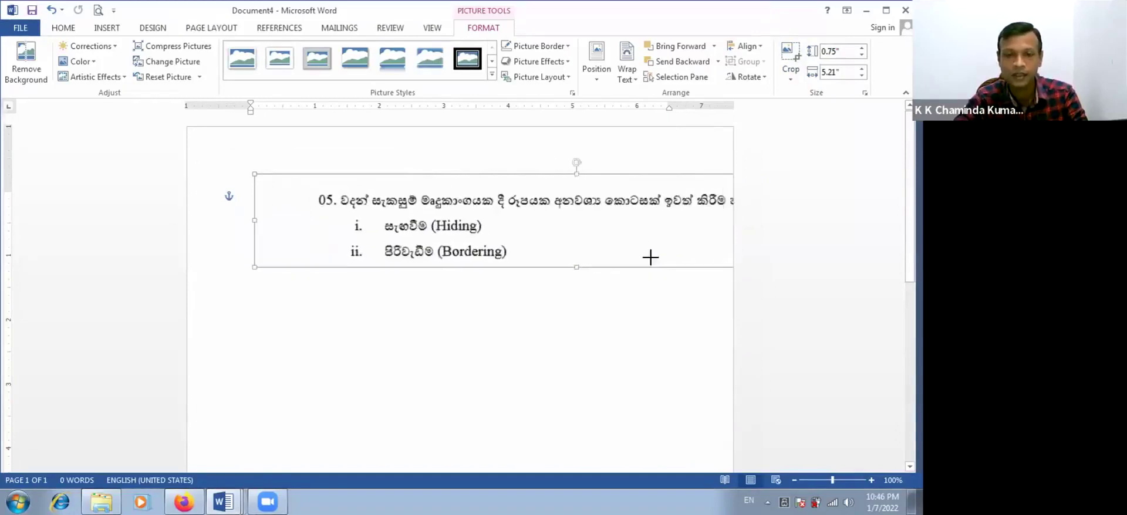
pyautogui.moveTo(599, 224); pyautogui.dragTo(533, 218)
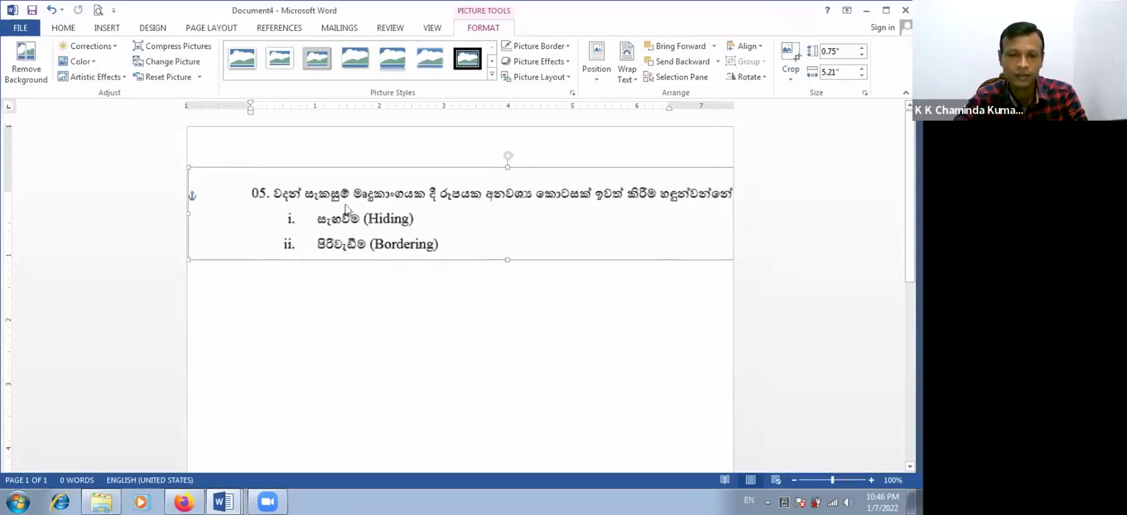
# Step: Reposition the question 05 picture and shrink it to fit inside the page
pyautogui.click(187, 171)
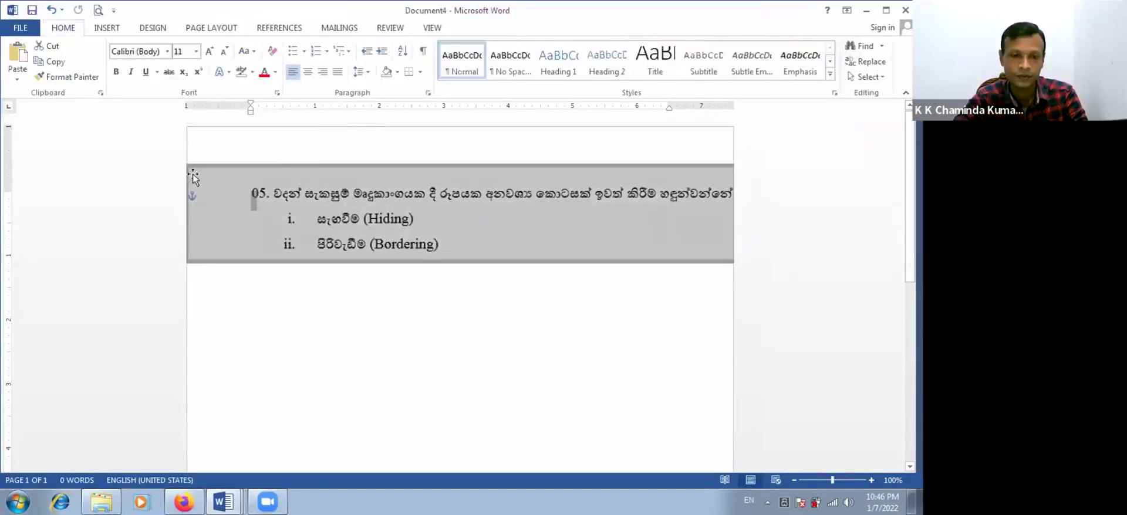
pyautogui.click(188, 171)
pyautogui.moveTo(214, 181)
pyautogui.mouseDown()
pyautogui.moveTo(275, 206)
pyautogui.moveTo(386, 193)
pyautogui.mouseUp()
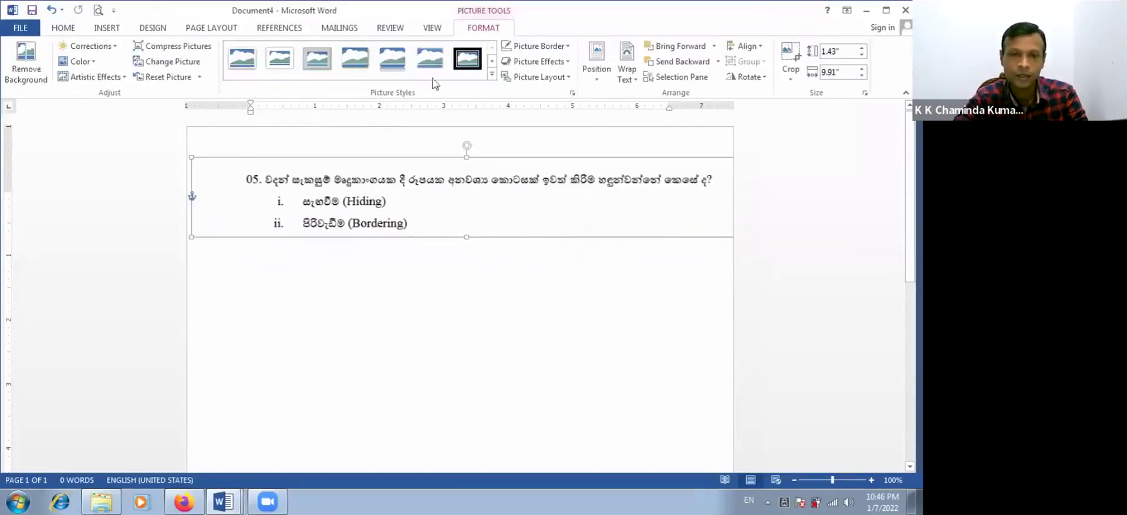
pyautogui.click(492, 75)
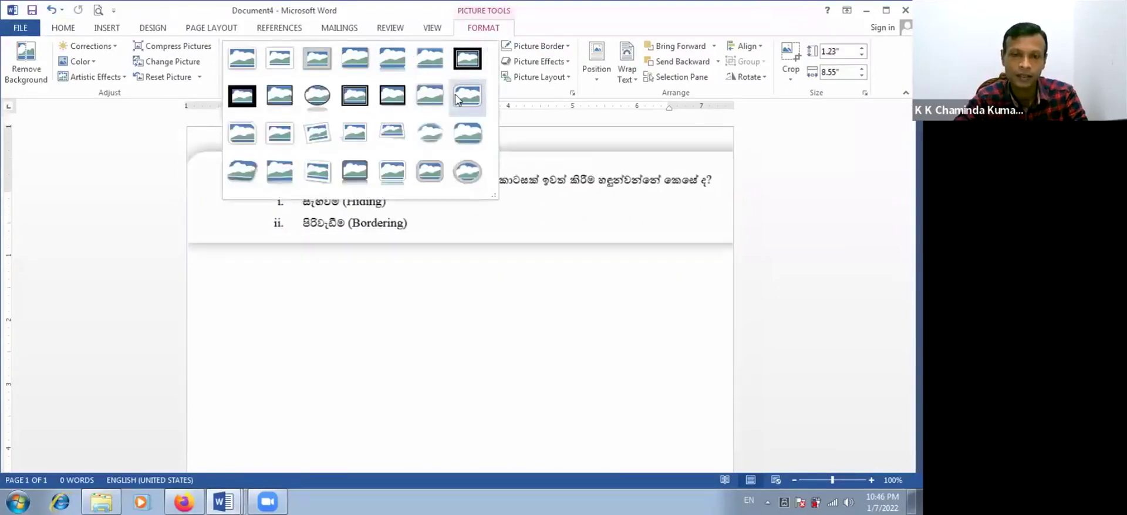
pyautogui.click(344, 235)
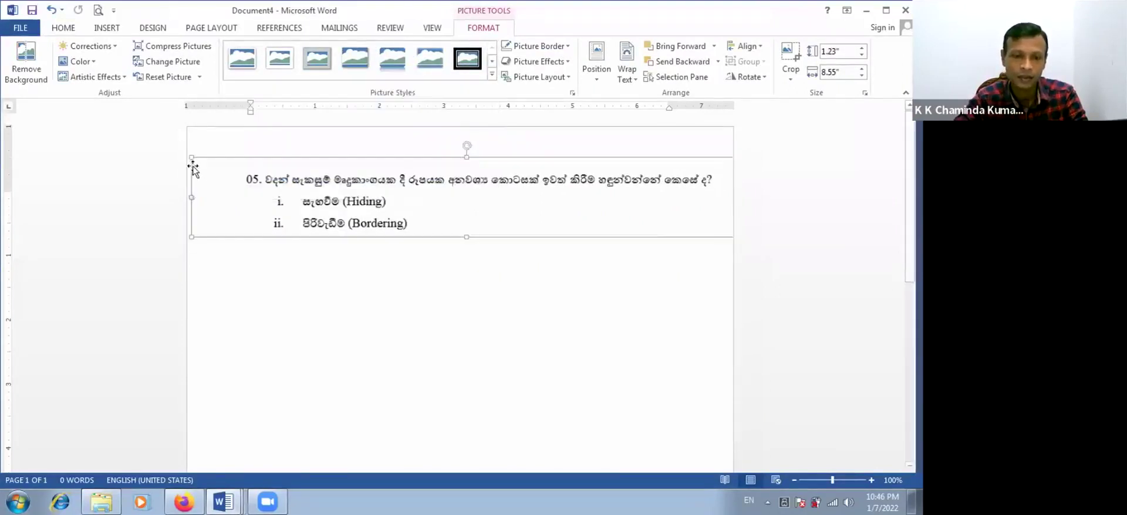
pyautogui.moveTo(187, 154); pyautogui.dragTo(365, 176)
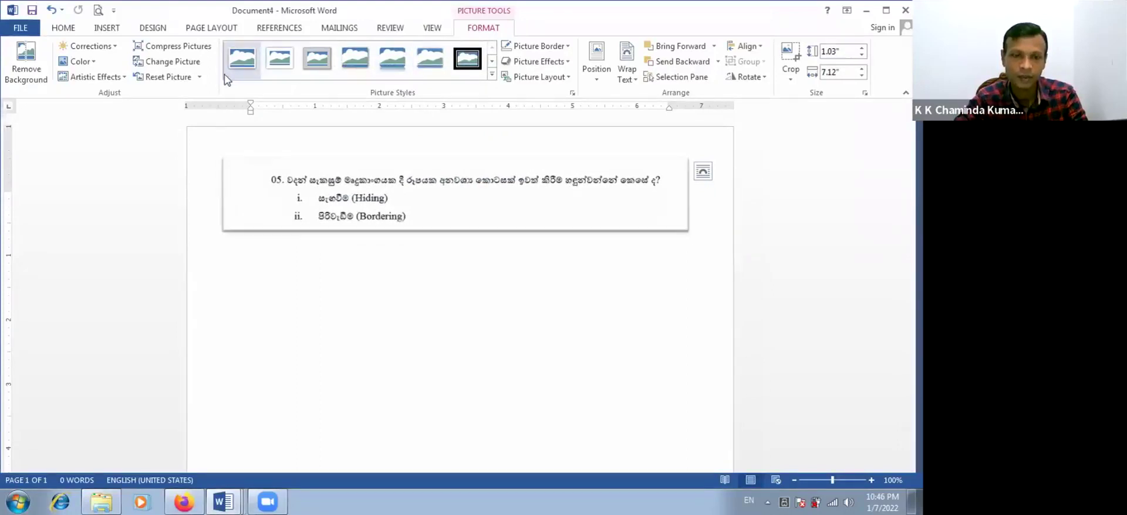
# Step: Apply a perspective shadow picture style to the picture and deselect it
pyautogui.click(492, 74)
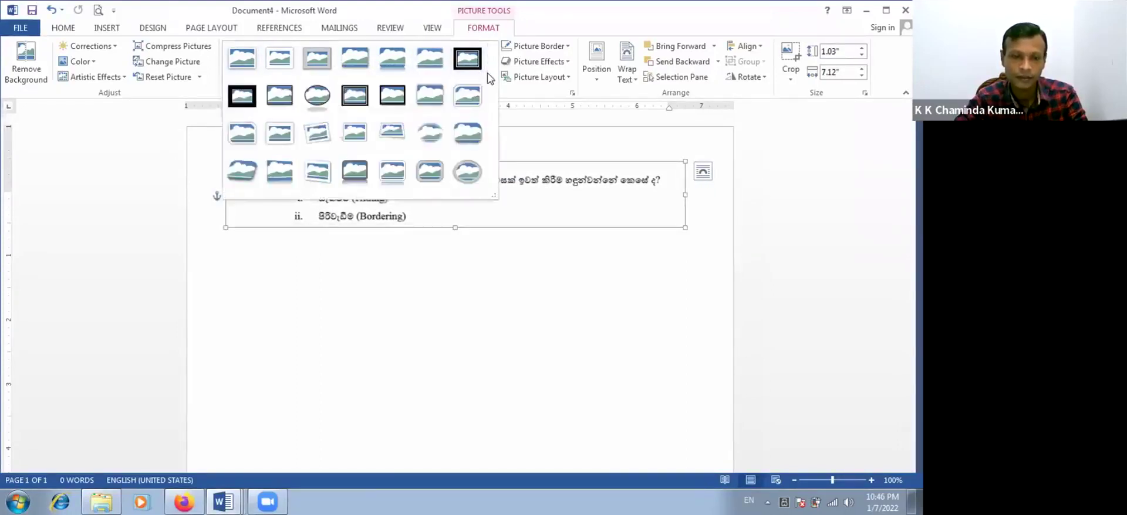
pyautogui.click(393, 130)
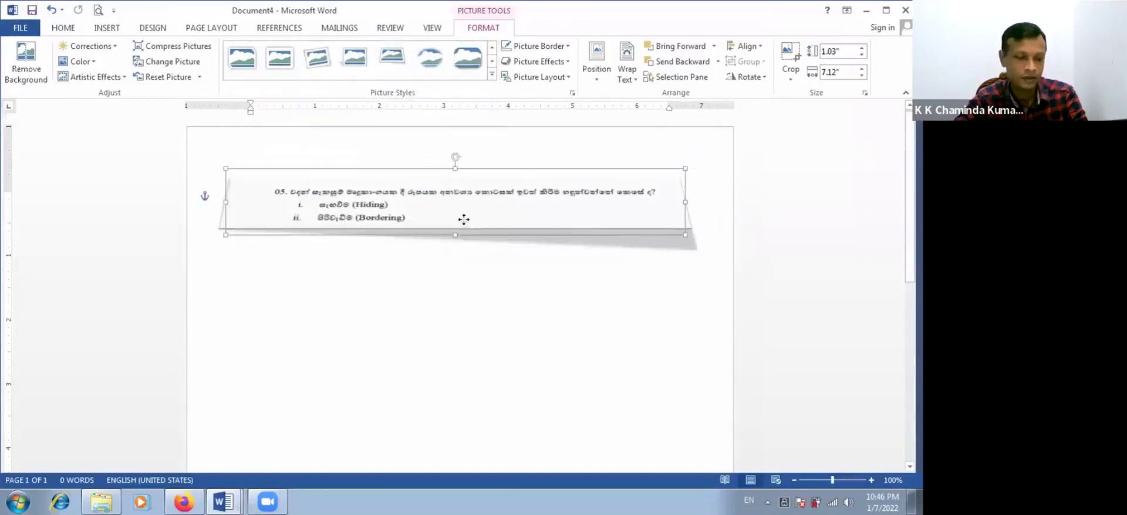
pyautogui.click(478, 345)
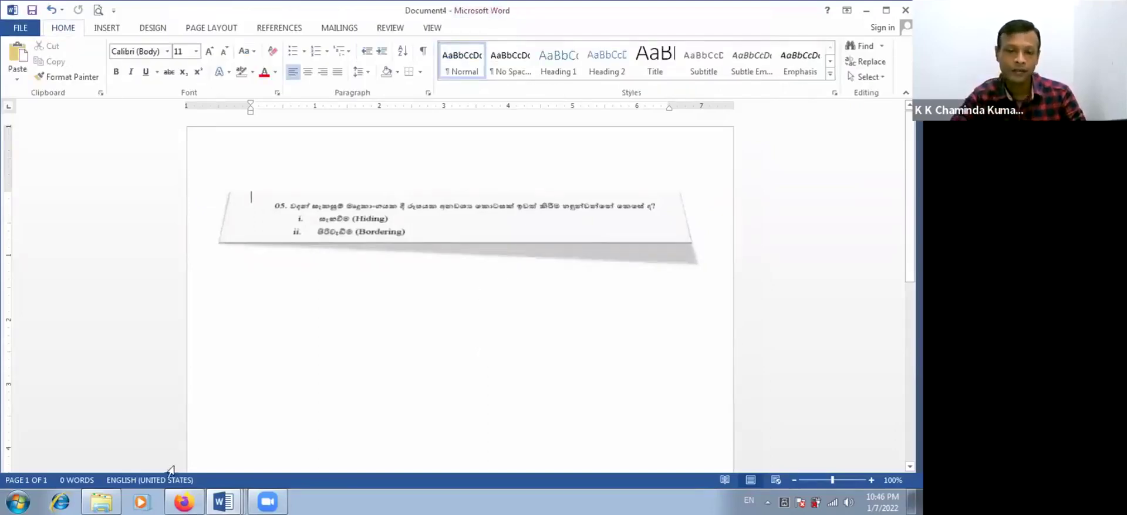
pyautogui.hotkey('alt', 'Tab')
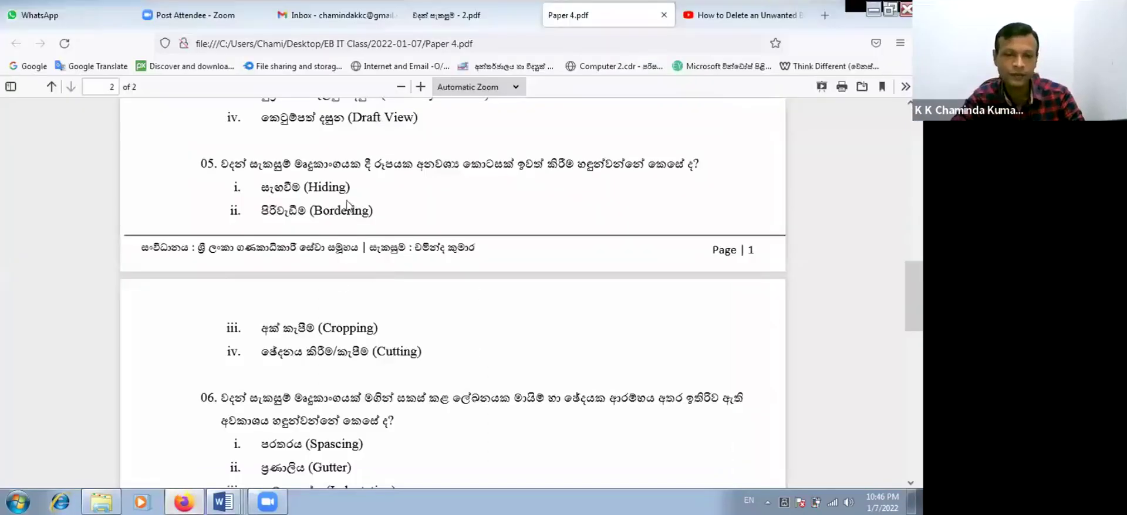
# Step: Mark option iii Cropping and question 06, scrolling down to question 07
pyautogui.moveTo(265, 328); pyautogui.dragTo(318, 326)
pyautogui.click(317, 328)
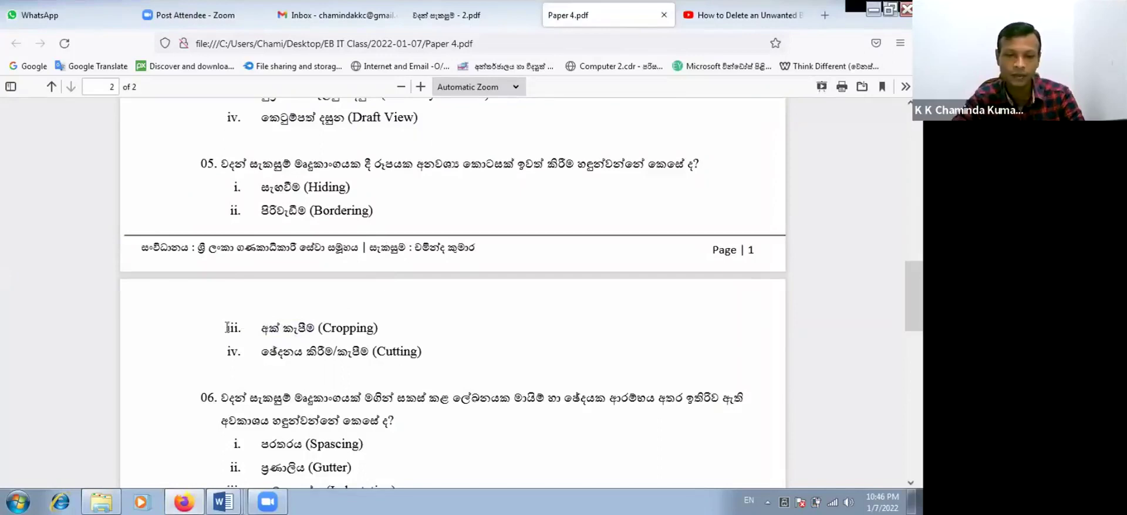
pyautogui.scroll(-3, 319, 320)
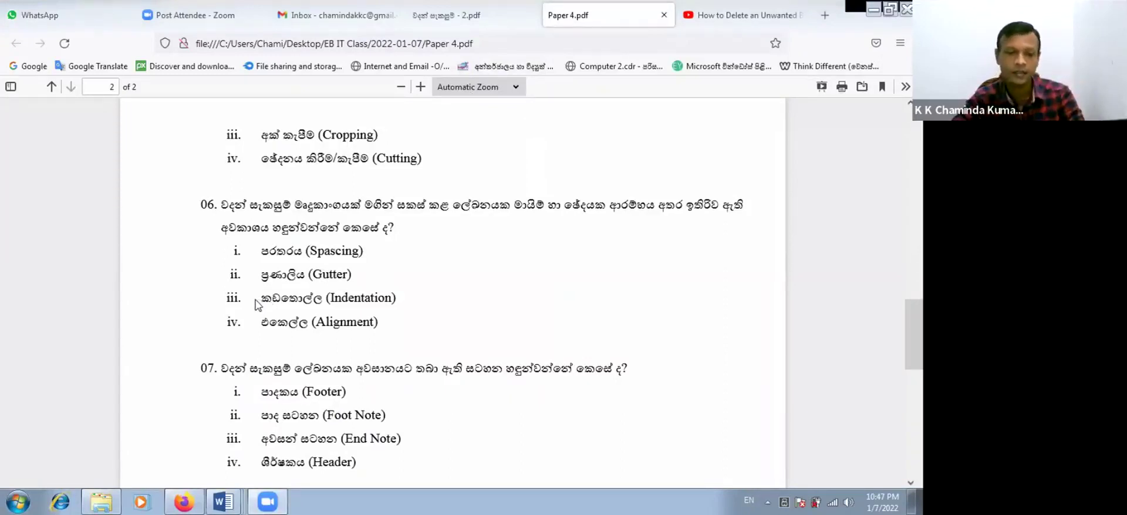
pyautogui.moveTo(443, 304); pyautogui.dragTo(477, 326)
pyautogui.click(458, 320)
pyautogui.scroll(-5, 432, 324)
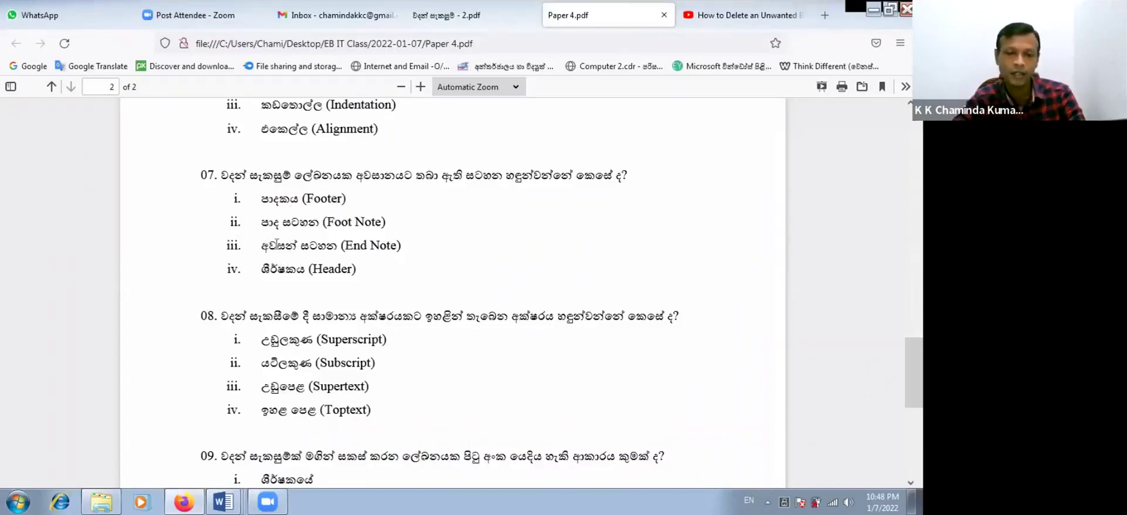
# Step: Highlight the End Note line as question 07's answer, then clear the highlight
pyautogui.moveTo(344, 246); pyautogui.dragTo(415, 247)
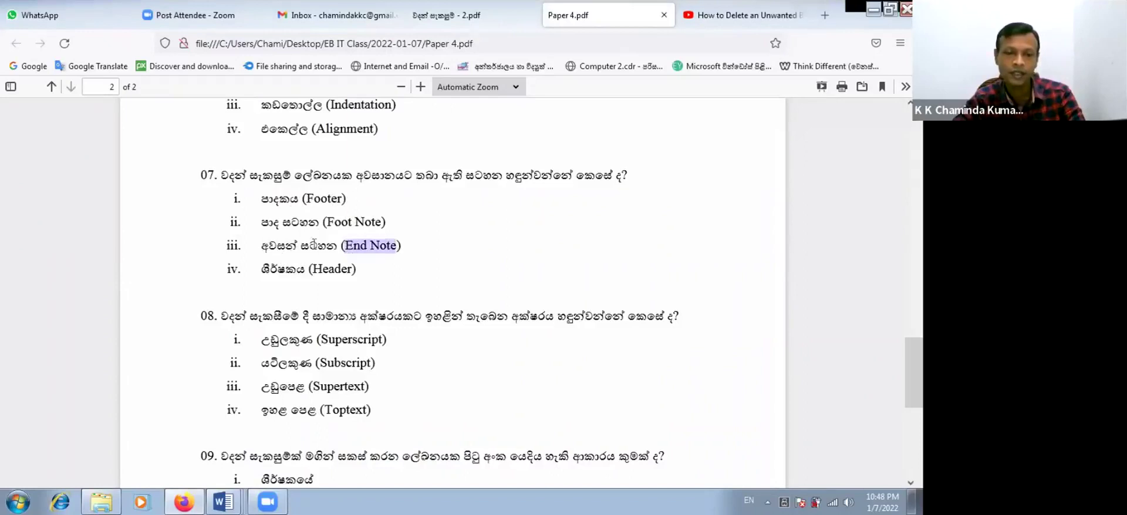
pyautogui.click(305, 250)
pyautogui.moveTo(262, 247); pyautogui.dragTo(401, 254)
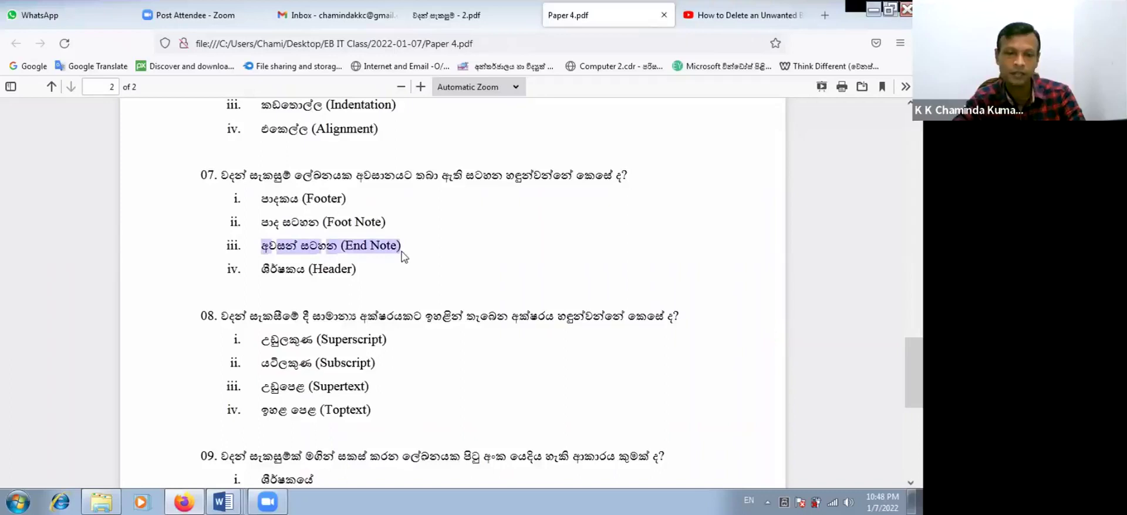
pyautogui.click(404, 257)
pyautogui.moveTo(266, 251); pyautogui.dragTo(414, 250)
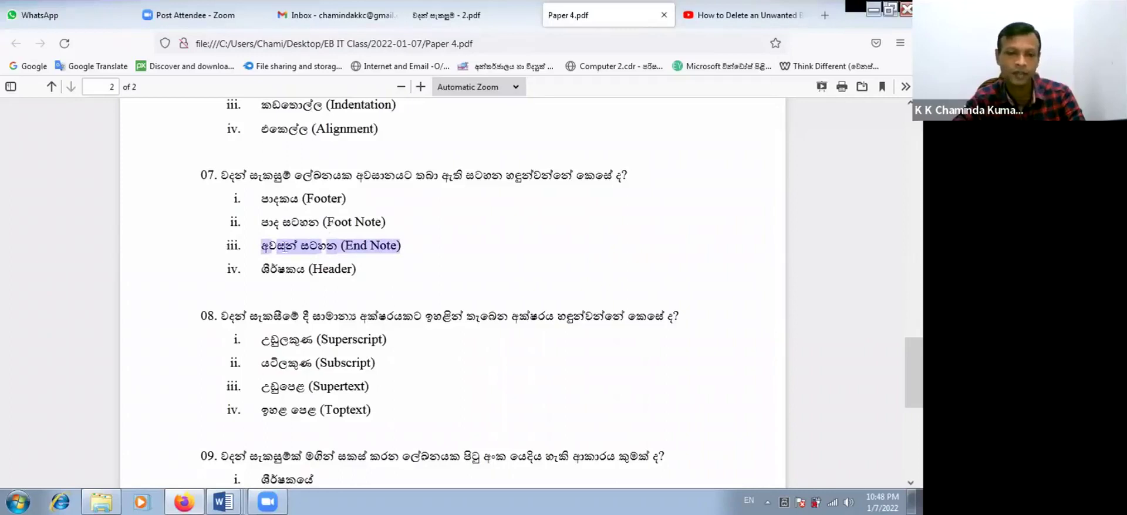
pyautogui.click(286, 247)
pyautogui.moveTo(261, 247); pyautogui.dragTo(427, 246)
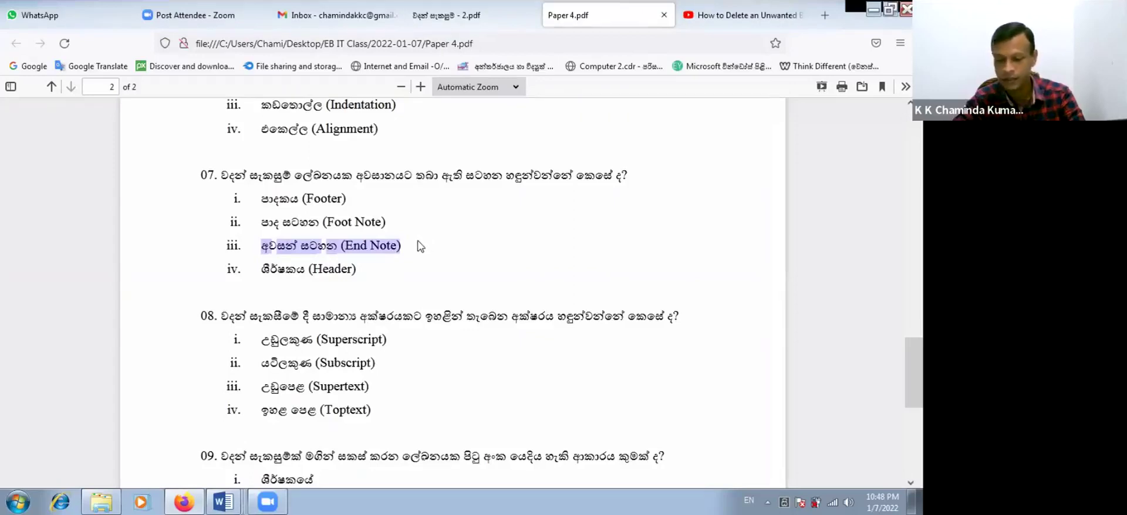
pyautogui.scroll(2, 420, 246)
pyautogui.scroll(-6, 403, 263)
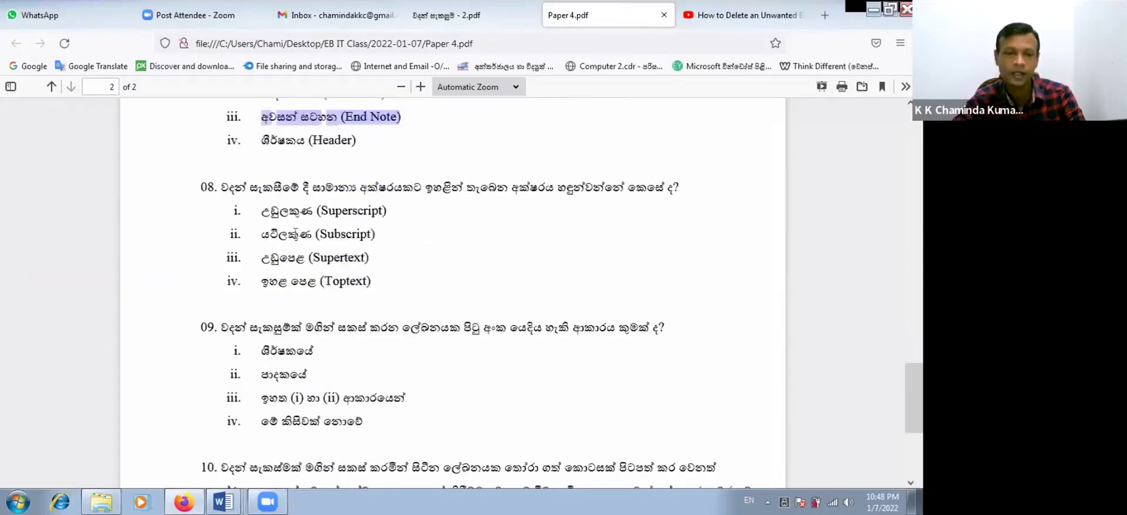
pyautogui.click(236, 195)
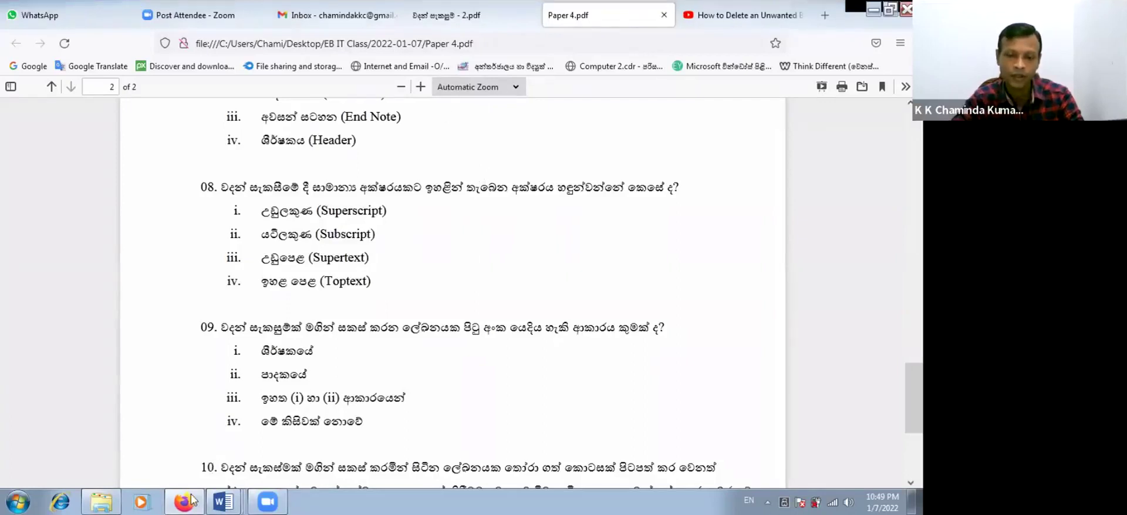
pyautogui.hotkey('alt', 'Tab')
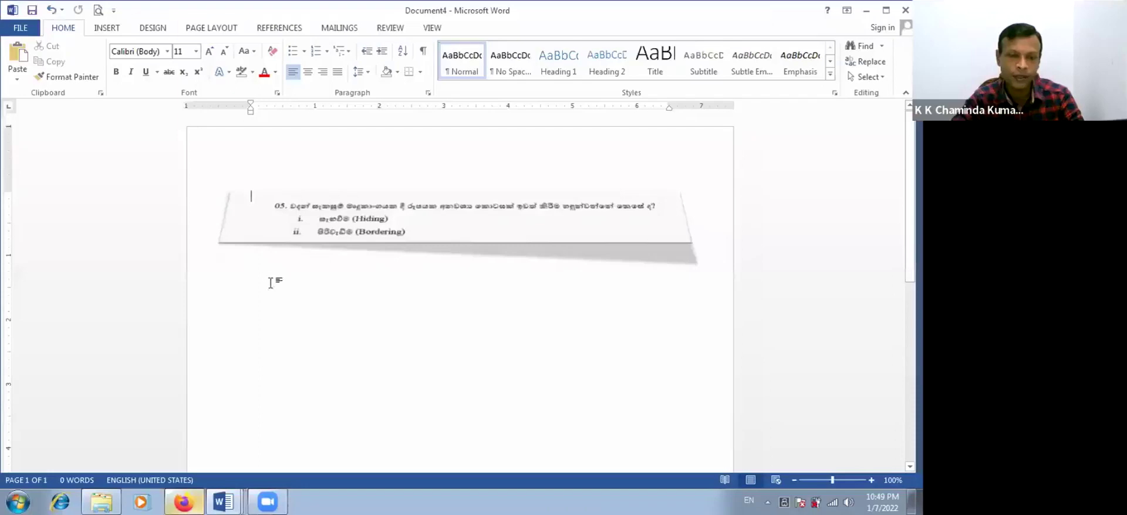
# Step: Delete the question picture and grow the C2 text to 90 pt
pyautogui.click(295, 206)
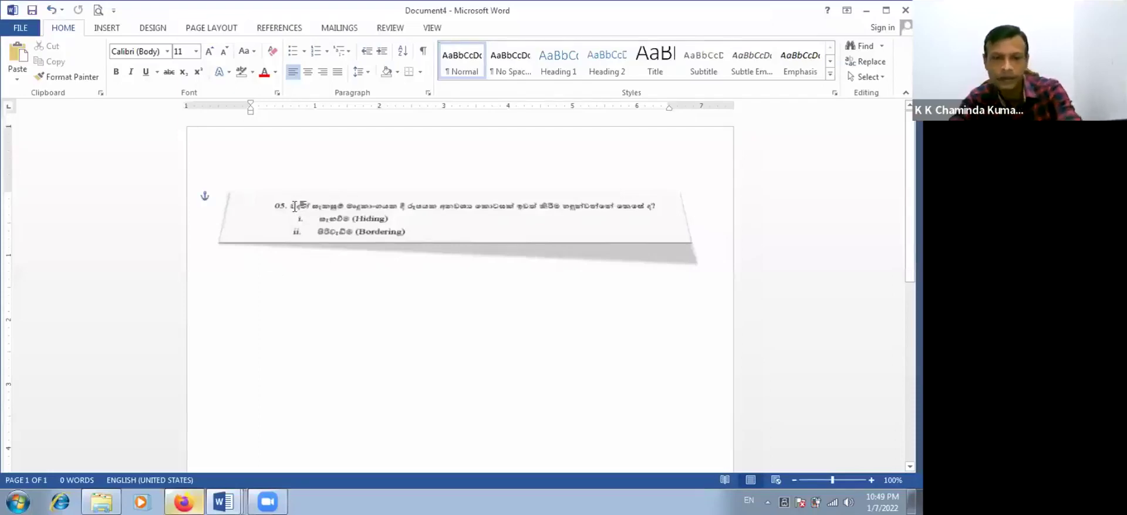
pyautogui.press('Delete')
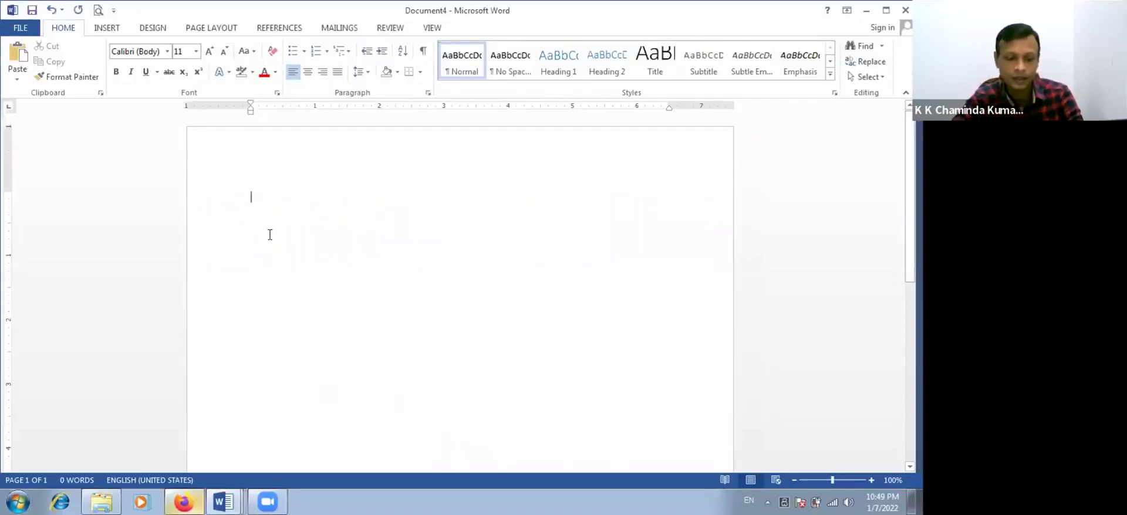
pyautogui.doubleClick(254, 196)
pyautogui.click(209, 58)
pyautogui.click(209, 59)
pyautogui.click(209, 58)
pyautogui.click(209, 59)
pyautogui.click(209, 58)
pyautogui.click(209, 59)
pyautogui.click(209, 59)
pyautogui.click(209, 59)
pyautogui.click(209, 56)
pyautogui.click(209, 56)
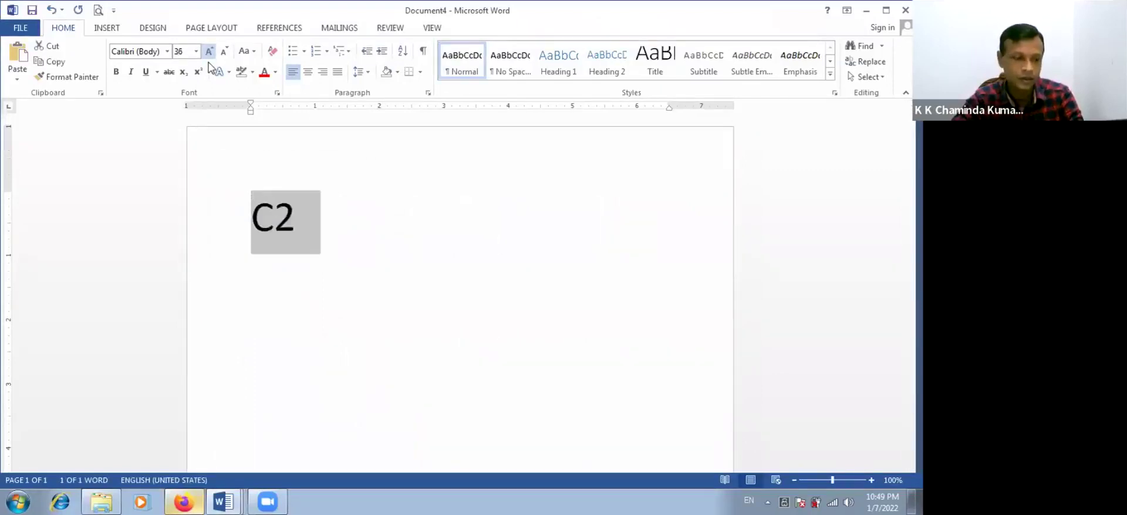
pyautogui.click(209, 57)
pyautogui.click(209, 57)
pyautogui.click(209, 56)
pyautogui.click(305, 251)
# Step: Make the 2 in C2 subscript, briefly trying superscript before settling on subscript
pyautogui.moveTo(305, 251); pyautogui.dragTo(327, 255)
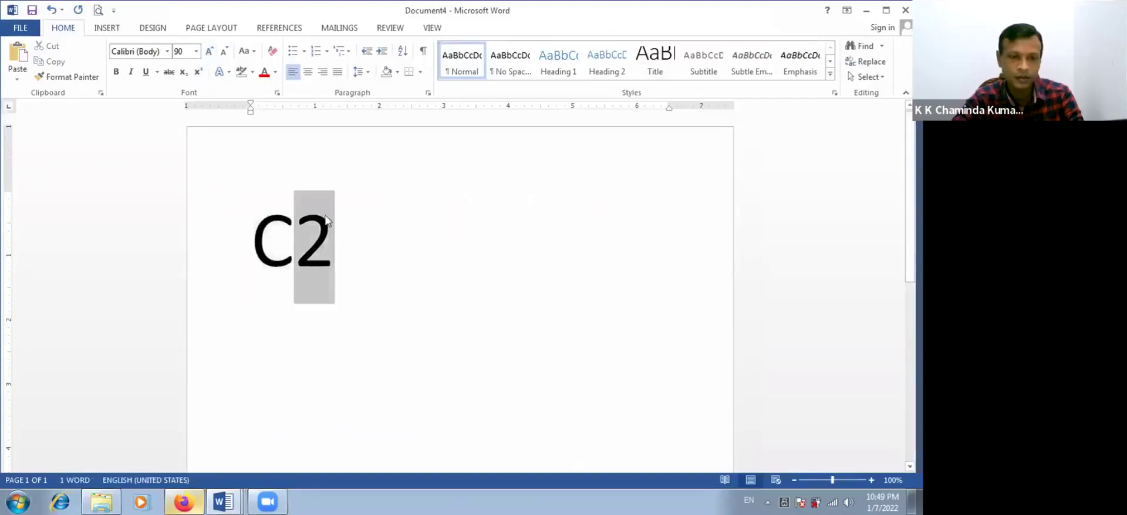
pyautogui.click(183, 72)
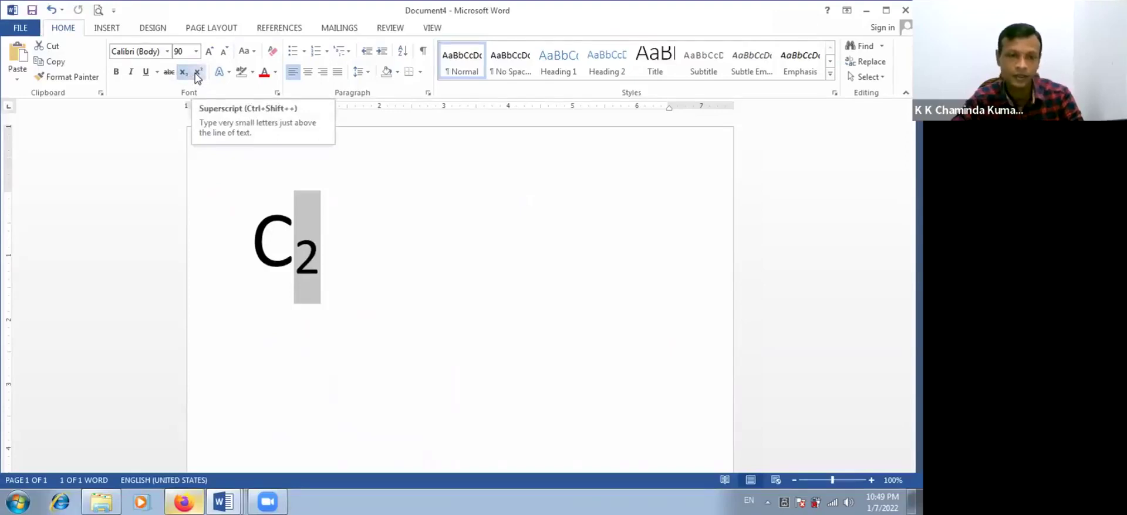
pyautogui.click(198, 72)
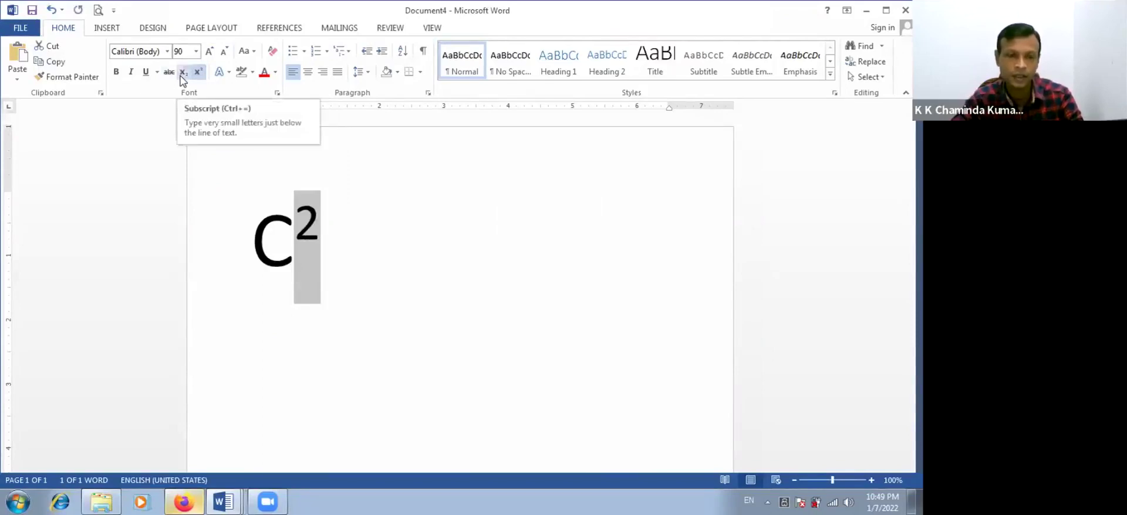
pyautogui.click(181, 73)
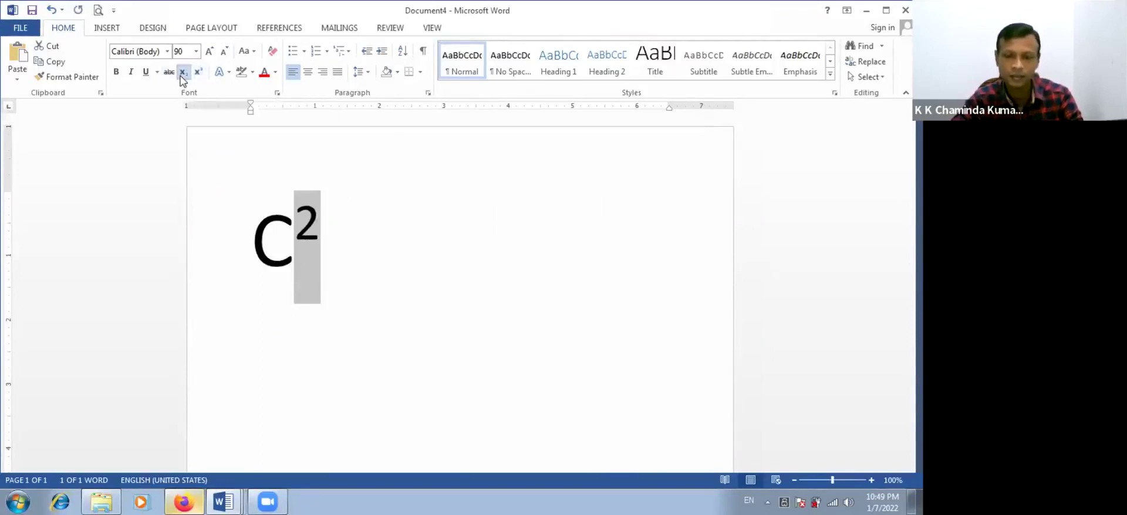
pyautogui.click(187, 500)
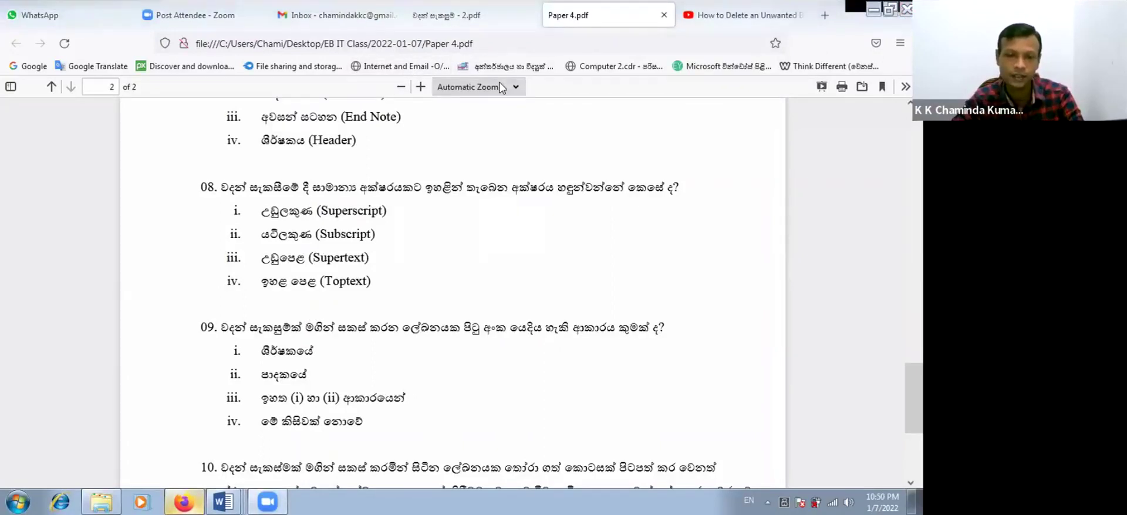
# Step: Highlight question 08's Superscript option and scroll down to question 10
pyautogui.moveTo(261, 211); pyautogui.dragTo(387, 212)
pyautogui.scroll(-2, 396, 320)
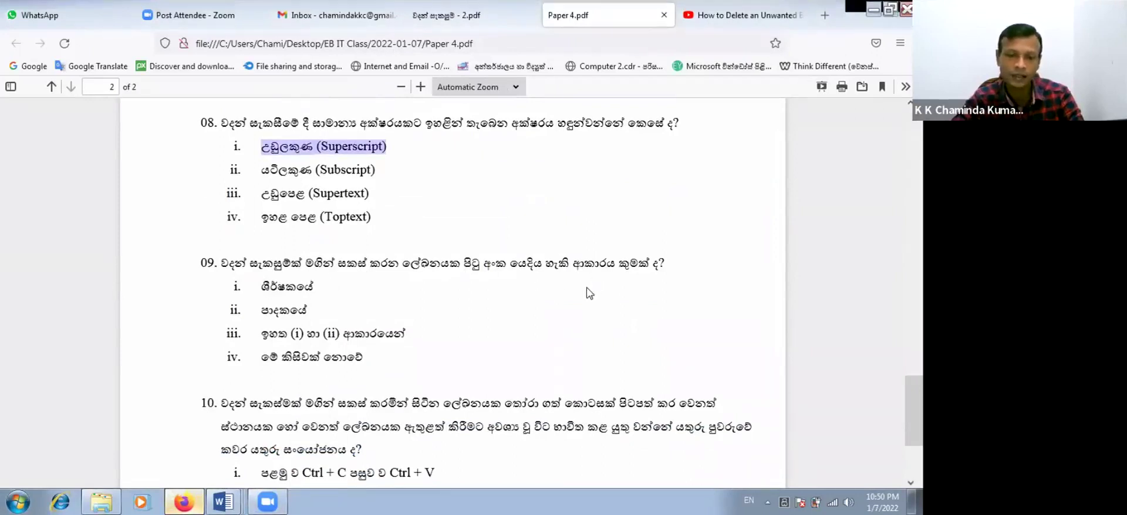
pyautogui.scroll(-2, 587, 292)
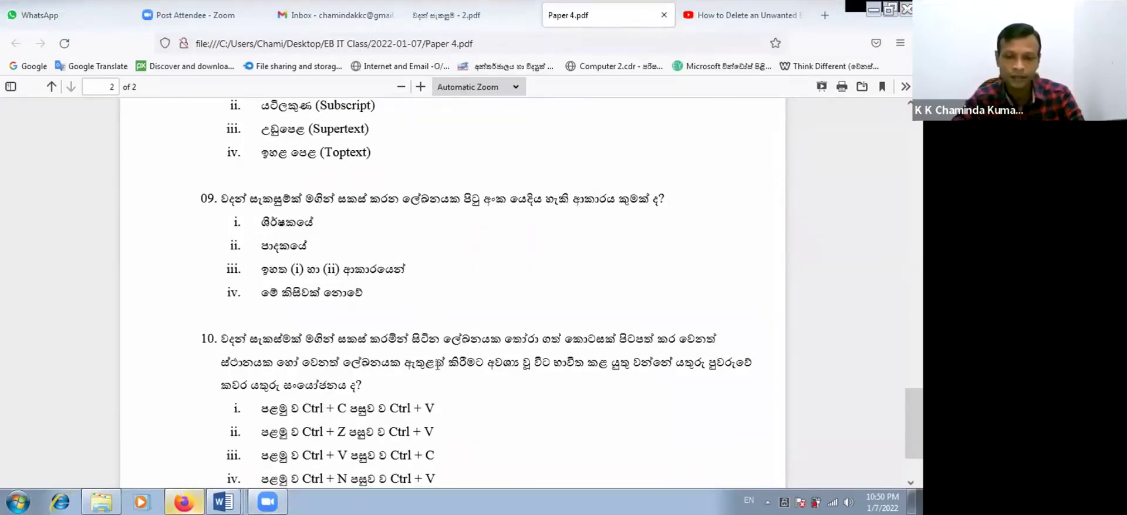
pyautogui.scroll(-3, 438, 365)
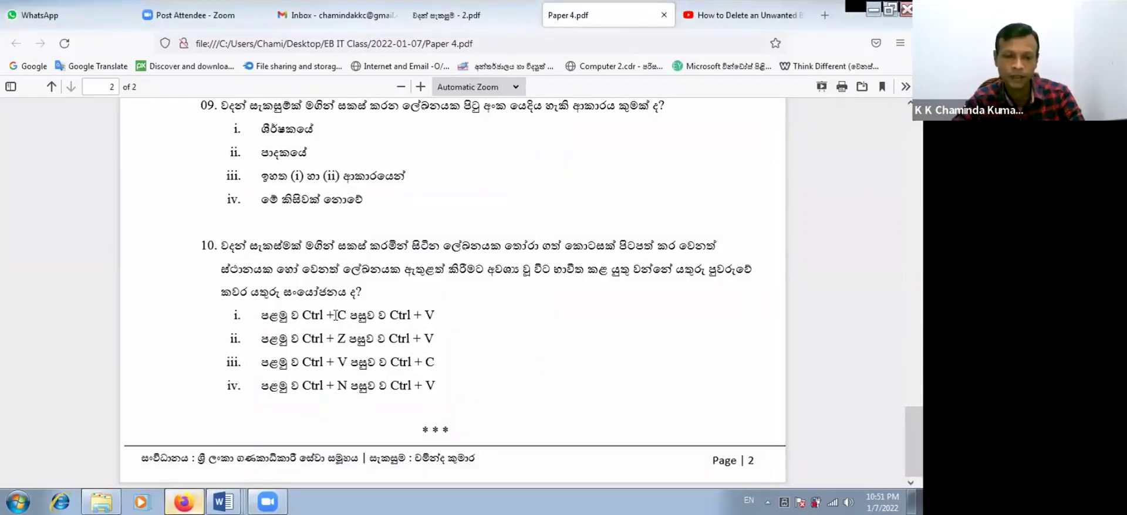
# Step: Highlight the C, V and plus sign in question 10's Ctrl + C, Ctrl + V answer, then select C2 in Word
pyautogui.moveTo(338, 318); pyautogui.dragTo(345, 321)
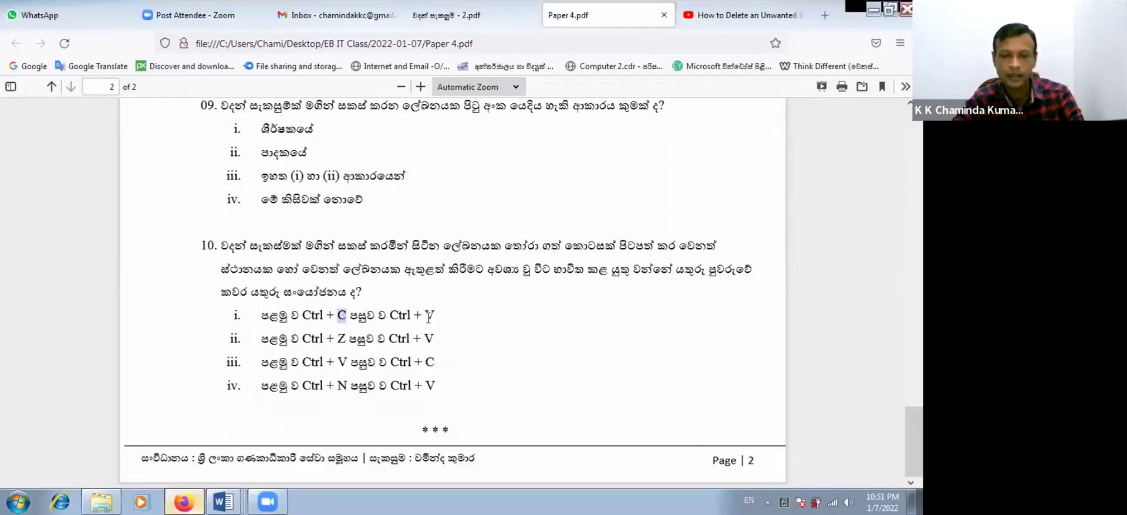
pyautogui.moveTo(425, 315); pyautogui.dragTo(435, 316)
pyautogui.click(262, 319)
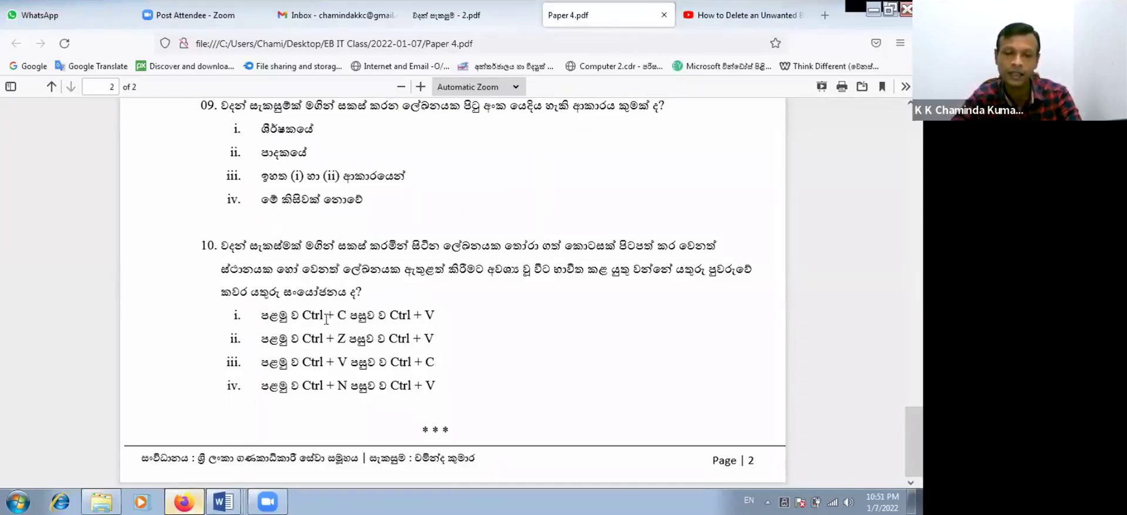
pyautogui.moveTo(327, 317); pyautogui.dragTo(337, 320)
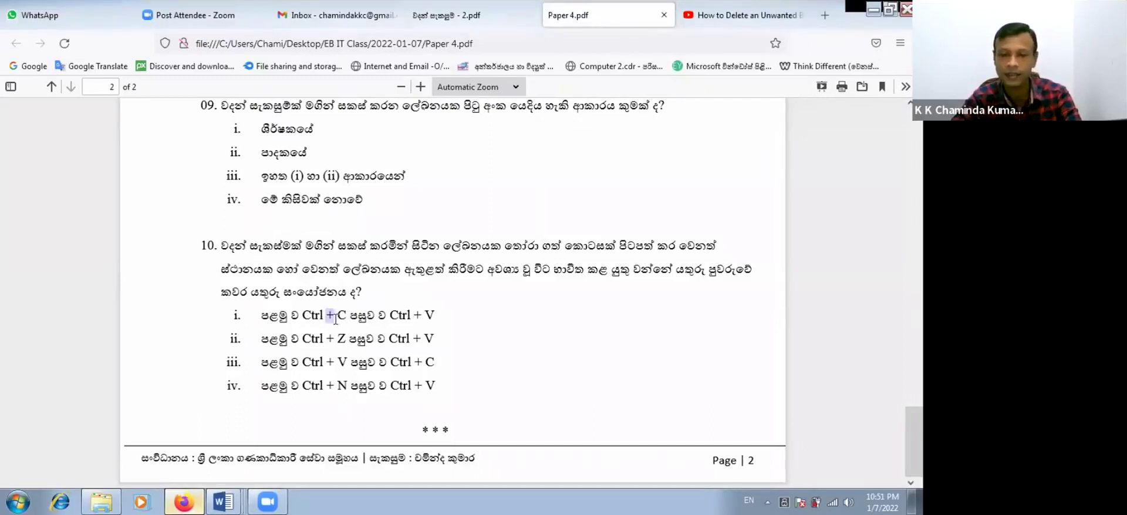
pyautogui.click(417, 317)
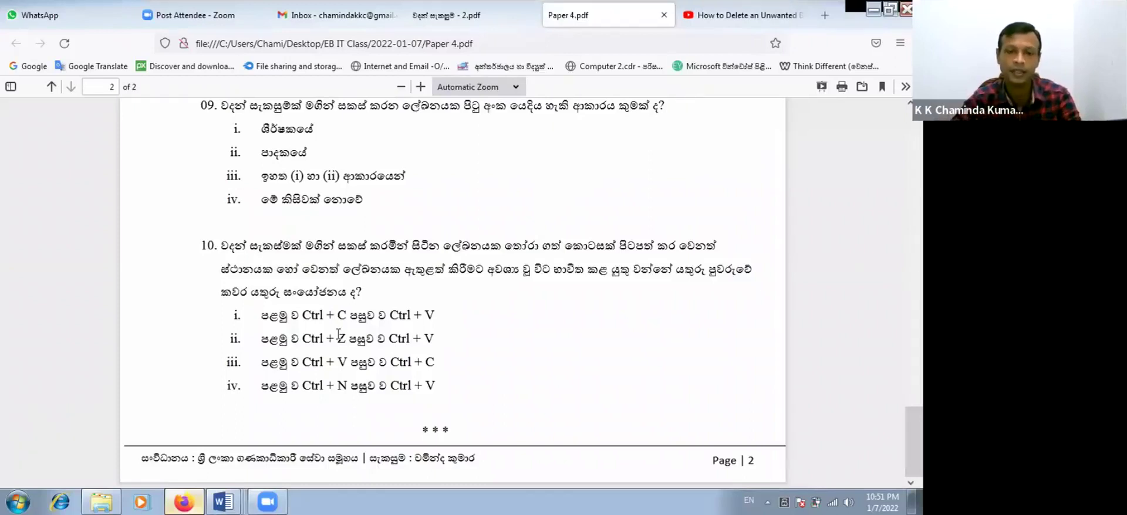
pyautogui.click(184, 502)
pyautogui.moveTo(262, 234); pyautogui.dragTo(352, 244)
pyautogui.hotkey('ctrl', 'c')
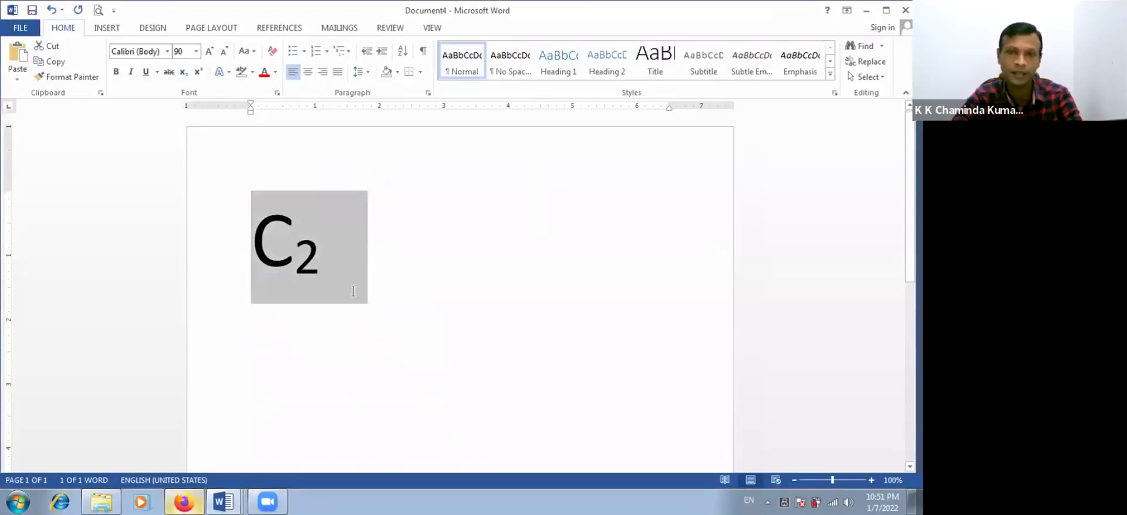
# Step: Paste two copies of C₂ on a new line below the original
pyautogui.click(350, 279)
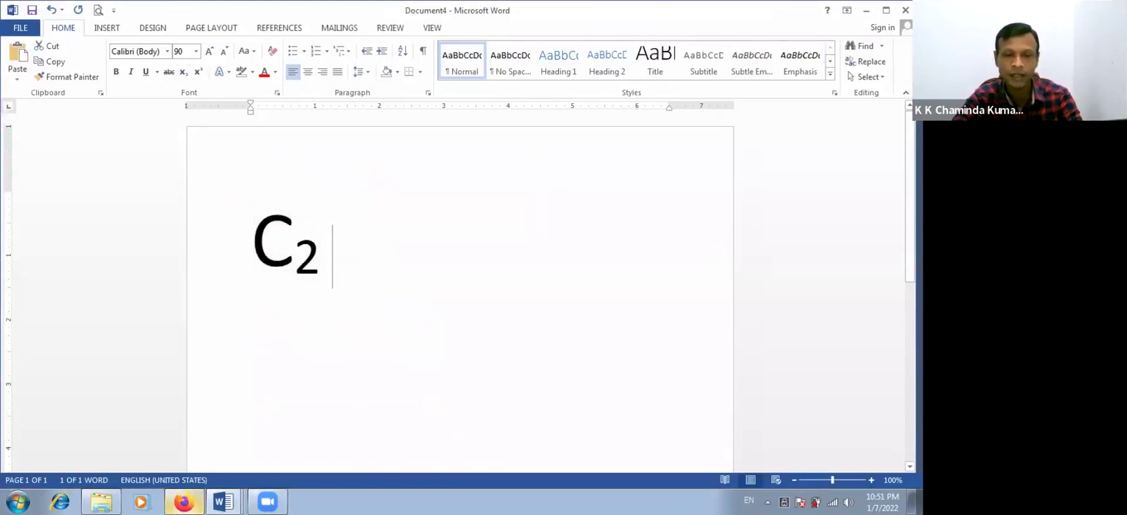
pyautogui.press('Return')
pyautogui.hotkey('ctrl', 'v')
pyautogui.hotkey('ctrl', 'v')
pyautogui.hotkey('ctrl', 'v')
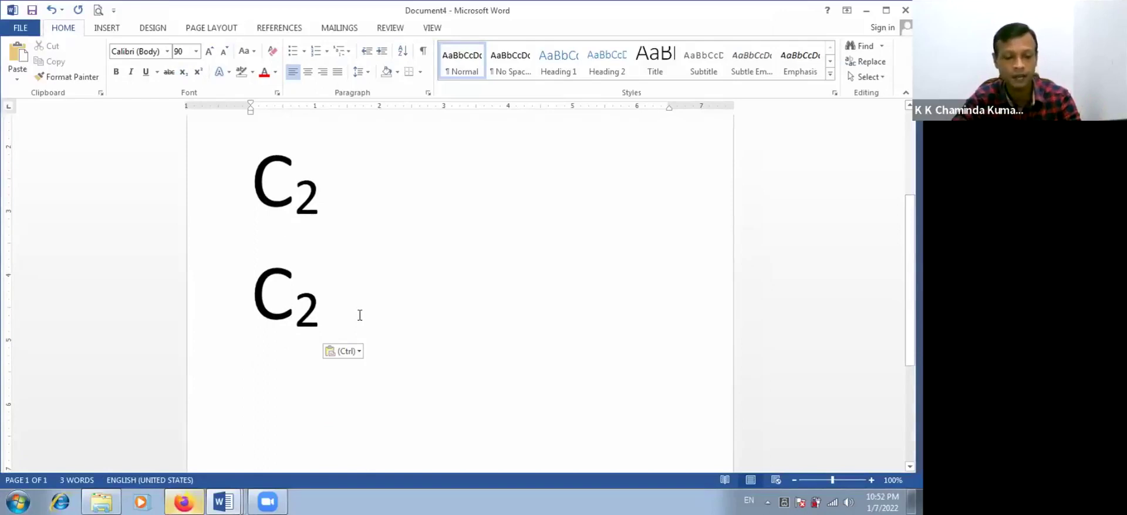
pyautogui.hotkey('ctrl', 'v')
pyautogui.hotkey('ctrl', 'v')
pyautogui.hotkey('ctrl', 'v')
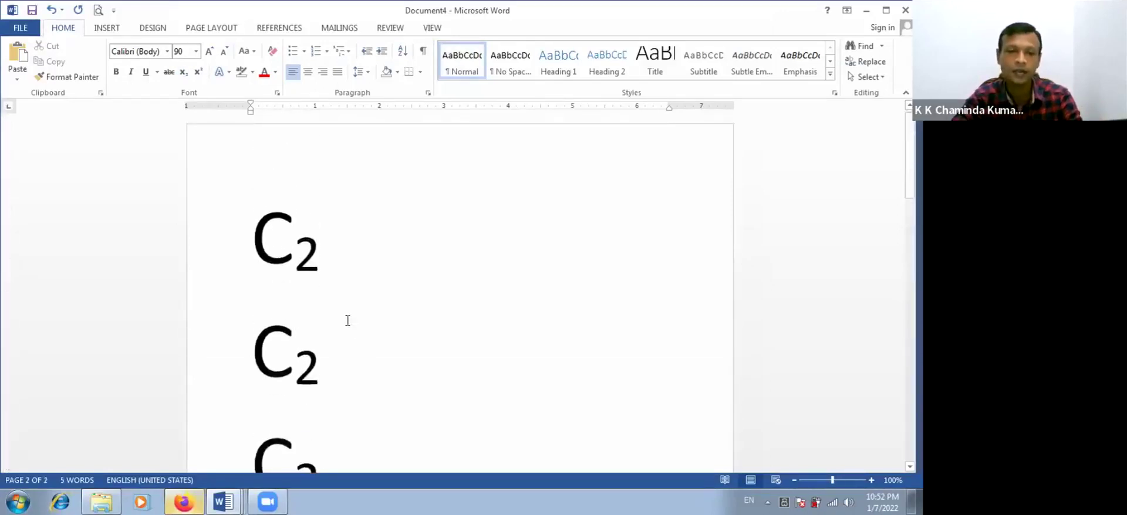
pyautogui.click(184, 502)
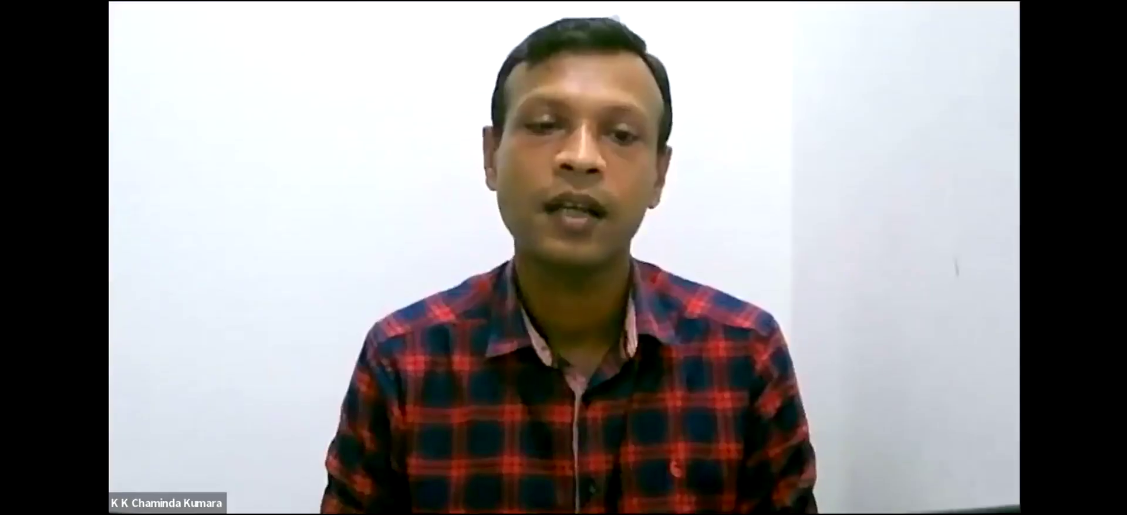